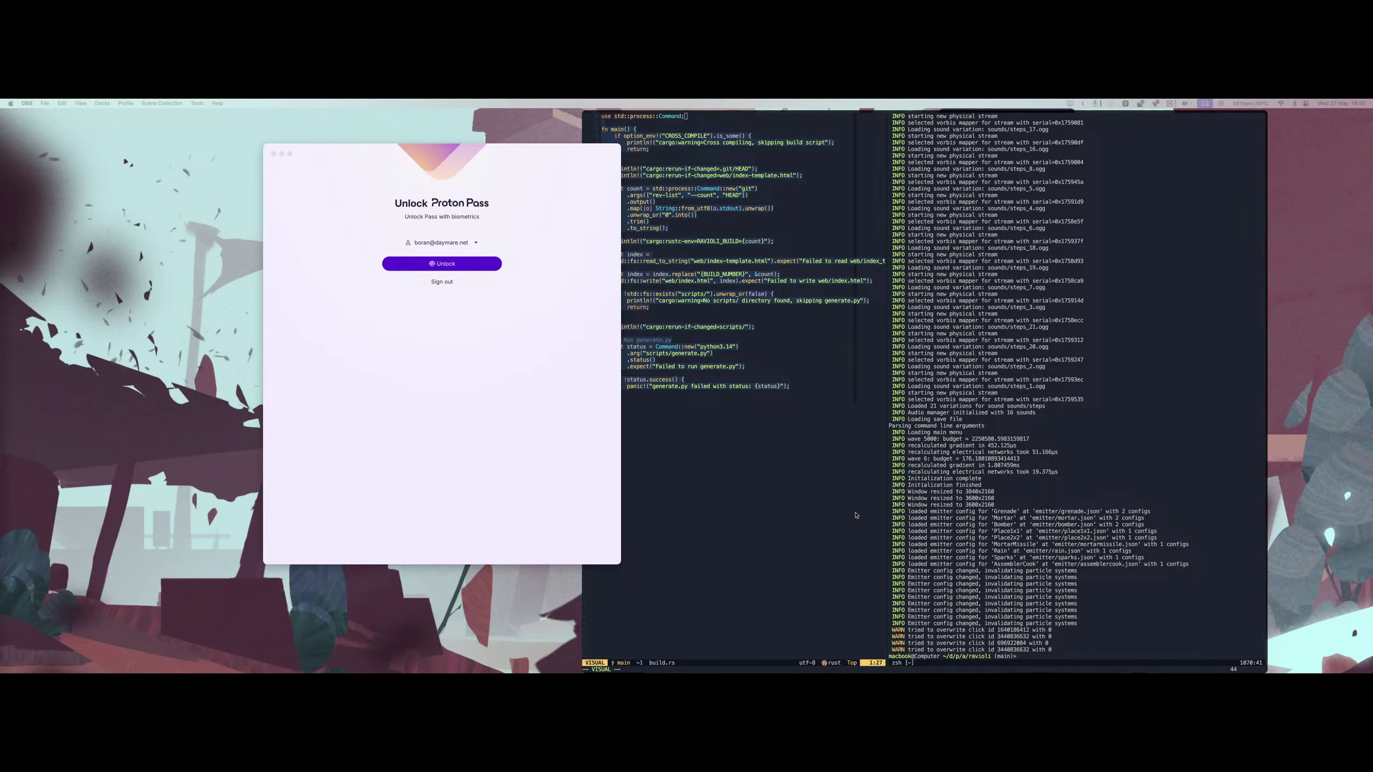
Quit the Proton Pass password manager and close the terminal window.
left_click(585, 397)
key("super+q")
left_click(758, 491)
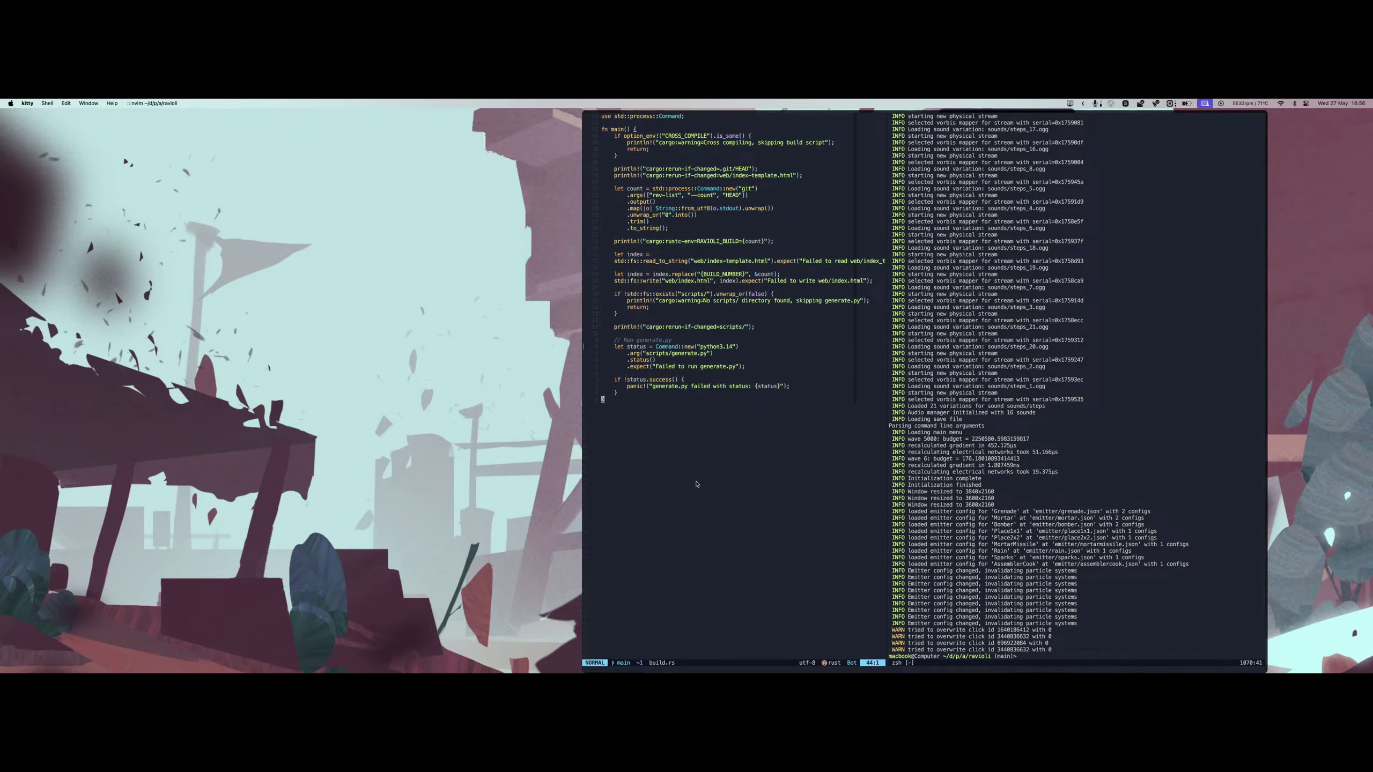
key("super+q")
key("super+w")
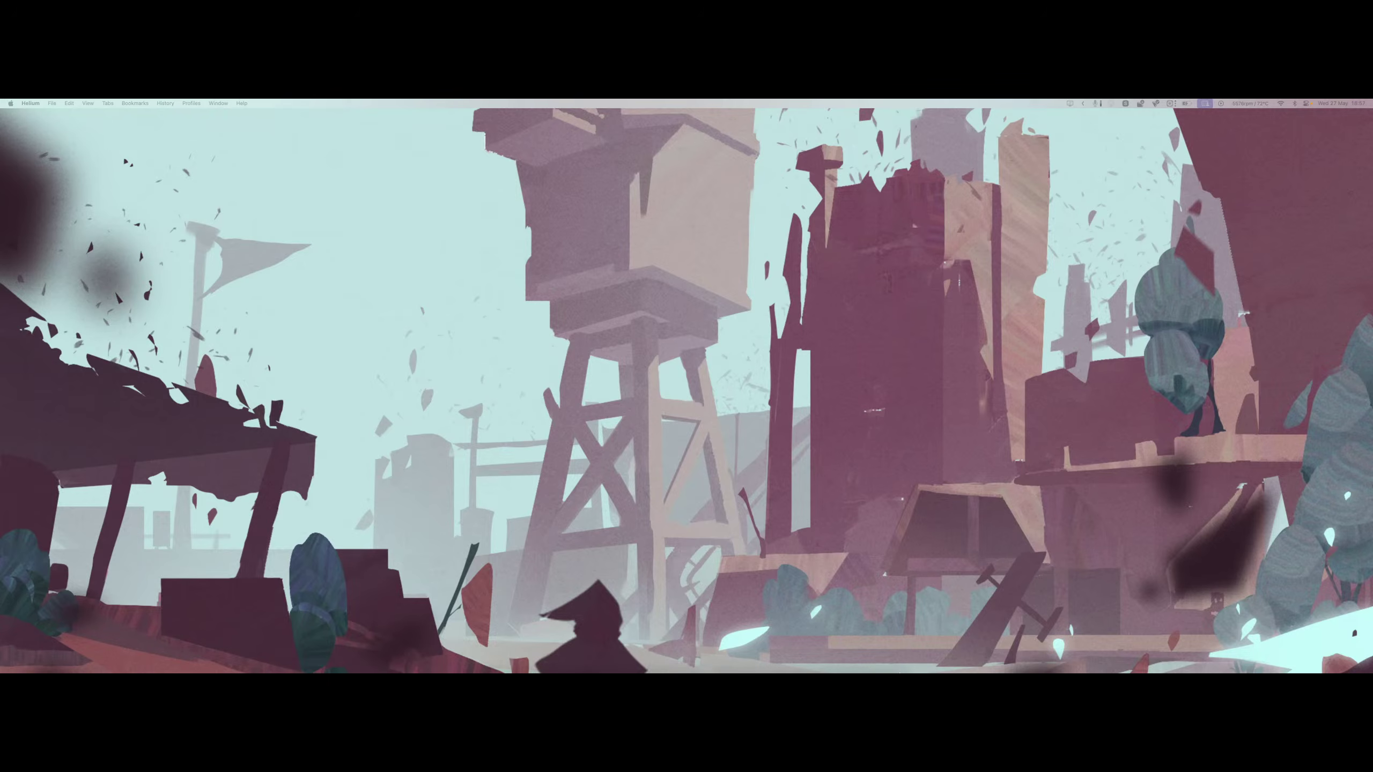
Launch the Helium browser.
mouse_move(834, 669)
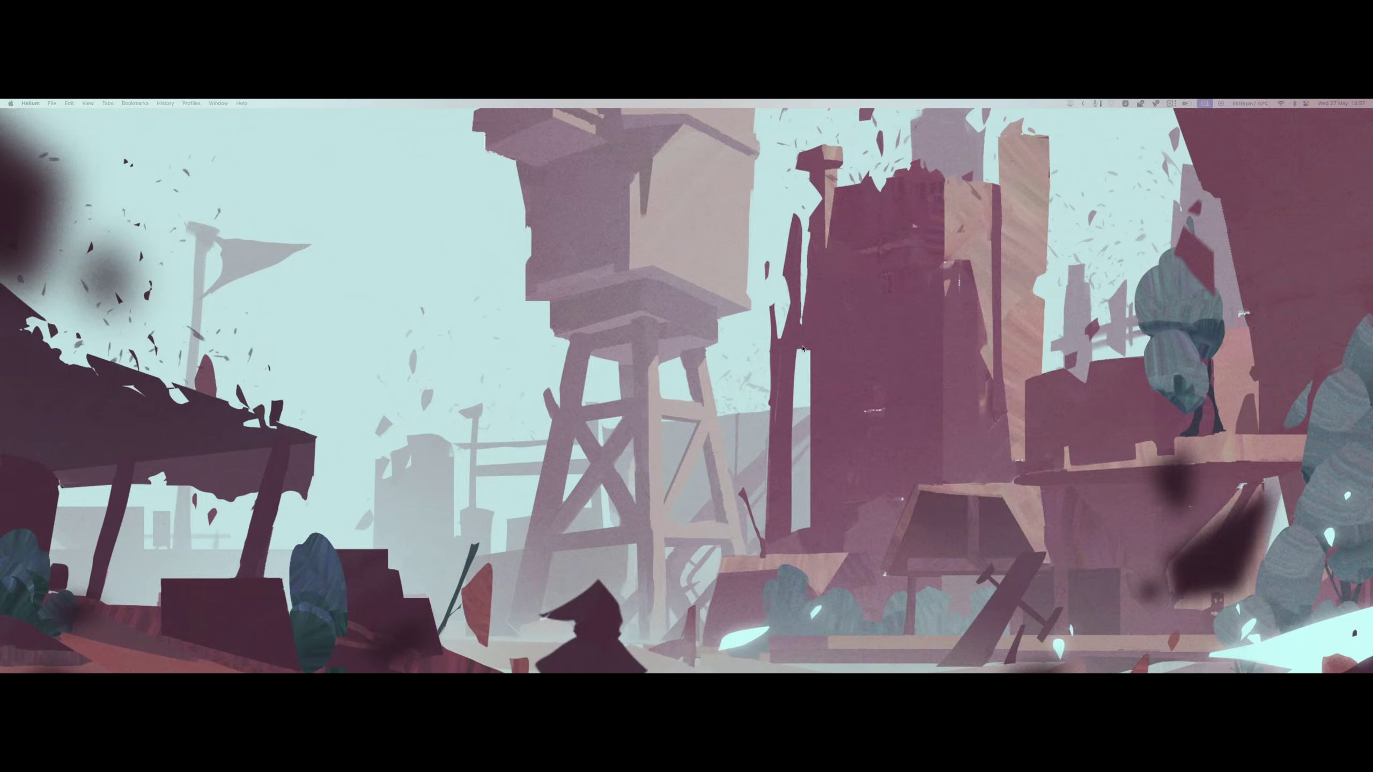
key("super+space")
type("helium")
key("Return")
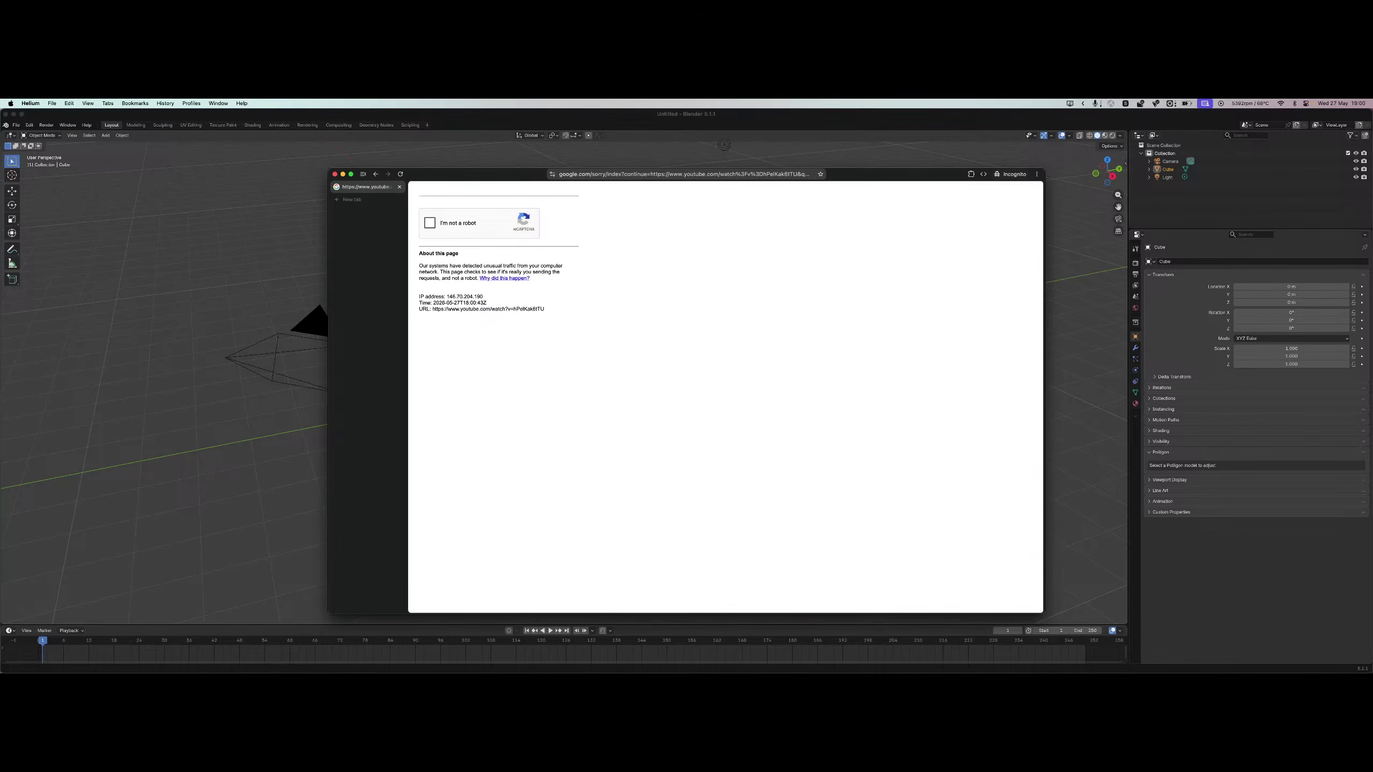
Complete the robot check by selecting every image with a bus, and continue to the YouTube stream.
left_click(431, 222)
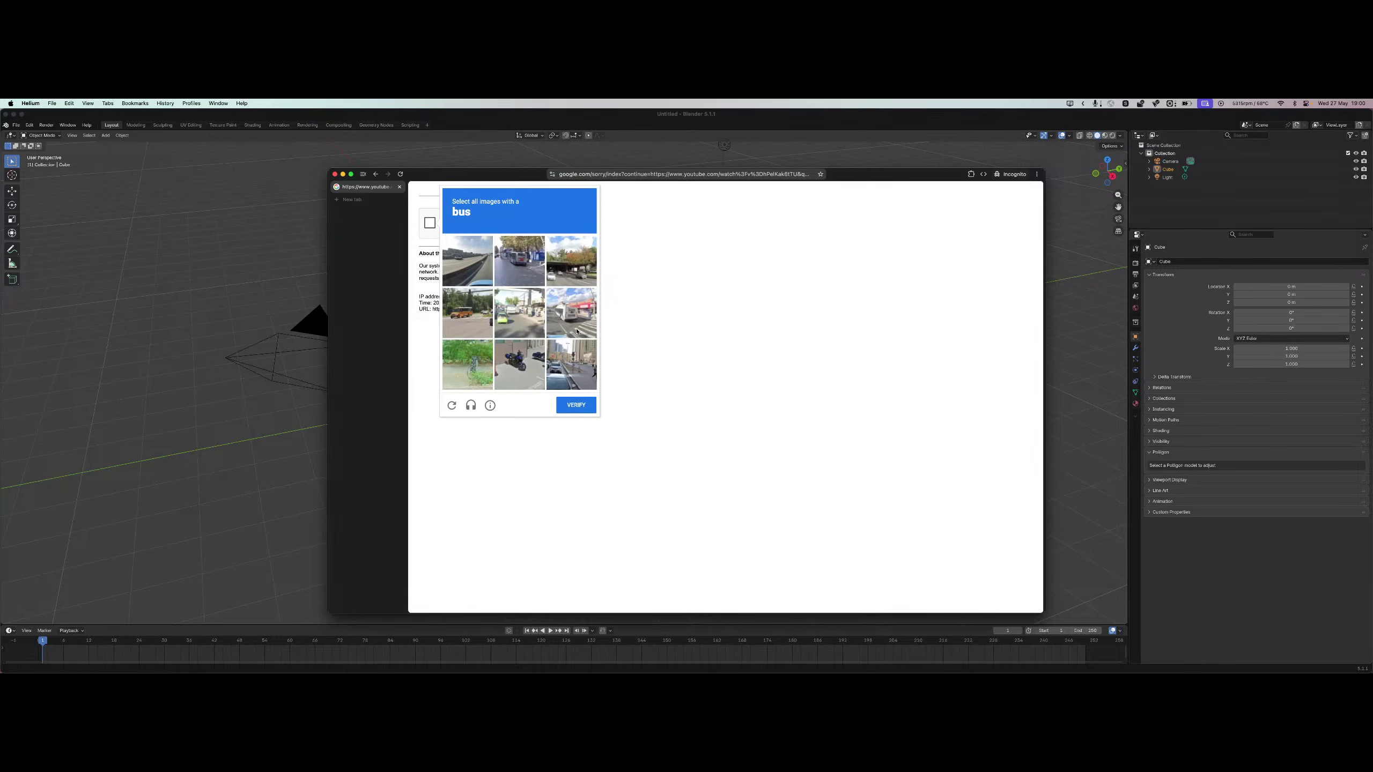
left_click(571, 312)
left_click(519, 261)
left_click(468, 313)
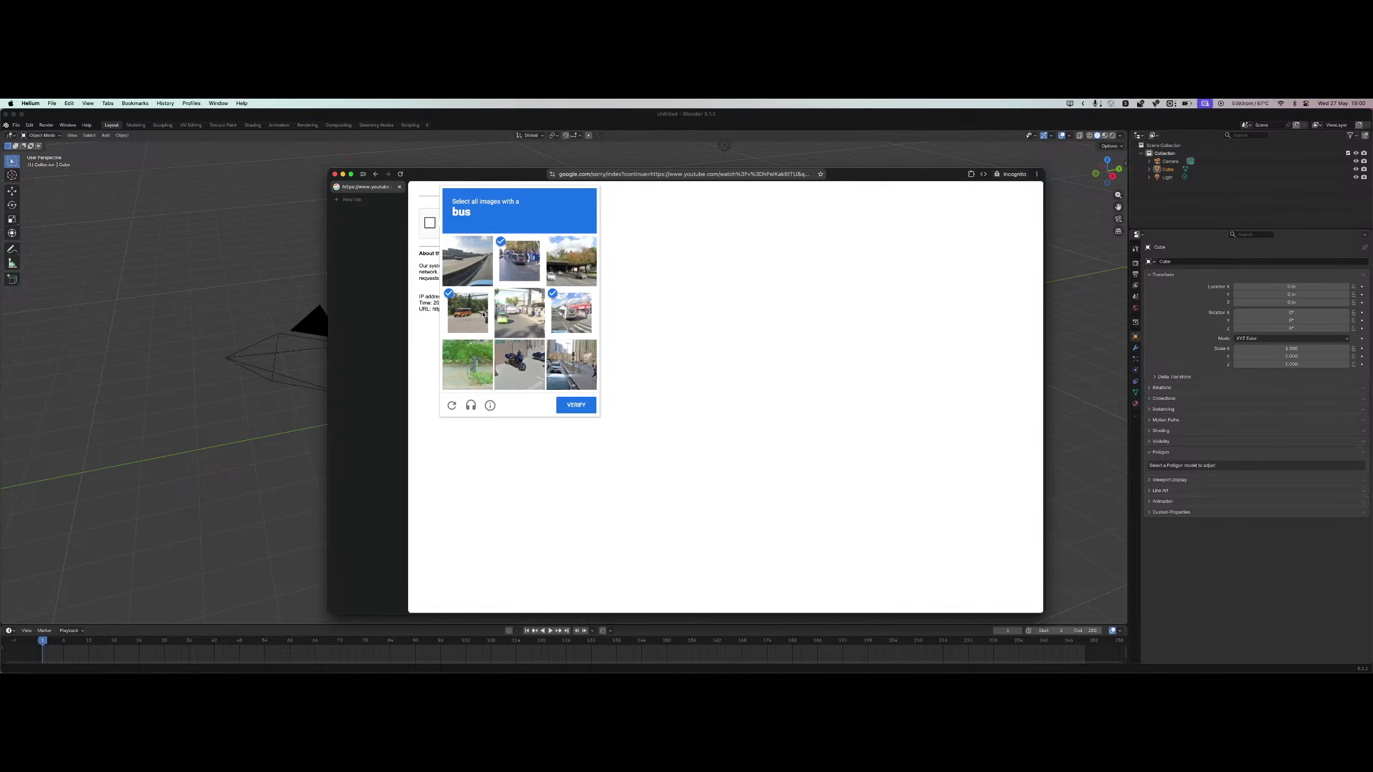
left_click(578, 405)
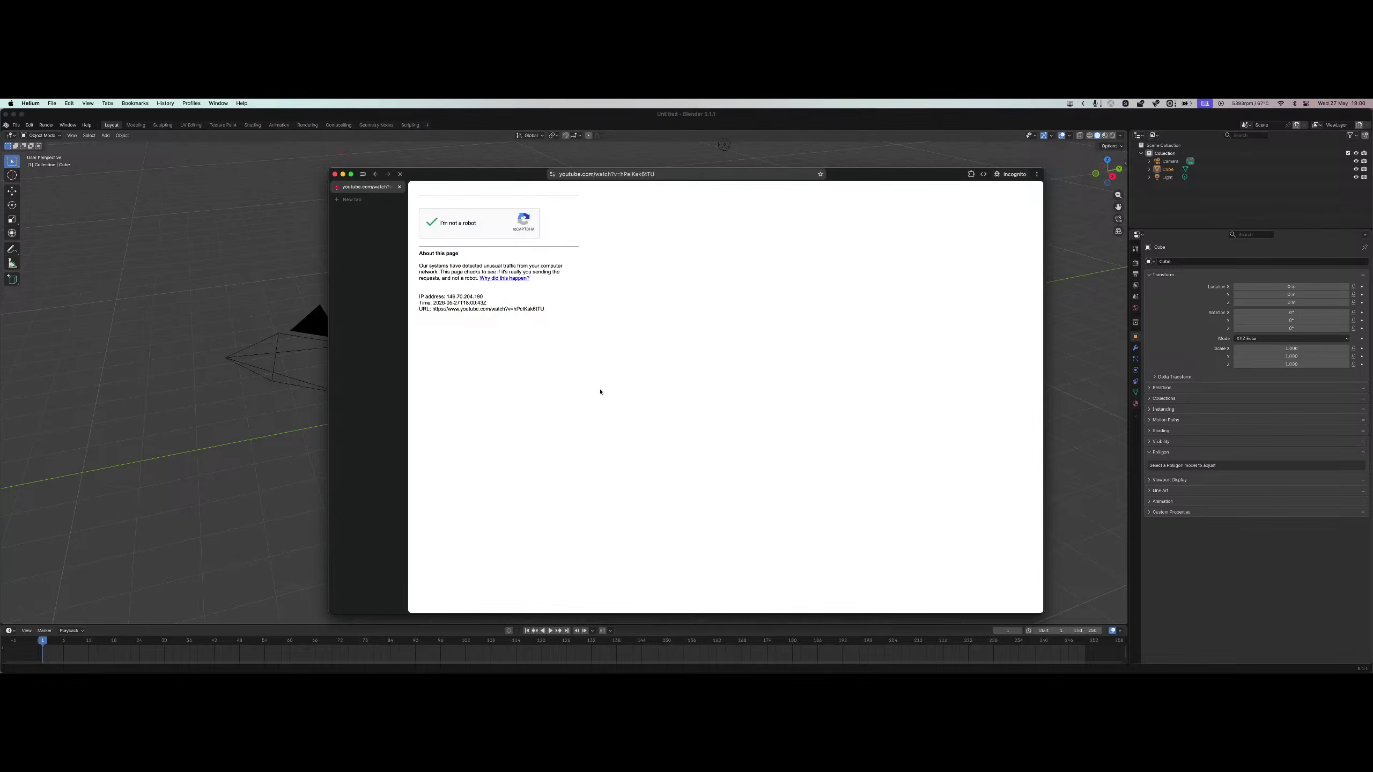
left_click(765, 511)
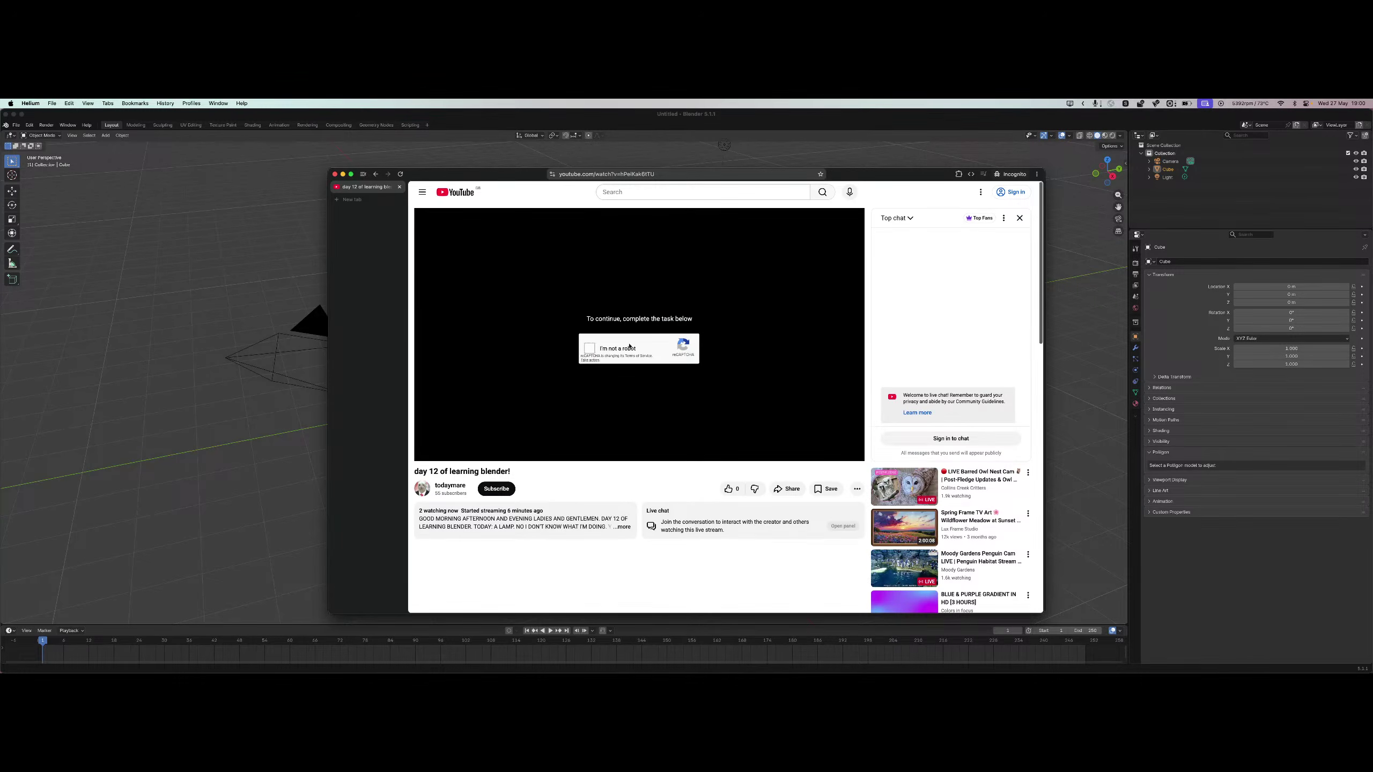
Complete the robot check in the YouTube video player by selecting the images with bridges.
left_click(629, 347)
left_click(731, 410)
left_click(676, 363)
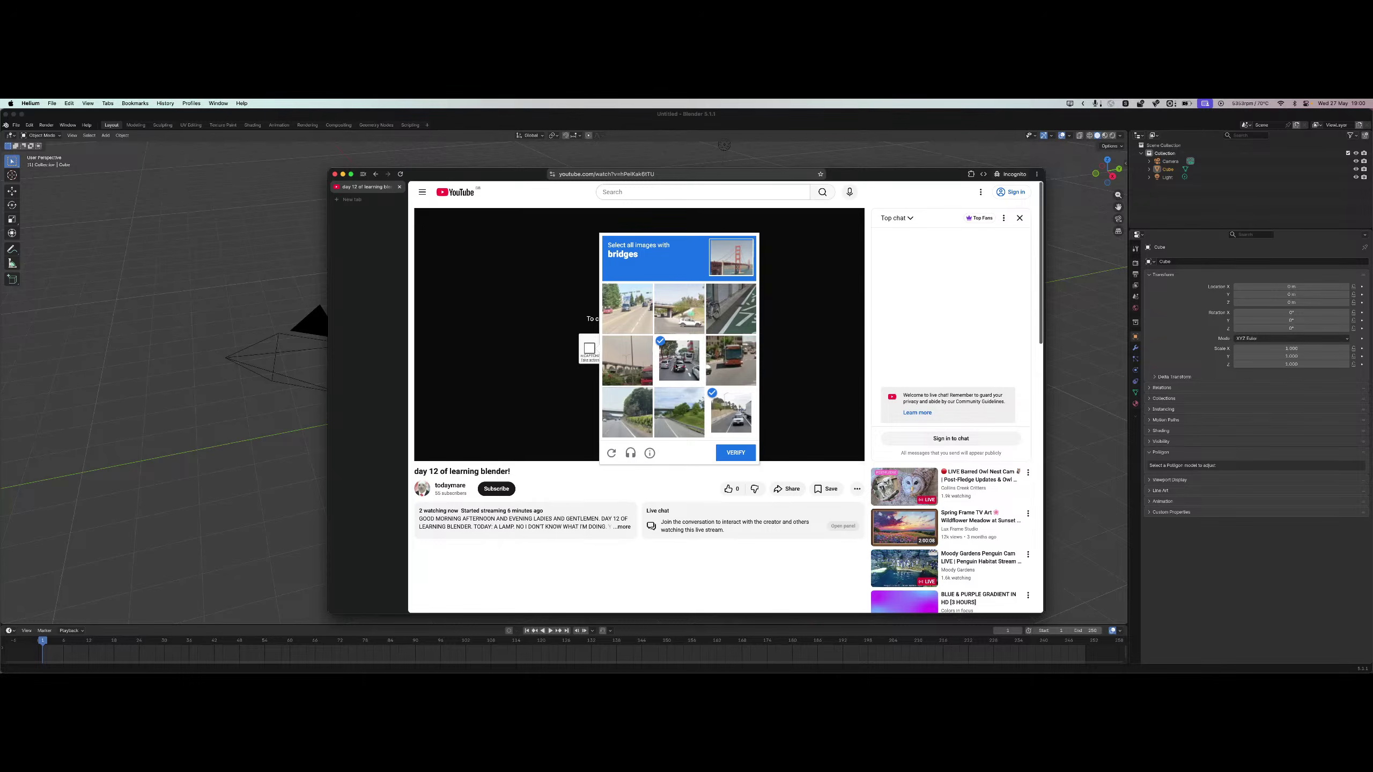
left_click(680, 360)
left_click(724, 410)
left_click(634, 408)
left_click(678, 412)
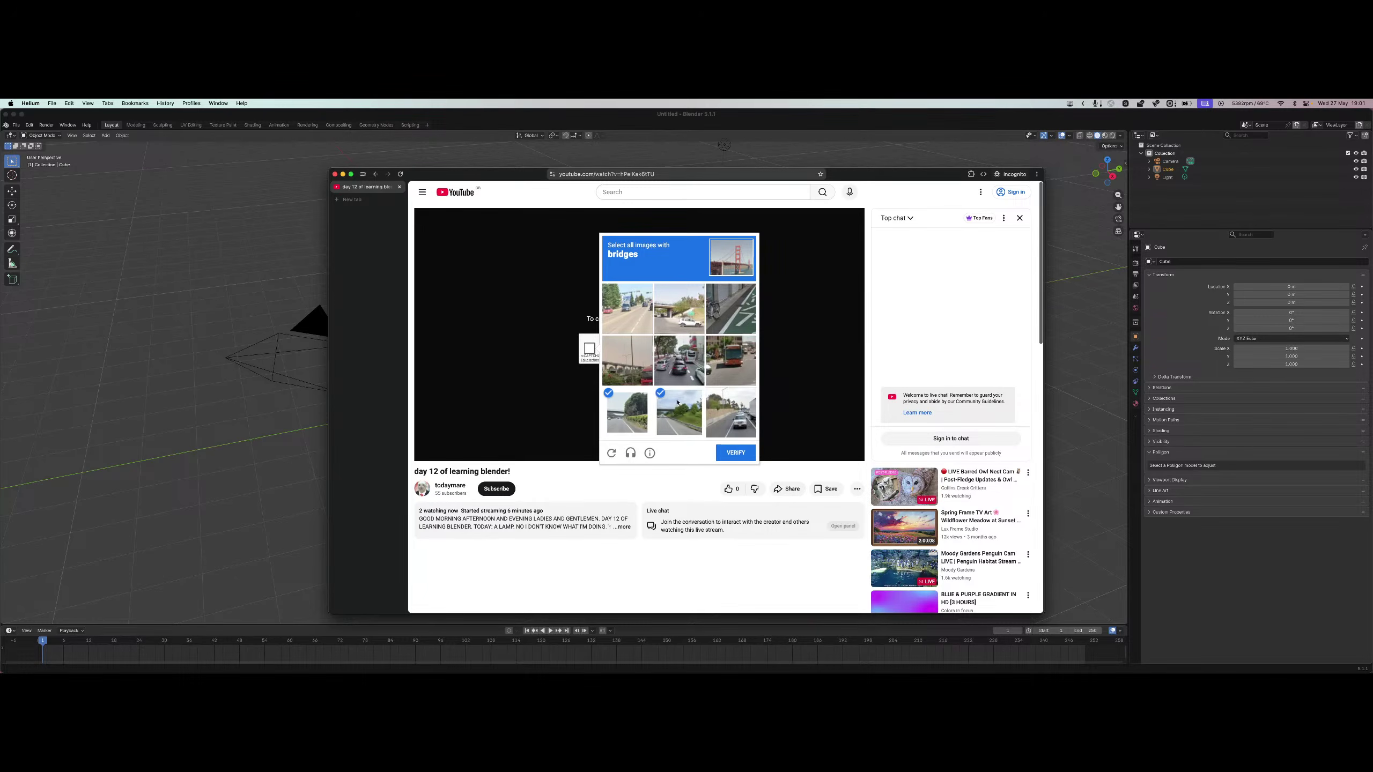
left_click(626, 357)
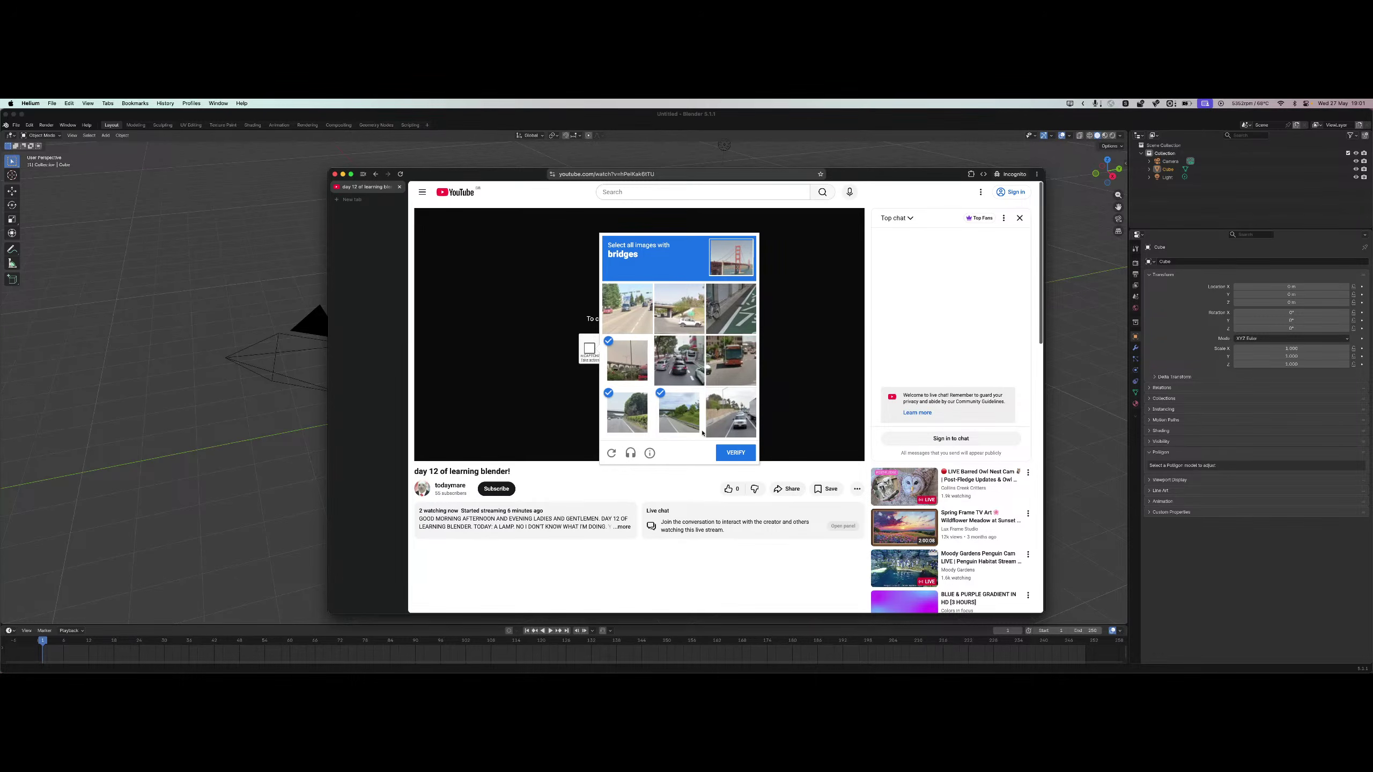
left_click(632, 315)
left_click(632, 315)
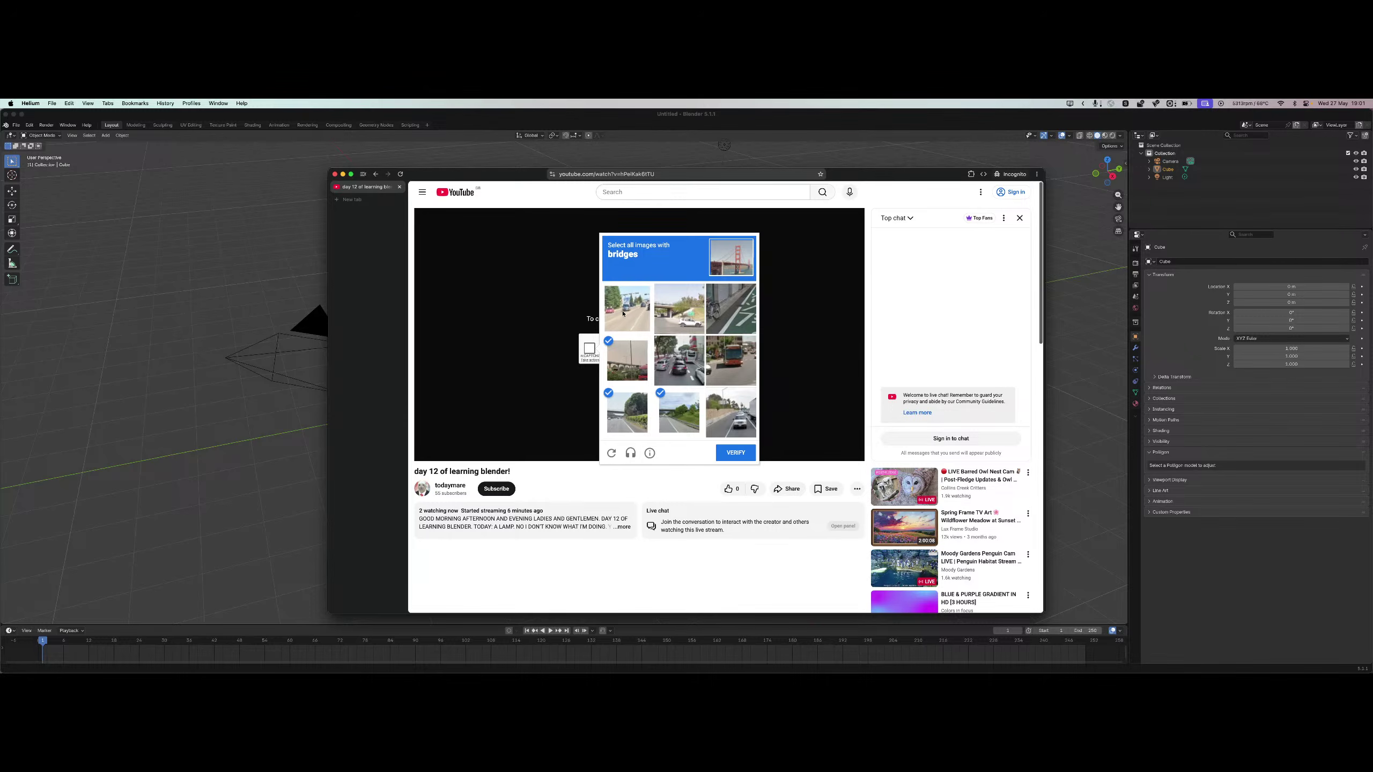
left_click(679, 308)
left_click(743, 453)
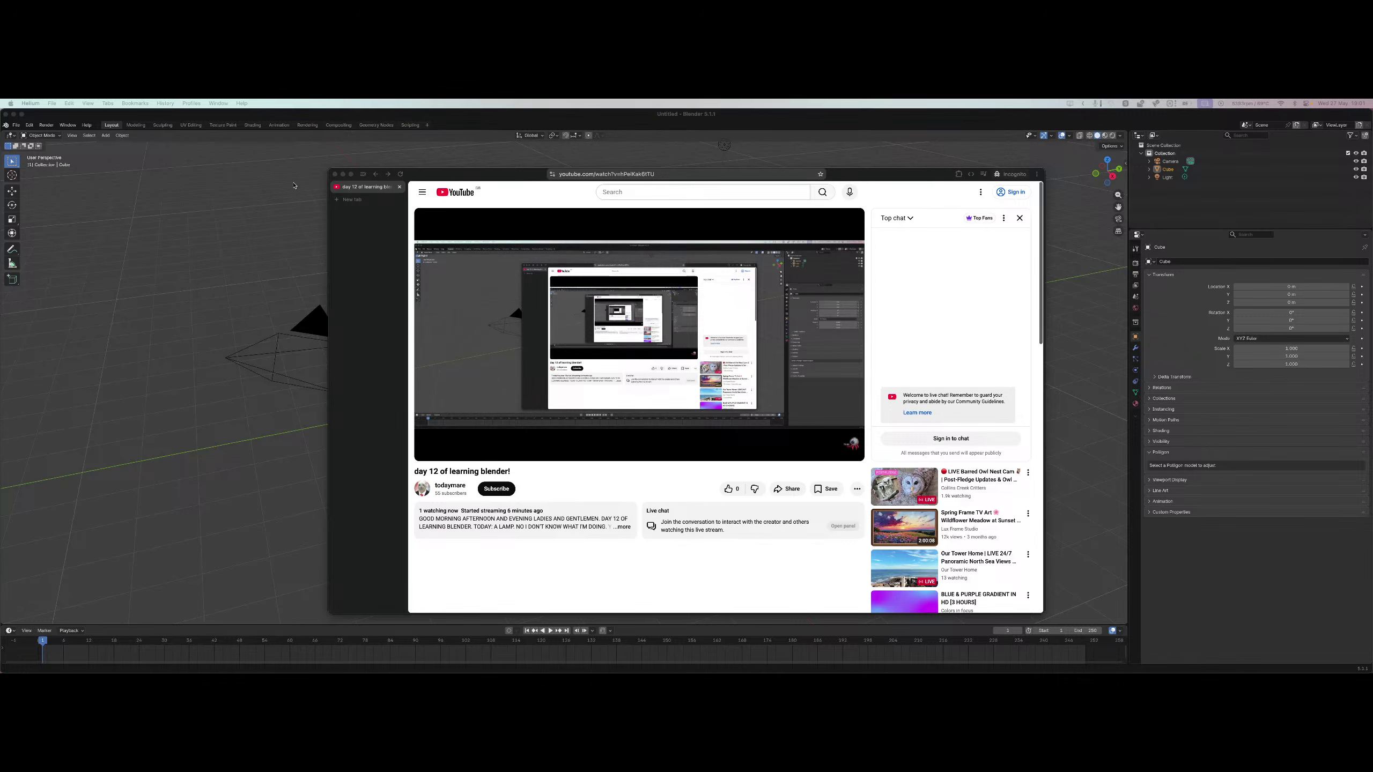
Close the browser window and start a new General file in Blender.
left_click(335, 174)
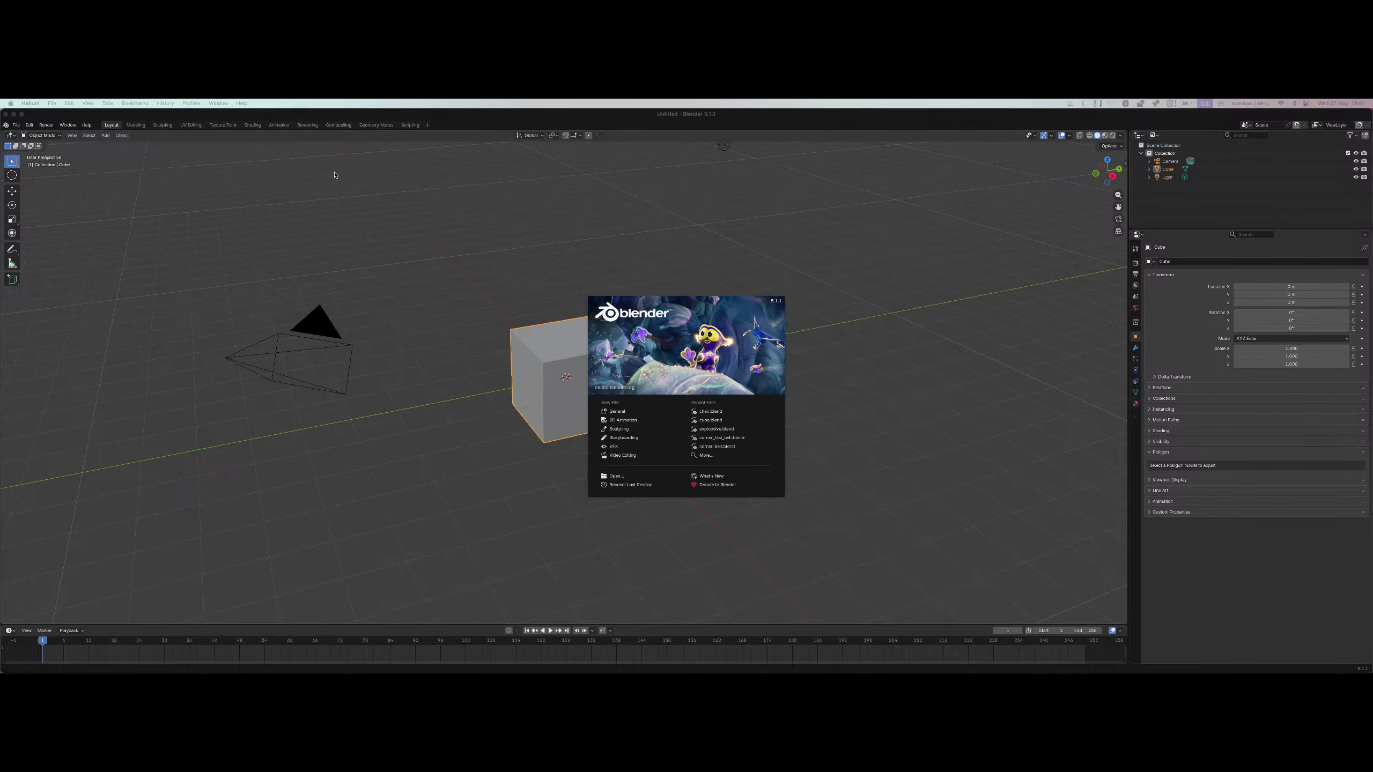
left_click(617, 411)
middle_click_drag(487, 371, 605, 617)
mouse_move(634, 670)
left_click(754, 658)
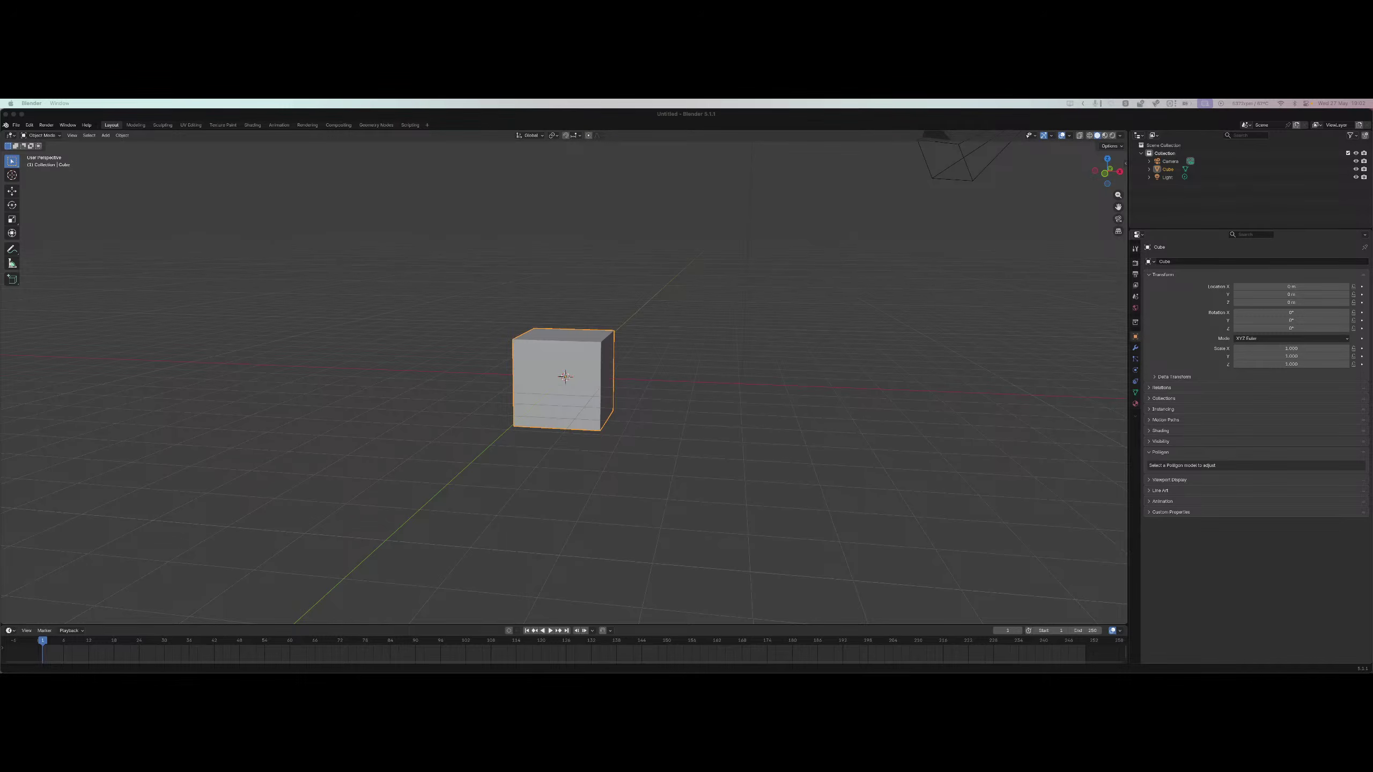
Delete the default cube from the scene.
left_click(739, 429)
left_click(578, 387)
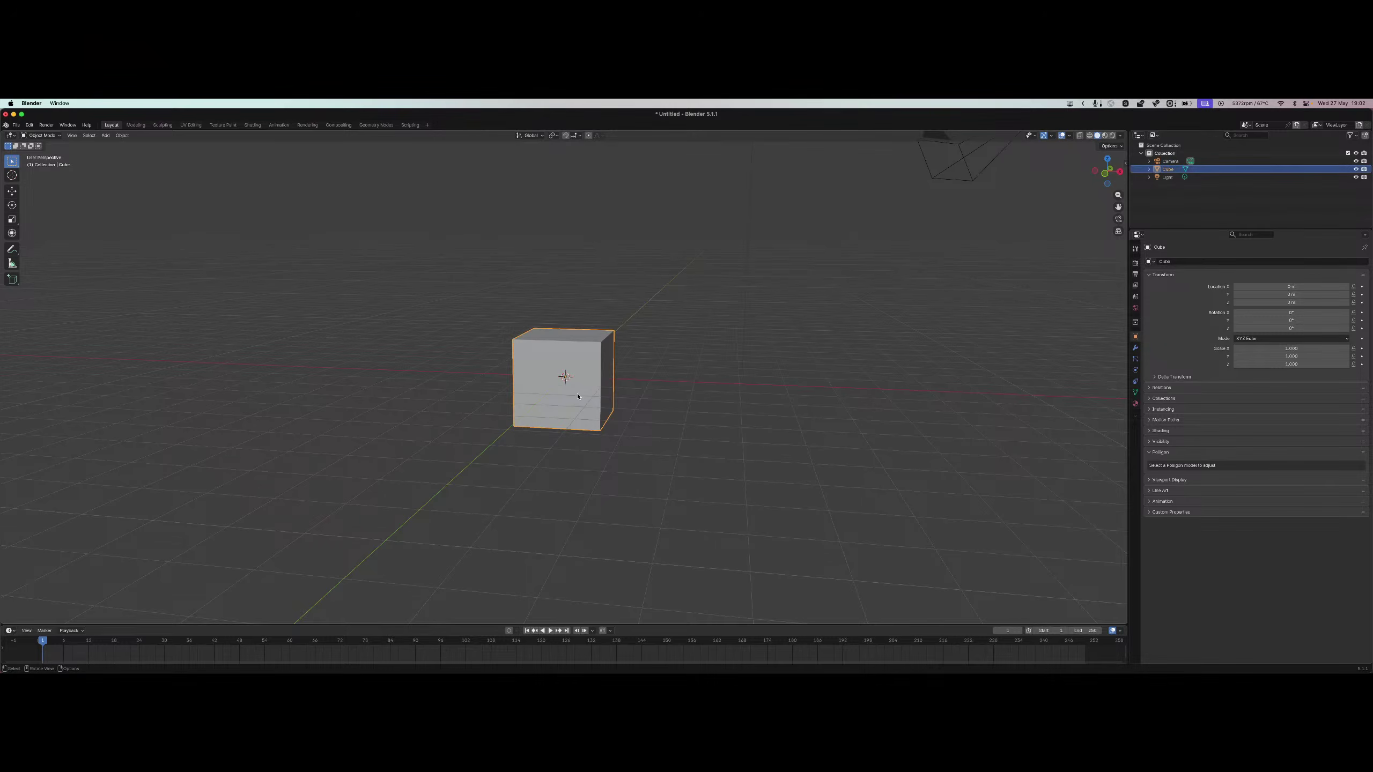
scroll(721, 262, "down", 4)
scroll(730, 303, "up", 5)
middle_click_drag(739, 340, 620, 369)
scroll(632, 369, "down", 3)
key("x")
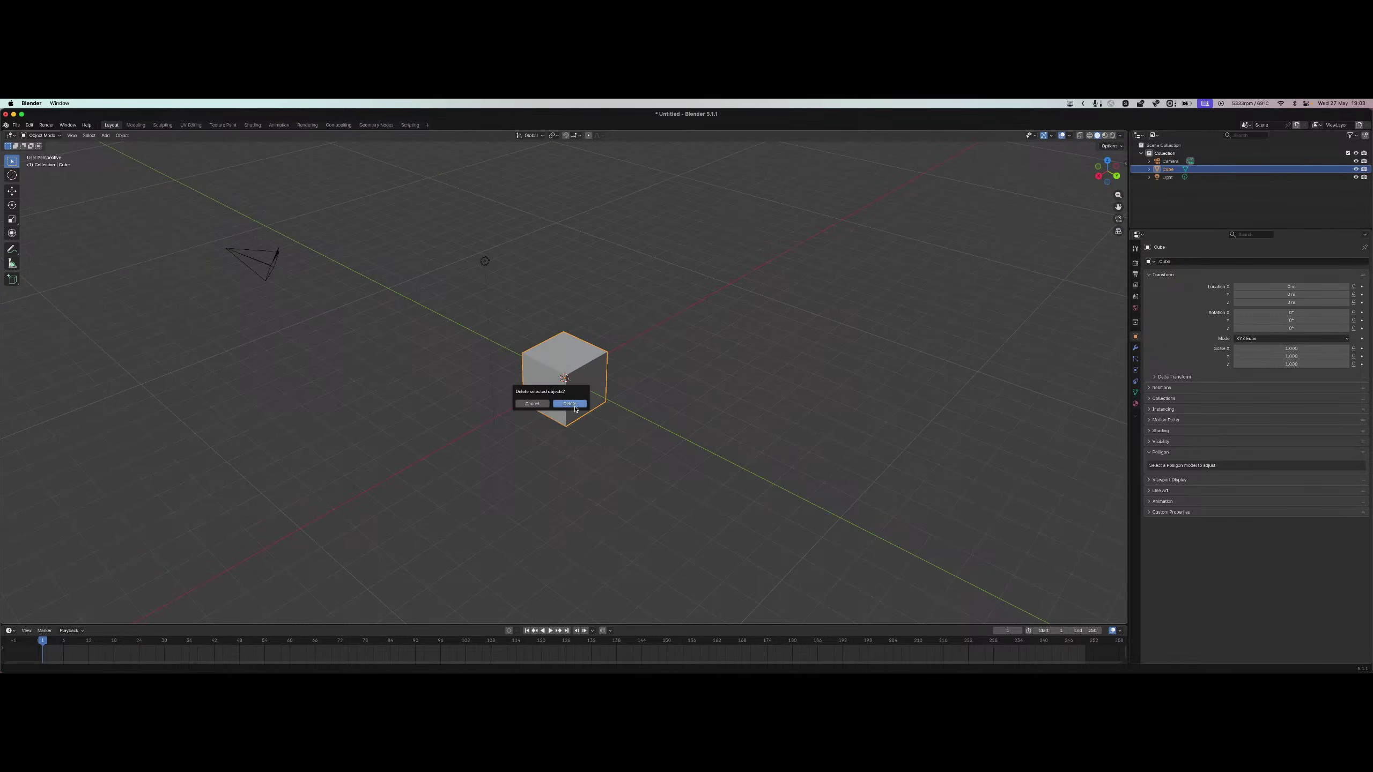
left_click(571, 407)
Add a cylinder mesh at the origin and set its vertices to 16.
key("shift+a")
mouse_move(607, 425)
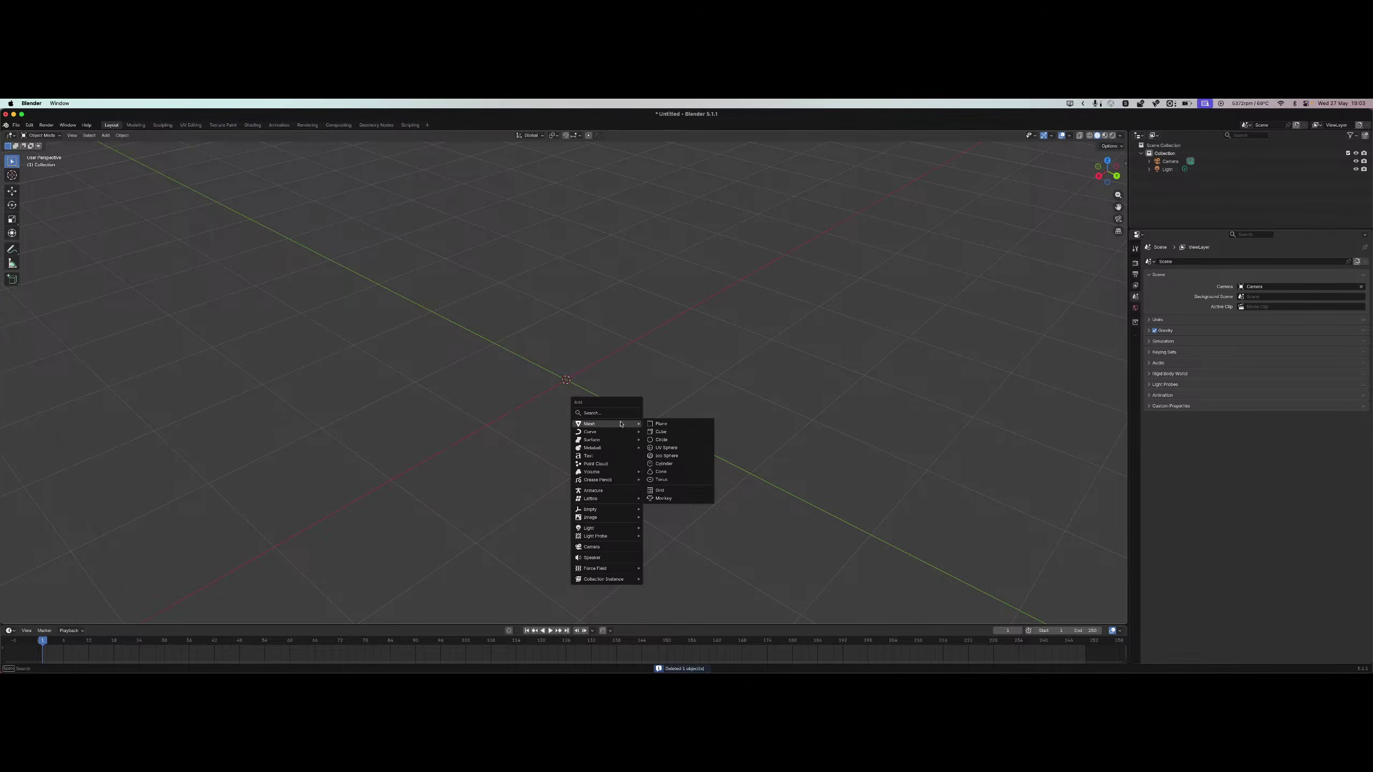
left_click(686, 465)
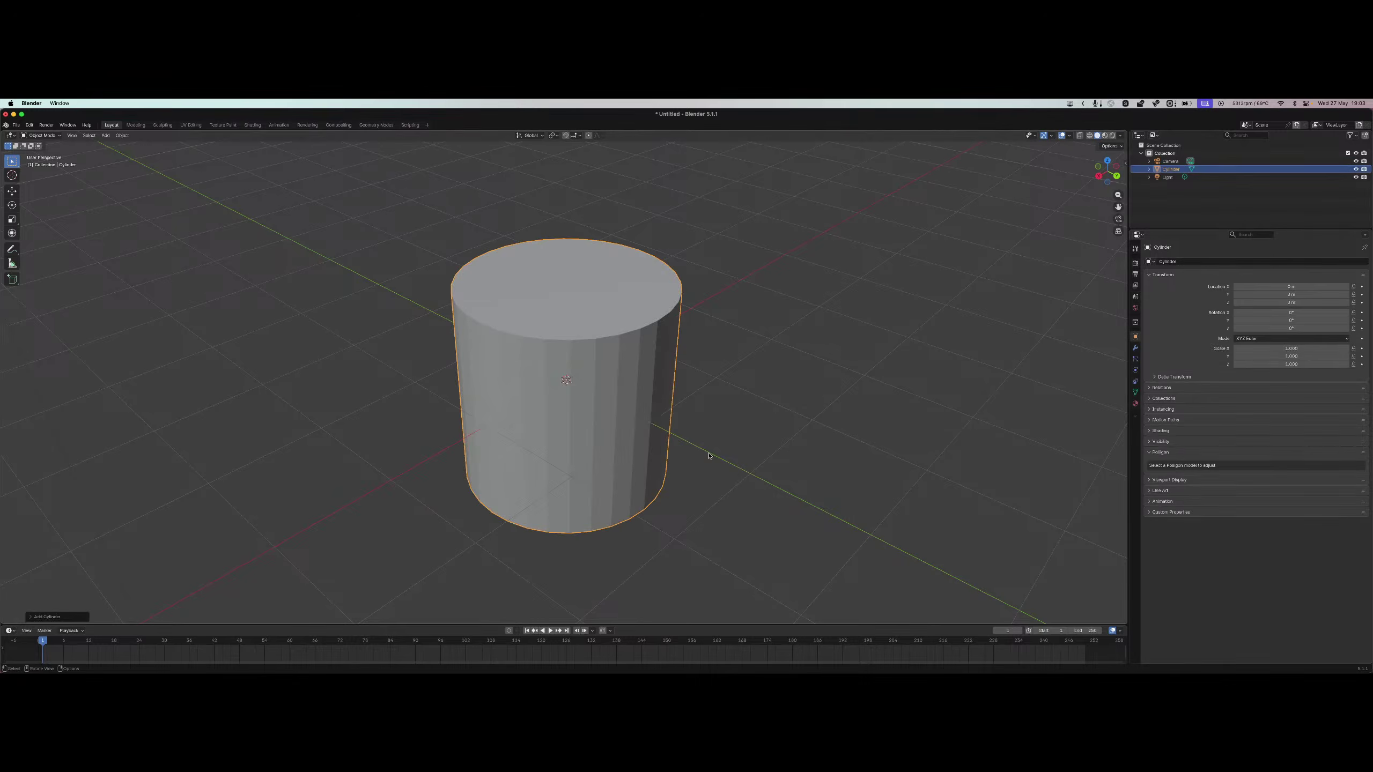
left_click(43, 618)
left_click(90, 510)
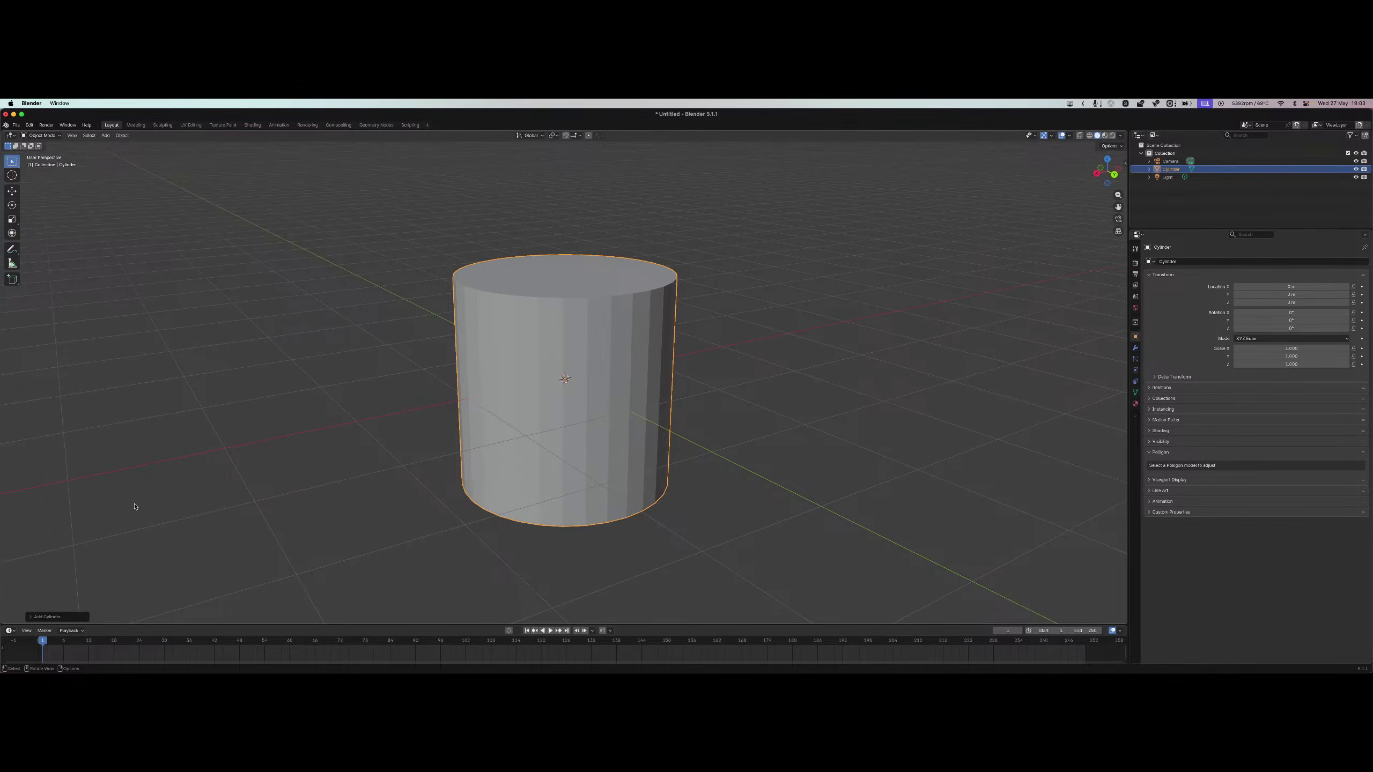
left_click(57, 618)
left_click(103, 520)
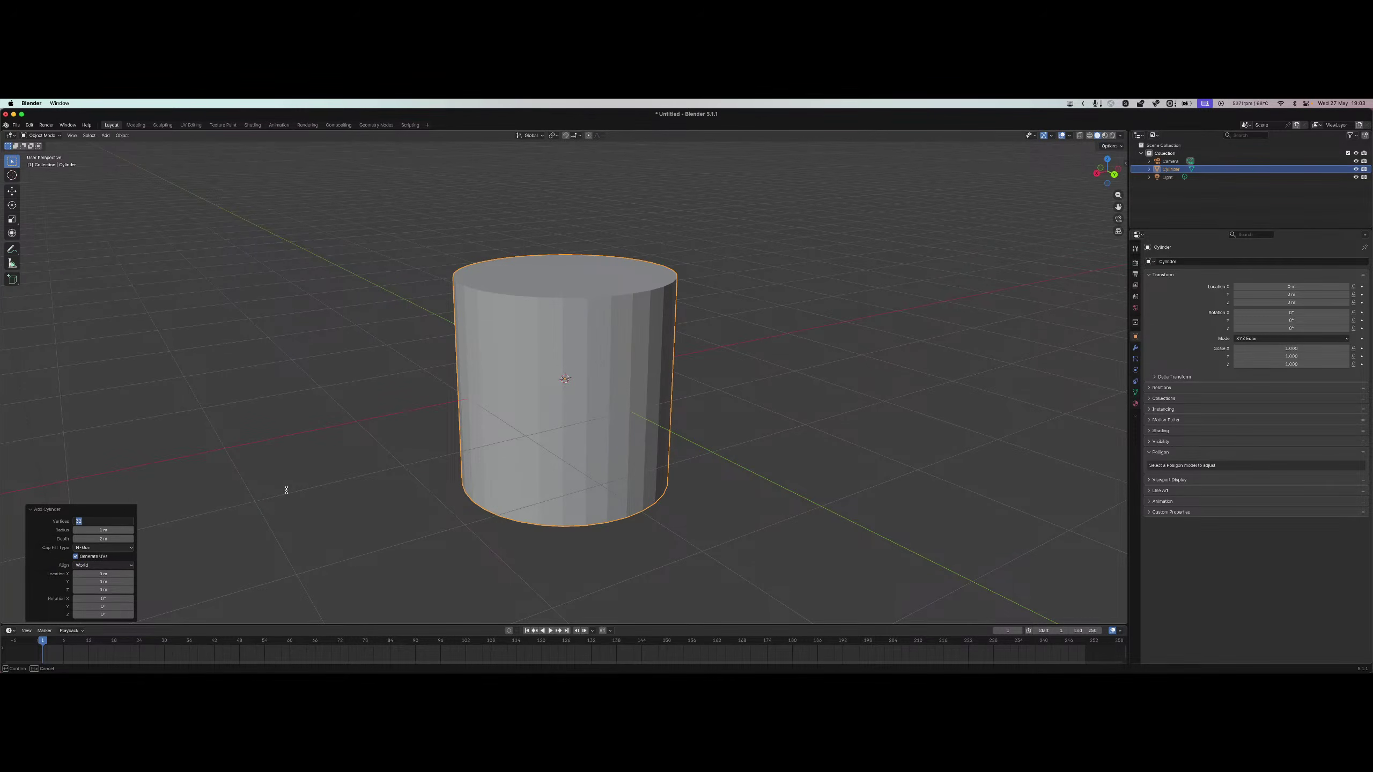
type("16")
key("Return")
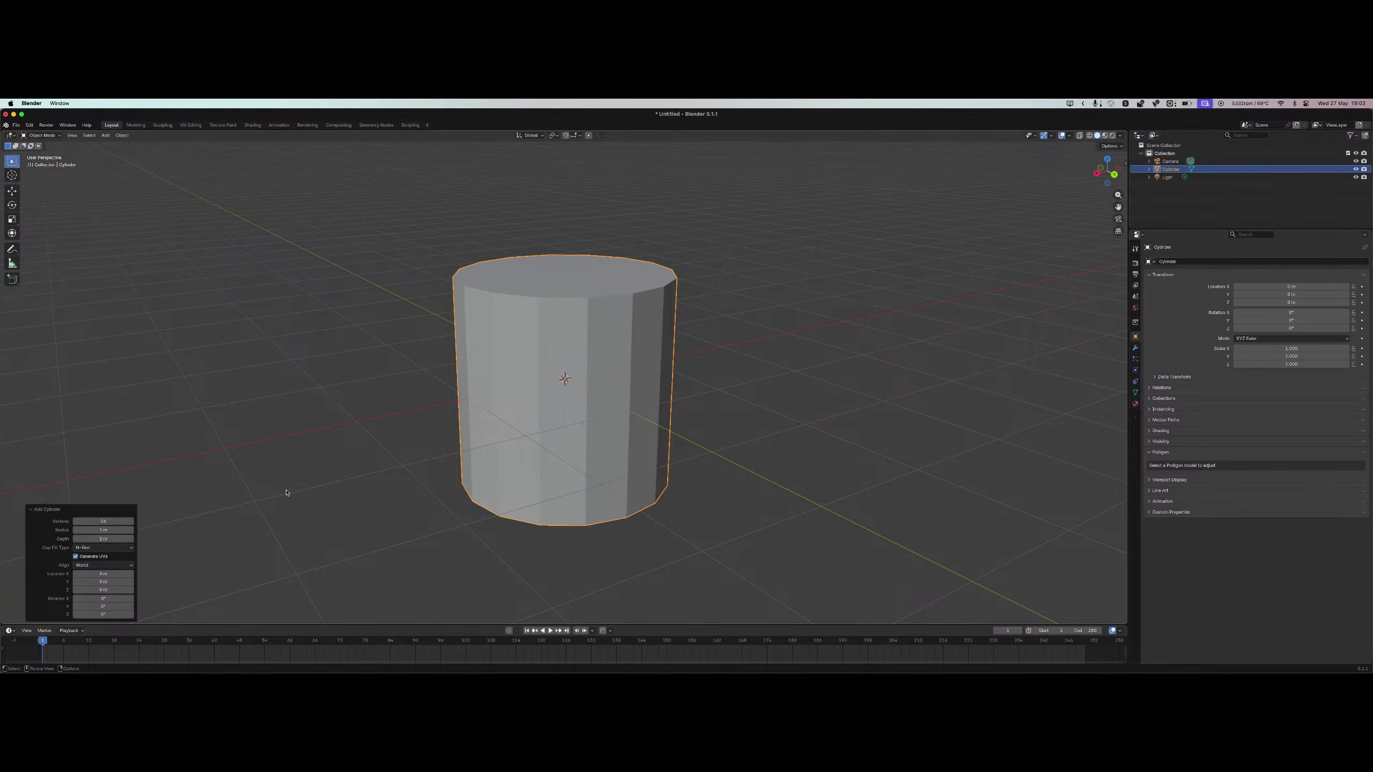
Set the new cylinder's radius to 0.15 m.
left_click(108, 530)
type("0")
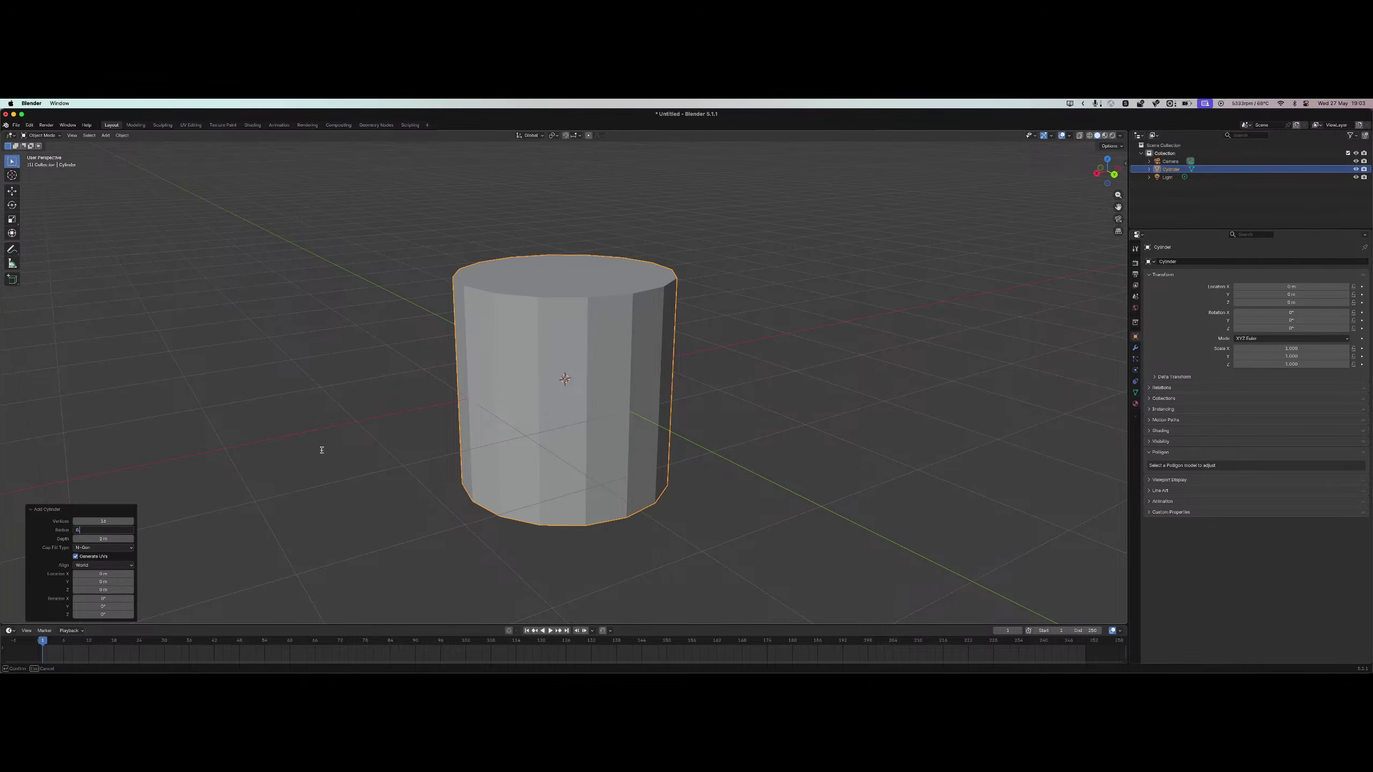
type(".15")
key("Return")
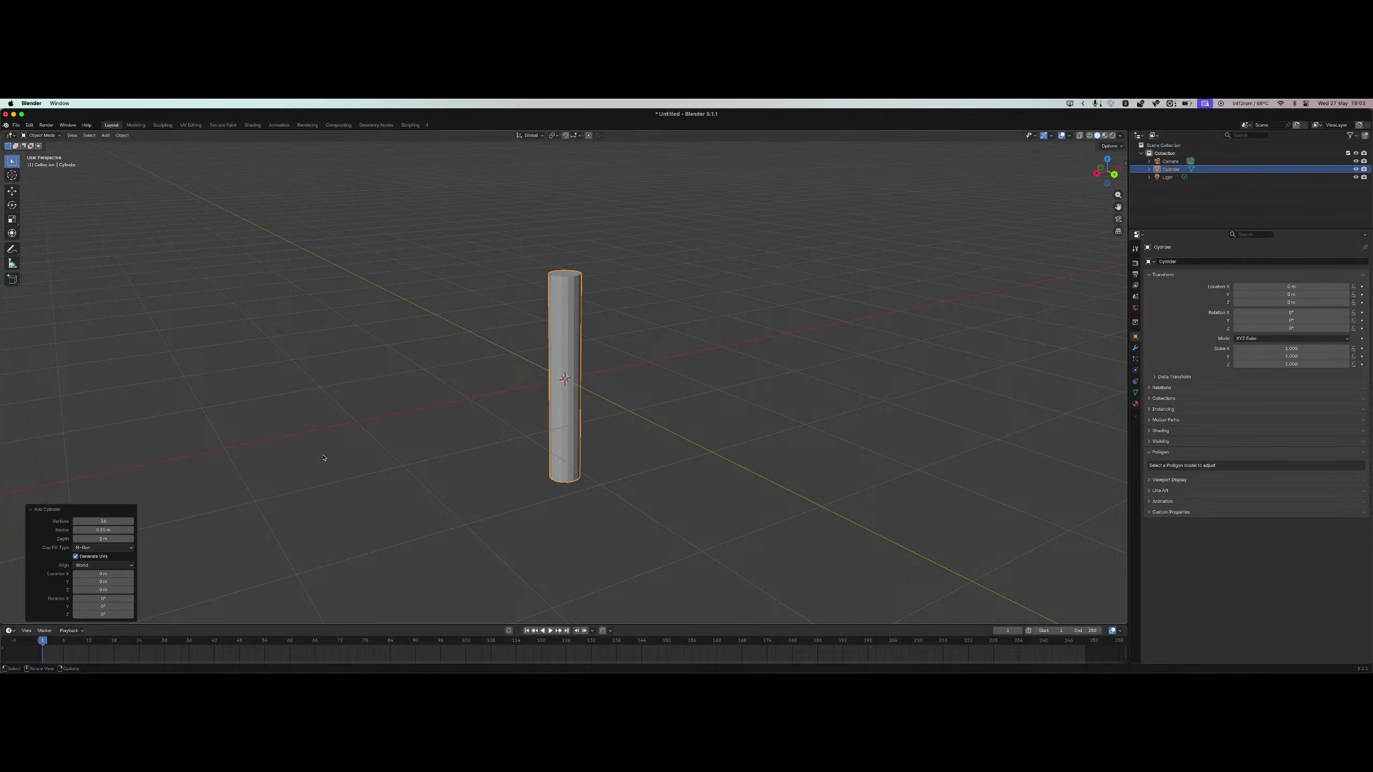
Set the new cylinder's depth to 0.4 m.
scroll(484, 408, "up", 4)
left_click(92, 539)
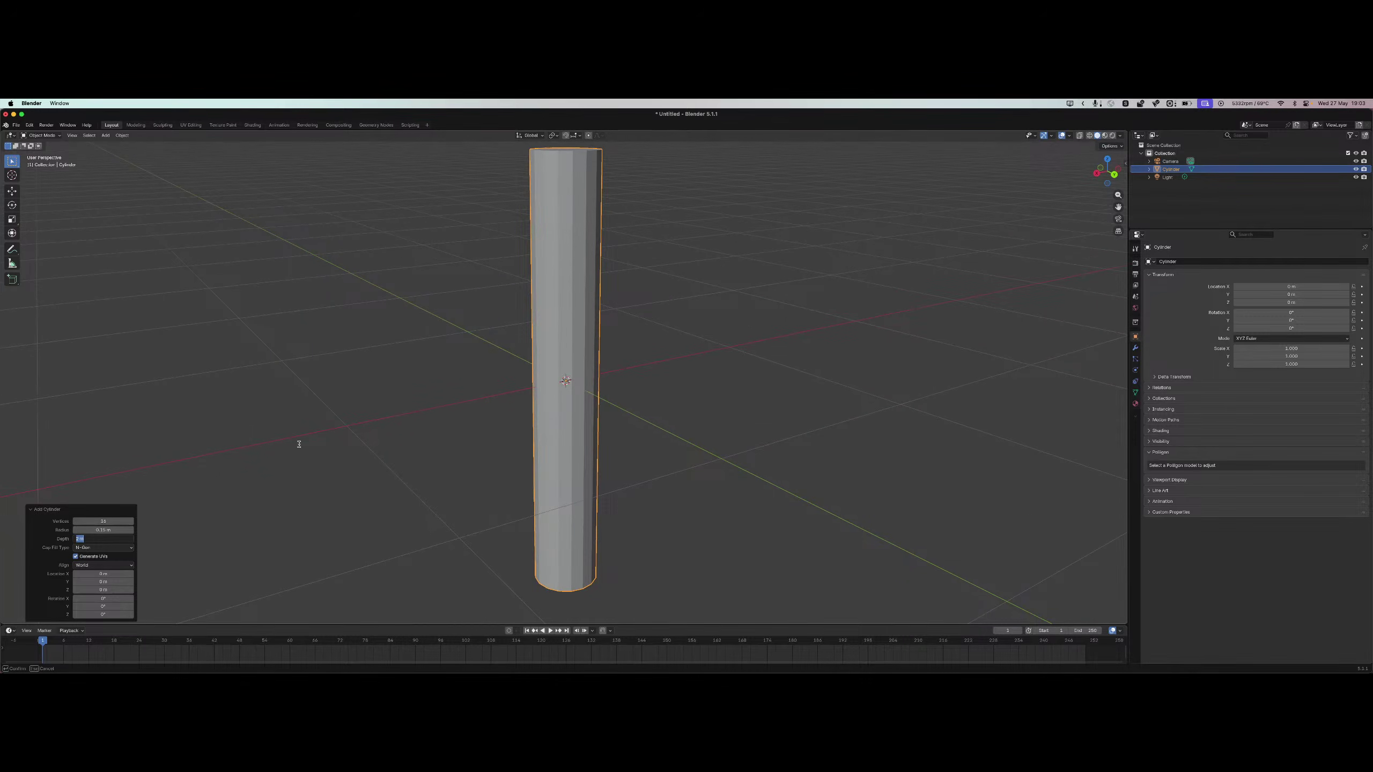
type("0.4")
key("Return")
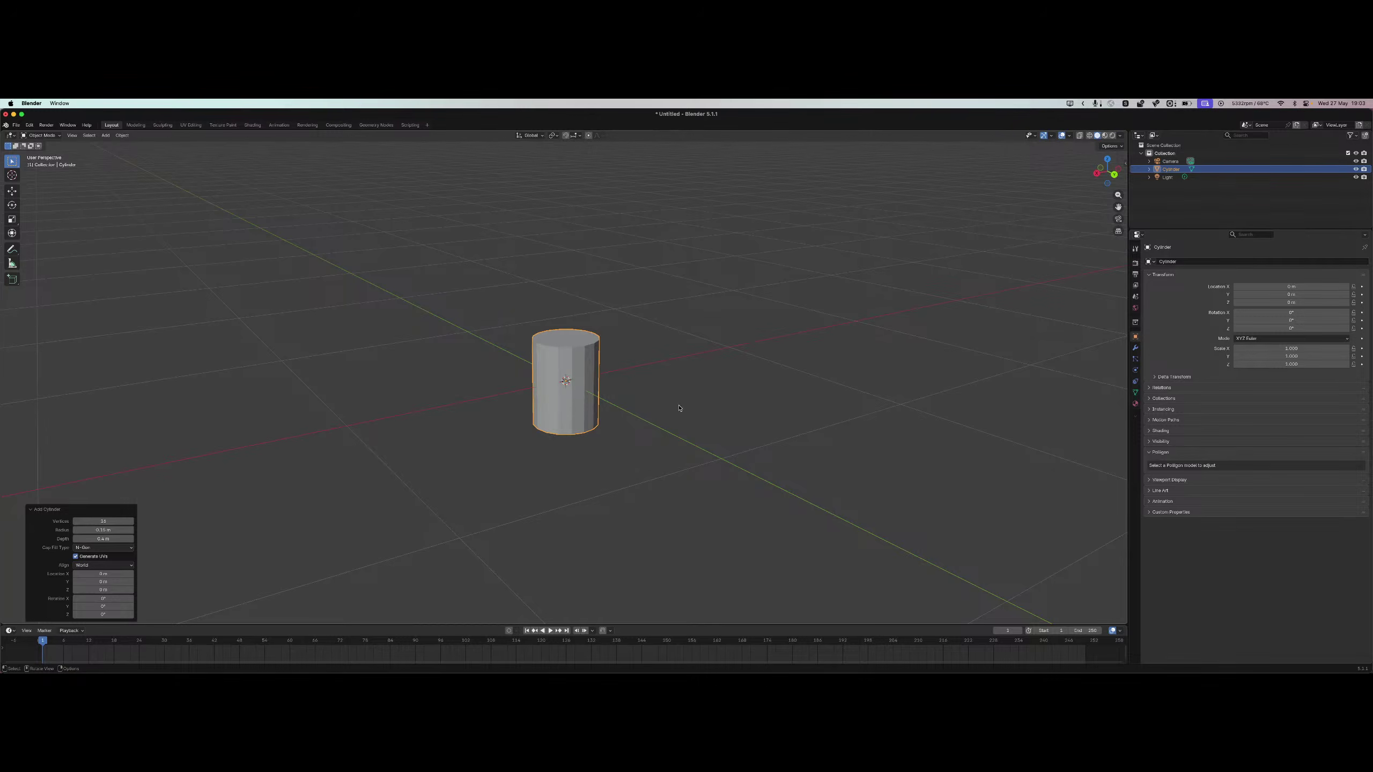
Set the new cylinder's depth to 0.05 m.
scroll(679, 408, "up", 6)
left_click(106, 539)
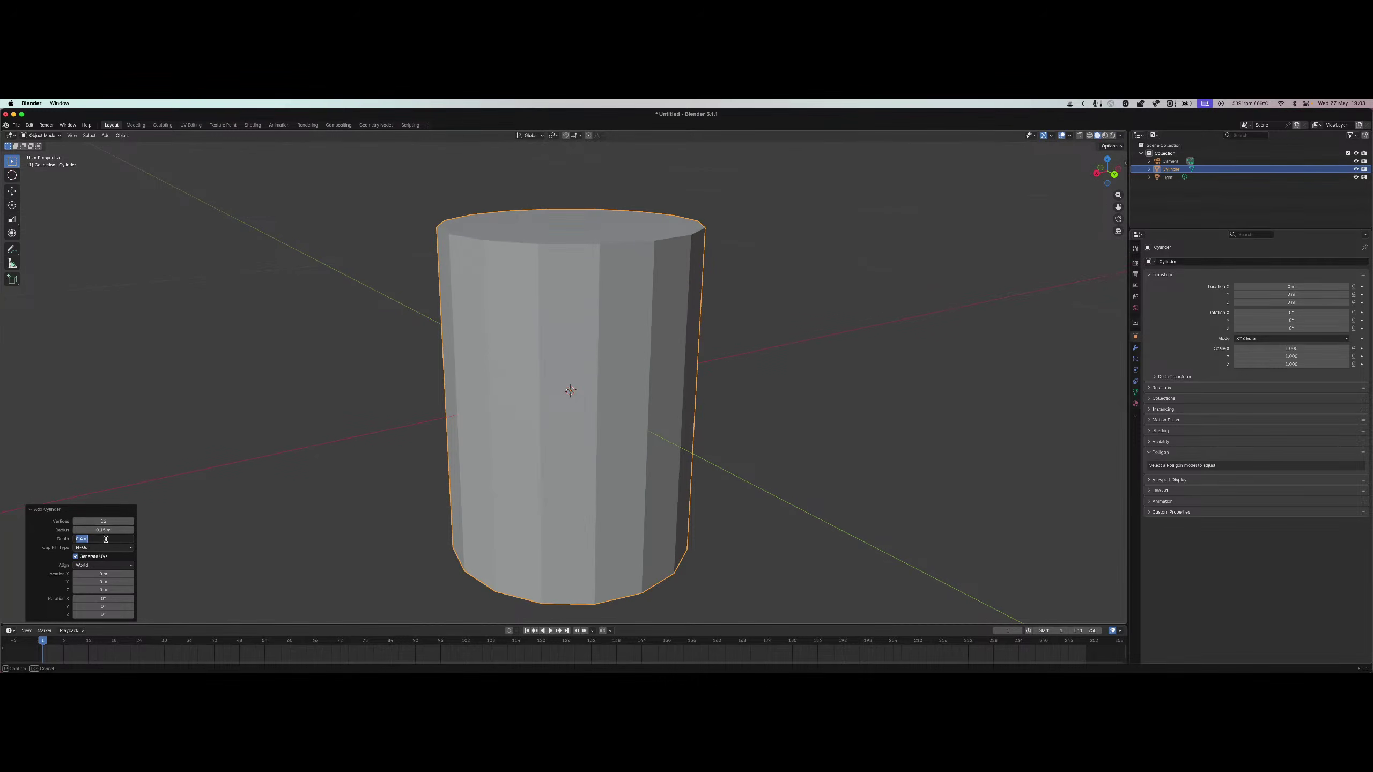
type("0.05")
key("Return")
scroll(631, 435, "up", 7)
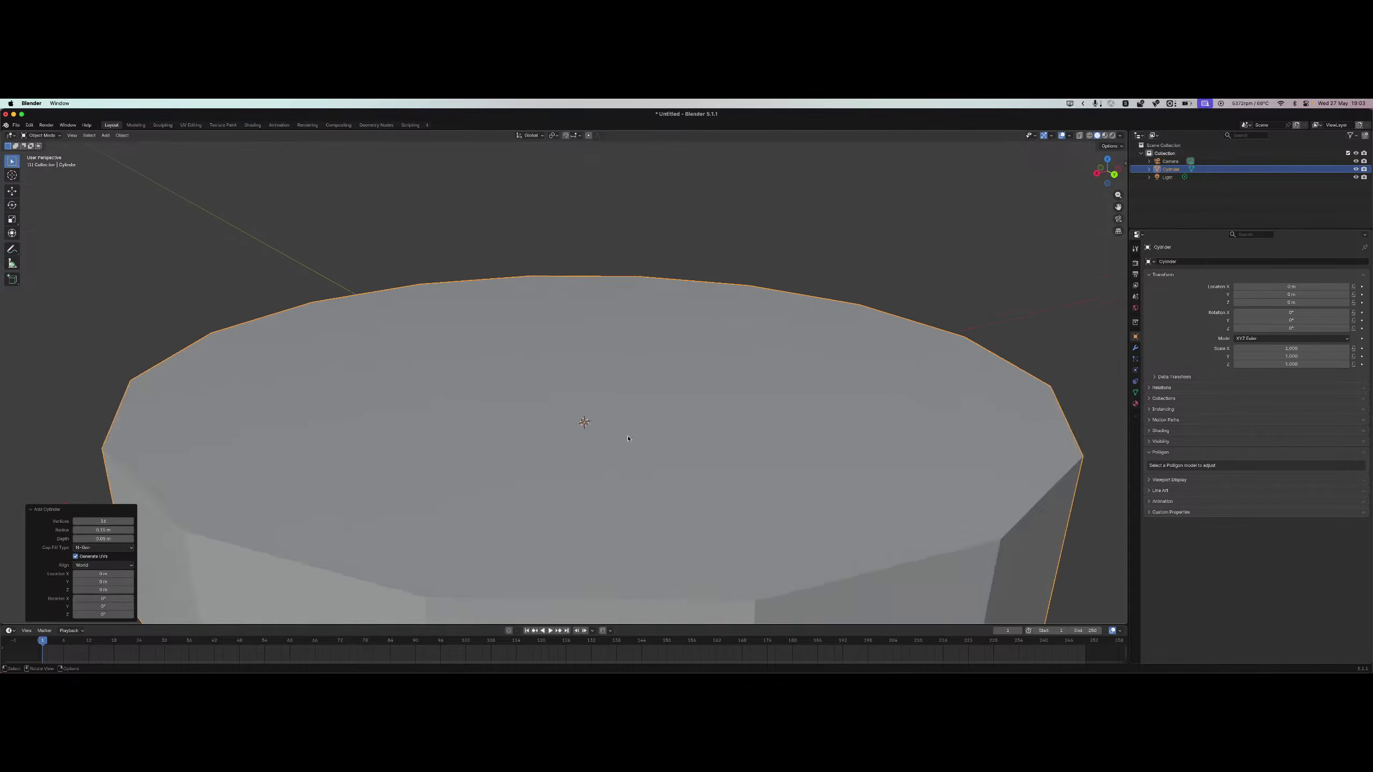
Enter Edit Mode on the flat cylinder and select only the vertices of its top face.
scroll(631, 435, "down", 6)
mouse_move(577, 485)
middle_mouse_down()
mouse_move(628, 461)
mouse_move(506, 474)
mouse_move(576, 469)
middle_mouse_up()
left_click(576, 469)
scroll(596, 381, "up", 5)
left_click(596, 381)
key("Tab")
scroll(563, 388, "down", 6)
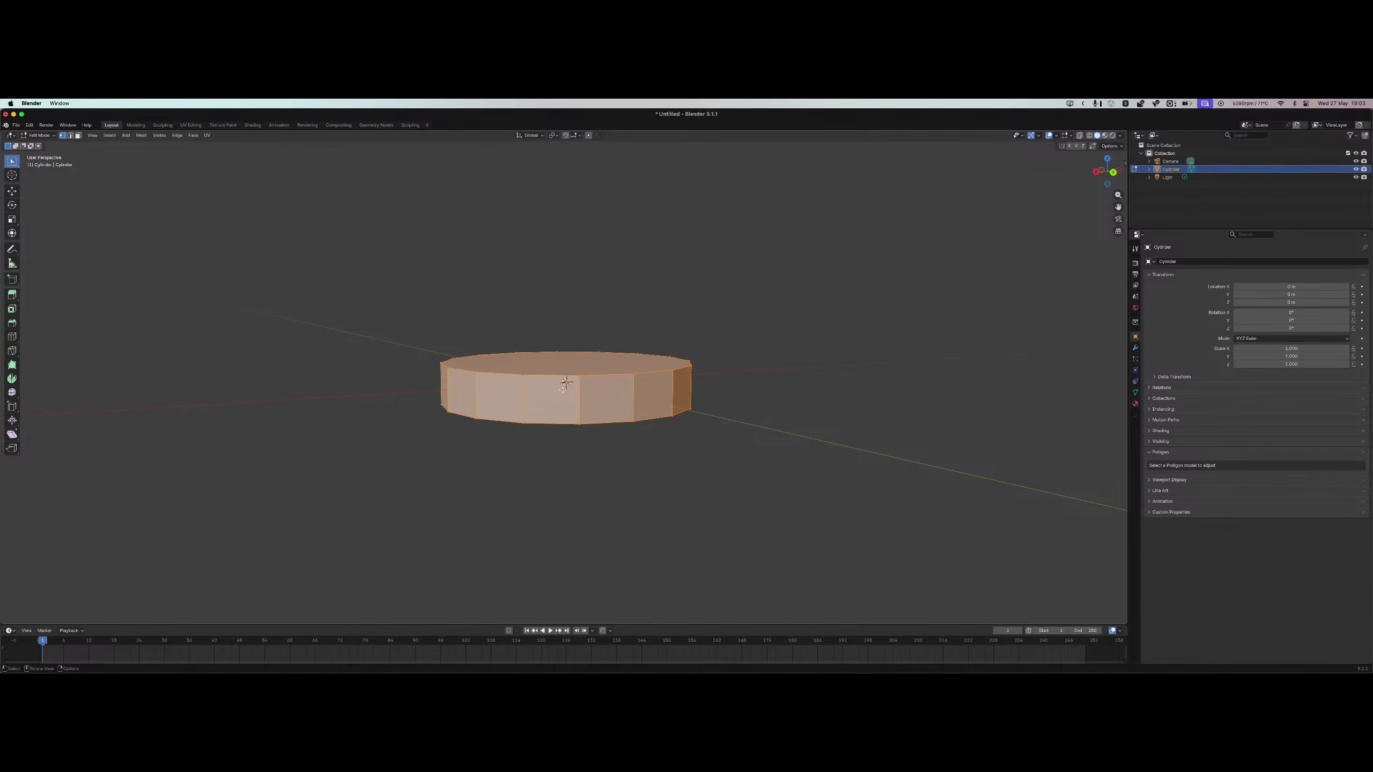
middle_click_drag(564, 323, 567, 318)
left_click(478, 314)
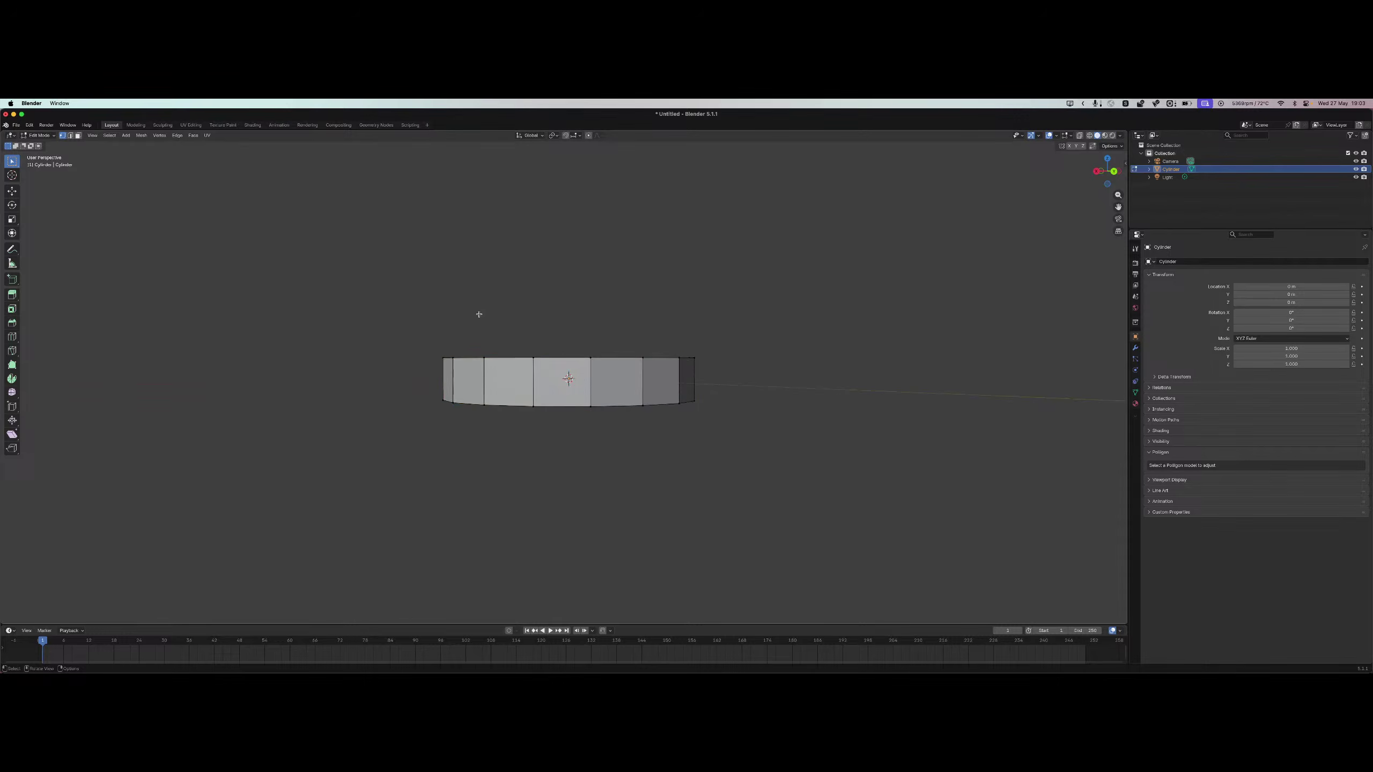
middle_click_drag(478, 313, 484, 314)
left_click_drag(429, 319, 714, 384)
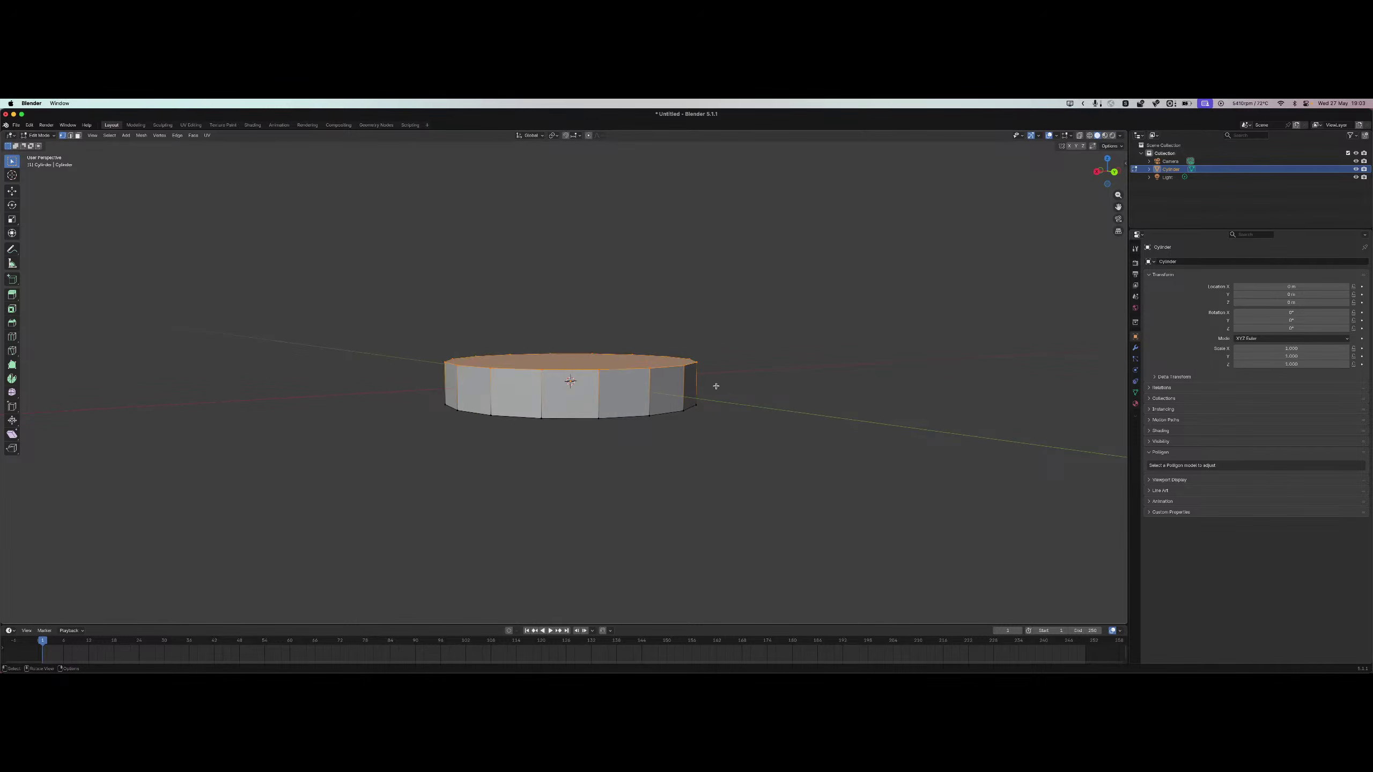
Scale the cylinder's top face inward to about 0.86 in X and Y only, leaving Z locked.
middle_click_drag(713, 383, 748, 407)
key("s")
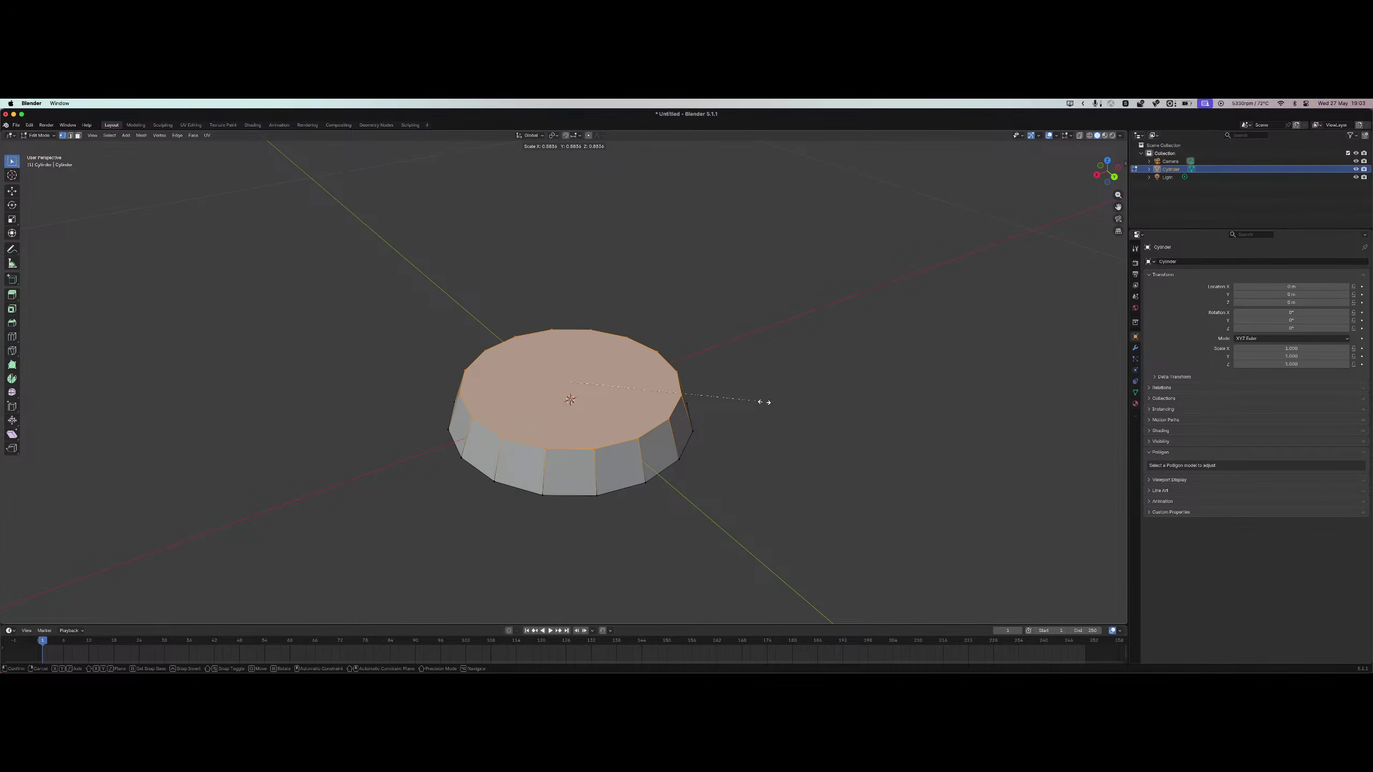
key("z")
key("shift+z")
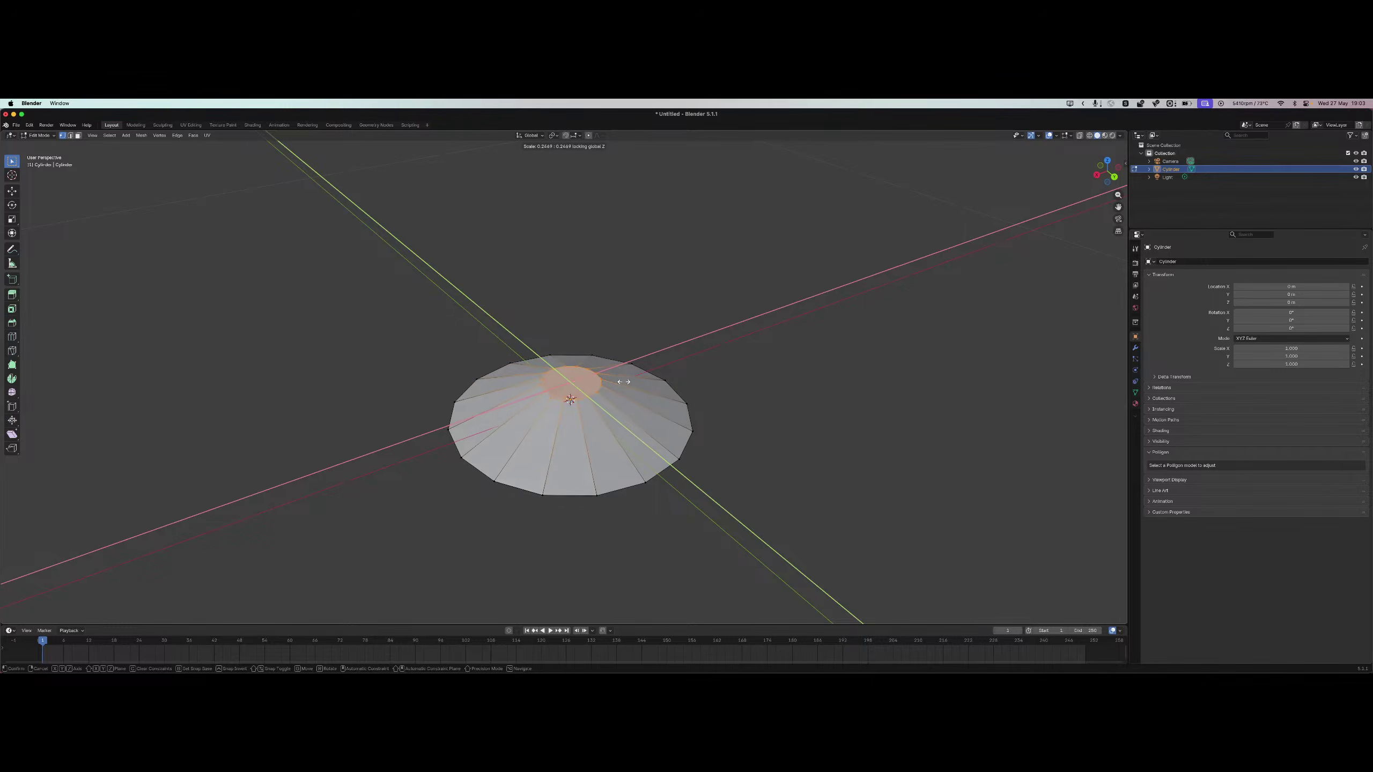
key("z")
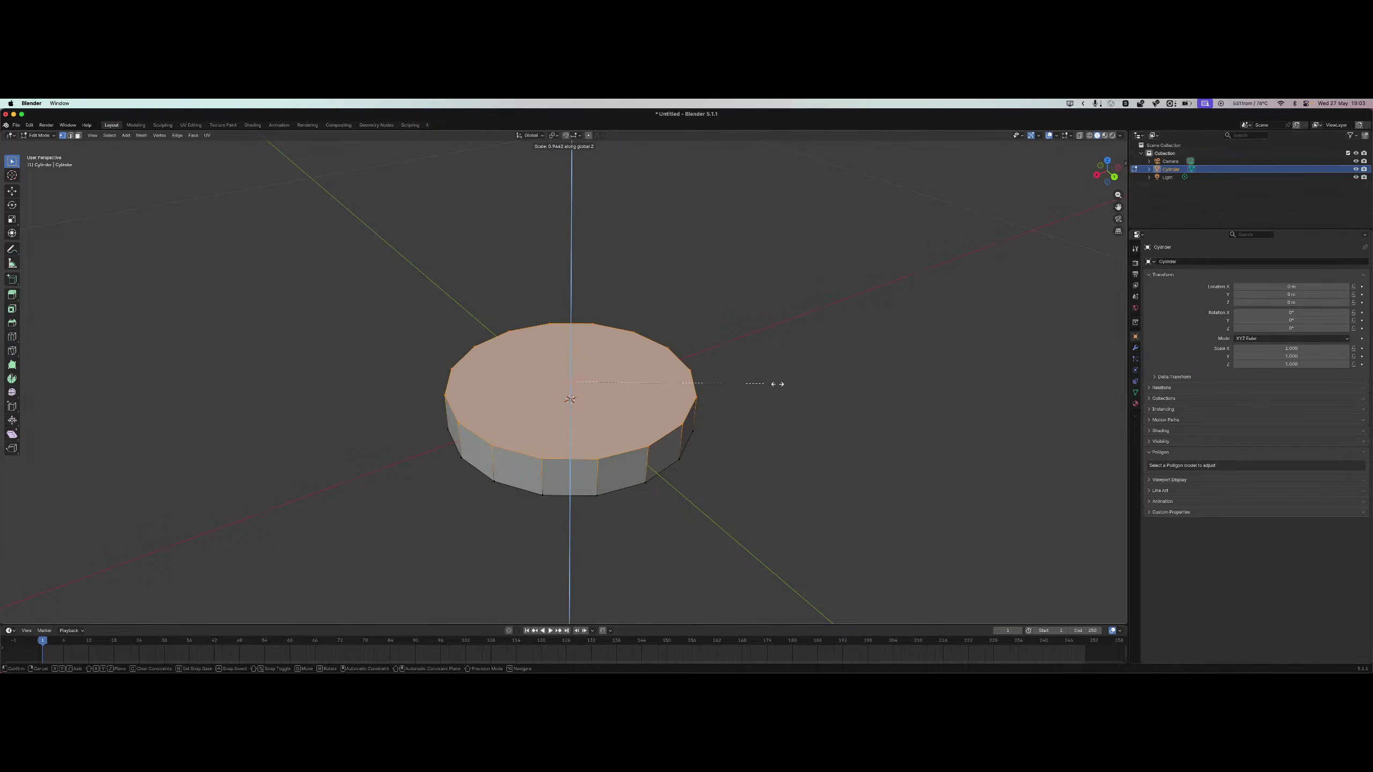
key("x")
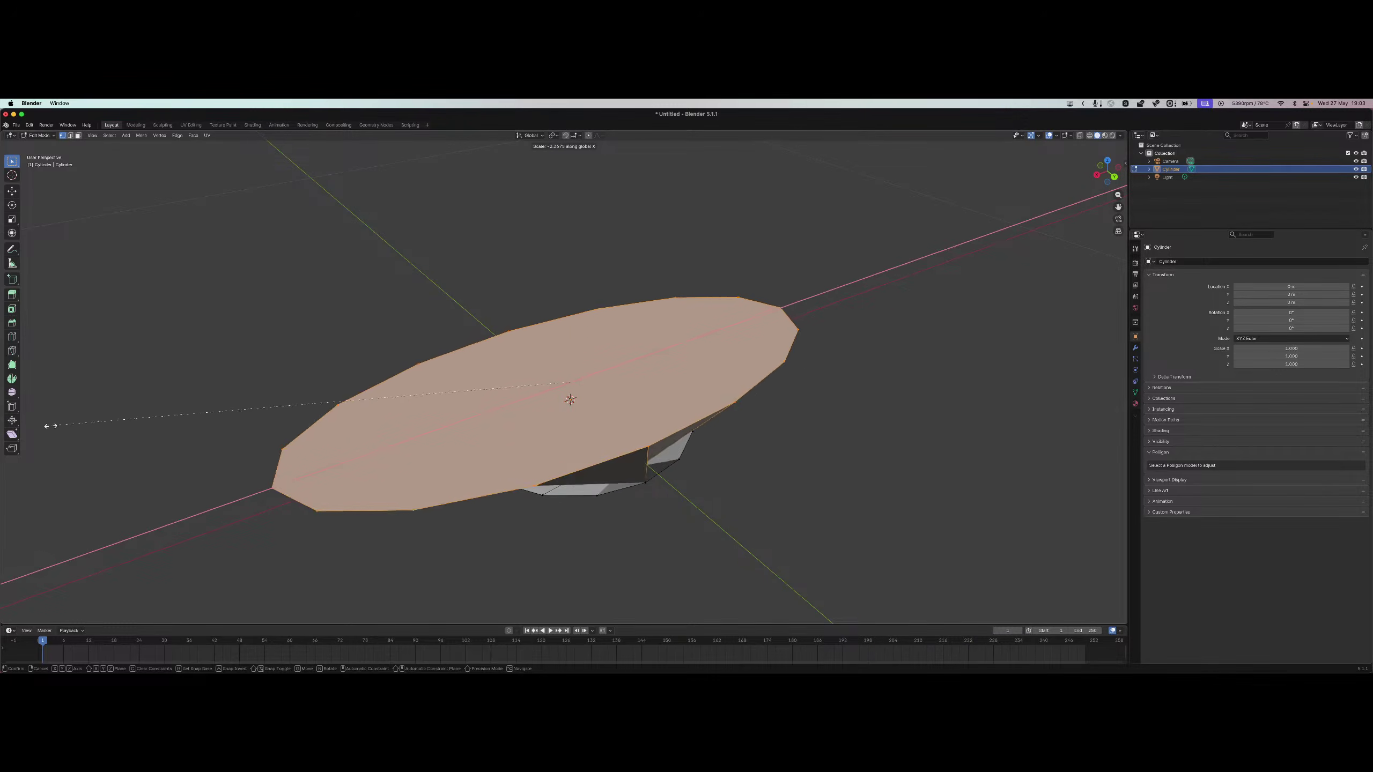
key("shift+z")
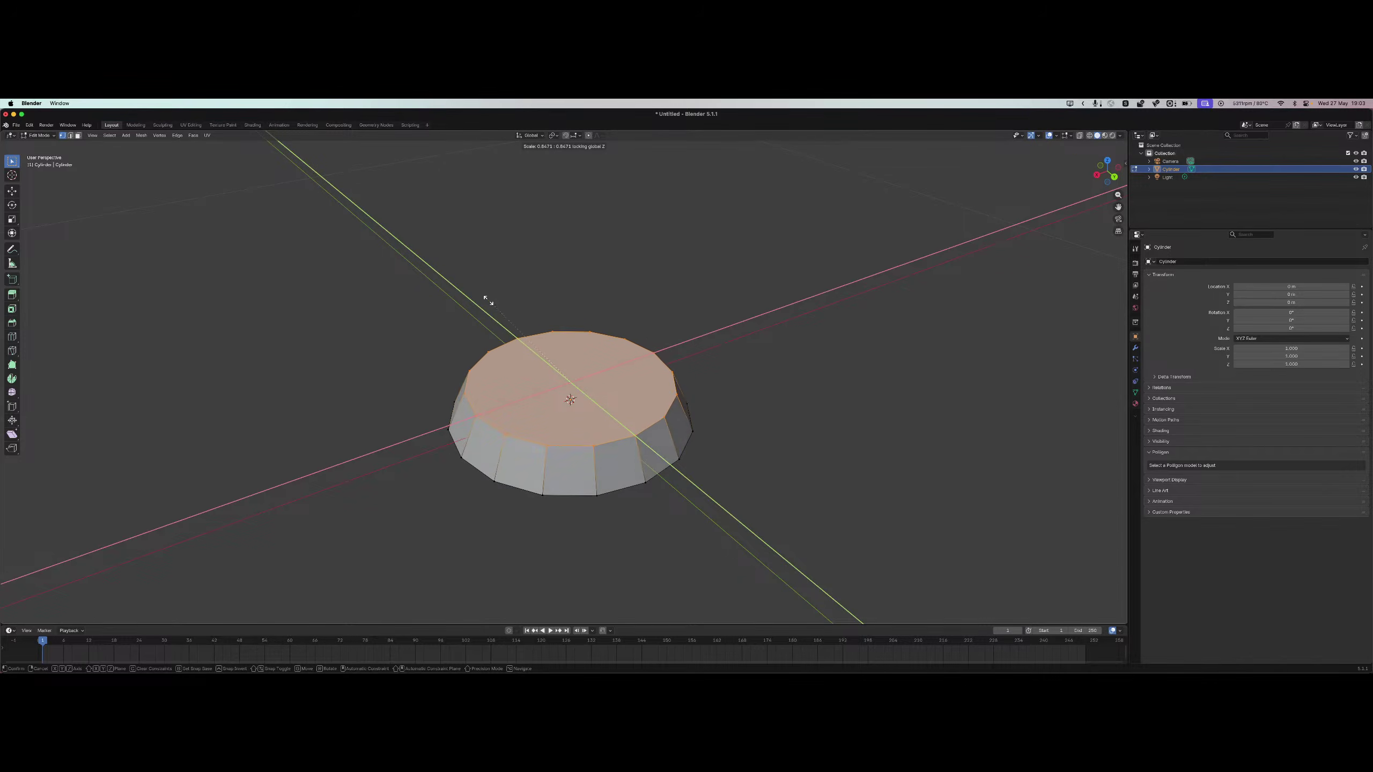
left_click(519, 303)
Isolate the cylinder in local view with solid shading.
middle_click_drag(640, 407, 705, 465)
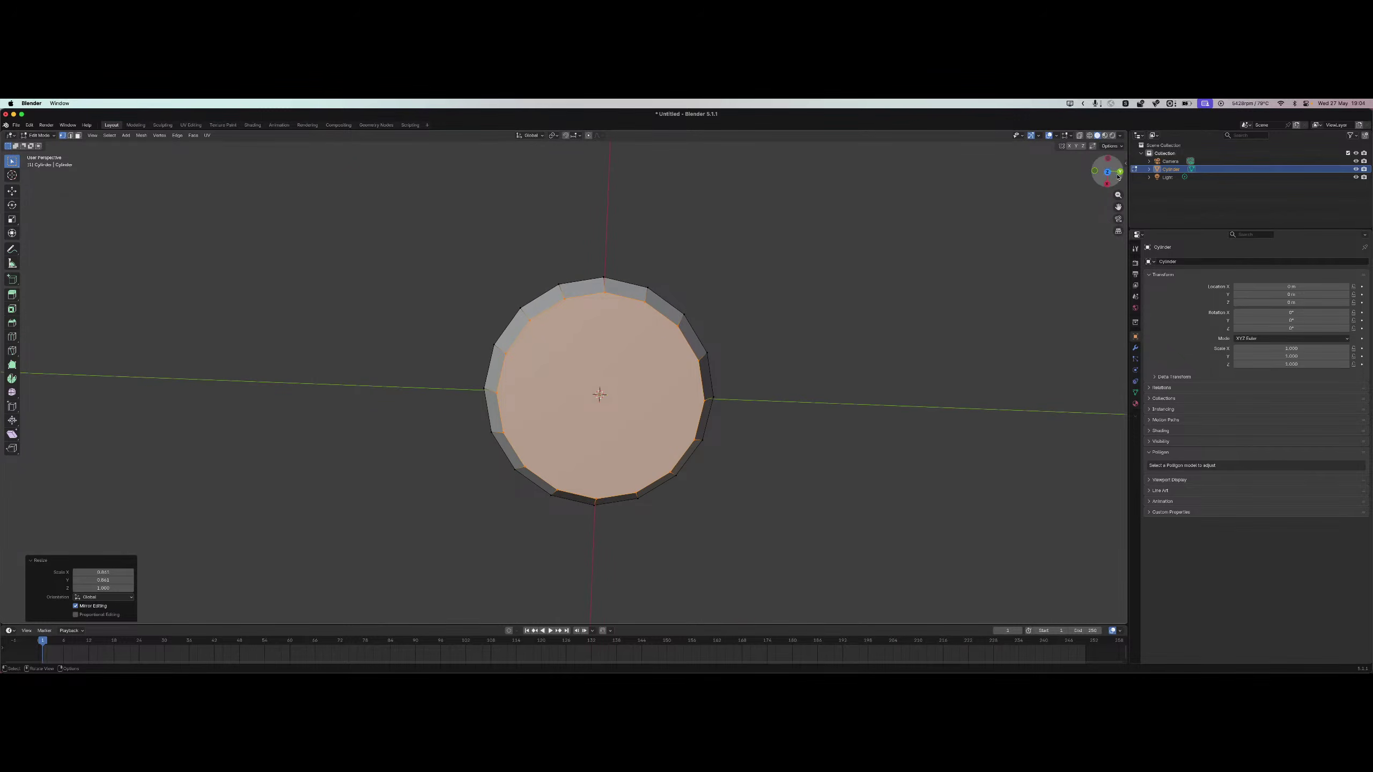
key("z")
key("z")
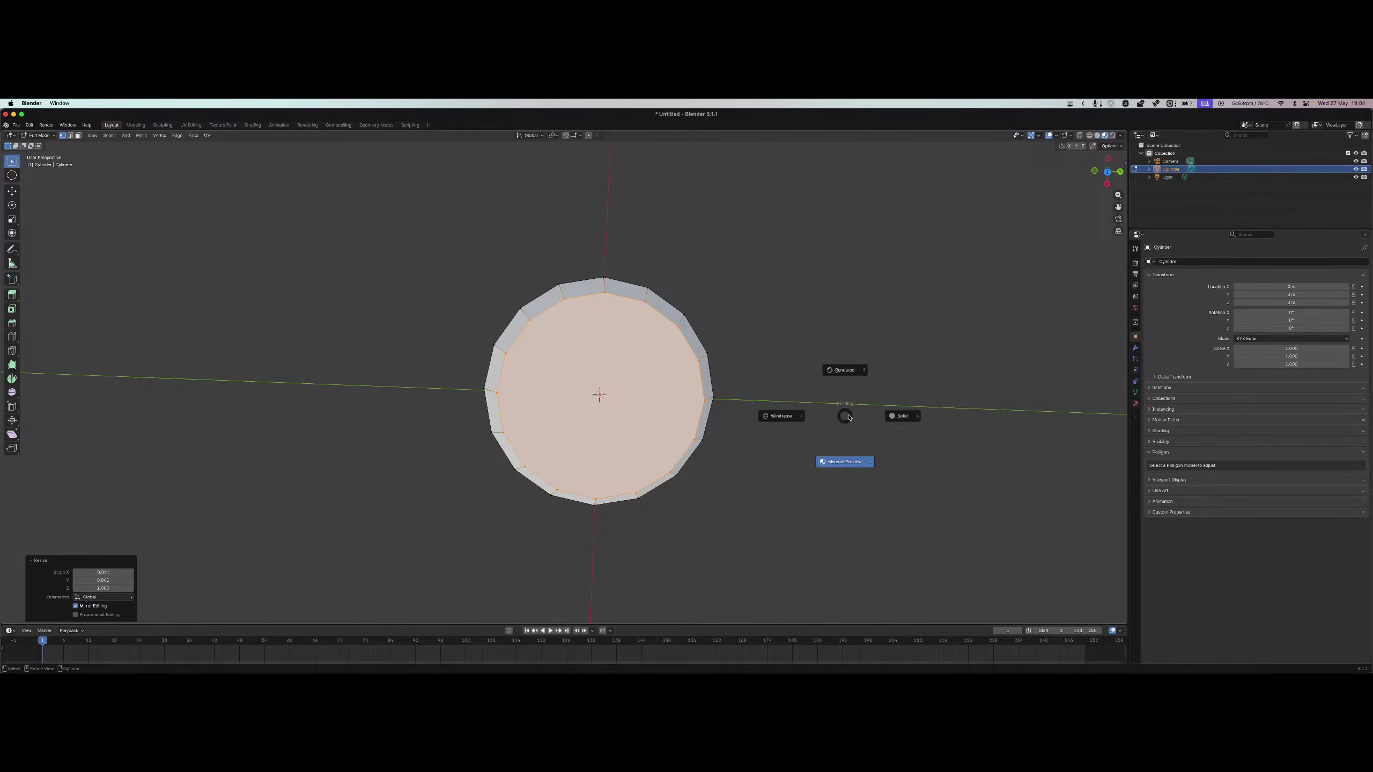
left_click(874, 416)
key("slash")
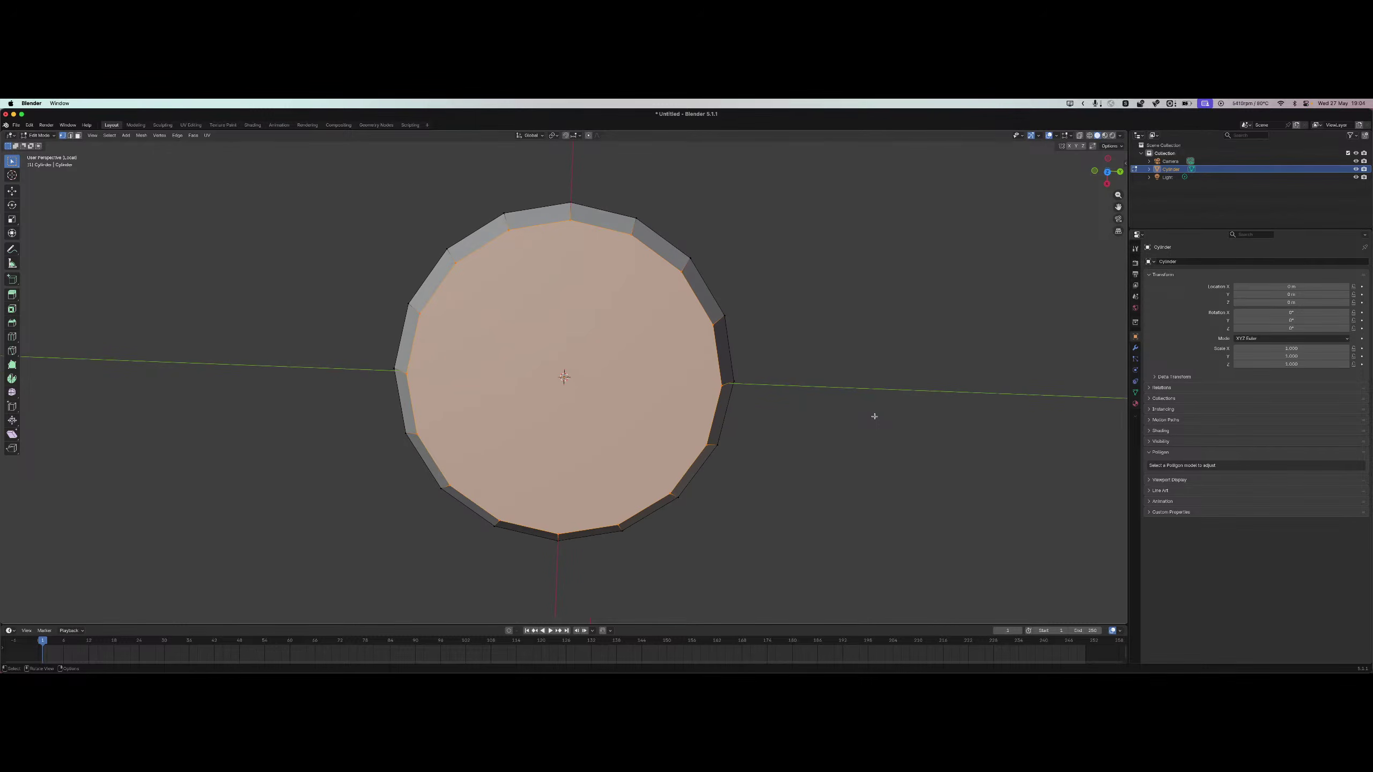
key("period")
key("Escape")
key("comma")
key("m")
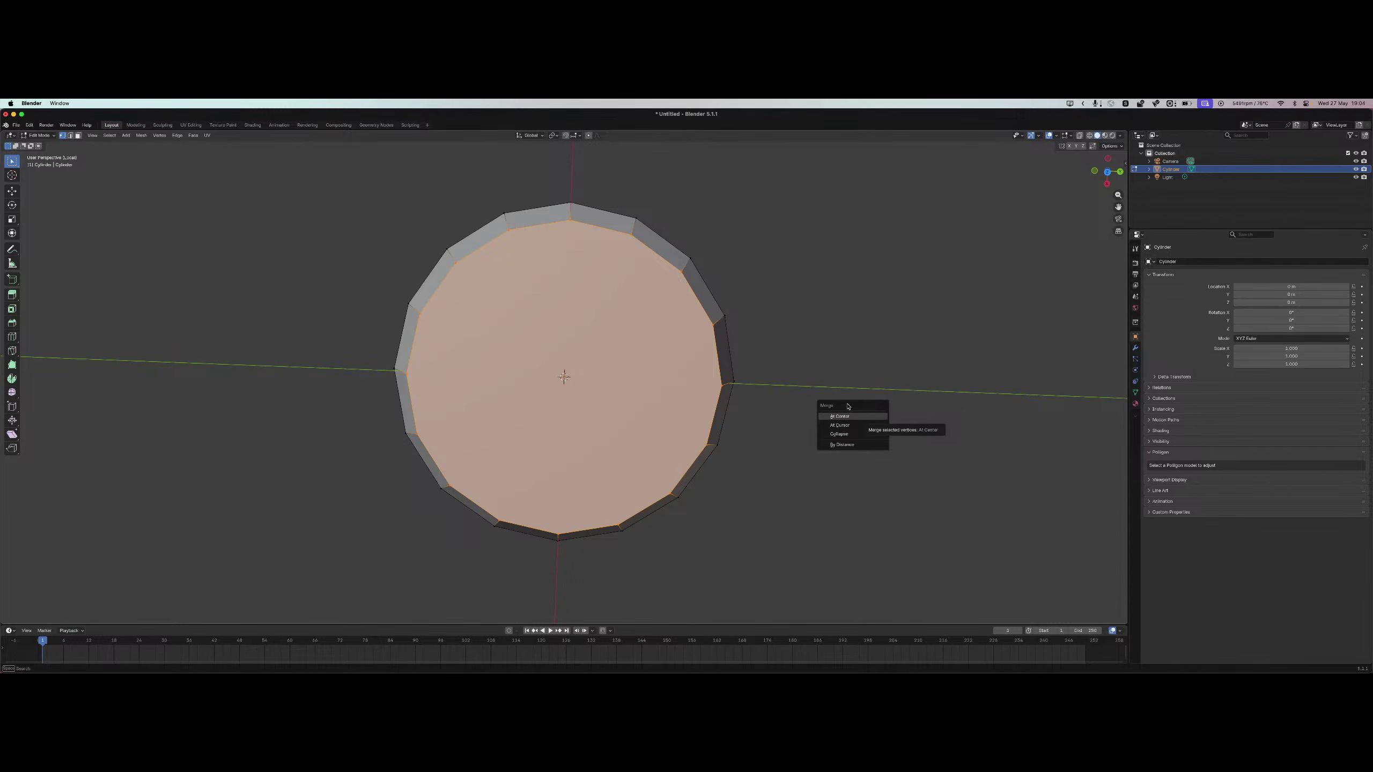
key("comma")
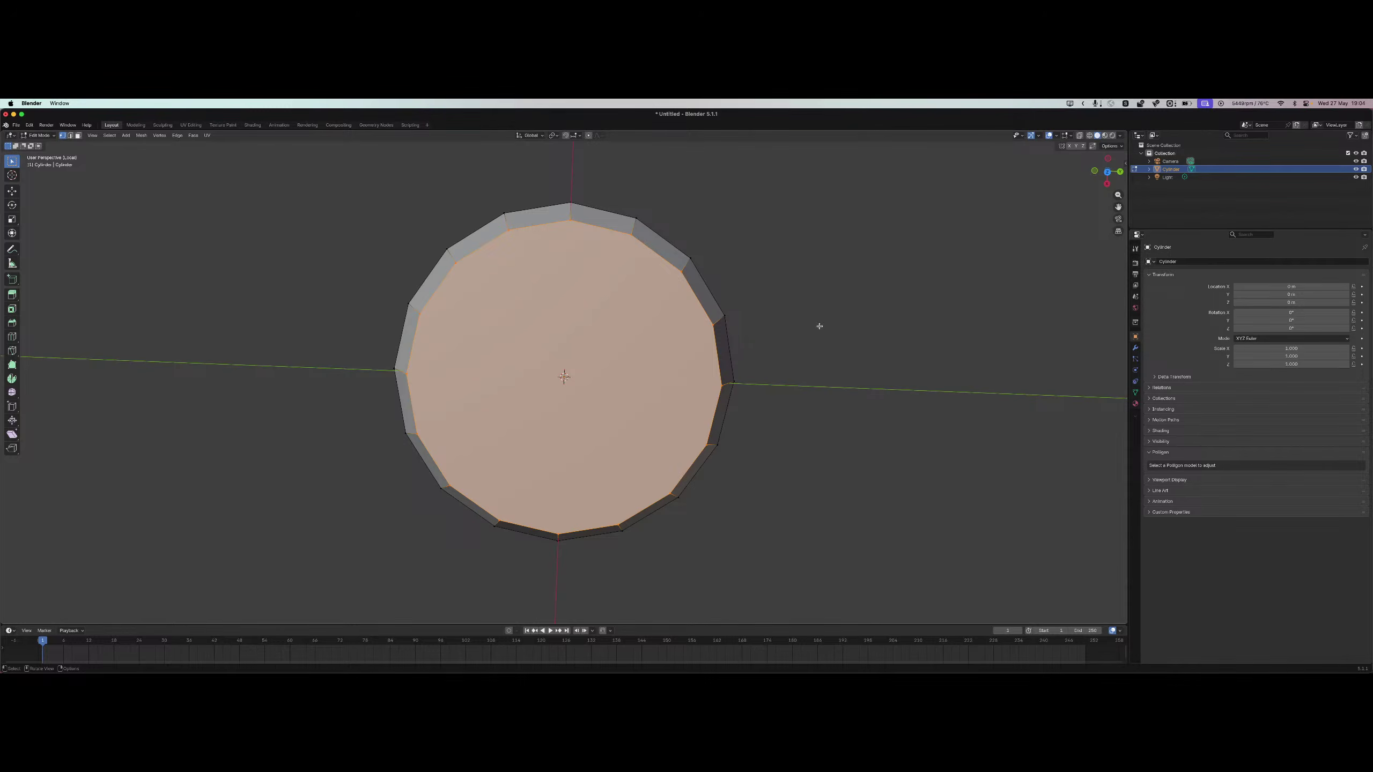
Switch to the top orthographic view and deselect all of the cylinder's geometry.
key("grave")
key("grave")
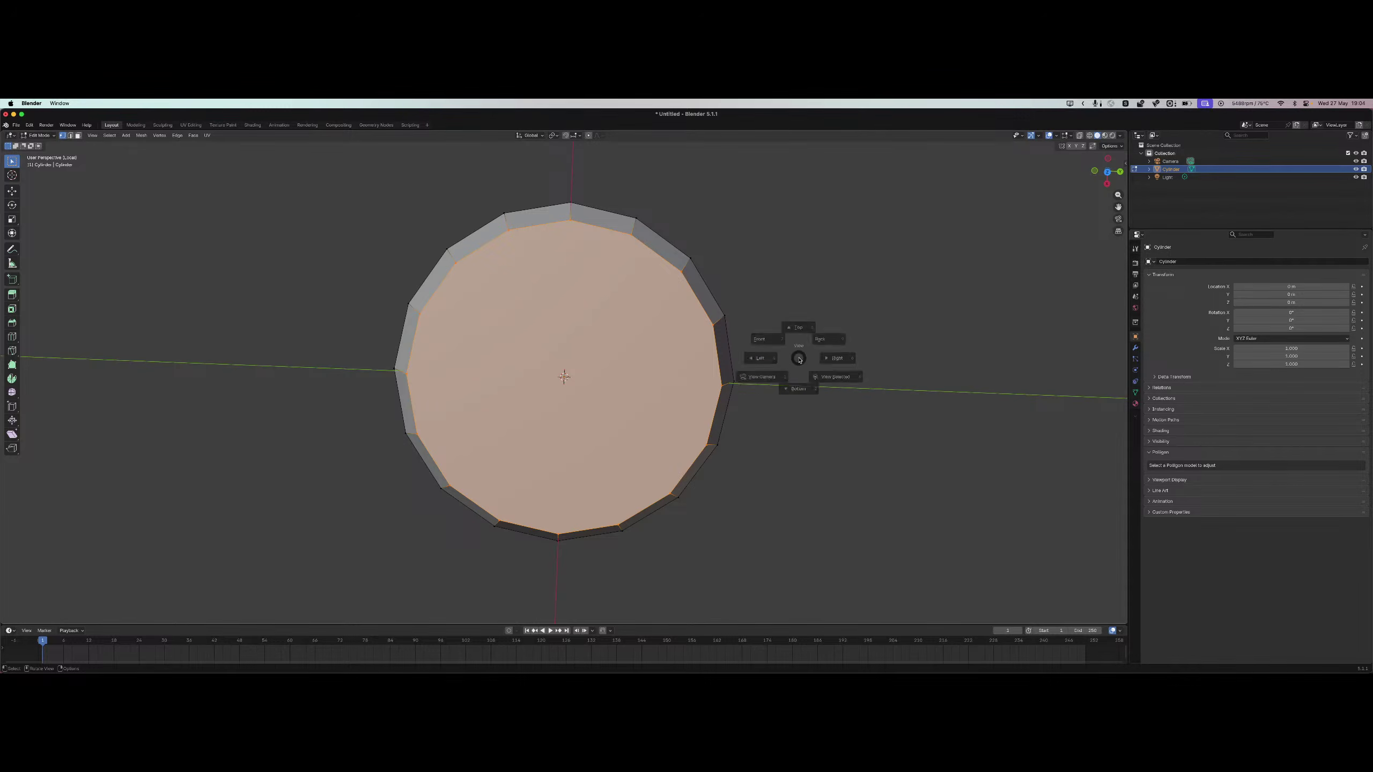
left_click(799, 351)
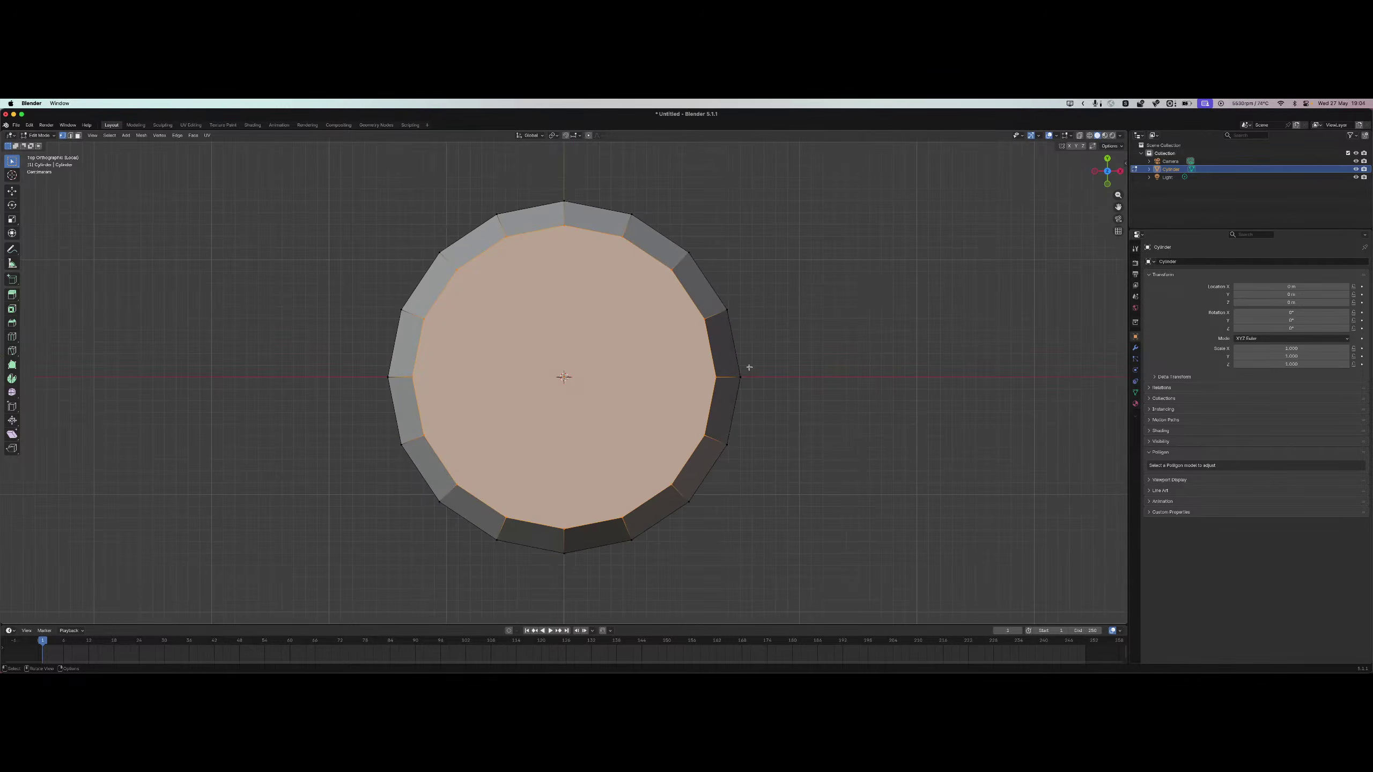
left_click(838, 487)
Preview the cylinder in rendered and wireframe shading, and return to solid shading.
key("z")
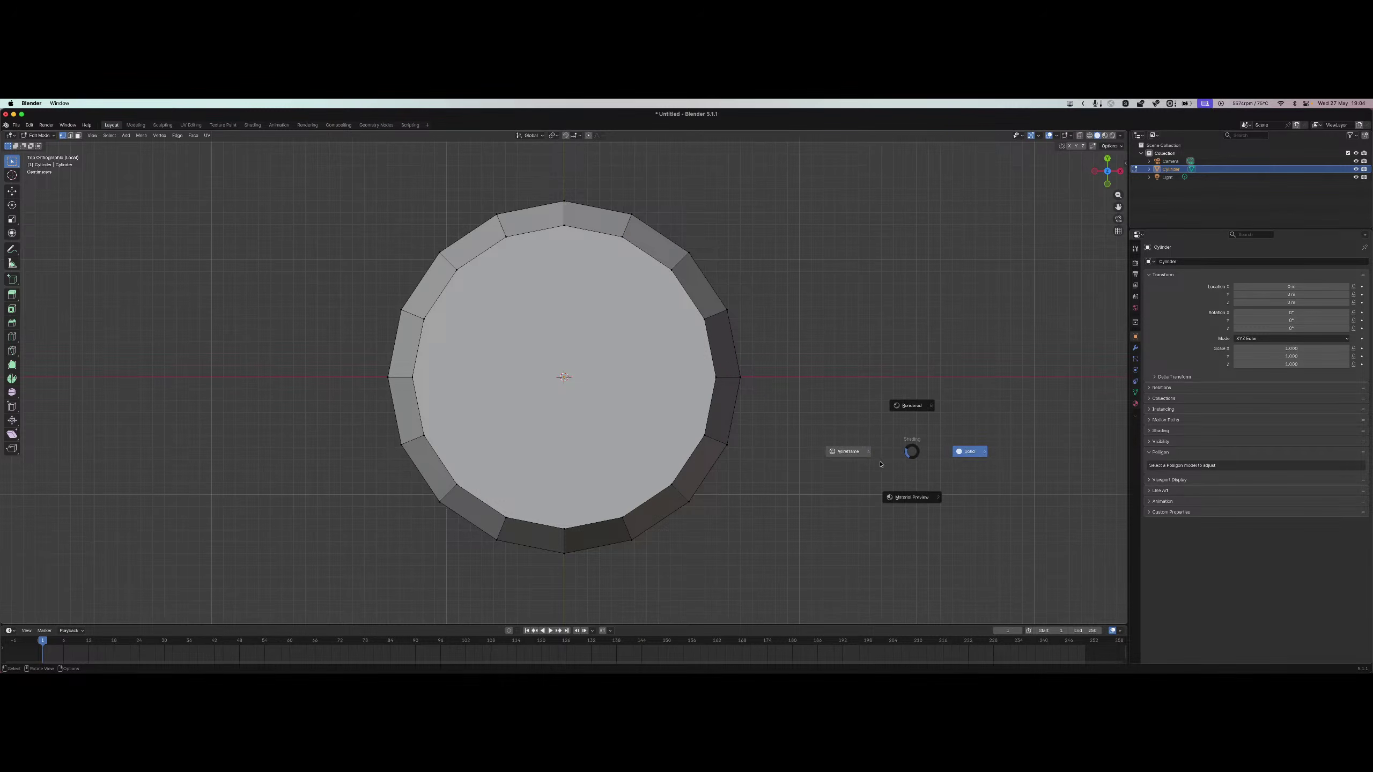
left_click(911, 406)
key("z")
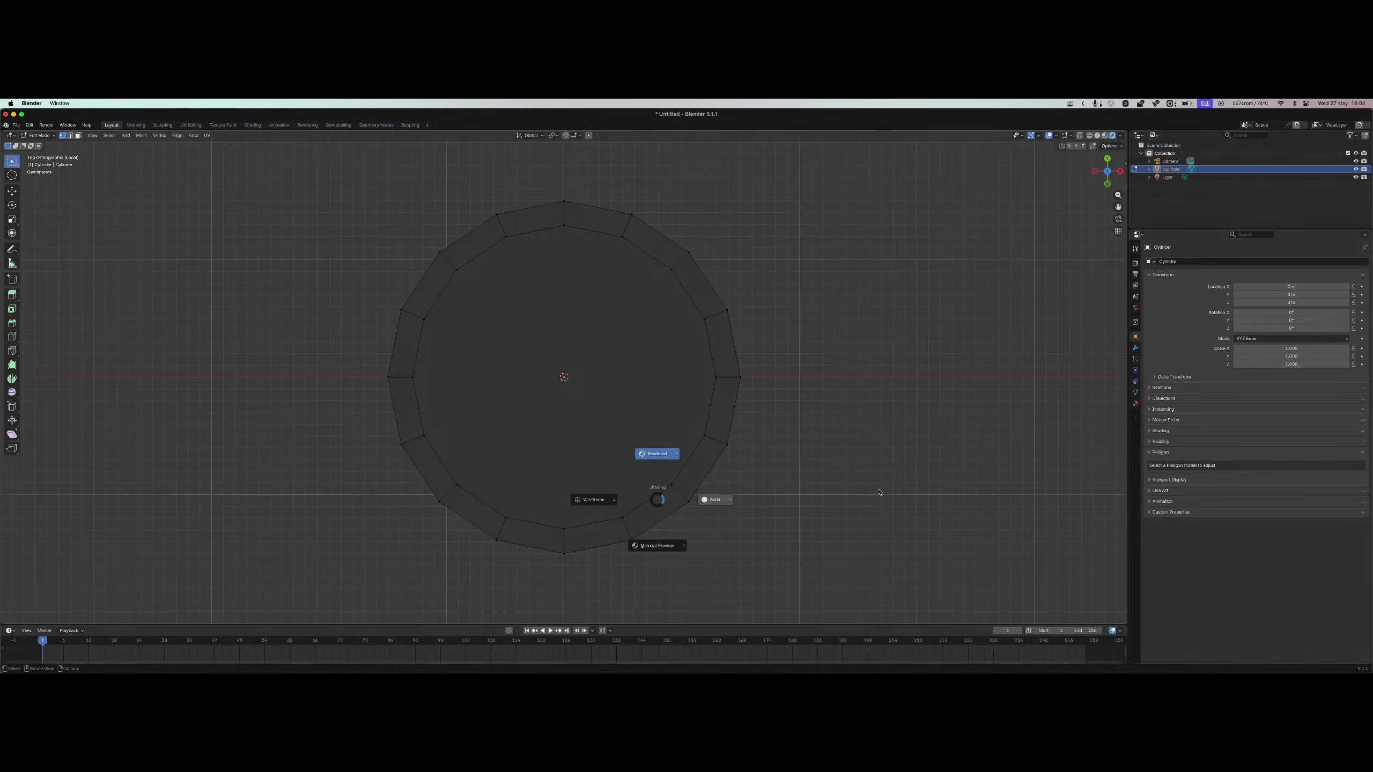
left_click(594, 500)
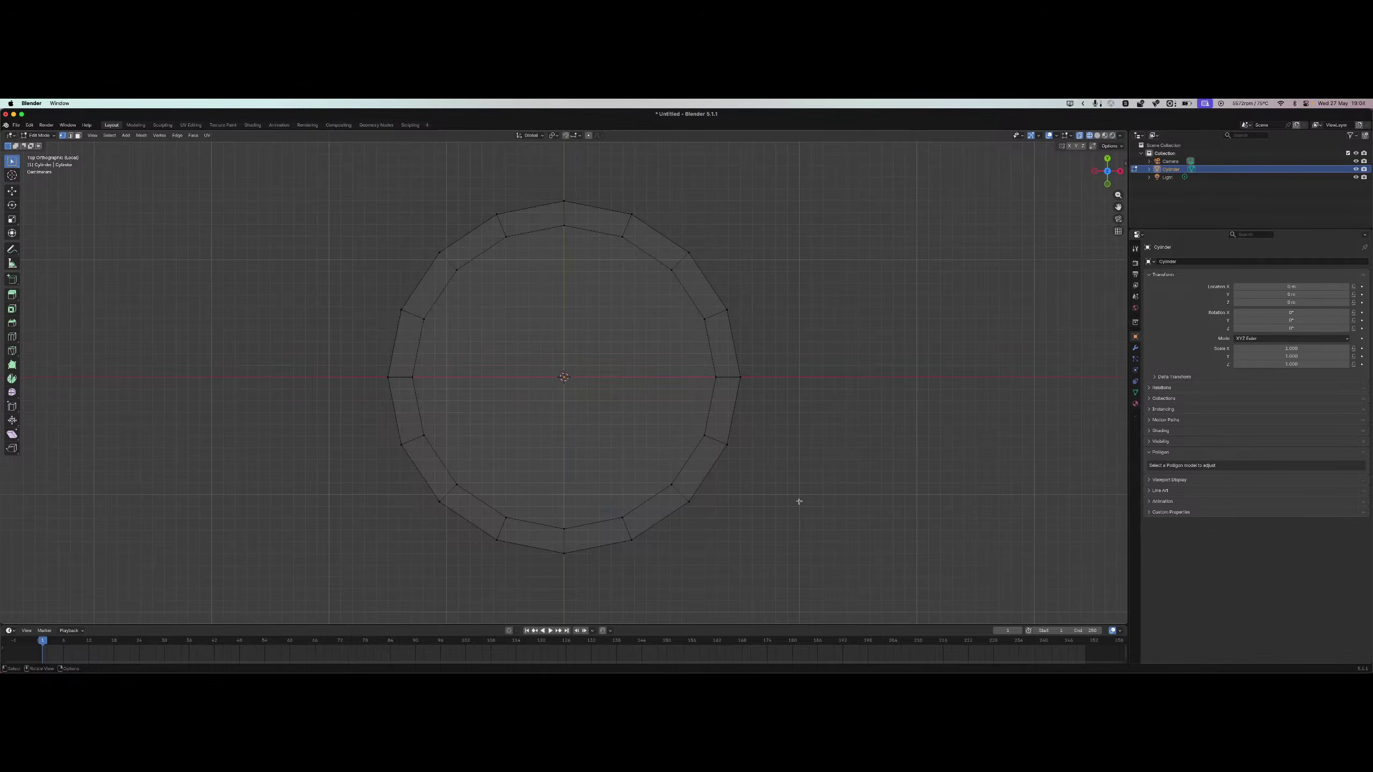
key("z")
left_click(791, 421)
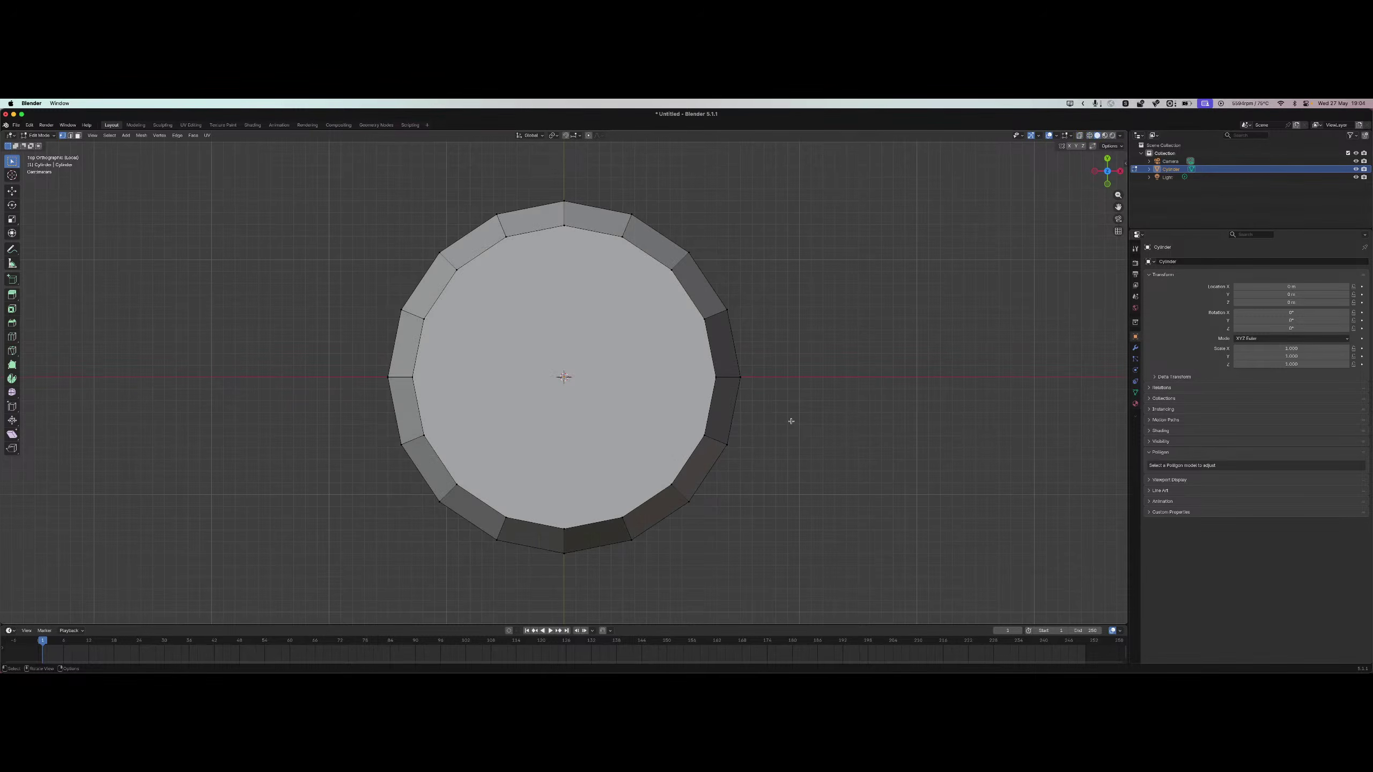
Add a Subdivision modifier to the tapered cylinder.
middle_click_drag(805, 475, 868, 337)
left_click(1136, 349)
left_click(1188, 262)
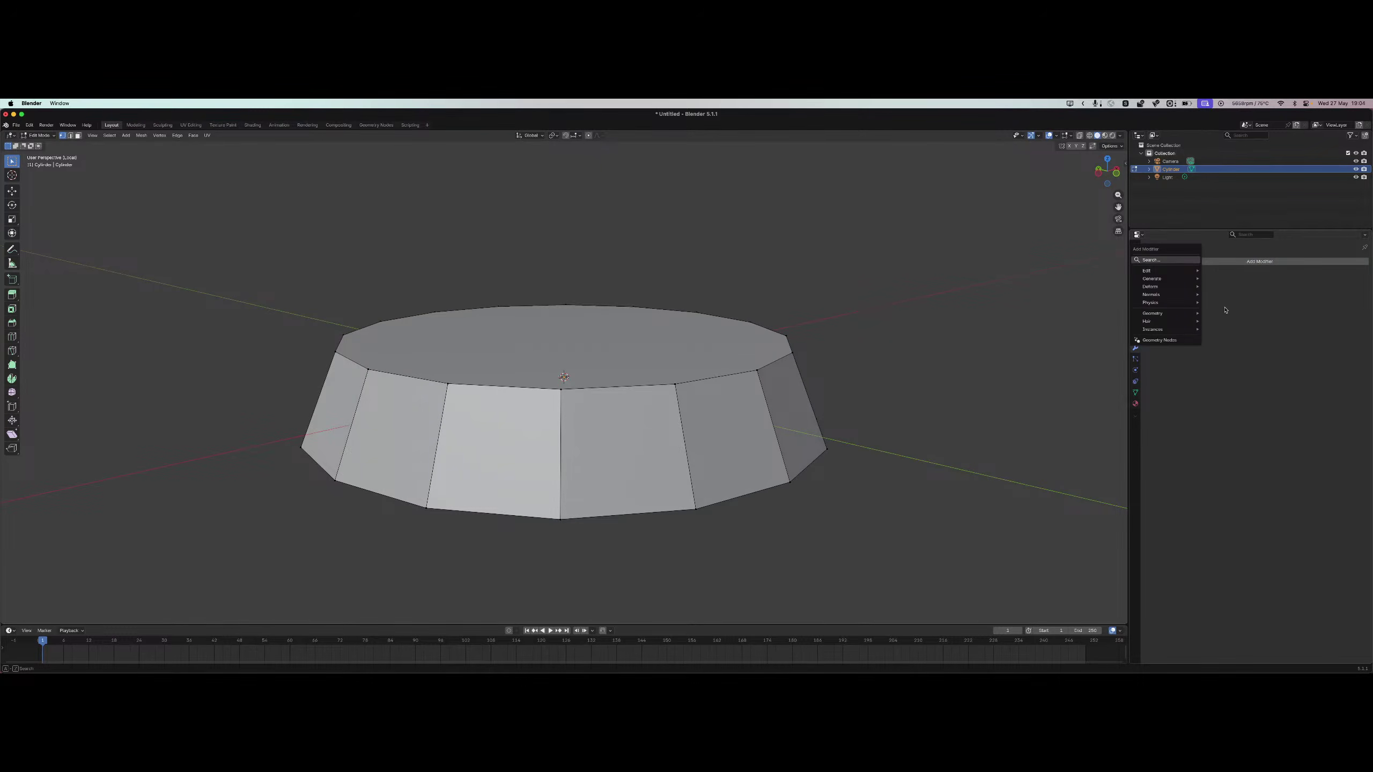
type("subdiv")
key("Return")
Insert a horizontal loop cut around the cylinder's side and slide it close to the base edge.
scroll(617, 486, "up", 5)
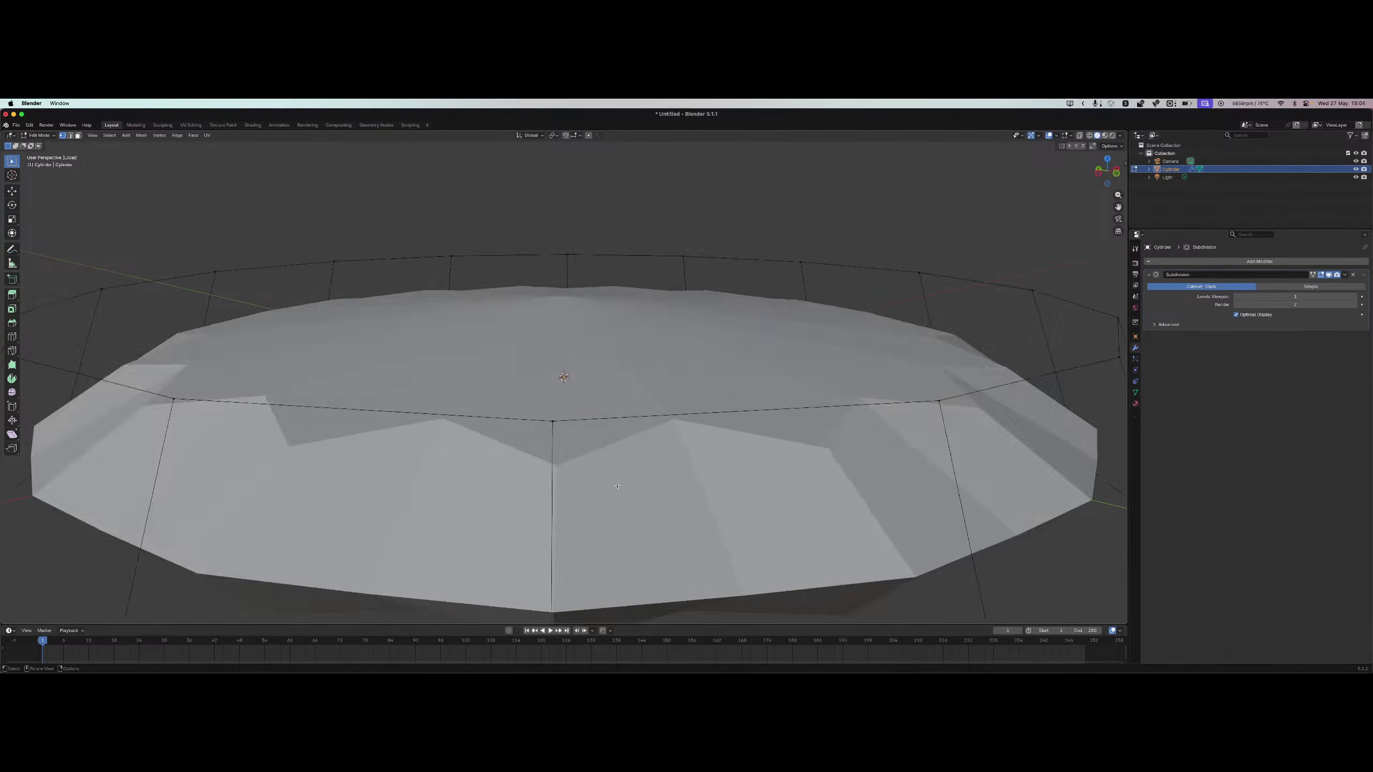
scroll(617, 486, "down", 6)
mouse_move(604, 469)
middle_mouse_down()
mouse_move(643, 459)
mouse_move(615, 485)
middle_mouse_up()
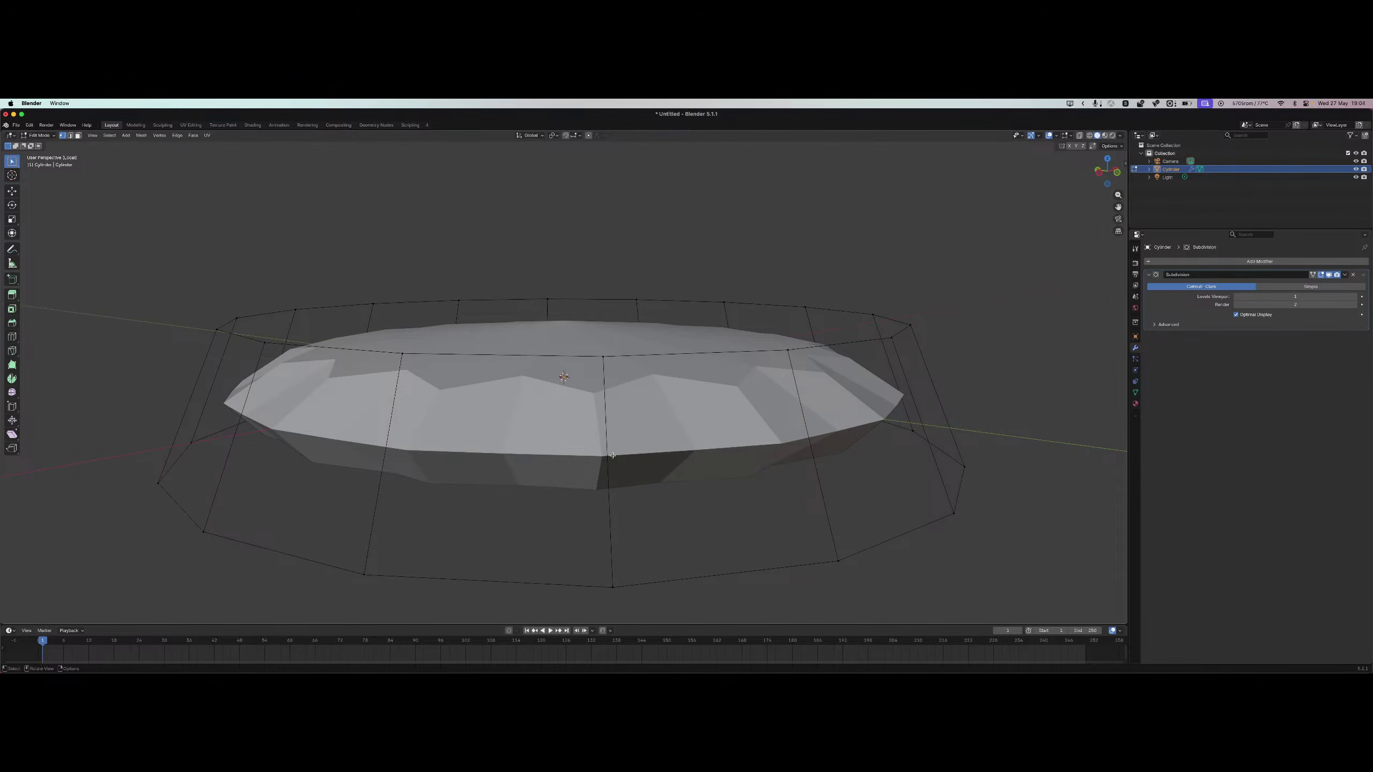
key("ctrl+r")
left_click(623, 500)
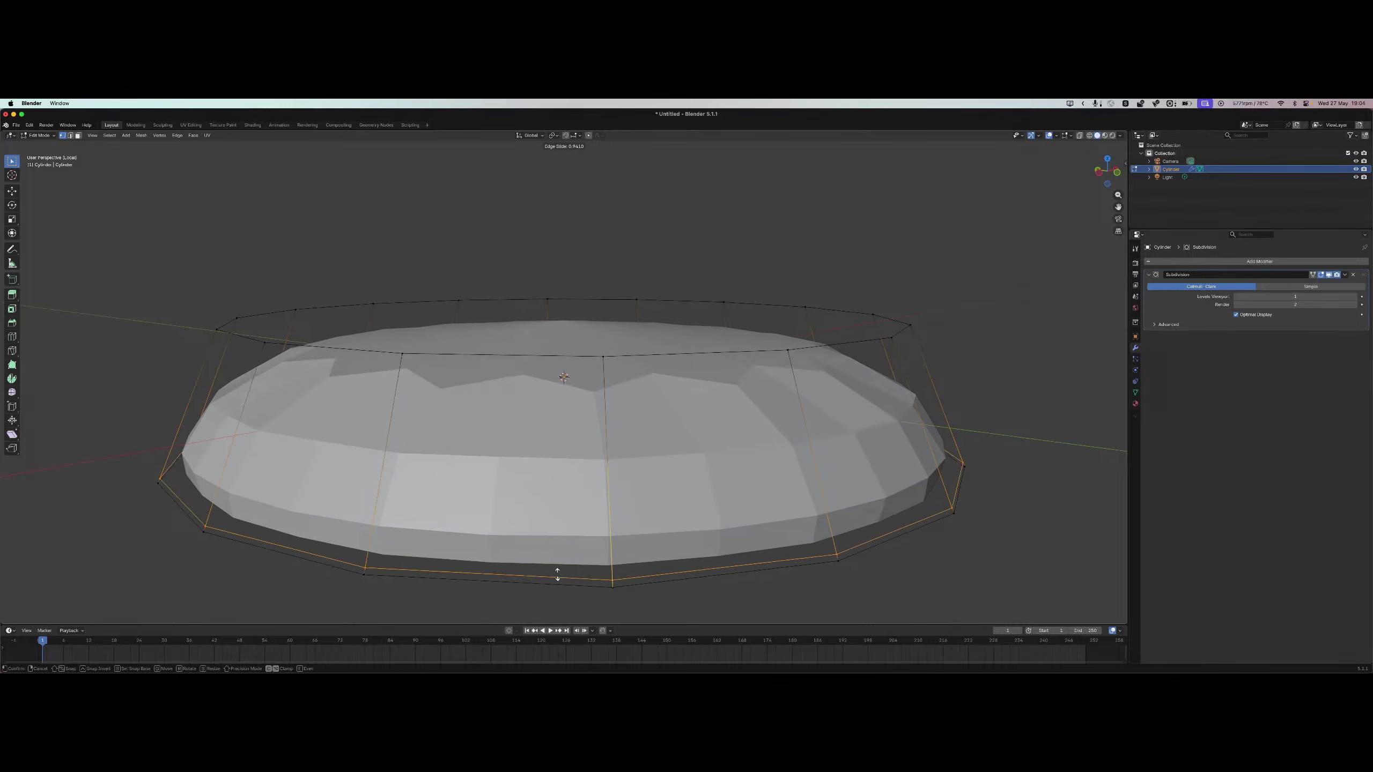
left_click(561, 573)
middle_click_drag(560, 573, 696, 597)
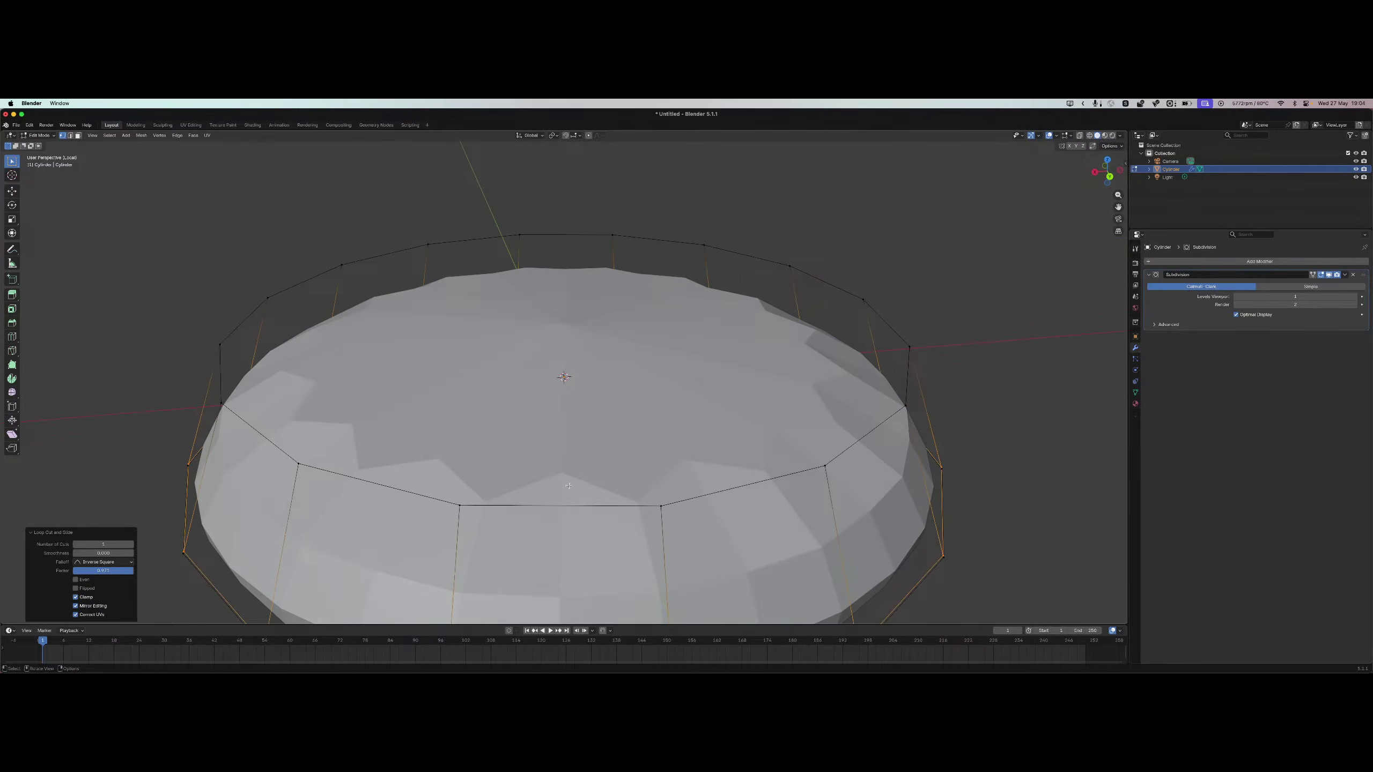
scroll(628, 448, "up", 5)
middle_click_drag(627, 448, 656, 450)
scroll(645, 448, "down", 7)
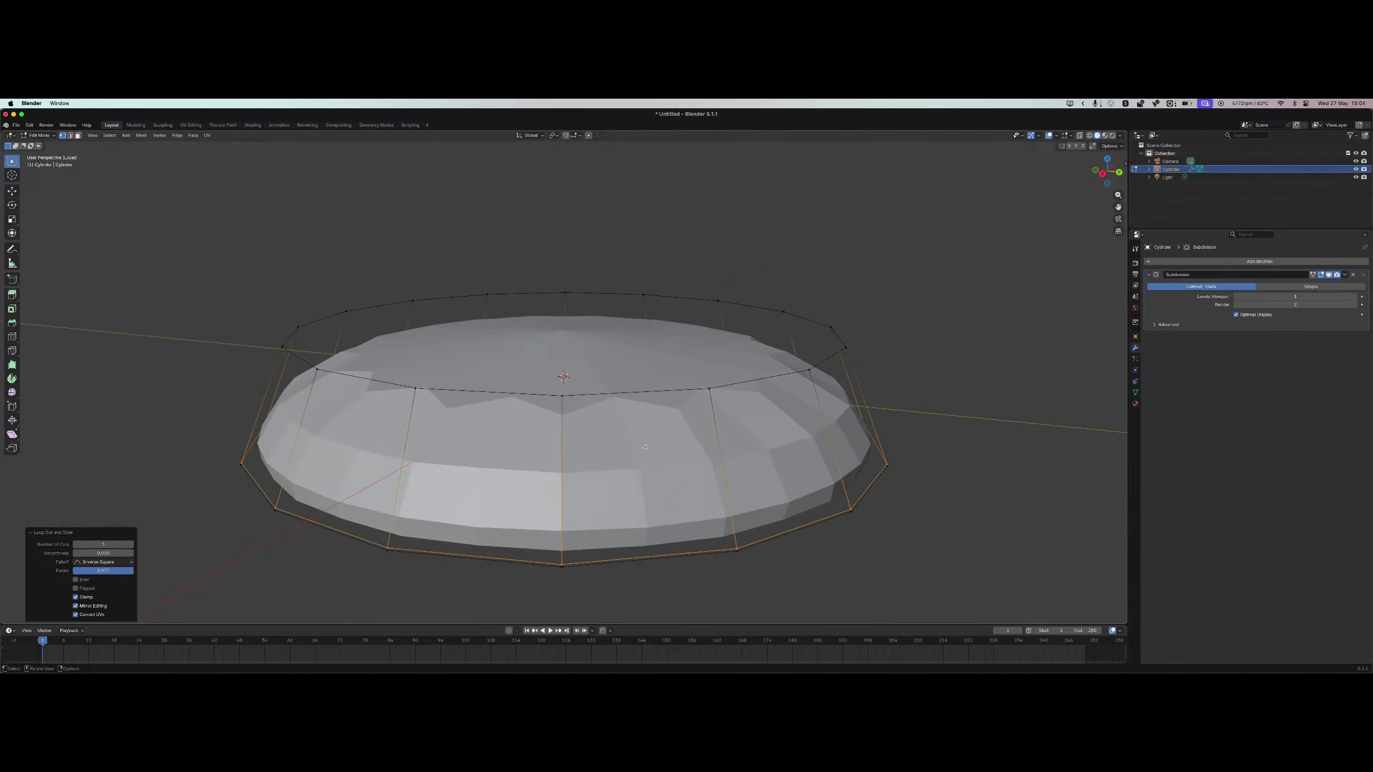
key("ctrl+r")
left_click(600, 406)
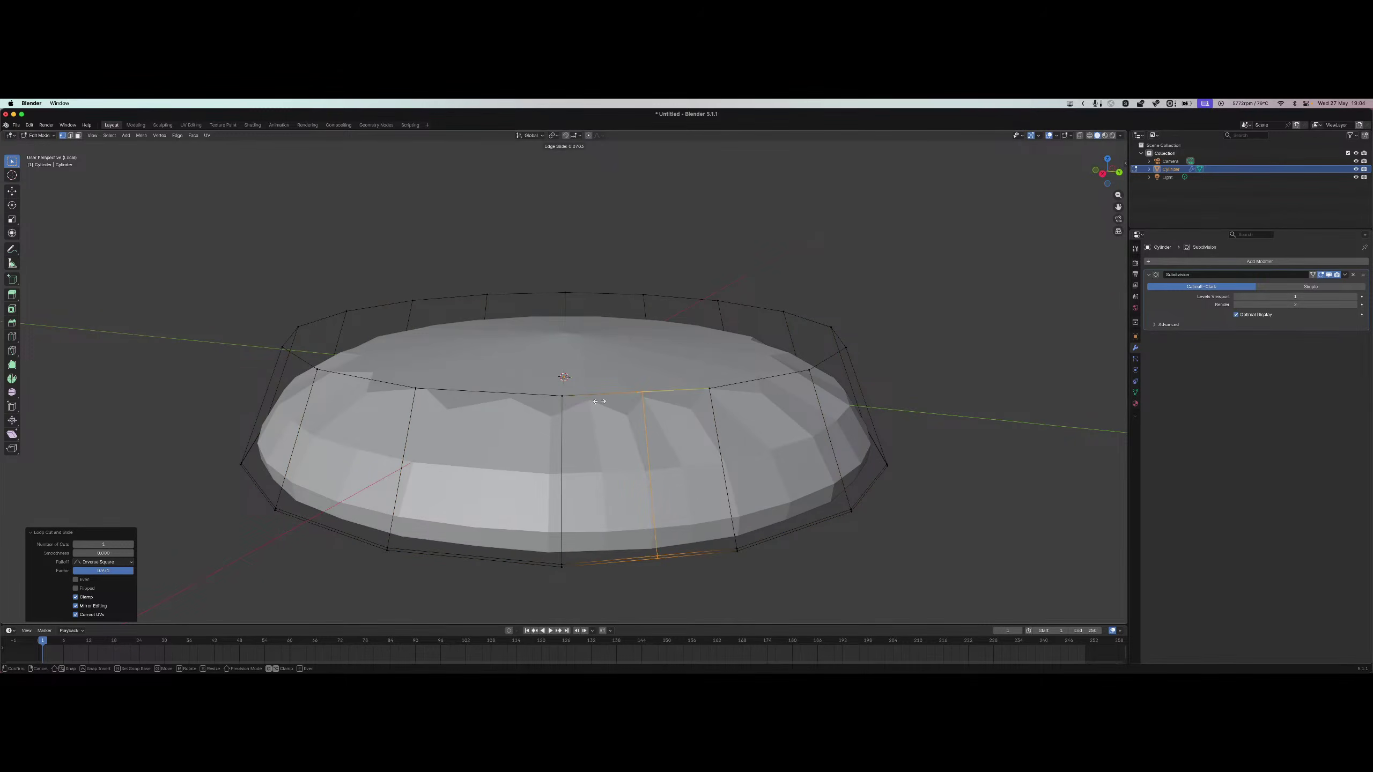
right_click(600, 401)
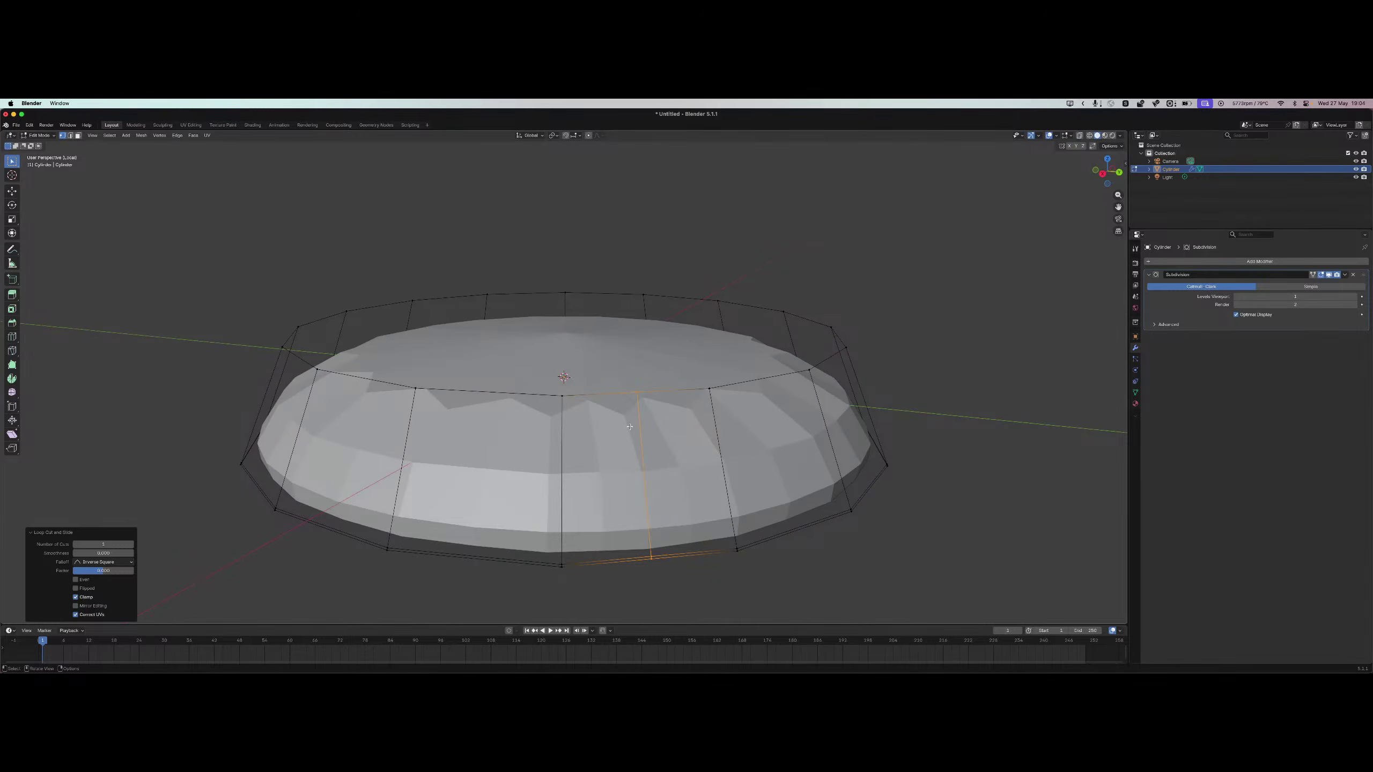
key("ctrl+z")
Insert a second horizontal loop cut around the cylinder's side, slid slightly below the middle.
key("ctrl+r")
left_click(732, 405)
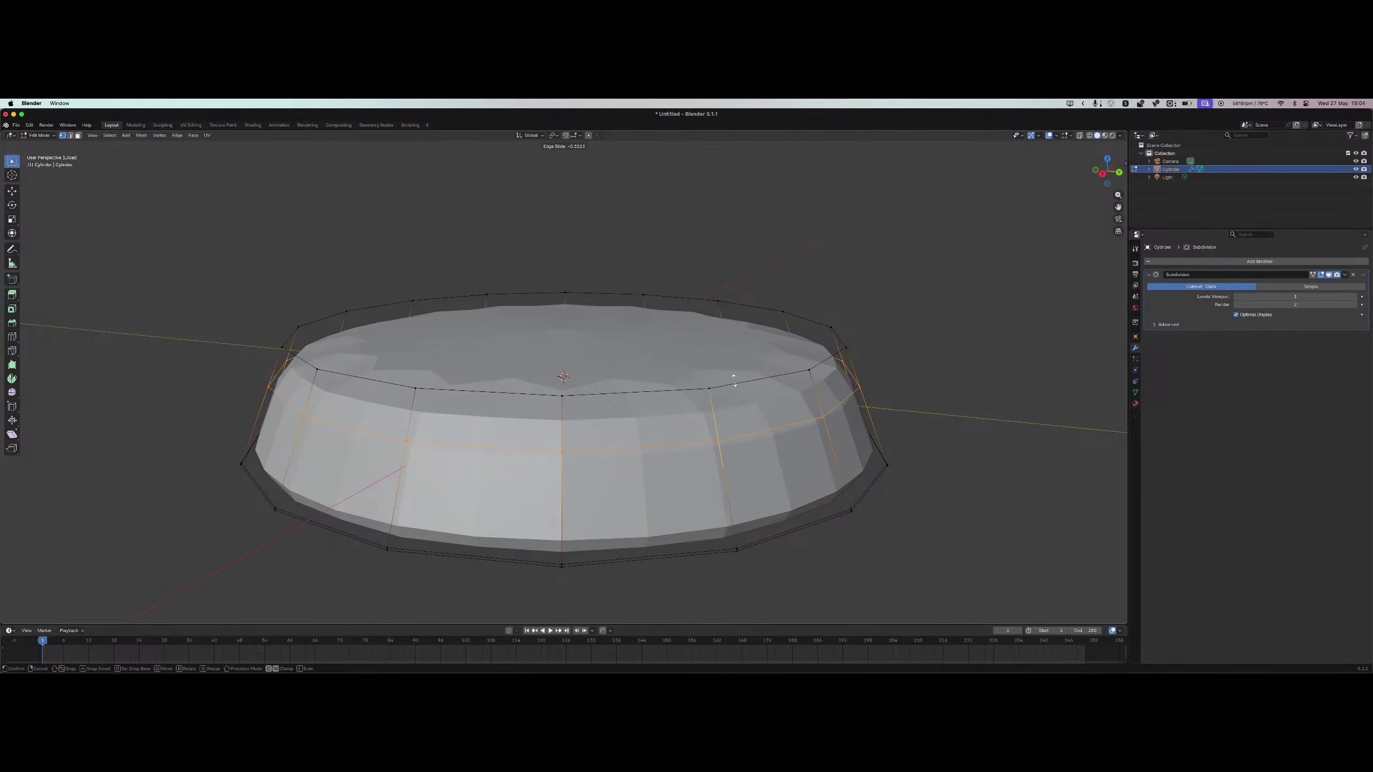
left_click(726, 432)
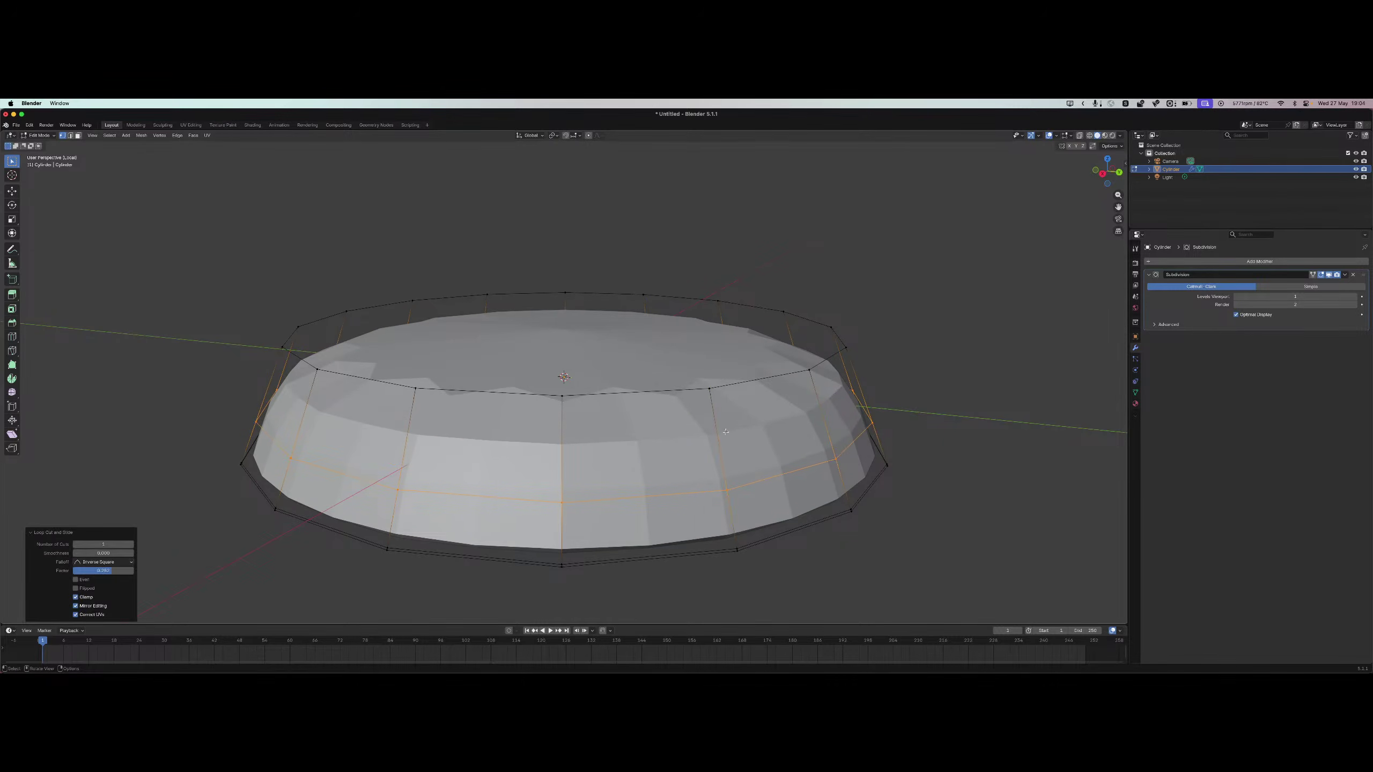
Select the top face's vertices, extrude them in place and scale them inward to a small central ring.
middle_click_drag(726, 431, 591, 346)
scroll(591, 314, "up", 5)
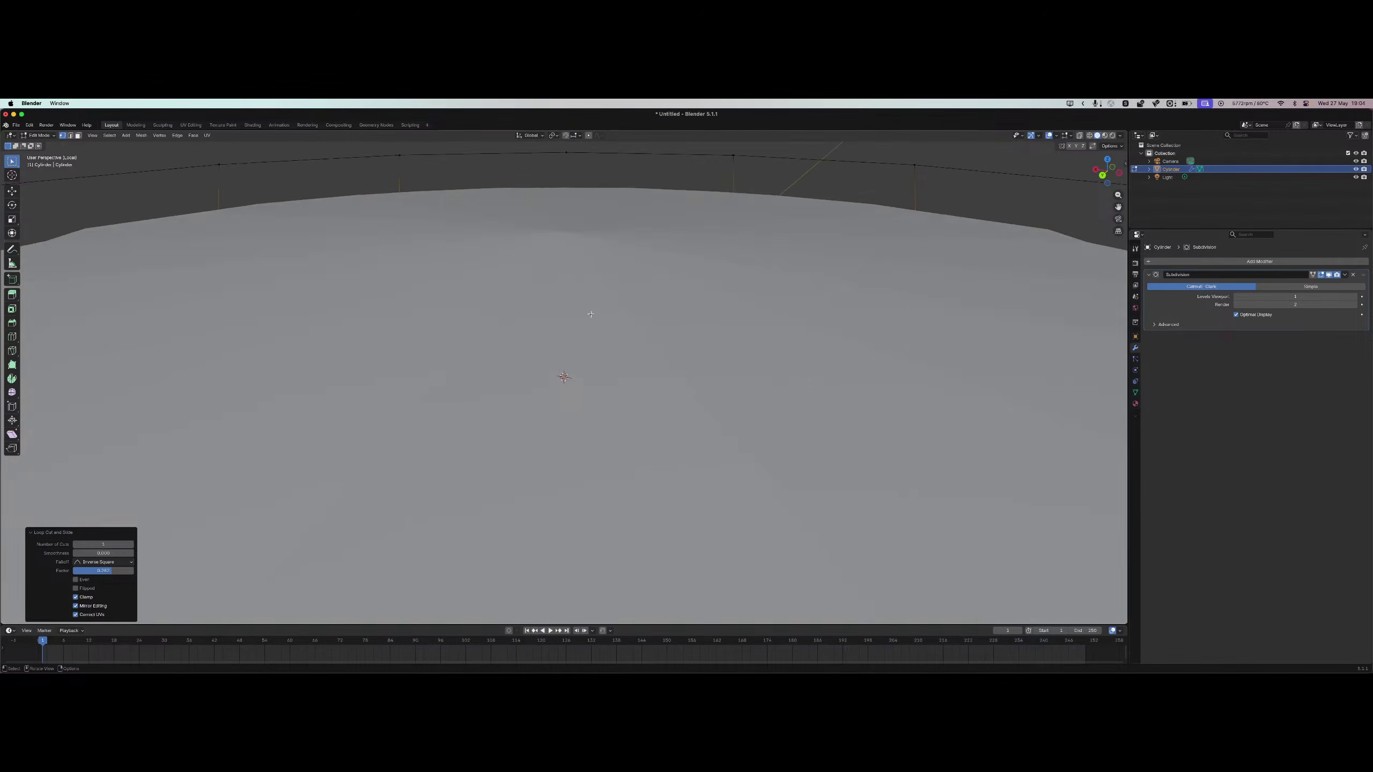
scroll(591, 314, "down", 5)
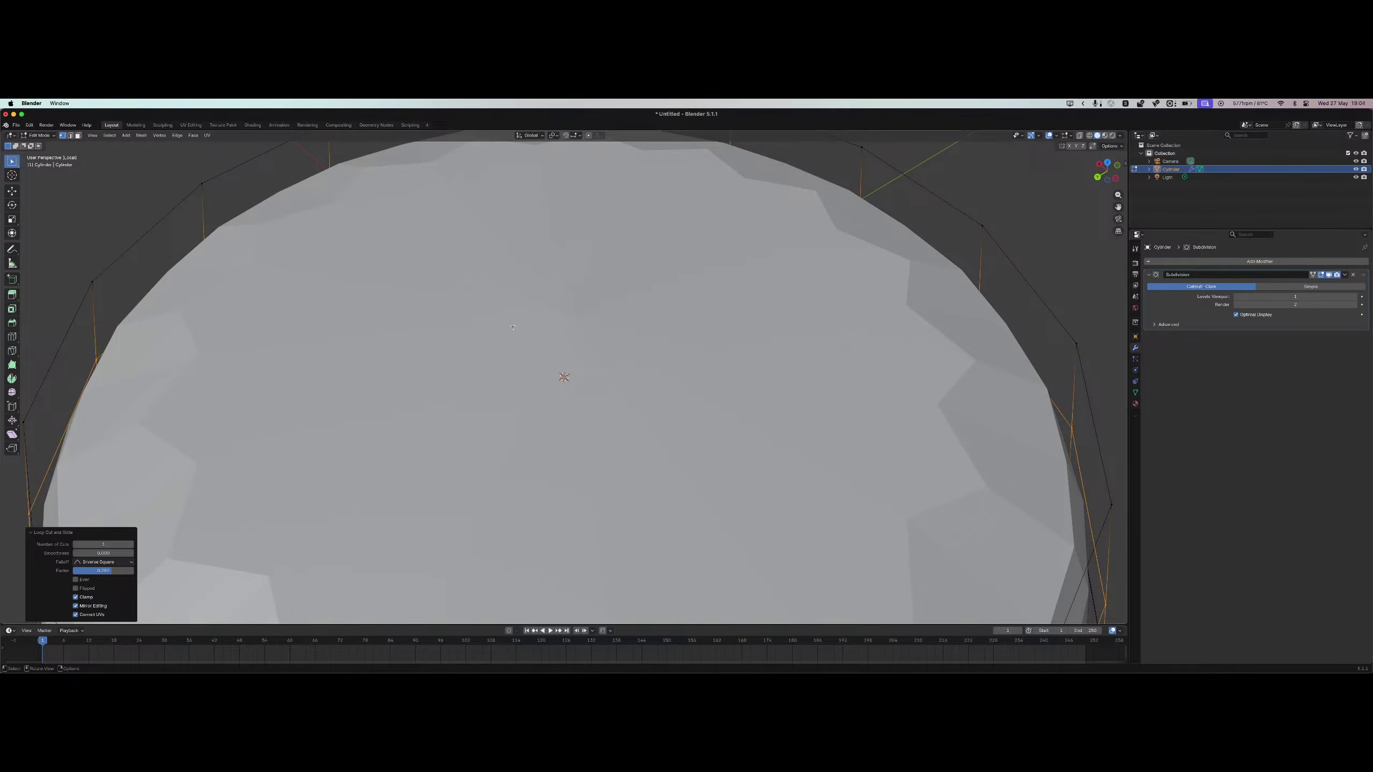
scroll(676, 325, "up", 5)
middle_click_drag(665, 382, 709, 363)
scroll(675, 346, "down", 8)
left_click_drag(225, 244, 686, 232)
left_click_drag(116, 256, 973, 327)
middle_click_drag(839, 257, 838, 279)
key("e")
left_click(839, 277)
key("s")
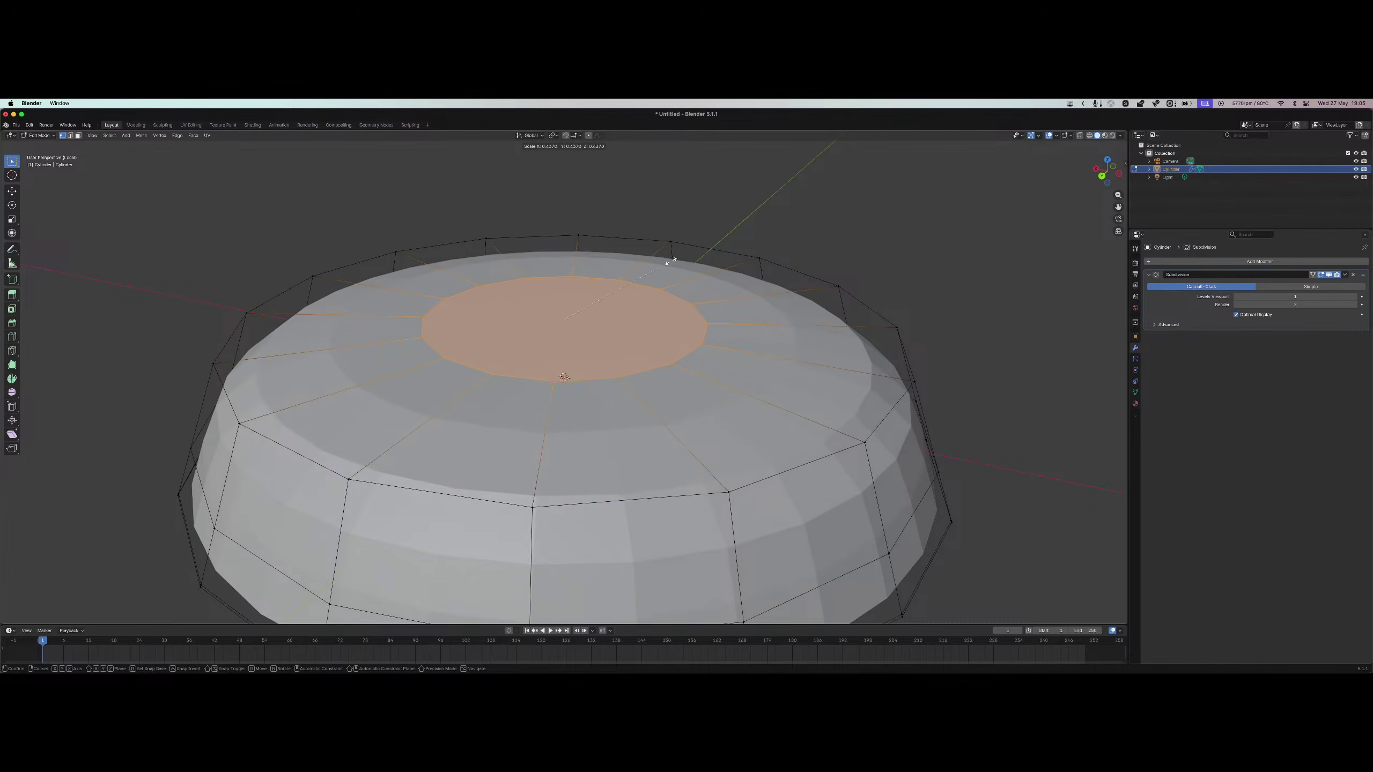
left_click(630, 262)
Subdivide the small central top face with 1 cut and clear the selection.
middle_click_drag(698, 336, 758, 307)
scroll(681, 410, "down", 6)
middle_click_drag(680, 410, 416, 484)
right_click(416, 485)
left_click(416, 486)
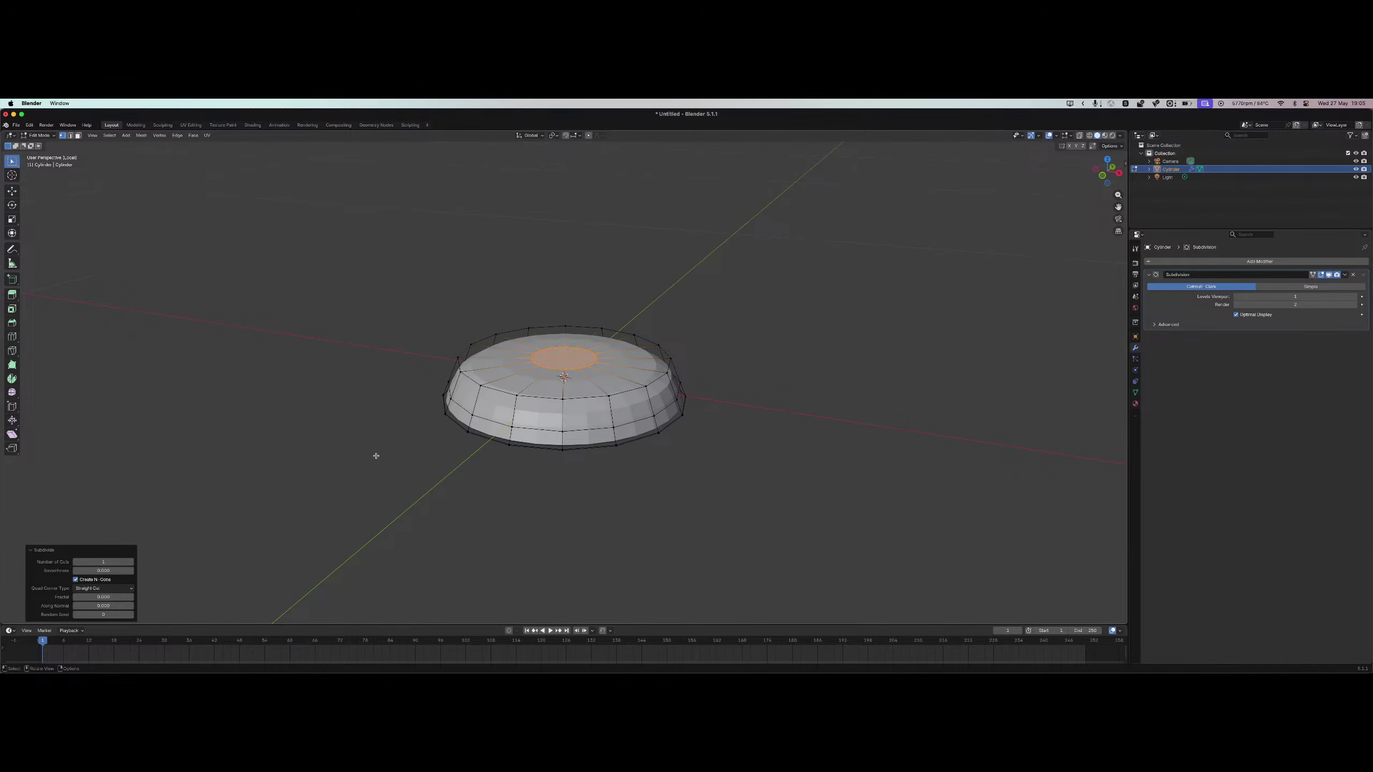
left_click(624, 527)
middle_click_drag(624, 527, 698, 475)
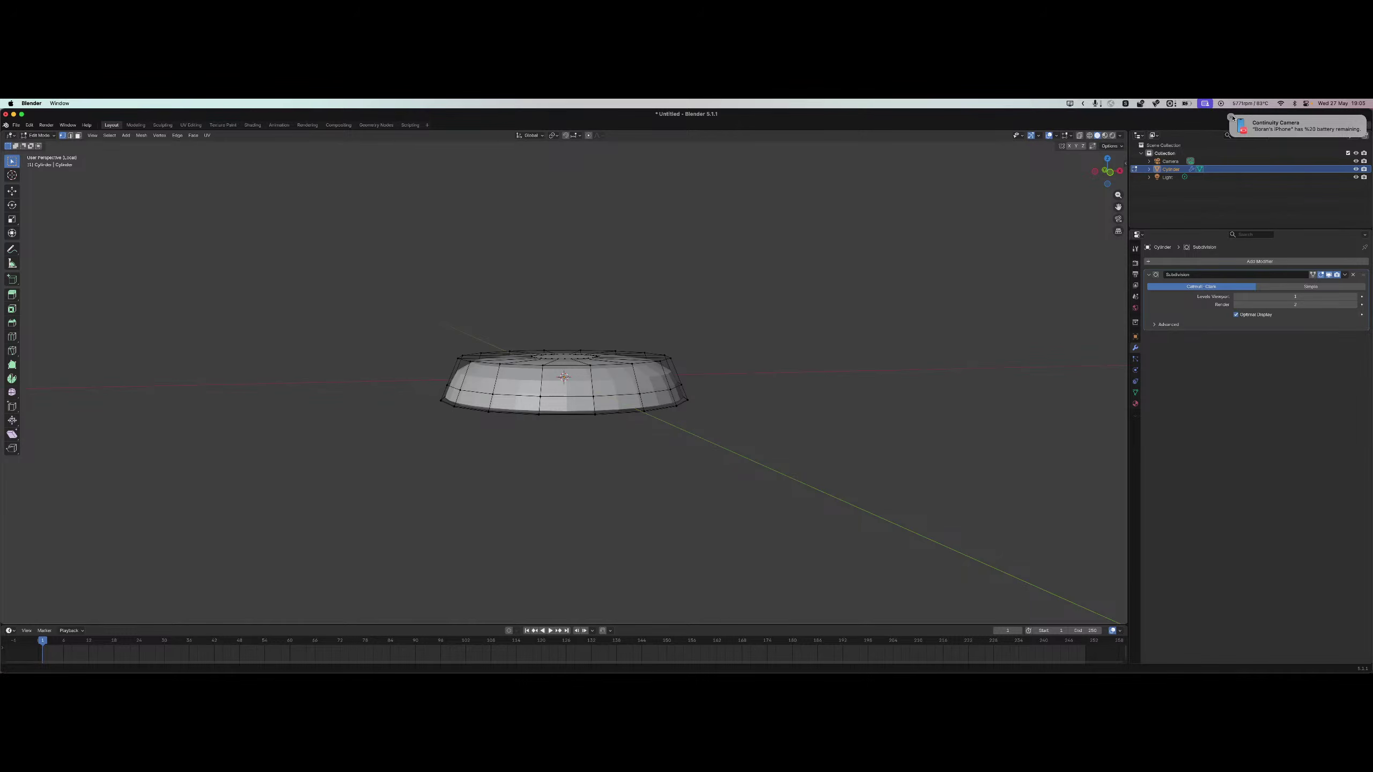
left_click(1230, 119)
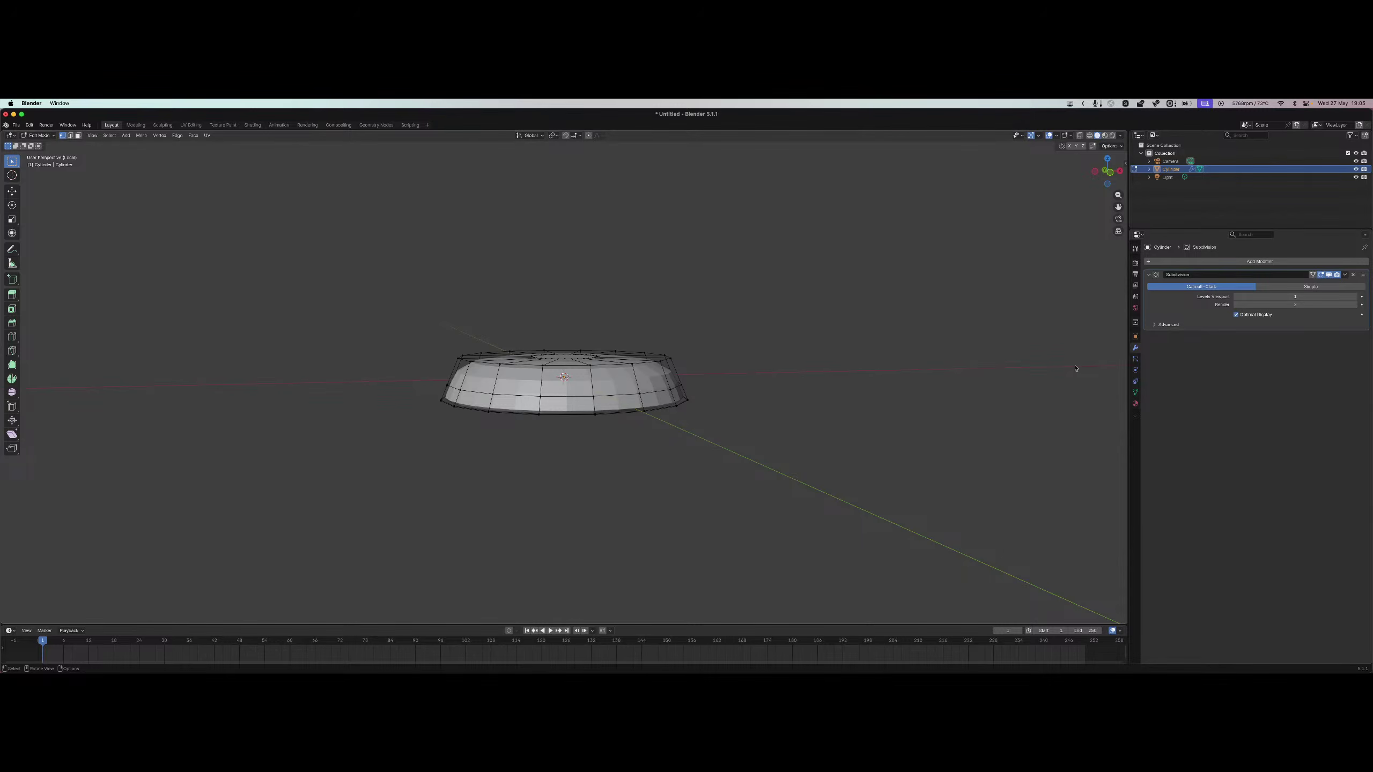
scroll(663, 285, "up", 5)
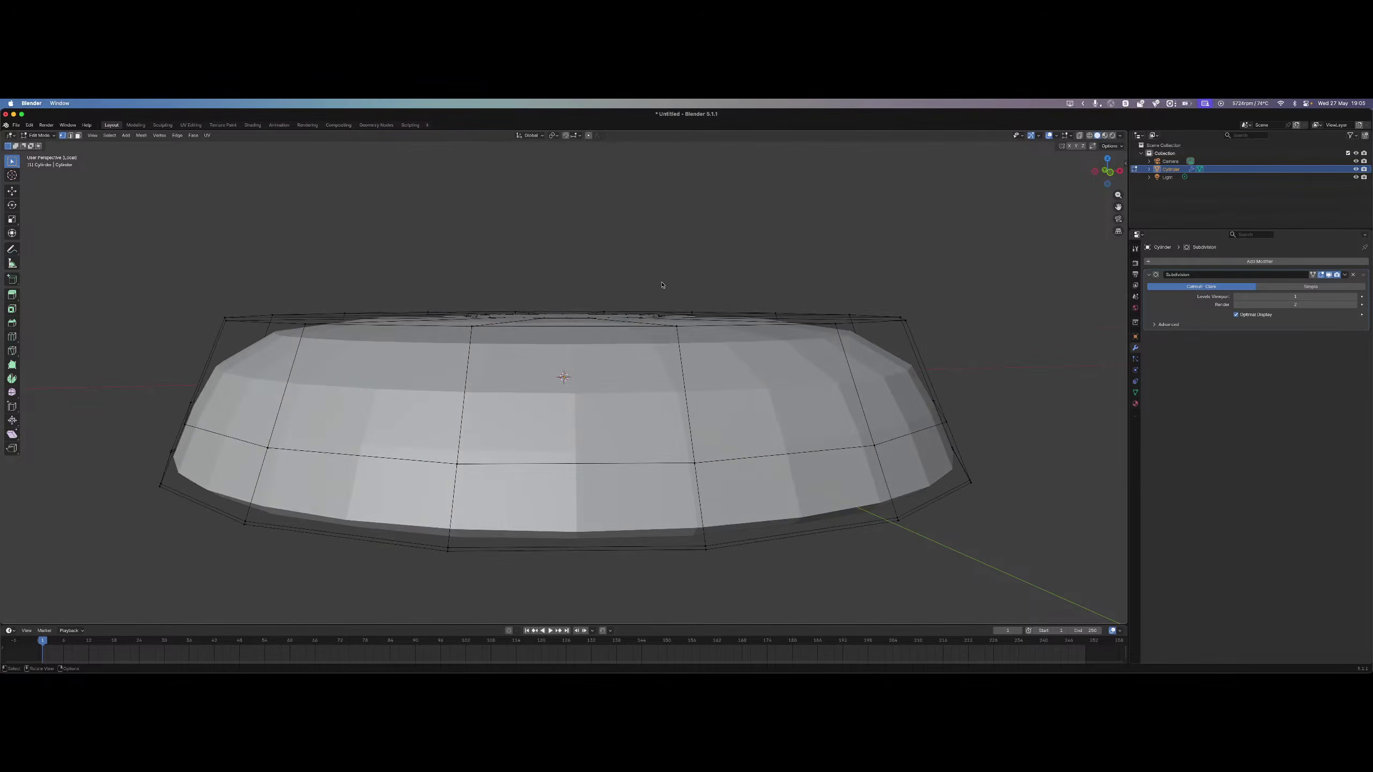
middle_click_drag(662, 285, 699, 319)
scroll(699, 319, "down", 4)
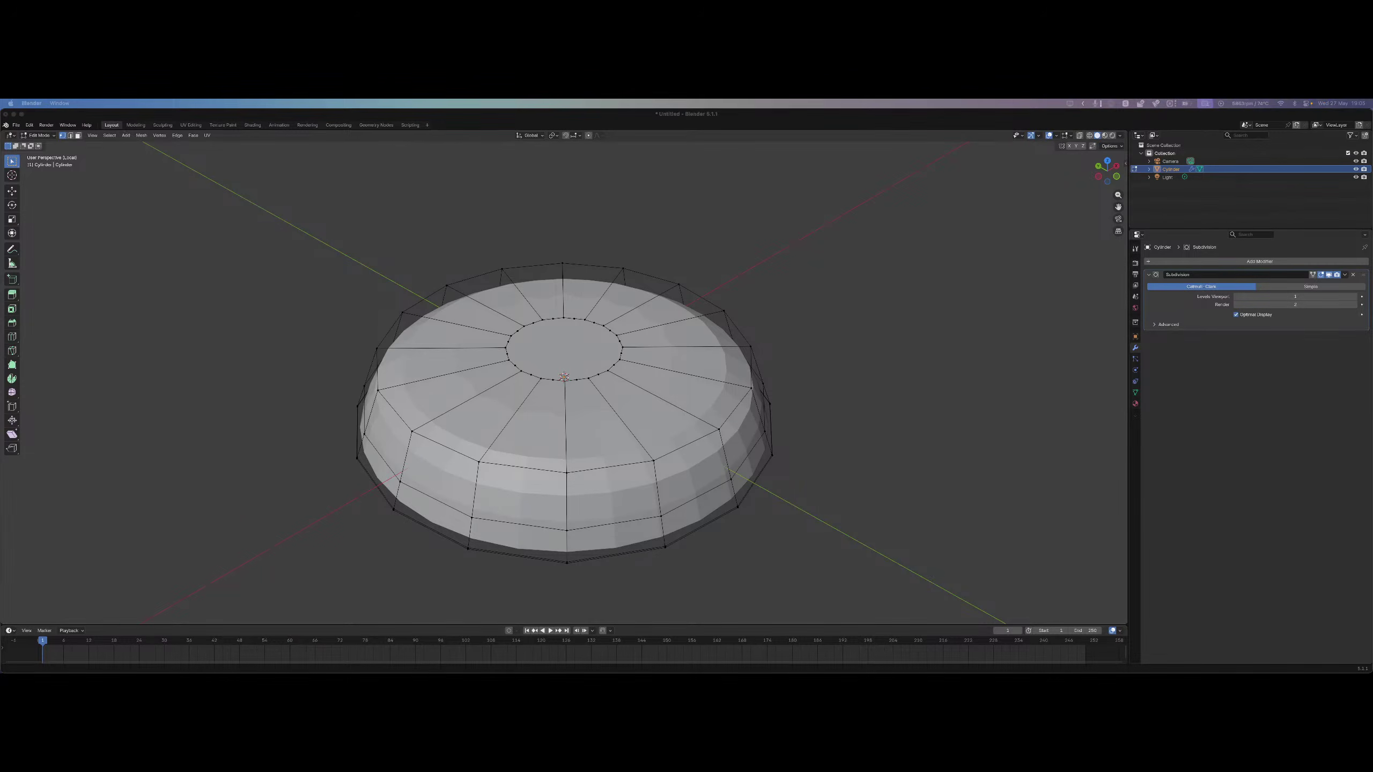
scroll(660, 276, "up", 6)
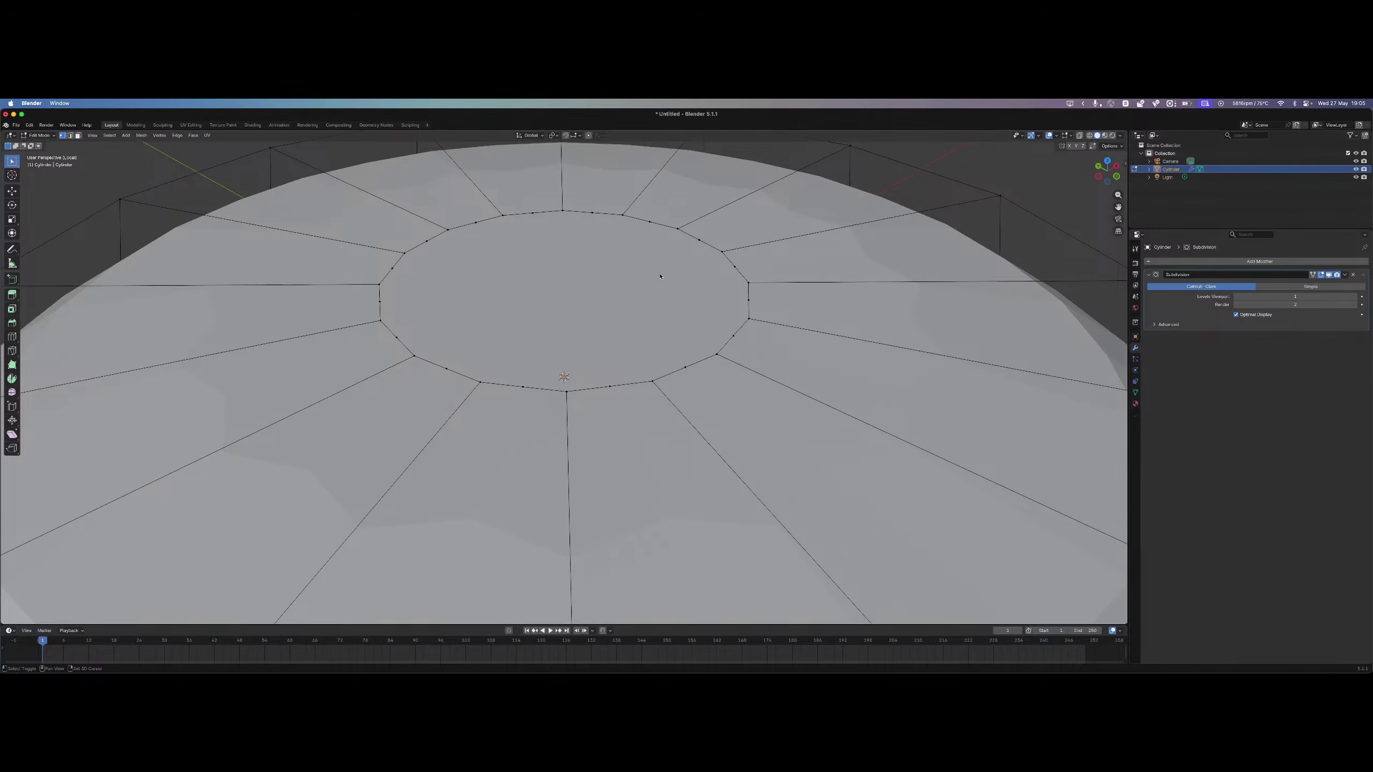
Box-select the vertices of the small central face on top of the base.
scroll(763, 294, "down", 5)
key("b")
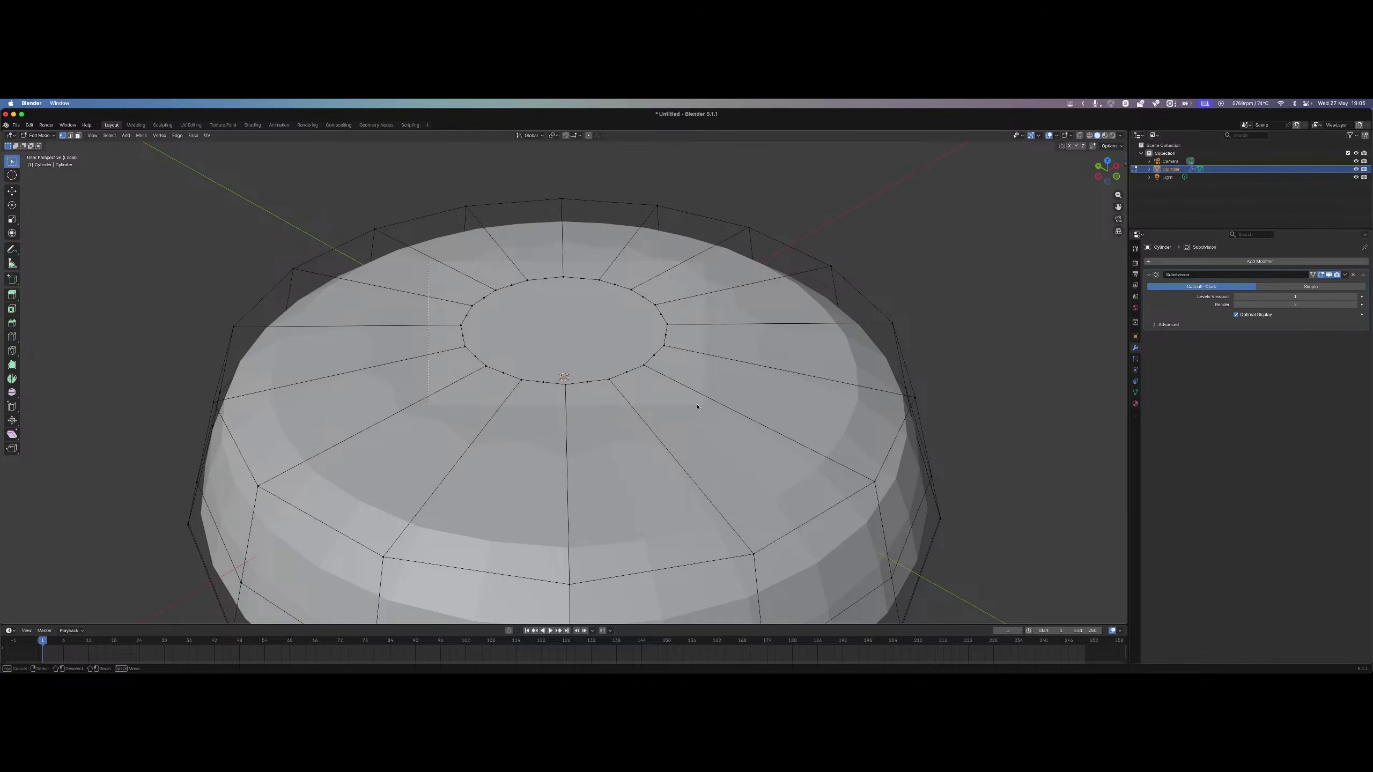
left_click_drag(697, 406, 698, 407)
middle_click_drag(698, 407, 701, 385)
scroll(701, 385, "down", 7)
Try to extrude the small central top face upward along the Z axis.
key("e")
key("z")
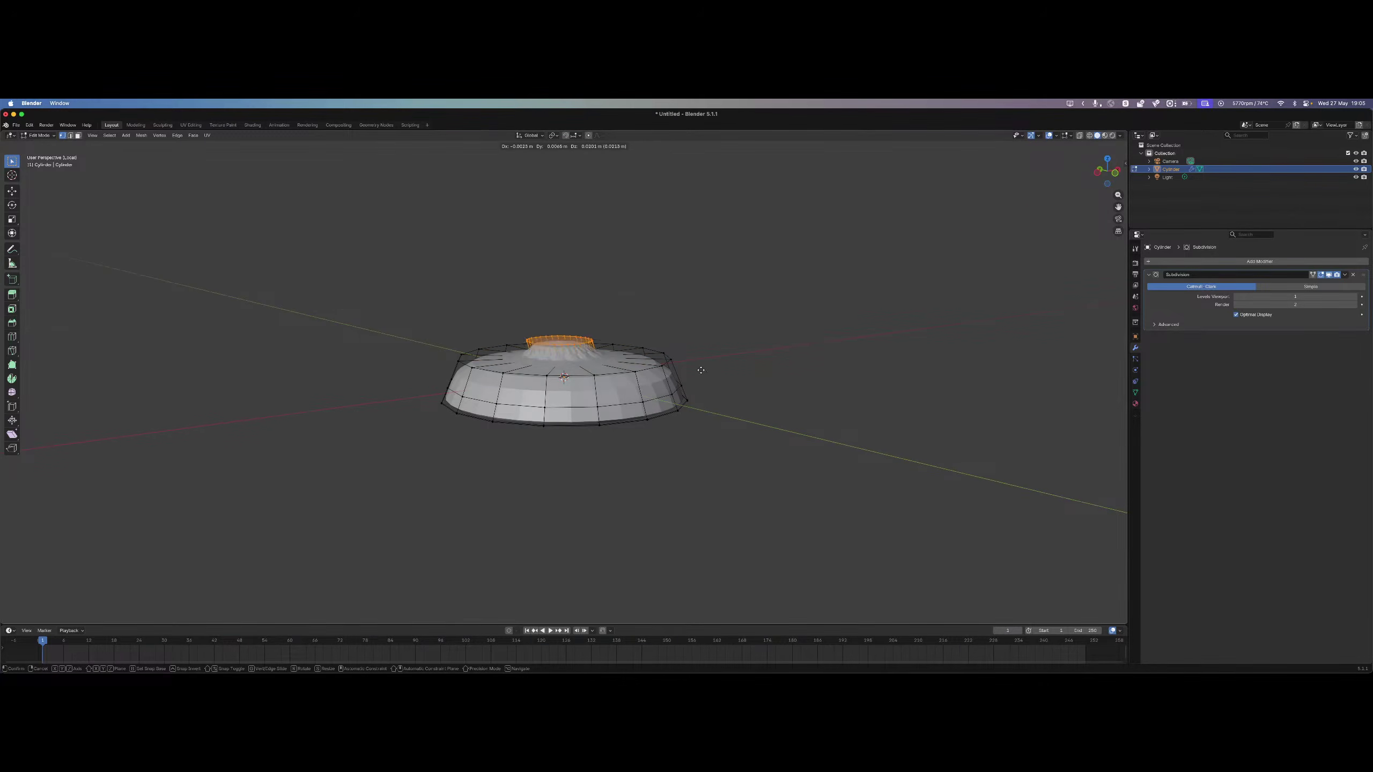
key("z")
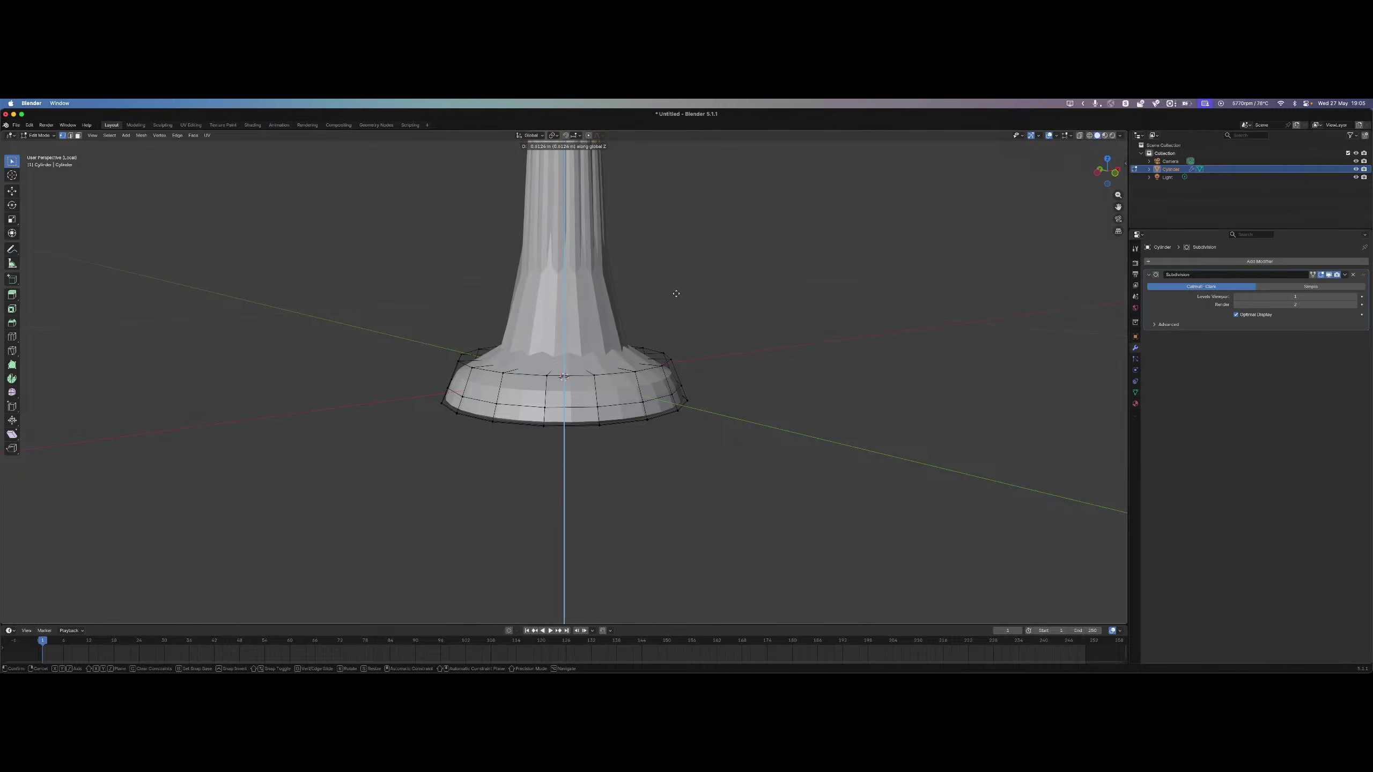
right_click(805, 281)
middle_click_drag(836, 281, 830, 328)
scroll(797, 313, "up", 9)
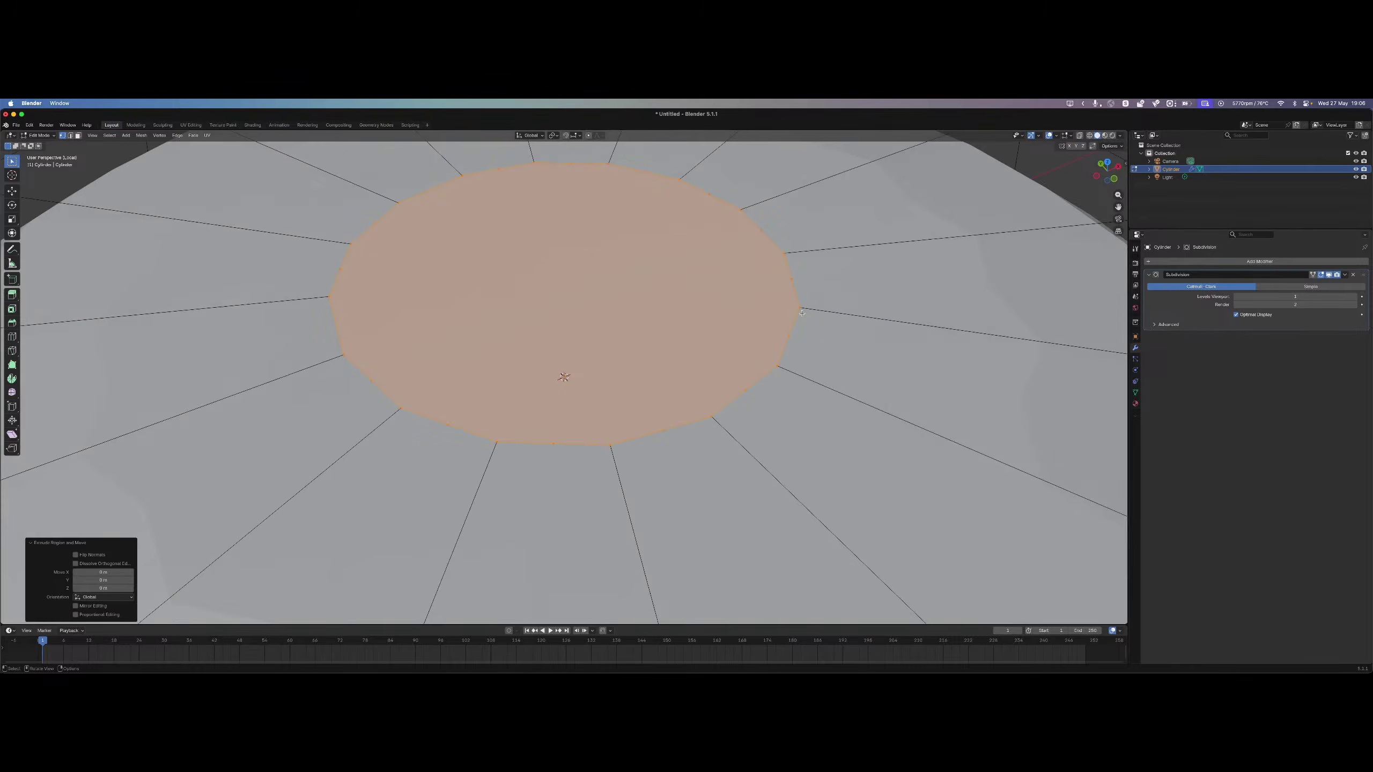
Try to scale the central top face, and step back and forward through the last extrusion changes.
scroll(801, 313, "down", 8)
key("s")
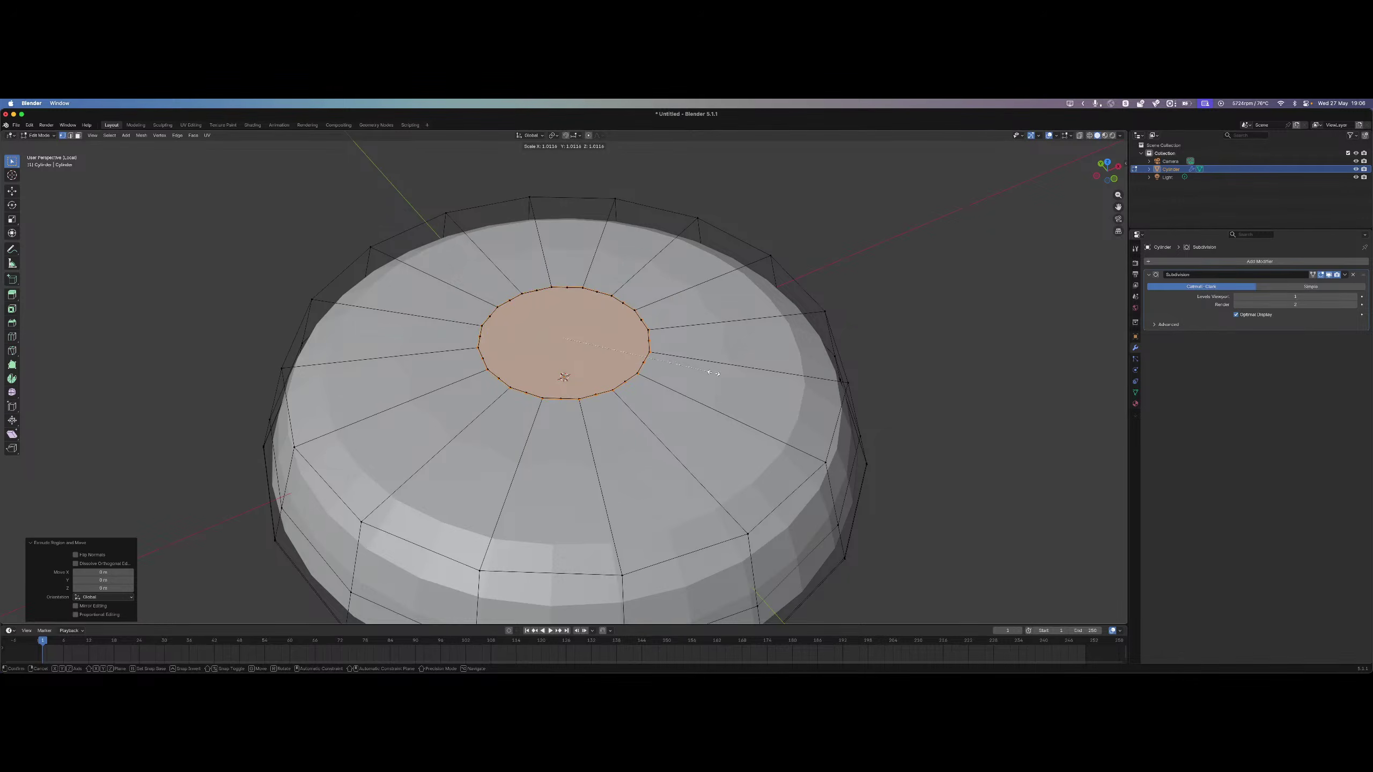
right_click(662, 378)
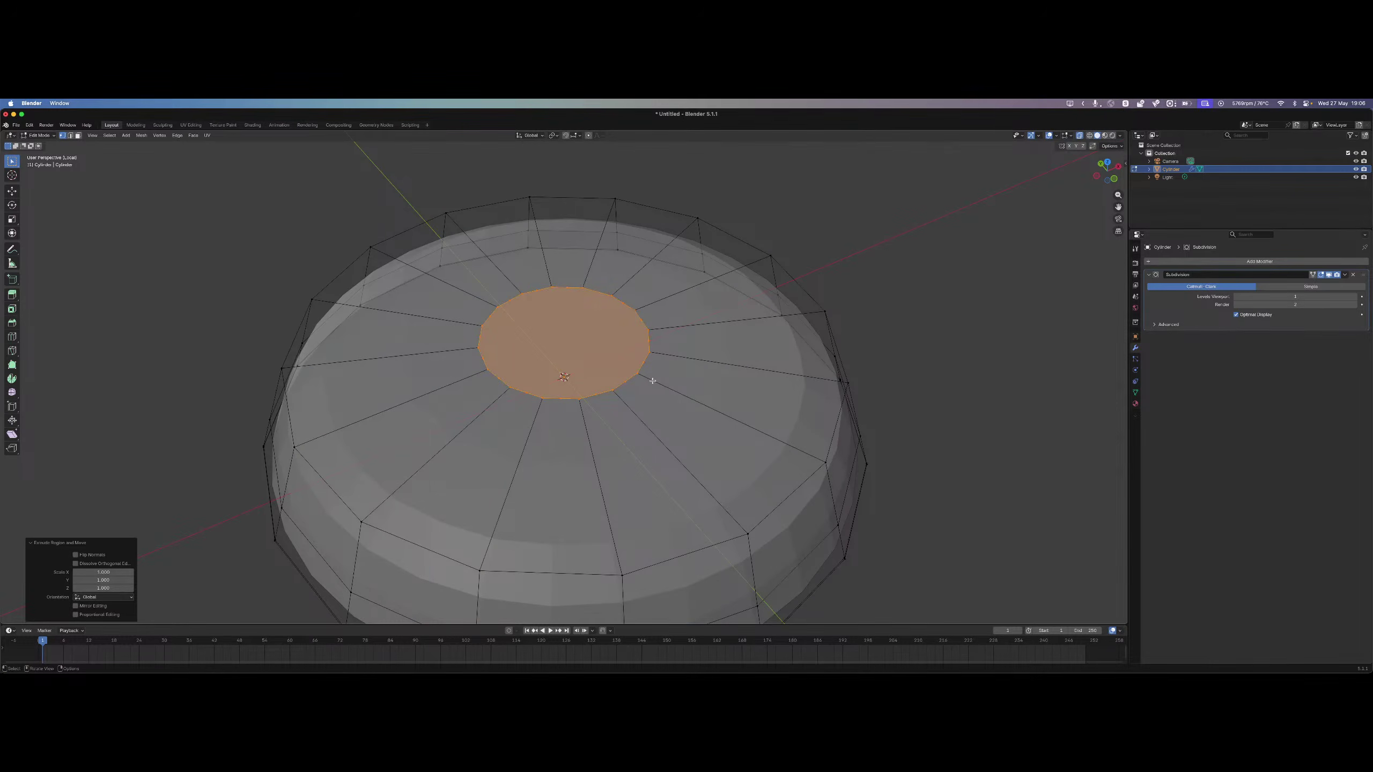
key("ctrl+z")
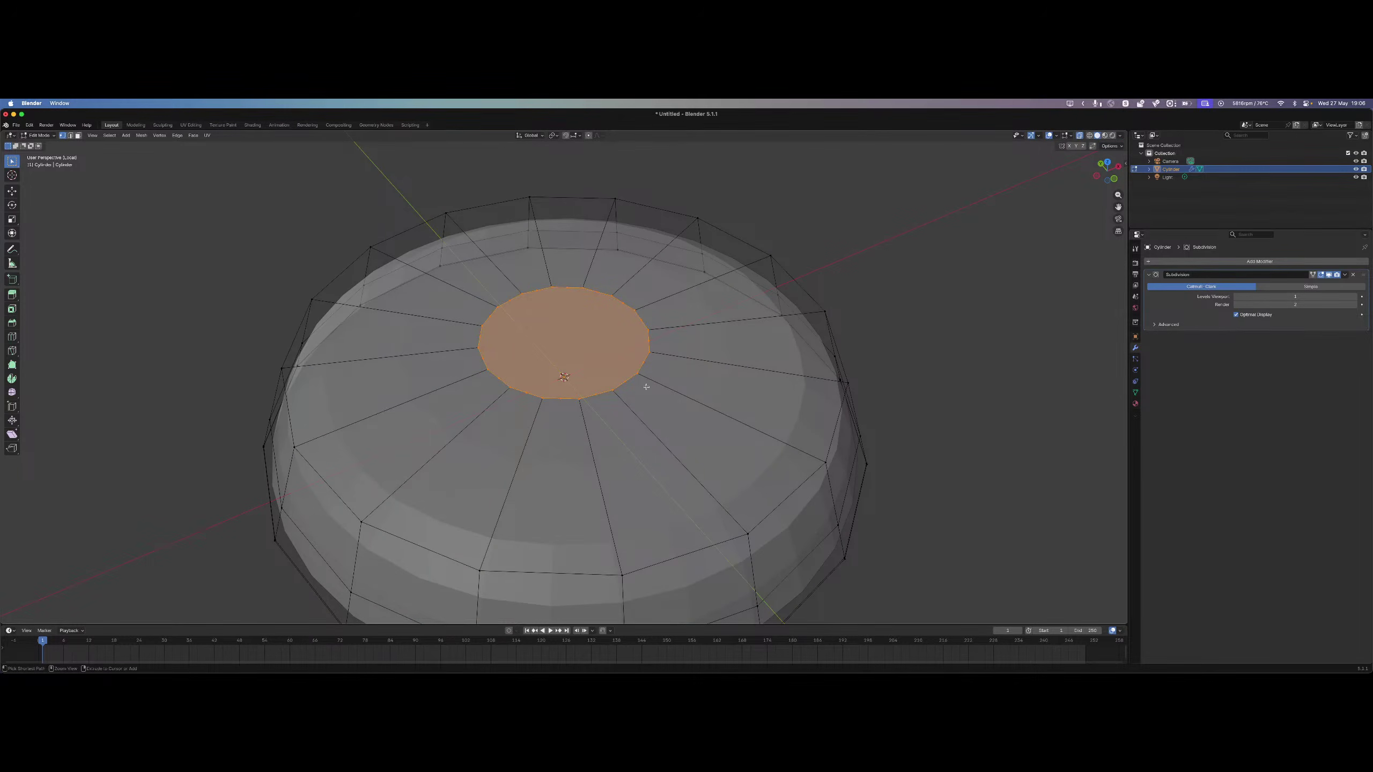
key("ctrl+z")
key("ctrl+shift+z")
key("ctrl+shift+z")
Extrude the central top face once in place and once straight up into a tall column for the lamp stem.
key("e")
right_click(703, 388)
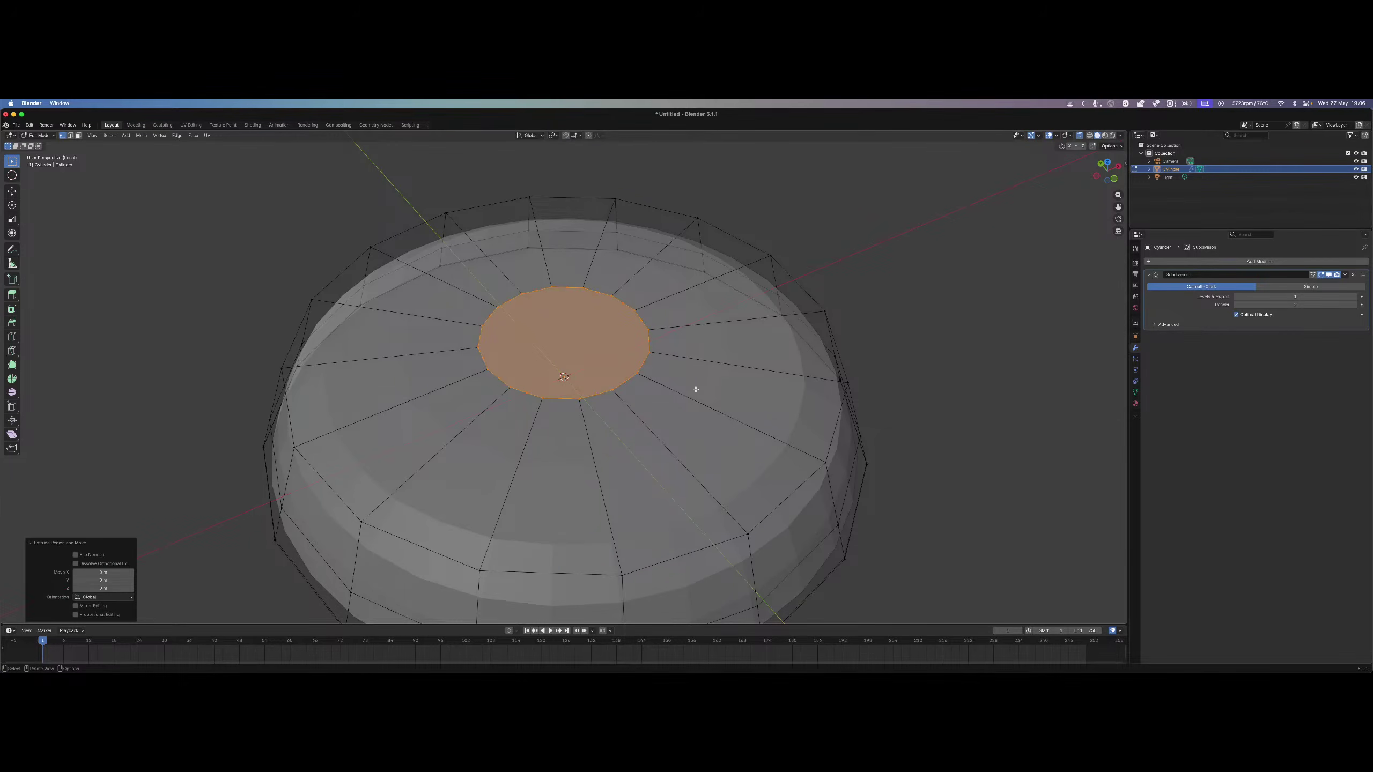
key("e")
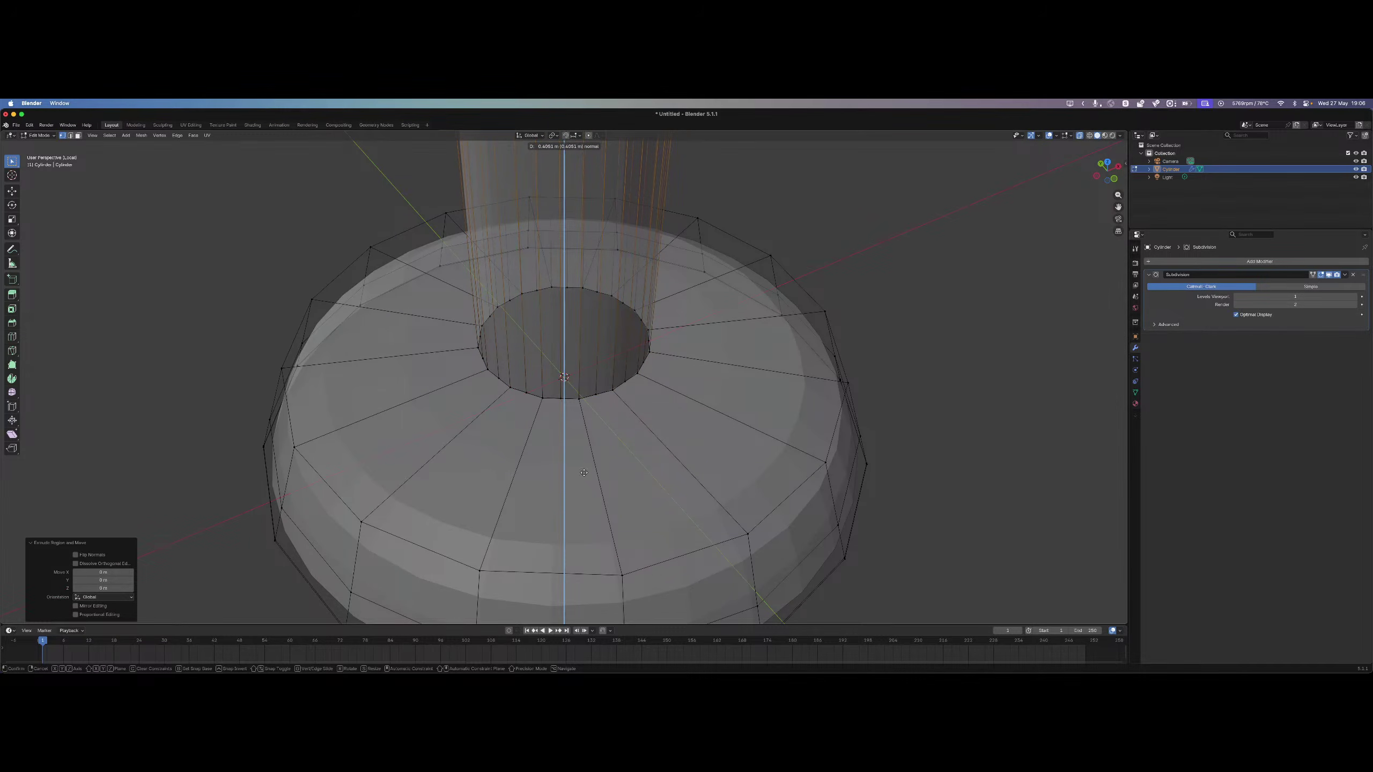
left_click(584, 475)
scroll(595, 514, "down", 10)
key("z")
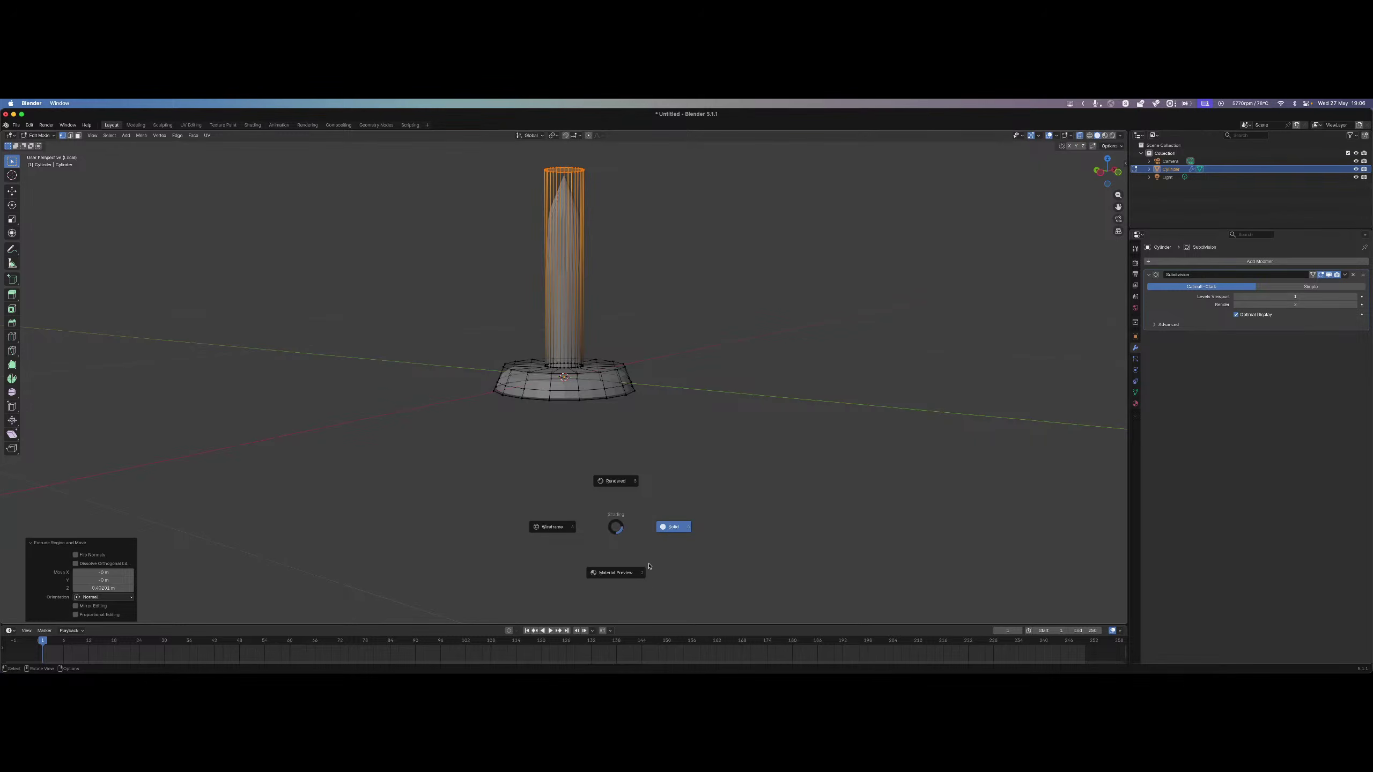
scroll(692, 466, "up", 5)
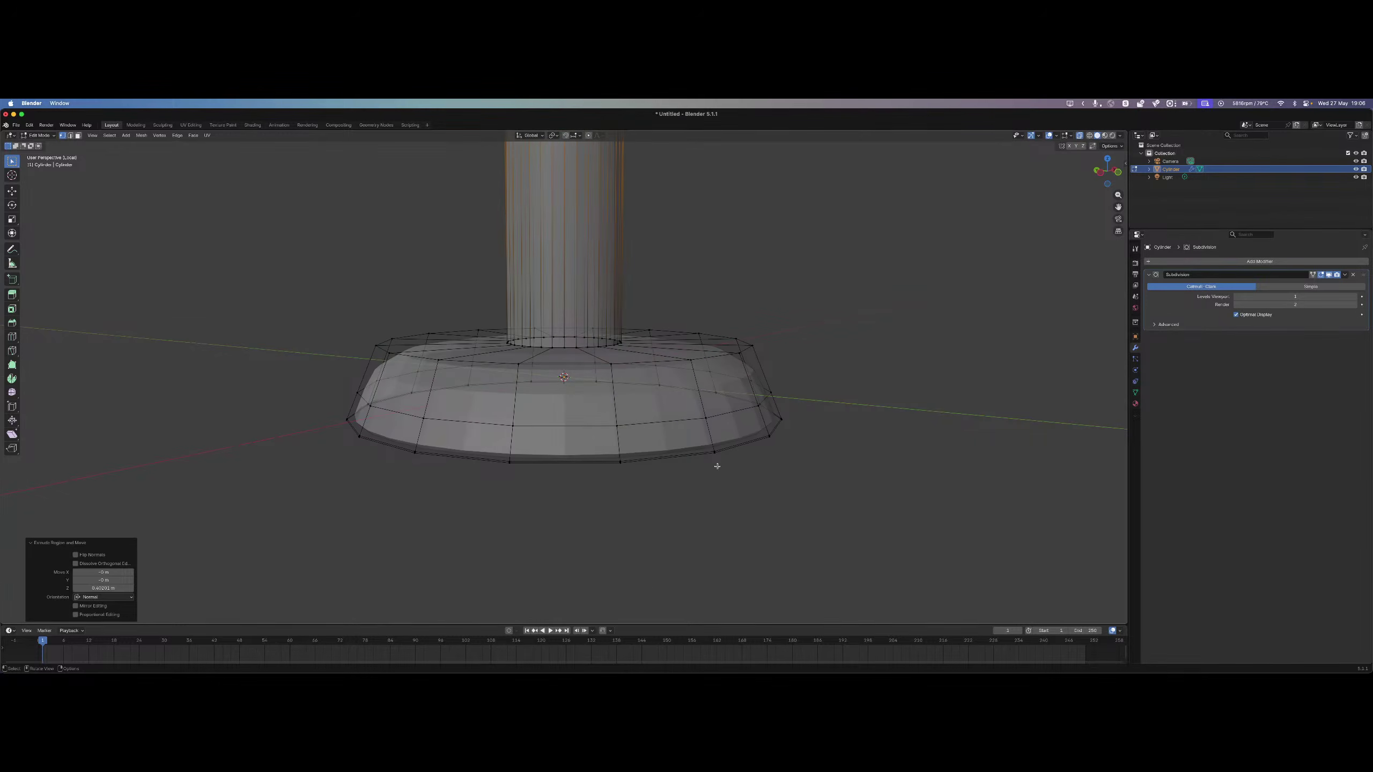
Return to Object Mode, select the lamp base and check its material and object data properties.
key("Tab")
middle_click_drag(717, 466, 750, 358)
left_click(829, 396)
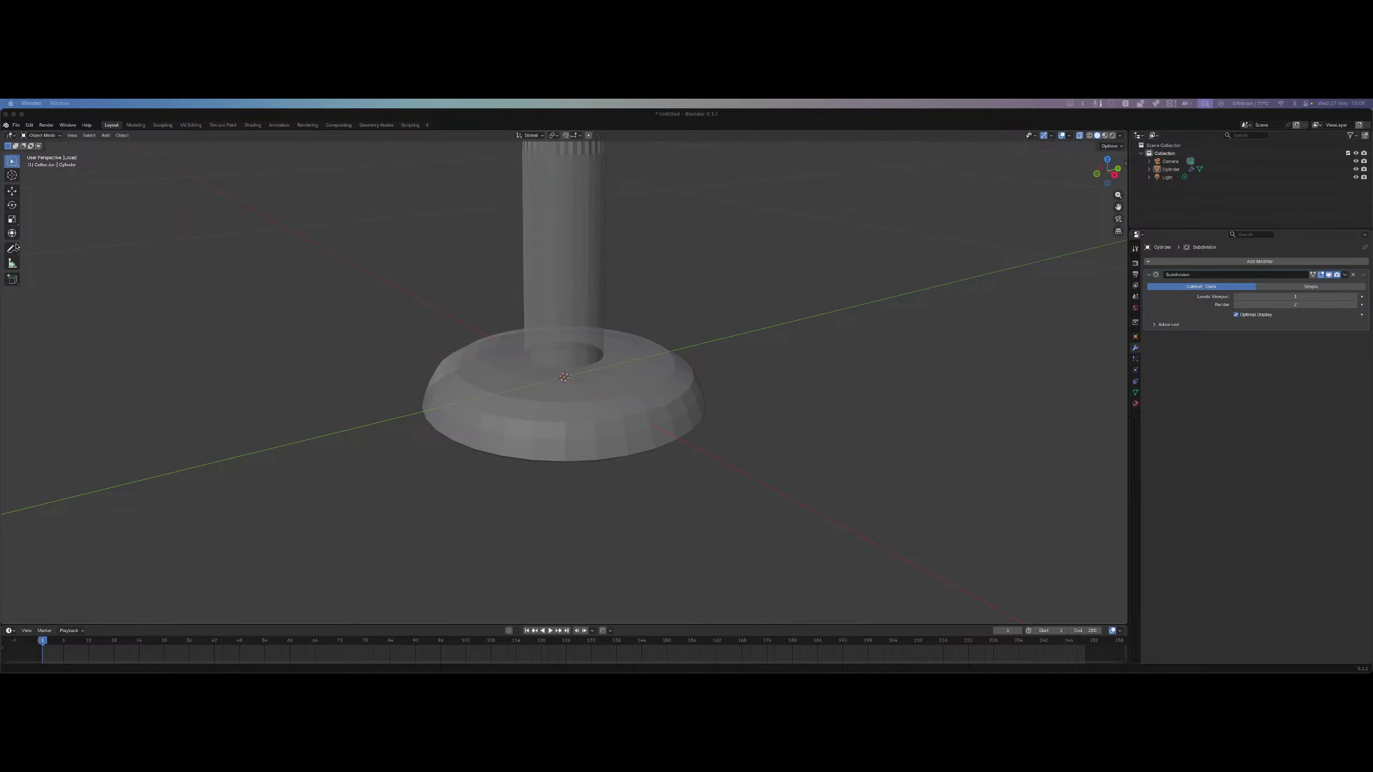
left_click(372, 325)
scroll(372, 324, "up", 6)
middle_click_drag(378, 319, 511, 359)
left_click(511, 358)
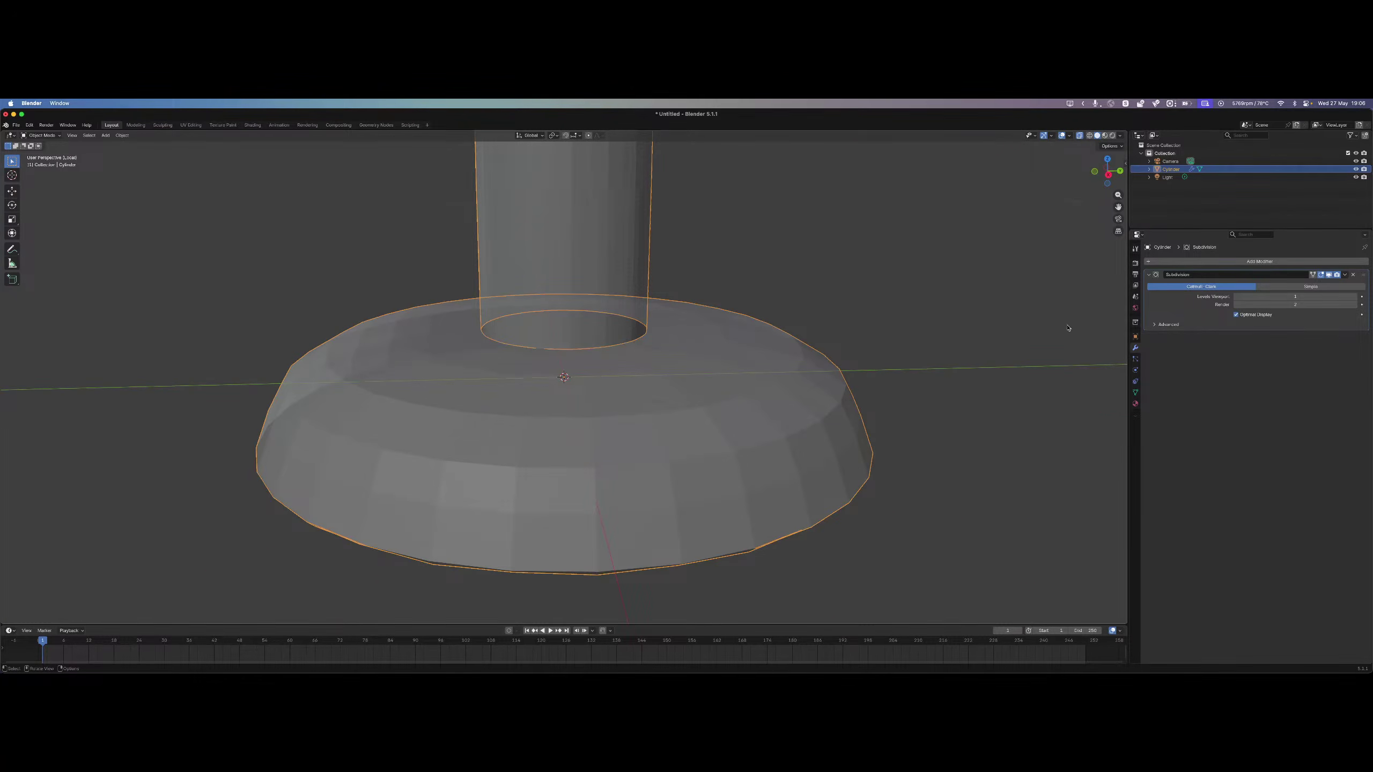
left_click(1135, 404)
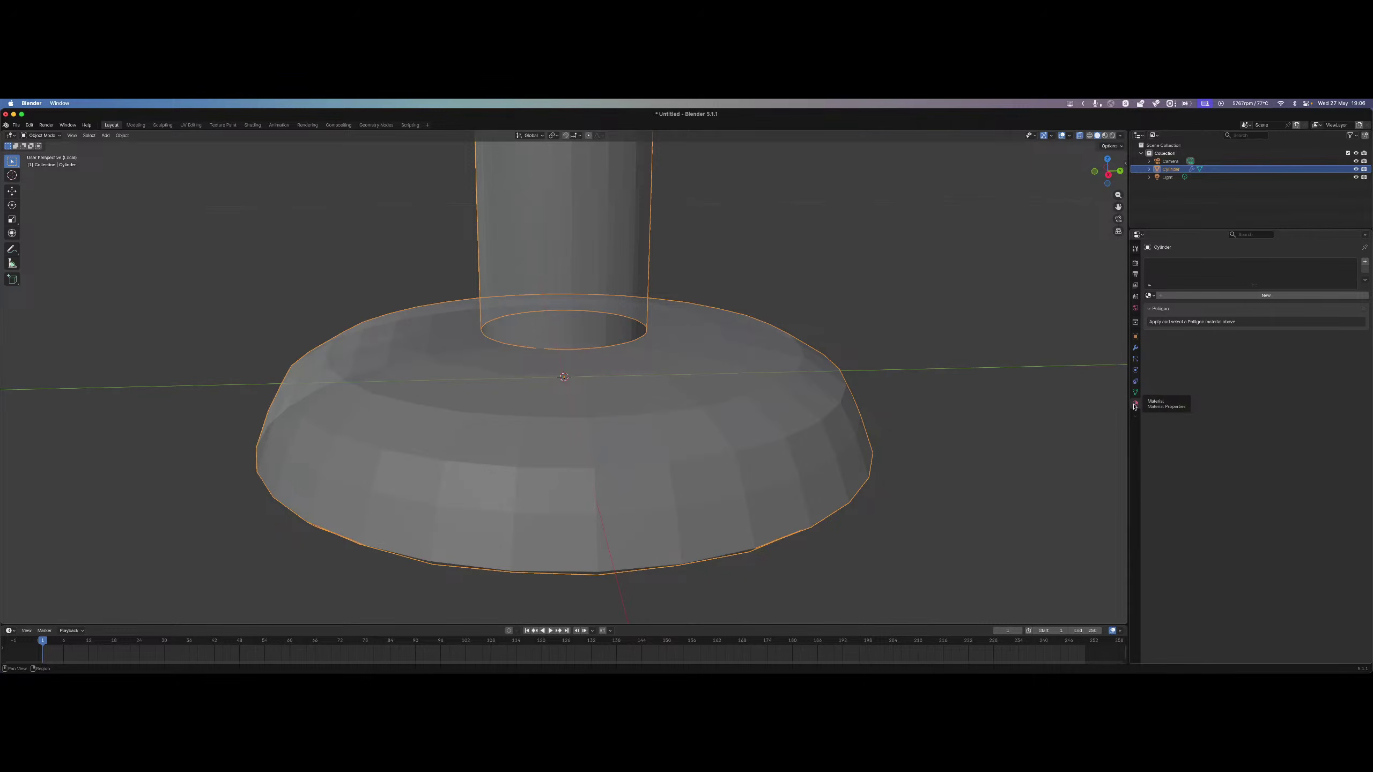
mouse_move(1135, 405)
left_mouse_down()
mouse_move(1135, 359)
mouse_move(1134, 397)
left_mouse_up()
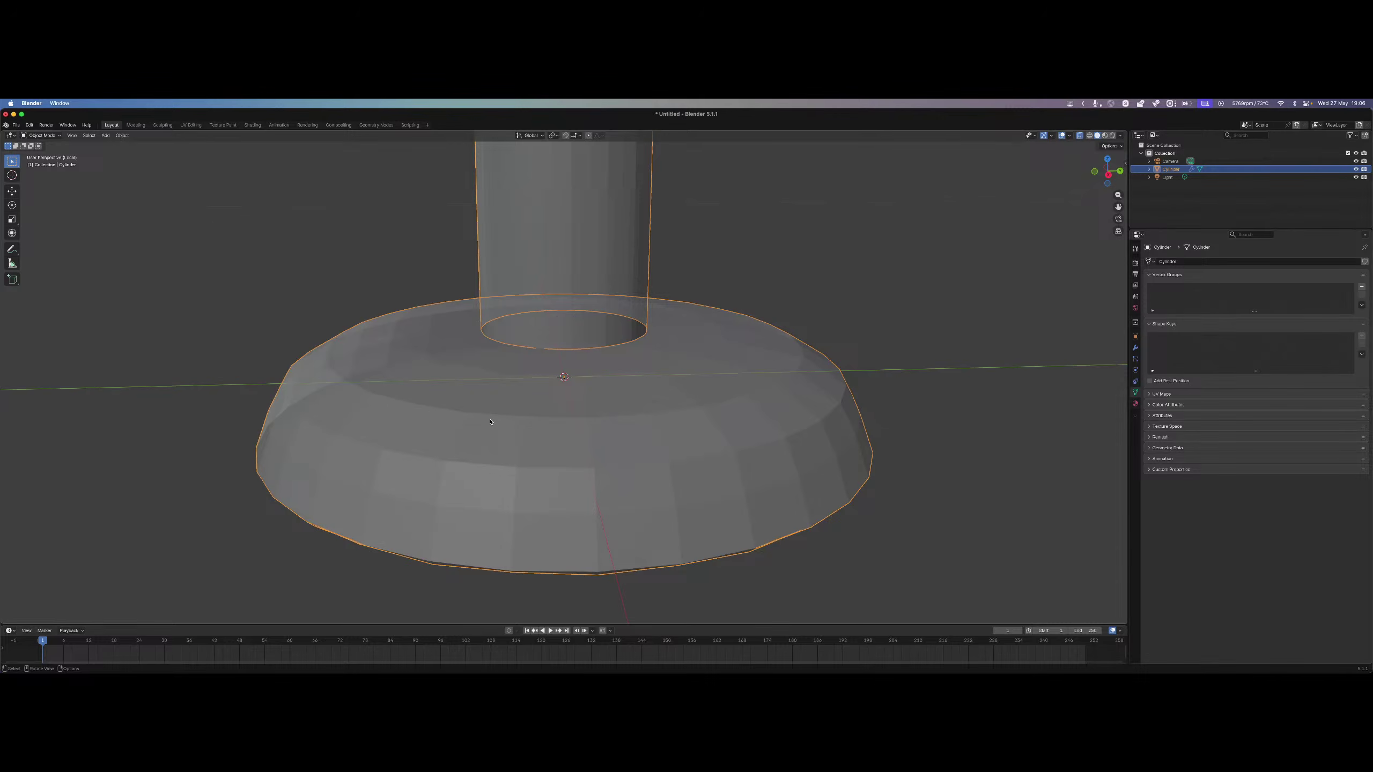
Exit Local View and examine the opening where the column meets the base.
key("slash")
middle_click_drag(745, 421, 655, 337)
scroll(532, 363, "down", 2)
scroll(530, 351, "up", 6)
left_click(656, 337)
key("z")
key("Escape")
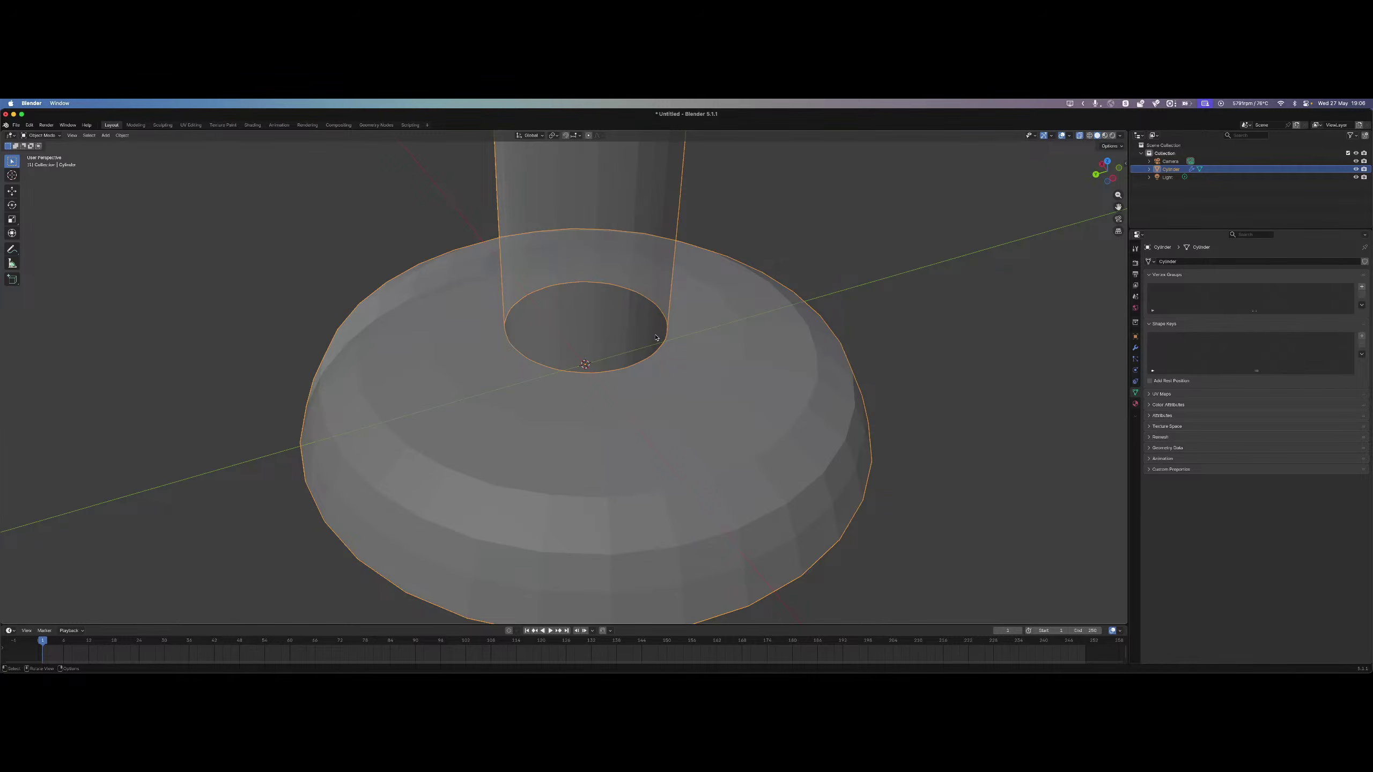
key("z")
key("Escape")
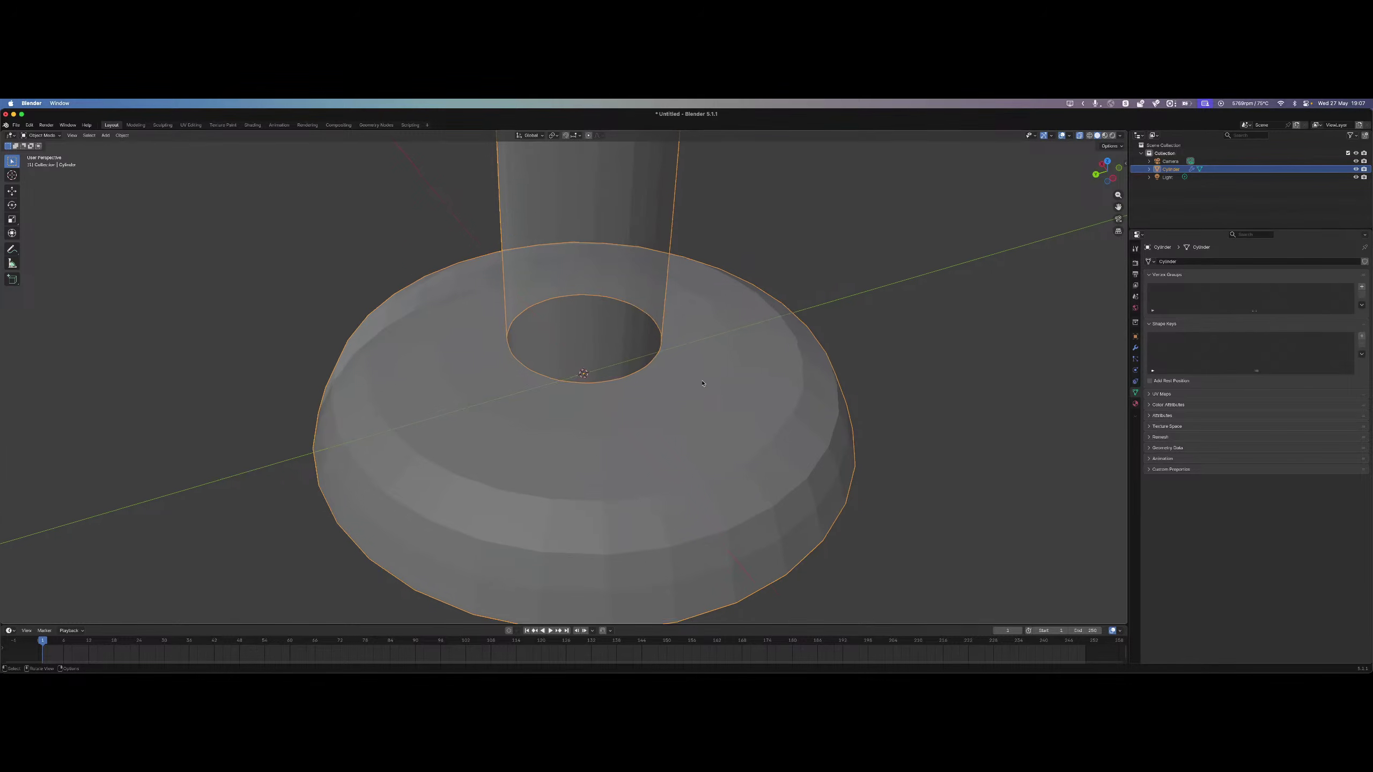
scroll(656, 337, "down", 5)
mouse_move(656, 338)
middle_mouse_down()
mouse_move(697, 462)
mouse_move(736, 405)
mouse_move(646, 435)
mouse_move(613, 389)
mouse_move(582, 459)
mouse_move(507, 502)
middle_mouse_up()
Clear the selection and try to delete the selected objects.
left_click(646, 436)
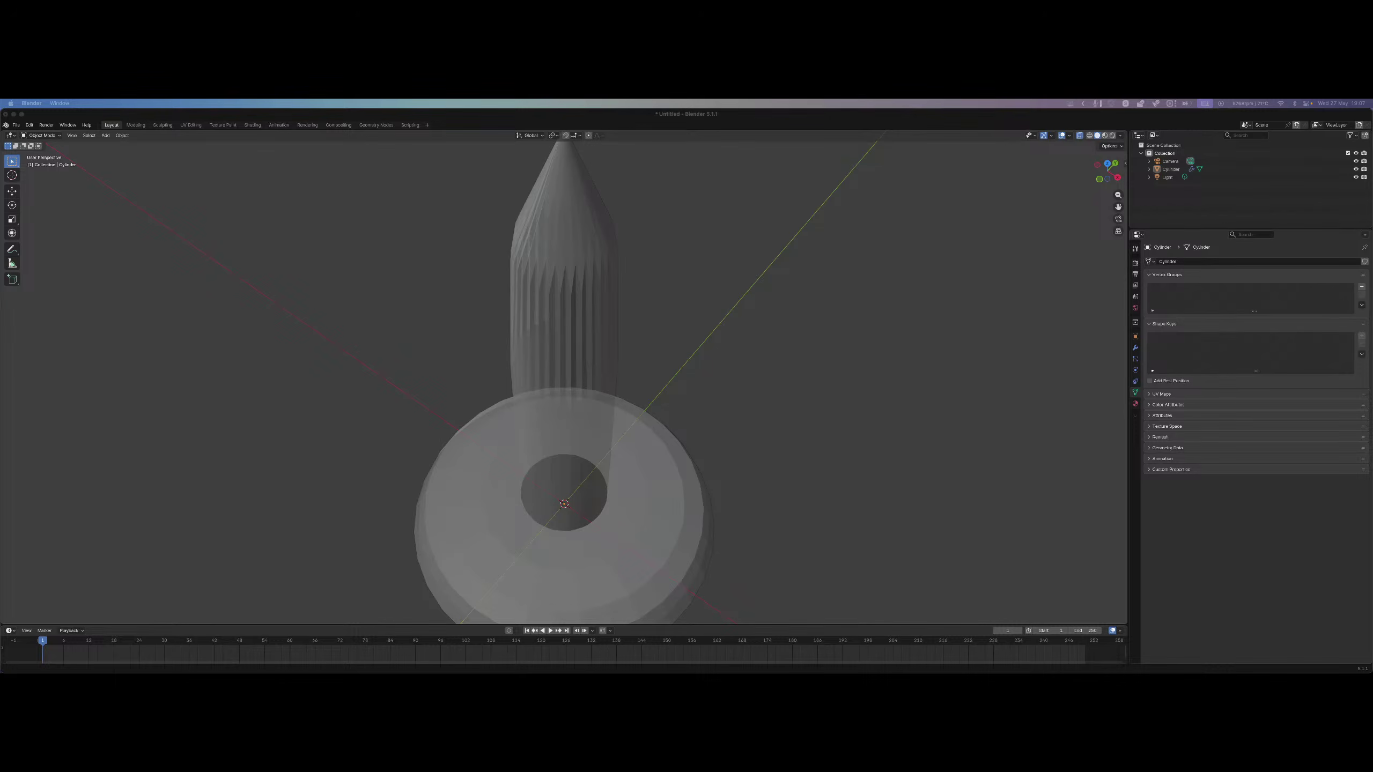
left_click(766, 414)
key("x")
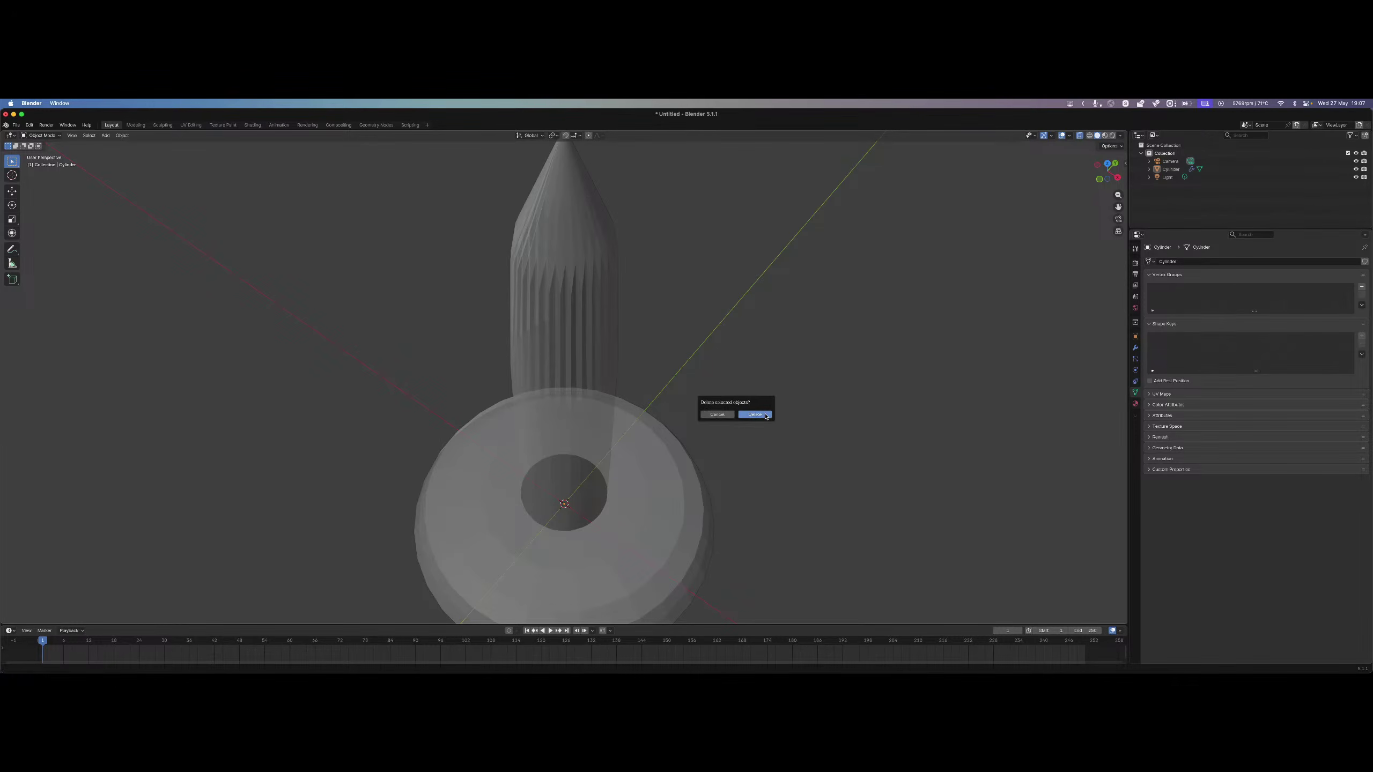
left_click(762, 415)
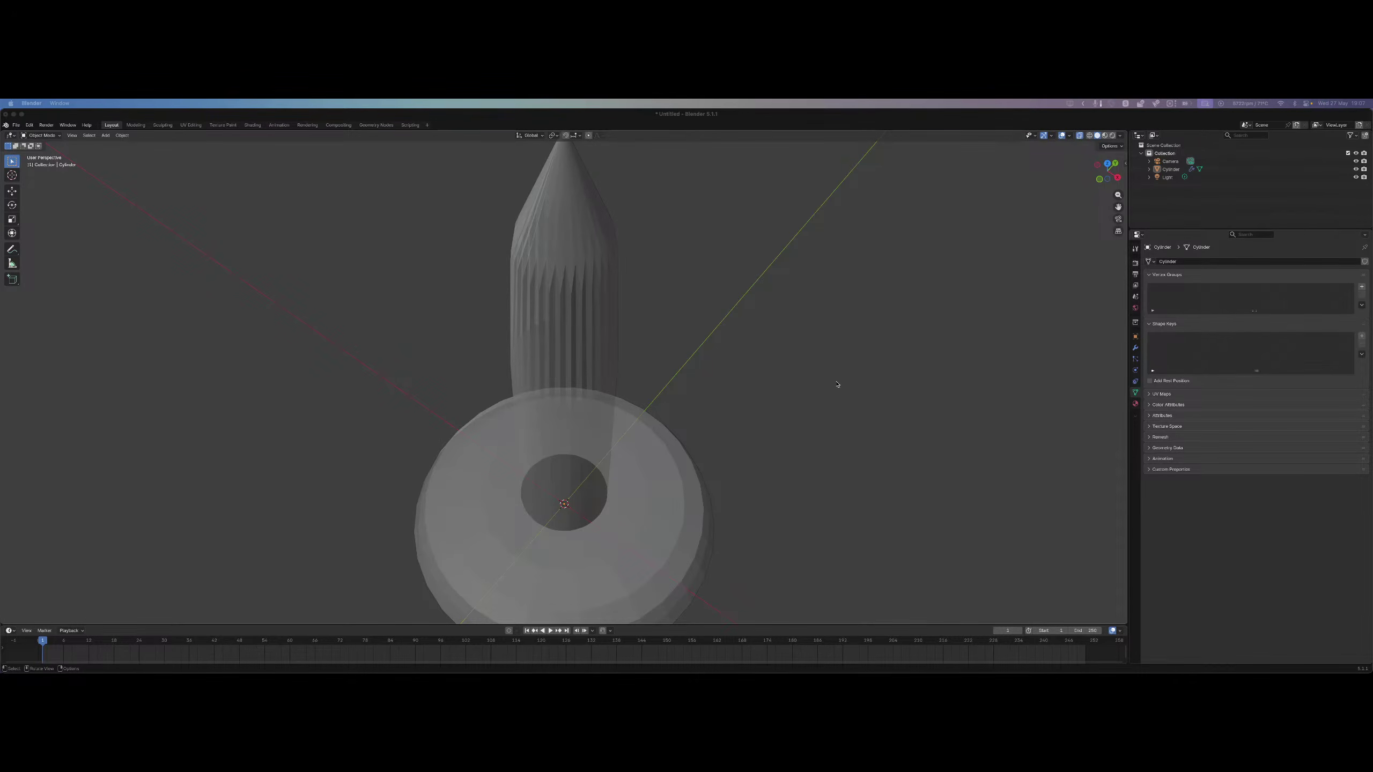
Set the viewport to wireframe shading and back to solid, and turn off X-ray.
key("z")
left_click(843, 398)
key("z")
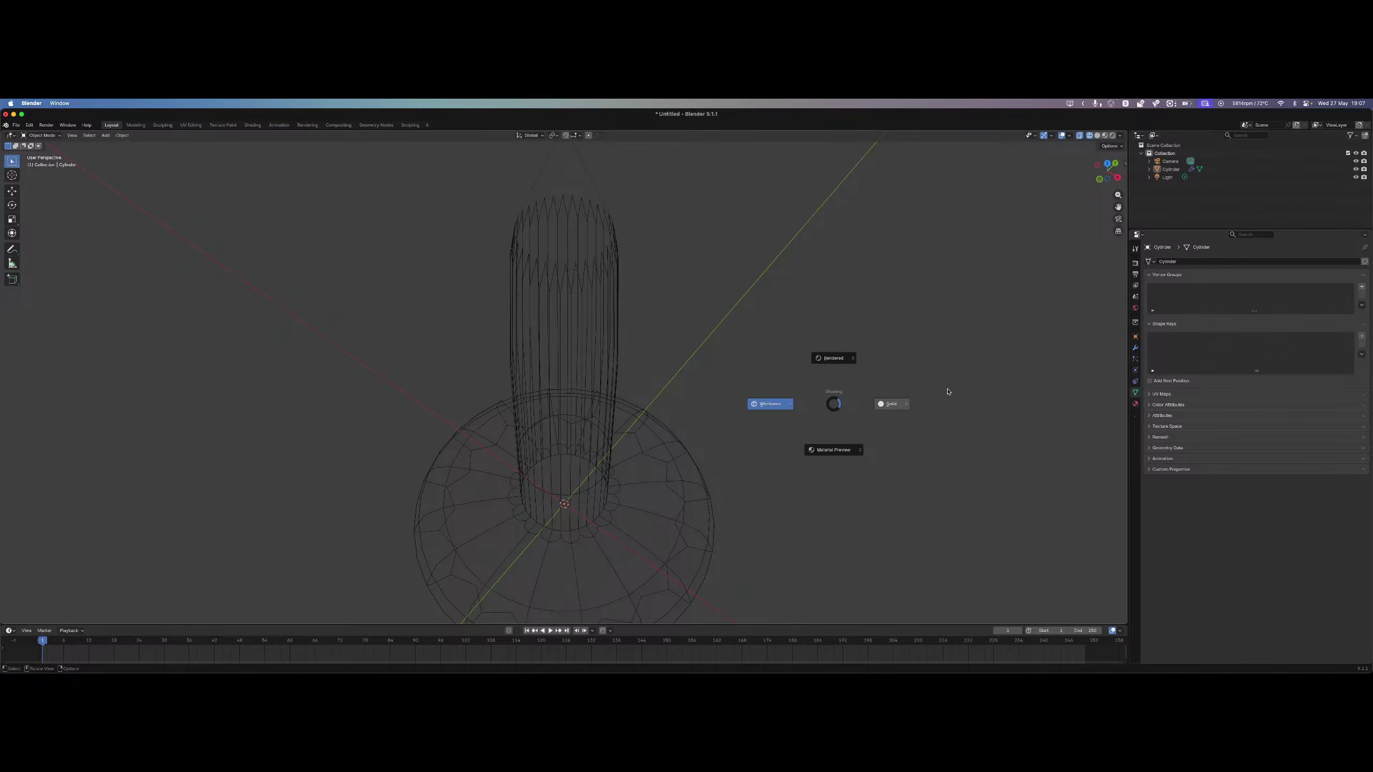
left_click(947, 389)
middle_click_drag(797, 481, 1020, 281)
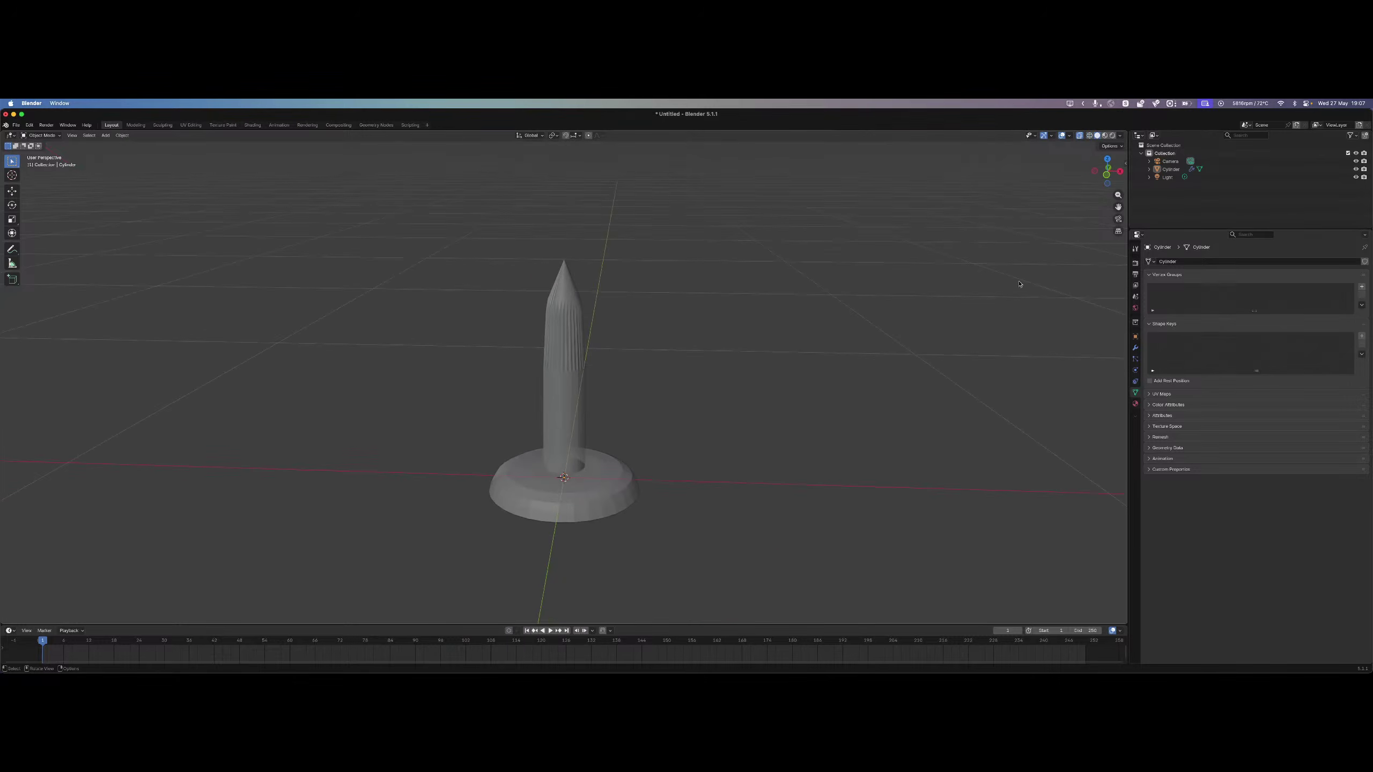
left_click(1121, 135)
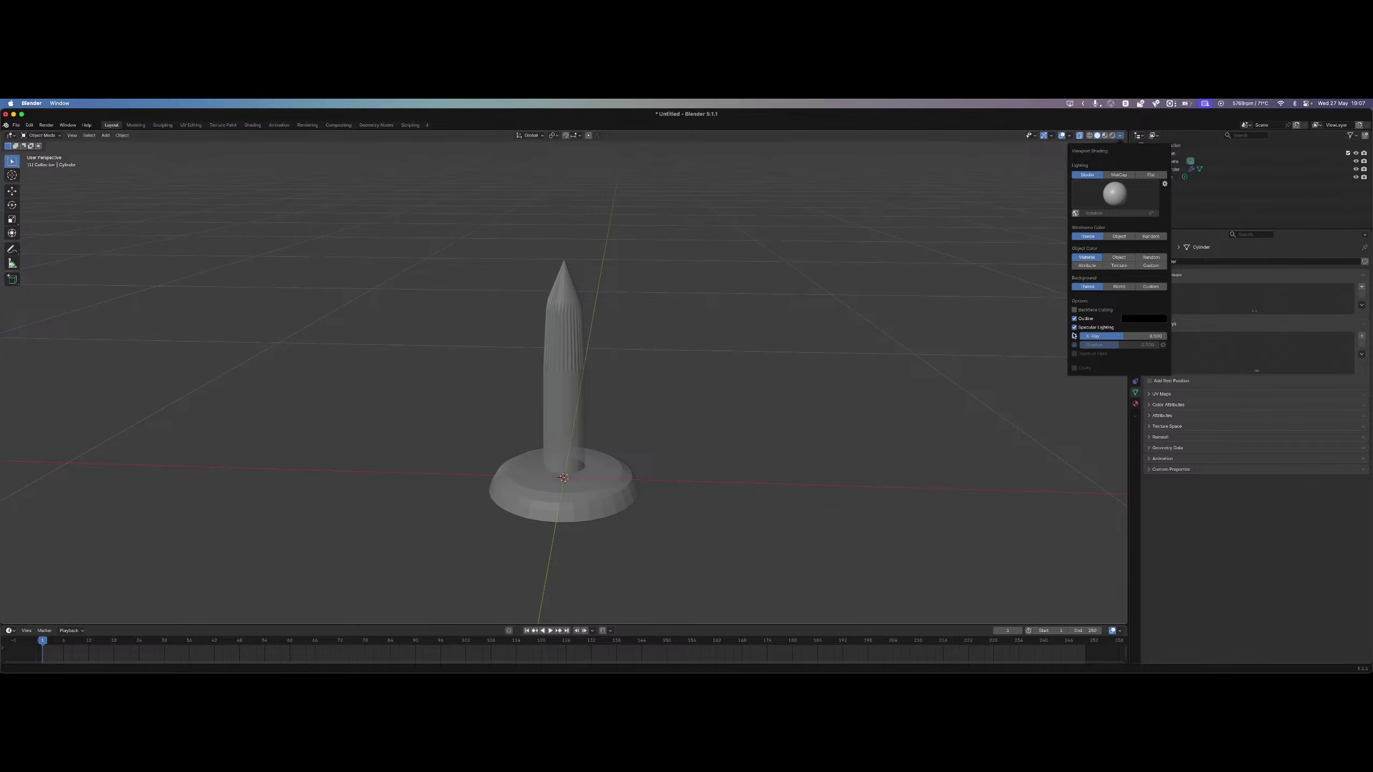
key("alt+z")
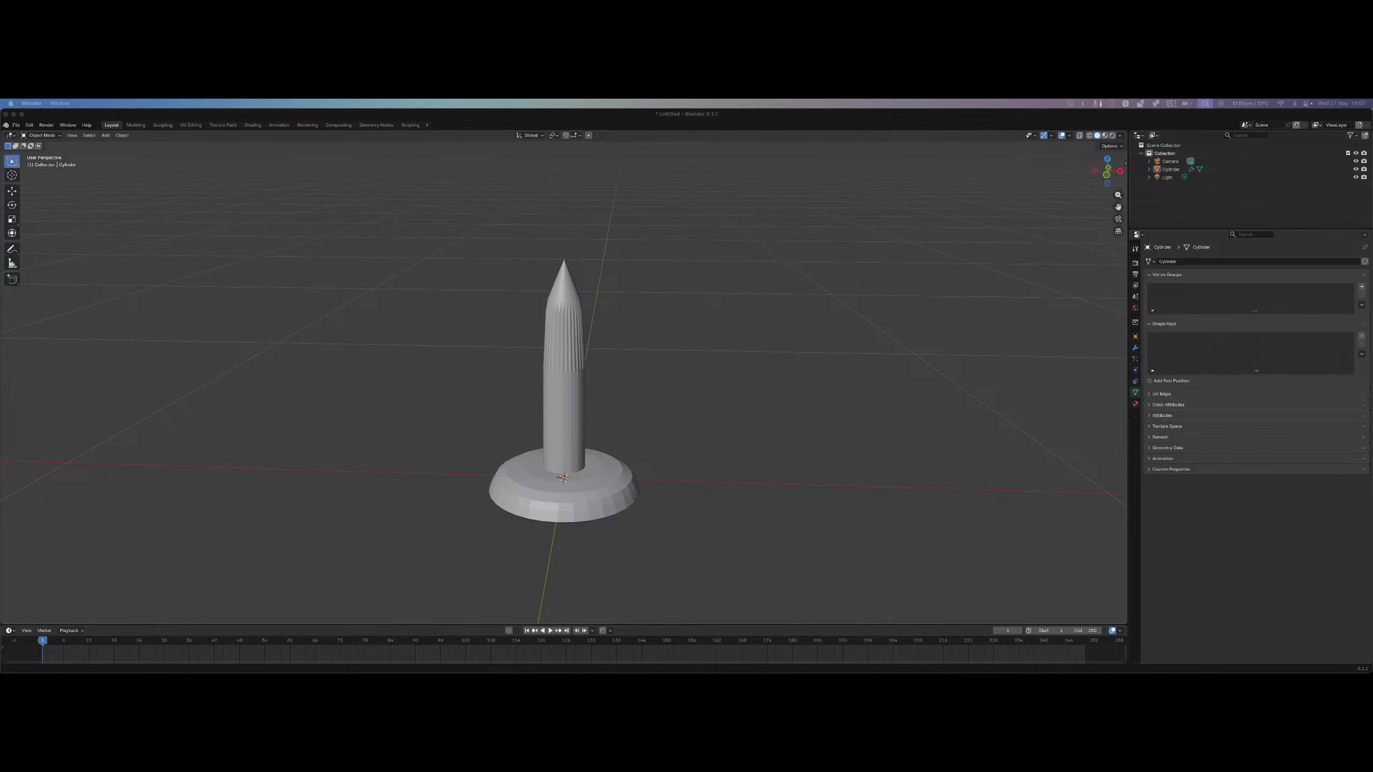
Select the lamp and examine its column, pointed tip and base from several angles.
left_click(784, 494)
scroll(779, 494, "up", 6)
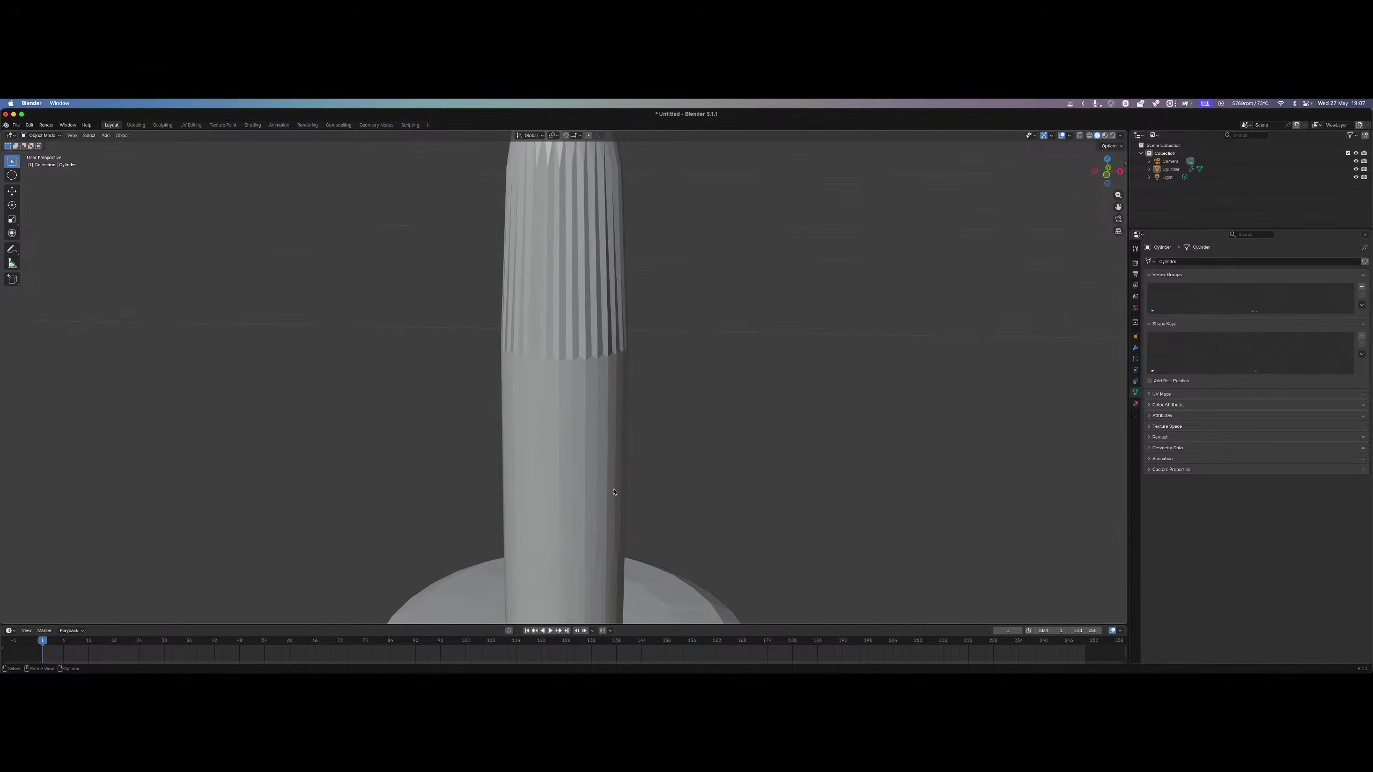
middle_click_drag(615, 493, 575, 471)
scroll(576, 472, "down", 5)
left_click(577, 472)
mouse_move(682, 481)
middle_mouse_down()
mouse_move(689, 463)
mouse_move(682, 503)
middle_mouse_up()
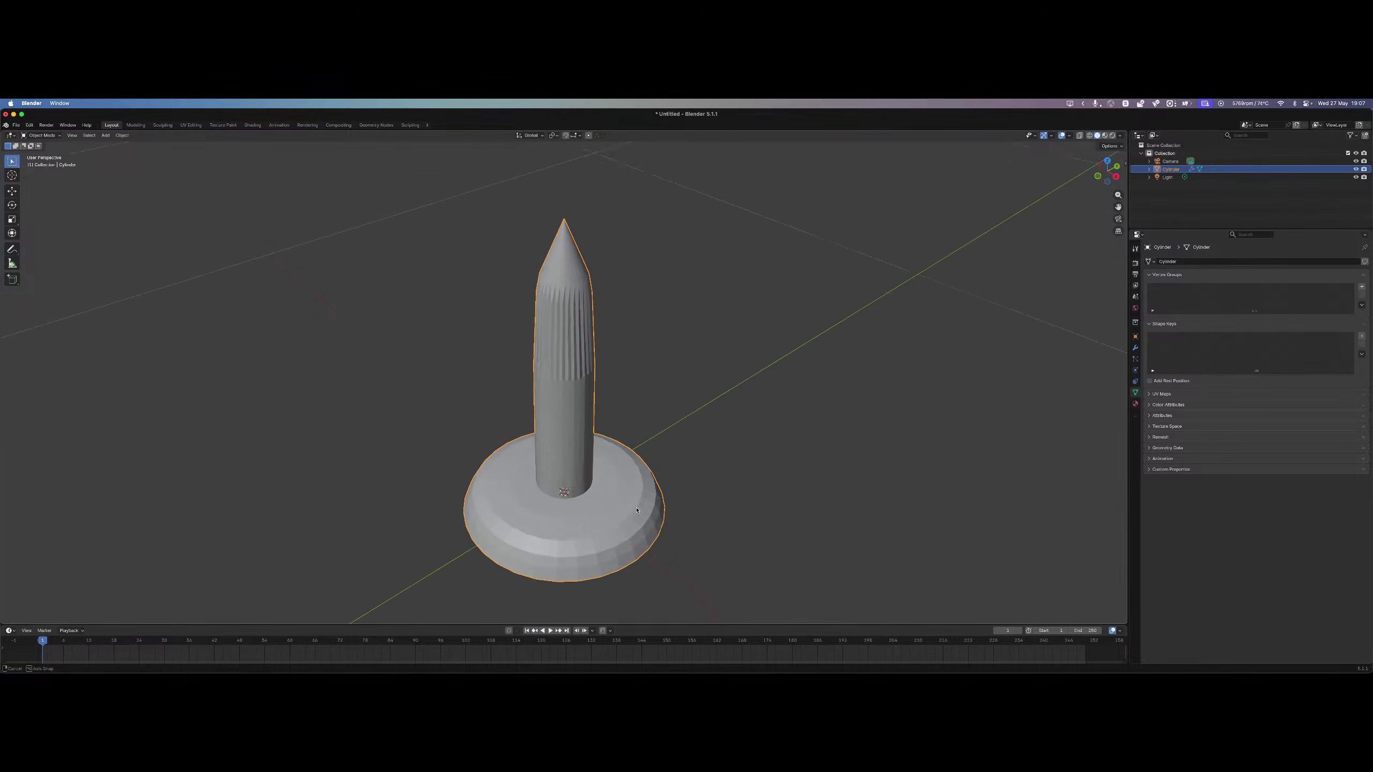
scroll(602, 371, "down", 6)
scroll(602, 371, "up", 6)
middle_click_drag(602, 370, 607, 345)
Enter Edit Mode and compare the column's mesh cage with its smoothed shape.
key("Tab")
key("grave")
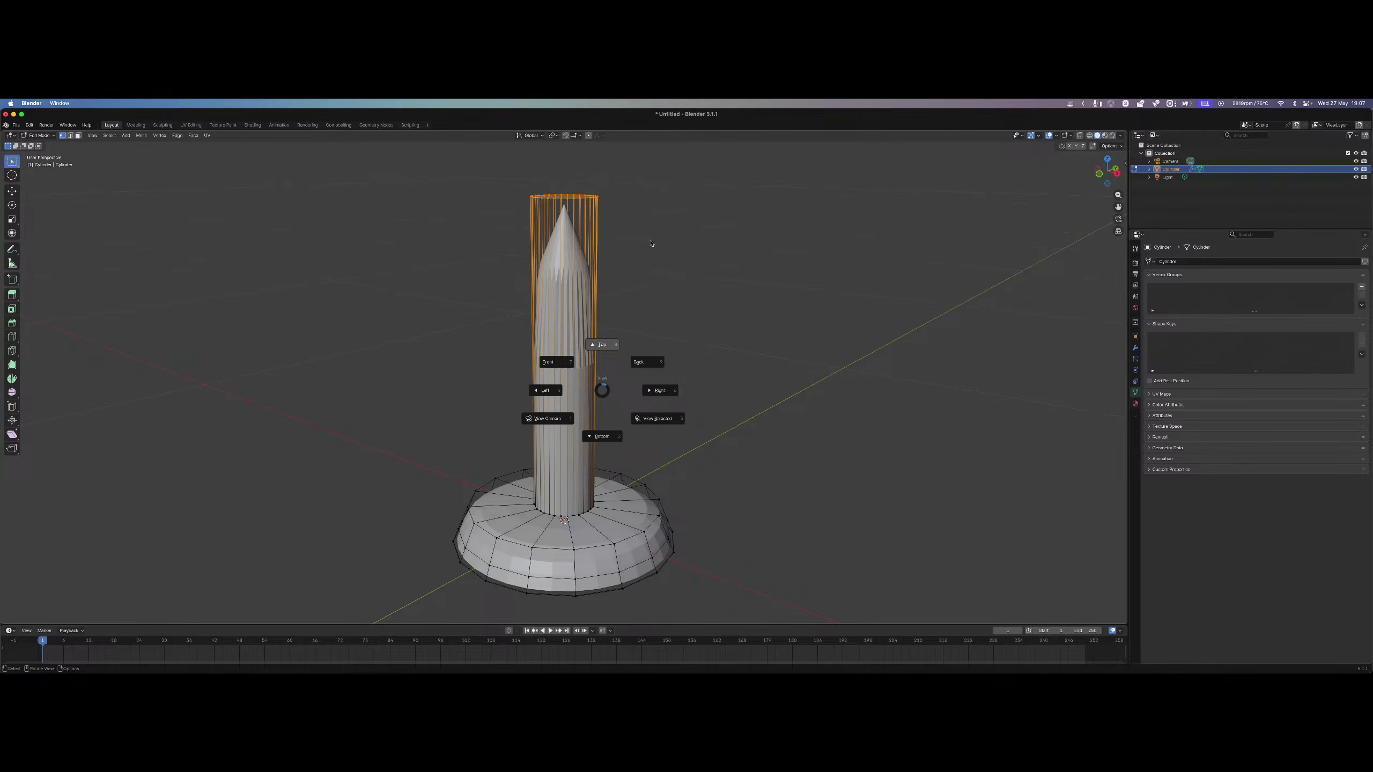
left_click(654, 237)
middle_click_drag(726, 373, 680, 279)
scroll(720, 288, "down", 3)
scroll(720, 288, "up", 2)
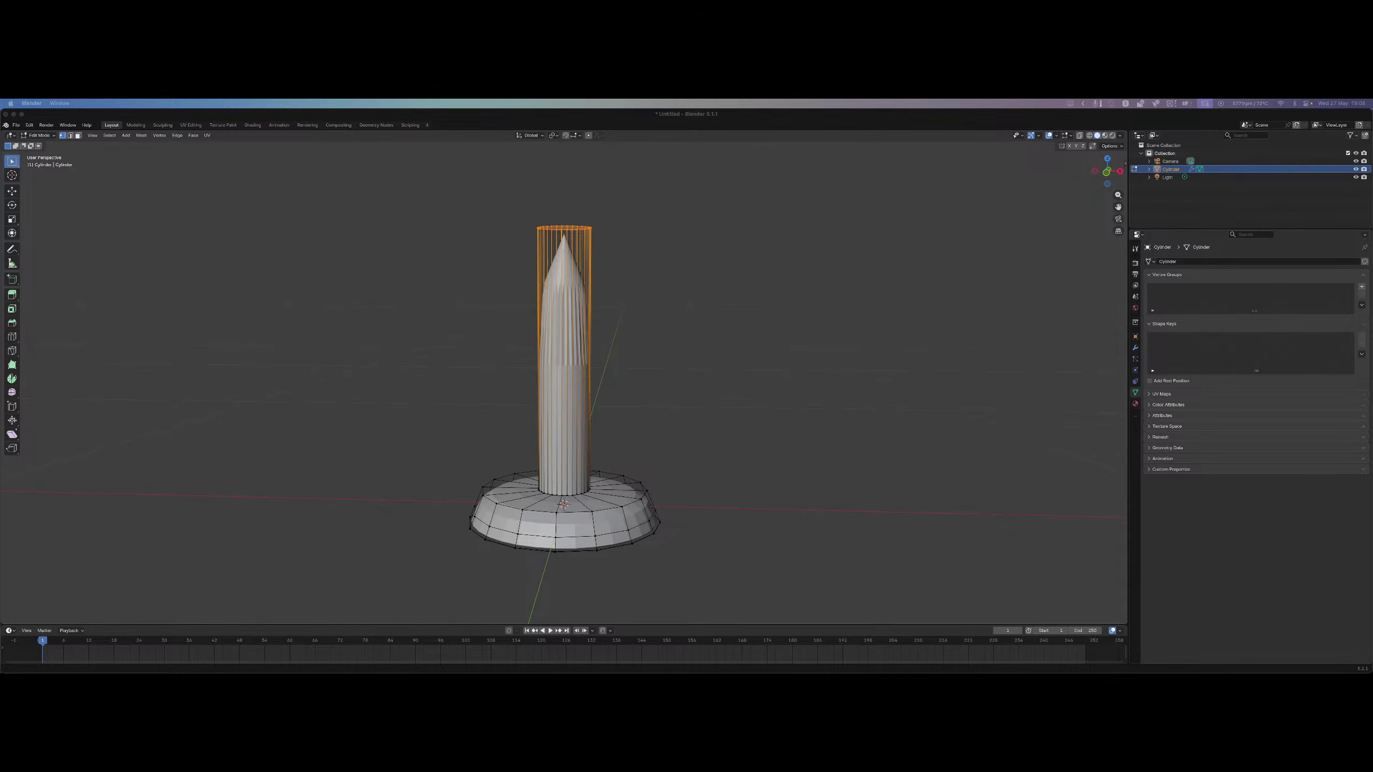
Switch to the Helium browser, view the brass desk lamp photo and save the image to the computer.
left_click_drag(352, 670, 485, 156)
left_click(878, 323)
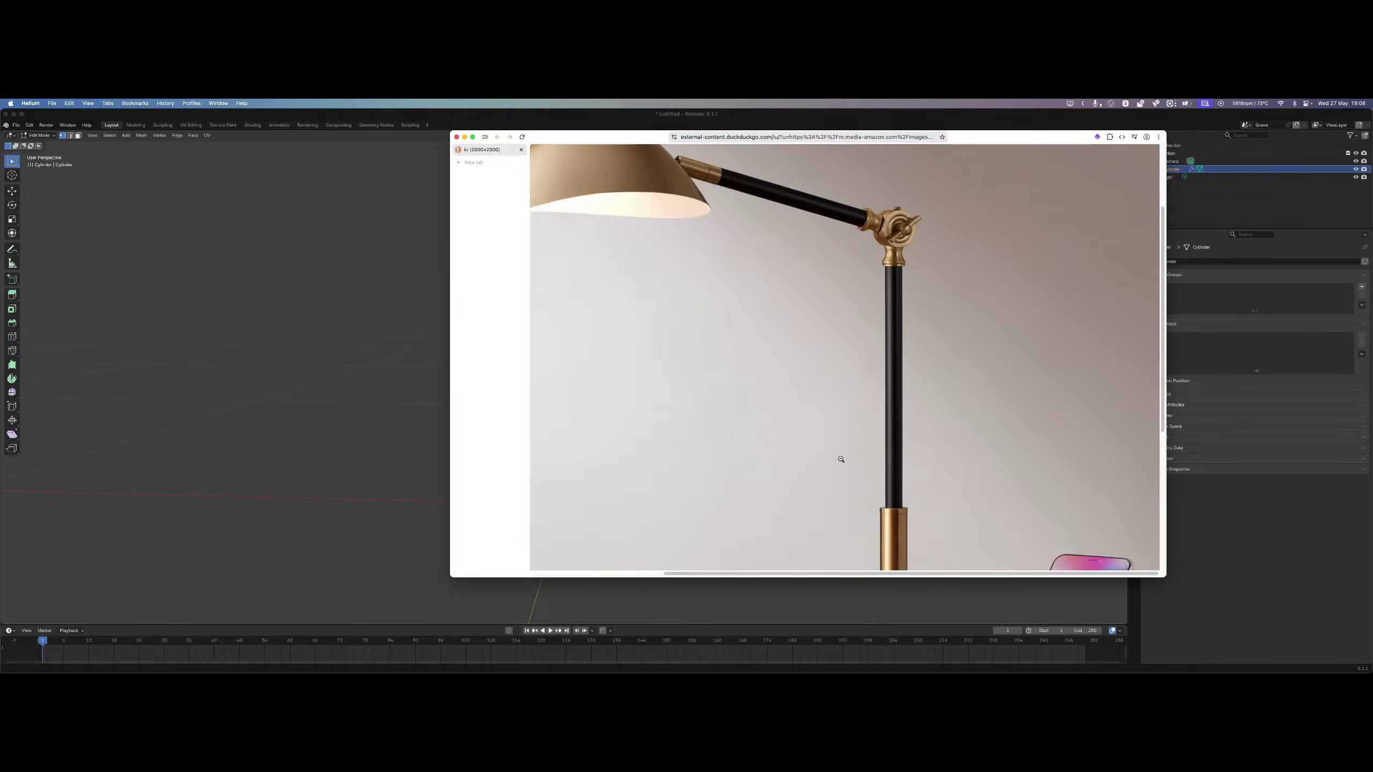
left_click(834, 291)
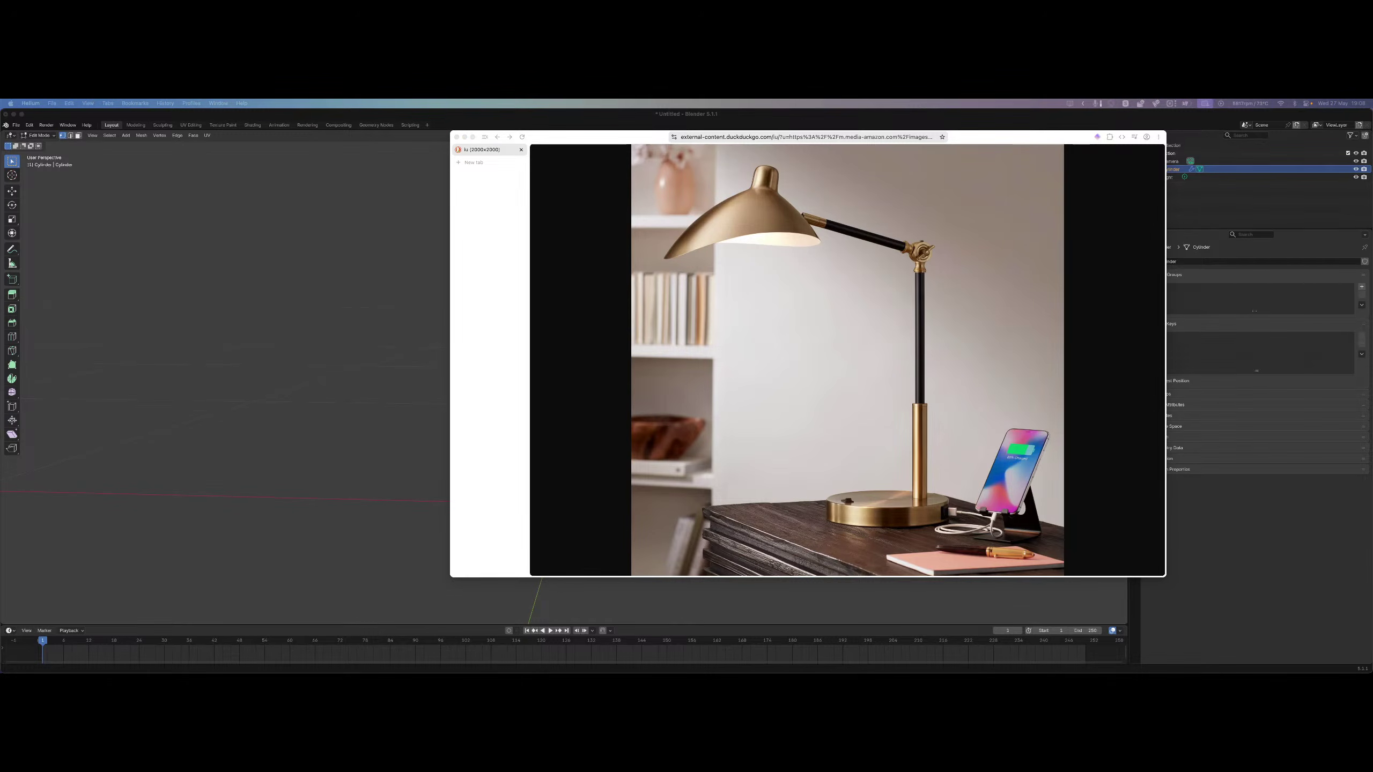
left_click_drag(697, 411, 283, 405)
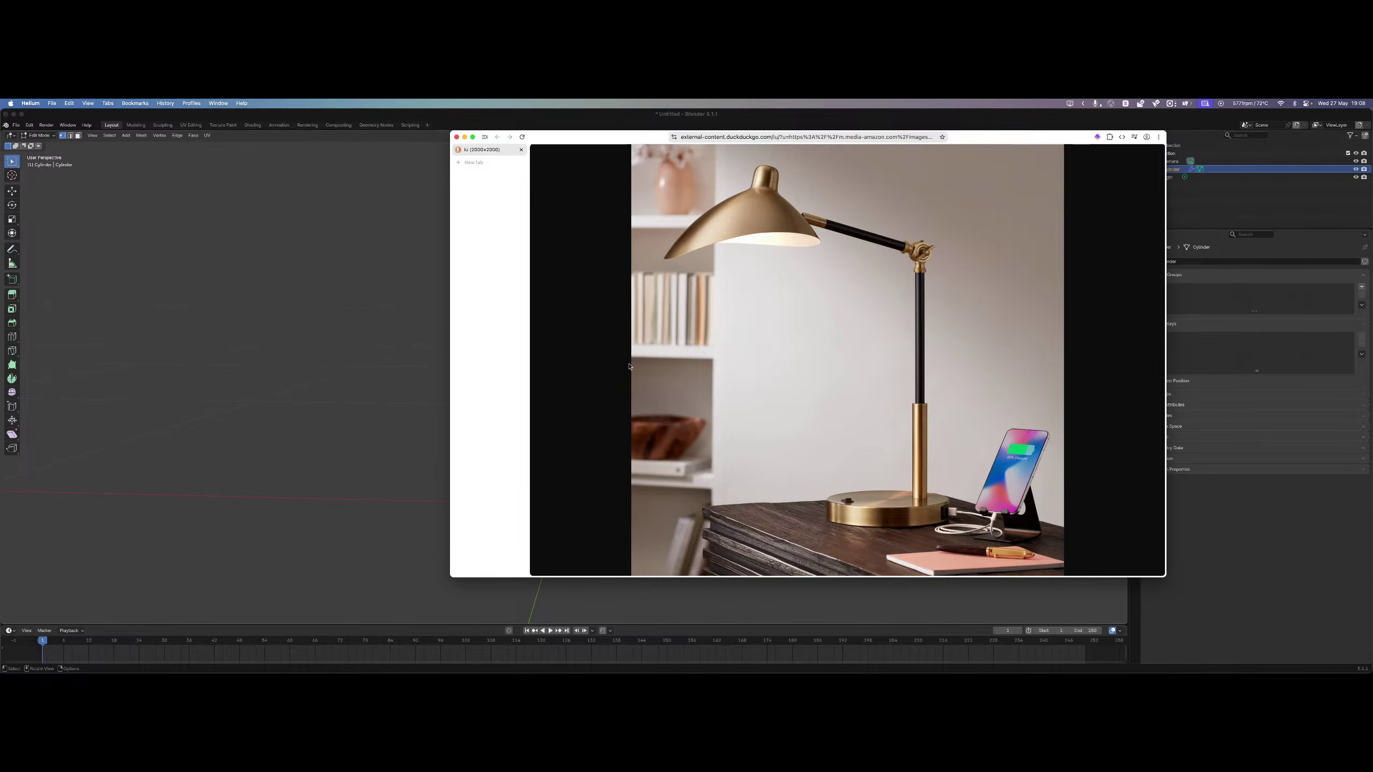
right_click(748, 421)
left_click(773, 435)
key("Return")
Switch back to Blender, leave Edit Mode and add the downloaded desk lamp photo to the scene as a reference image.
left_click(769, 595)
left_click(883, 655)
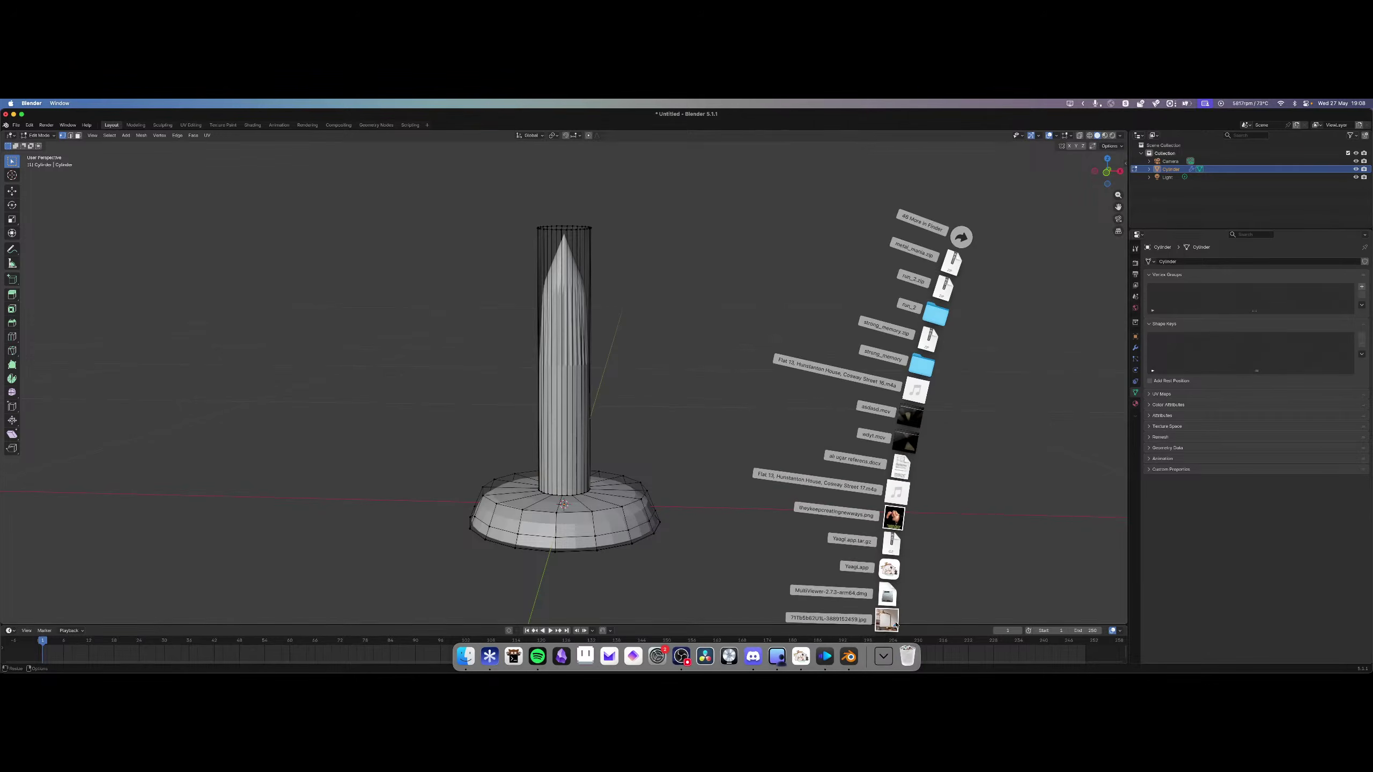
left_click_drag(884, 610, 719, 403)
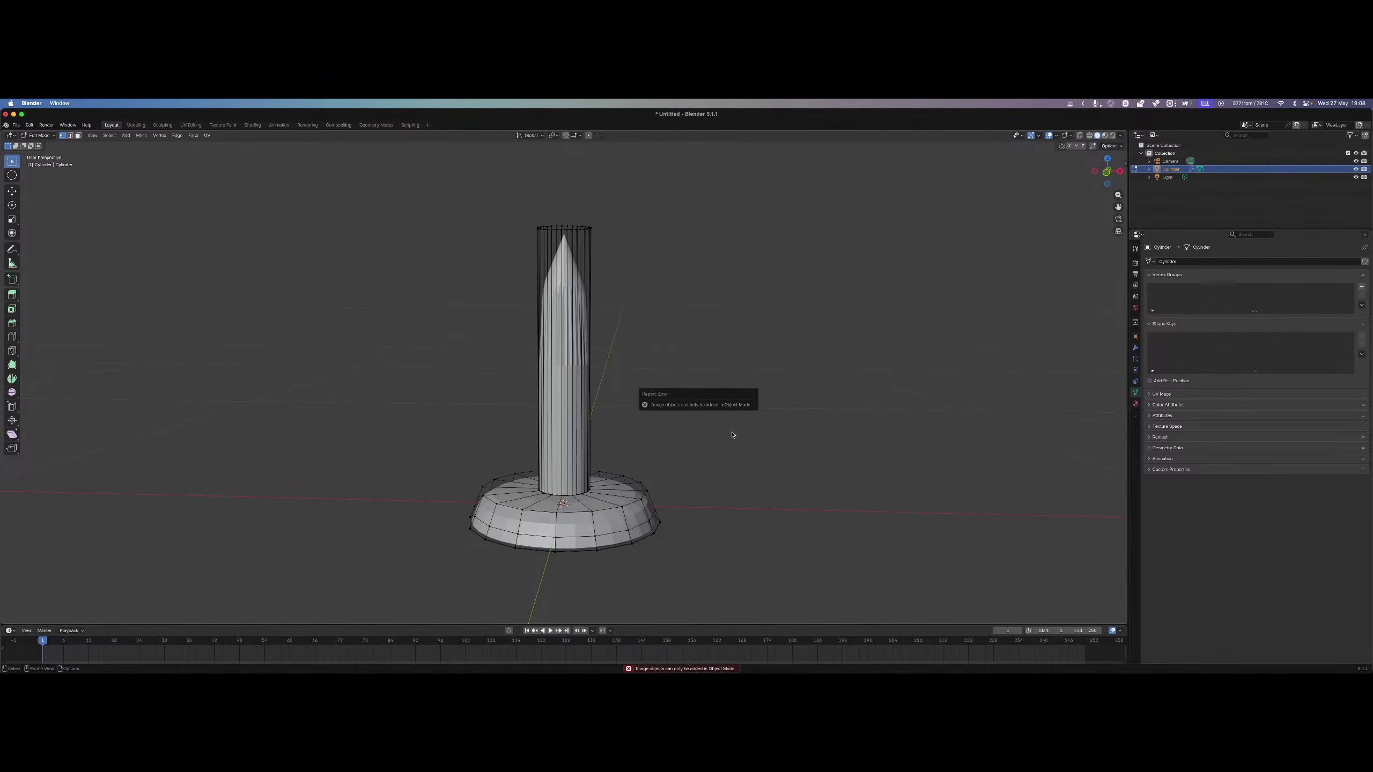
key("Tab")
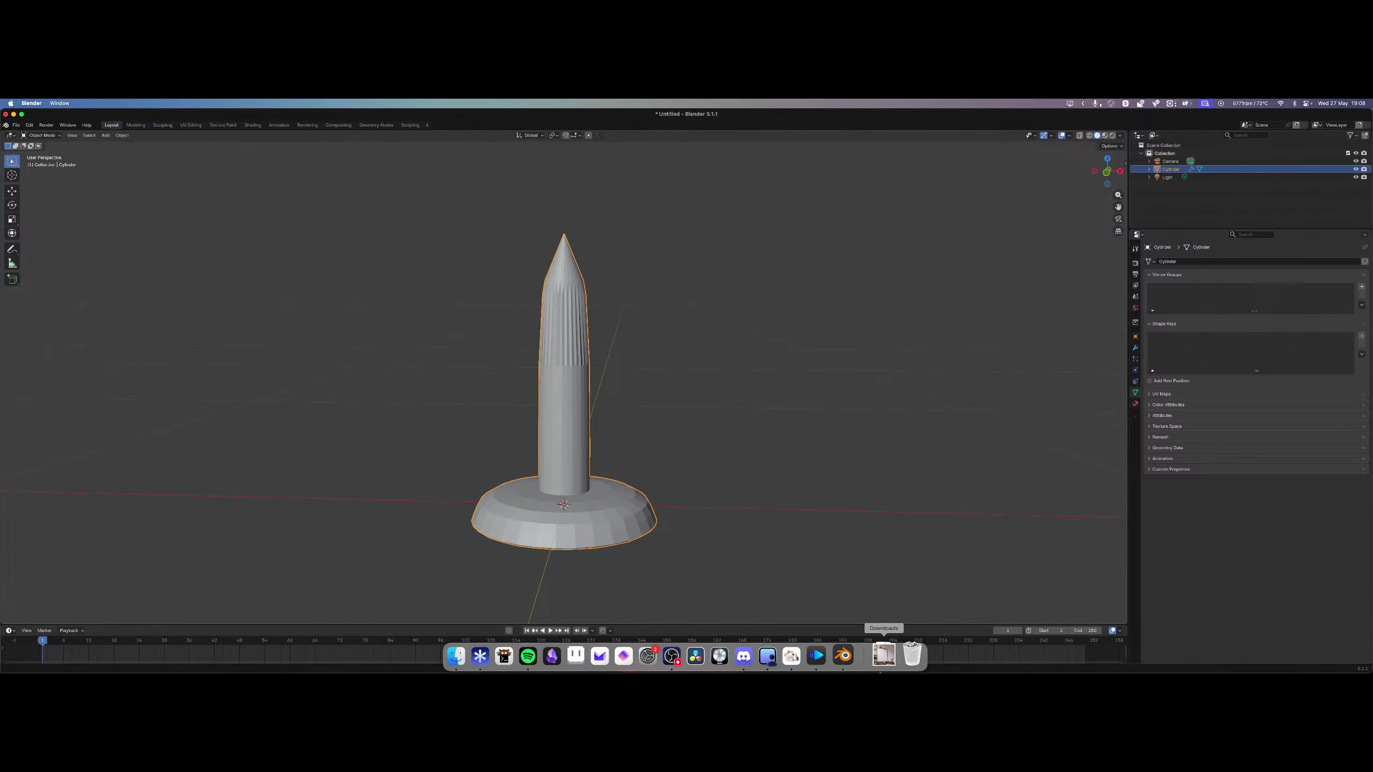
left_click(883, 655)
left_click_drag(885, 610, 732, 474)
scroll(794, 538, "down", 10)
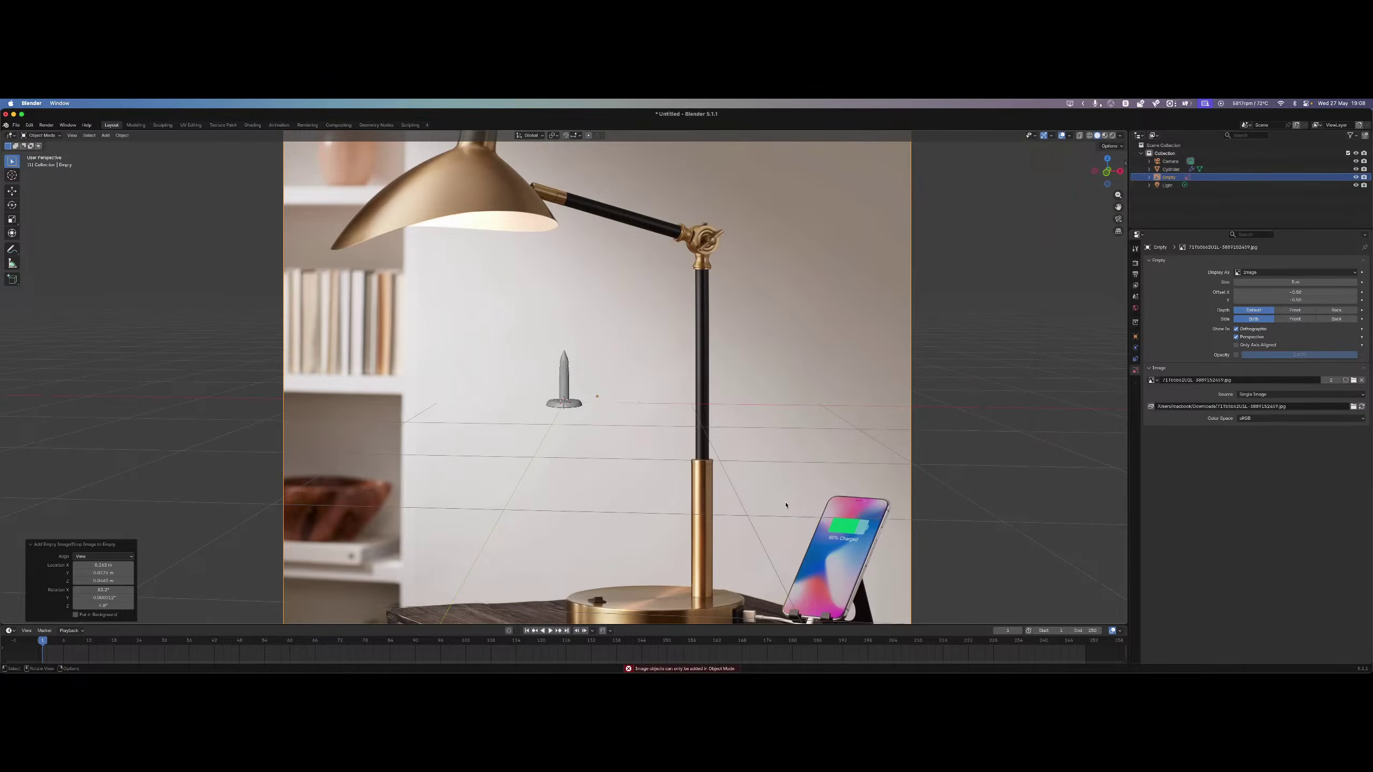
Reset the reference image's rotation and set its X rotation to 90° so the photo stands upright.
scroll(831, 410, "up", 1)
middle_click_drag(830, 411, 844, 402)
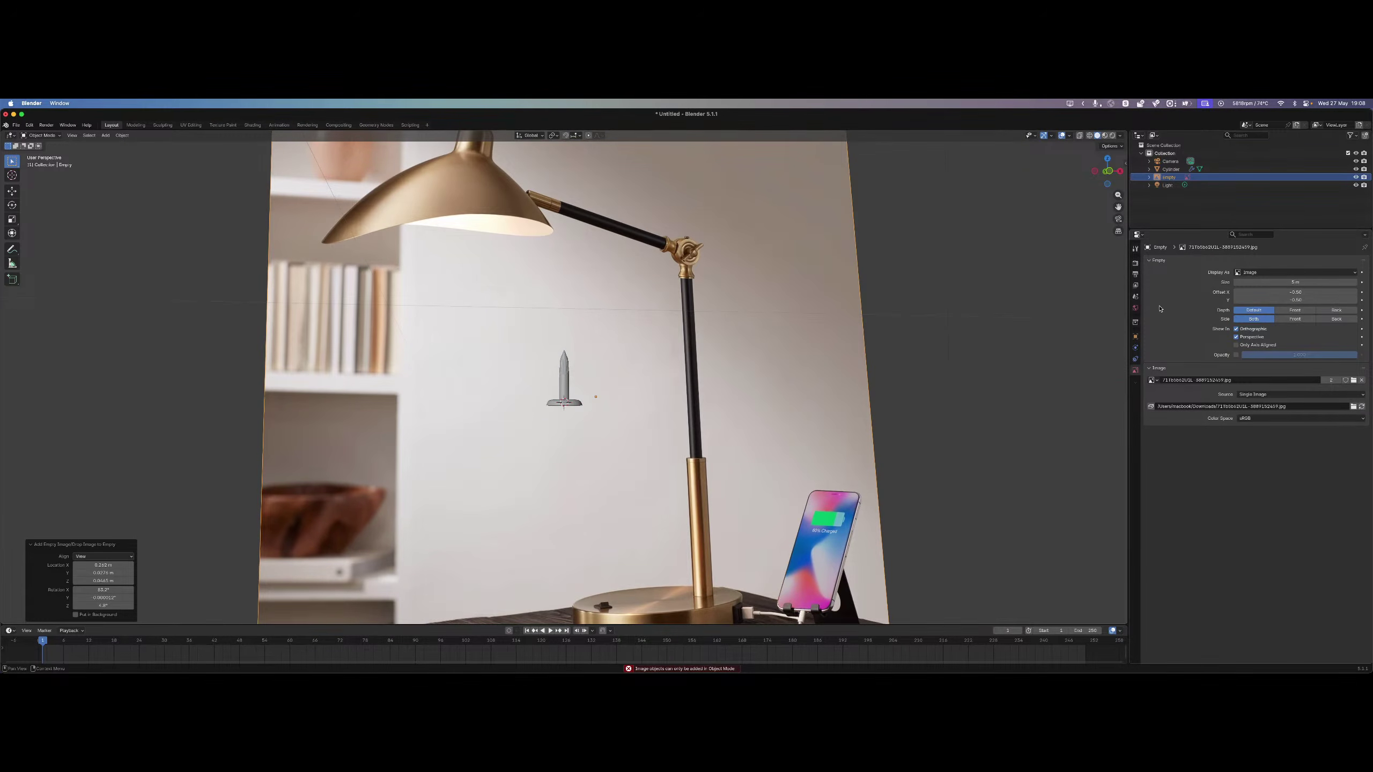
left_click(1136, 337)
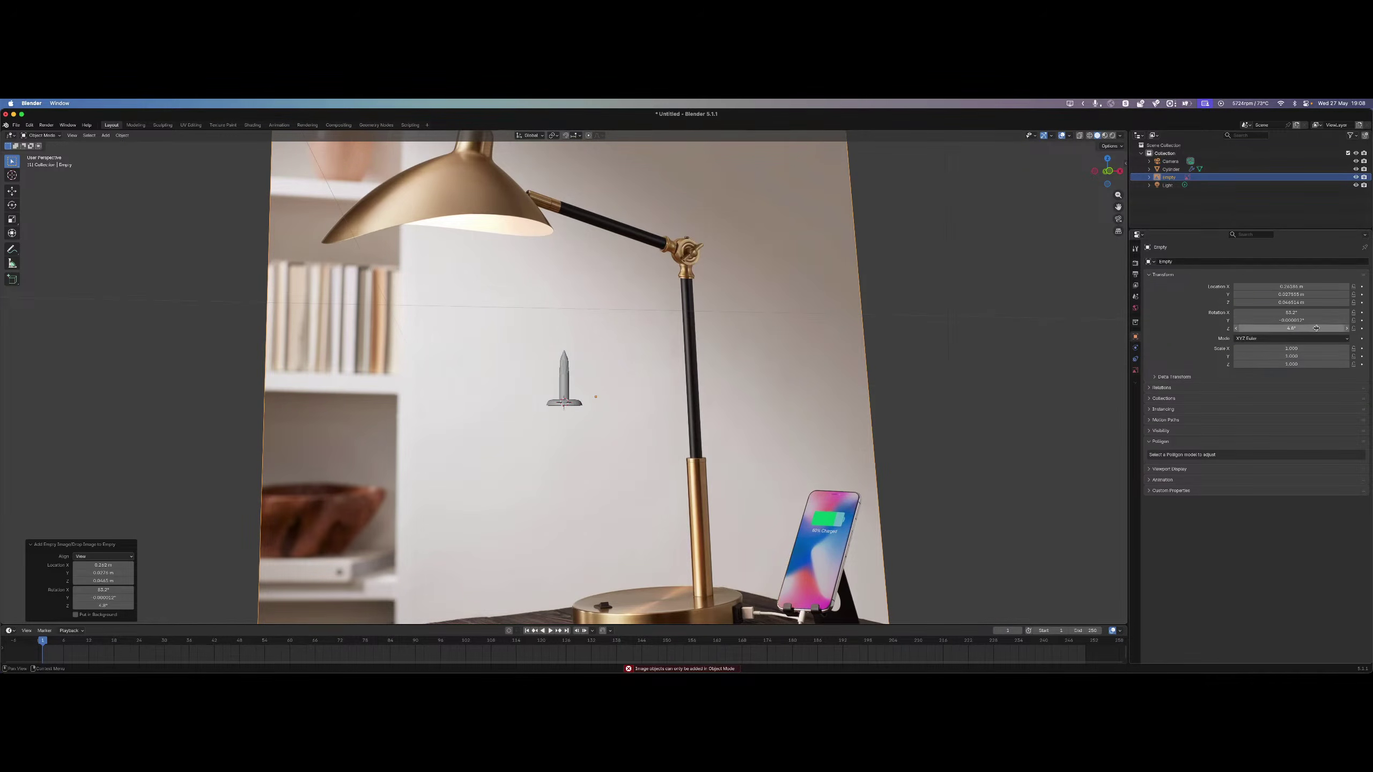
key("BackSpace")
double_click(1303, 313)
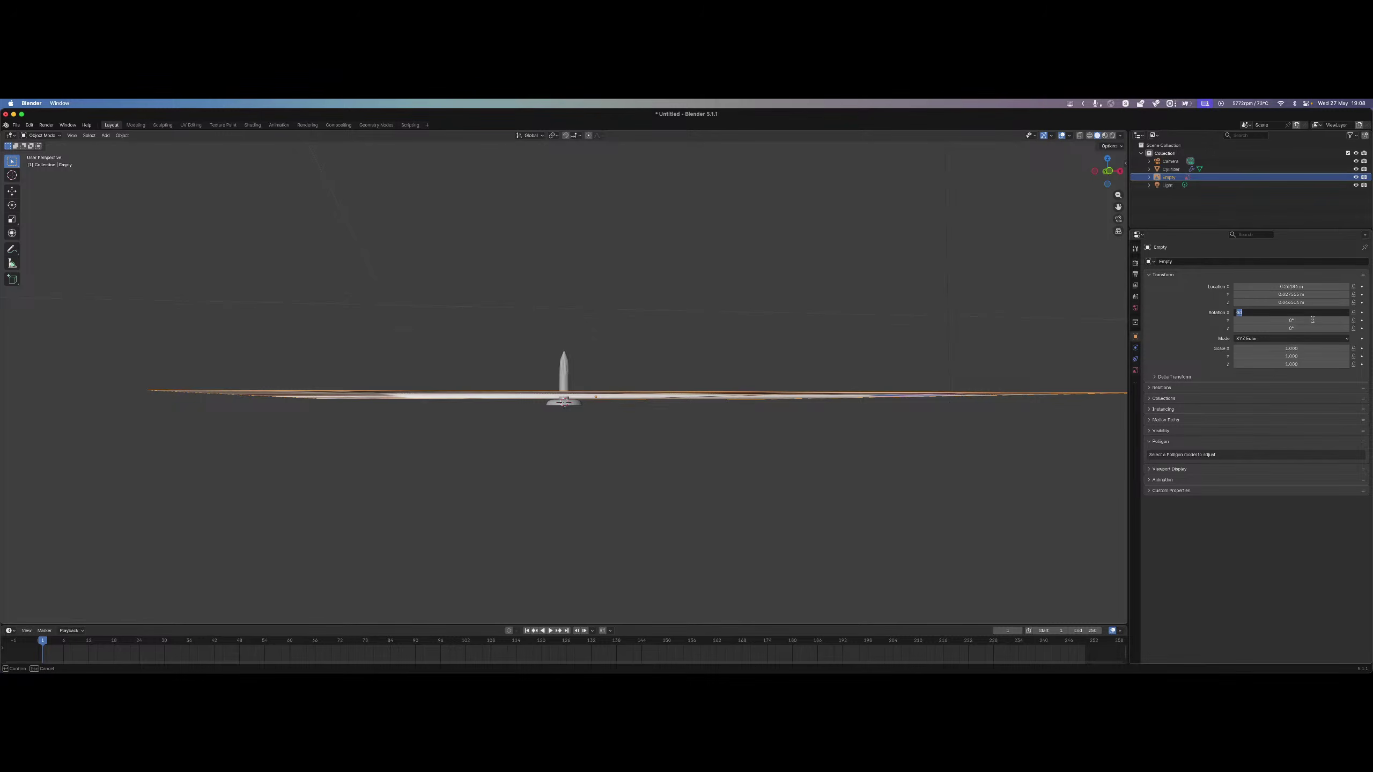
type("90")
key("Return")
Scale the reference image down to about a tenth of its original size so it suits the lamp model.
scroll(760, 398, "up", 3)
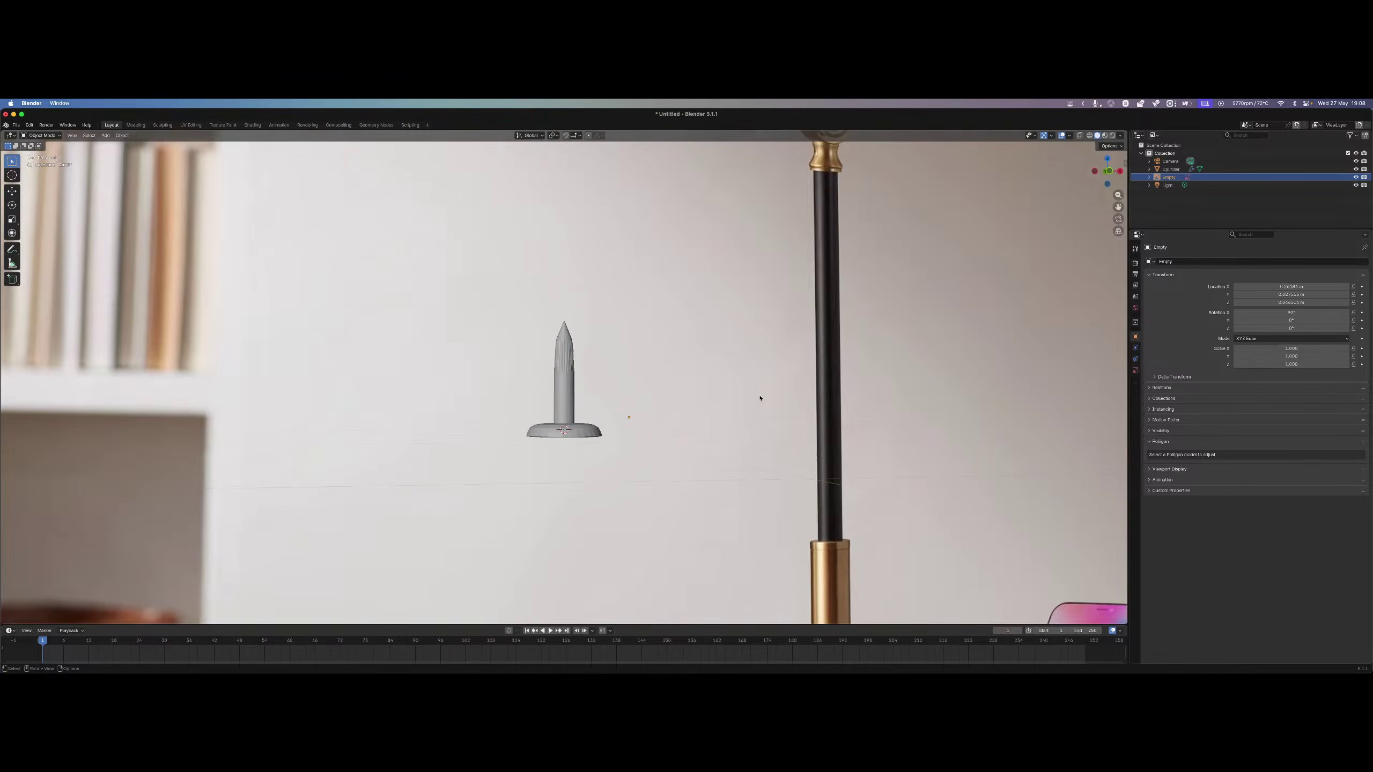
scroll(766, 392, "down", 6)
key("s")
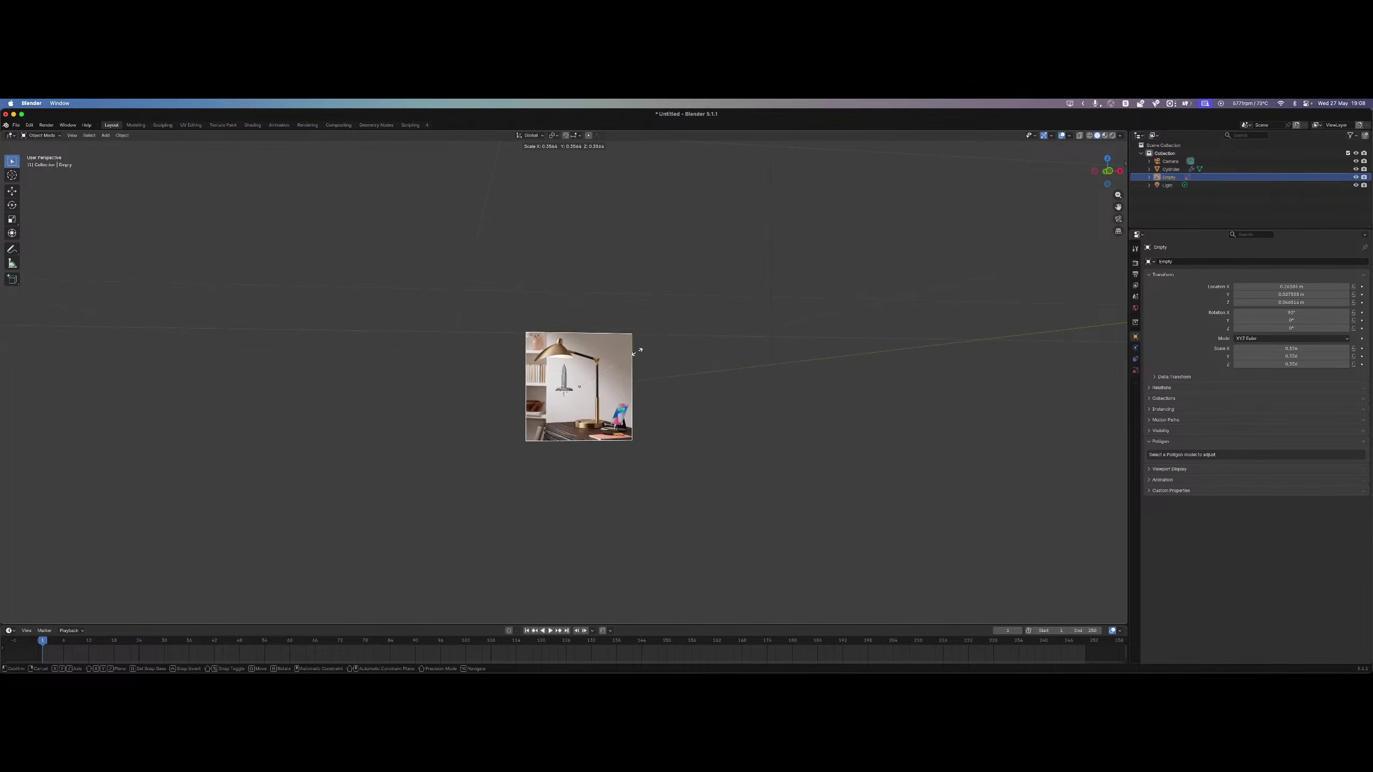
left_click(602, 379)
scroll(601, 379, "up", 6)
scroll(611, 373, "down", 3)
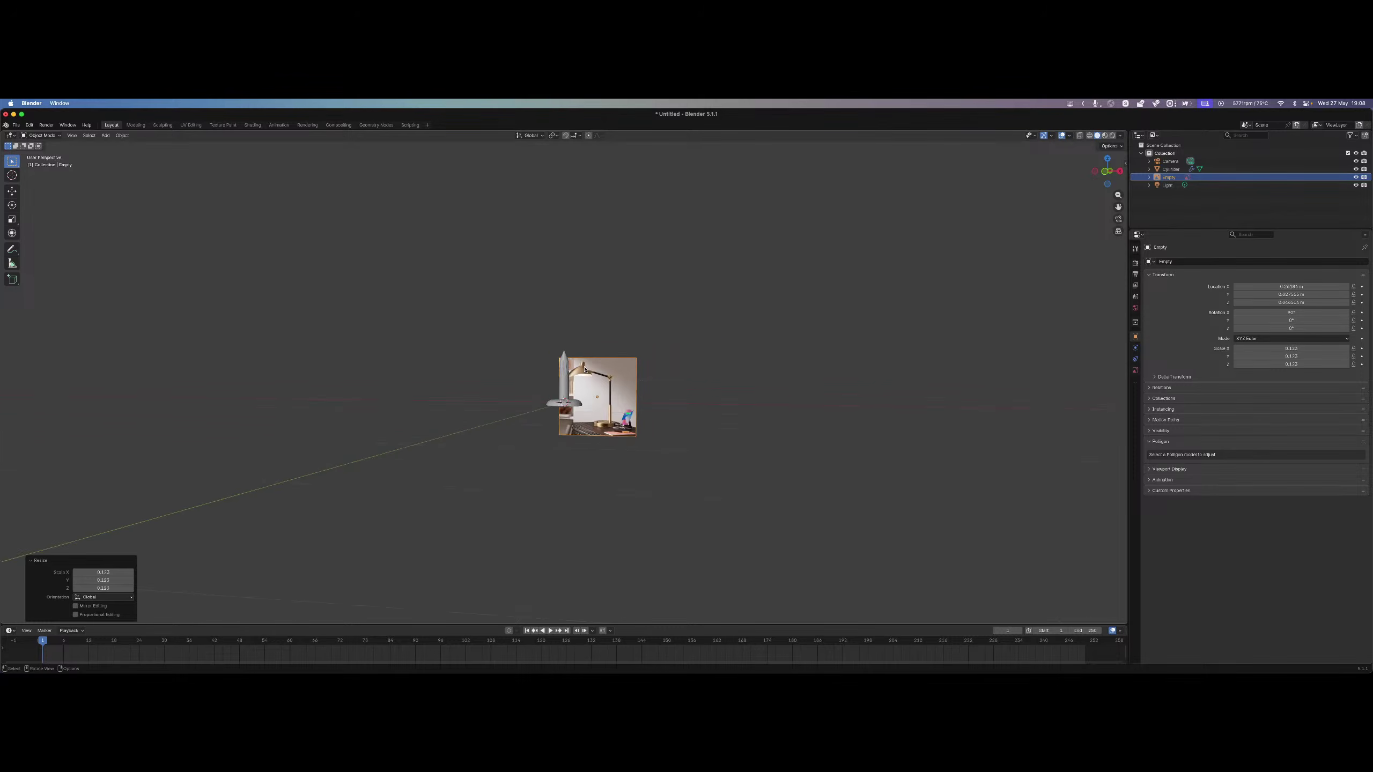
scroll(621, 365, "up", 4)
key("s")
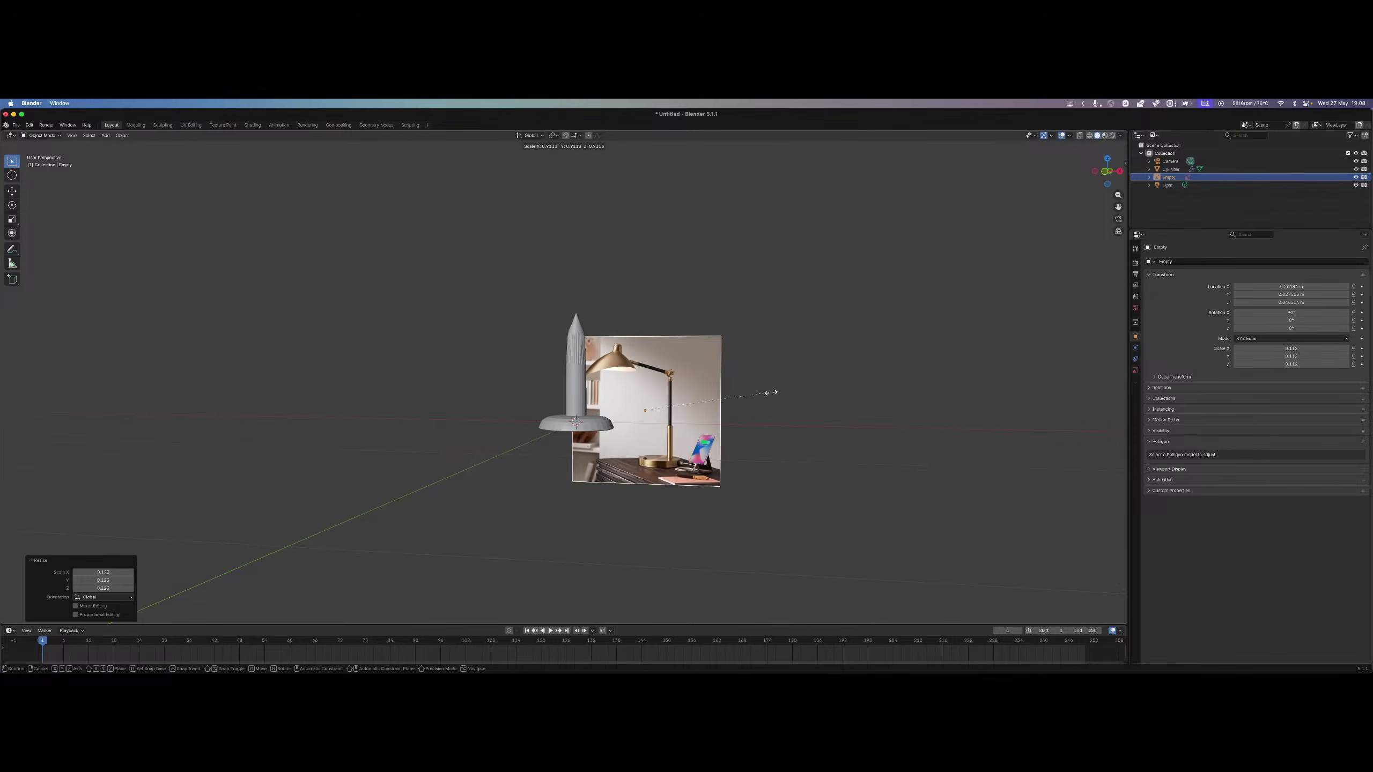
left_click(765, 396)
Move the reference image in the XZ plane so it stands beside the lamp model, with its lower edge near the base.
key("g")
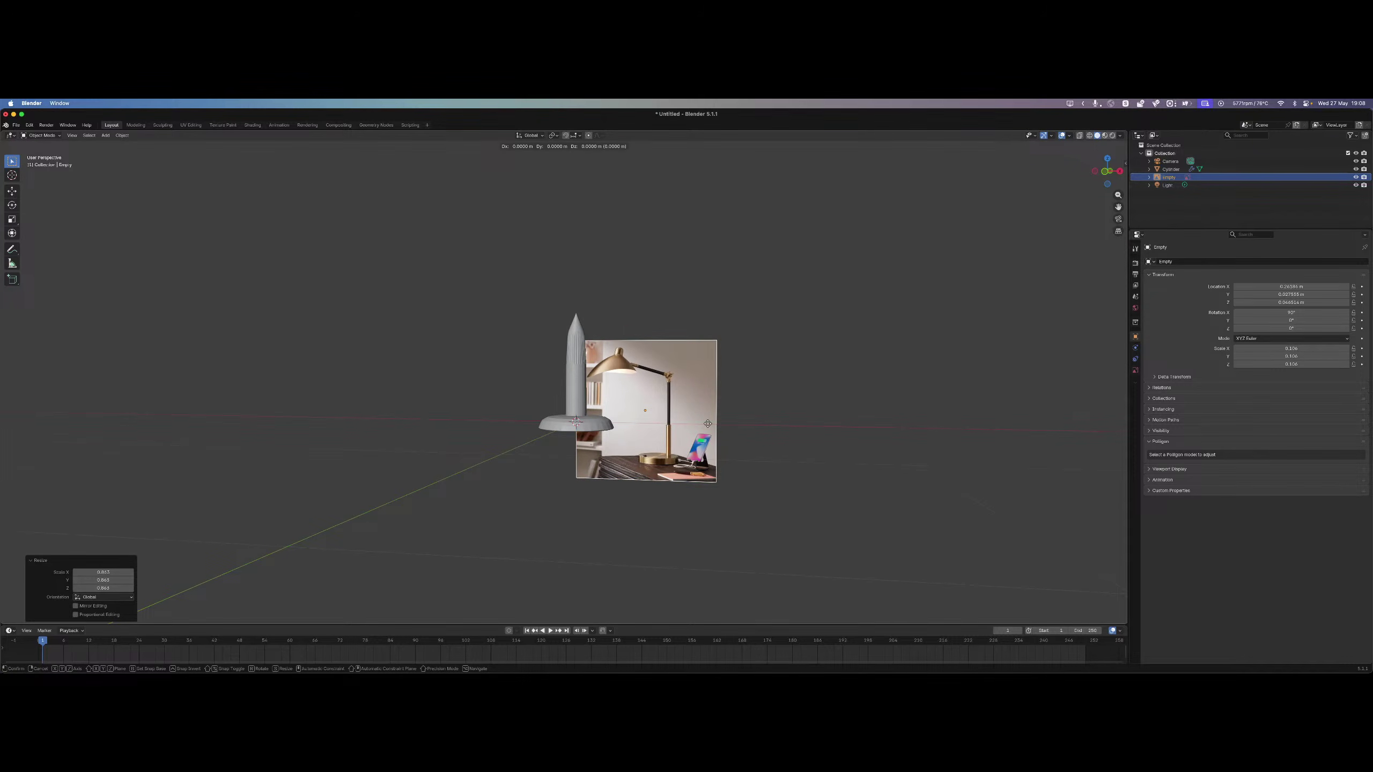
key("shift")
key("shift+y")
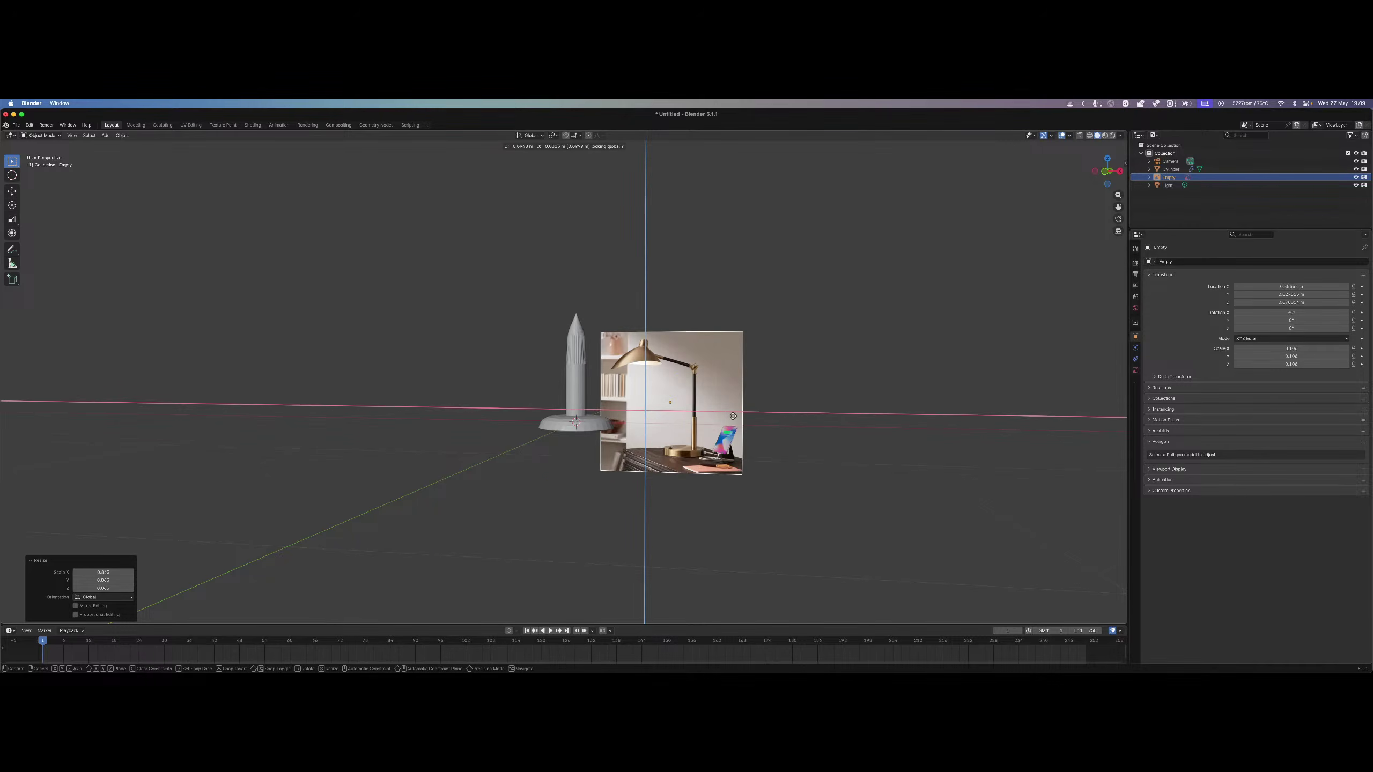
left_click(737, 378)
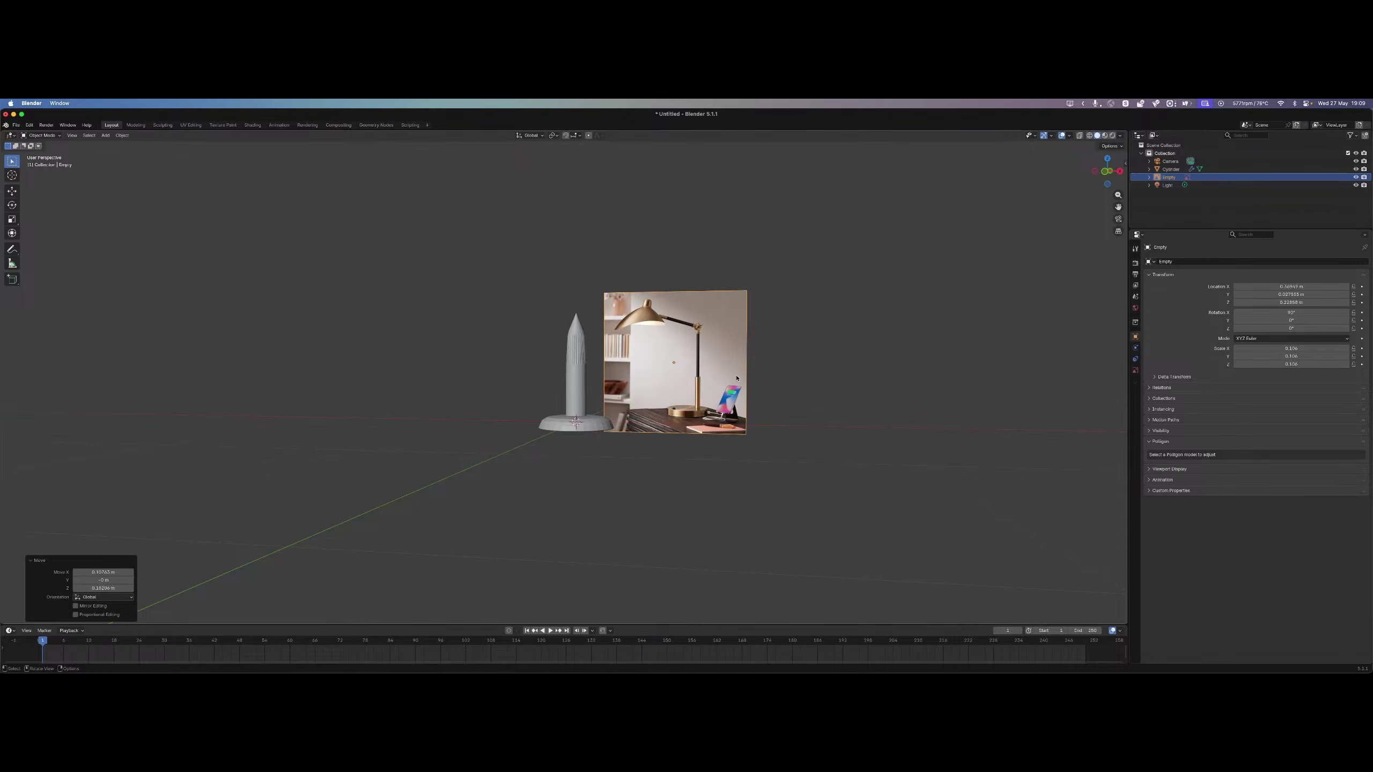
Select the lamp mesh and enter Edit Mode with the base and reference photo in view.
scroll(737, 378, "up", 5)
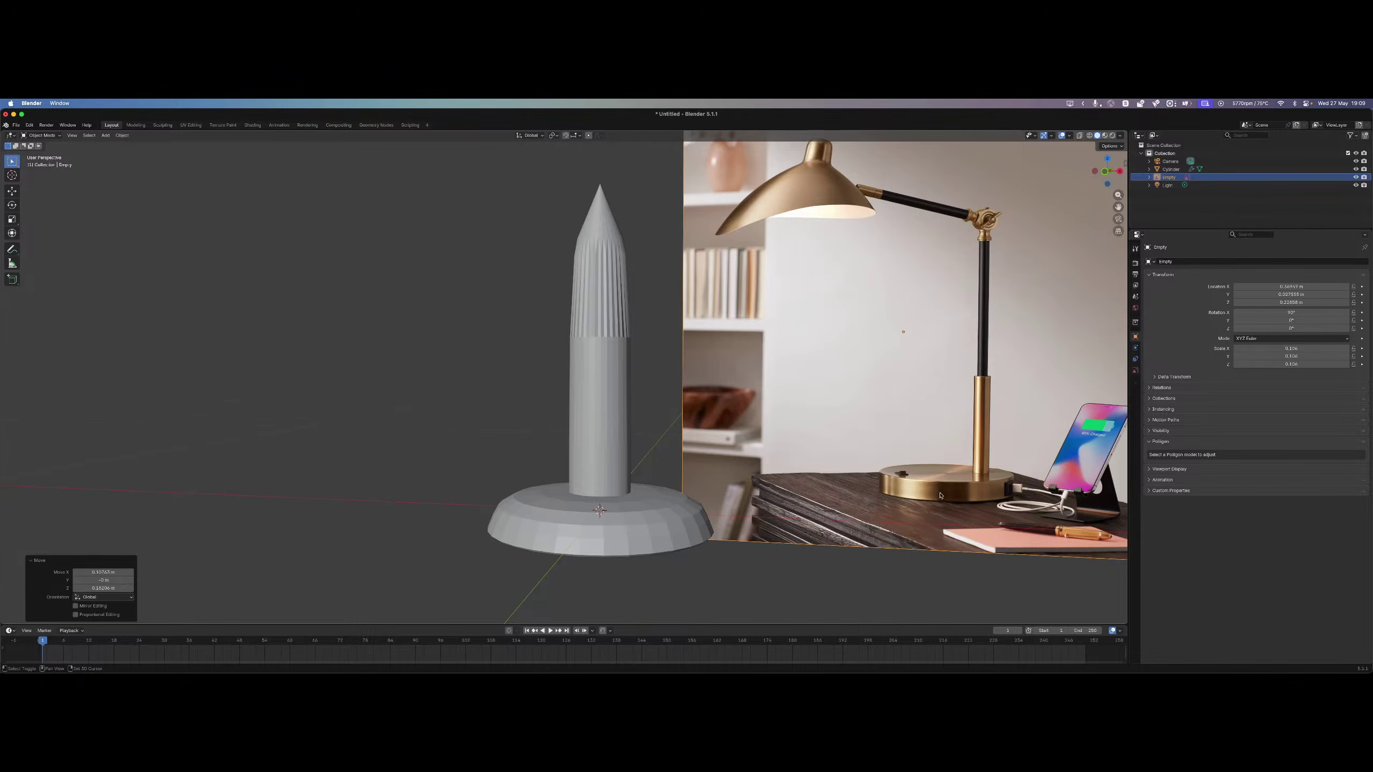
middle_click_drag(888, 508, 836, 492, "shift")
left_click(584, 531)
scroll(582, 530, "down", 5)
key("Tab")
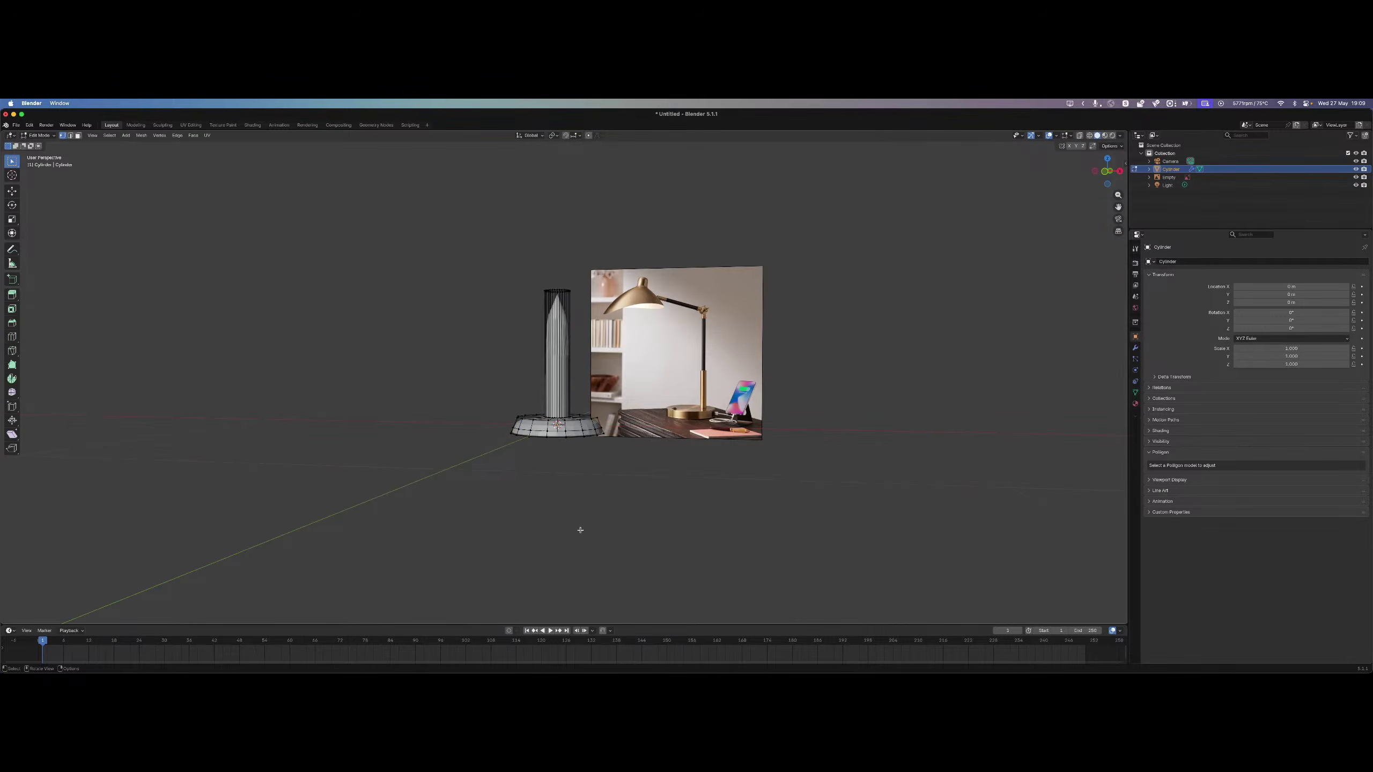
scroll(580, 530, "up", 5)
middle_click_drag(580, 531, 536, 495)
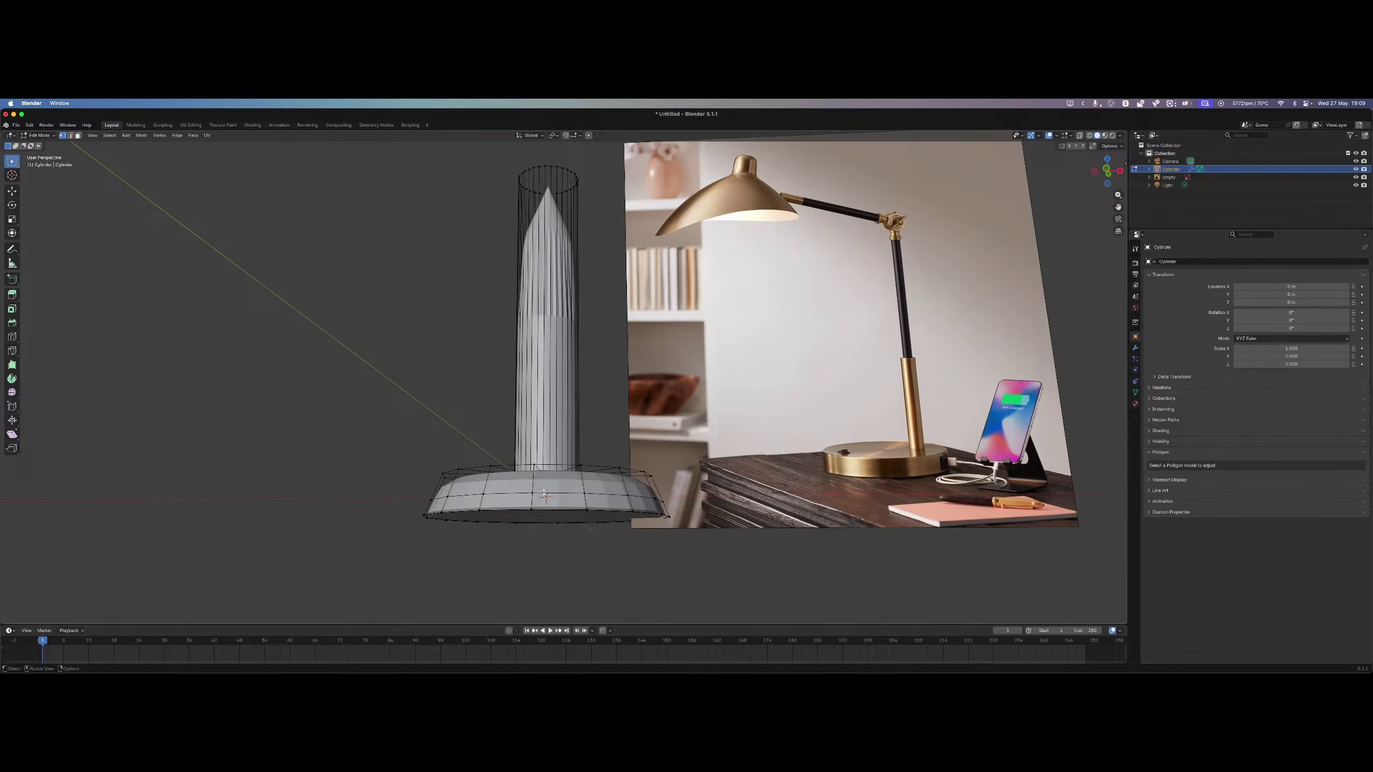
Select the edge loop around the middle of the base's side and raise it along Z towards the upper rim.
left_click(551, 494, "alt")
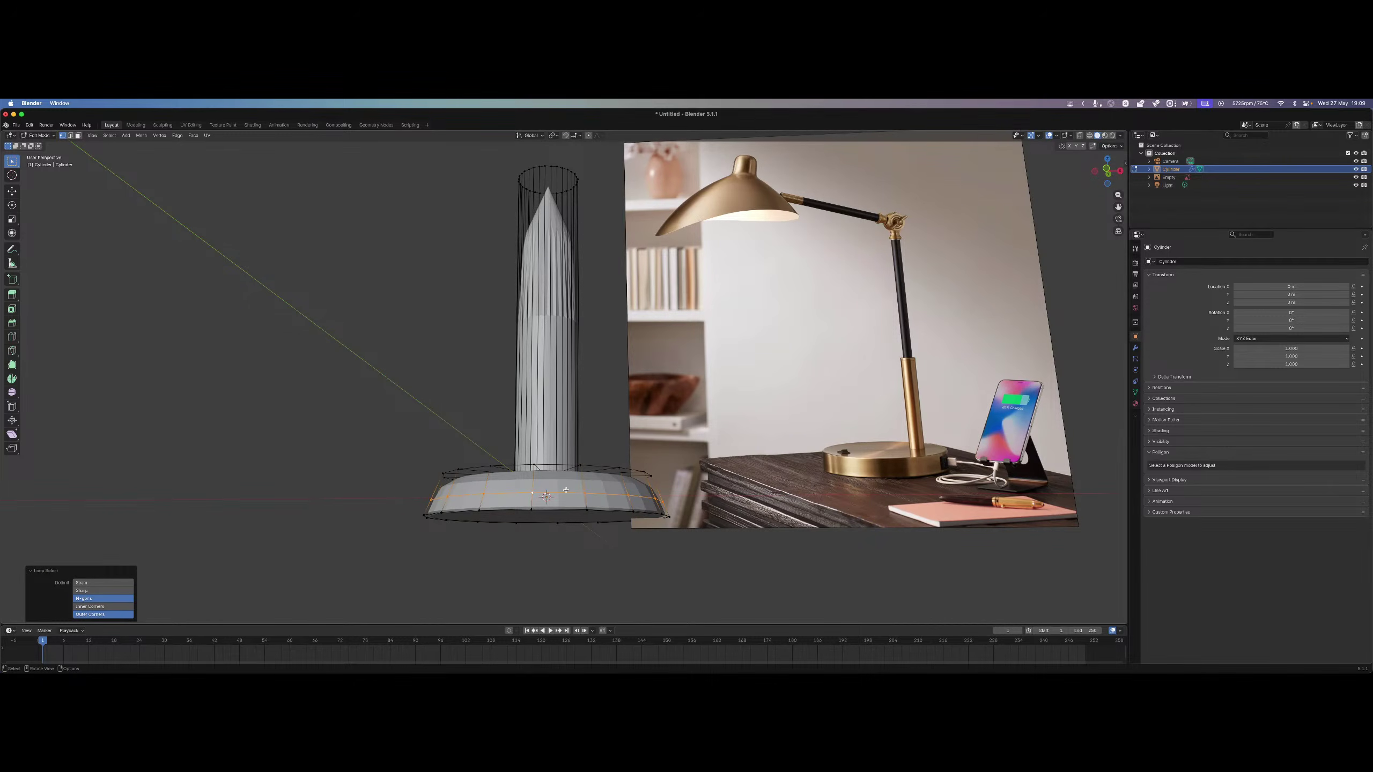
key("g")
key("z")
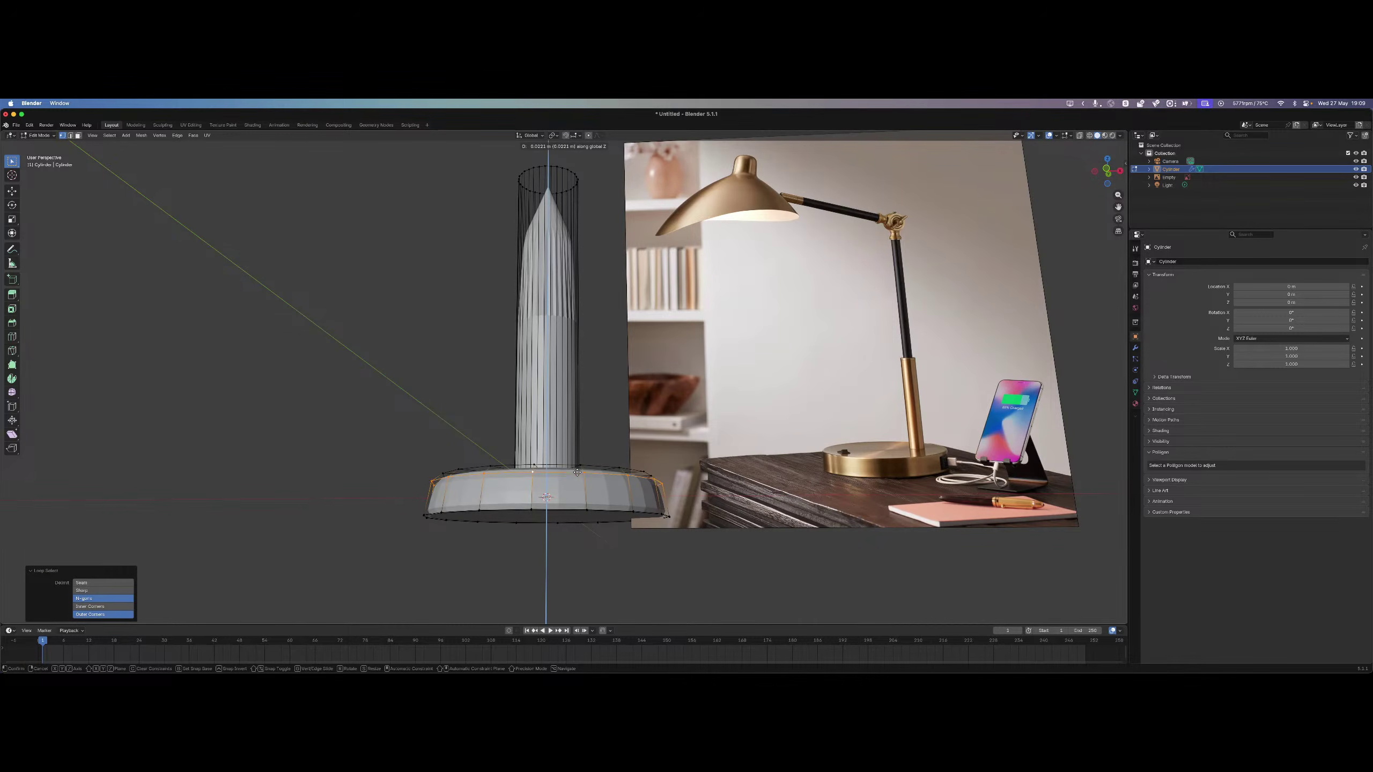
left_click(566, 474)
middle_click_drag(566, 474, 351, 348)
Fine-tune the height of the base's side edge loop along Z to refine the rounded upper rim.
scroll(582, 494, "up", 4)
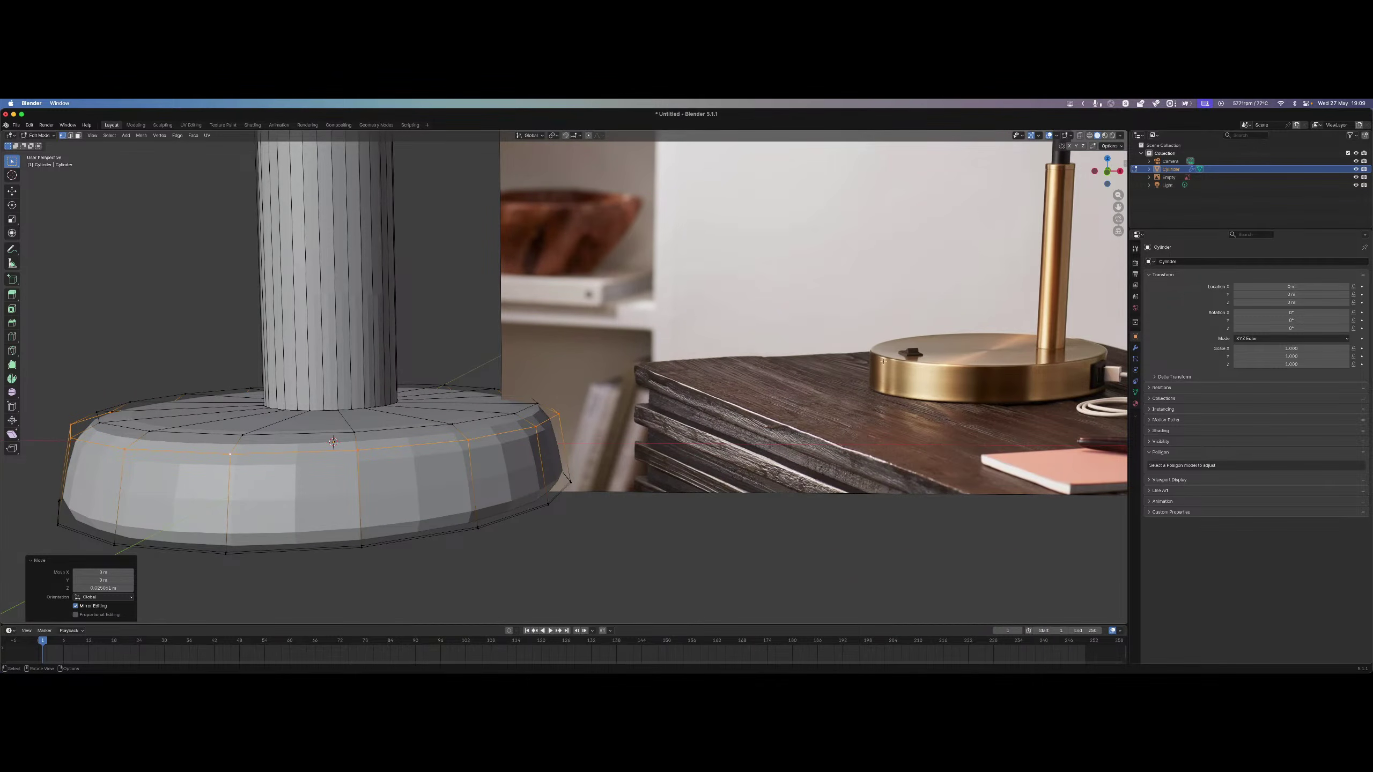
key("g")
key("z")
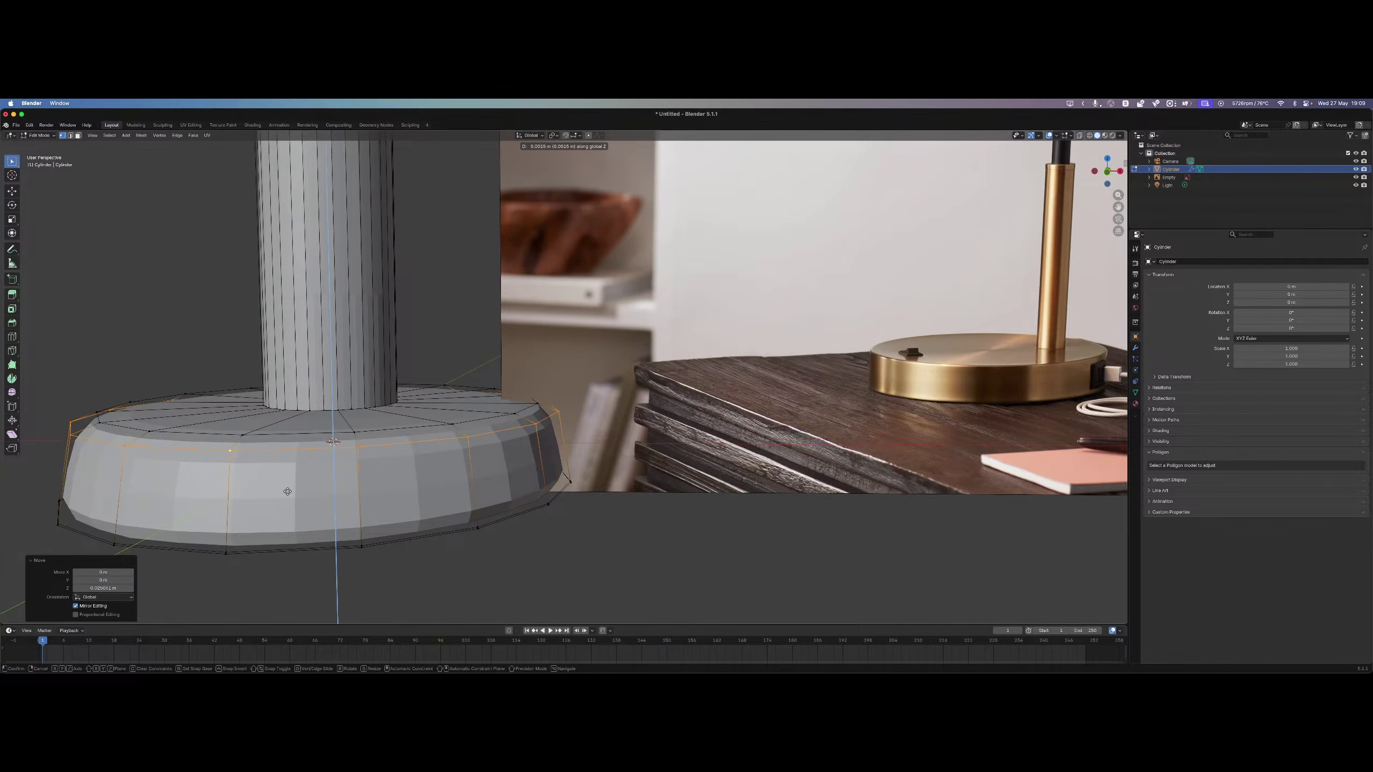
key("shift+z")
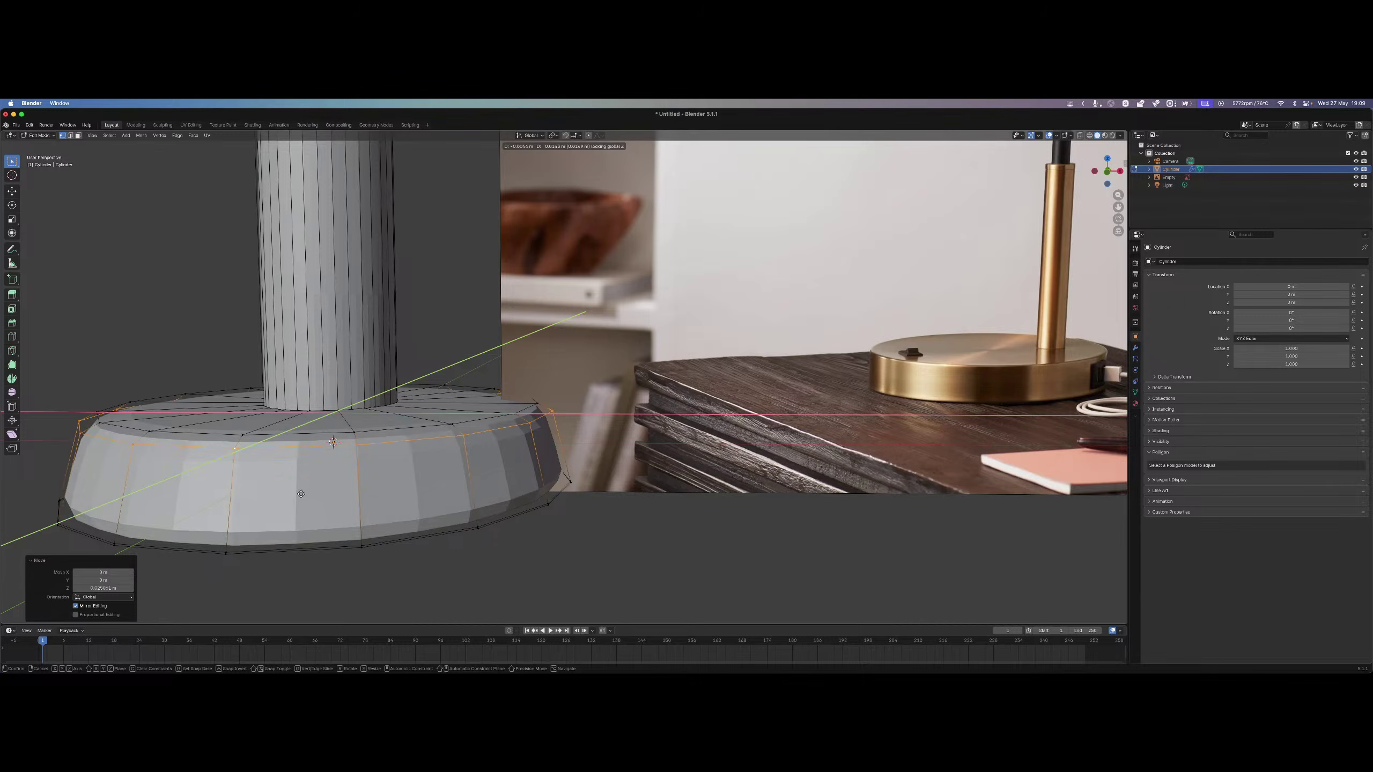
right_click(301, 494)
key("g")
key("z")
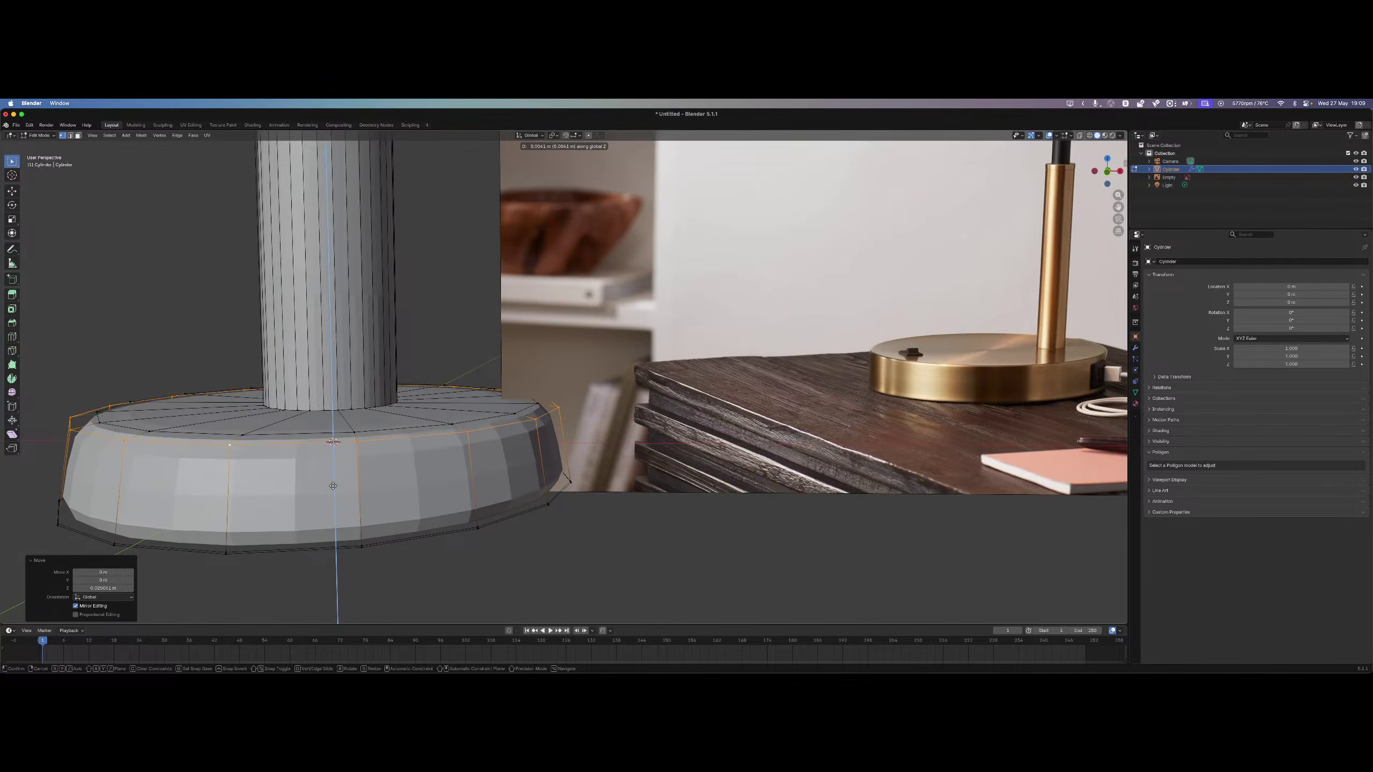
left_click(338, 497)
mouse_move(483, 490)
middle_mouse_down()
mouse_move(520, 512)
mouse_move(497, 471)
mouse_move(452, 497)
mouse_move(481, 509)
middle_mouse_up()
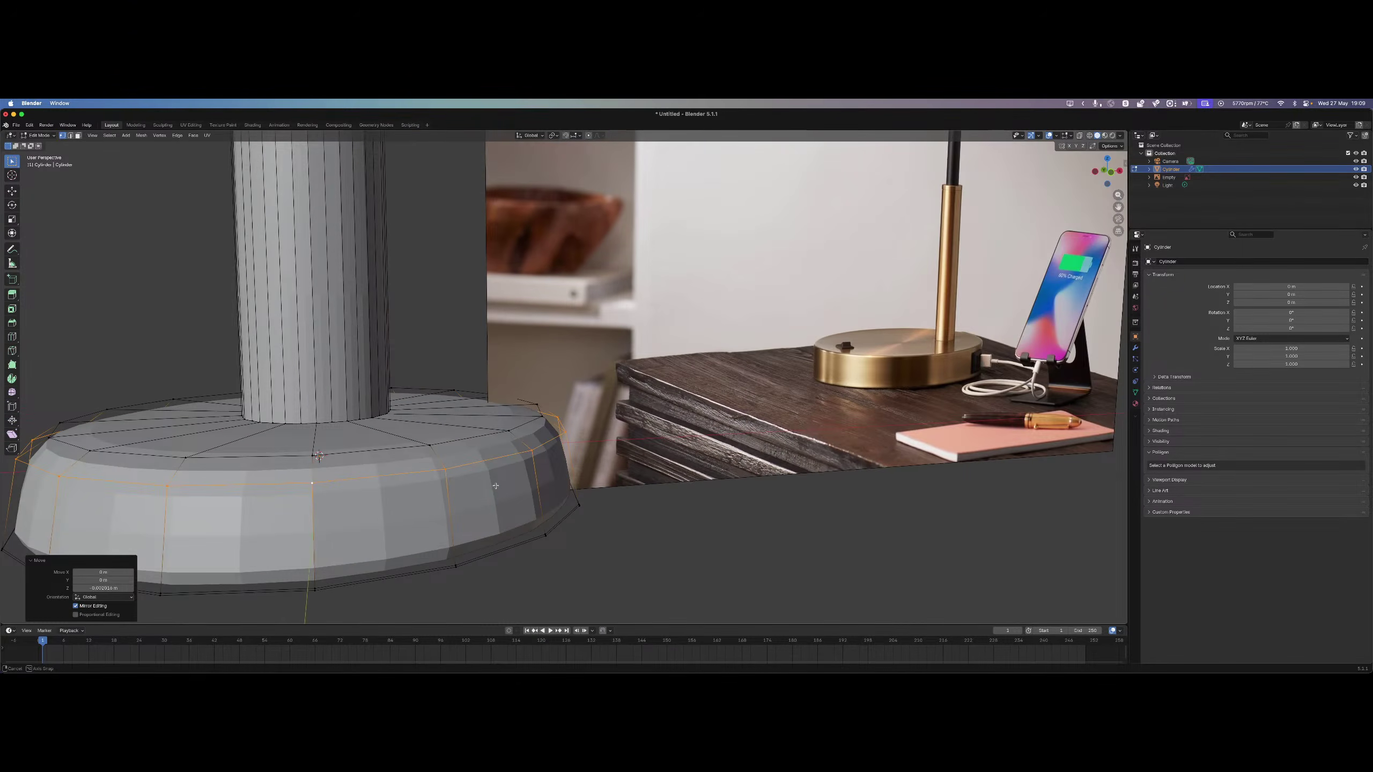
middle_click_drag(372, 407, 379, 364)
scroll(379, 364, "down", 8)
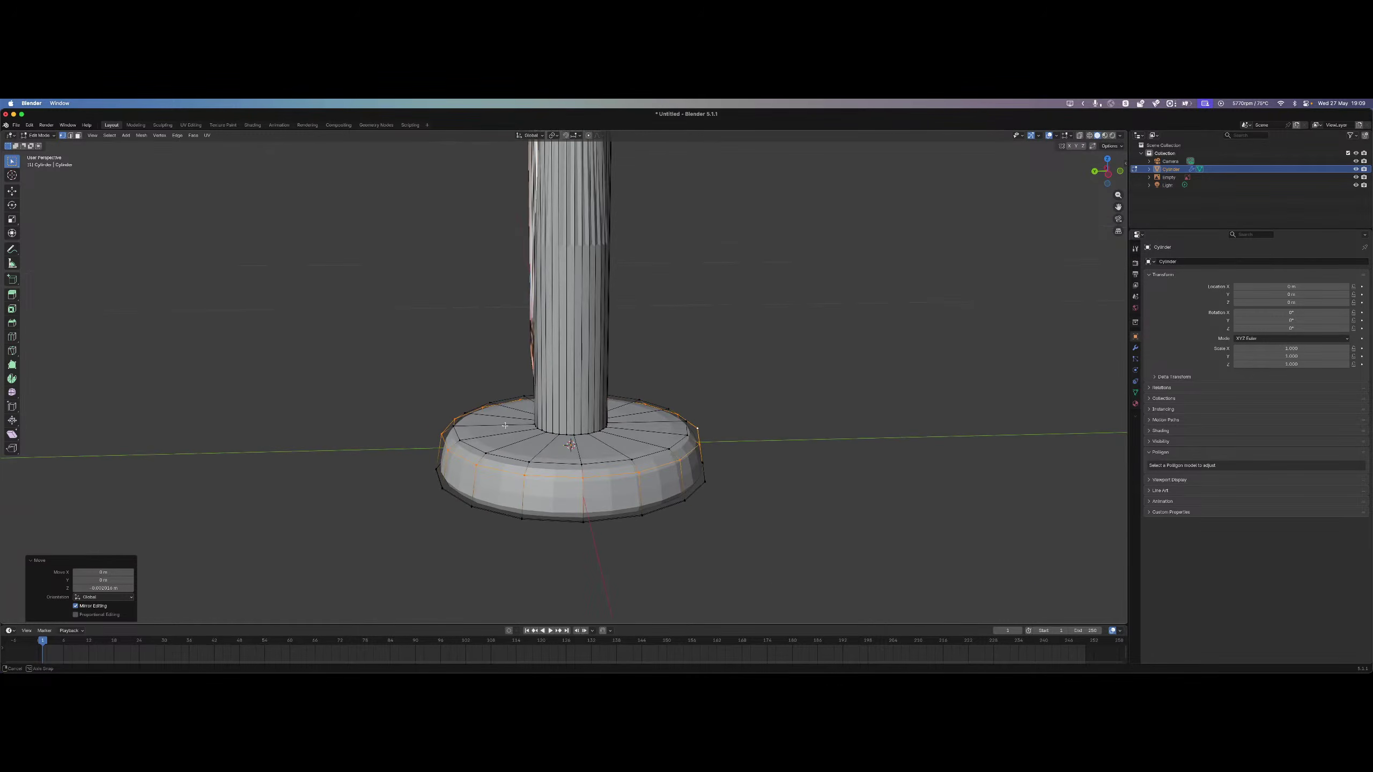
middle_click_drag(601, 447, 512, 489)
scroll(467, 426, "up", 6)
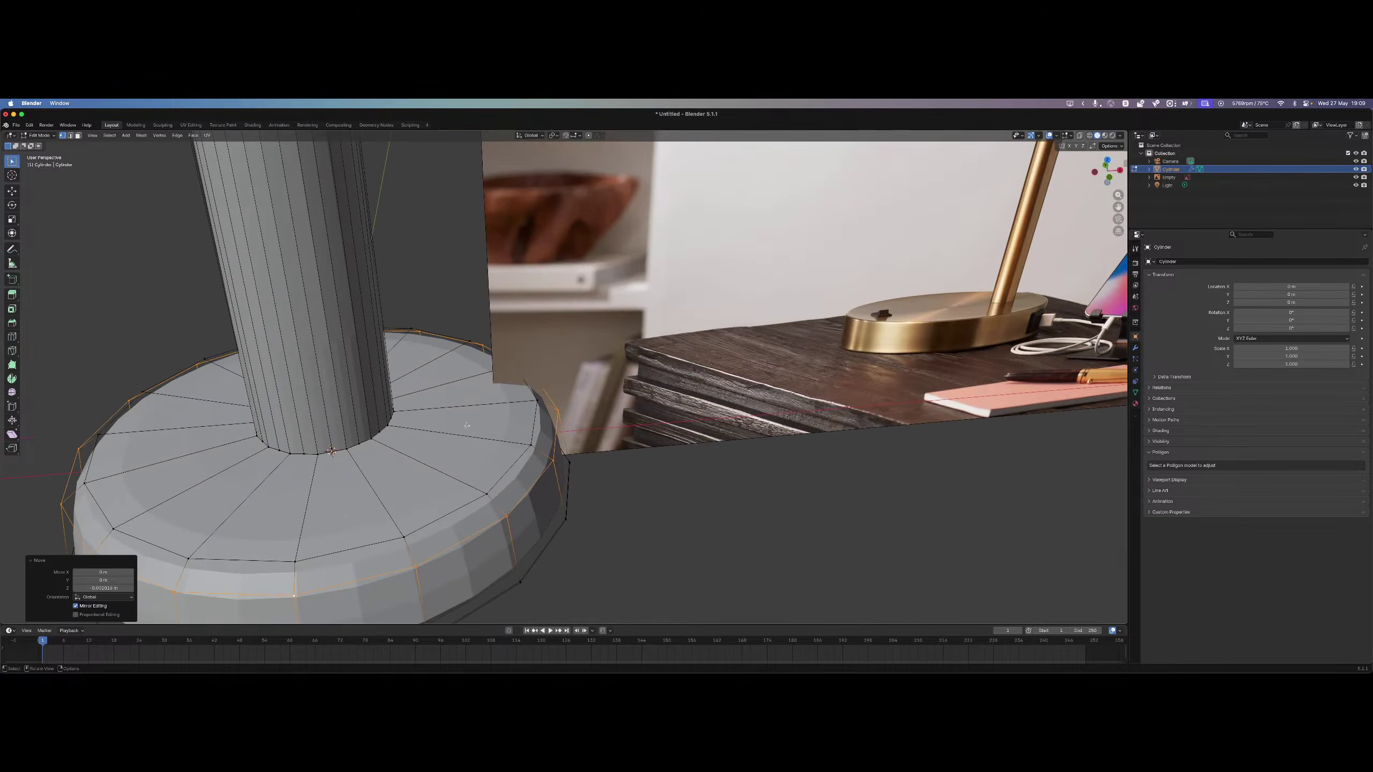
left_click(333, 450, "alt")
scroll(392, 429, "down", 6)
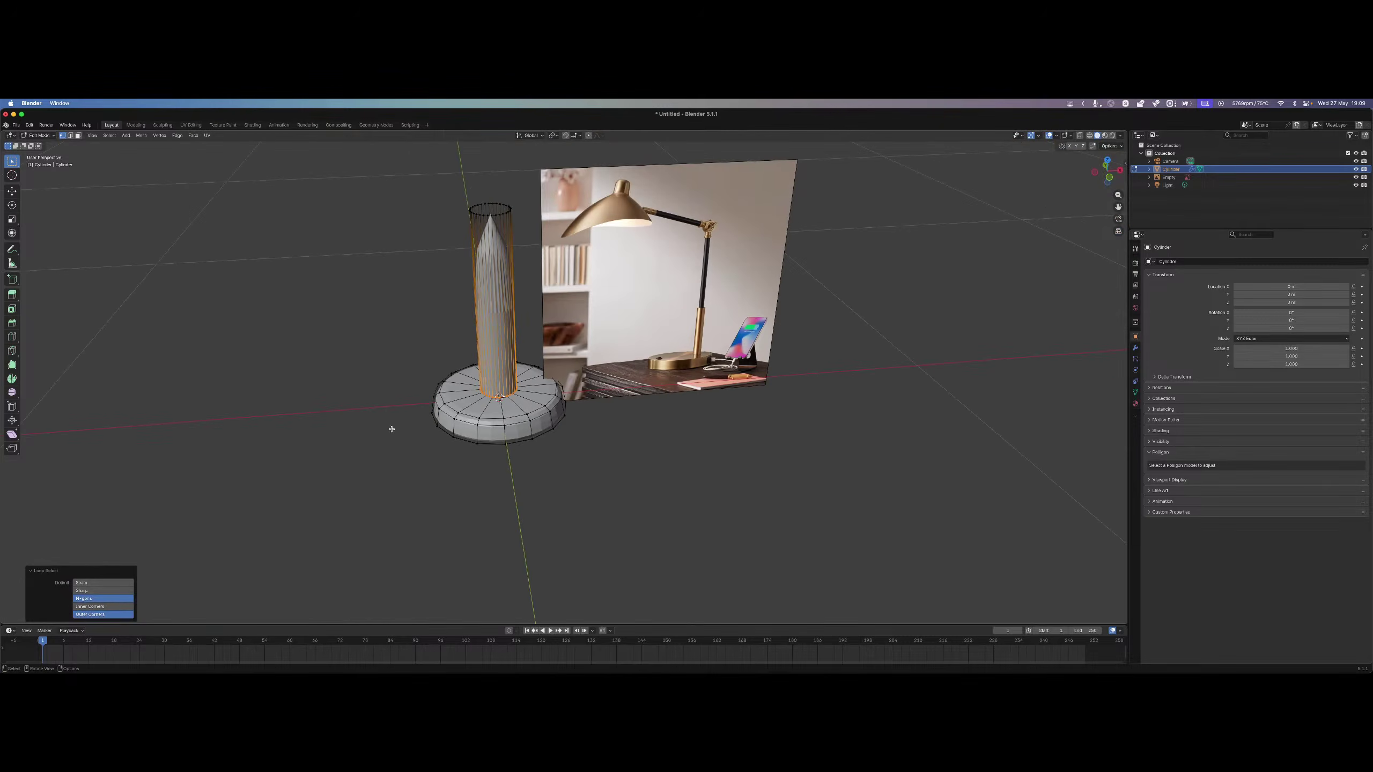
left_click(496, 216, "alt+shift")
key("s")
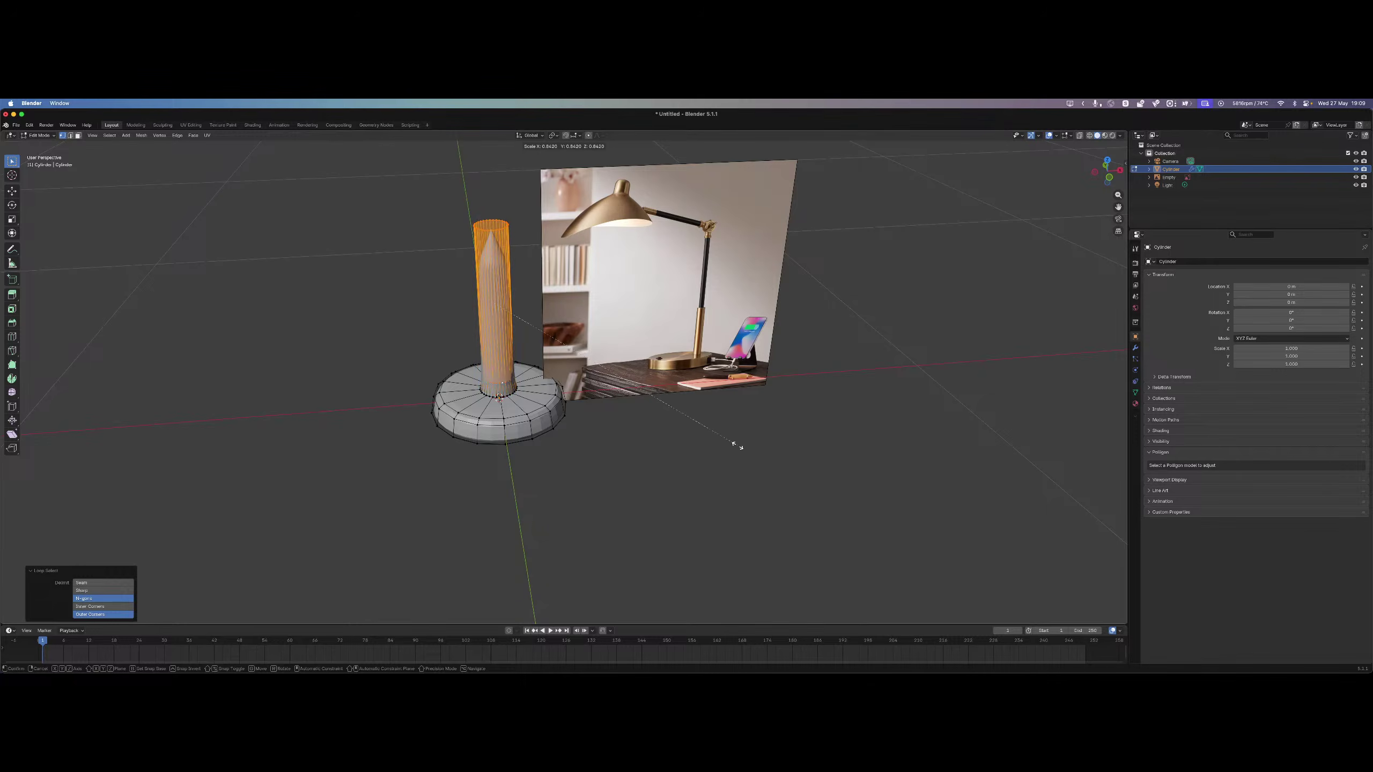
key("Escape")
left_click(417, 157)
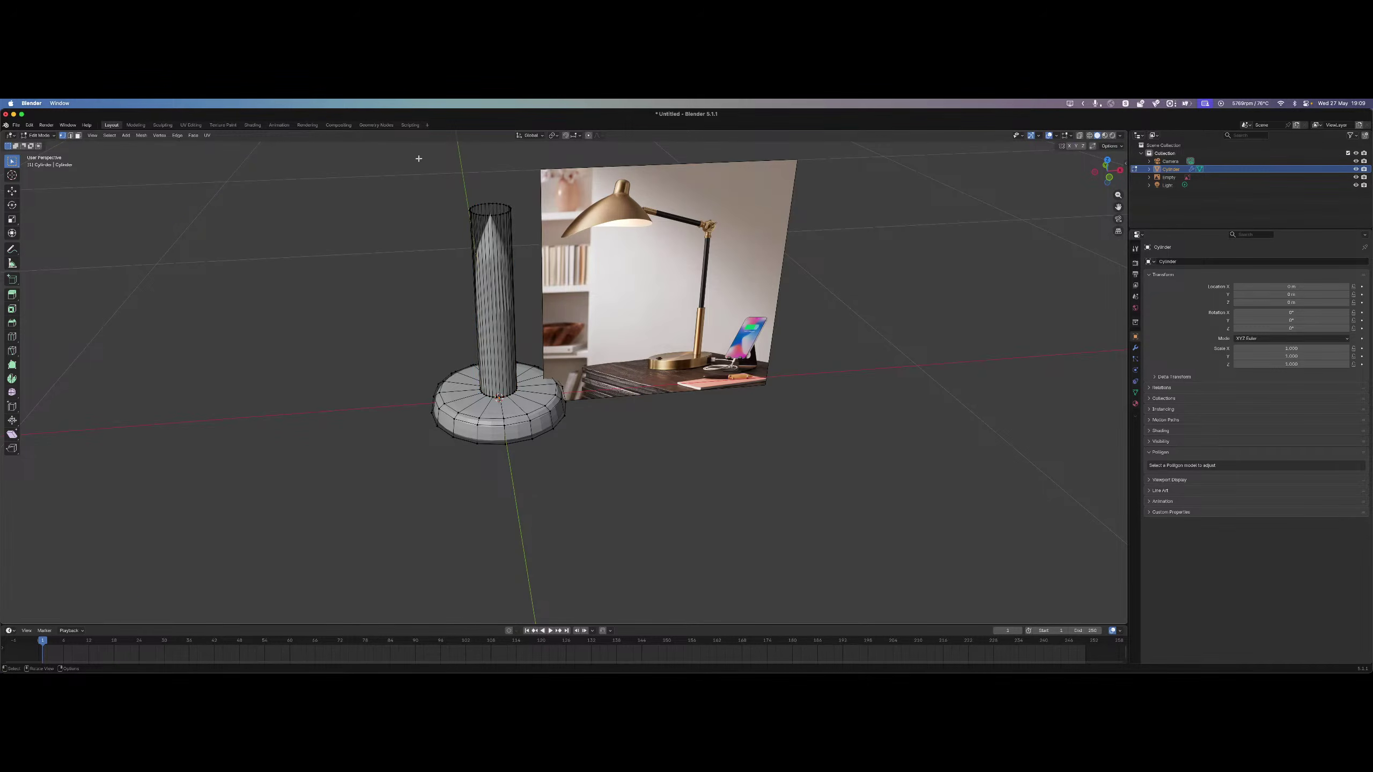
Select the vertices at the column's upper end and dissolve them to remove the column from the base.
left_click_drag(424, 179, 534, 249)
key("x")
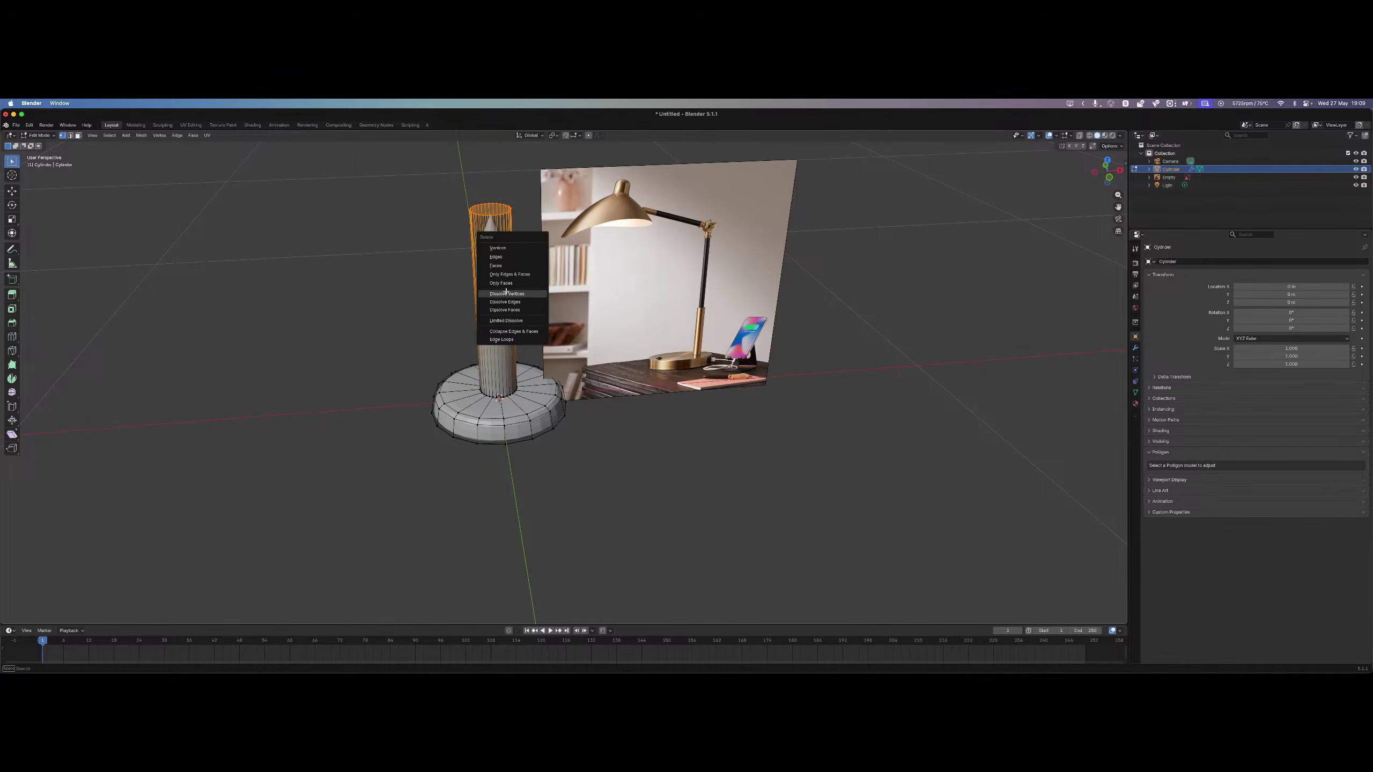
left_click(506, 293)
Try to extrude the round centre face on top of the base and scale the extrusion inward.
scroll(481, 281, "up", 10)
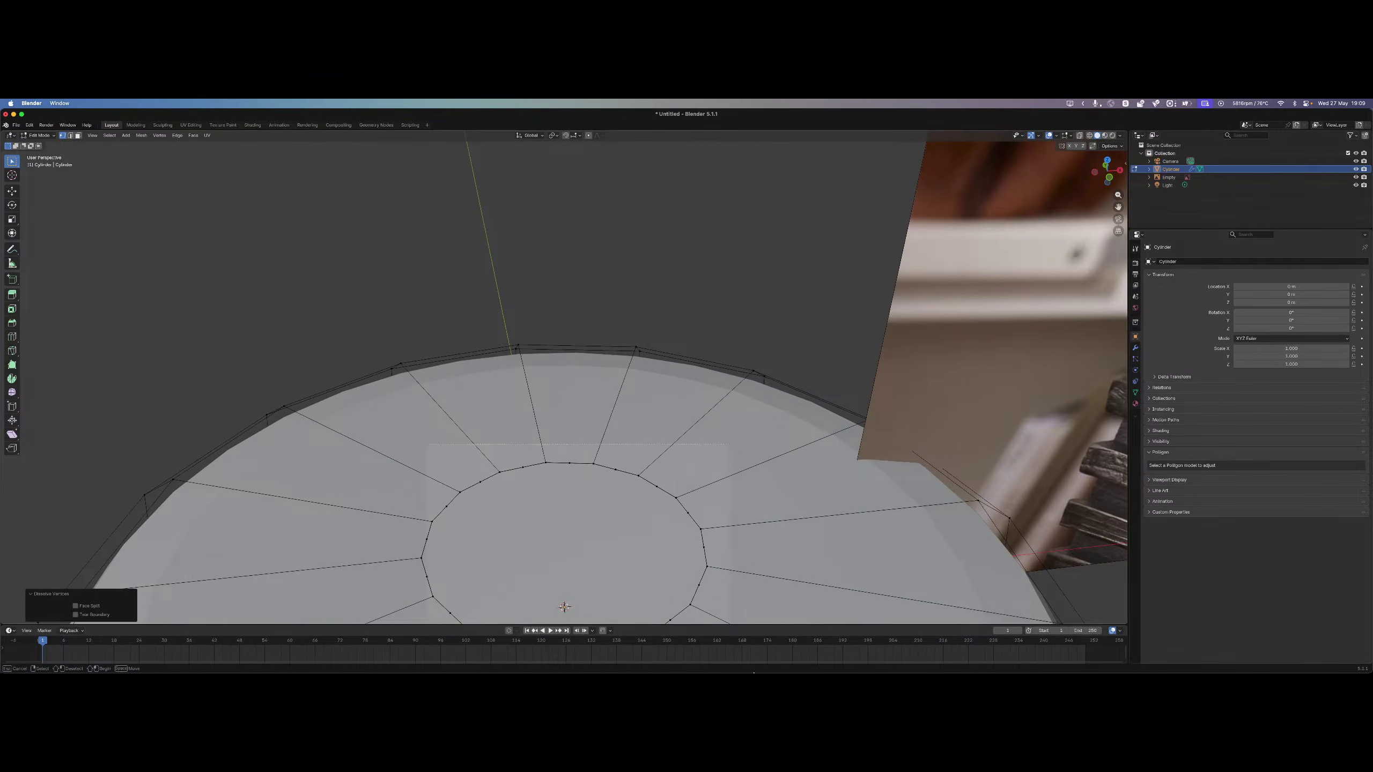
left_click(511, 468, "alt")
scroll(512, 455, "down", 6)
left_click(595, 471, "alt+shift")
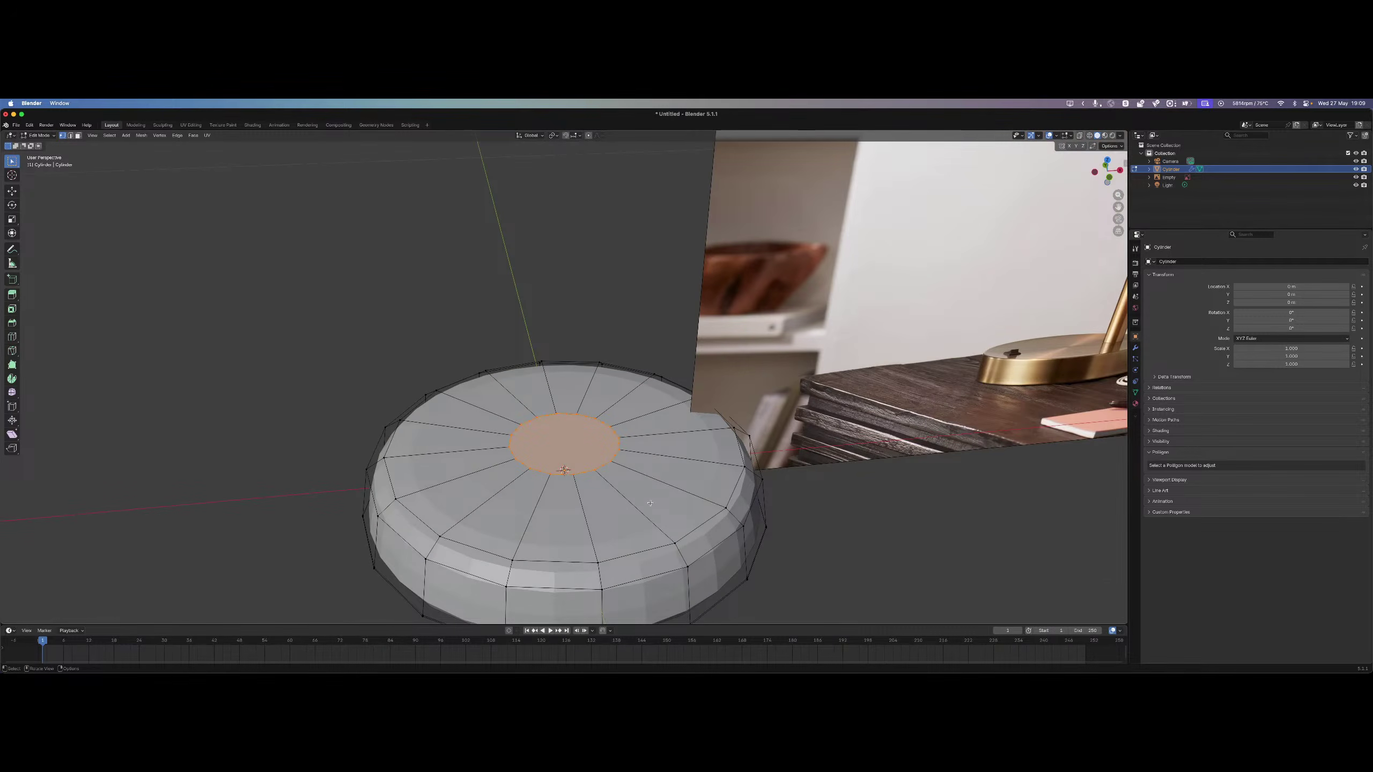
key("e")
key("s")
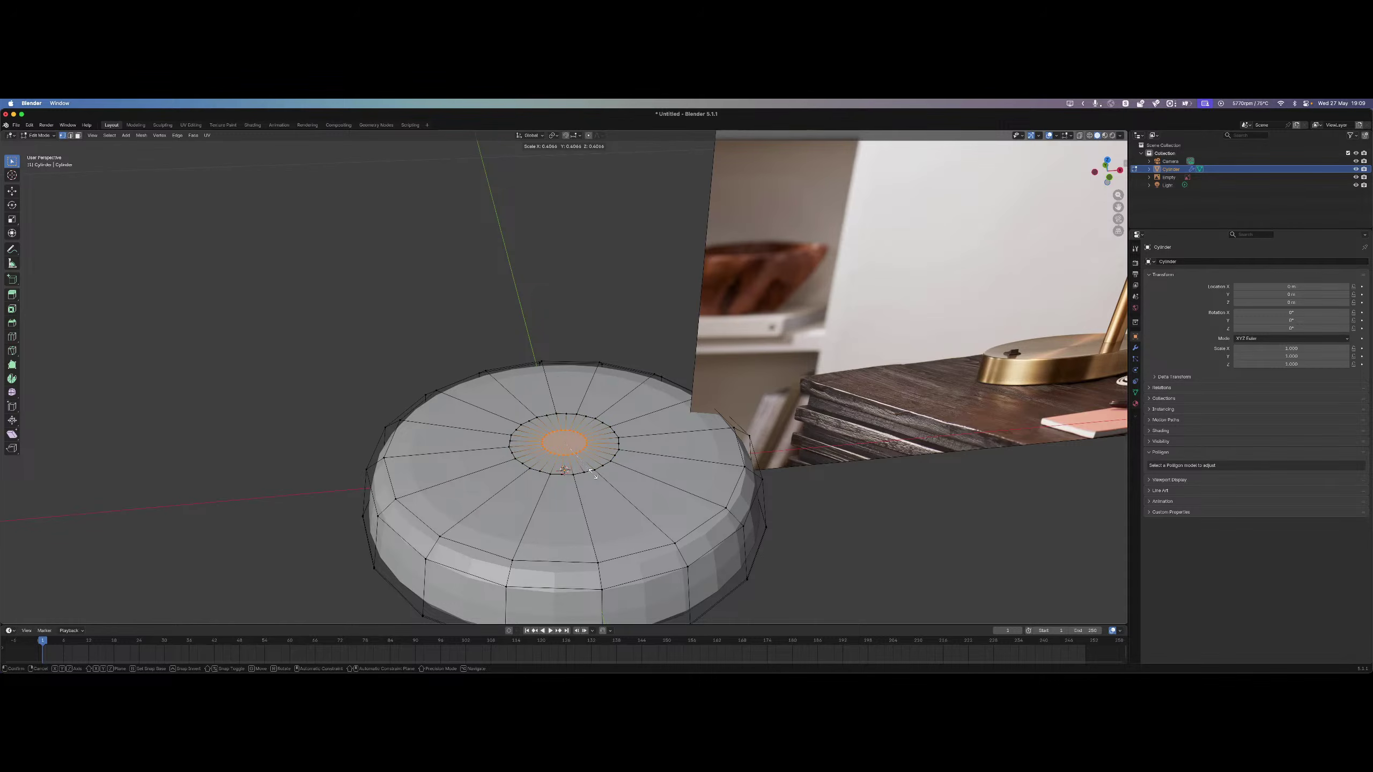
right_click(594, 474)
Hide the viewport overlays and examine the base's smoothed surface up close and from a distance.
key("alt+z")
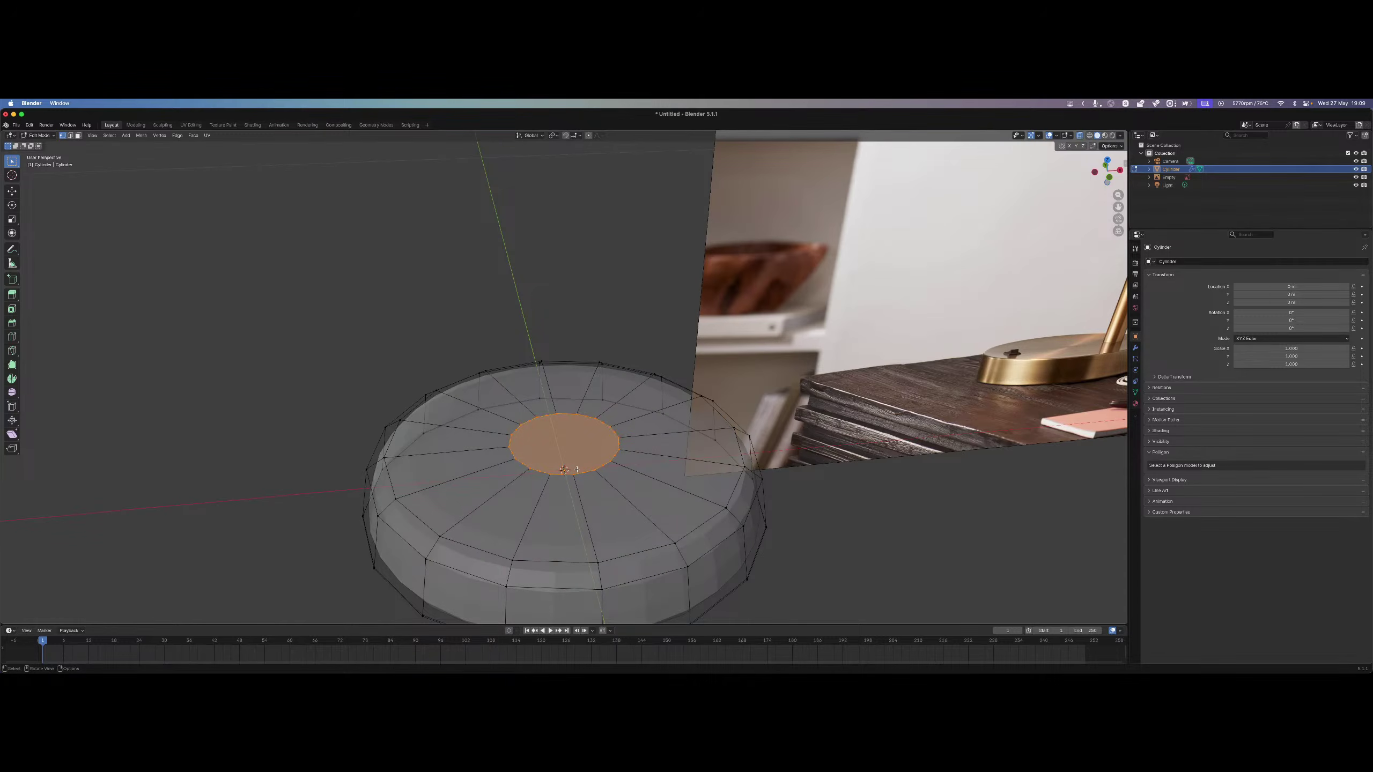
key("shift+alt+z")
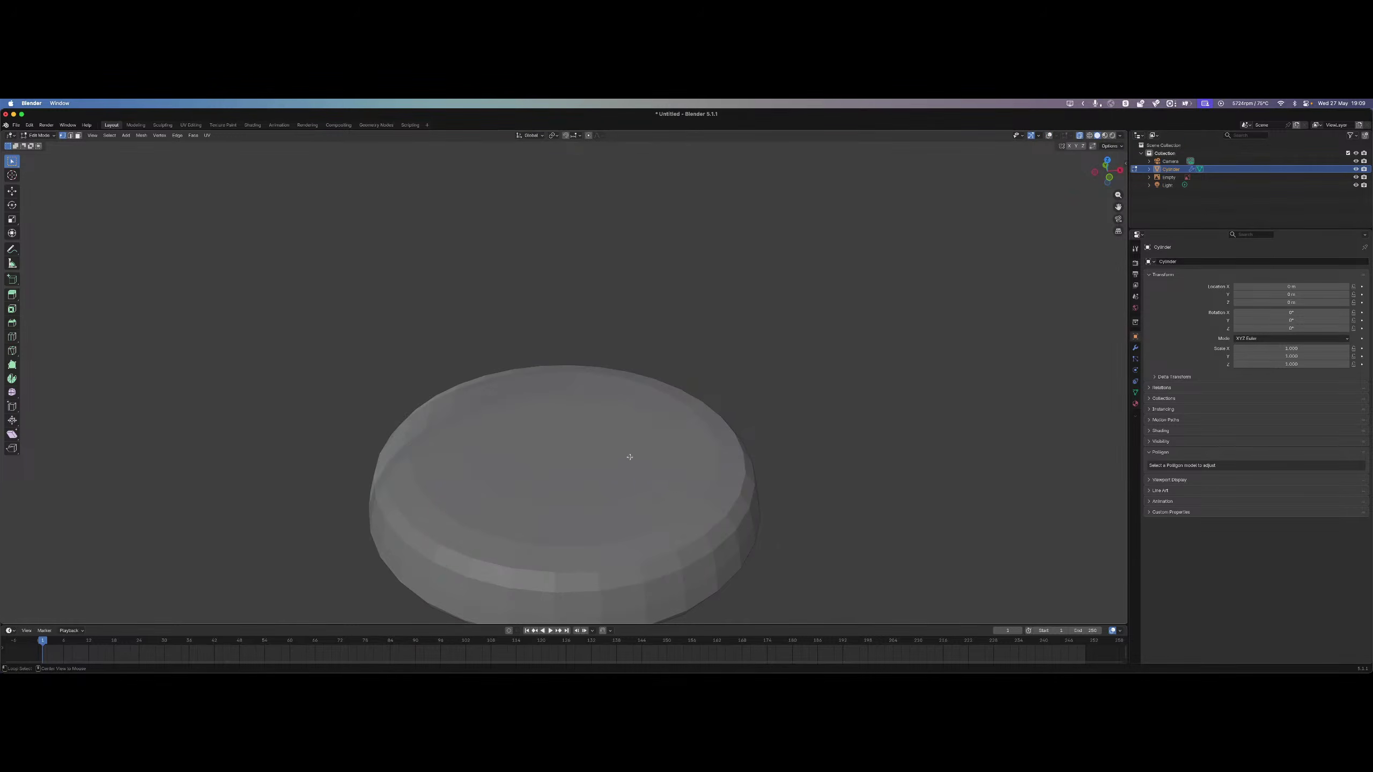
key("alt+z")
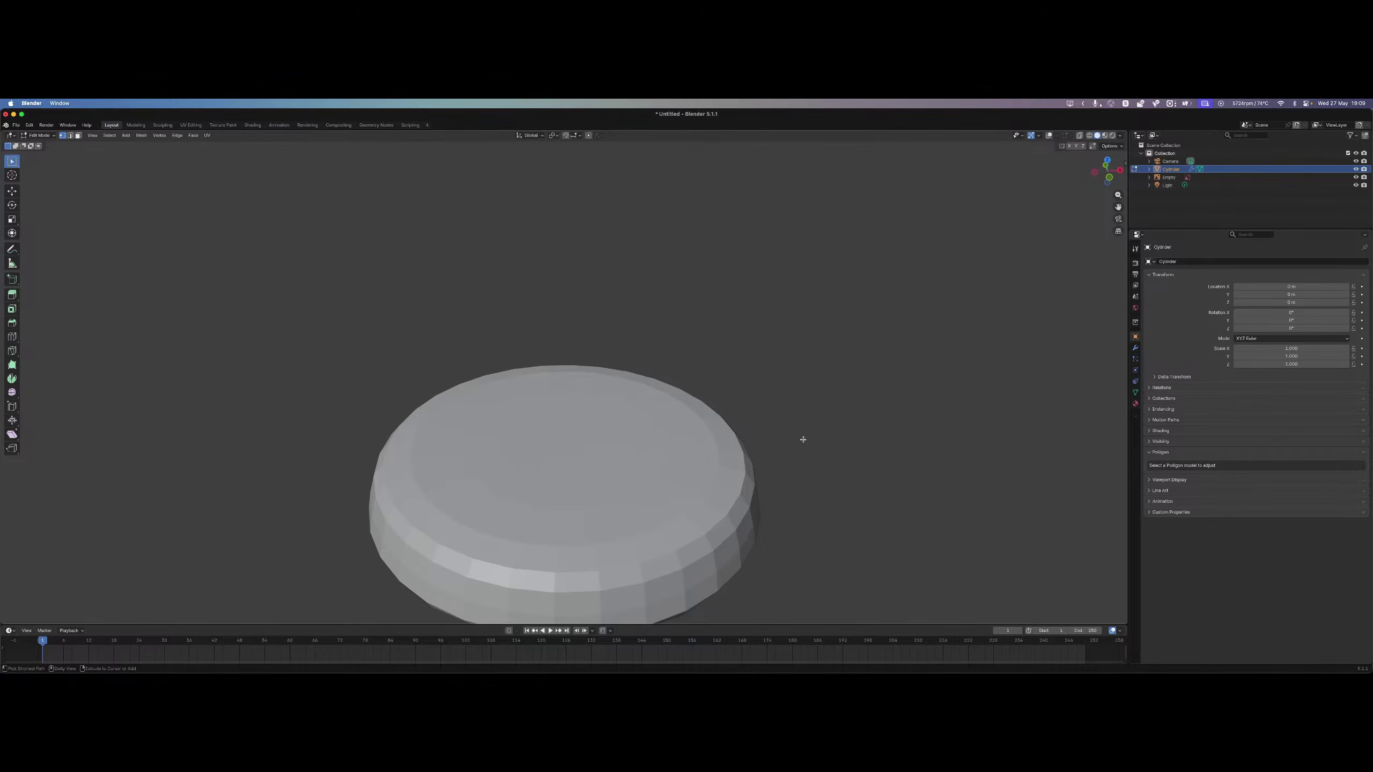
scroll(876, 440, "down", 10, "ctrl")
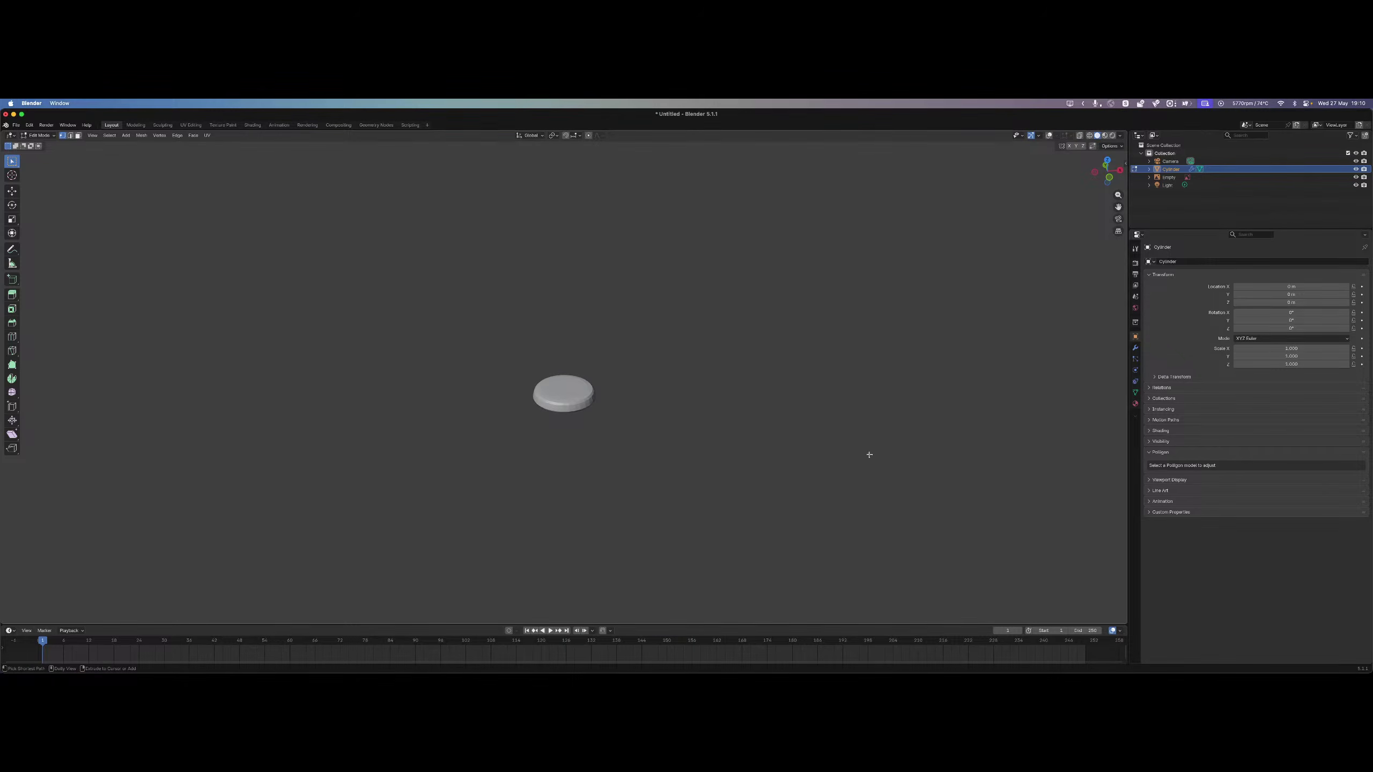
scroll(646, 362, "up", 8)
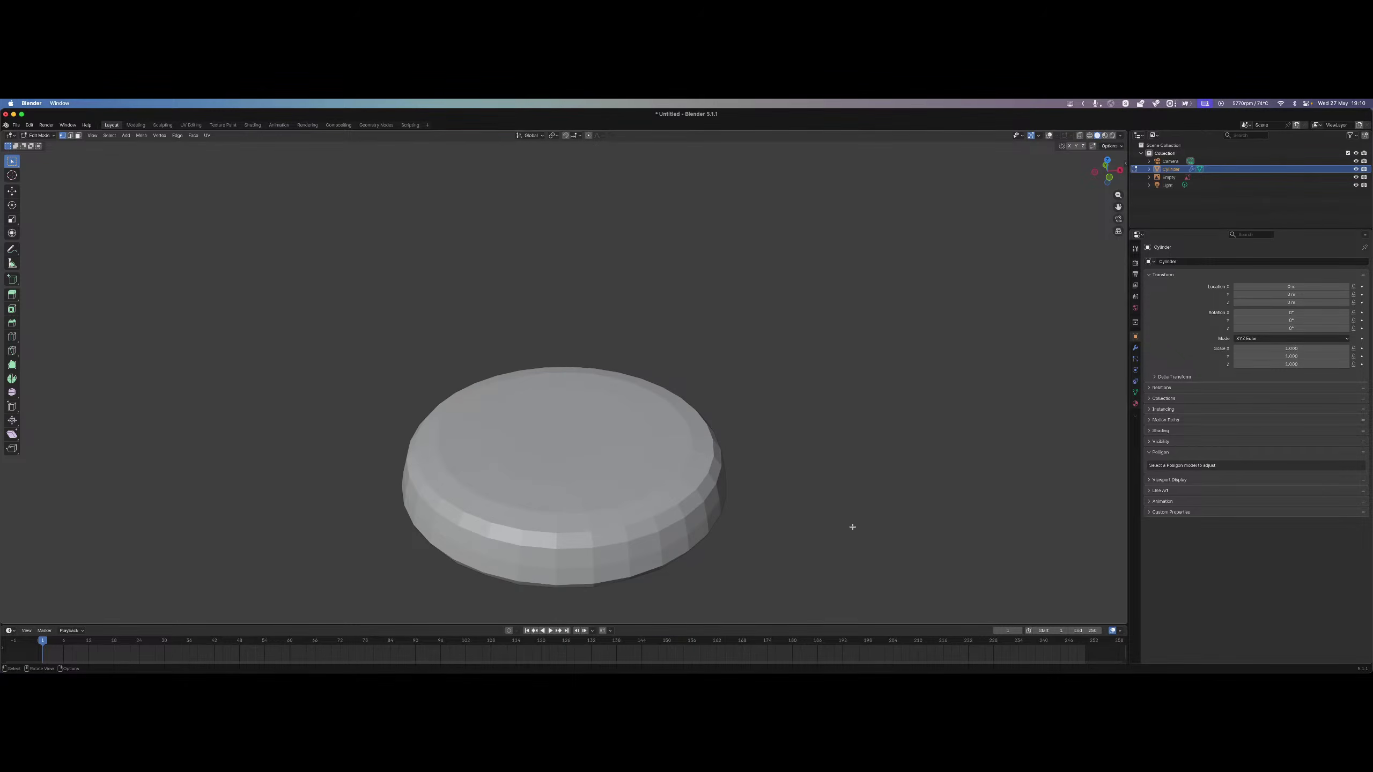
key("KP_Decimal")
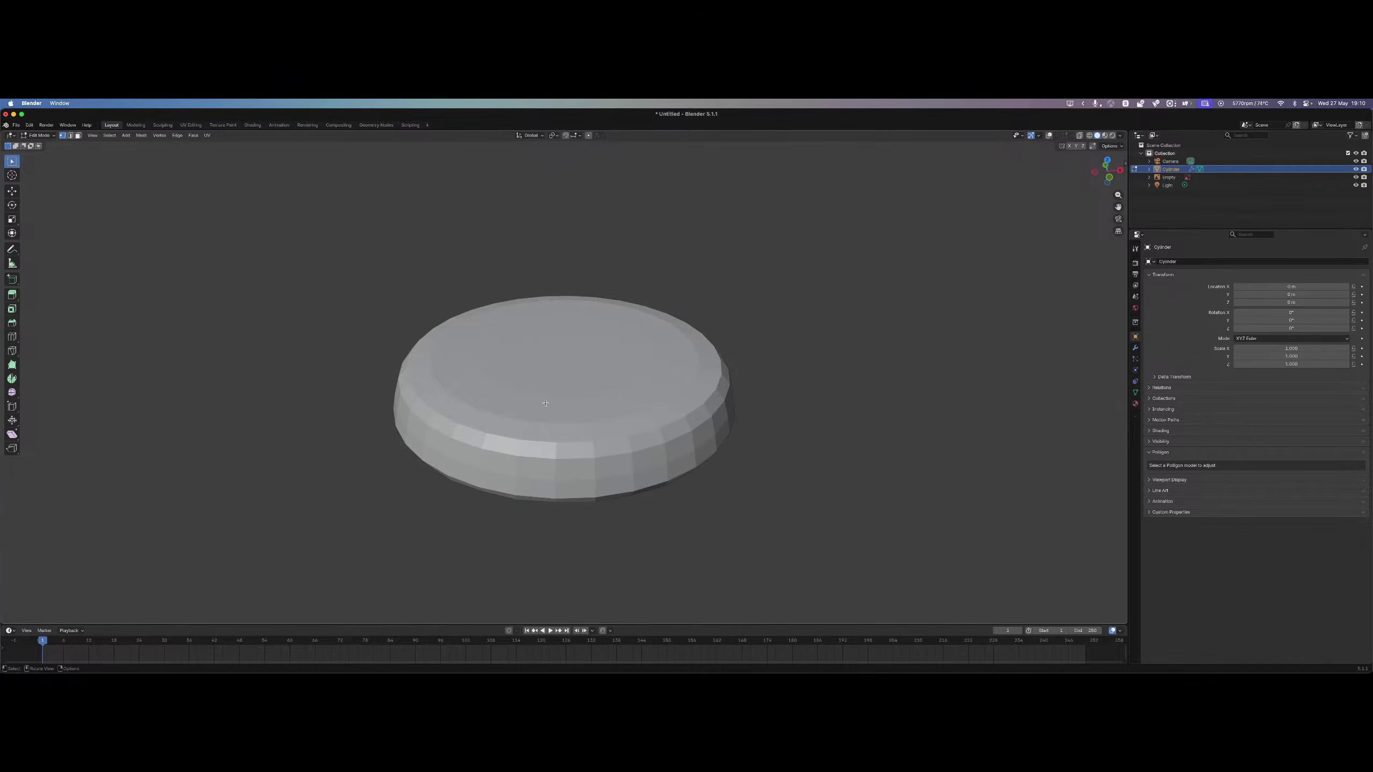
Compare the faceting of the base's smoothed rim at near and far viewing distances.
scroll(683, 390, "down", 8)
scroll(684, 389, "up", 8)
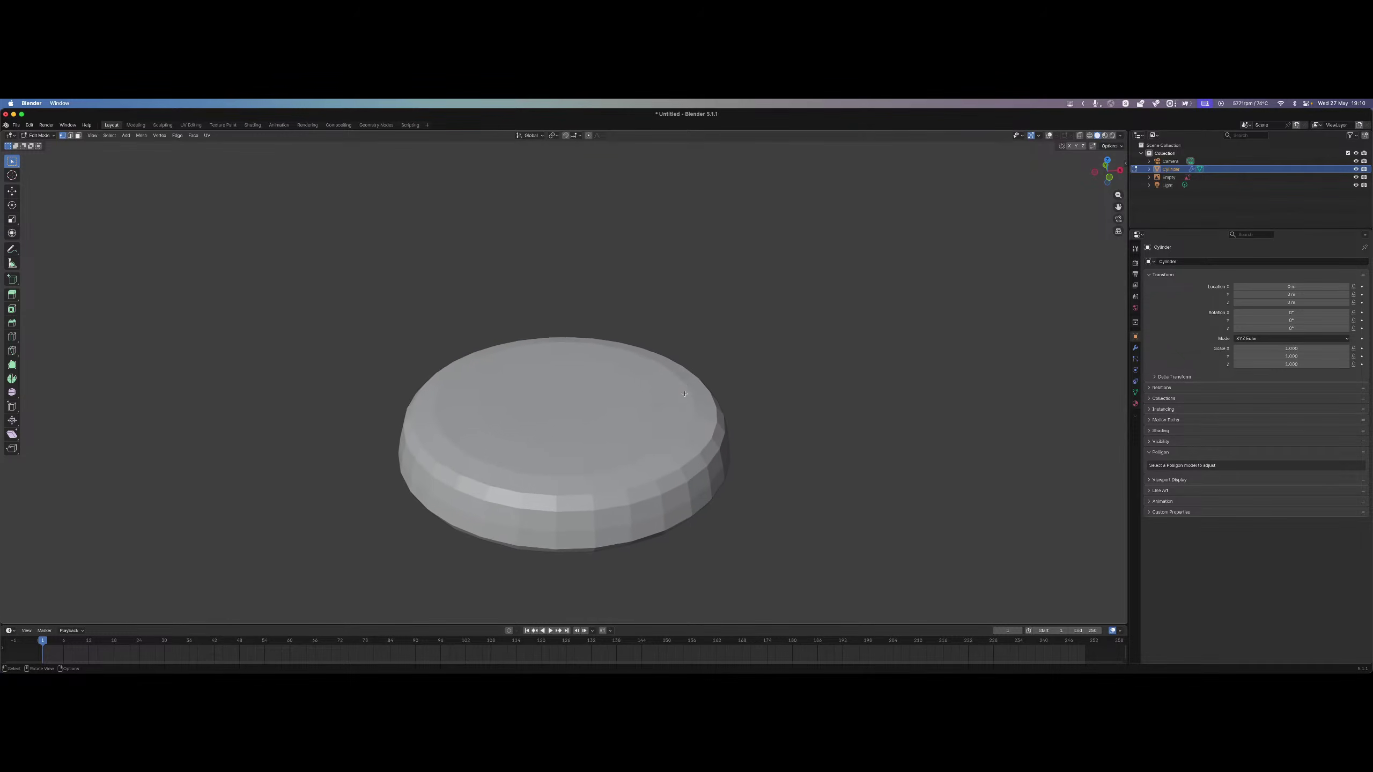
scroll(684, 394, "down", 8)
scroll(682, 395, "up", 8)
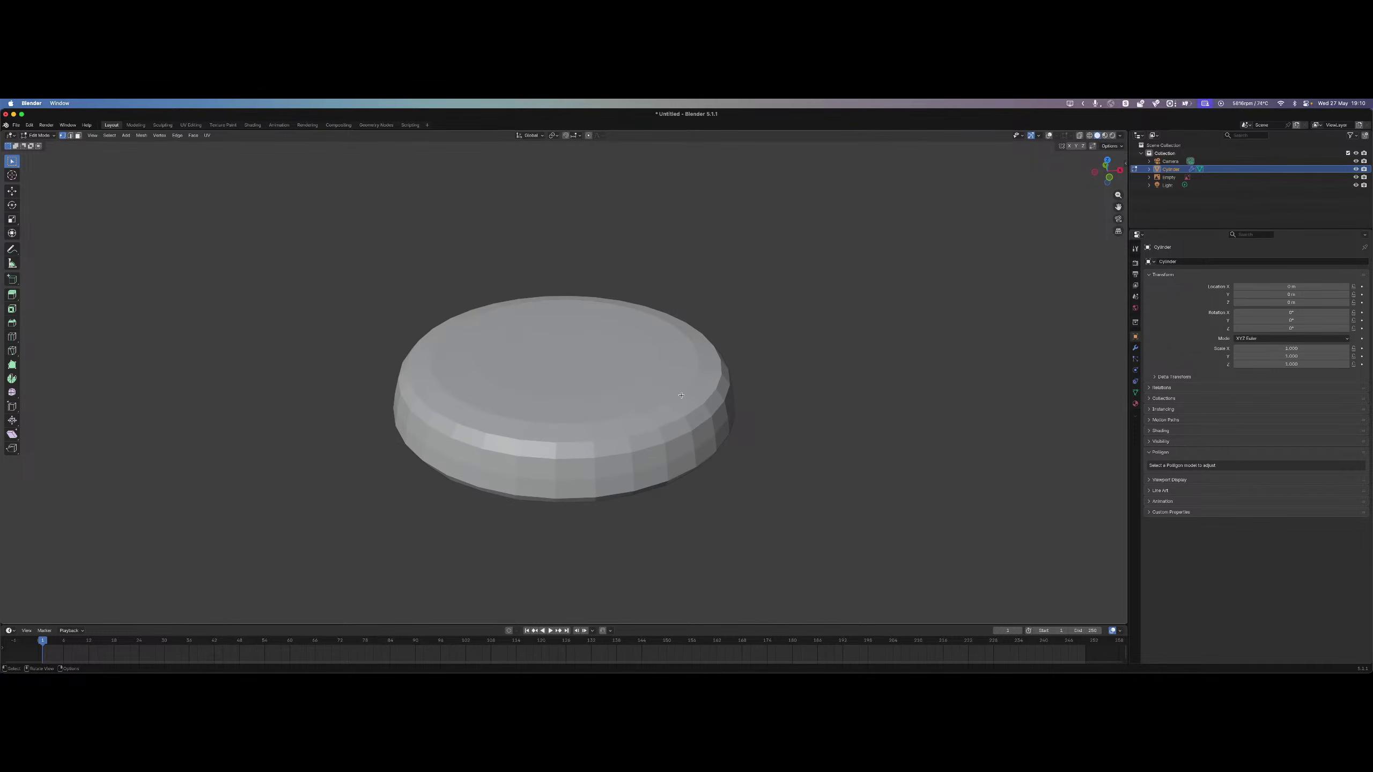
scroll(681, 395, "down", 6)
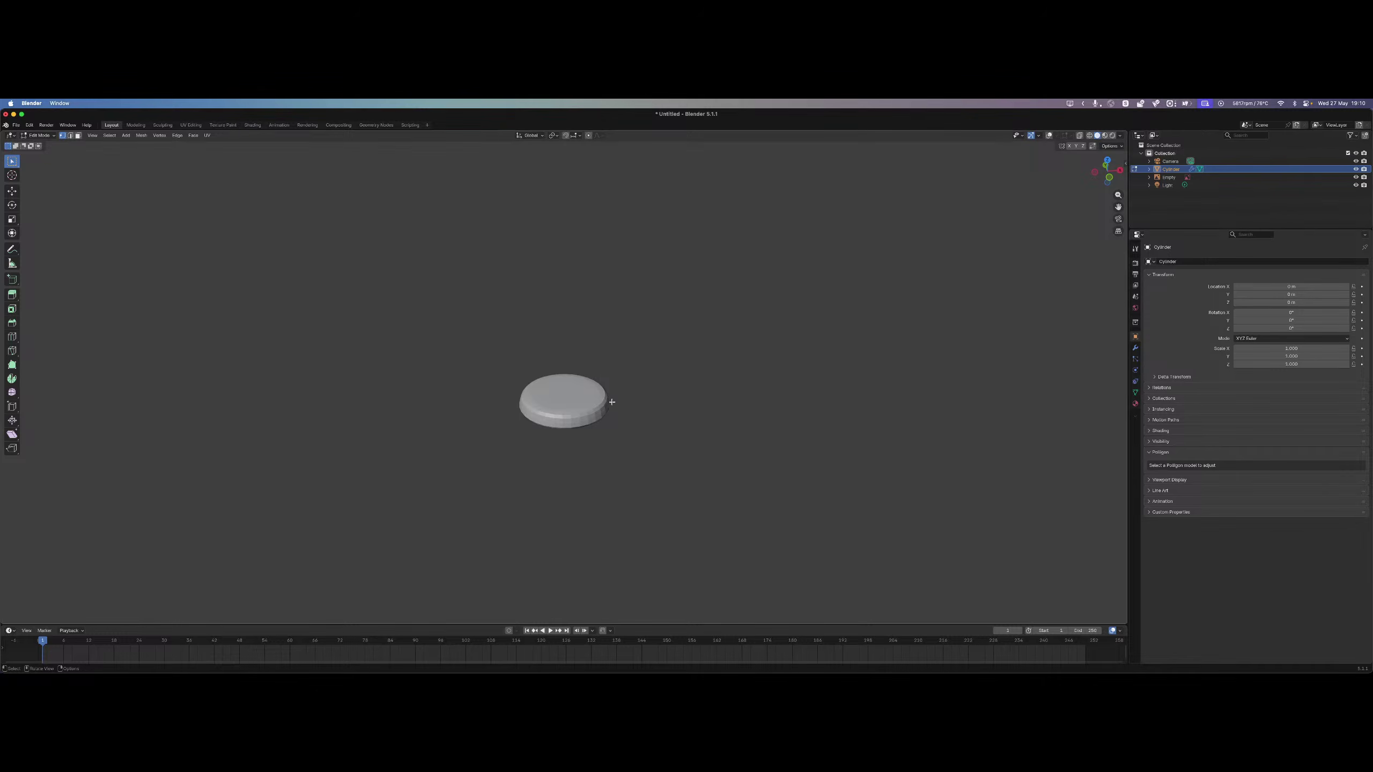
Return to Object Mode, select the reference photo's Empty and look for it in the viewport.
key("Tab")
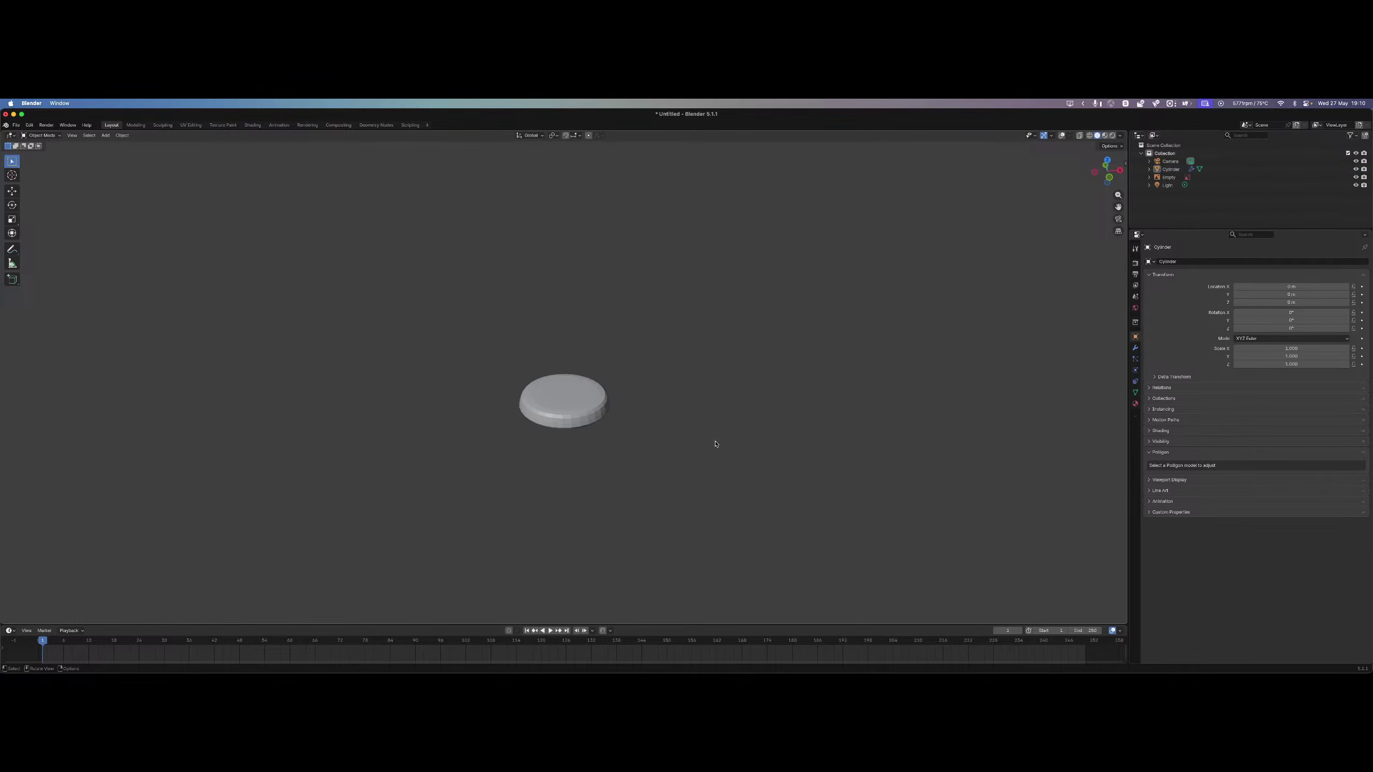
left_click(1169, 178)
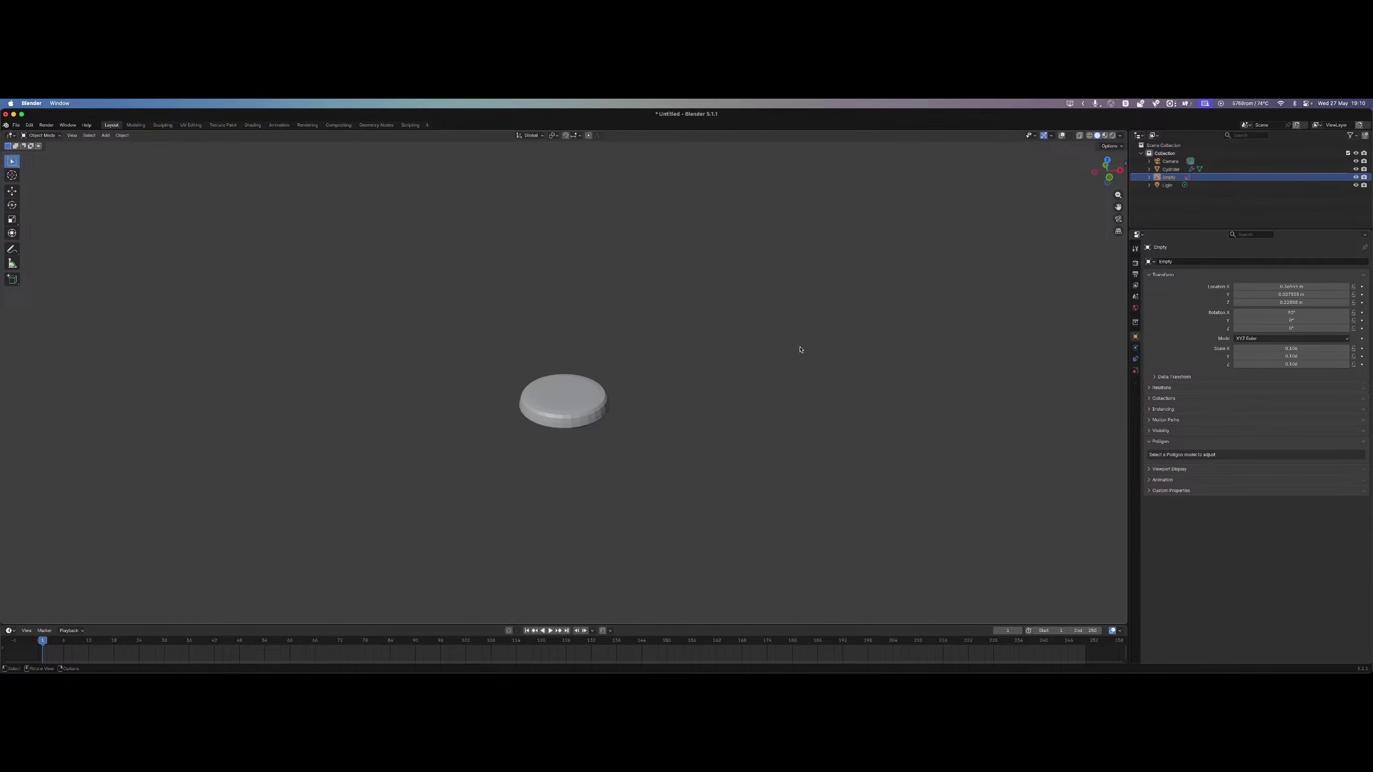
scroll(798, 350, "down", 6)
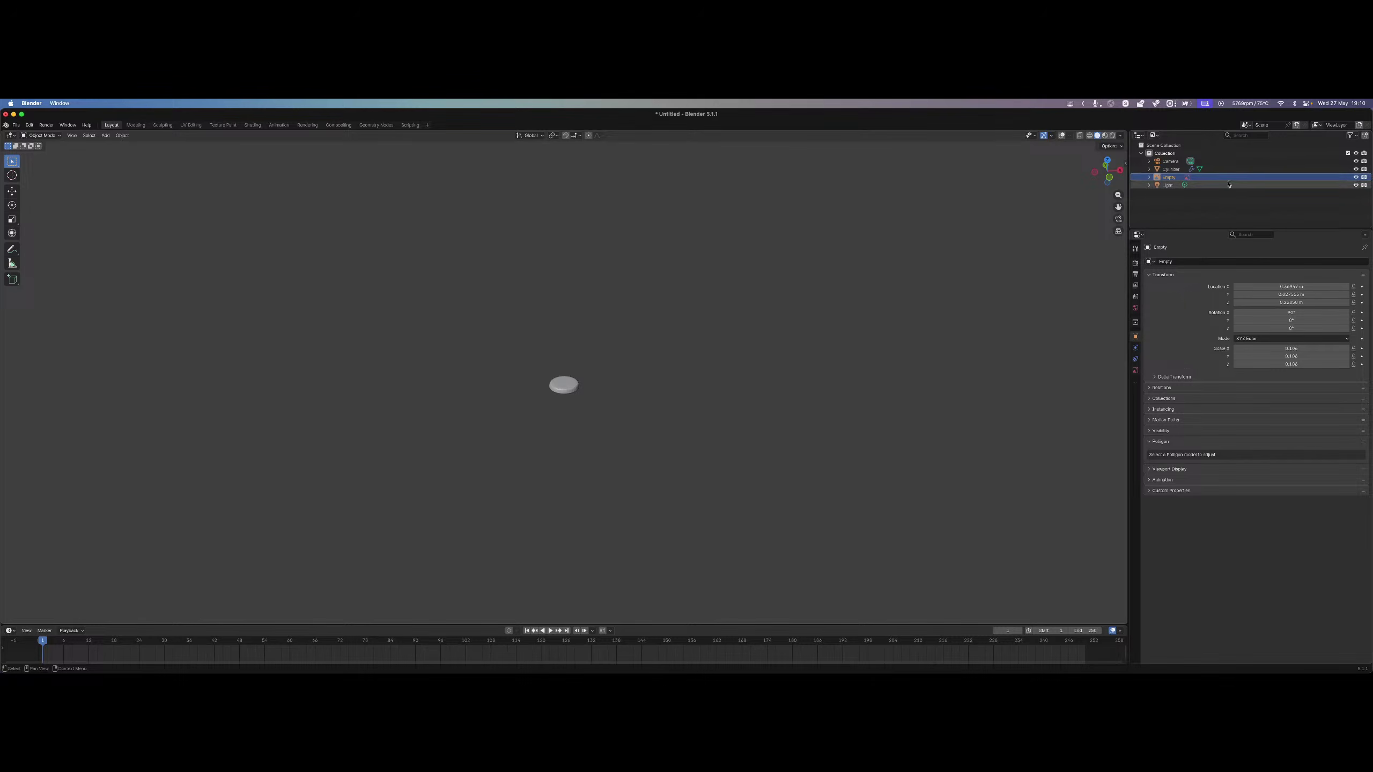
scroll(785, 412, "down", 5)
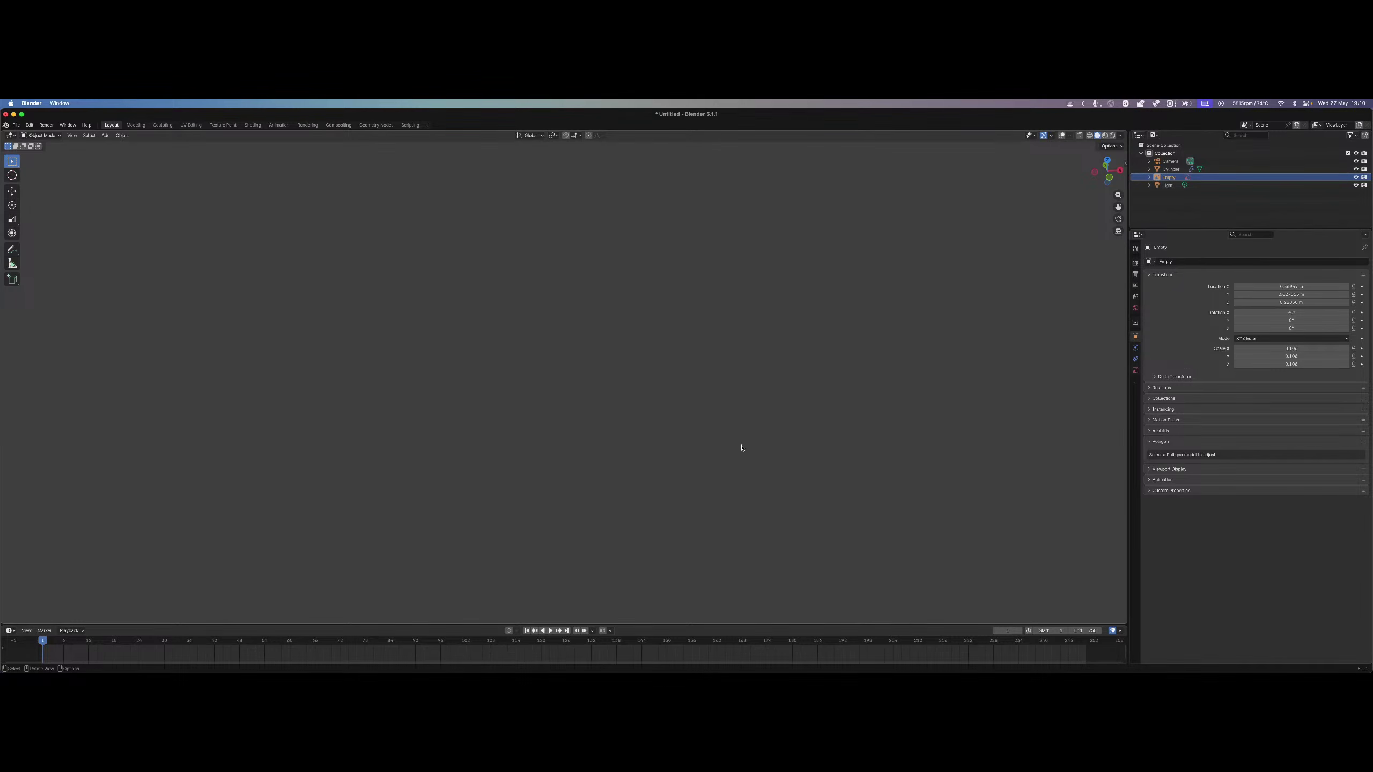
scroll(742, 448, "up", 10)
left_click(881, 256)
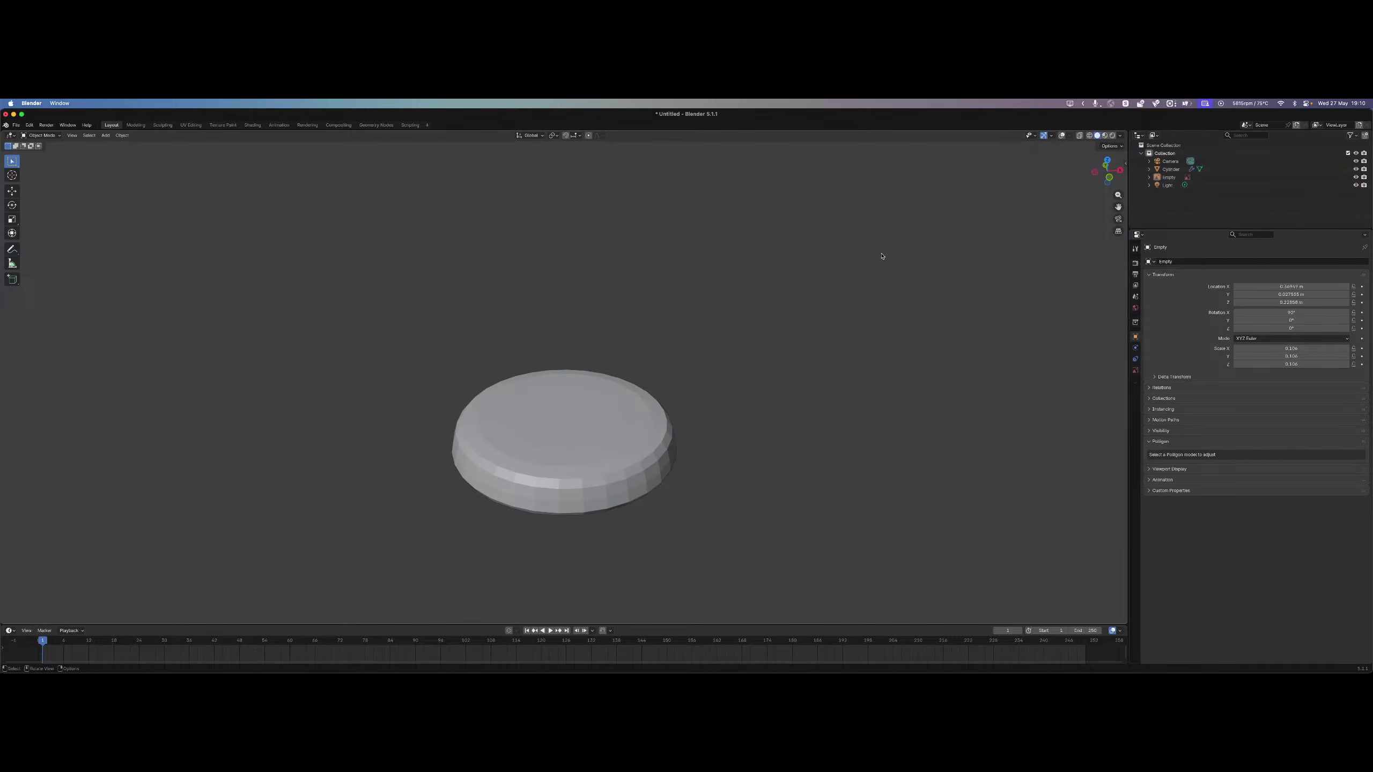
Toggle Specular Lighting off and on in the viewport shading options to compare the effect on the base.
left_click(1121, 136)
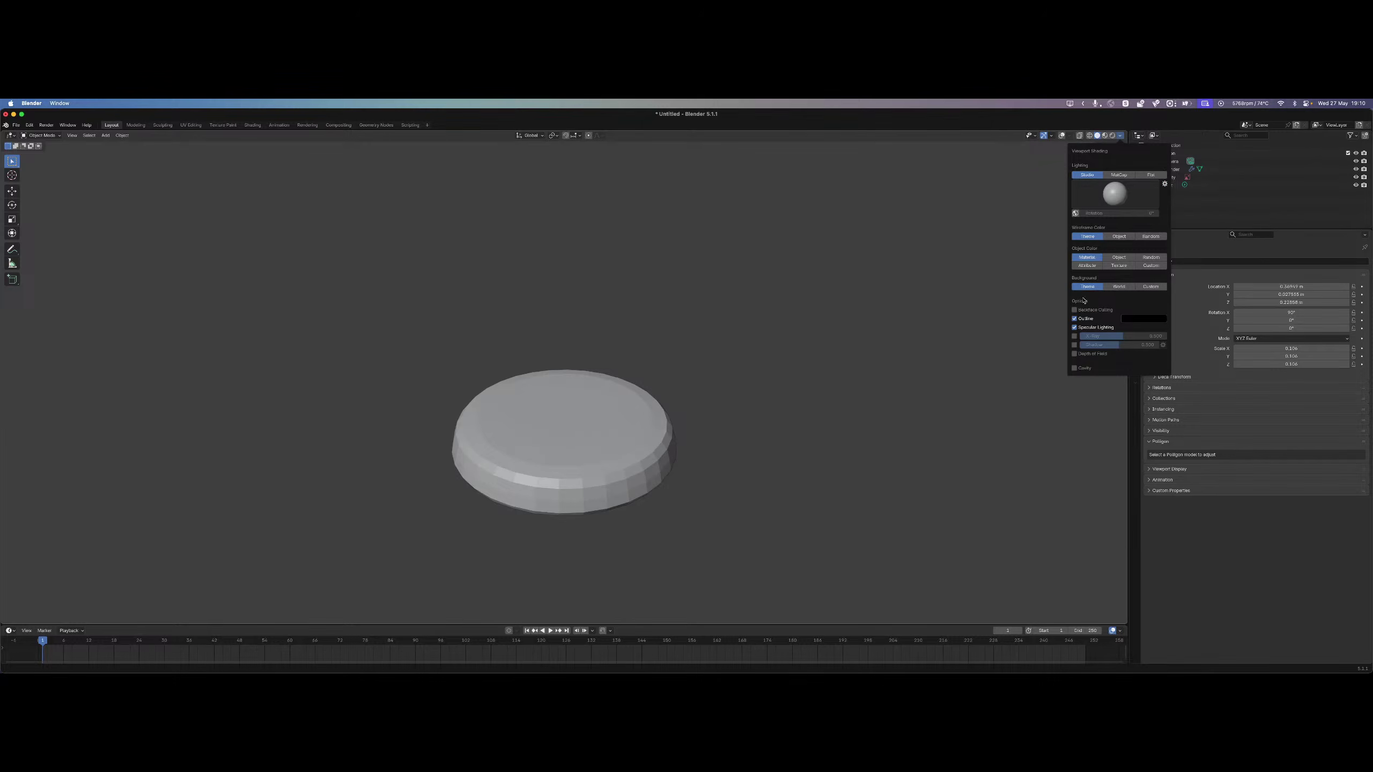
left_click(1091, 329)
left_click(1091, 329)
left_click(1091, 329)
left_click(1091, 328)
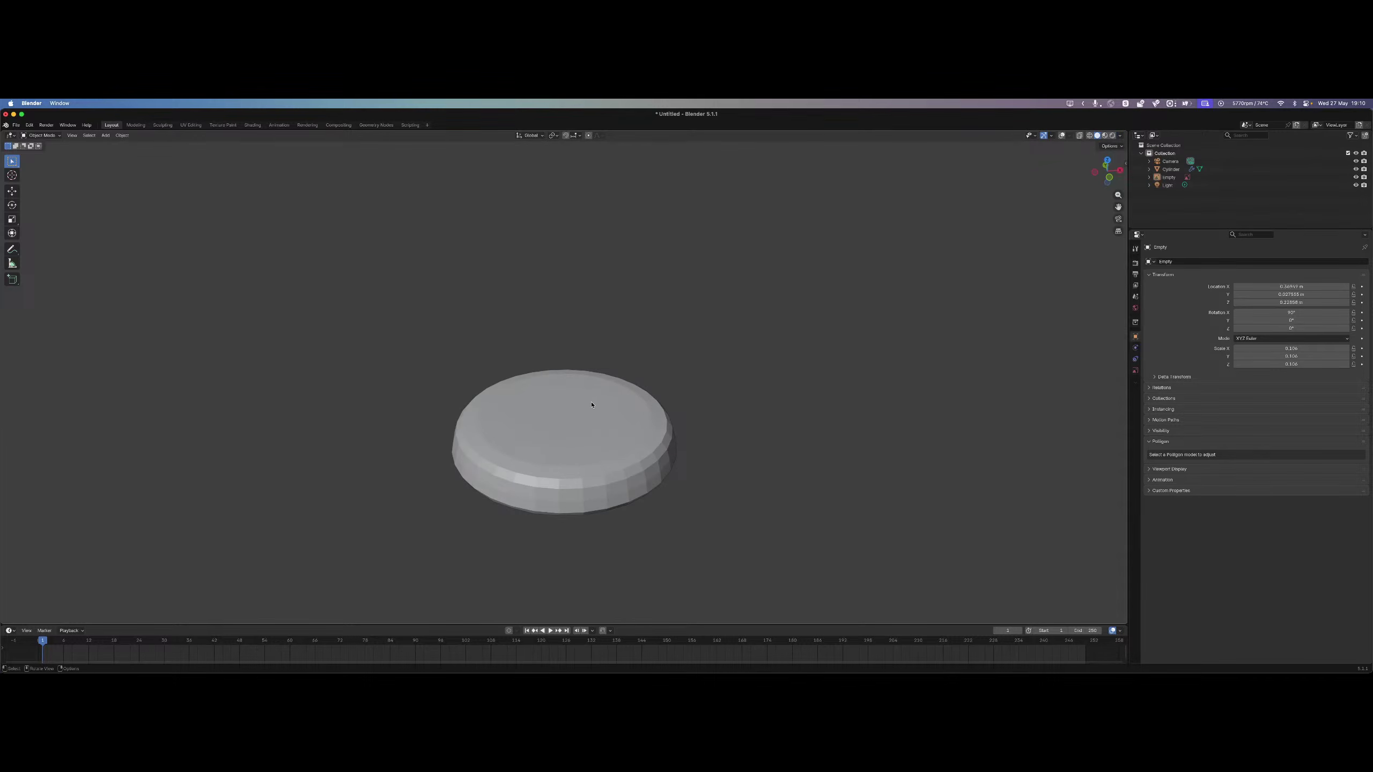
Select the base cylinder and turn the viewport overlays back on.
left_click(568, 457)
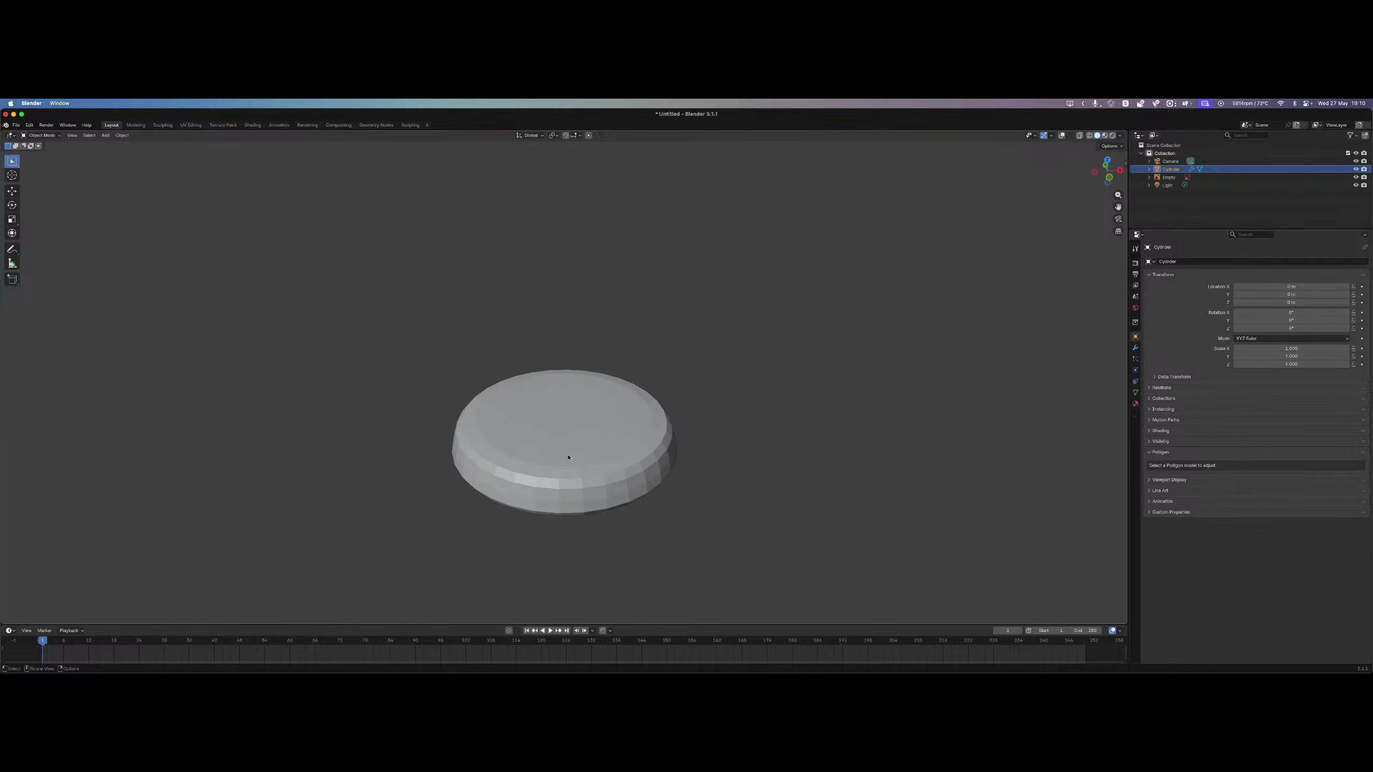
key("z")
left_click(641, 453)
key("x")
key("b")
key("Escape")
scroll(566, 392, "down", 5)
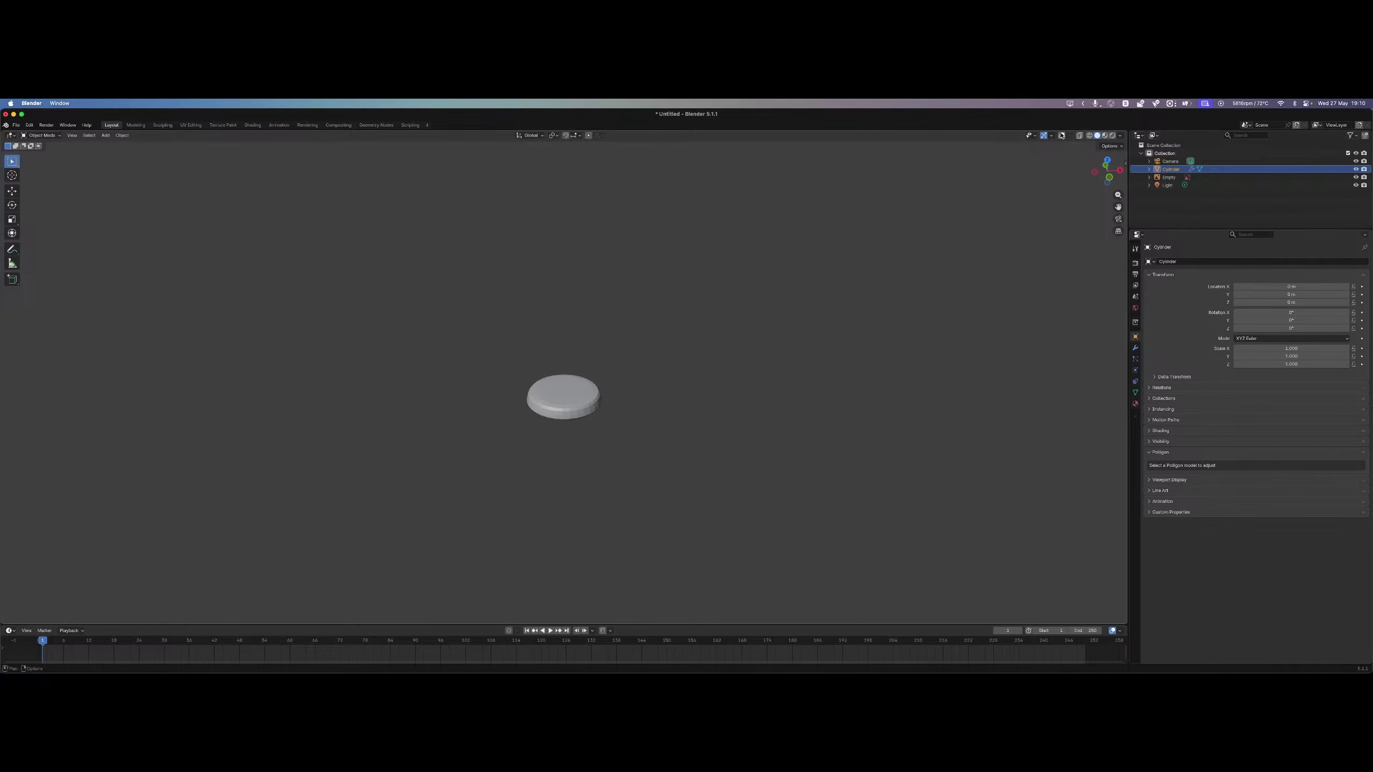
left_click(1062, 136)
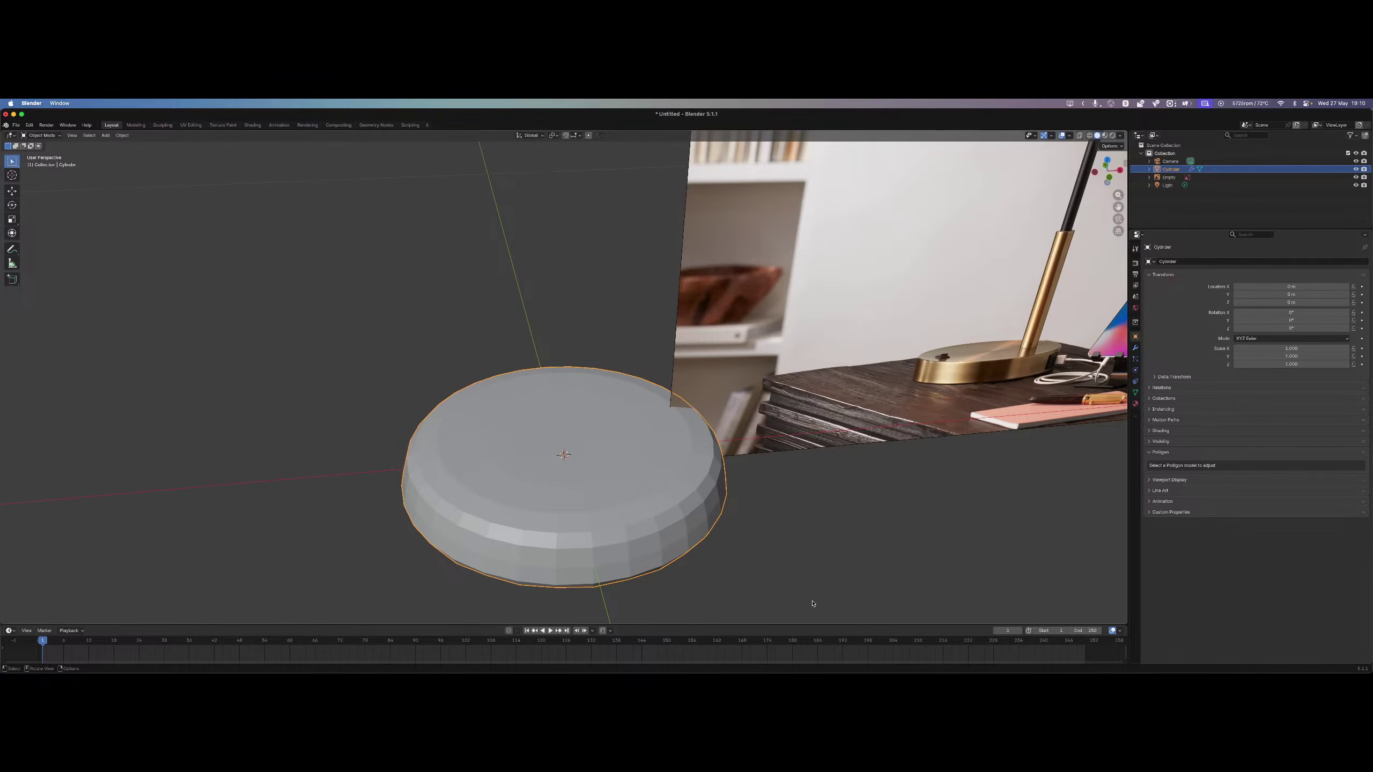
Enter Edit Mode on the base and delete the vertices of the selected centre face on its top.
middle_click_drag(813, 604, 548, 430)
key("Tab")
key("x")
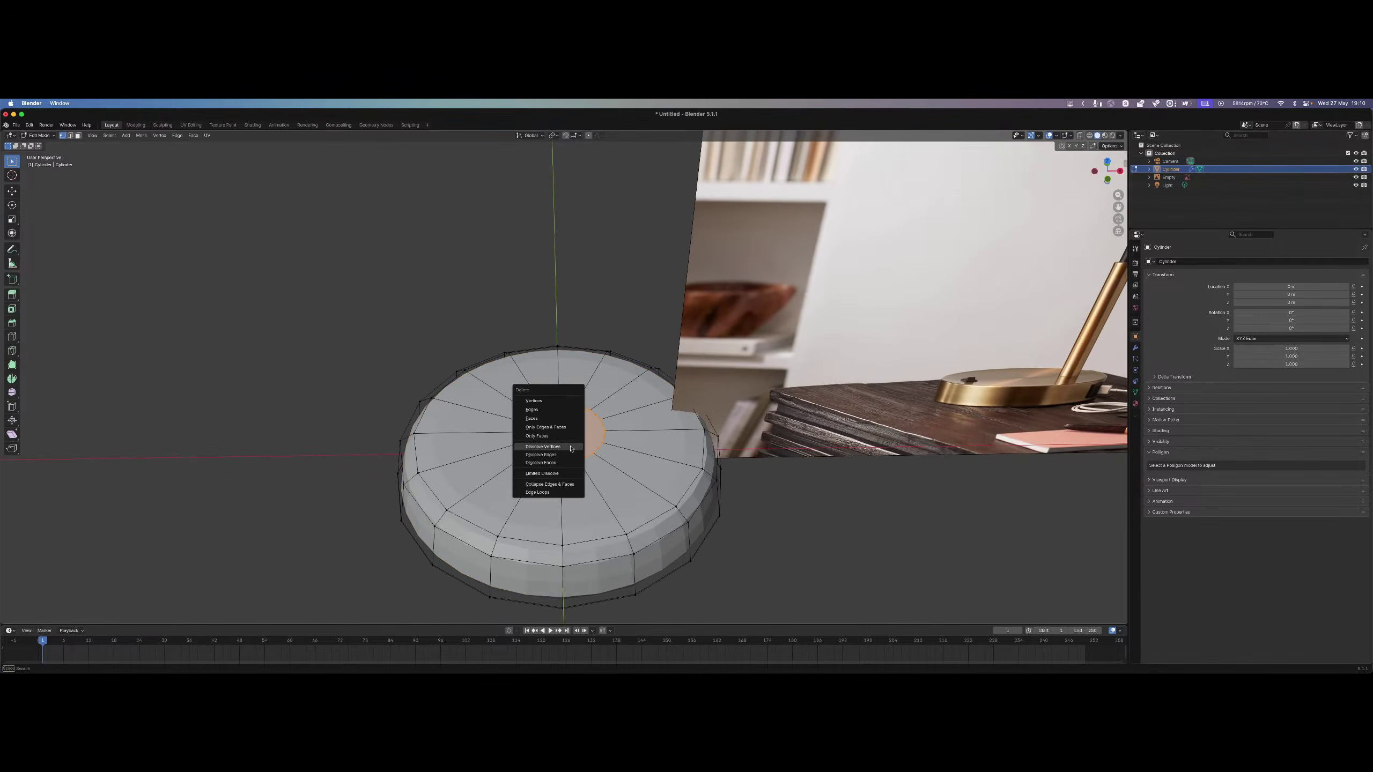
left_click(547, 400)
Try deleting the faces and vertices around the inner edge loop on the base's top, and undo the deletion.
left_click(583, 454, "alt")
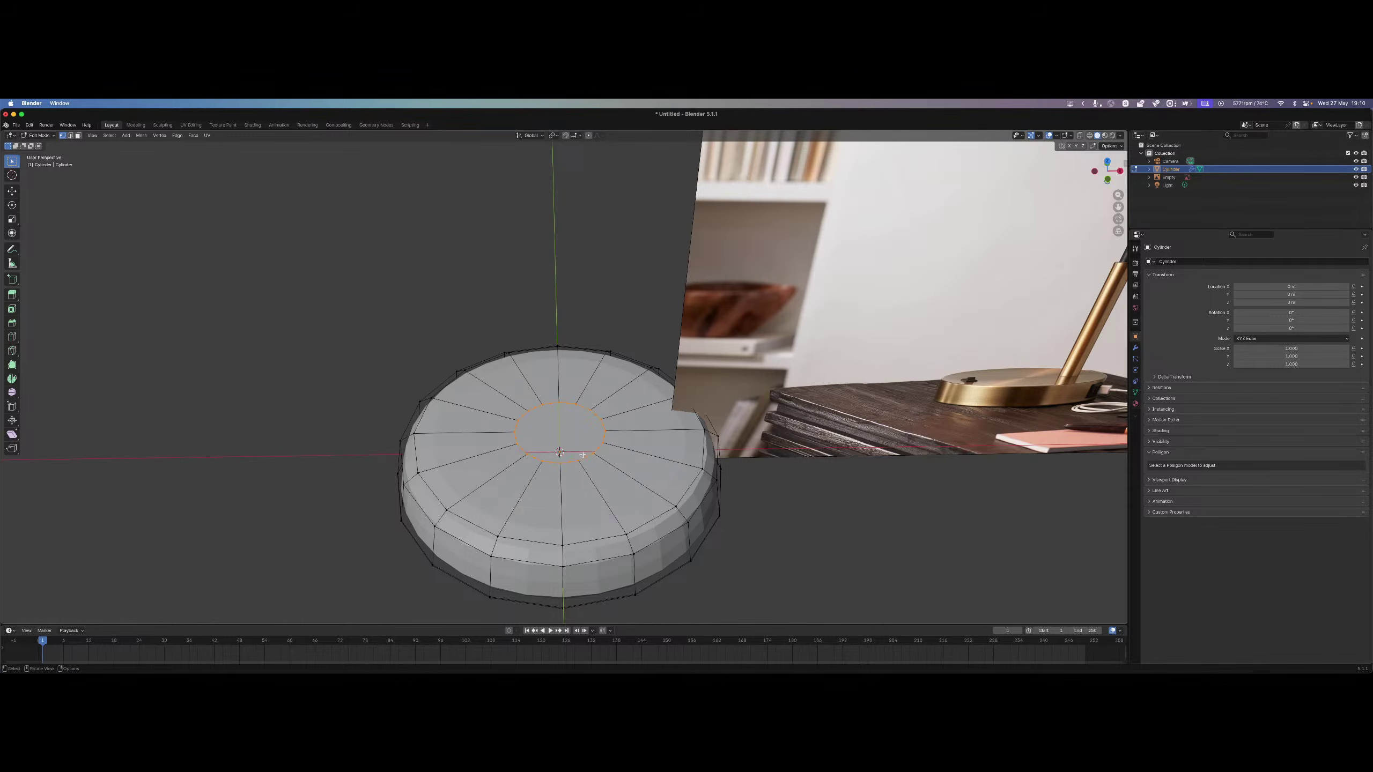
key("x")
left_click(547, 434)
left_click_drag(488, 392, 667, 503)
key("x")
left_click(605, 476)
left_click(588, 459, "alt")
key("x")
left_click(606, 492)
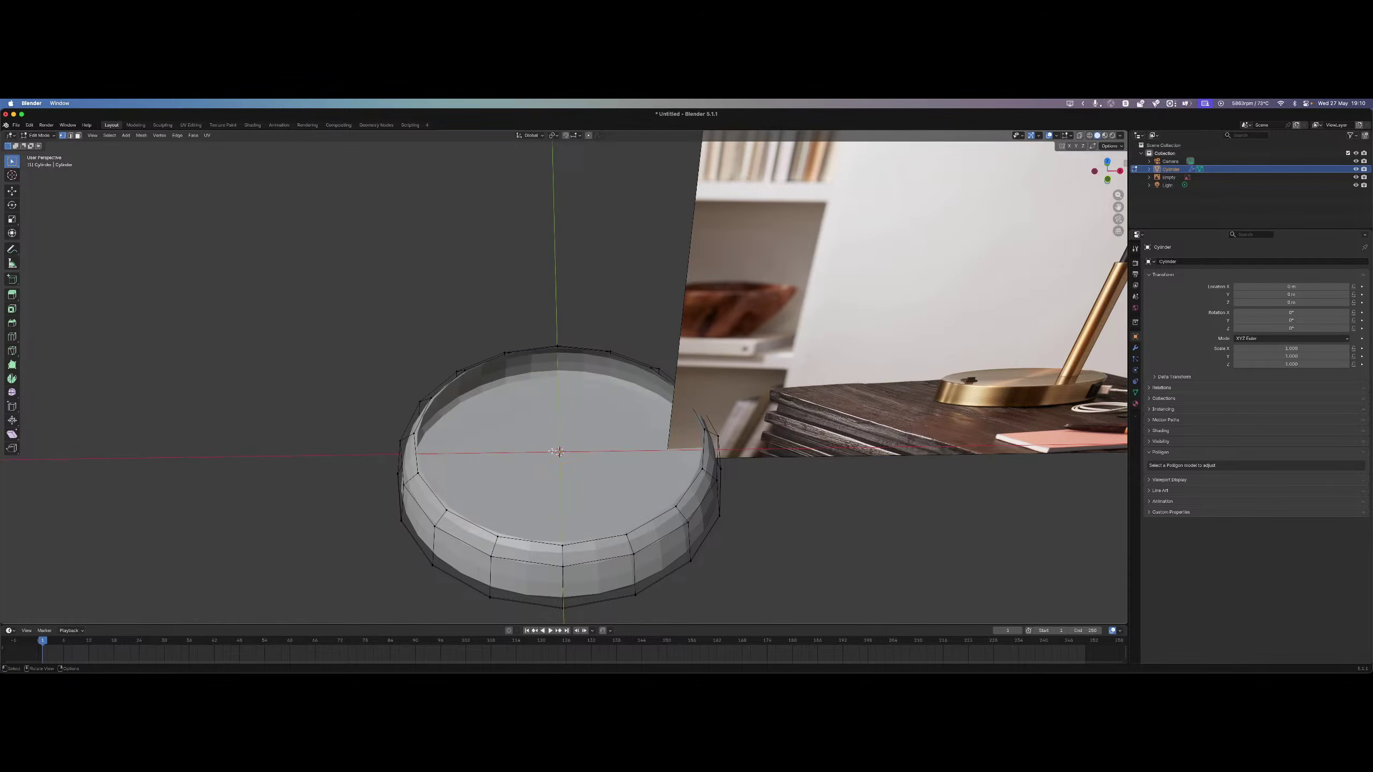
key("super+z")
Scale the inner ring on the base's top down without changing Z, and move it horizontally off-centre towards the photo side.
key("s")
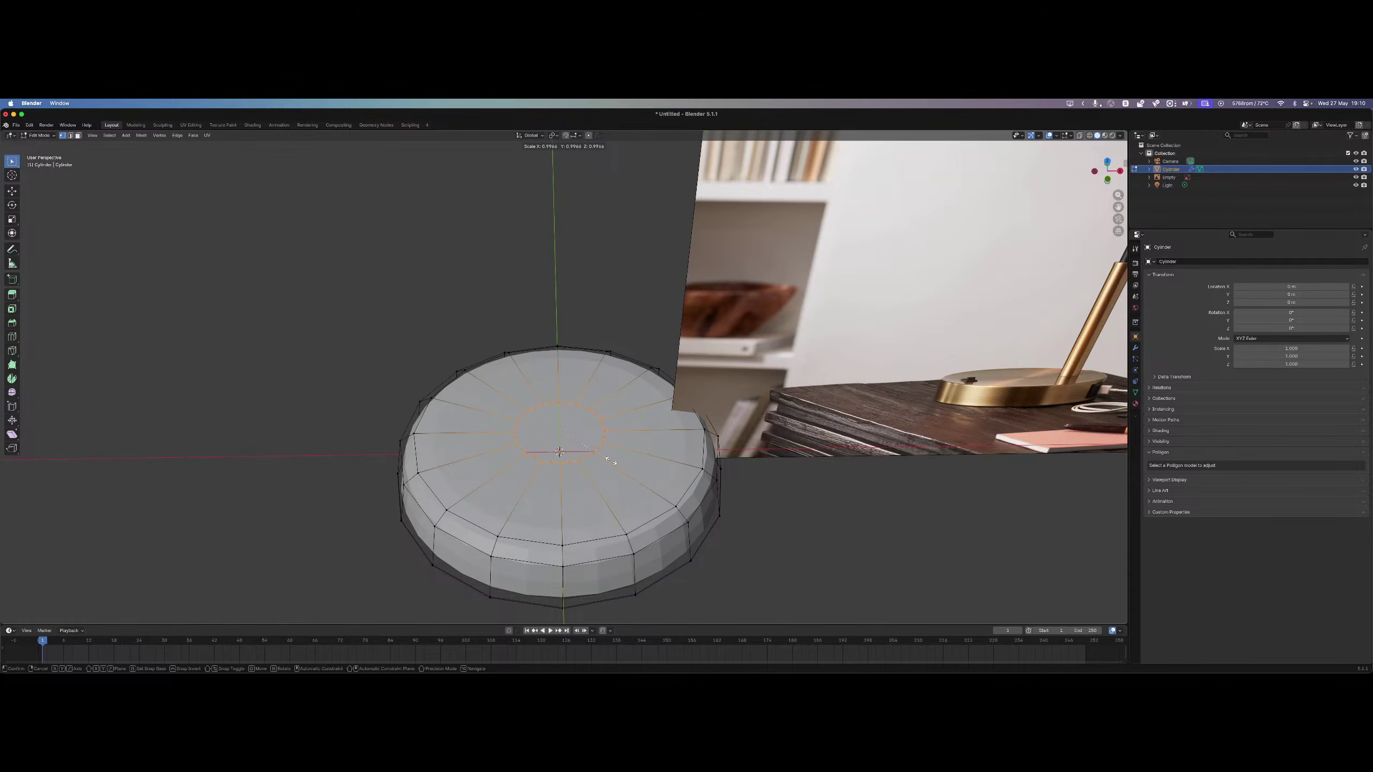
key("shift+z")
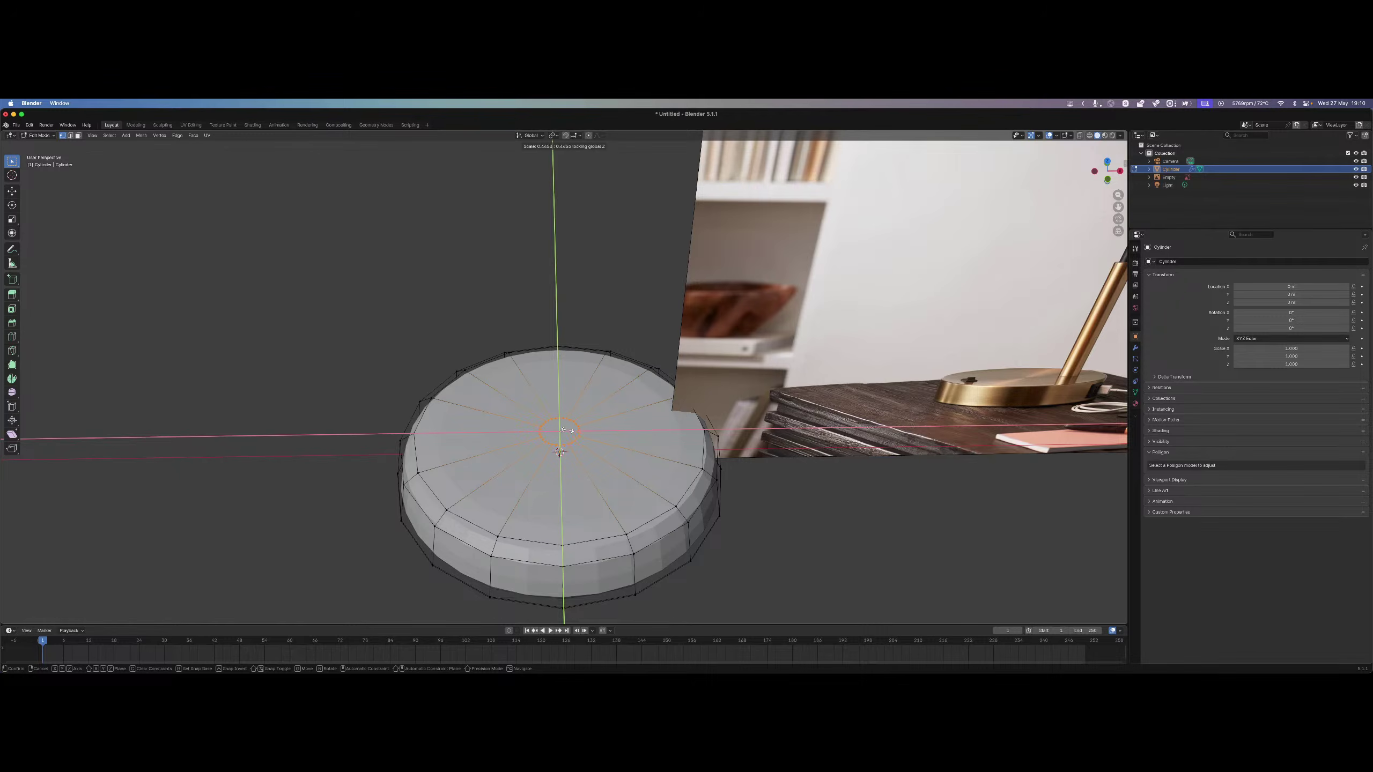
left_click(563, 426)
middle_click_drag(563, 426, 635, 475)
key("g")
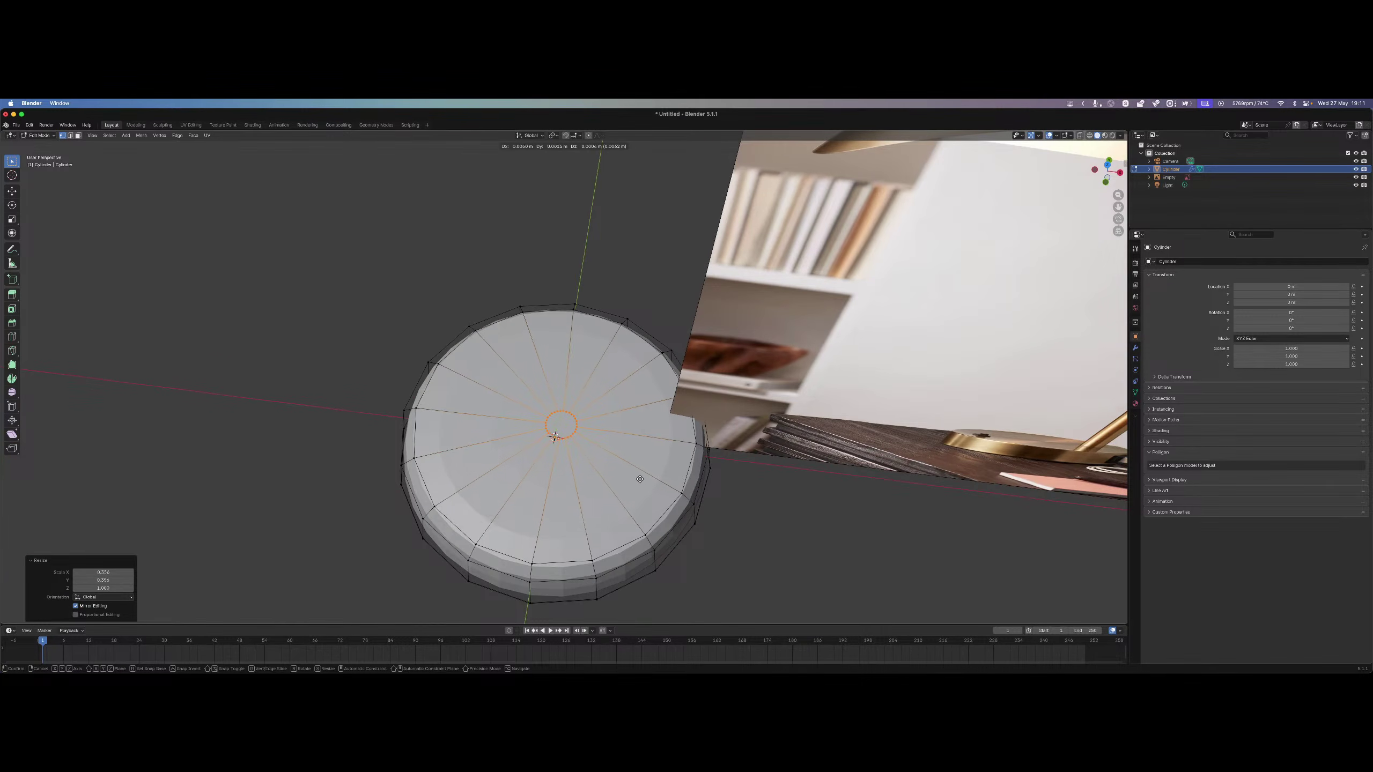
key("shift+z")
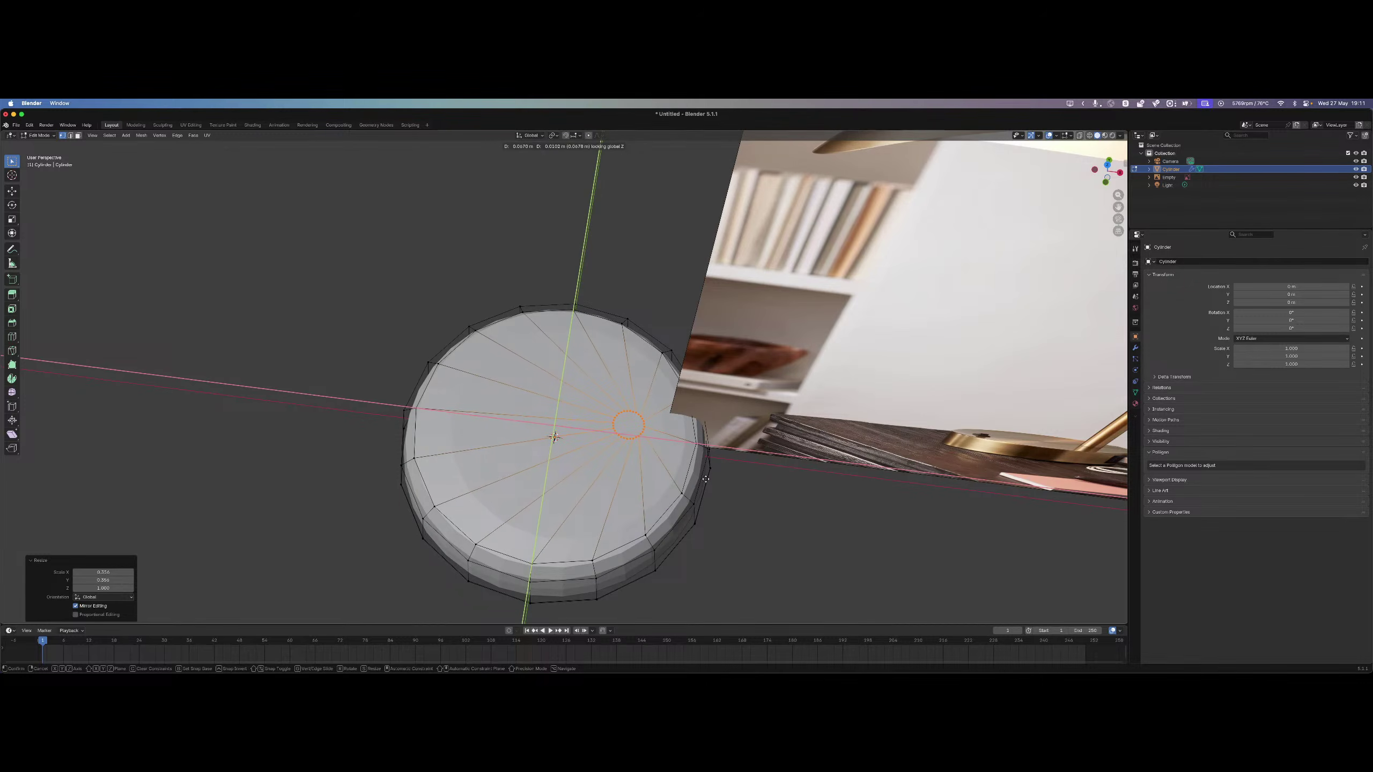
left_click(705, 478)
Fine-tune the size of the off-centre ring by scaling it up and slightly back down.
middle_click_drag(813, 500, 839, 475)
scroll(793, 498, "up", 5)
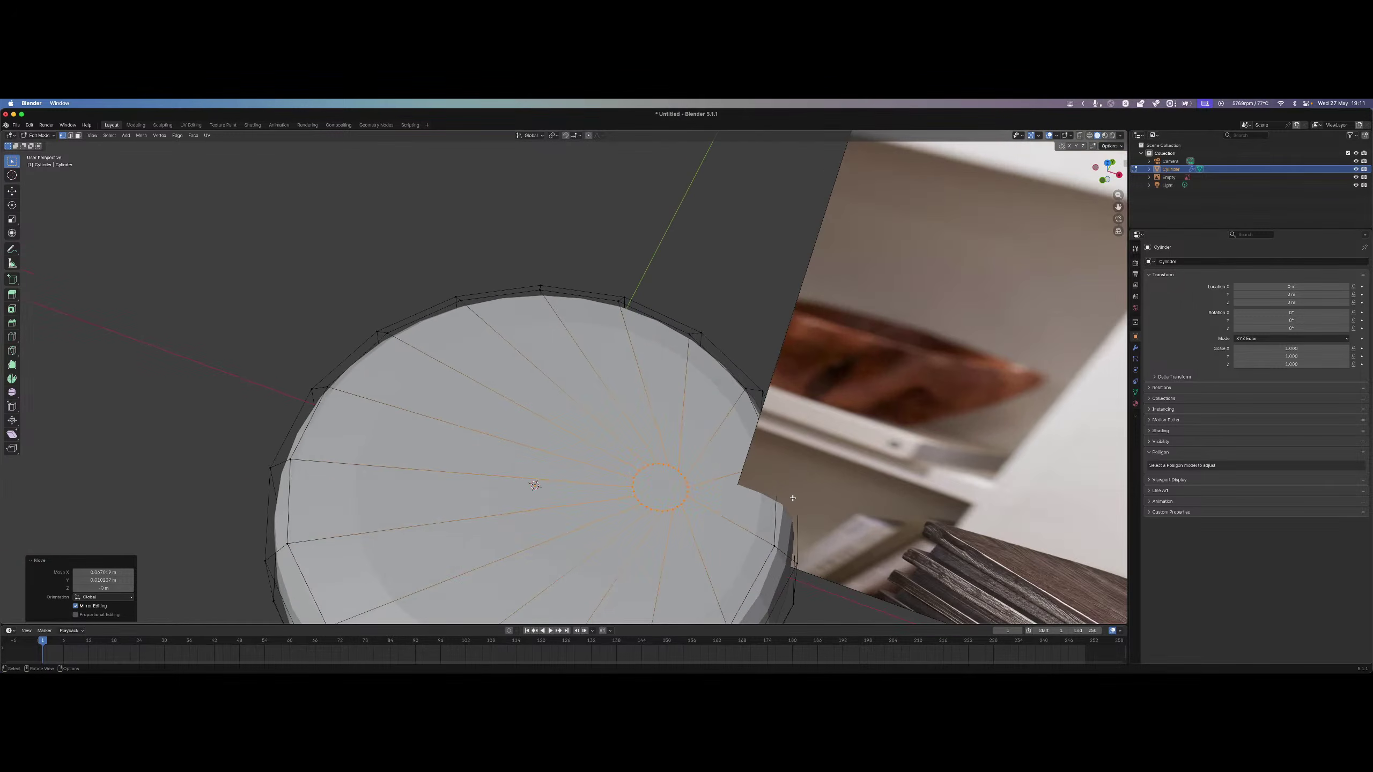
key("s")
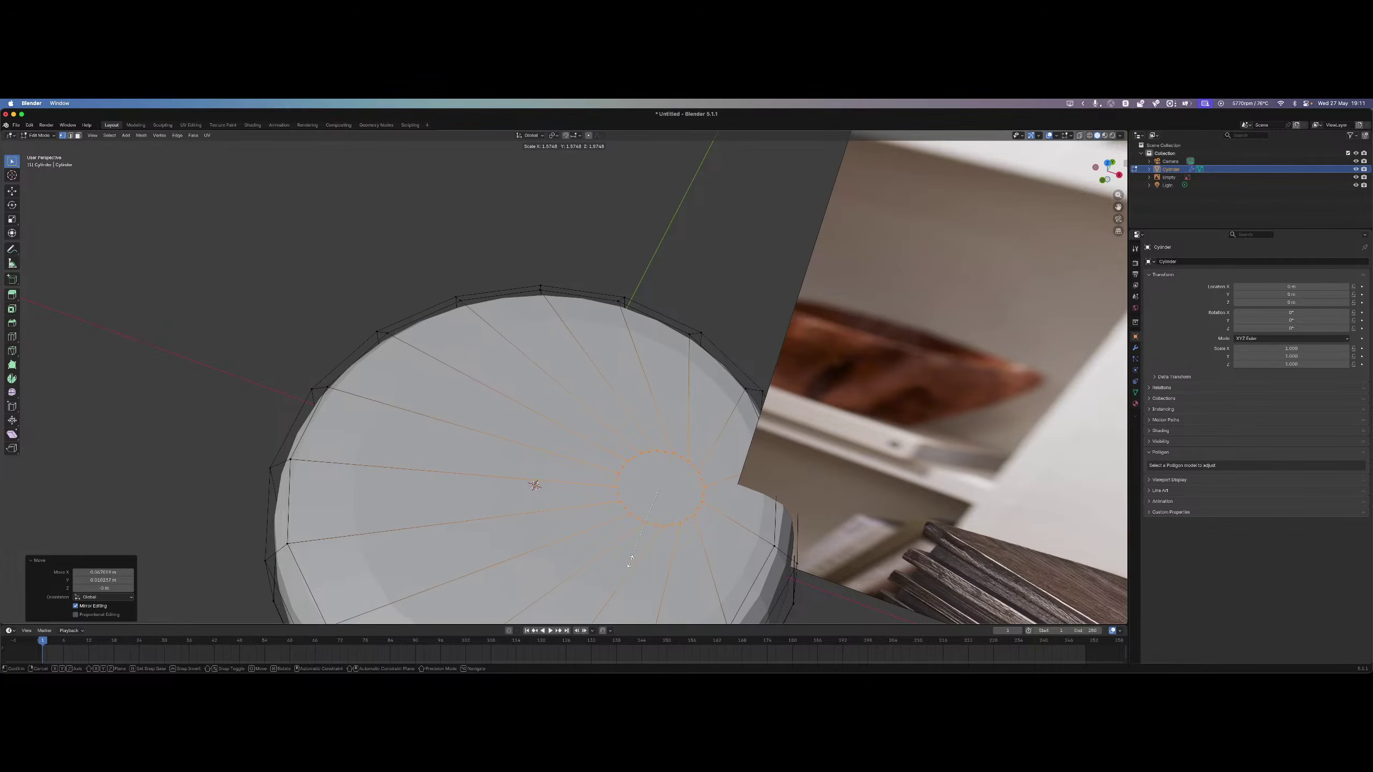
left_click(633, 562)
key("s")
left_click(683, 499)
Extrude the off-centre ring straight up along Z to form the lamp's column.
middle_click_drag(684, 499, 721, 454)
scroll(724, 455, "down", 5)
scroll(730, 458, "down", 1)
scroll(736, 460, "up", 2)
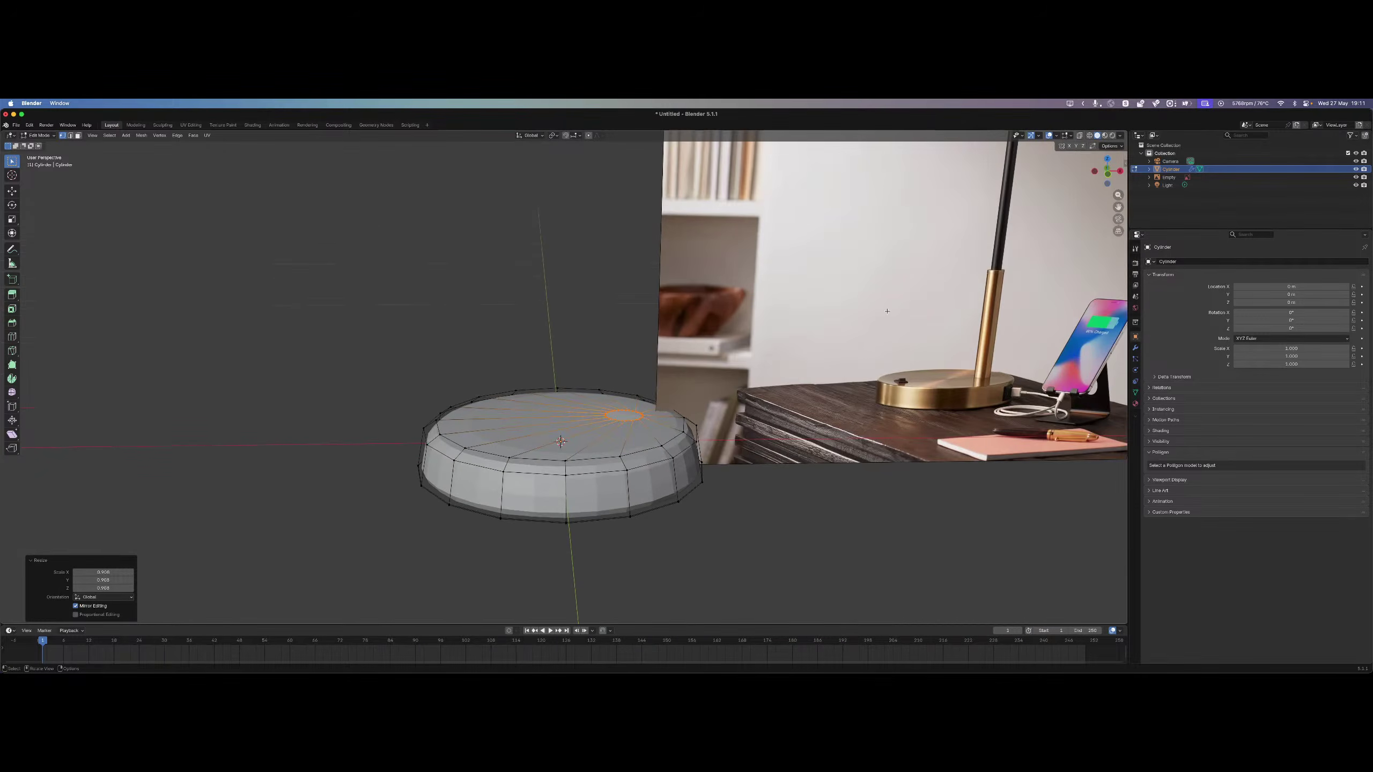
scroll(768, 464, "down", 1)
scroll(743, 465, "up", 2)
scroll(742, 465, "up", 1)
key("g")
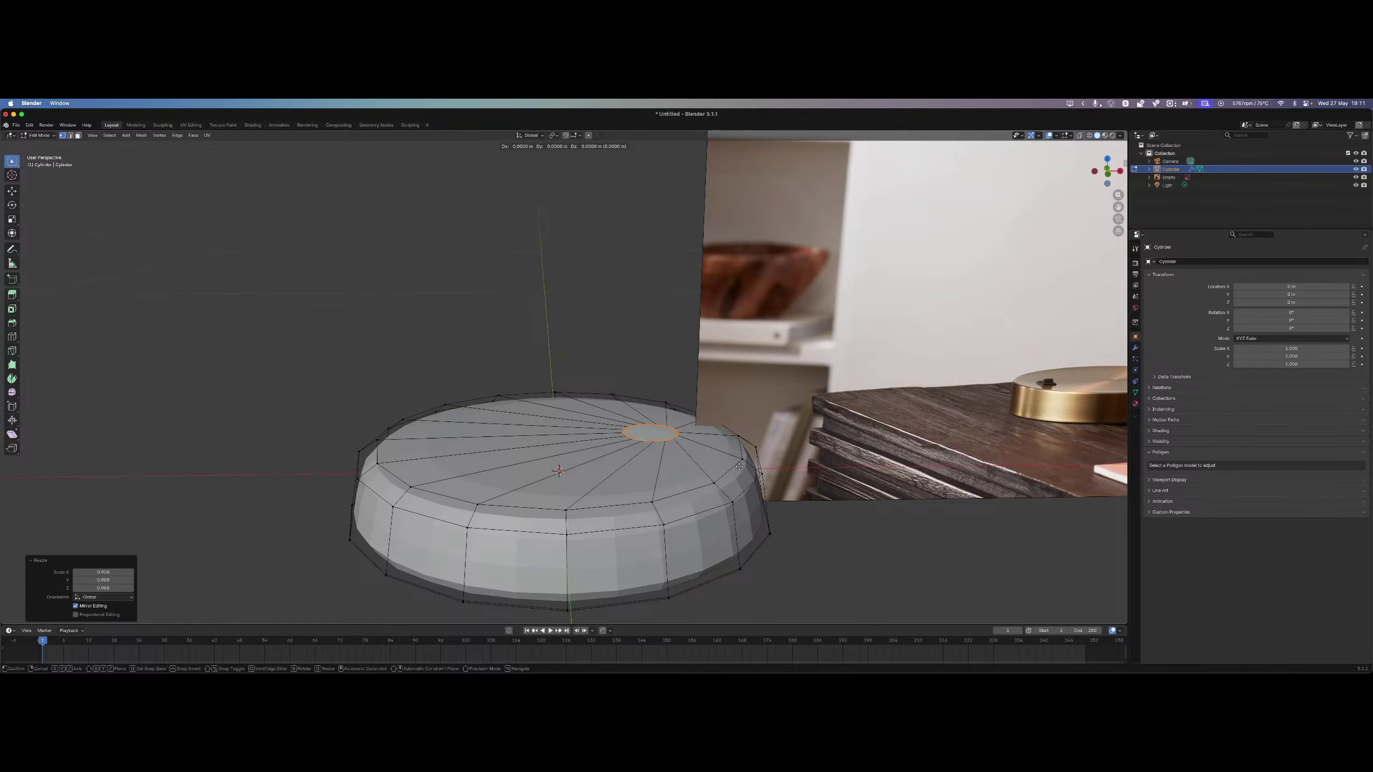
key("z")
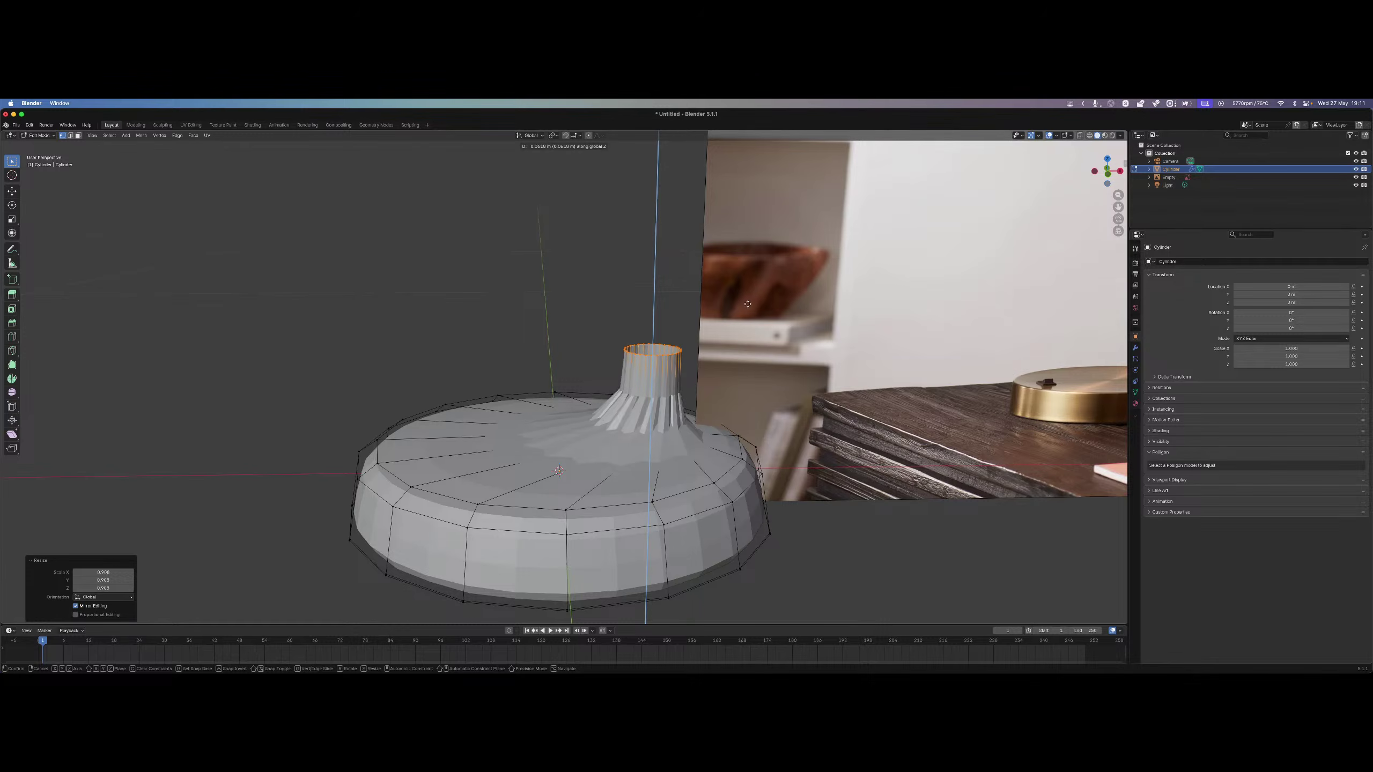
left_click(756, 614)
Adjust the height of the column's upper end along Z, using the reference photo as a guide.
scroll(709, 392, "down", 7)
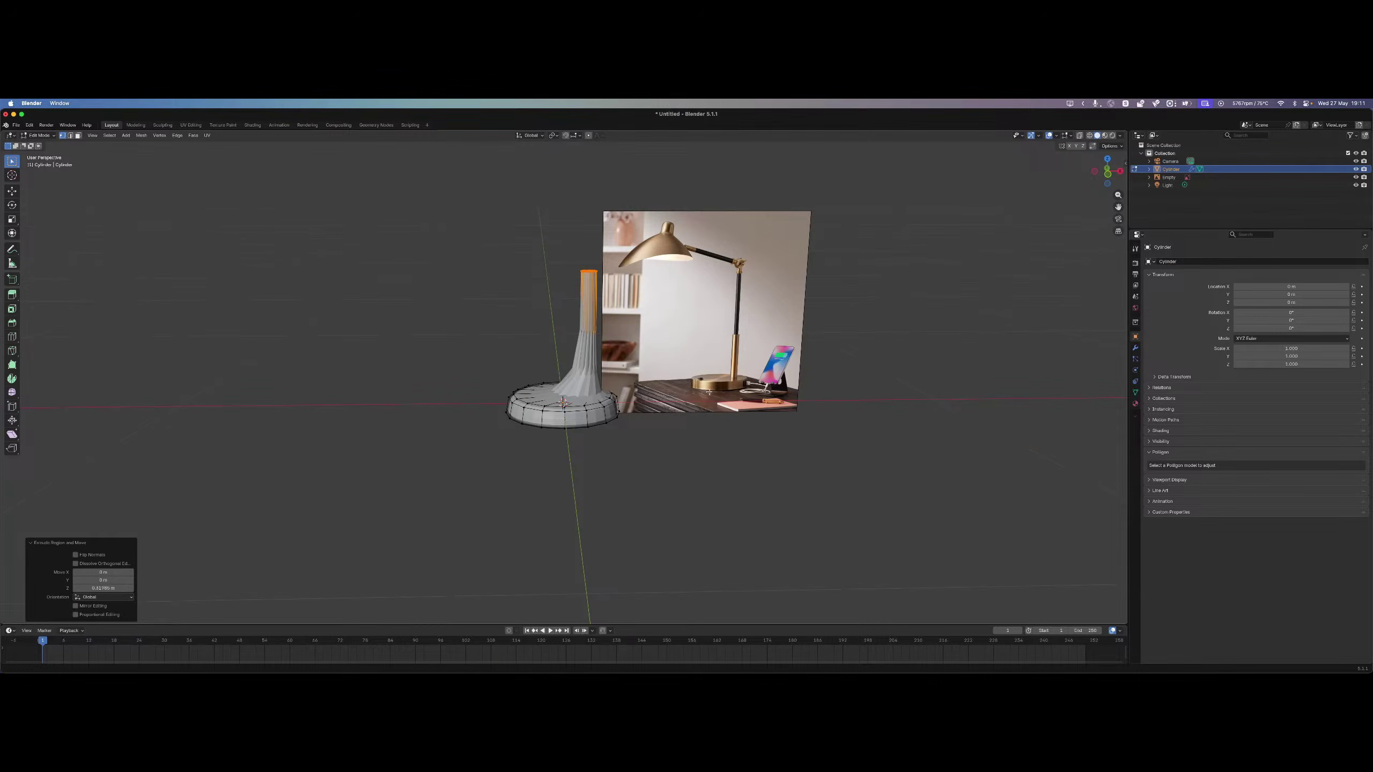
scroll(717, 276, "up", 4)
scroll(716, 293, "down", 2)
key("g")
key("z")
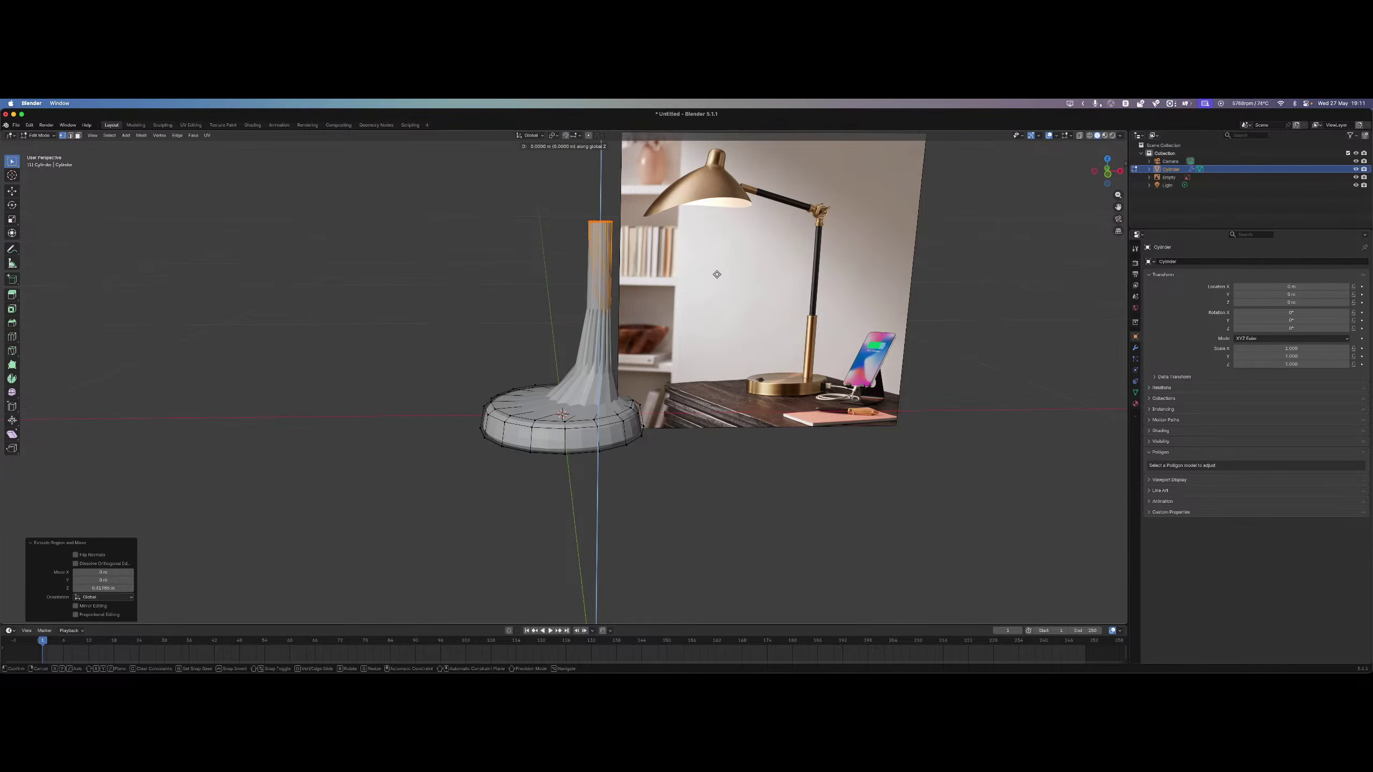
left_click(711, 346)
Add one loop cut around the column and slide it down to the base.
scroll(711, 349, "up", 5)
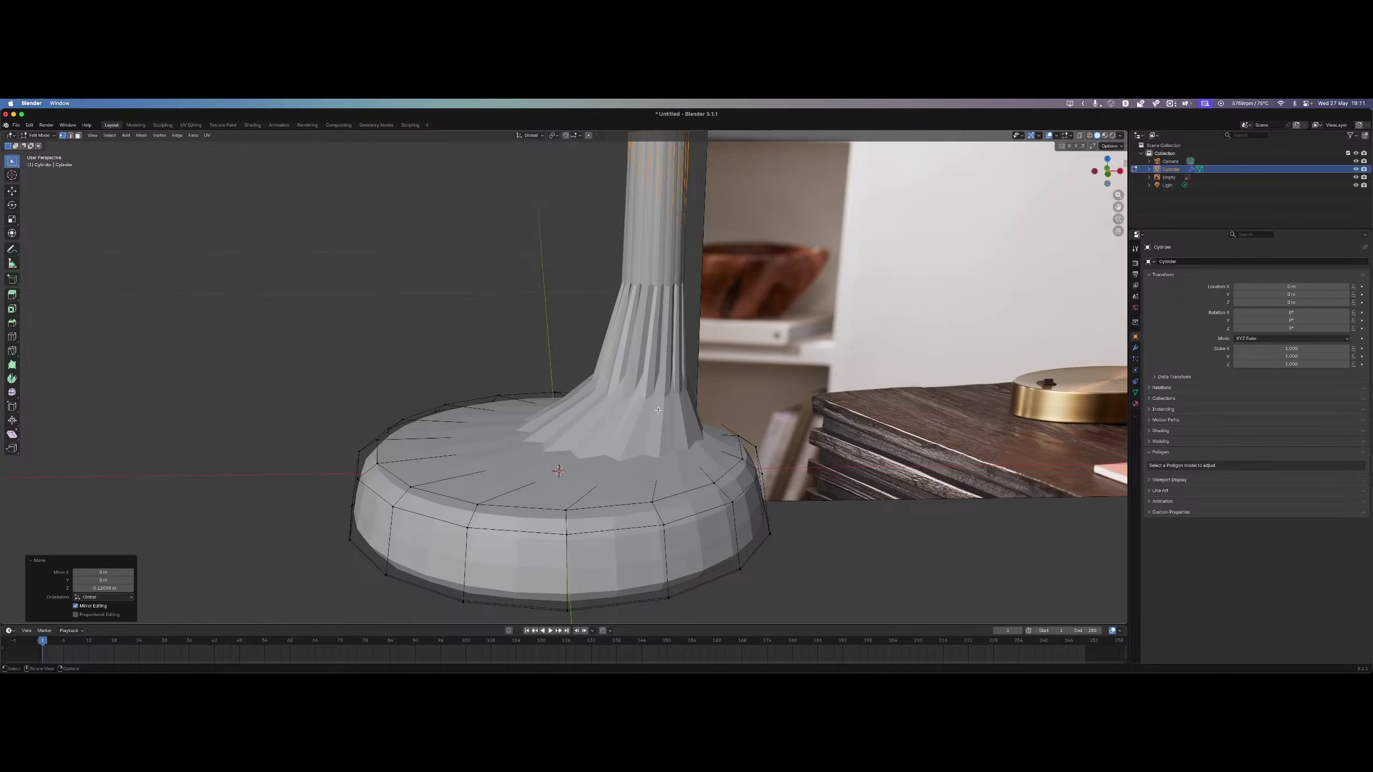
key("ctrl+r")
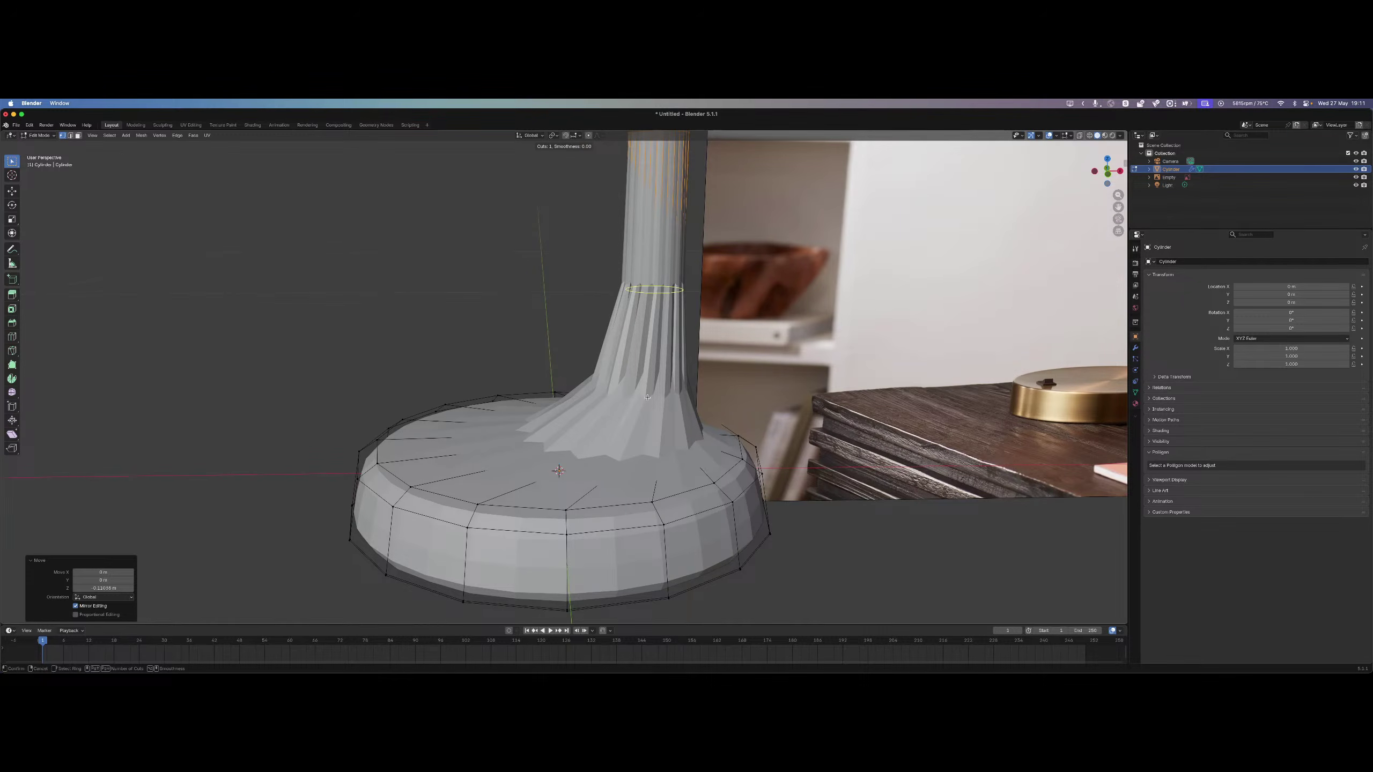
left_click(648, 397)
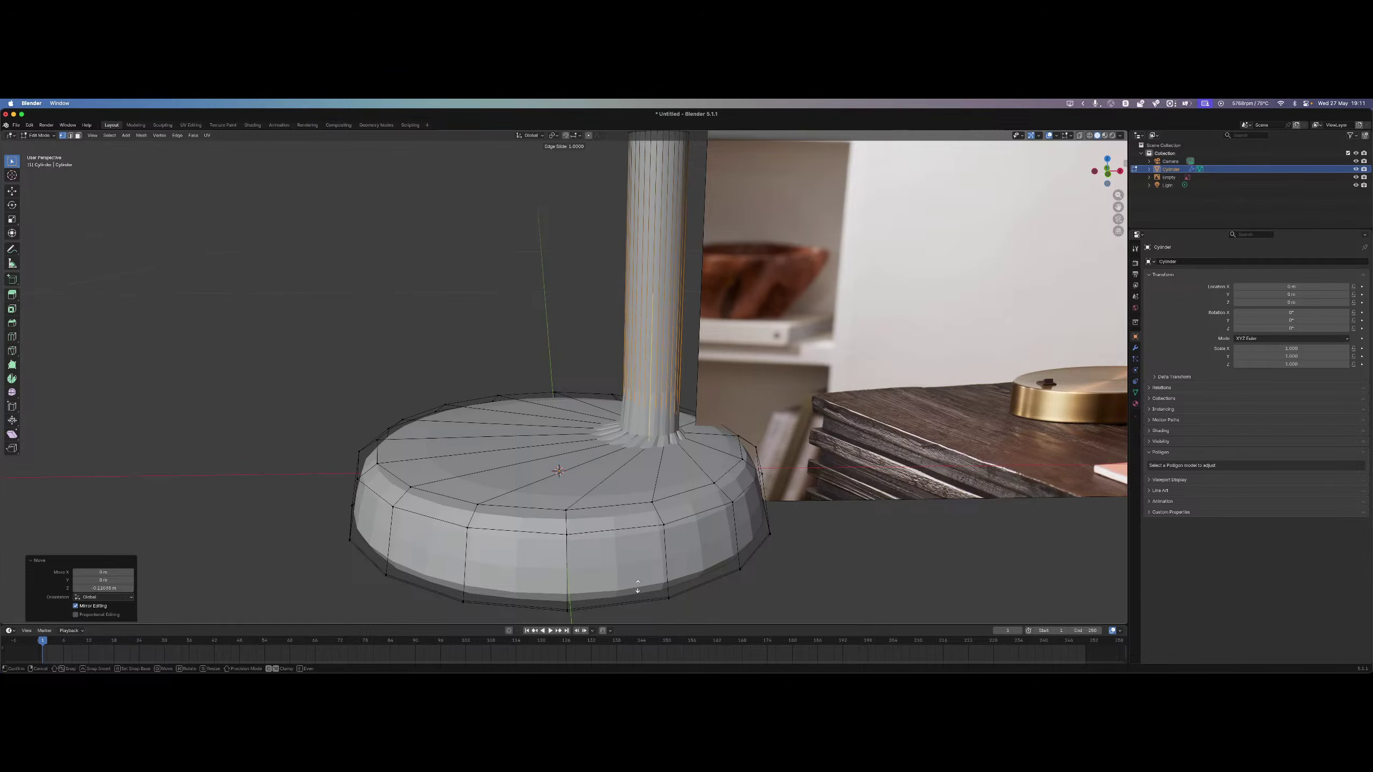
left_click(638, 586)
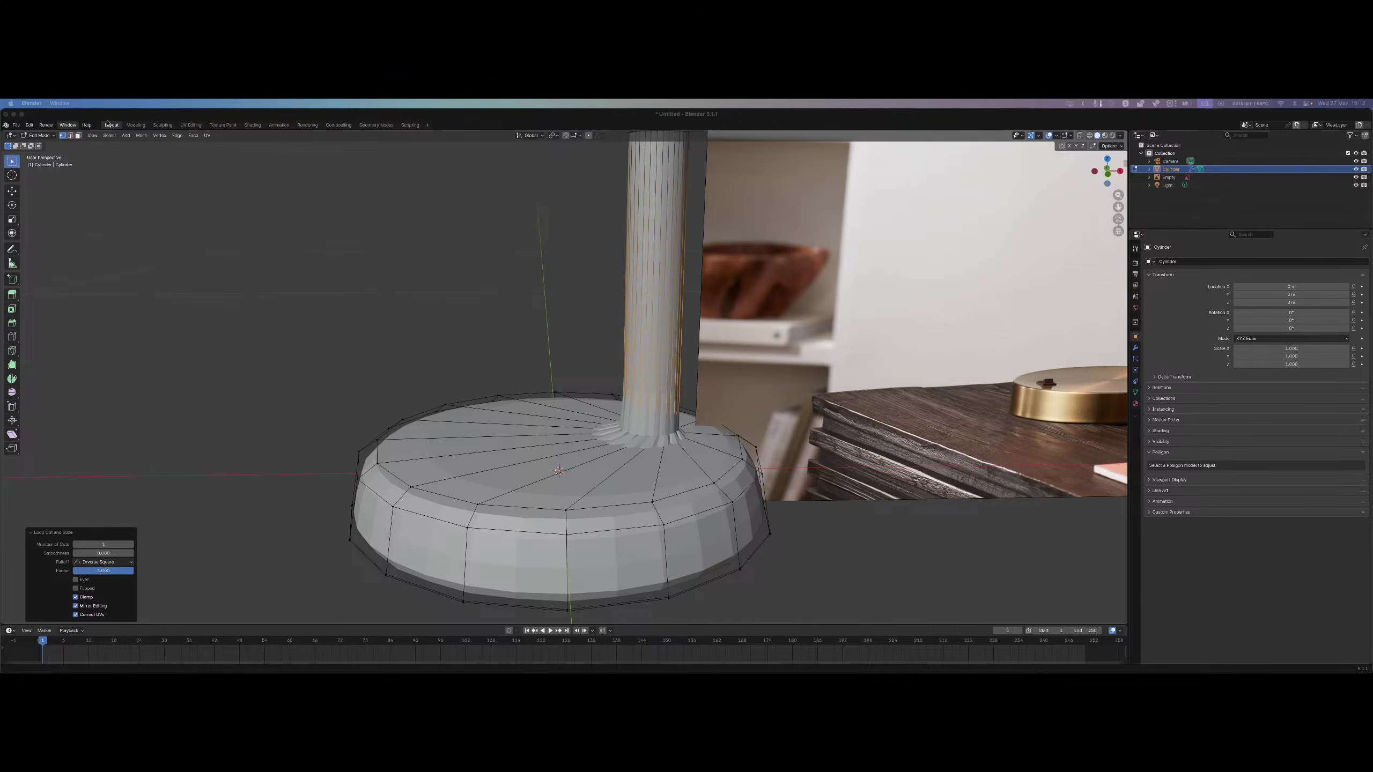
Examine the joint between column and base up close and undo the loop cut.
scroll(453, 415, "up", 5)
middle_click_drag(635, 506, 594, 487)
scroll(594, 488, "down", 4)
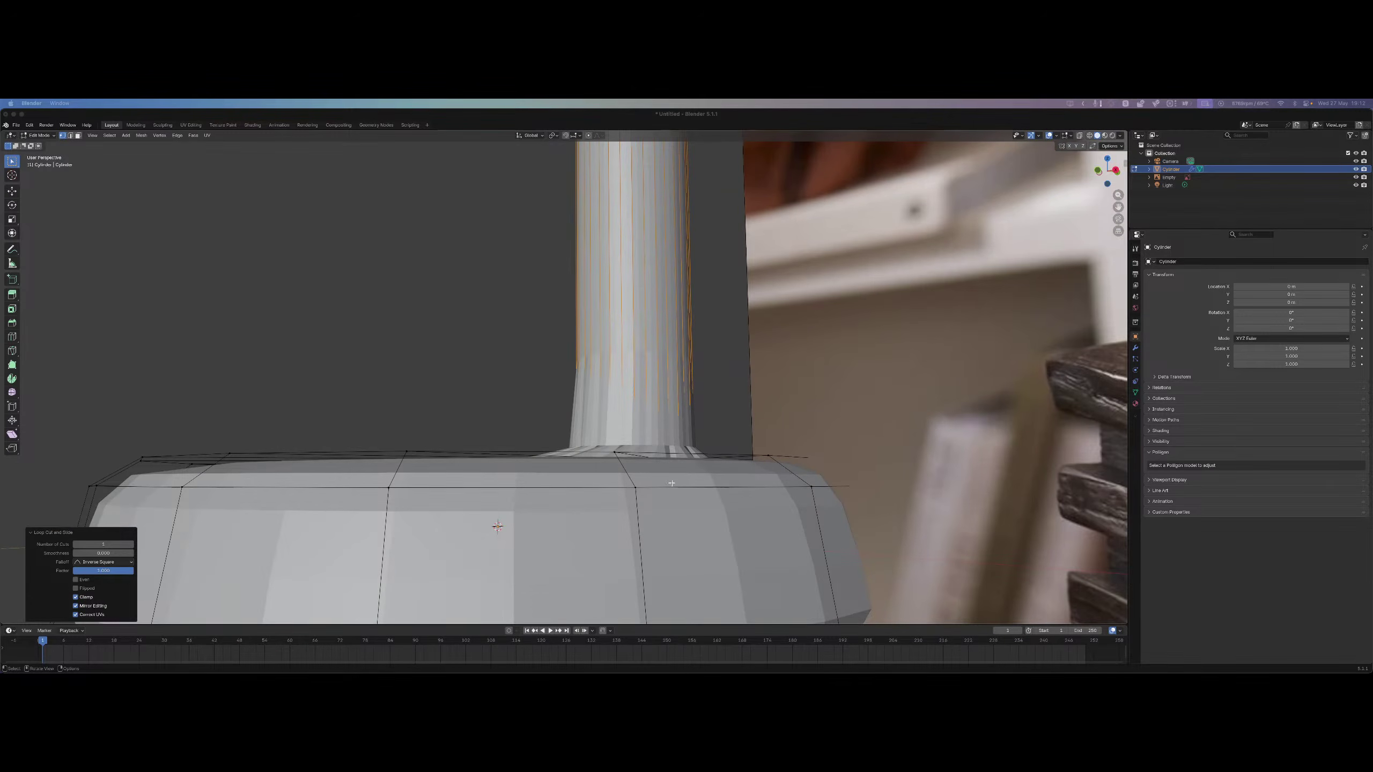
left_click(691, 463)
key("super+z")
key("super+z")
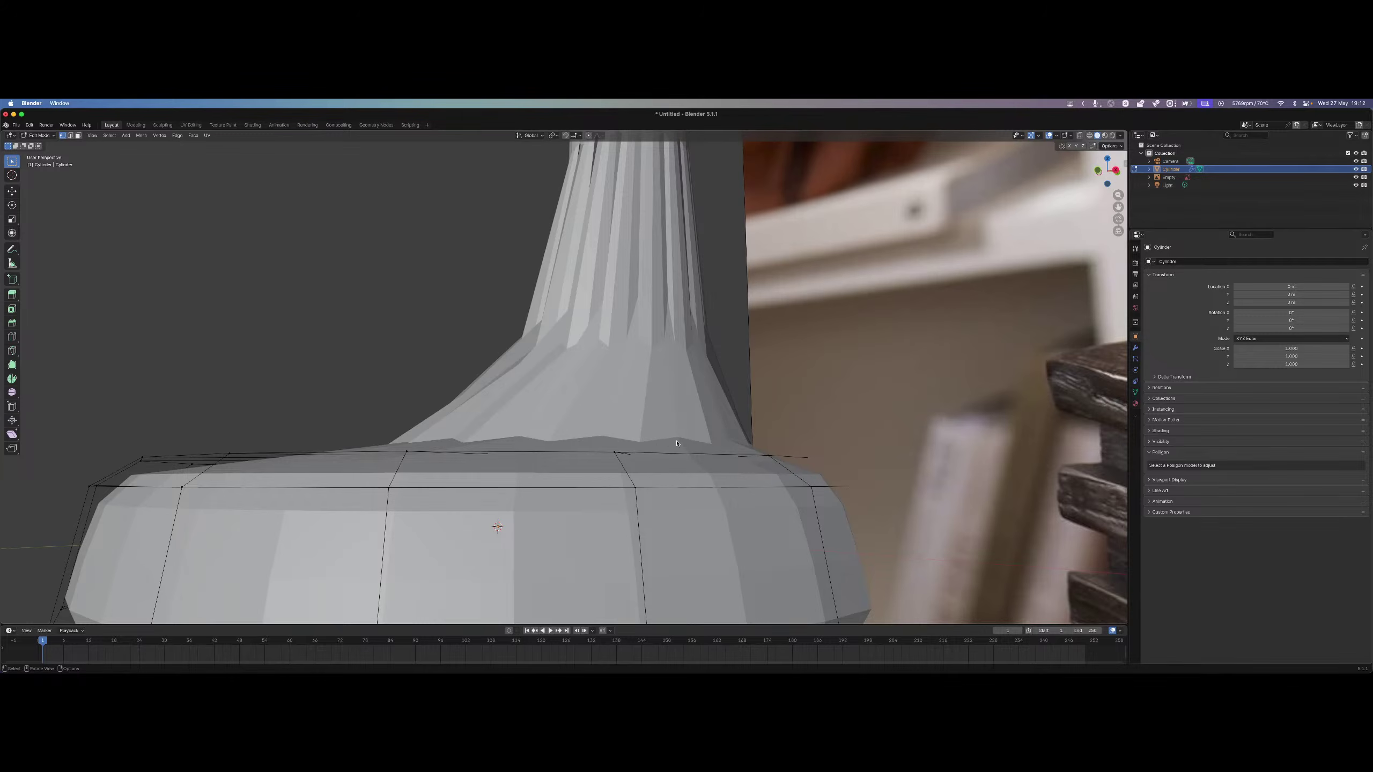
Insert a single edge loop at the column's flared foot and slide it fully down to sharpen the joint with the base.
scroll(645, 310, "down", 3)
scroll(622, 348, "up", 2)
key("ctrl+r")
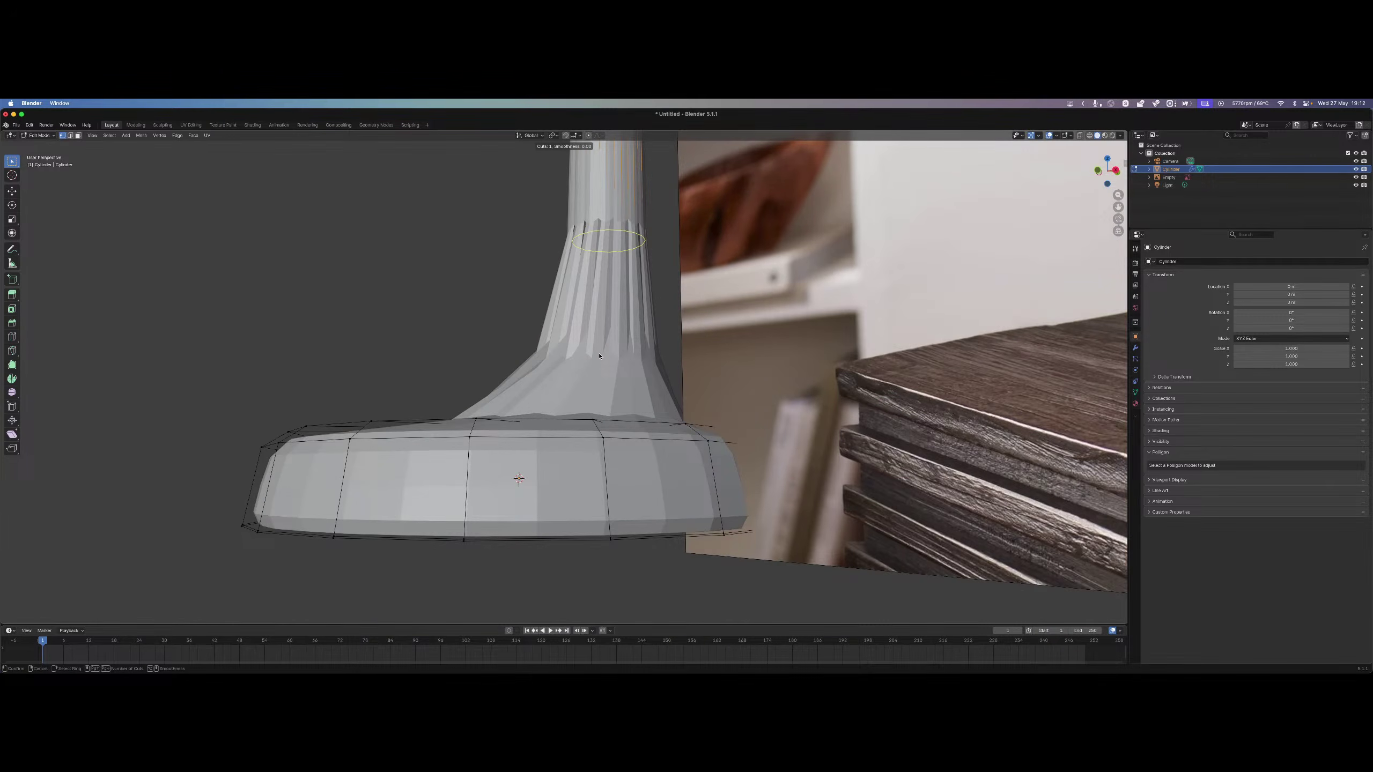
left_click(599, 356)
left_click(665, 361)
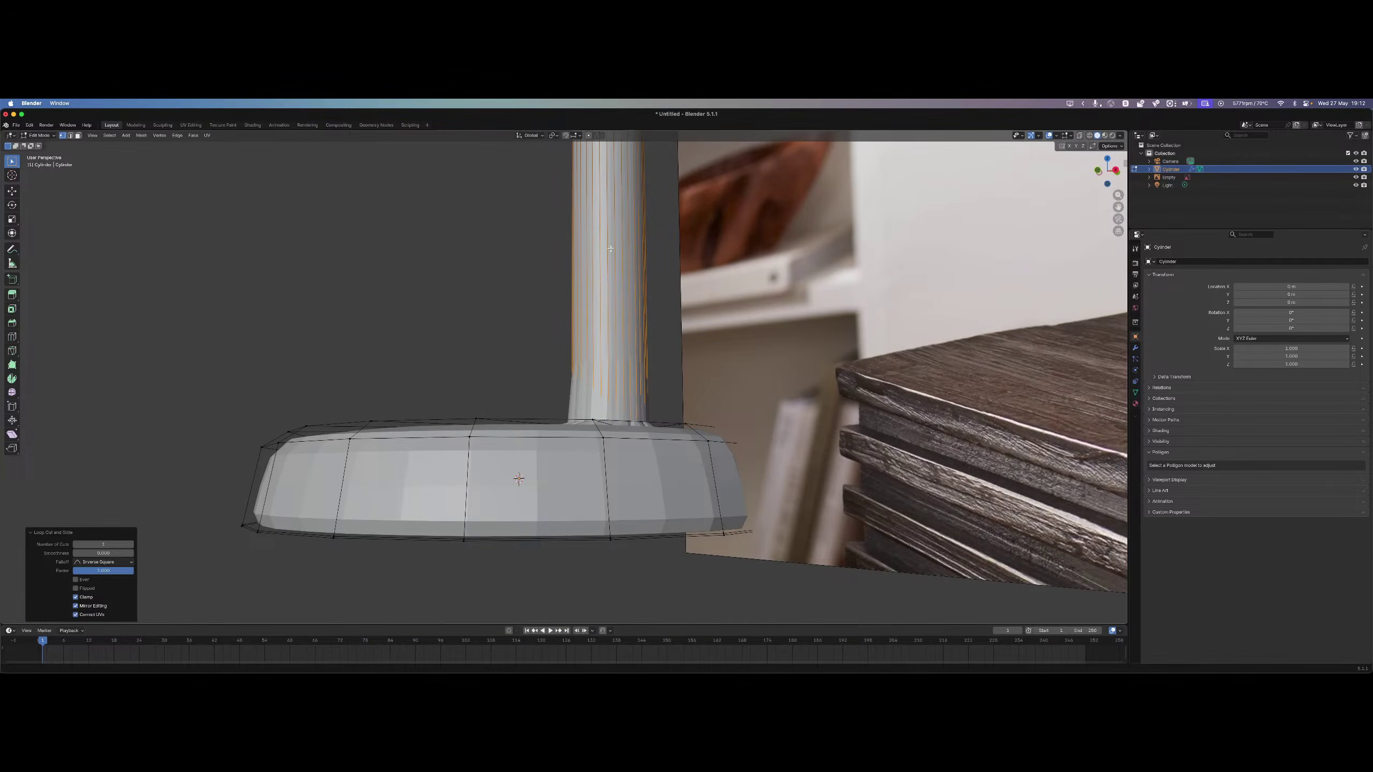
Preview the joint between column and base at a higher Subdivision viewport level, and set the viewport level back to 1.
middle_click_drag(665, 361, 687, 325)
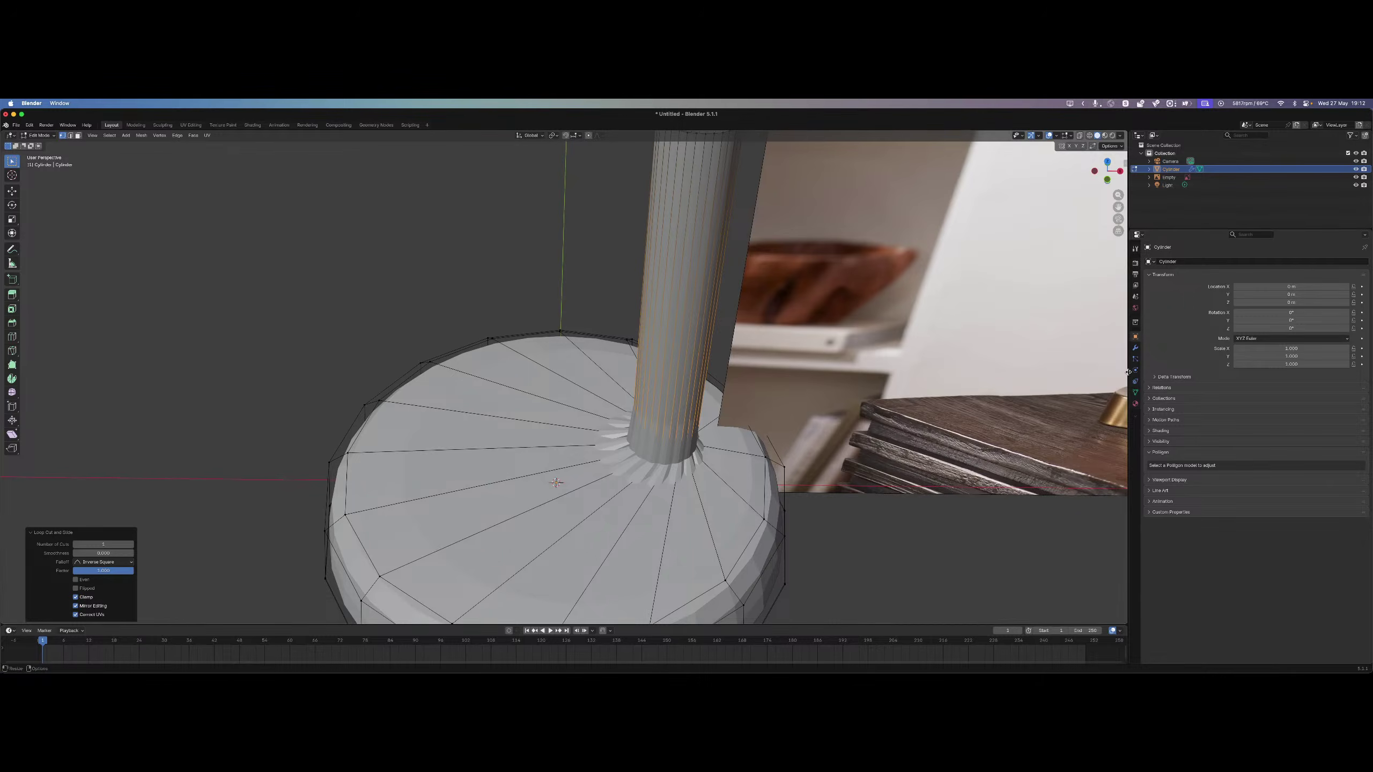
left_click(1135, 347)
left_click_drag(1292, 296, 1325, 296)
scroll(689, 438, "up", 4)
mouse_move(690, 439)
middle_mouse_down()
mouse_move(683, 400)
mouse_move(695, 427)
middle_mouse_up()
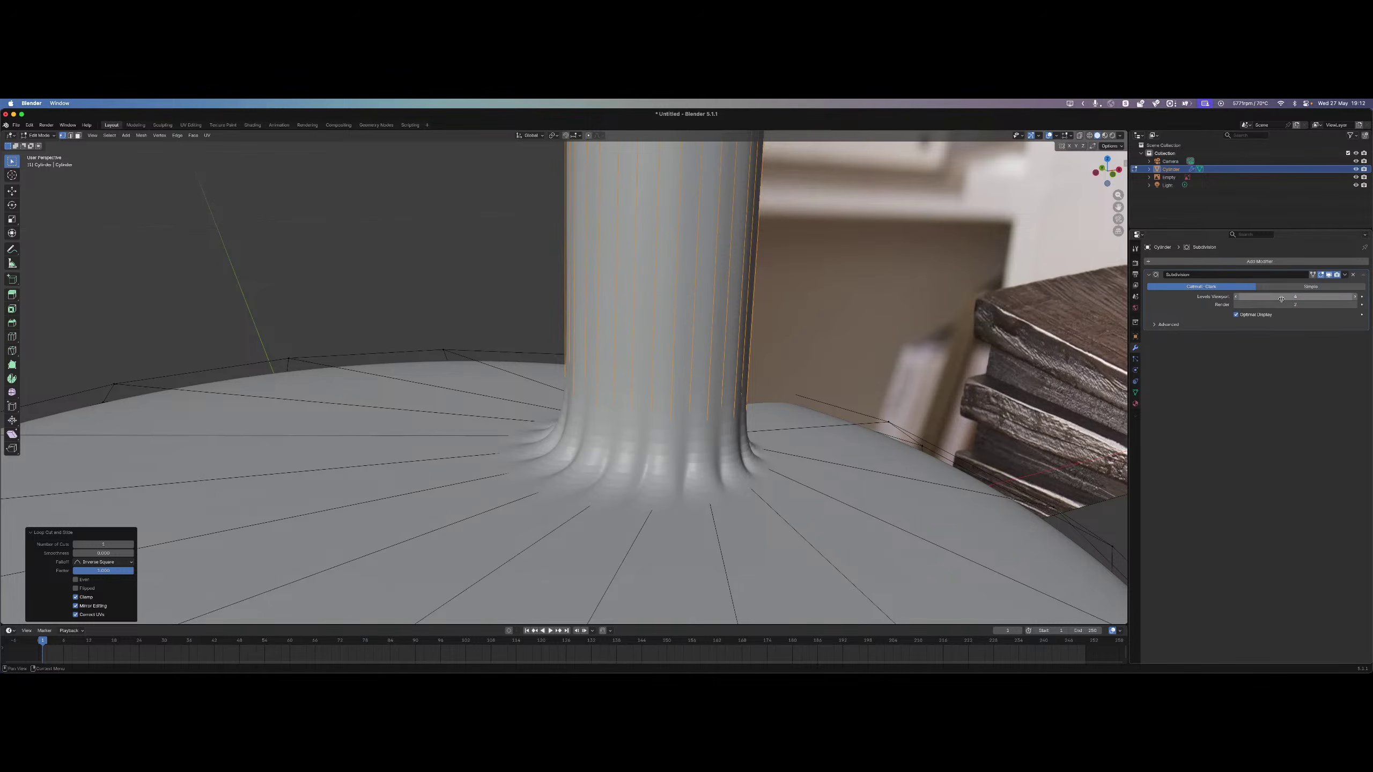
left_click(1281, 298)
type("1")
key("Return")
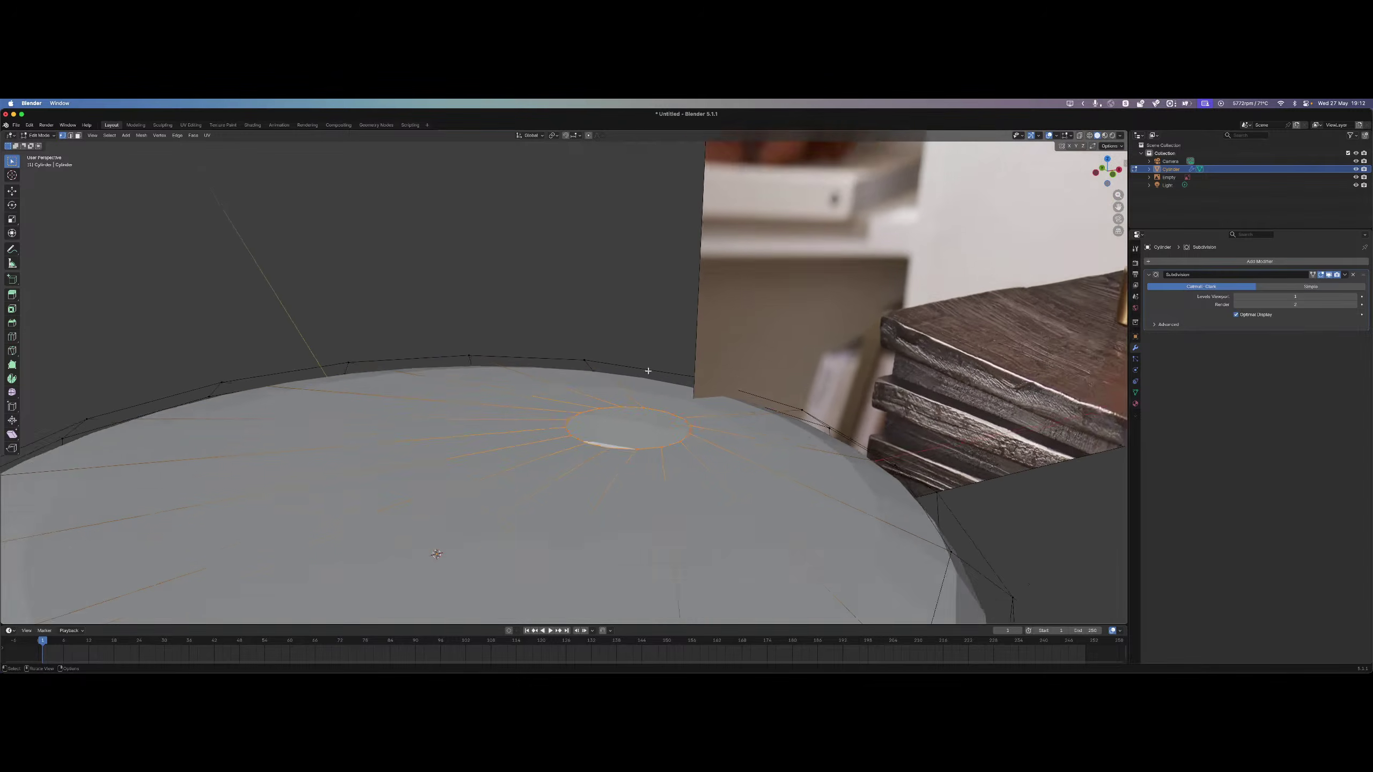
Try extruding the edge loop of the hole in the base into a column, and undo the attempts.
key("e")
left_click(728, 408)
right_click(728, 408)
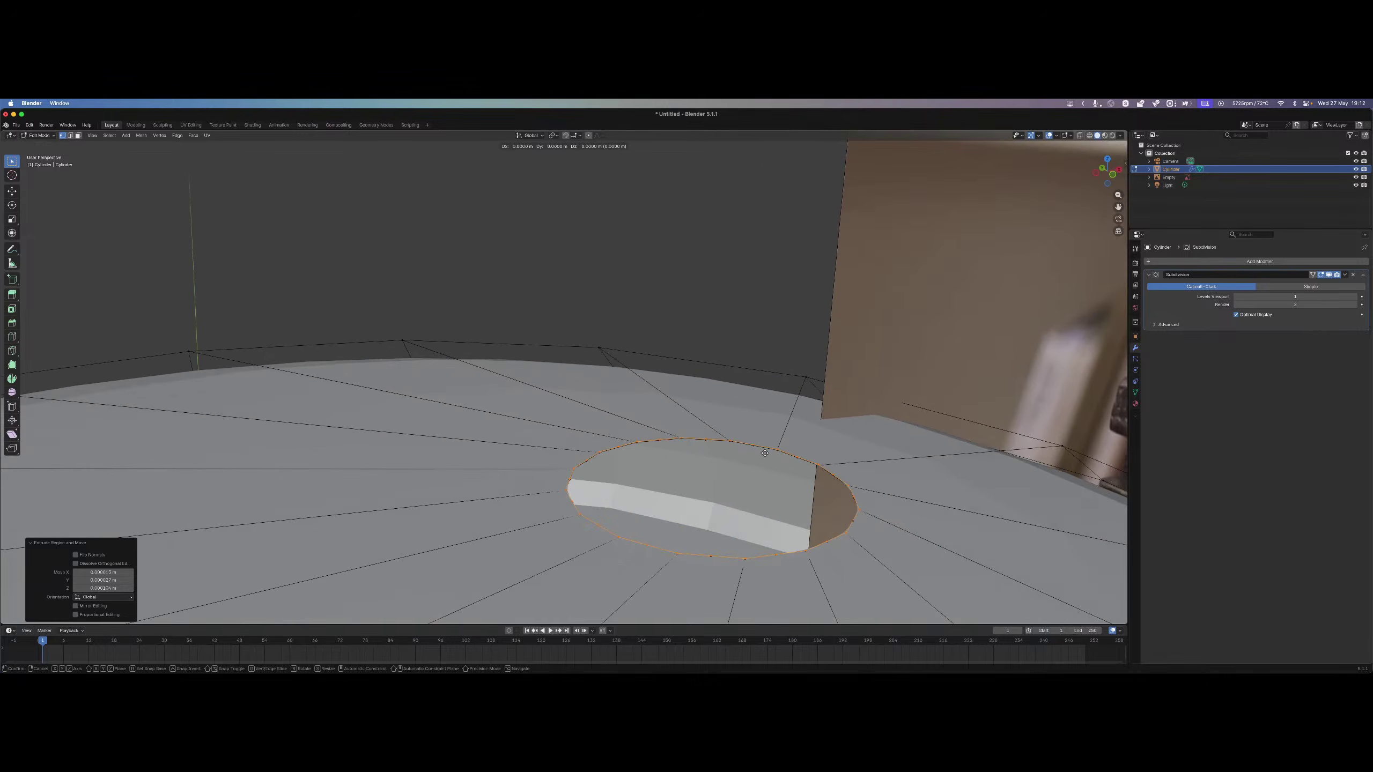
key("e")
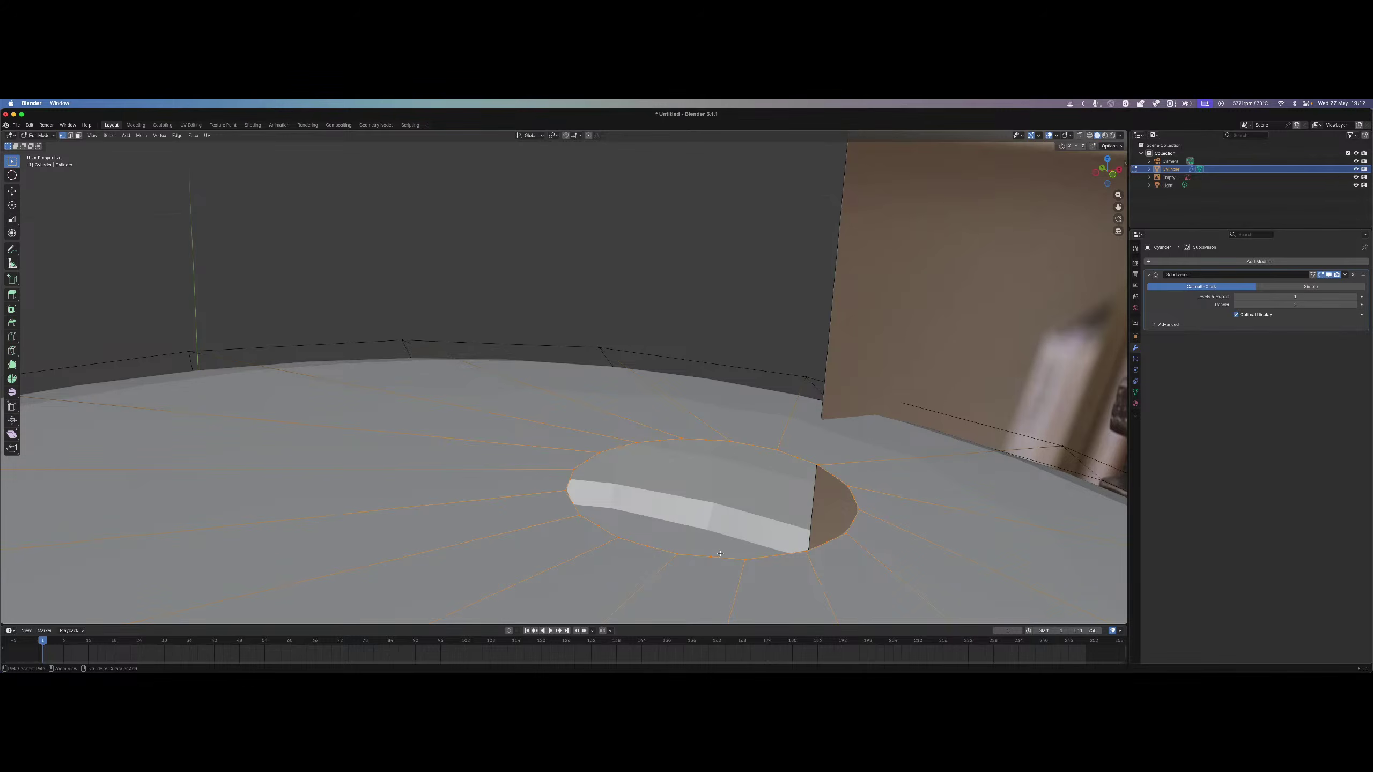
key("g")
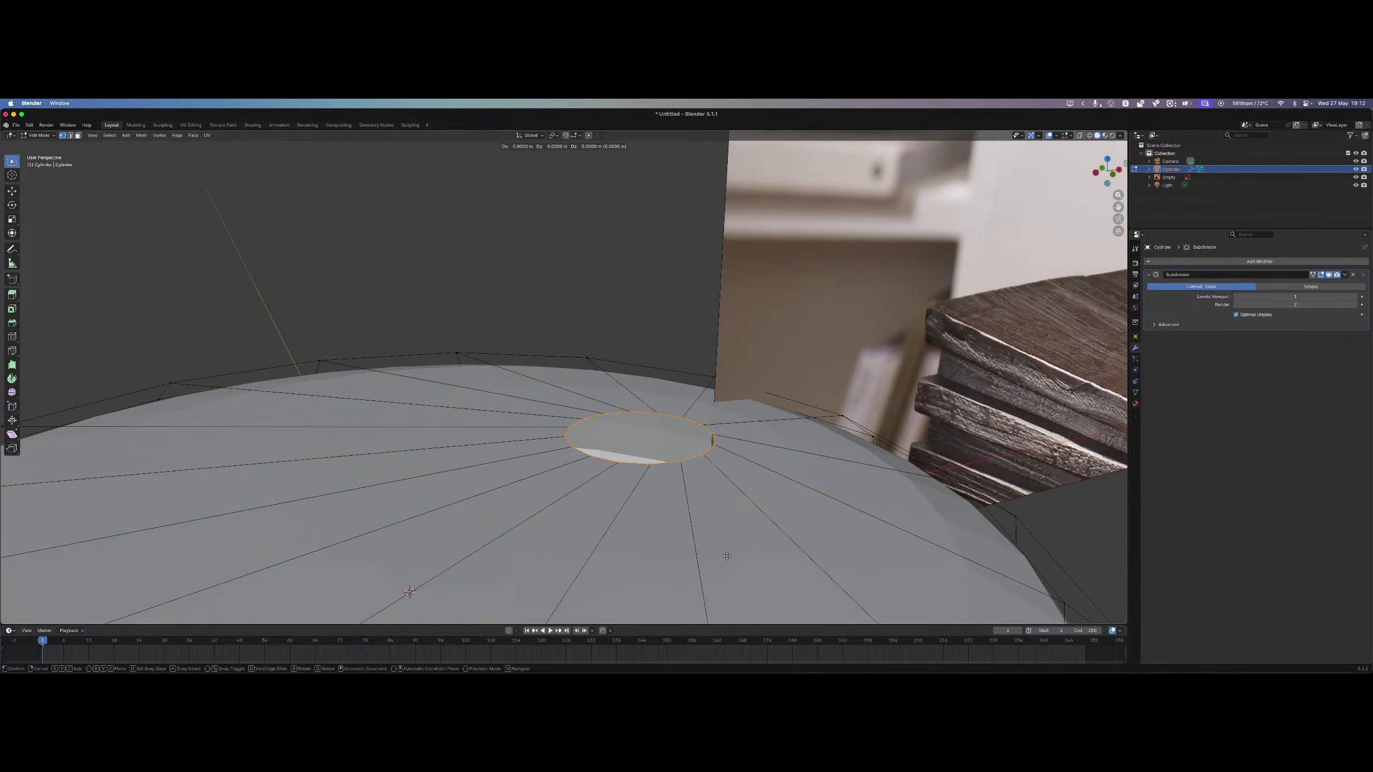
right_click(727, 556)
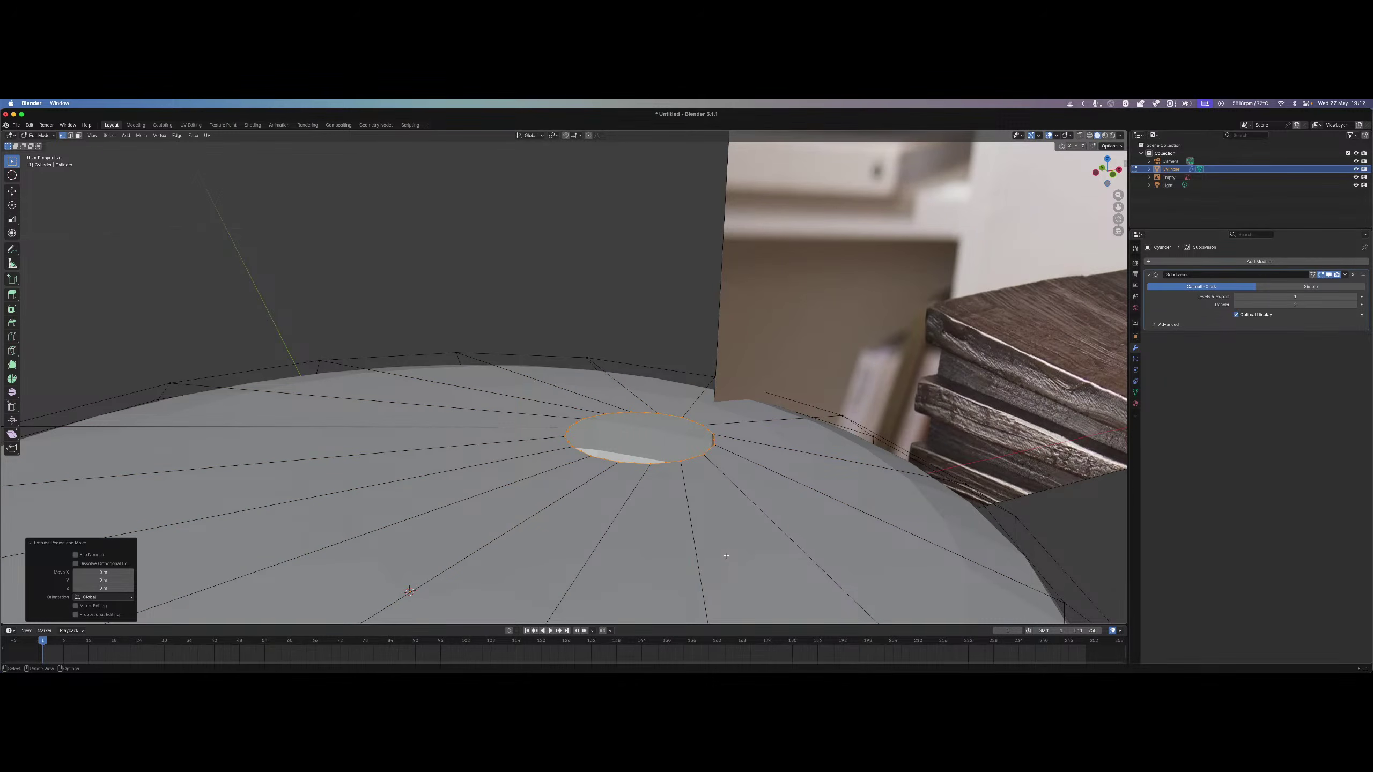
right_click(727, 556)
key("Escape")
key("g")
key("z")
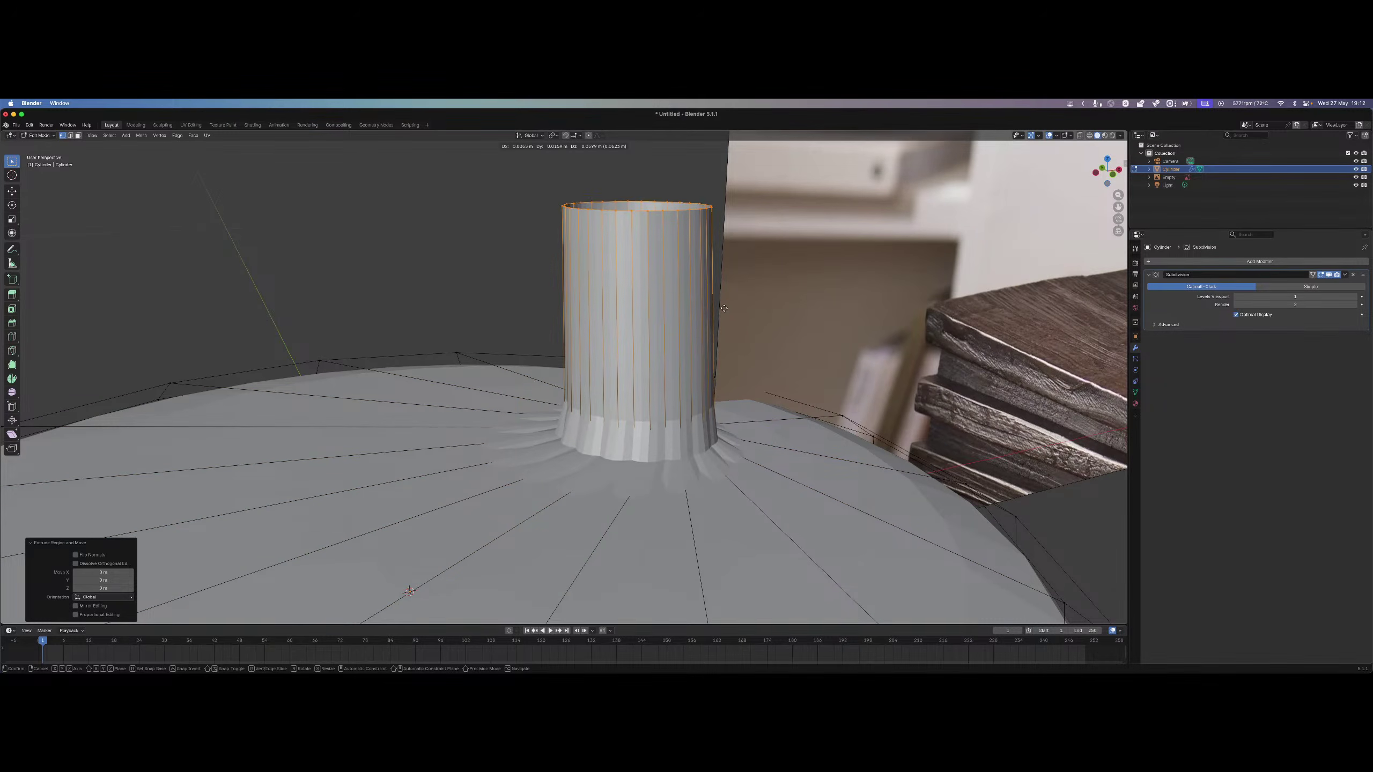
right_click(741, 453)
key("ctrl+z")
key("ctrl+z")
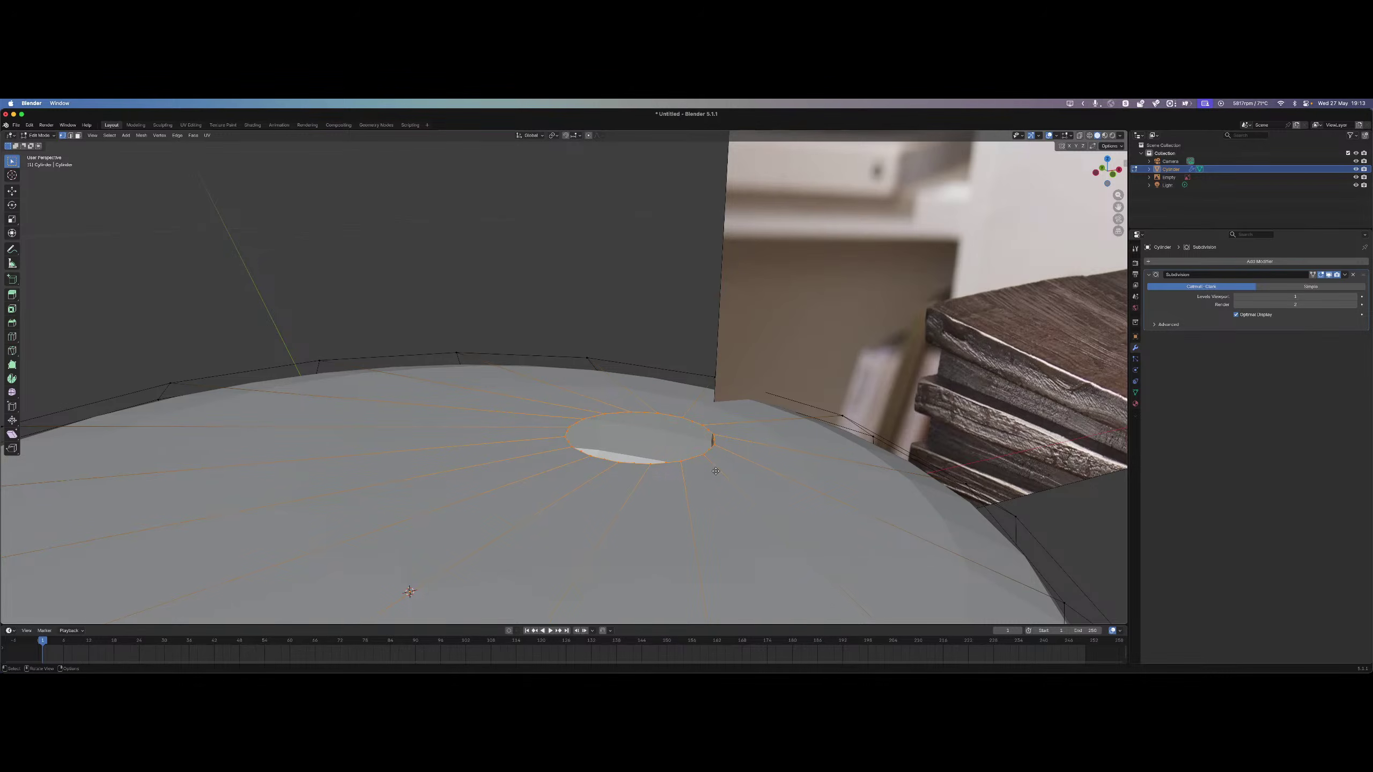
Extrude the hole's edge loop in place as a supporting loop, and extrude it again upward along Z to form the lower column.
key("e")
right_click(709, 426)
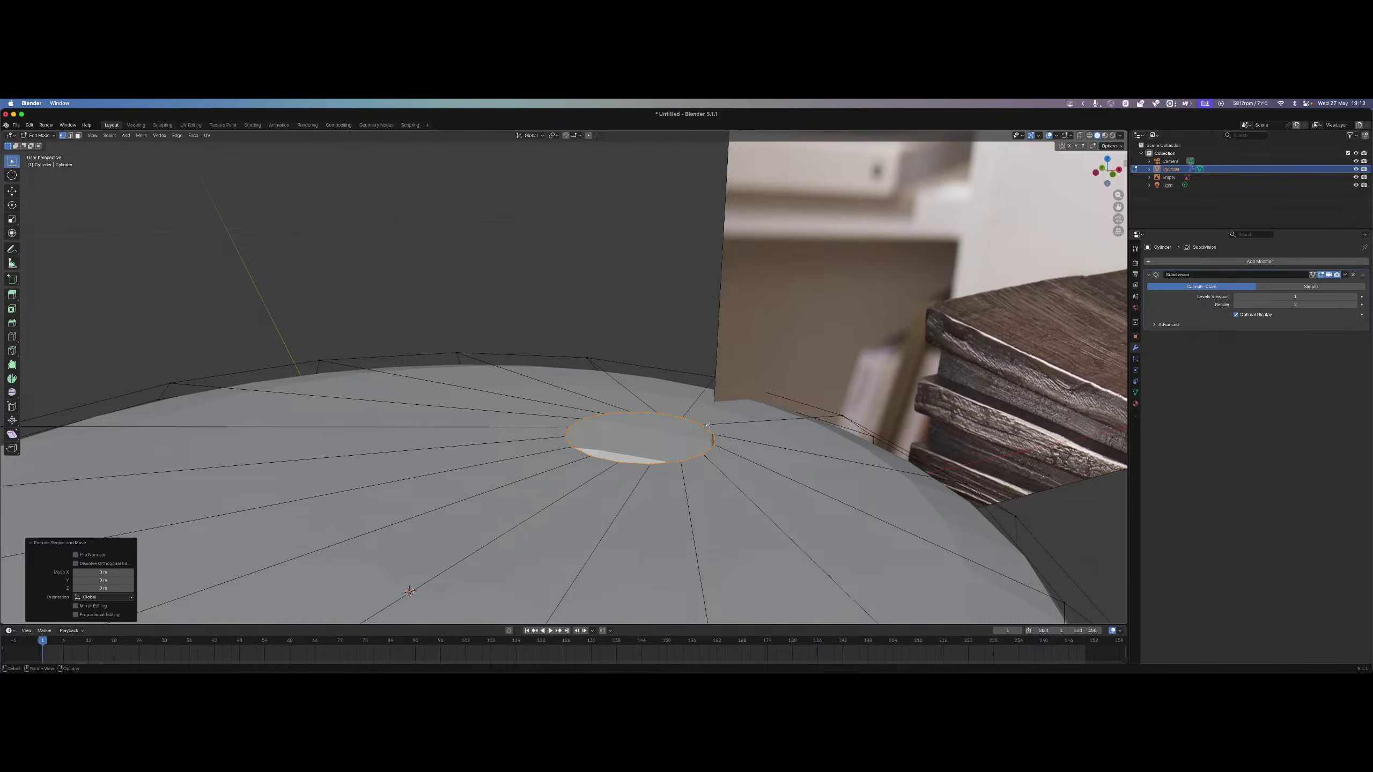
key("g")
right_click(724, 304)
key("e")
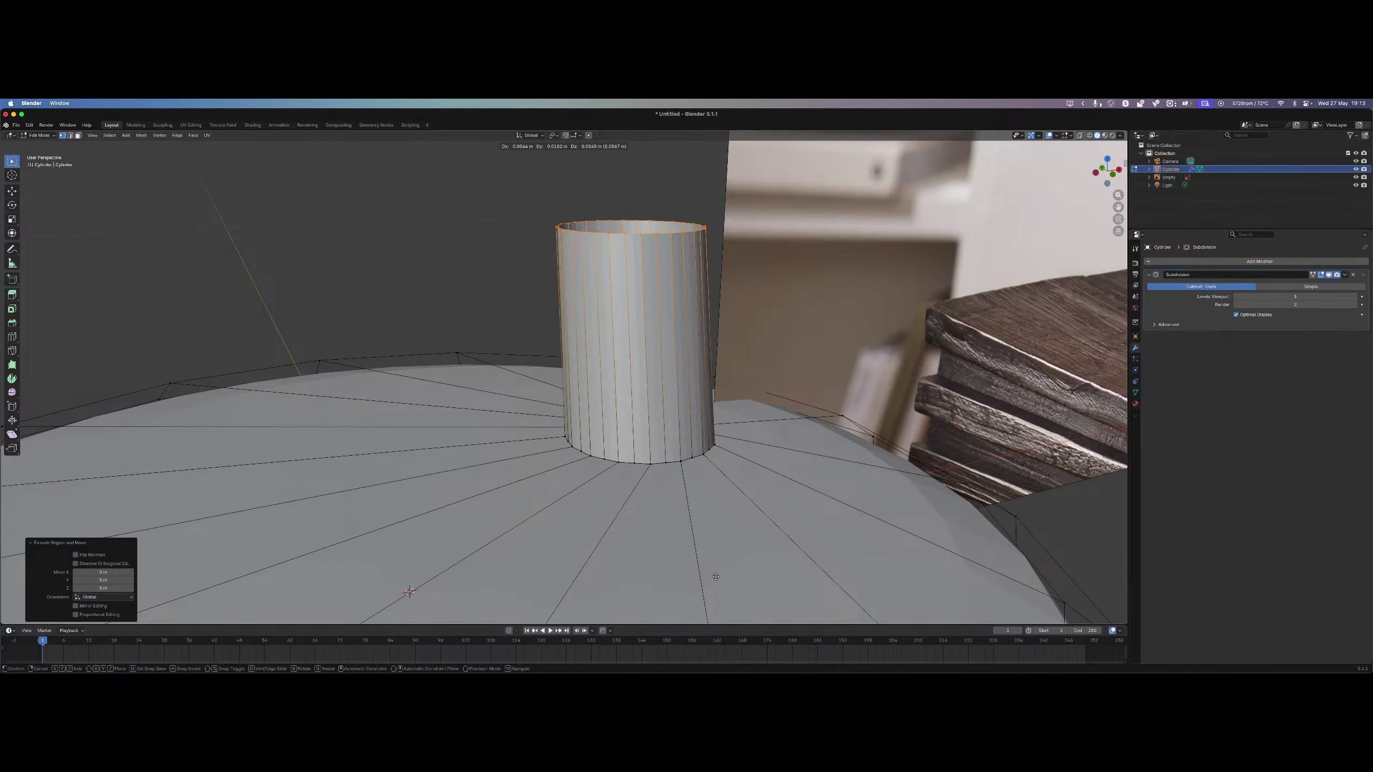
key("z")
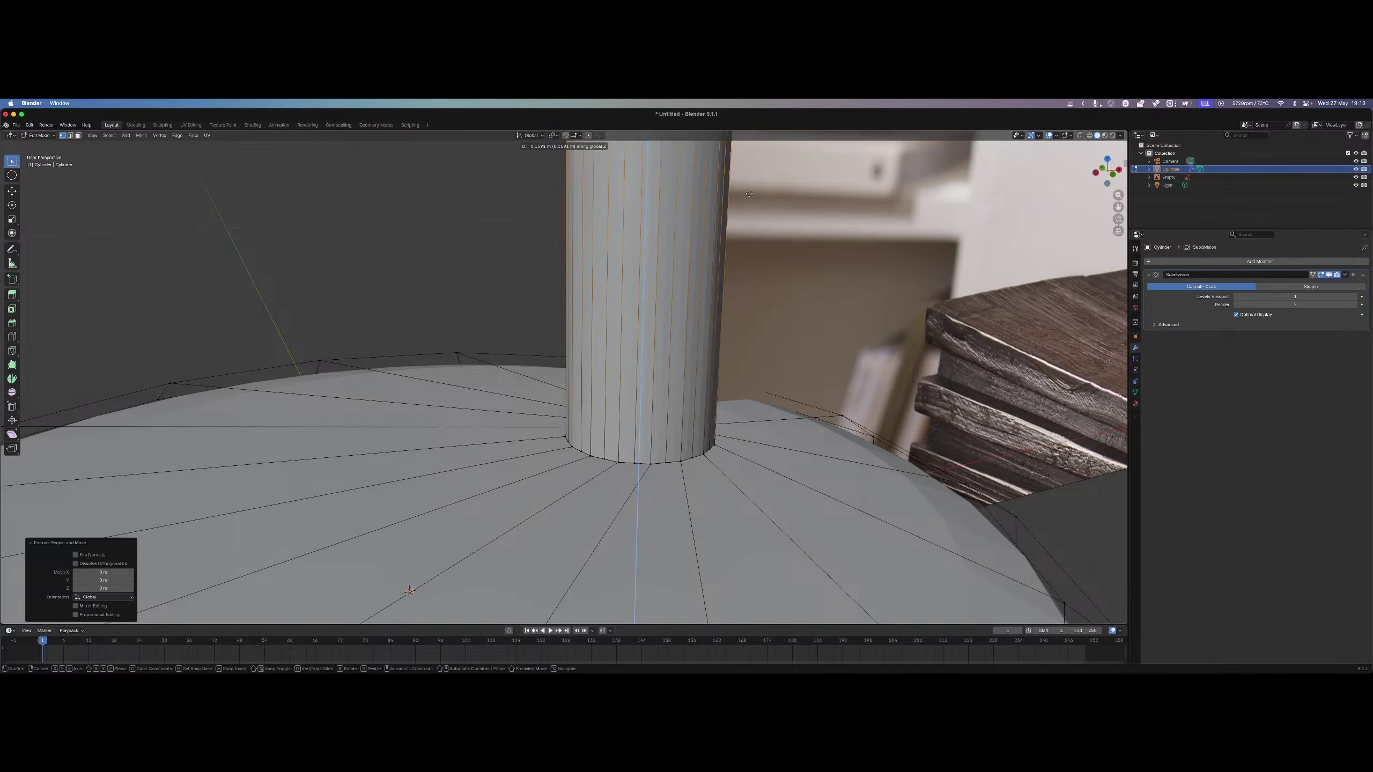
left_click(821, 340)
scroll(778, 373, "down", 8)
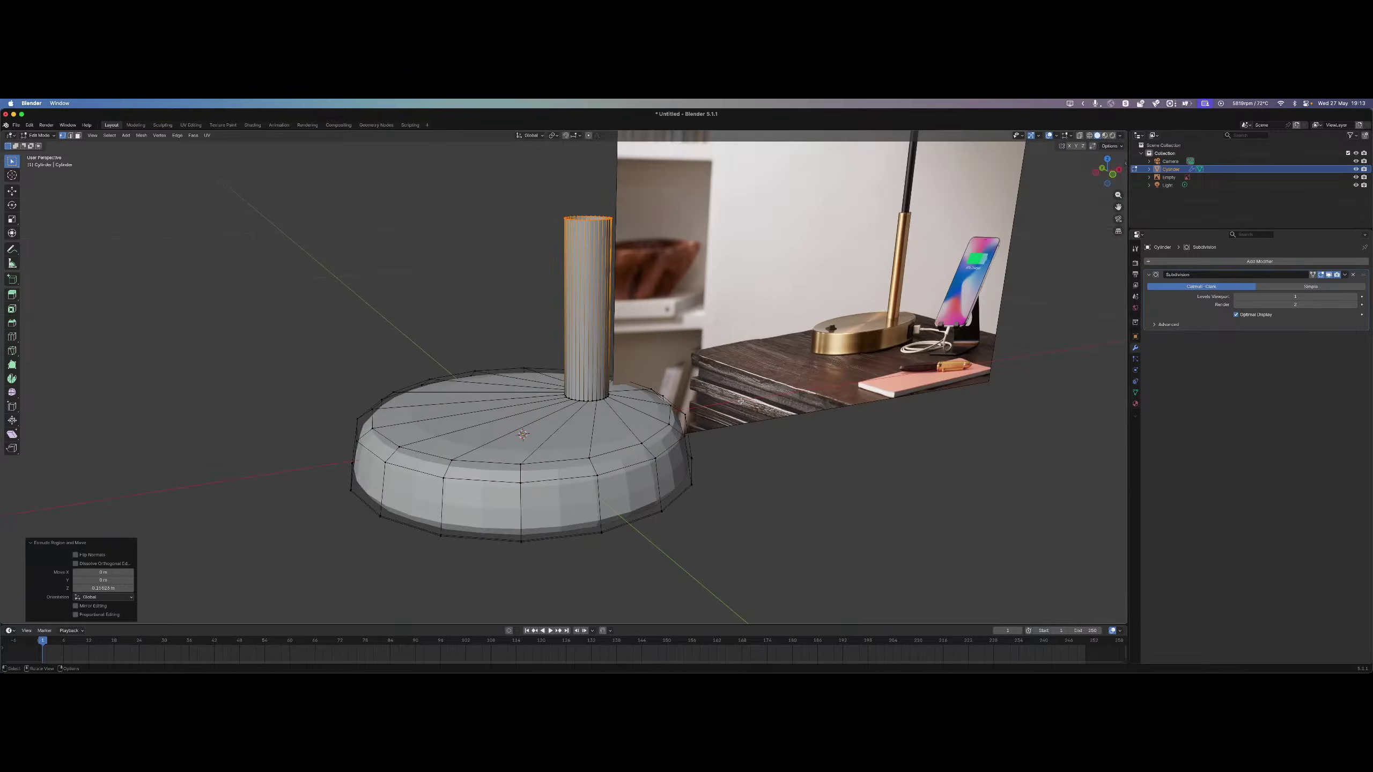
Examine the rebuilt column and its joint with the base from several angles beside the reference photo.
scroll(741, 400, "up", 3)
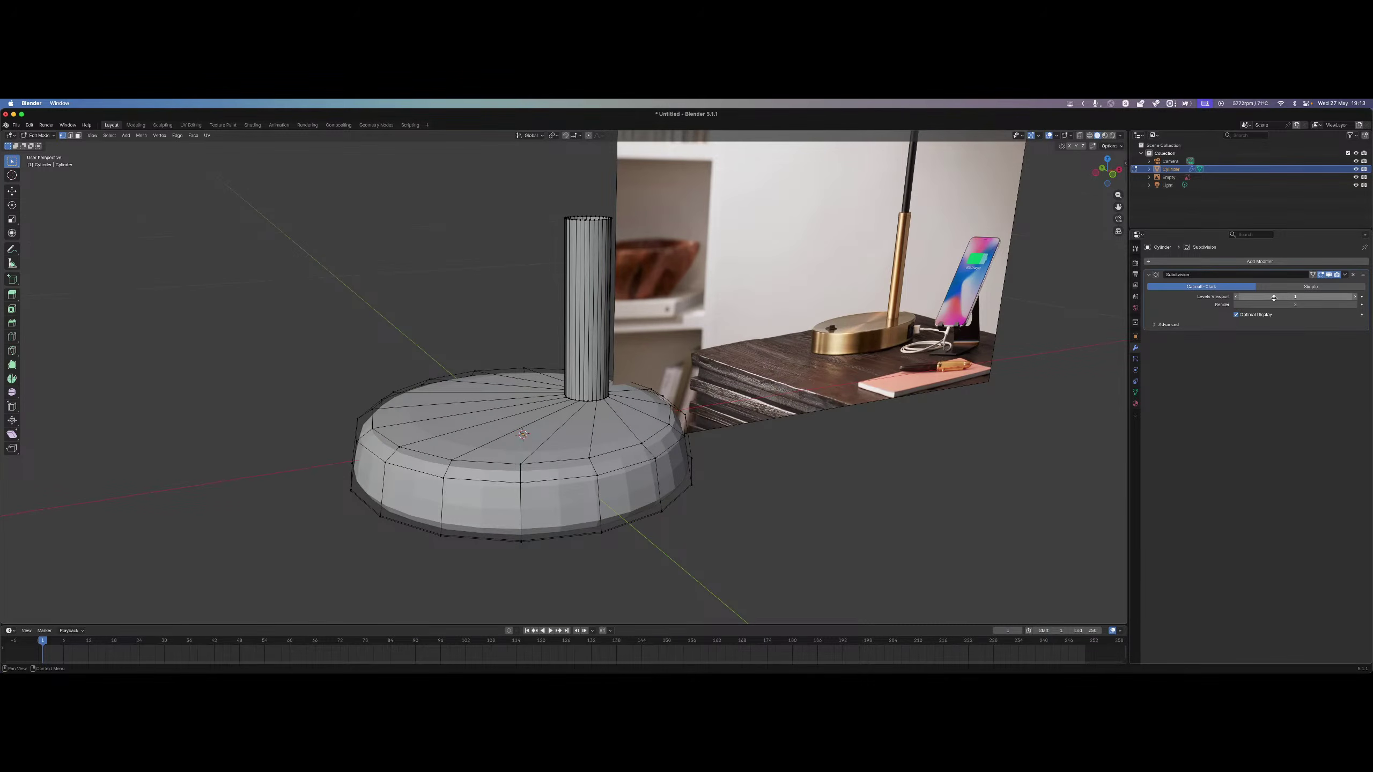
mouse_move(1275, 297)
left_mouse_down()
mouse_move(1295, 297)
mouse_move(1278, 297)
left_mouse_up()
mouse_move(697, 330)
middle_mouse_down()
mouse_move(720, 353)
mouse_move(700, 331)
middle_mouse_up()
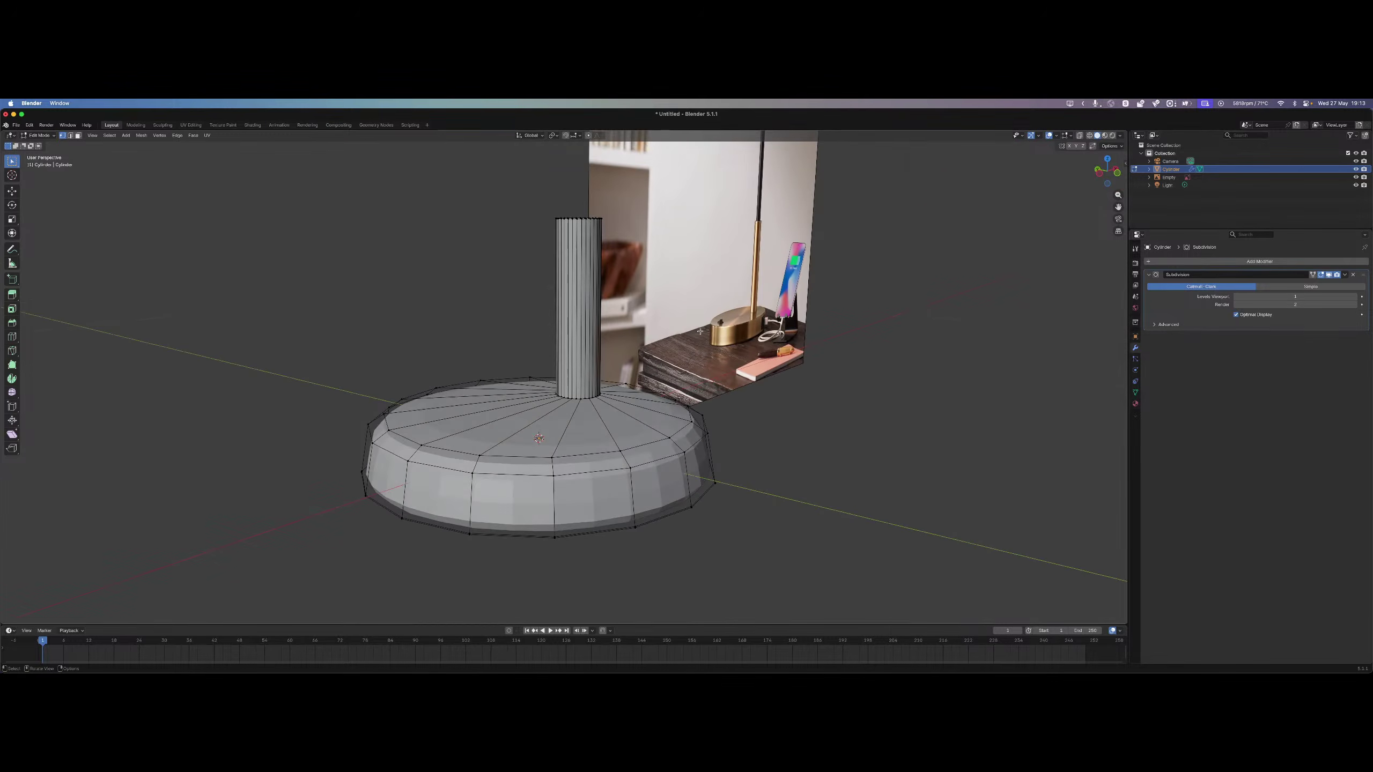
scroll(699, 332, "up", 4)
middle_click_drag(570, 321, 508, 329)
scroll(684, 227, "down", 3)
middle_click_drag(684, 227, 669, 299)
scroll(685, 212, "down", 4)
scroll(624, 380, "up", 6)
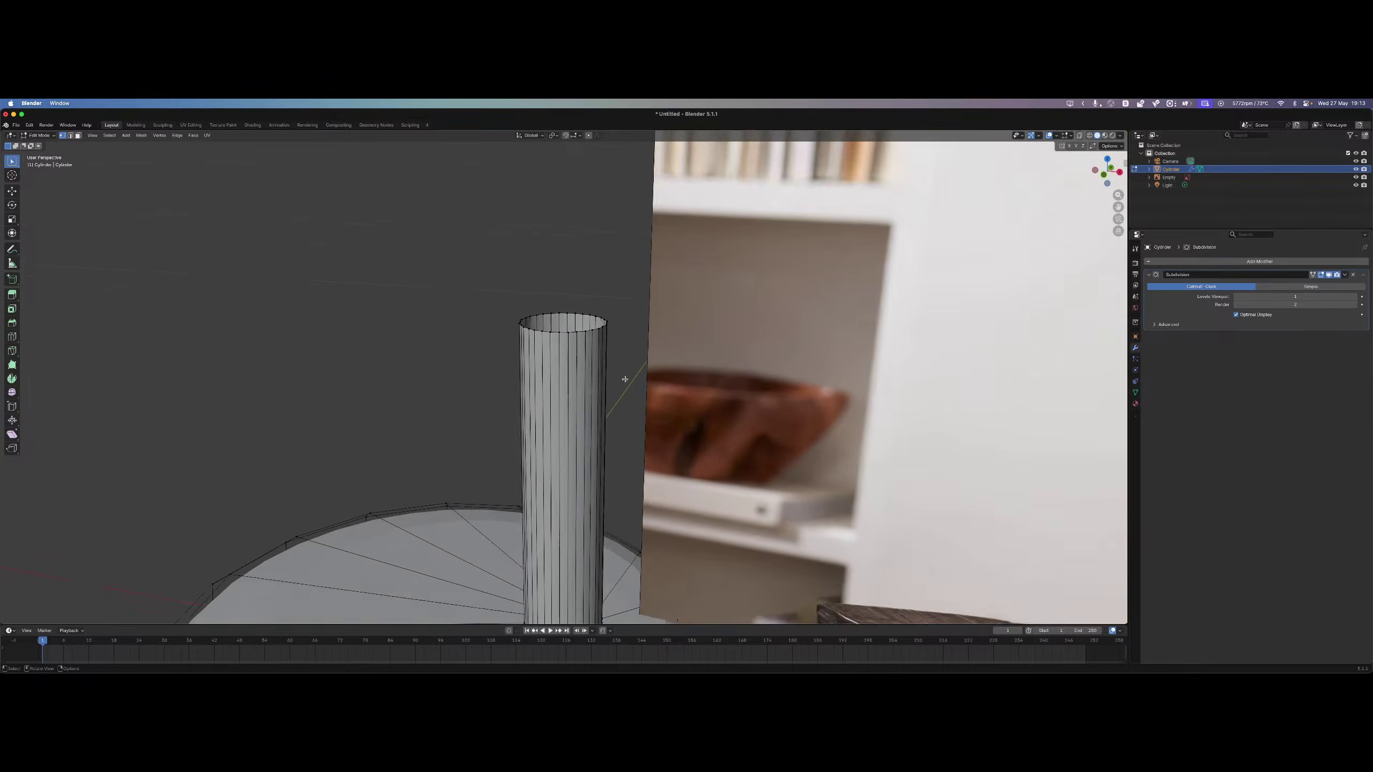
Extrude the column's open upper edge loop in place for support, and extrude it again scaled inward to form a flat rim.
scroll(624, 379, "up", 2)
left_click_drag(457, 233, 633, 367)
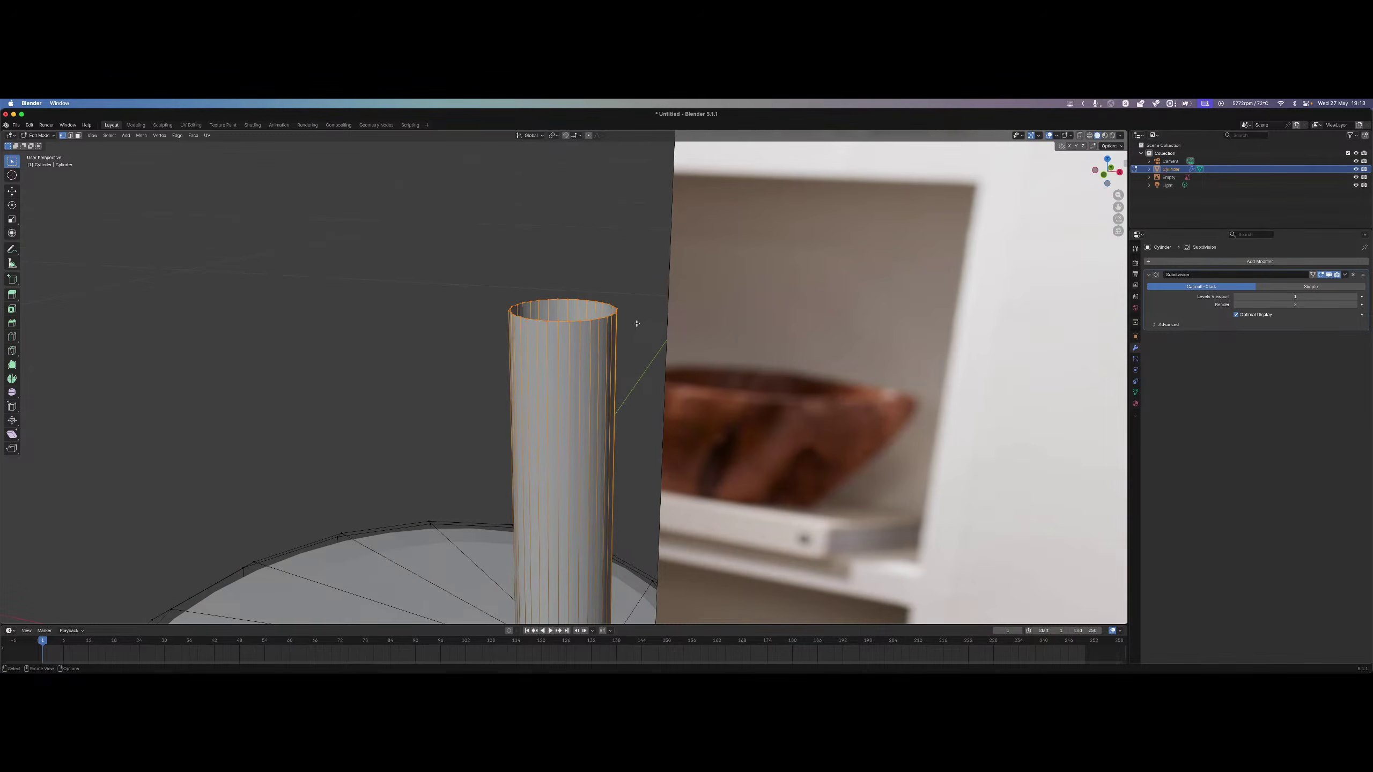
key("g")
key("s")
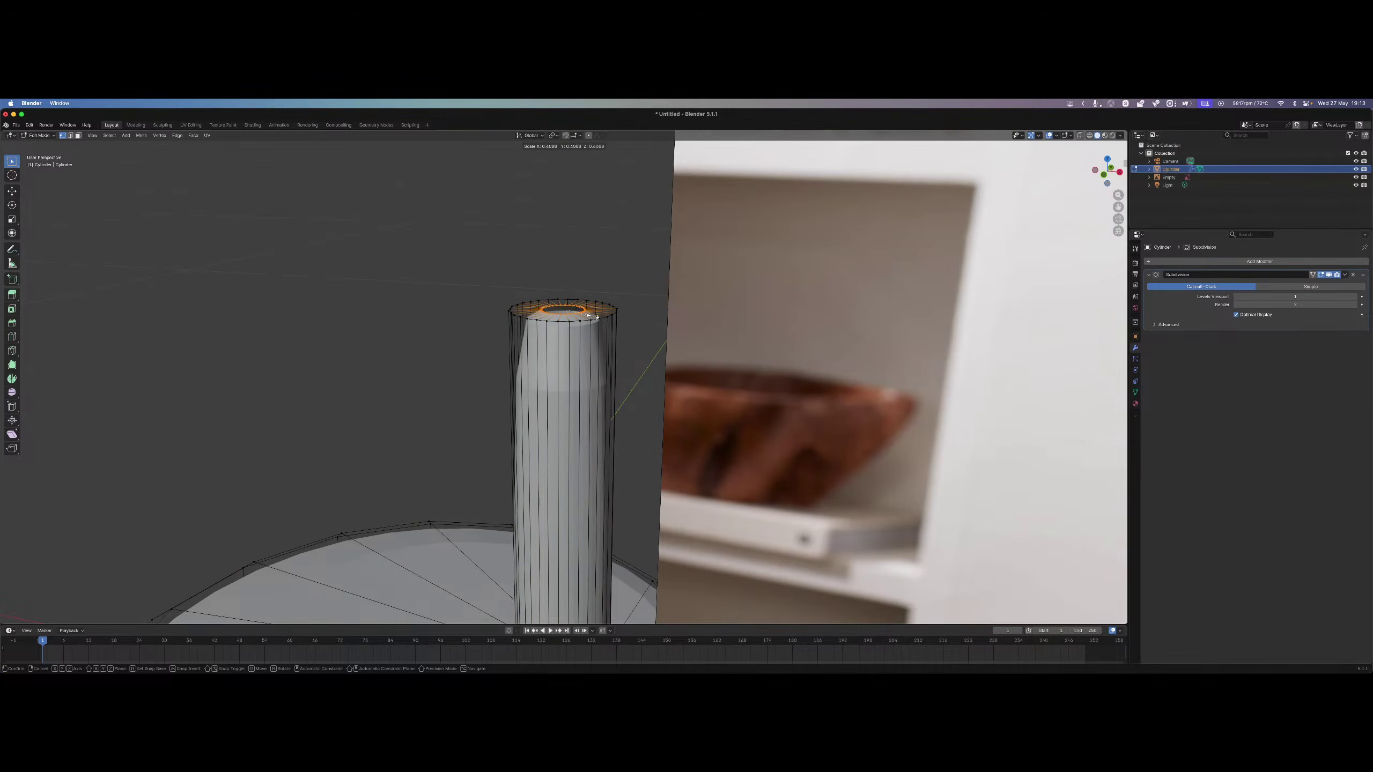
right_click(647, 314)
key("s")
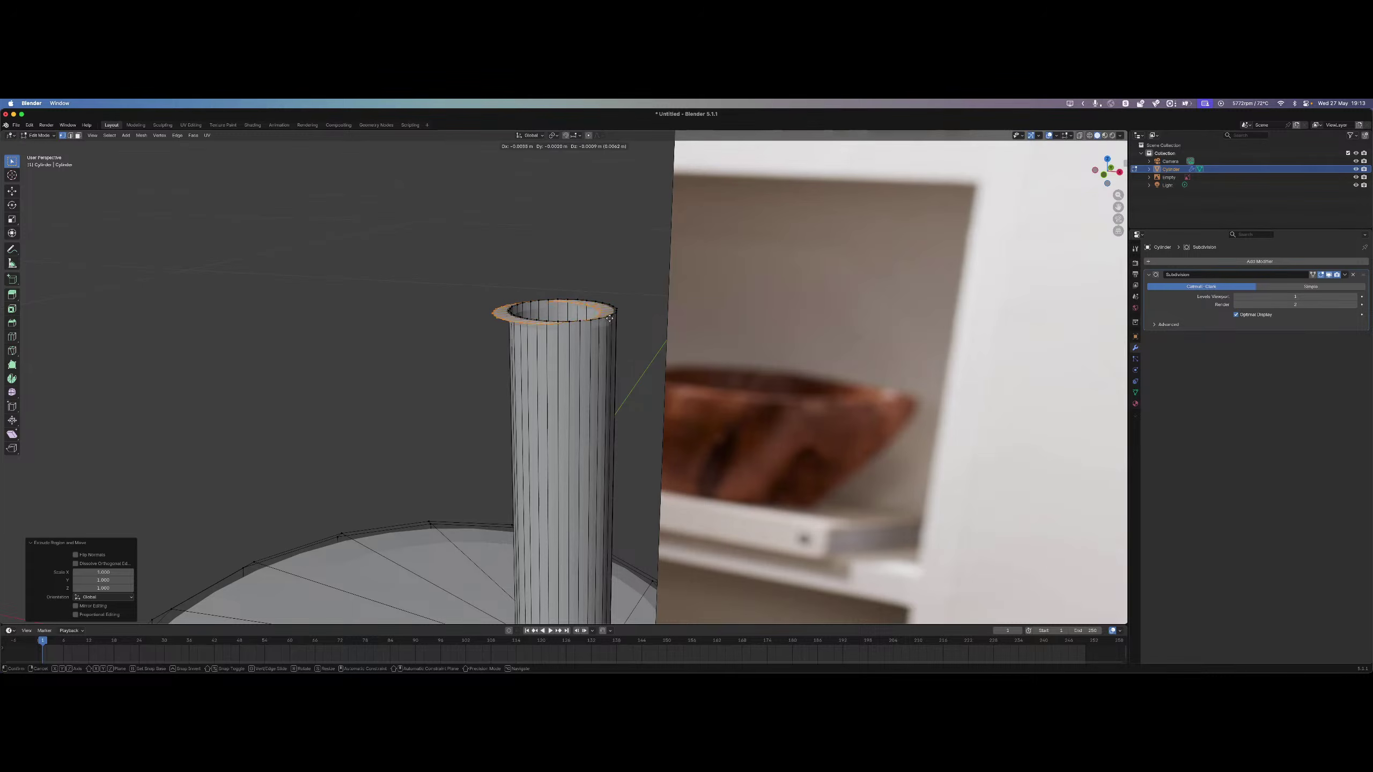
right_click(610, 311)
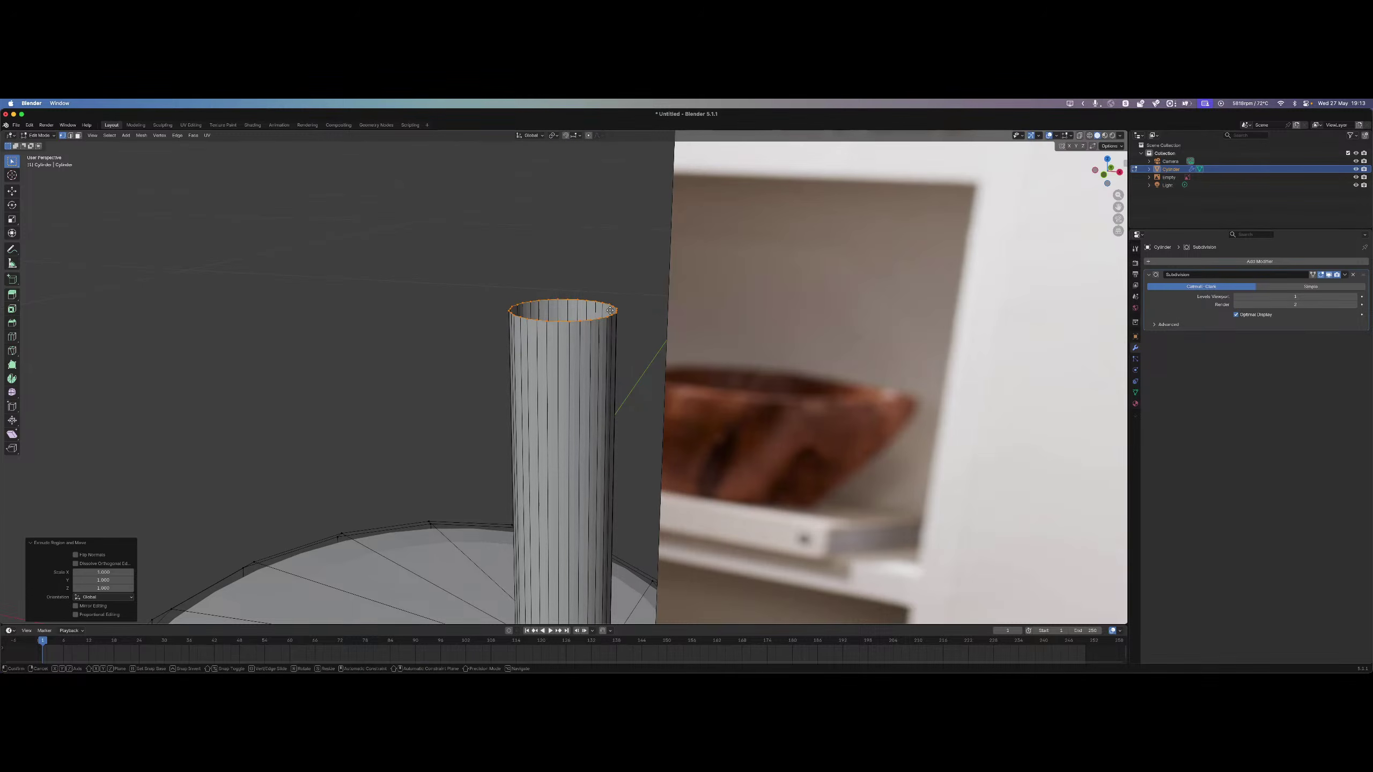
key("s")
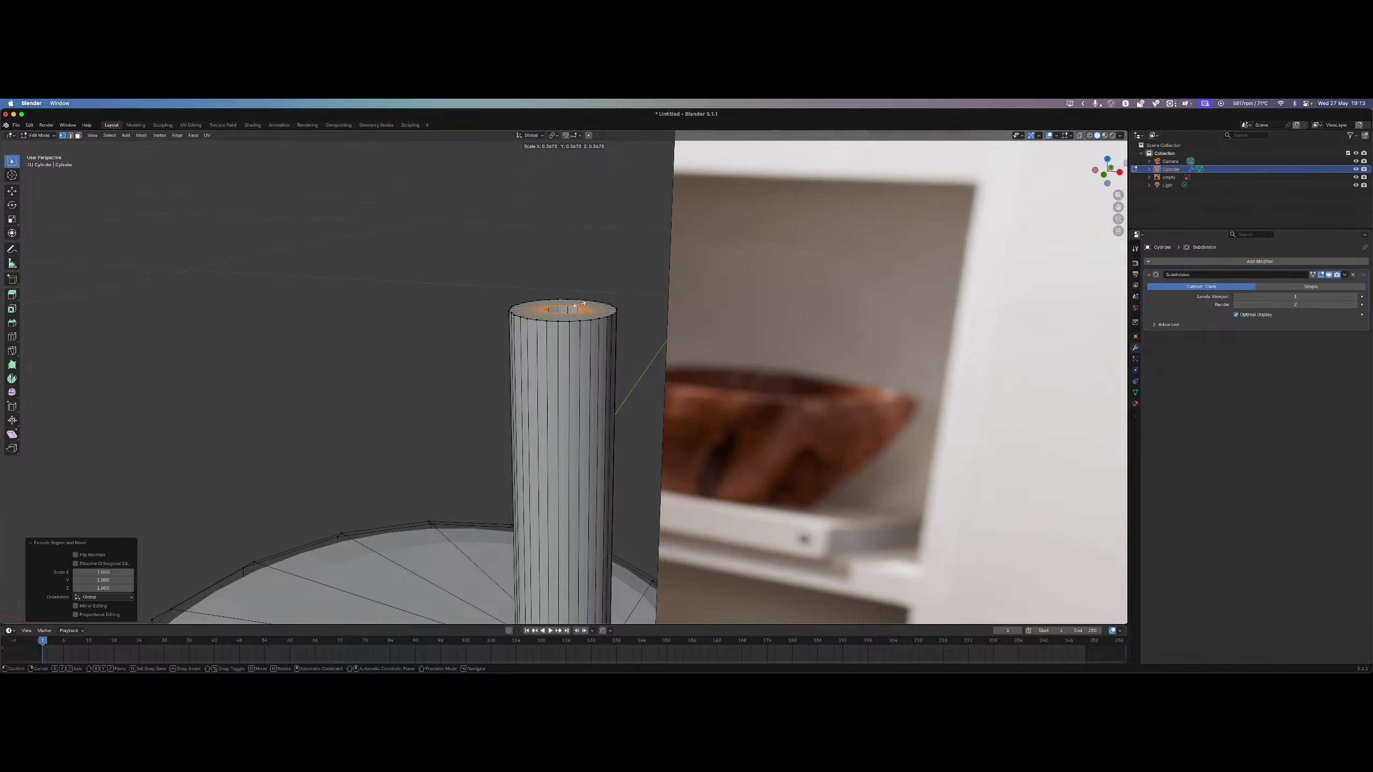
left_click(579, 305)
Scale the rim's inner edge loop up to about twice its size to leave only a narrow rim around the opening.
scroll(670, 329, "down", 5)
scroll(693, 349, "up", 5)
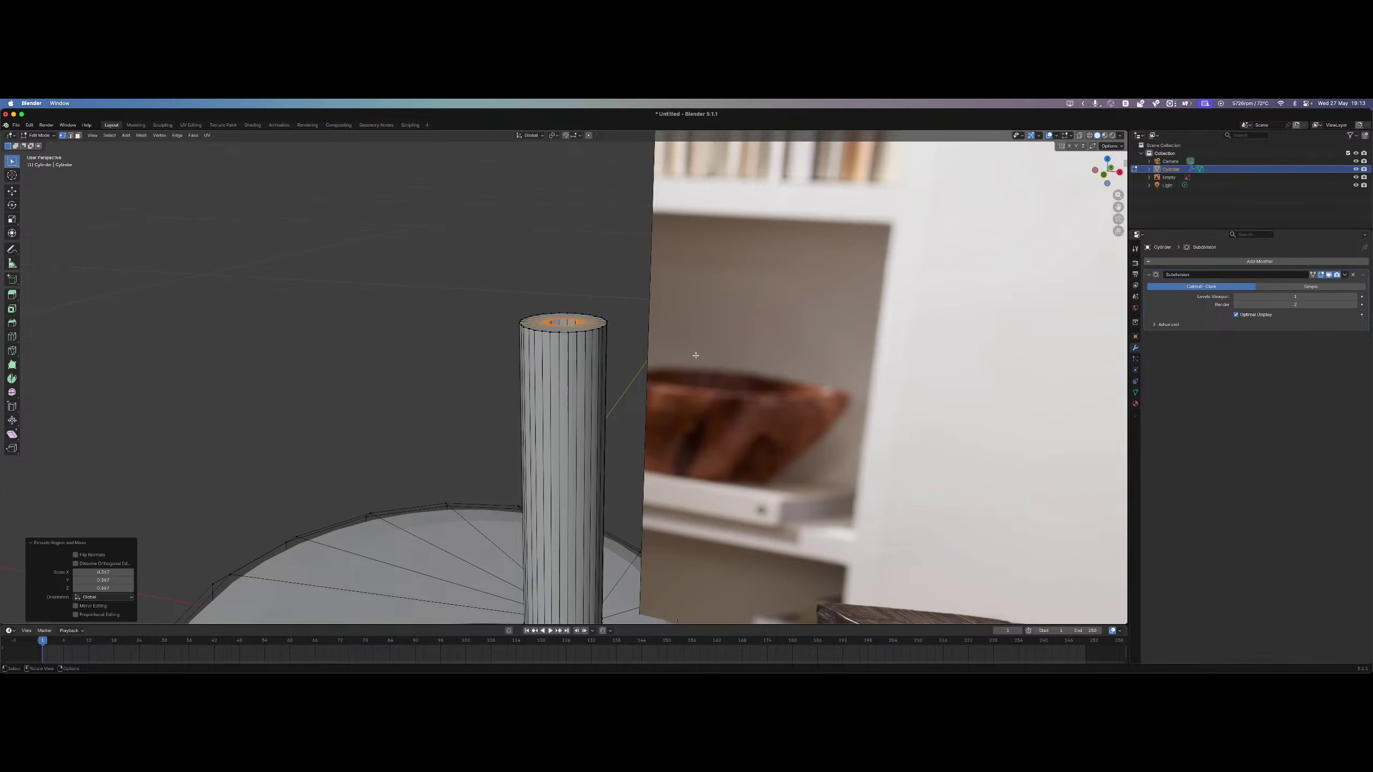
mouse_move(654, 343)
middle_mouse_down()
mouse_move(662, 324)
mouse_move(670, 357)
middle_mouse_up()
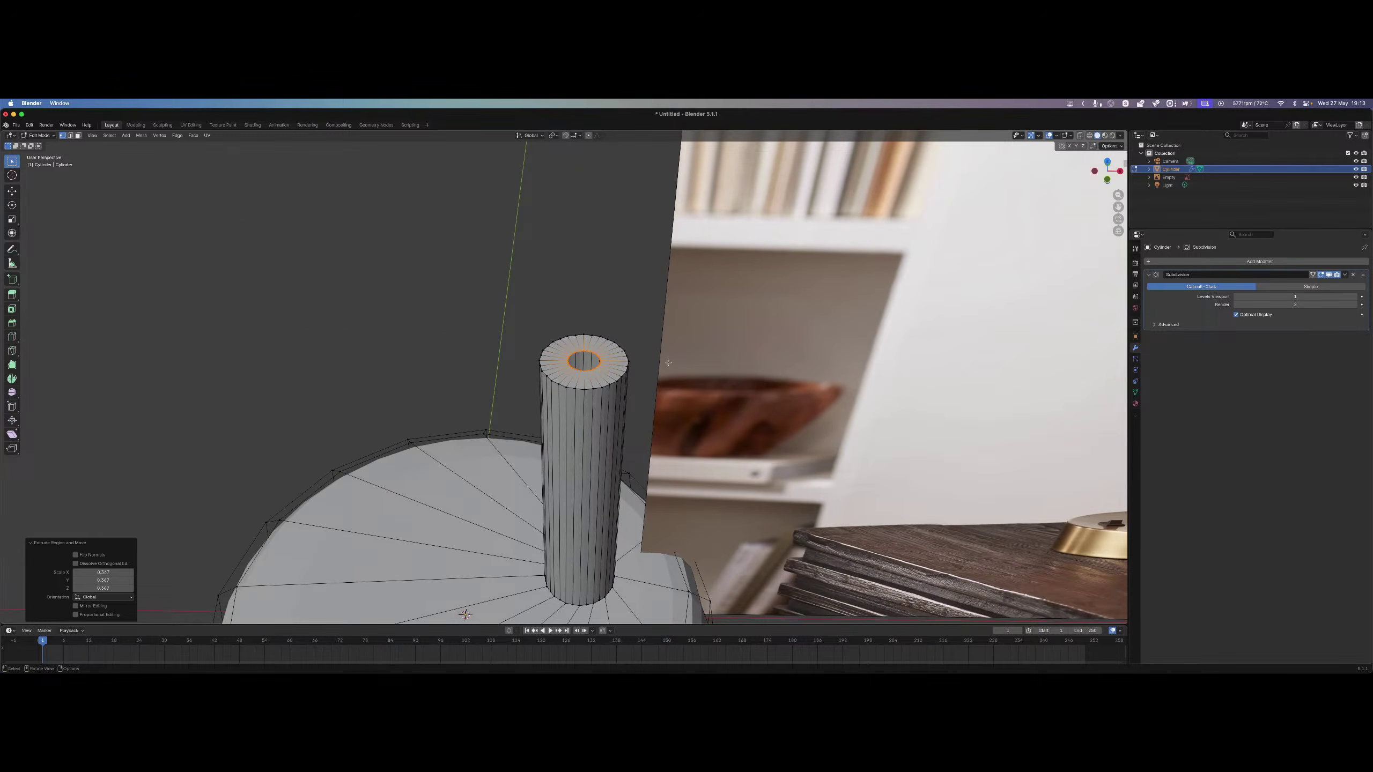
key("s")
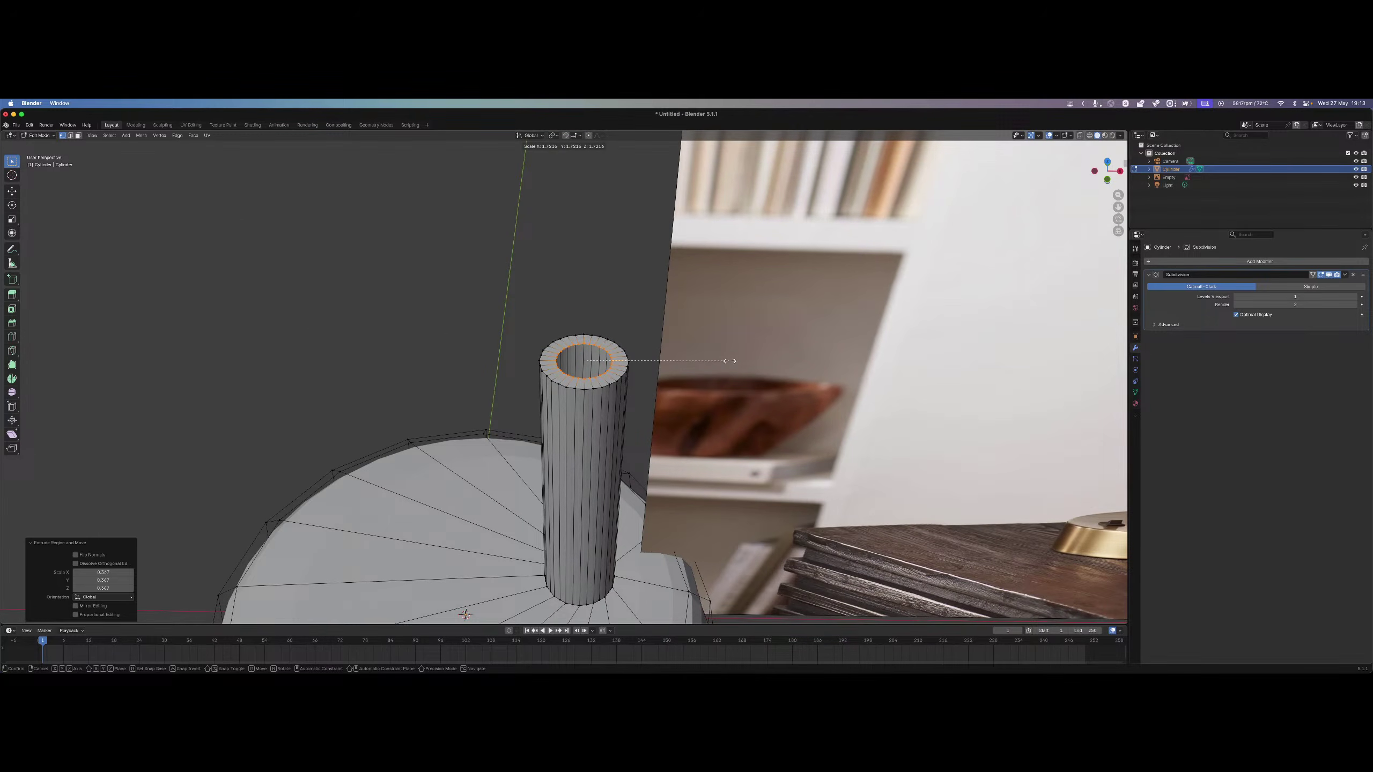
left_click(696, 389)
scroll(696, 389, "down", 3)
key("s")
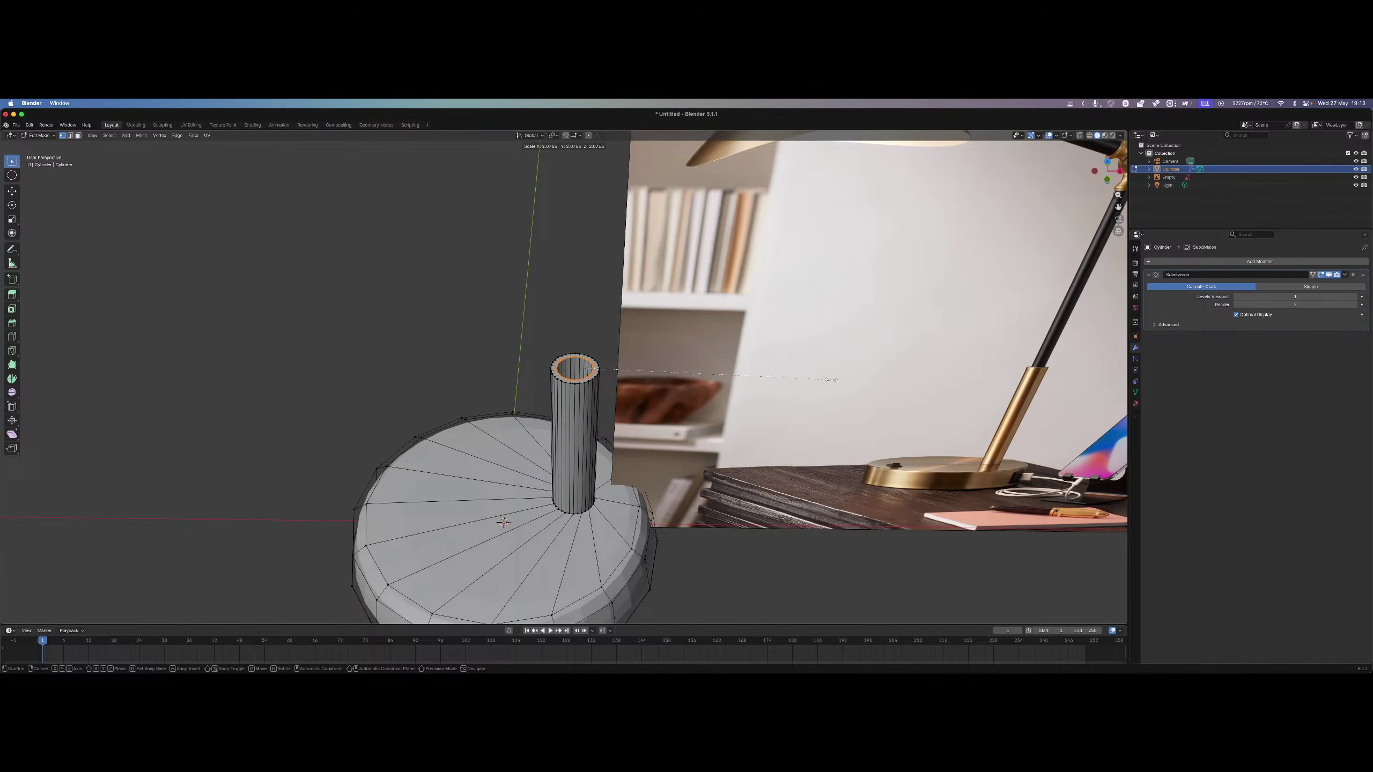
left_click(818, 381)
Extrude the inner edge loop in place as a supporting loop, and extrude it upward along Z to form the thinner upper rod.
middle_click_drag(817, 380, 627, 362)
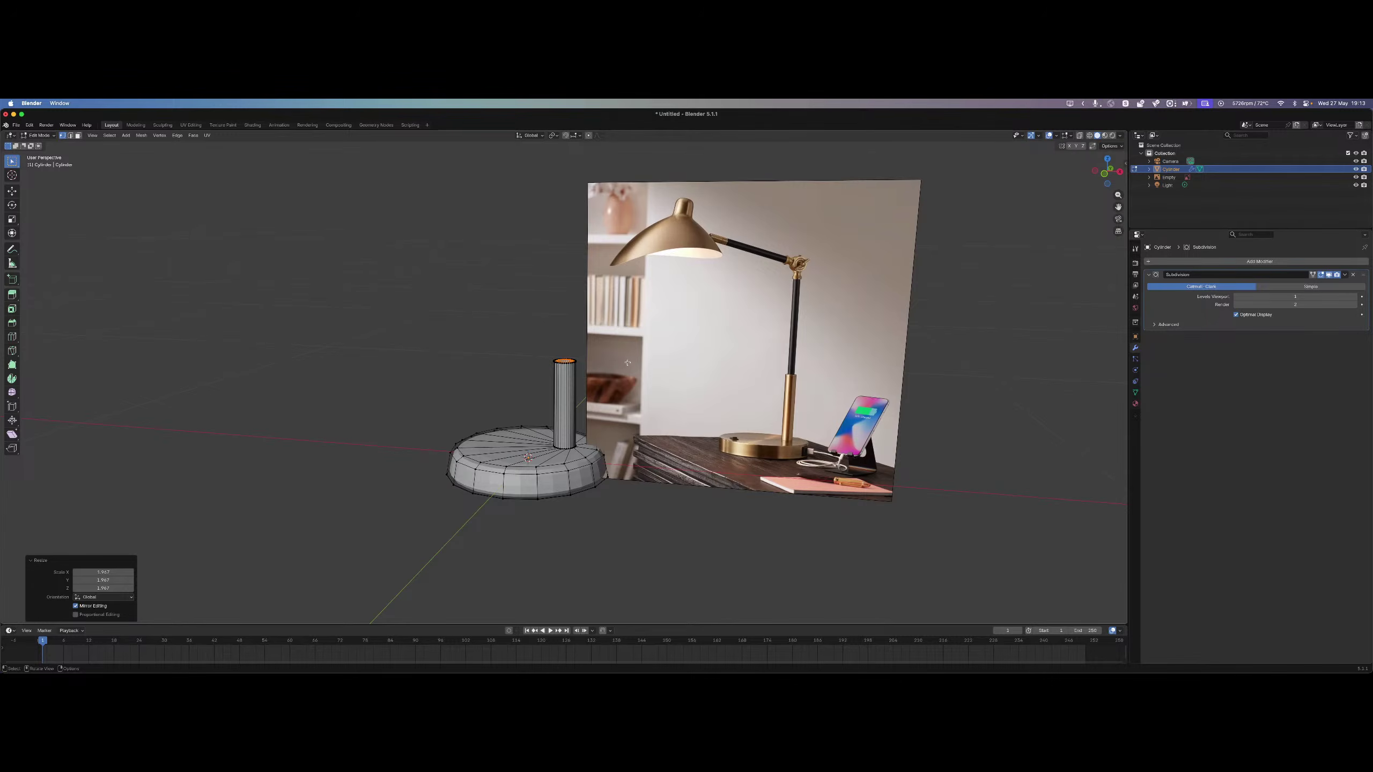
scroll(627, 363, "up", 8)
key("e")
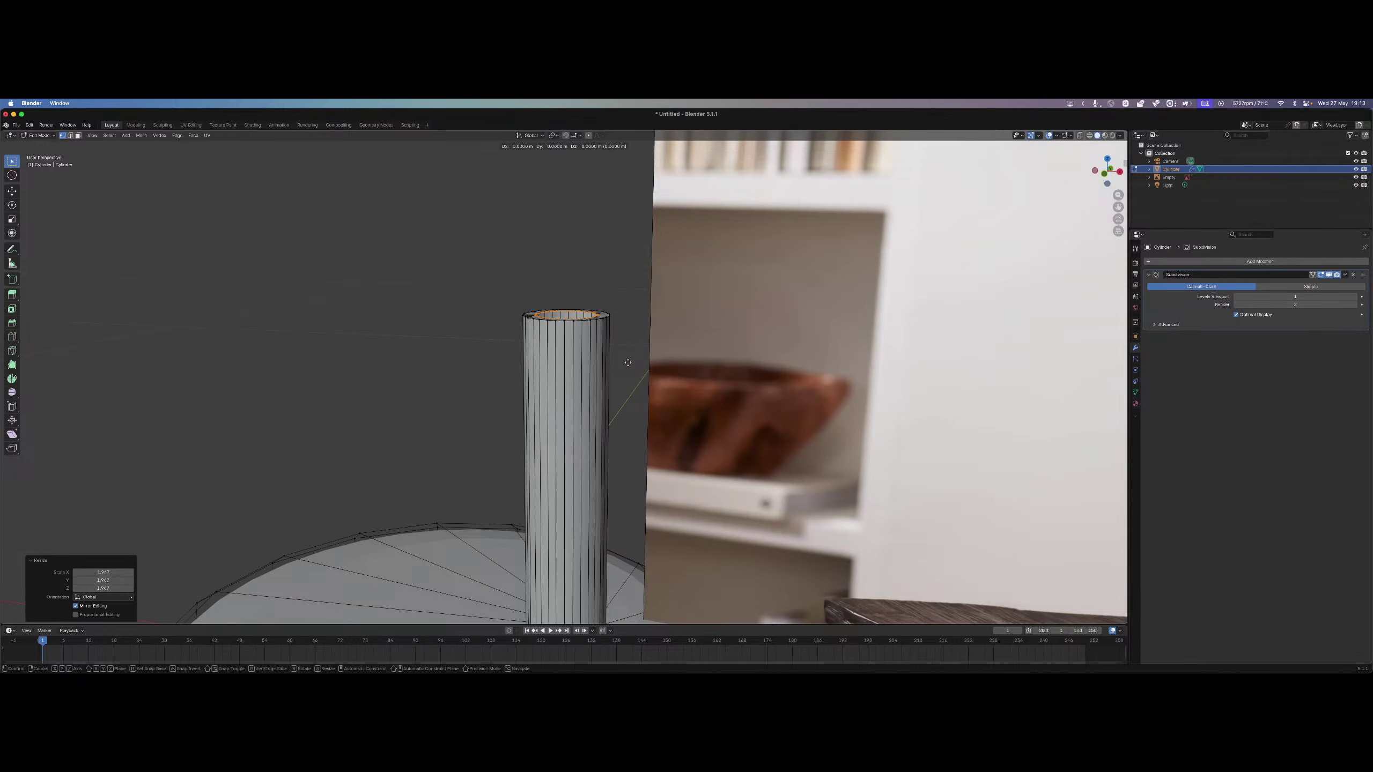
right_click(626, 302)
key("e")
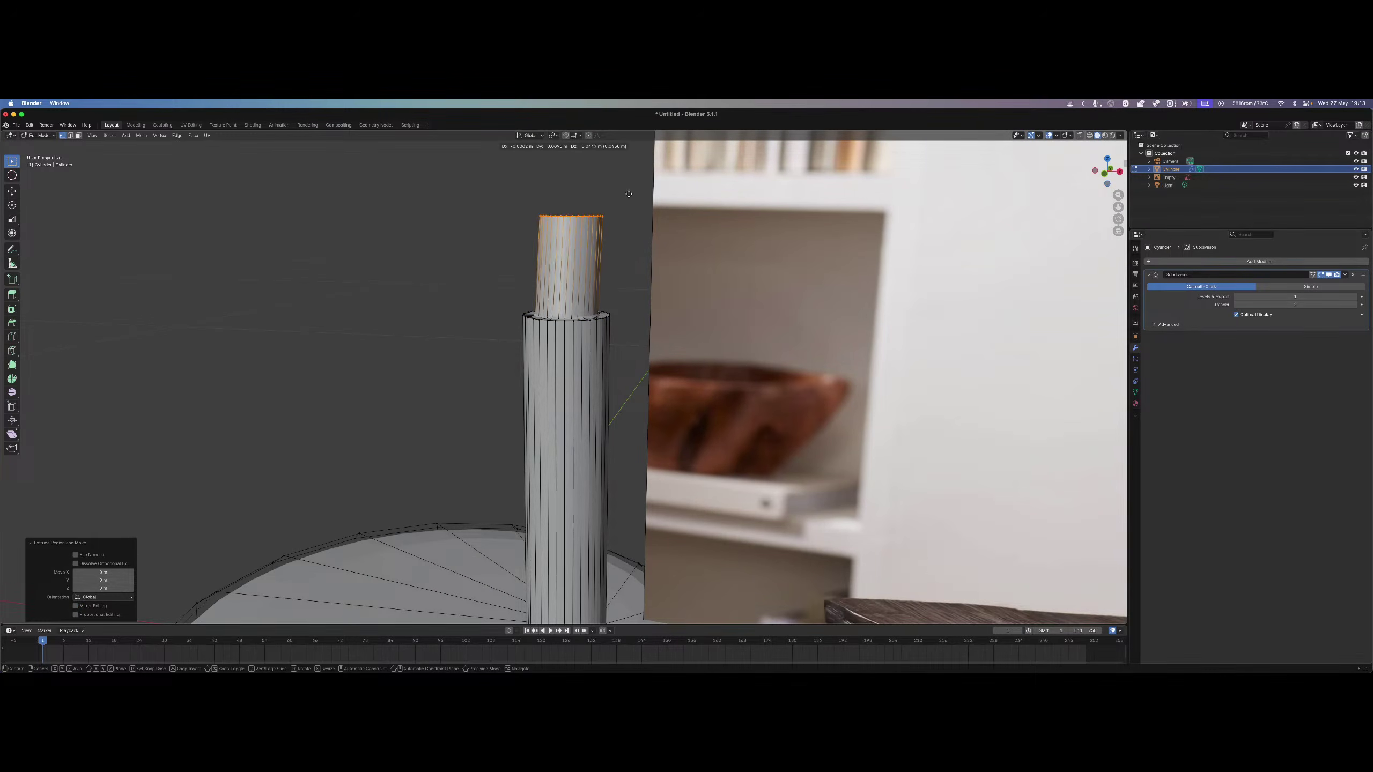
key("z")
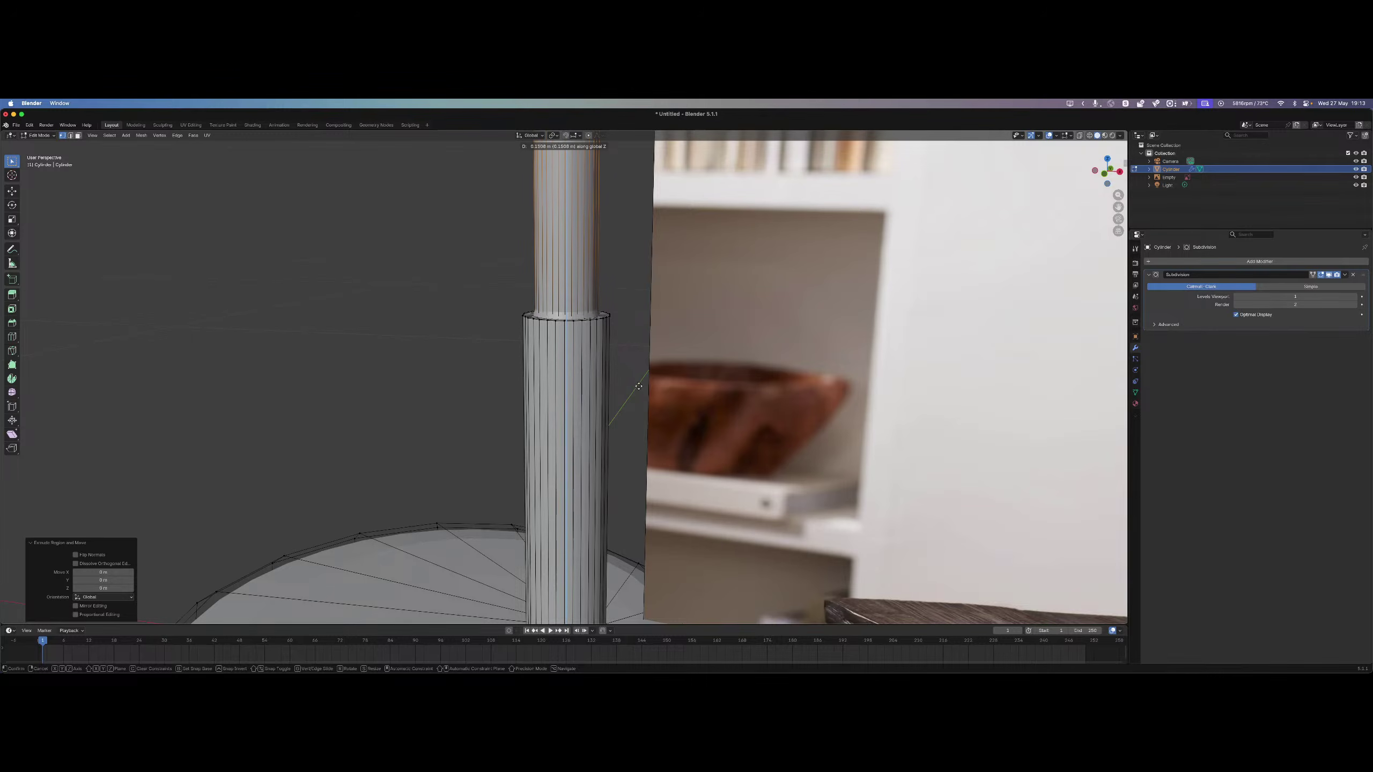
left_click(661, 169)
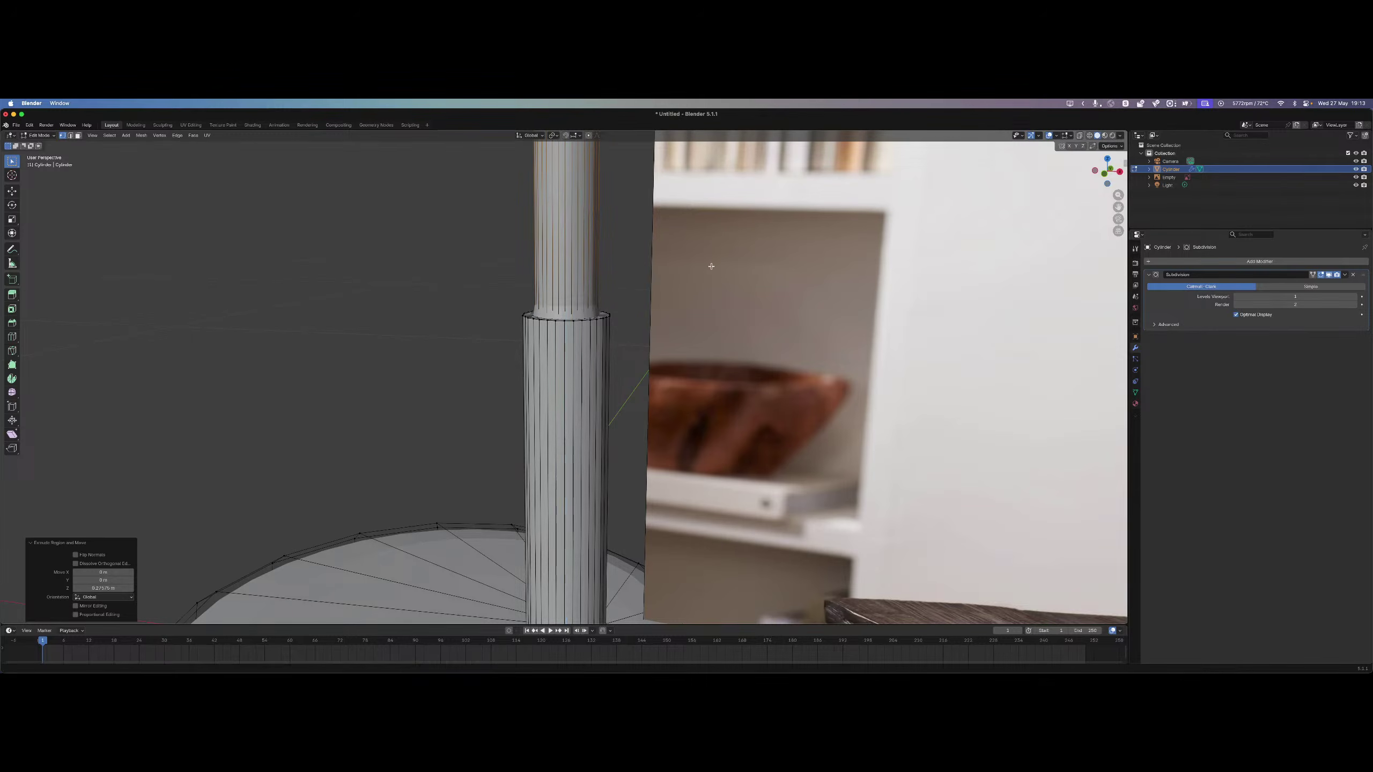
Adjust the height of the thin rod's upper end along Z to match the proportions in the reference photo.
scroll(684, 443, "down", 5)
key("g")
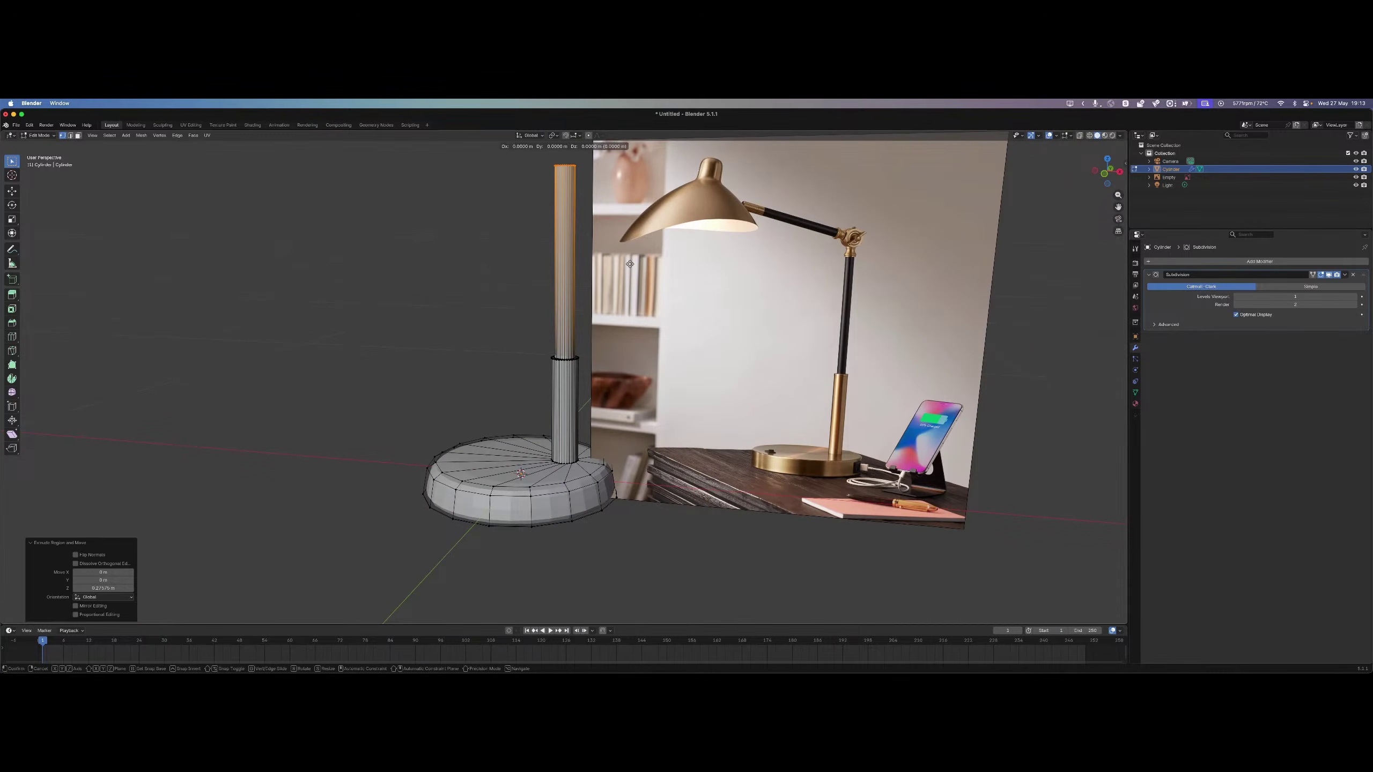
key("z")
left_click(634, 282)
scroll(634, 281, "up", 5)
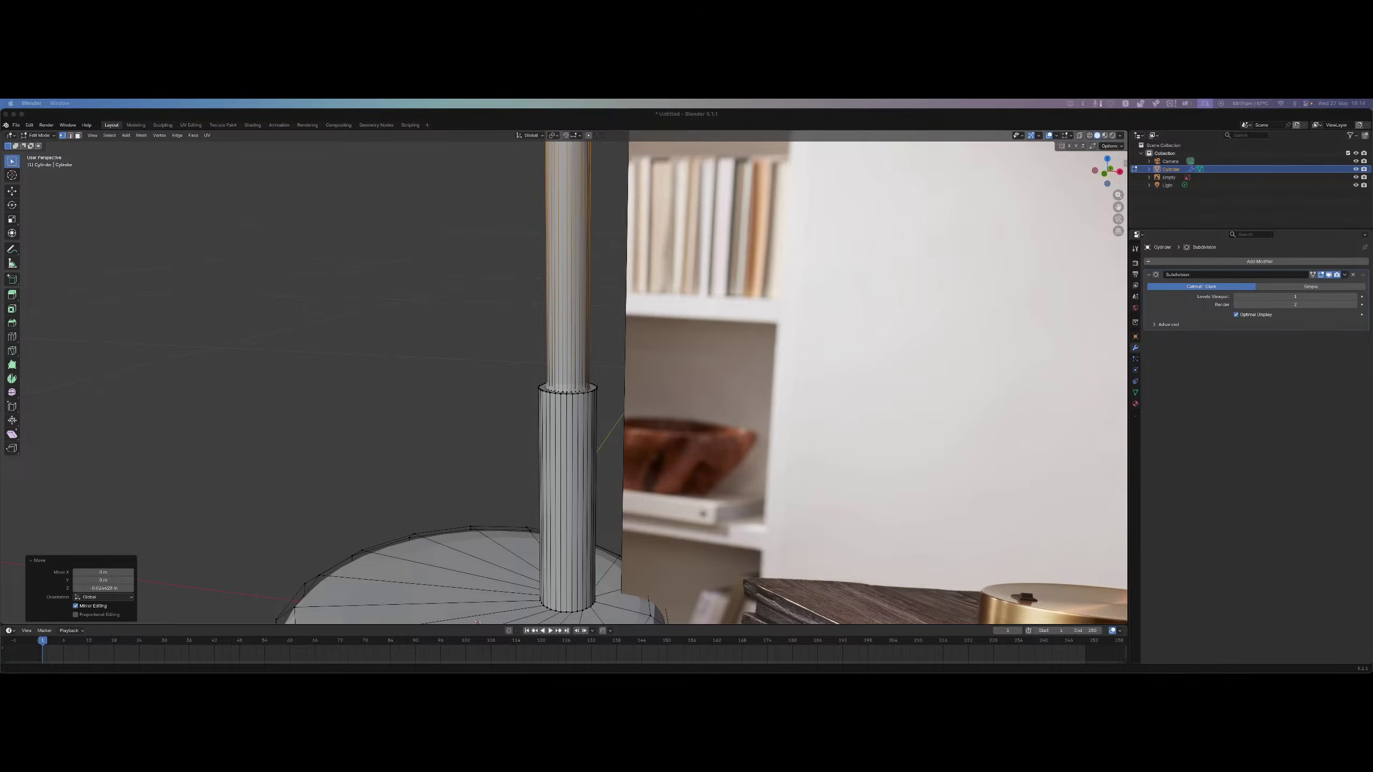
Examine the brass pivot joint between the vertical rod and the lamp arm in the reference photo up close, with Solid viewport shading.
left_click(619, 517)
scroll(620, 517, "down", 8)
scroll(619, 518, "up", 8)
middle_click_drag(587, 265, 558, 597, "shift")
middle_click_drag(891, 400, 156, 278, "shift")
scroll(460, 329, "up", 6)
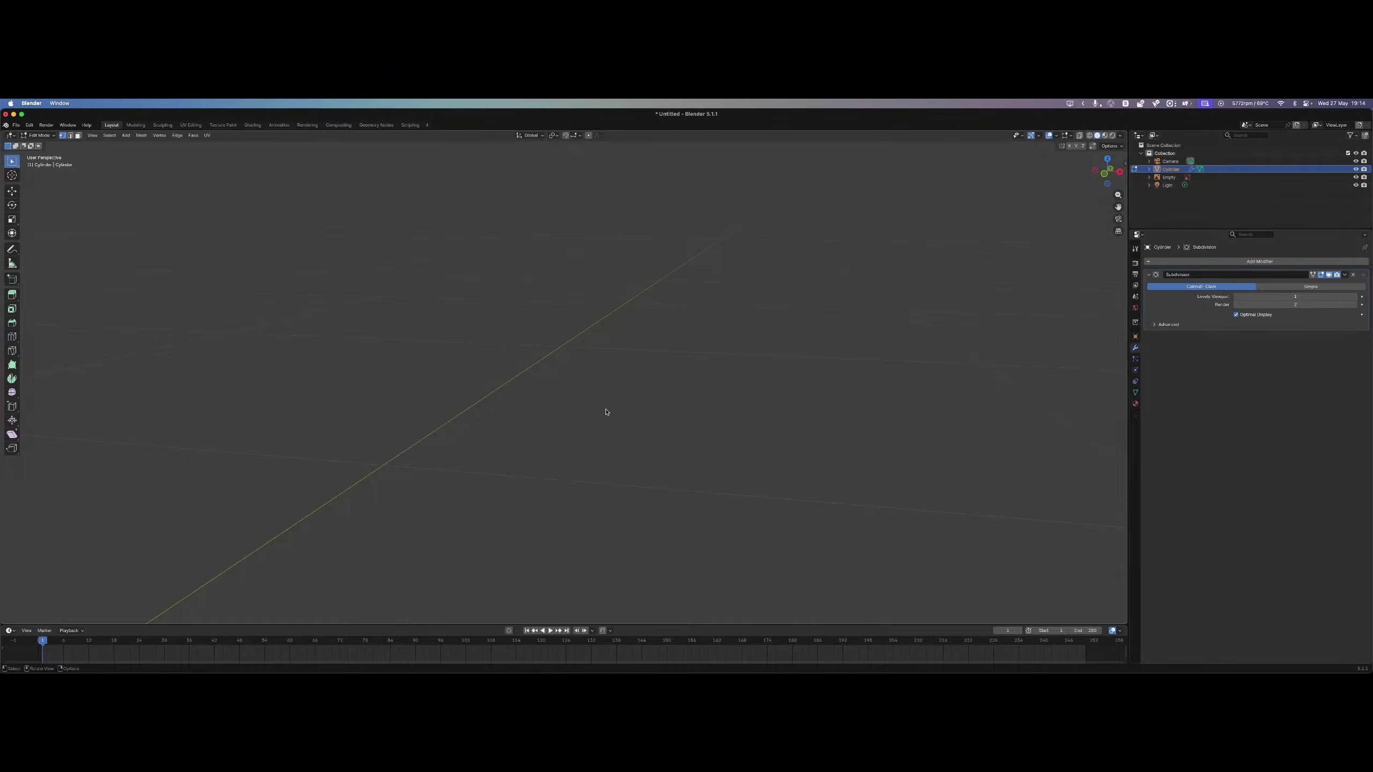
scroll(606, 412, "down", 6)
scroll(553, 399, "up", 4)
middle_click_drag(498, 393, 604, 382, "shift")
key("z")
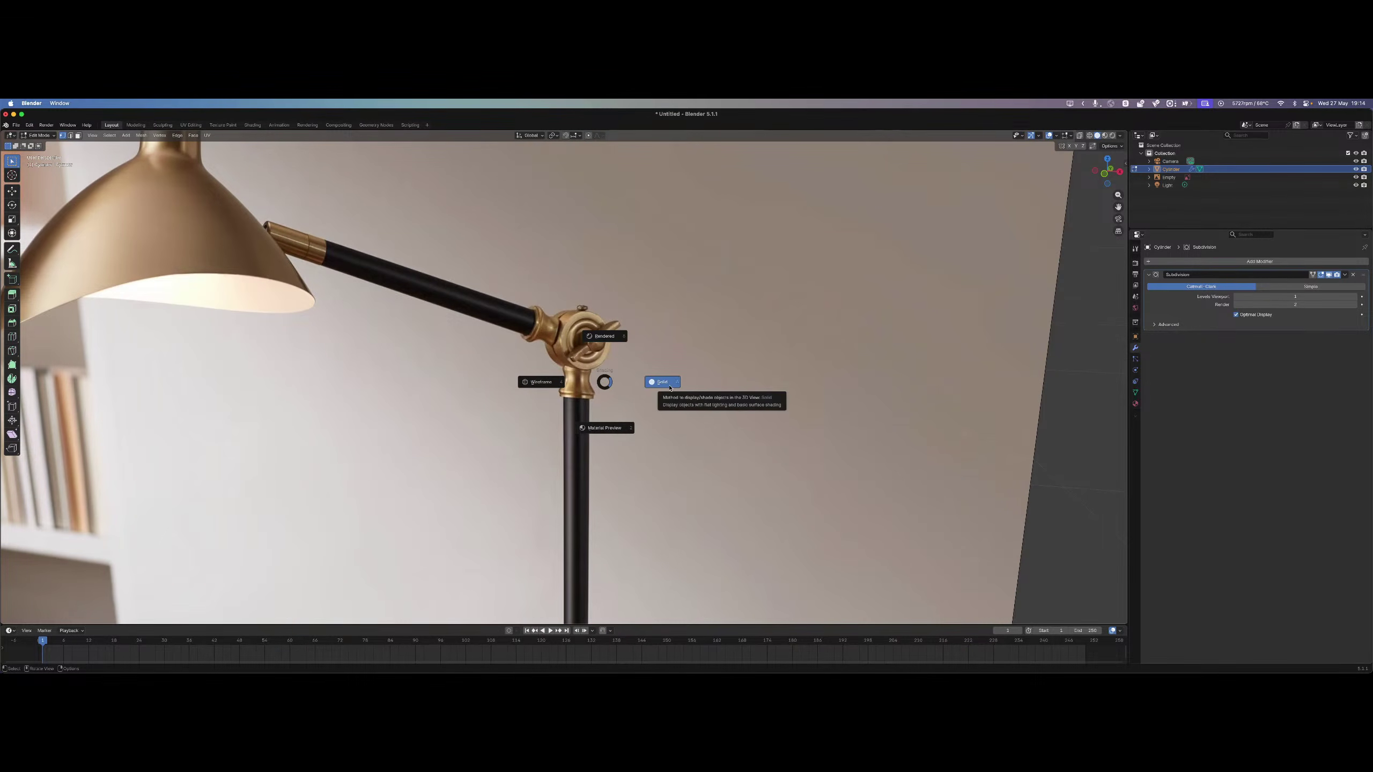
left_click(669, 387)
scroll(639, 385, "up", 6)
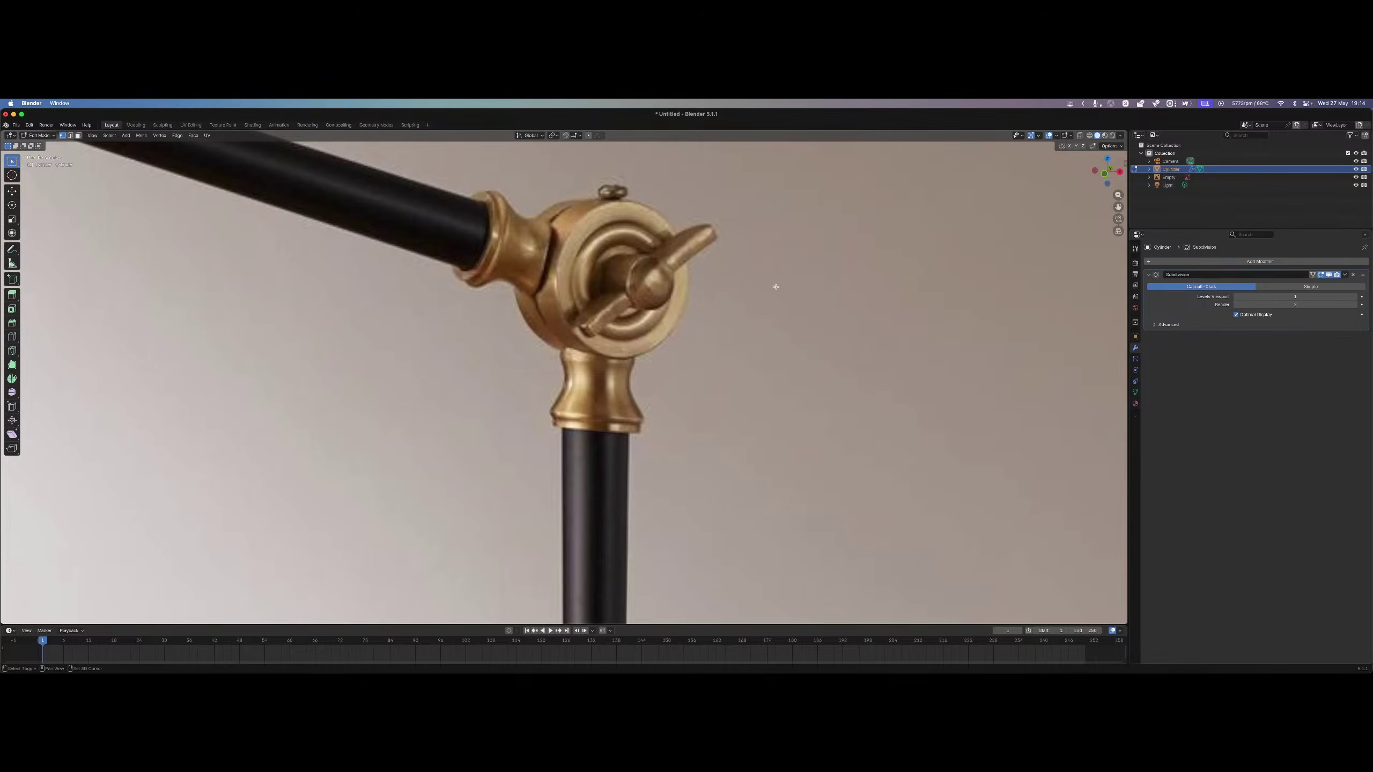
Select the open edge loop at the thin rod's upper end.
middle_click_drag(493, 349, 208, 426, "shift")
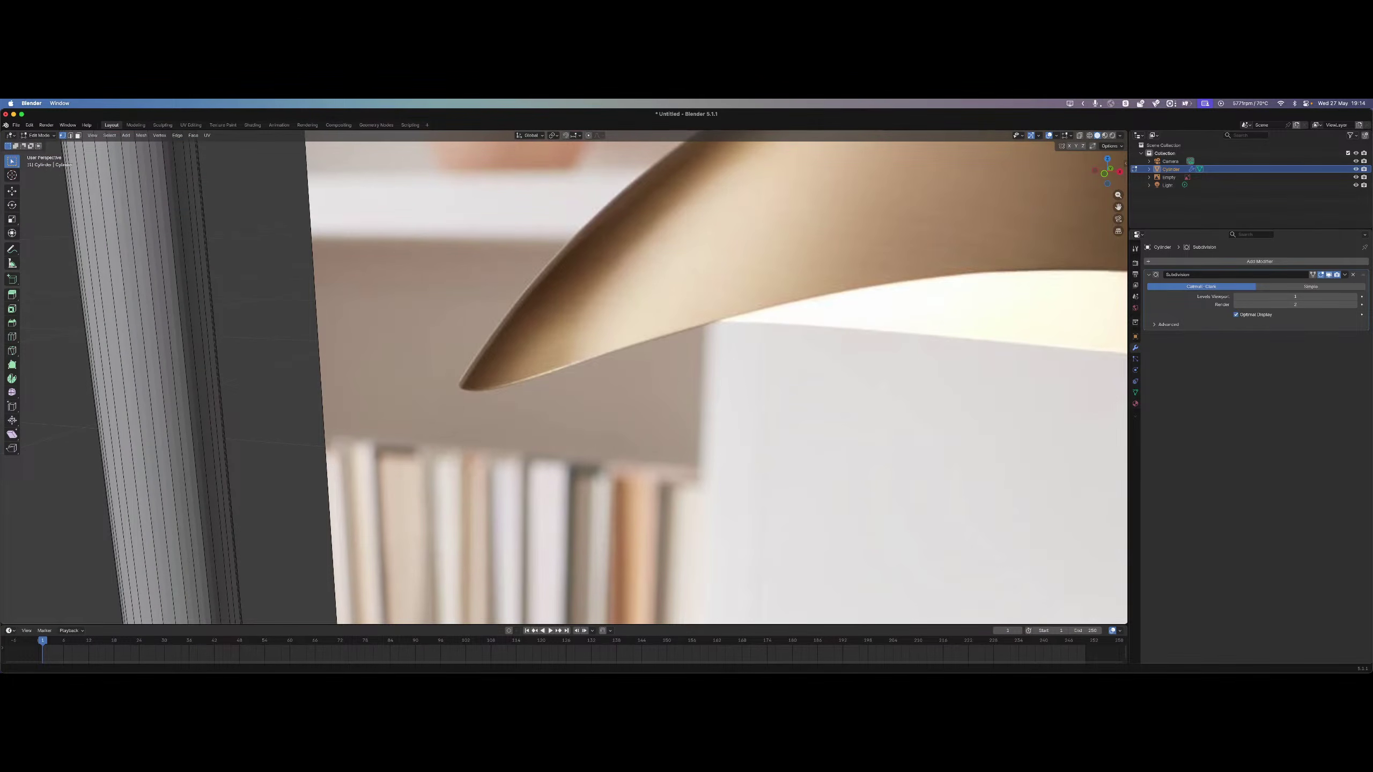
scroll(528, 362, "down", 8)
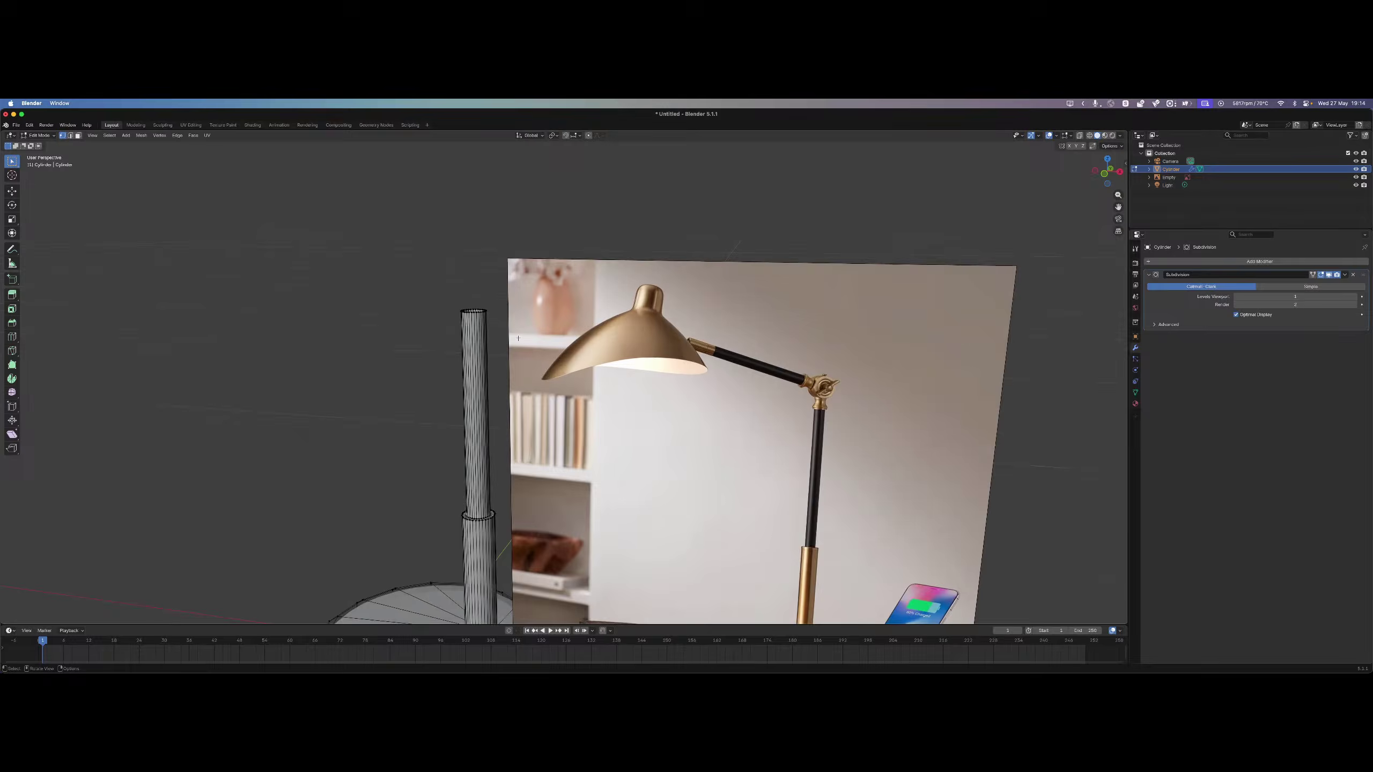
scroll(422, 286, "up", 1)
scroll(438, 257, "down", 7)
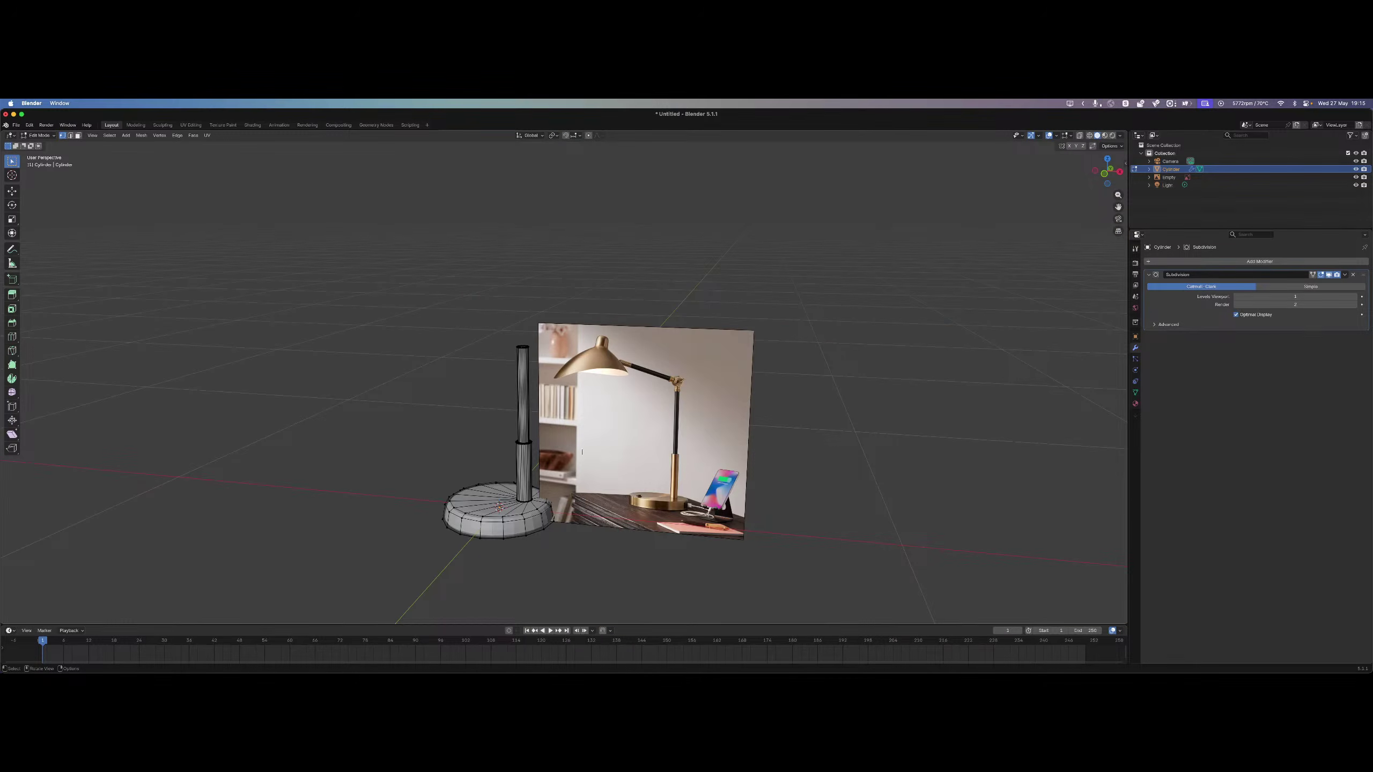
key("shift+a")
left_click(523, 343)
key("ctrl+l")
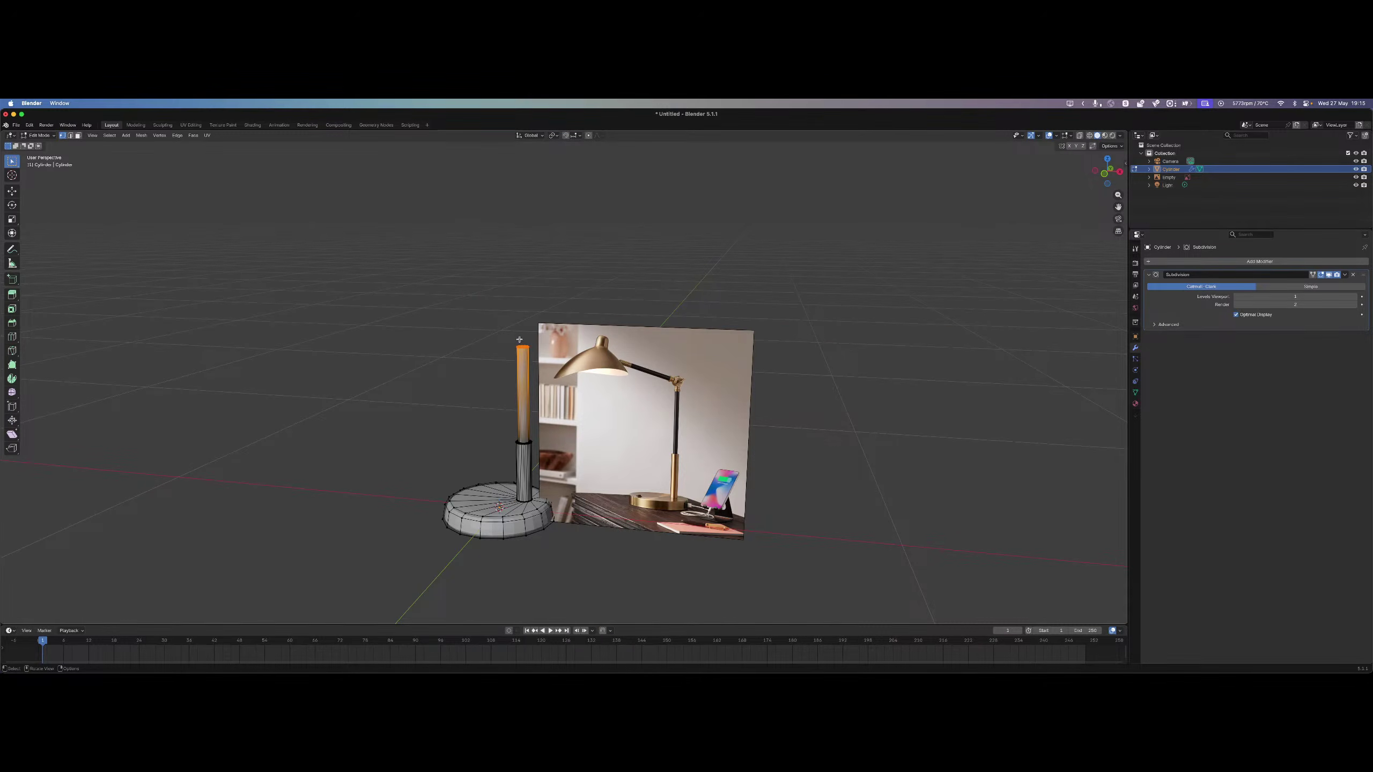
key("s")
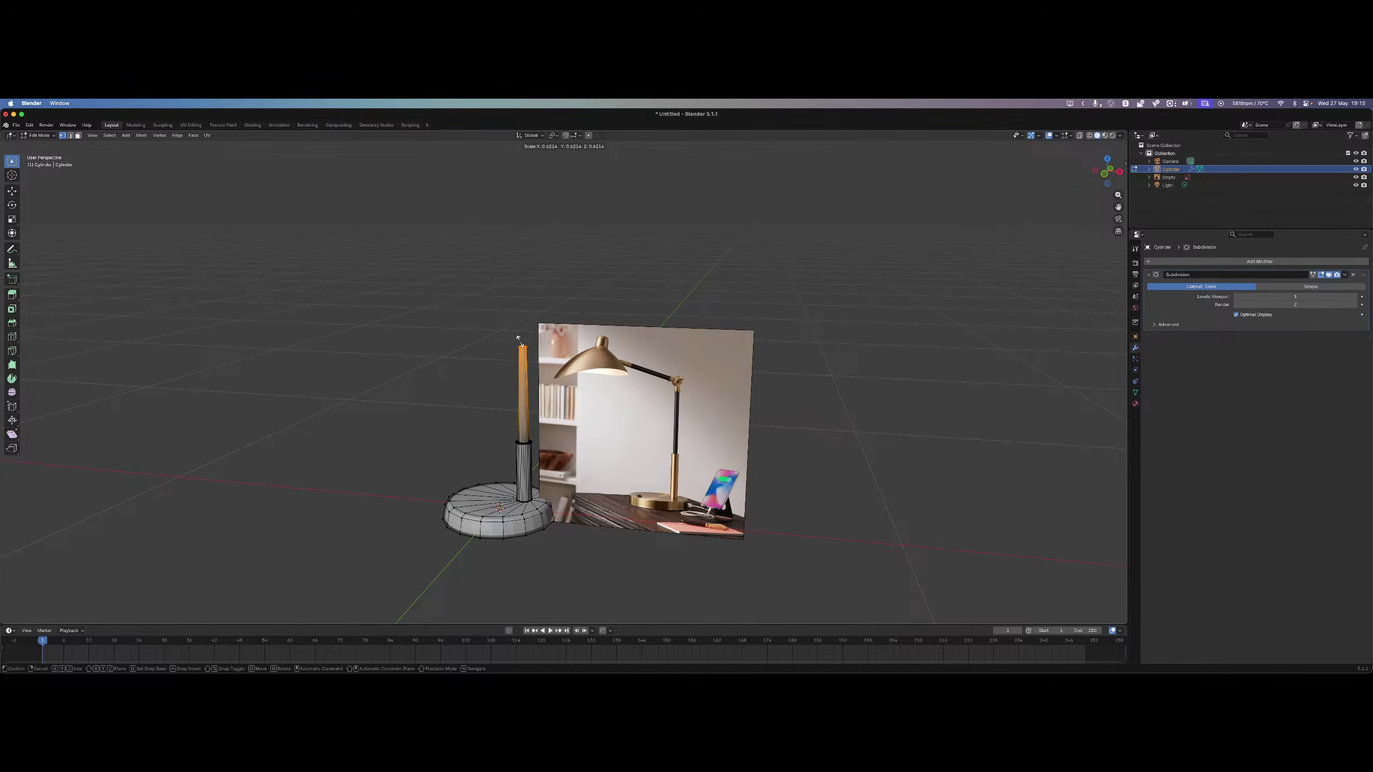
left_click(523, 342)
key("super+s")
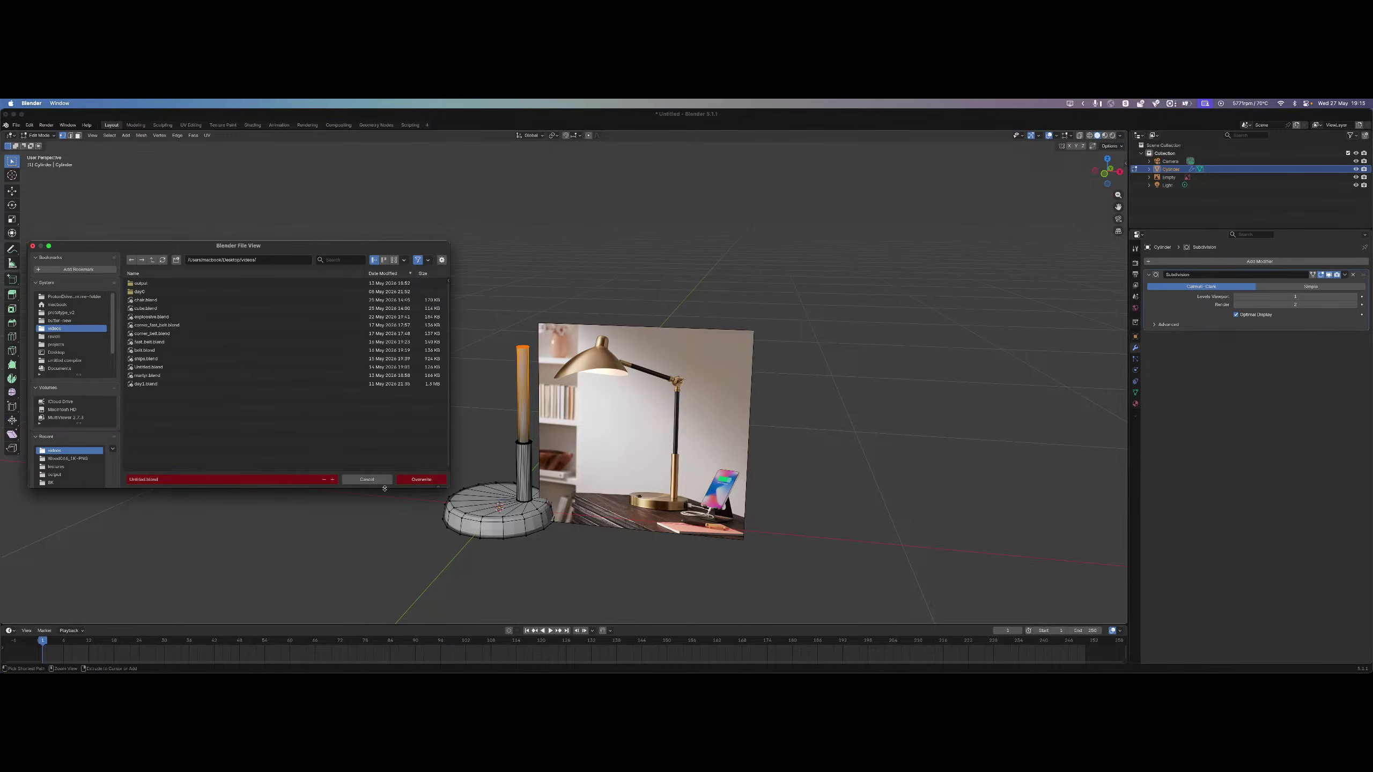
left_click(368, 480)
key("super+s")
left_click(379, 479)
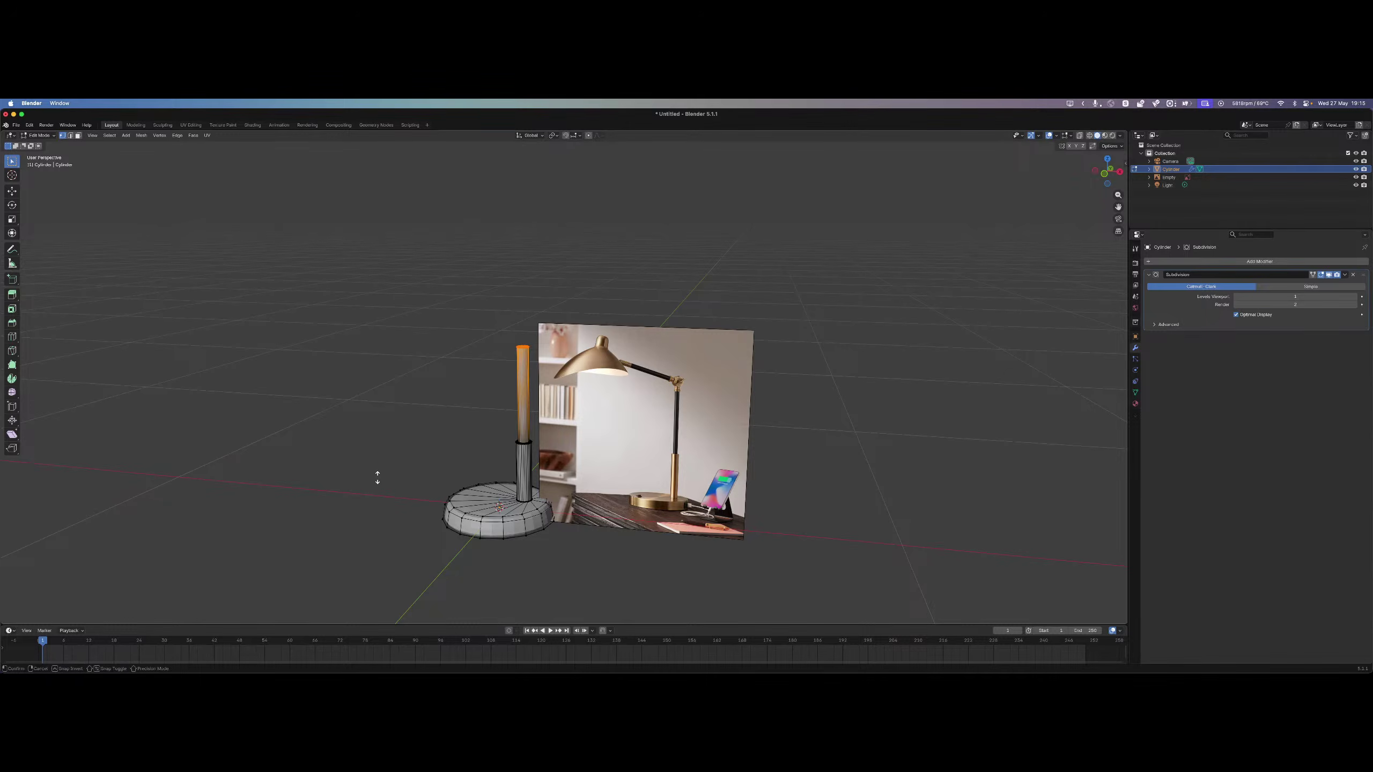
key("alt+s")
right_click(393, 459)
Snap the 3D cursor to the selected loop at the rod's upper end and add a torus there.
key("shift+s")
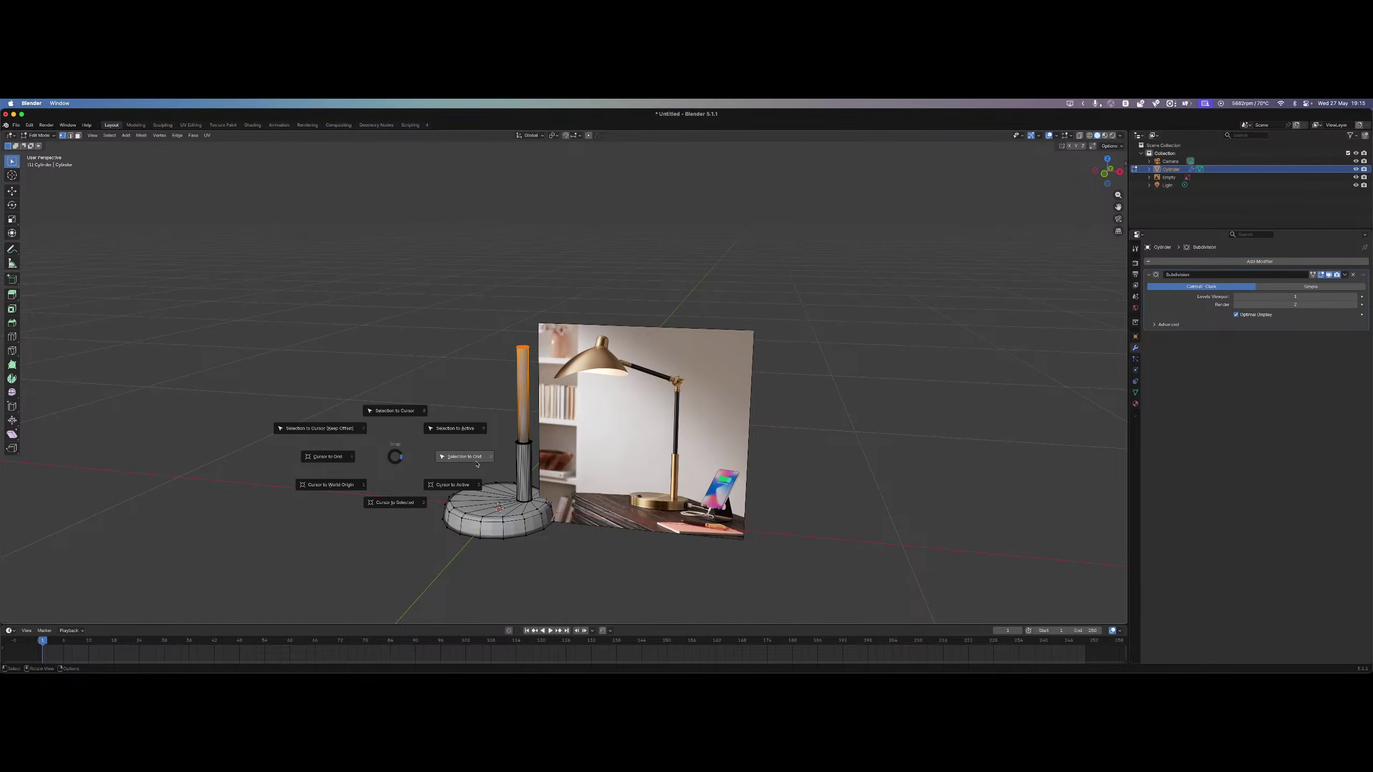
left_click(396, 503)
scroll(517, 367, "up", 8)
key("alt+a")
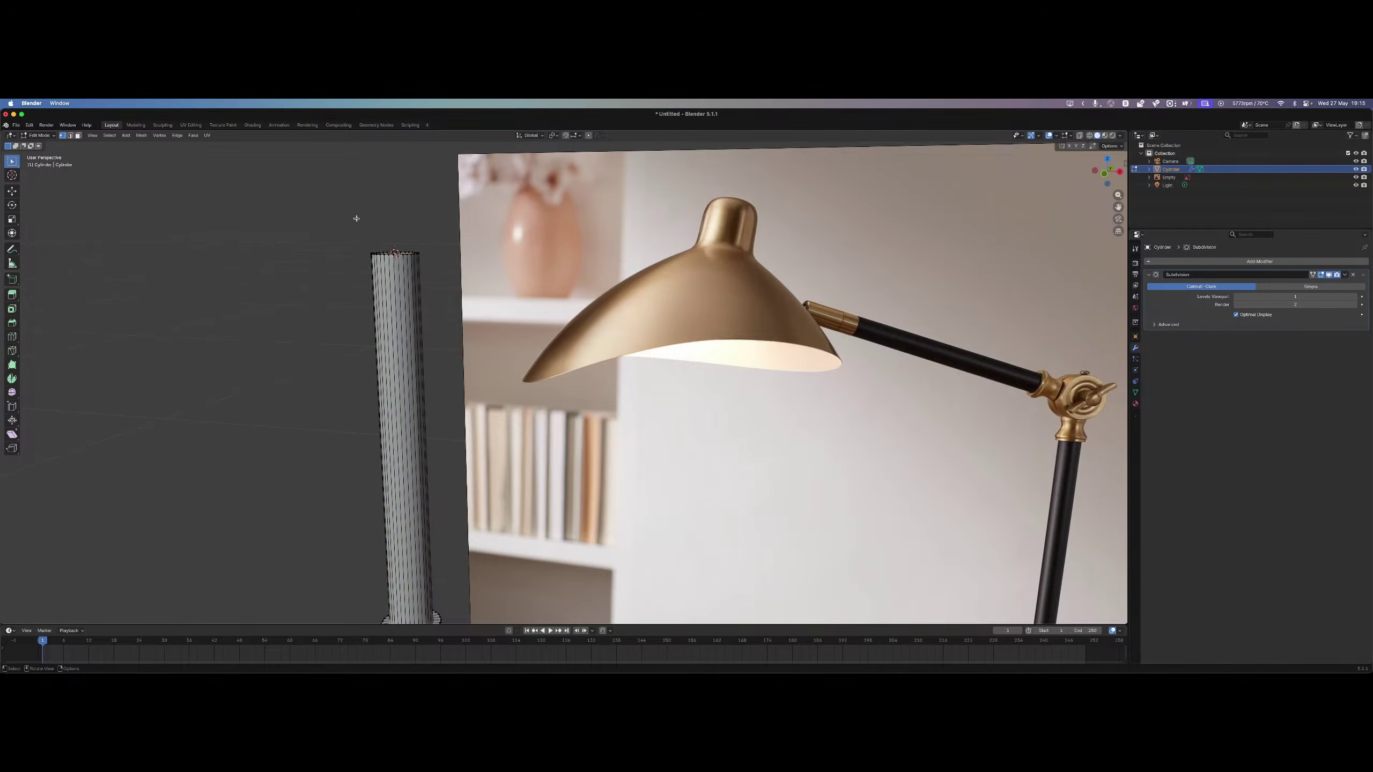
key("shift+a")
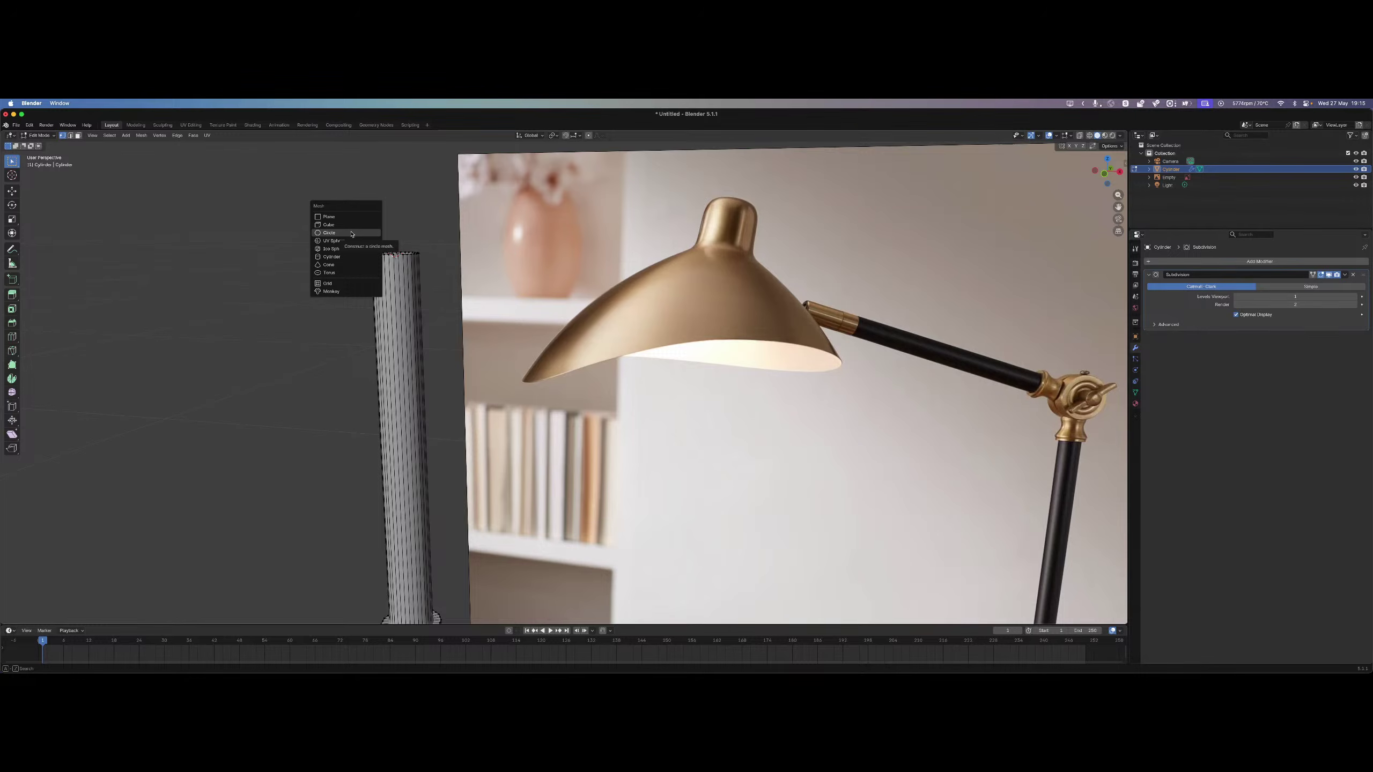
left_click(361, 275)
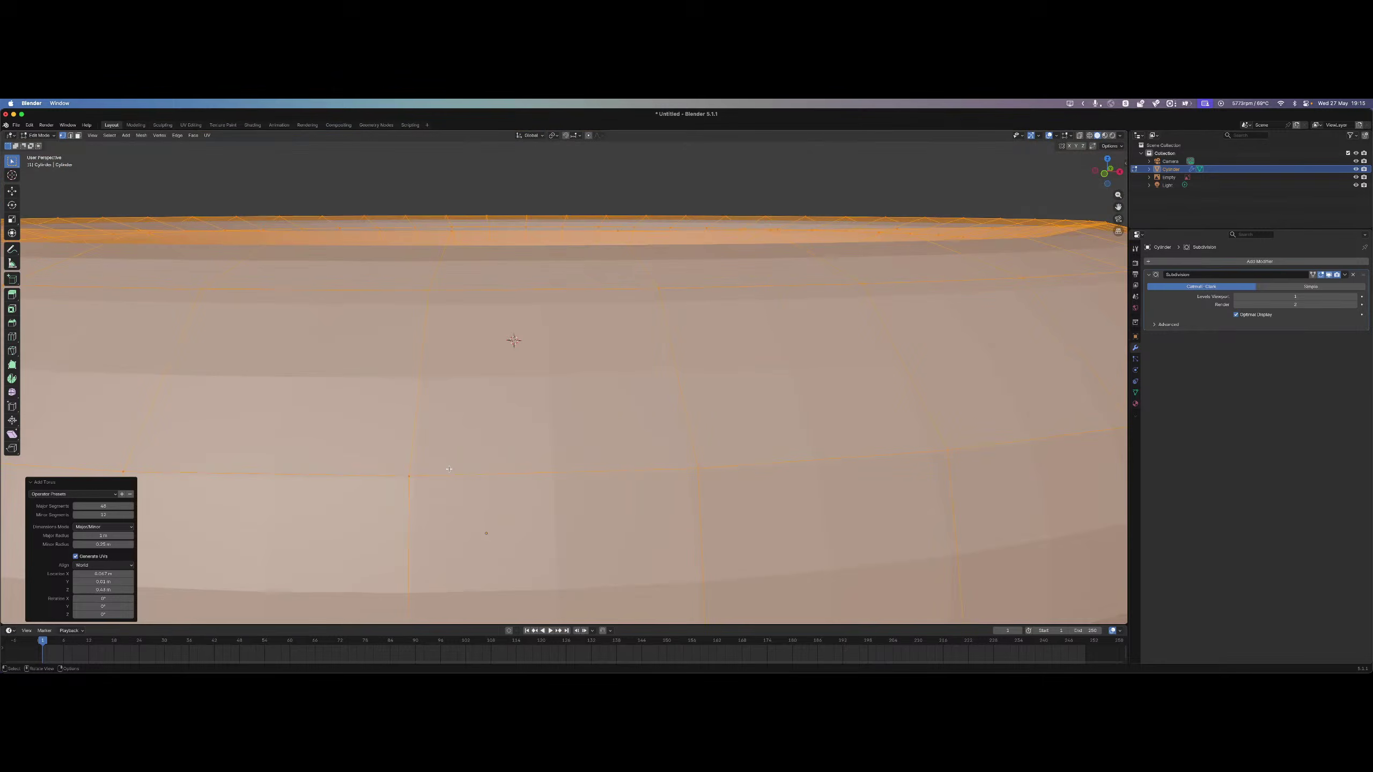
Try a minor radius of 0.03 m and then 0.01 m for the new torus.
left_click(118, 544)
key("BackSpace")
type(".03")
key("Return")
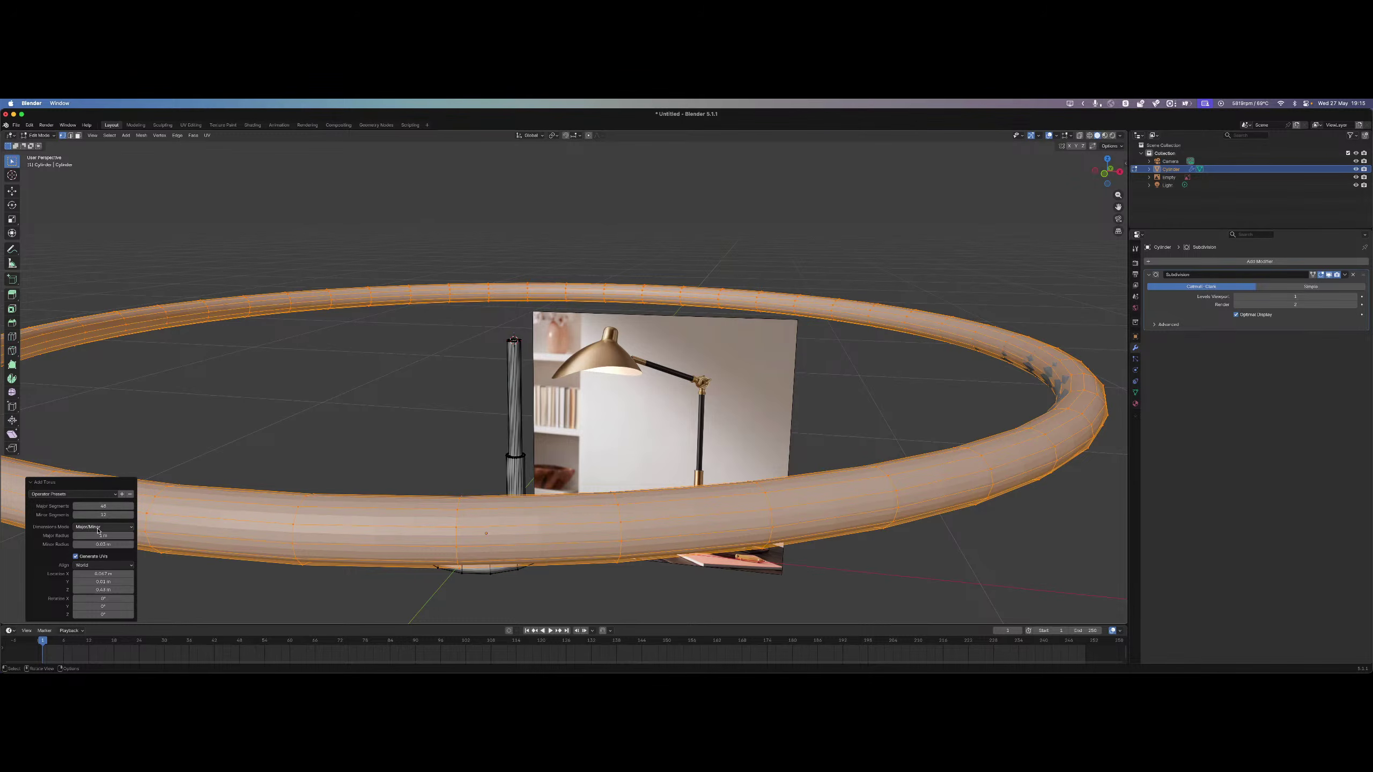
left_click(93, 544)
key("Right")
key("BackSpace")
type("1")
key("Return")
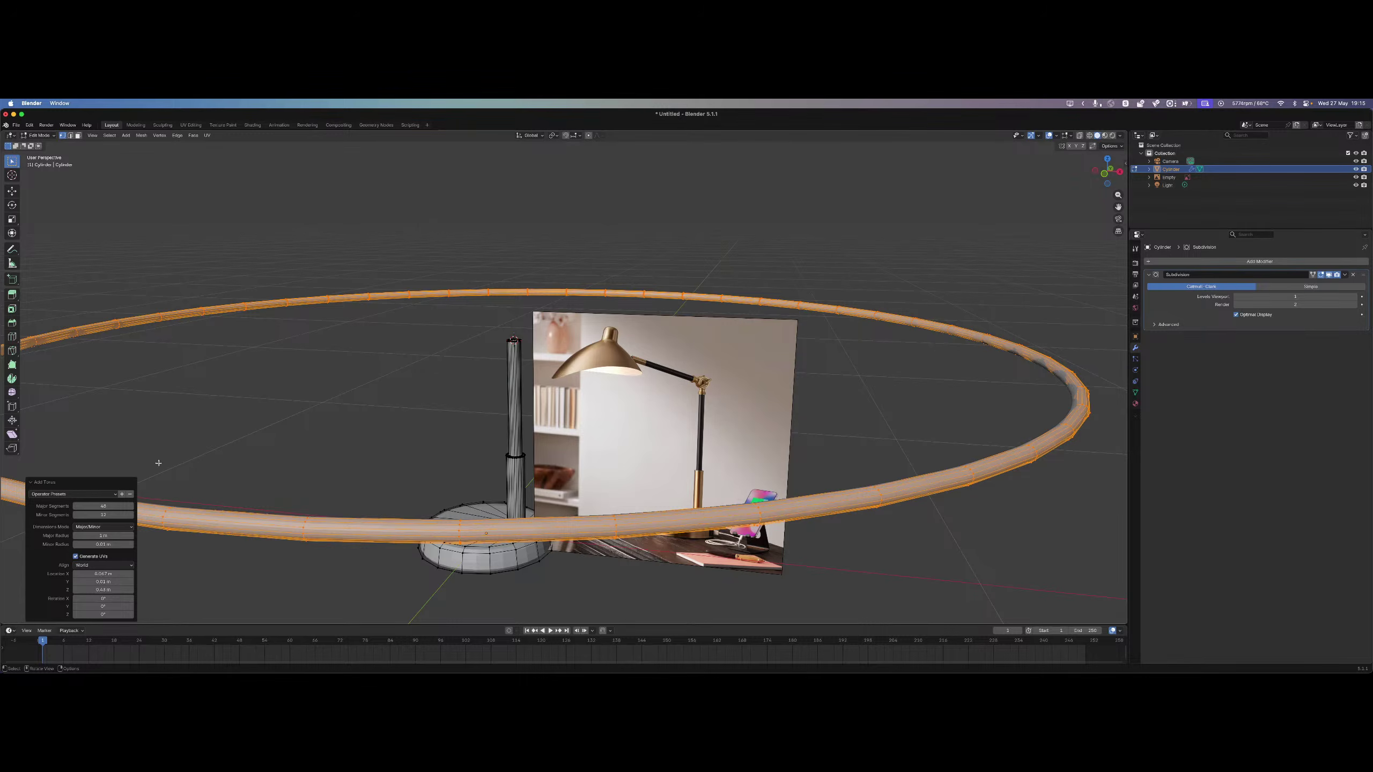
Set the torus's minor radius to 0.005 m and its major radius to 0.01 m to fit the rod's upper end.
left_click(93, 545)
key("Right")
key("BackSpace")
type("05")
key("Return")
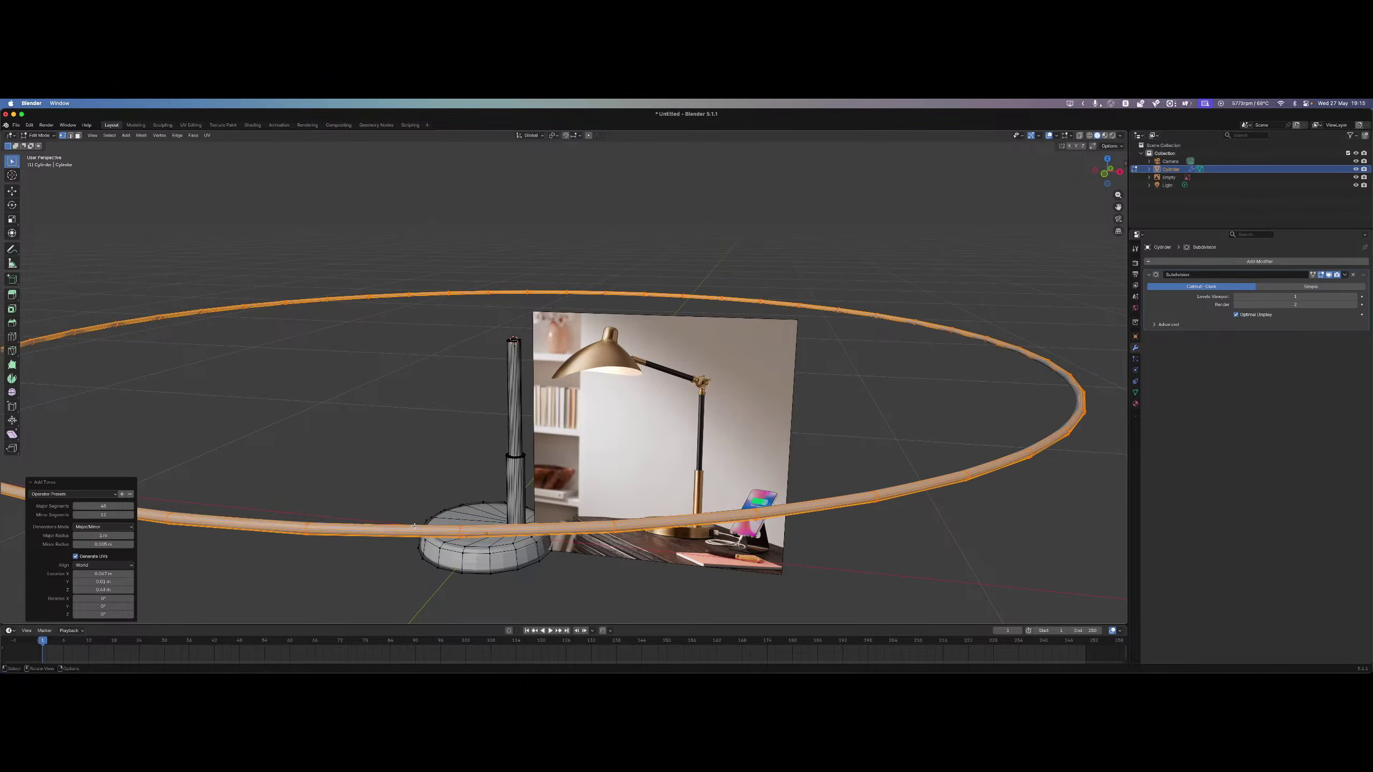
left_click(99, 527)
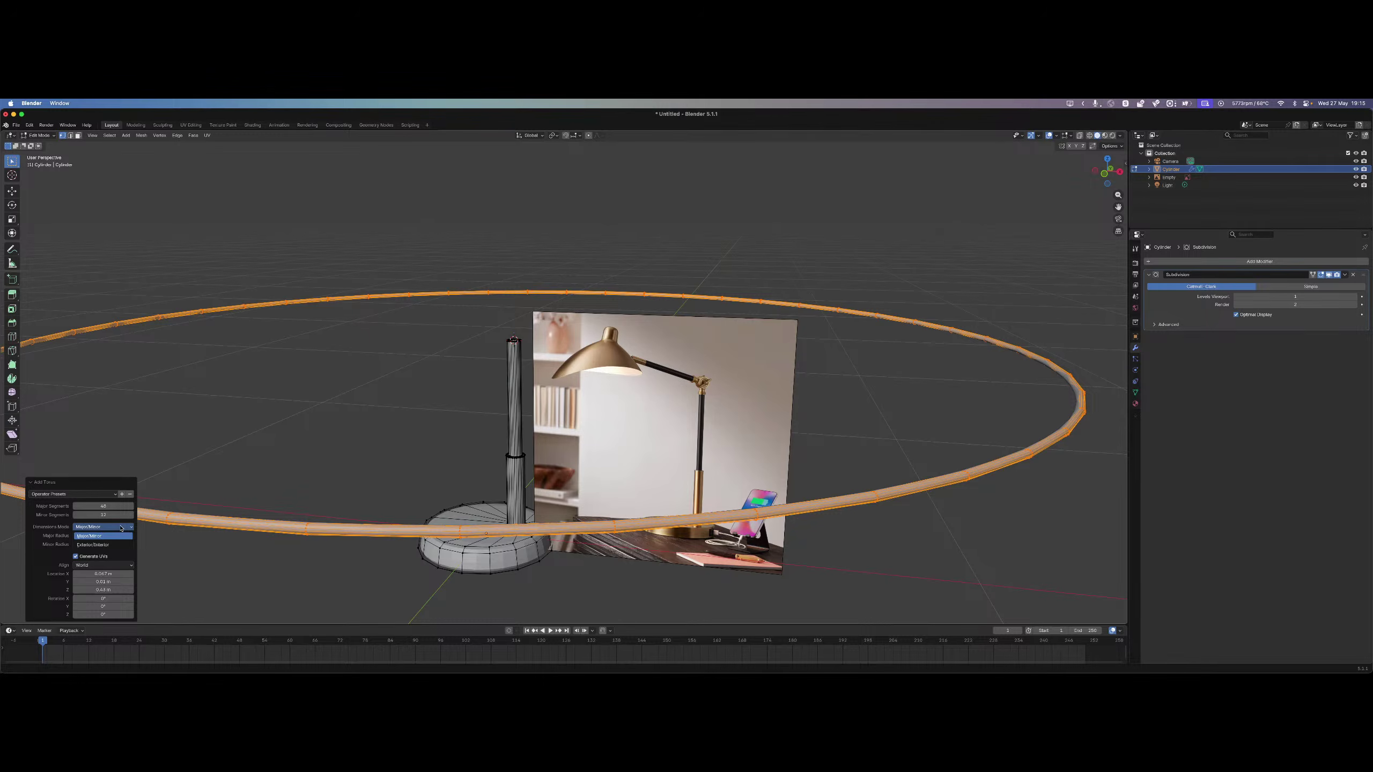
left_click(121, 529)
left_click(120, 536)
type("0.01")
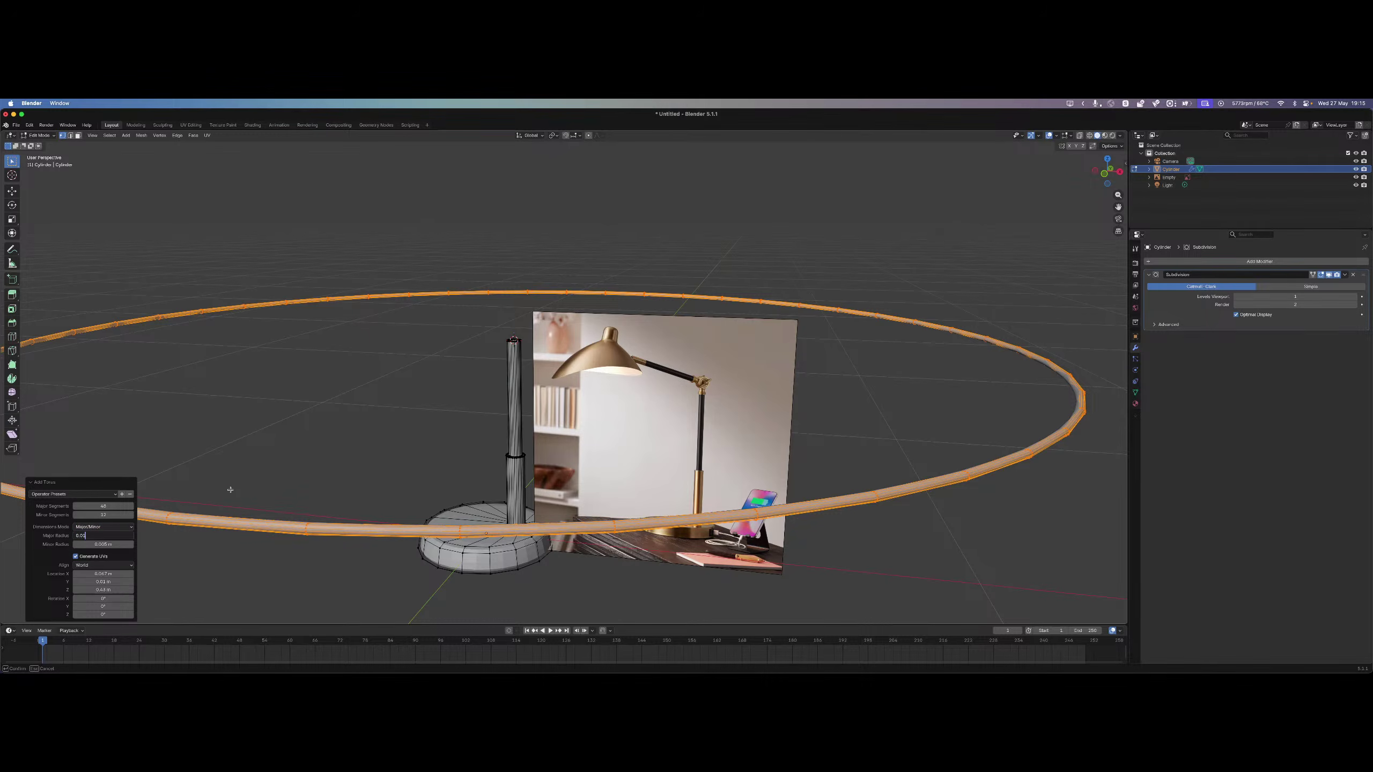
key("Return")
scroll(380, 515, "up", 10)
middle_click_drag(243, 148, 583, 346, "shift")
scroll(584, 345, "up", 5)
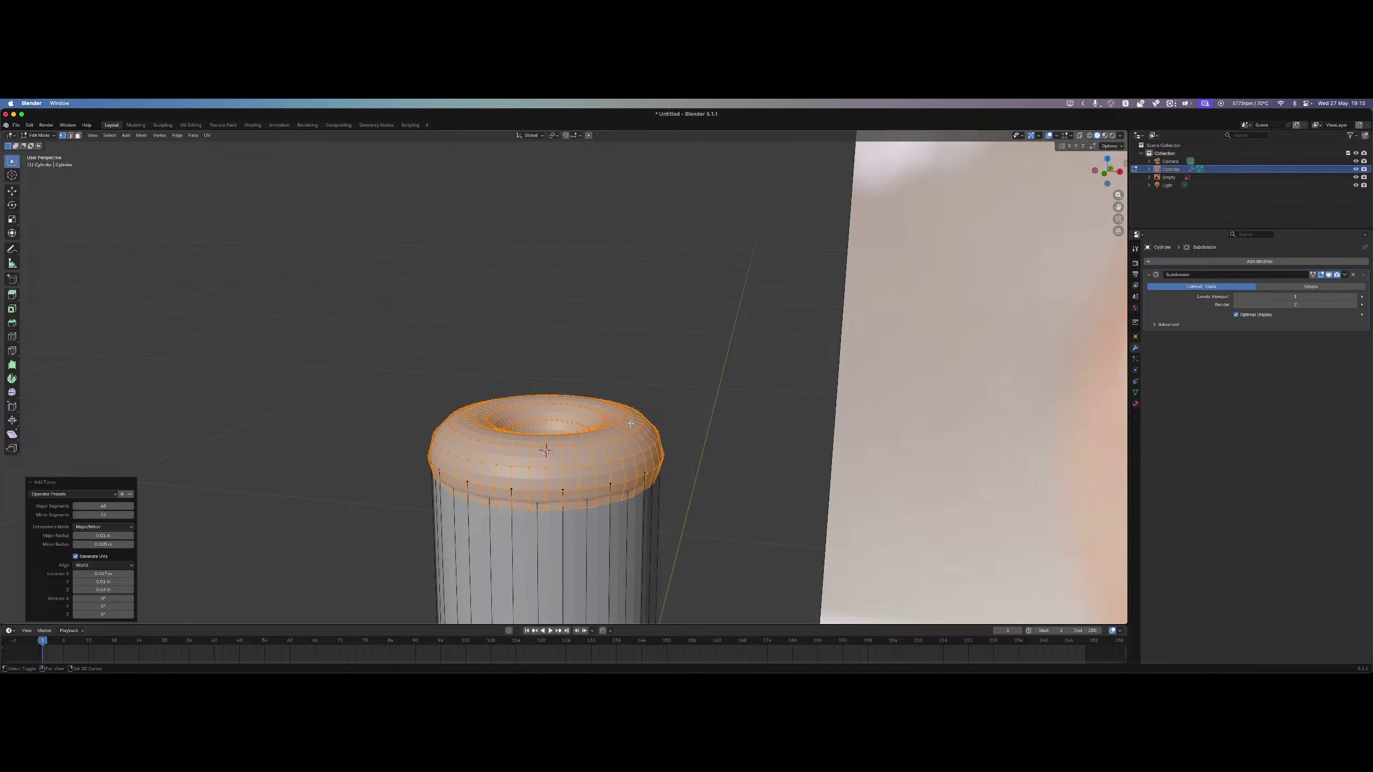
Try a major radius of 0 m for the torus and set it back to 0.01 m.
mouse_move(103, 535)
left_mouse_down()
mouse_move(127, 535)
mouse_move(100, 535)
left_mouse_up()
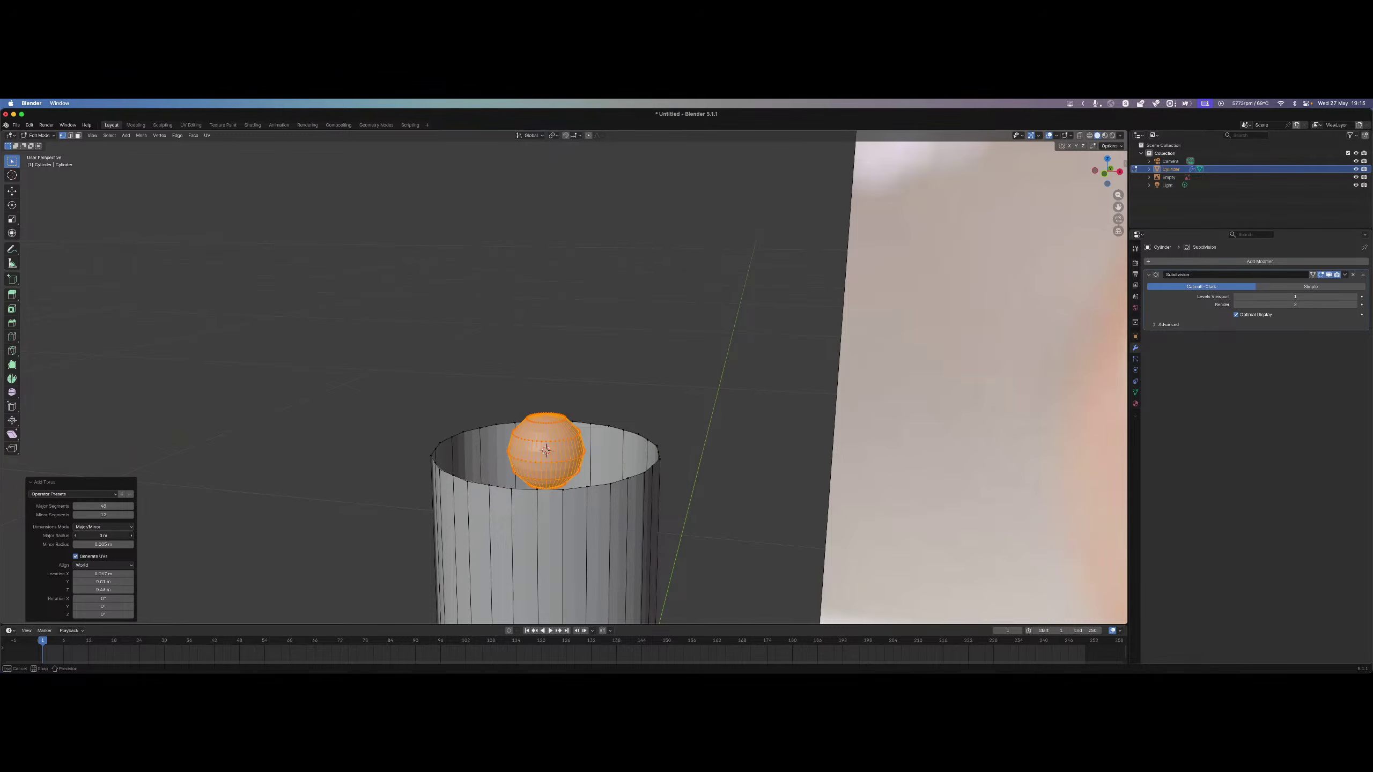
left_click(102, 536)
type("0.01")
key("Return")
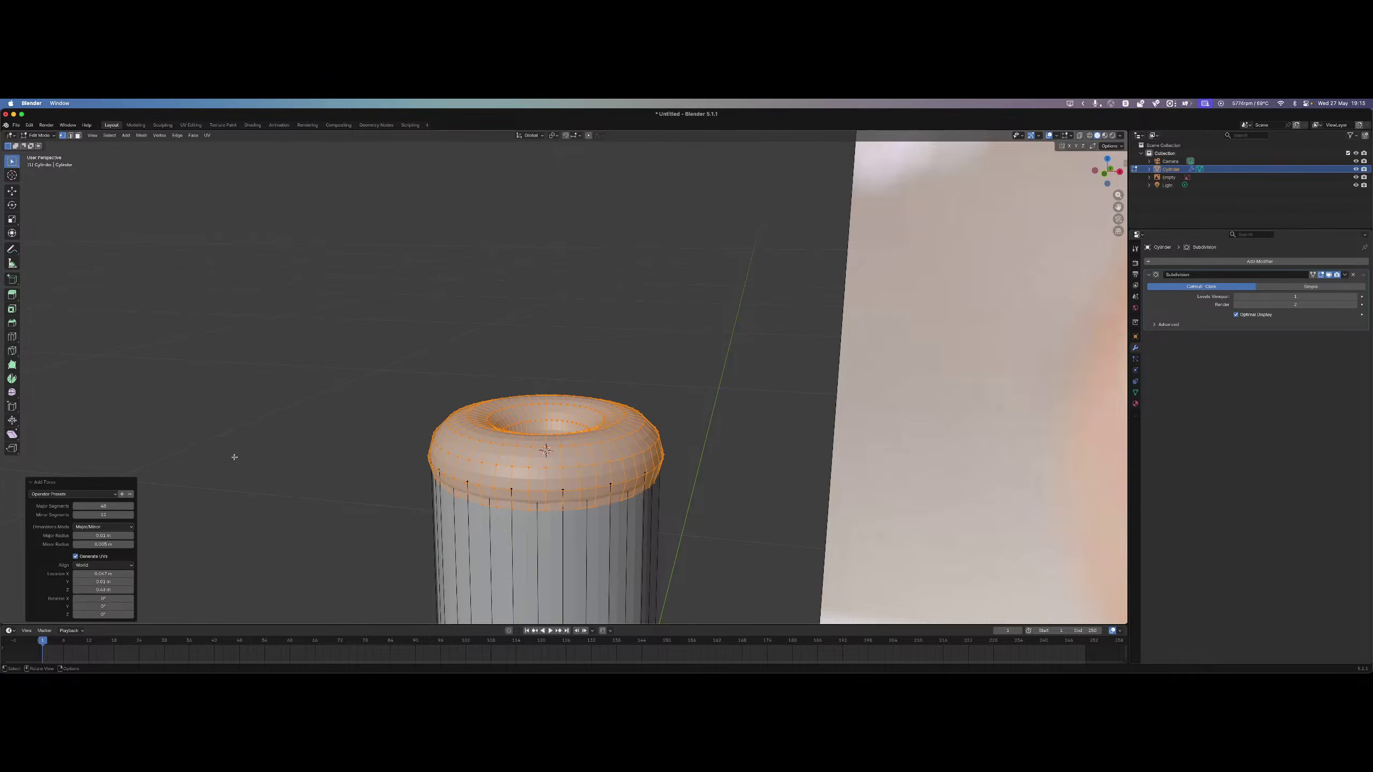
Rotate the torus 90° about X so that it stands upright on the rod.
left_click(97, 598)
type("90")
key("Return")
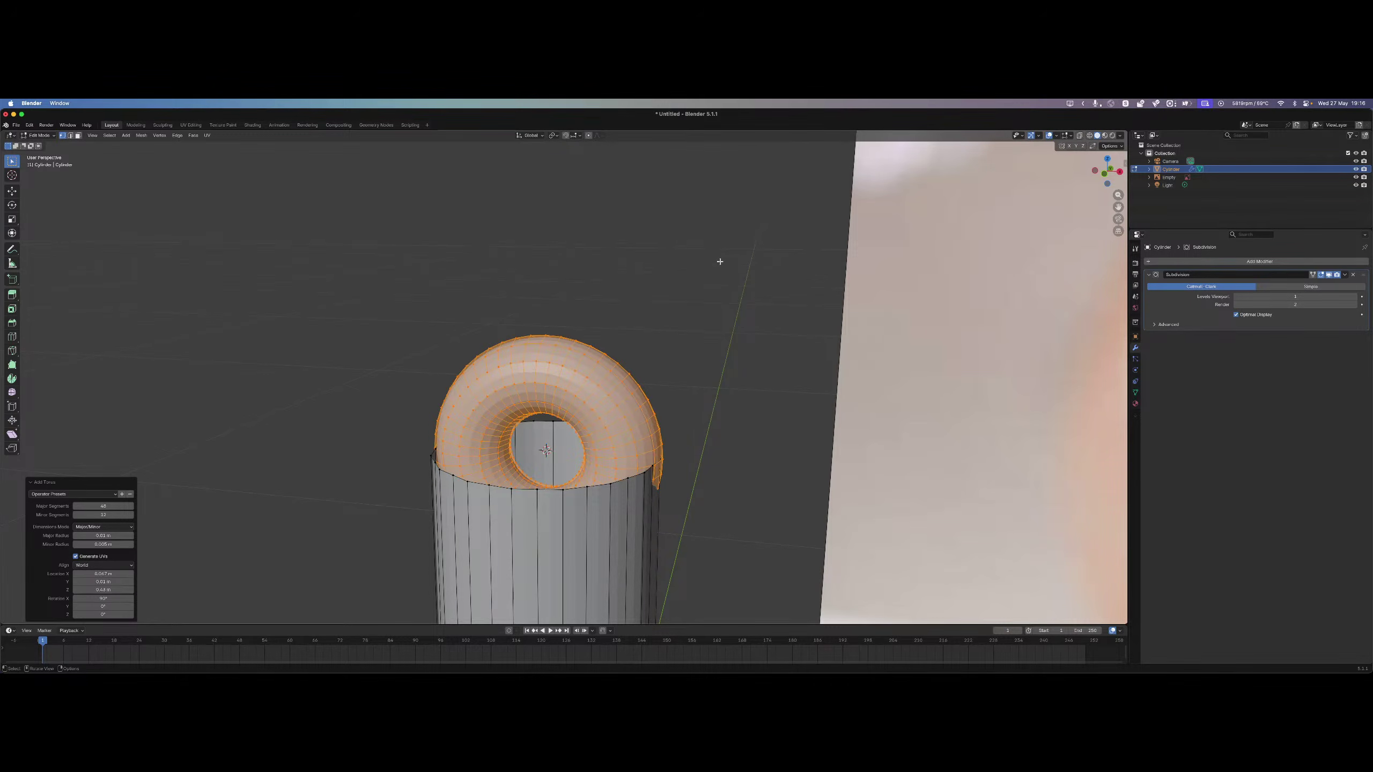
Examine the upright torus on the rod from several angles and compare it with the lamp joint in the reference photo.
scroll(720, 262, "right", 10)
scroll(720, 262, "left", 10)
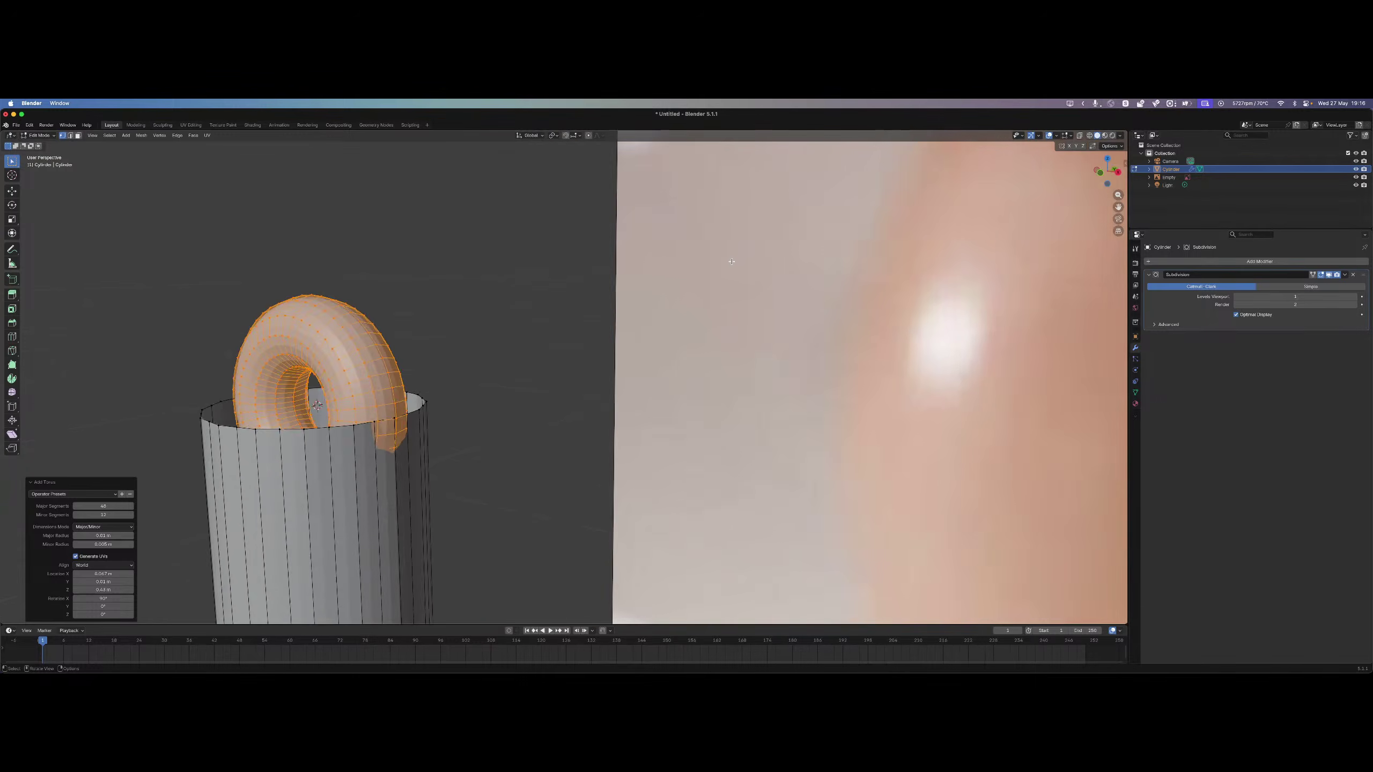
scroll(732, 262, "up", 8)
scroll(732, 262, "down", 5)
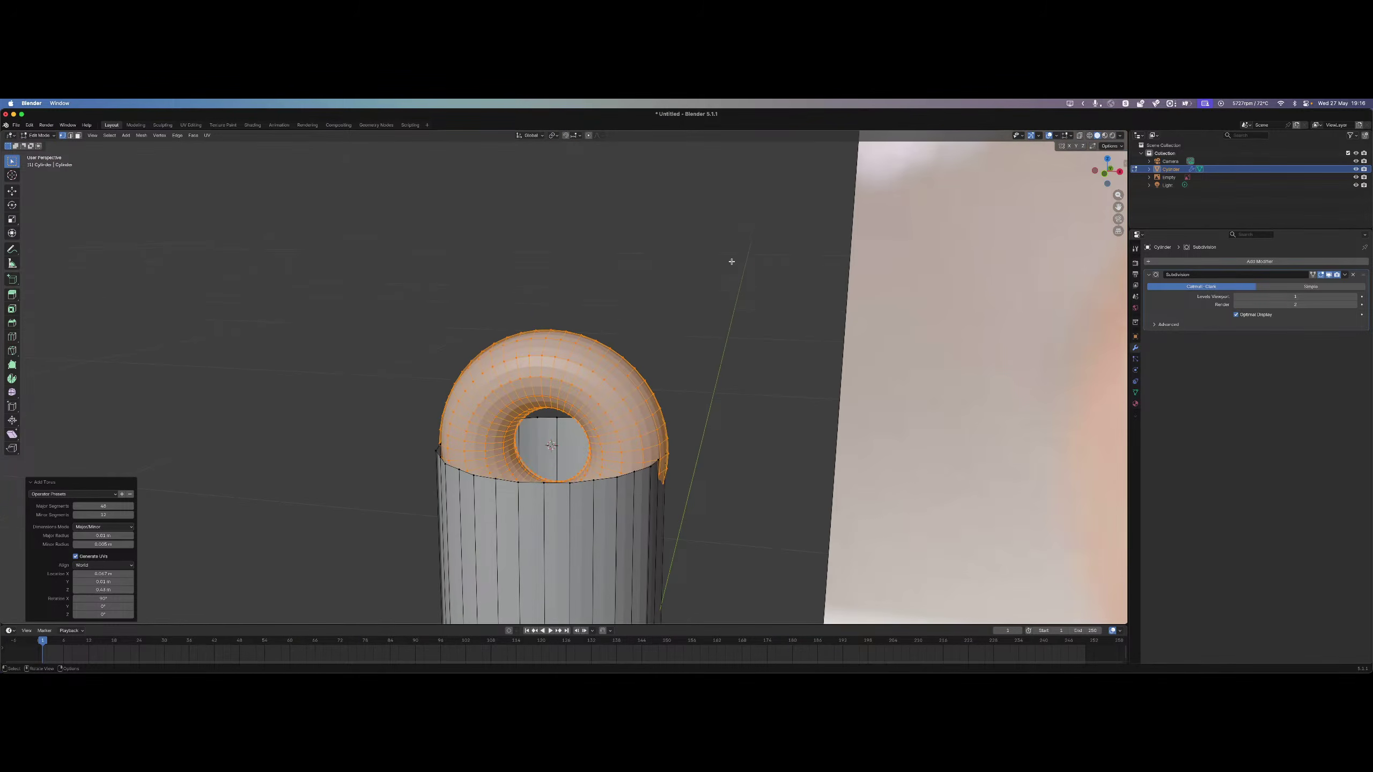
scroll(732, 262, "up", 3)
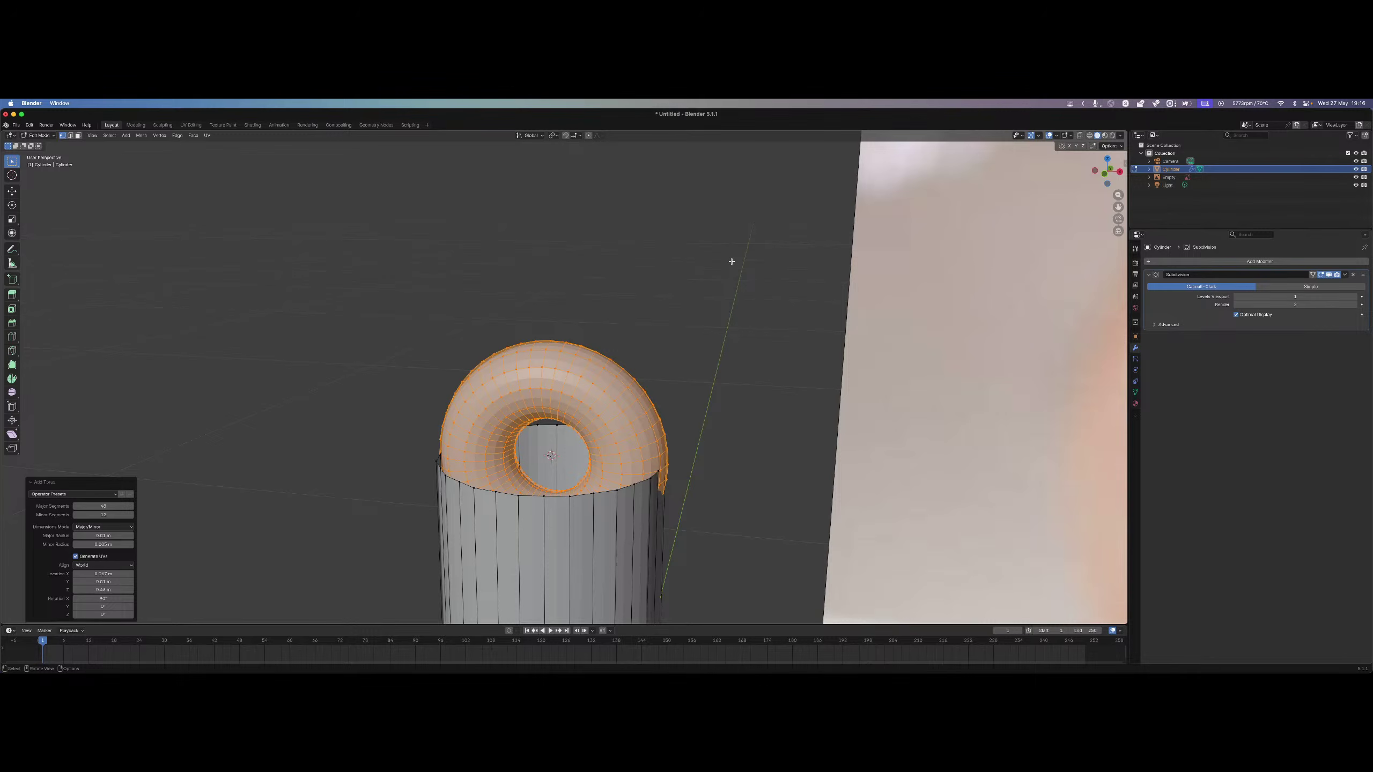
scroll(749, 356, "down", 13)
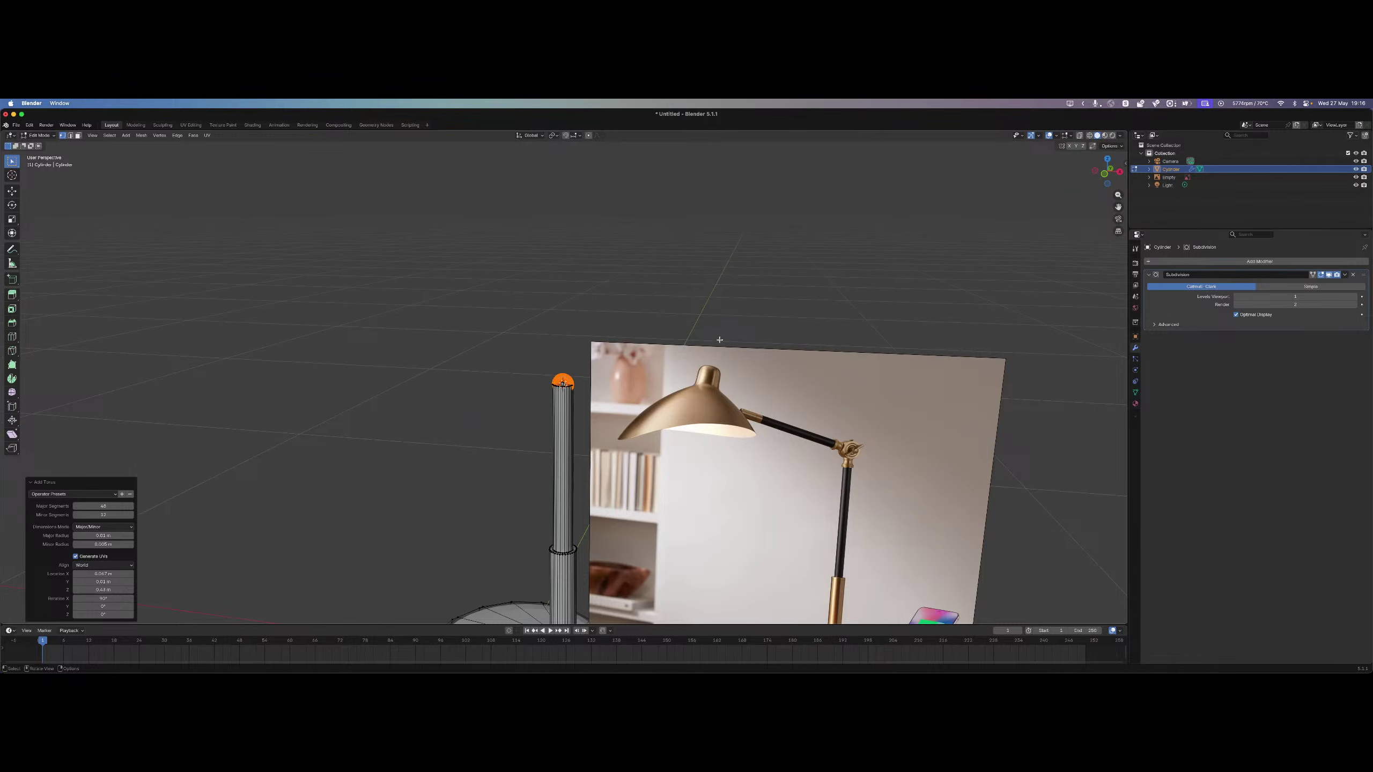
scroll(649, 394, "up", 5)
scroll(649, 394, "up", 6)
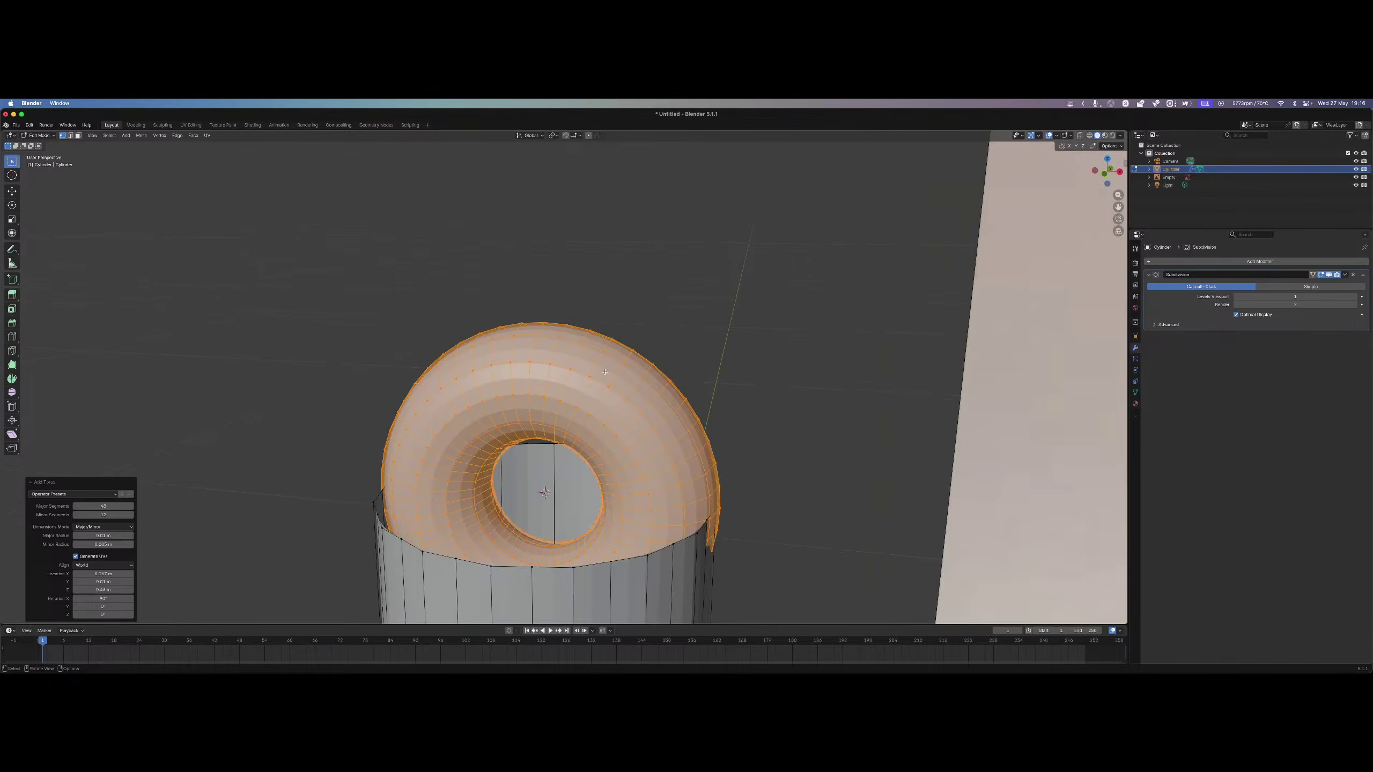
scroll(593, 378, "down", 5)
scroll(593, 378, "up", 5)
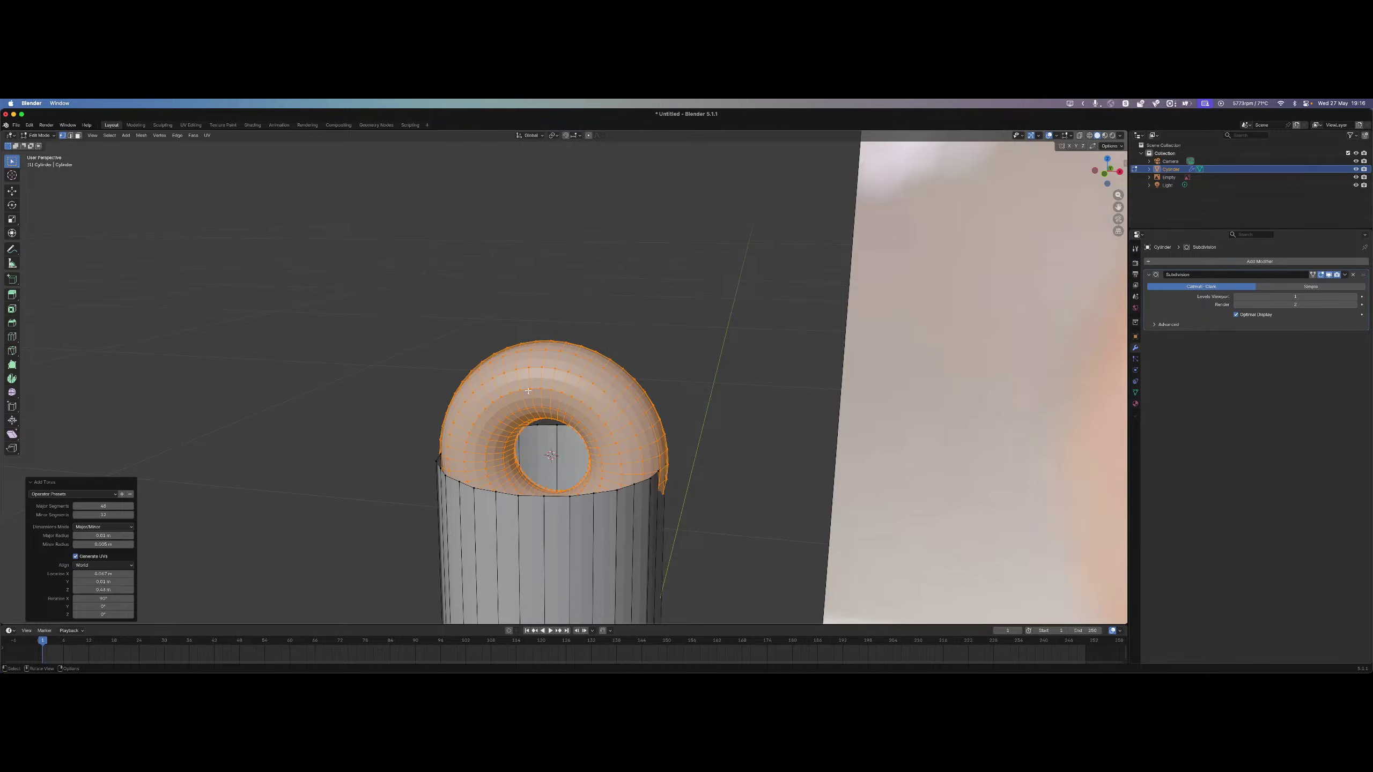
middle_click_drag(529, 390, 623, 353)
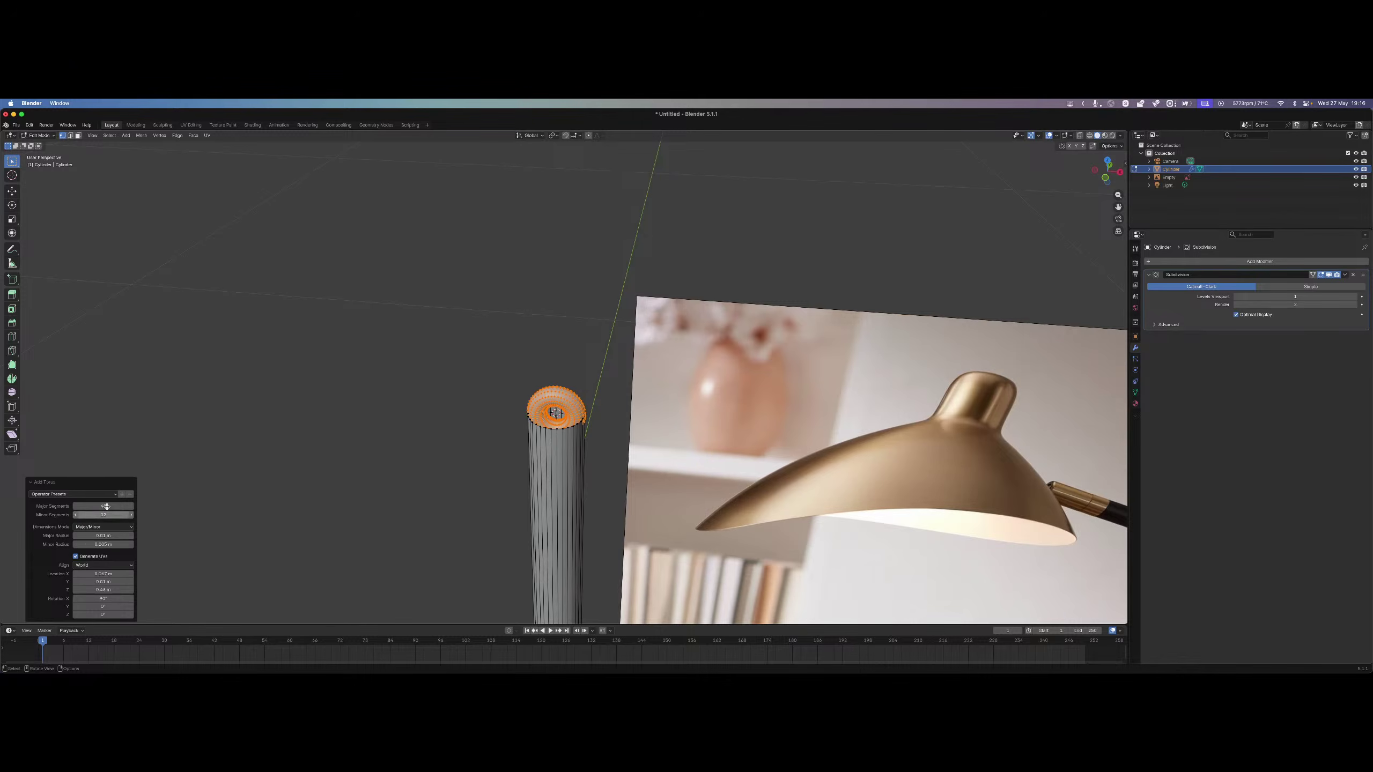
Reduce the torus to 8 major segments and 6 minor segments.
left_click(105, 506)
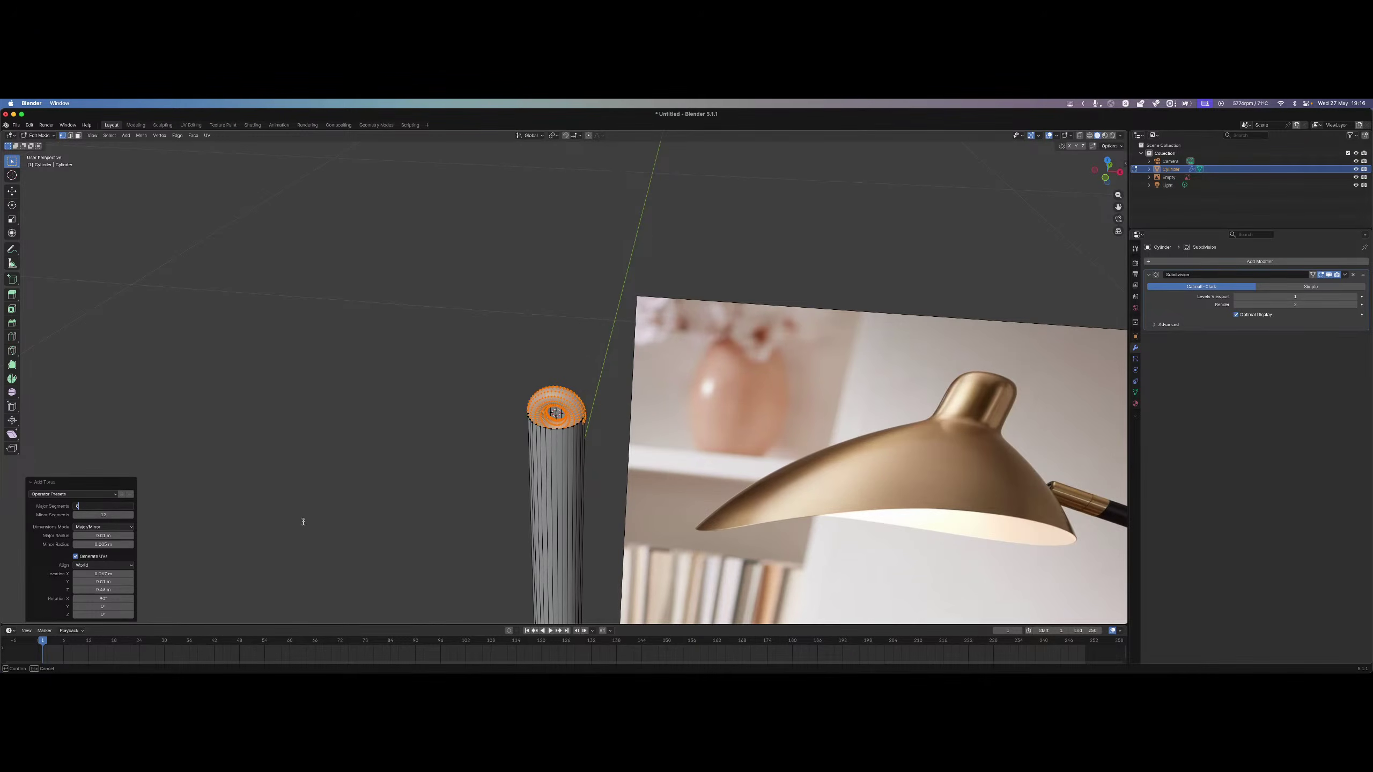
key("Return")
left_click(109, 515)
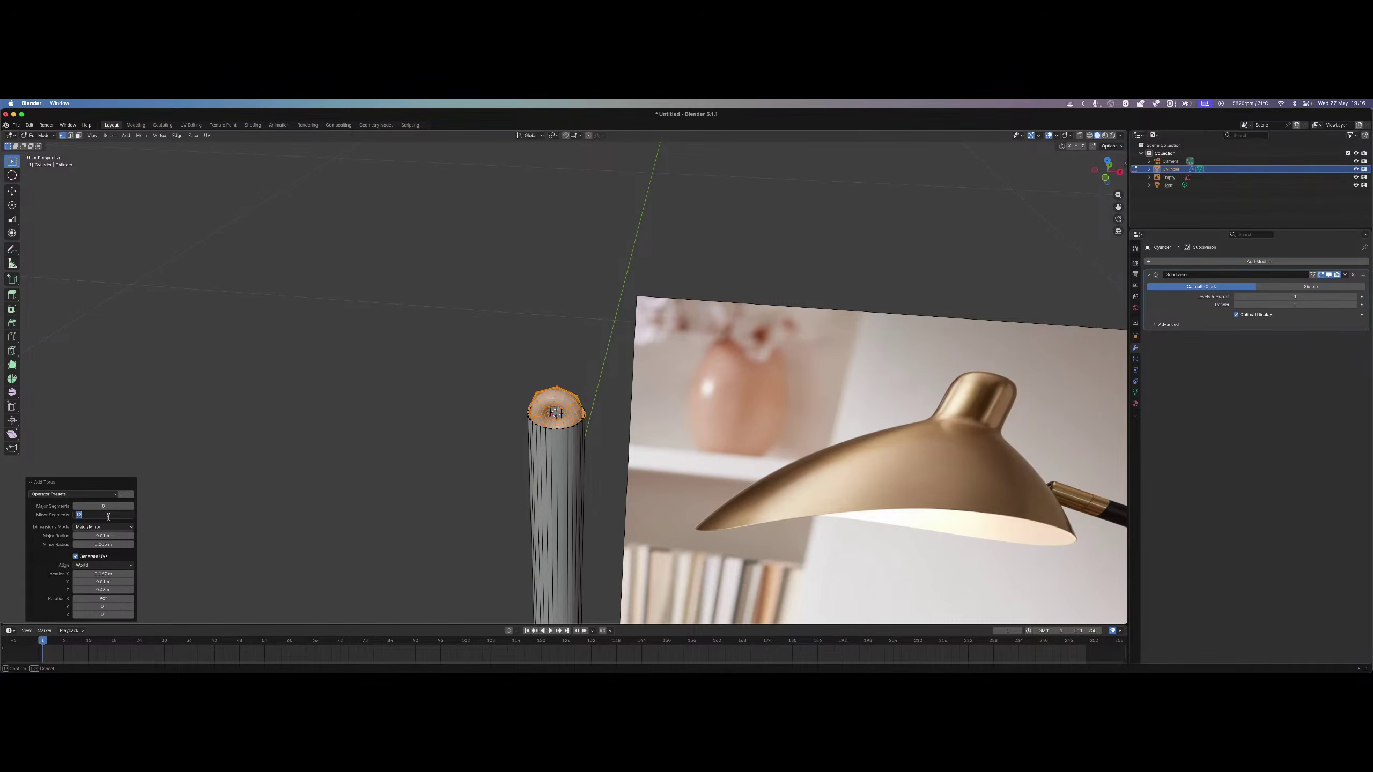
type("6")
key("Return")
scroll(607, 544, "up", 3)
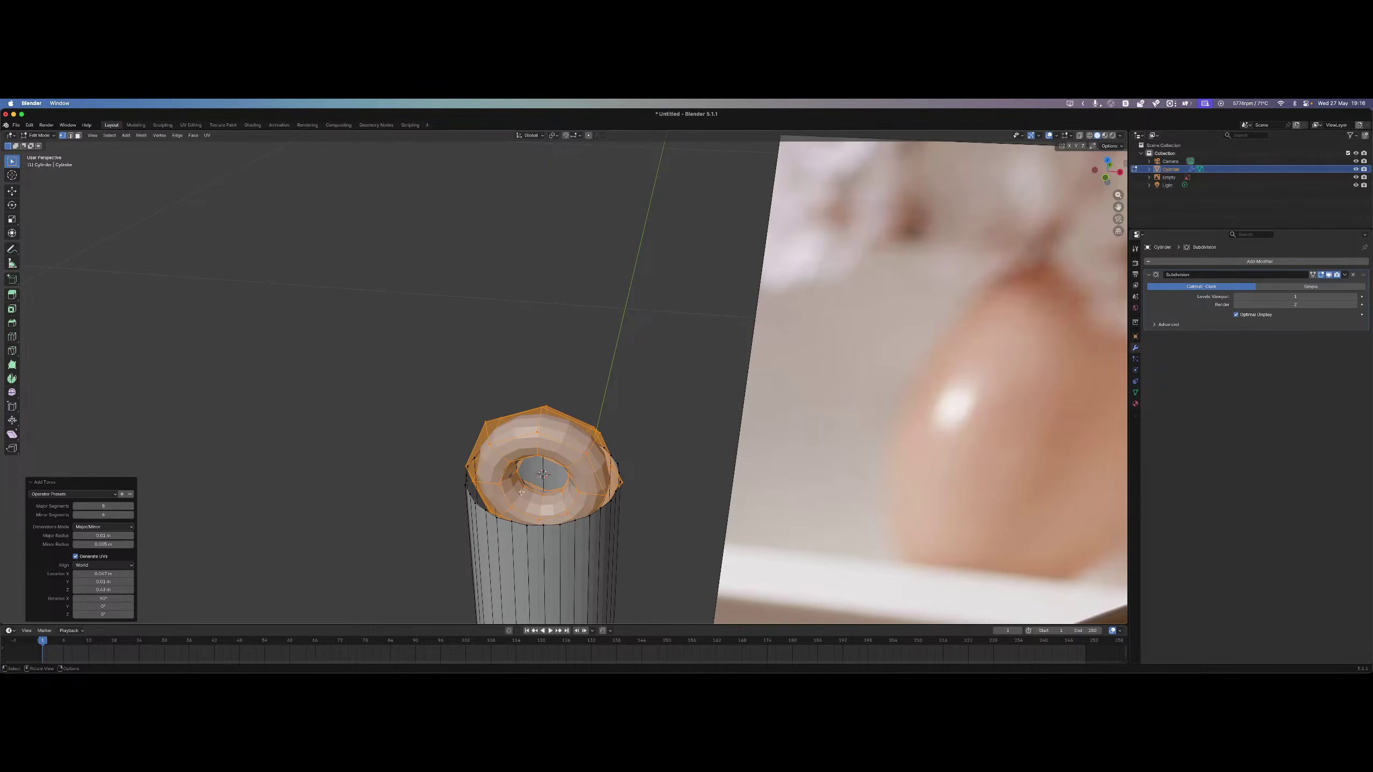
Adjust the torus's major and minor radii to form a rounded joint wider than the rod with a closed centre.
middle_click_drag(582, 478, 615, 465)
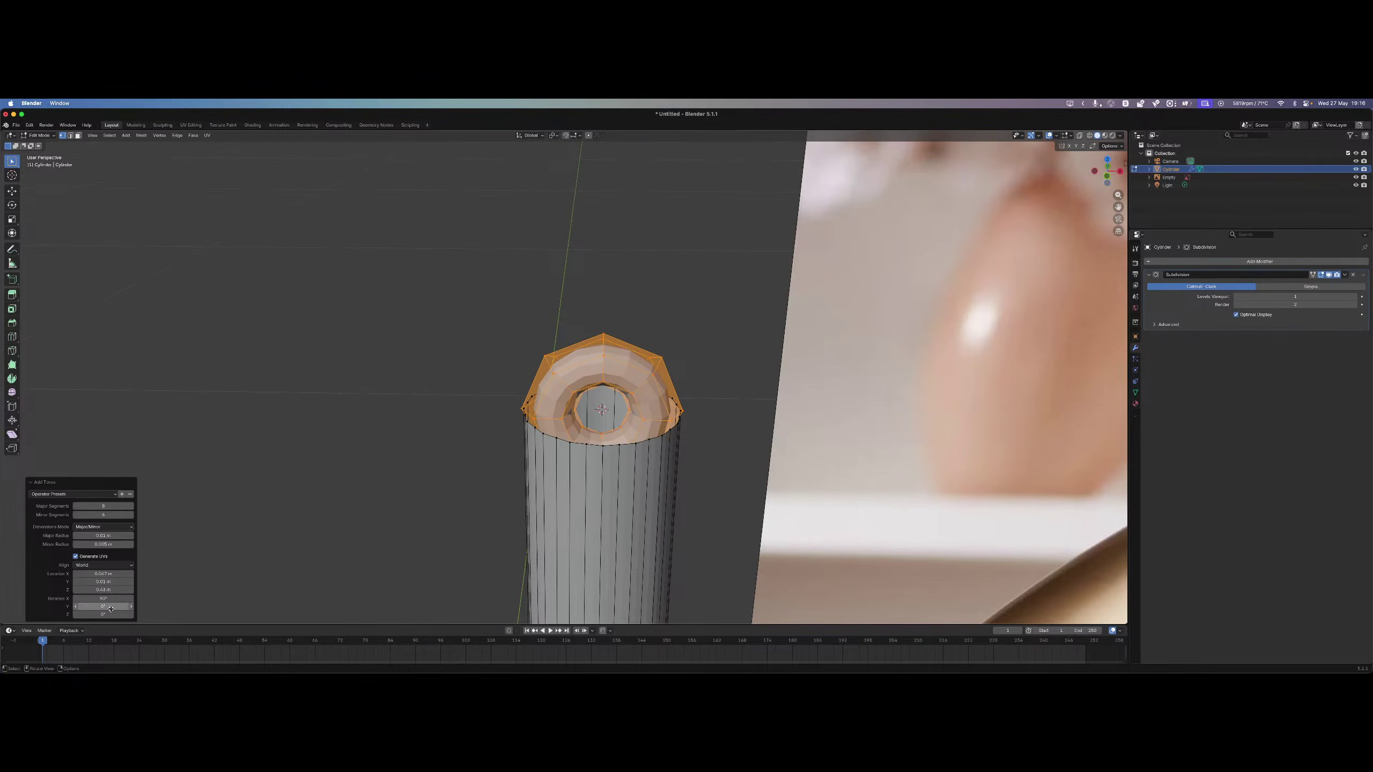
mouse_move(103, 535)
left_mouse_down()
mouse_move(130, 544)
mouse_move(105, 543)
left_mouse_up()
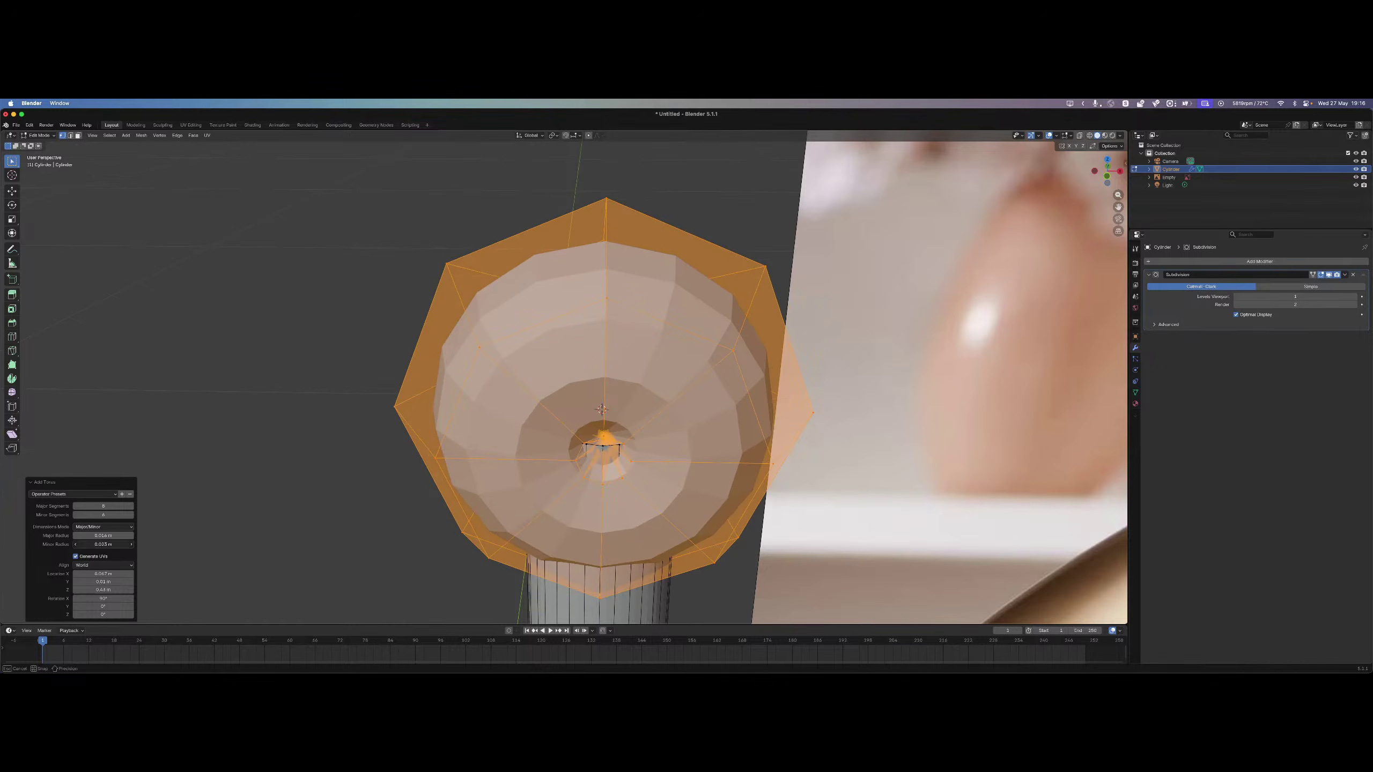
scroll(606, 358, "down", 7)
middle_click_drag(605, 357, 611, 409)
scroll(605, 365, "up", 5)
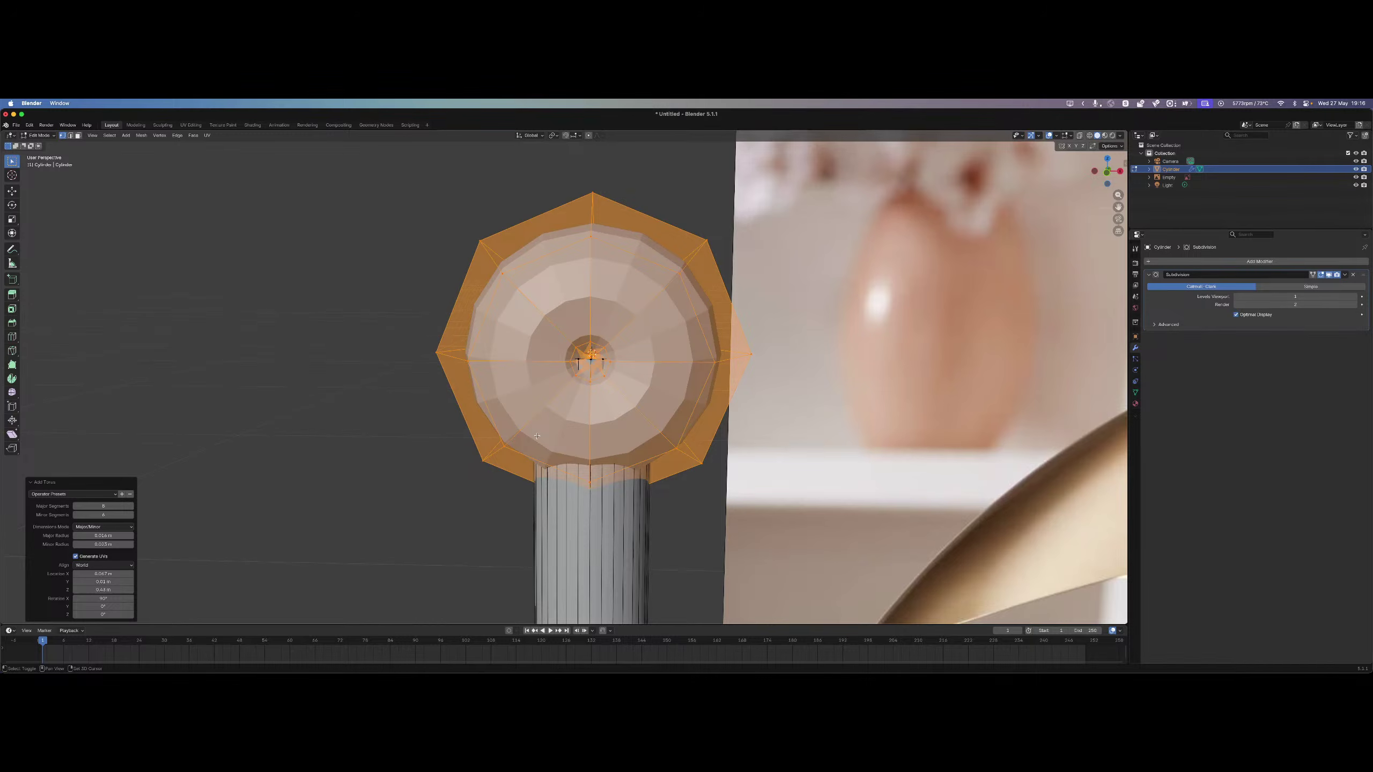
mouse_move(92, 535)
left_mouse_down()
mouse_move(109, 536)
mouse_move(86, 536)
left_mouse_up()
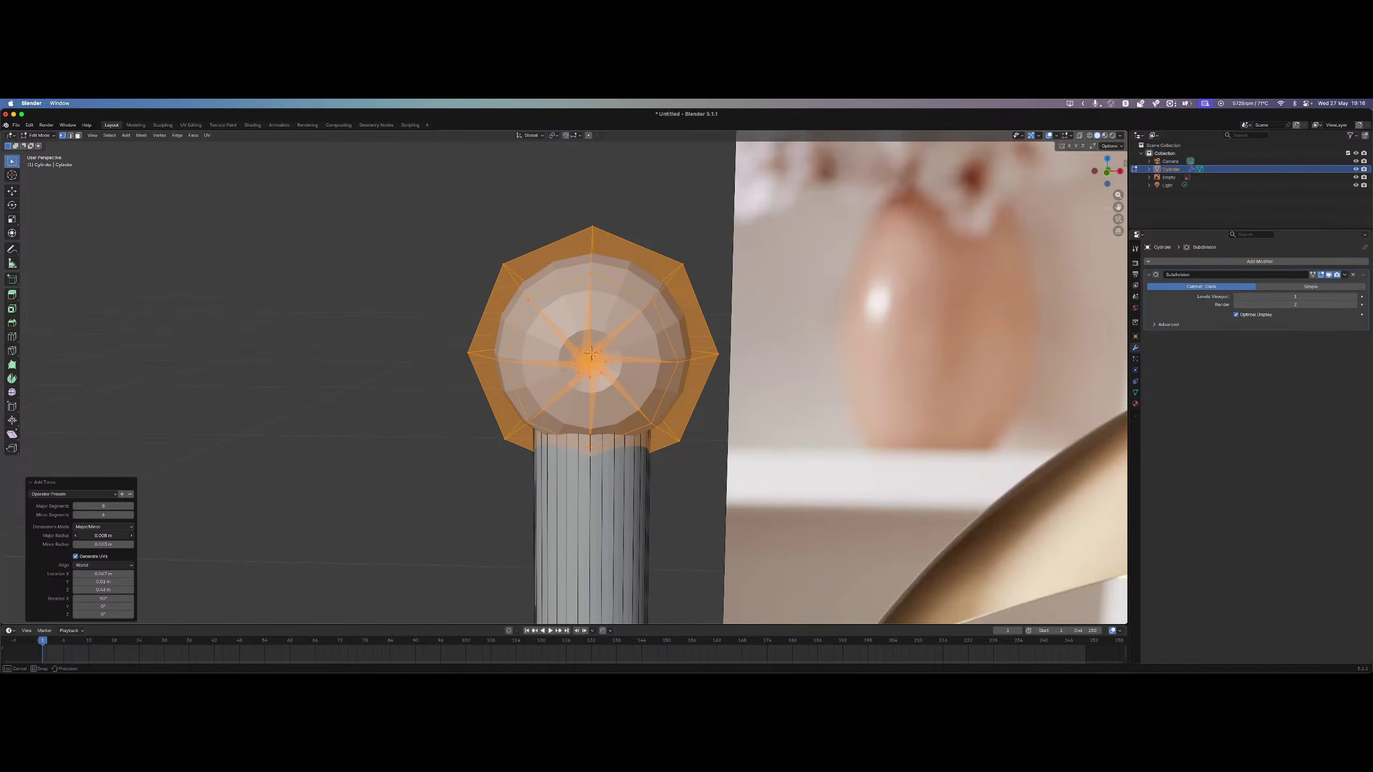
mouse_move(644, 481)
middle_mouse_down()
mouse_move(699, 497)
mouse_move(735, 475)
mouse_move(622, 475)
mouse_move(669, 477)
middle_mouse_up()
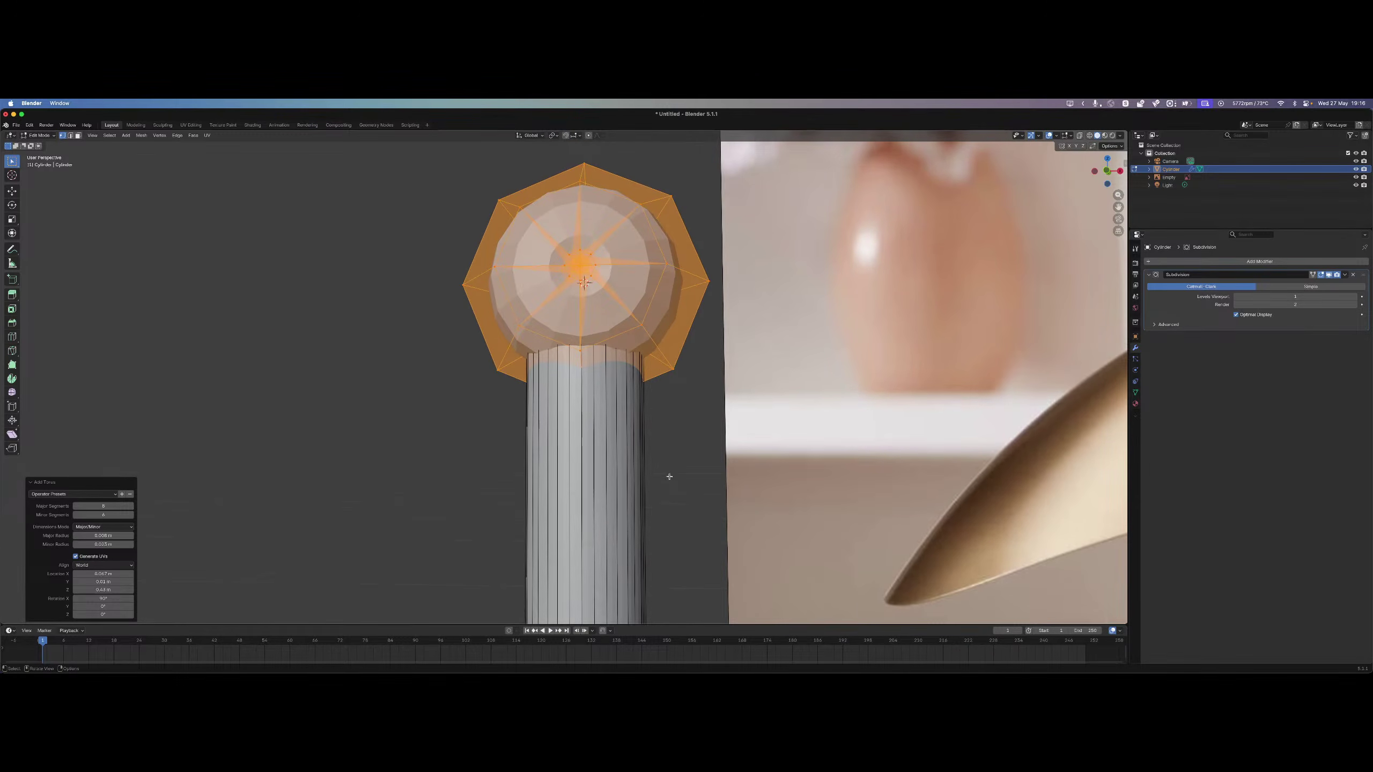
Deselect the torus and compare the smoothed joint and column in Object Mode with the reference photo.
left_click(689, 468)
scroll(689, 468, "down", 4)
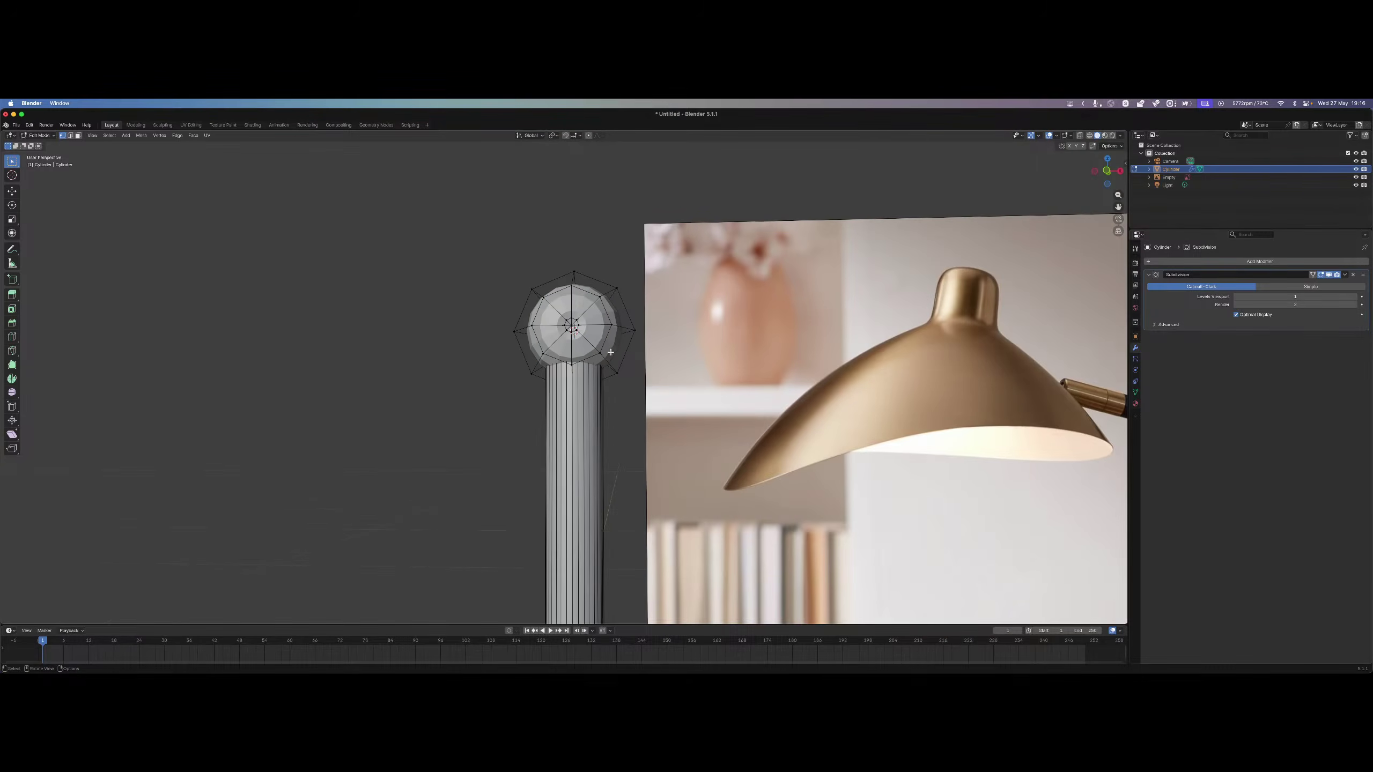
key("Tab")
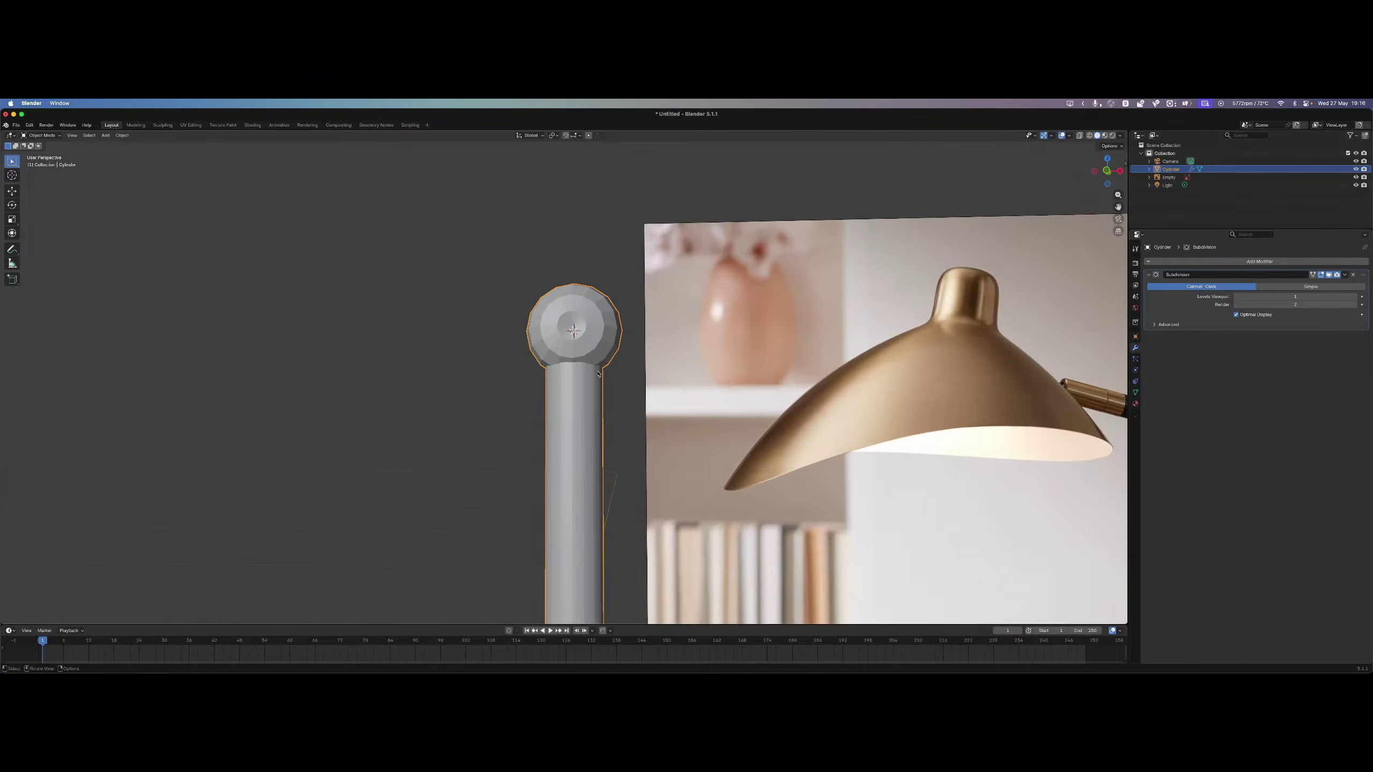
scroll(547, 404, "down", 7)
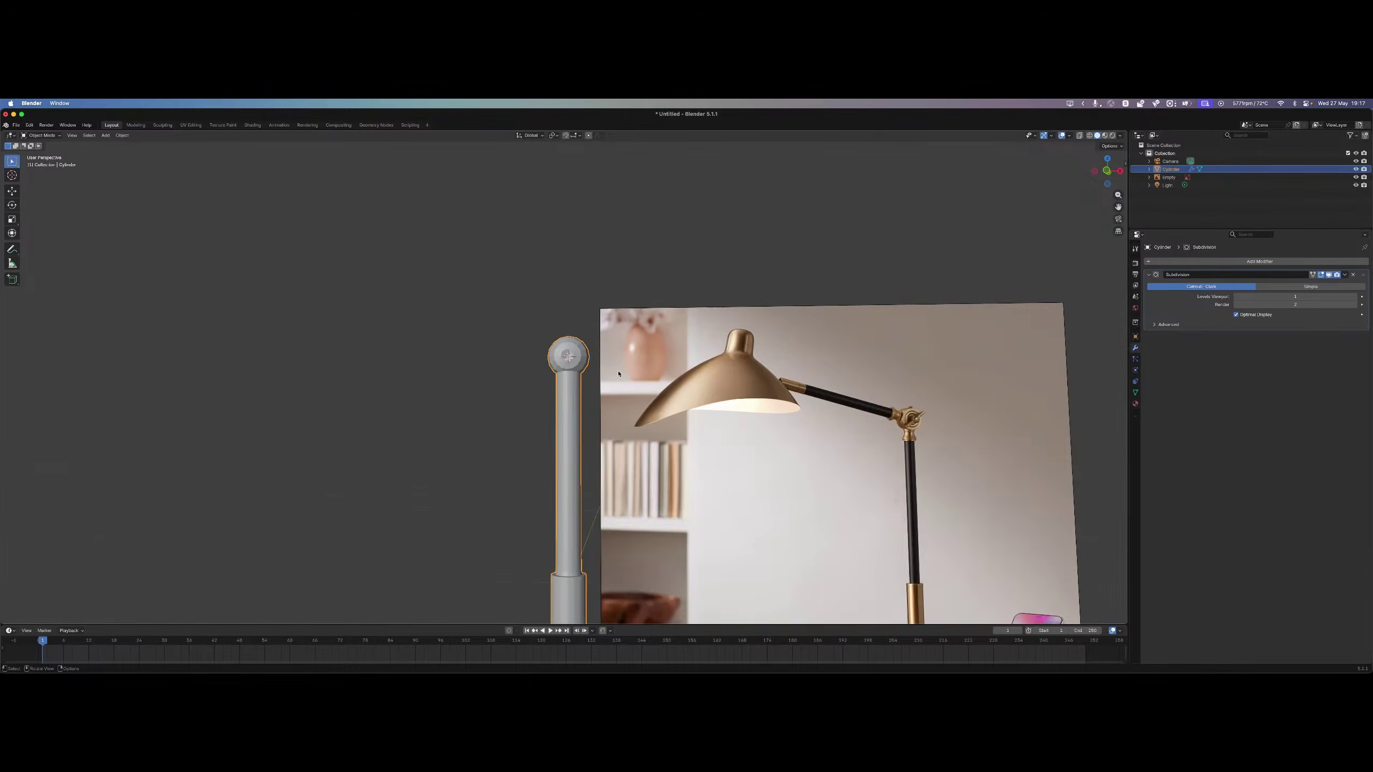
left_click(547, 405)
left_click_drag(543, 410, 587, 453)
scroll(580, 426, "up", 5)
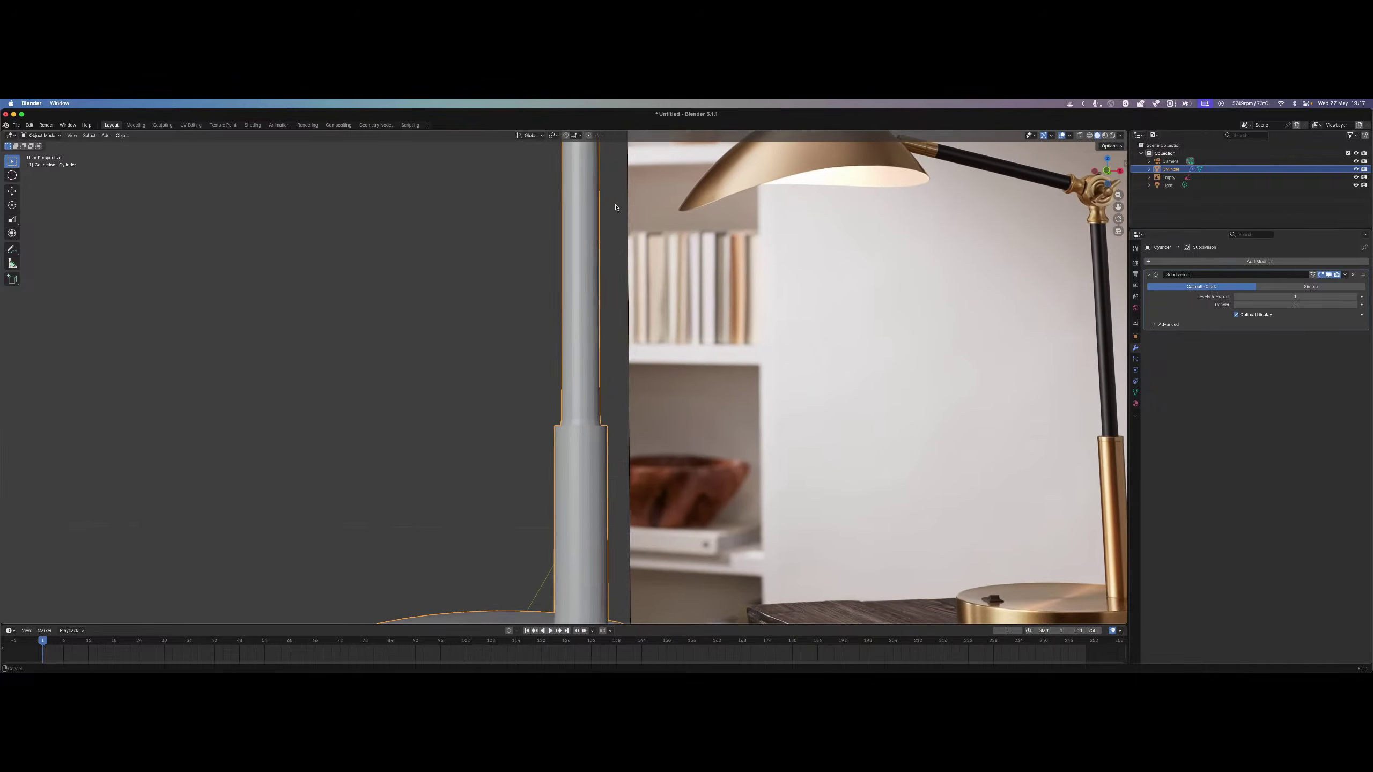
Examine the column, joint and base mesh in Edit Mode against the full lamp in the reference photo.
key("Tab")
middle_click_drag(567, 275, 632, 311)
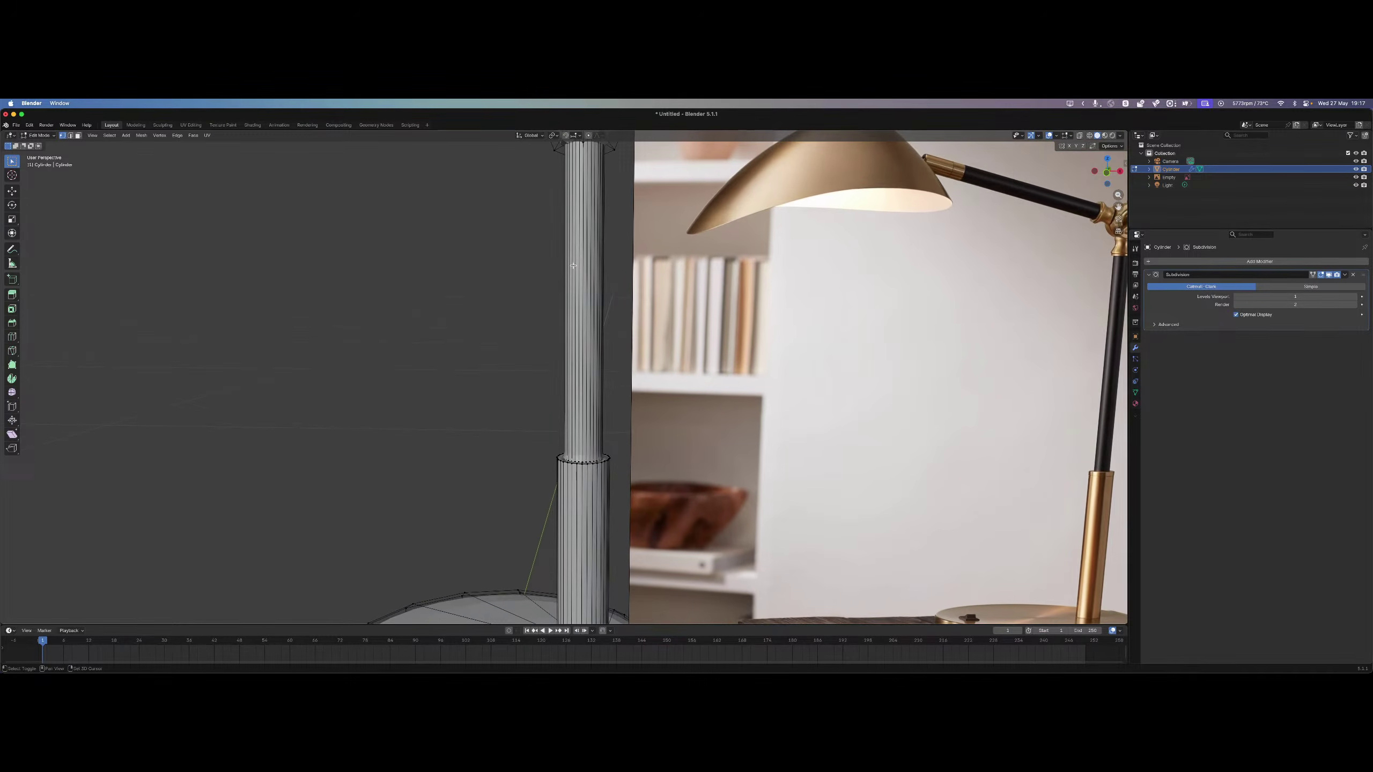
middle_click_drag(526, 230, 520, 261, "shift")
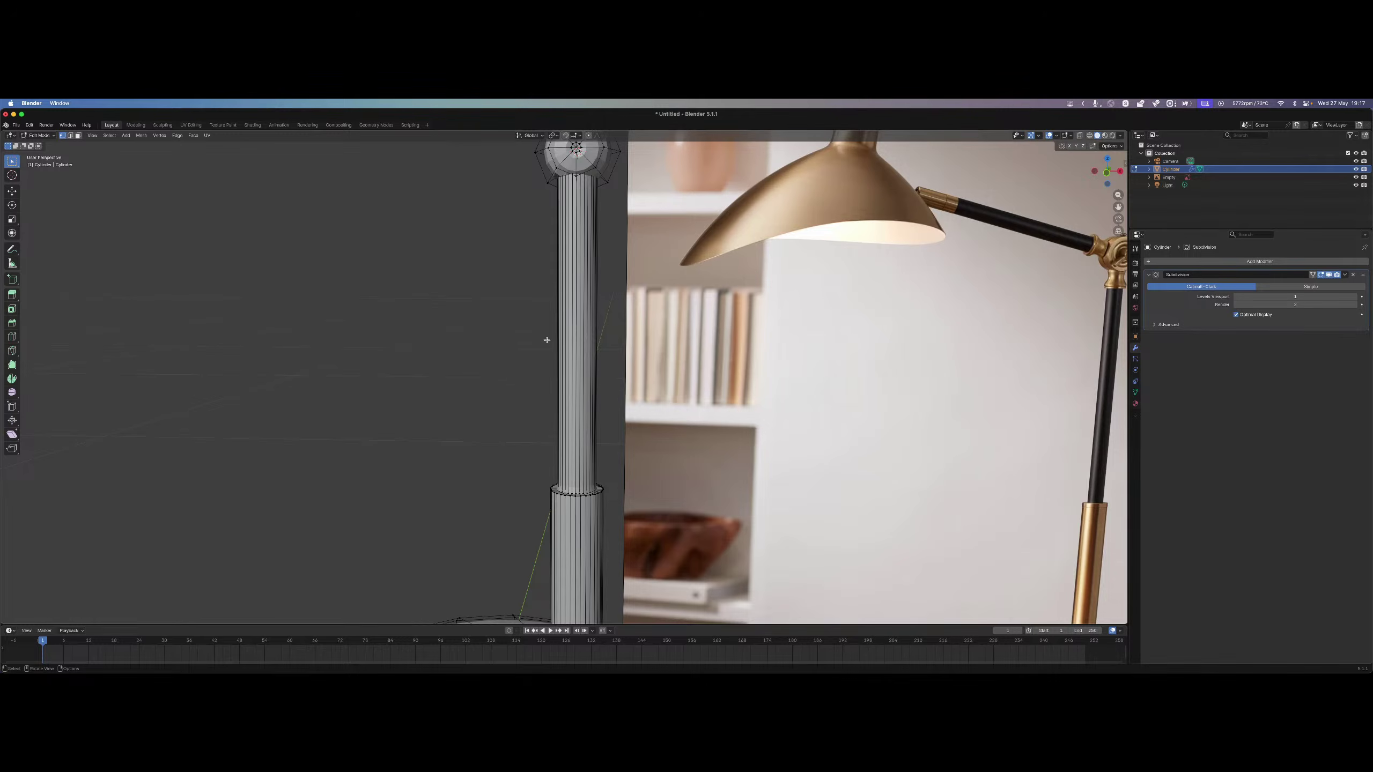
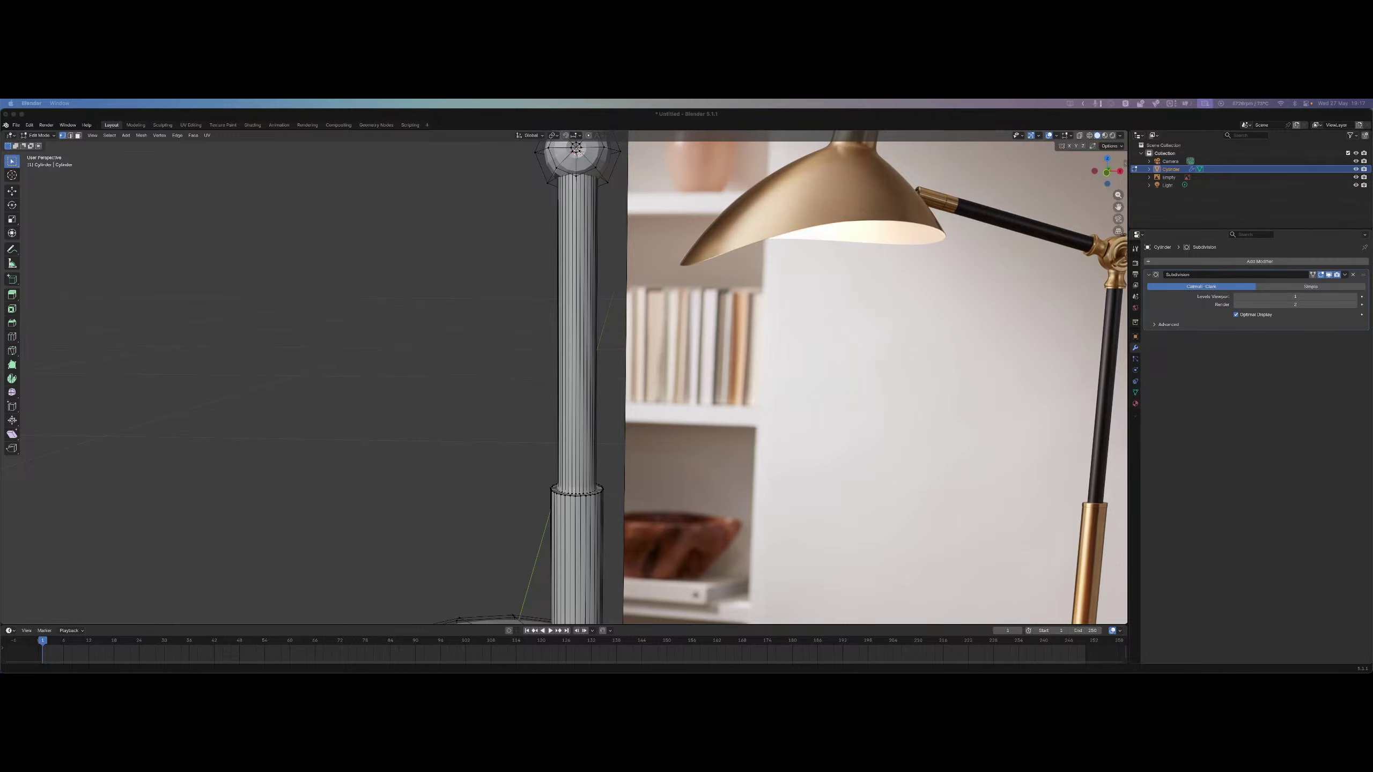
scroll(374, 373, "down", 4)
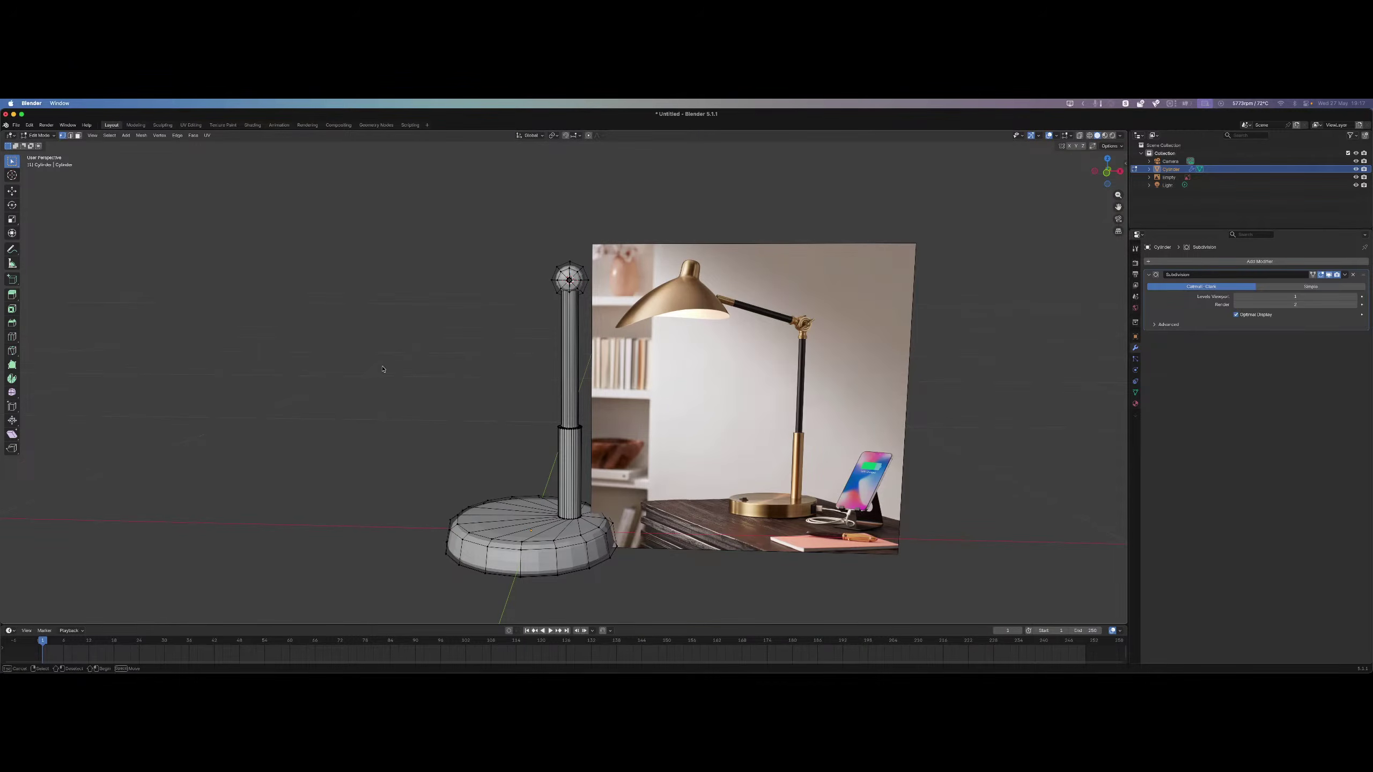
middle_click_drag(560, 339, 633, 360)
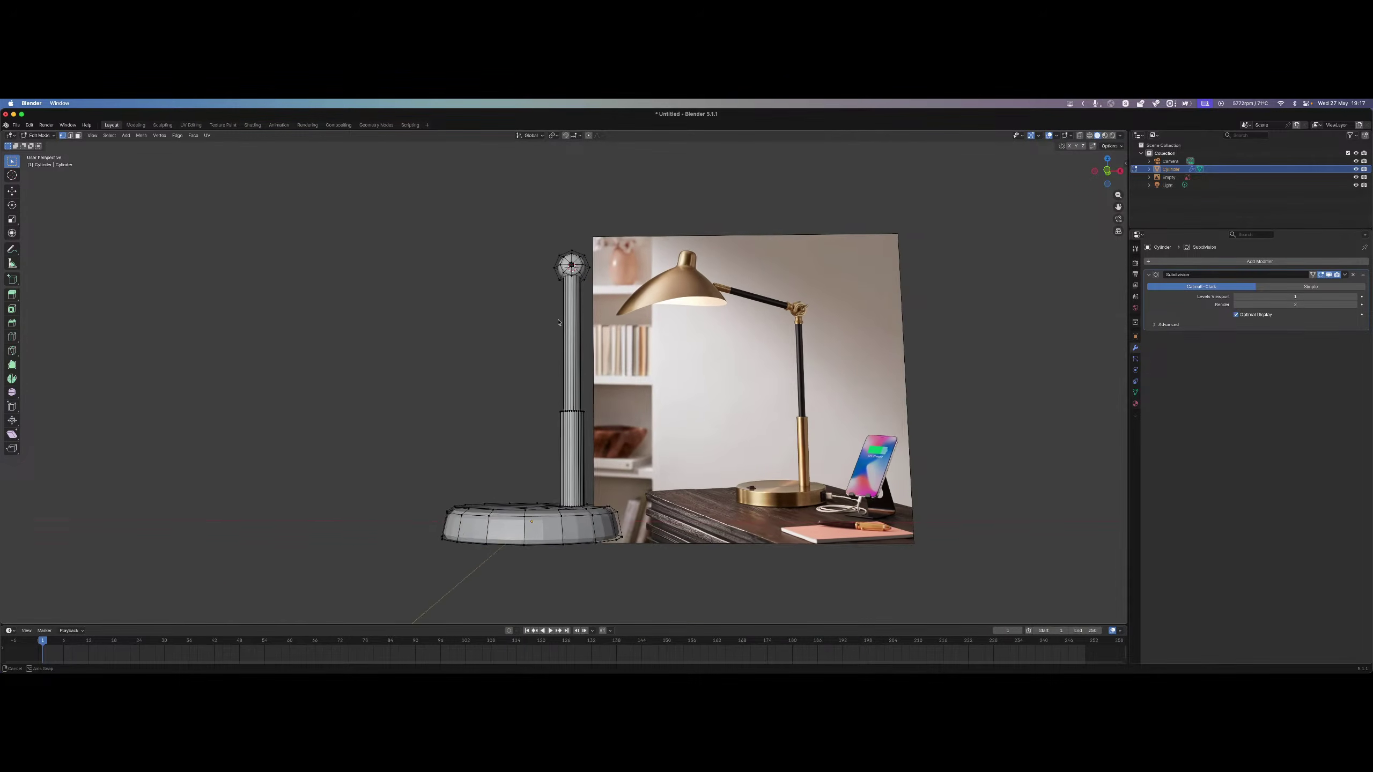
scroll(642, 366, "up", 6)
scroll(641, 366, "up", 3)
middle_click_drag(668, 444, 460, 236, "shift")
left_click_drag(450, 313, 537, 342)
scroll(538, 341, "down", 4)
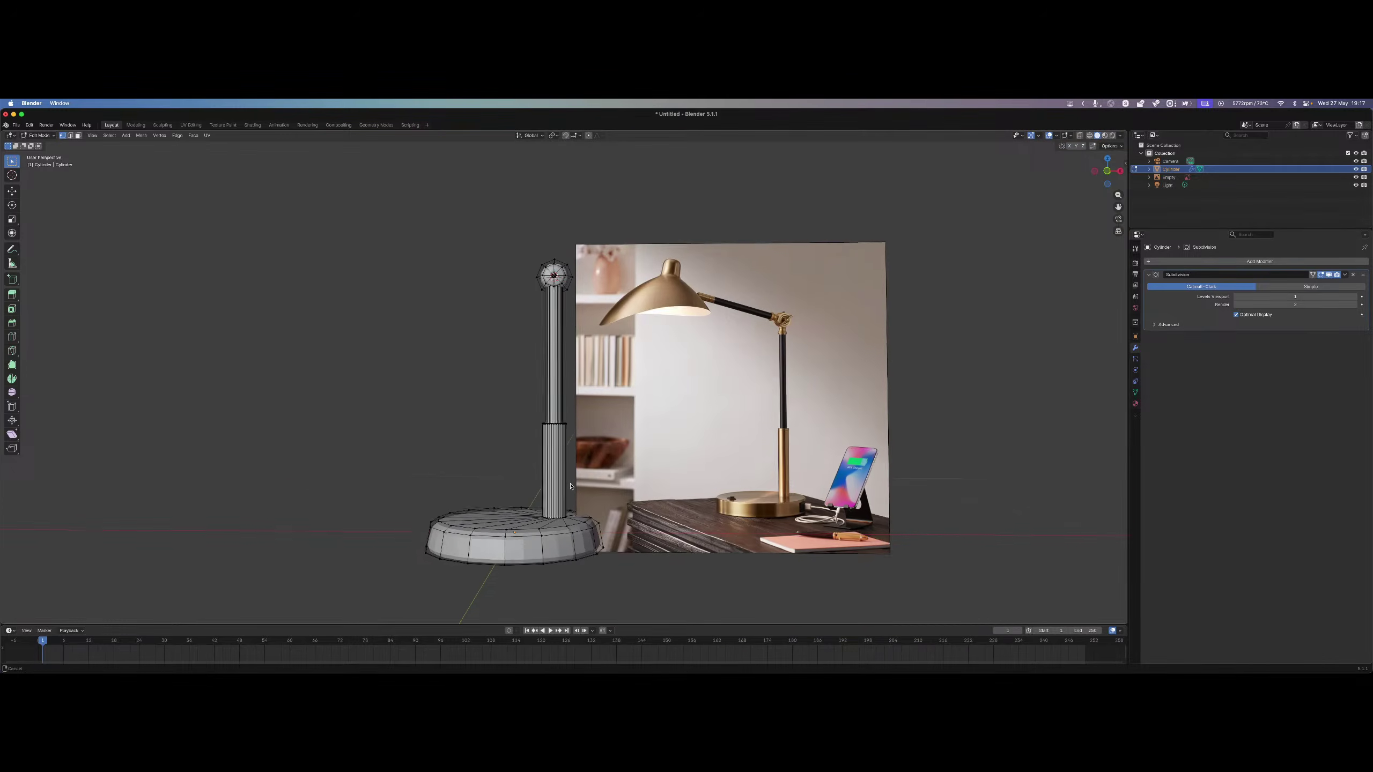
middle_click_drag(494, 422, 505, 374, "shift")
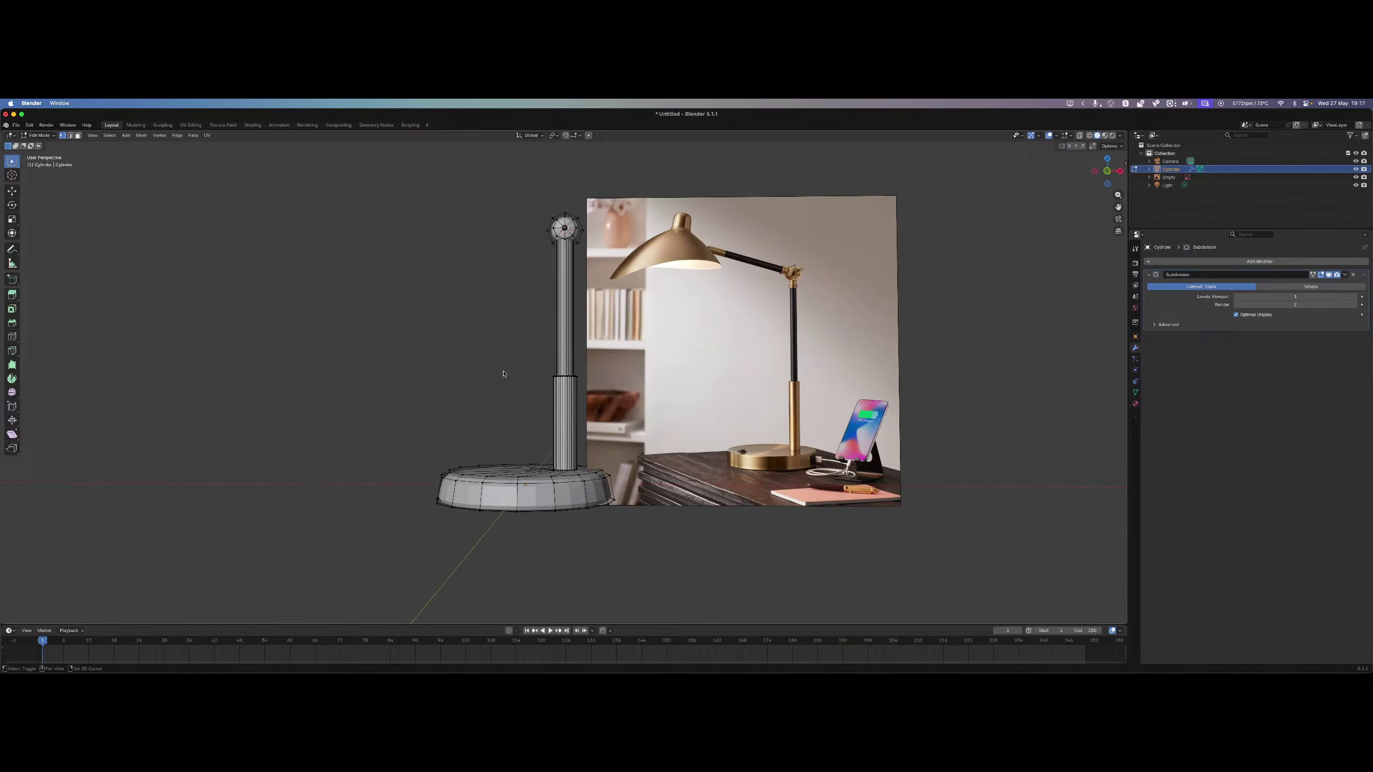
Turn off the Subdivision modifier's viewport display and select the lamp cylinder in Object Mode.
left_click(1320, 275)
scroll(716, 248, "up", 5)
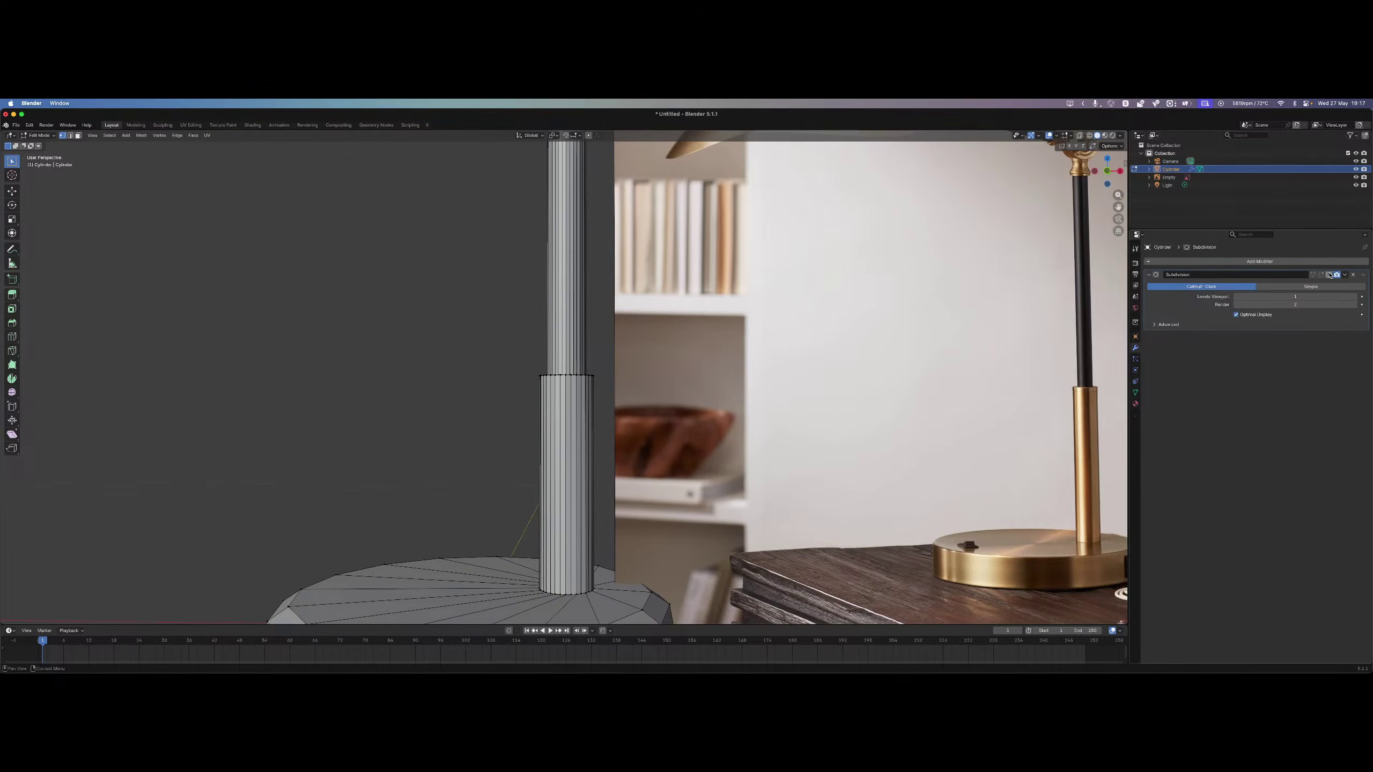
left_click(1149, 170)
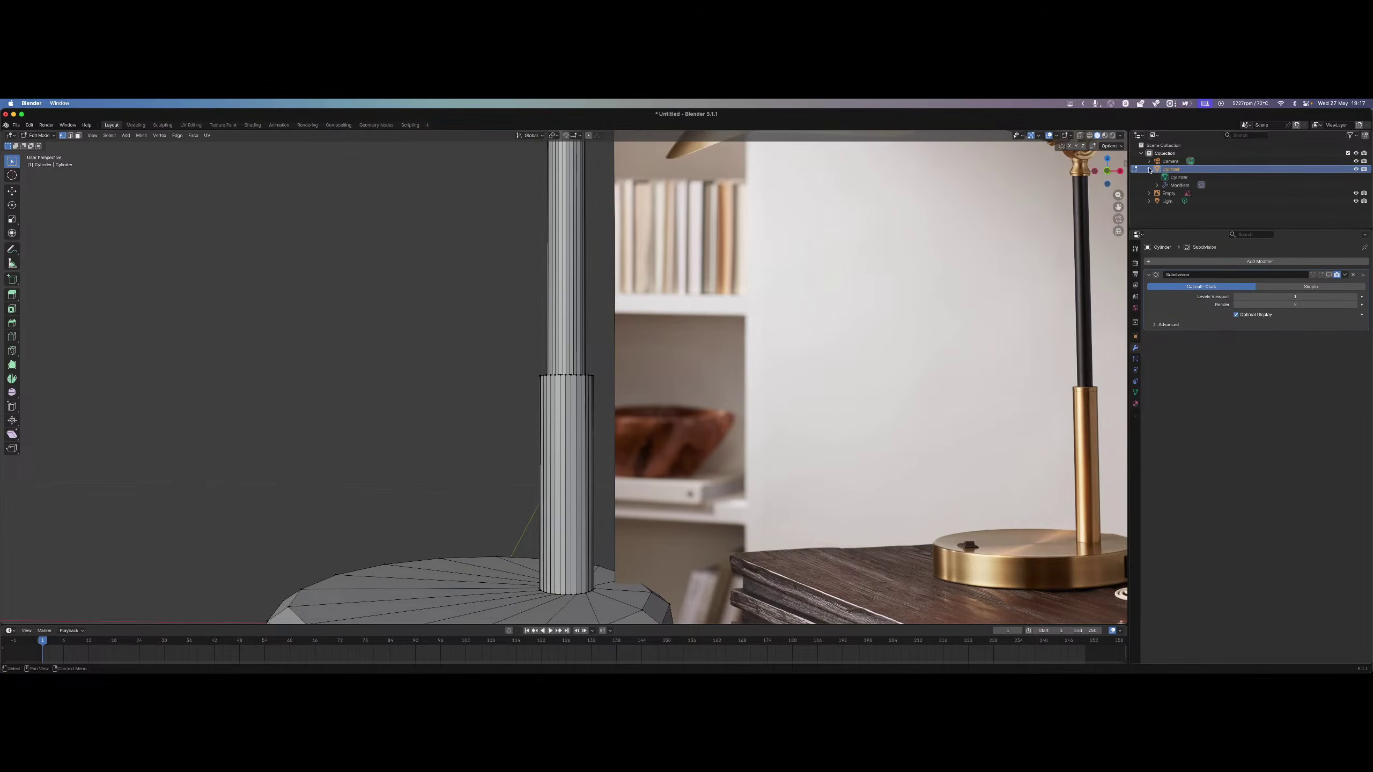
left_click(1149, 169)
left_click(1170, 161)
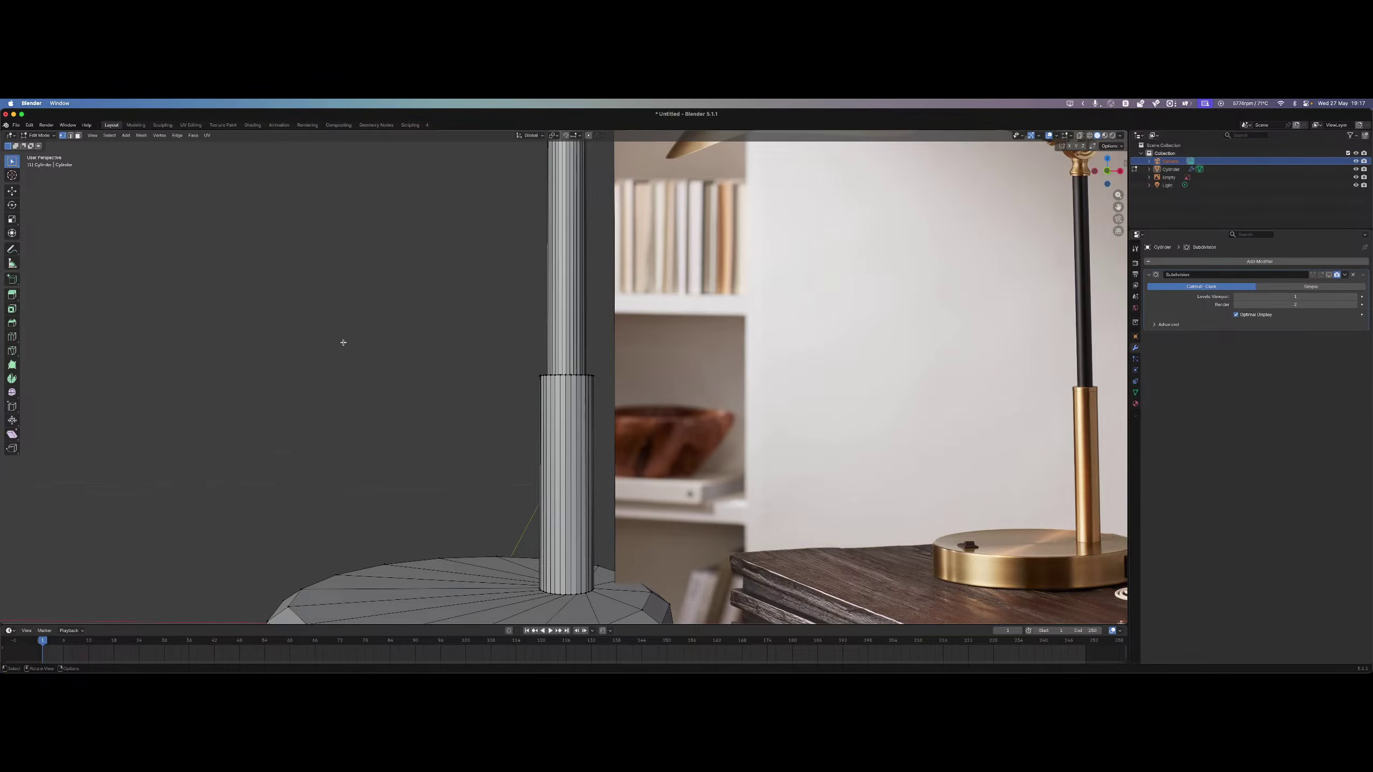
key("Tab")
left_click(567, 326)
middle_click_drag(605, 157, 638, 408, "shift")
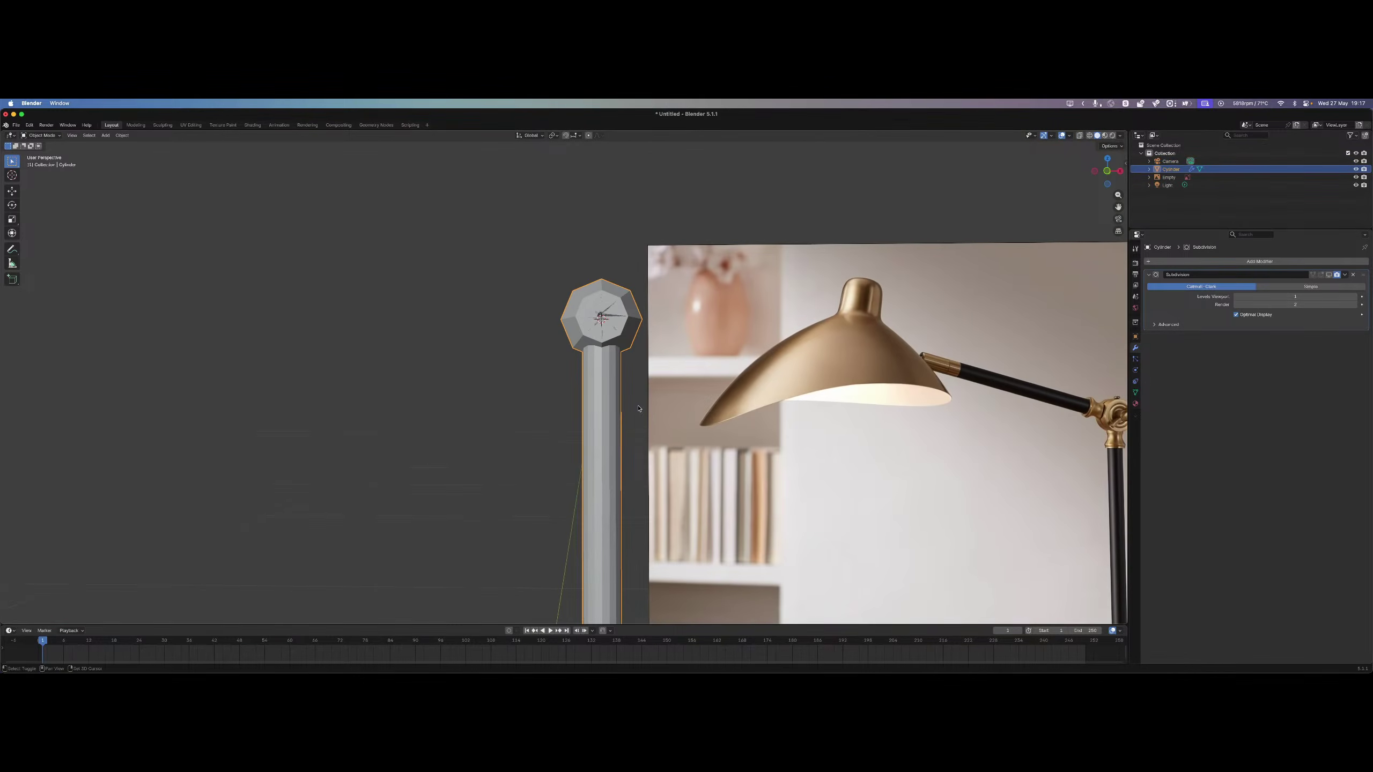
scroll(493, 391, "up", 5)
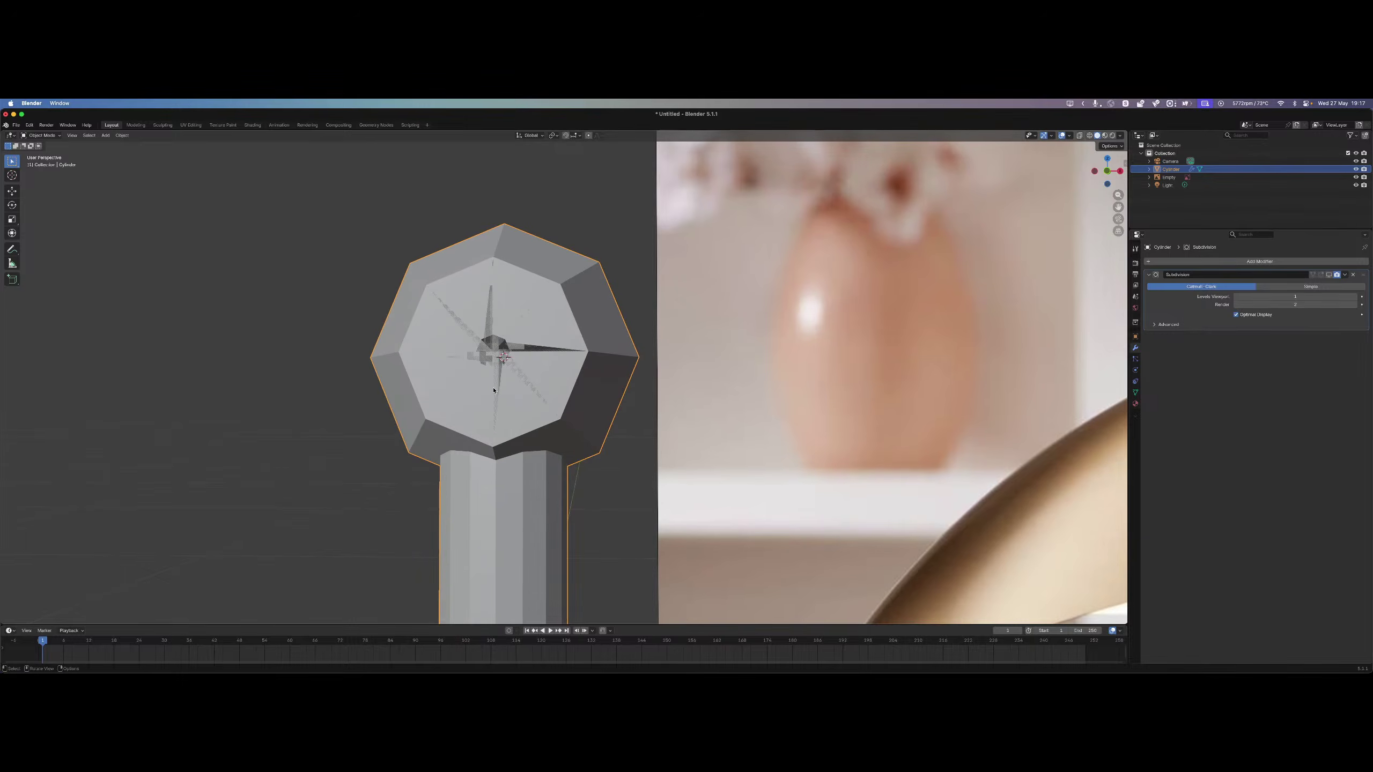
scroll(493, 390, "up", 6)
middle_click_drag(478, 320, 717, 366, "shift")
key("Tab")
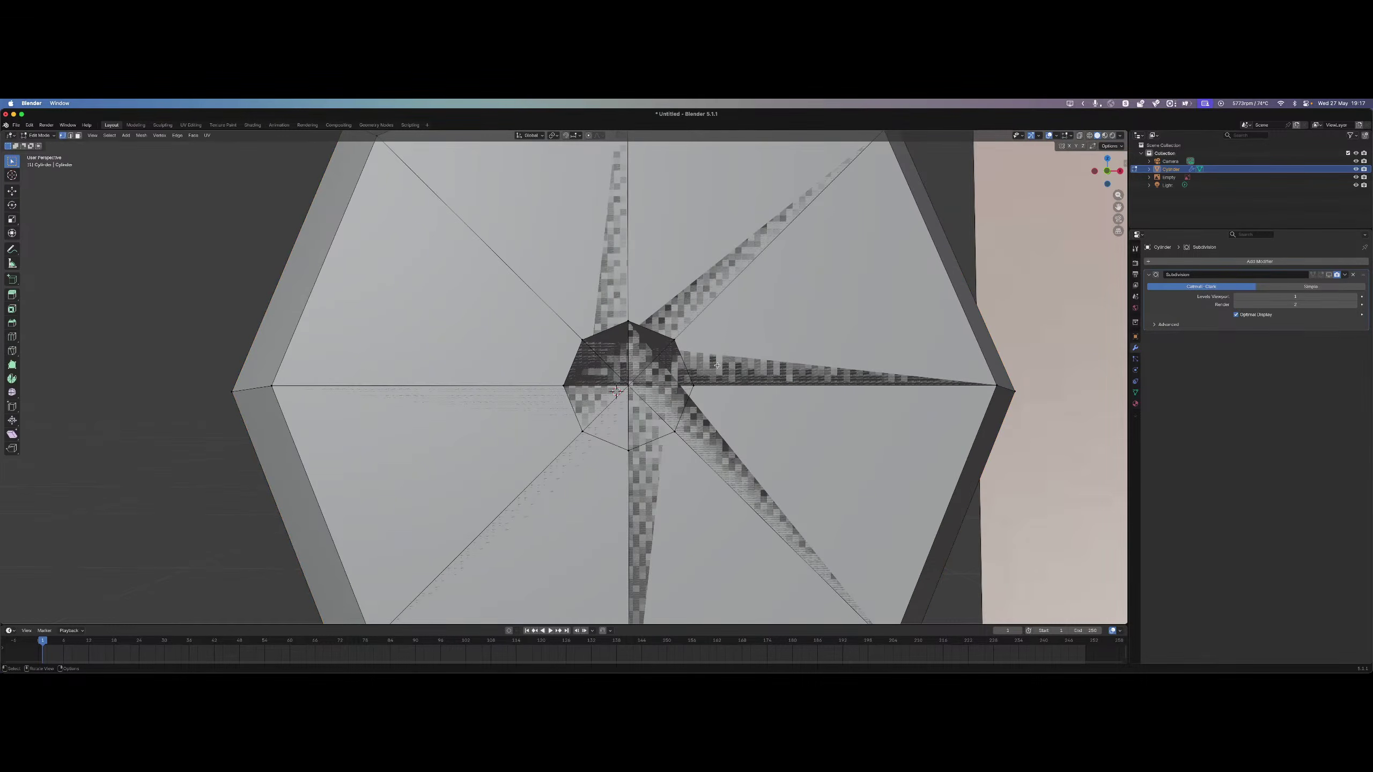
key("s")
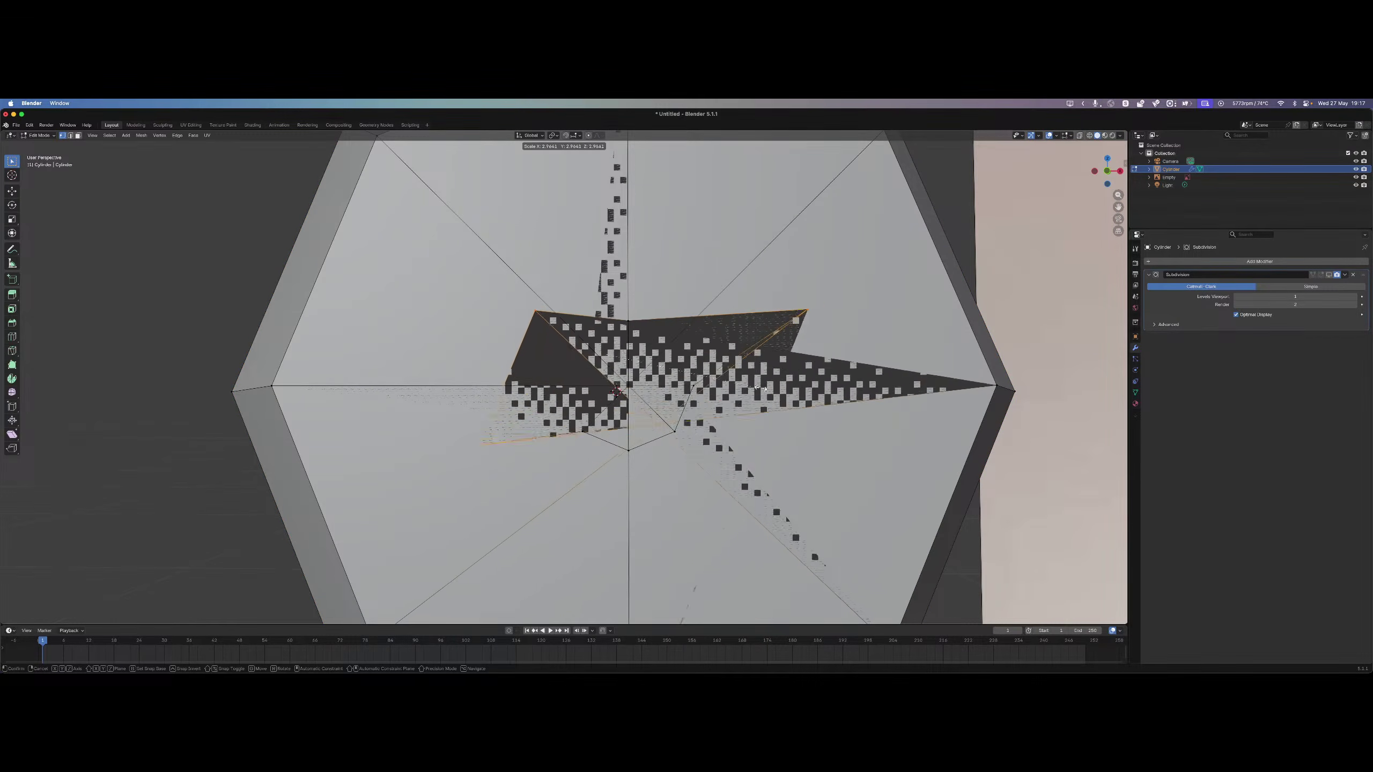
right_click(683, 413)
scroll(588, 344, "down", 4)
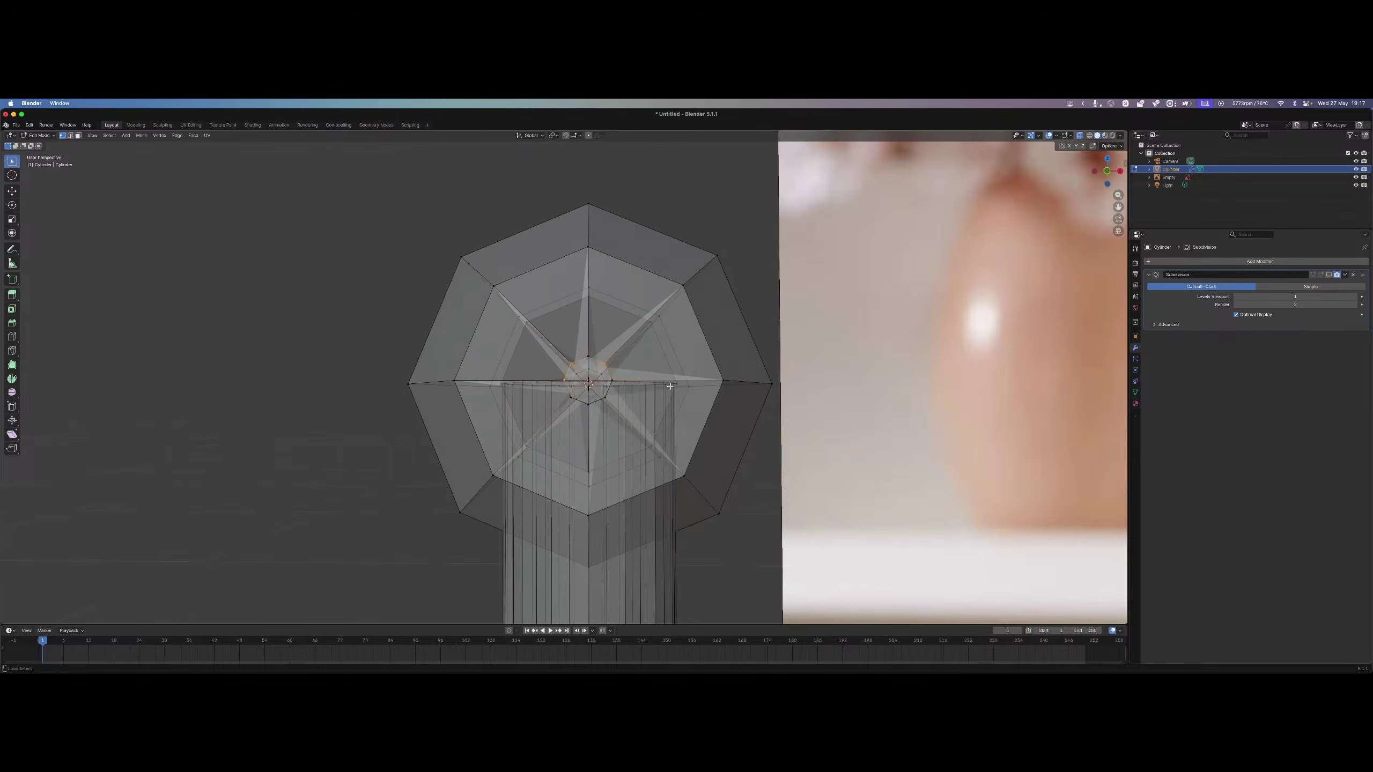
Select the torus's inner vertices through the mesh in wireframe shading, then restore solid shading.
key("z")
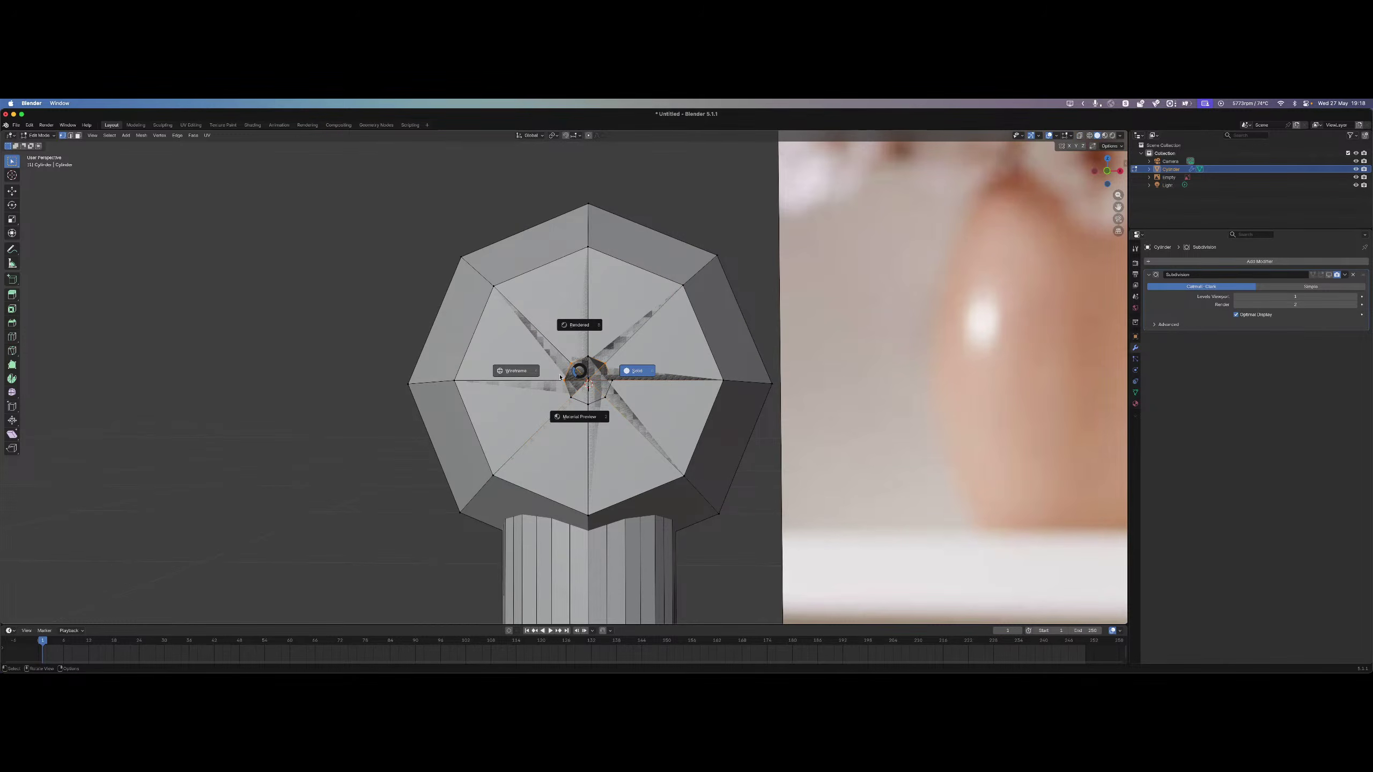
left_click(515, 365)
left_click_drag(571, 339, 649, 411)
left_click_drag(528, 326, 609, 390)
mouse_move(609, 386)
middle_mouse_down()
mouse_move(611, 350)
mouse_move(642, 321)
middle_mouse_up()
middle_click_drag(707, 253, 675, 309, "shift")
key("z")
left_click(733, 309)
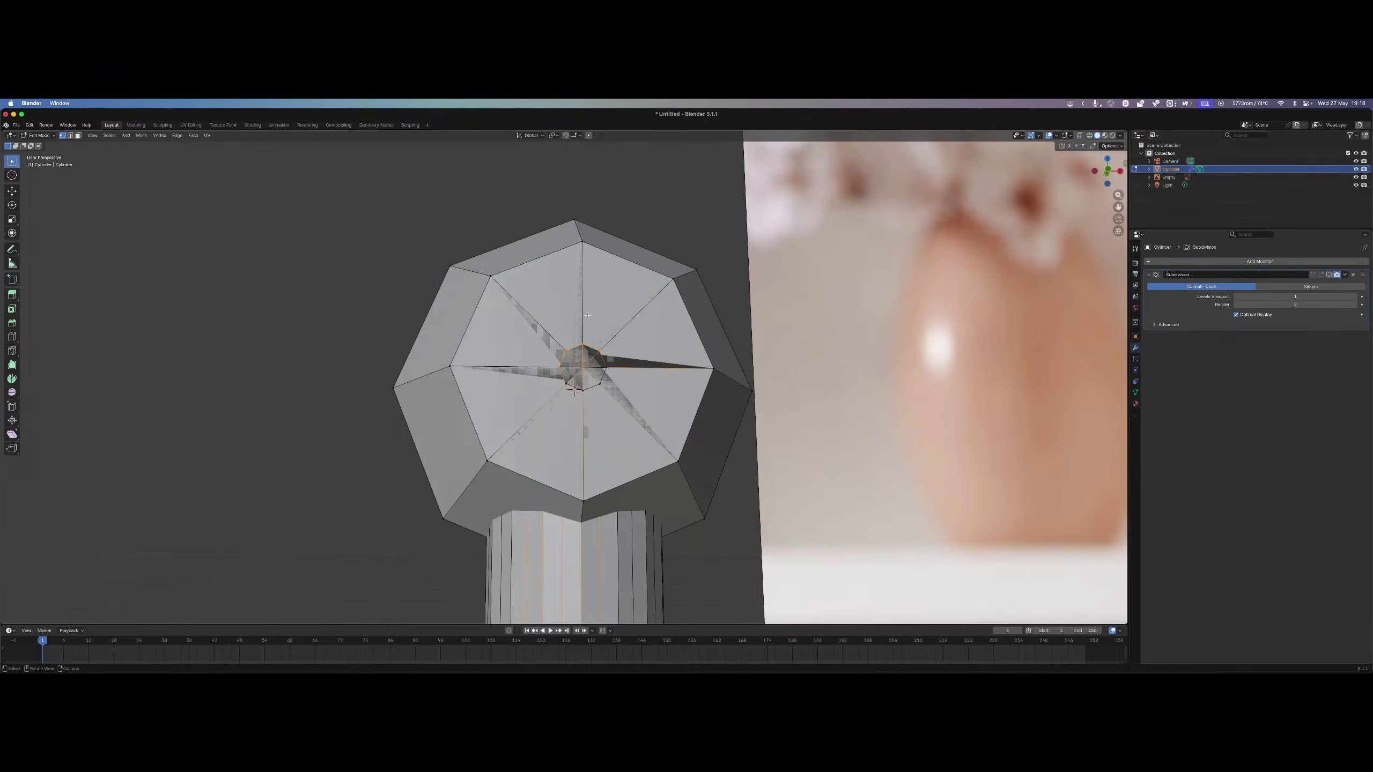
Try to scale up the inner vertices to open a hole in the torus's centre.
left_click_drag(643, 348, 587, 377)
middle_click_drag(541, 368, 706, 372)
left_click_drag(578, 408, 614, 443)
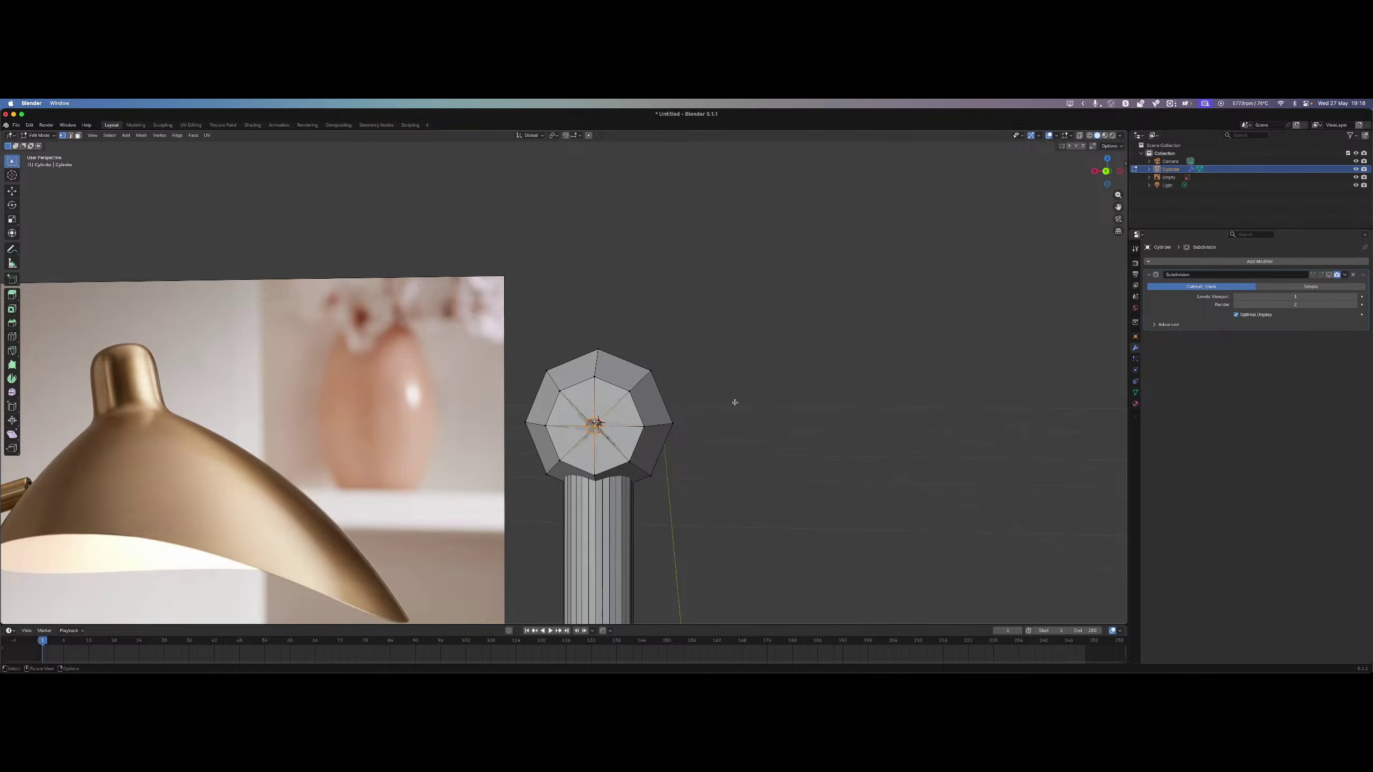
middle_click_drag(734, 402, 702, 408, "shift")
key("s")
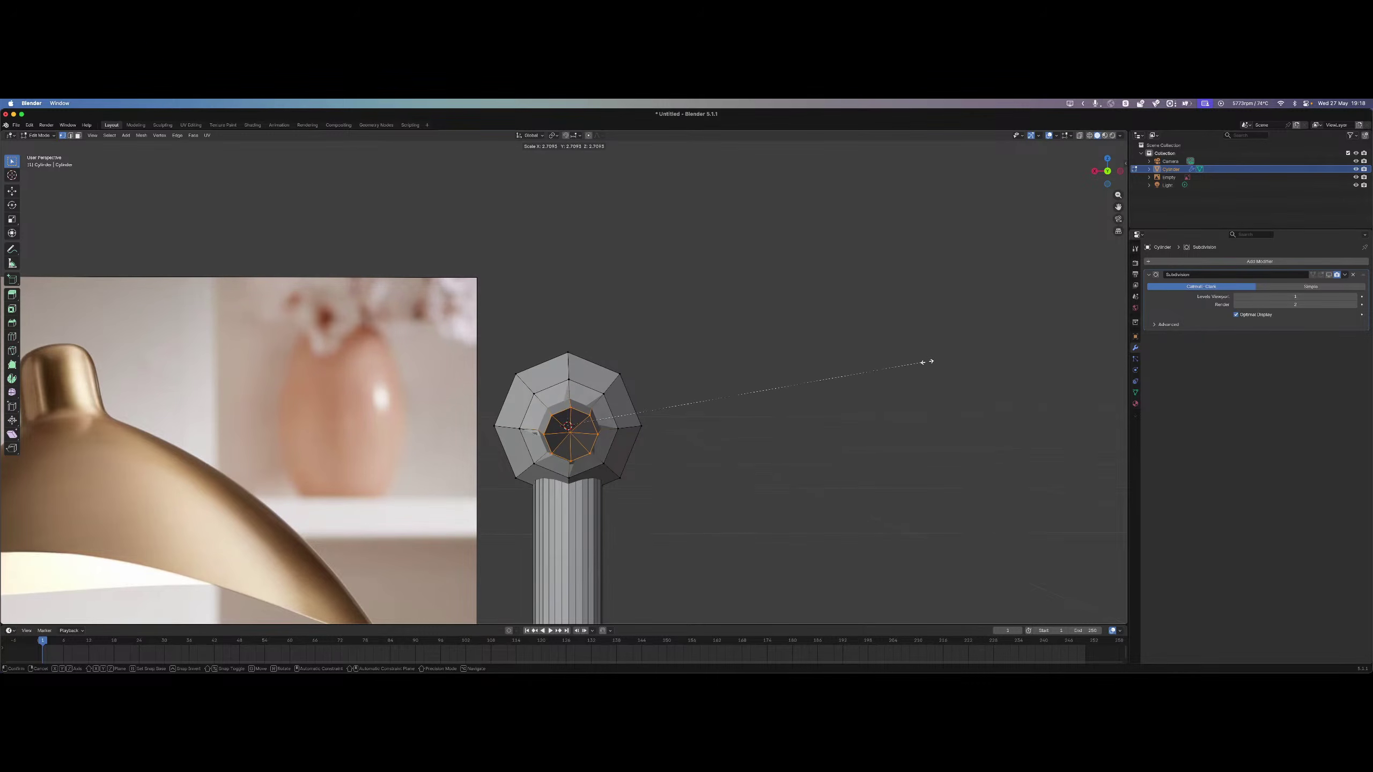
left_click(871, 362)
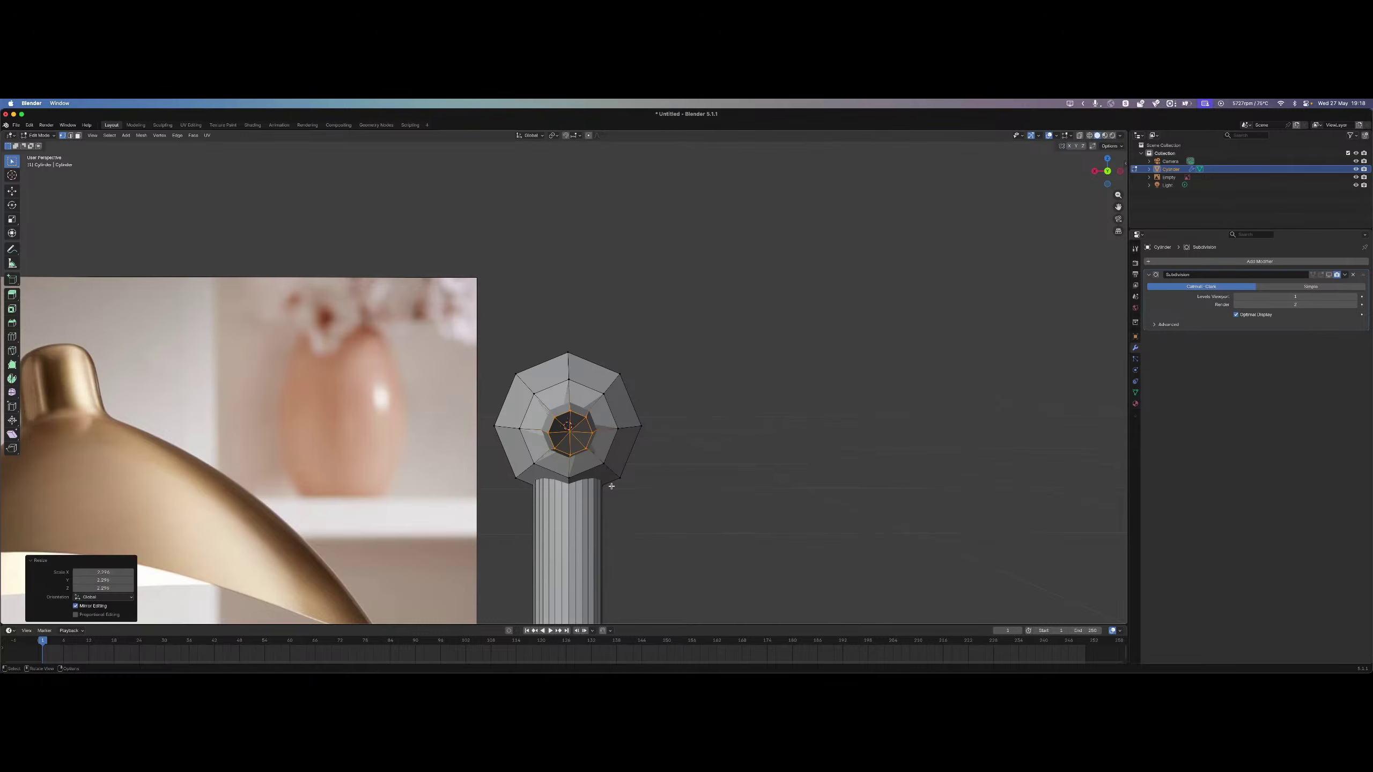
scroll(590, 479, "up", 6)
middle_click_drag(590, 480, 580, 479, "shift")
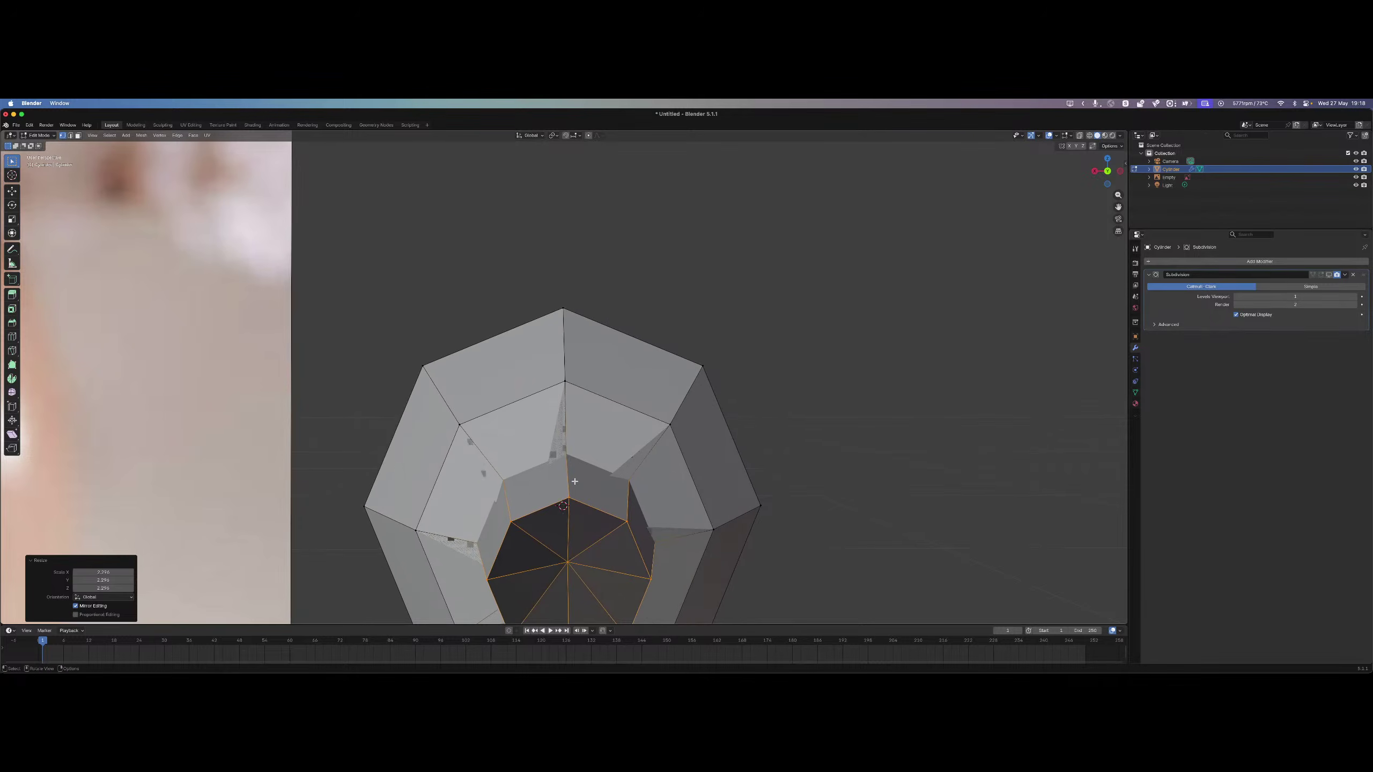
key("super+z")
Delete the vertices at the torus's centre and inspect the opened ring around the rod's top.
key("x")
left_click(589, 503)
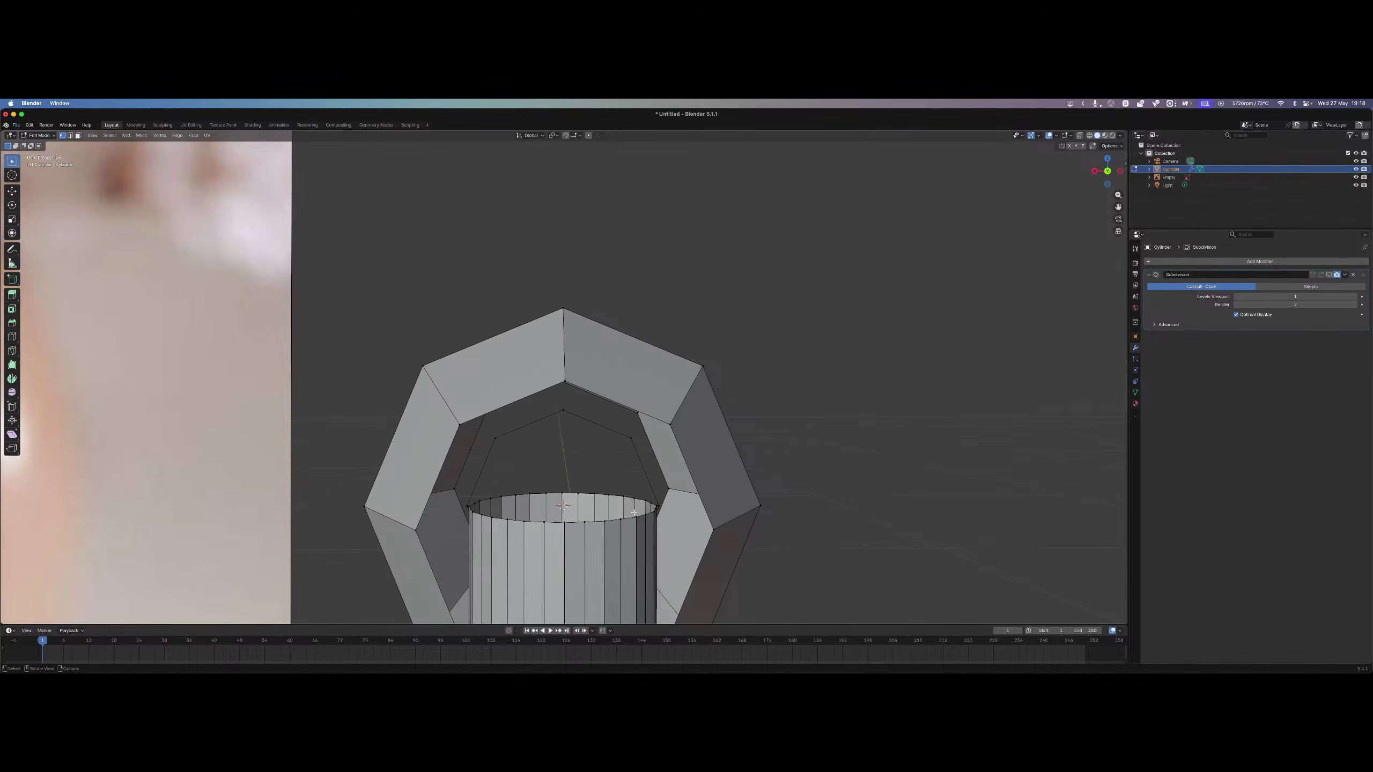
scroll(707, 493, "down", 2)
middle_click_drag(707, 491, 690, 446)
scroll(708, 499, "up", 1)
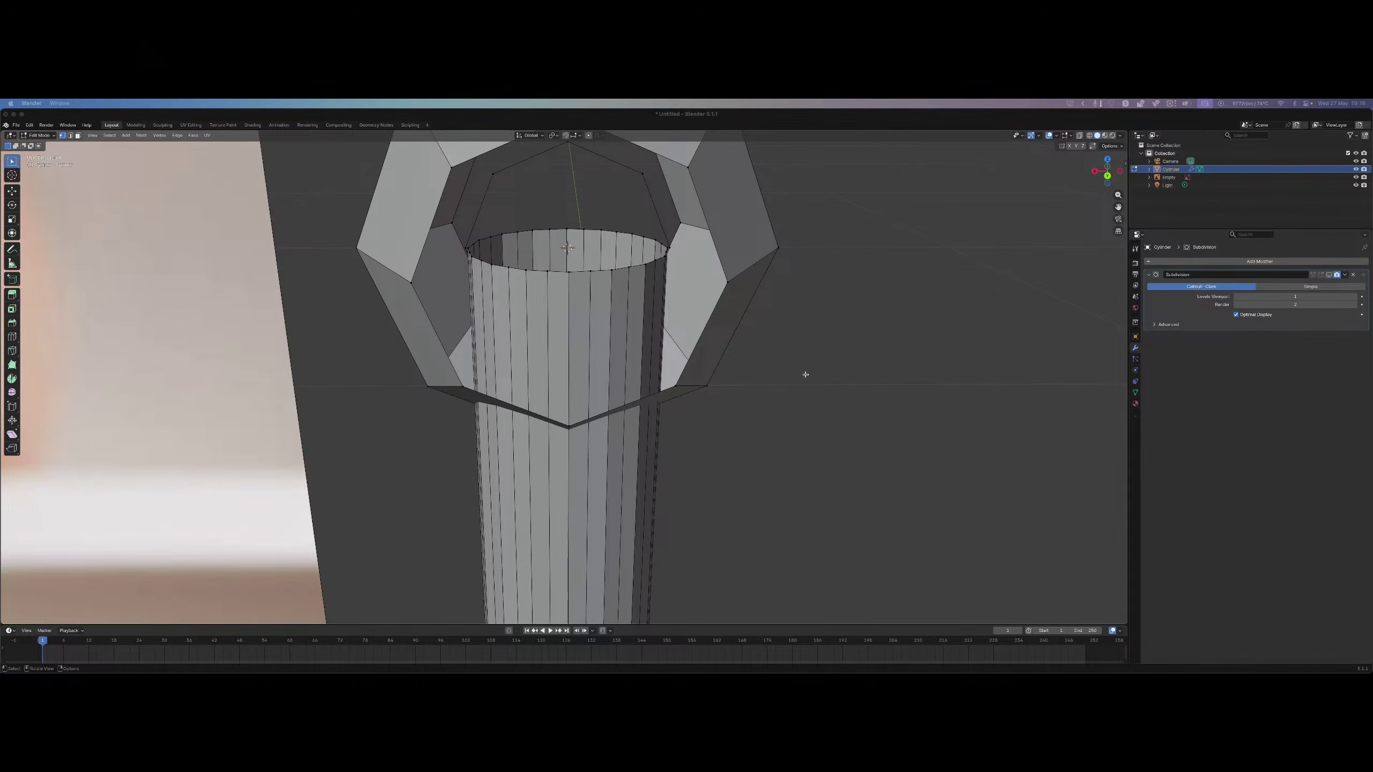
left_click(809, 411)
middle_click_drag(809, 411, 805, 390)
middle_click_drag(776, 186, 760, 122, "shift")
middle_click_drag(655, 444, 681, 456, "shift")
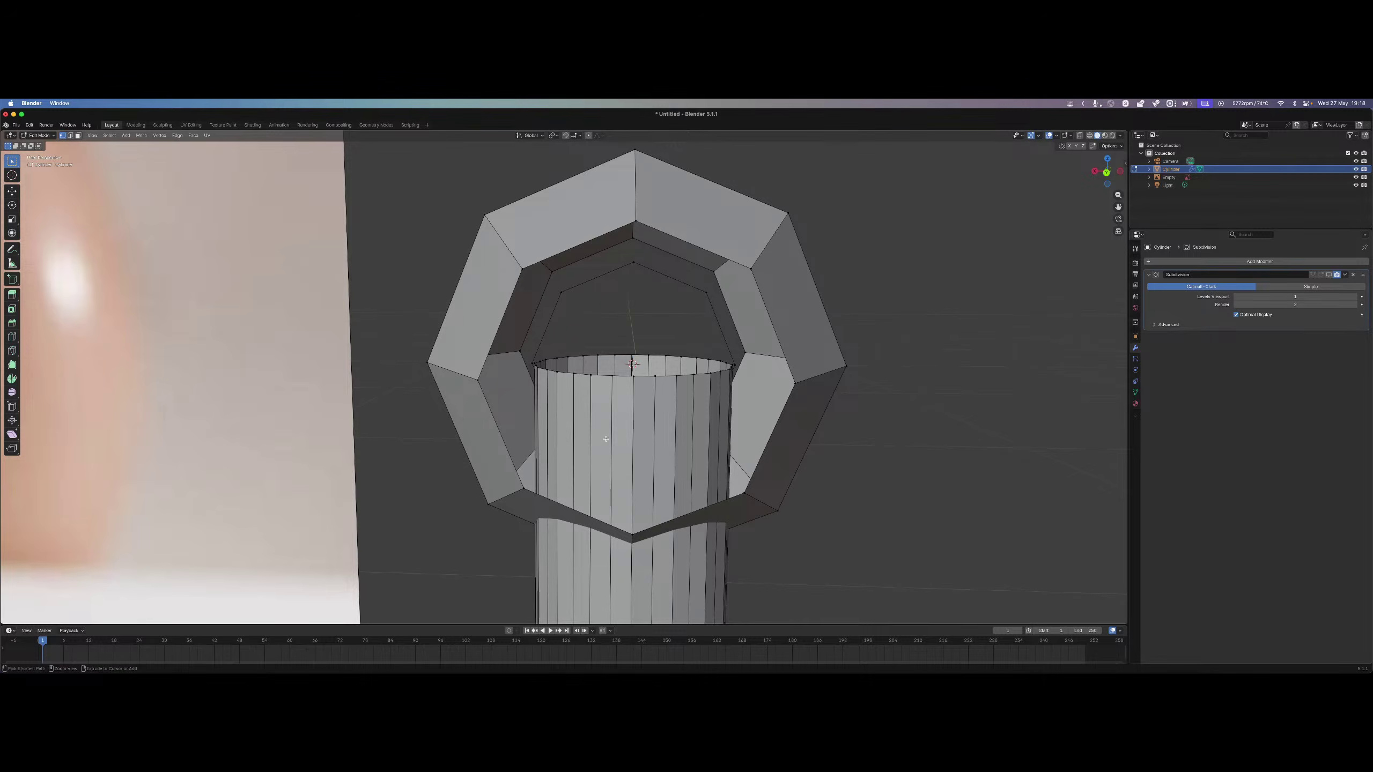
Undo the centre-vertex deletion, the other mesh edits and the Subdivision display change, returning to the newly added torus.
key("ctrl+z")
key("ctrl+z")
key("ctrl+z")
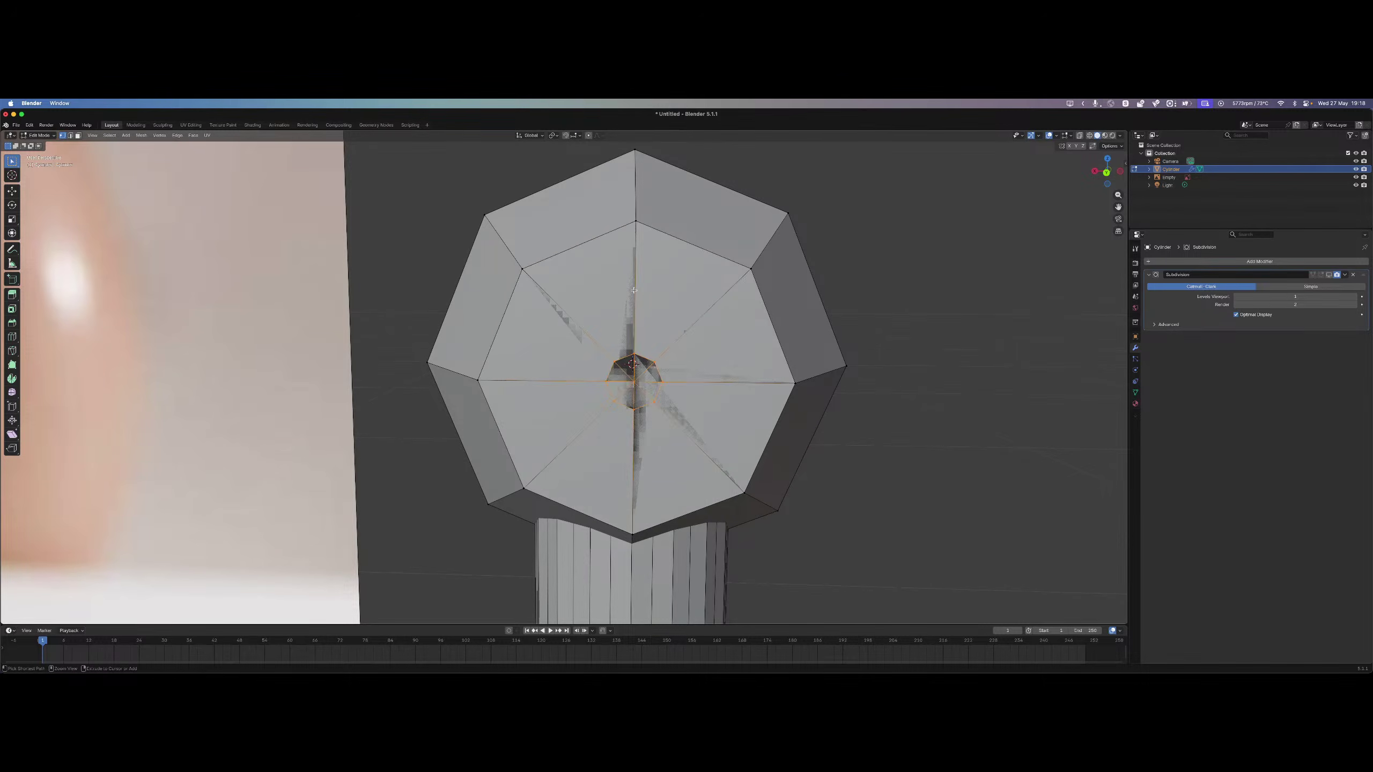
key("ctrl+z")
key("ctrl+z")
key("ctrl+z")
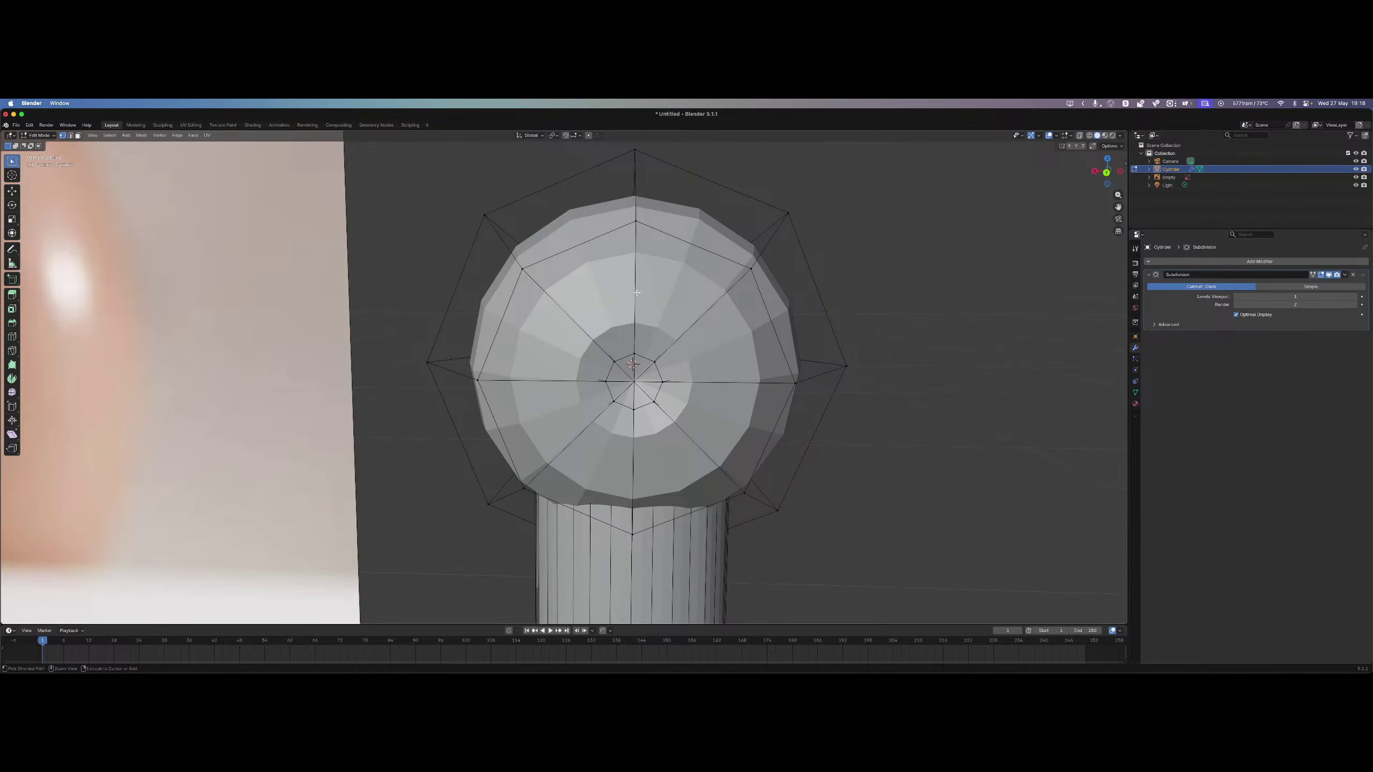
key("ctrl+z")
key("ctrl+z")
key("ctrl+z")
key("ctrl+z")
key("ctrl+z")
key("ctrl+z")
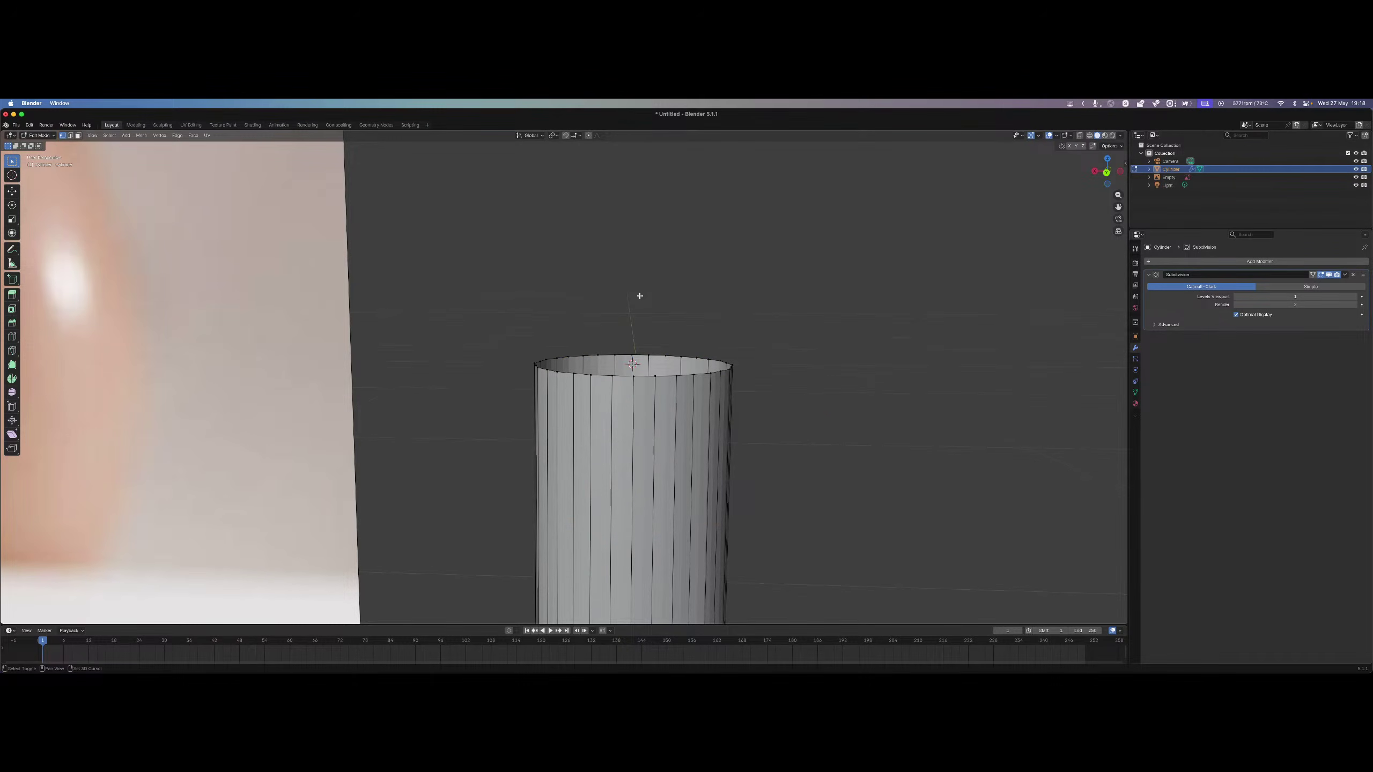
key("ctrl+shift+z")
middle_click_drag(696, 394, 696, 373, "ctrl")
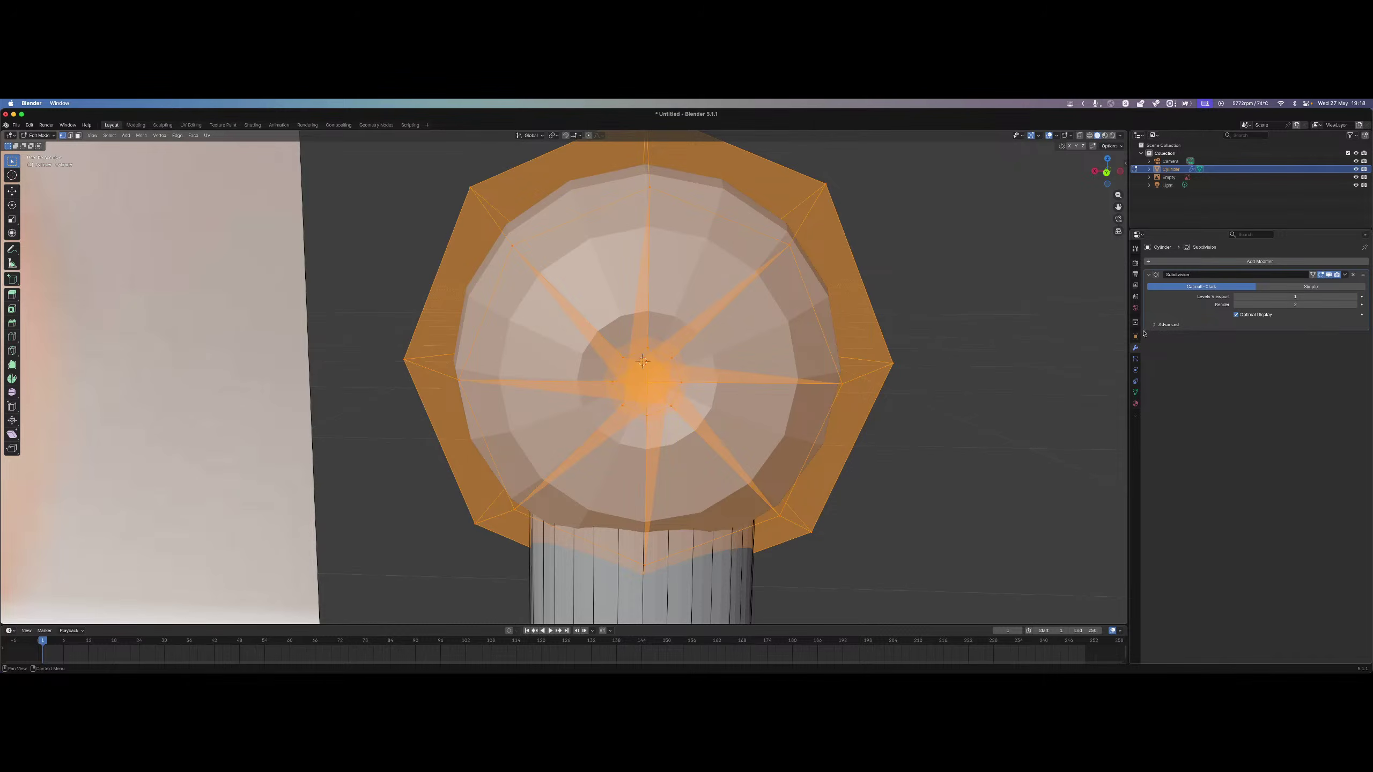
Show the cylinder's mesh data properties and switch the 3D viewport area to the Outliner.
left_click(1136, 392)
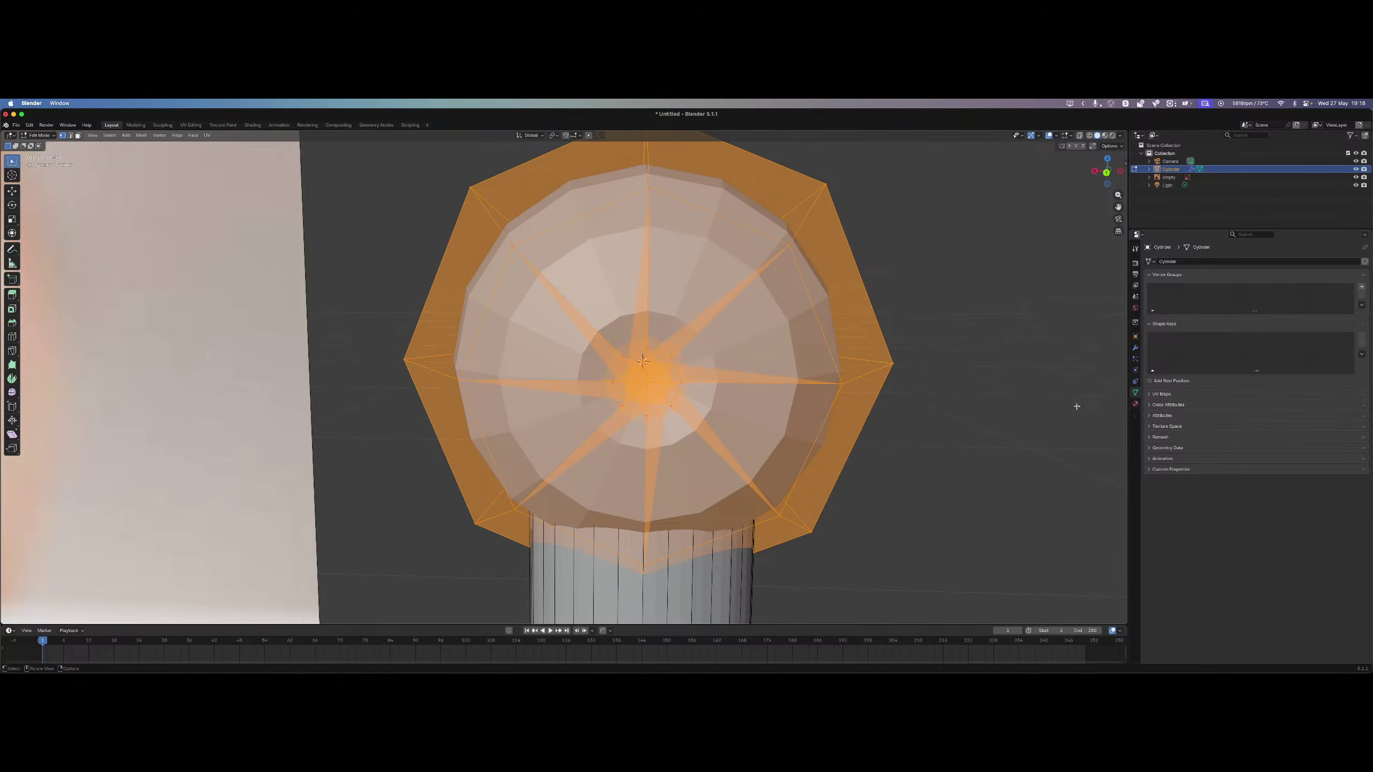
left_click(979, 343)
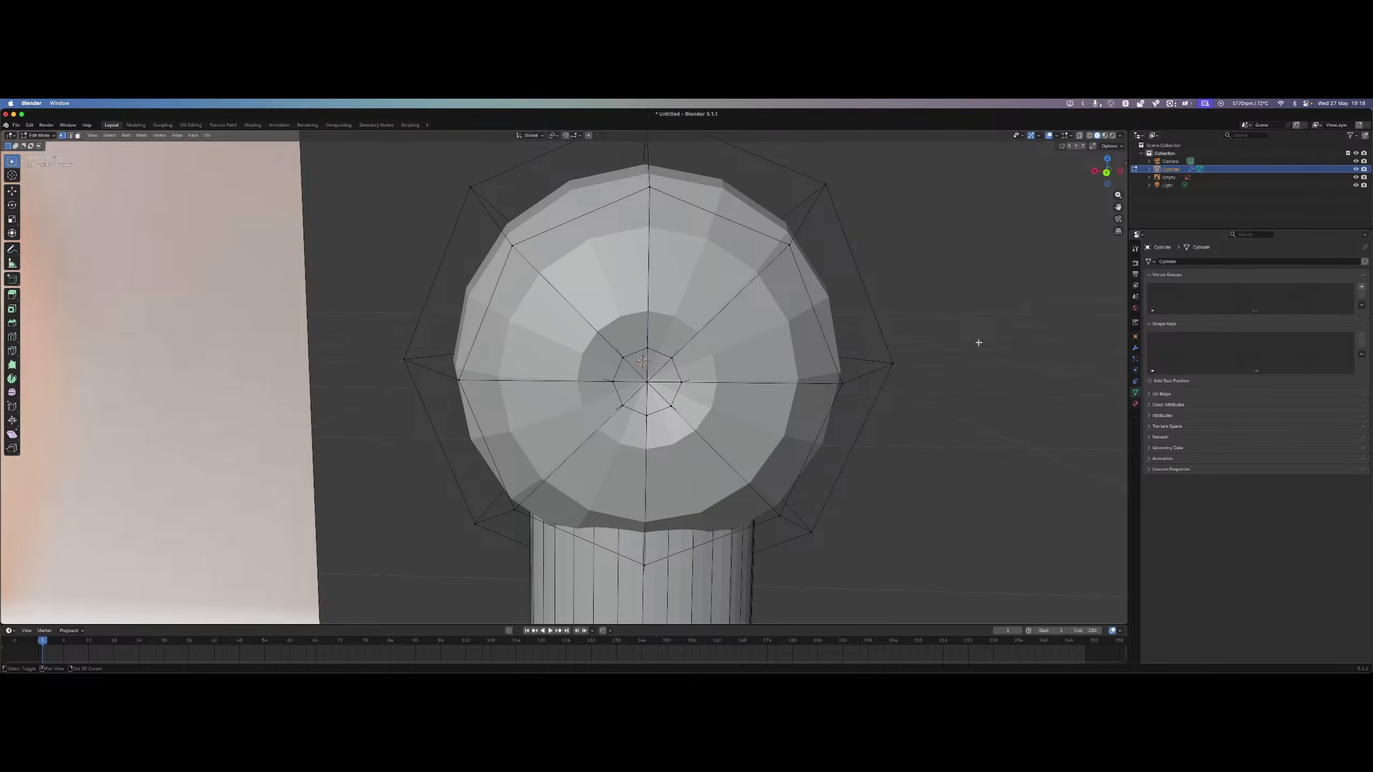
key("shift+F9")
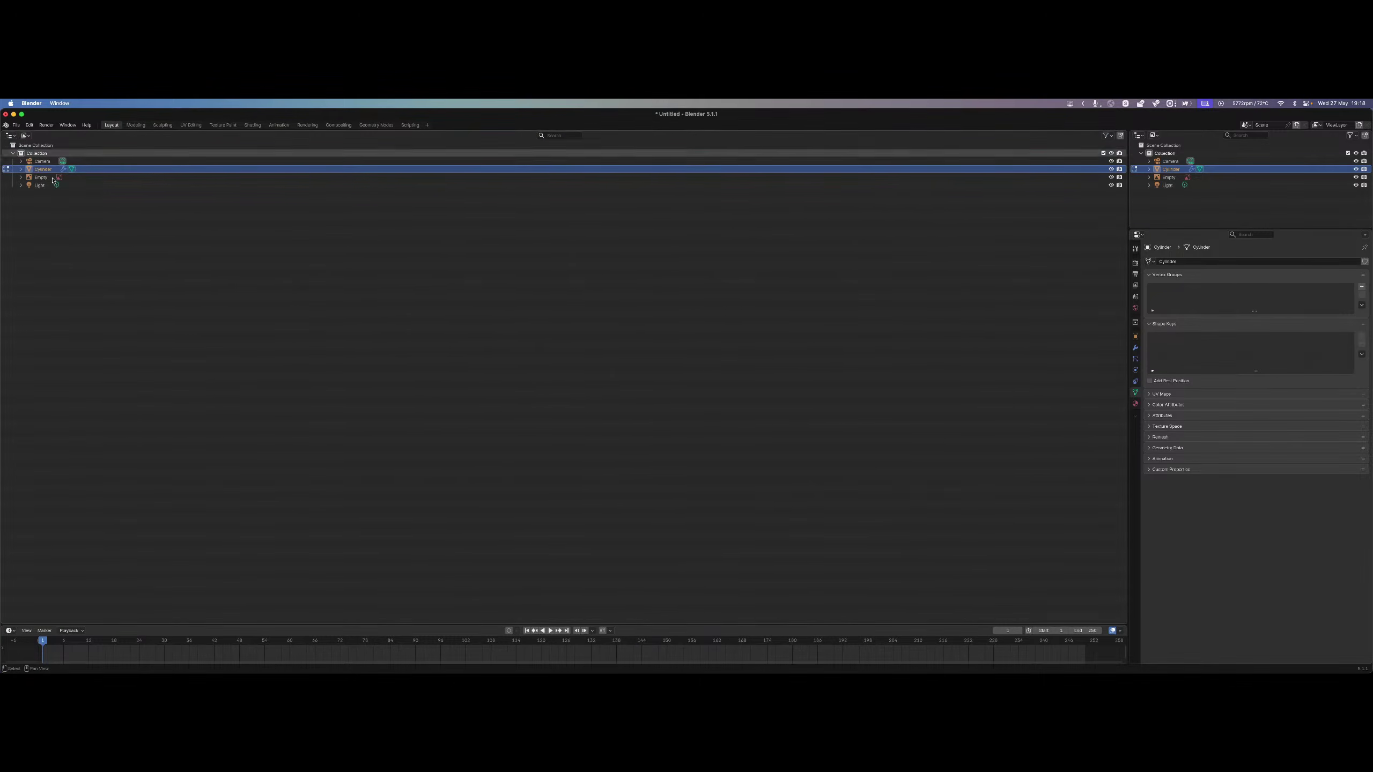
right_click(290, 132)
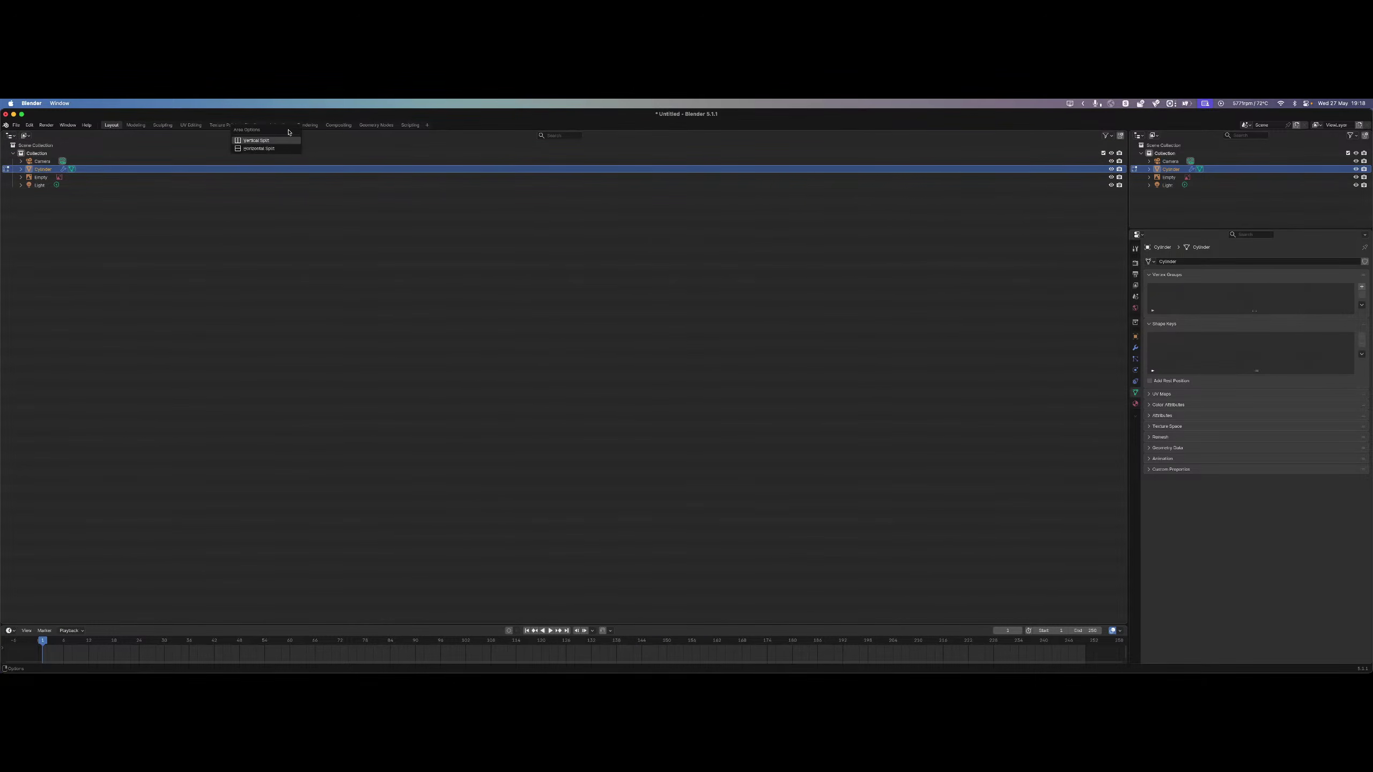
left_click(267, 140)
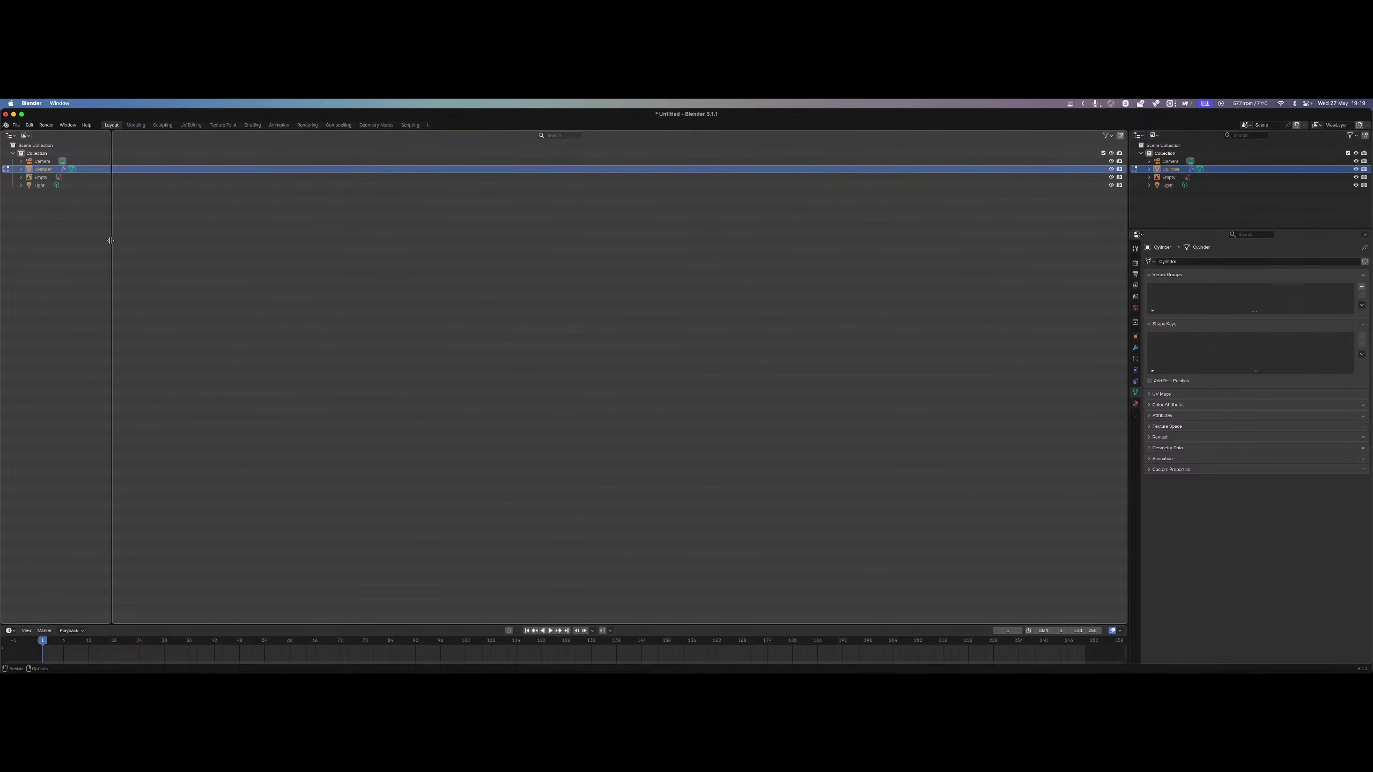
left_click(105, 246)
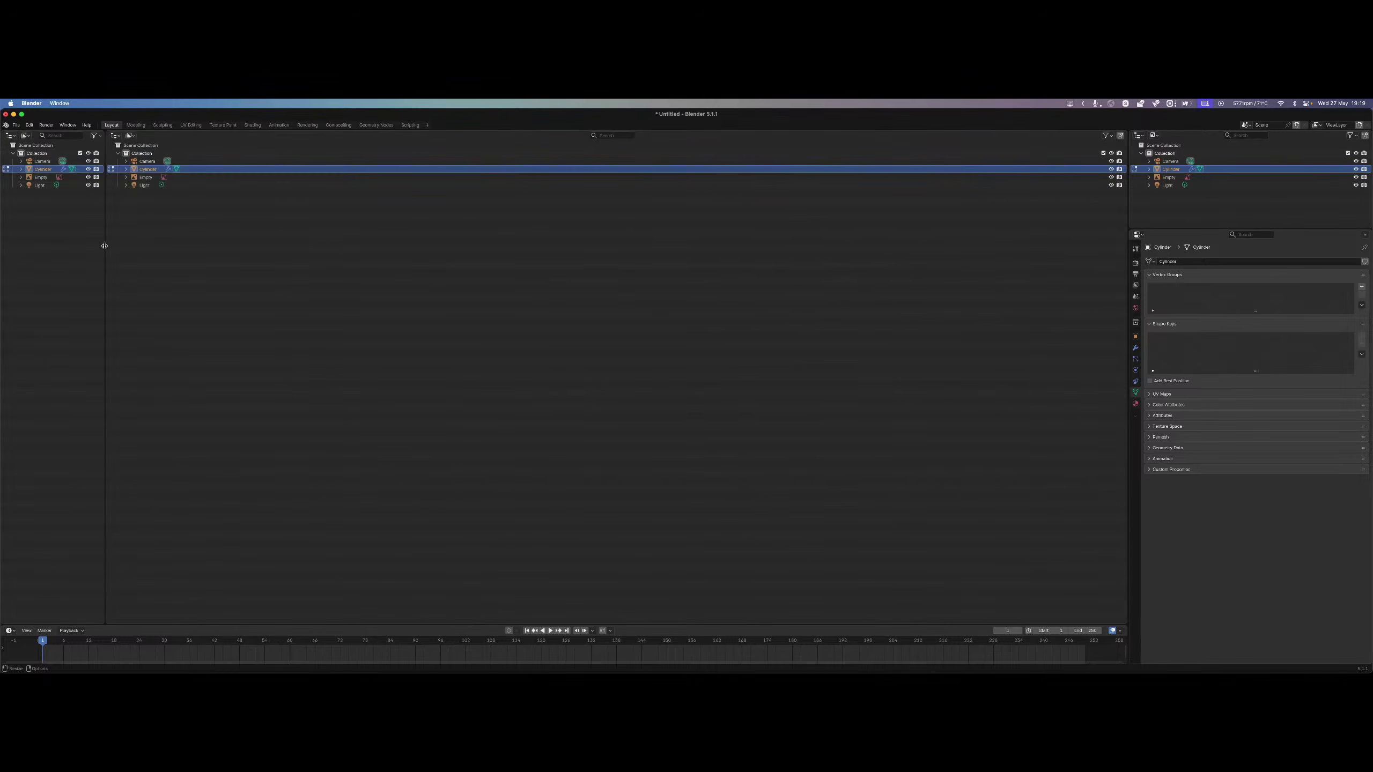
right_click(99, 203)
left_click(84, 231)
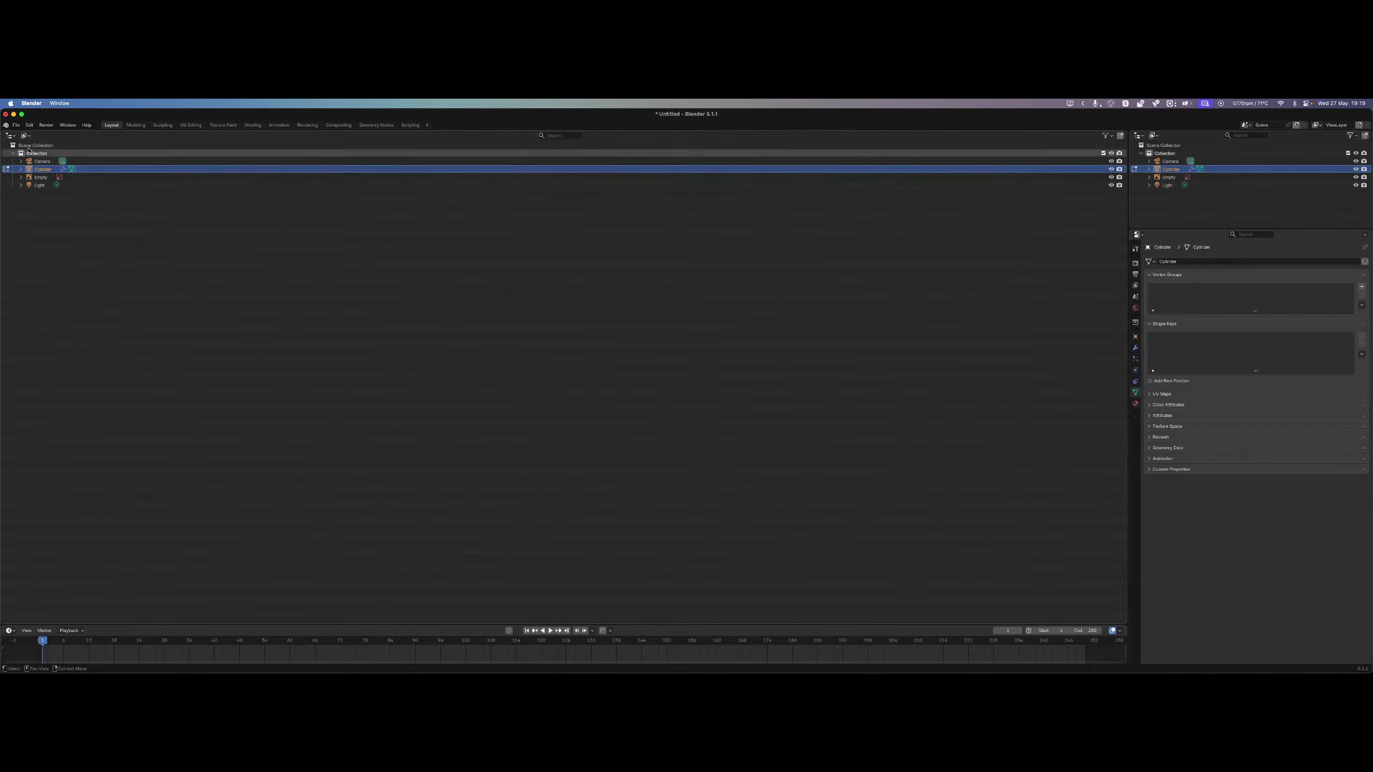
Change the large Outliner area back to the 3D Viewport.
left_click(25, 135)
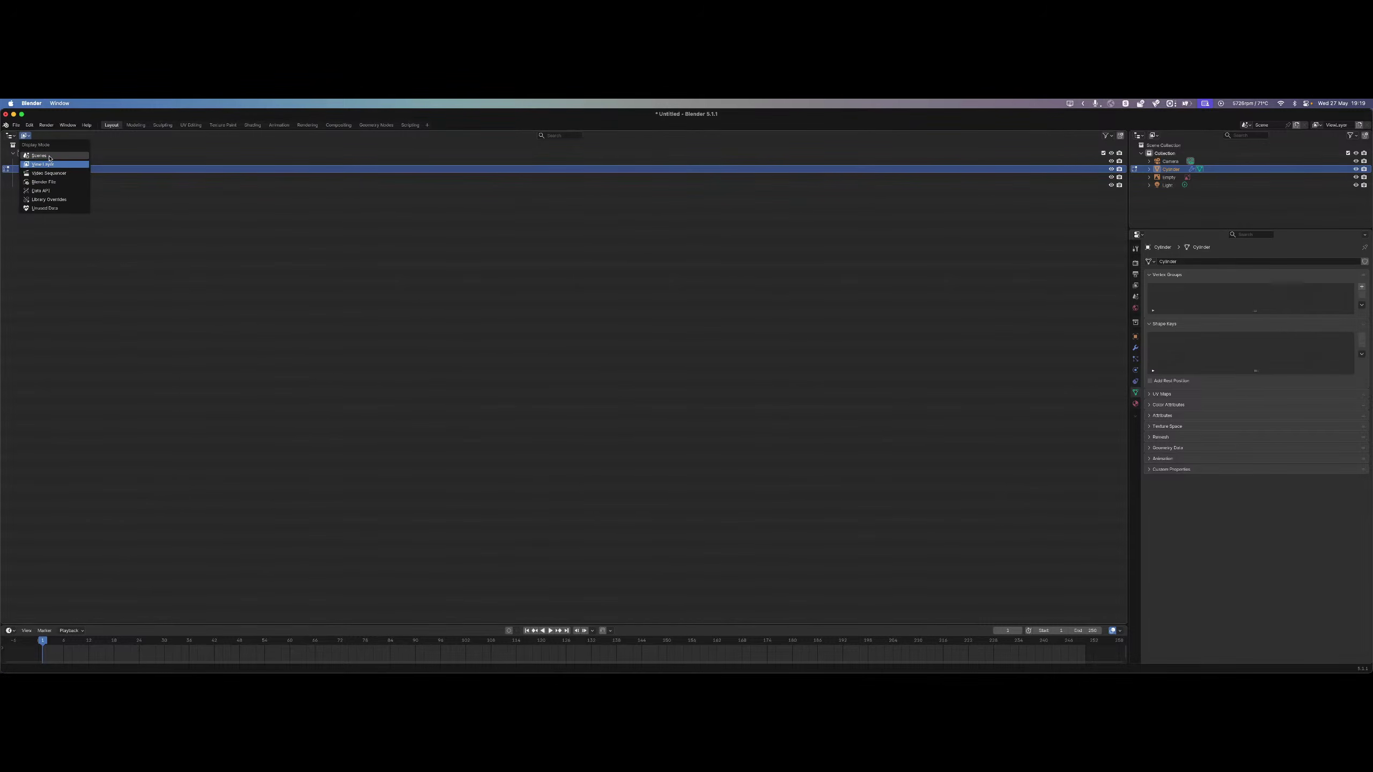
left_click(10, 135)
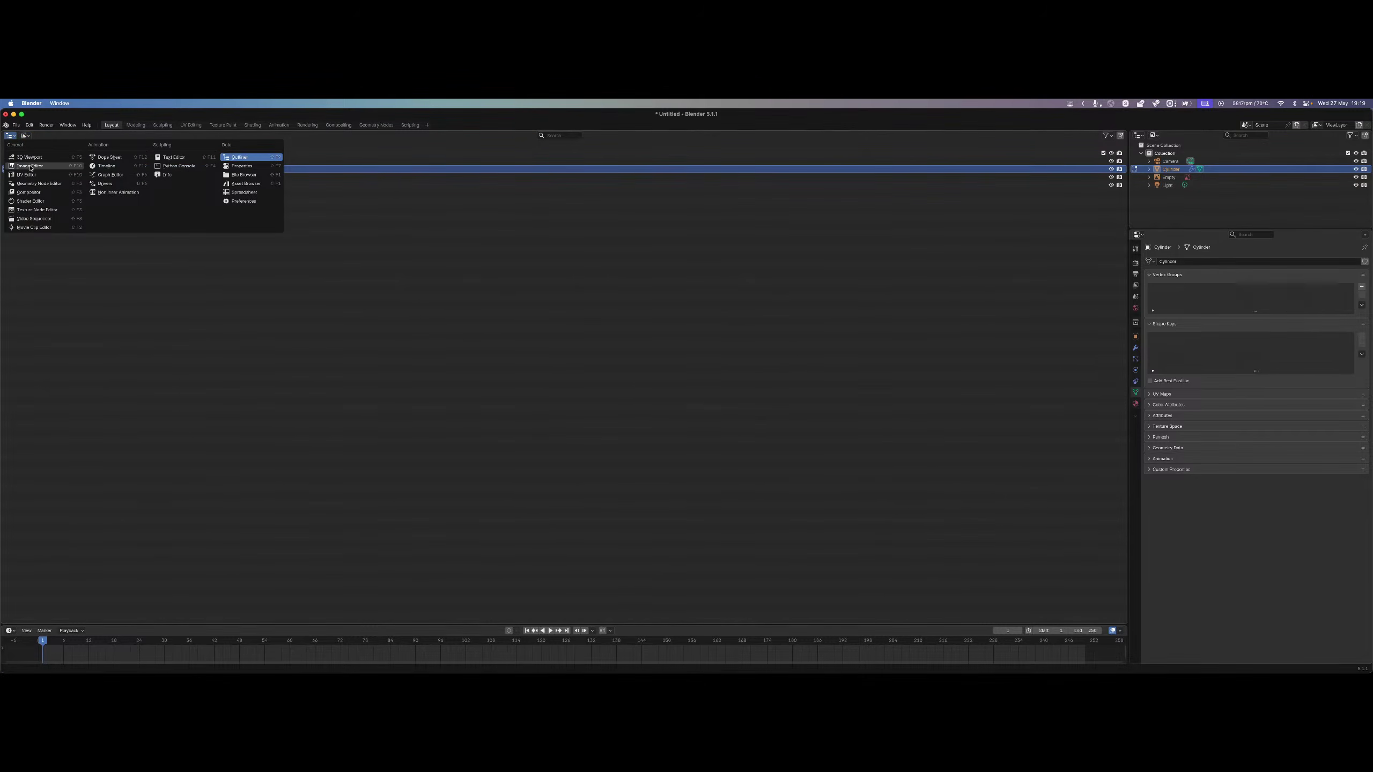
left_click(30, 157)
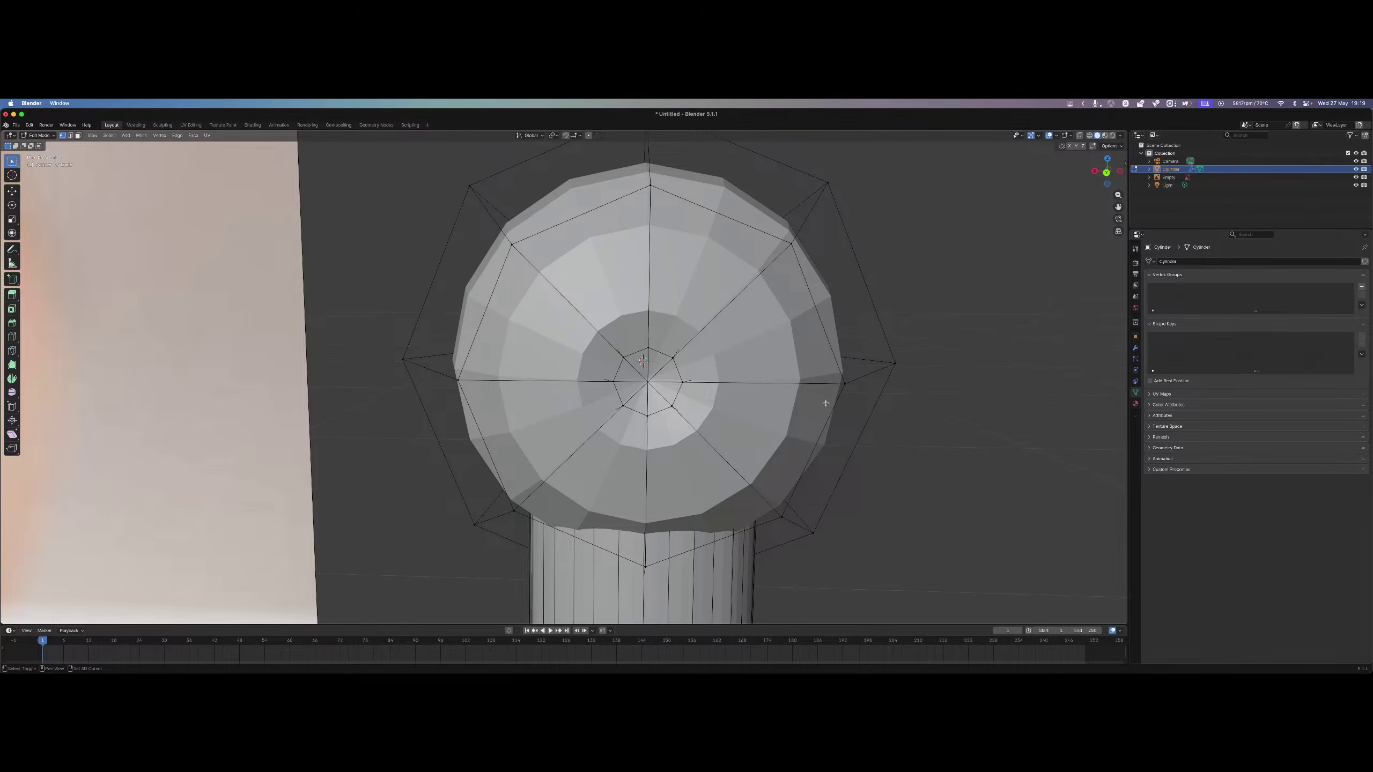
Examine the torus joint, column and base in Rendered shading, and return the viewport to Solid shading.
middle_click_drag(826, 403, 906, 414, "shift")
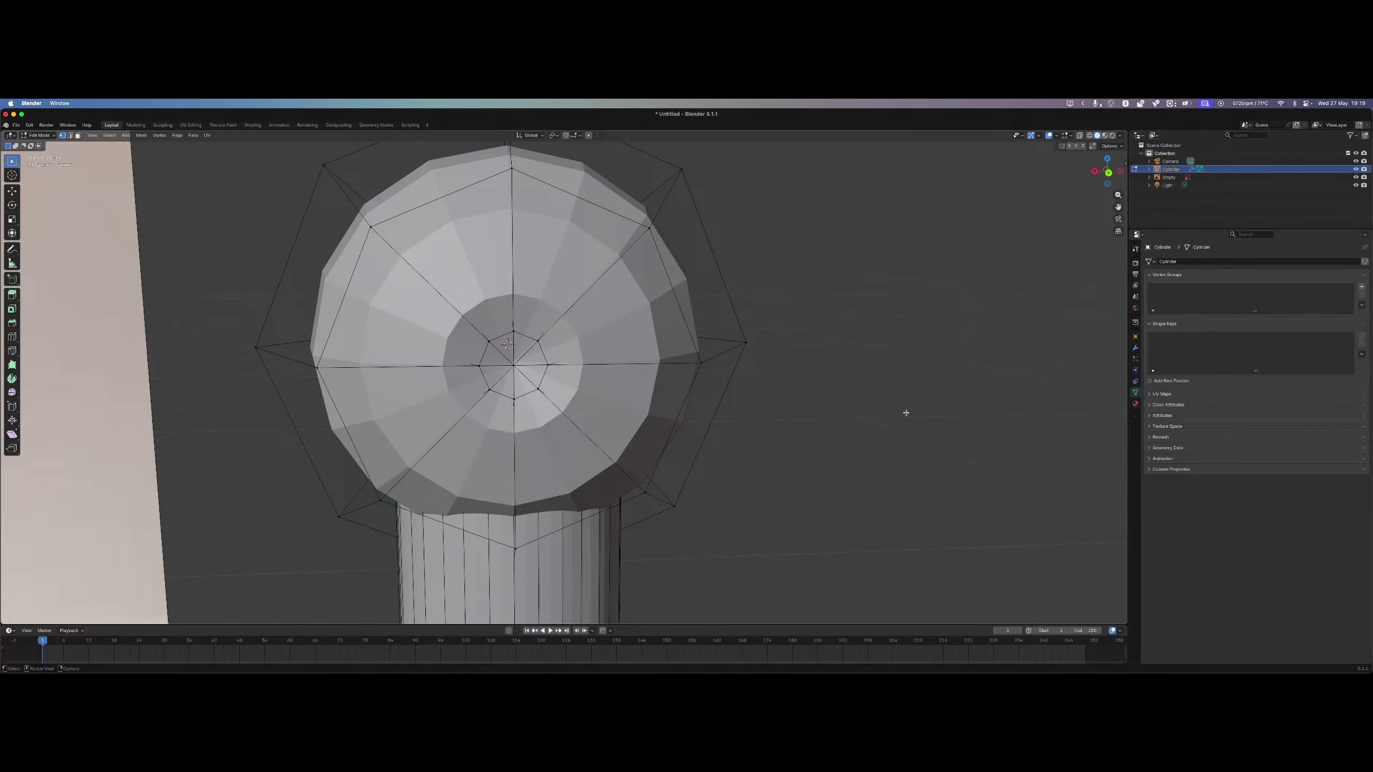
key("z")
left_click(883, 307)
middle_click_drag(849, 380, 770, 396)
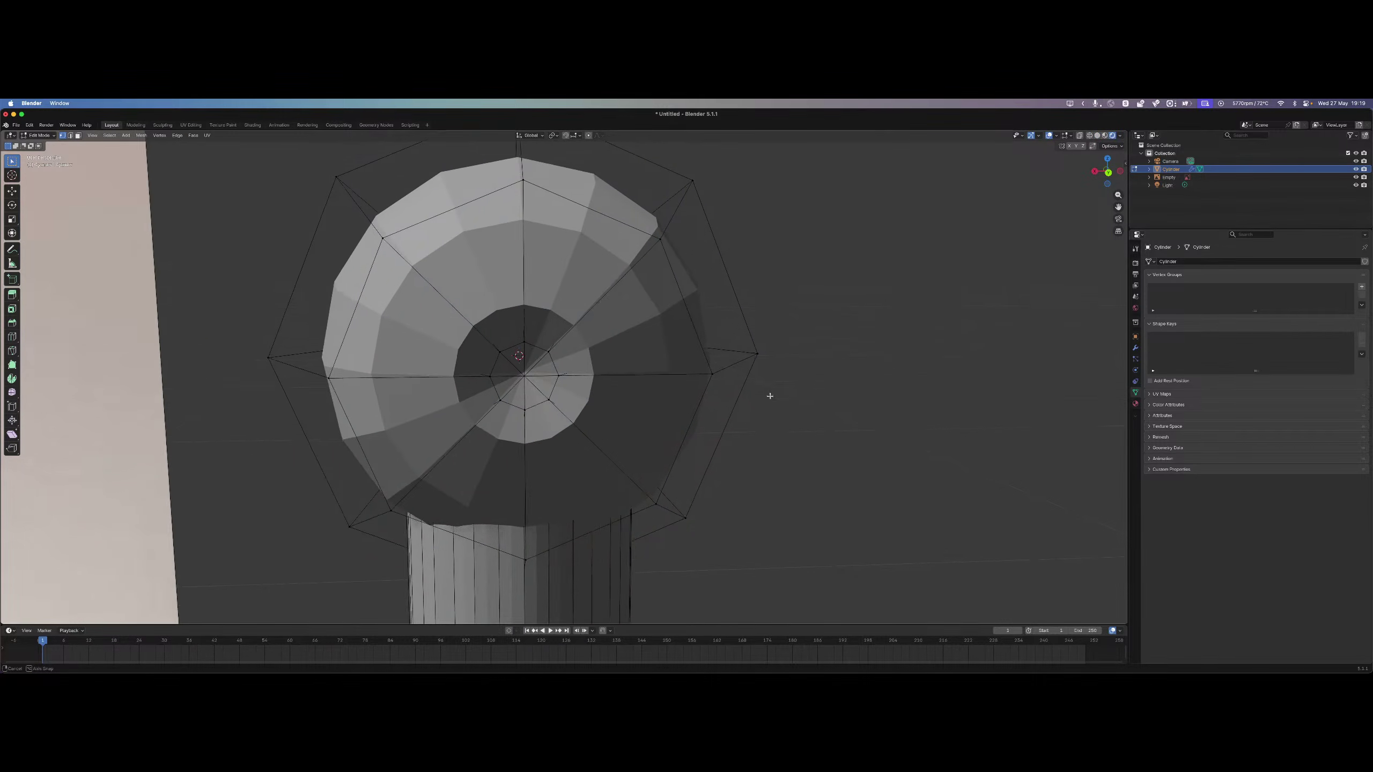
scroll(781, 408, "down", 5)
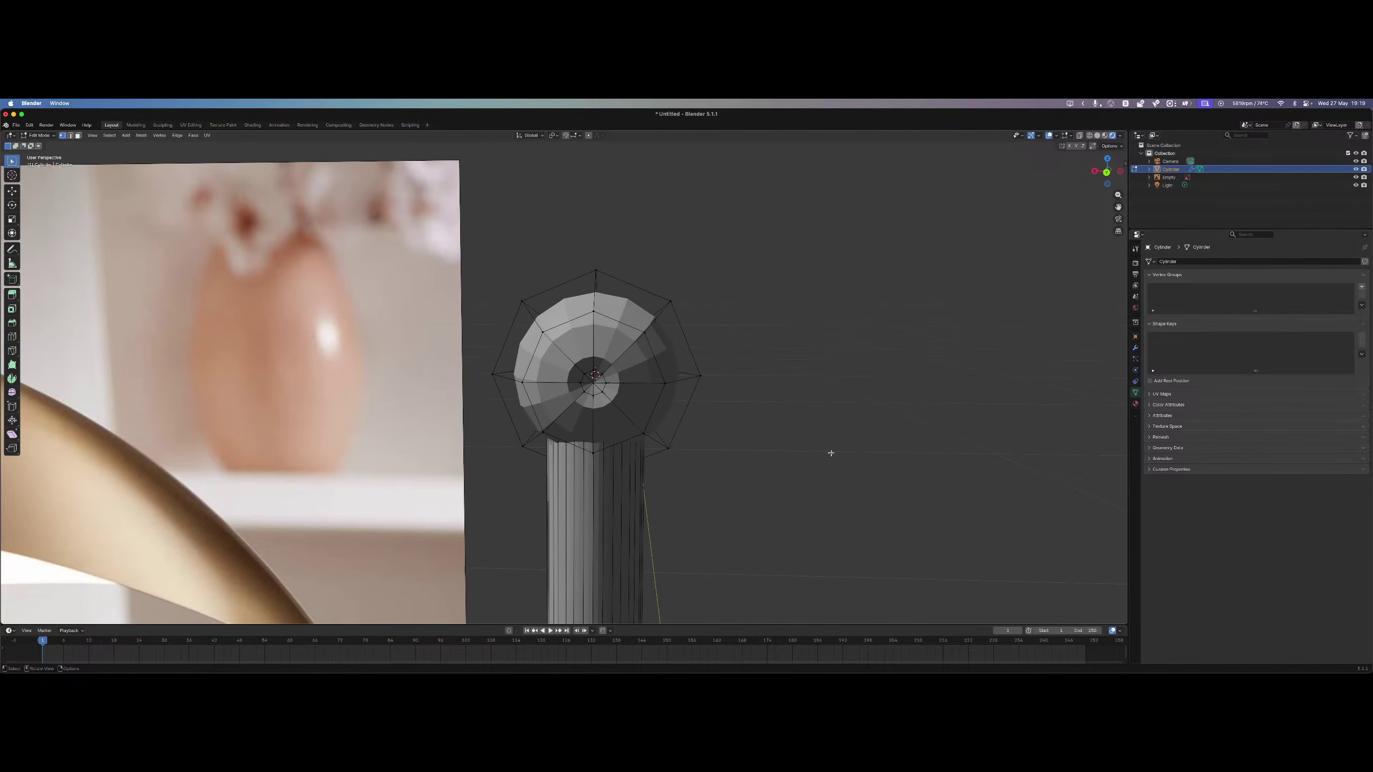
scroll(828, 450, "down", 3)
scroll(821, 463, "up", 3)
middle_click_drag(822, 463, 619, 562)
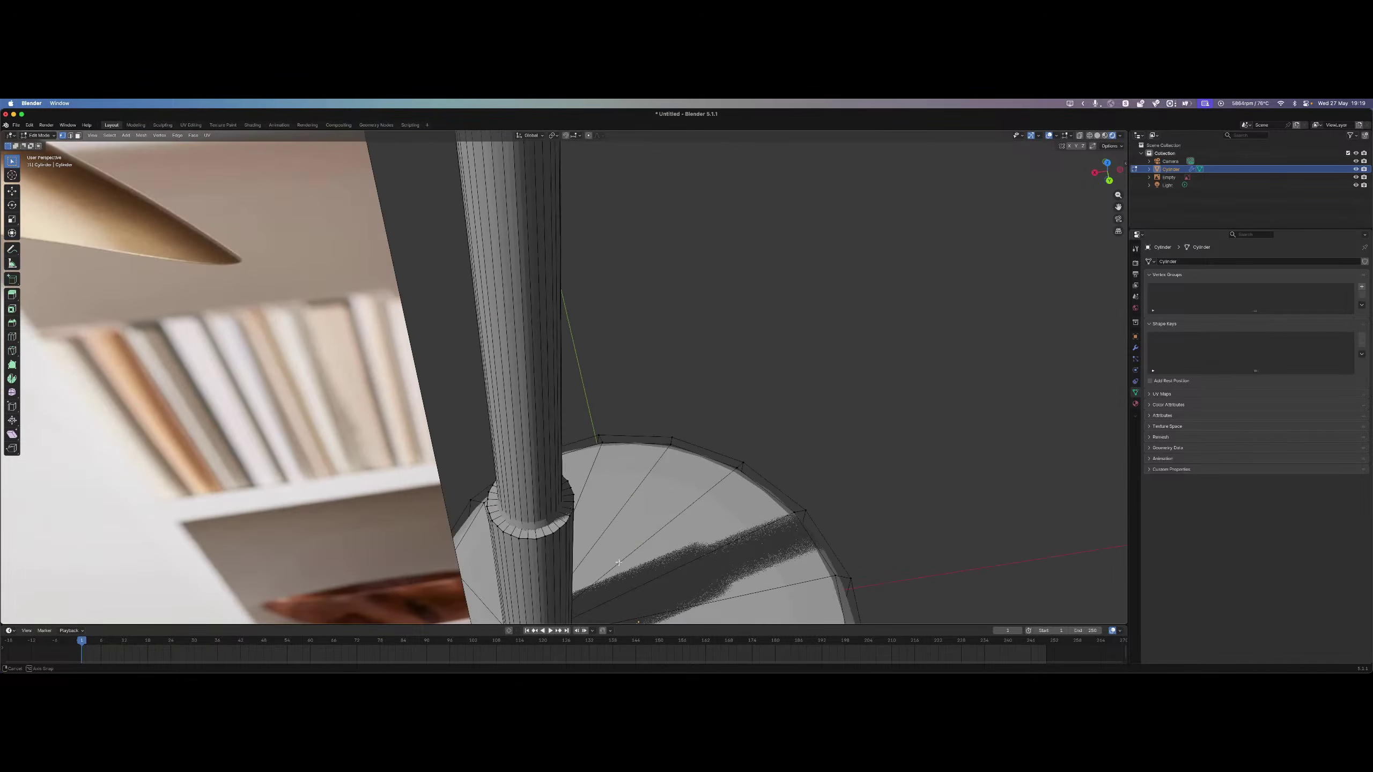
middle_click_drag(606, 462, 523, 392)
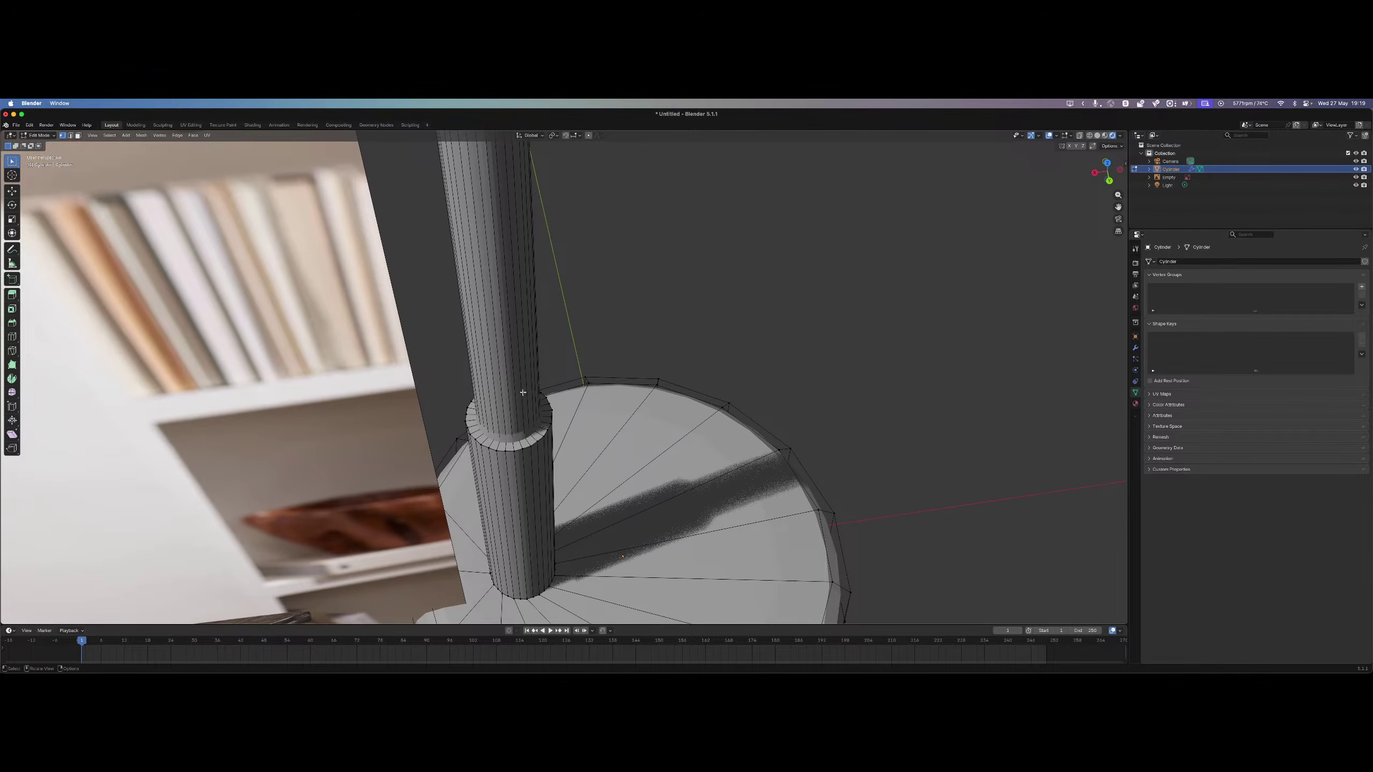
key("z")
left_click(587, 400)
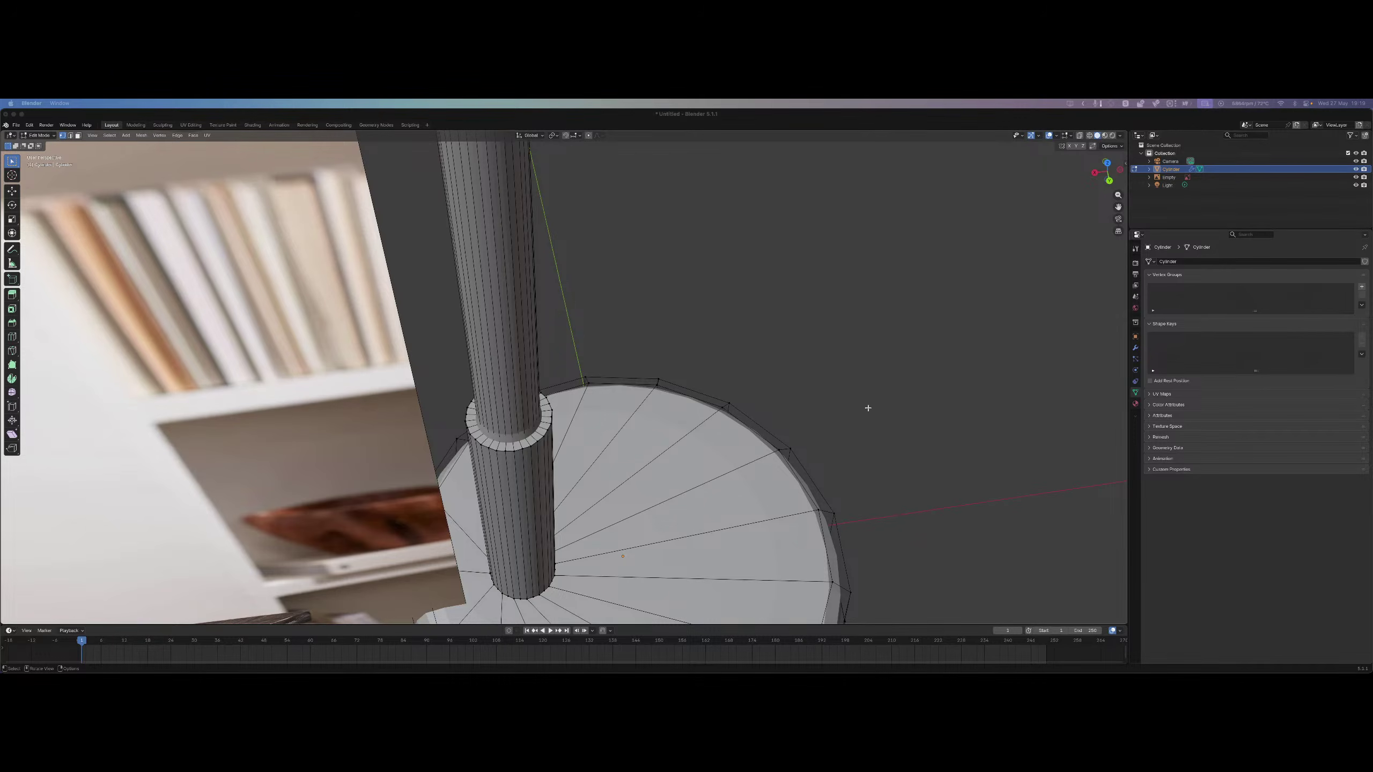
Examine the whole lamp model beside the reference photo and the column's stepped collar up close.
left_click(782, 312)
scroll(692, 345, "down", 3)
scroll(688, 347, "up", 3)
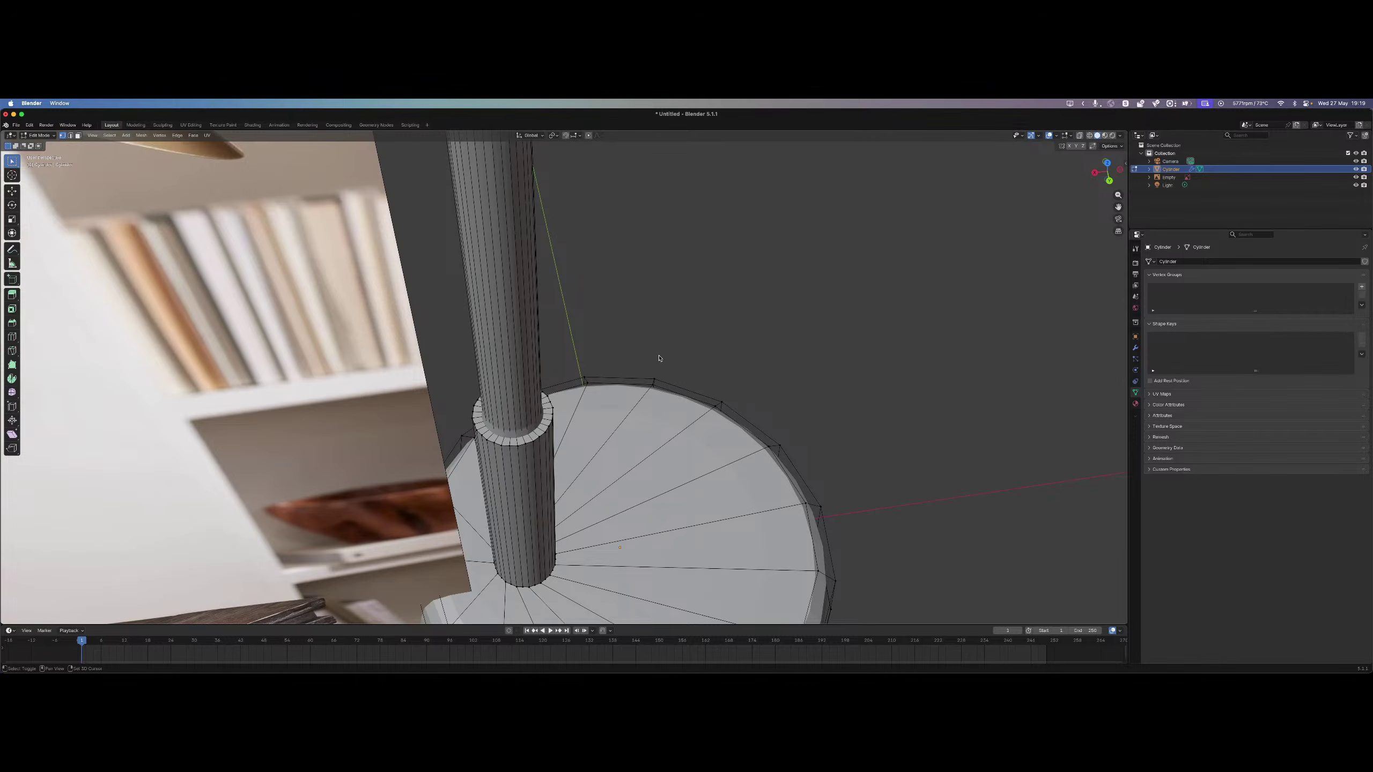
middle_click_drag(659, 359, 808, 446, "shift")
scroll(756, 351, "down", 8)
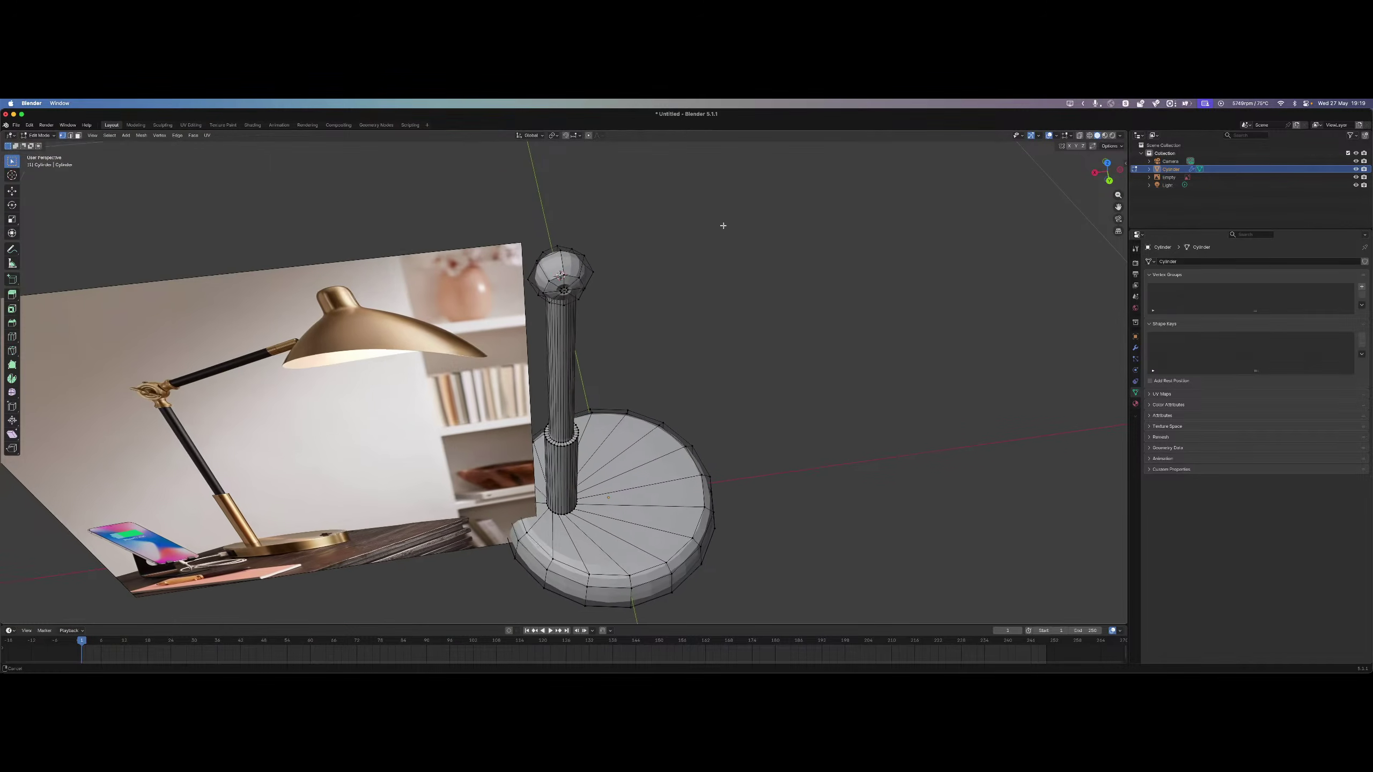
mouse_move(714, 277)
middle_mouse_down()
mouse_move(680, 211)
mouse_move(700, 256)
middle_mouse_up()
key("b")
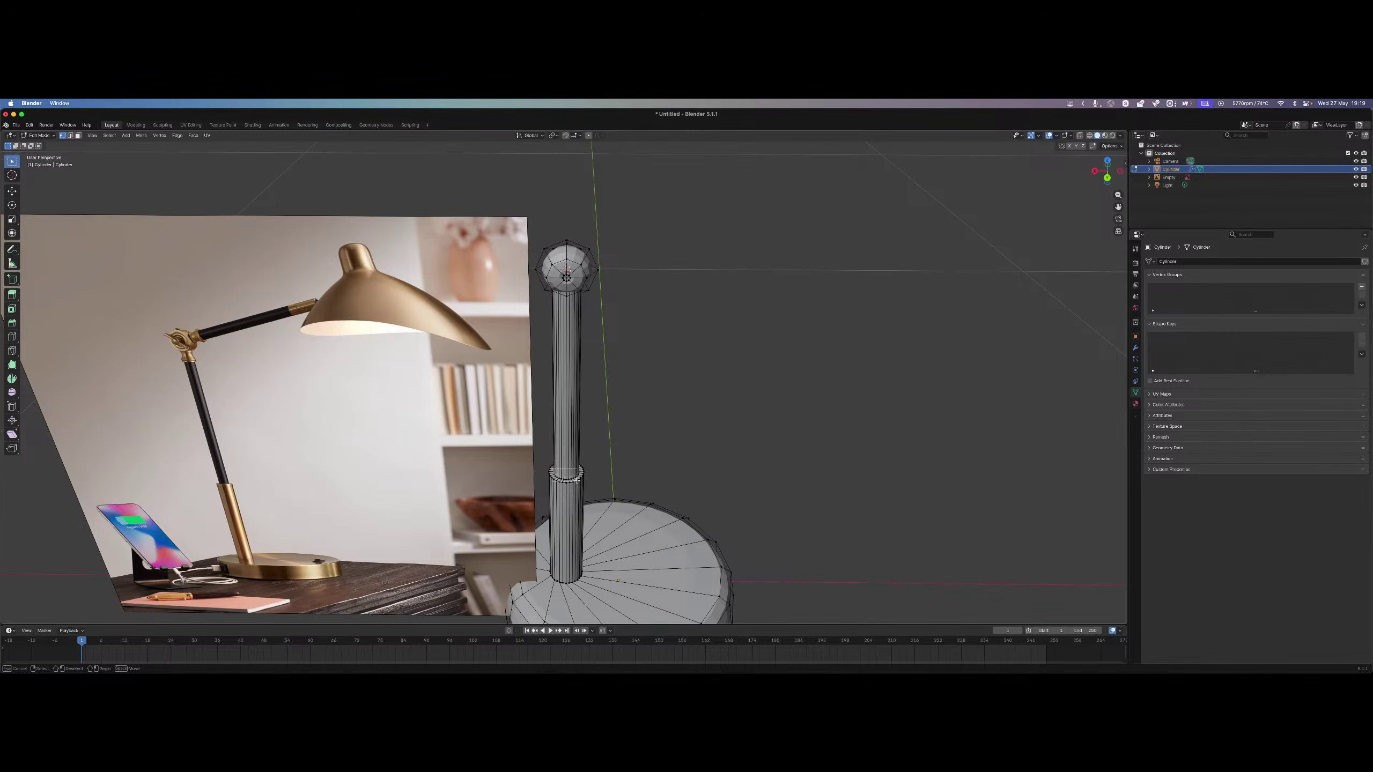
left_click_drag(577, 481, 583, 483)
scroll(673, 511, "up", 5)
left_click(675, 516)
middle_click_drag(668, 564, 648, 348, "shift")
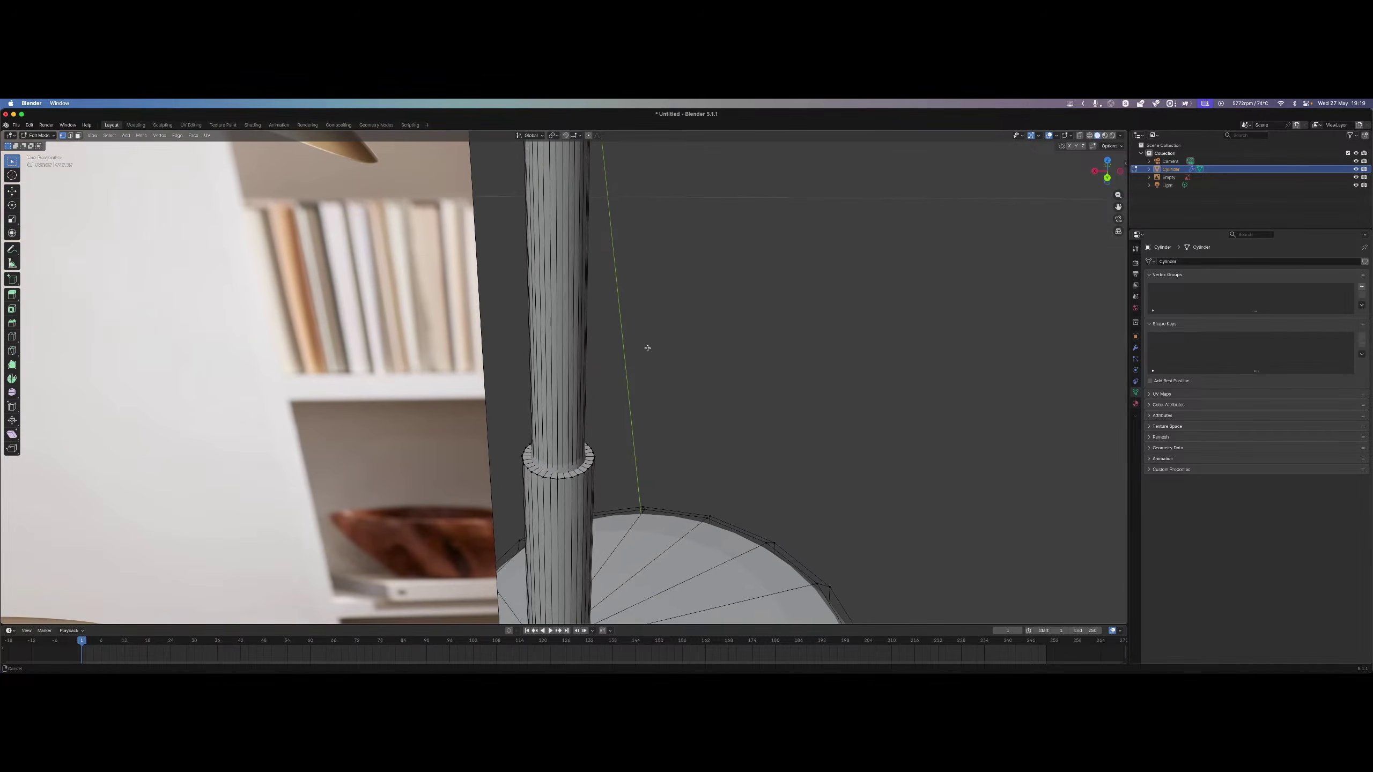
scroll(589, 516, "up", 3)
Switch to Wireframe shading and select the rod's top edge loop inside the torus.
key("z")
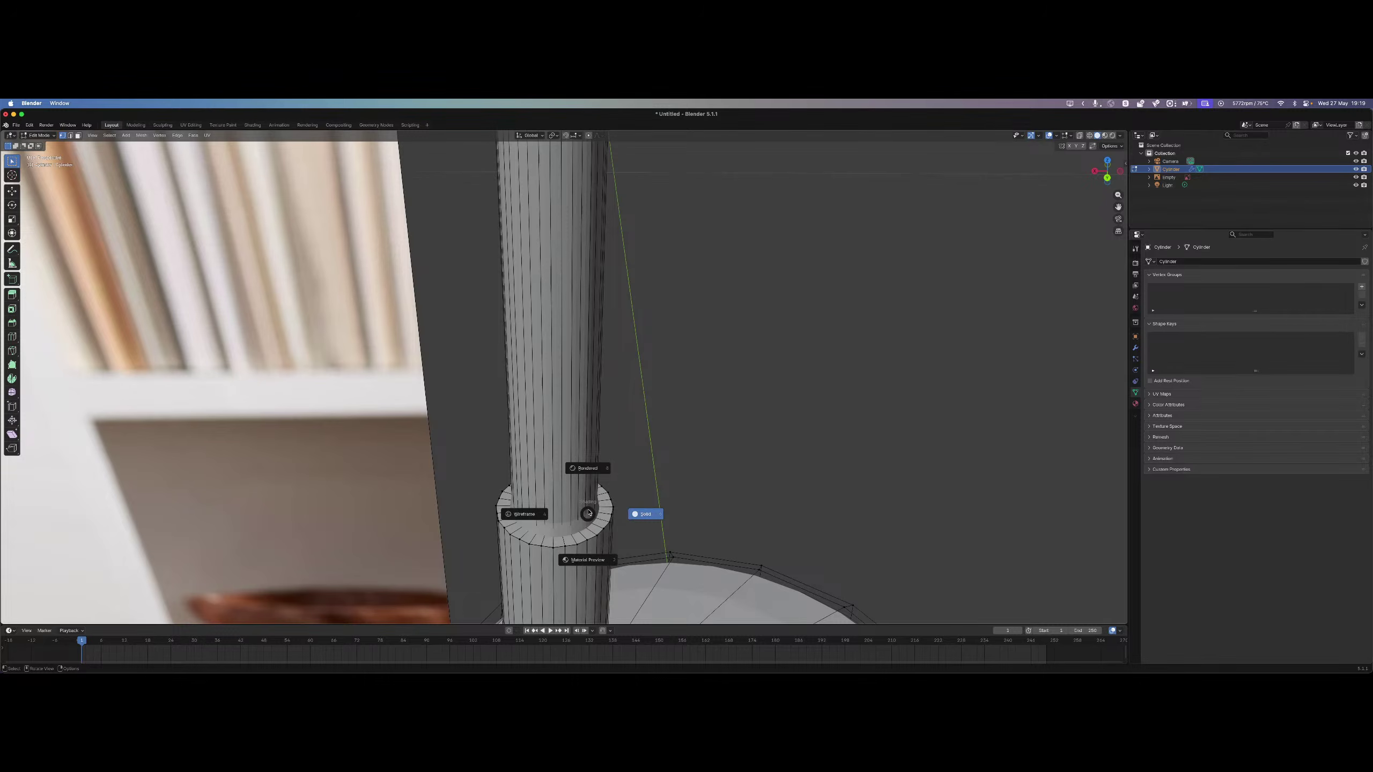
left_click(521, 513)
scroll(696, 259, "down", 8)
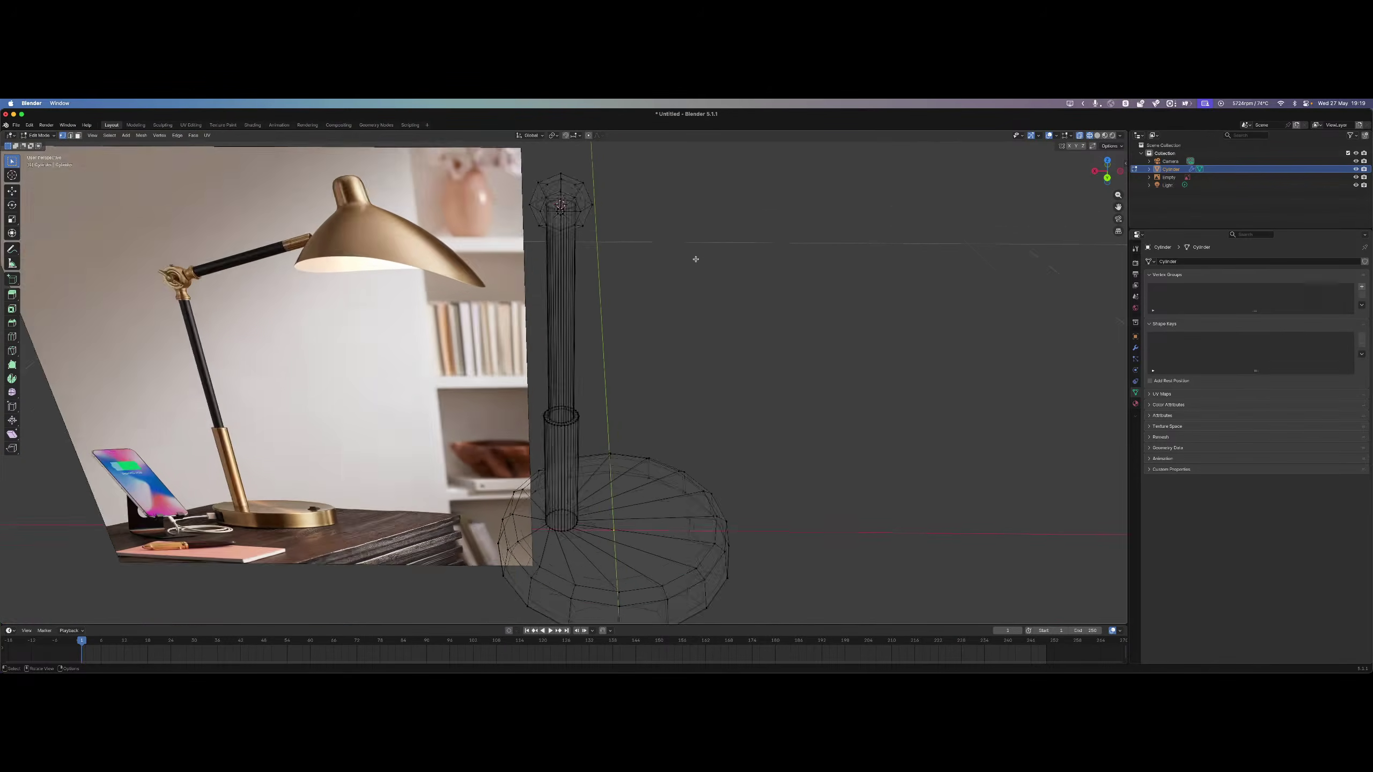
middle_click_drag(696, 259, 598, 322, "shift")
scroll(543, 301, "up", 6)
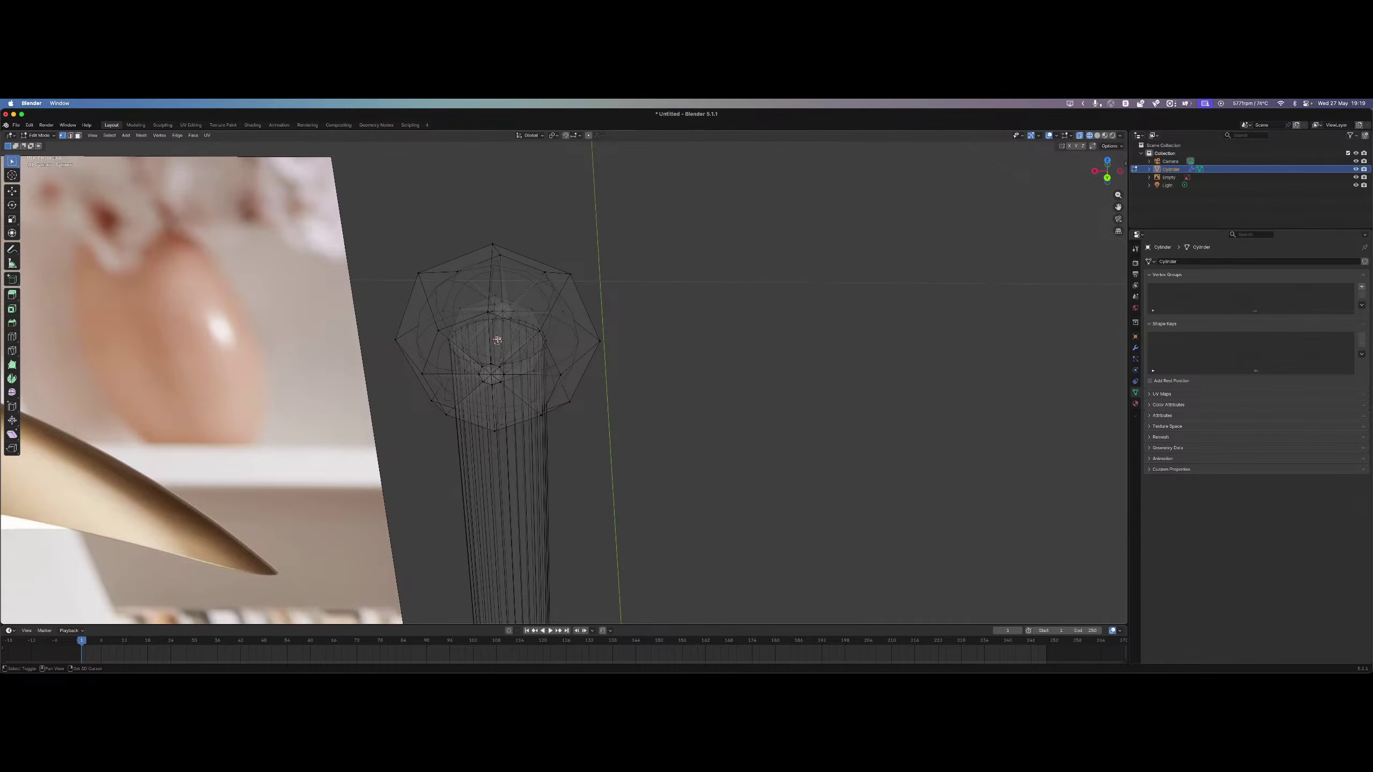
middle_click_drag(497, 340, 500, 368, "shift")
scroll(500, 368, "up", 6)
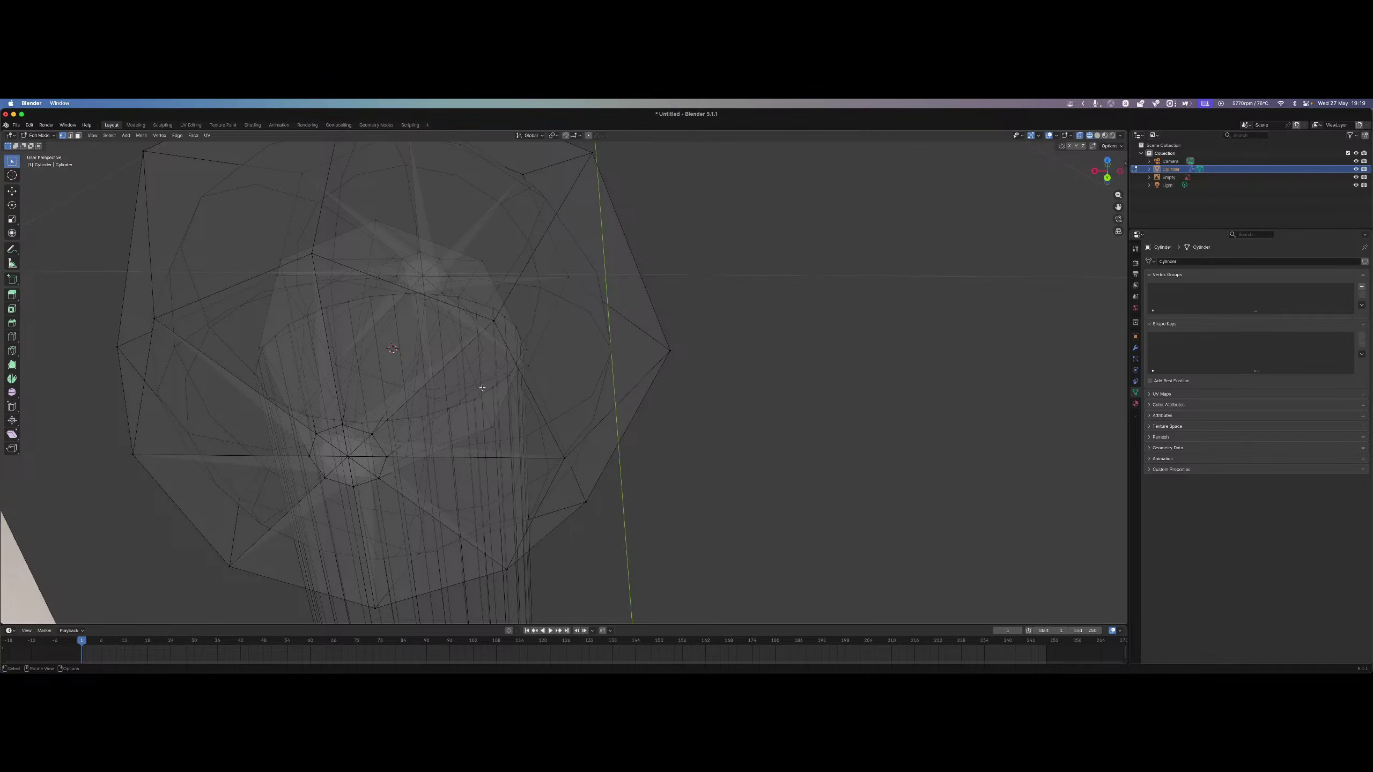
left_click_drag(281, 417, 408, 386, "shift")
key("z")
left_click(385, 421, "alt")
scroll(556, 375, "down", 2)
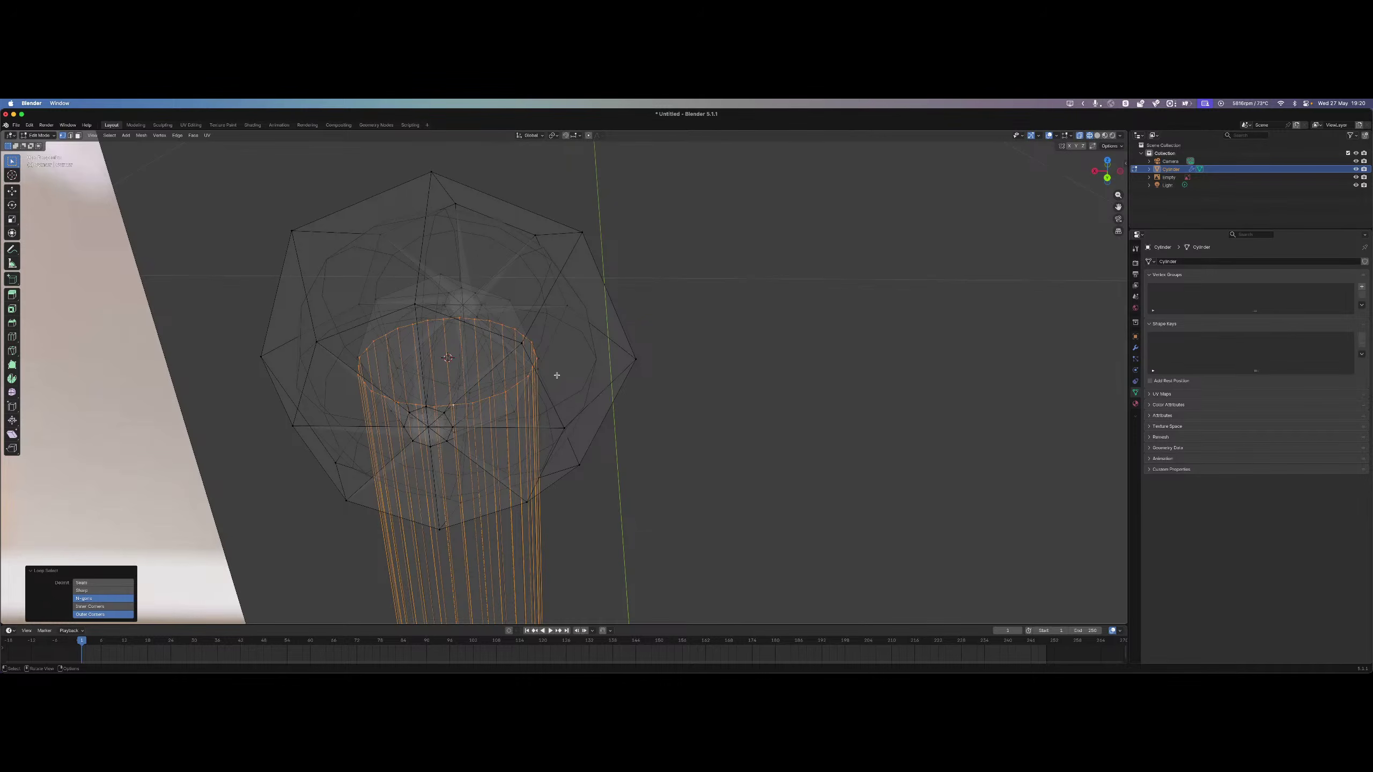
Extrude the rod's top edge loop in place and rotate it around the global Y axis until it stands nearly upright.
key("e")
key("r")
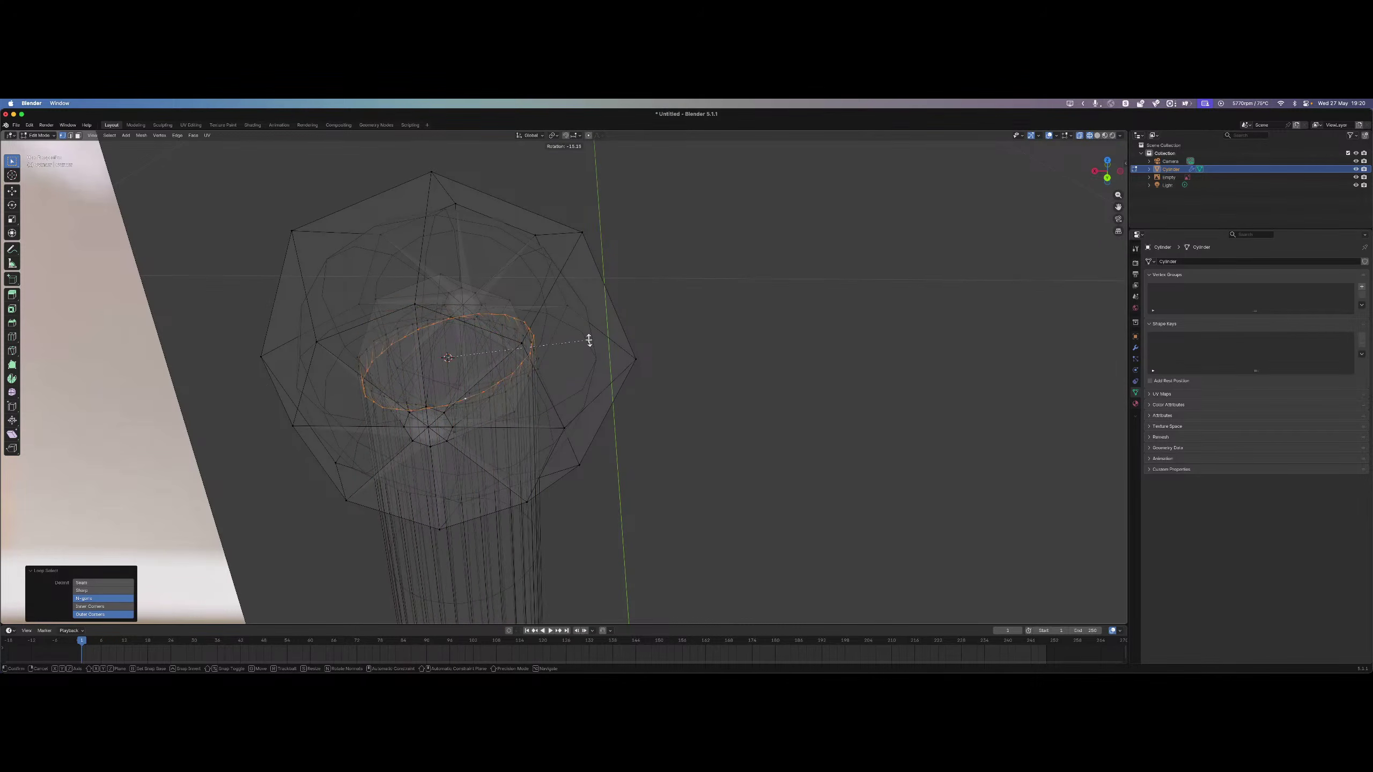
key("Escape")
right_click(578, 376)
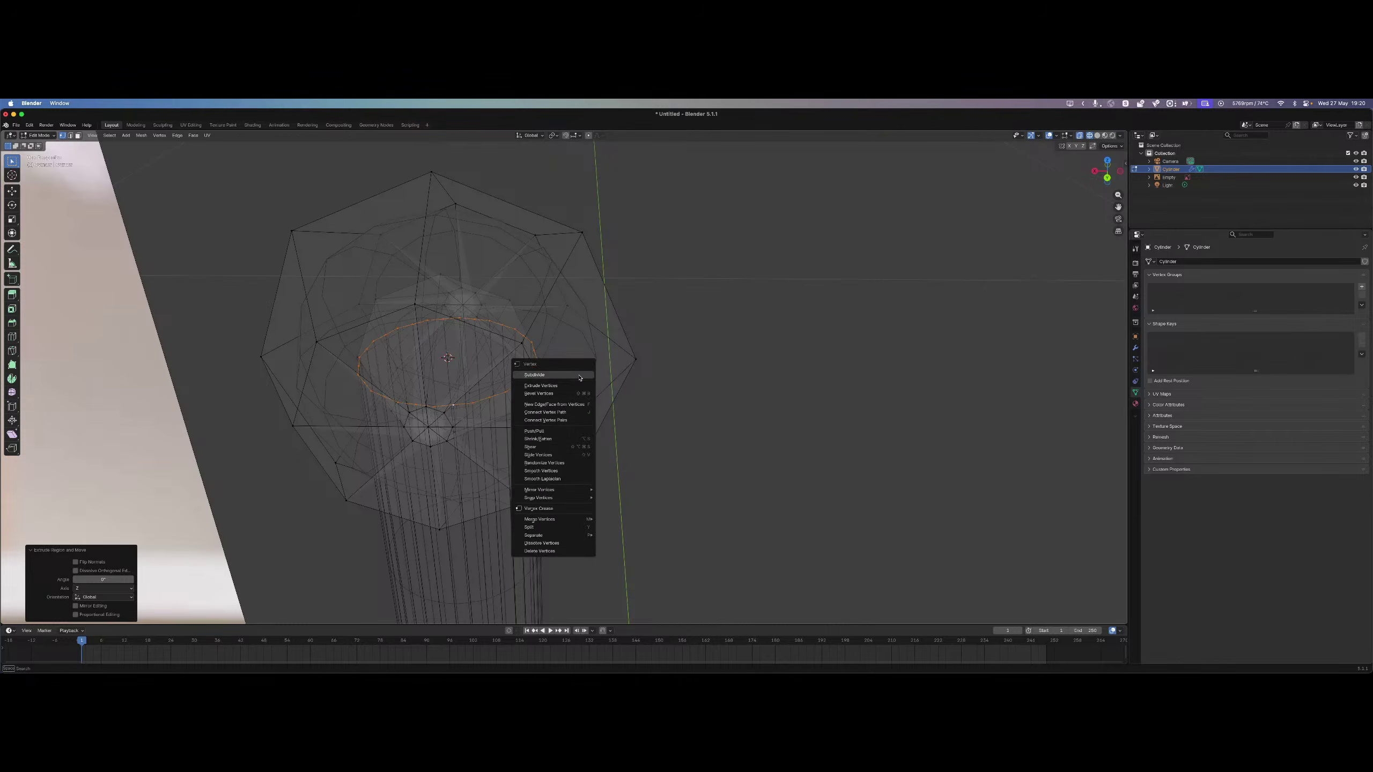
left_click(577, 379)
key("r")
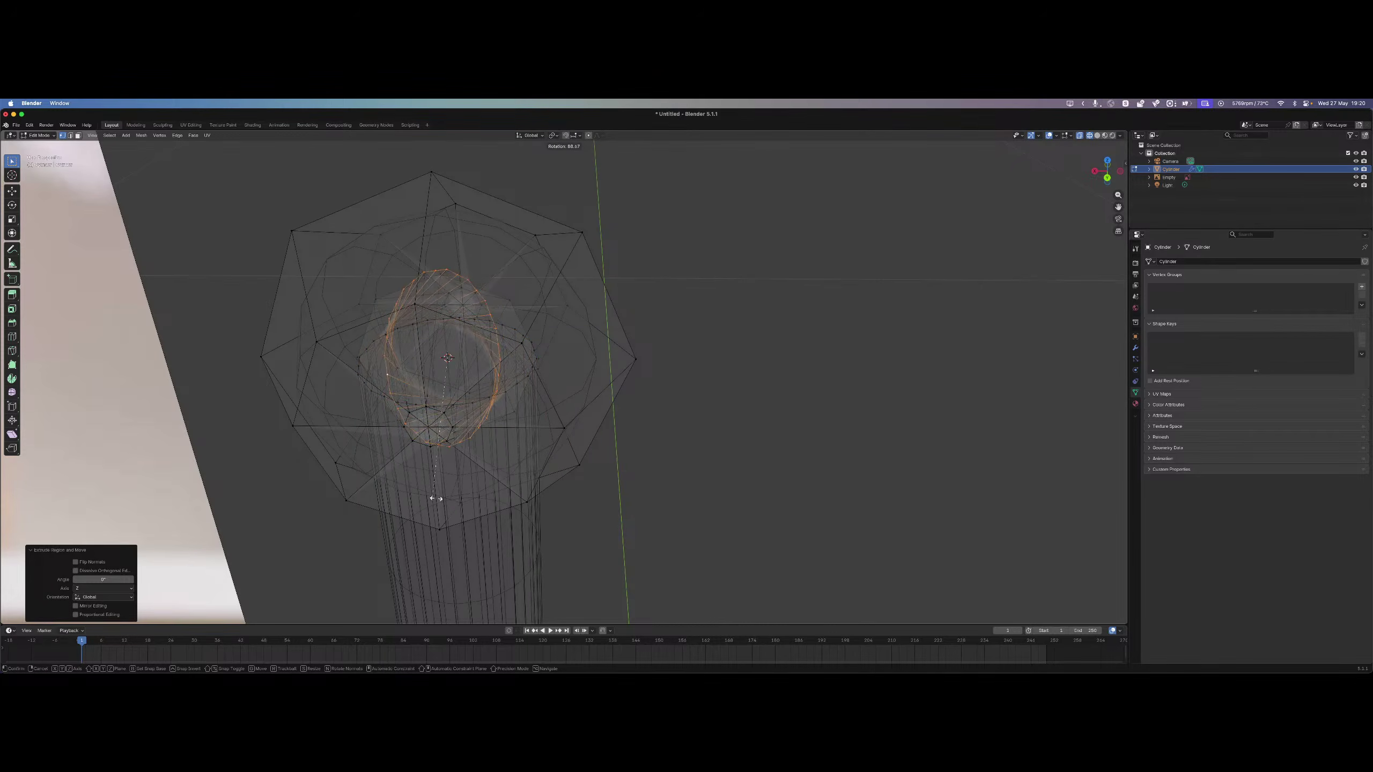
key("z")
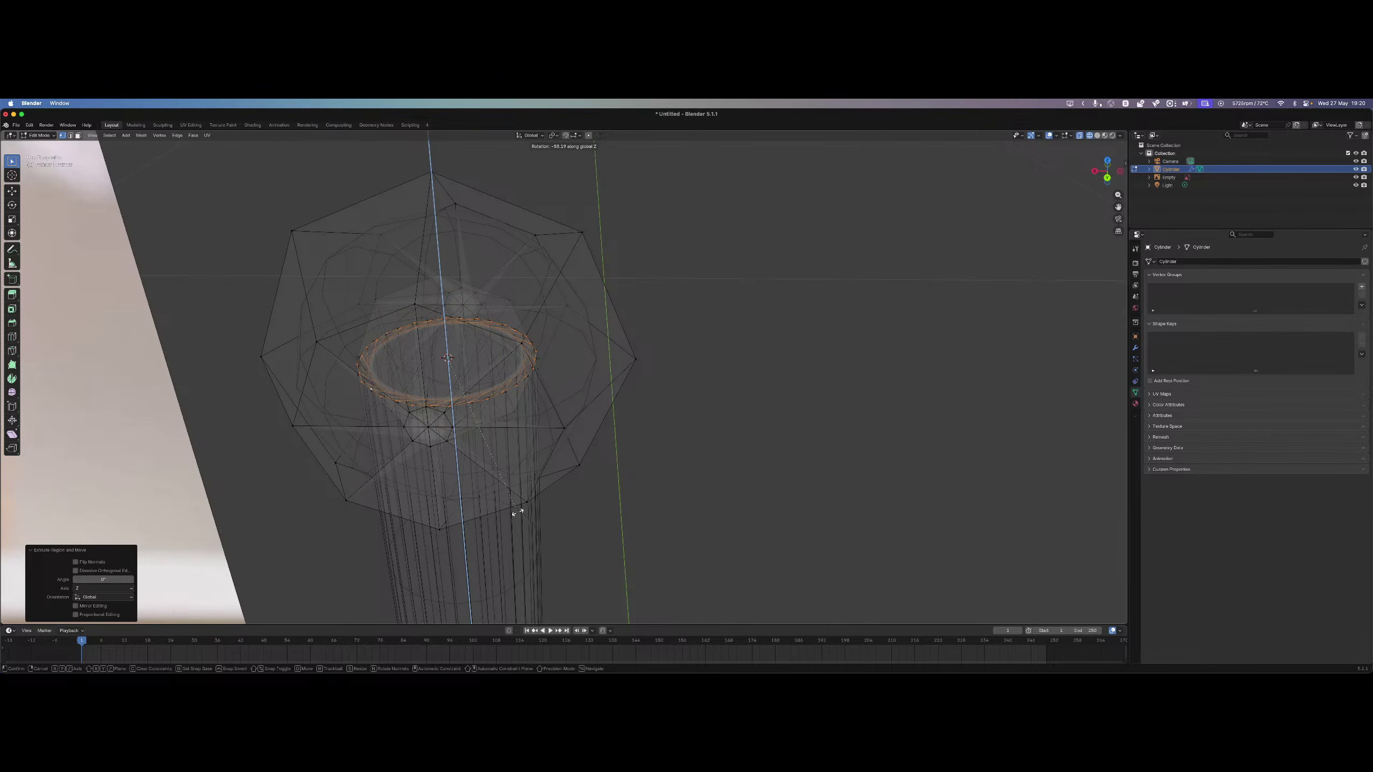
key("y")
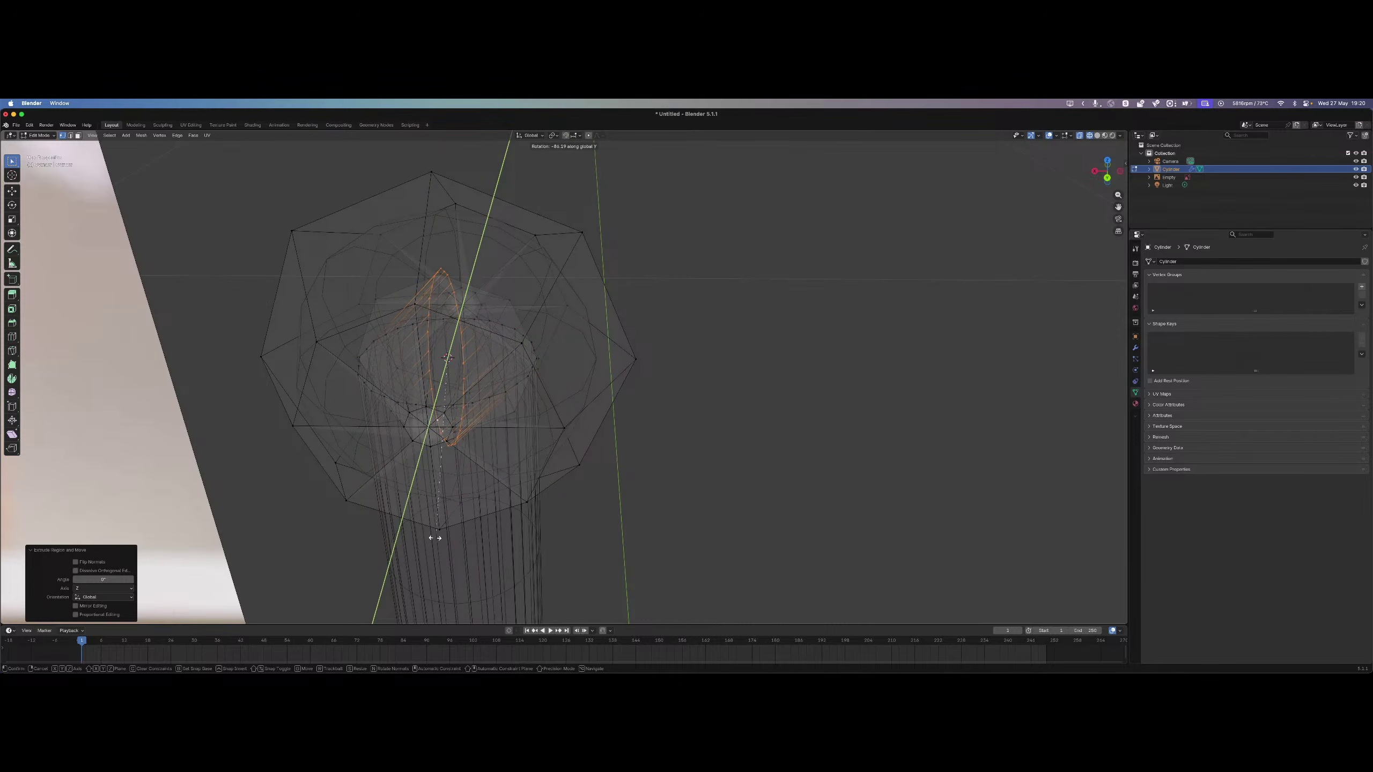
left_click(432, 538)
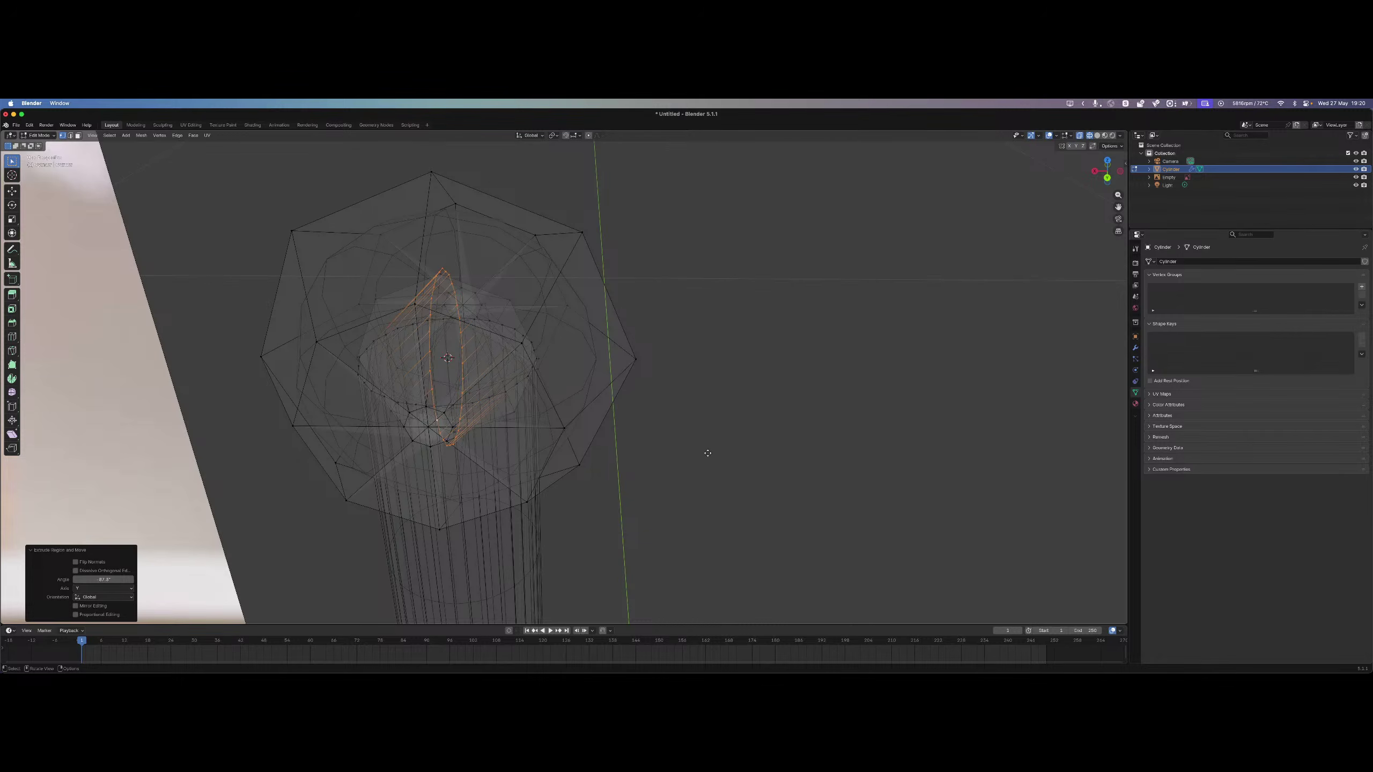
key("e")
key("x")
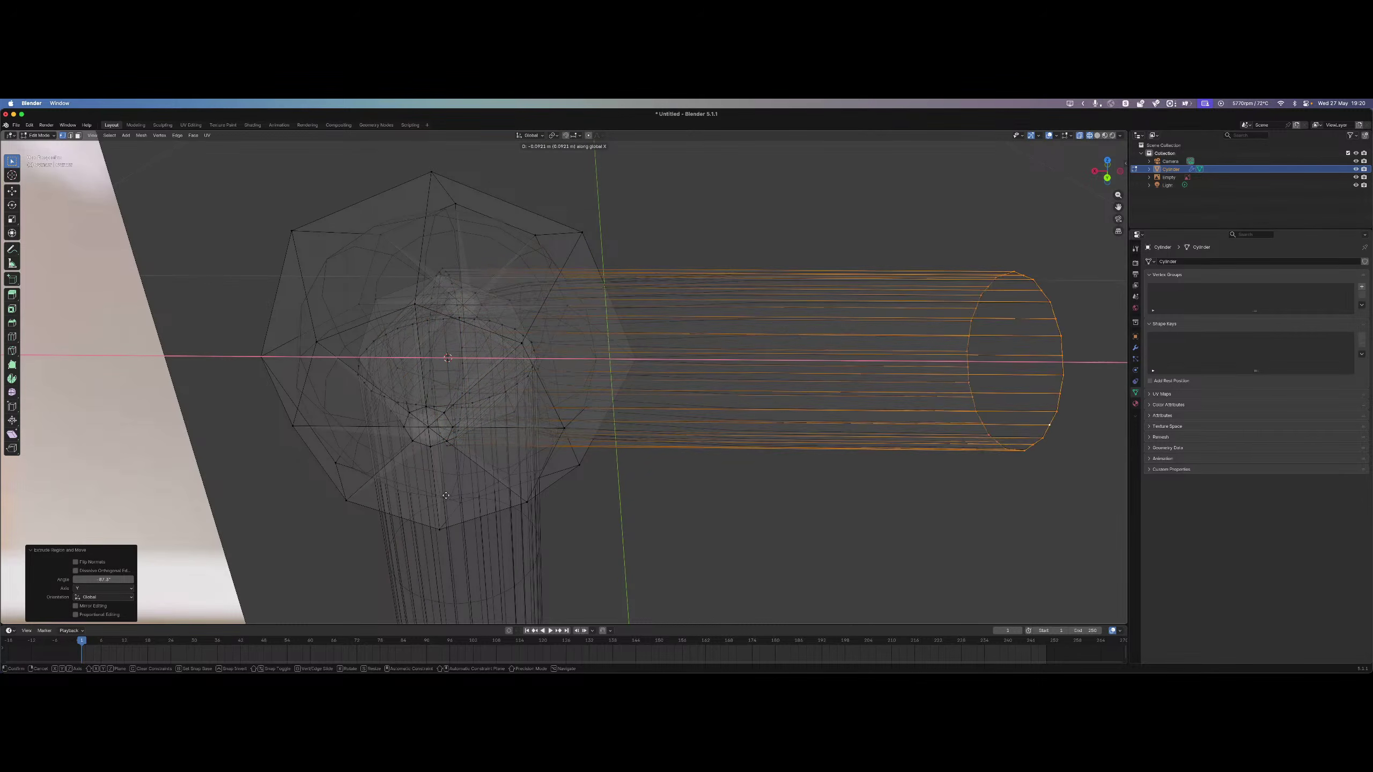
right_click(635, 537)
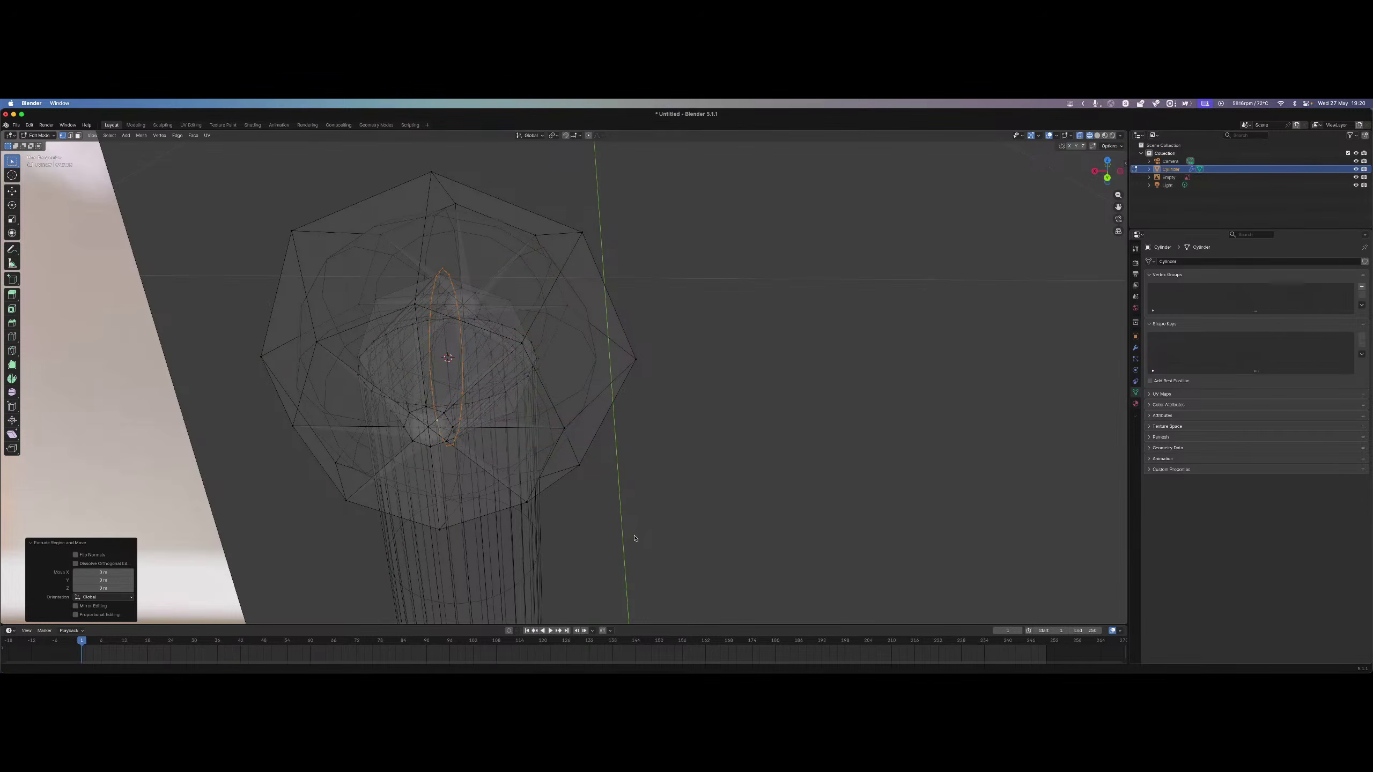
key("e")
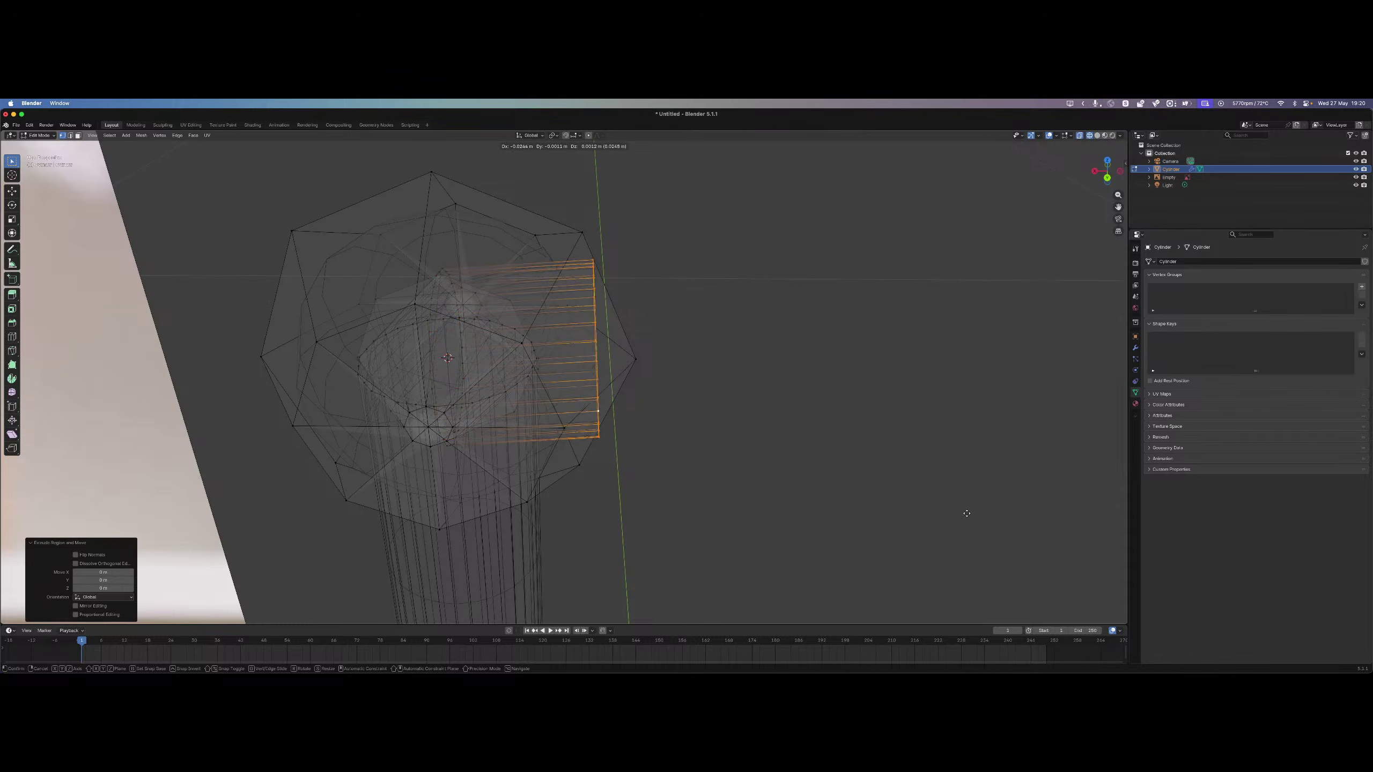
right_click(1074, 524)
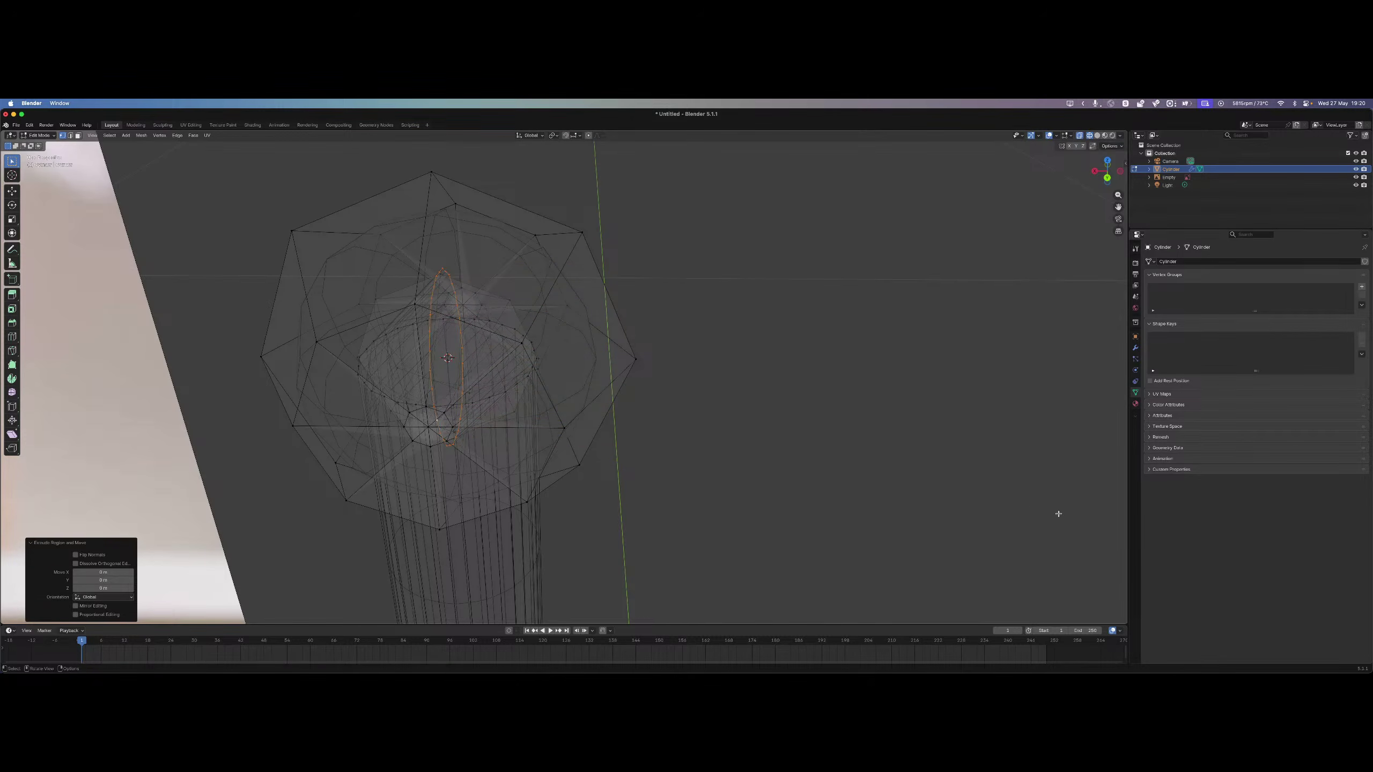
Extrude the upright loop along the global X axis into a long horizontal arm leaving the torus, and return to Solid shading.
key("e")
key("x")
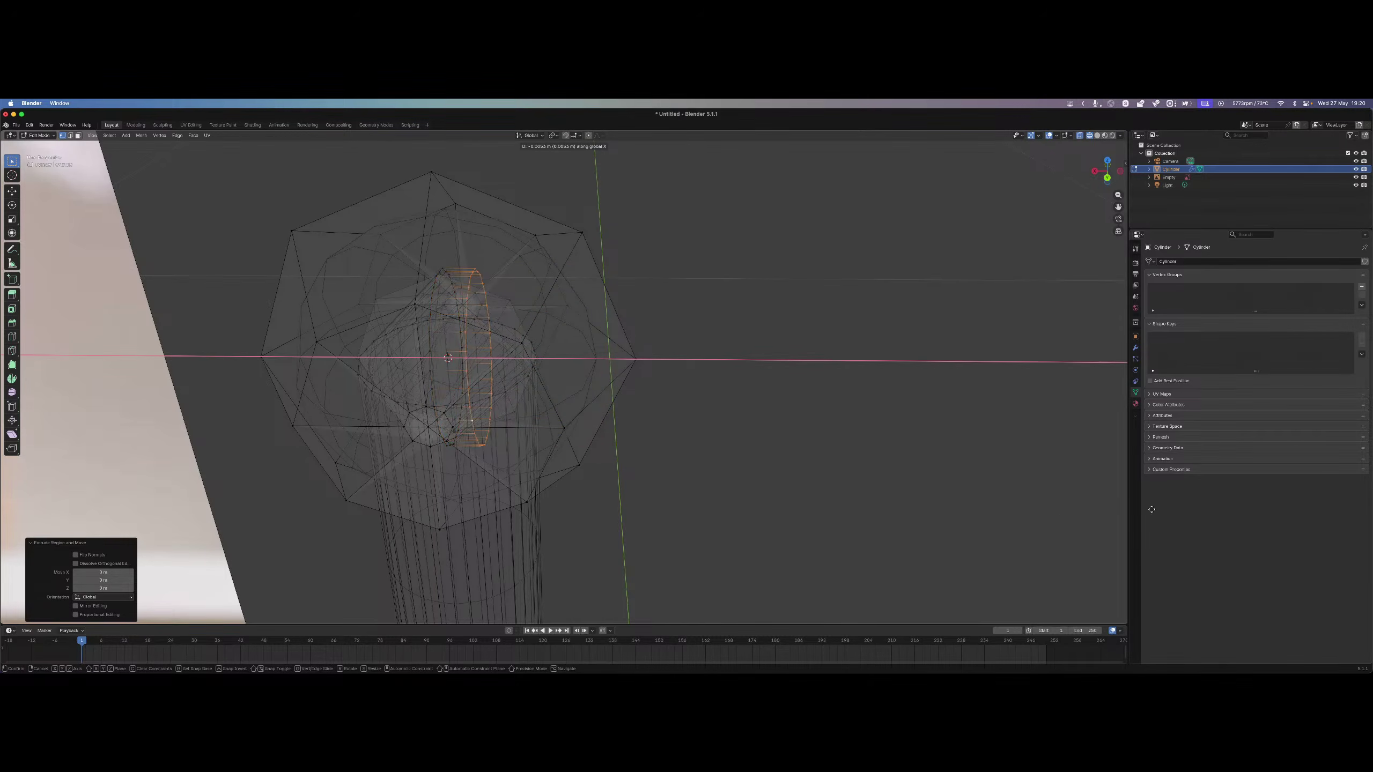
left_click(873, 487)
scroll(873, 486, "down", 6)
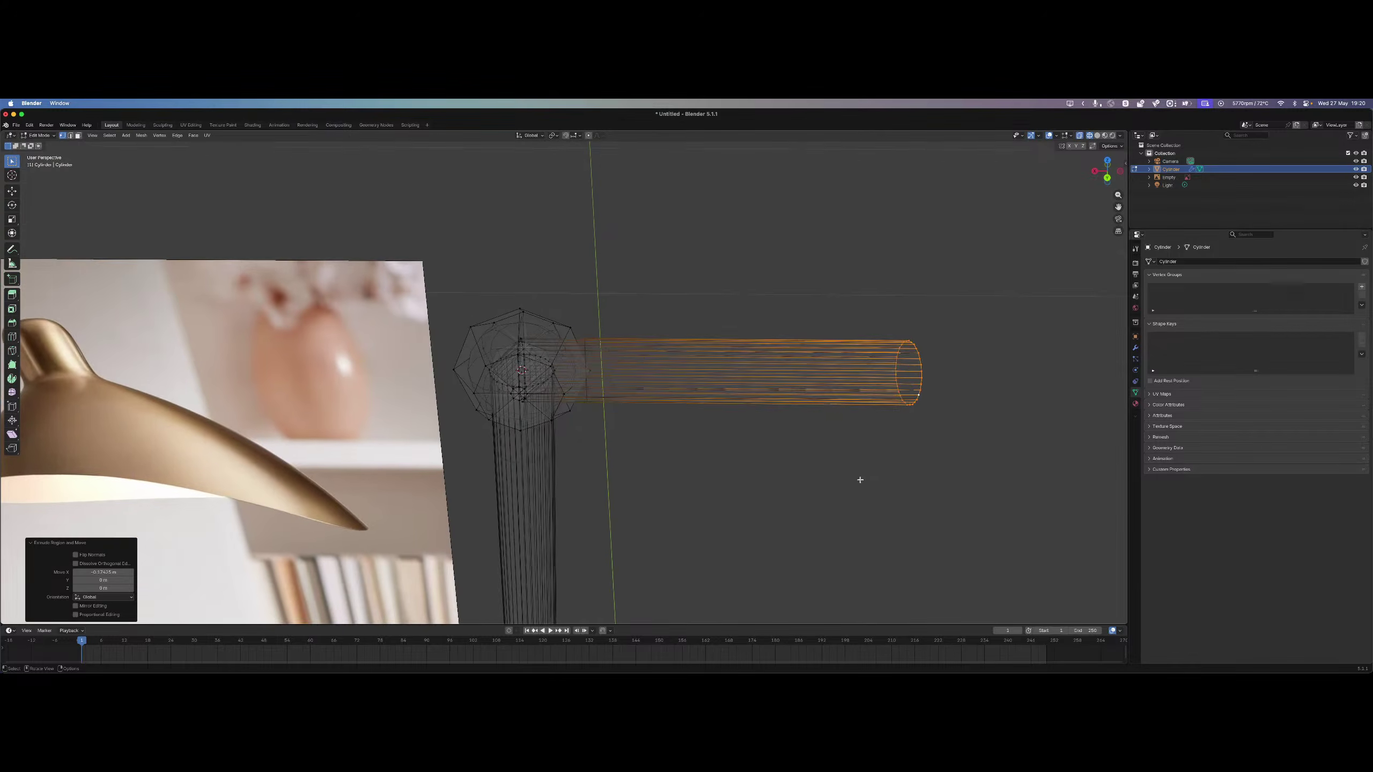
key("z")
left_click(885, 495)
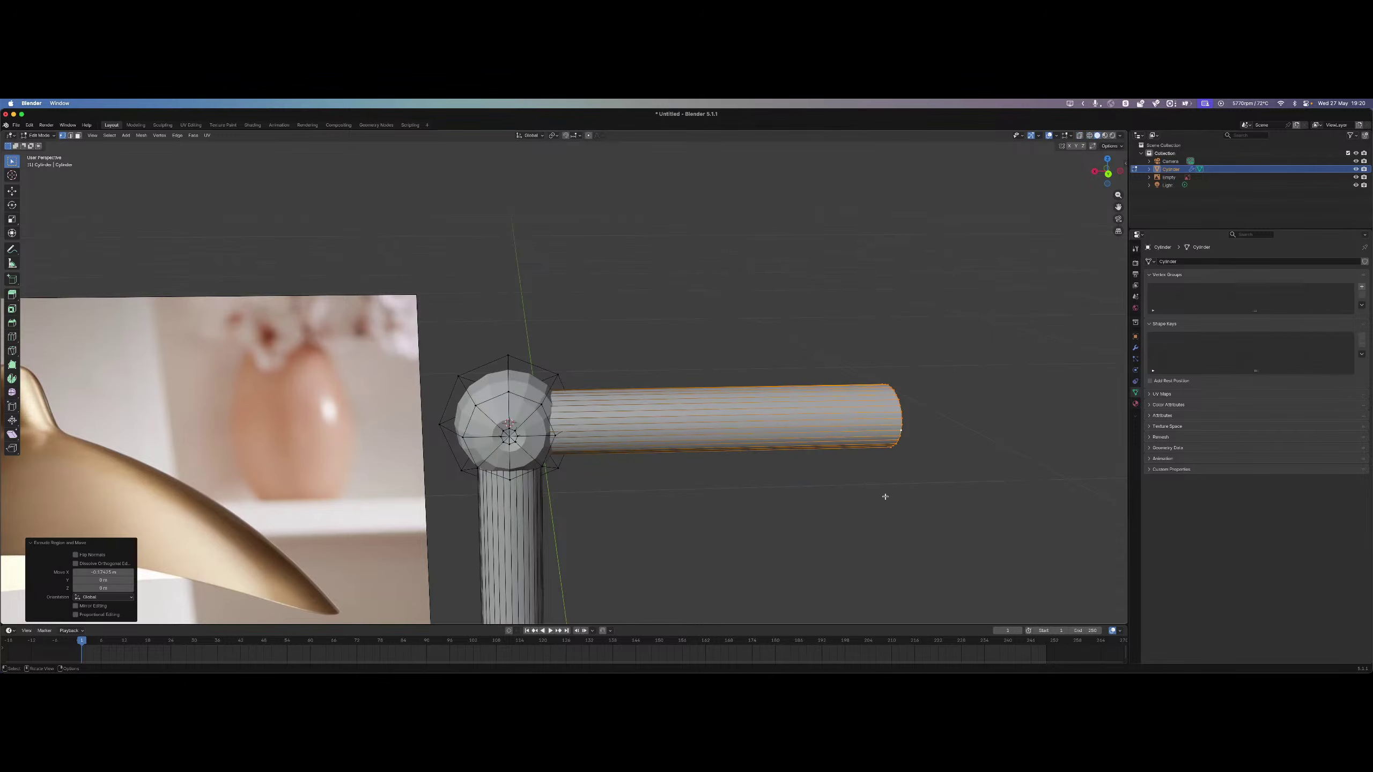
Raise the upper arm's free end along the global Z axis so the arm slopes upward away from the torus joint.
middle_click_drag(812, 475, 741, 319, "shift")
mouse_move(689, 405)
middle_mouse_down()
mouse_move(649, 373)
mouse_move(677, 377)
mouse_move(672, 421)
middle_mouse_up()
scroll(676, 444, "down", 5)
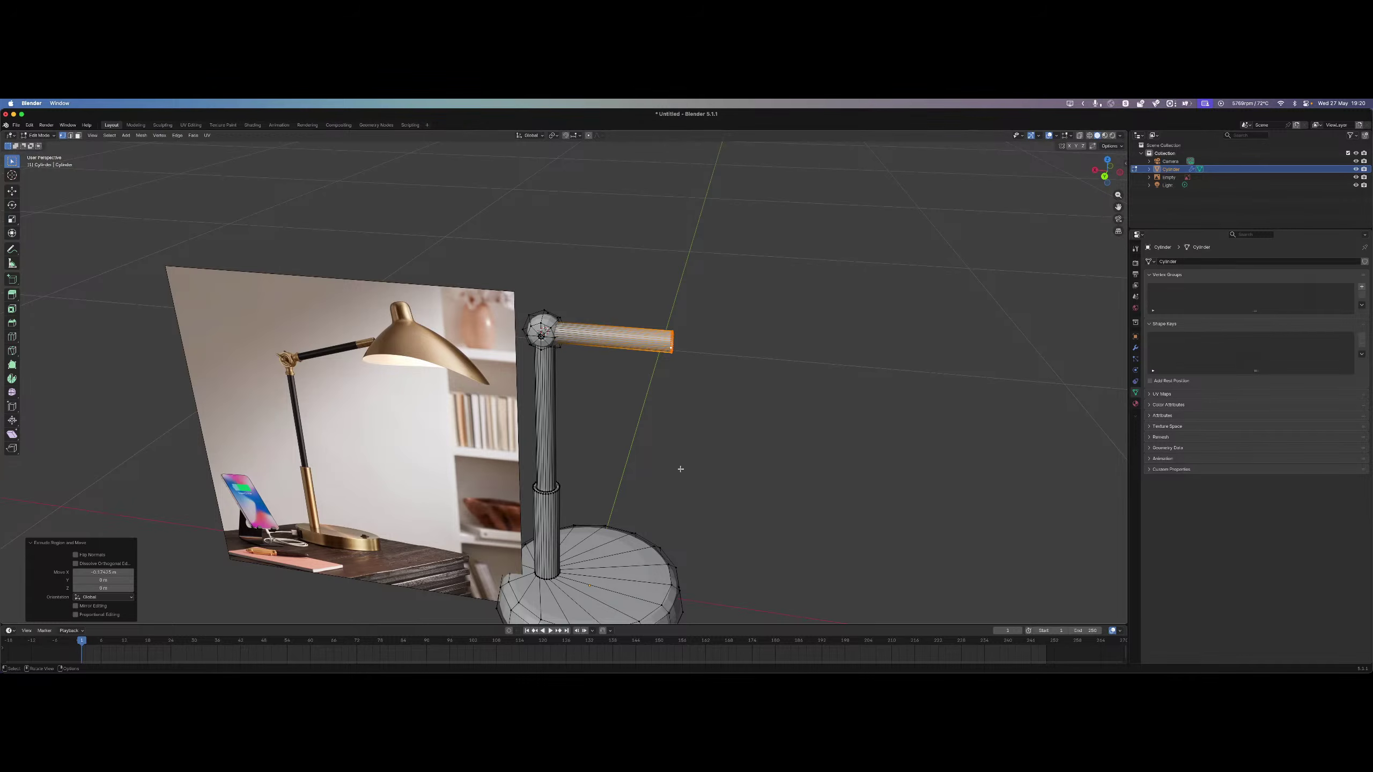
middle_click_drag(660, 478, 676, 399)
middle_click_drag(667, 410, 693, 405)
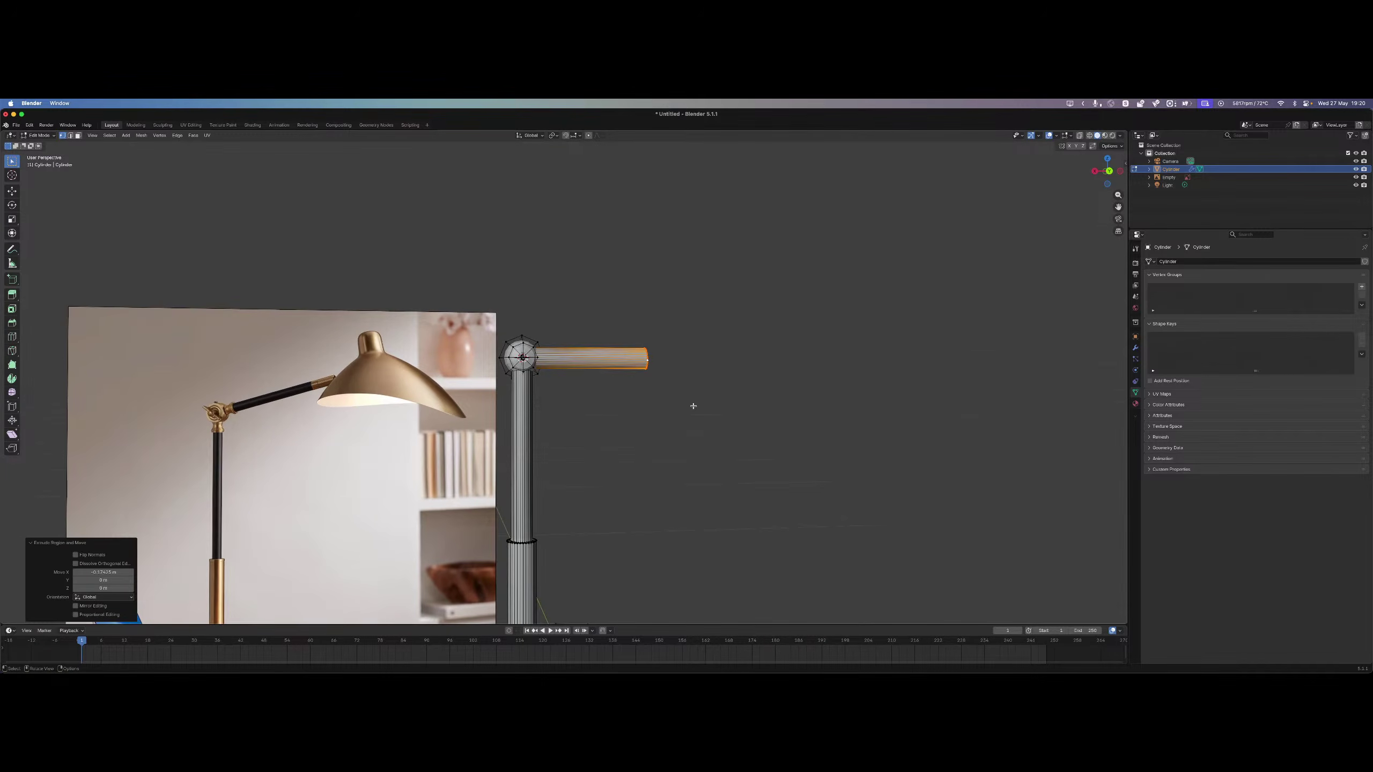
key("g")
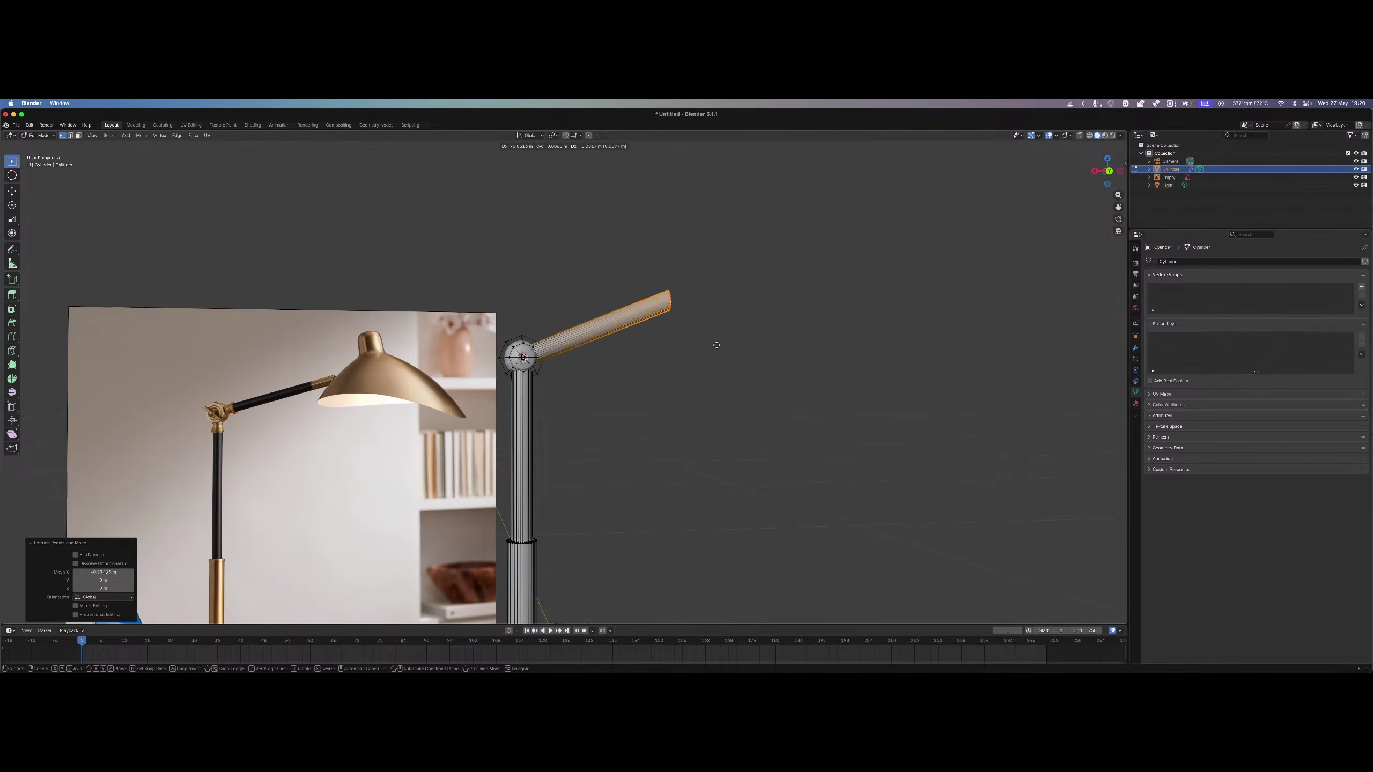
key("x")
key("z")
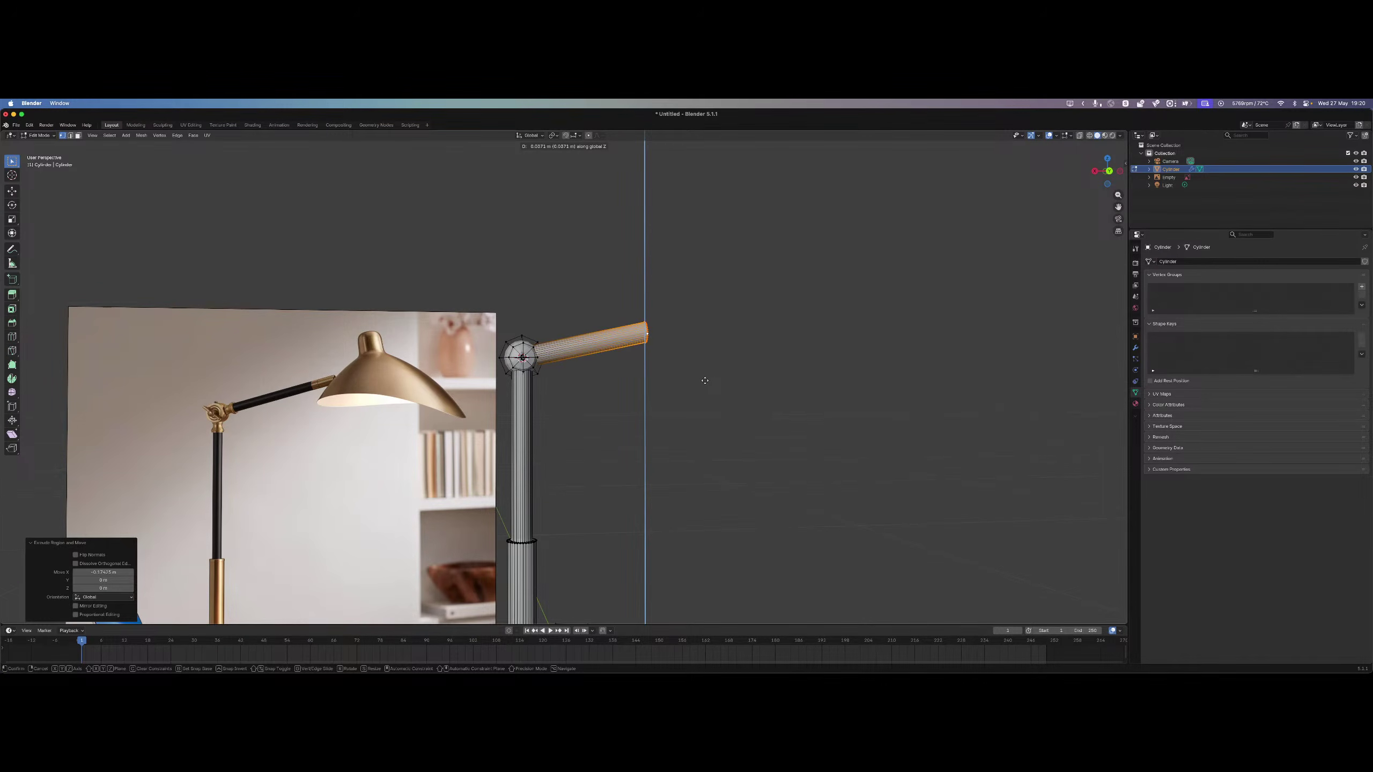
left_click(705, 380)
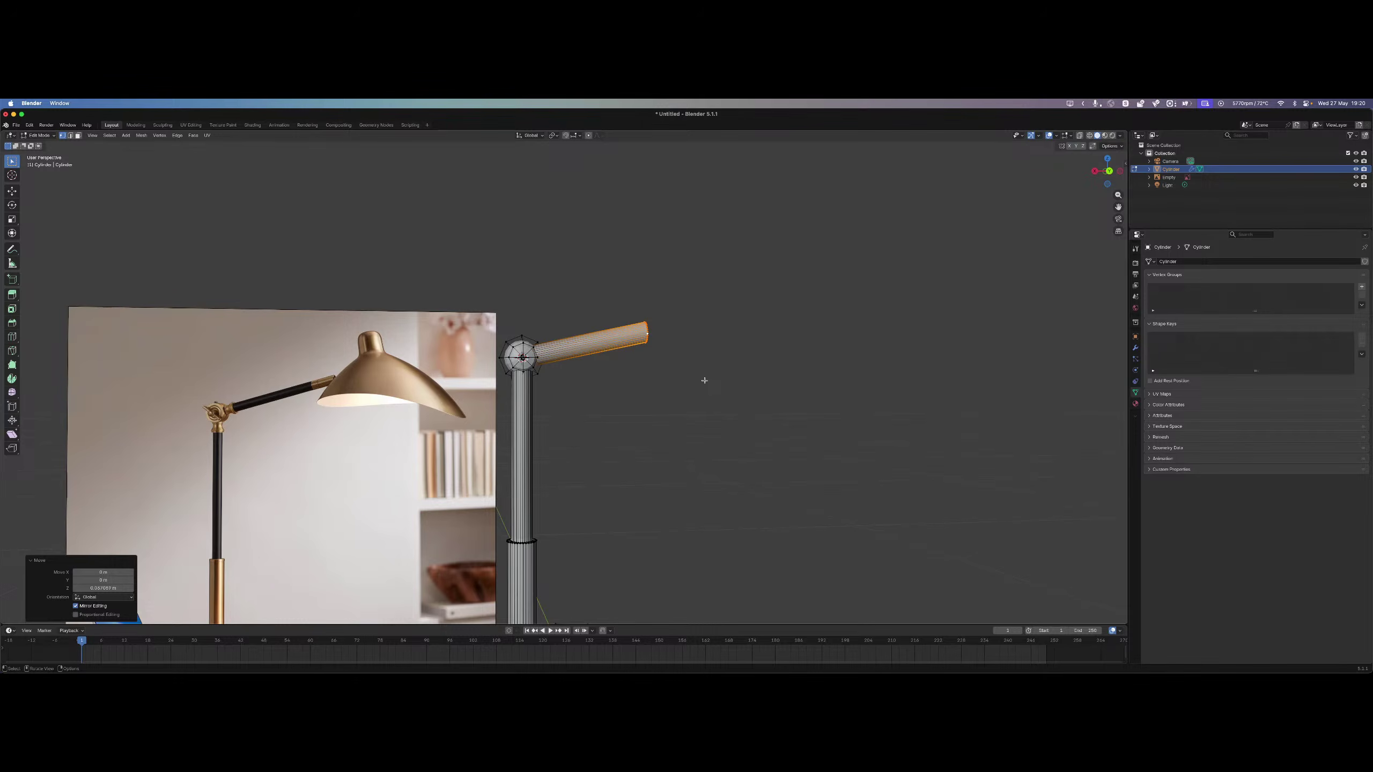
Lengthen the sloping arm by moving its free end outward along the global X axis.
key("g")
key("z")
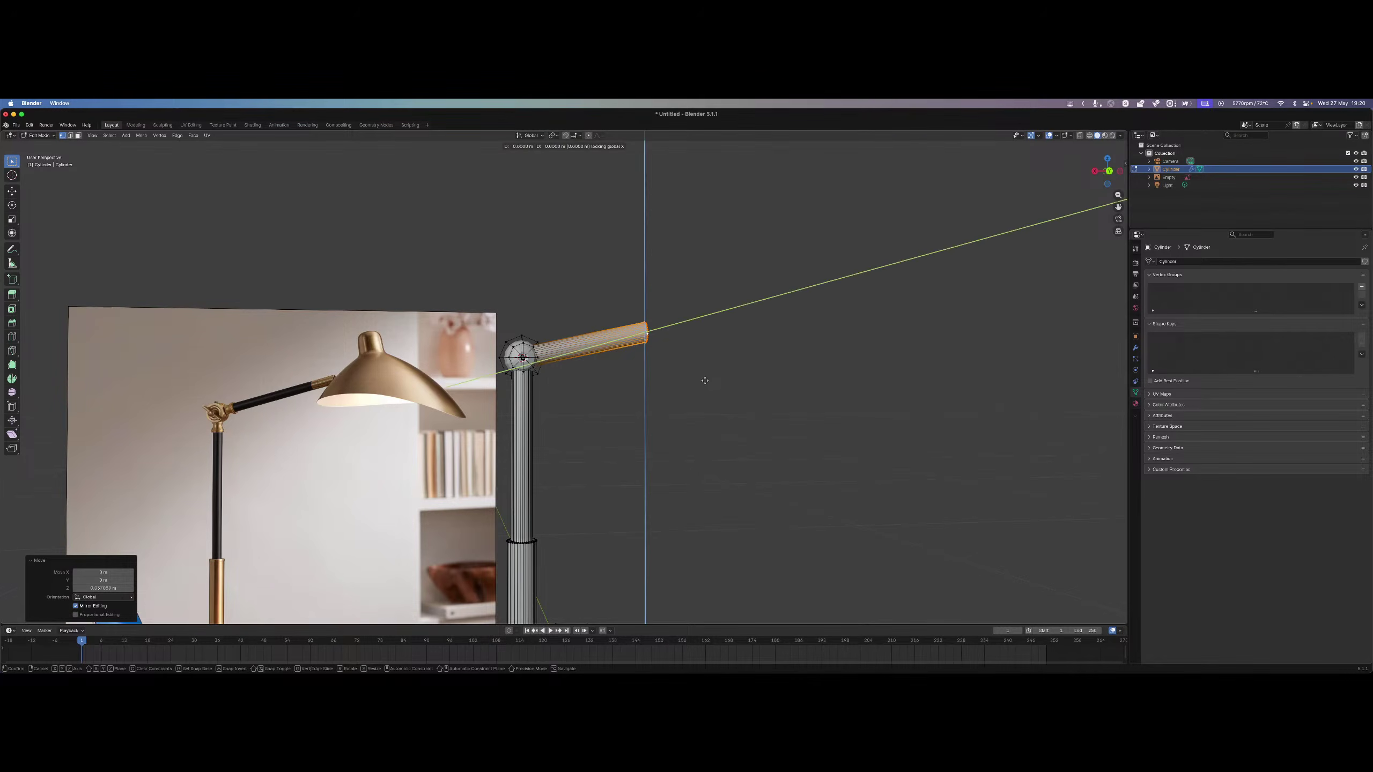
key("x")
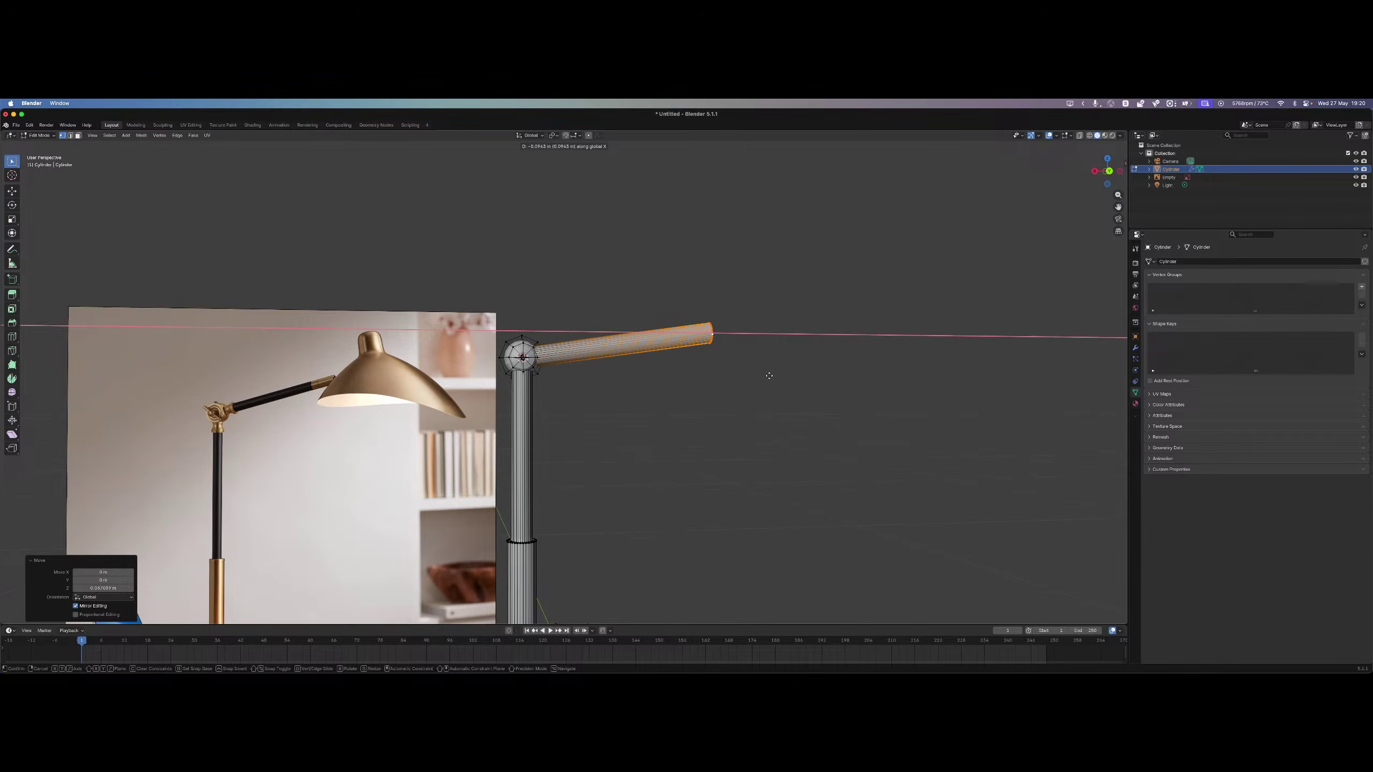
left_click(769, 376)
right_click(749, 401)
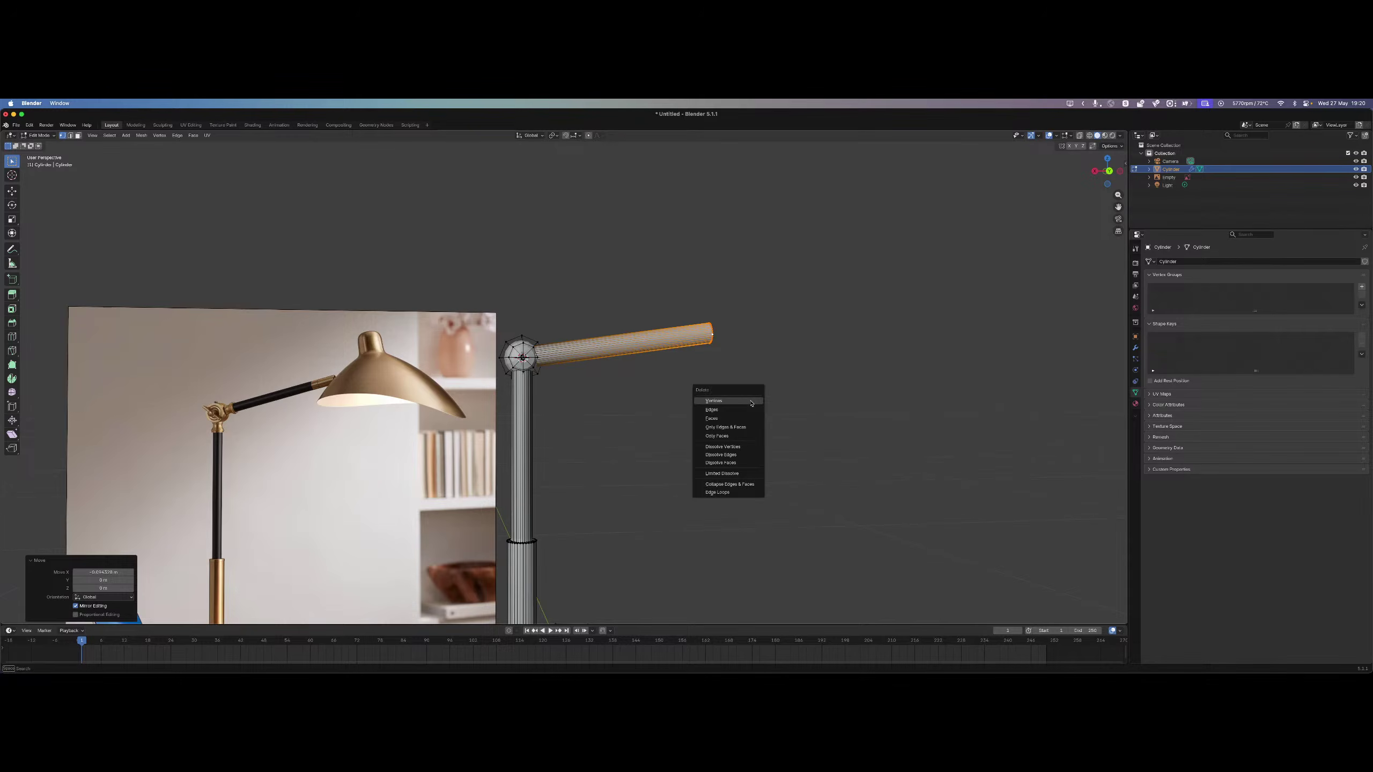
key("Escape")
key("g")
key("x")
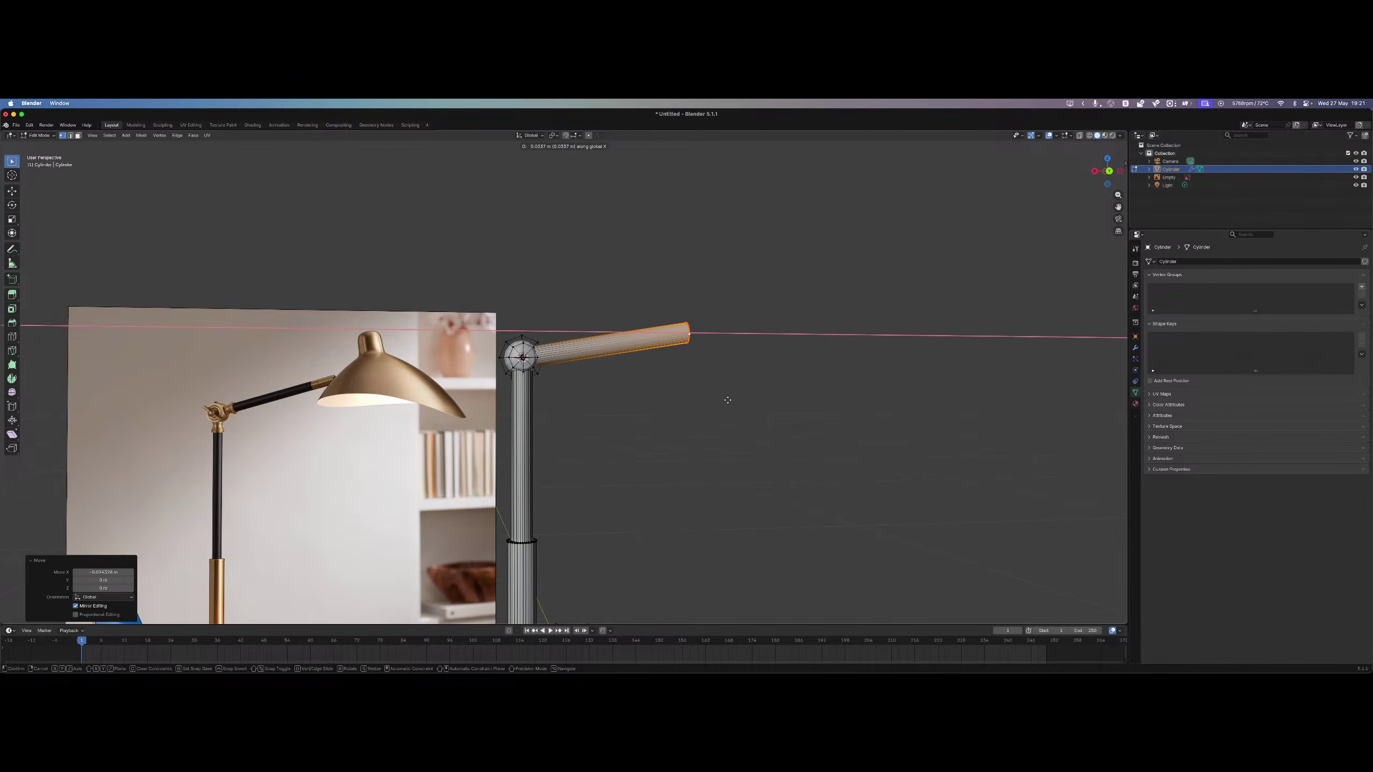
left_click(727, 400)
Compare the arm with the reference photo, then box-select the edge loop at the arm's free end.
middle_click_drag(751, 402, 685, 405)
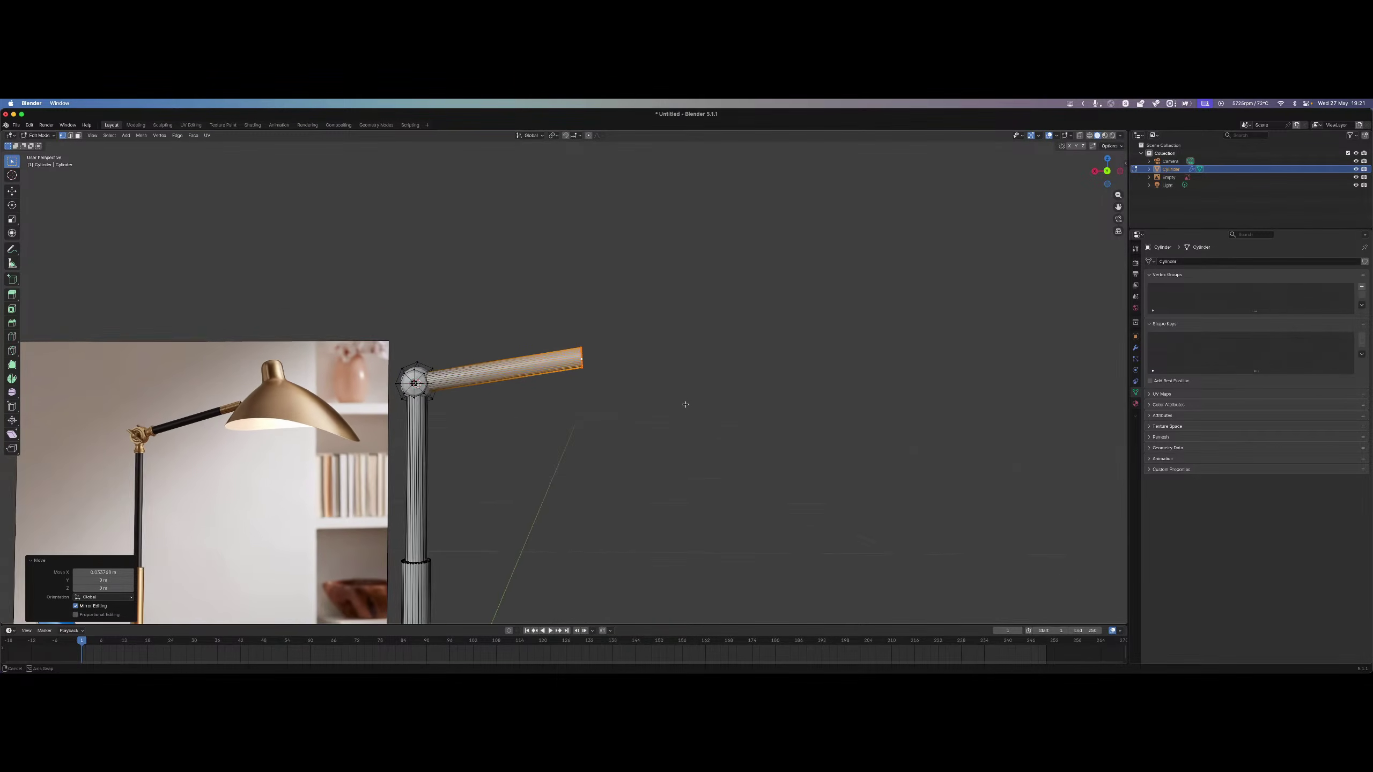
scroll(685, 405, "down", 5)
left_click(631, 447)
scroll(622, 465, "down", 3)
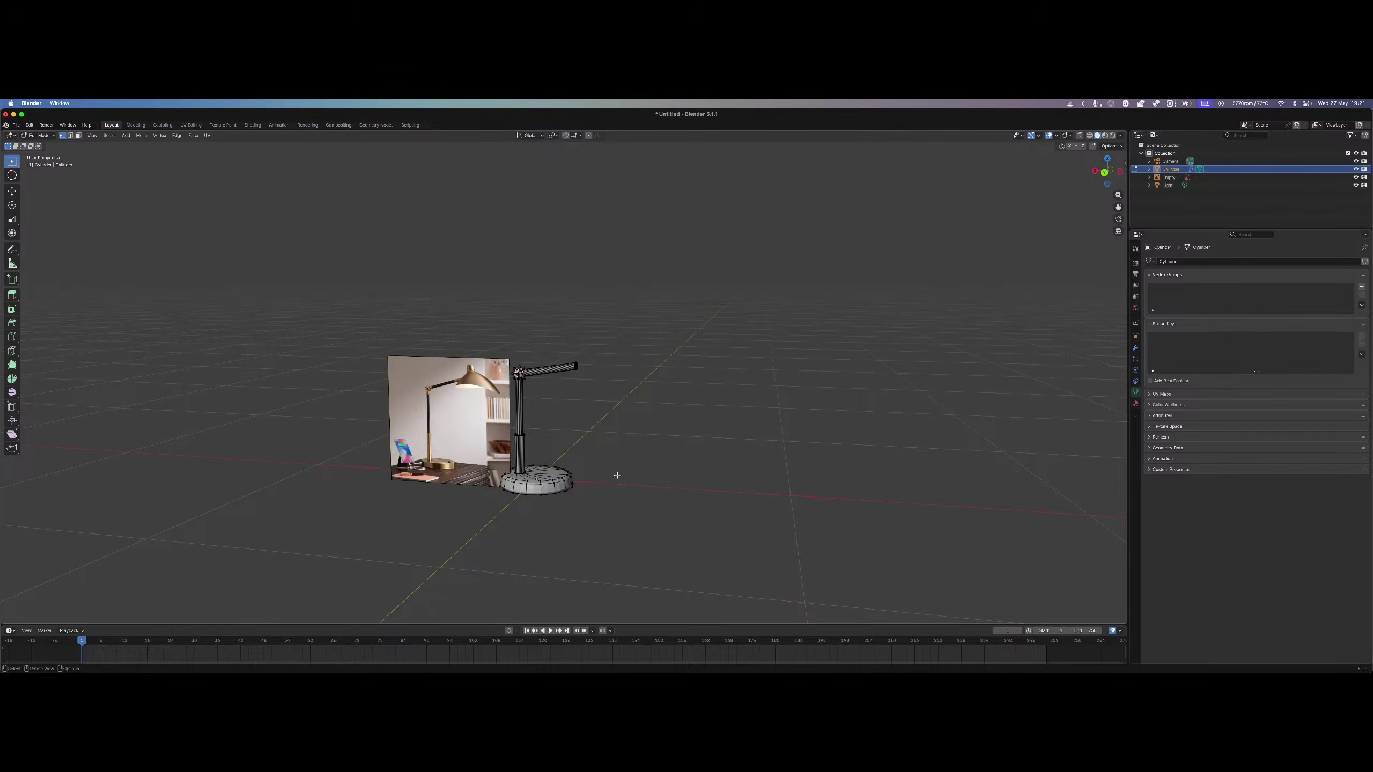
middle_click_drag(641, 471, 559, 430)
scroll(642, 381, "up", 5)
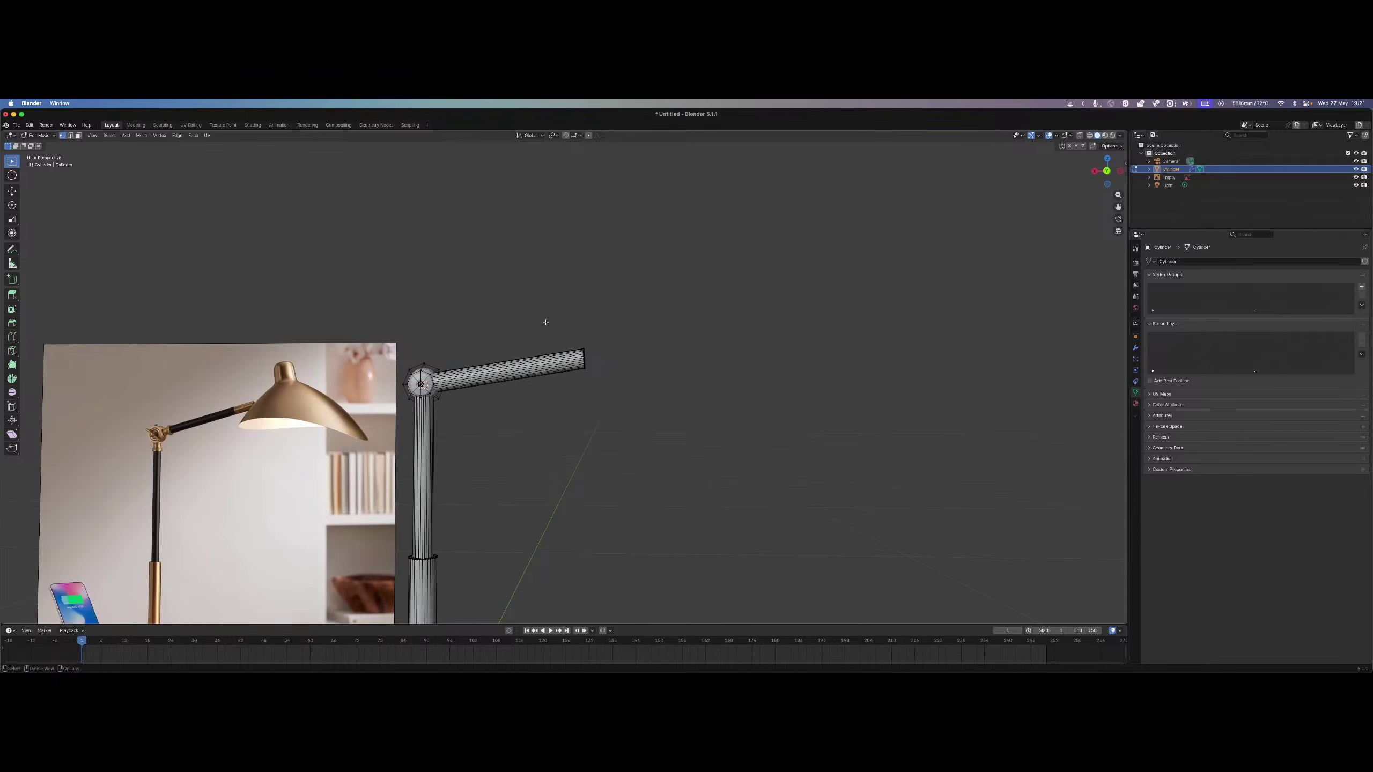
left_click_drag(546, 322, 661, 412)
middle_click_drag(685, 355, 638, 379, "shift")
scroll(632, 418, "up", 6)
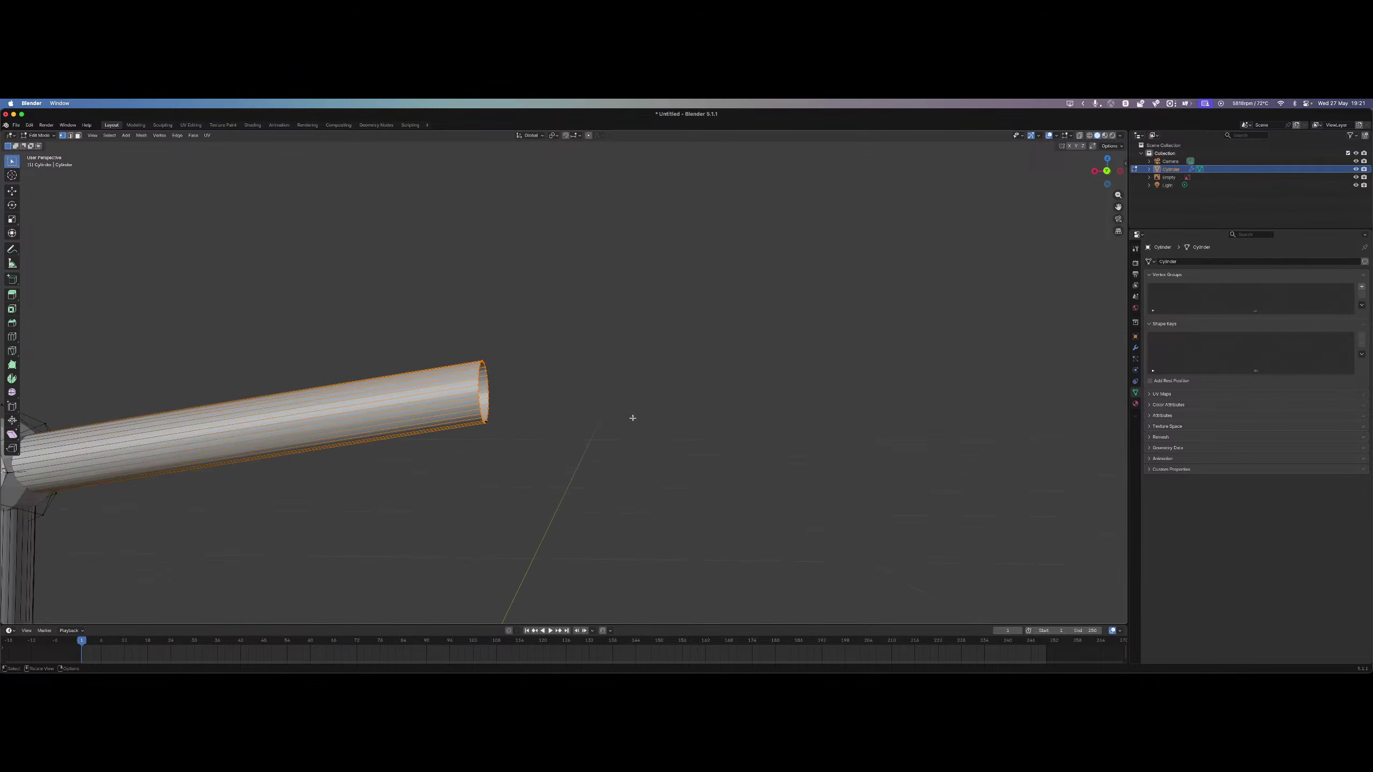
key("e")
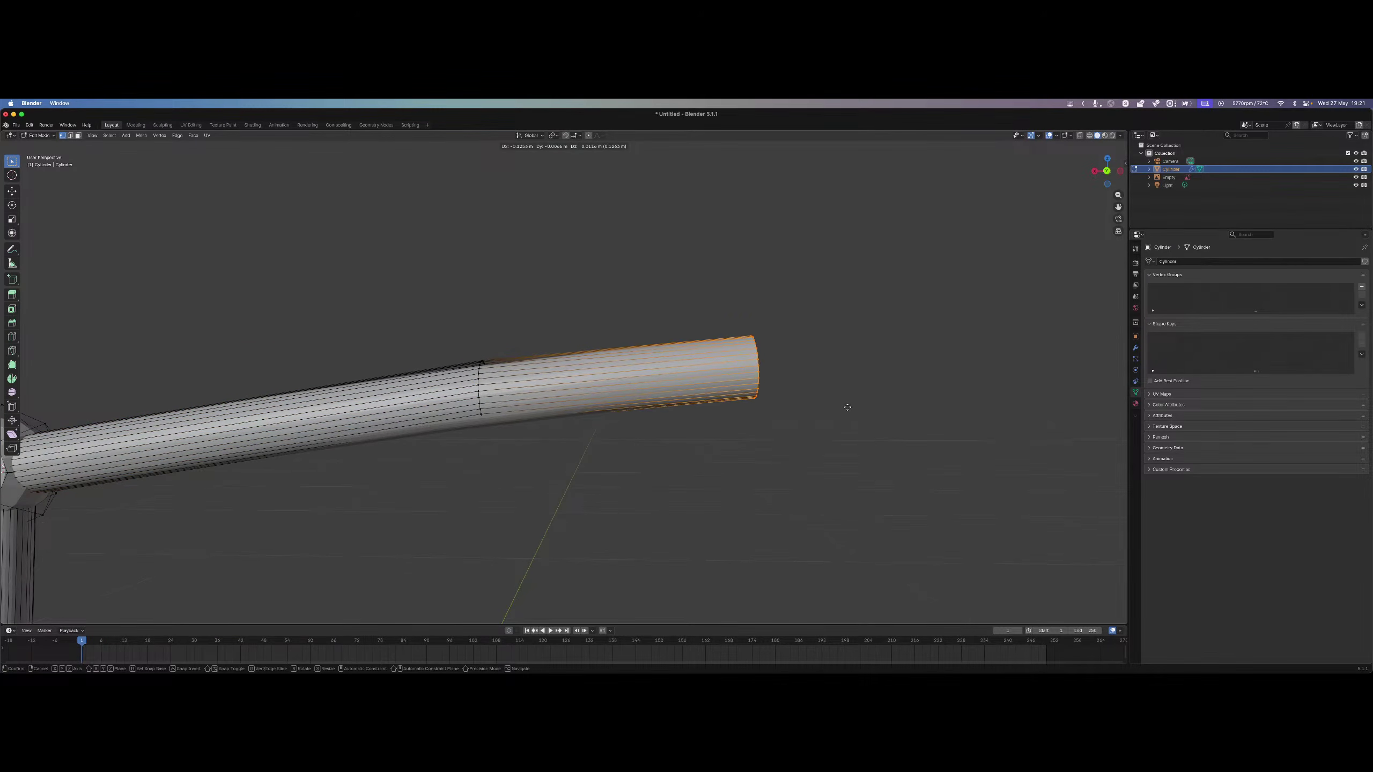
key("x")
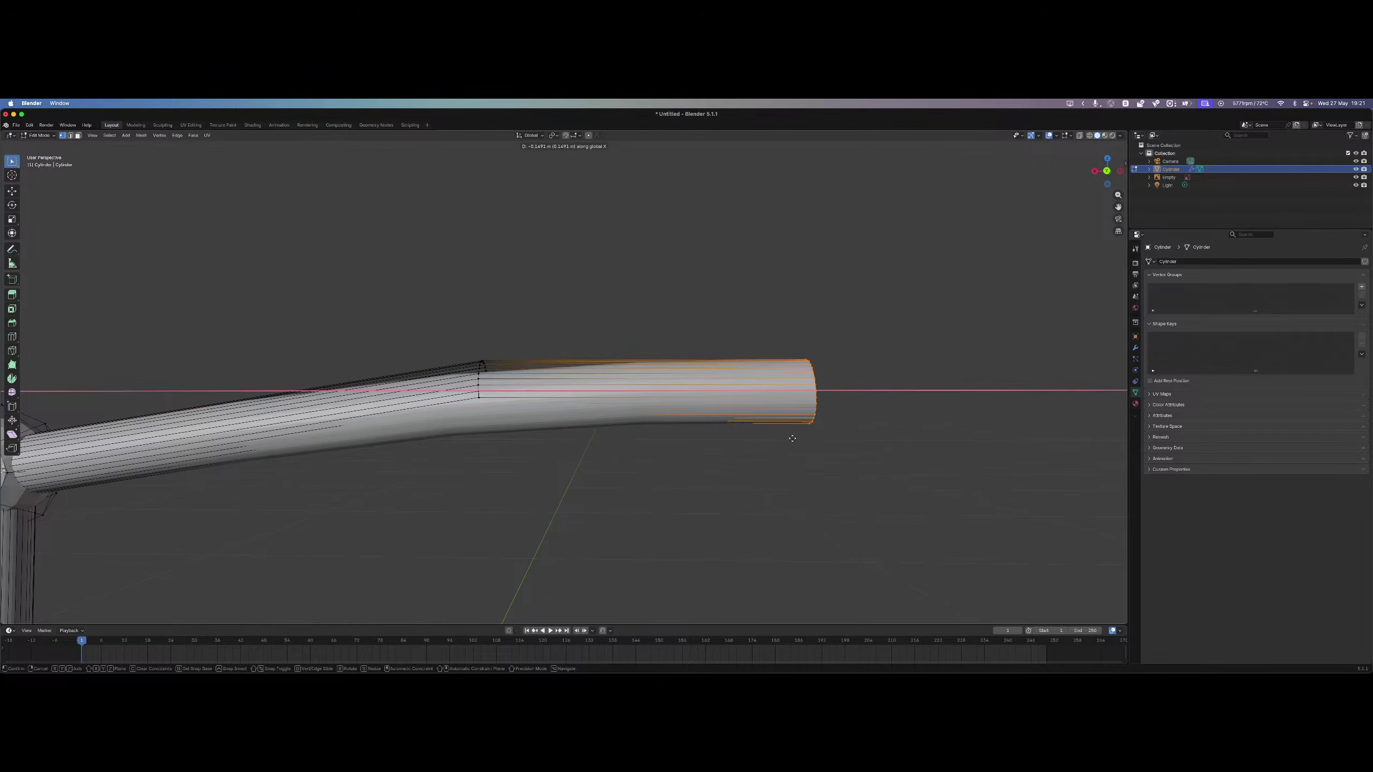
right_click(785, 437)
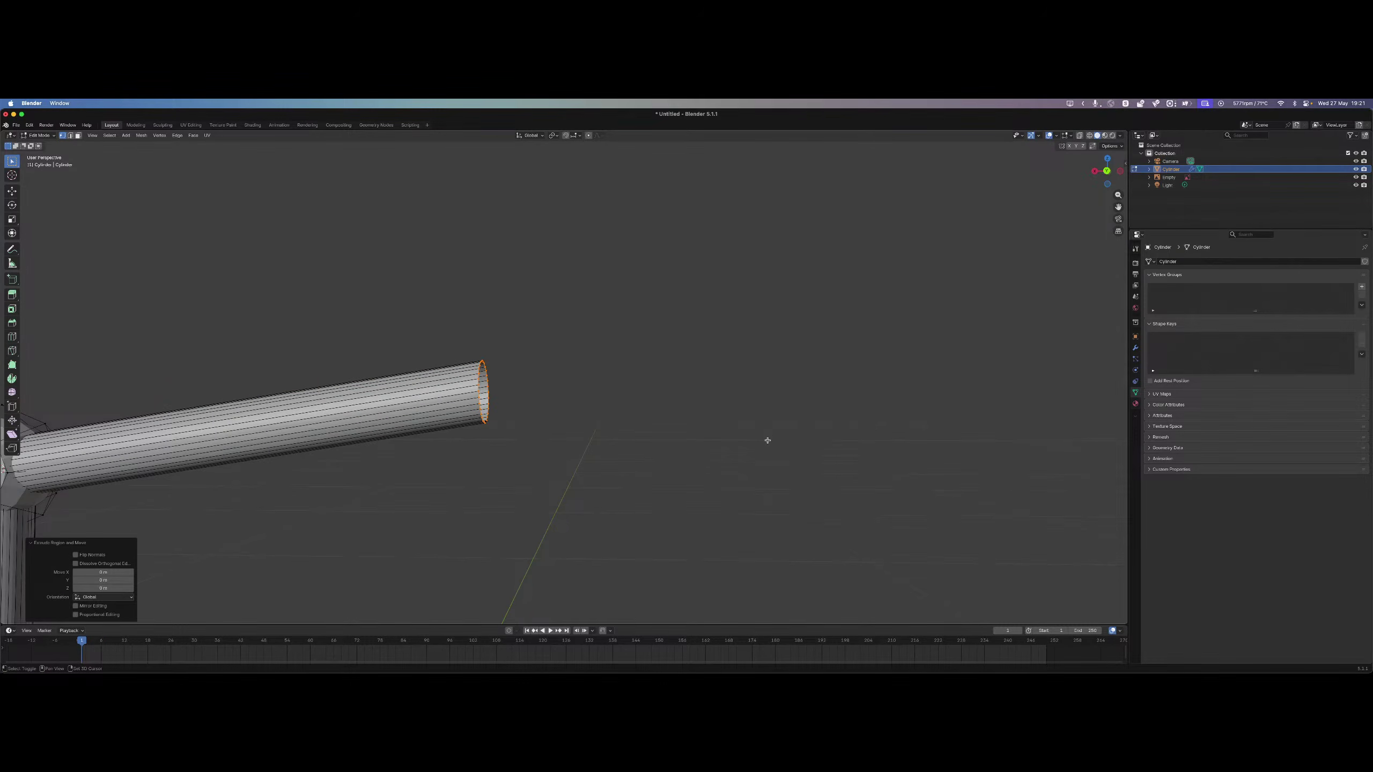
key("e")
key("x")
right_click(834, 440)
key("ctrl+l")
Move the selected end loop further out along the global X axis to make the arm noticeably longer.
key("g")
key("x")
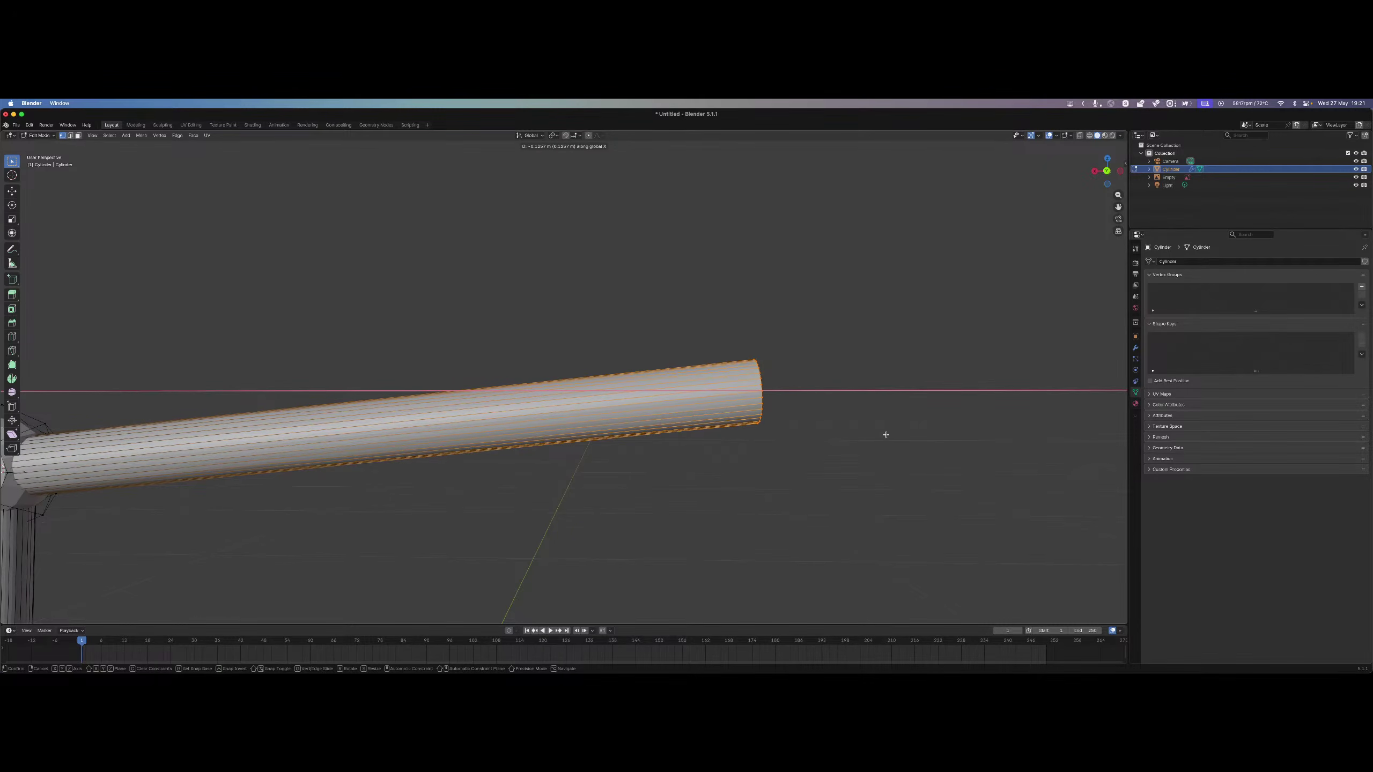
left_click(886, 429)
Examine the arm's proportions against the reference photo and study the shape of the photographed lampshade.
scroll(797, 429, "down", 5)
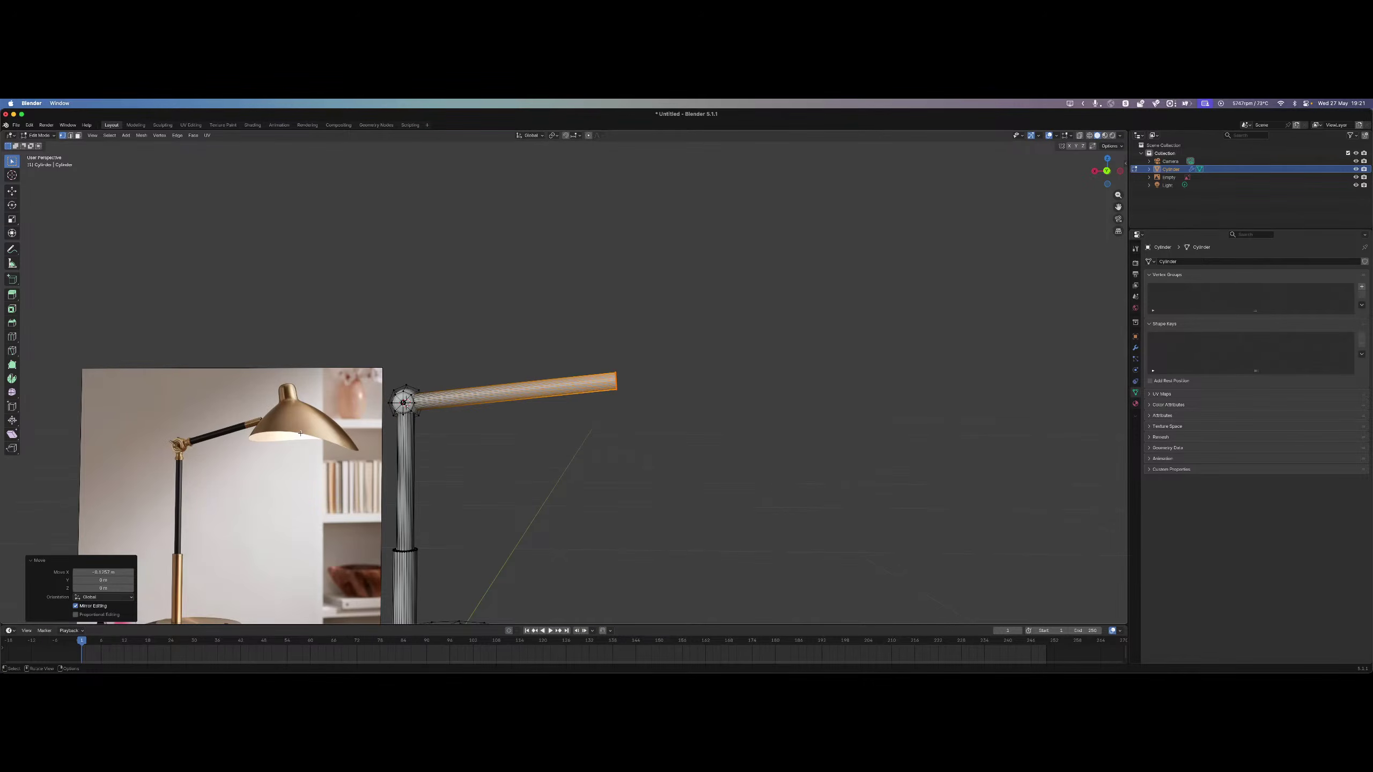
scroll(754, 524, "down", 4)
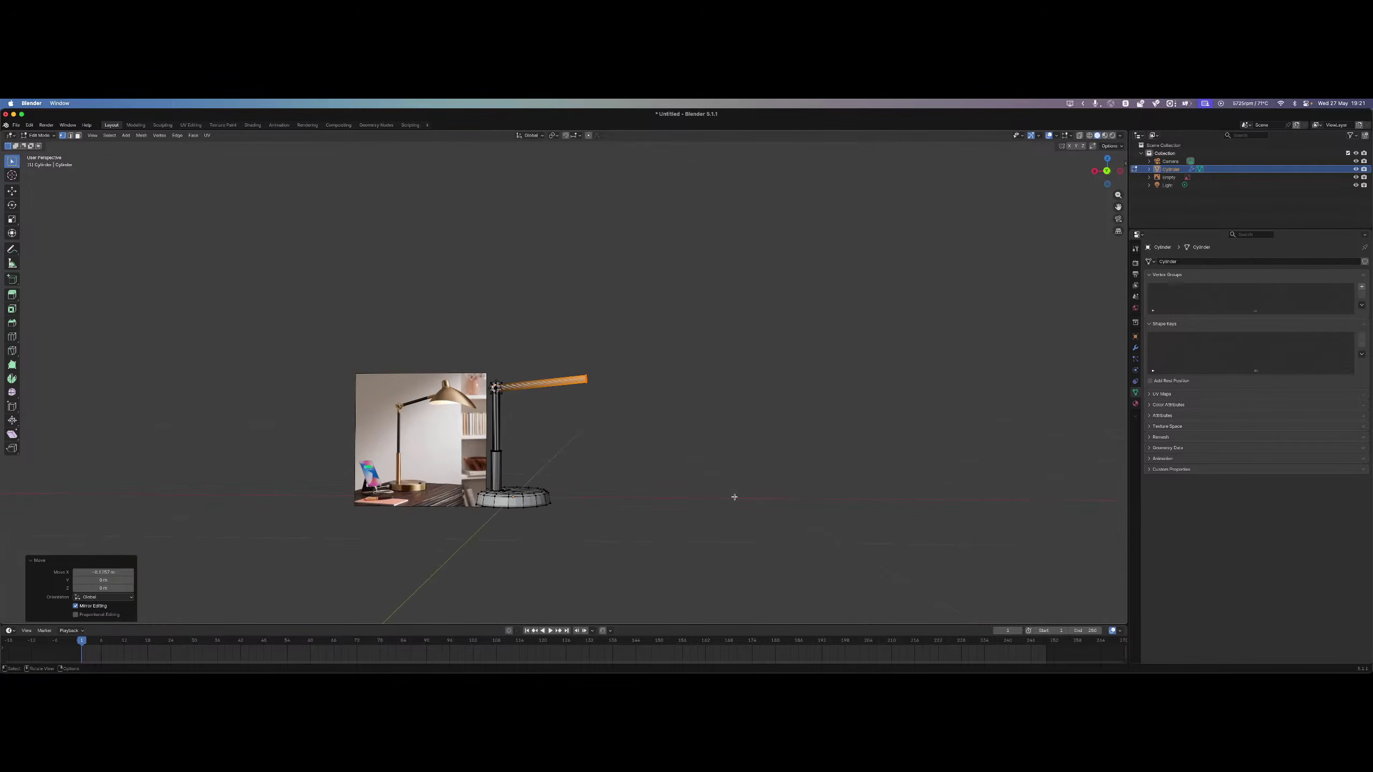
scroll(636, 366, "up", 6)
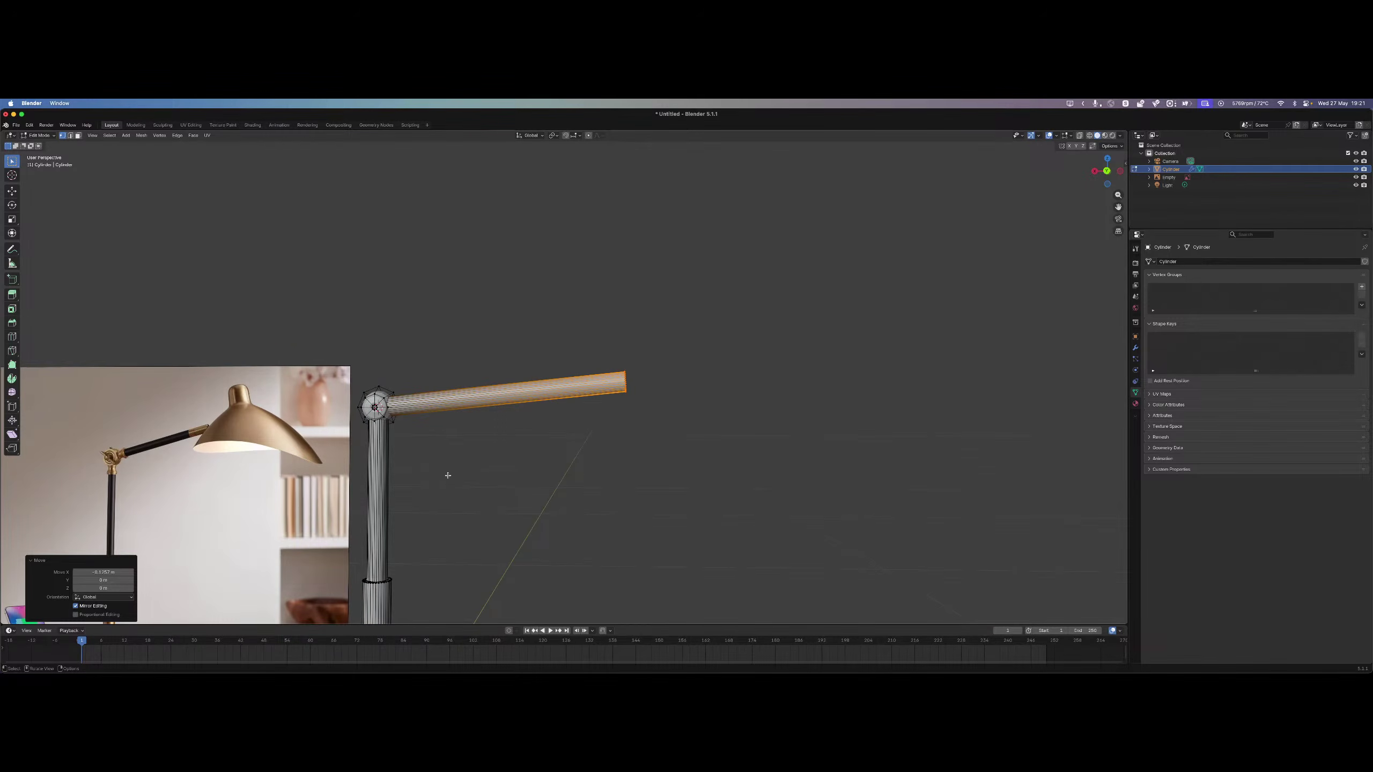
scroll(440, 511, "down", 3)
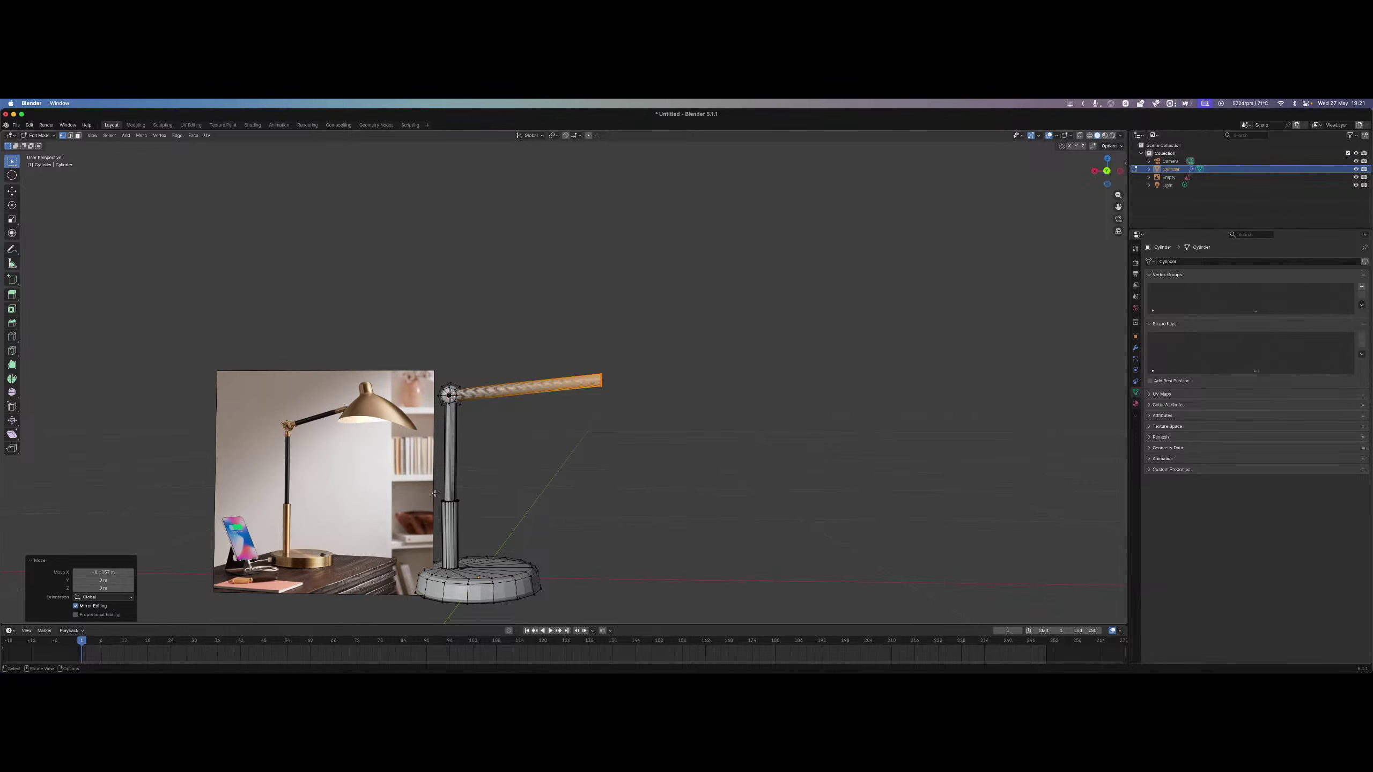
scroll(582, 521, "up", 4)
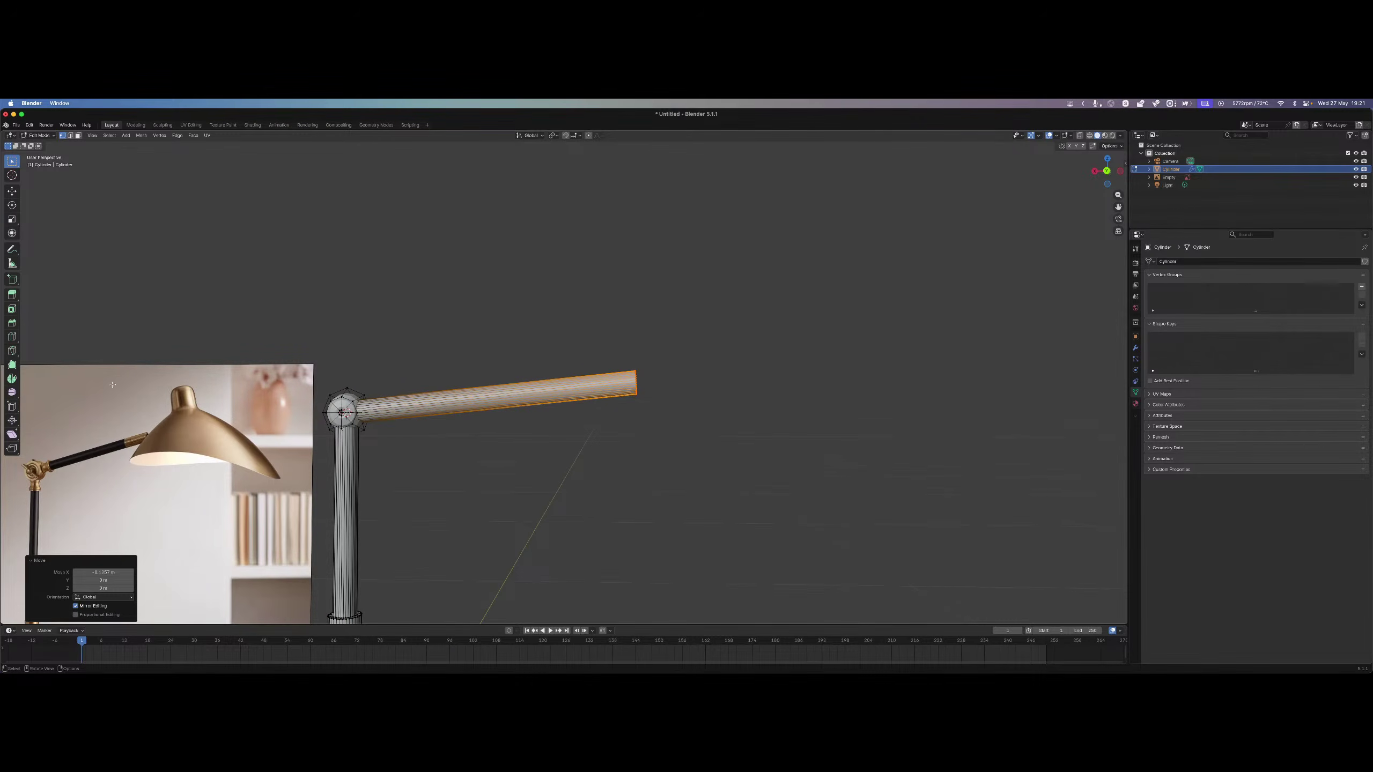
left_click(230, 478)
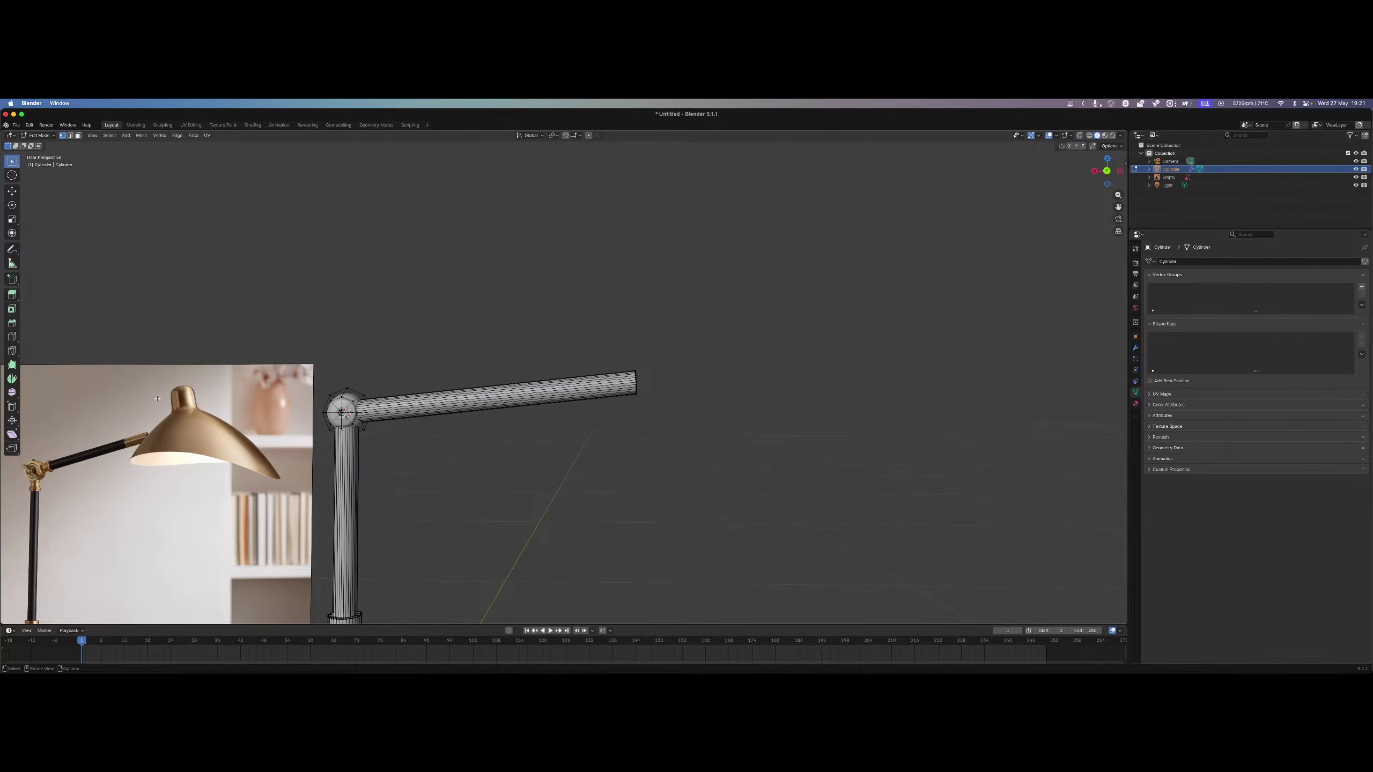
left_click_drag(142, 399, 324, 469)
left_click_drag(283, 511, 262, 458)
left_click_drag(218, 415, 224, 495)
left_click_drag(141, 397, 315, 532)
scroll(846, 512, "down", 5)
Return to Object Mode, deselect the lamp and add an Ico Sphere mesh.
key("Tab")
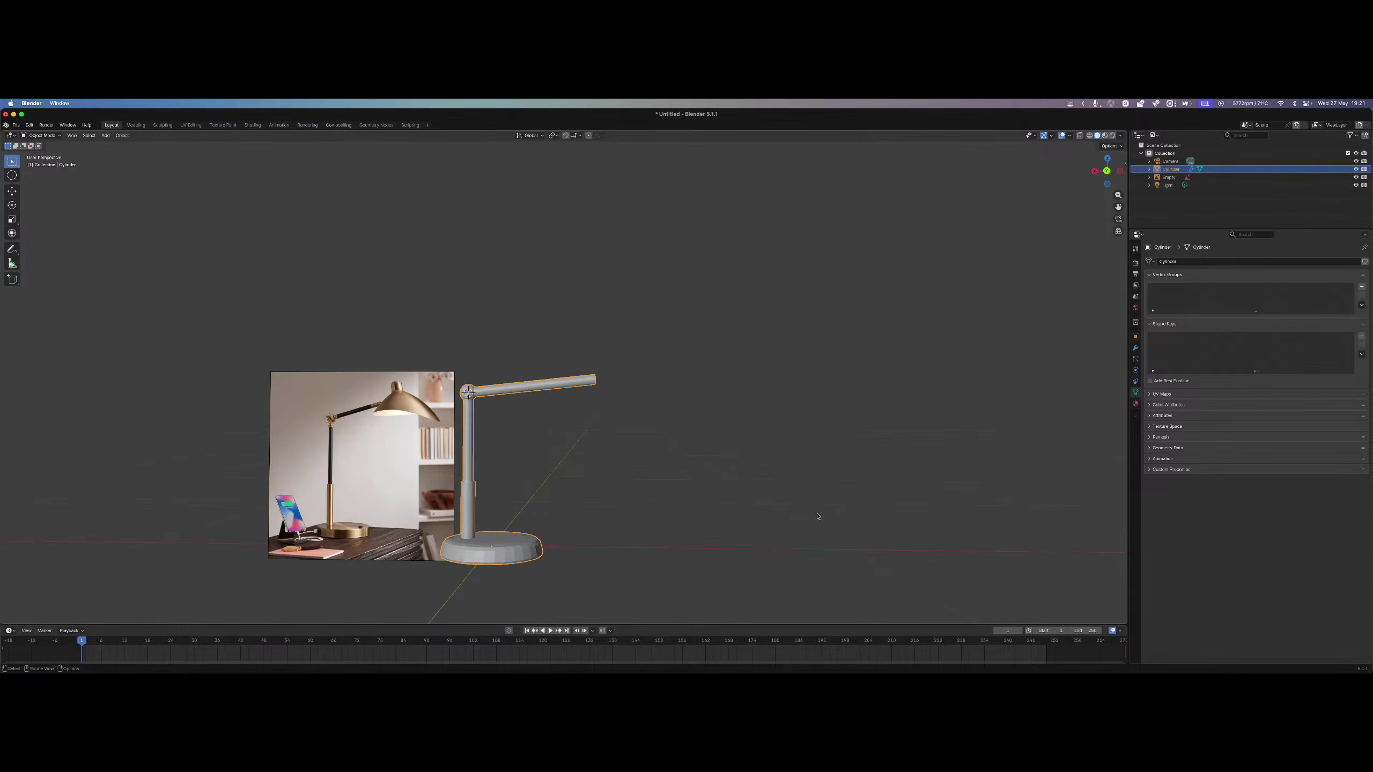
middle_click_drag(670, 489, 778, 464)
left_click(779, 465)
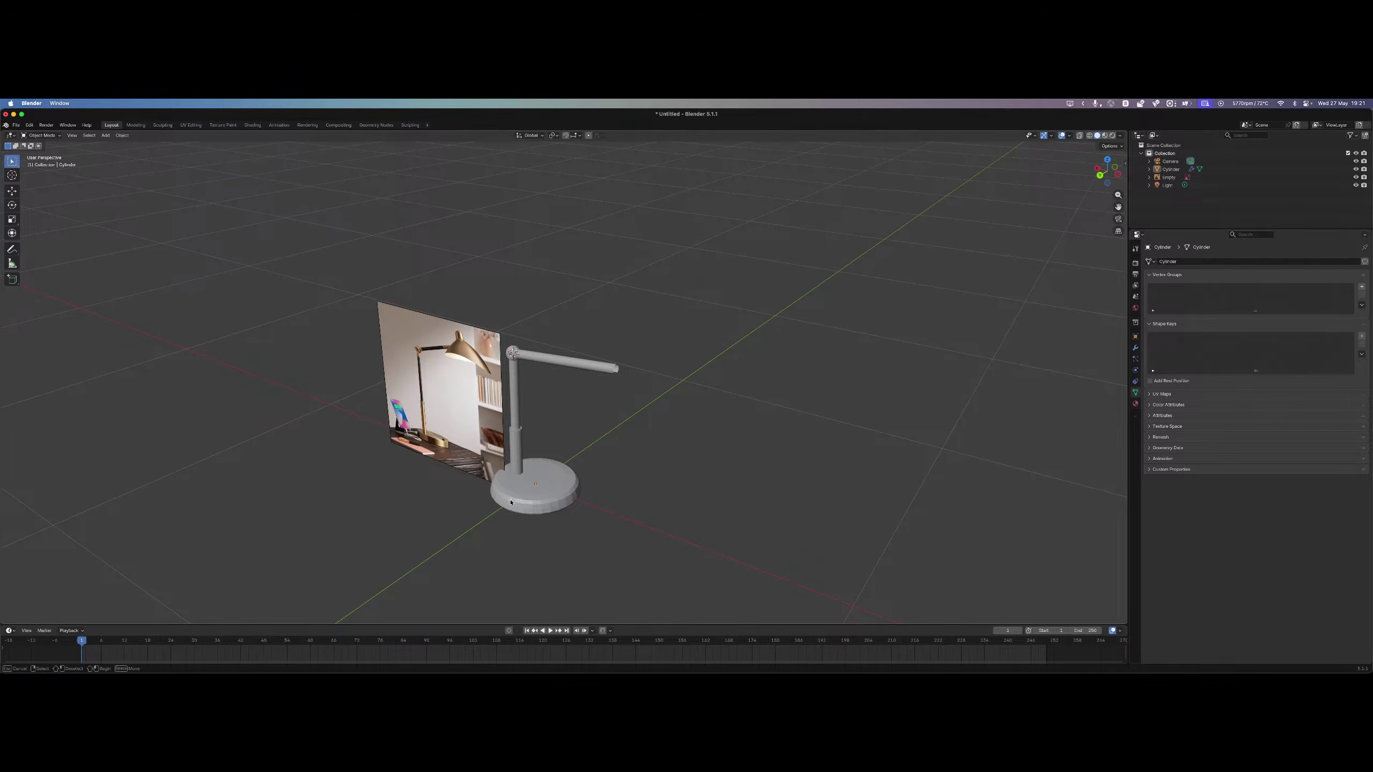
key("shift+a")
mouse_move(652, 557)
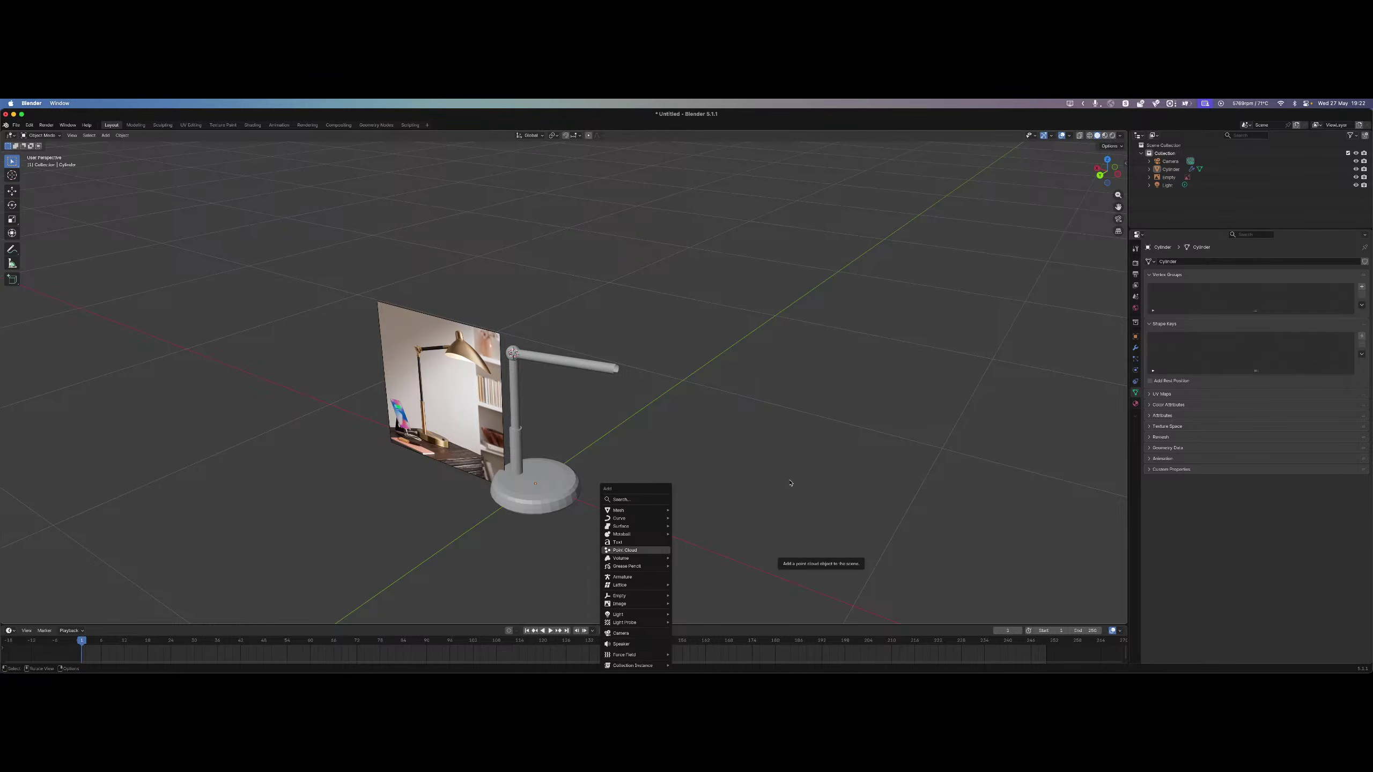
mouse_move(626, 513)
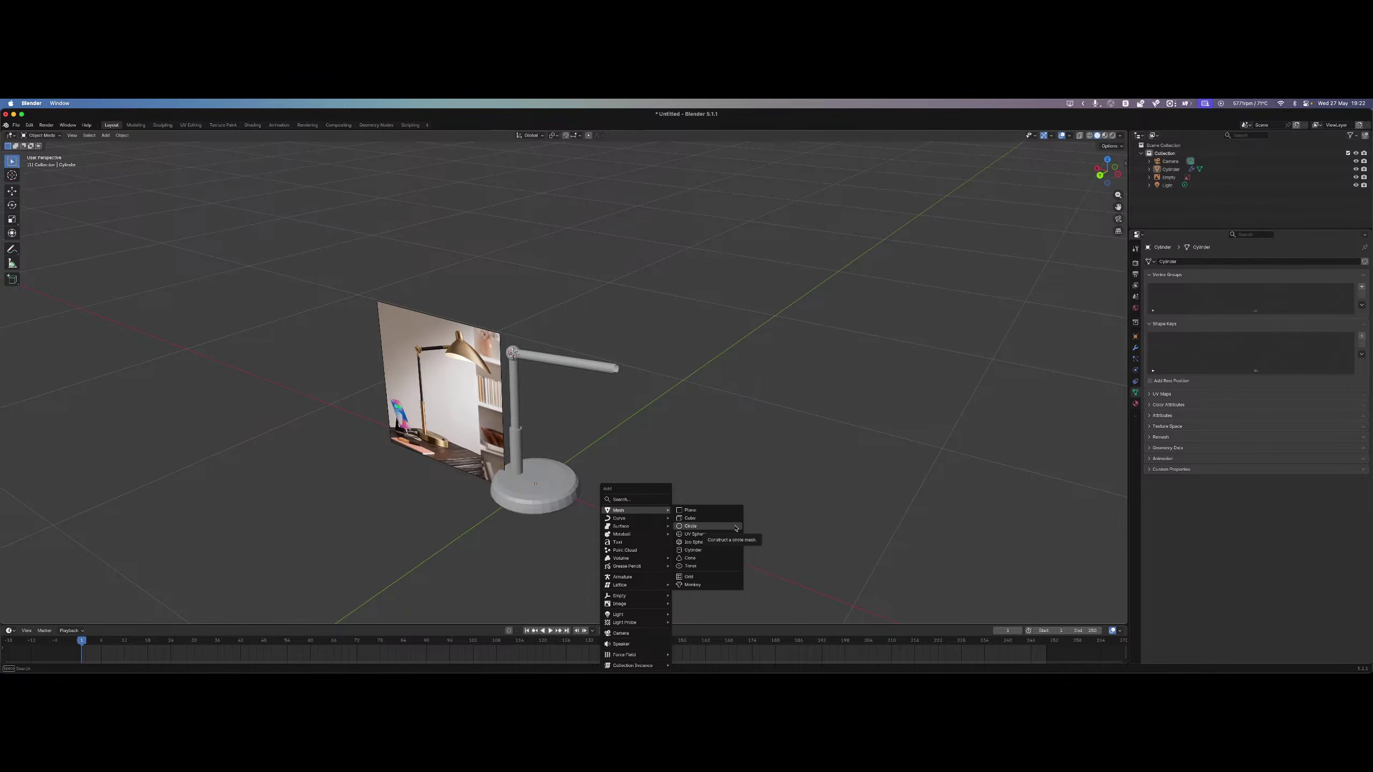
left_click(693, 541)
middle_click_drag(694, 542, 703, 442)
scroll(704, 442, "down", 6)
scroll(683, 448, "up", 5)
scroll(678, 449, "down", 4)
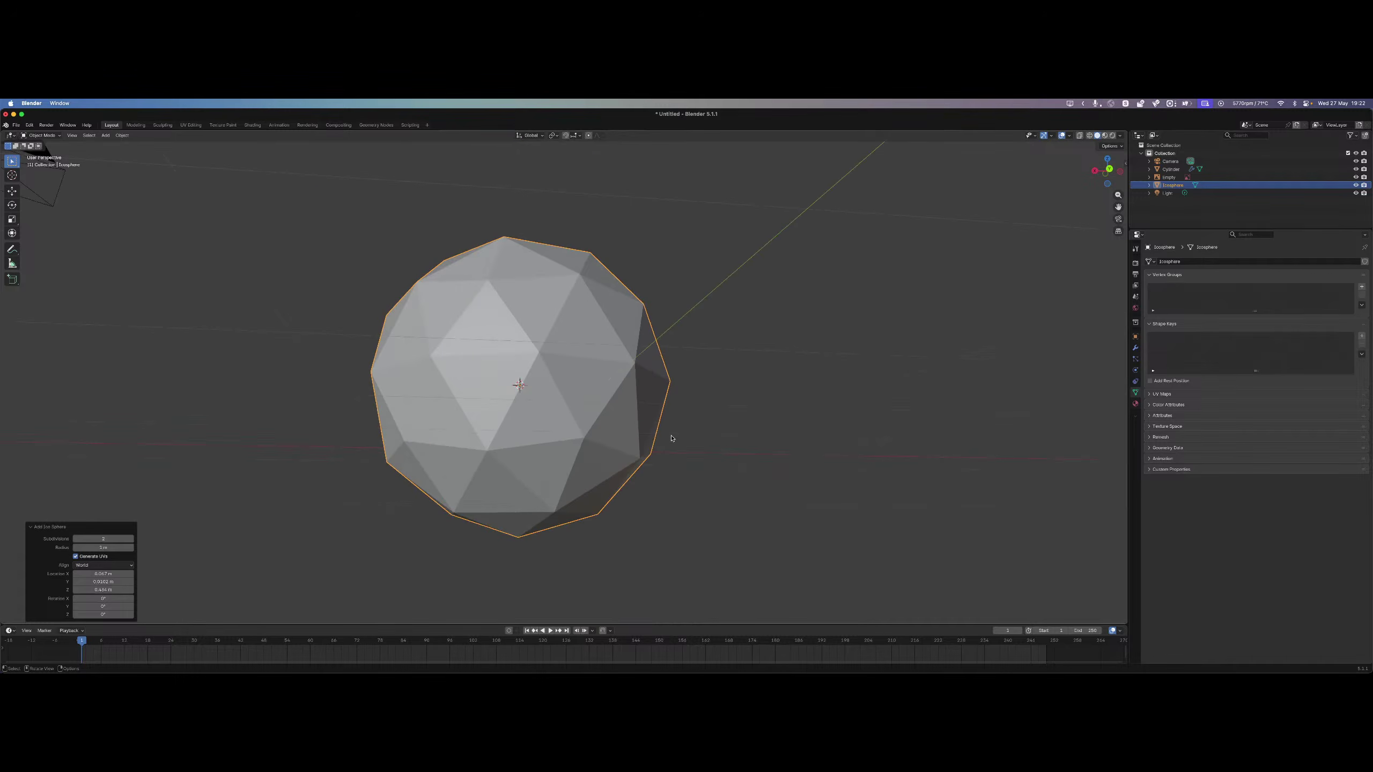
Move the icosphere along the global X axis until it sits clear of the lamp, beyond the arm's end.
key("g")
key("x")
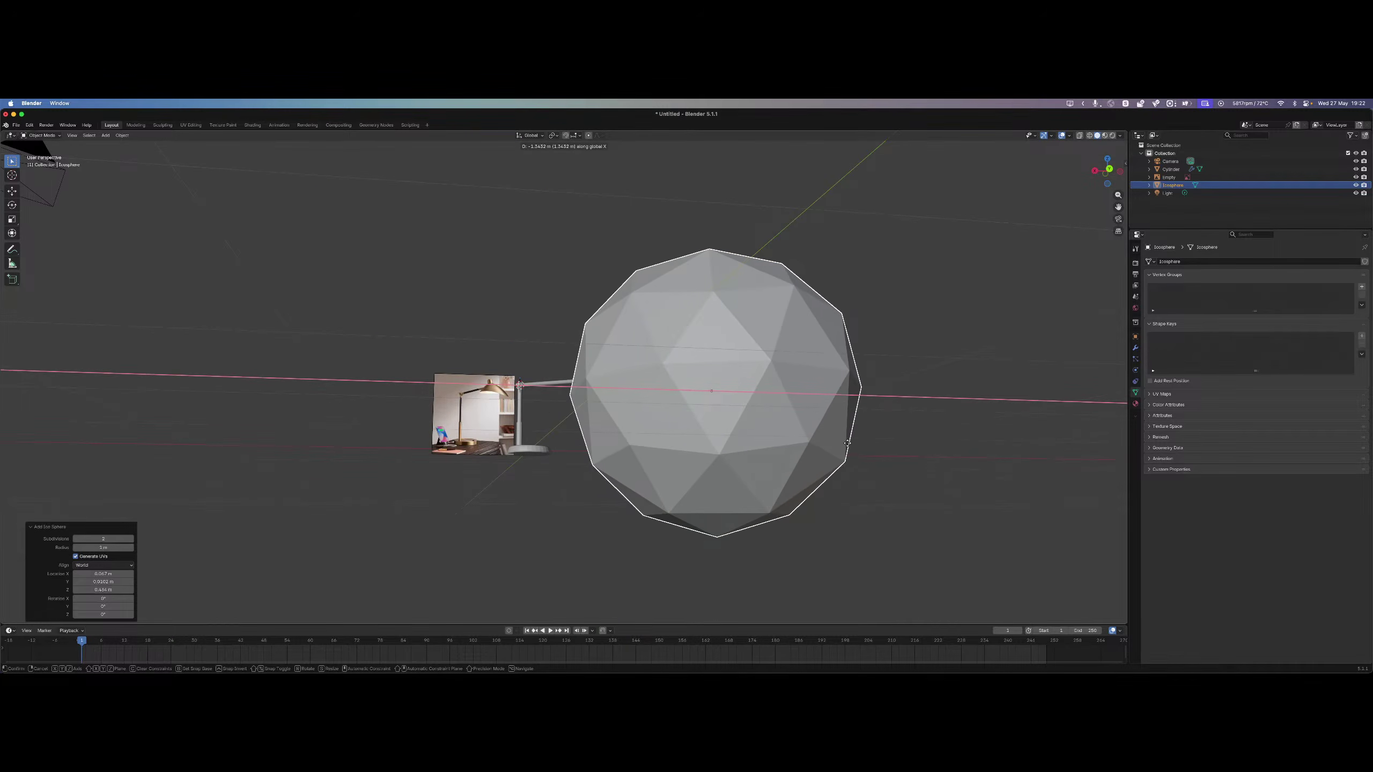
left_click(851, 446)
middle_click_drag(851, 446, 752, 374)
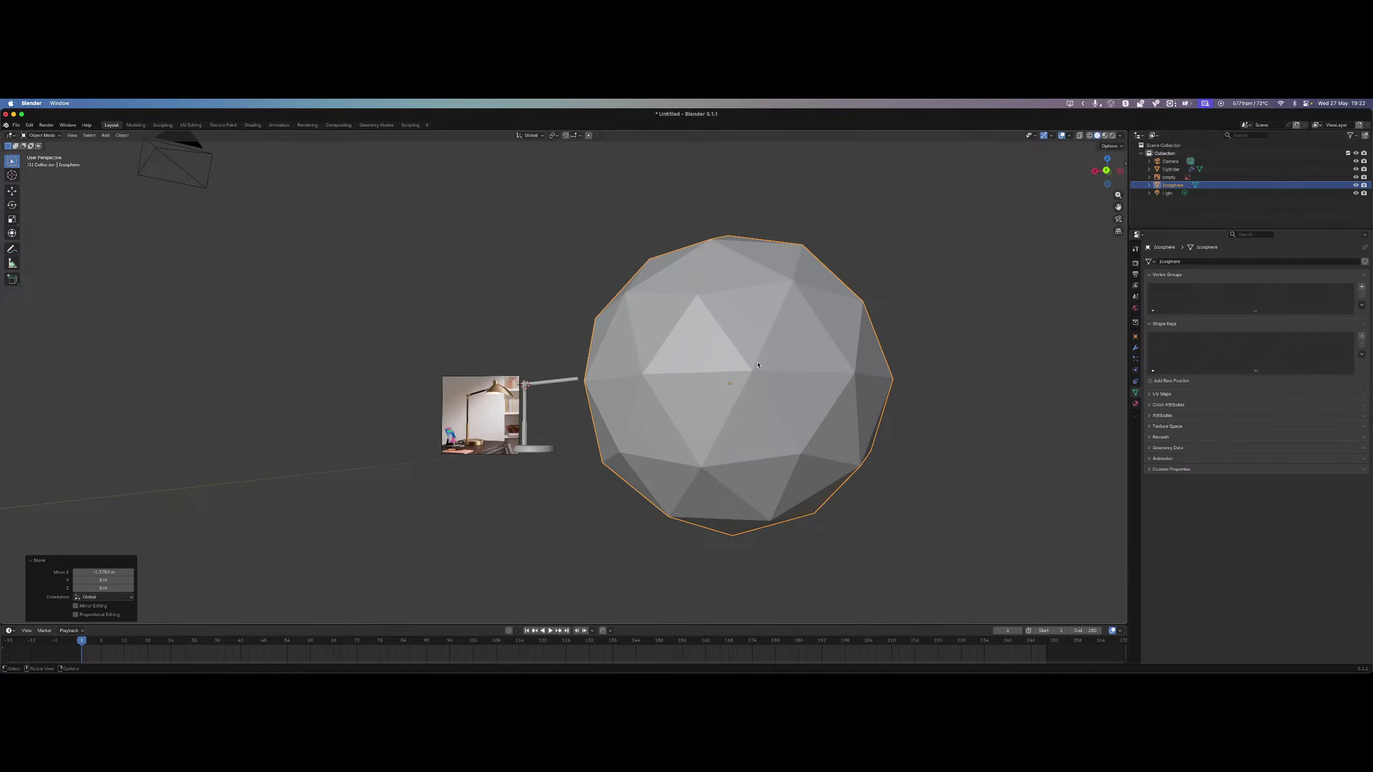
scroll(757, 365, "up", 4)
Enter Edit Mode on the icosphere and select the vertices of its lower half on the near side.
key("Tab")
scroll(754, 368, "down", 5)
left_click_drag(588, 505, 770, 424)
left_click_drag(765, 353, 768, 351, "shift")
left_click_drag(743, 461, 781, 466, "shift")
left_click_drag(864, 363, 776, 464, "shift")
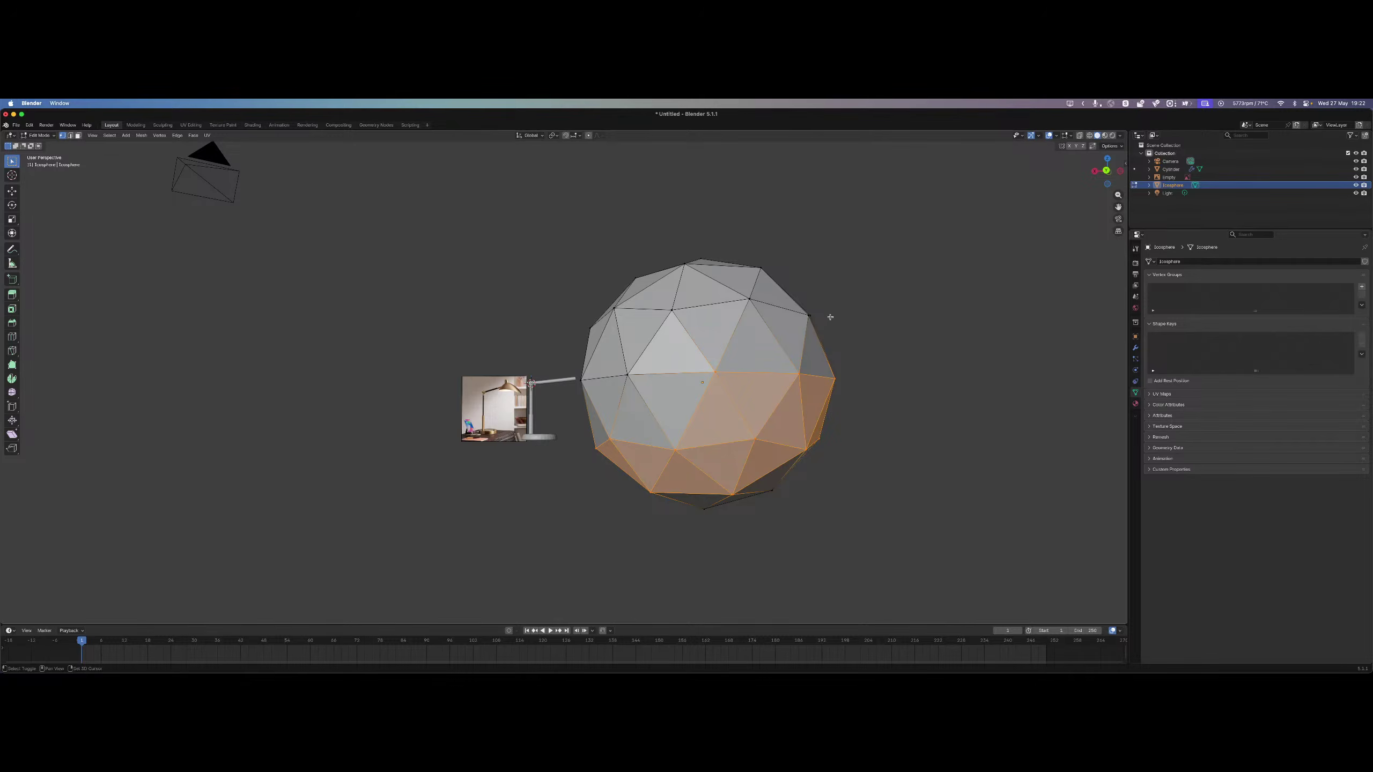
Extend the vertex selection around the far side and bottom of the icosphere's lower half.
middle_click_drag(825, 315, 627, 353)
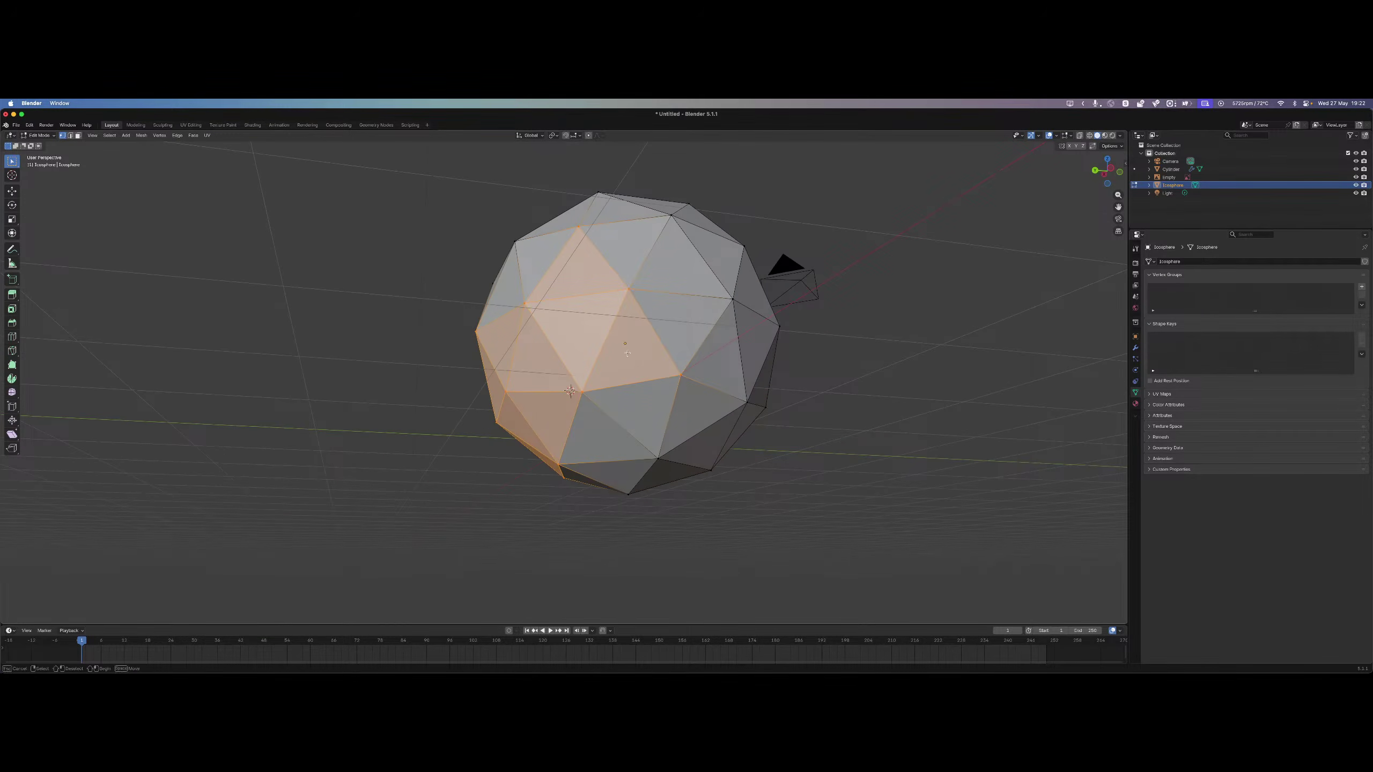
middle_click_drag(518, 389, 406, 314)
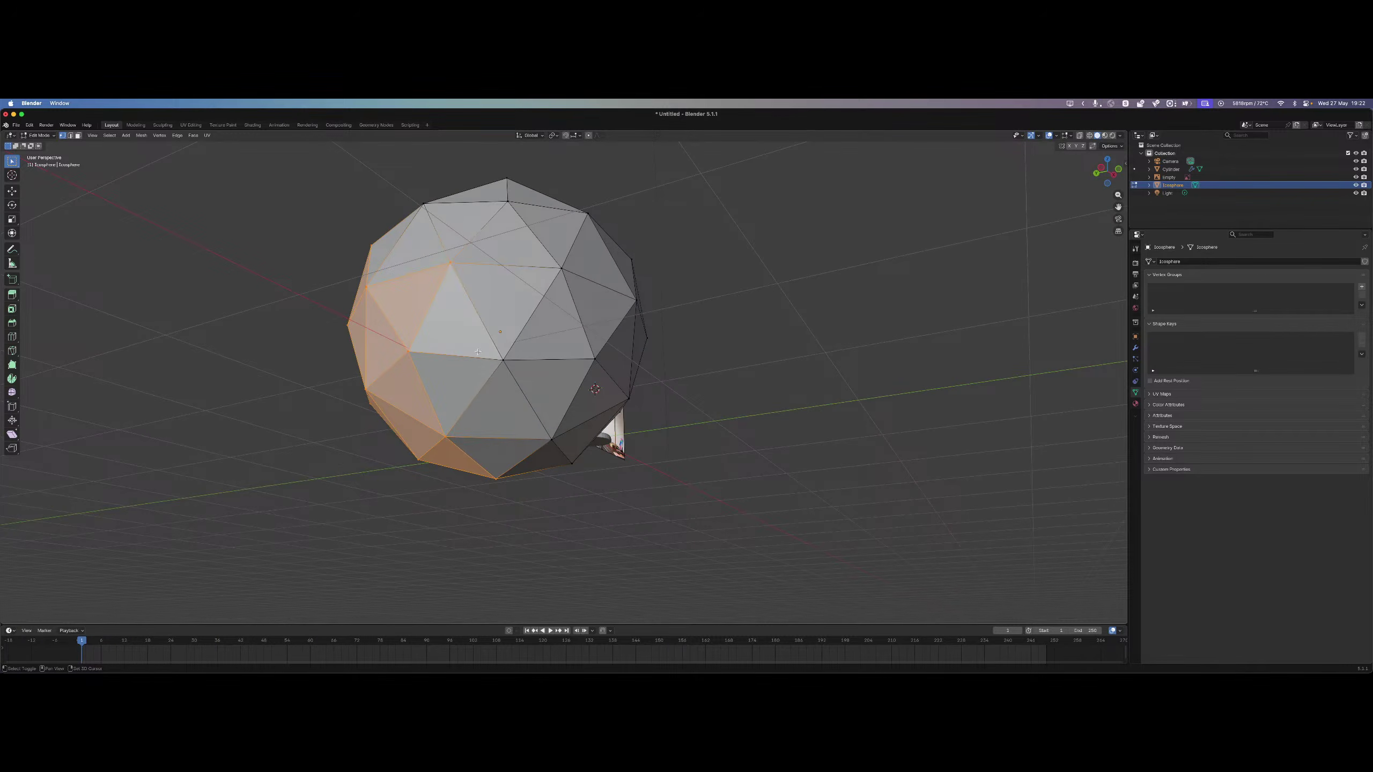
left_click(501, 362, "shift")
left_click(551, 441, "shift")
left_click_drag(616, 491, 591, 545, "shift")
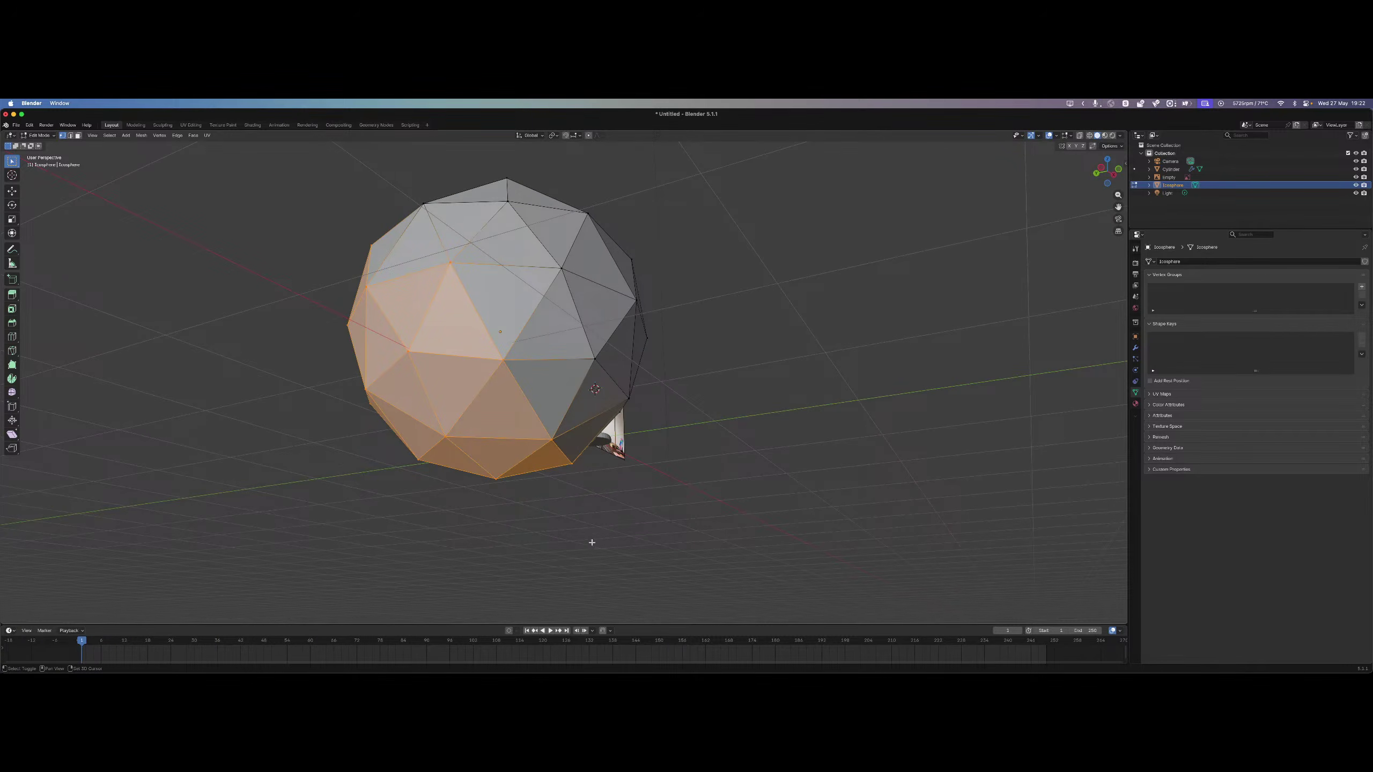
middle_click_drag(591, 545, 480, 529)
left_click_drag(324, 448, 325, 448, "shift")
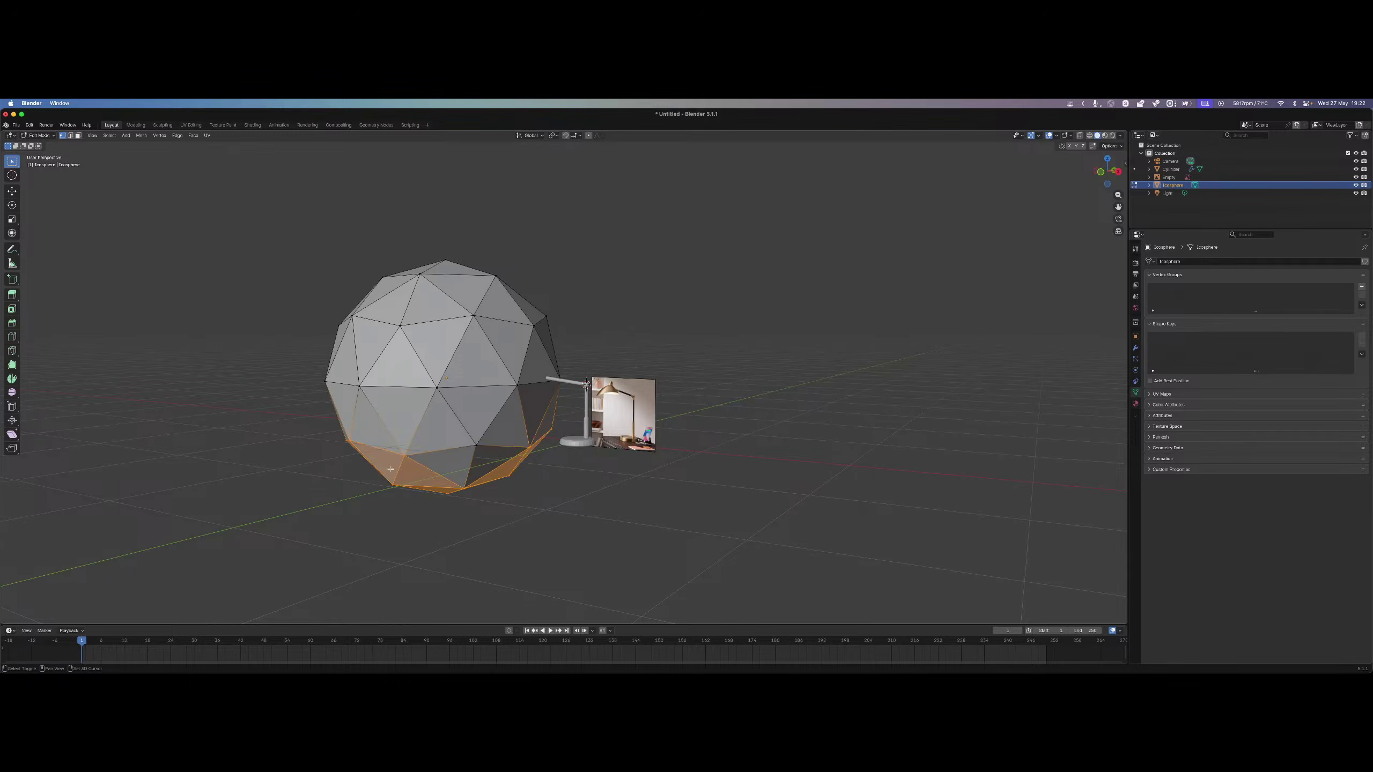
middle_click_drag(453, 461, 675, 449)
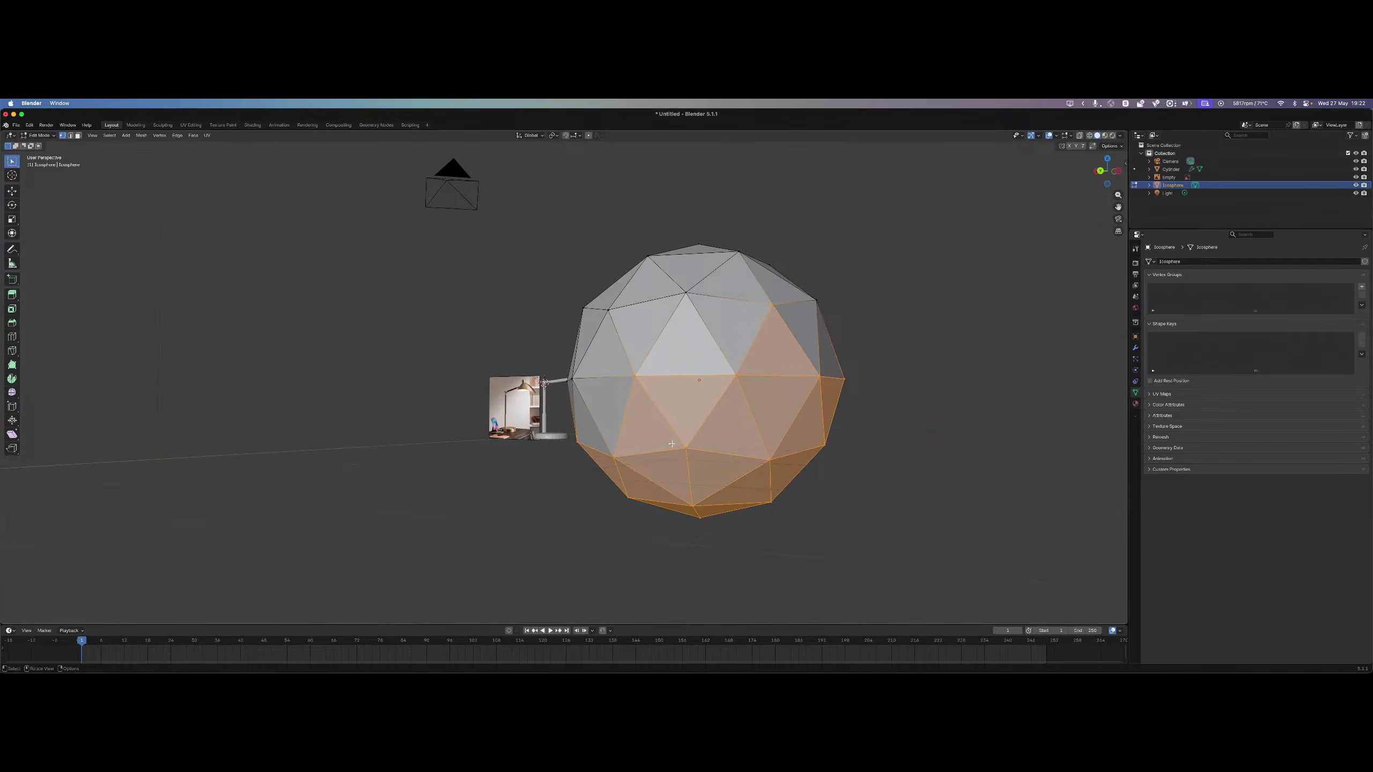
scroll(677, 450, "up", 3)
left_click_drag(686, 509, 606, 569, "shift")
Delete the selected vertices of the icosphere's lower half to leave an open, dome-like shell.
key("x")
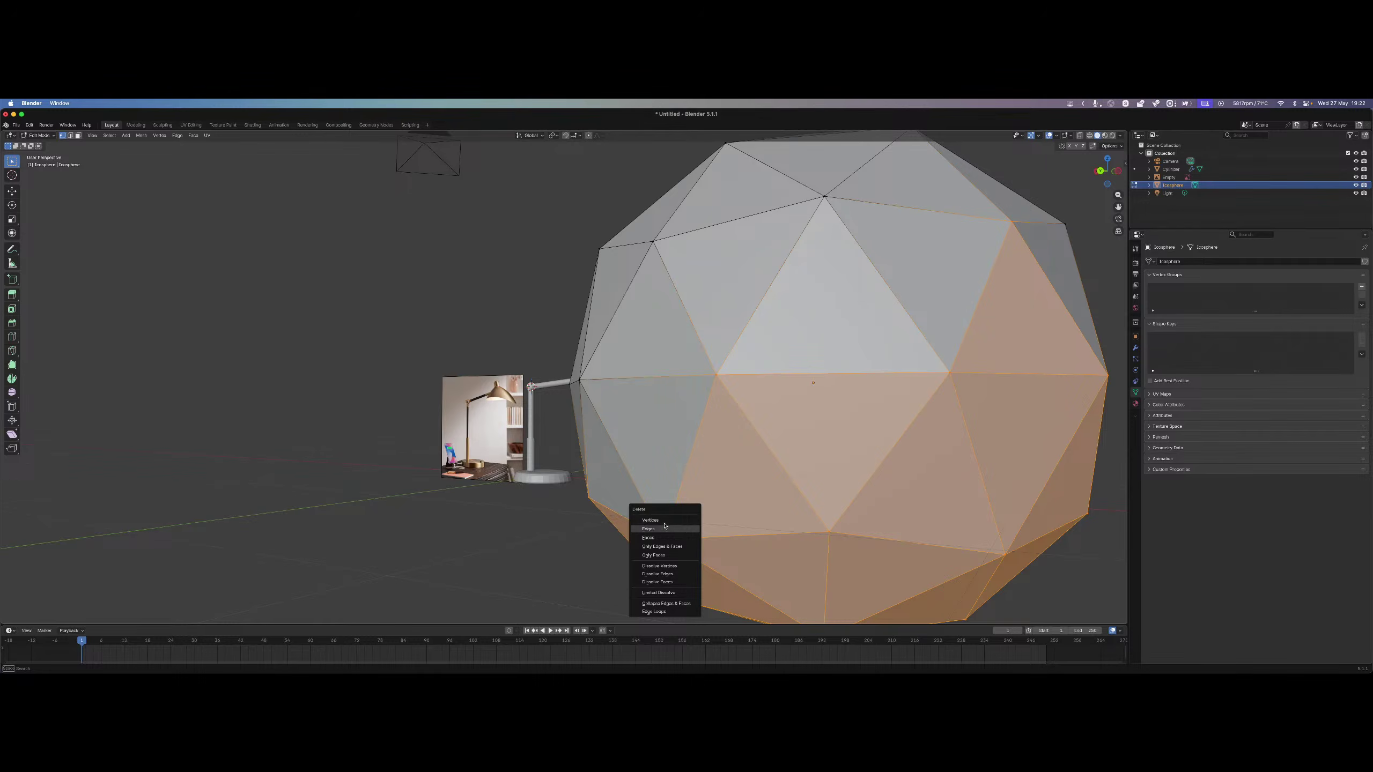
left_click(656, 520)
middle_click_drag(745, 527, 791, 469)
key("x")
left_click(647, 481)
scroll(726, 423, "down", 4)
scroll(740, 422, "up", 7)
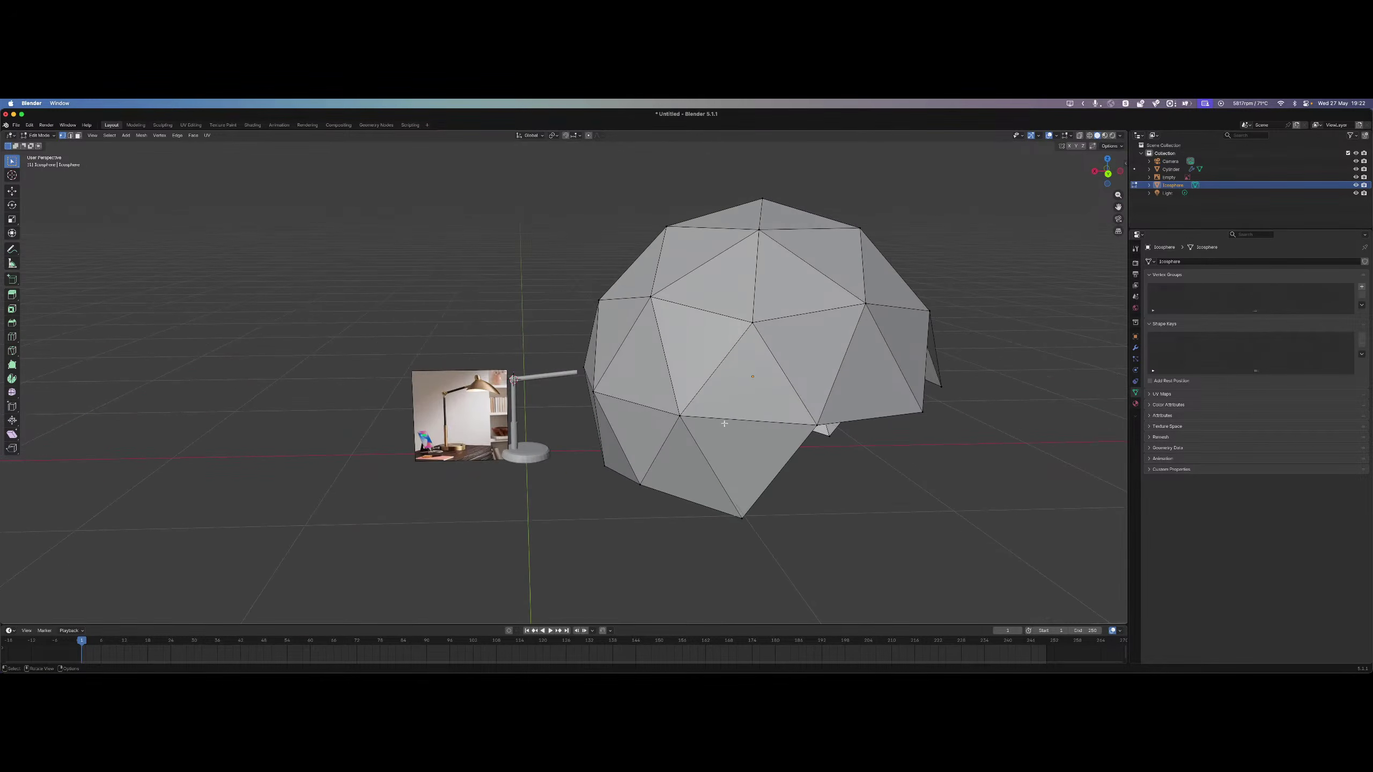
scroll(748, 423, "down", 5)
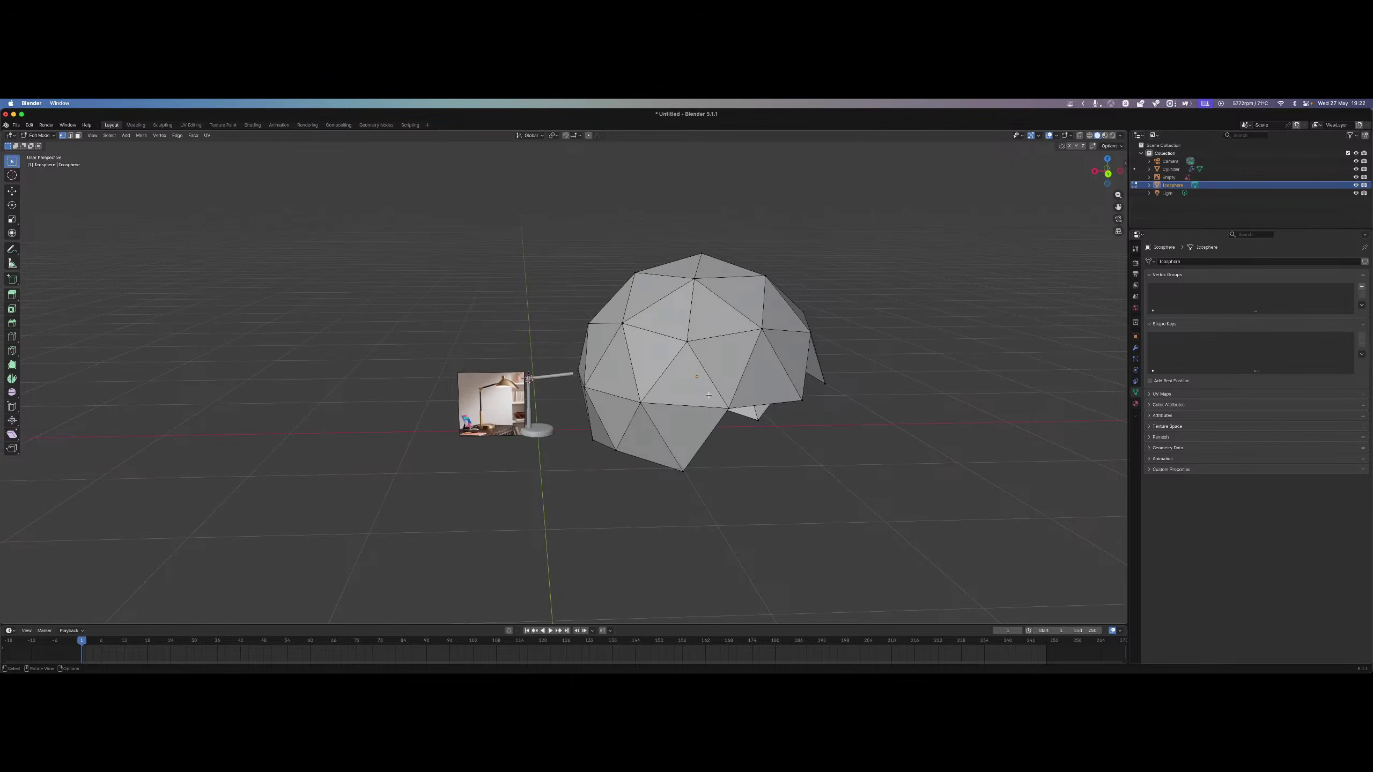
Select the whole shell mesh and stretch it slightly along the global X axis.
key("a")
key("s")
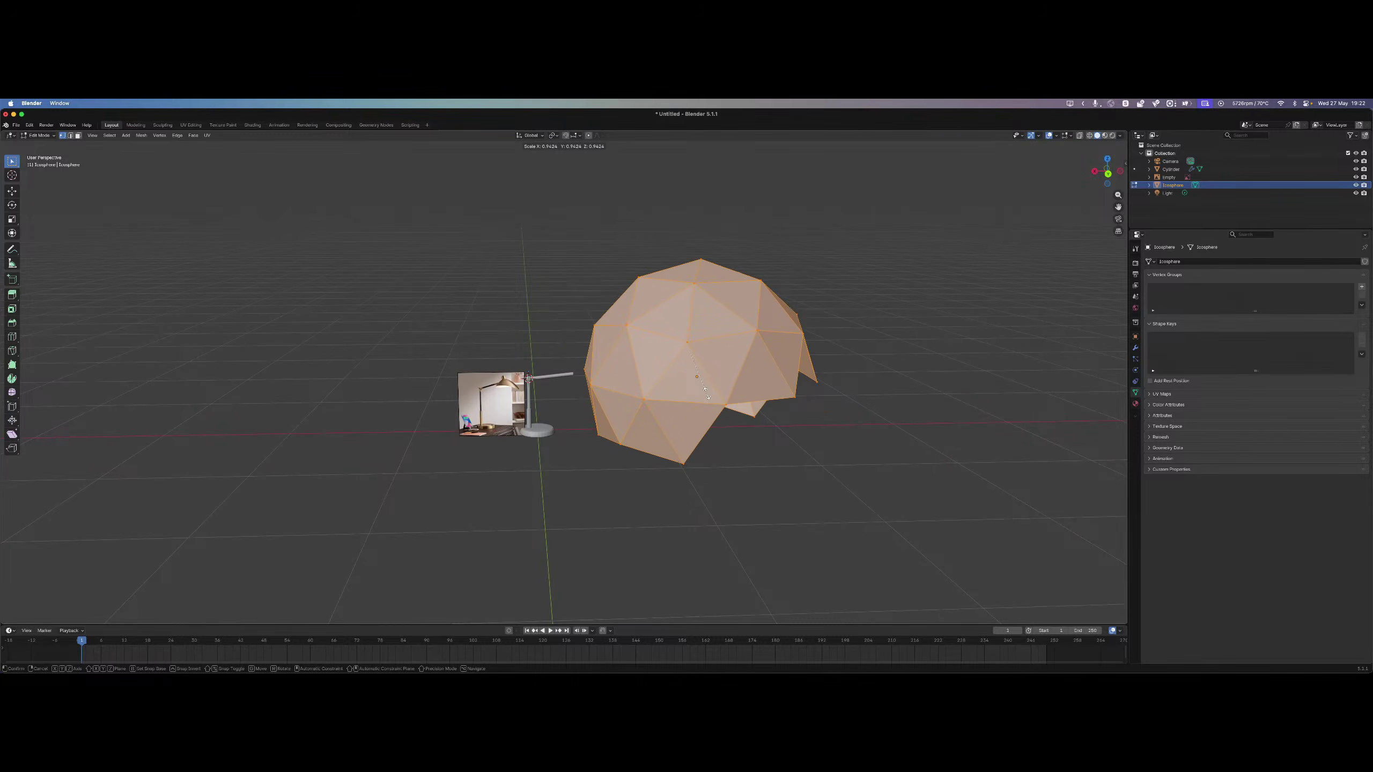
key("x")
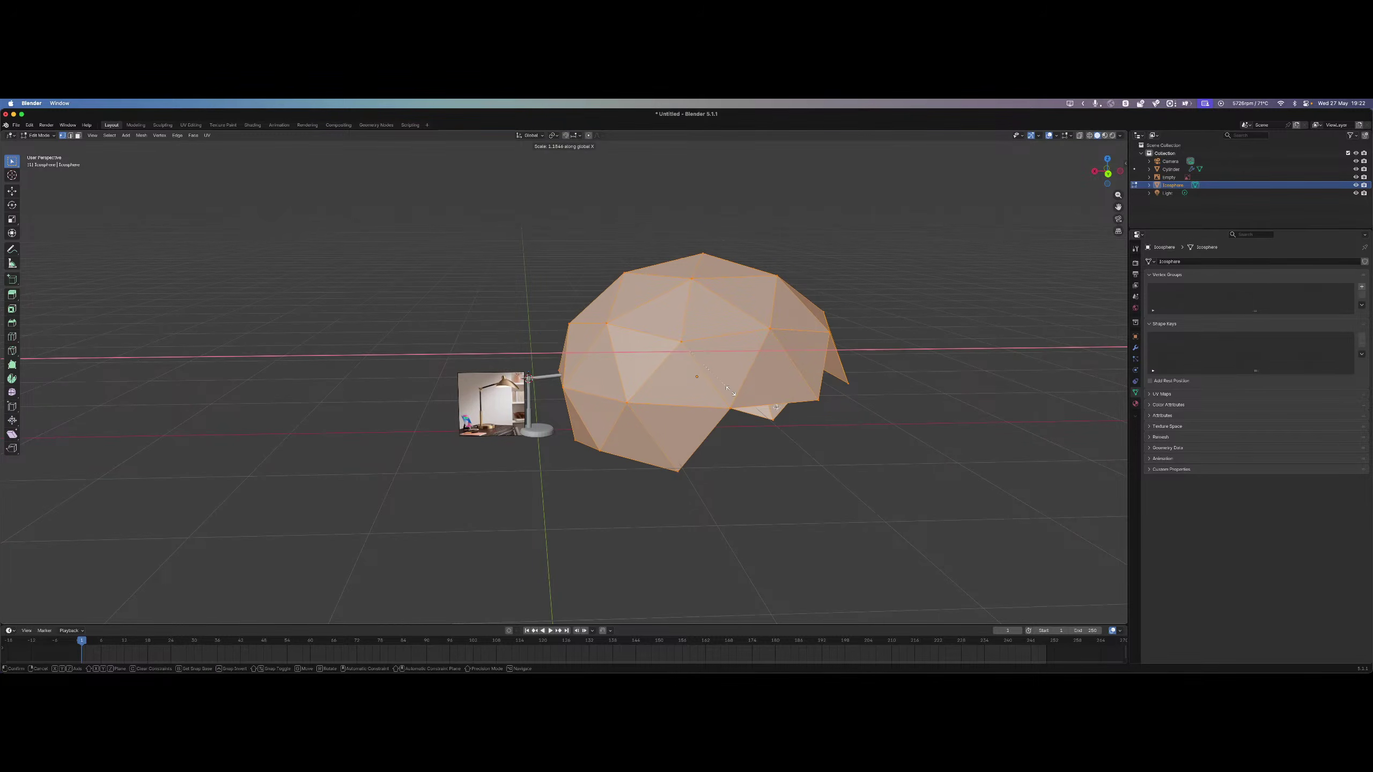
Stretch the half-icosphere dome along the global X axis and add a Subdivision Surface modifier to it.
left_click(730, 391)
middle_click_drag(730, 391, 788, 397)
scroll(789, 397, "up", 4)
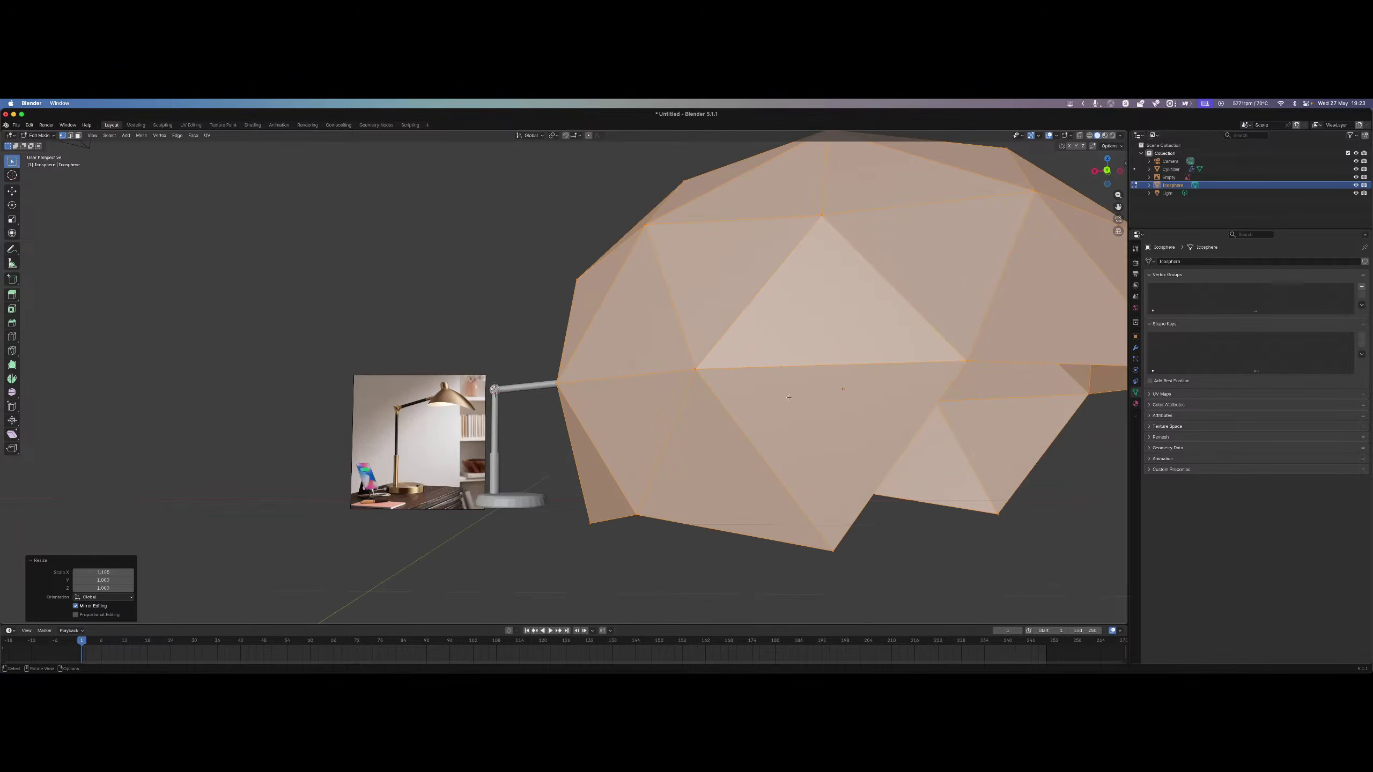
left_click(1135, 348)
left_click(1188, 261)
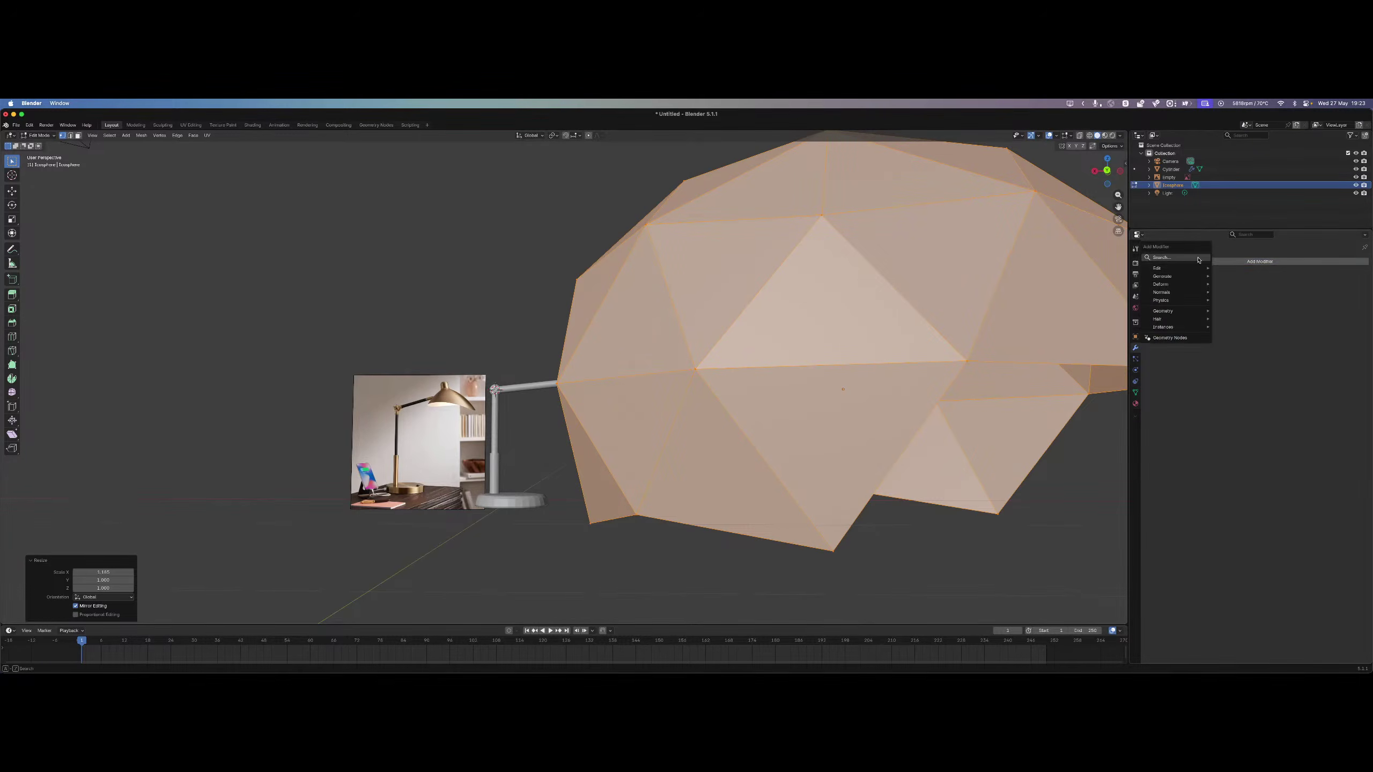
type("subd")
key("Return")
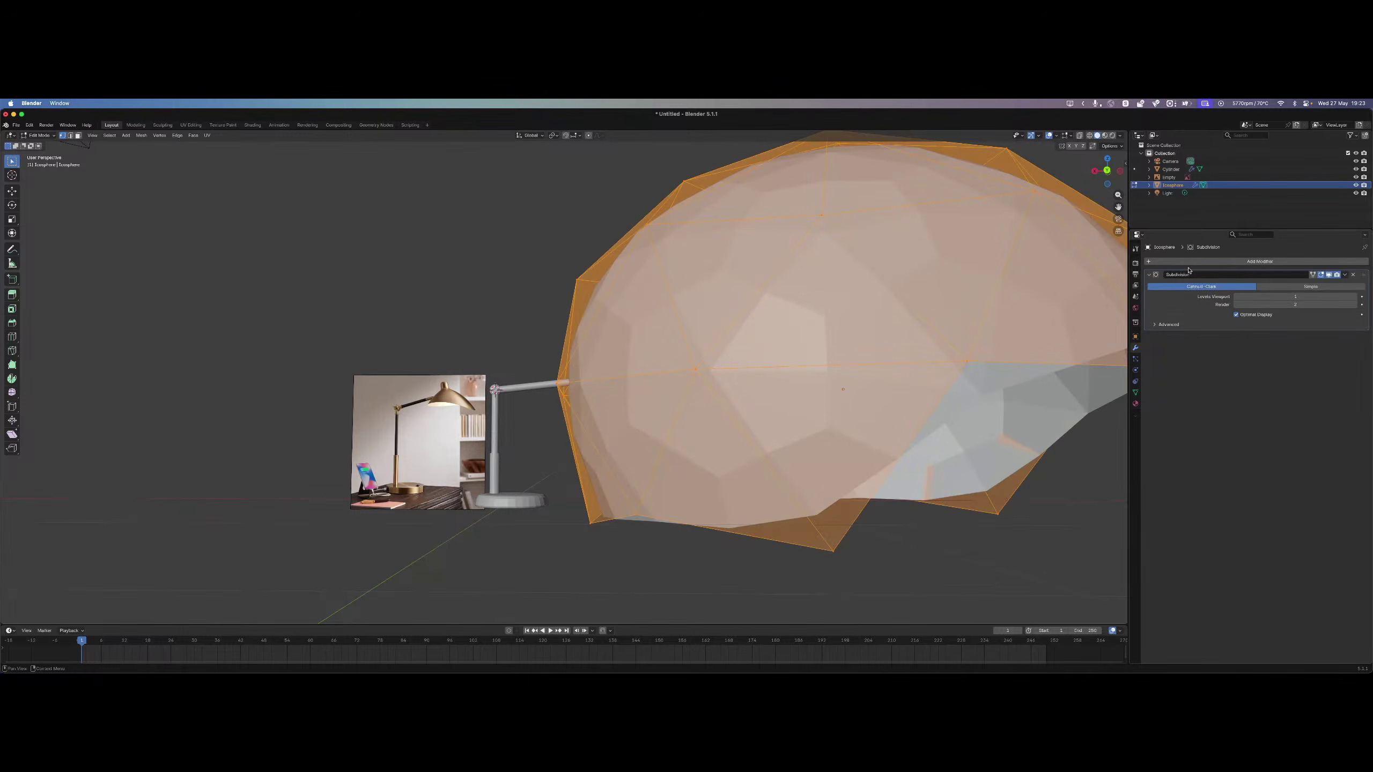
Add a Solidify modifier to the dome and place it above the Subdivision modifier in the stack.
left_click(989, 528)
middle_click_drag(989, 528, 914, 490)
left_click(1228, 261)
type("solidify")
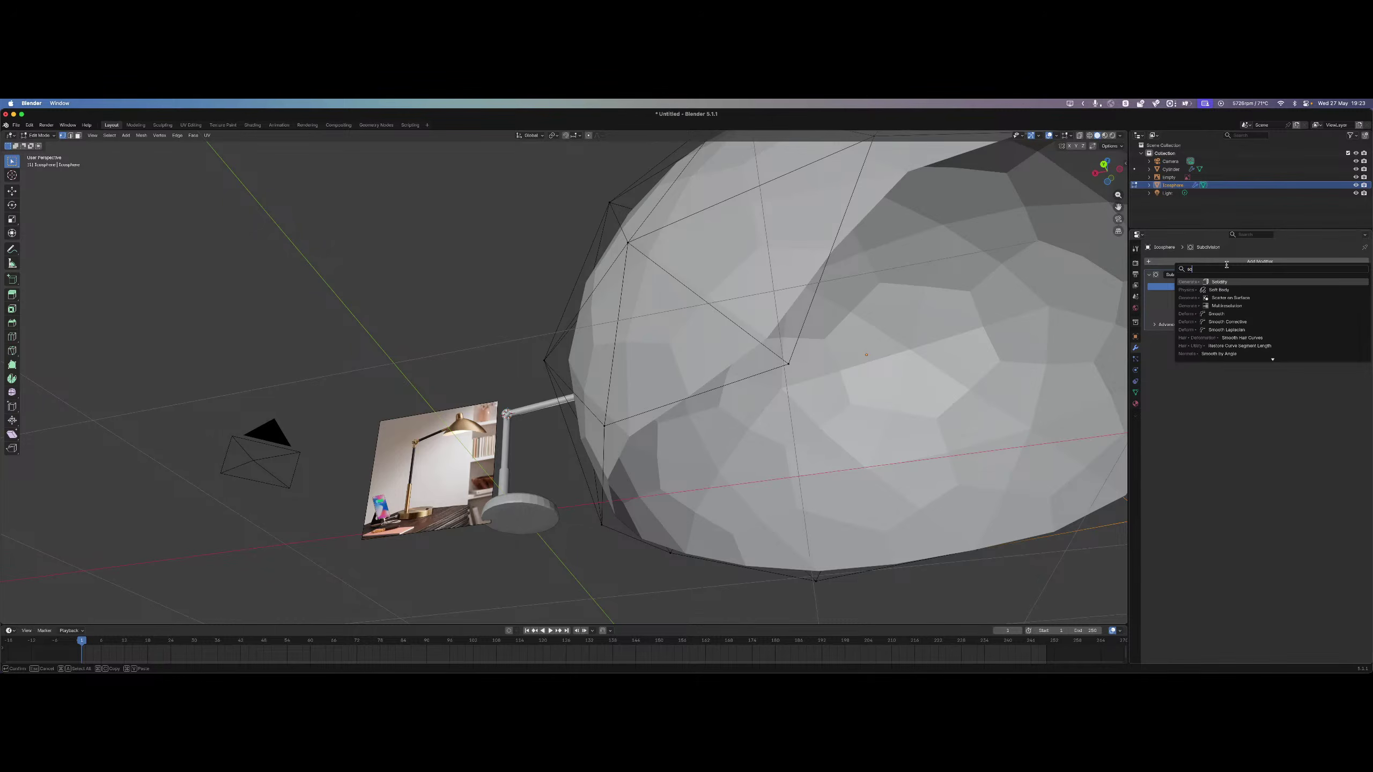
key("Return")
middle_click_drag(703, 479, 638, 500)
left_click_drag(1274, 370, 1363, 276)
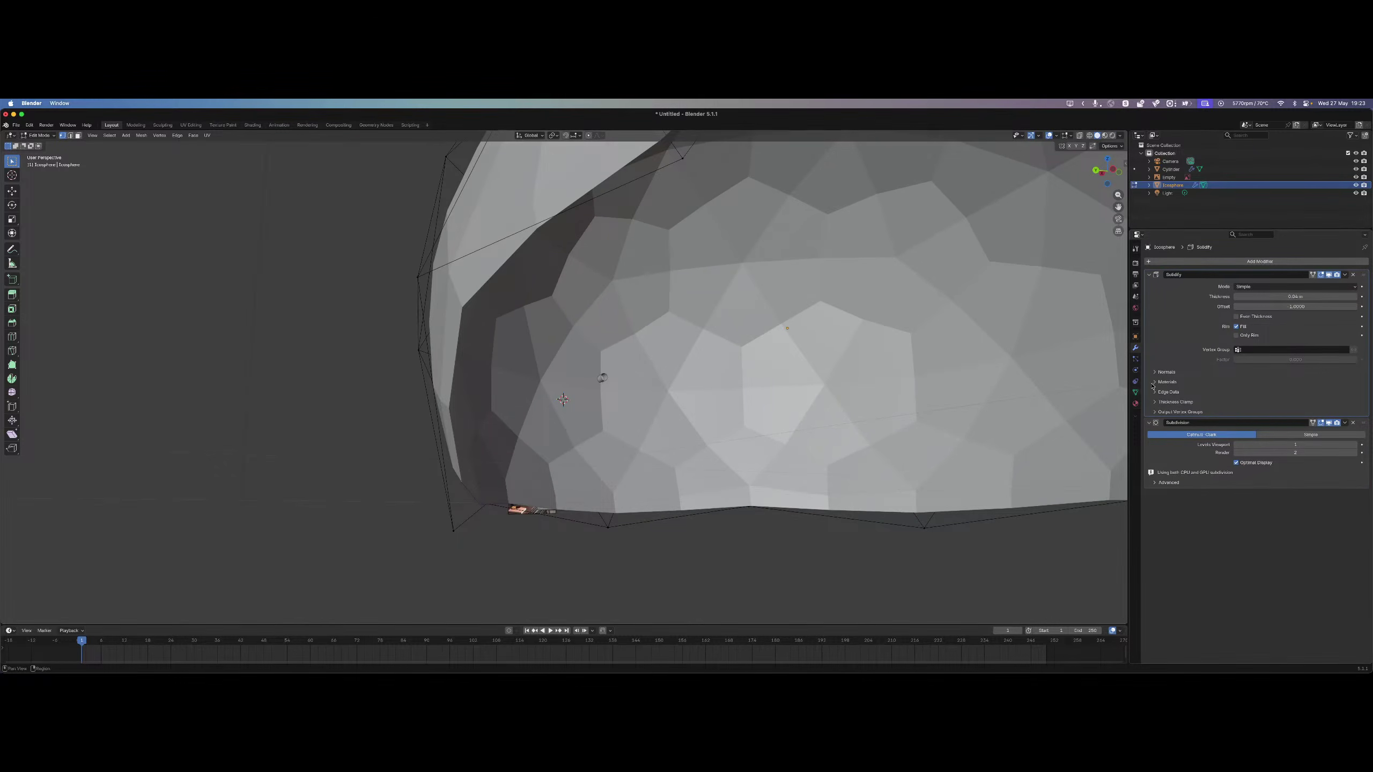
Increase the Solidify thickness to give the dome a thicker wall.
left_click_drag(1276, 297, 1313, 297)
scroll(748, 355, "down", 6)
middle_click_drag(748, 355, 797, 370)
scroll(815, 366, "up", 4)
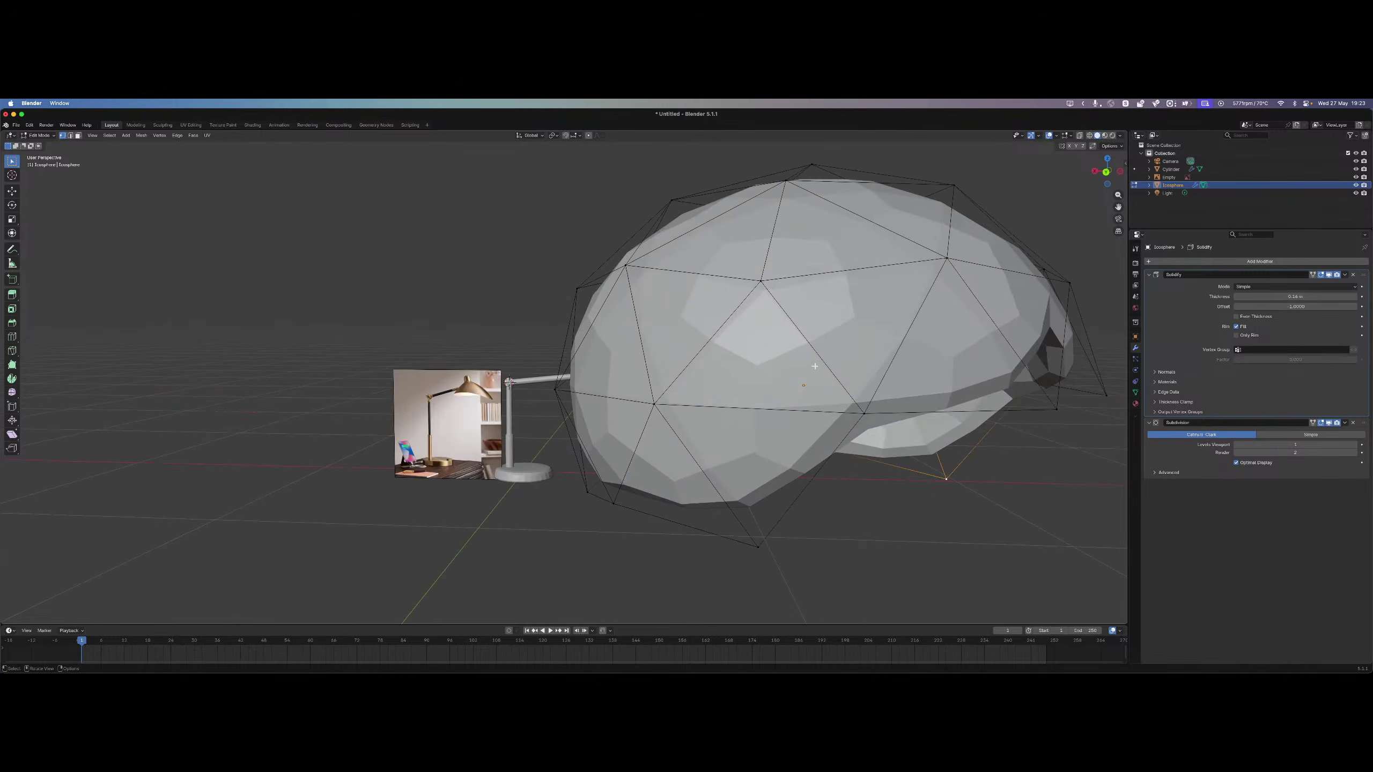
scroll(916, 449, "up", 2)
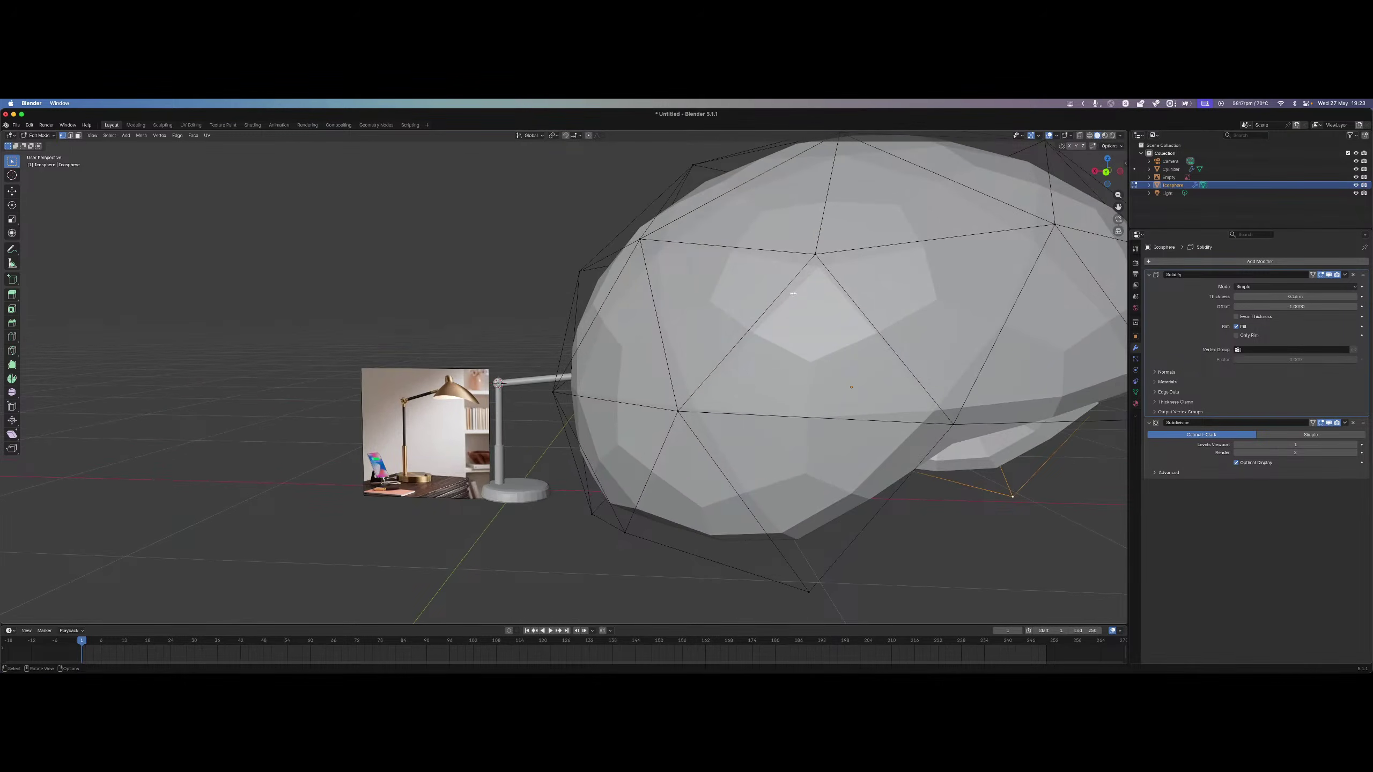
Try to extrude a triangular face on top of the dome outward along its normal.
middle_click_drag(793, 295, 709, 407)
scroll(710, 407, "down", 2)
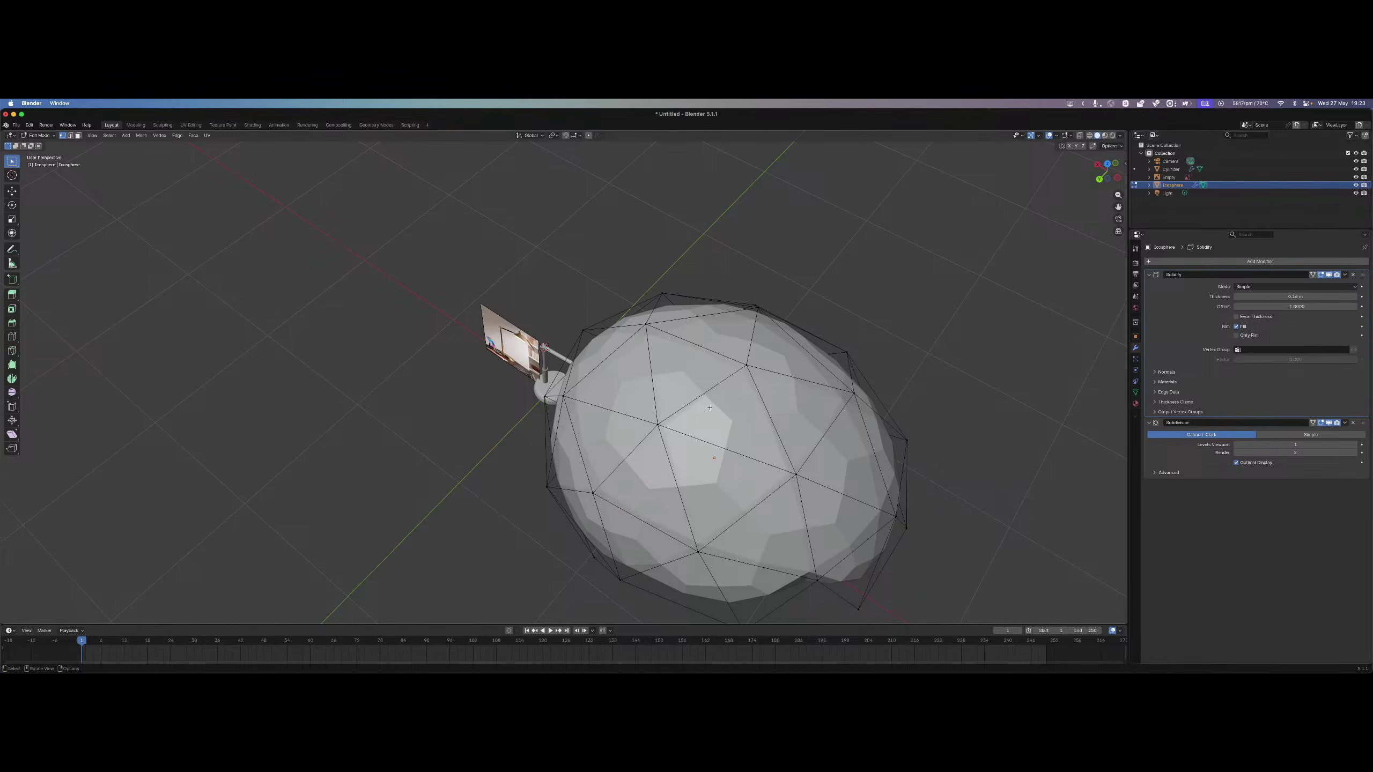
scroll(692, 500, "up", 3)
left_click_drag(879, 450, 885, 446)
left_click_drag(995, 378, 811, 336, "shift")
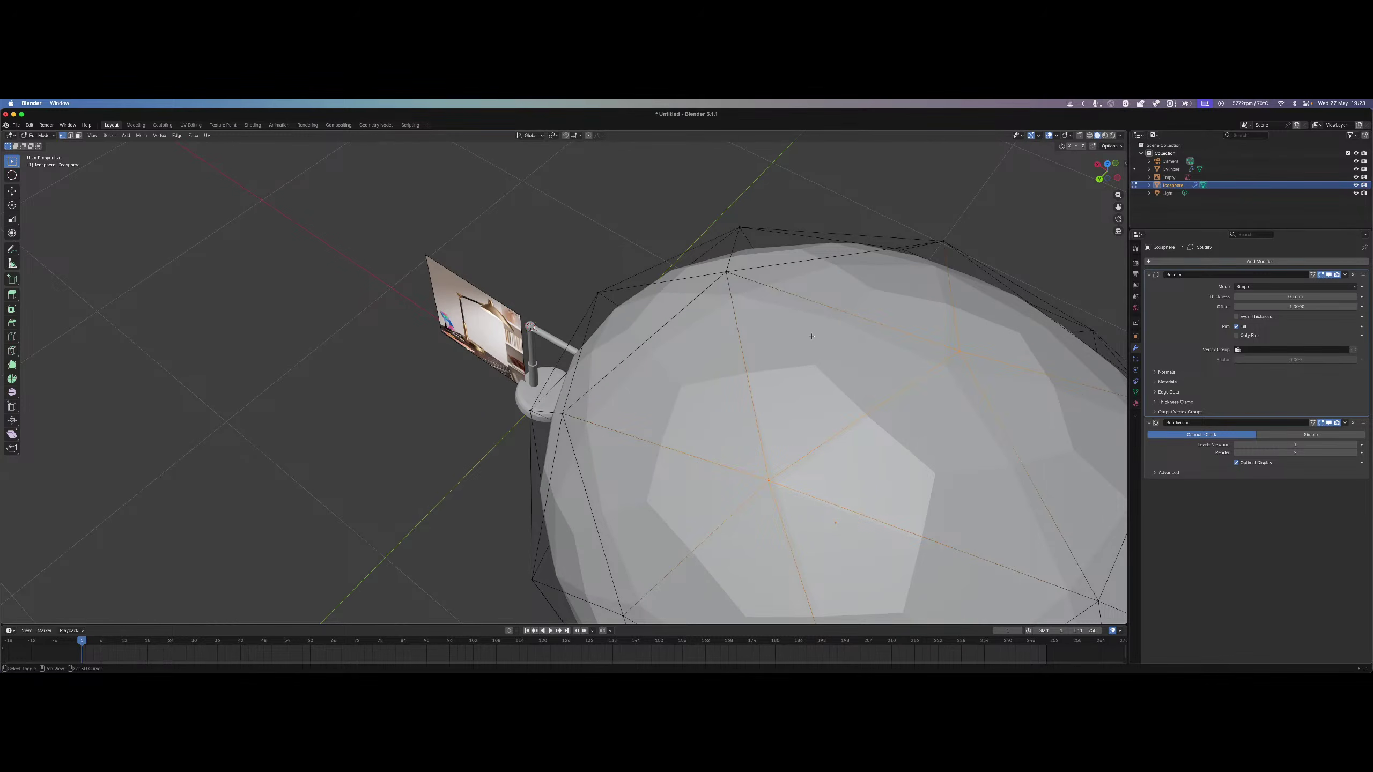
left_click(737, 270, "shift")
key("e")
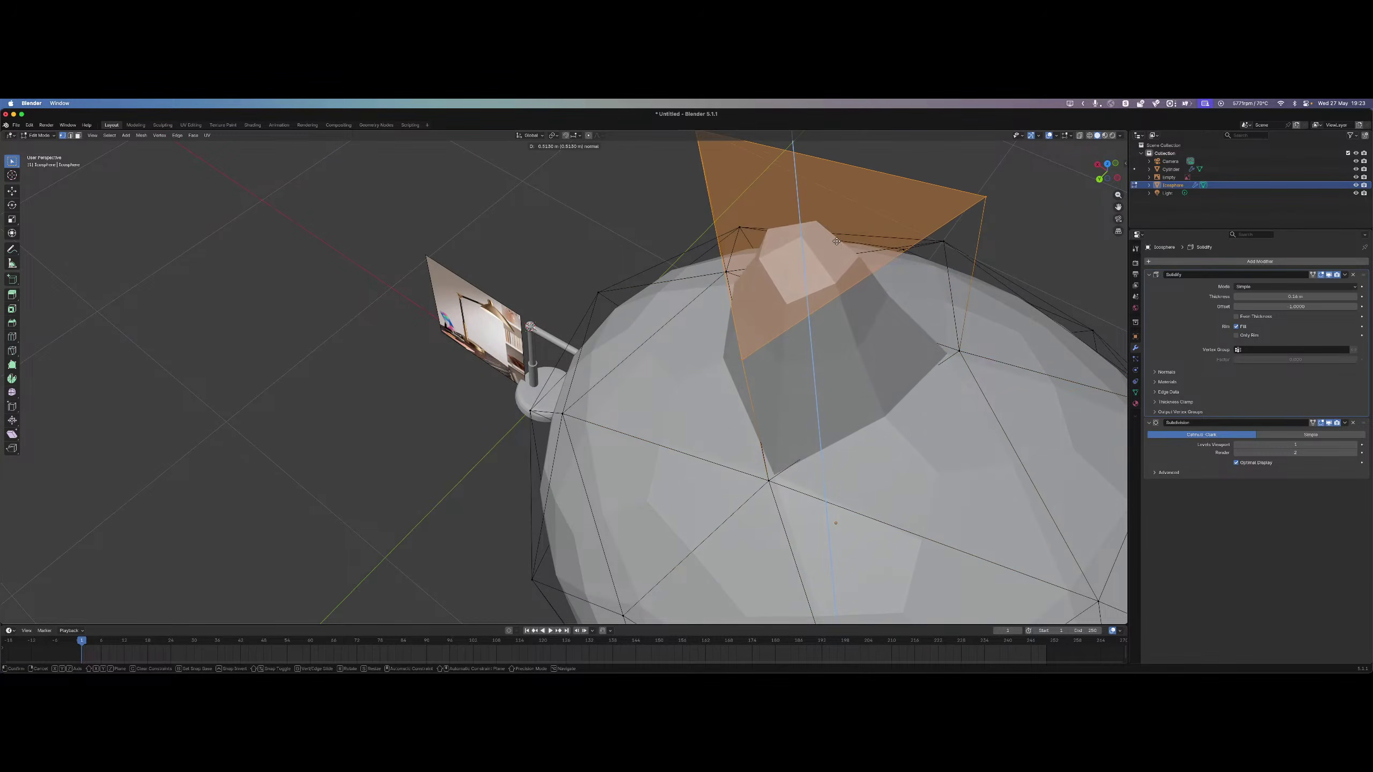
left_click(824, 252)
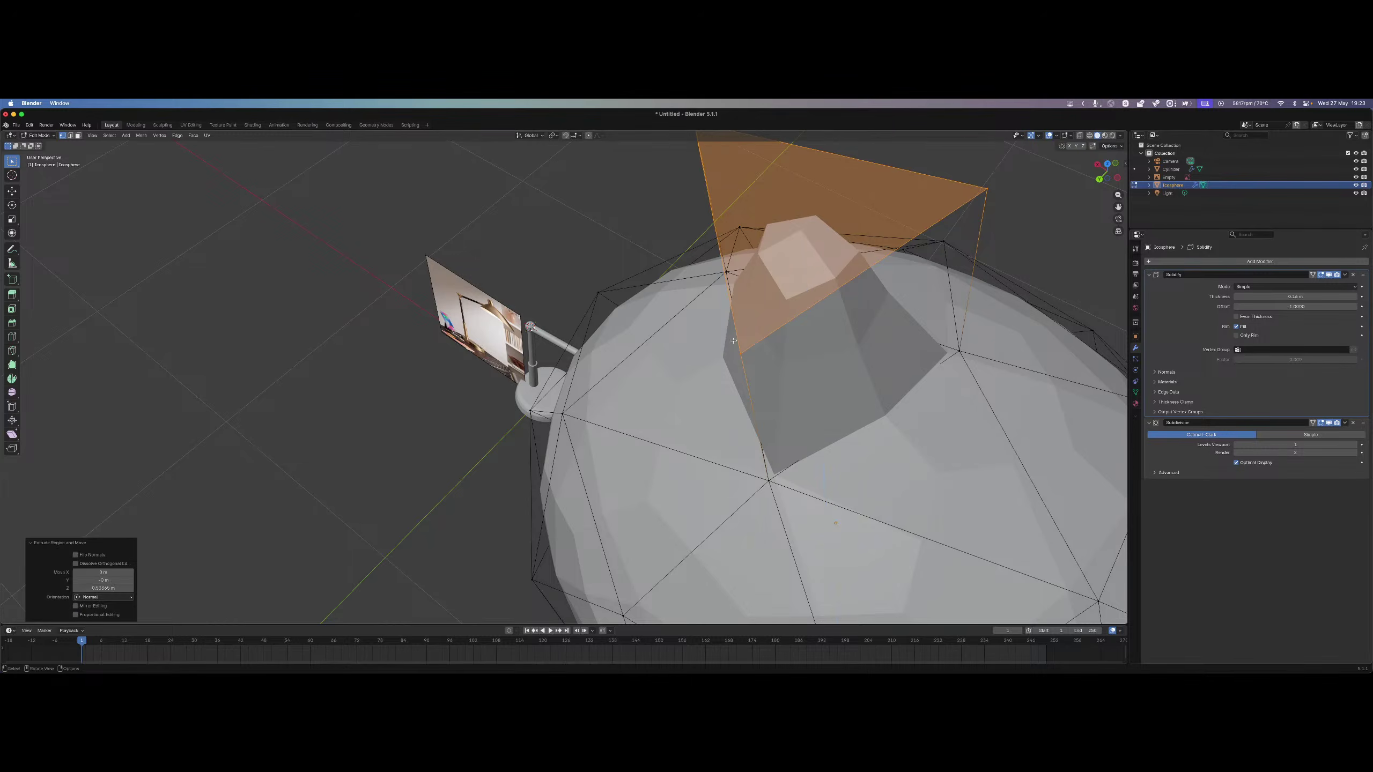
Undo the extrusion on top of the dome.
middle_click_drag(824, 252, 820, 224)
scroll(809, 261, "down", 5)
scroll(759, 256, "up", 3)
middle_click_drag(740, 279, 760, 198)
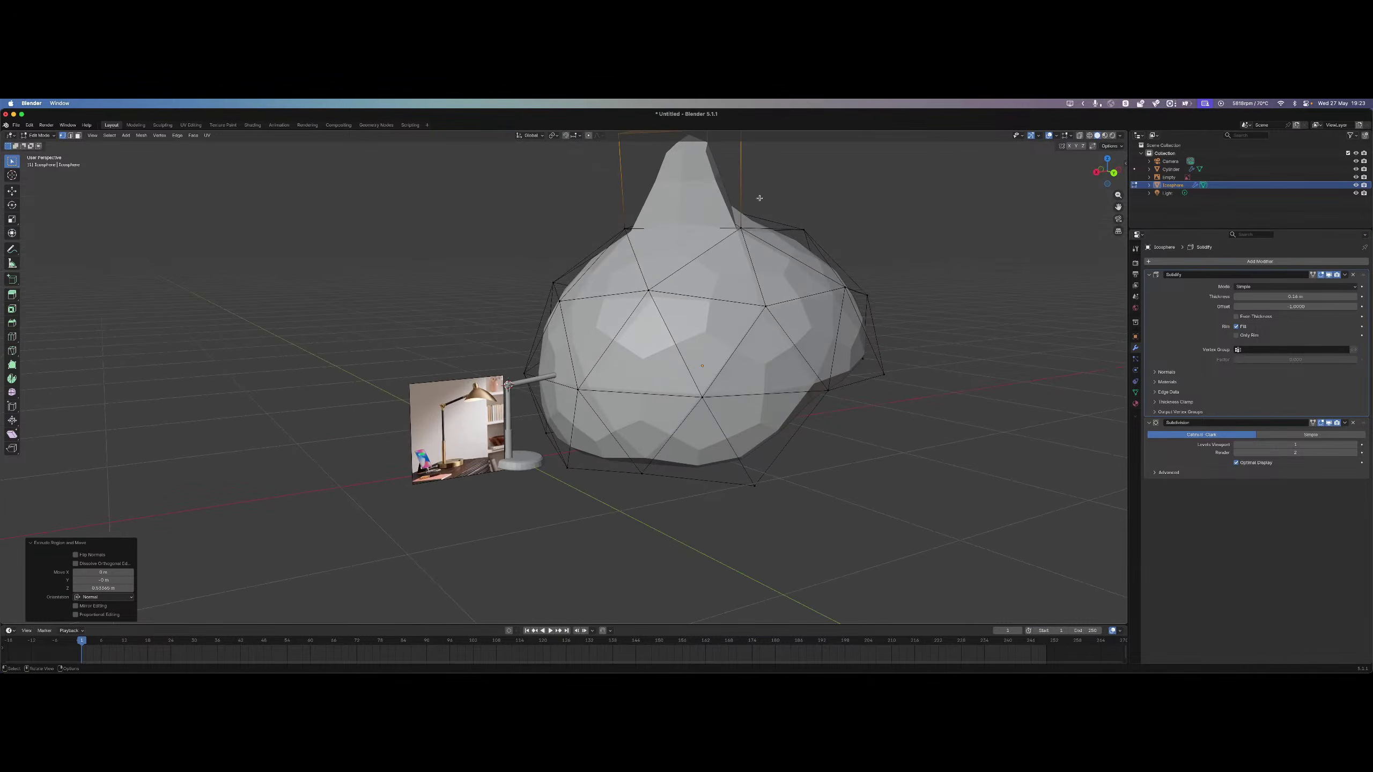
key("super+z")
middle_click_drag(781, 254, 777, 406, "shift")
key("a")
key("s")
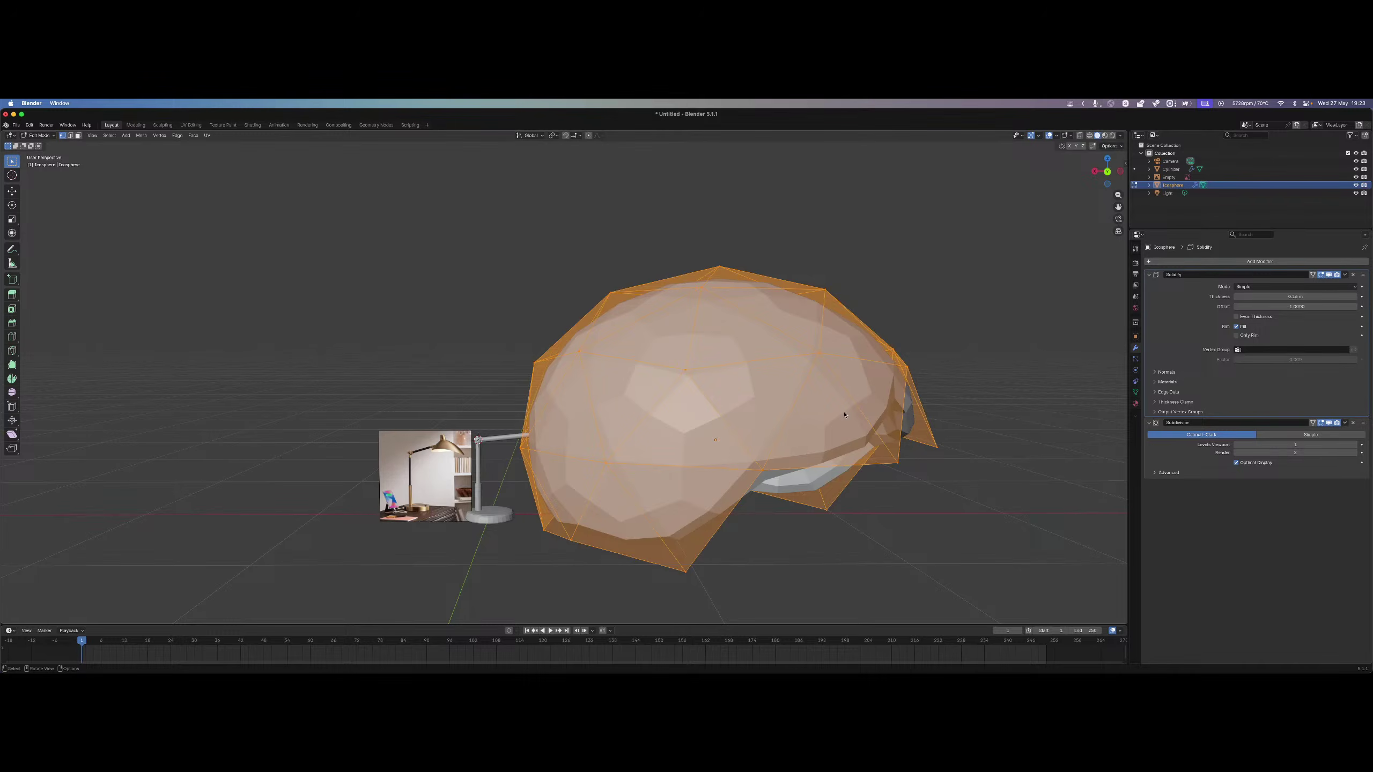
key("Escape")
In Object Mode, scale the dome down uniformly to about 0.18 and slide it along X to the lamp arm's end.
key("Tab")
key("s")
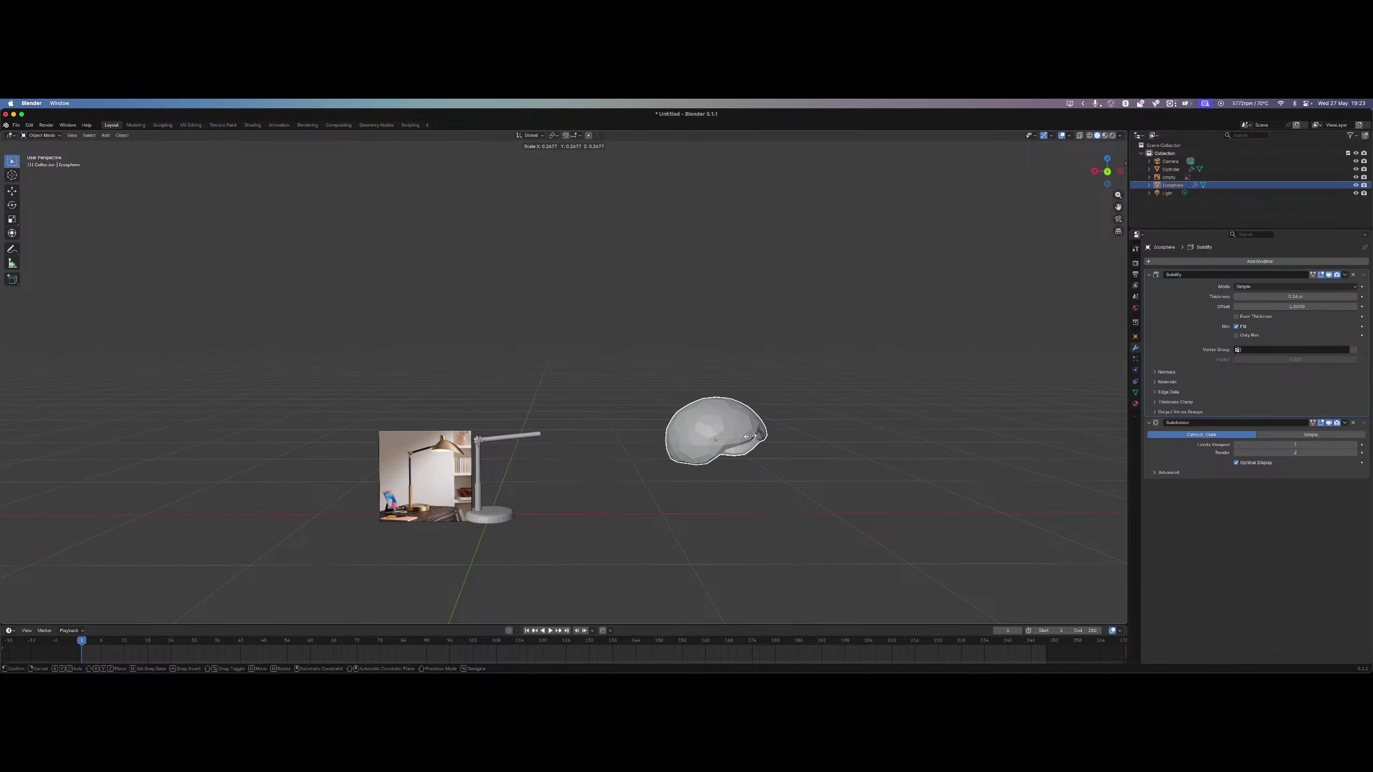
left_click(737, 448)
key("g")
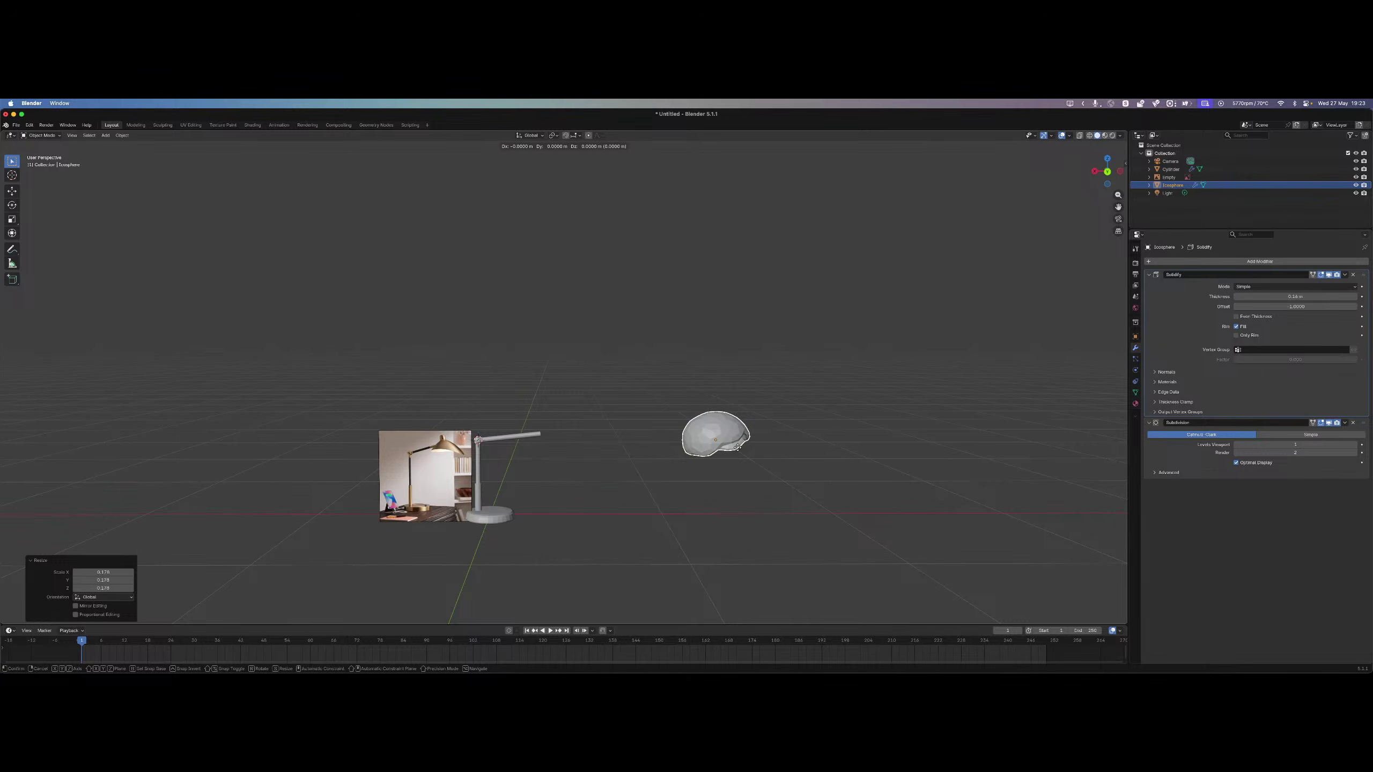
key("x")
left_click(567, 479)
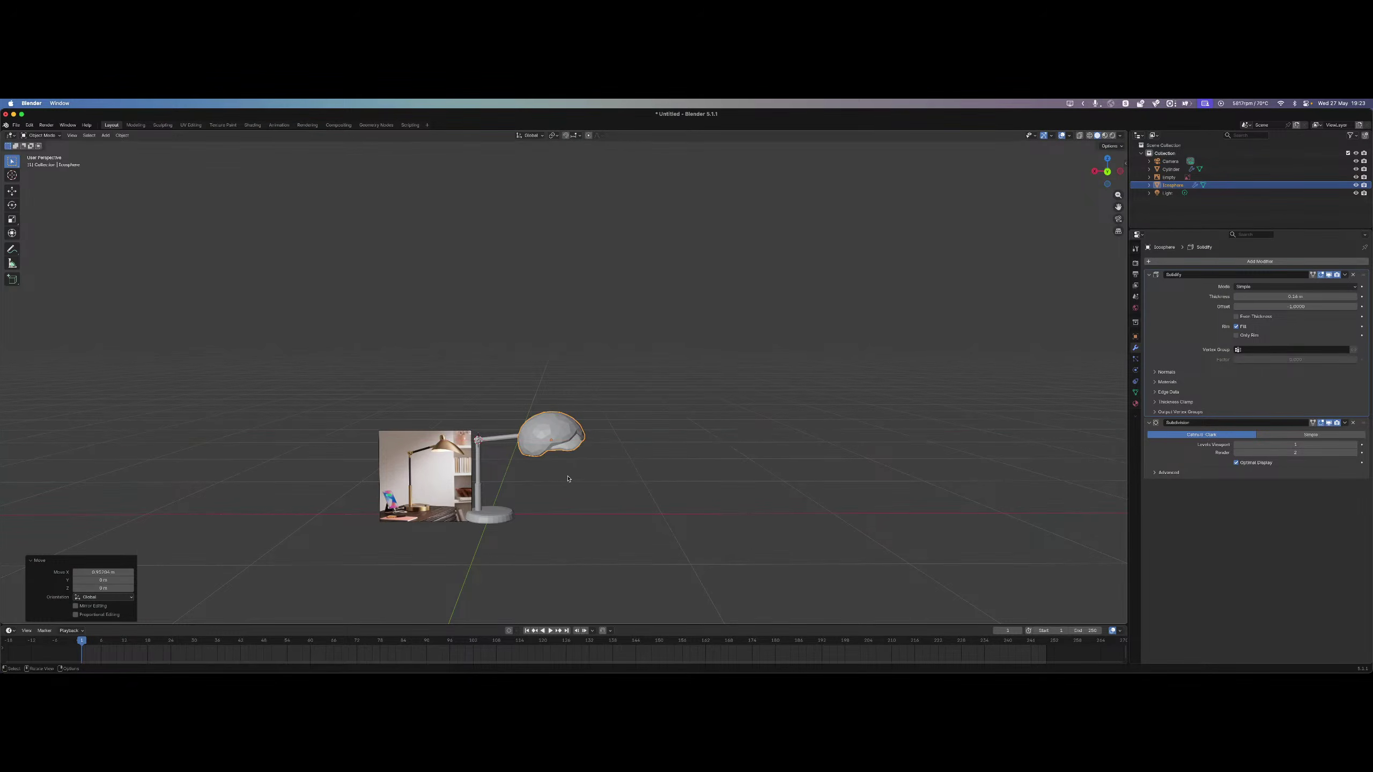
Scale the lampshade dome down further to about 0.65 and adjust its position along X at the arm's end.
scroll(568, 478, "up", 6)
middle_click_drag(539, 450, 636, 248, "shift")
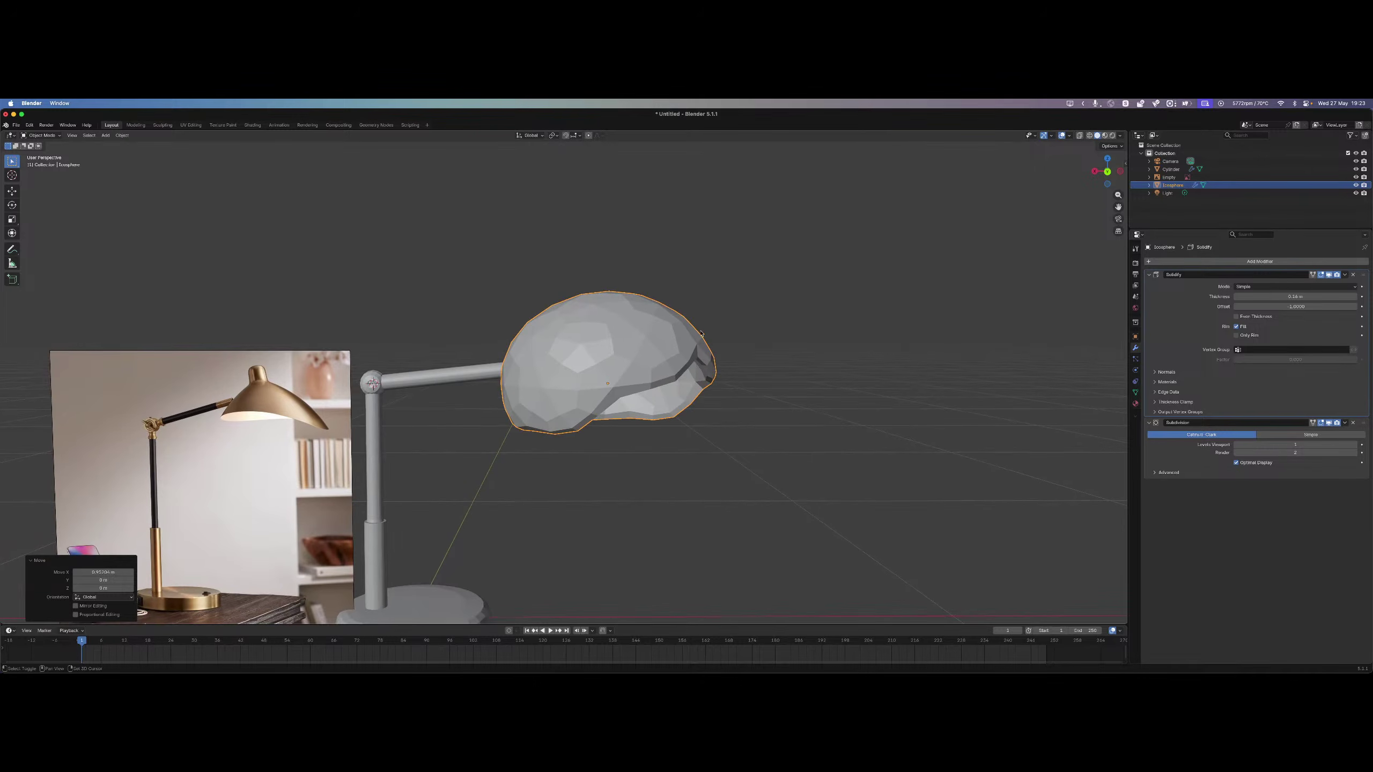
key("s")
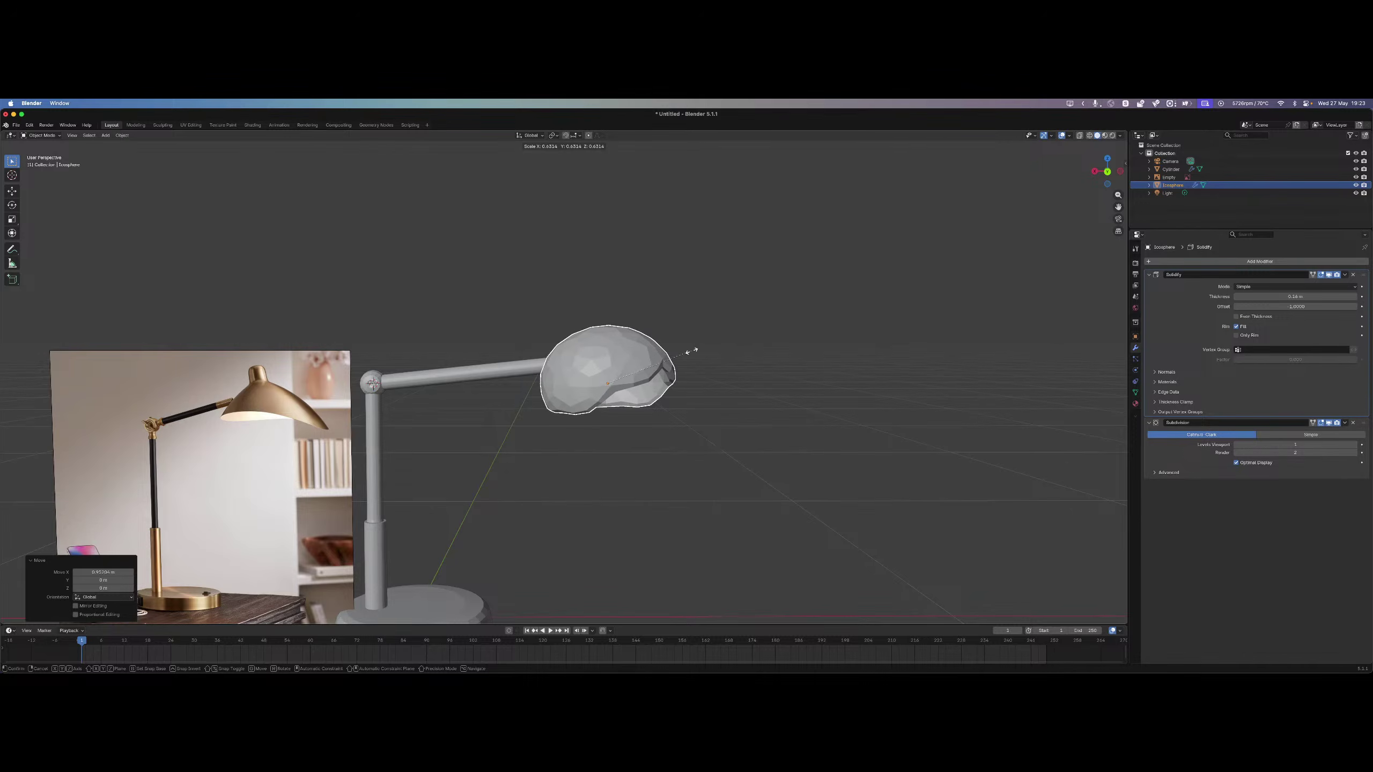
left_click(695, 350)
key("g")
key("x")
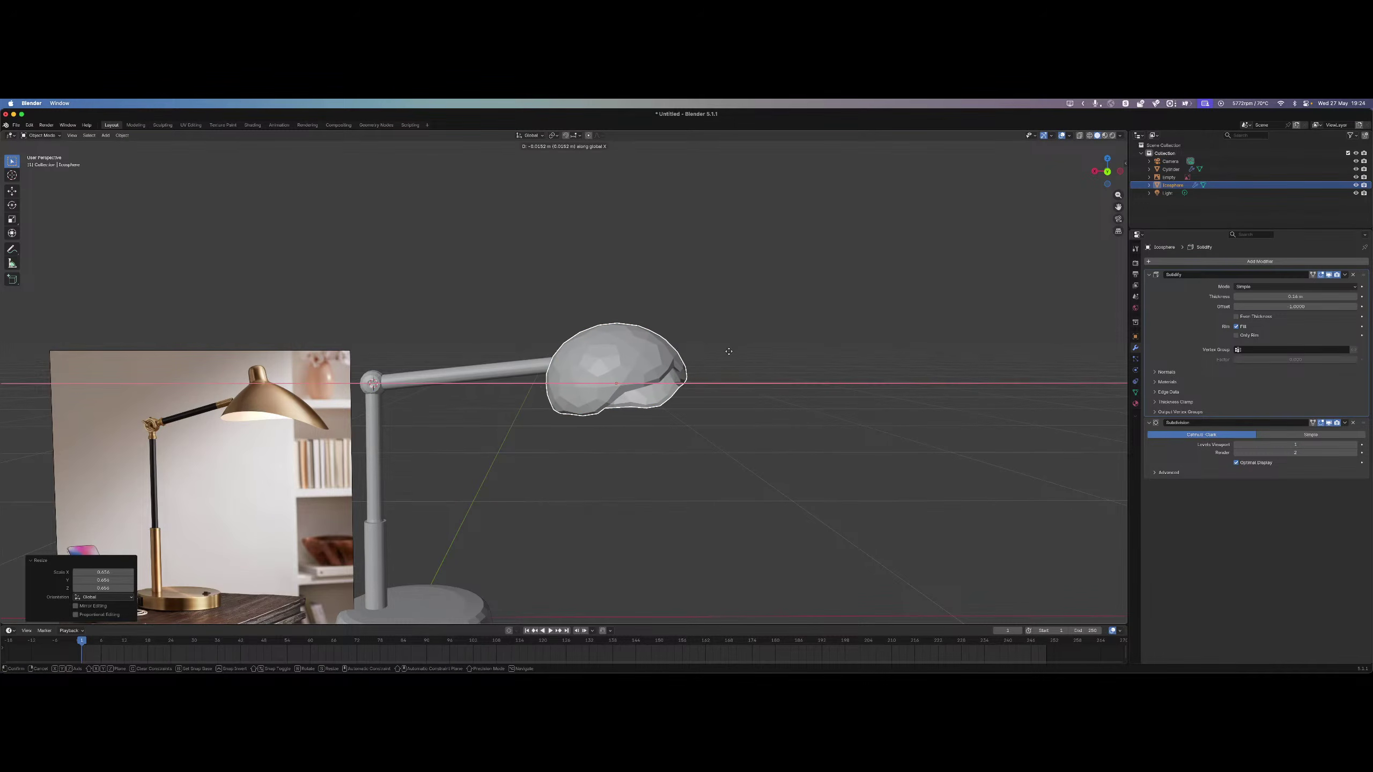
left_click(813, 437)
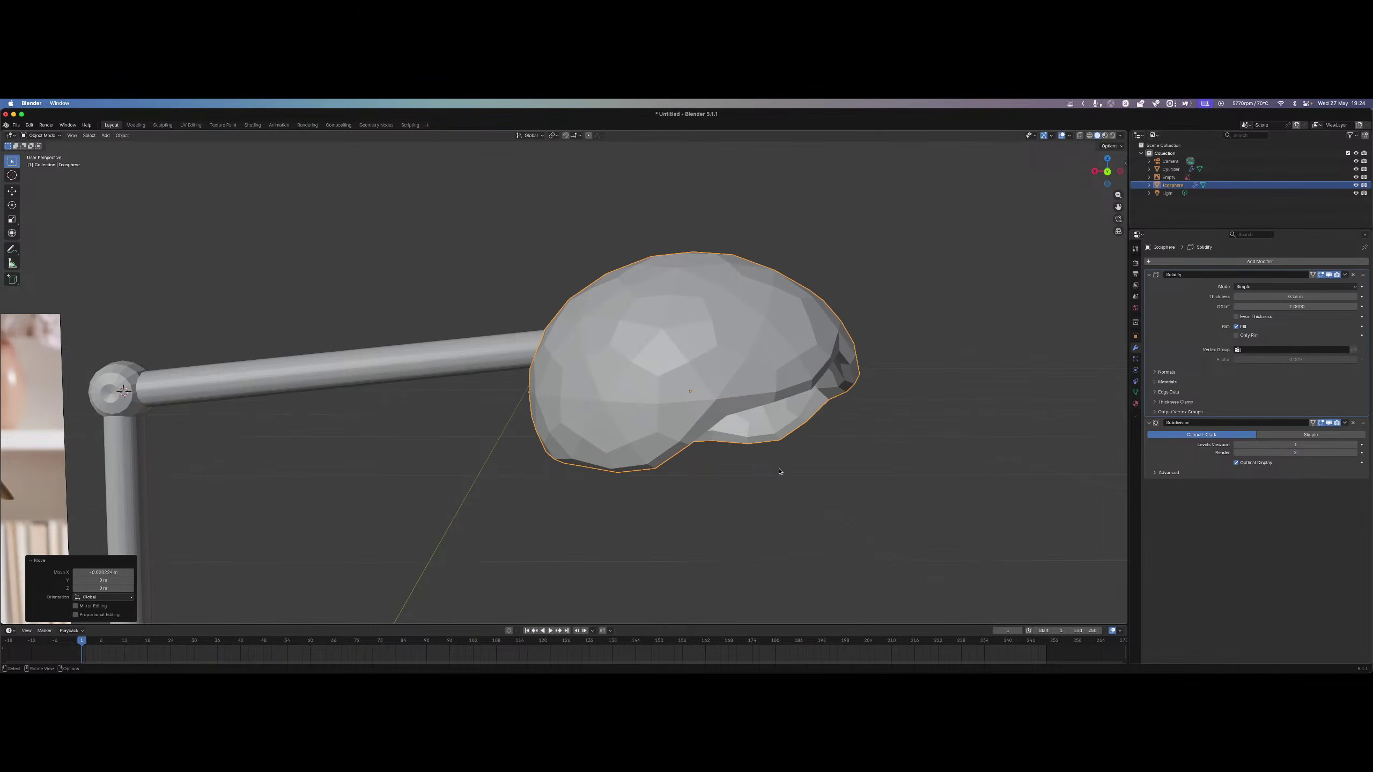
scroll(654, 483, "down", 3)
mouse_move(649, 485)
middle_mouse_down()
mouse_move(640, 477)
mouse_move(651, 494)
middle_mouse_up()
key("r")
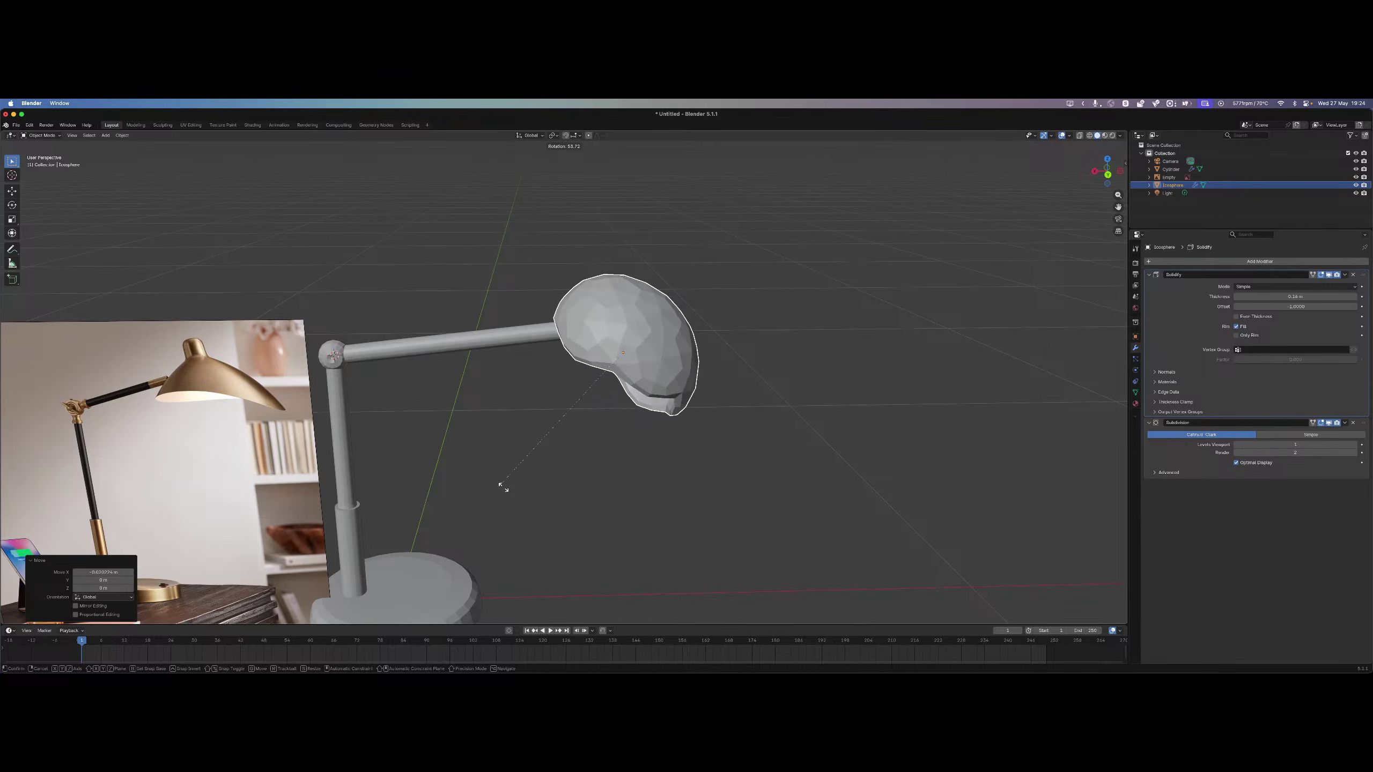
left_click(641, 491)
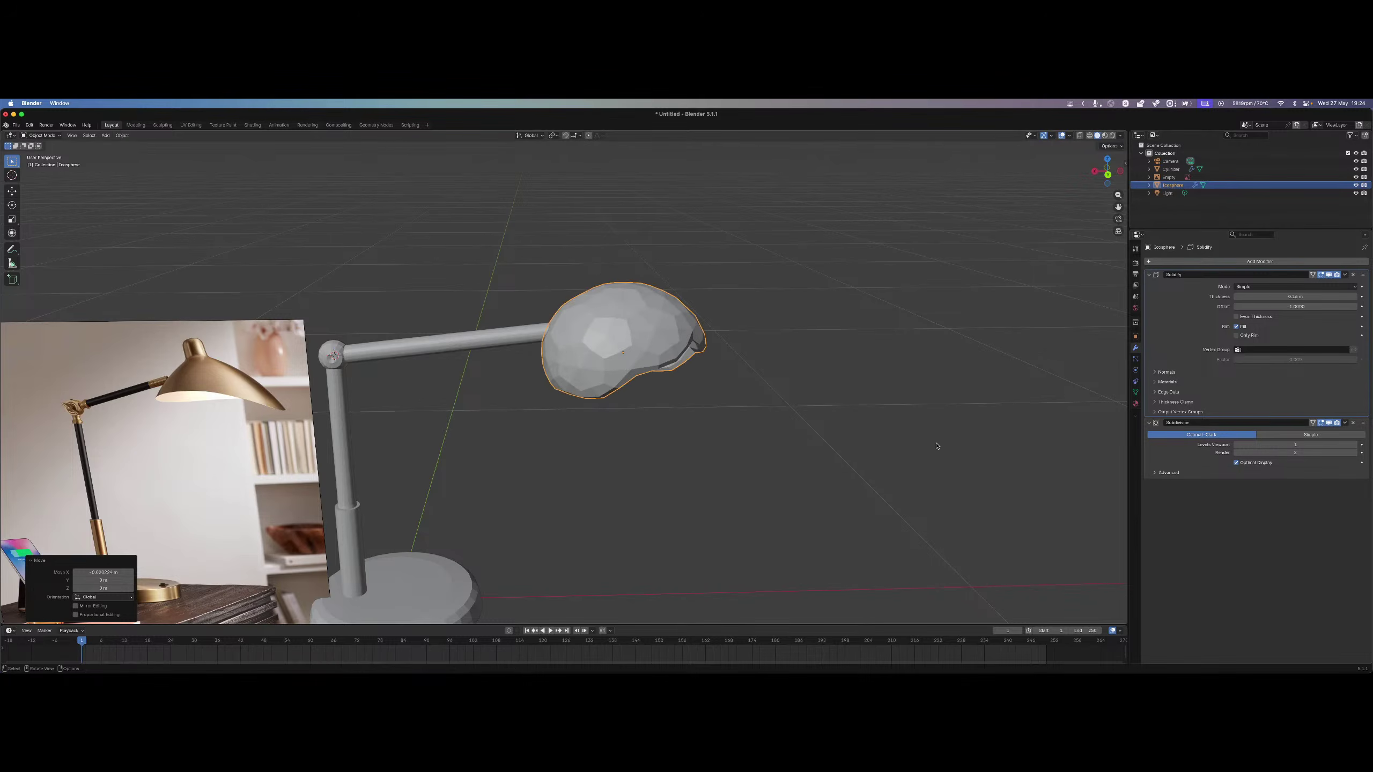
Try to flip the lampshade along X by adjusting its X scale in the object transform values.
left_click(1135, 337)
left_click_drag(1291, 312, 1280, 348)
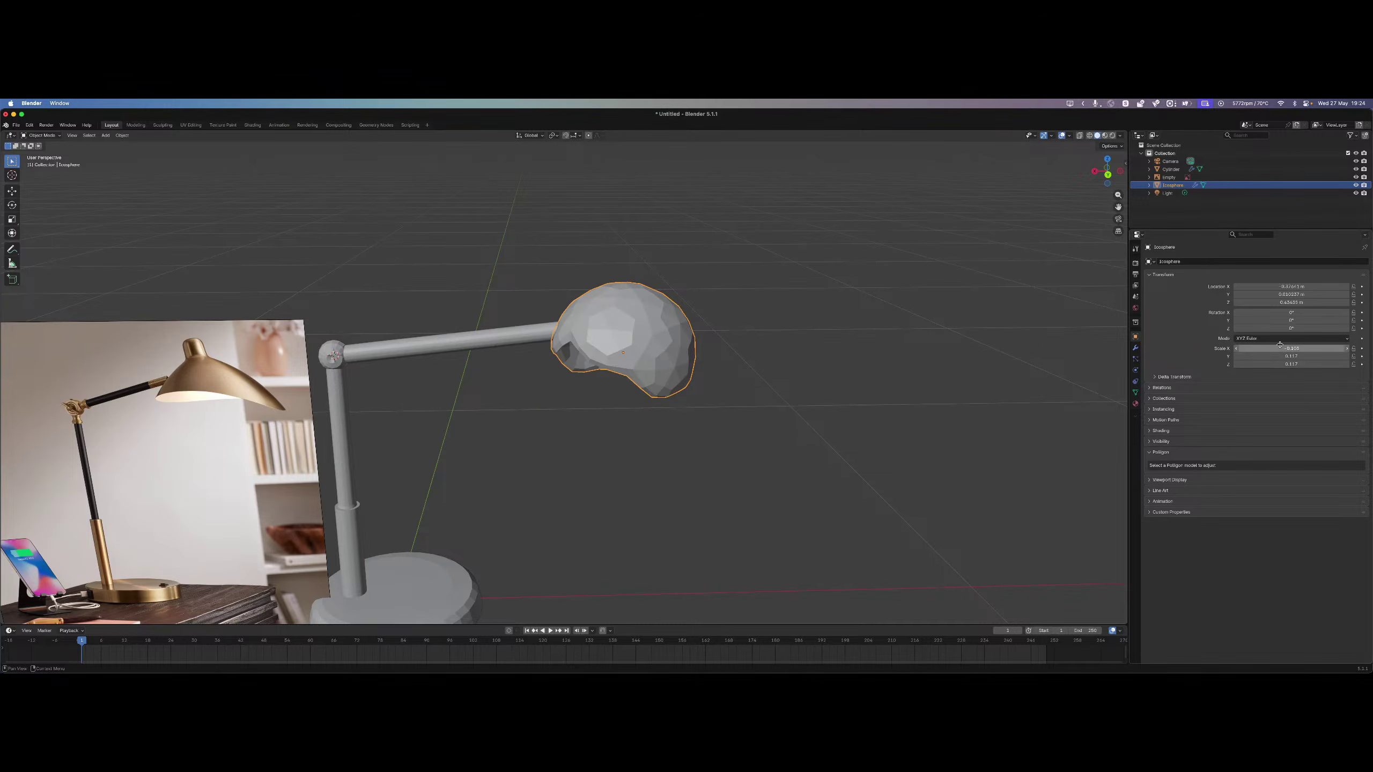
key("ctrl+z")
left_click(1282, 350)
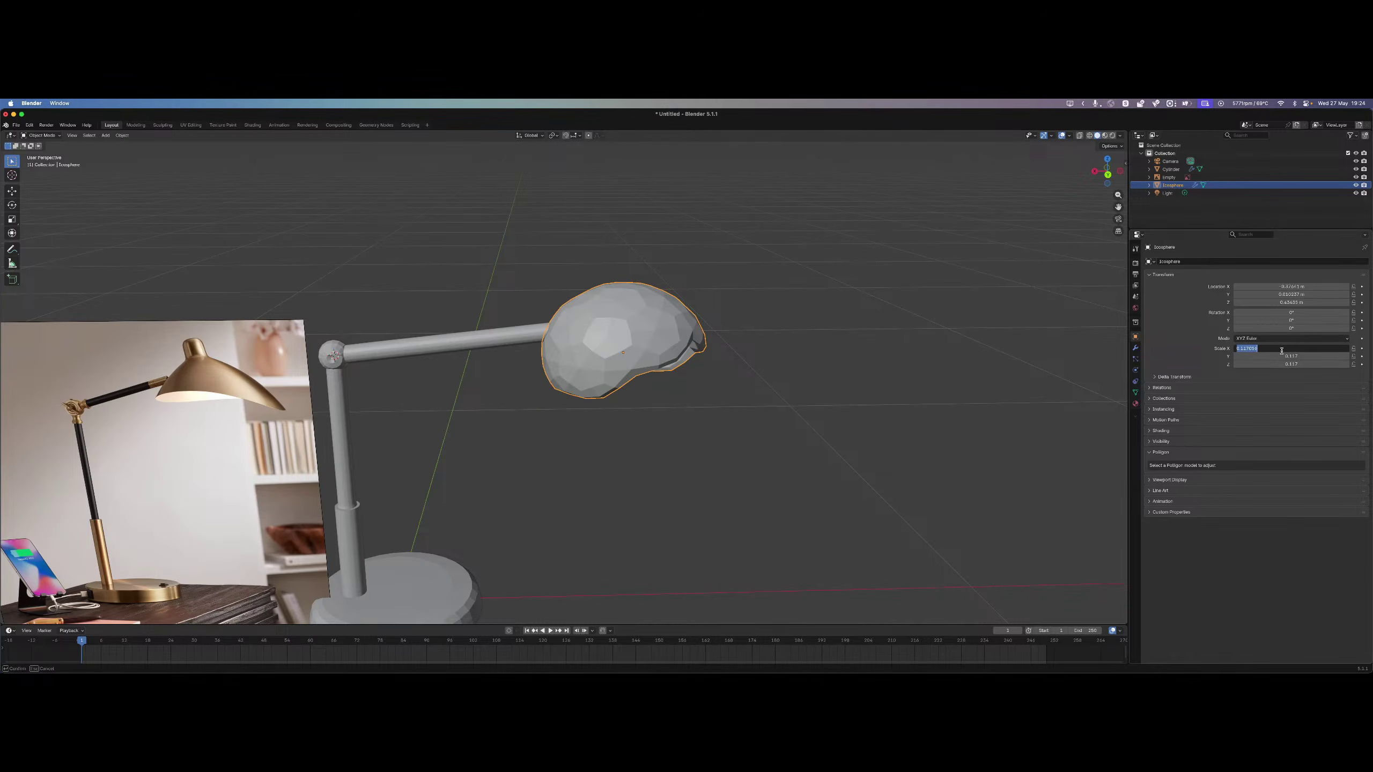
key("Escape")
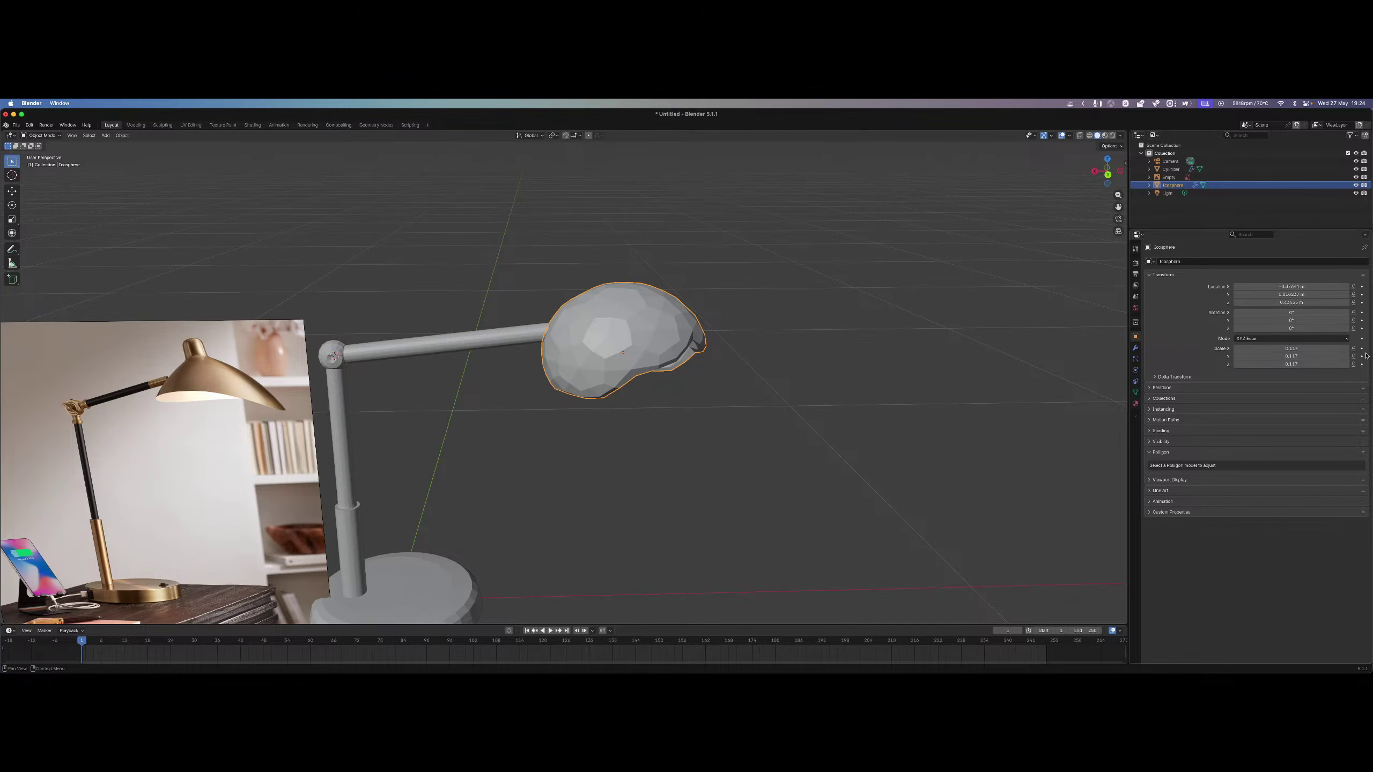
left_click_drag(1297, 348, 1289, 348)
key("ctrl+z")
Mirror the lampshade along X by making its X scale negative while keeping the same magnitude, and deselect it.
left_click(1313, 349)
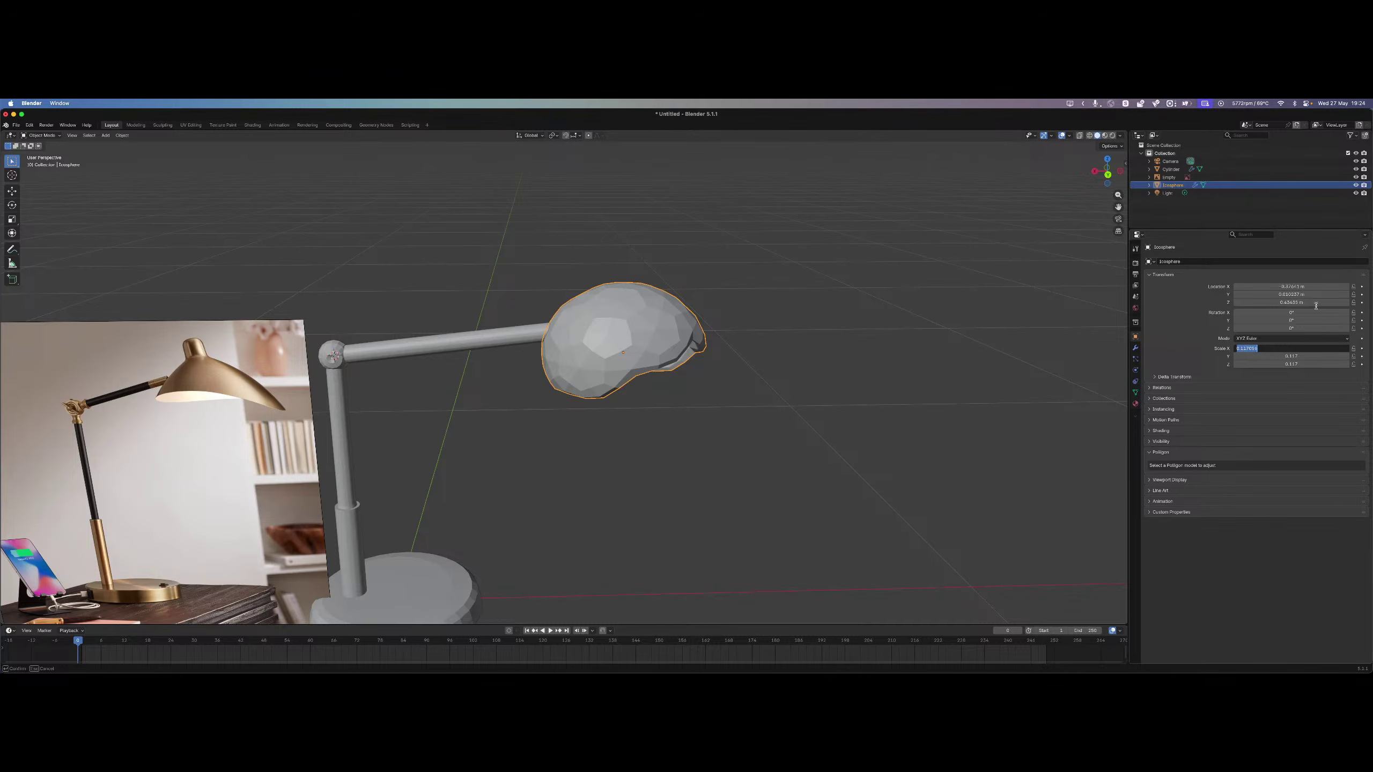
type("-")
key("Return")
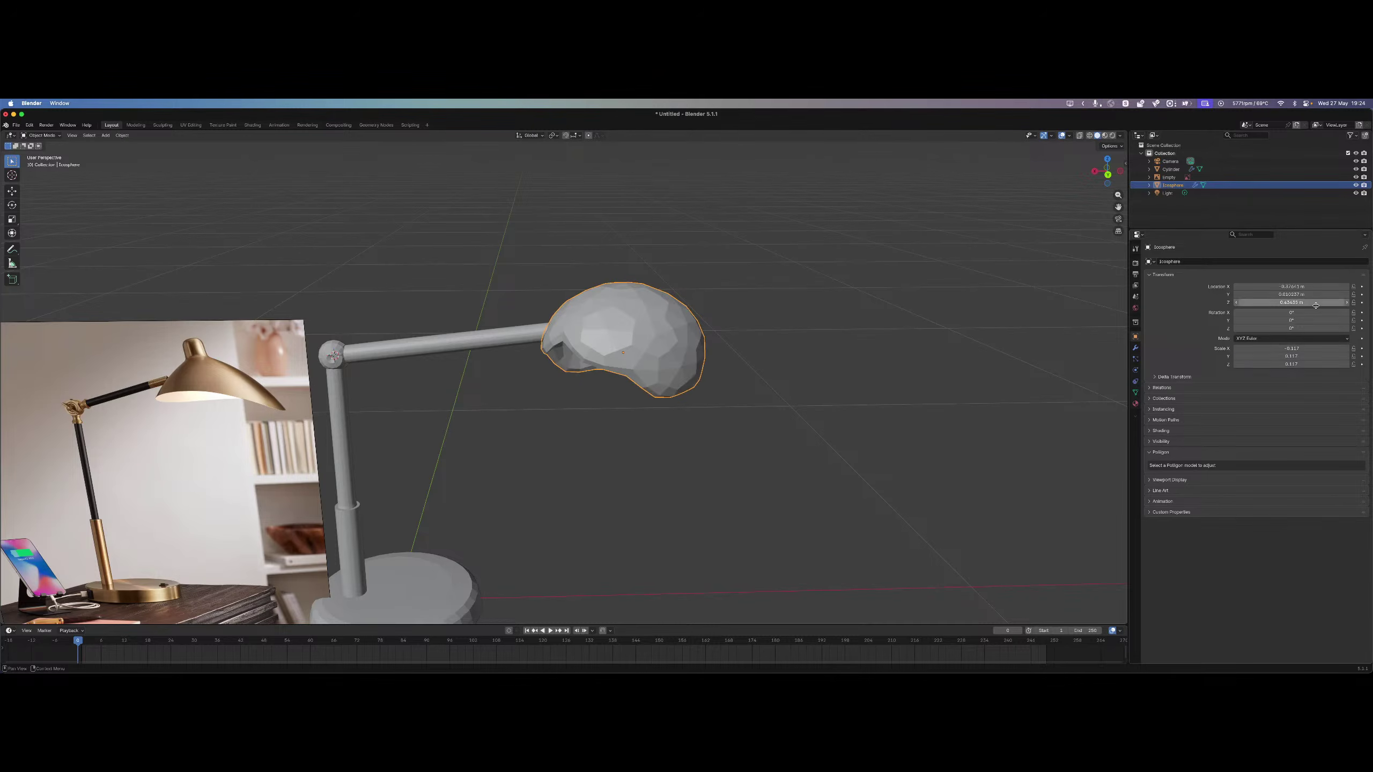
left_click(946, 487)
In Edit Mode, delete the lowest rim vertex of the lampshade on the side nearest the arm.
scroll(897, 415, "up", 3)
middle_click_drag(897, 415, 937, 281)
key("Tab")
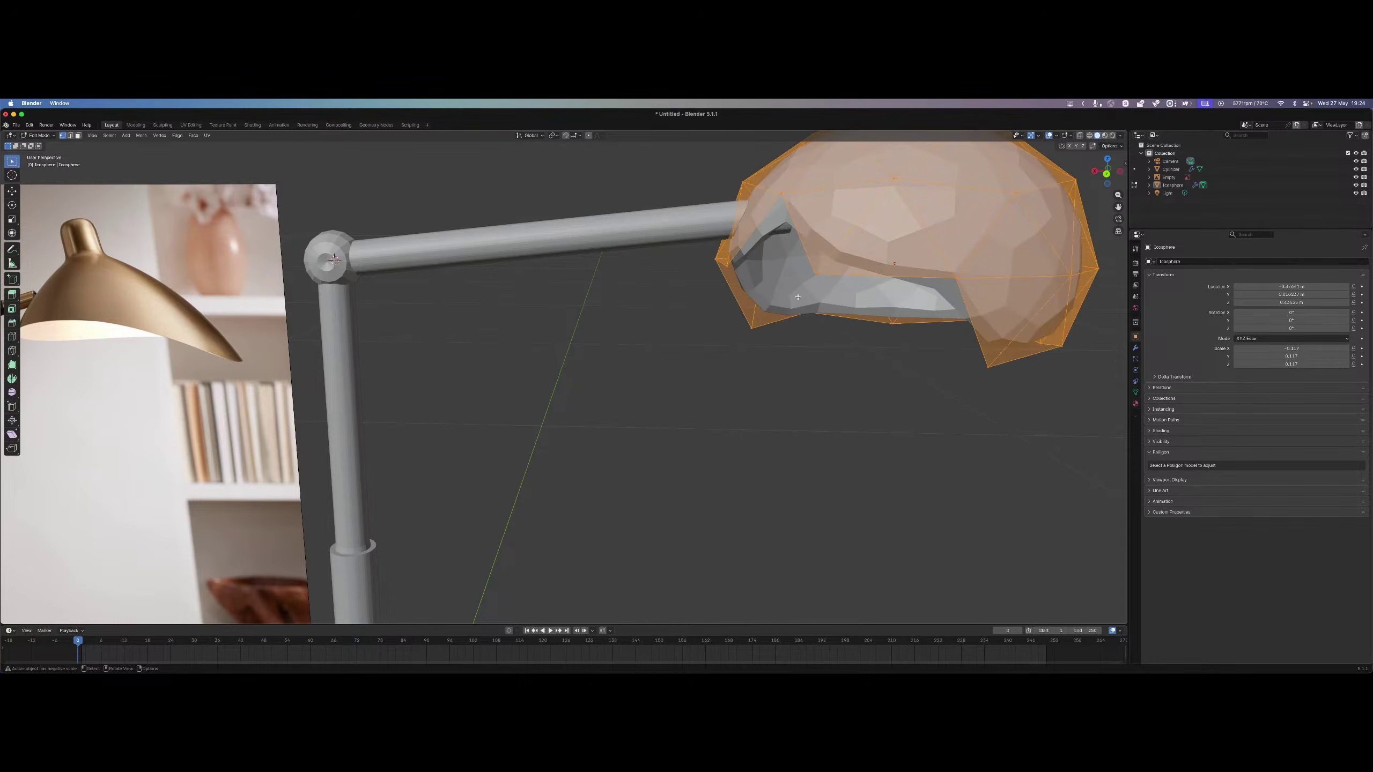
left_click(752, 313)
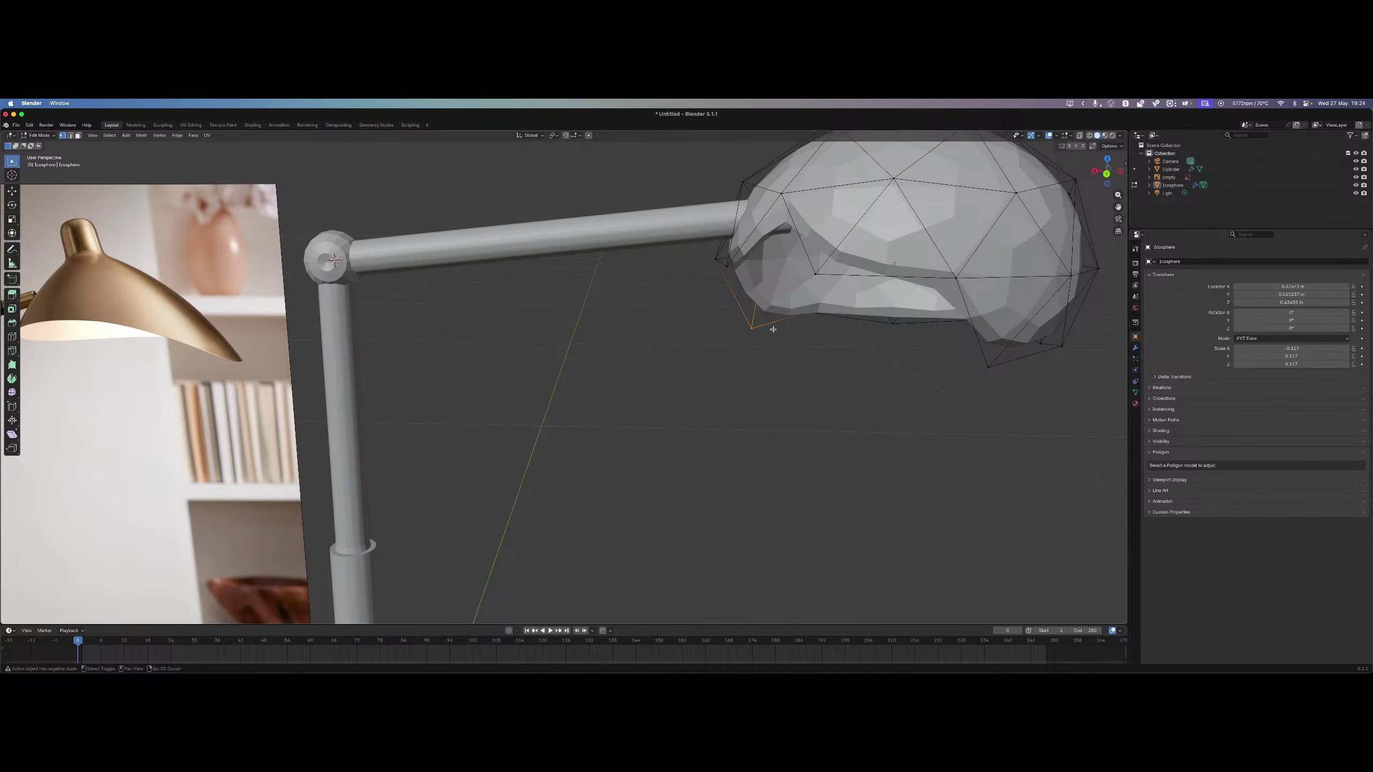
key("x")
left_click(773, 310)
Select three more vertices along the lampshade's lower rim and delete them to raise its front edge.
middle_click_drag(813, 310, 647, 311, "shift")
left_click(663, 312, "shift")
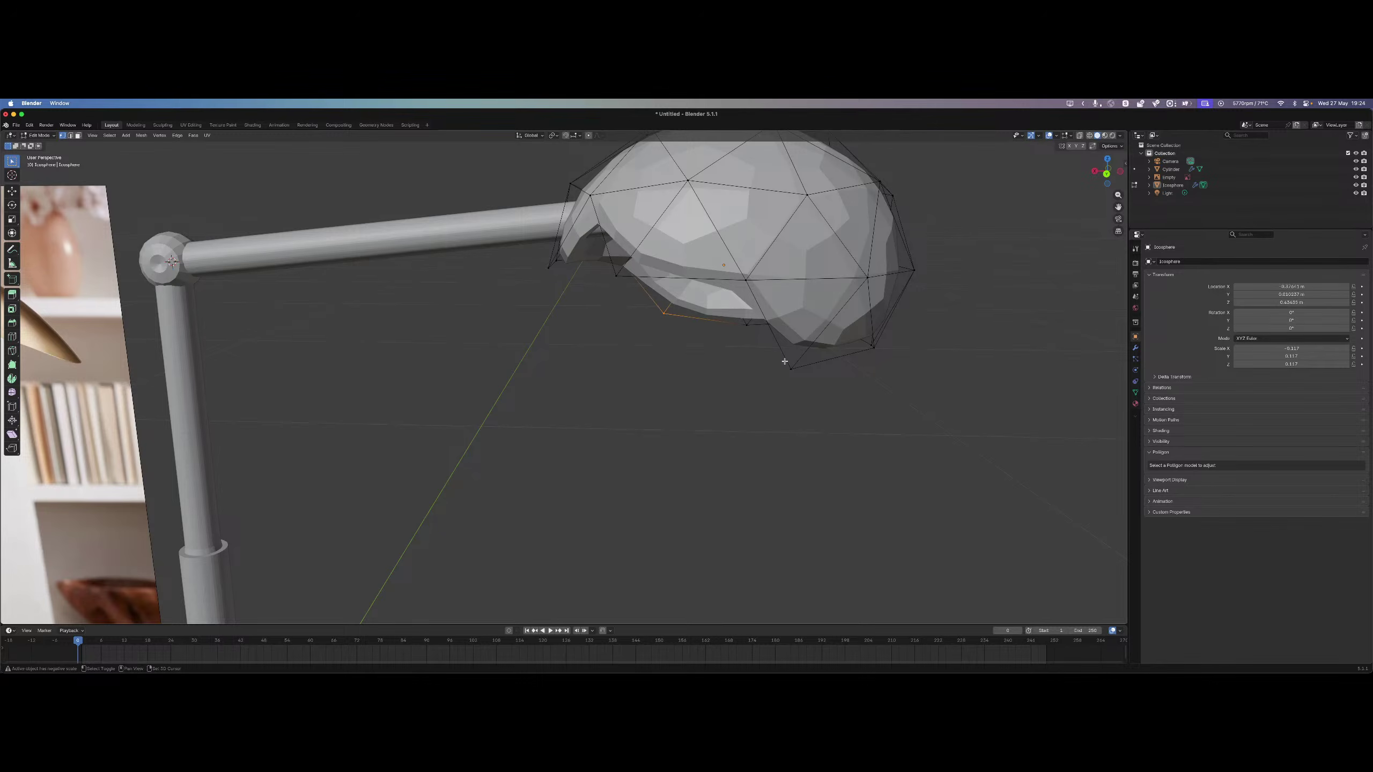
left_click(785, 362, "shift")
left_click(617, 275, "shift")
key("x")
left_click(622, 295)
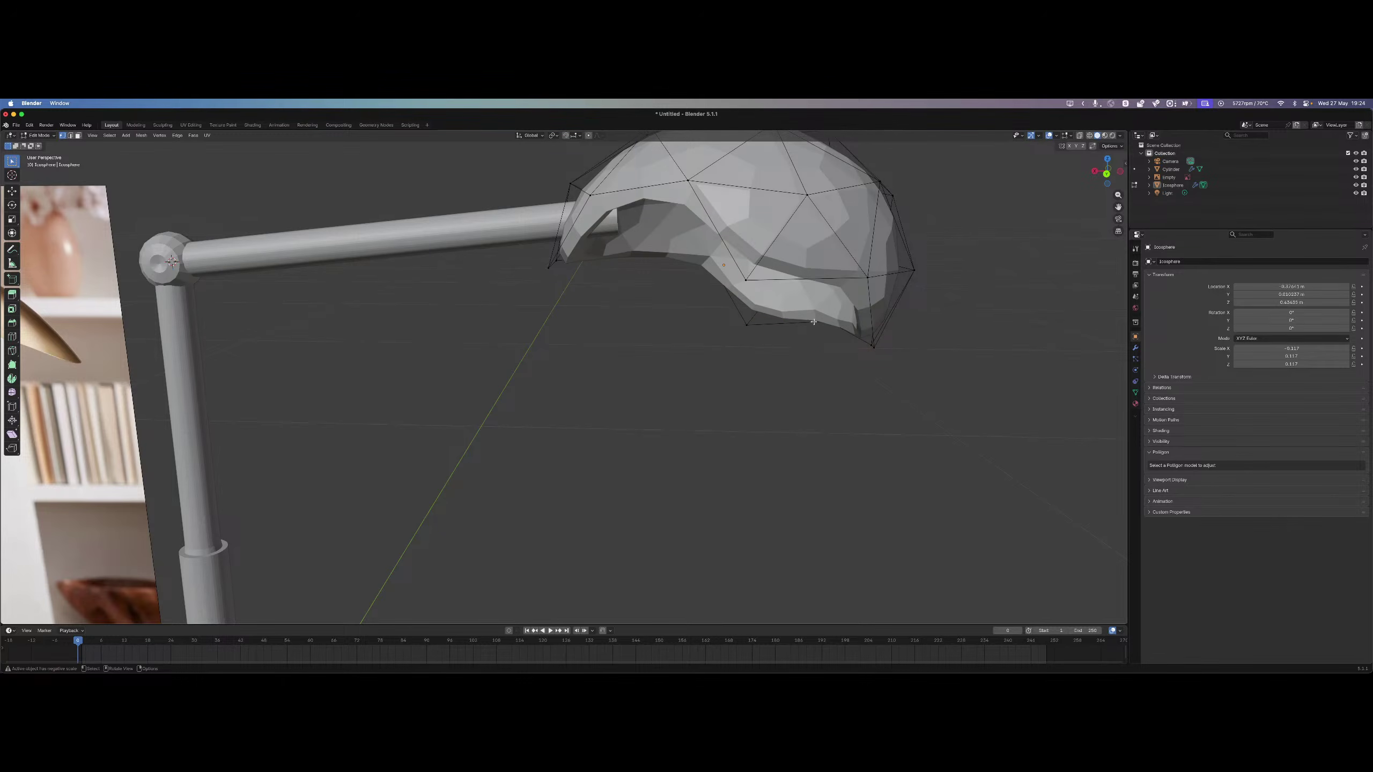
Delete the vertex hanging at the middle of the lampshade's lower rim and return to Object Mode.
left_click_drag(737, 323, 779, 350)
key("x")
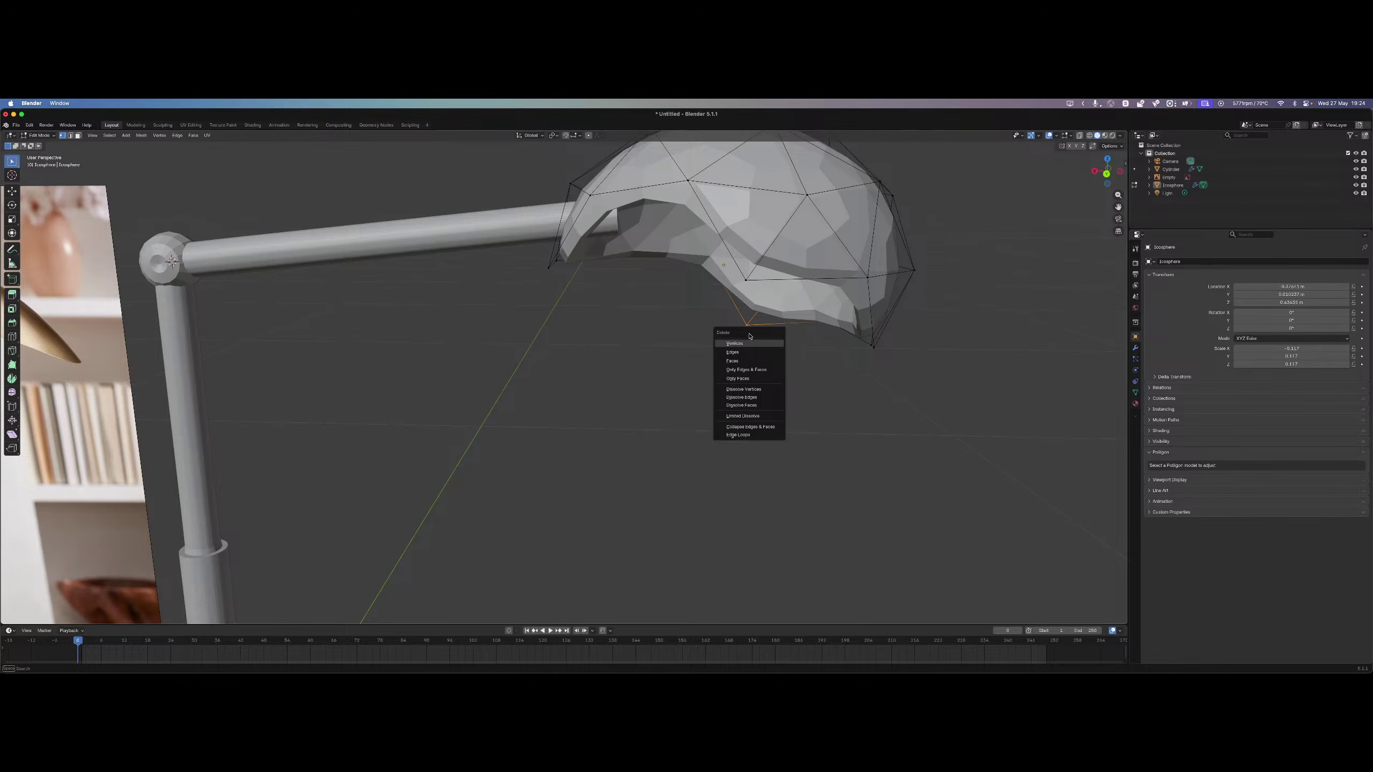
left_click(746, 343)
mouse_move(754, 331)
middle_mouse_down()
mouse_move(788, 285)
mouse_move(760, 315)
middle_mouse_up()
scroll(748, 340, "down", 4)
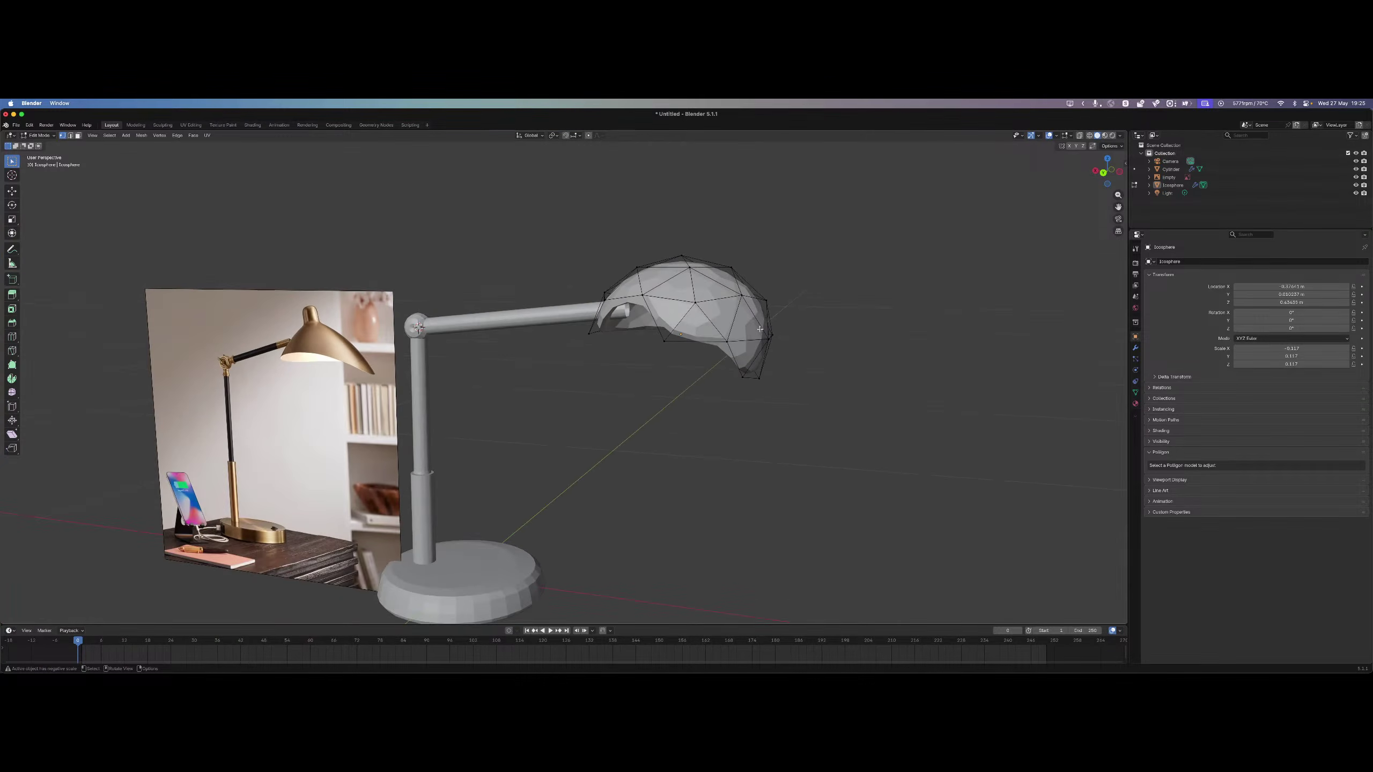
scroll(747, 341, "up", 3)
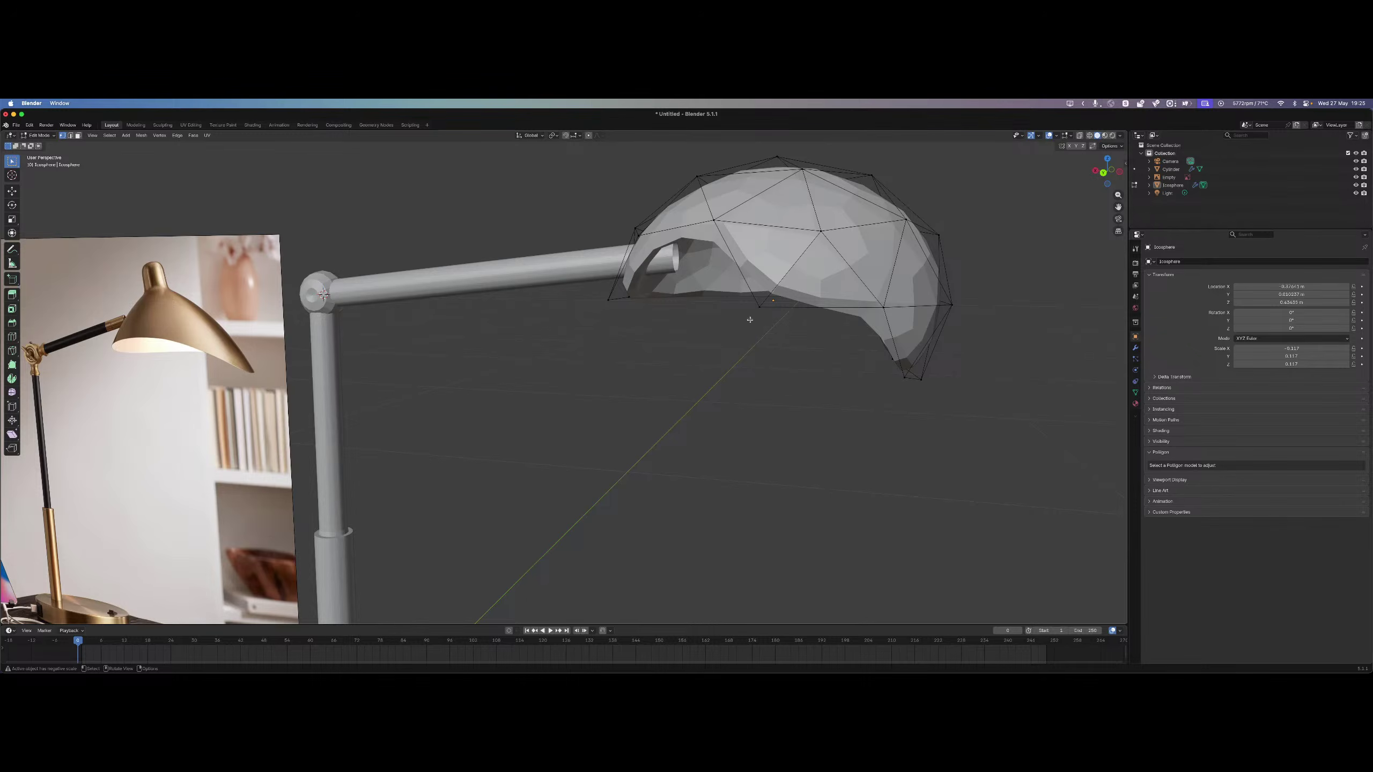
key("Tab")
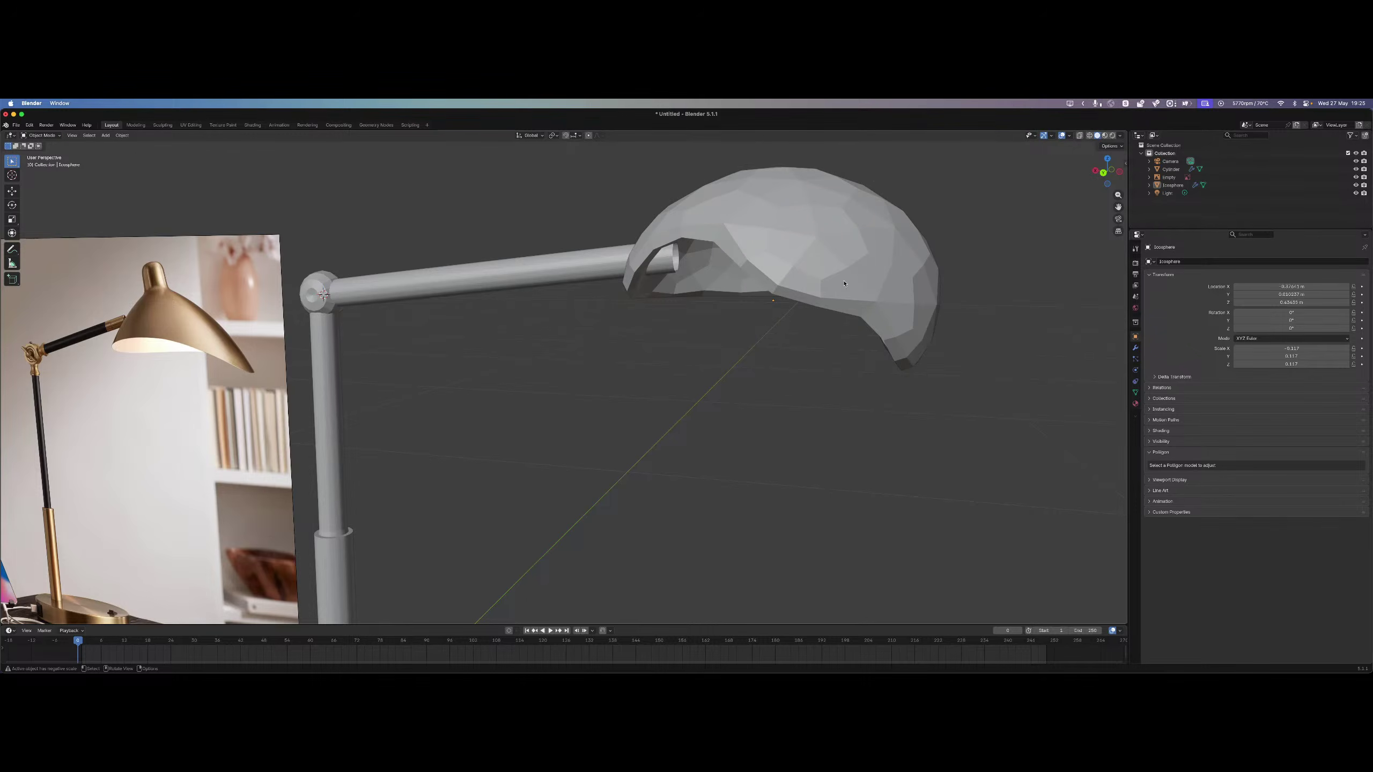
Move the lampshade along the X axis outward, away from the lamp post, and deselect it.
left_click(843, 283)
key("g")
key("x")
left_click(876, 280)
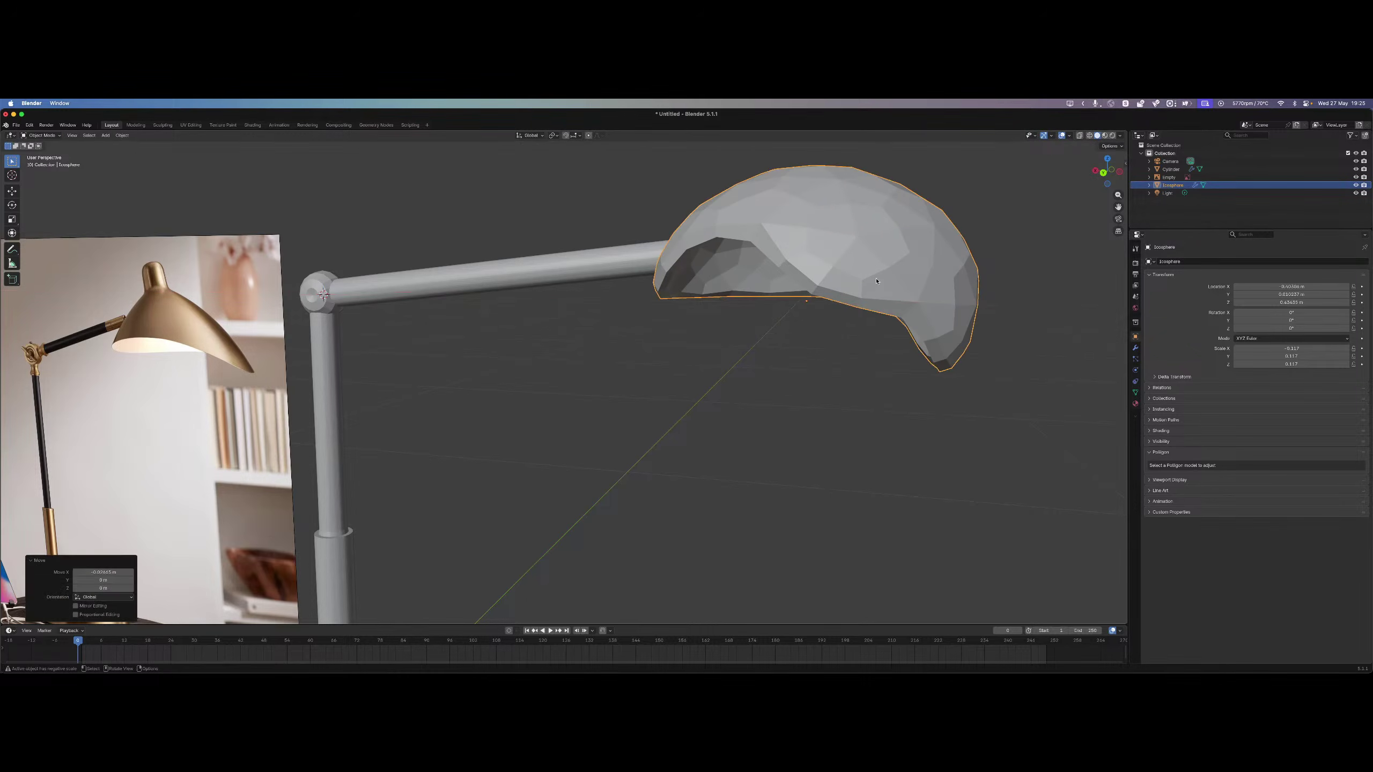
middle_click_drag(875, 303, 674, 350)
left_click(923, 329)
scroll(864, 324, "up", 5)
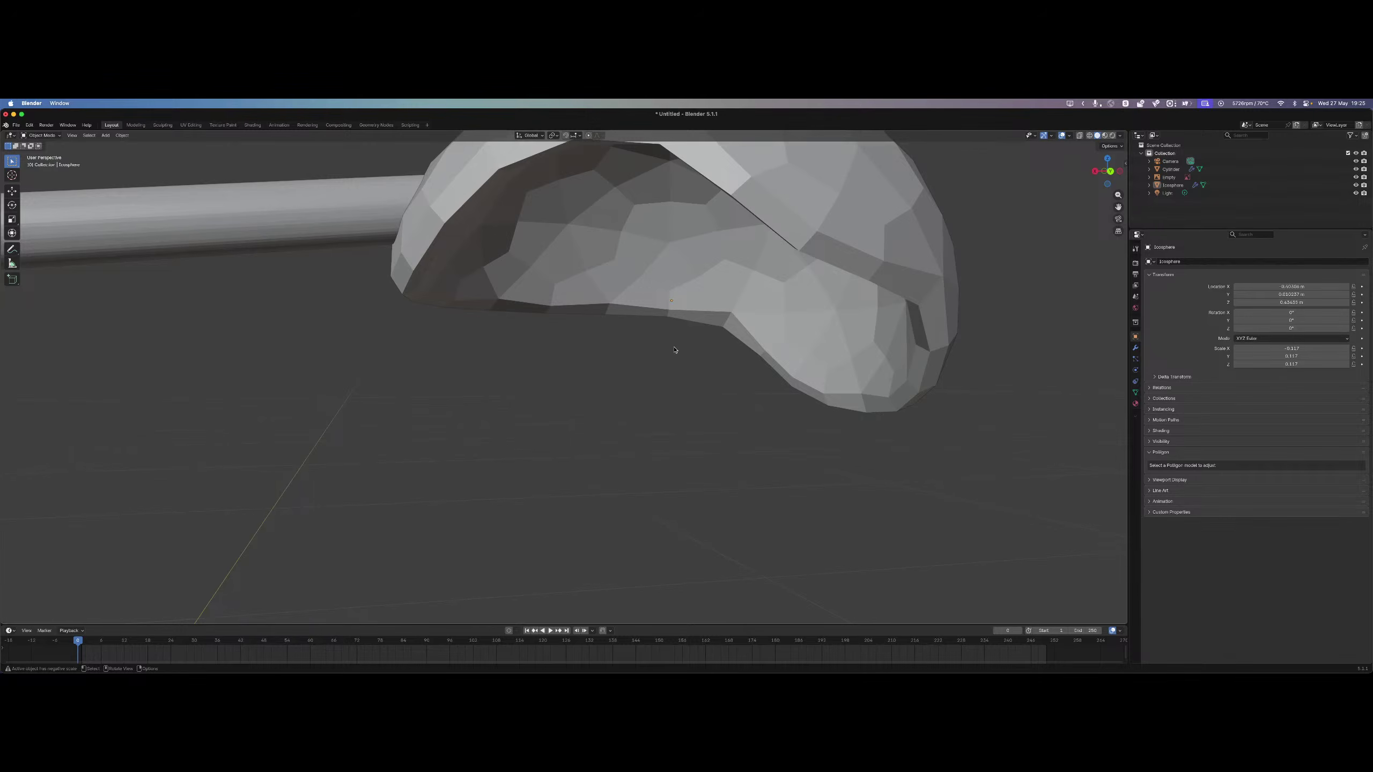
scroll(675, 349, "down", 10)
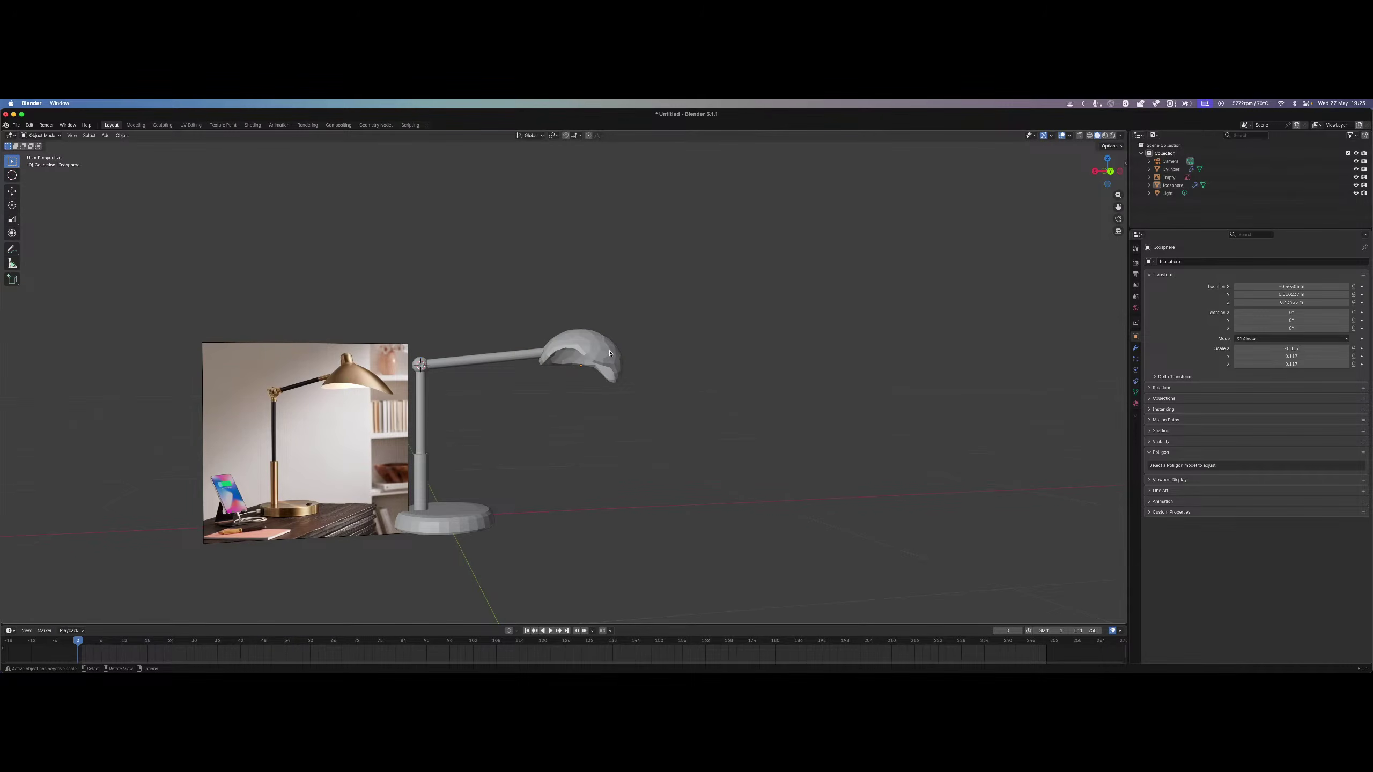
Rotate the lampshade 30 degrees about the global Y axis.
left_click(610, 352)
key("r")
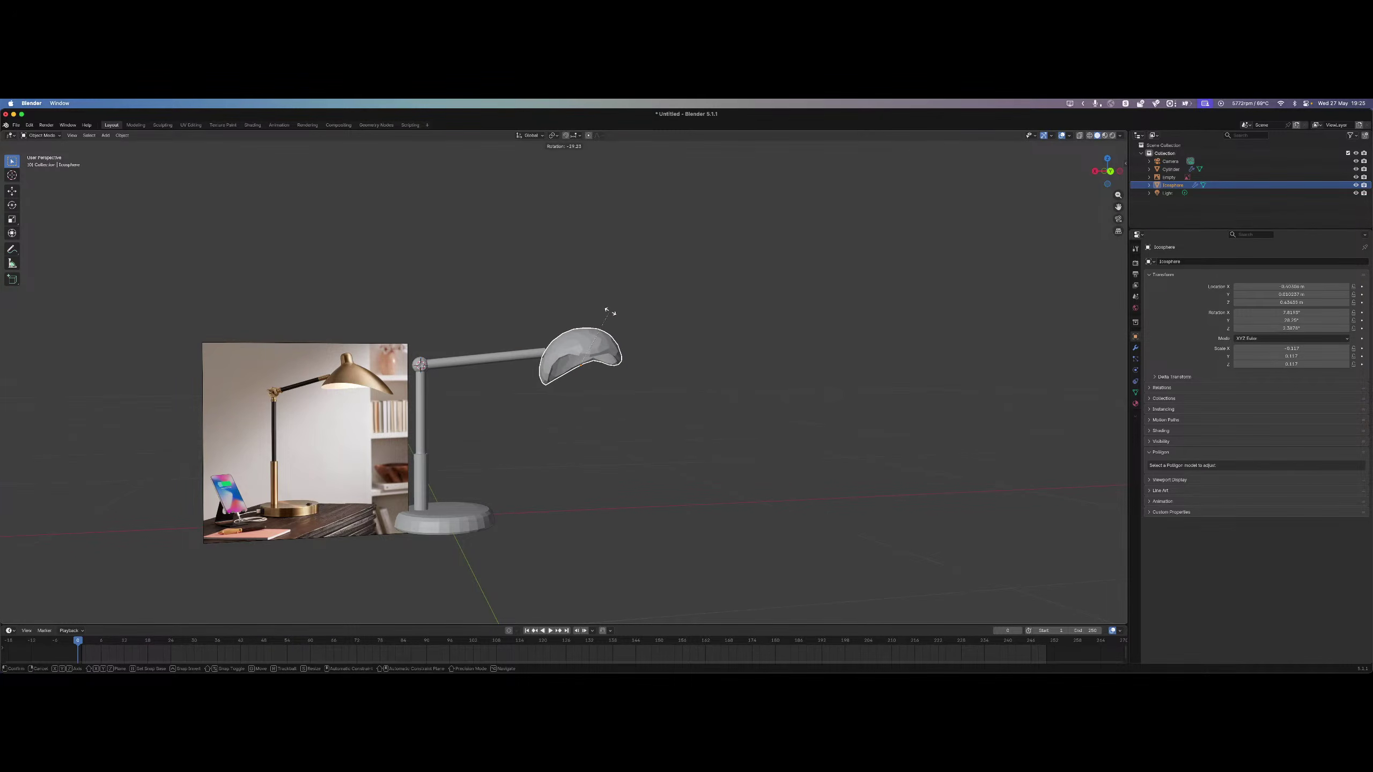
key("x")
key("z")
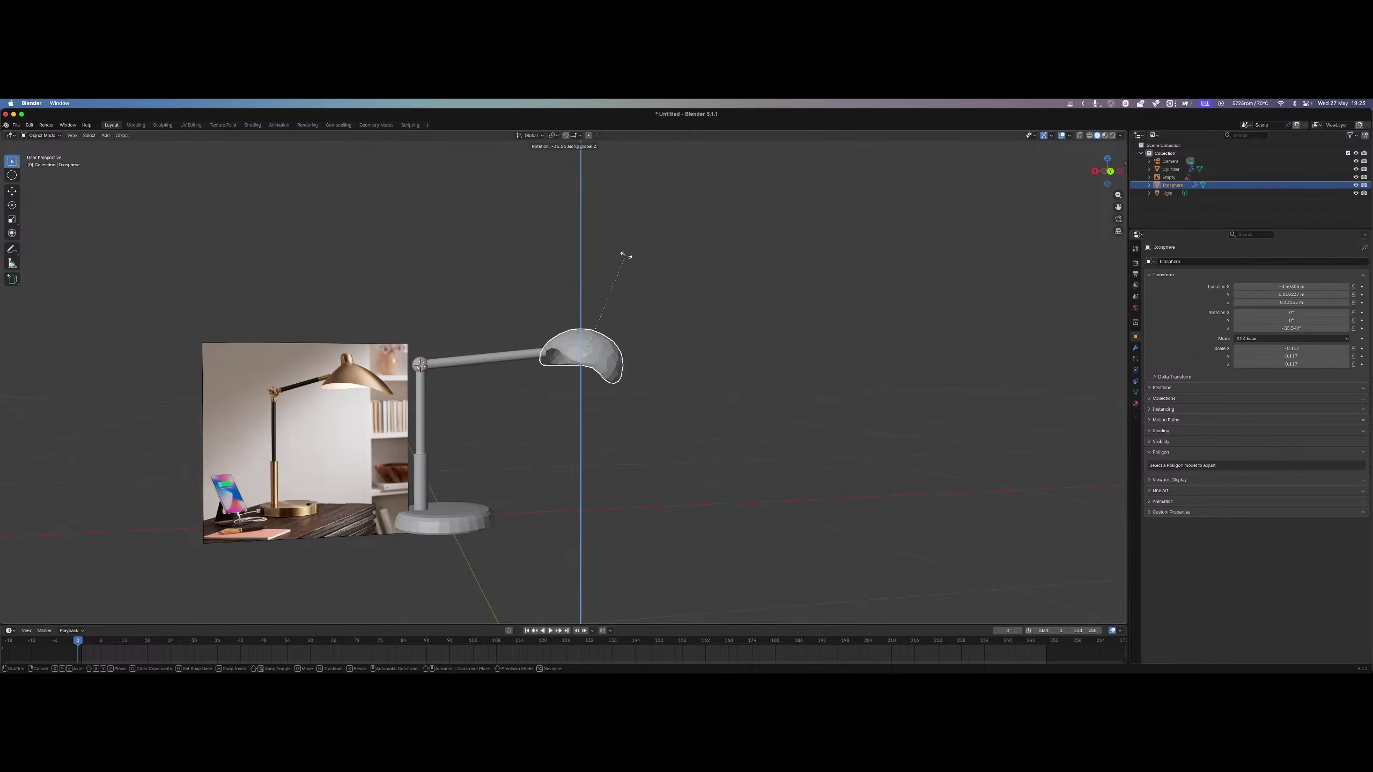
type("y")
type("30")
key("Return")
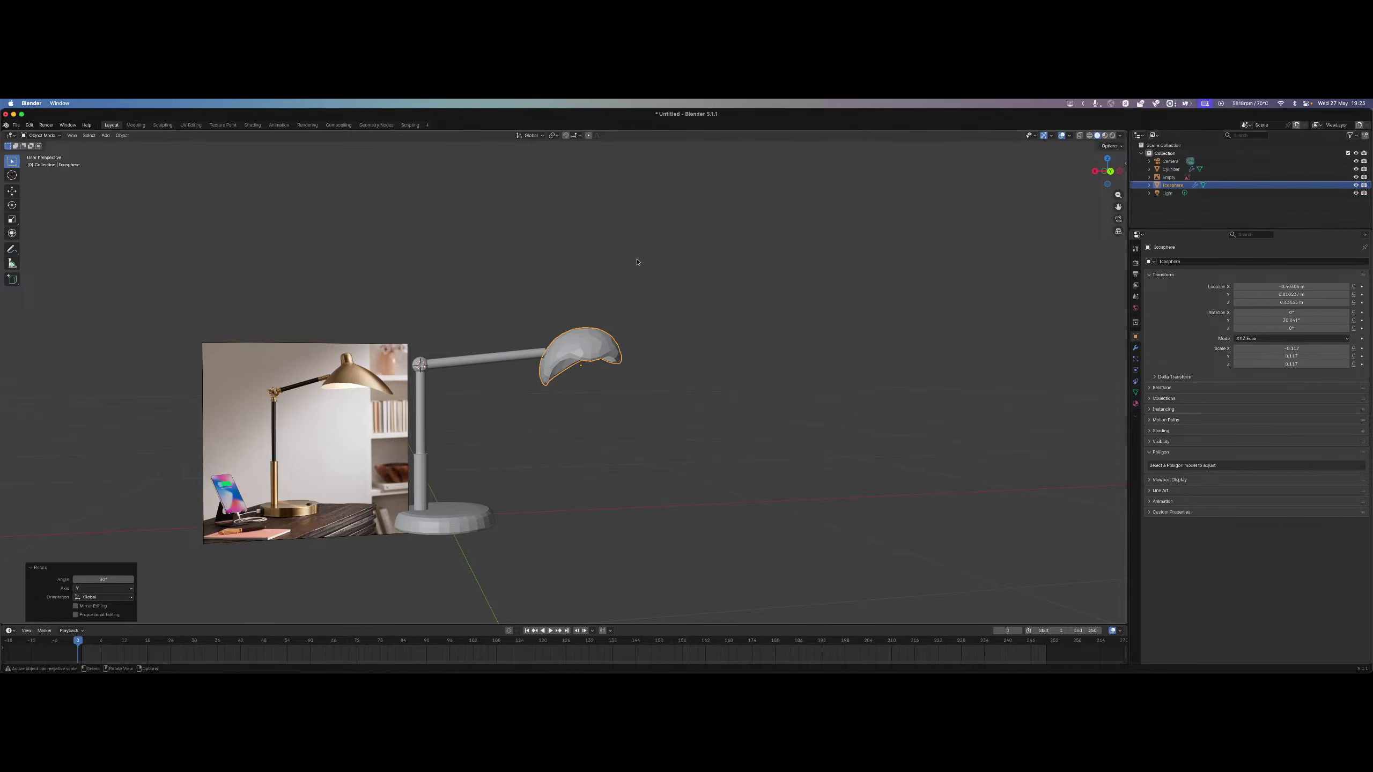
Move the rotated lampshade along the X axis so it meets the end of the arm.
key("g")
key("x")
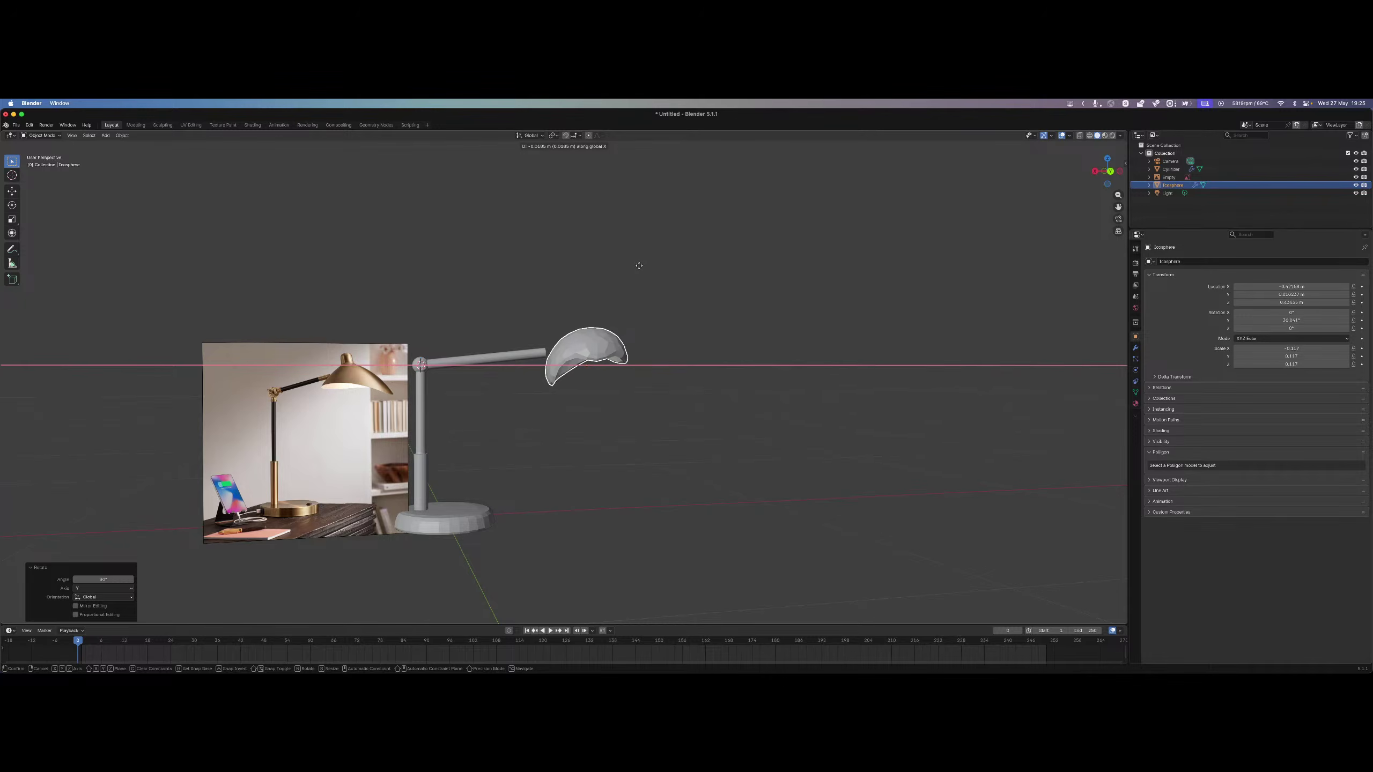
left_click(631, 282)
scroll(708, 422, "up", 6)
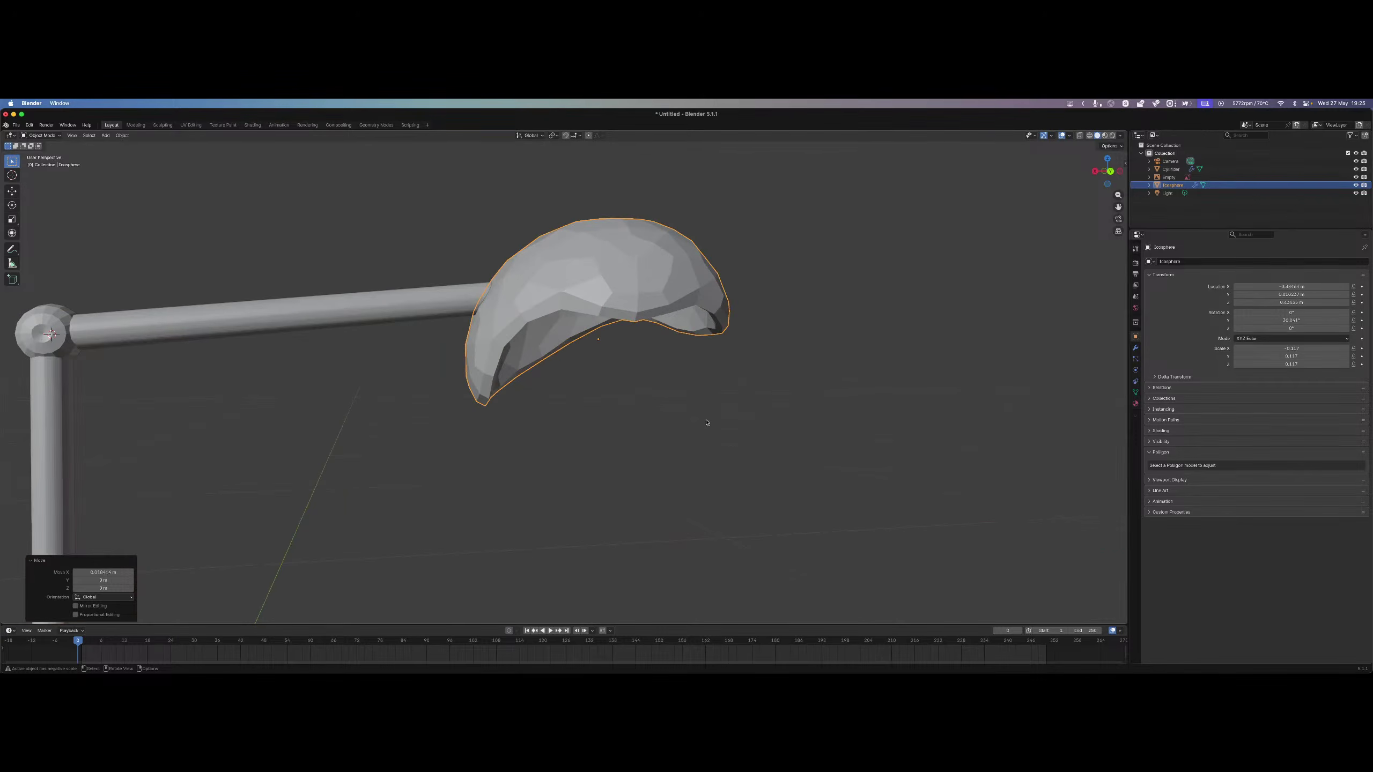
Snap the 3D cursor to the selected lampshade.
middle_click_drag(680, 423, 660, 316)
left_click(703, 511)
scroll(706, 533, "up", 4)
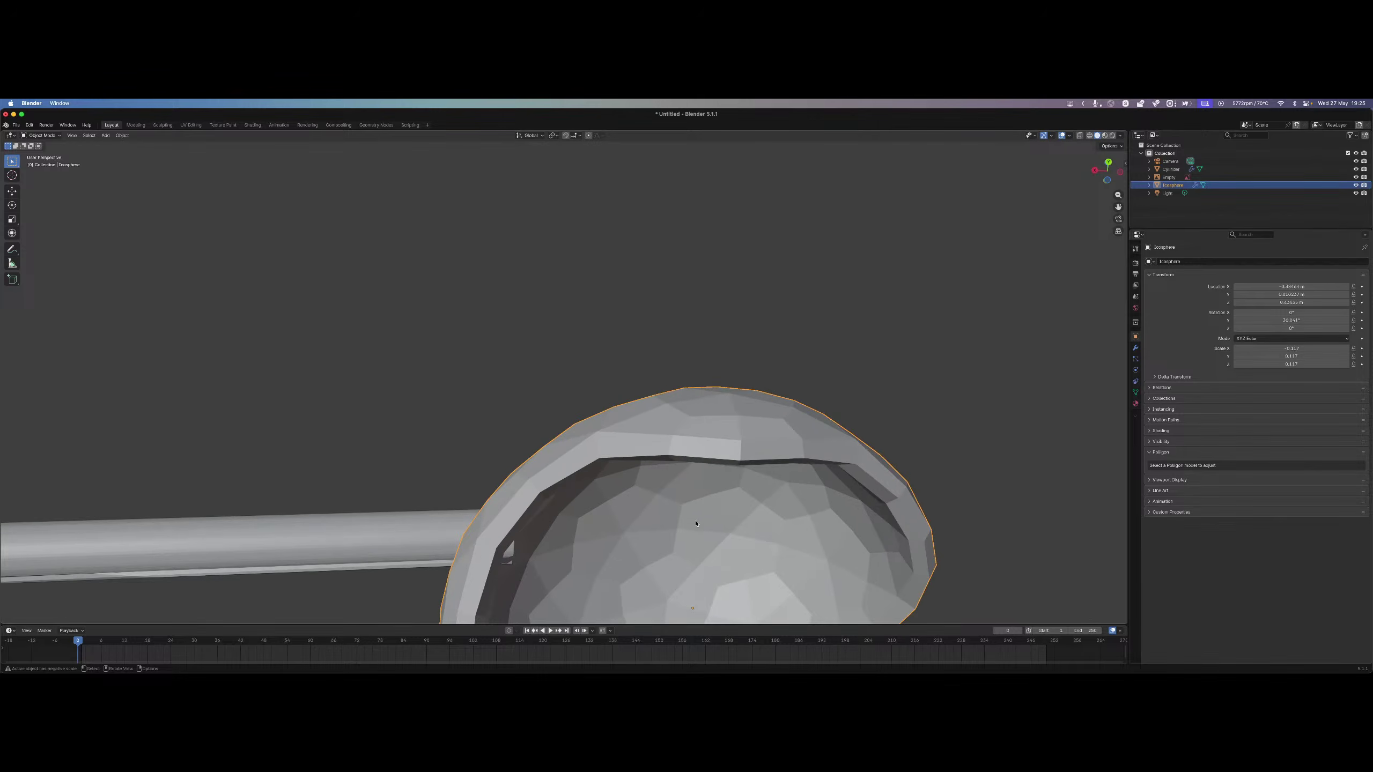
scroll(706, 533, "down", 4)
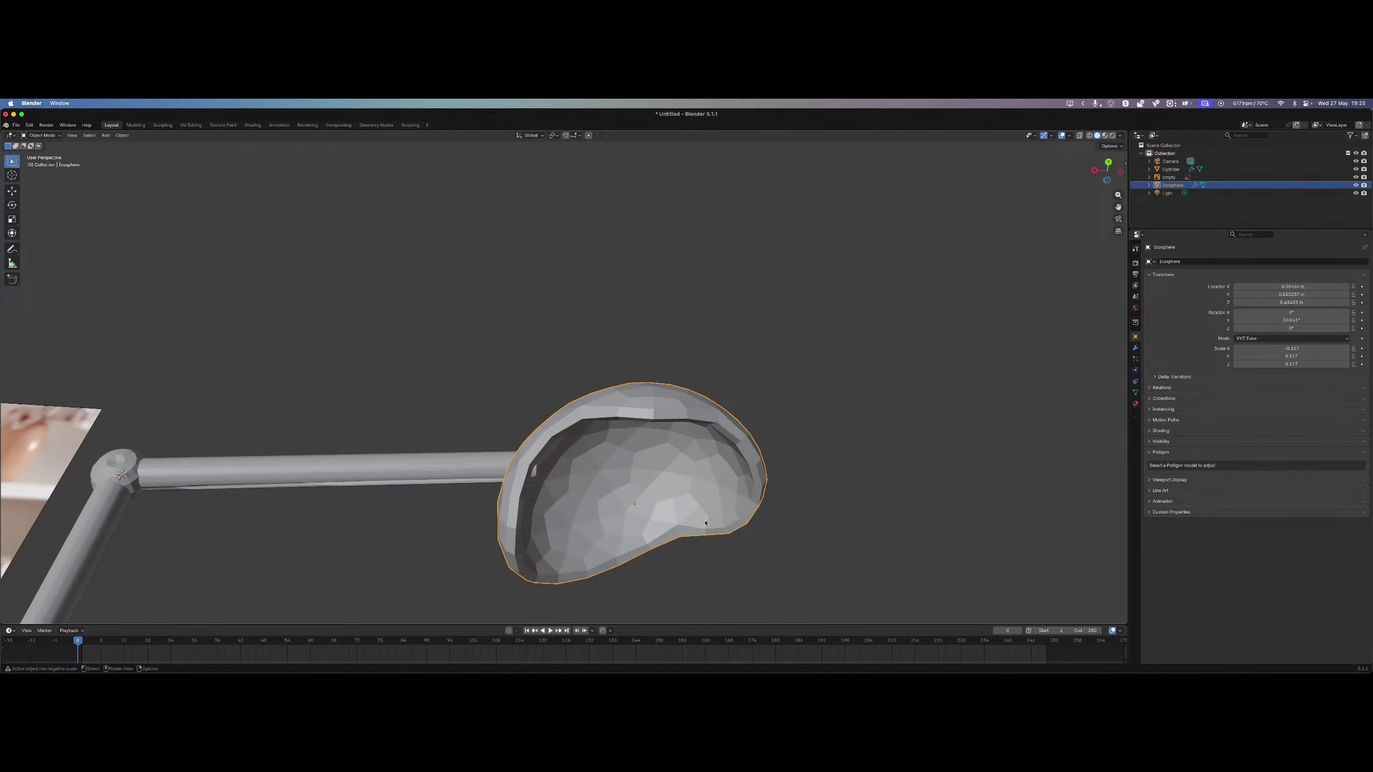
key("shift+s")
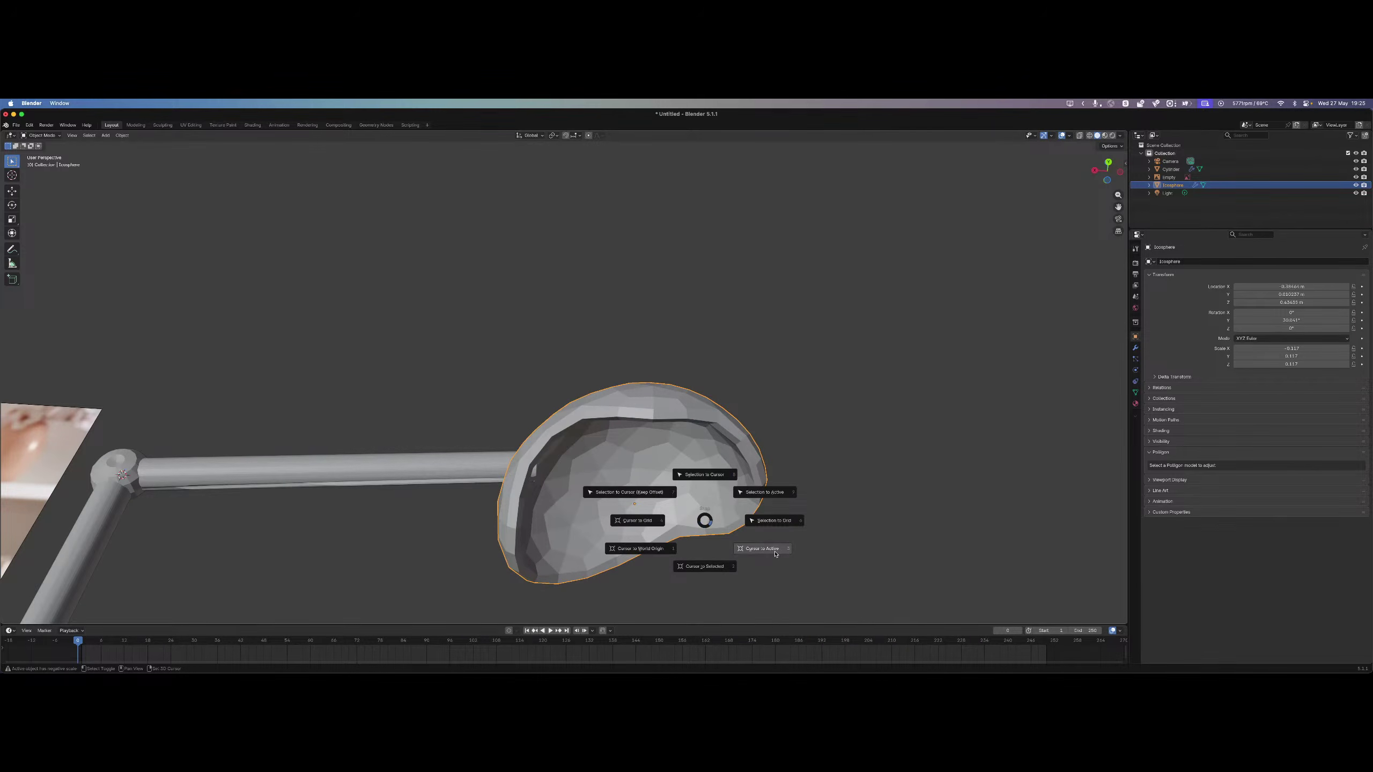
left_click(697, 576)
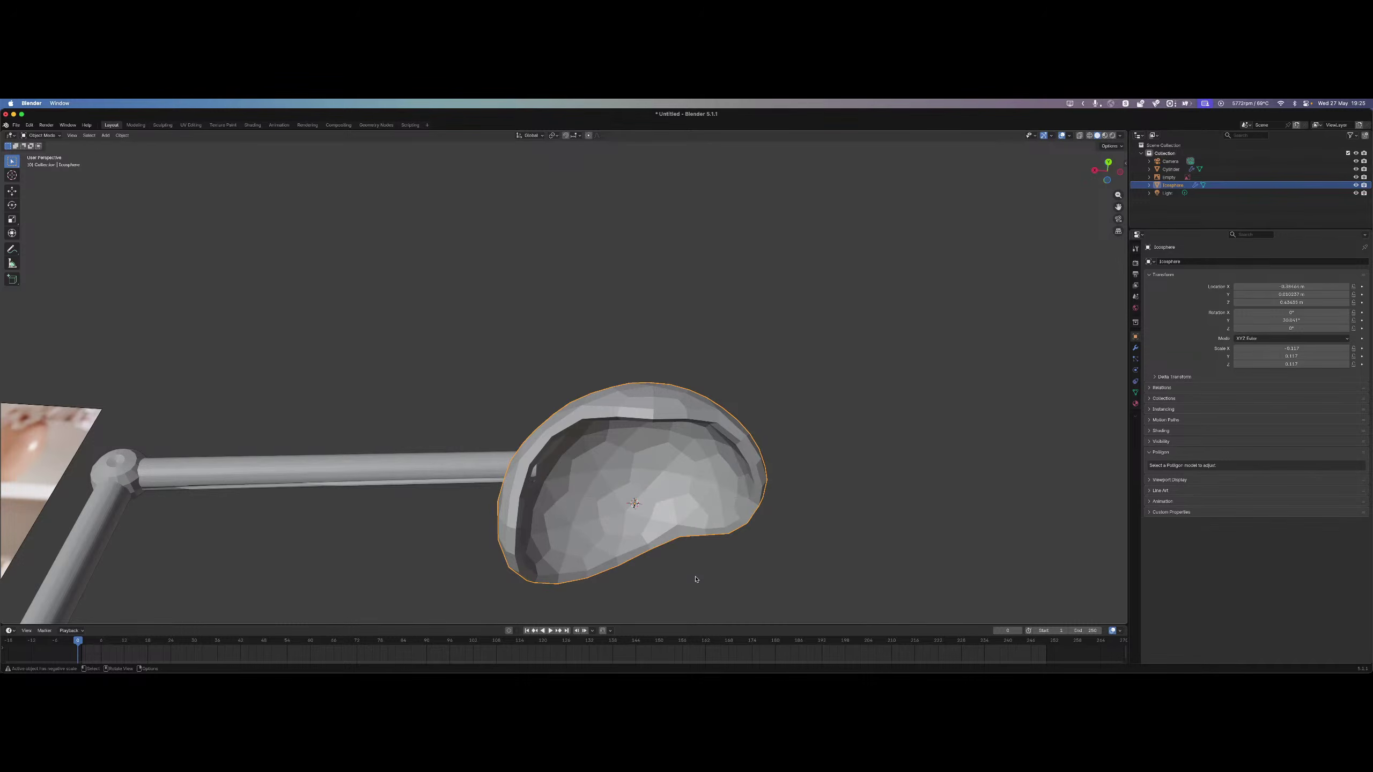
Add a point light at the 3D cursor inside the lampshade.
middle_click_drag(740, 450, 701, 539)
key("shift+a")
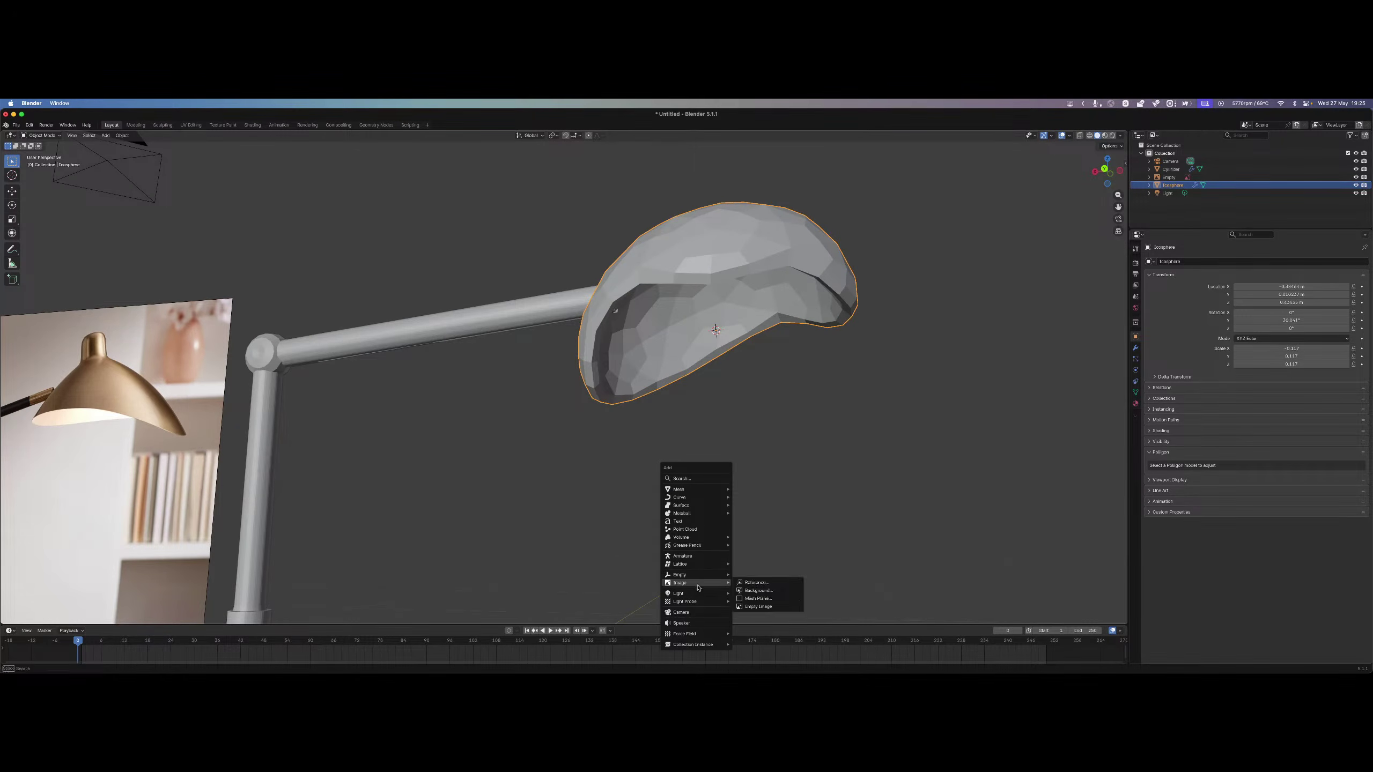
mouse_move(706, 596)
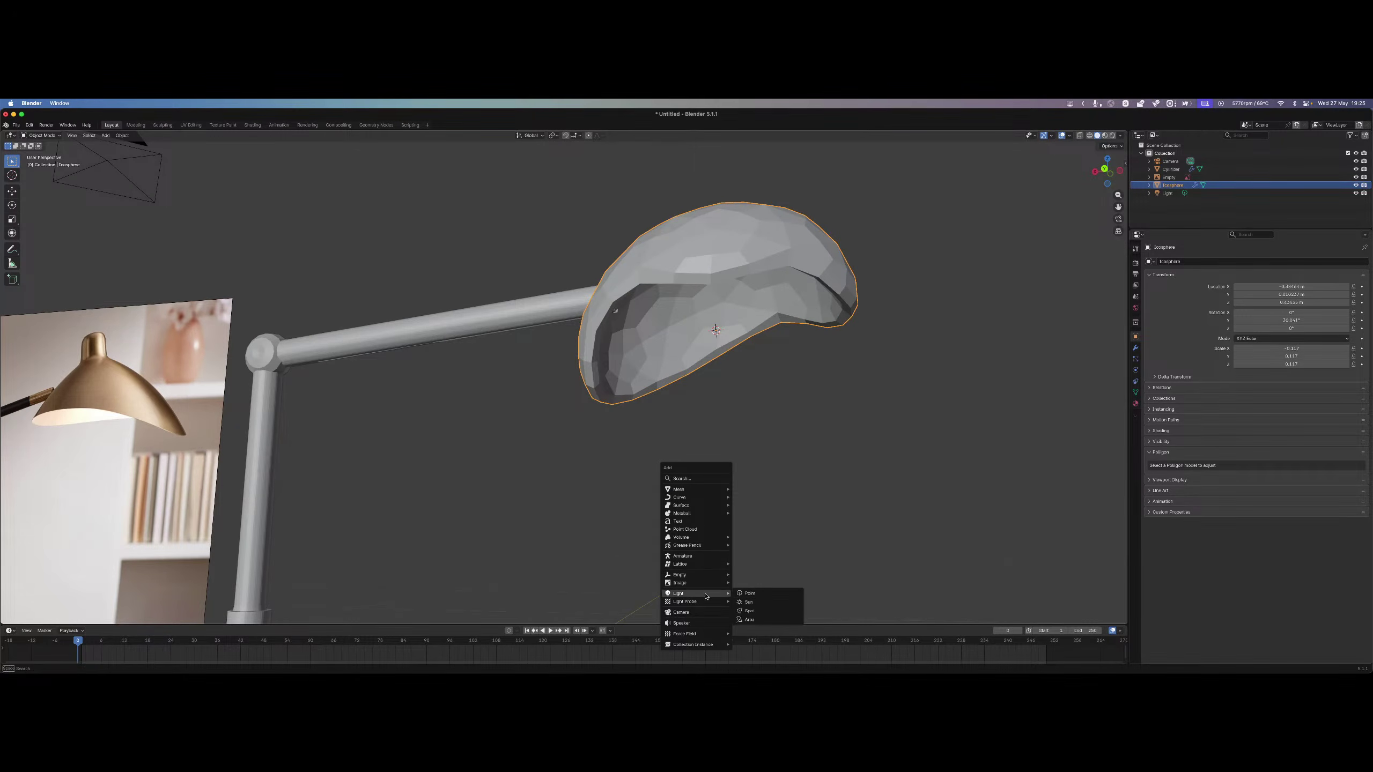
left_click(756, 593)
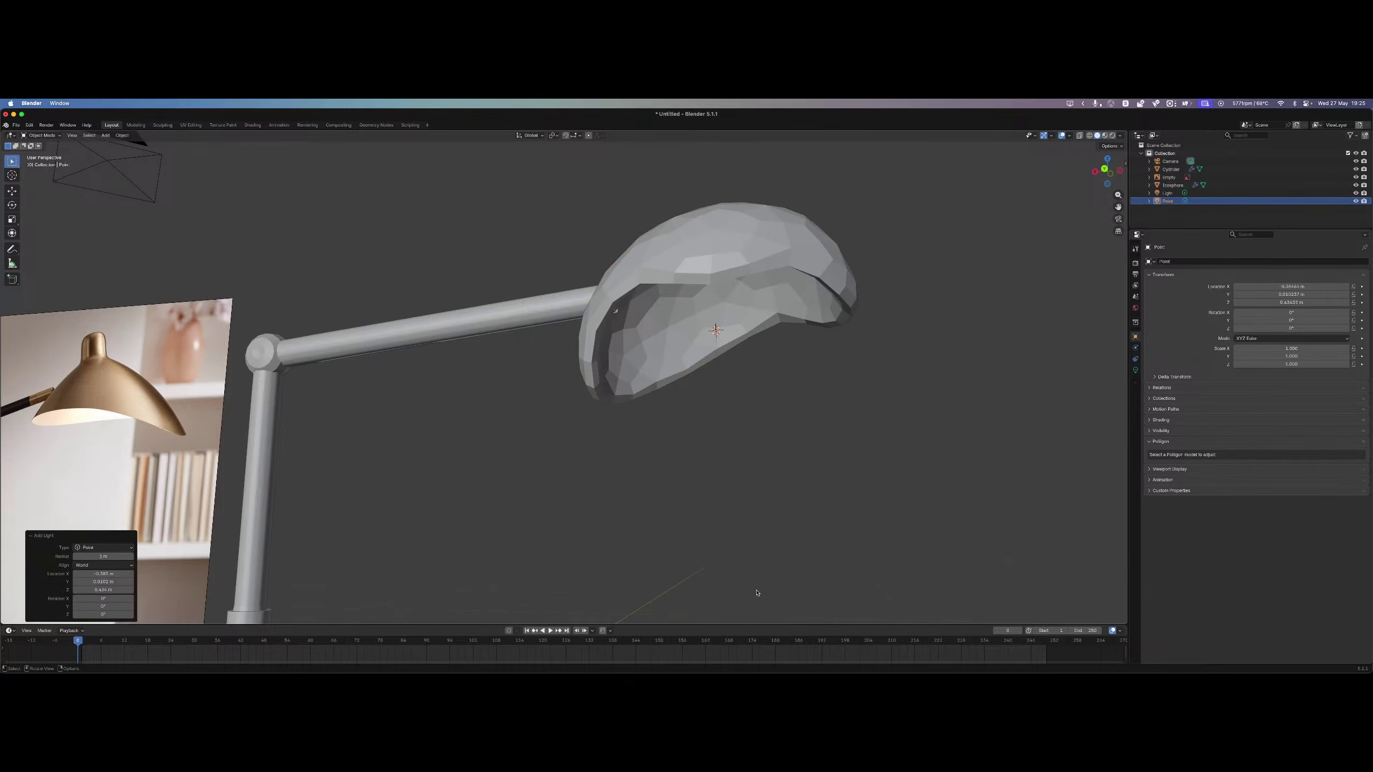
Switch the viewport to rendered shading and examine the point light's effect on the lampshade, arm and base.
middle_click_drag(809, 499, 728, 396)
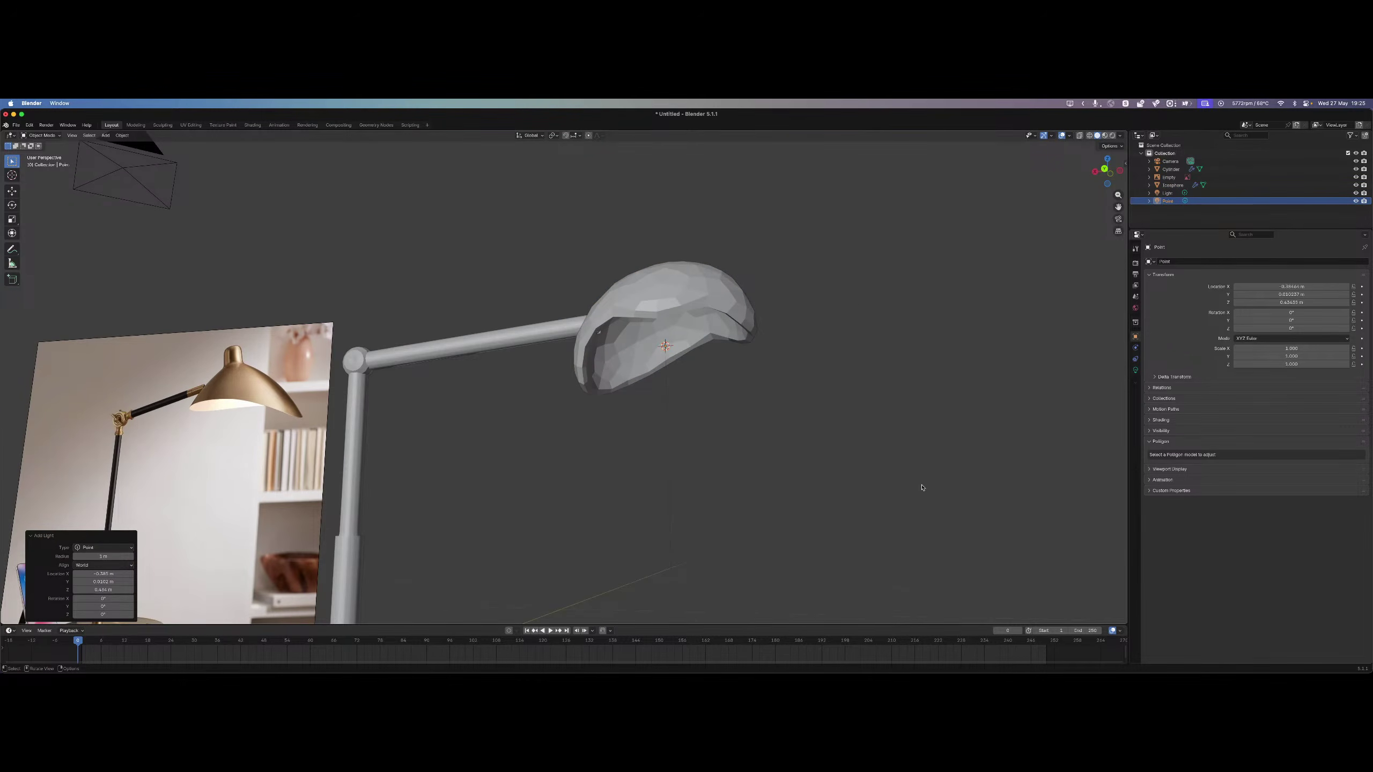
key("z")
left_click(926, 433)
scroll(812, 407, "up", 3)
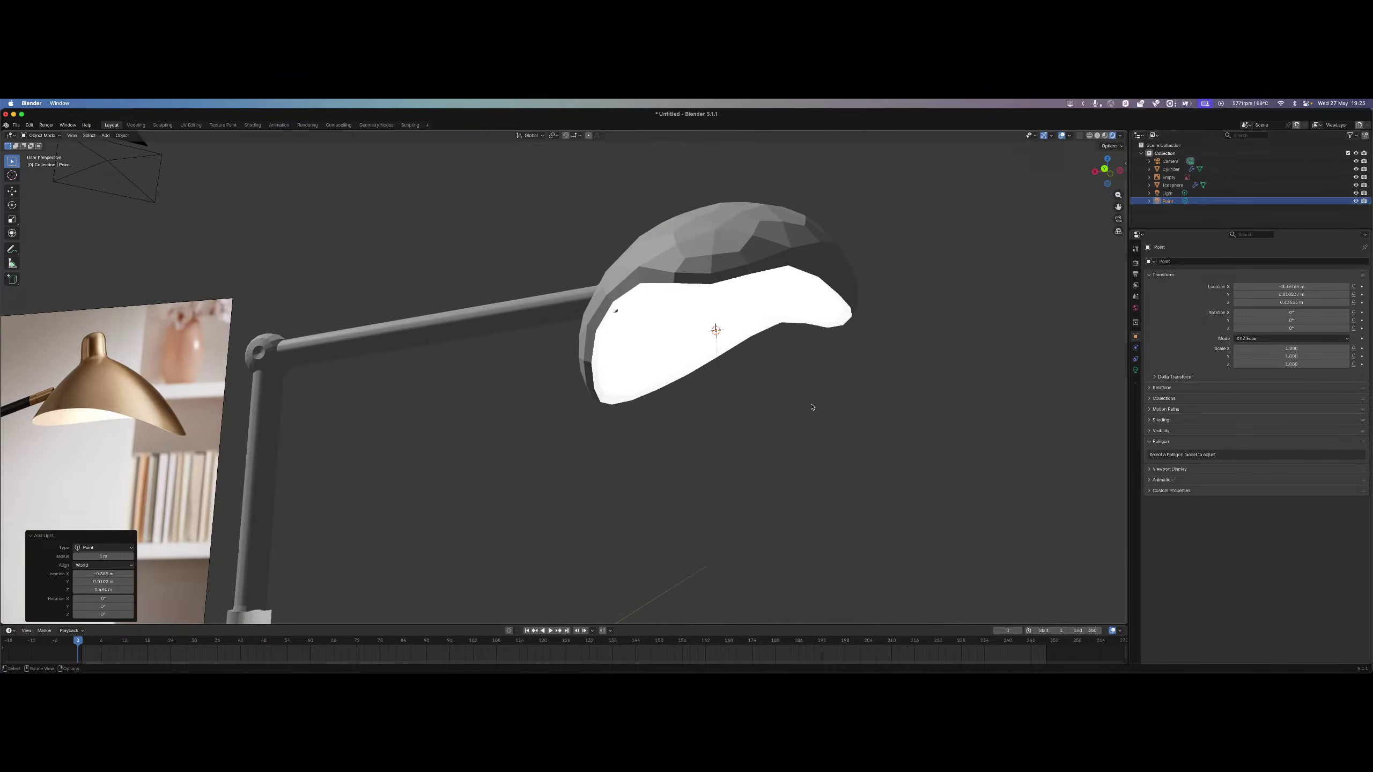
scroll(812, 391, "down", 9)
scroll(746, 497, "up", 8)
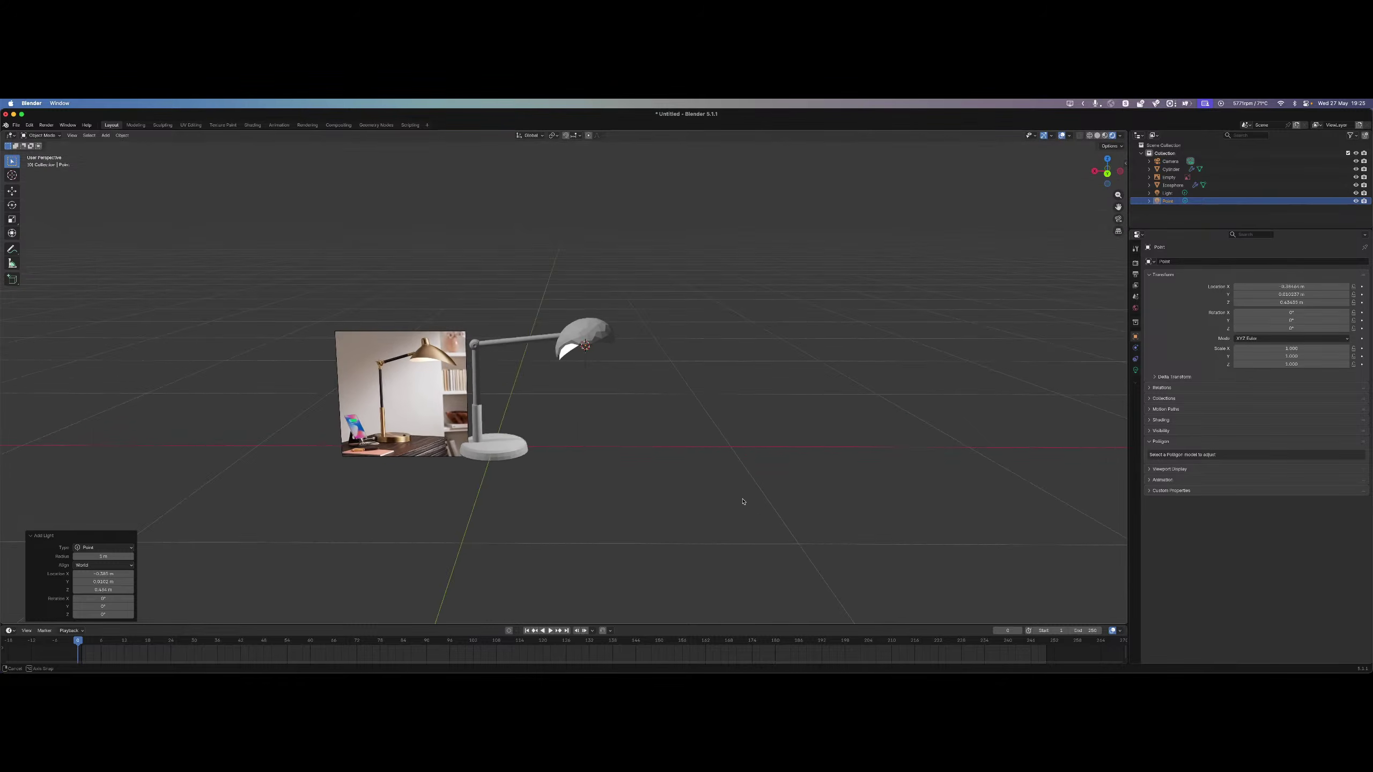
middle_click_drag(762, 330, 719, 453, "shift")
scroll(677, 368, "up", 5)
scroll(720, 456, "down", 6)
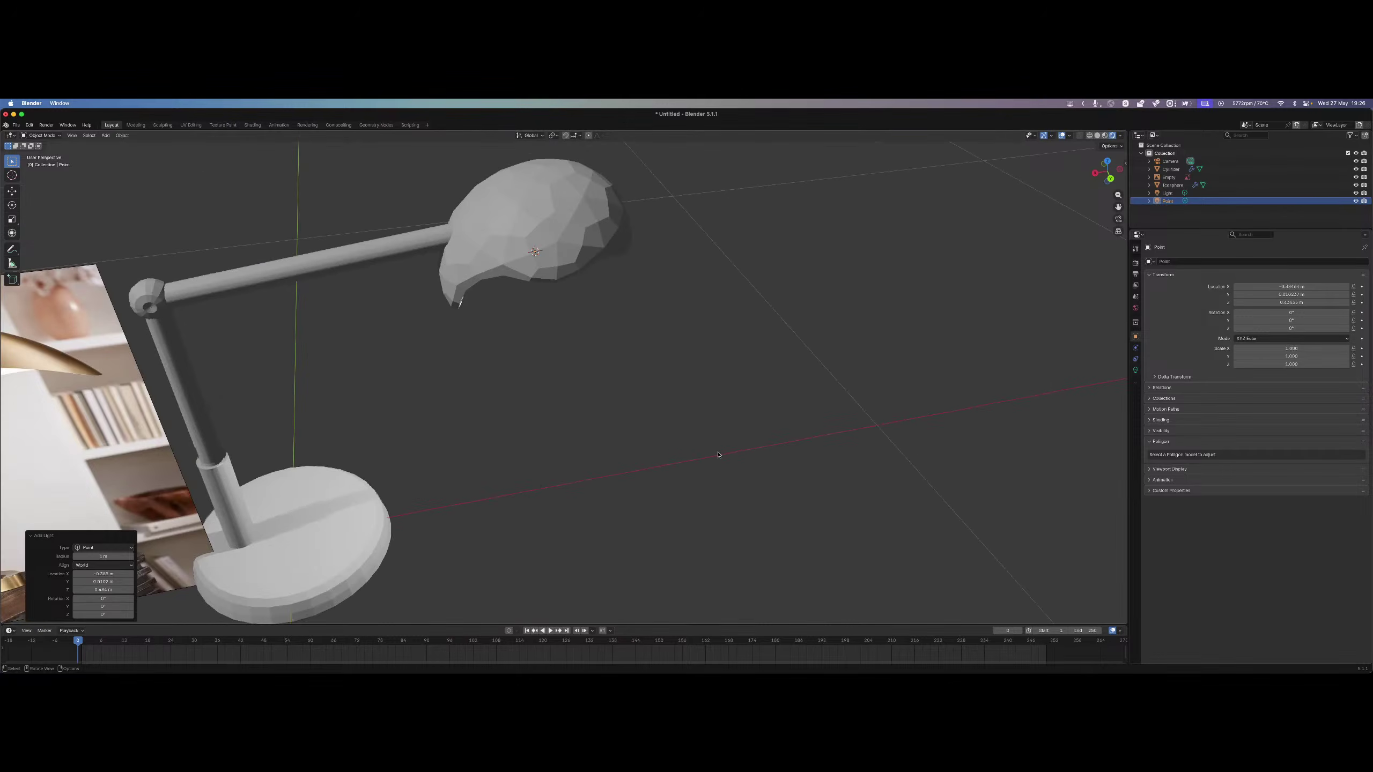
scroll(685, 449, "down", 5)
scroll(687, 465, "up", 5)
scroll(686, 479, "down", 4)
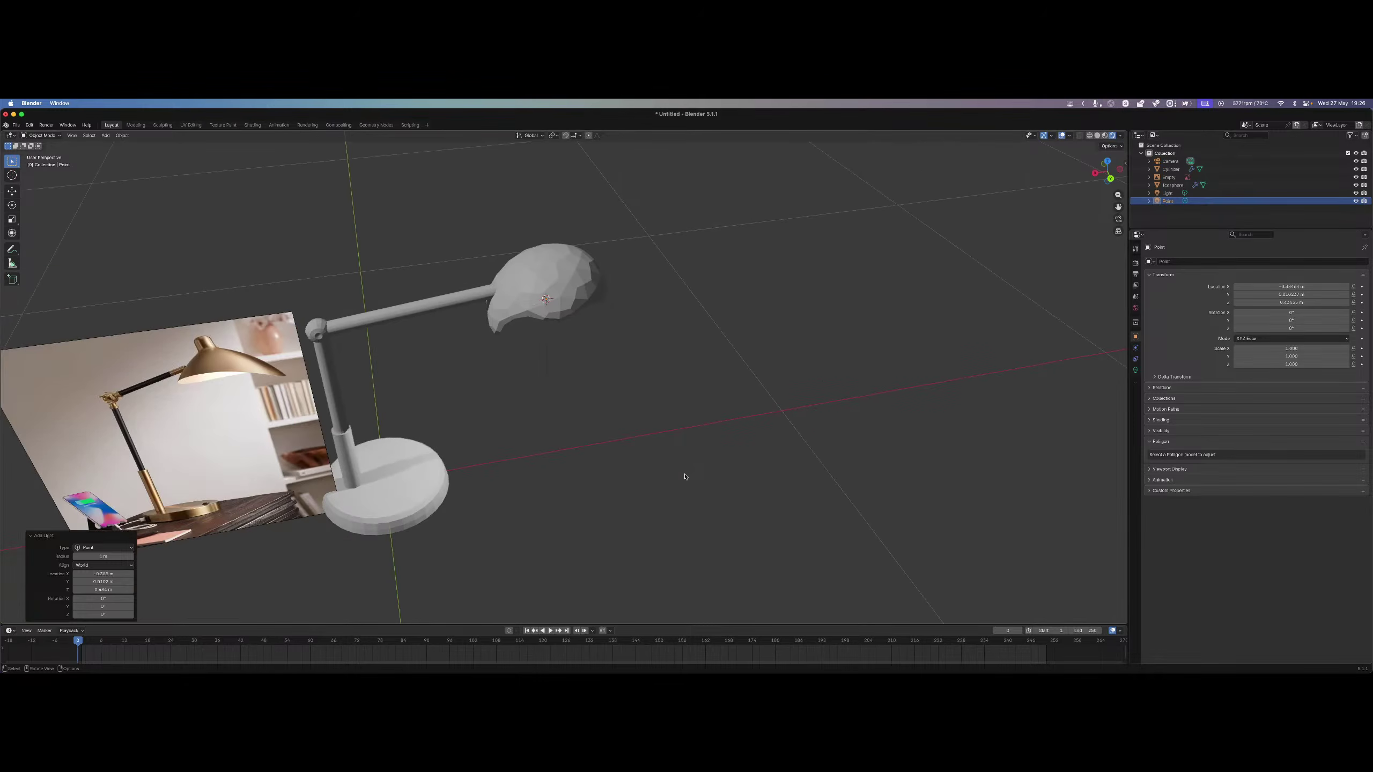
Deselect the point light and return the 3D cursor to the world origin.
left_click(581, 544)
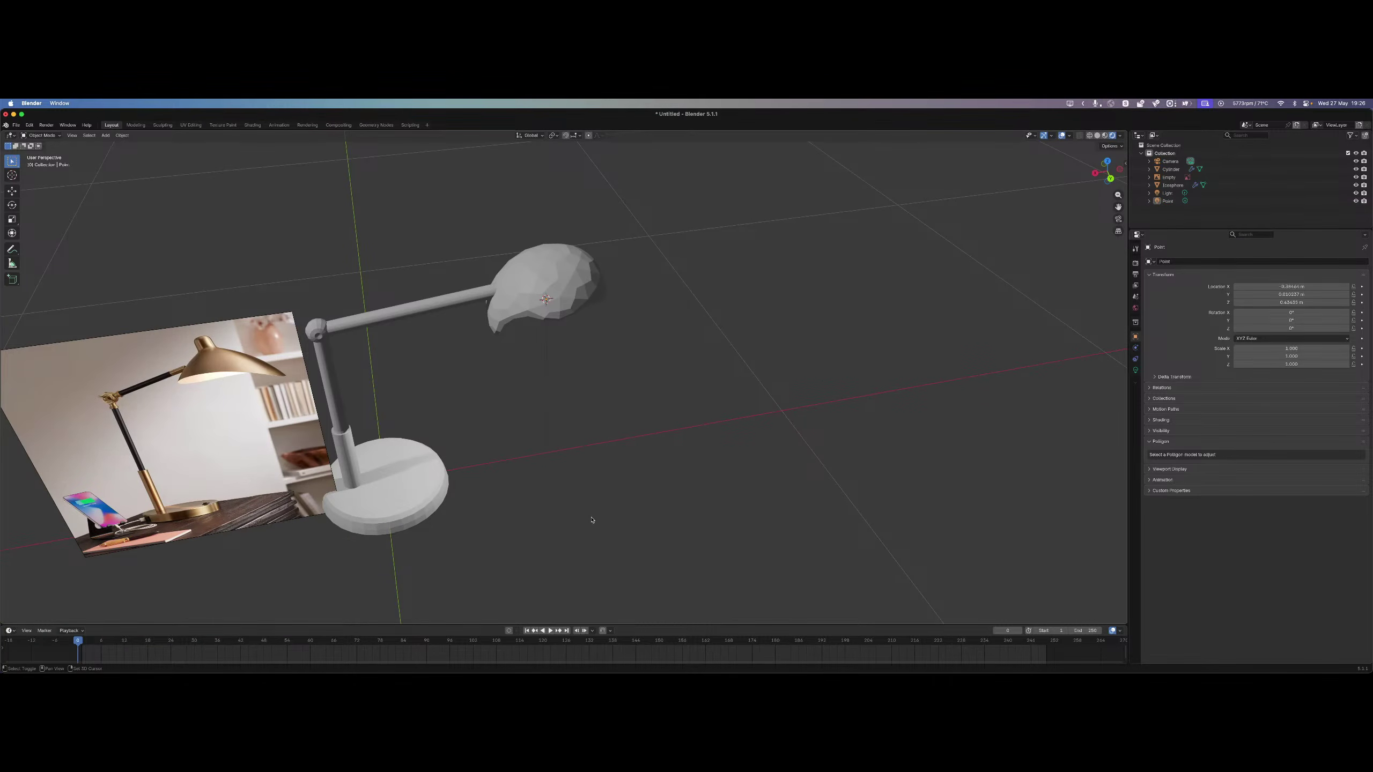
key("shift+a")
key("Escape")
key("ctrl+a")
key("Escape")
key("shift+s")
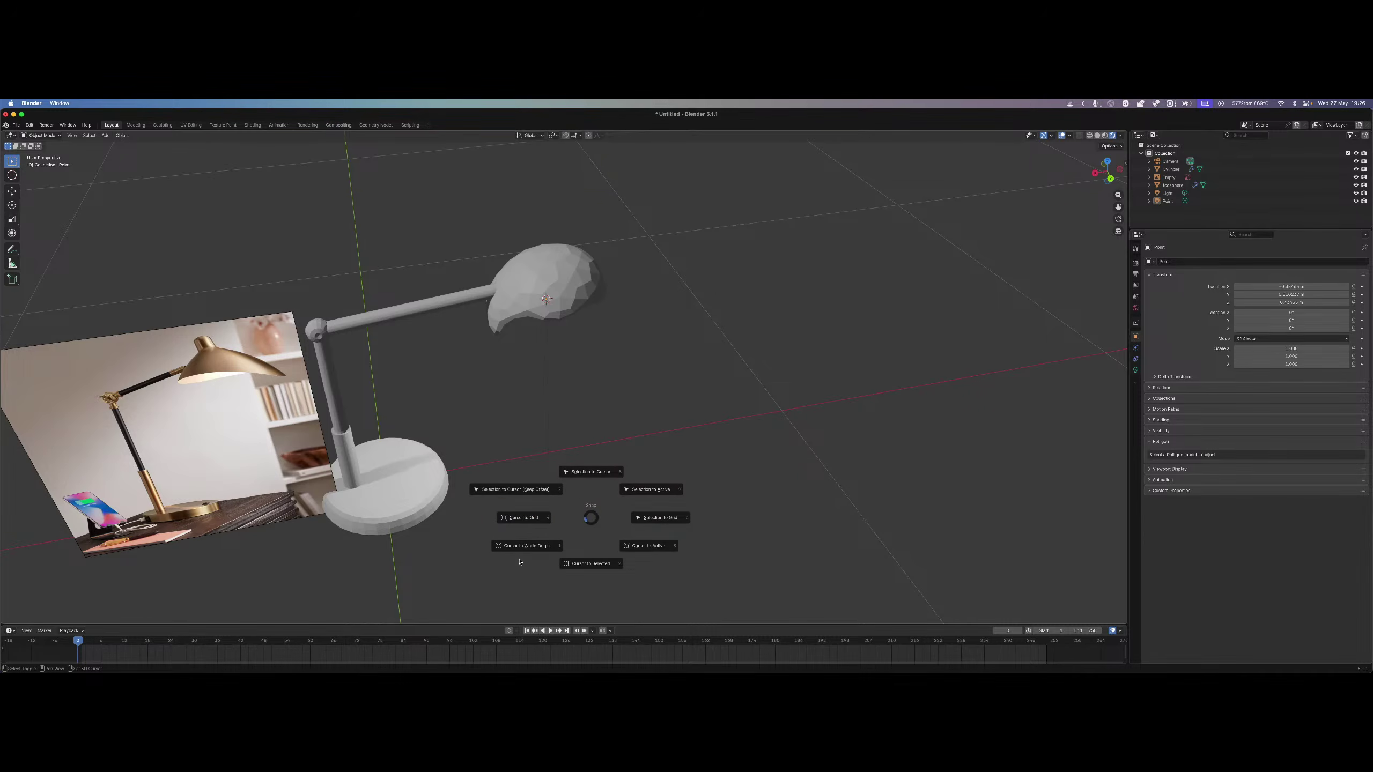
left_click(502, 547)
Add a plane at the world origin and scale it up about 11 times as a floor under the lamp.
key("shift+a")
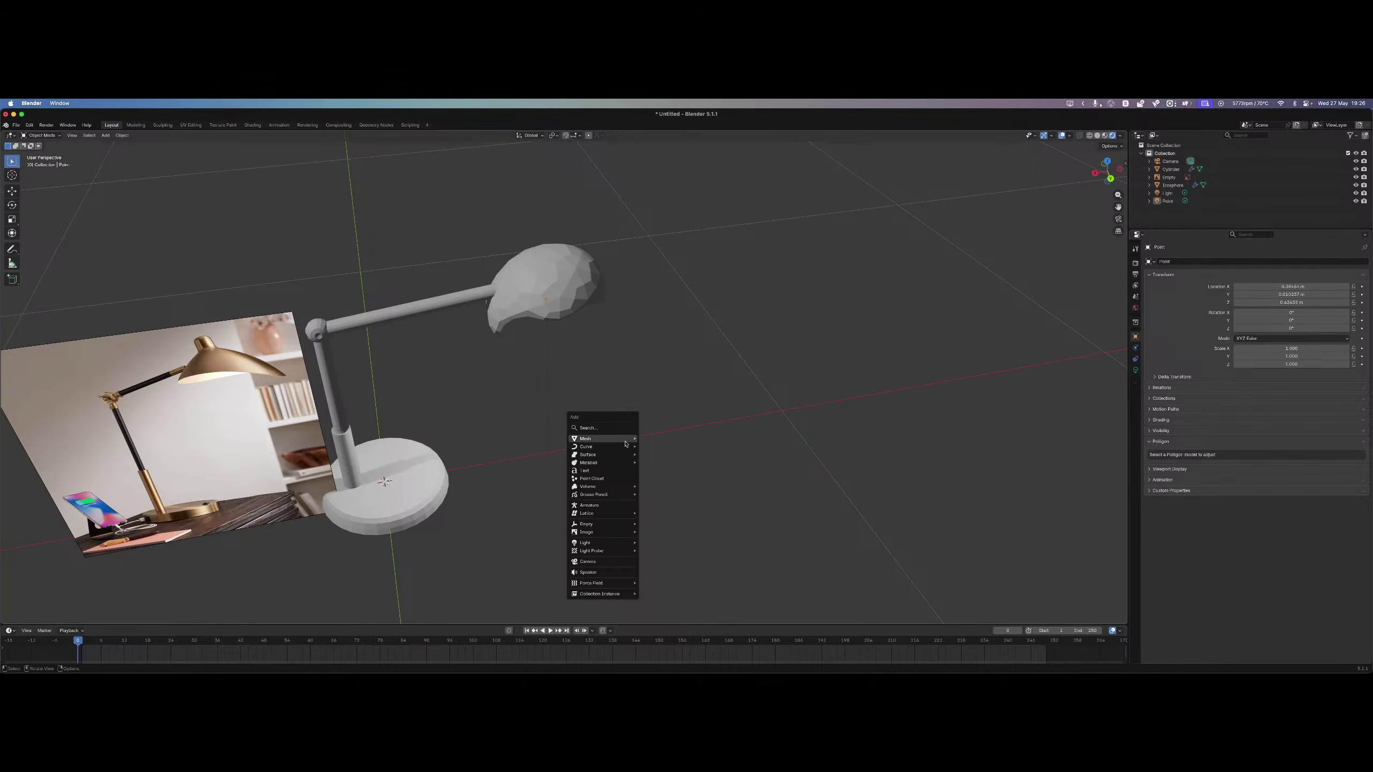
mouse_move(600, 439)
left_click(663, 439)
key("s")
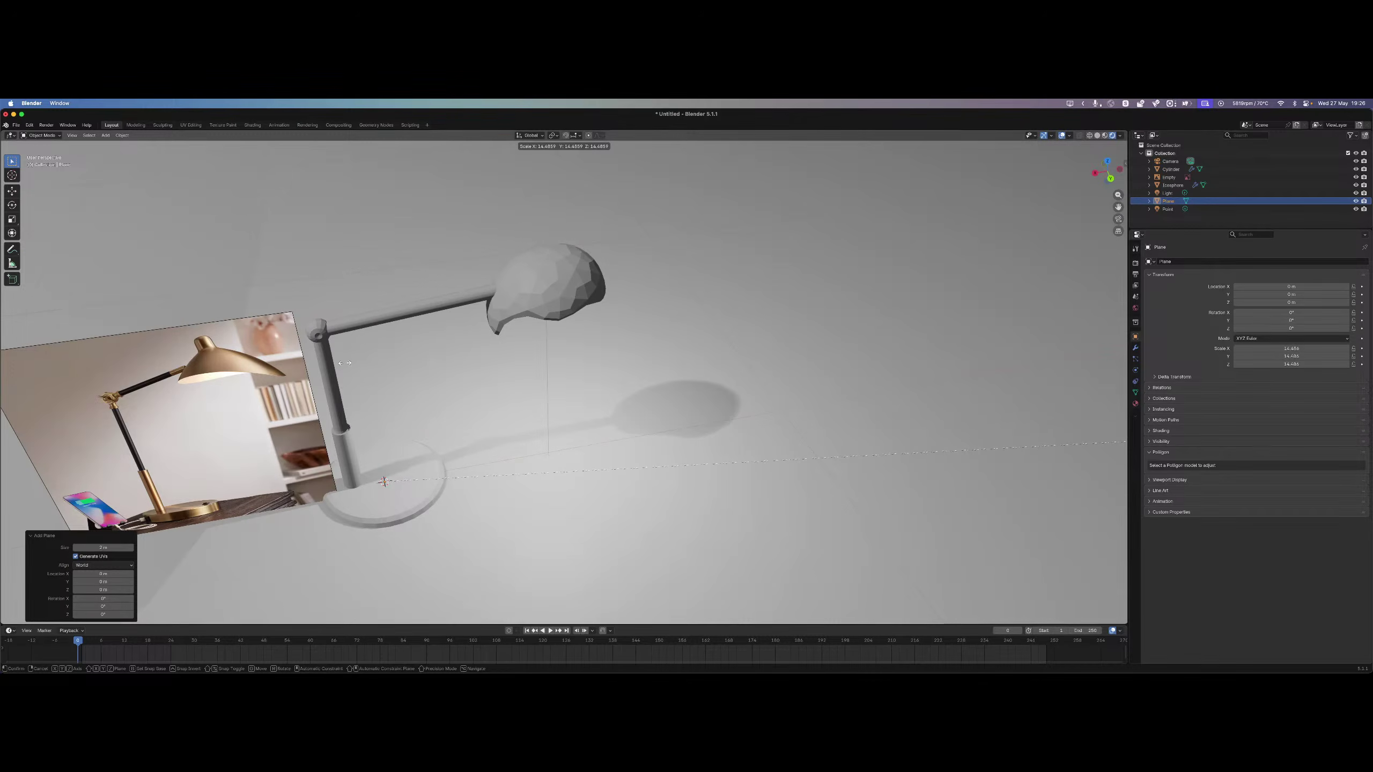
left_click(962, 377)
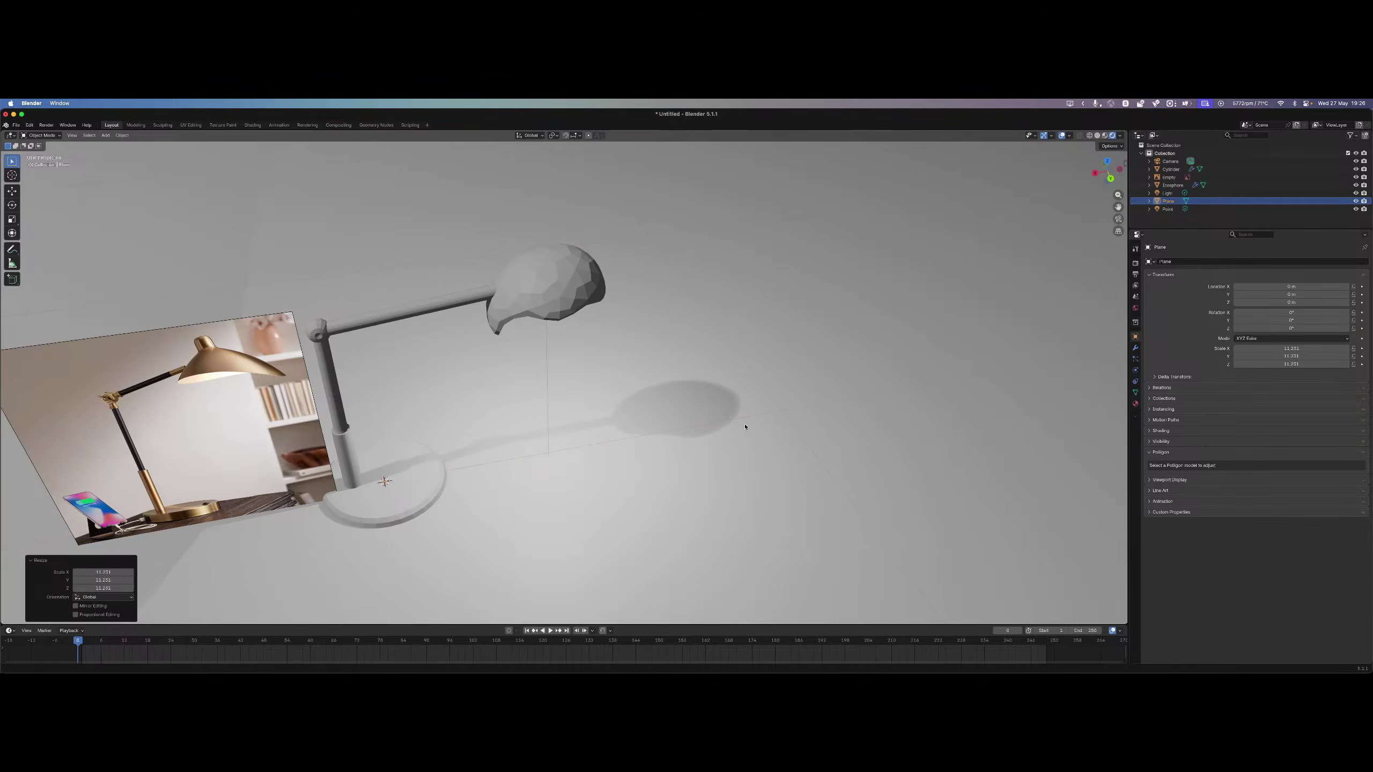
Delete the scene's original Light object, keeping the point light inside the lampshade.
middle_click_drag(742, 426, 815, 386)
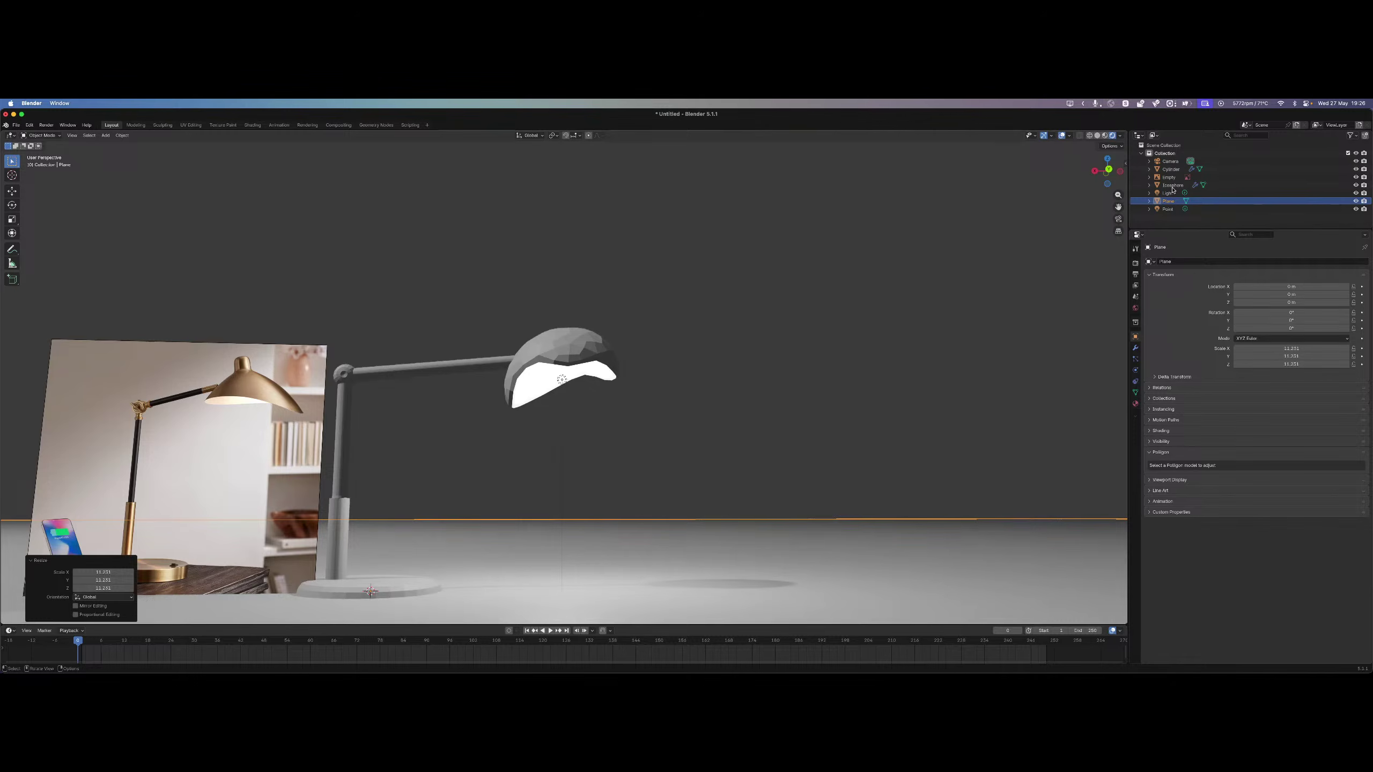
left_click(1162, 196)
key("x")
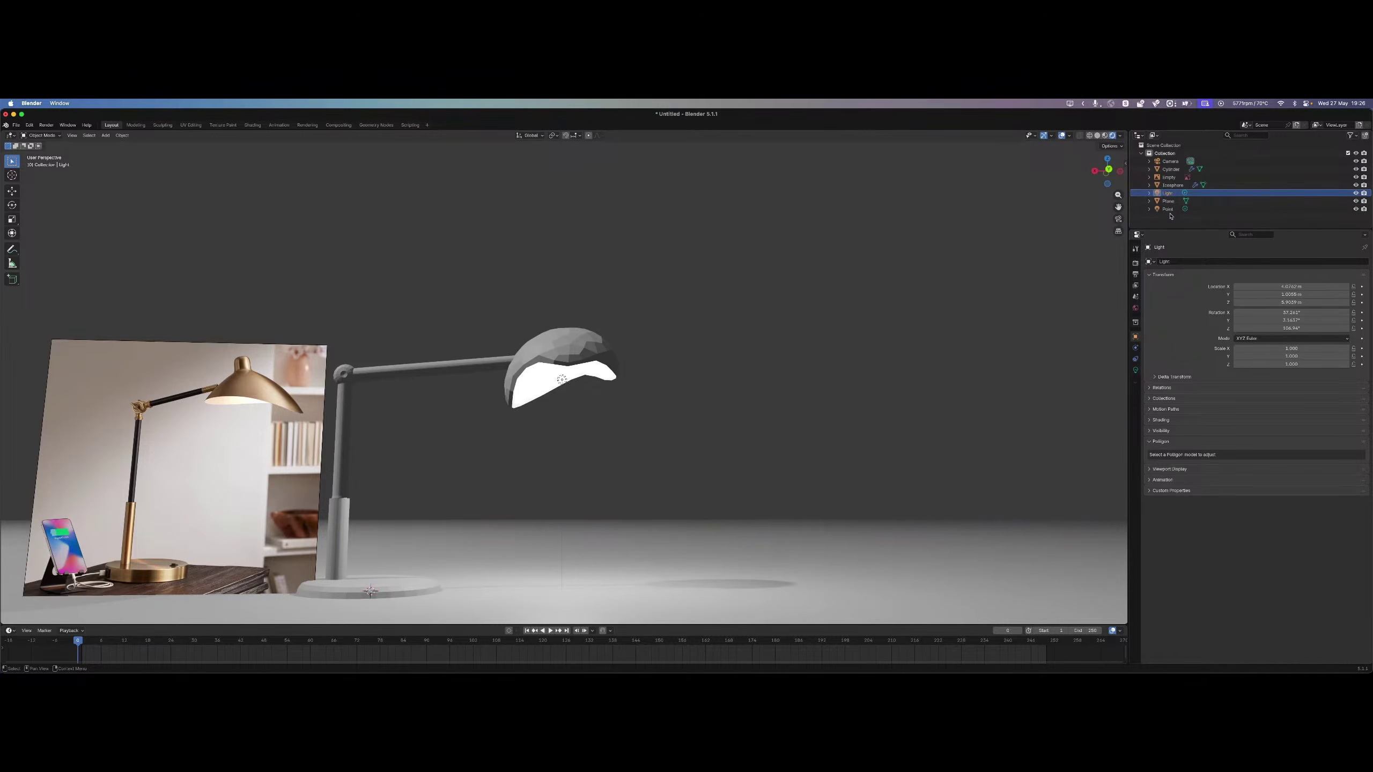
scroll(697, 459, "down", 3)
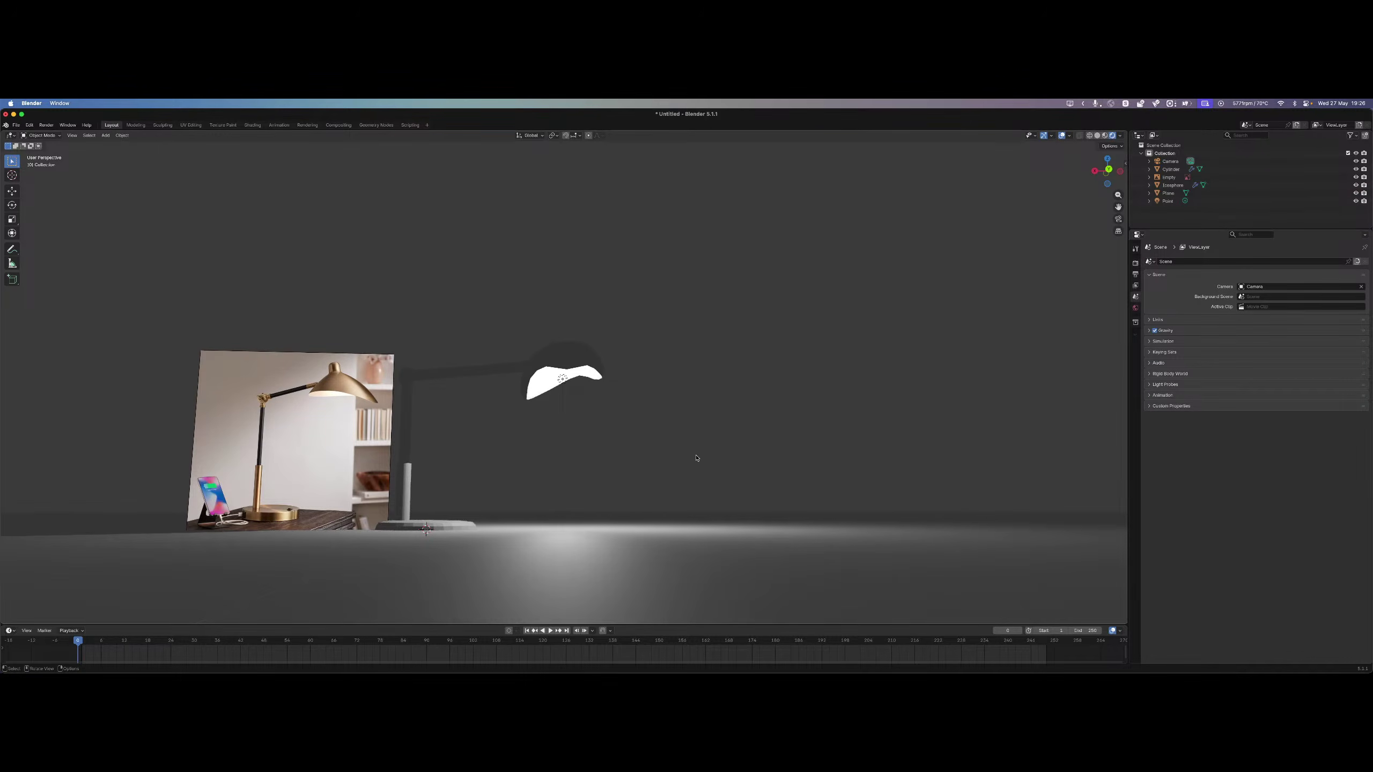
Turn on Raytracing in the EEVEE render settings and deselect the lampshade.
middle_click_drag(701, 463, 651, 461)
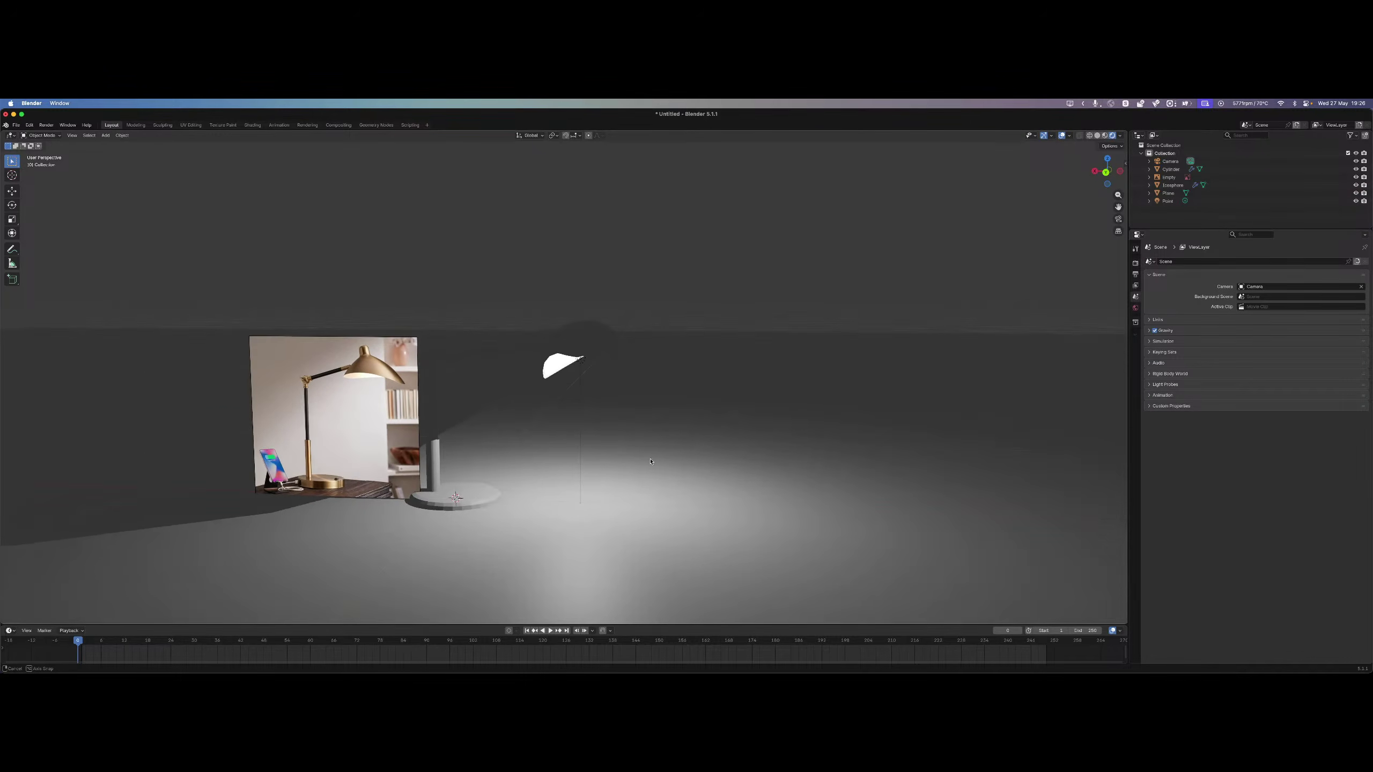
left_click(567, 353)
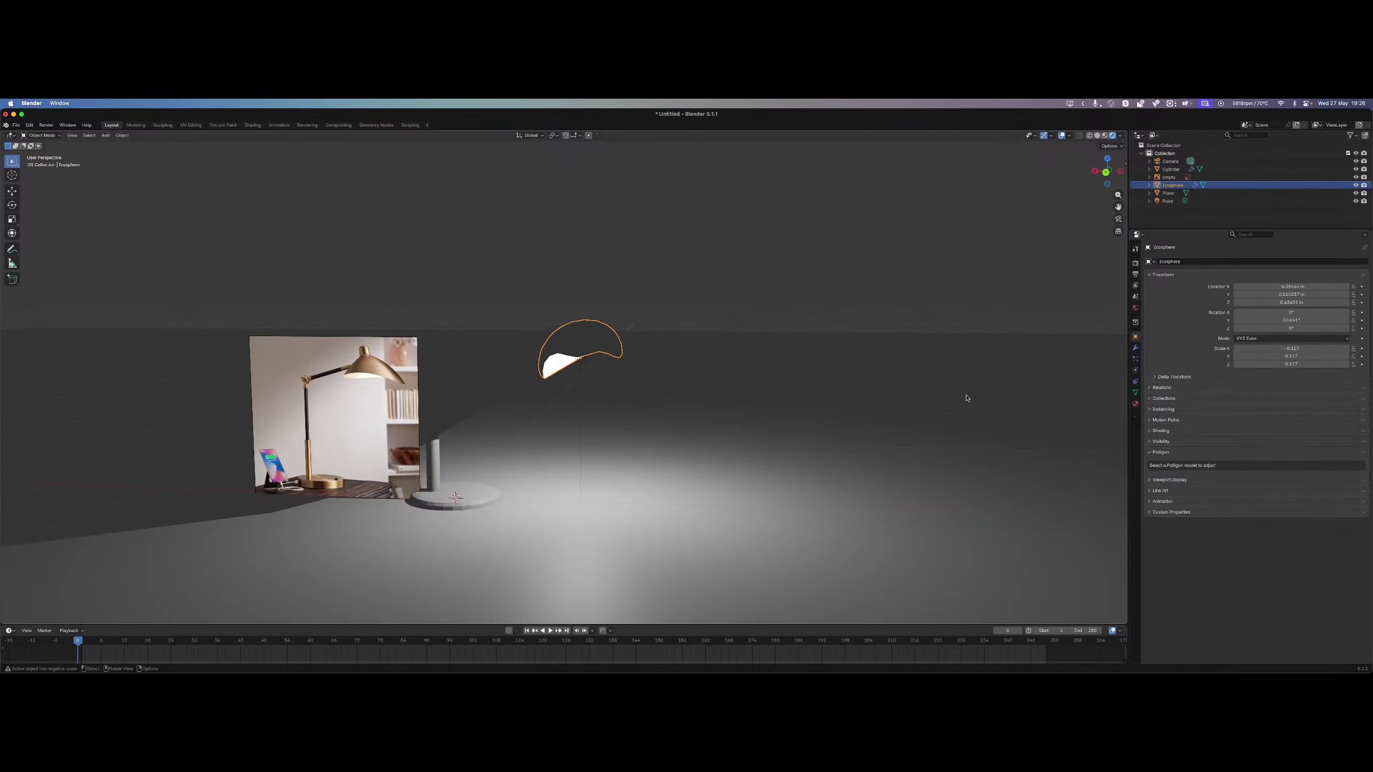
left_click(1135, 264)
left_click(1155, 382)
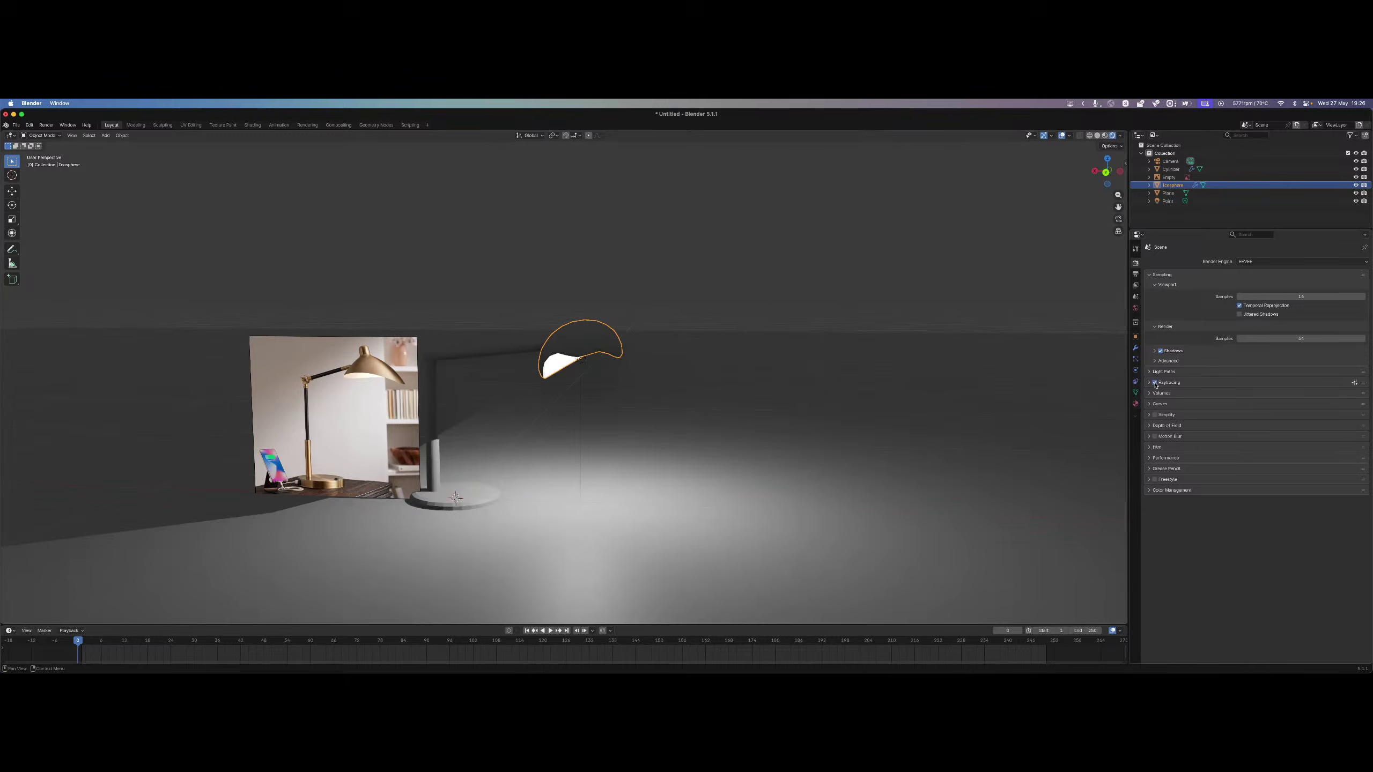
left_click(734, 320)
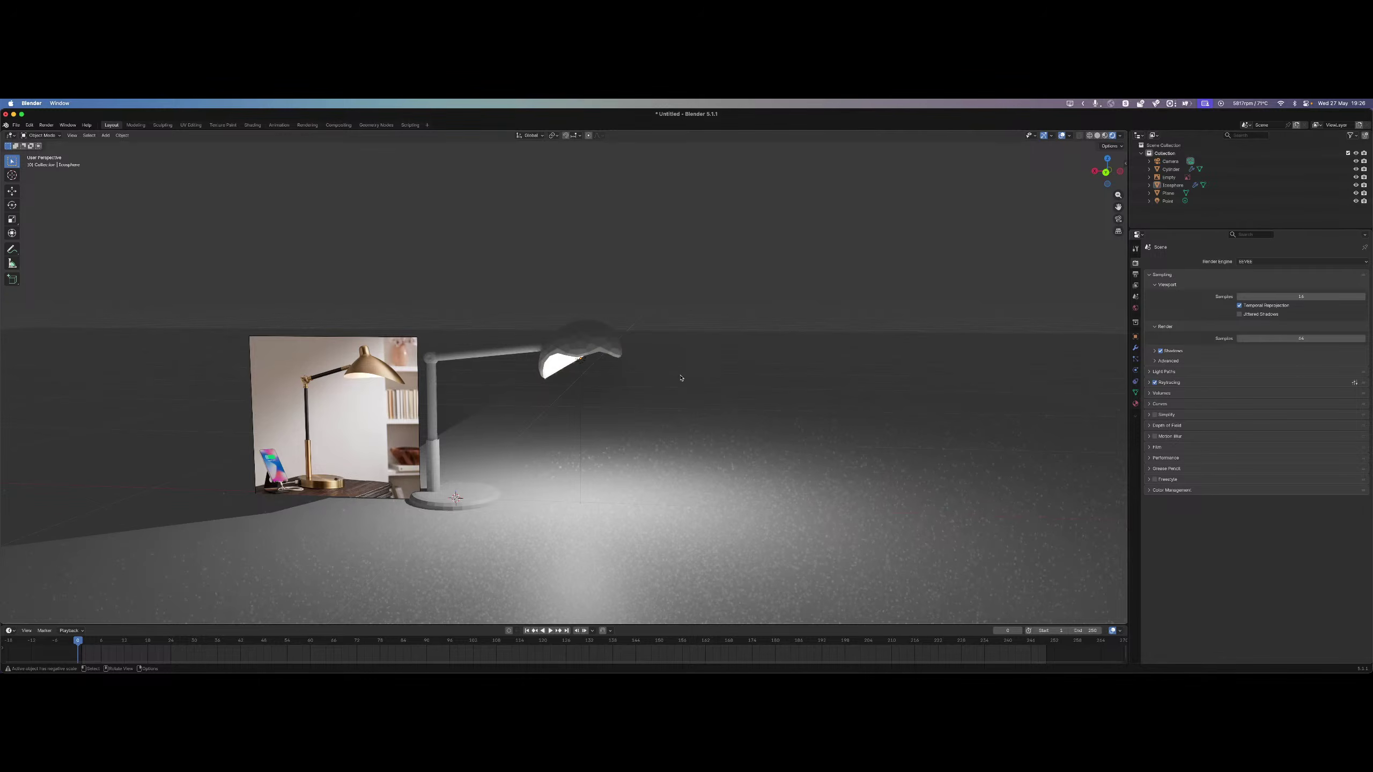
Select the lampshade and create a new material for it.
scroll(680, 377, "down", 6)
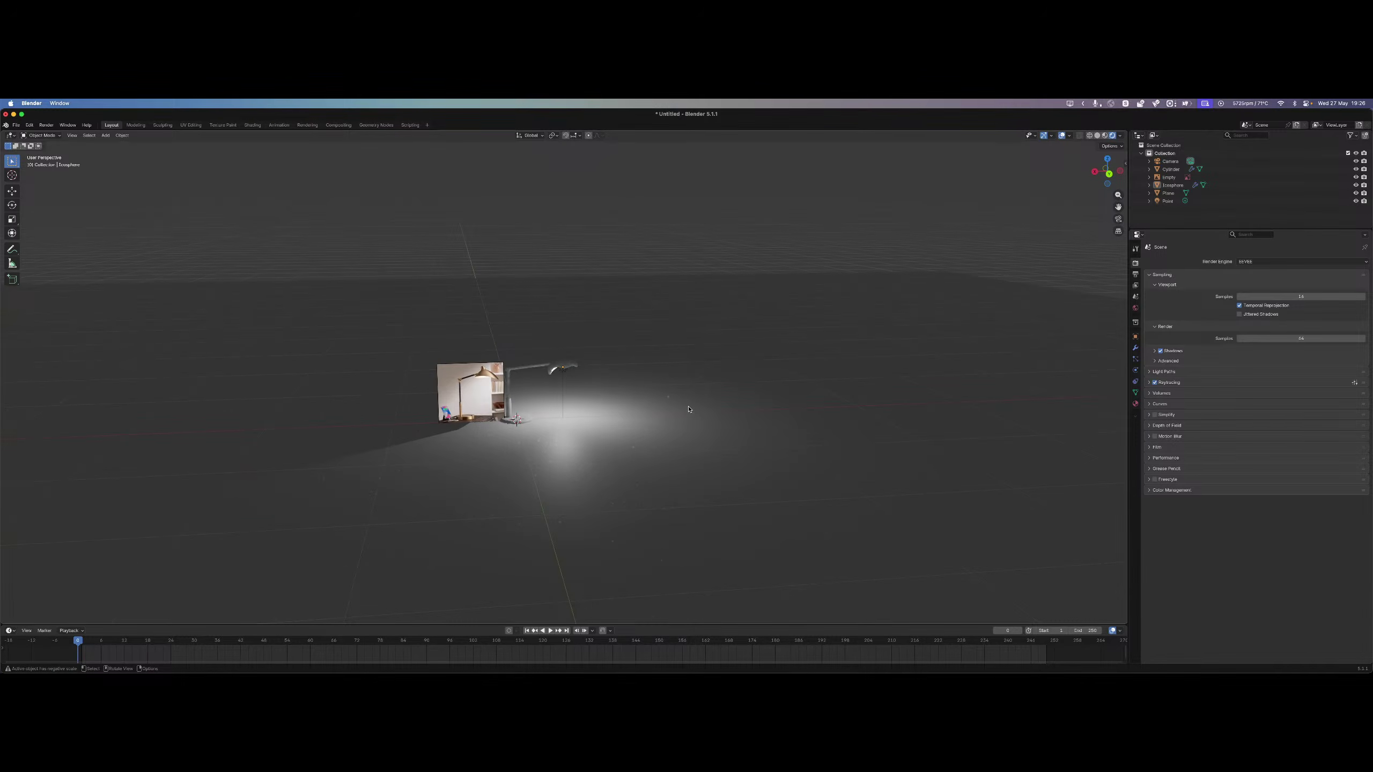
scroll(689, 410, "up", 5)
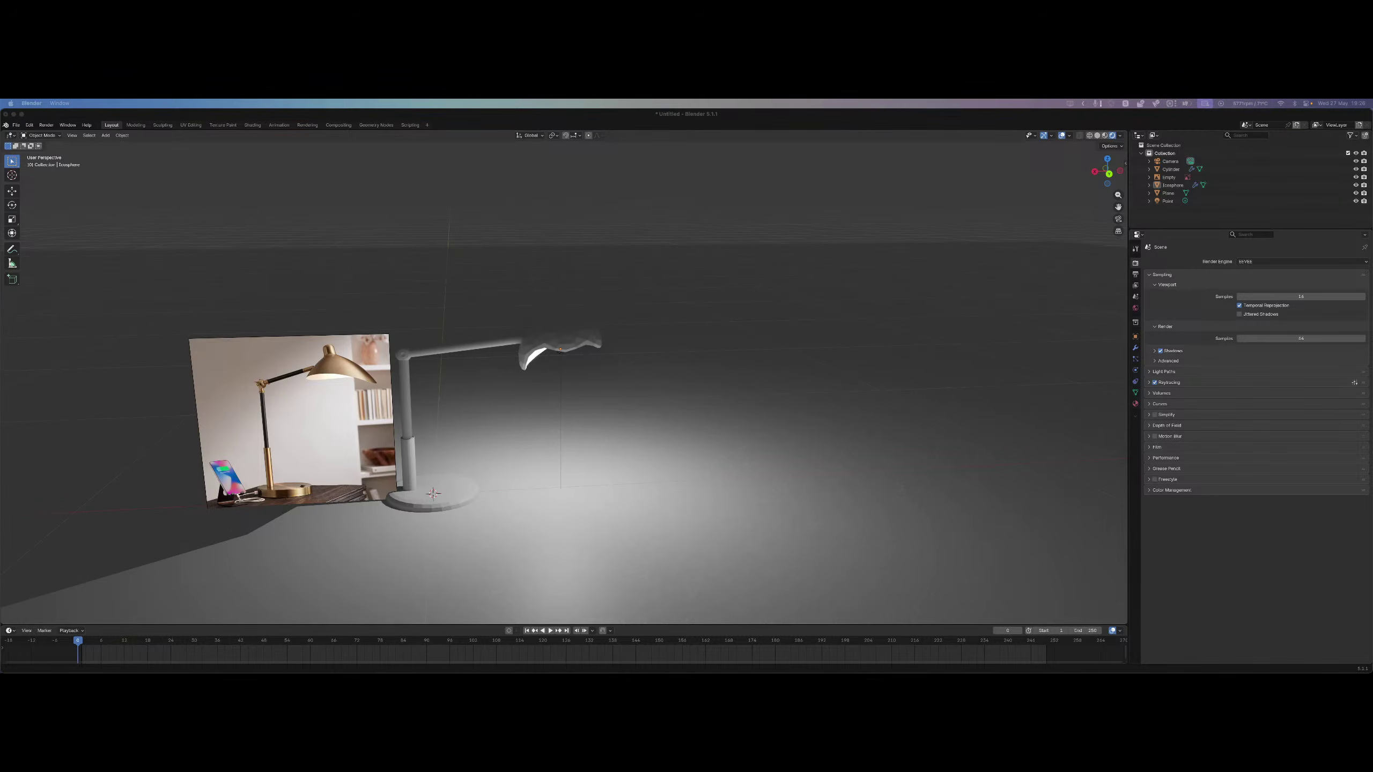
left_click(562, 331)
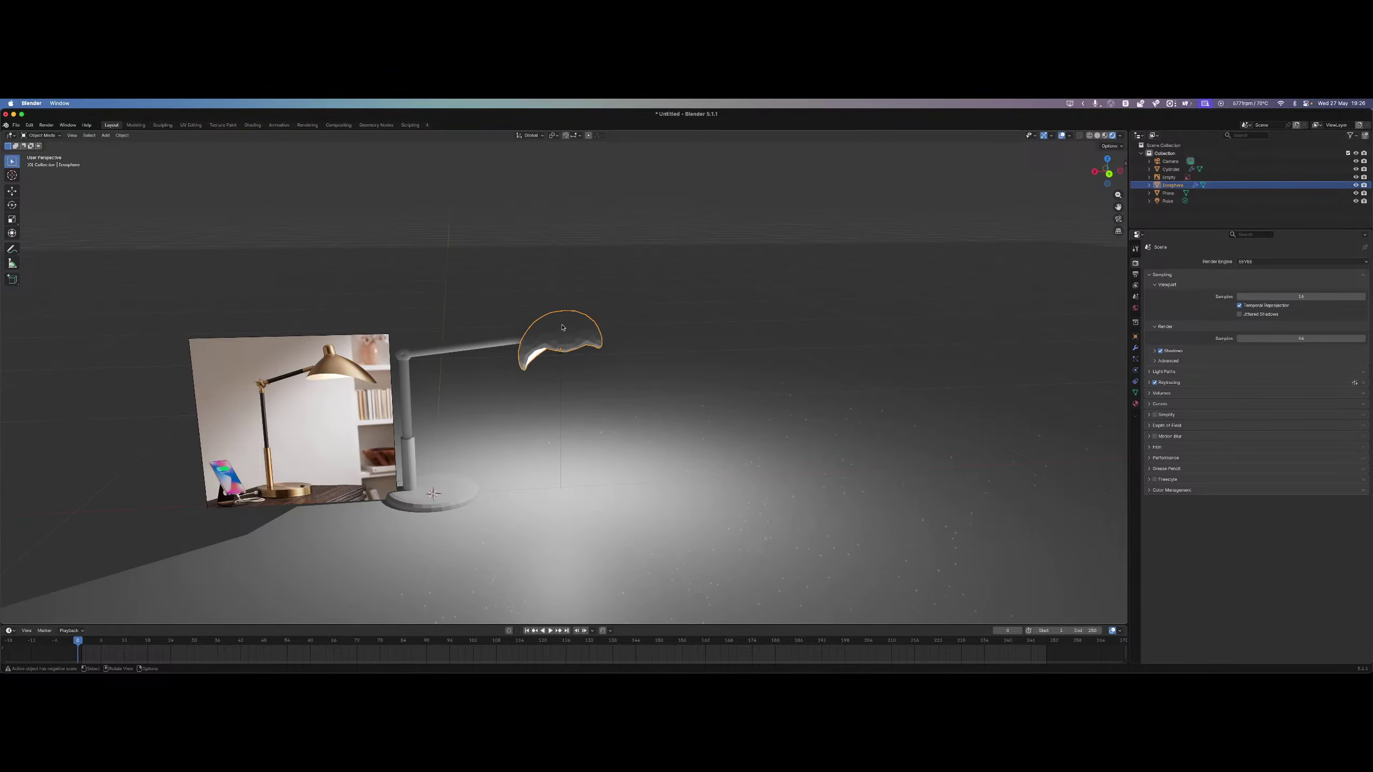
scroll(540, 340, "up", 5)
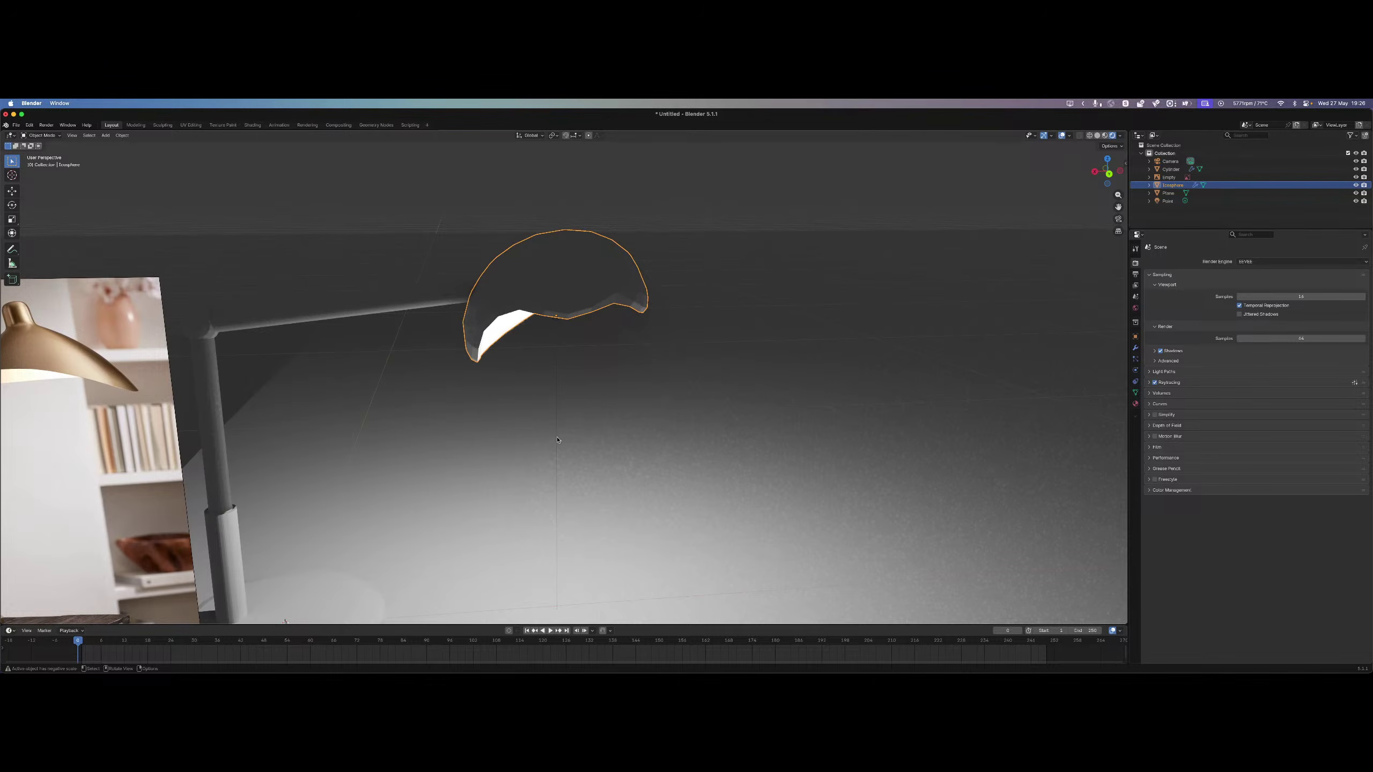
middle_click_drag(557, 440, 857, 187, "shift")
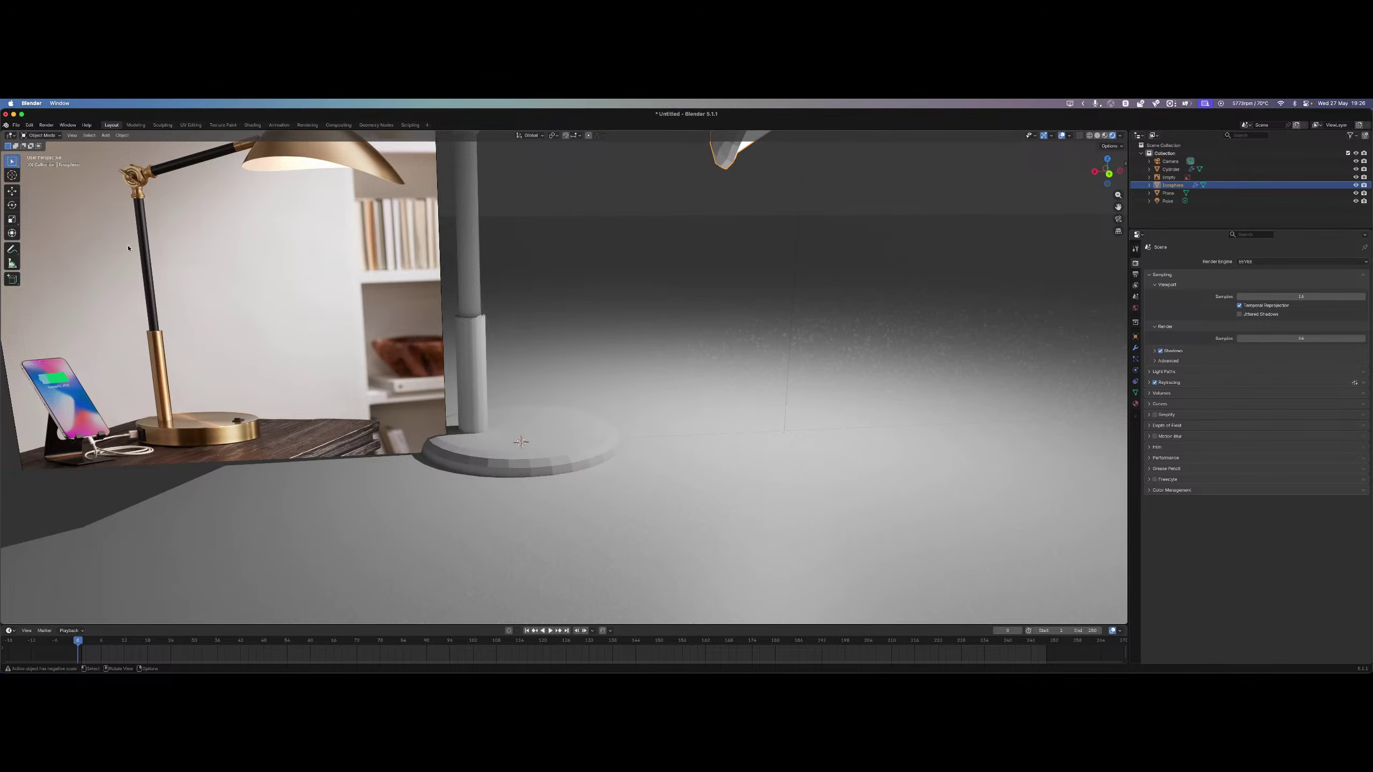
scroll(677, 375, "down", 3)
scroll(678, 369, "up", 3)
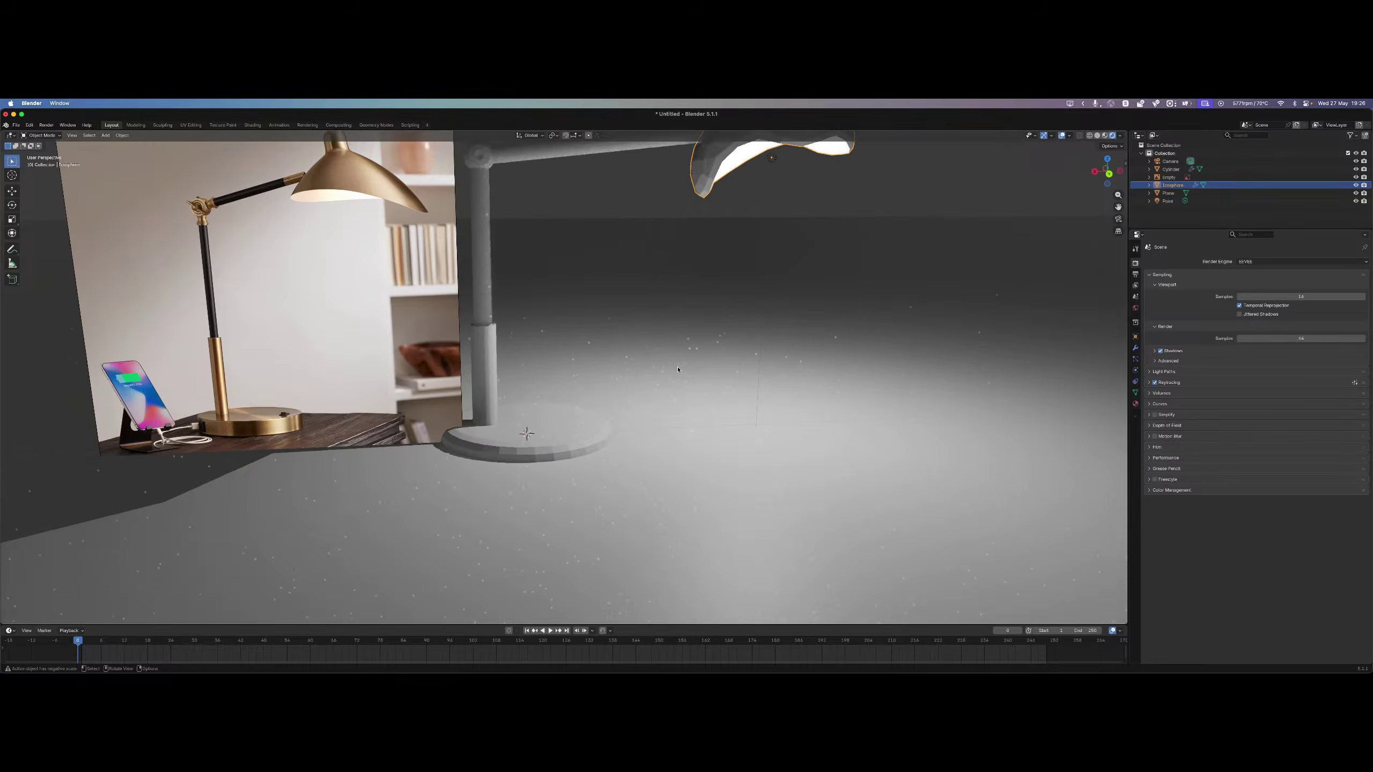
scroll(821, 372, "down", 3)
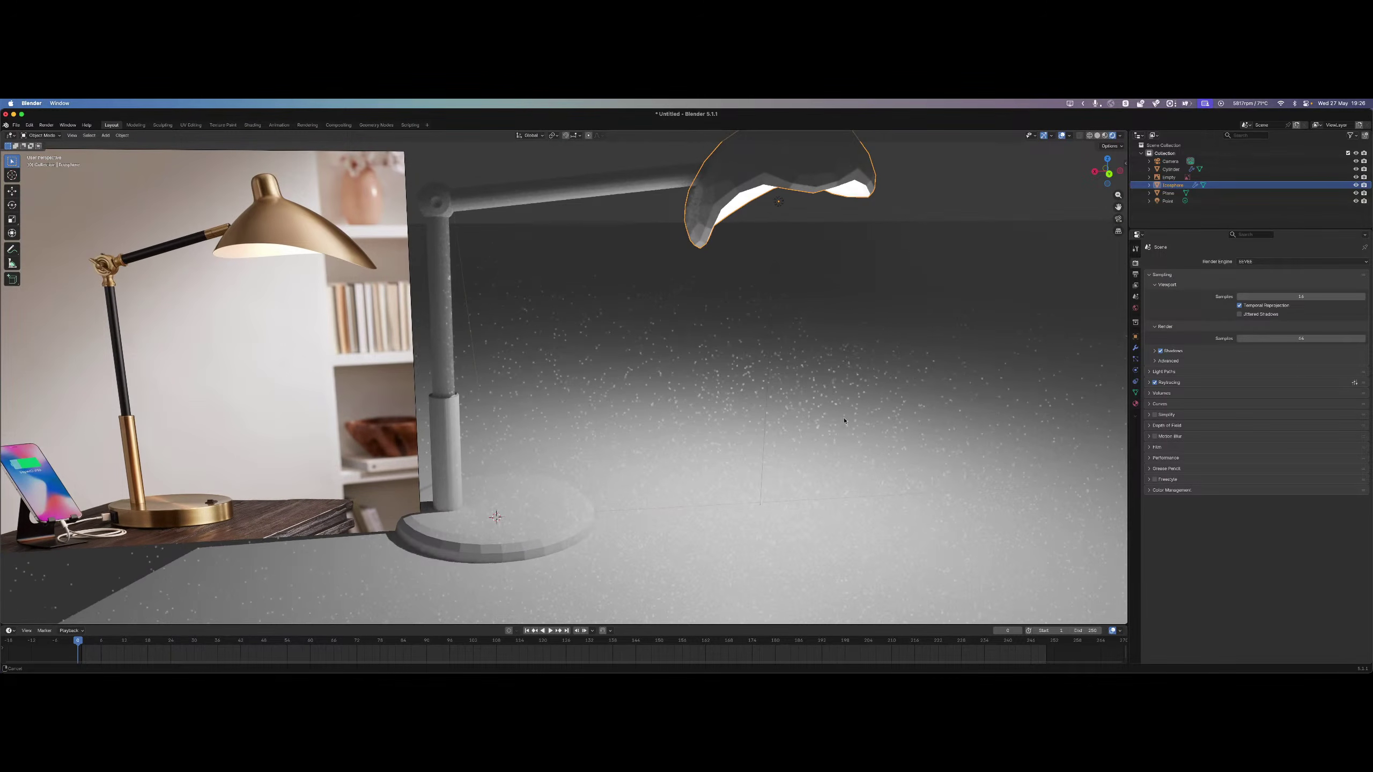
left_click(1135, 404)
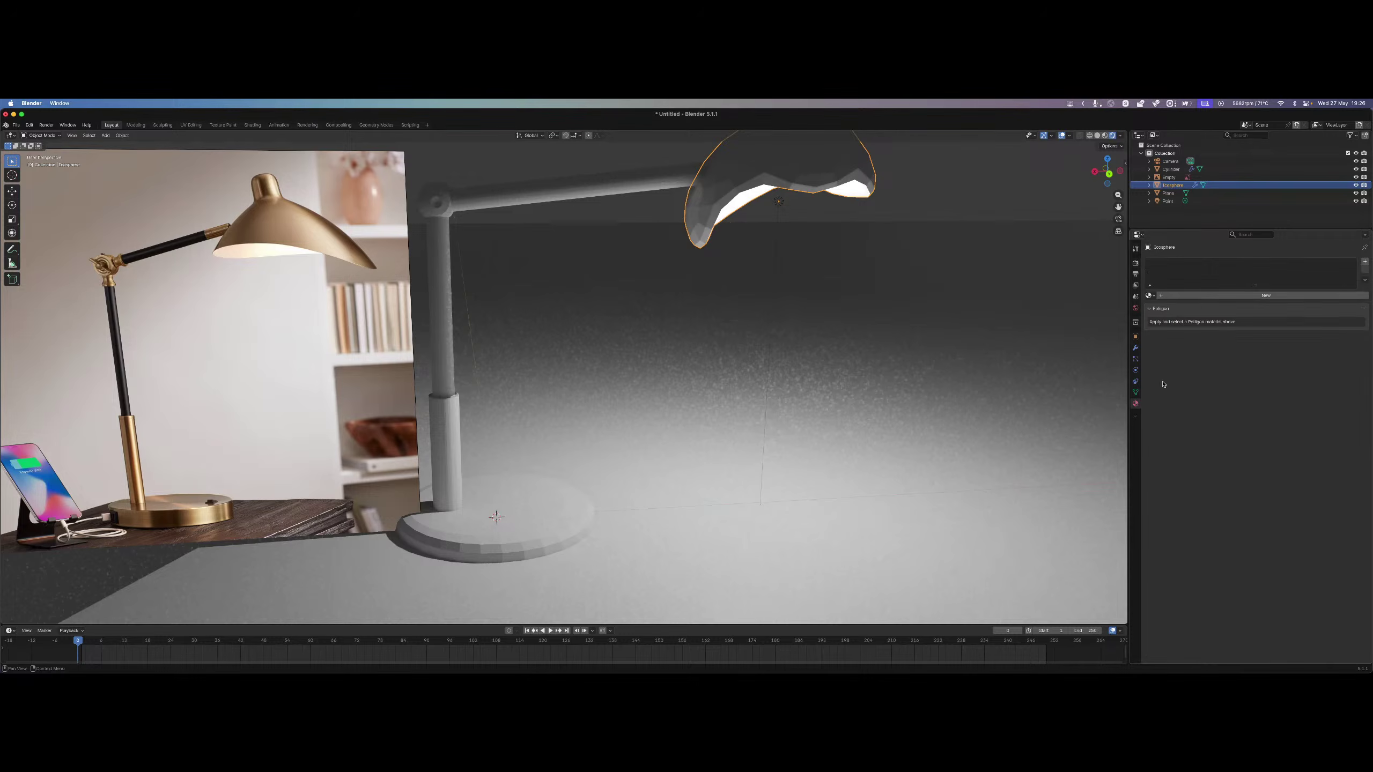
left_click(1193, 295)
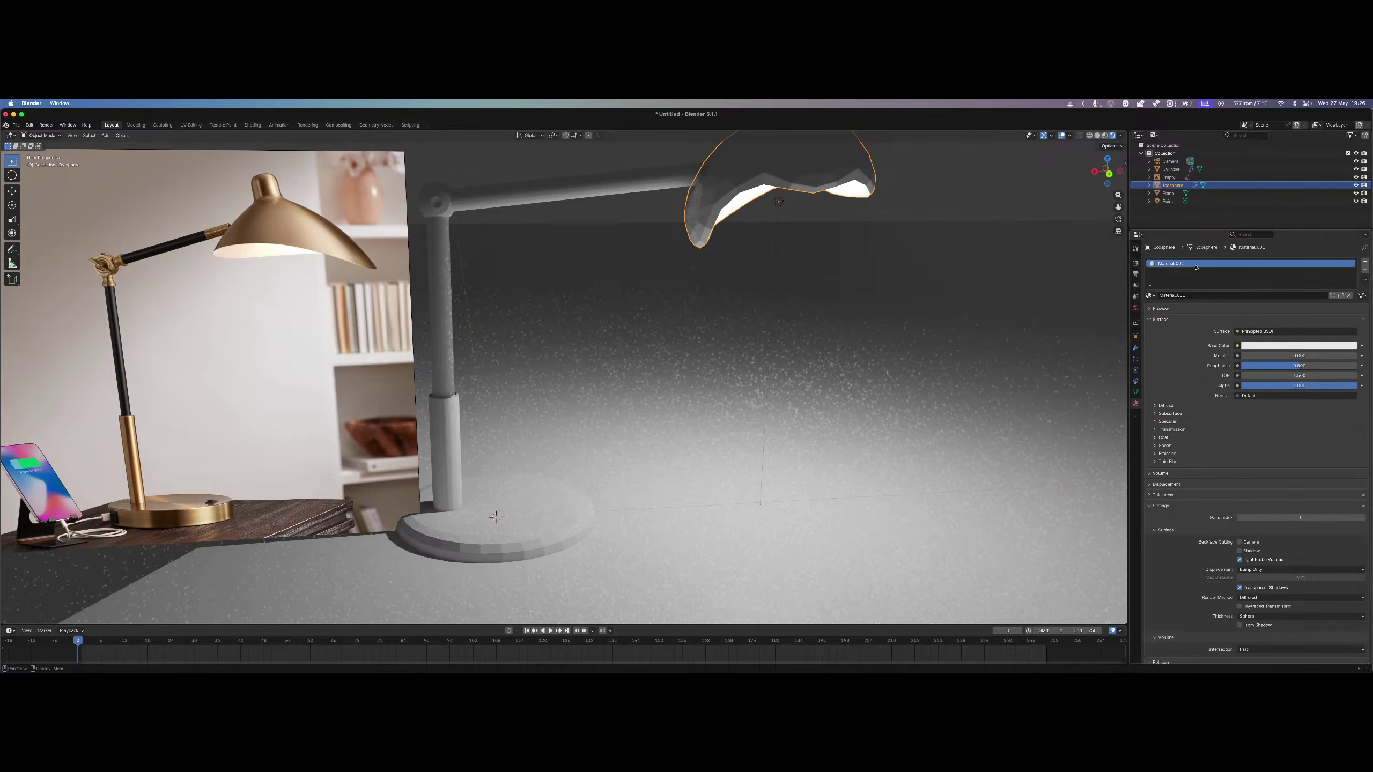
Try to sample the lampshade material's base colour from the gold shade in the reference photo.
left_click(1279, 347)
left_click(1349, 336)
left_click(275, 224)
scroll(626, 303, "down", 4)
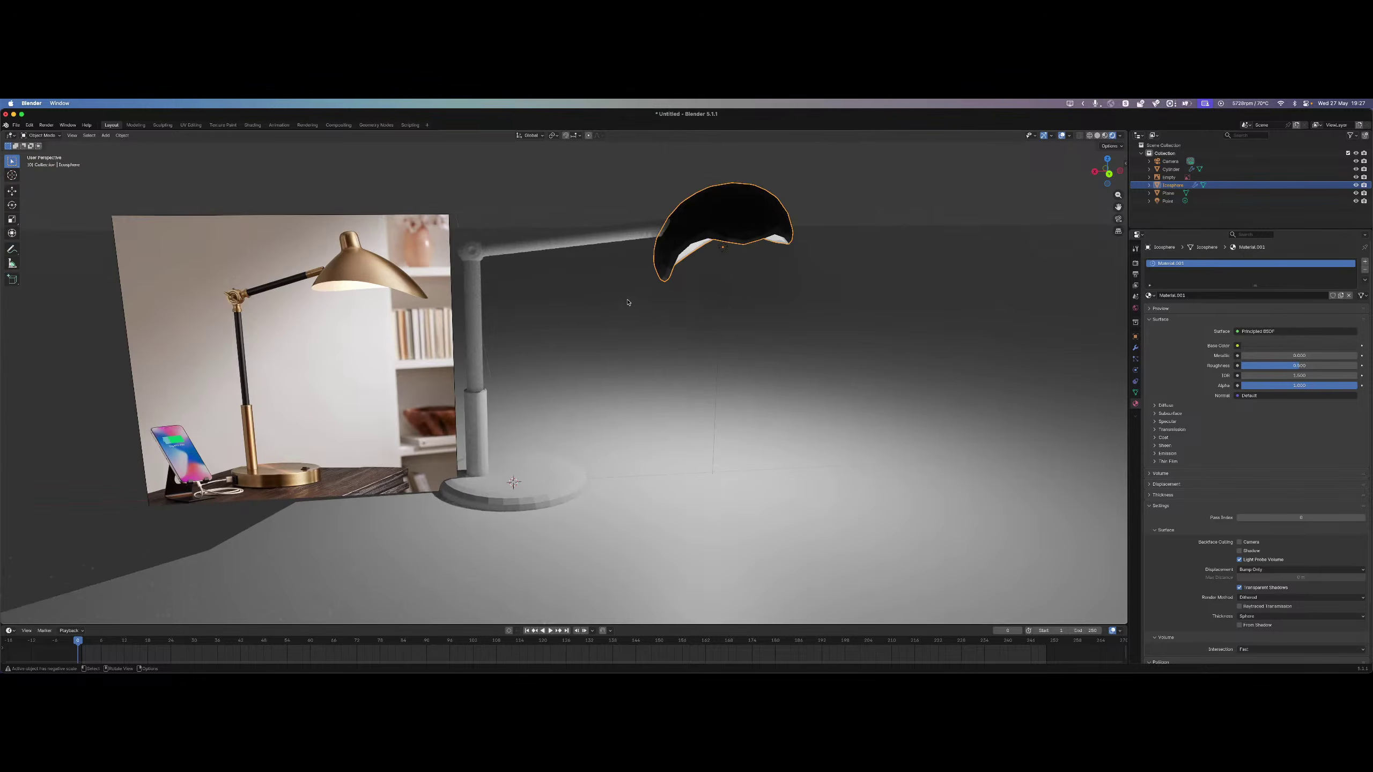
scroll(613, 302, "up", 2)
left_click(1298, 345)
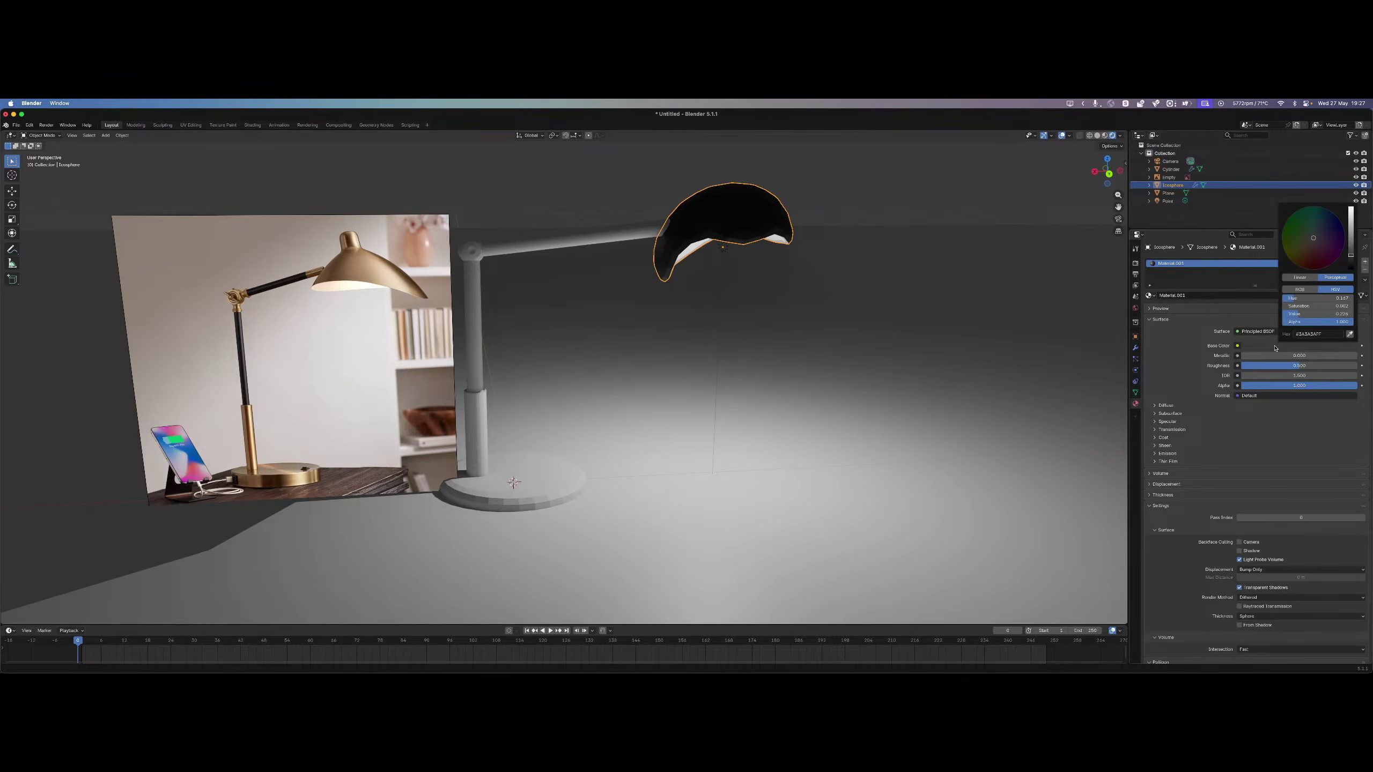
left_click(1346, 344)
left_click(1349, 336)
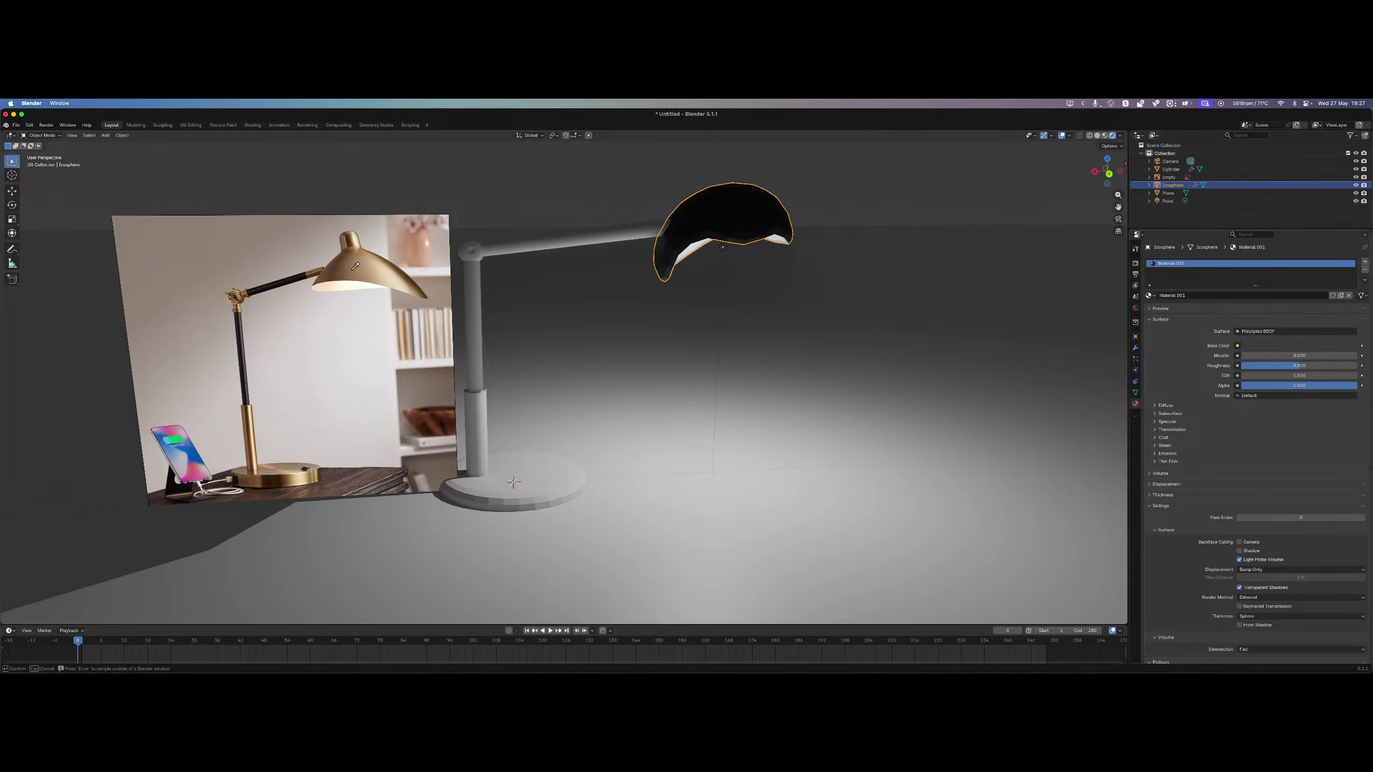
left_click_drag(355, 266, 353, 272)
Set the lampshade material's base colour to a golden yellow-brown and its Metallic value to 1.000.
left_click(1319, 346)
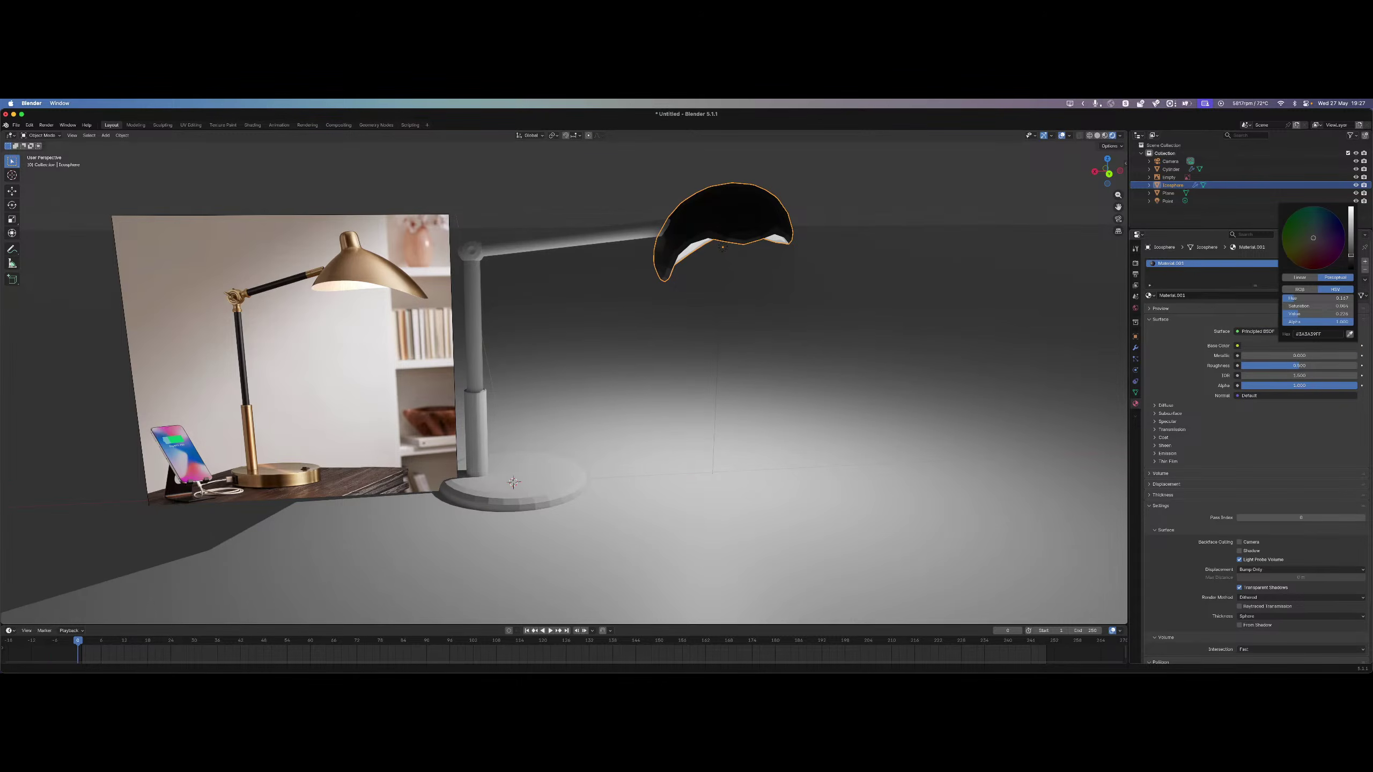
left_click_drag(1313, 242, 1303, 256)
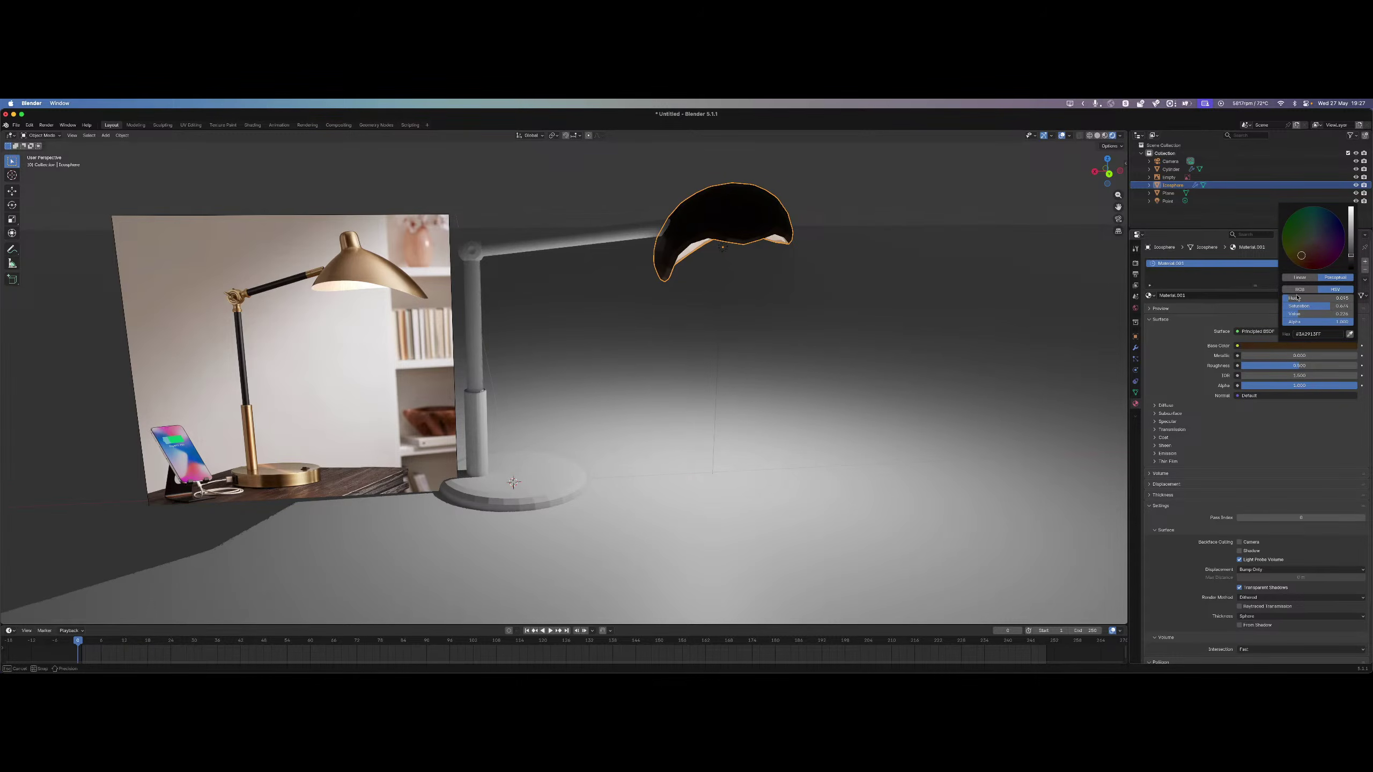
mouse_move(1318, 314)
left_mouse_down()
mouse_move(1362, 314)
mouse_move(1347, 315)
left_mouse_up()
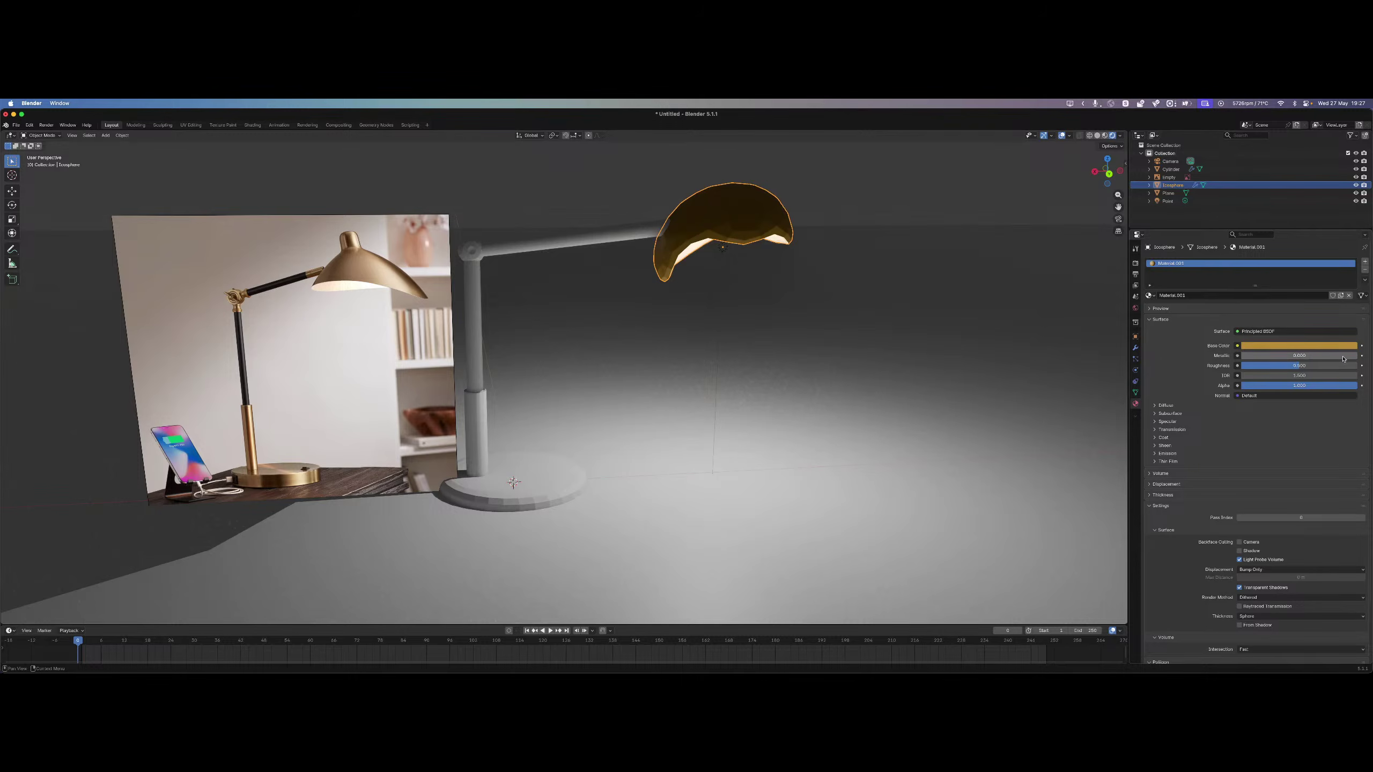
left_click_drag(1251, 357, 1357, 356)
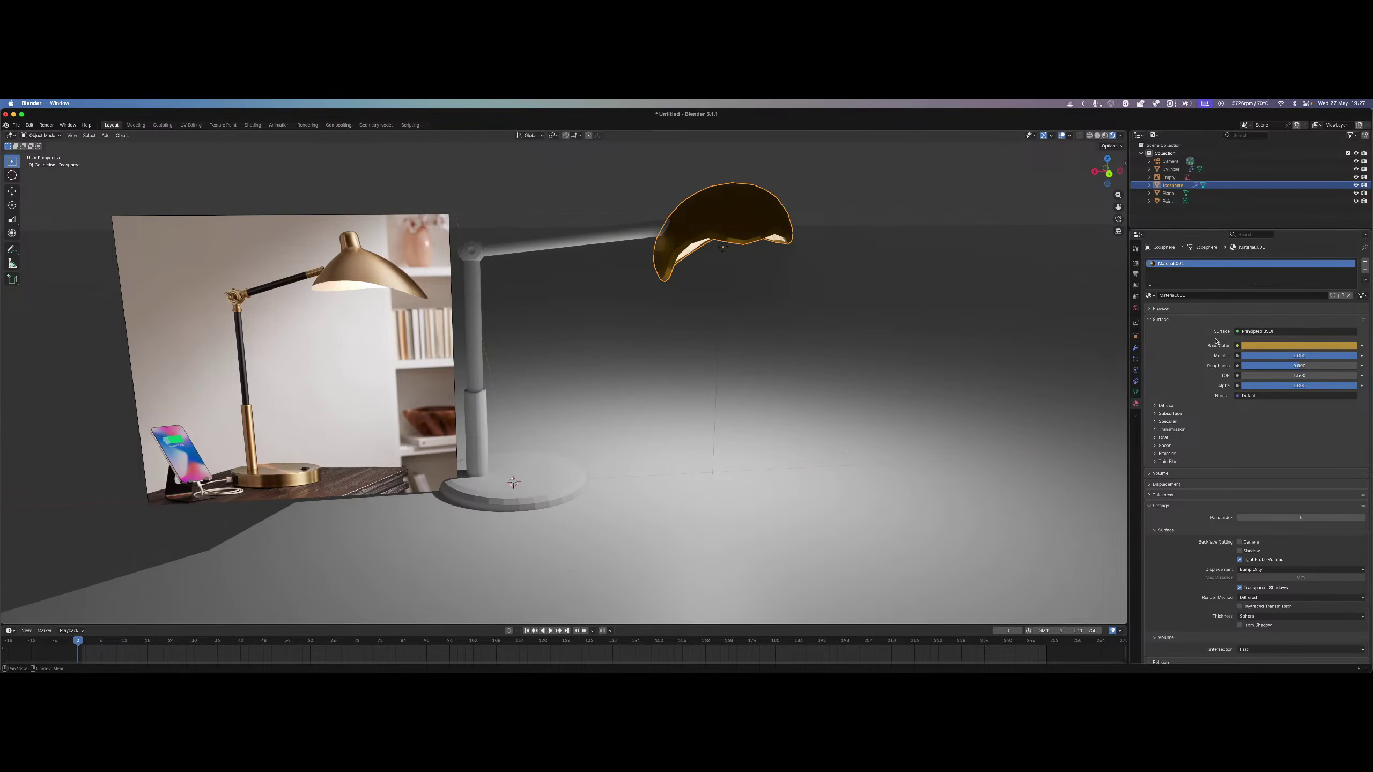
left_click(1252, 344)
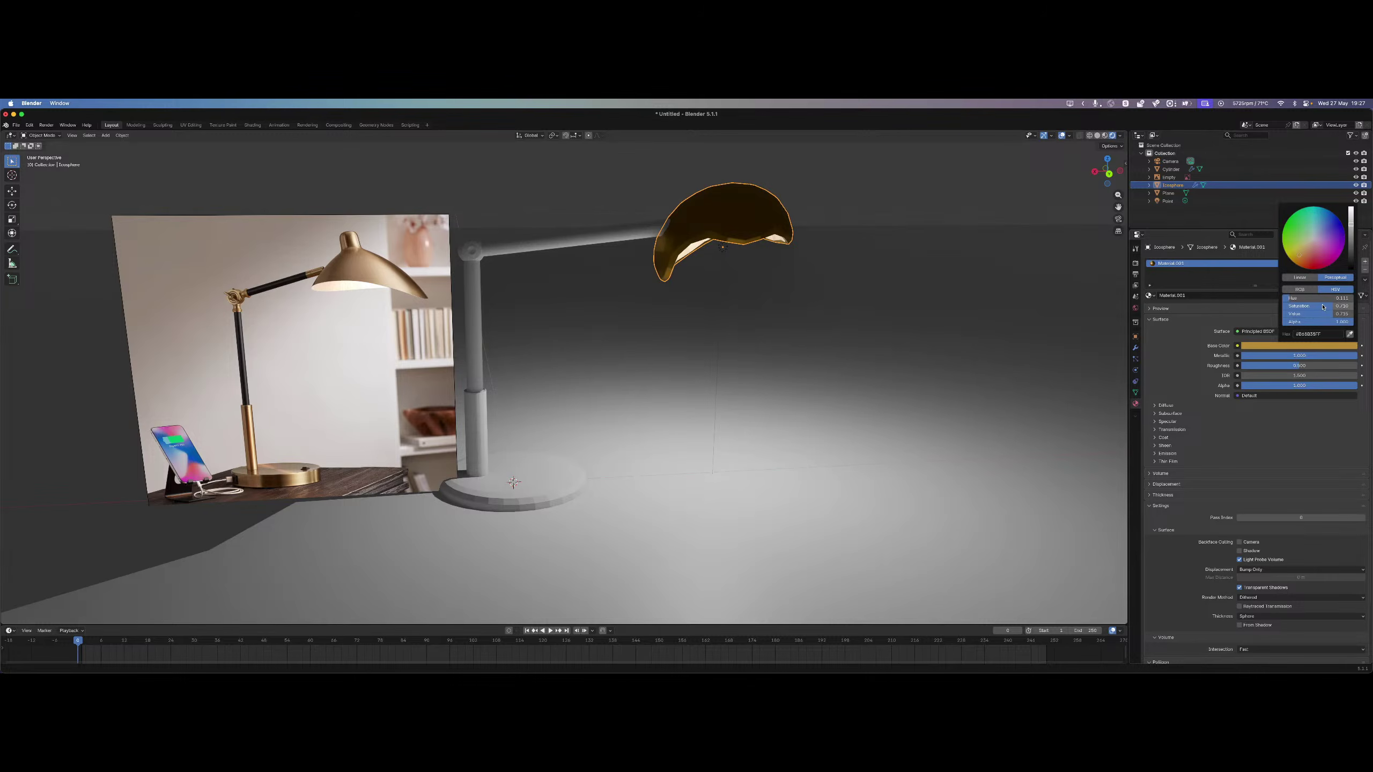
left_click_drag(1340, 306, 1311, 305)
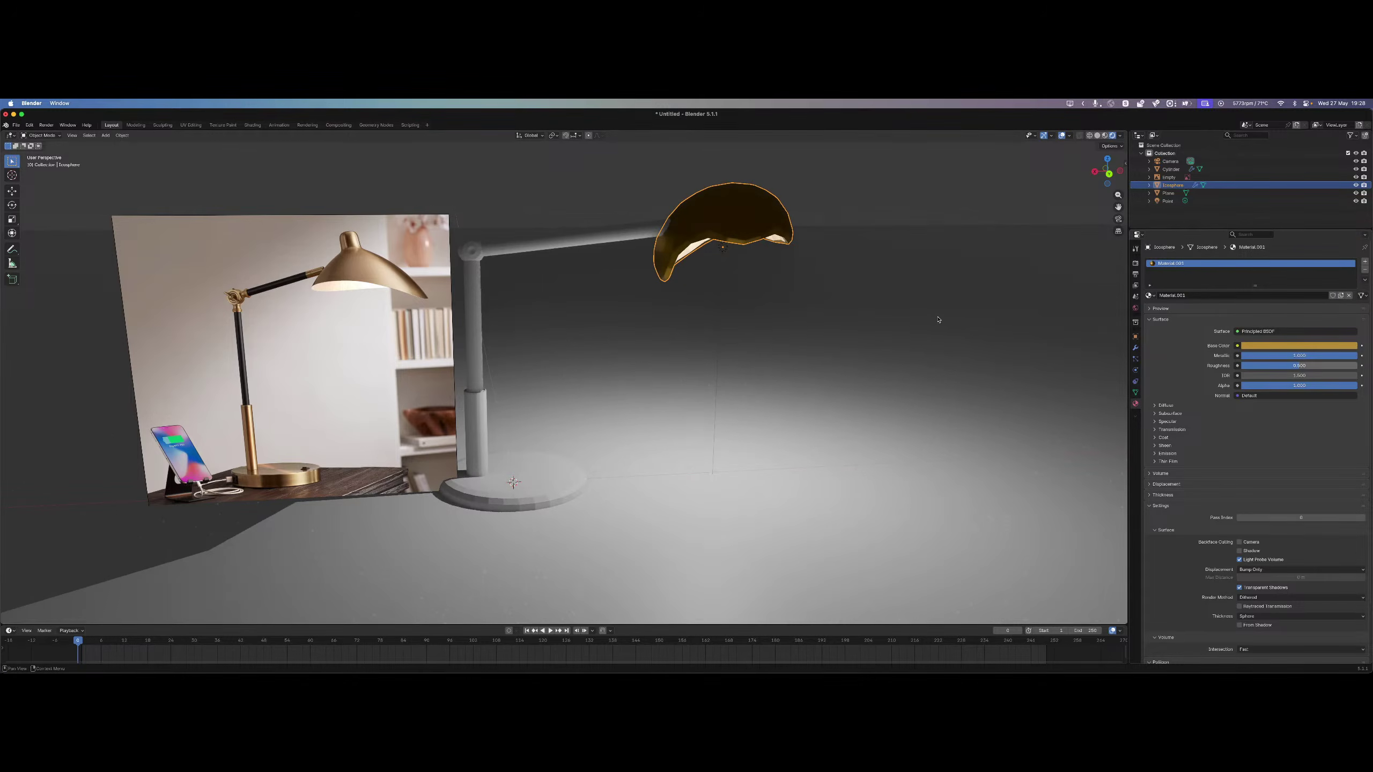
Assign the lampshade's existing gold material to the lamp's base, stem and arm object.
left_click(871, 270)
middle_click_drag(868, 266, 875, 276)
left_click(876, 291)
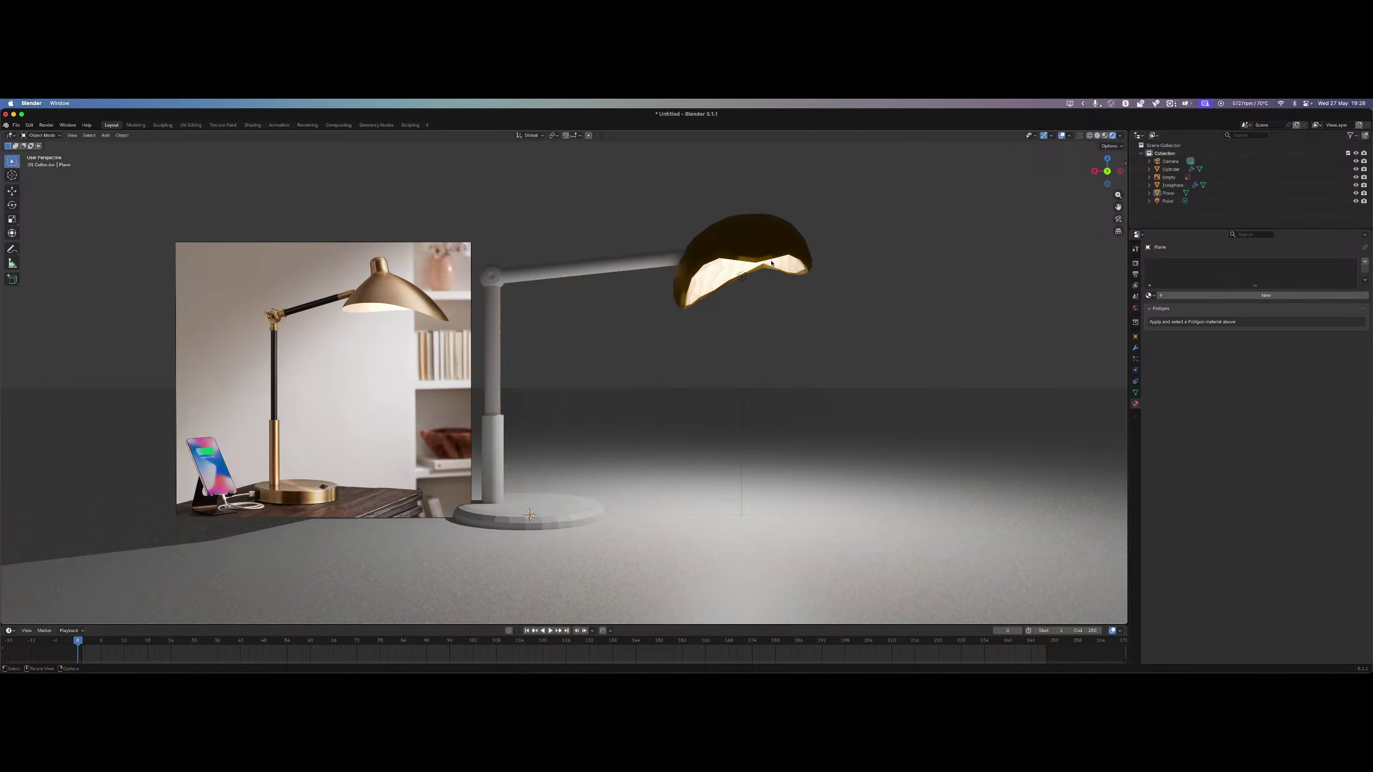
scroll(771, 264, "up", 2)
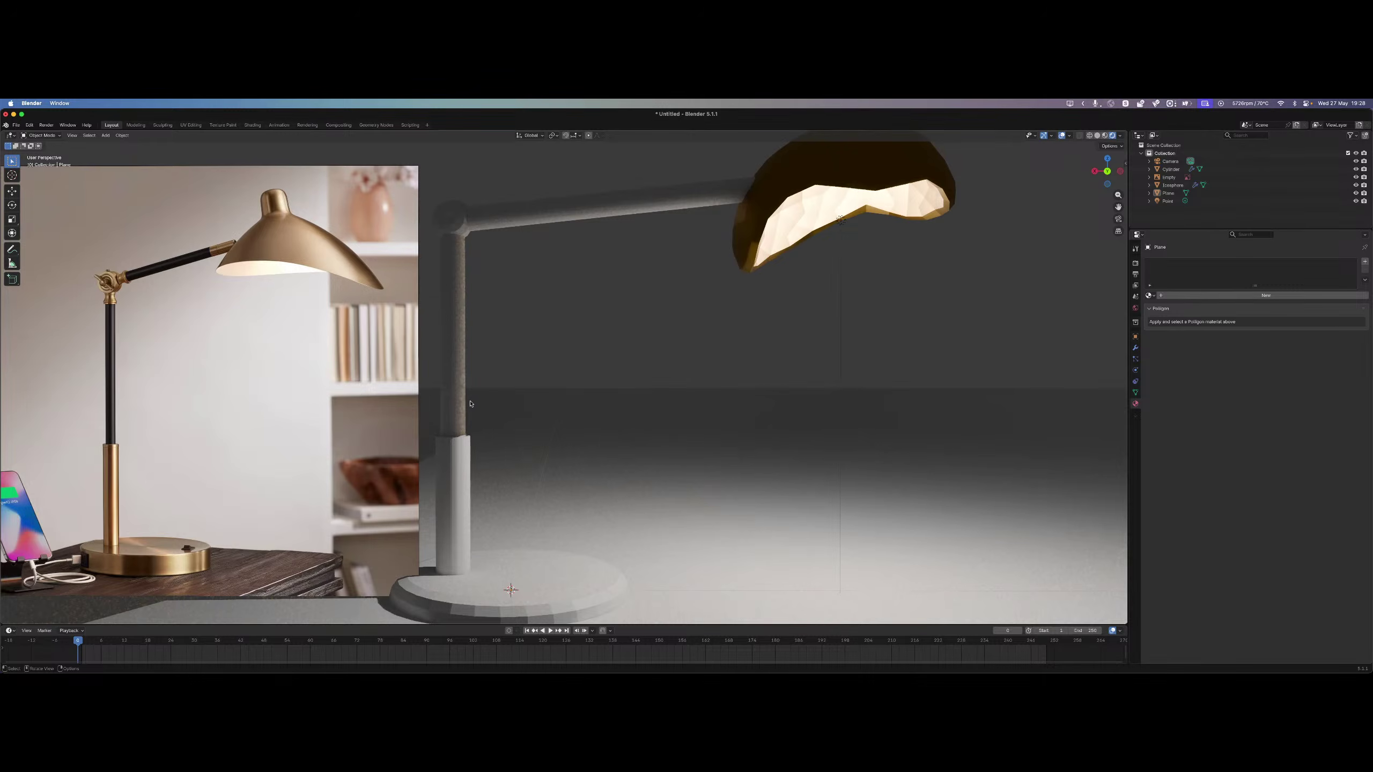
left_click(458, 468)
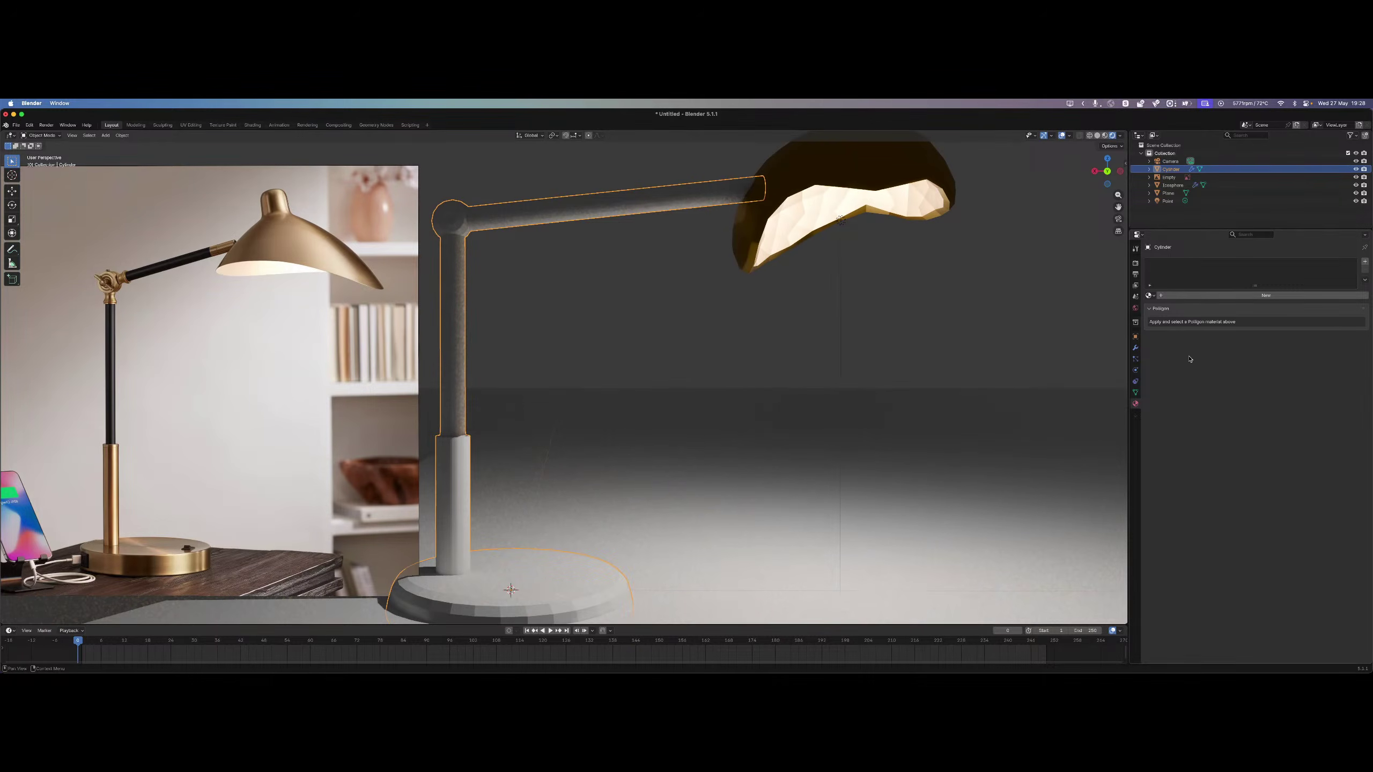
left_click(1149, 295)
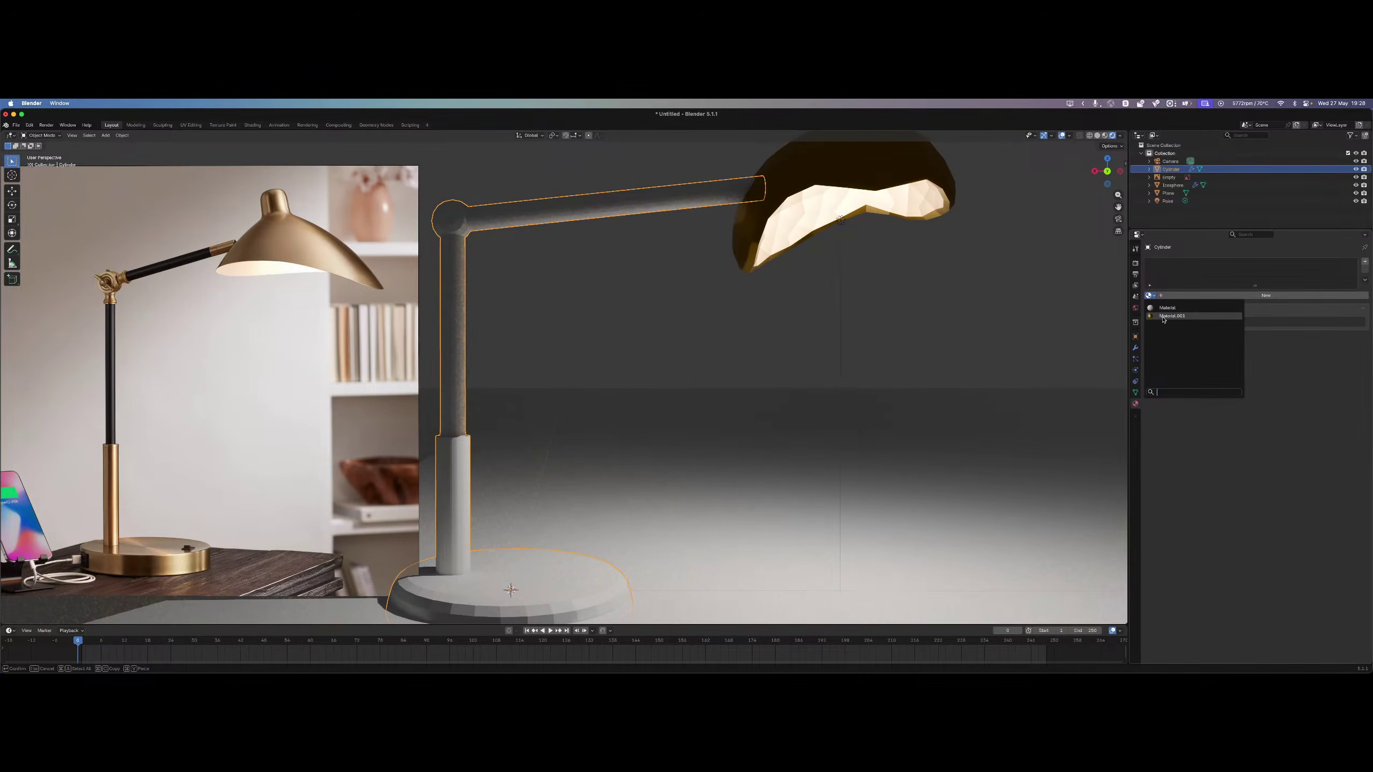
left_click(1163, 317)
left_click(749, 394)
left_click(438, 490)
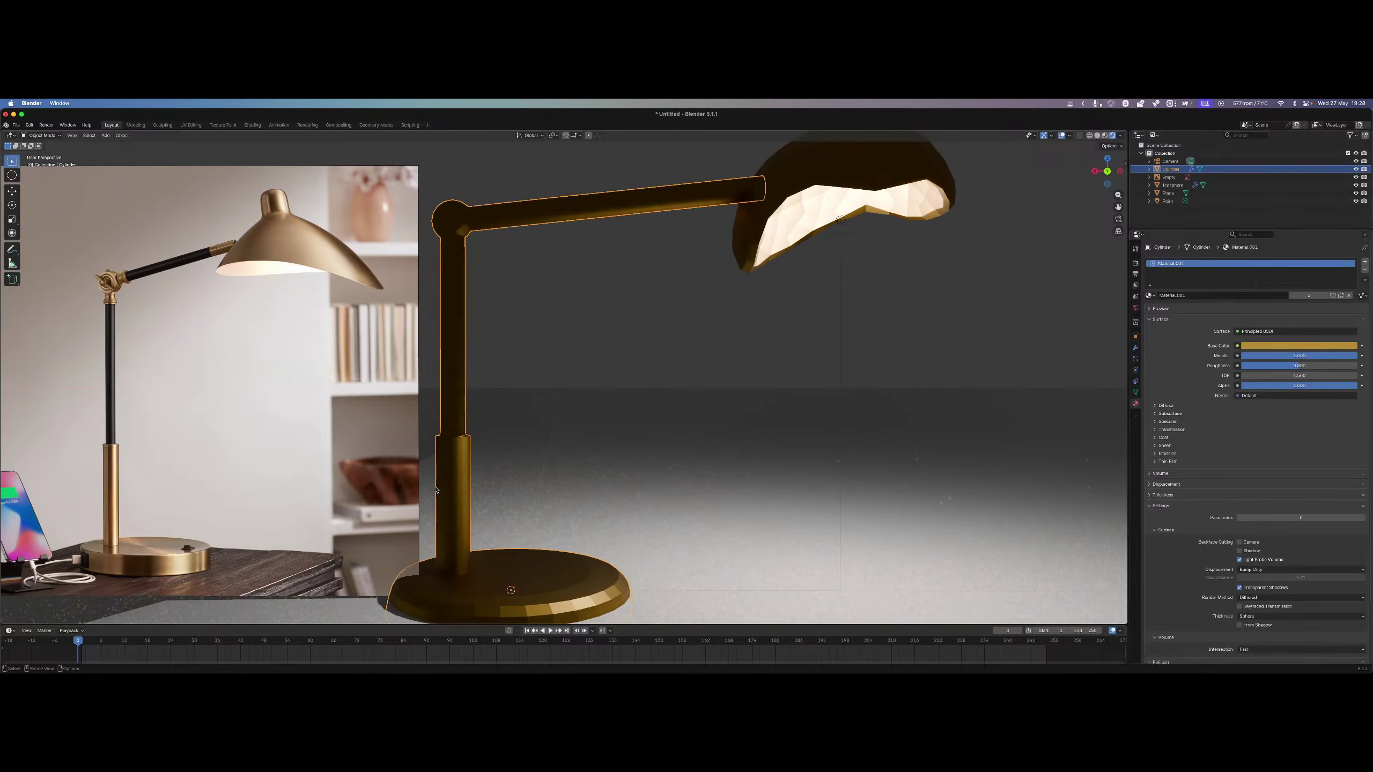
Add a second material slot to the lamp body and fill it with an independent copy of the gold material.
left_click(1364, 264)
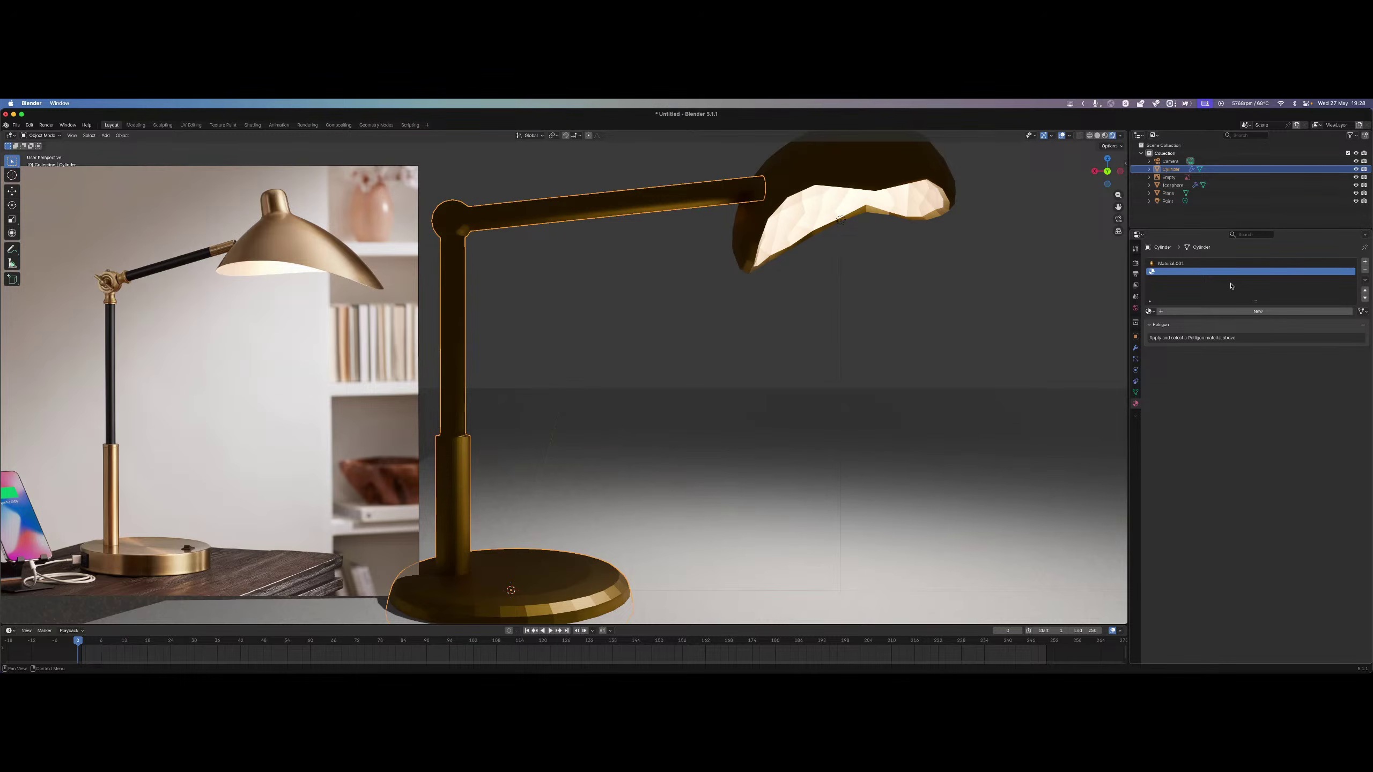
left_click(1148, 311)
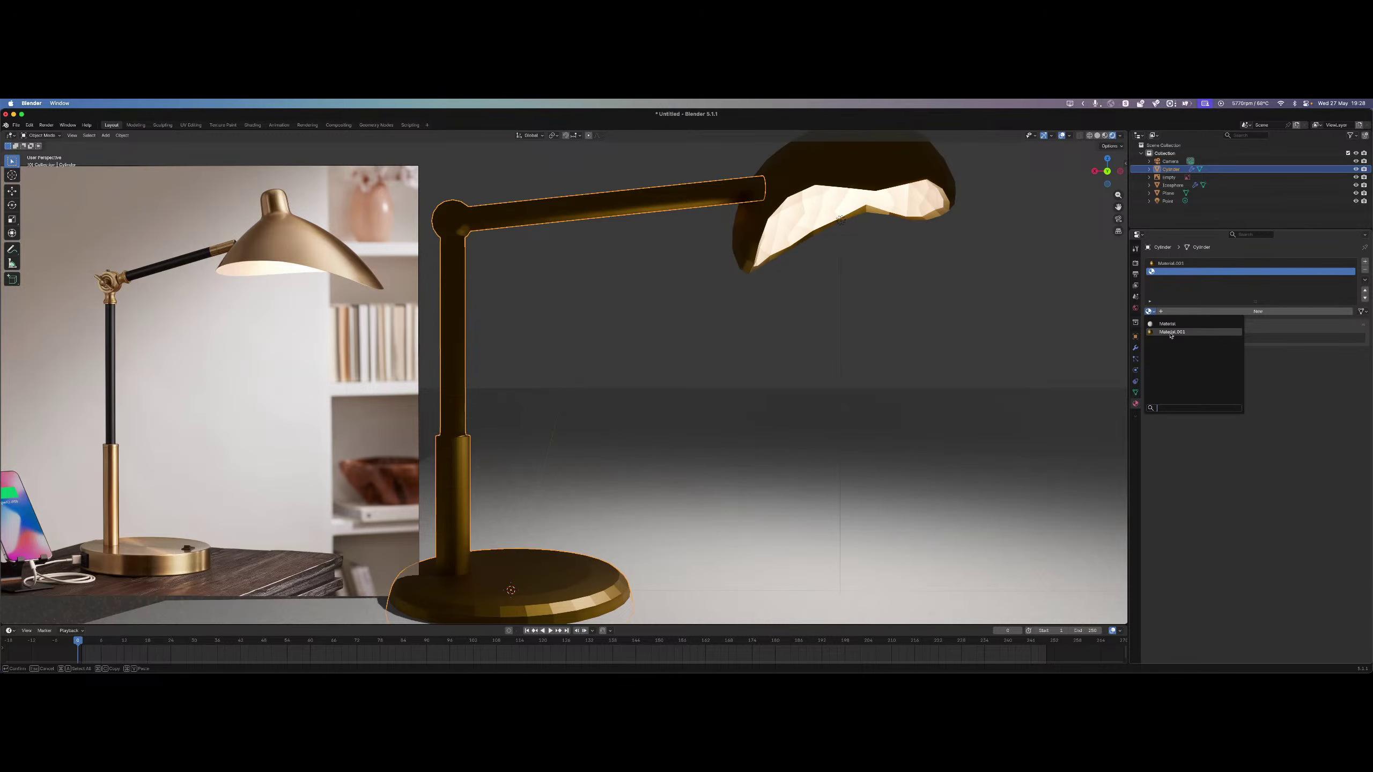
left_click(1170, 329)
left_click(1341, 312)
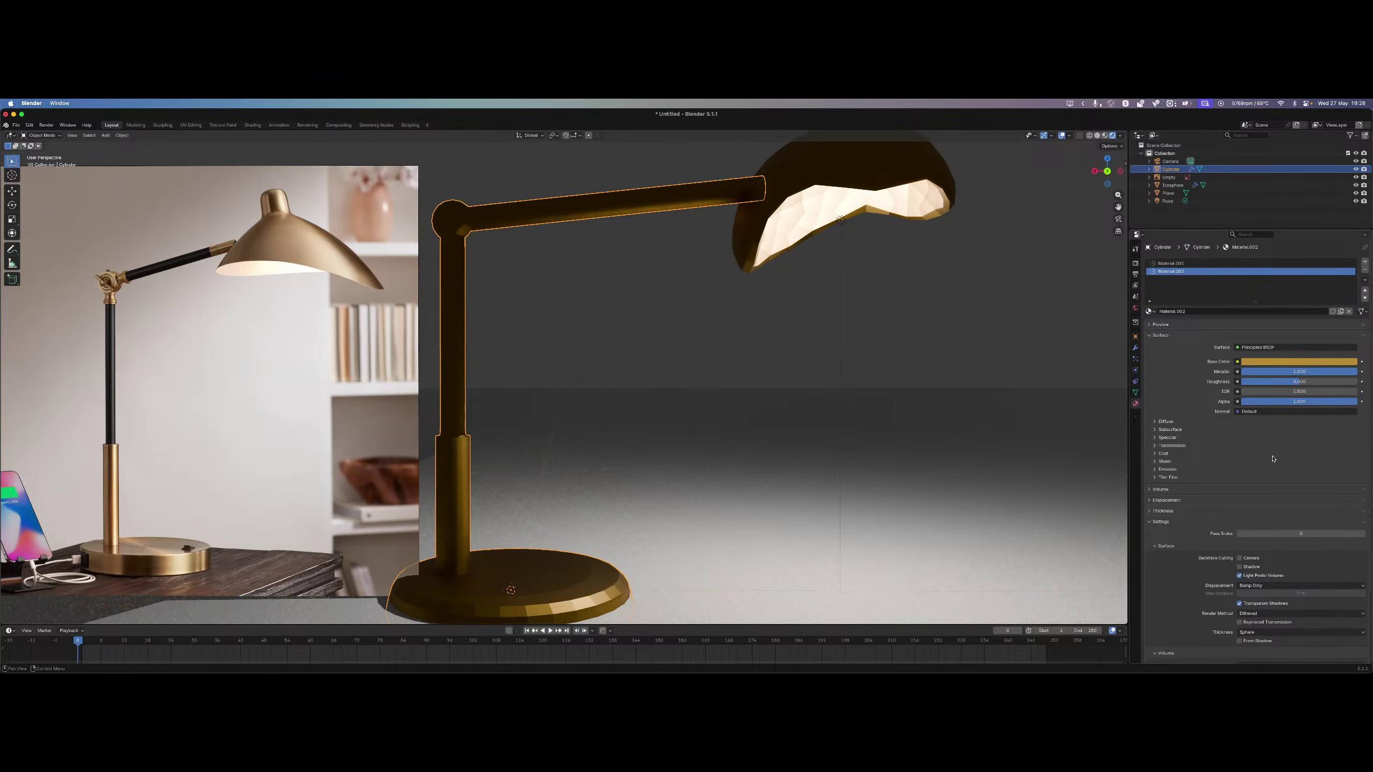
Darken the base colour of the lamp body's second material to near-black.
left_click(1248, 361)
left_click(1266, 361)
left_click_drag(1350, 240, 1351, 284)
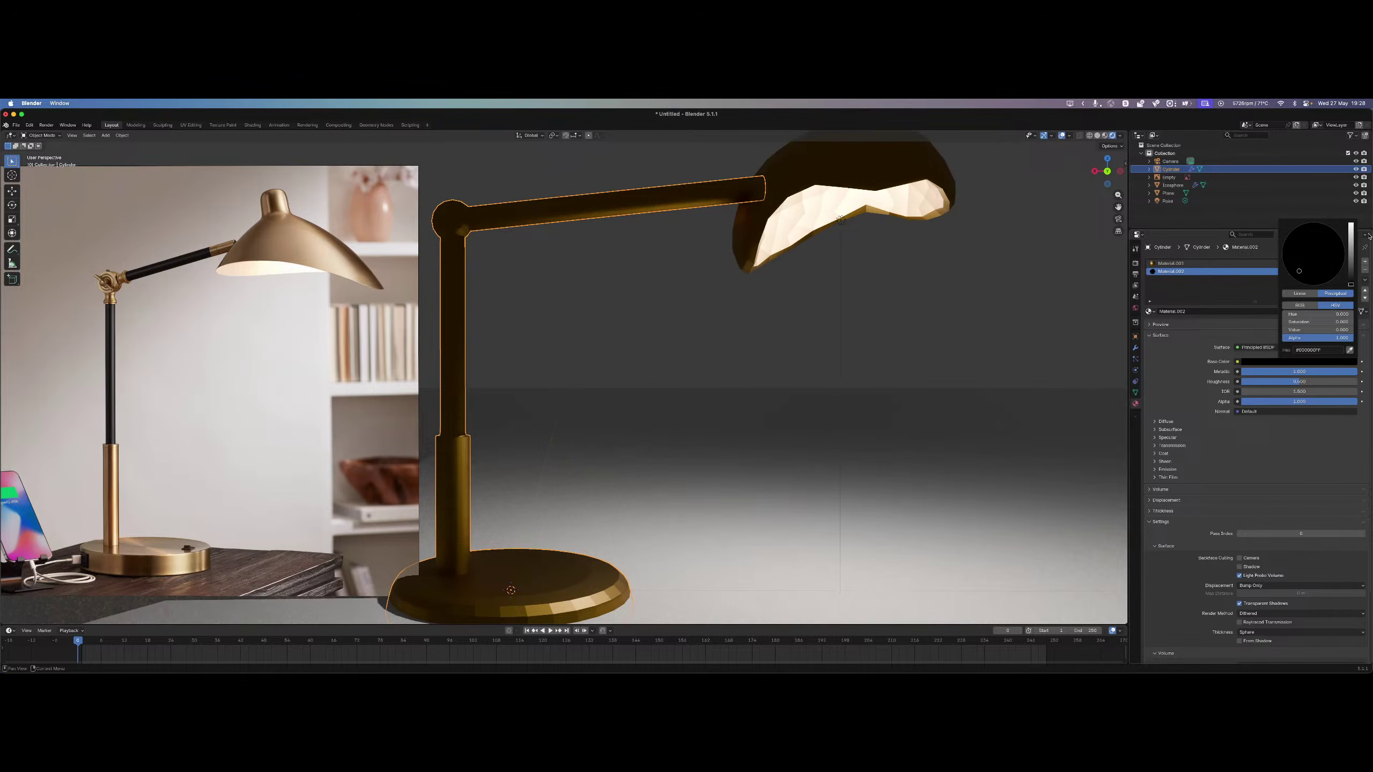
mouse_move(1351, 283)
left_mouse_down()
mouse_move(1351, 258)
mouse_move(1351, 276)
mouse_move(1314, 254)
left_mouse_up()
left_click_drag(1303, 302, 1304, 301)
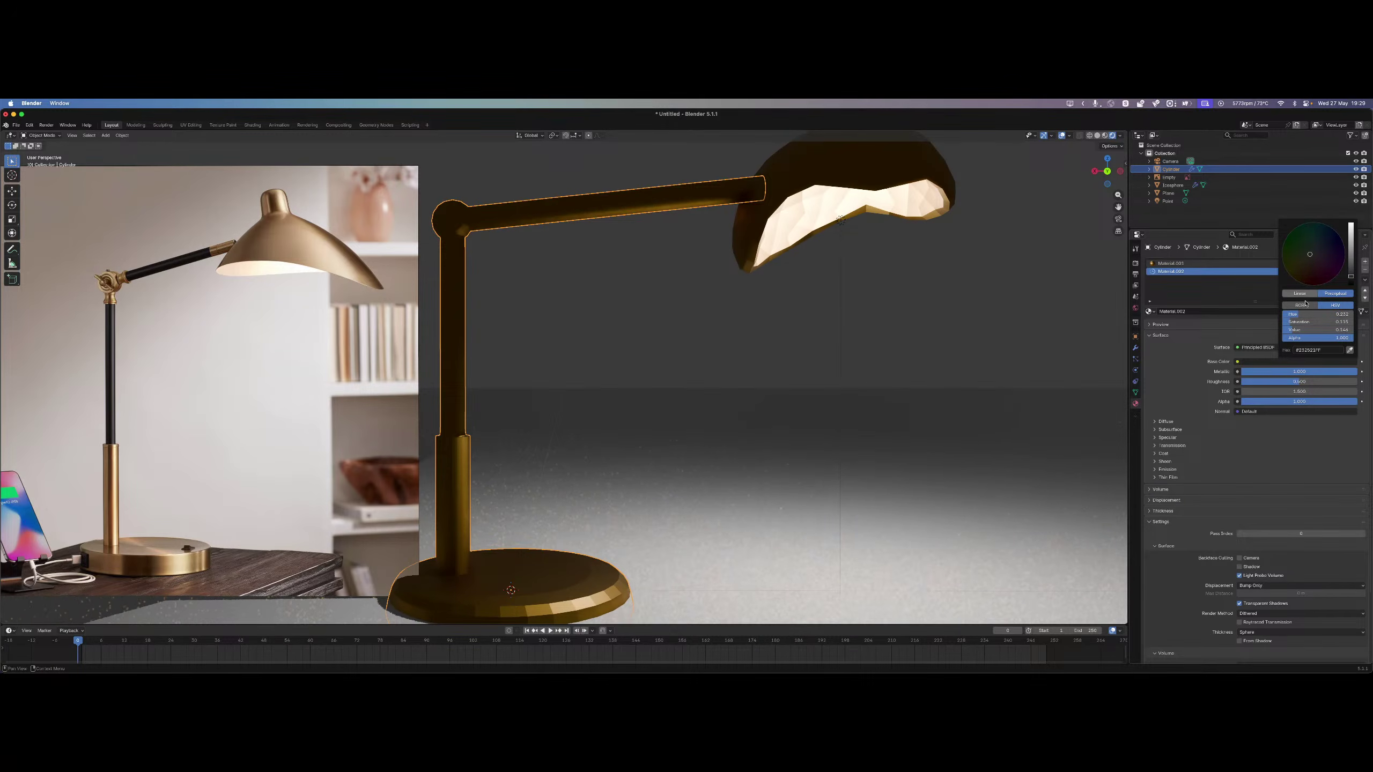
left_click(1306, 303)
left_click(1302, 295)
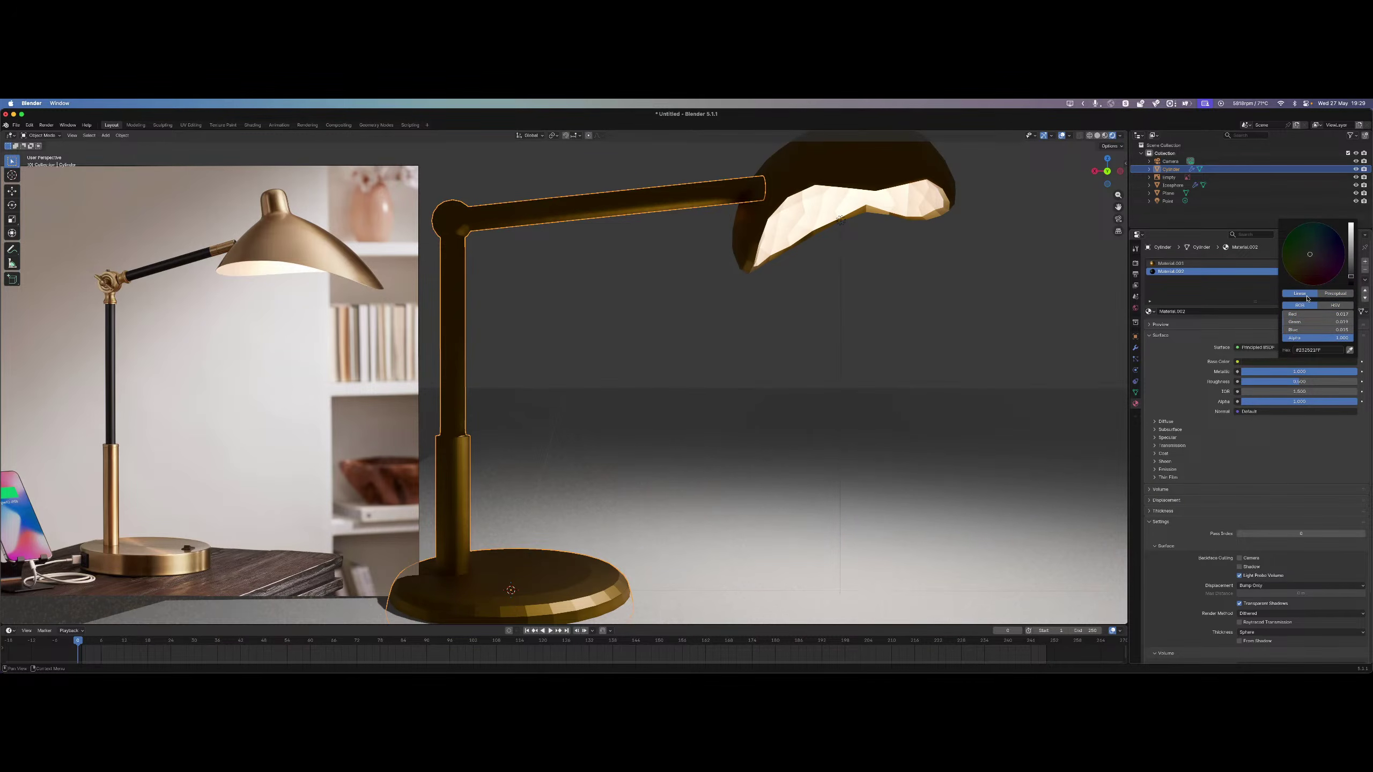
mouse_move(1311, 315)
left_mouse_down()
mouse_move(1289, 314)
mouse_move(1290, 330)
left_mouse_up()
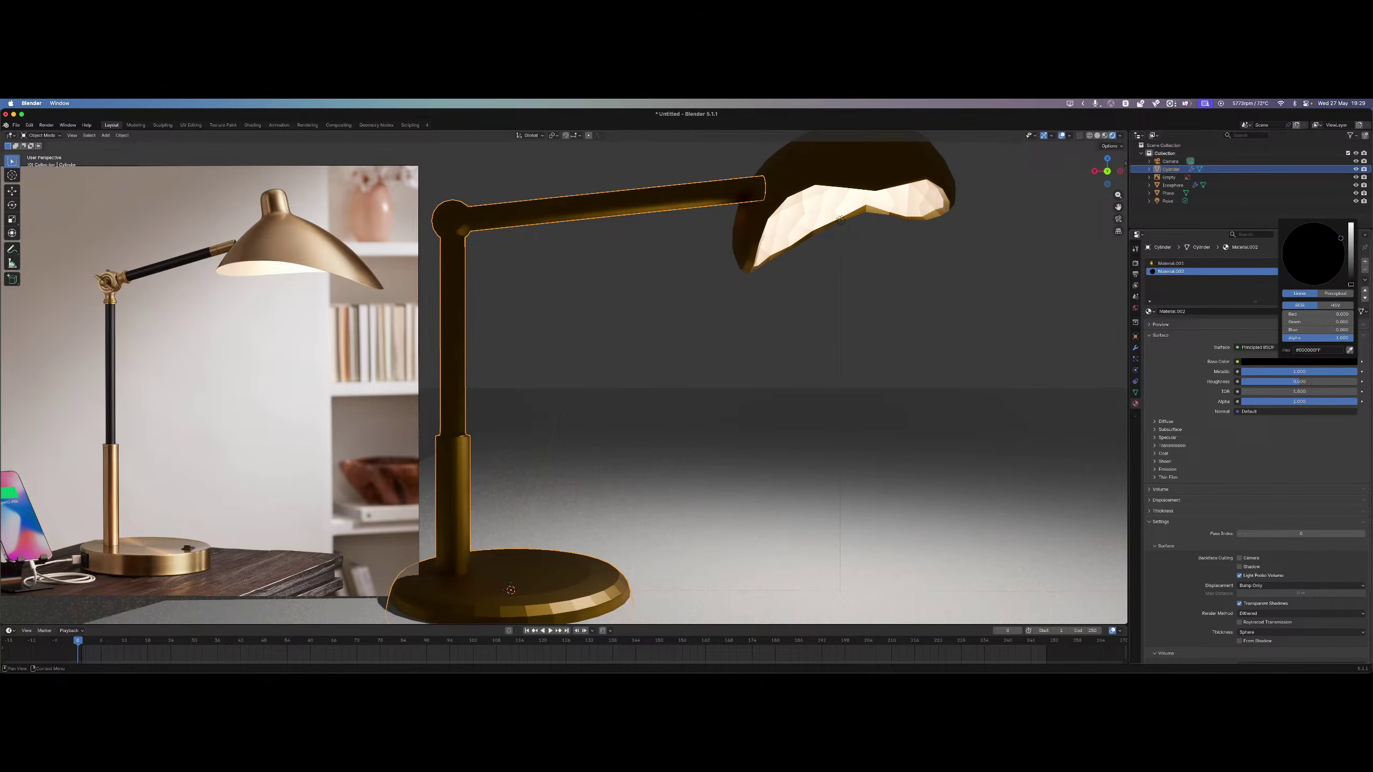
left_click_drag(1350, 284, 1353, 281)
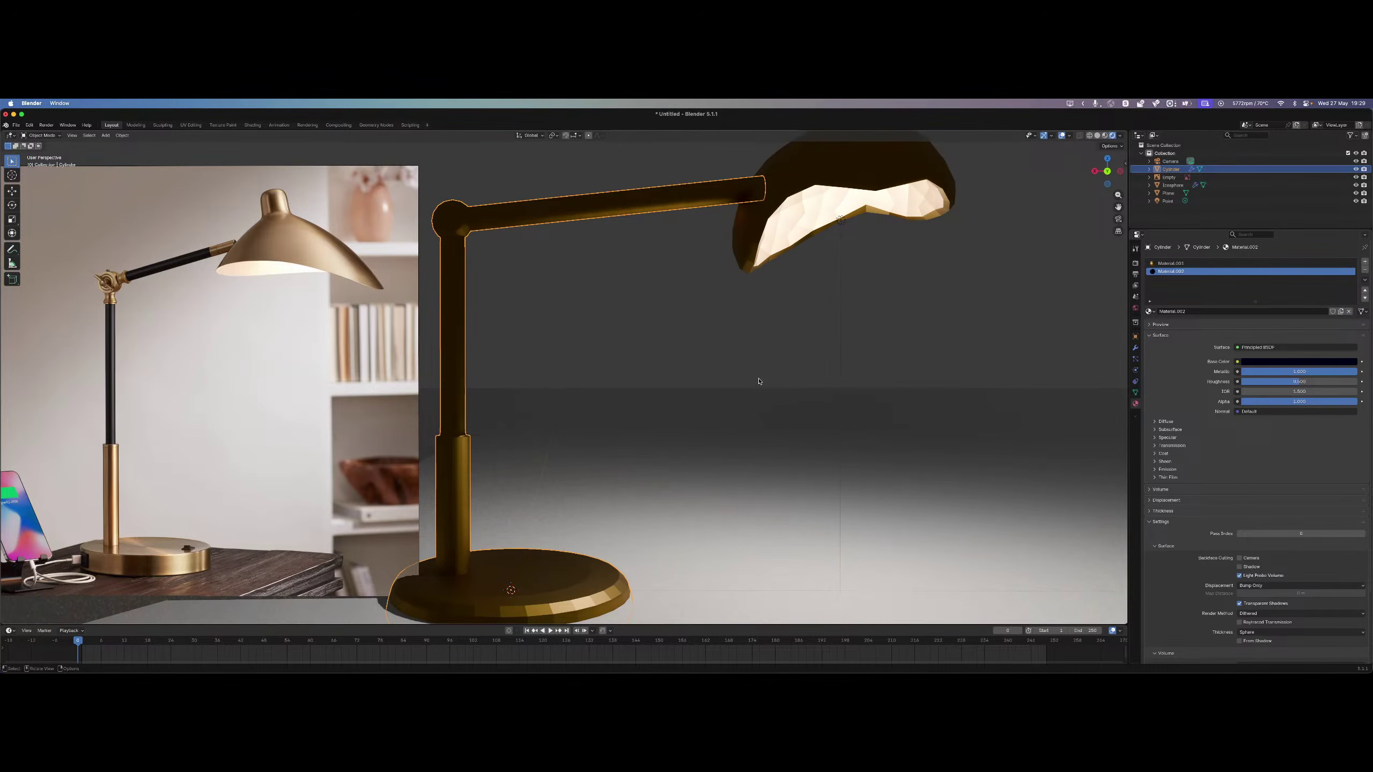
Open the lamp body's mesh for editing in Solid shading and switch to edge selection.
key("z")
left_click(817, 387)
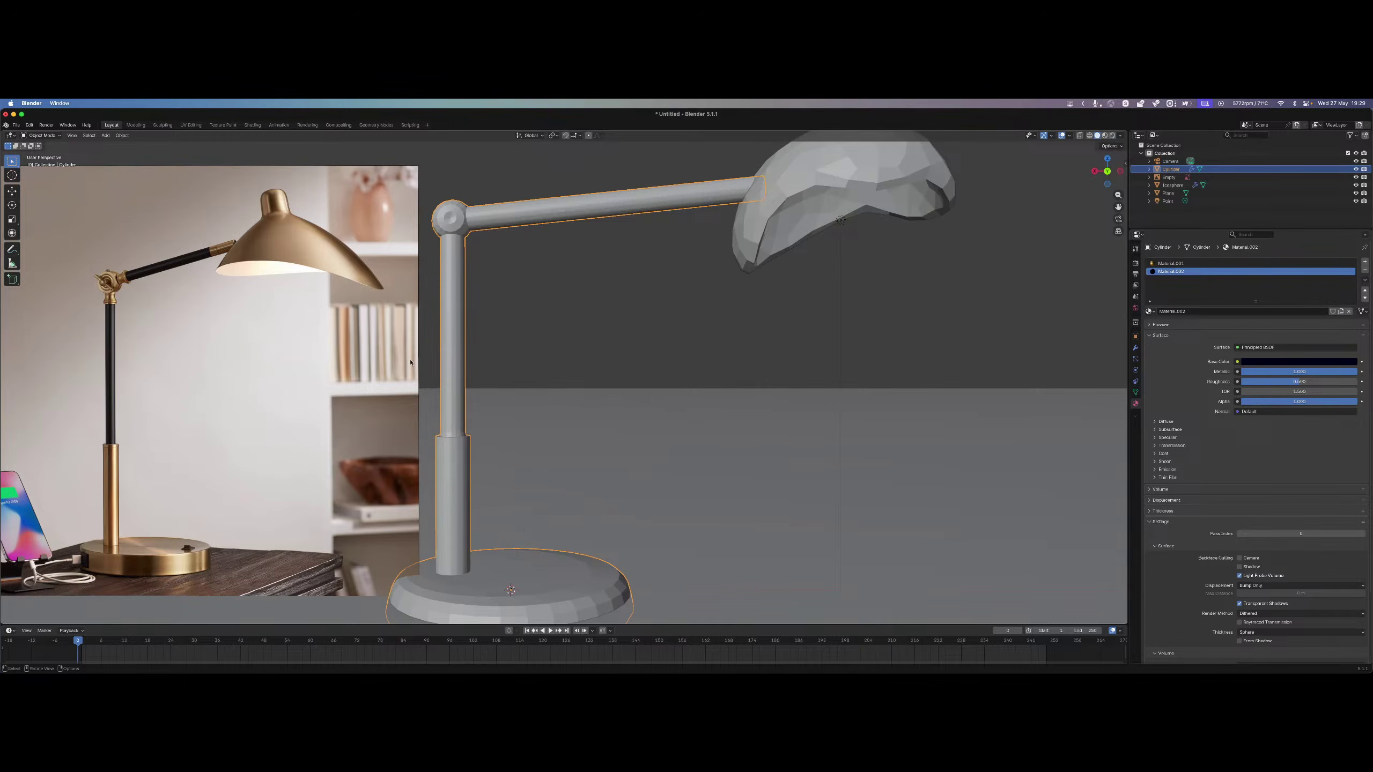
key("Tab")
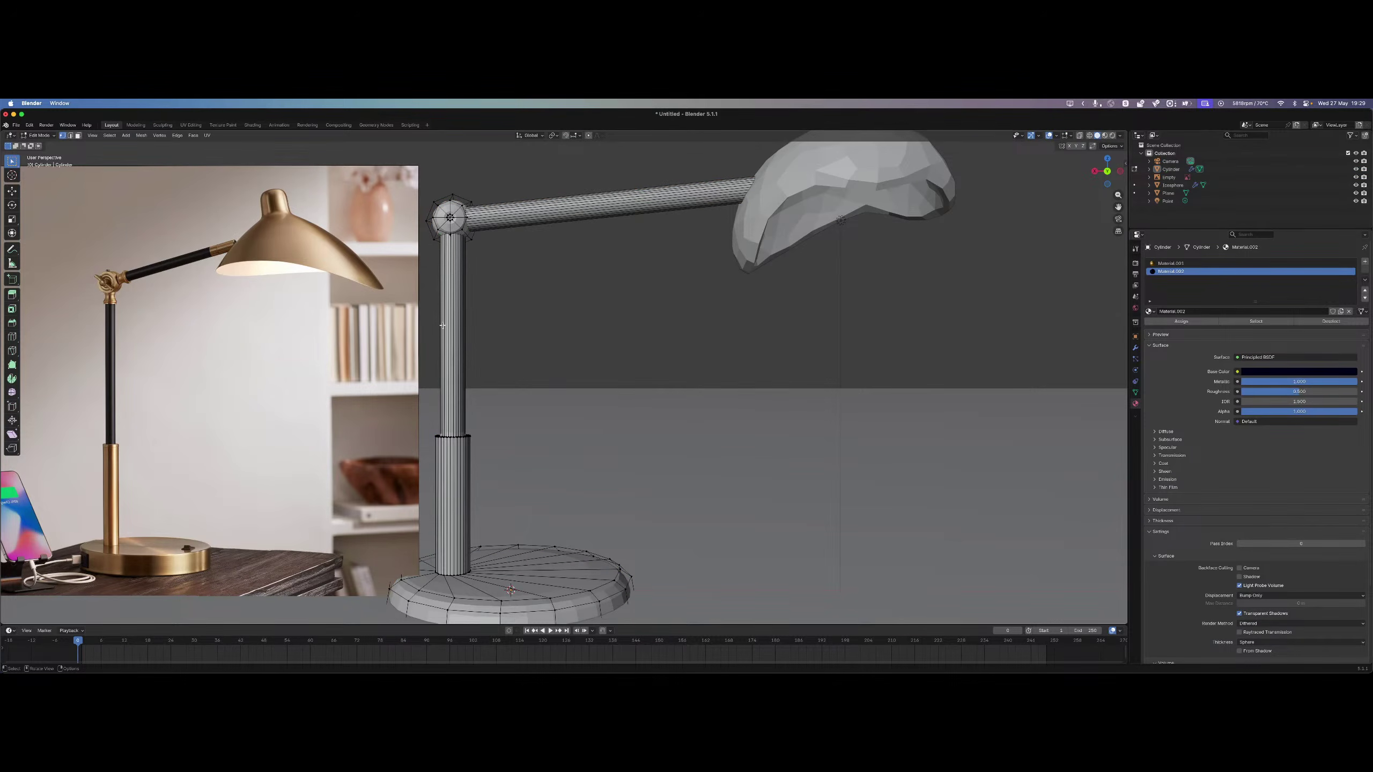
left_click_drag(428, 416, 485, 441)
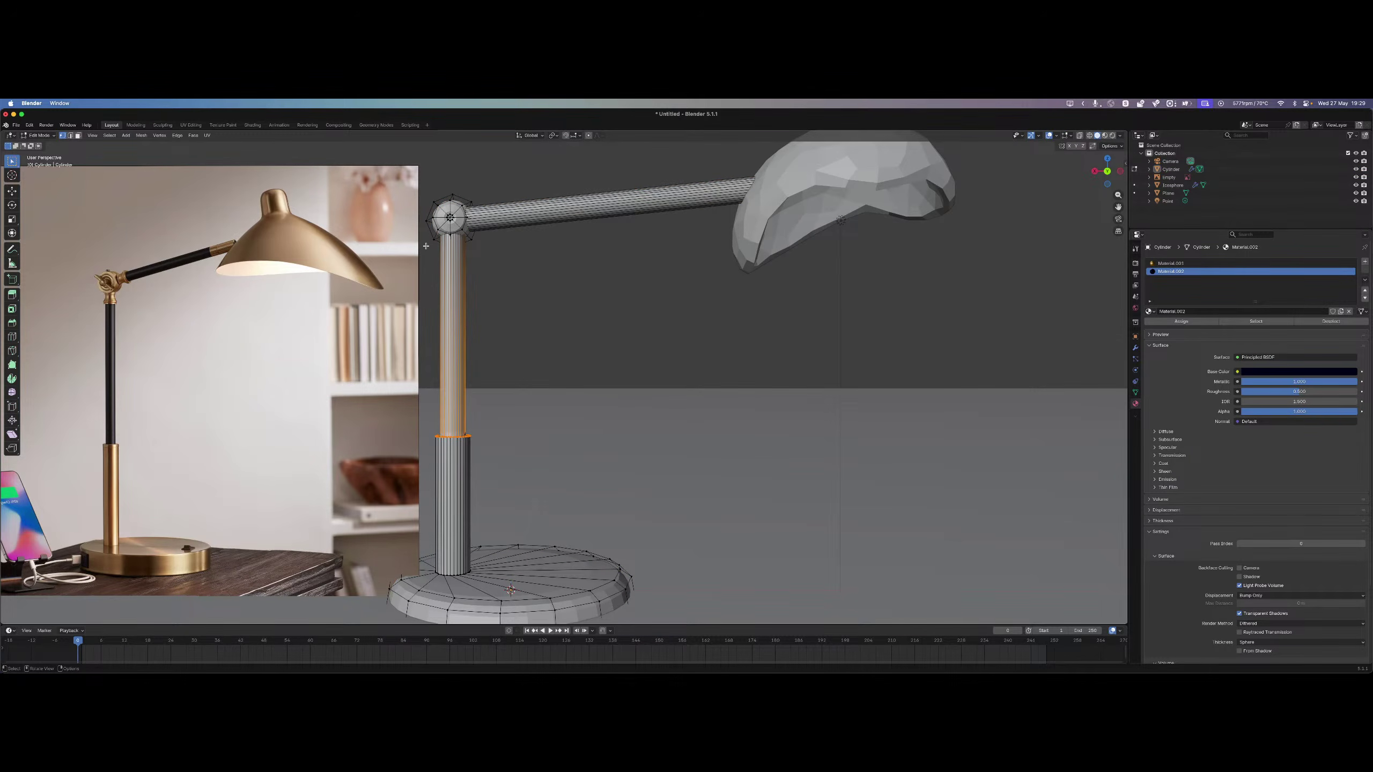
scroll(427, 224, "up", 1)
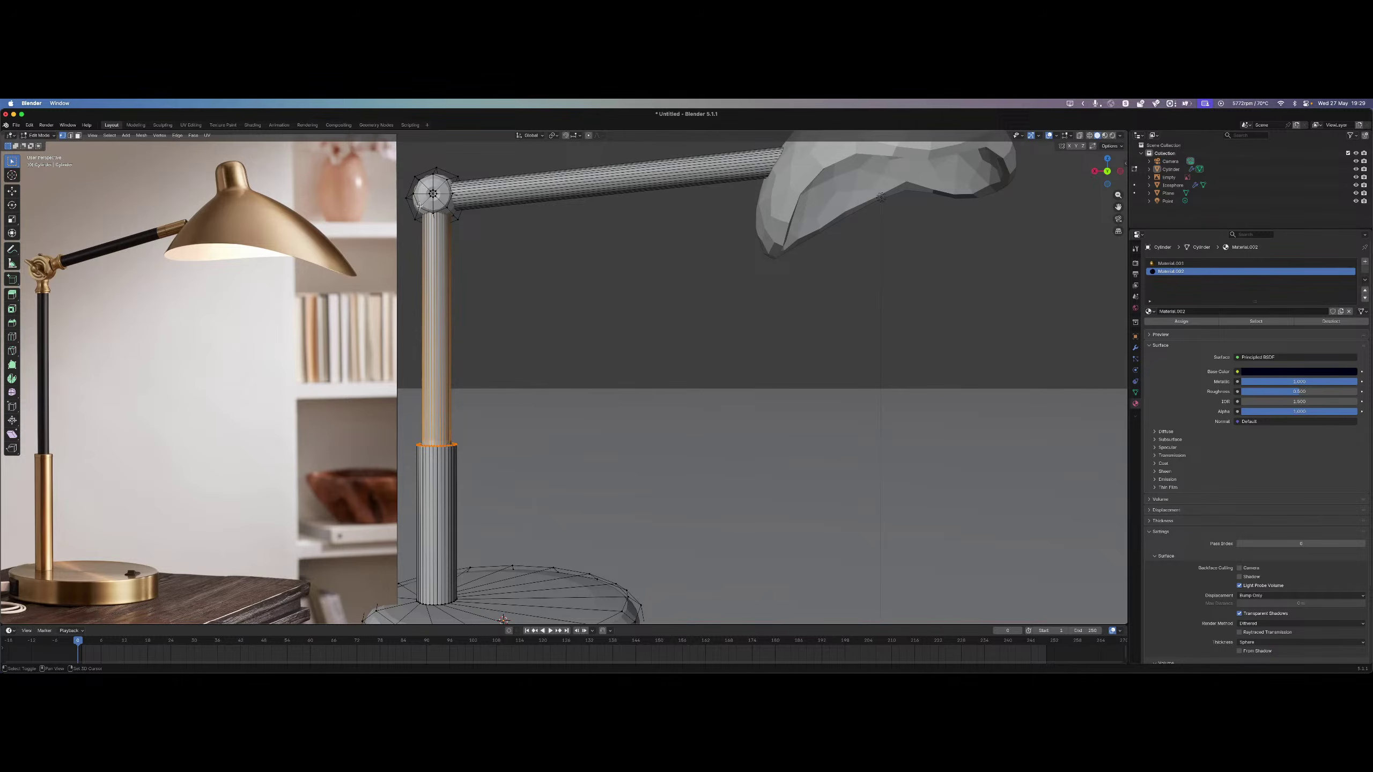
left_click(449, 214)
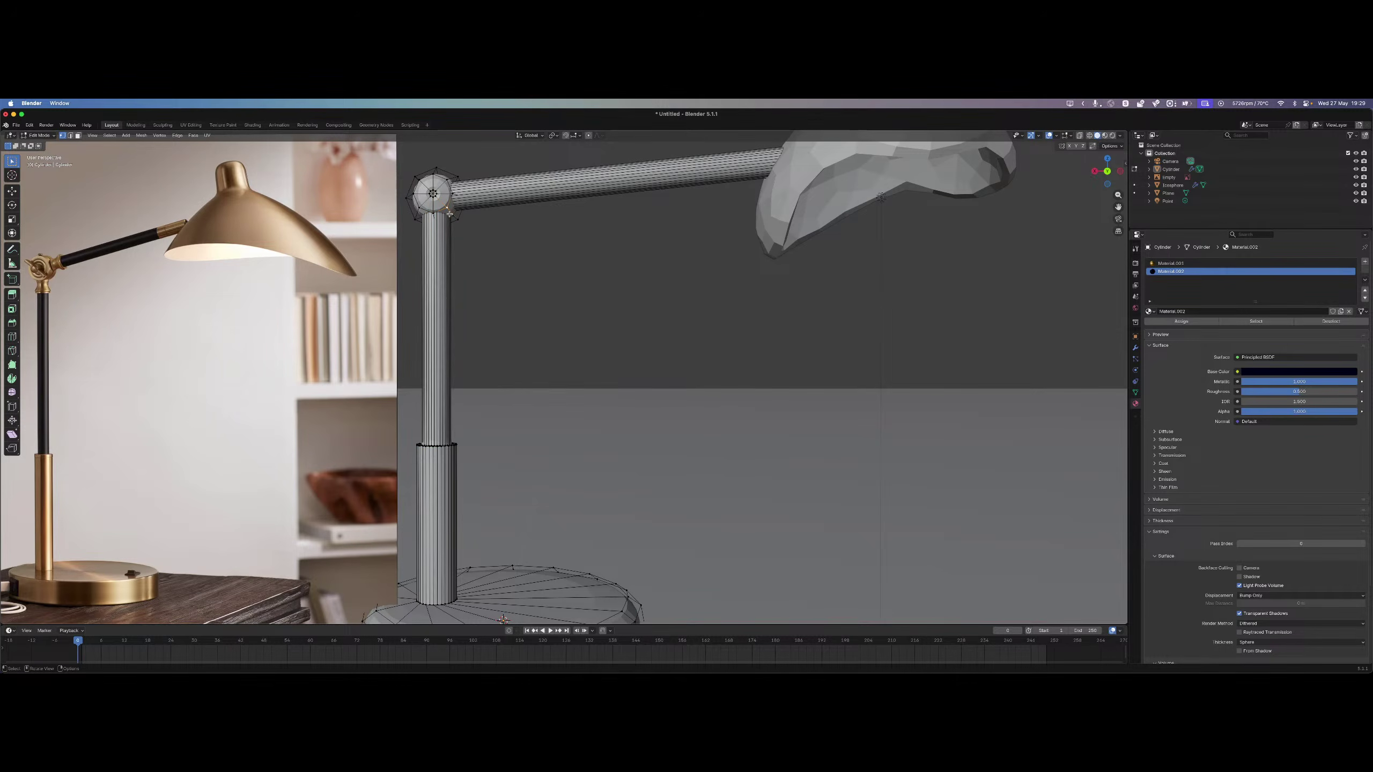
middle_click_drag(601, 295, 727, 362, "shift")
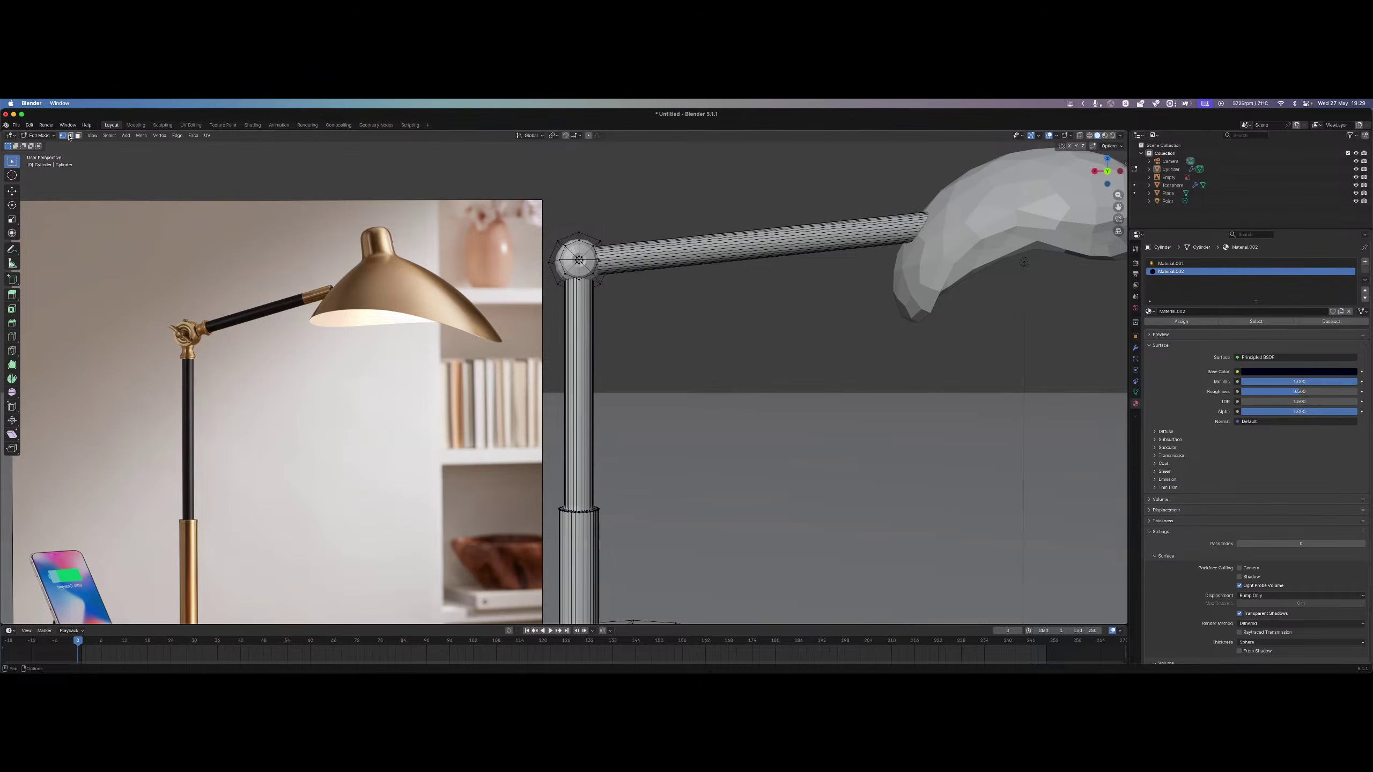
Try to assign the near-black second material to the upper stem and arm, selecting their edges in Wireframe shading.
key("z")
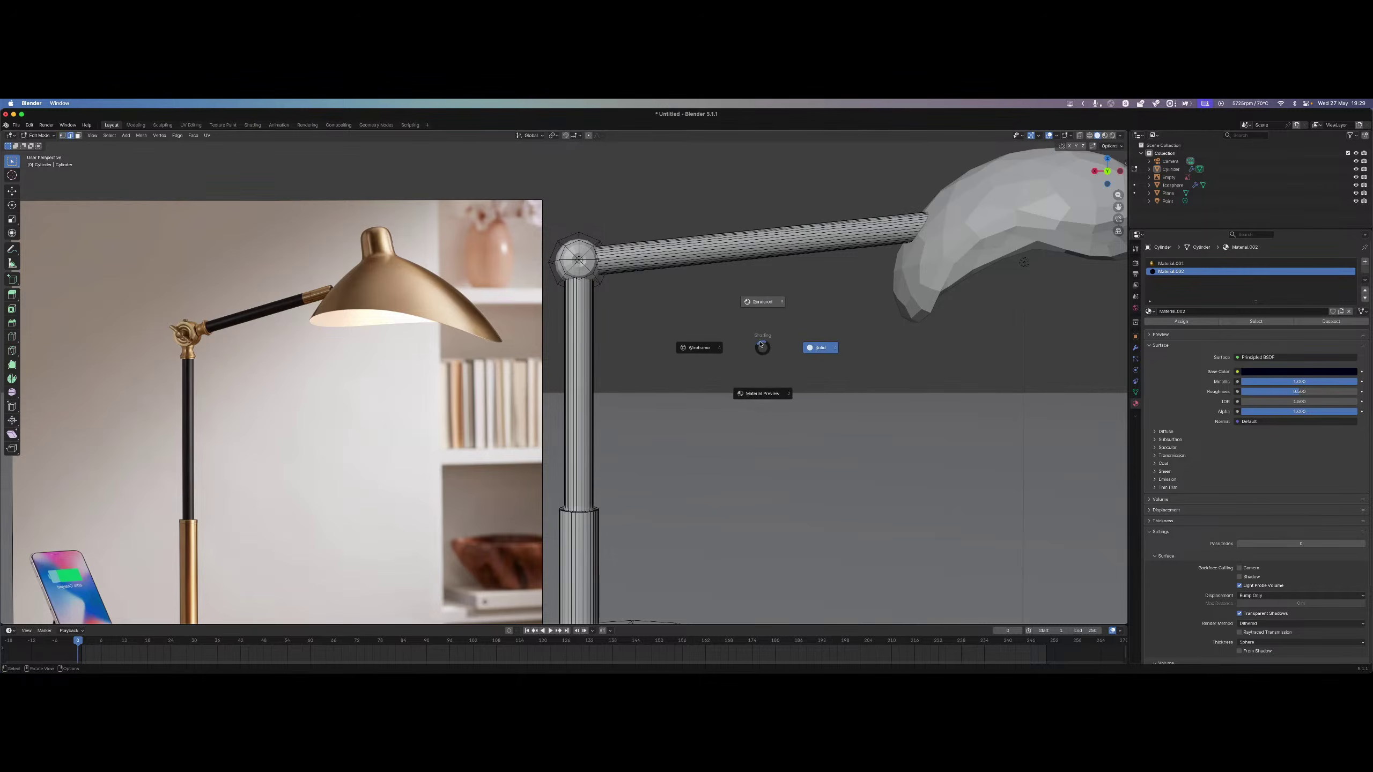
left_click(695, 345)
left_click_drag(550, 371, 664, 351)
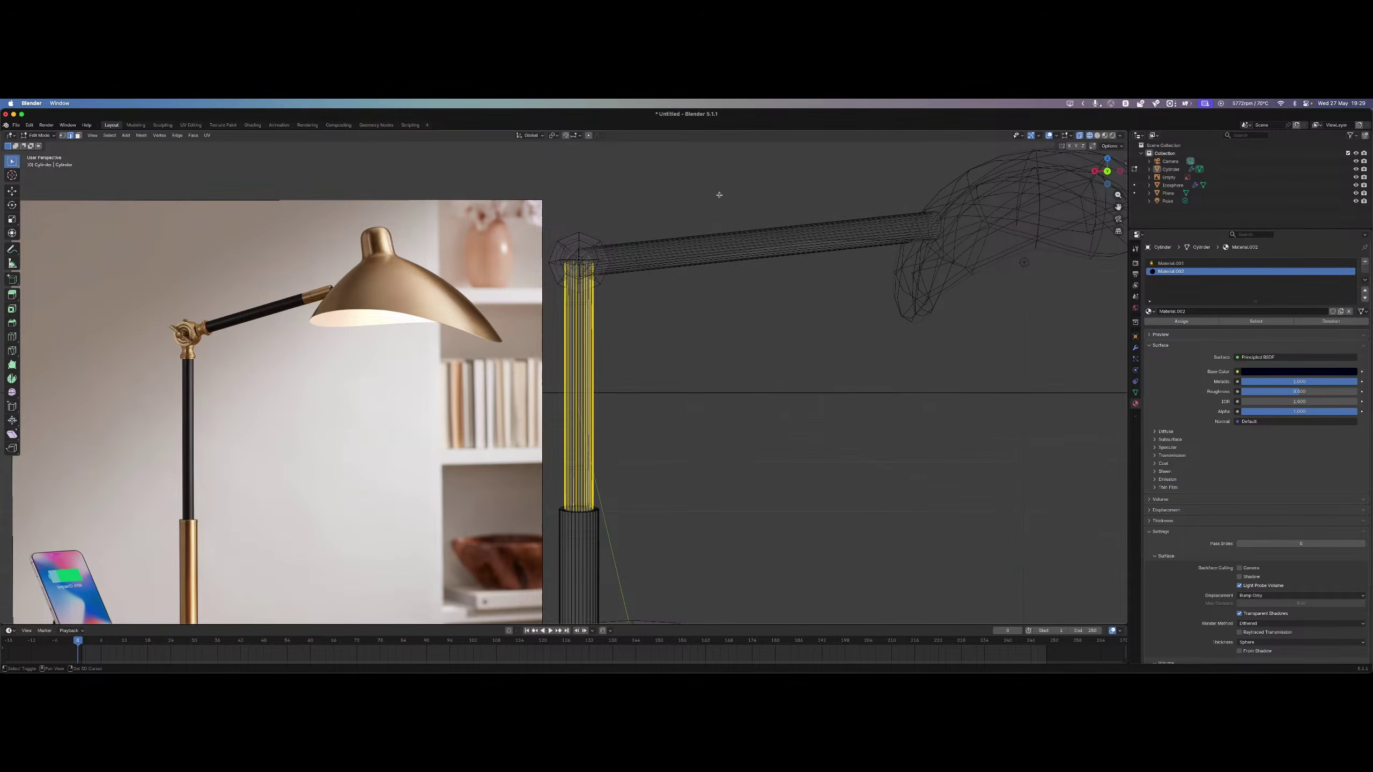
left_click_drag(719, 195, 744, 296, "shift")
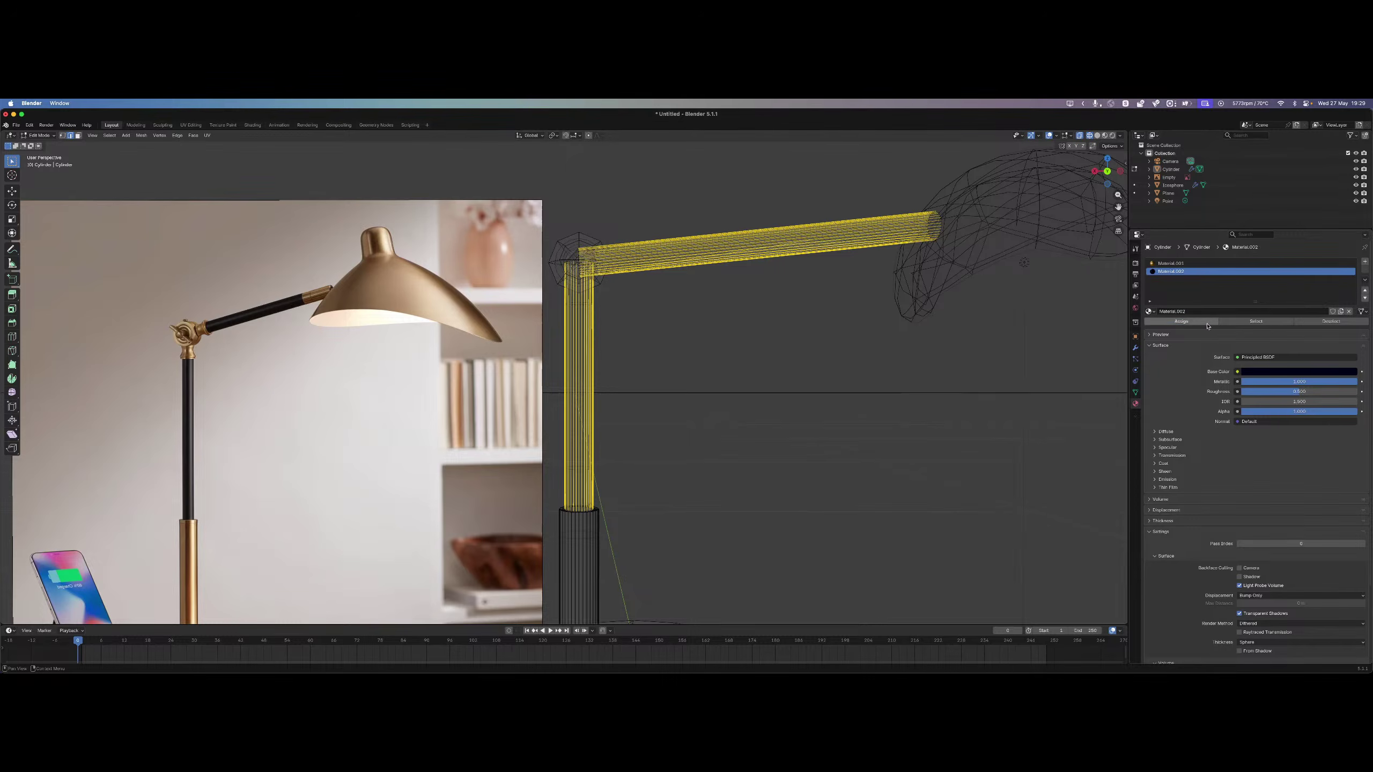
left_click(1181, 321)
left_click(798, 350)
Switch to Rendered shading and try again to assign the near-black material to the upper stem and arm edges.
key("z")
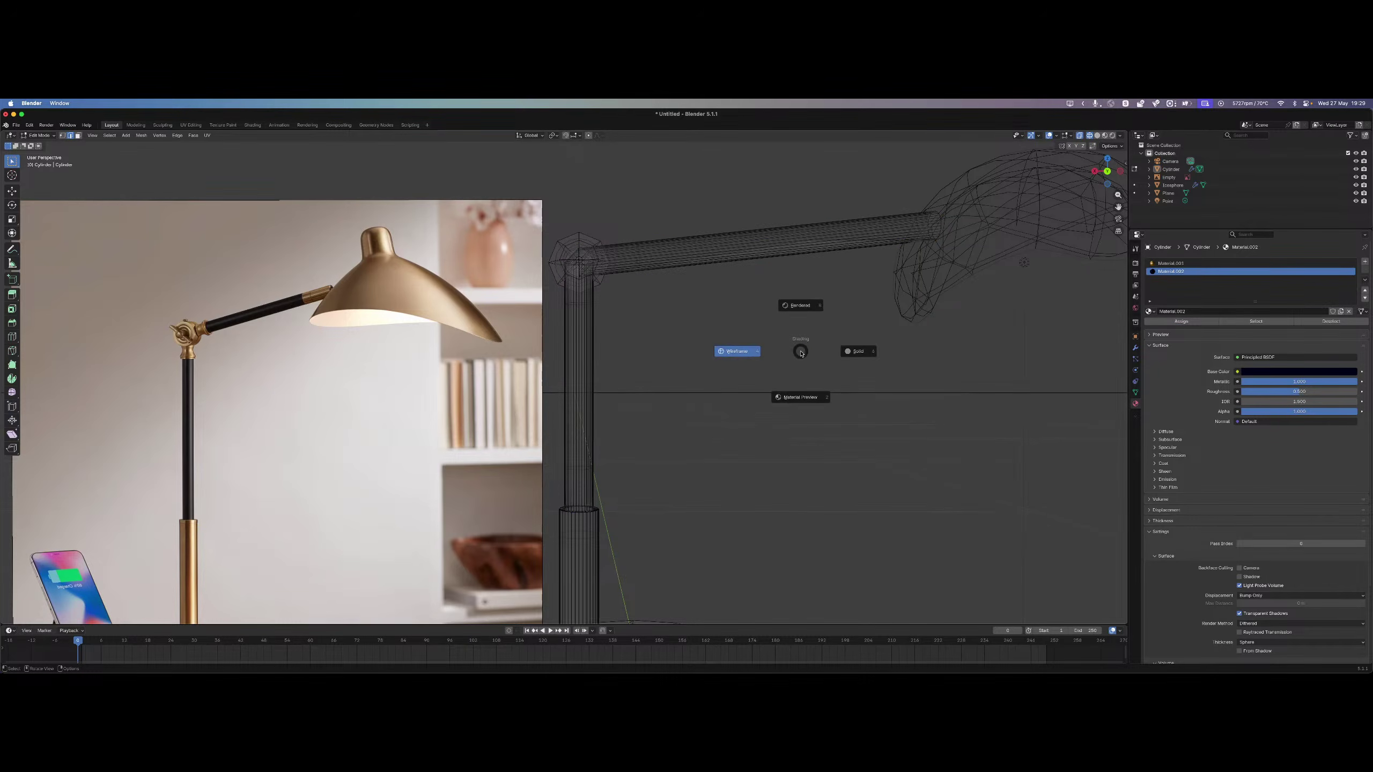
left_click(843, 352)
key("z")
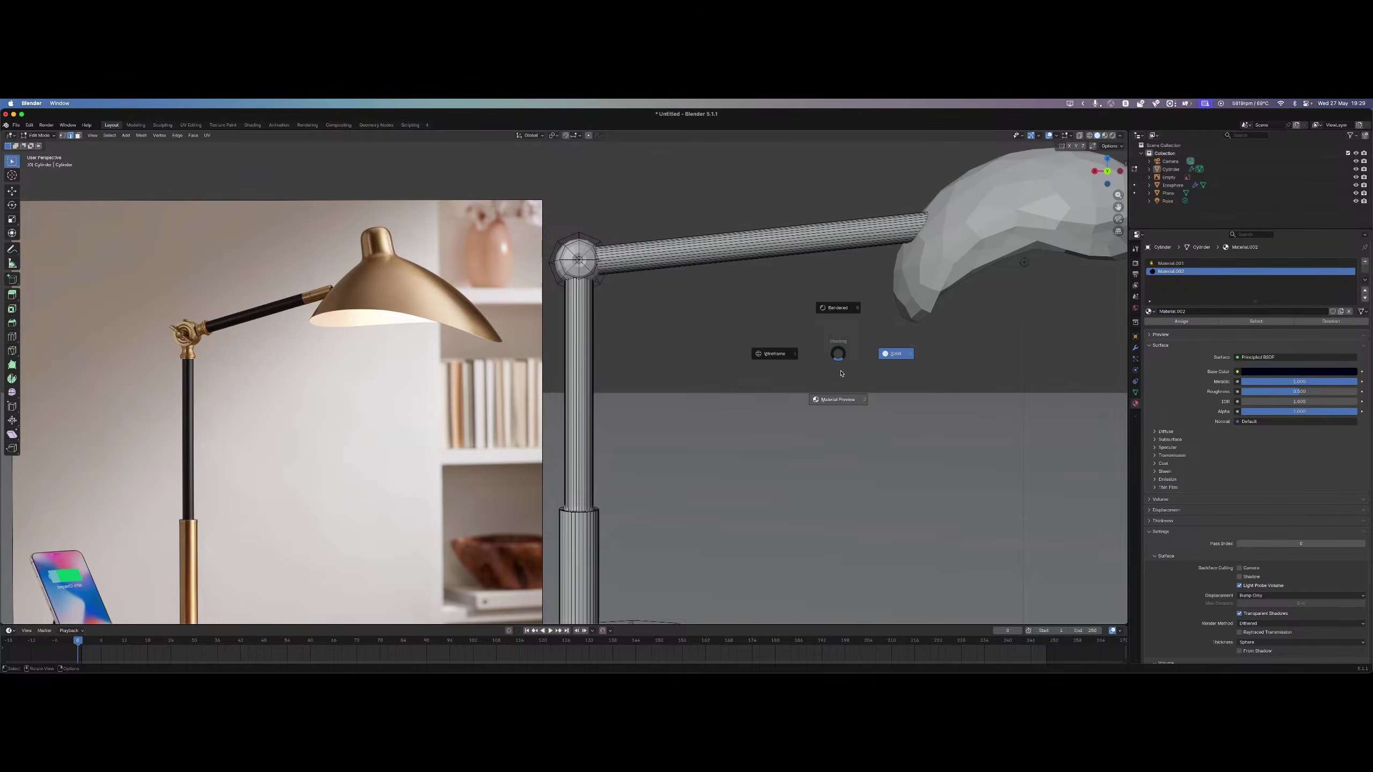
left_click(837, 307)
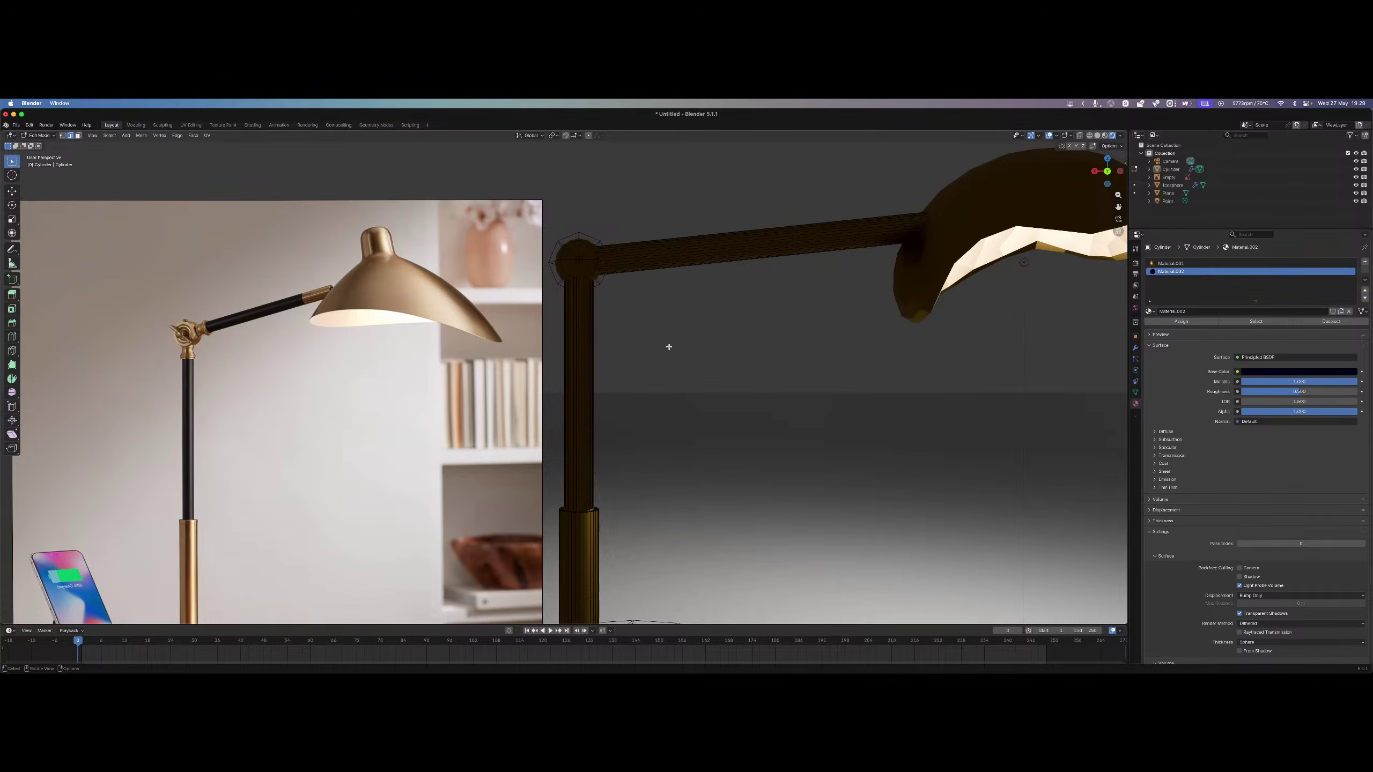
left_click_drag(669, 346, 564, 362)
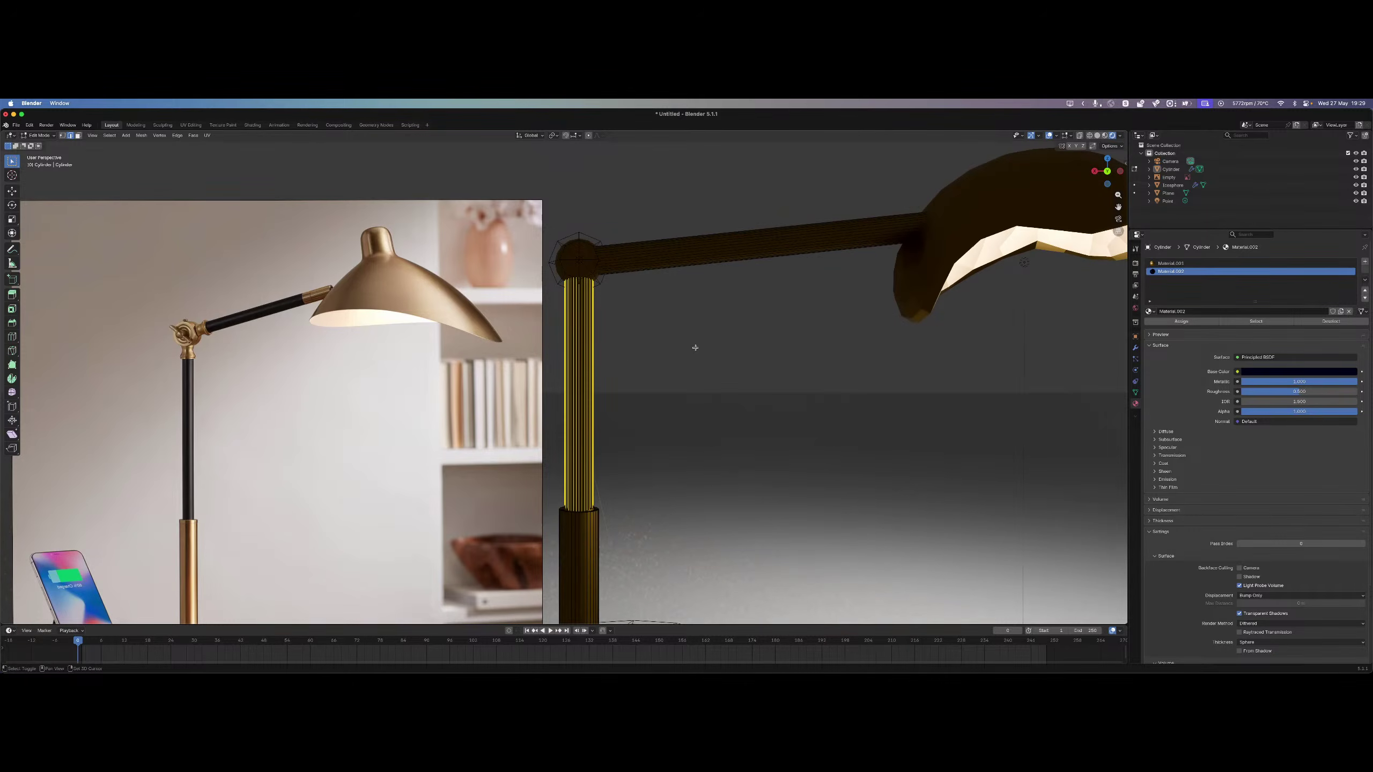
left_click_drag(727, 173, 778, 311, "shift")
left_click(1202, 323)
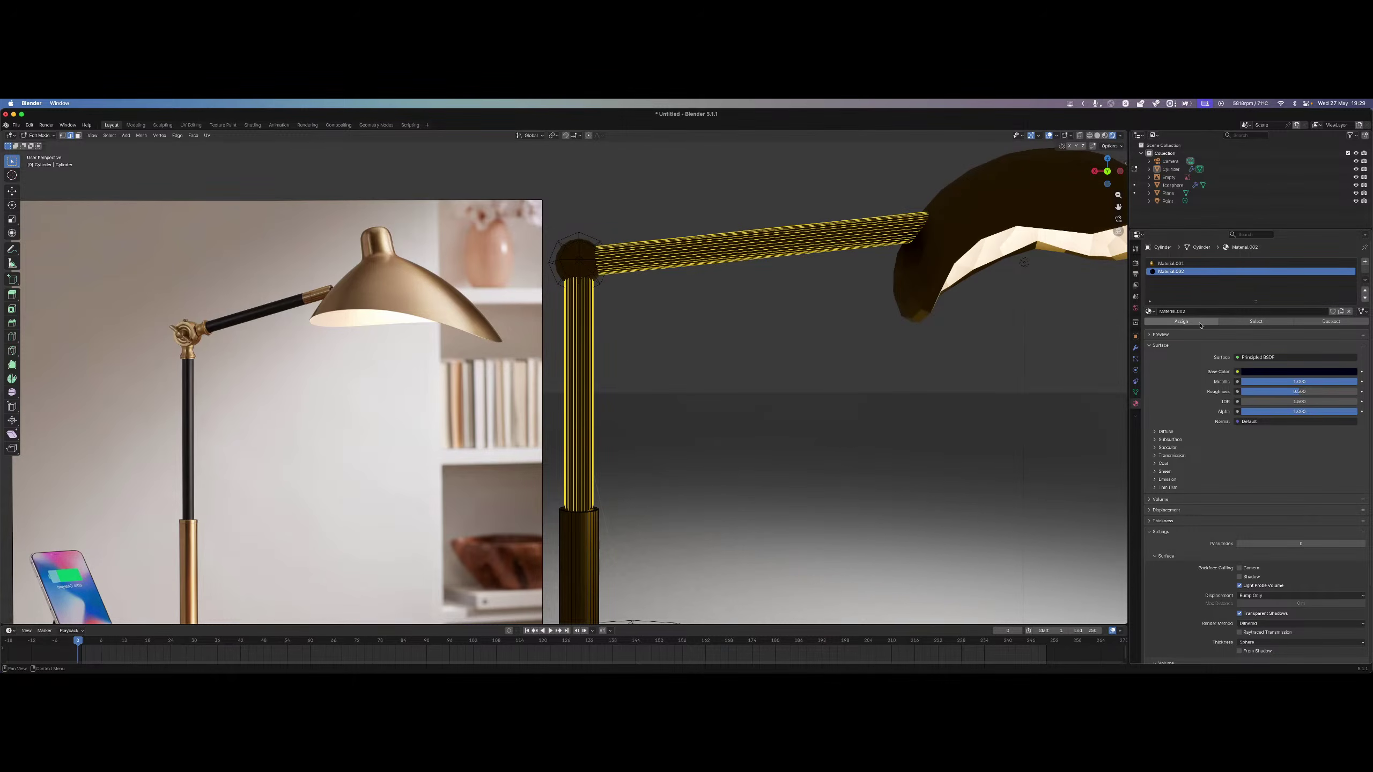
left_click(809, 362)
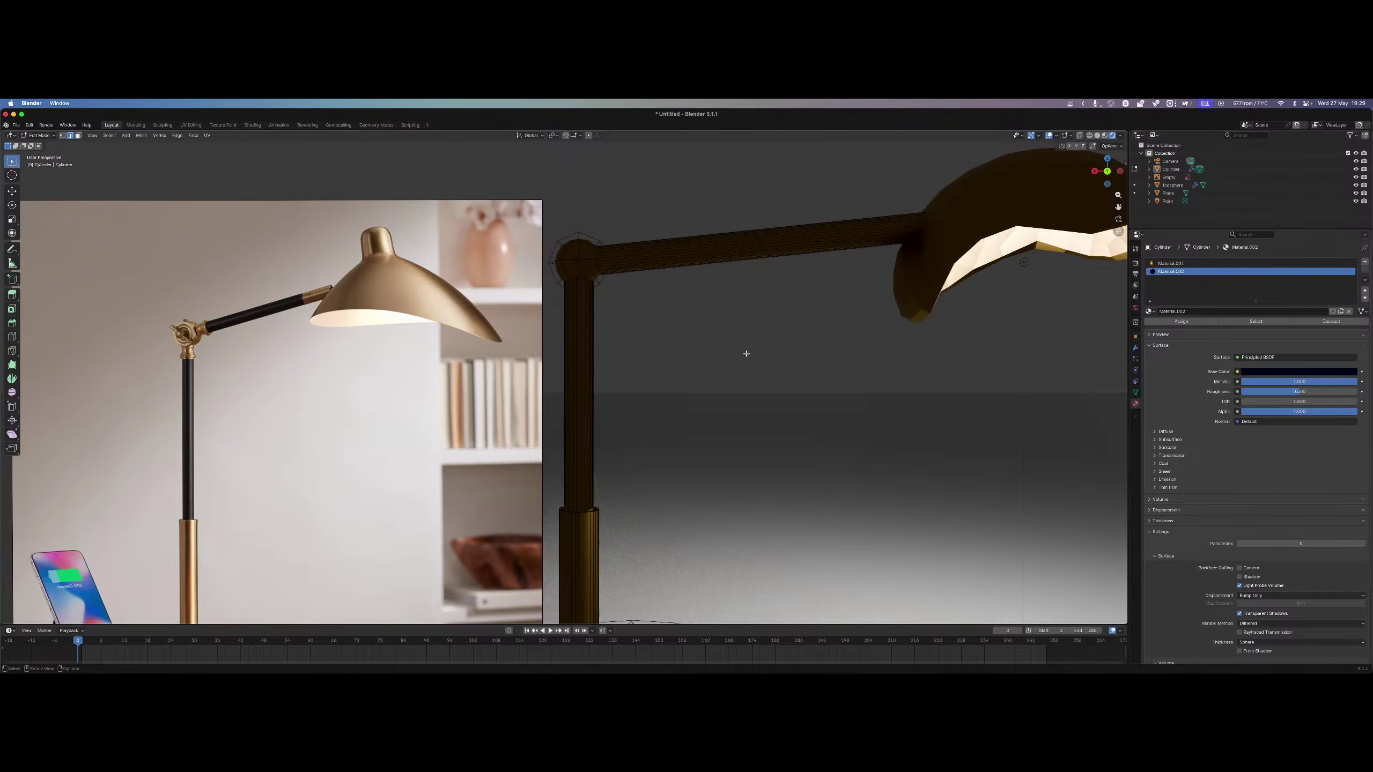
Show the lamp in Material Preview shading and inspect its materials against the reference photo.
scroll(733, 348, "down", 4)
scroll(734, 346, "up", 5)
scroll(735, 347, "down", 4)
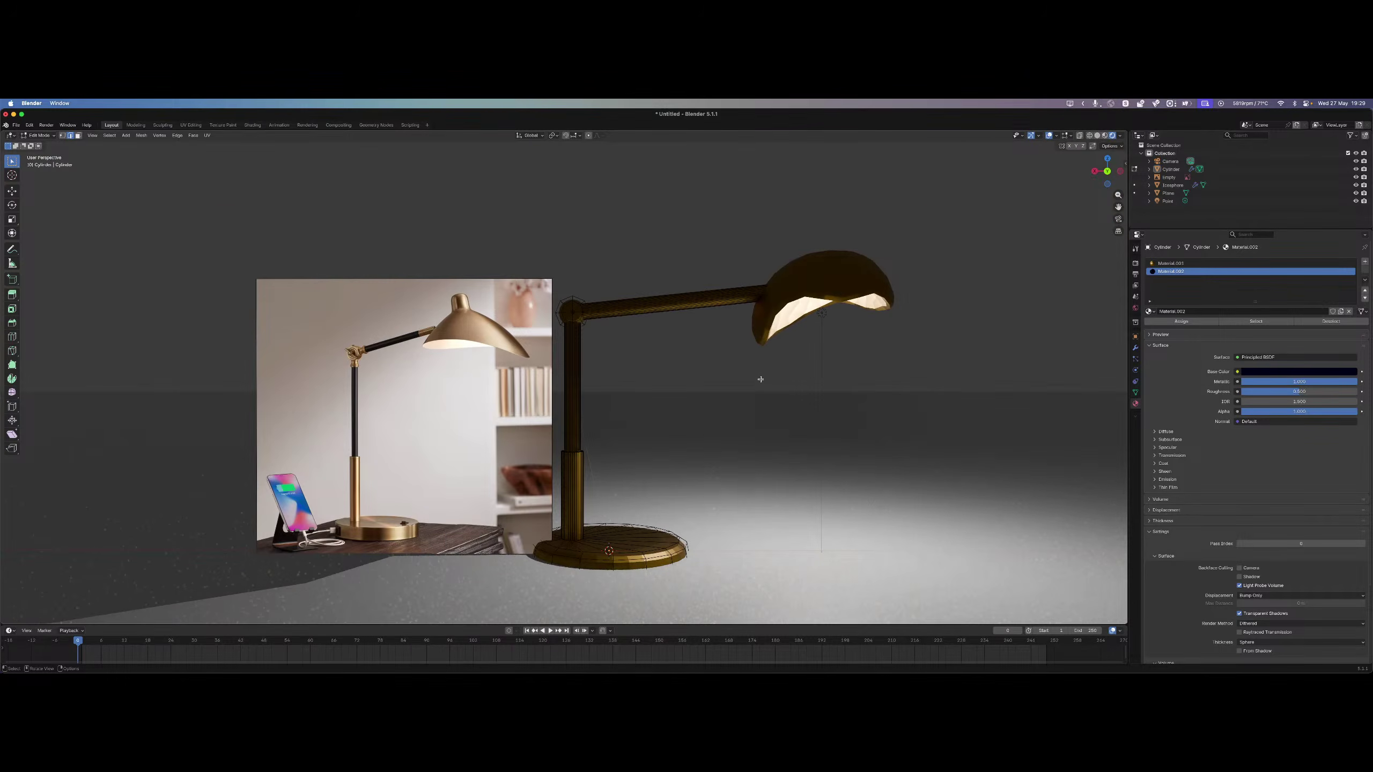
mouse_move(816, 349)
middle_mouse_down()
mouse_move(802, 388)
mouse_move(772, 389)
mouse_move(770, 430)
middle_mouse_up()
key("z")
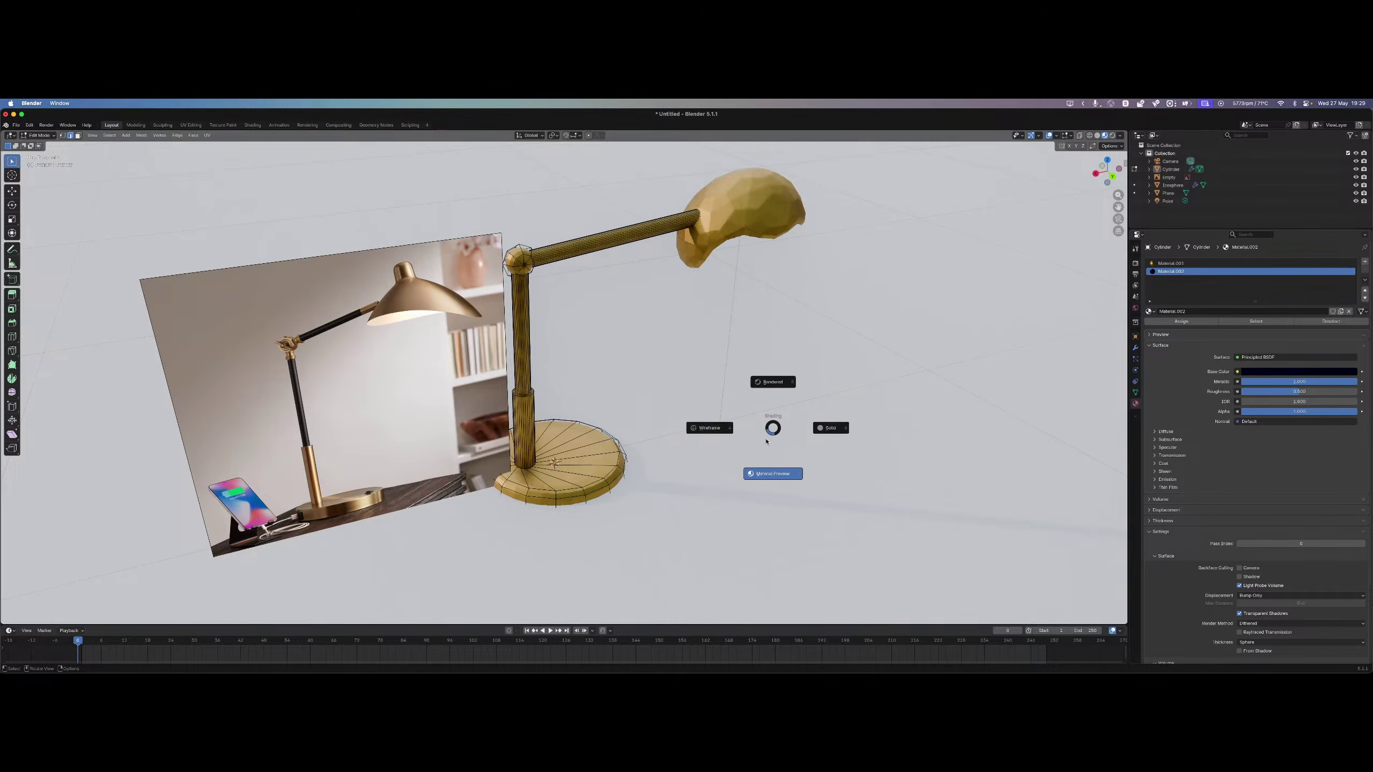
left_click(773, 432)
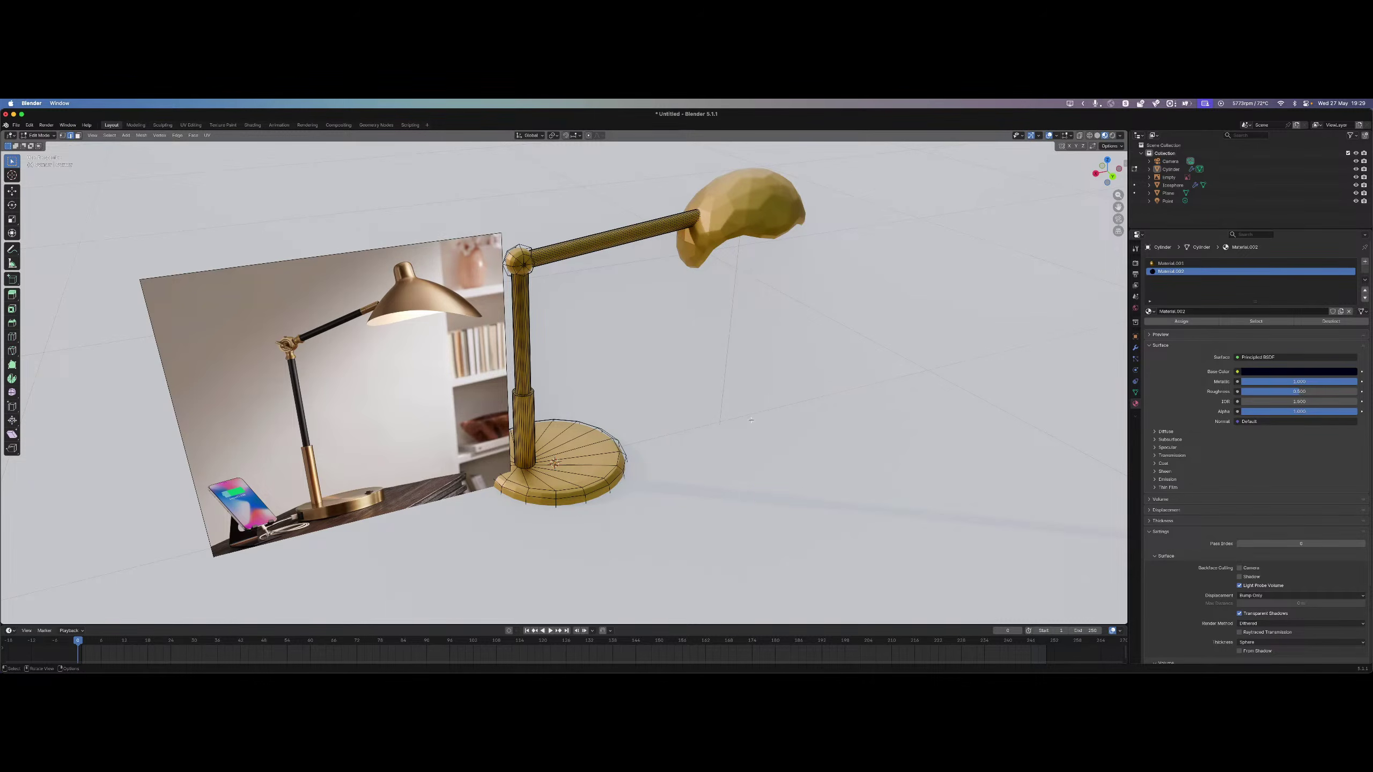
mouse_move(772, 431)
middle_mouse_down()
mouse_move(720, 386)
mouse_move(704, 392)
middle_mouse_up()
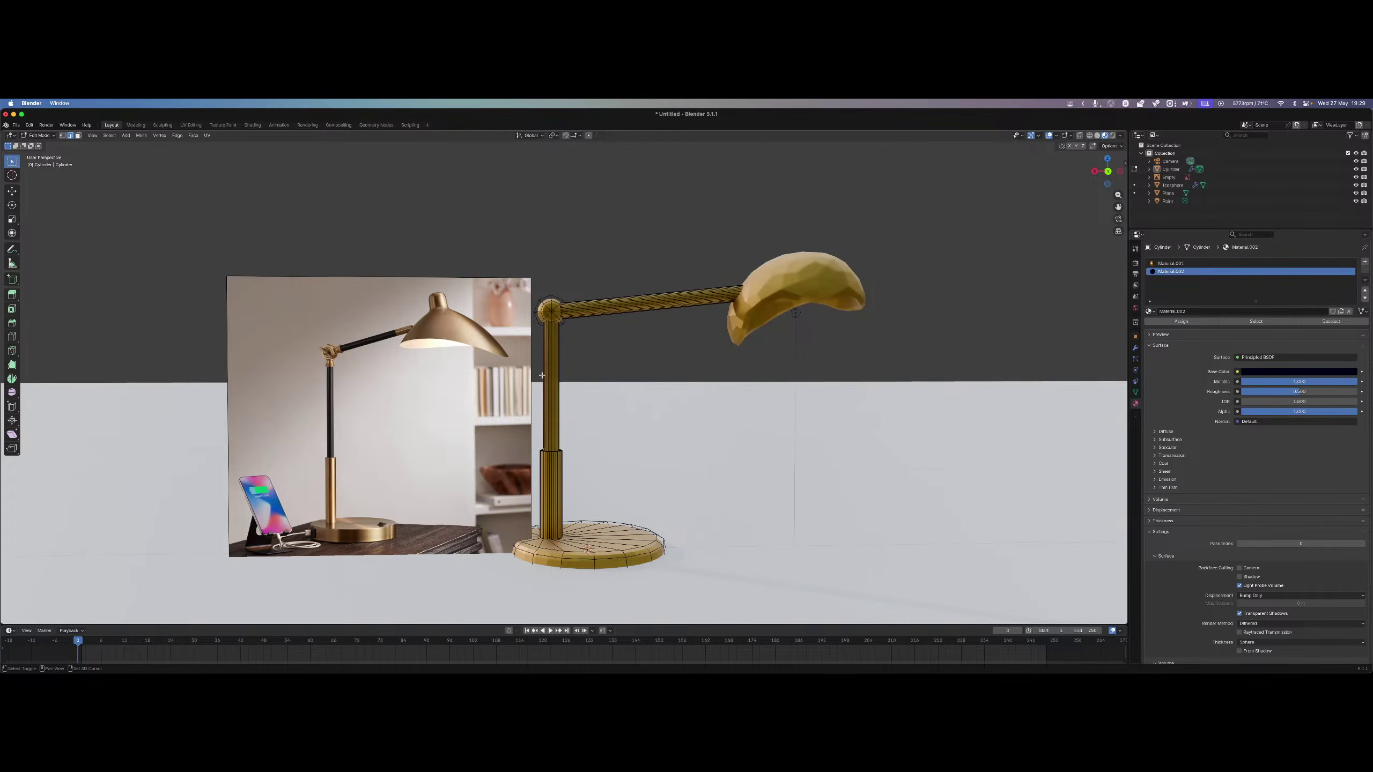
Select the upper stem and arm as linked geometry and try to give them the near-black second material.
key("l")
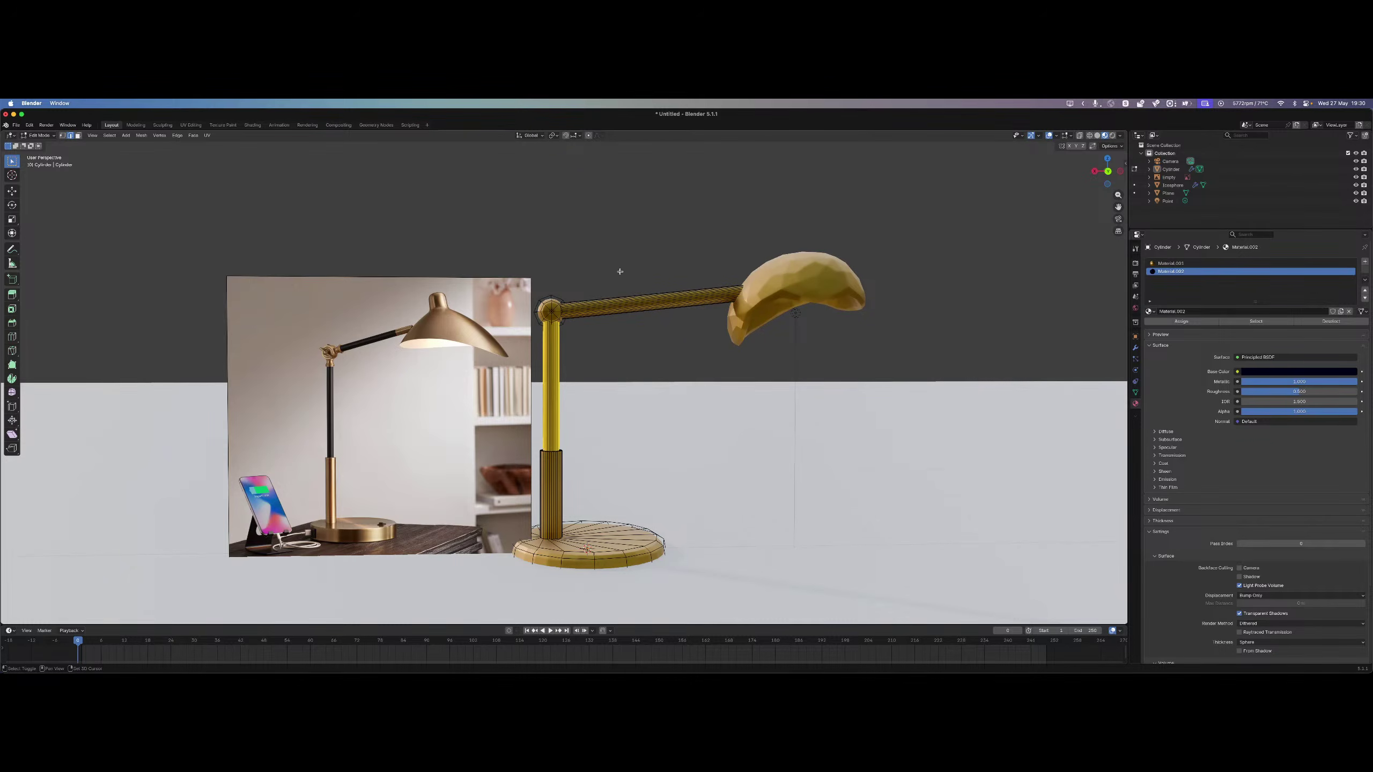
key("l")
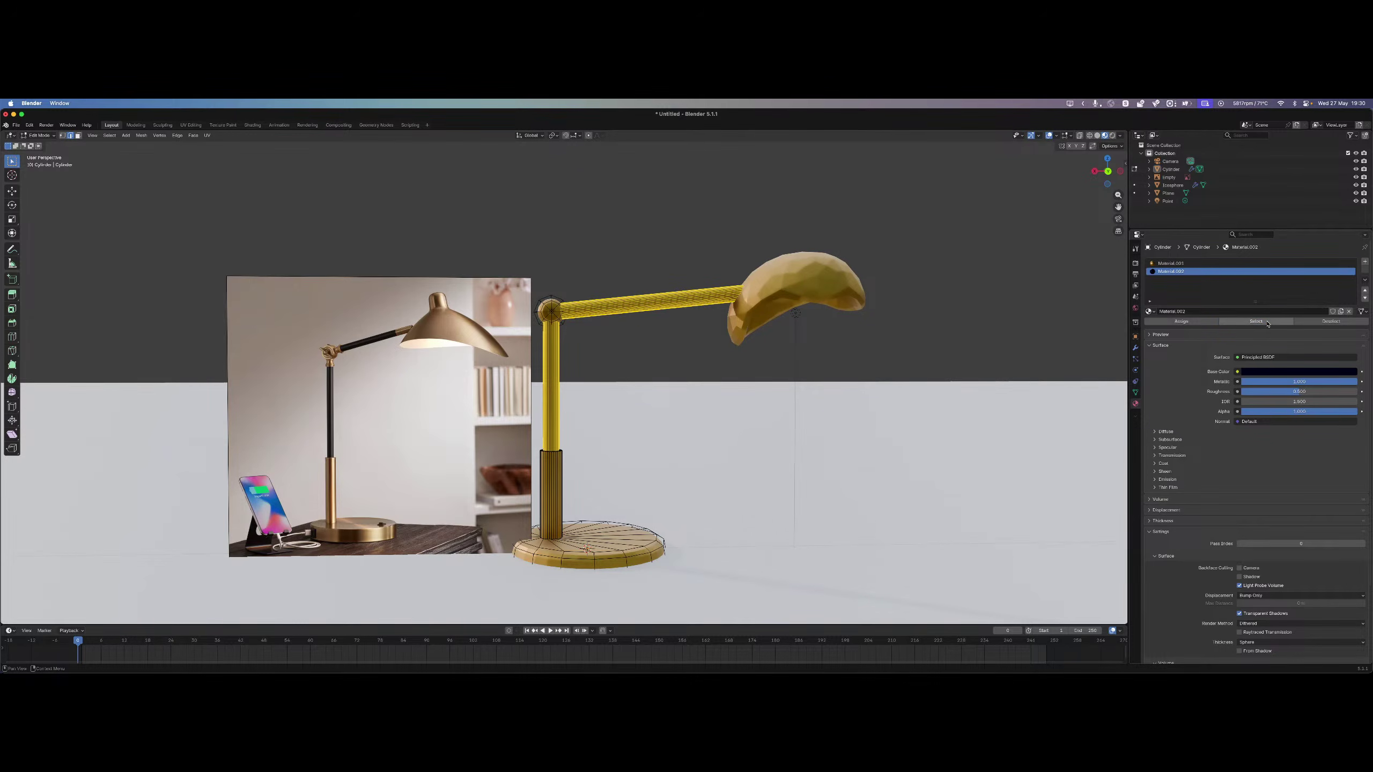
left_click(1207, 325)
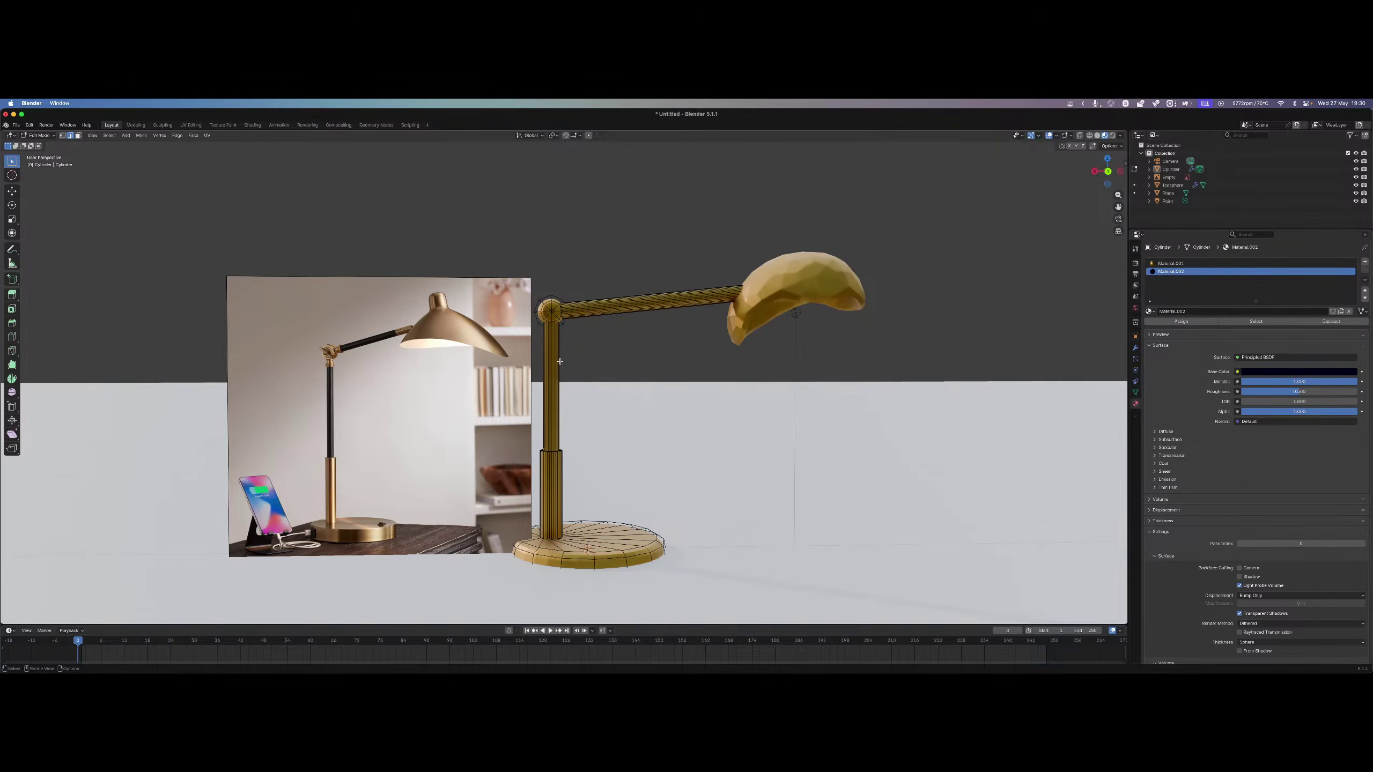
Box-select the edges of the upper stem and arm up close and try to apply the near-black material to them.
scroll(563, 360, "up", 3)
scroll(563, 360, "up", 1)
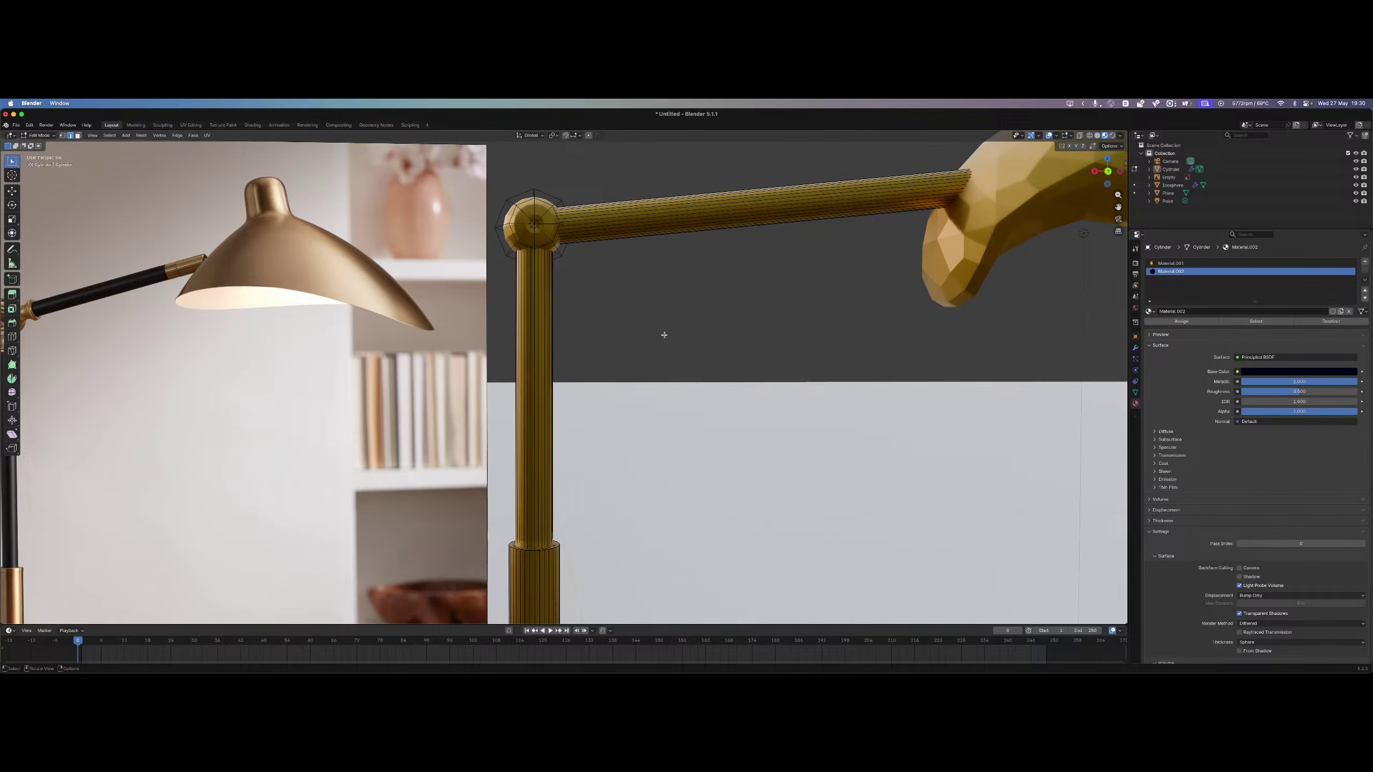
scroll(664, 334, "down", 2)
left_click_drag(641, 357, 604, 367)
left_click_drag(717, 170, 702, 291)
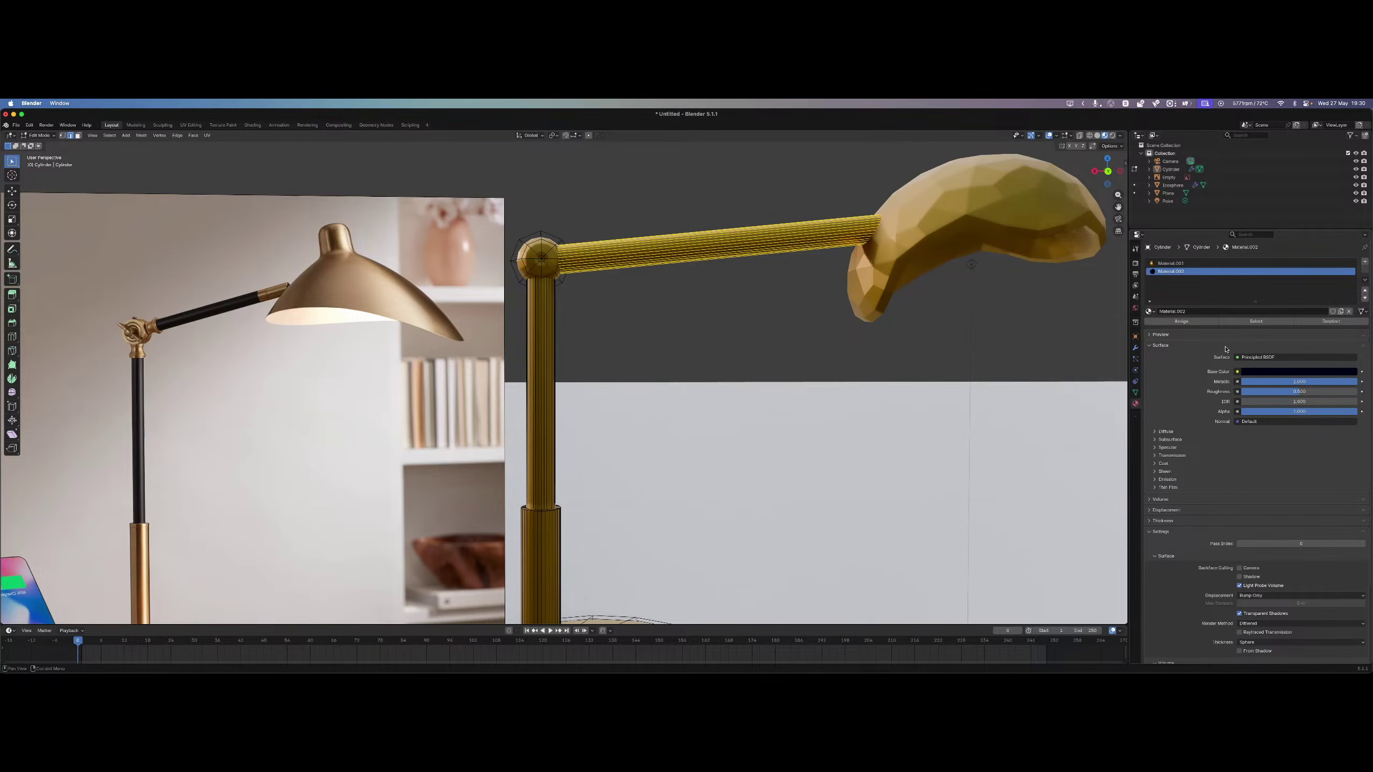
left_click(1157, 323)
left_click(765, 374)
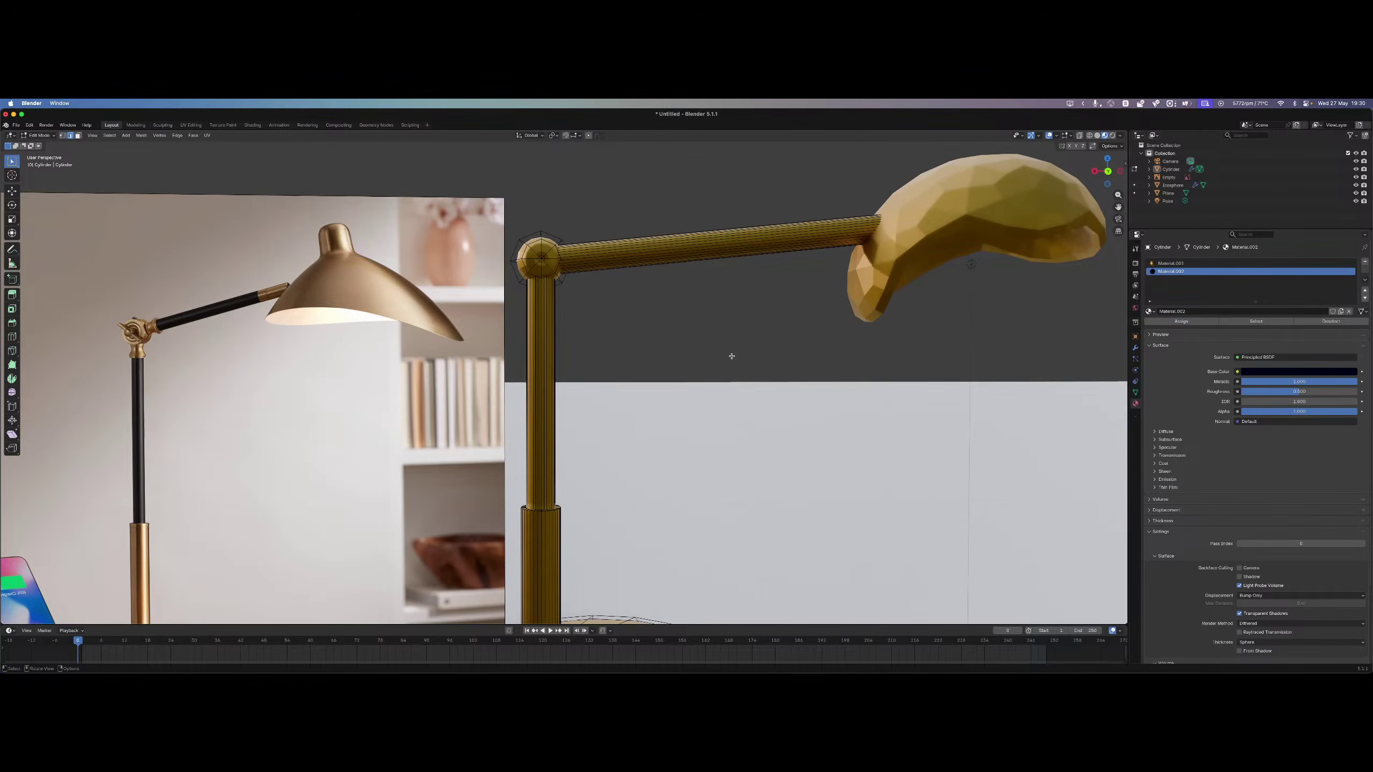
Leave and re-enter mesh editing on the lamp body and retry assigning the near-black material to the stem and arm.
left_click_drag(670, 342, 743, 192)
left_click_drag(769, 244, 774, 191)
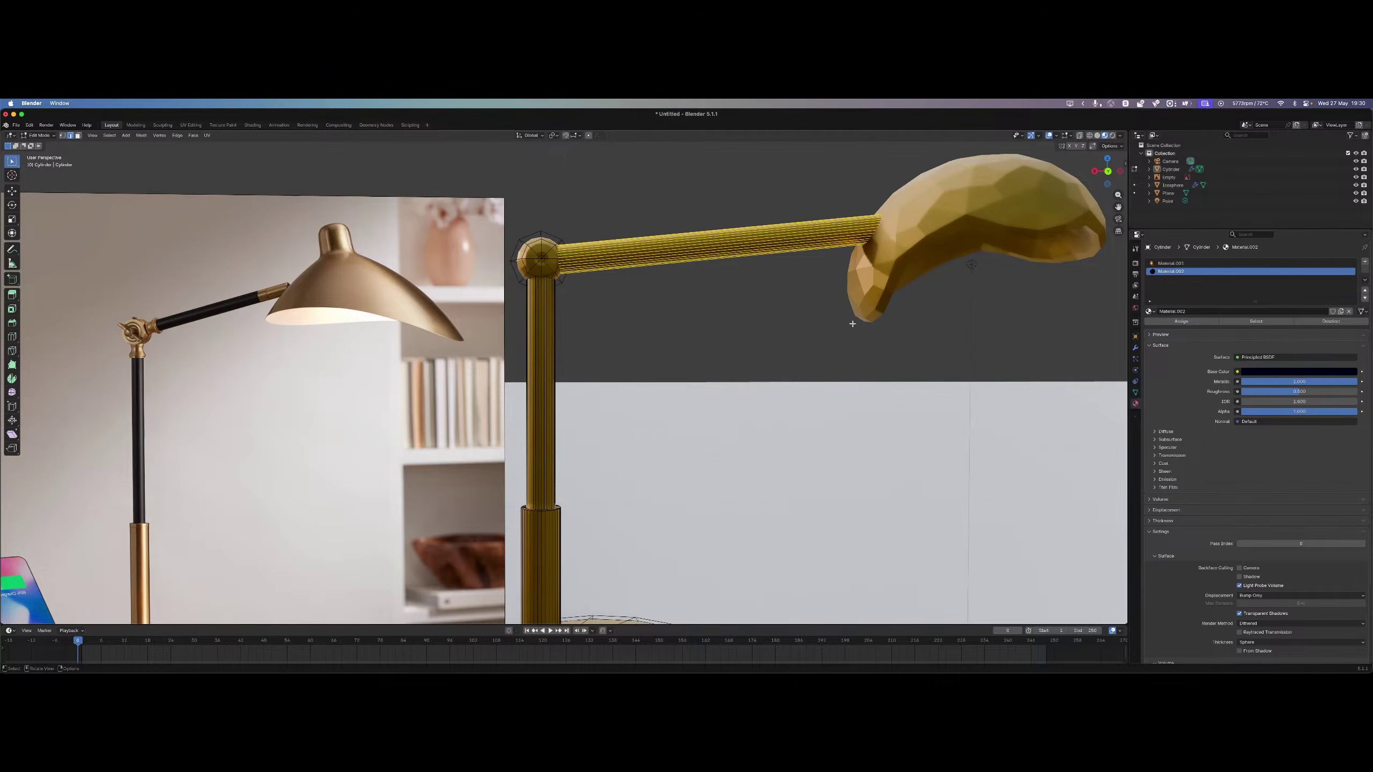
left_click(758, 353)
key("Tab")
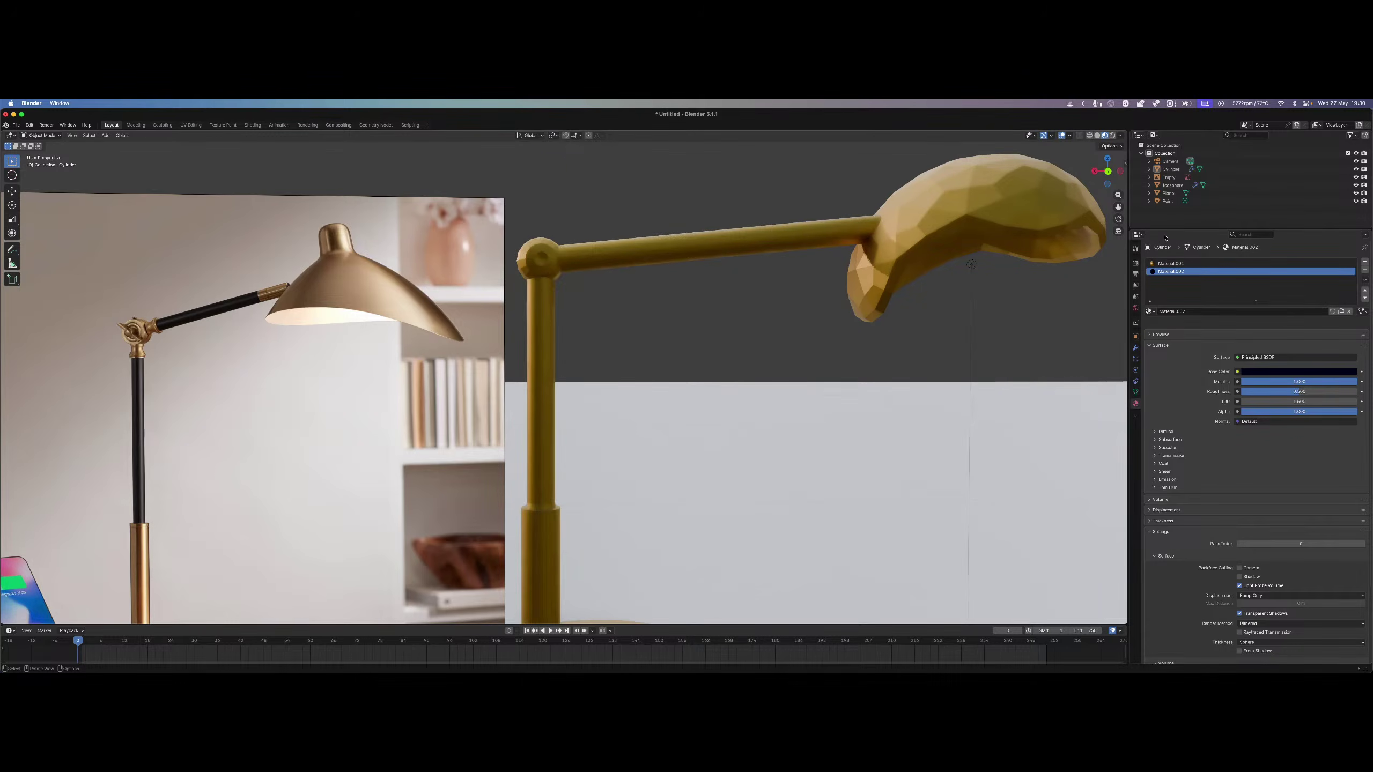
left_click(806, 254)
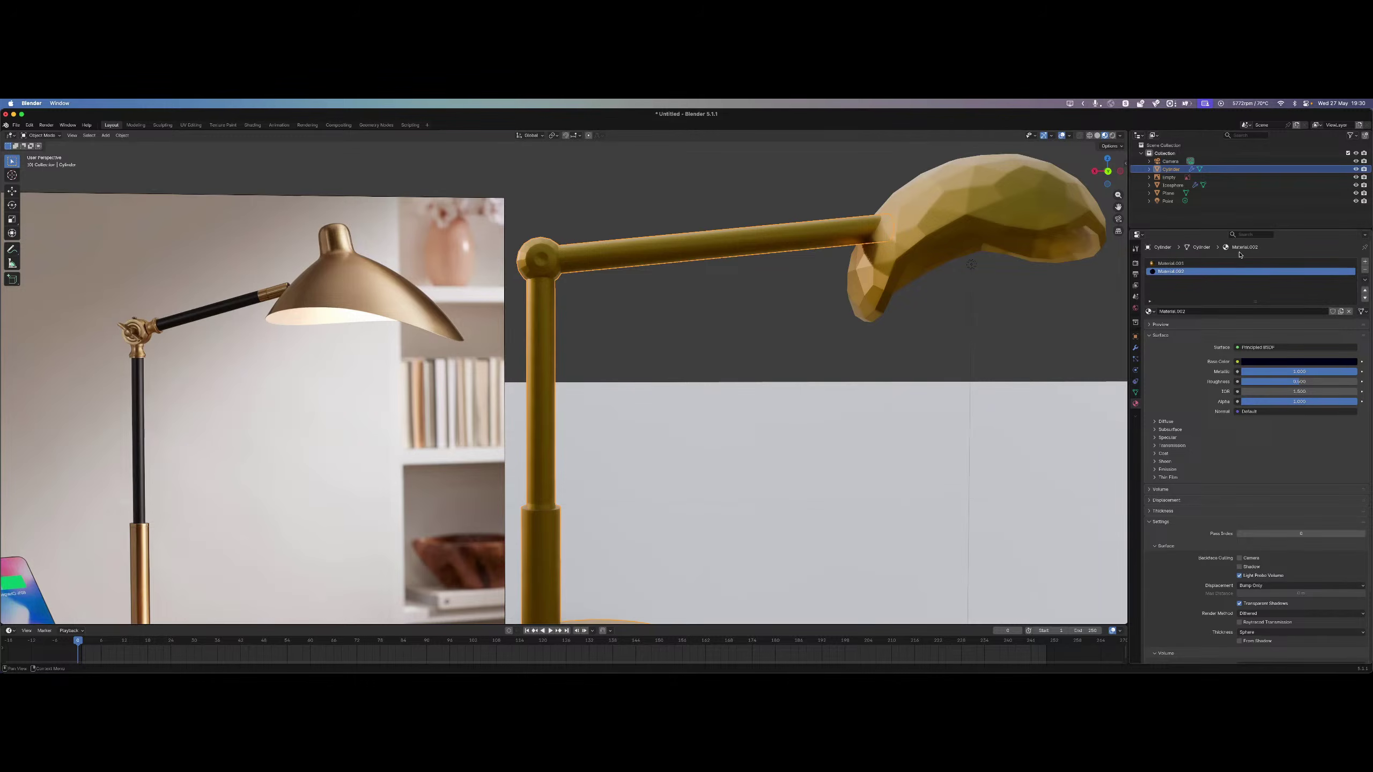
key("Tab")
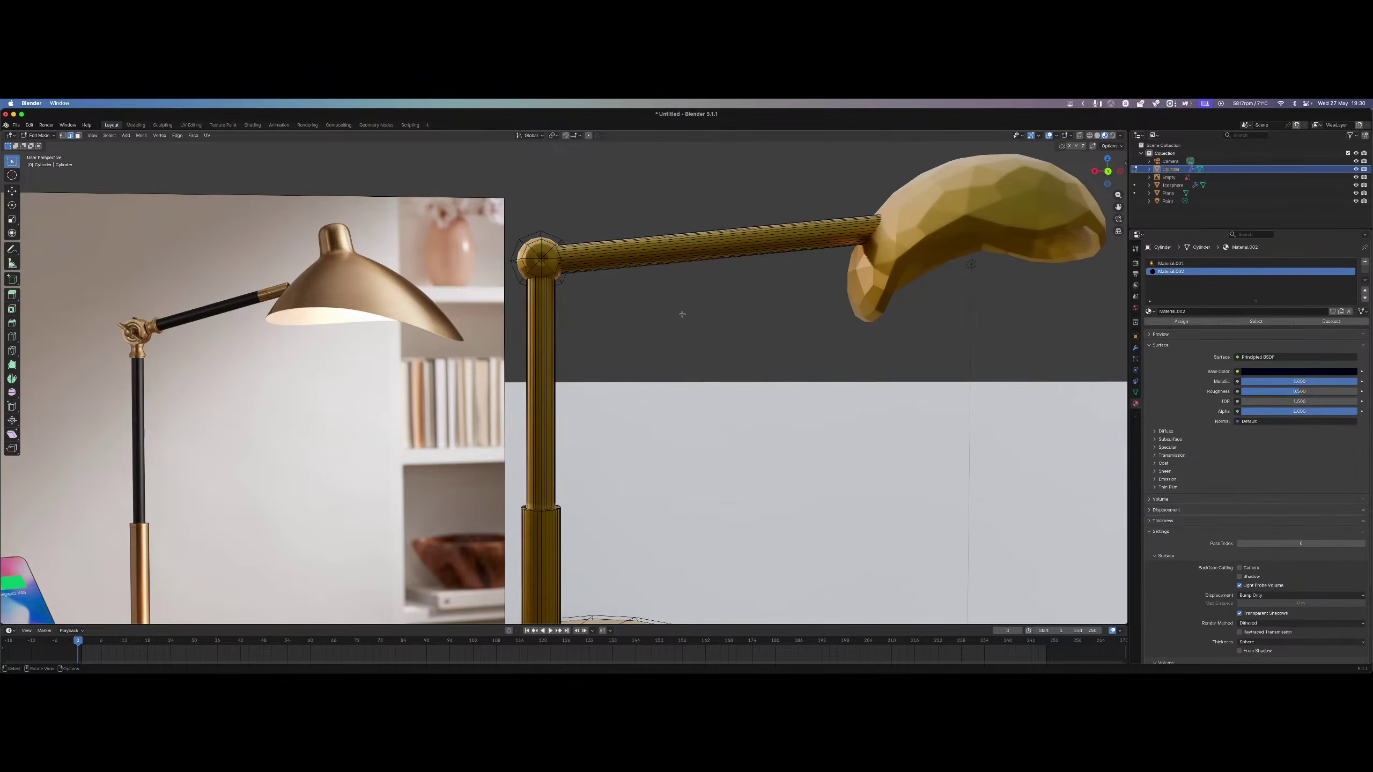
key("a")
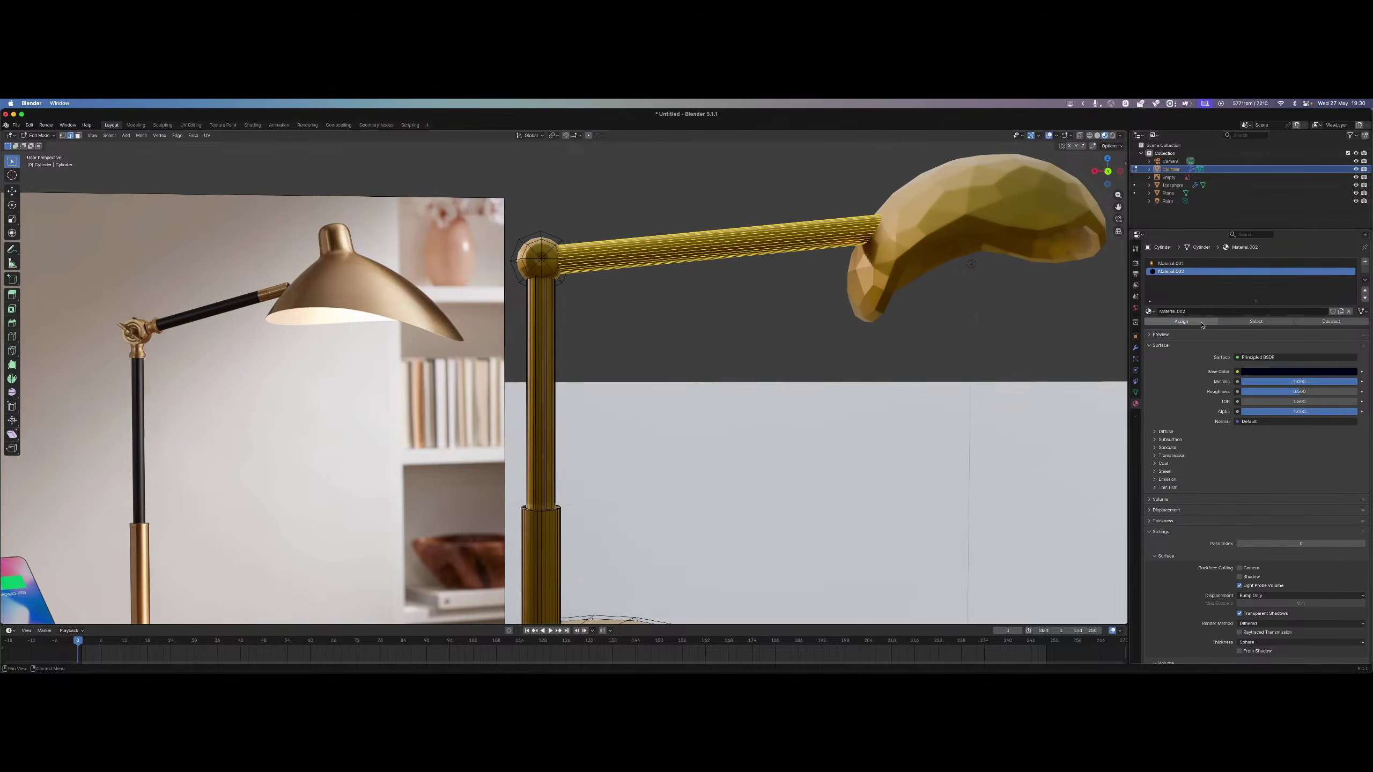
left_click(722, 335)
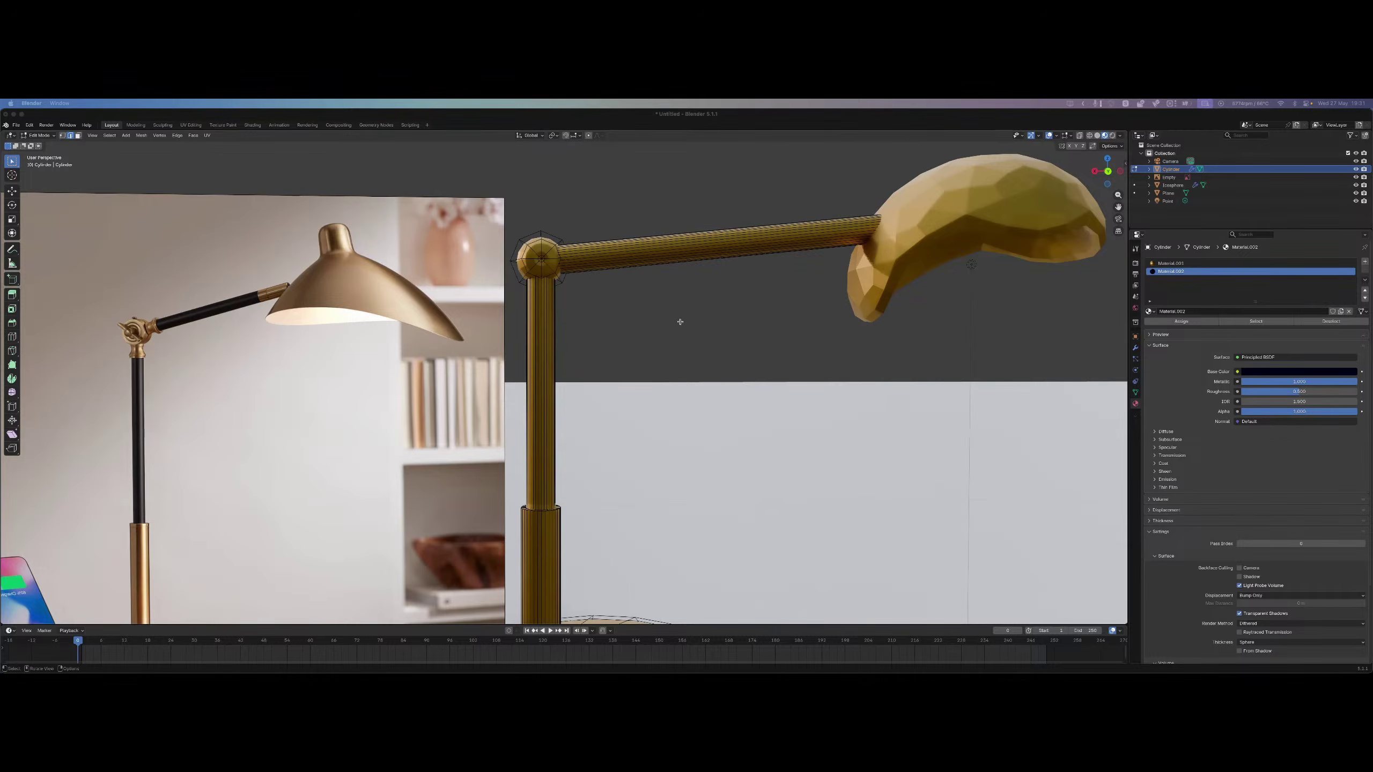
Reselect the upper stem and arm edges in Material Preview and try once more to assign the second material slot.
left_click(734, 337)
left_click_drag(734, 336, 517, 339)
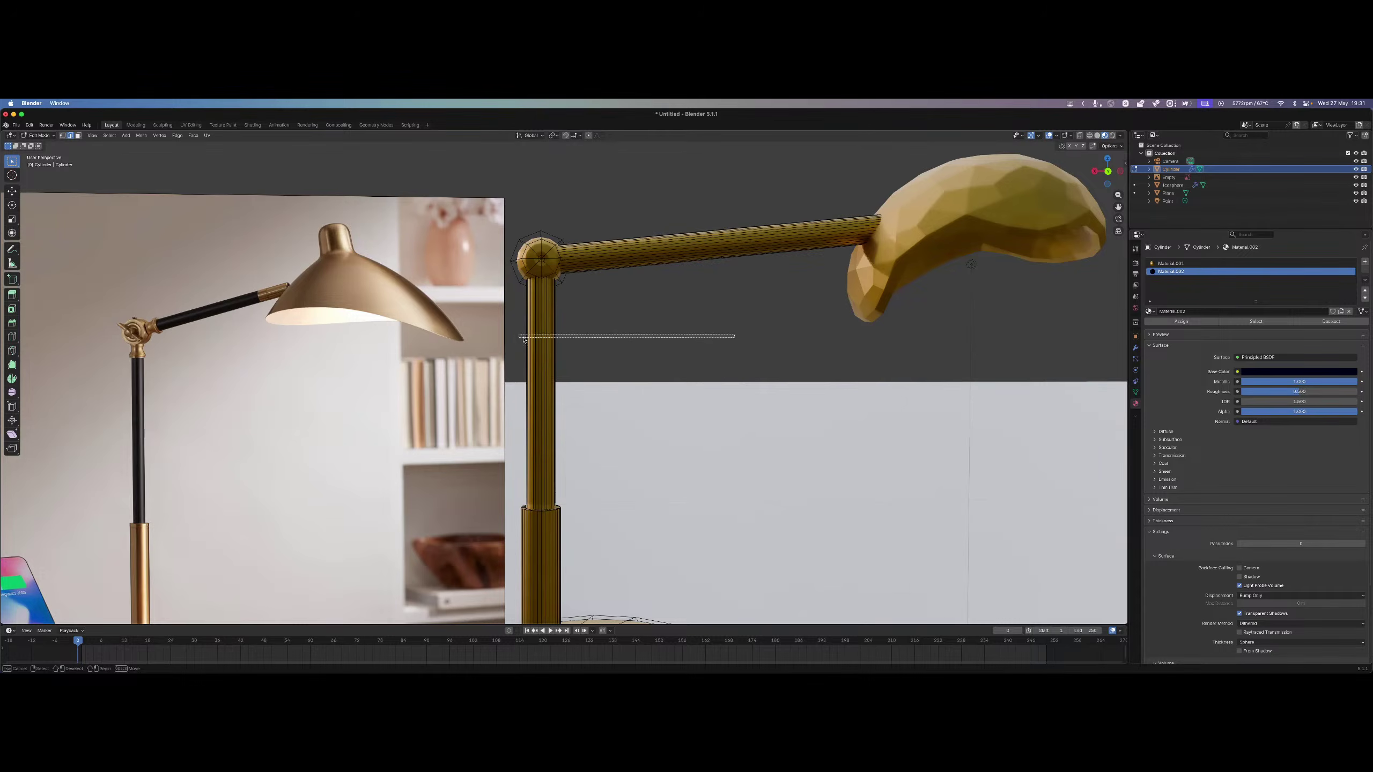
left_click_drag(624, 178, 661, 327)
left_click_drag(663, 206, 750, 397)
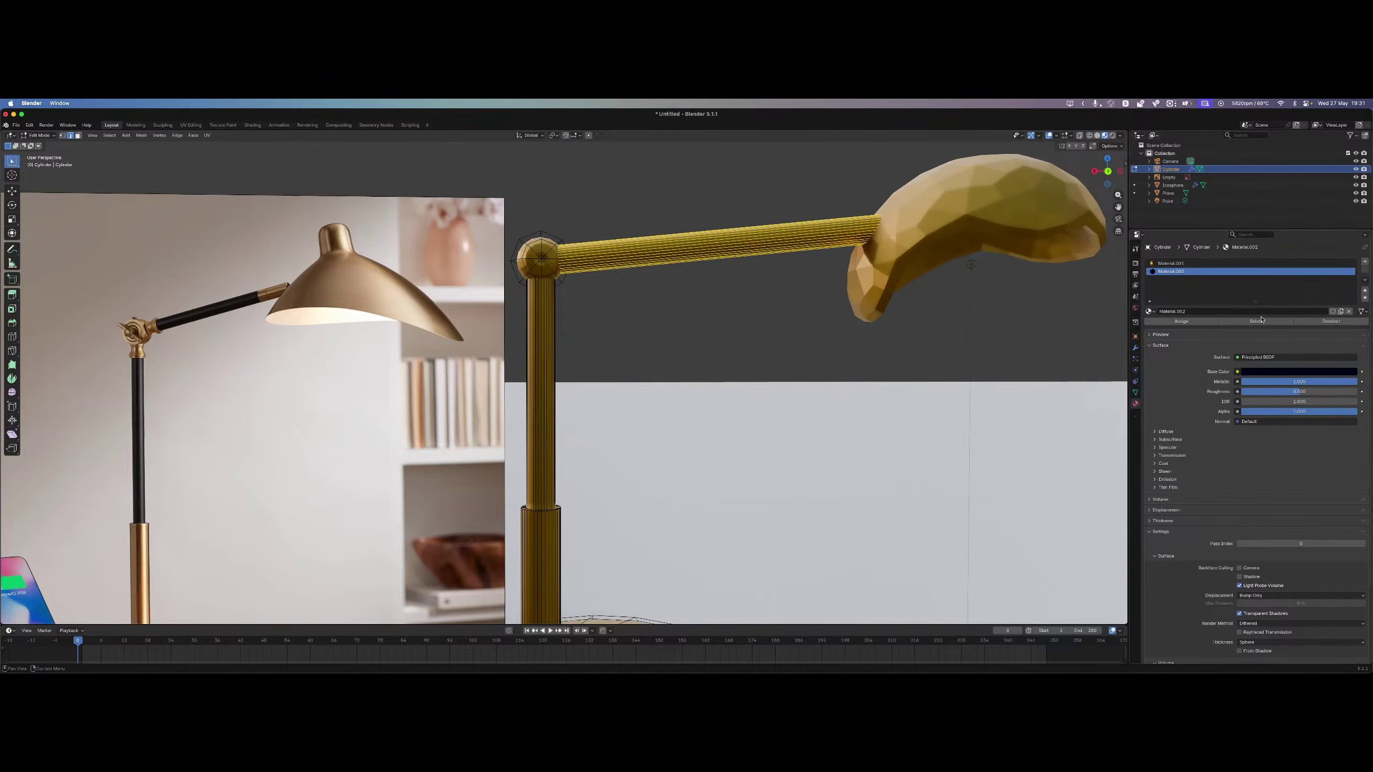
left_click(1206, 322)
left_click(1189, 263)
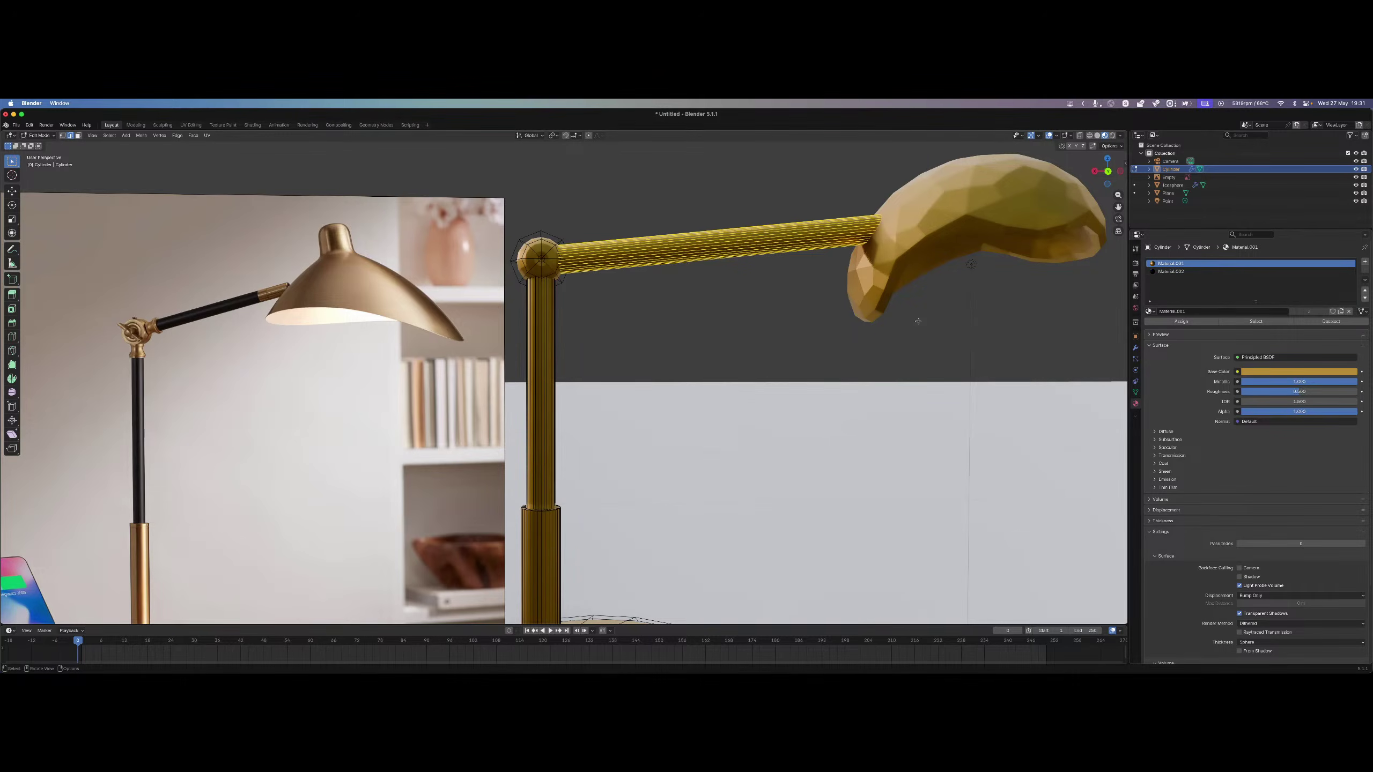
left_click(743, 344)
key("ctrl+z")
left_click(1189, 272)
left_click(729, 336)
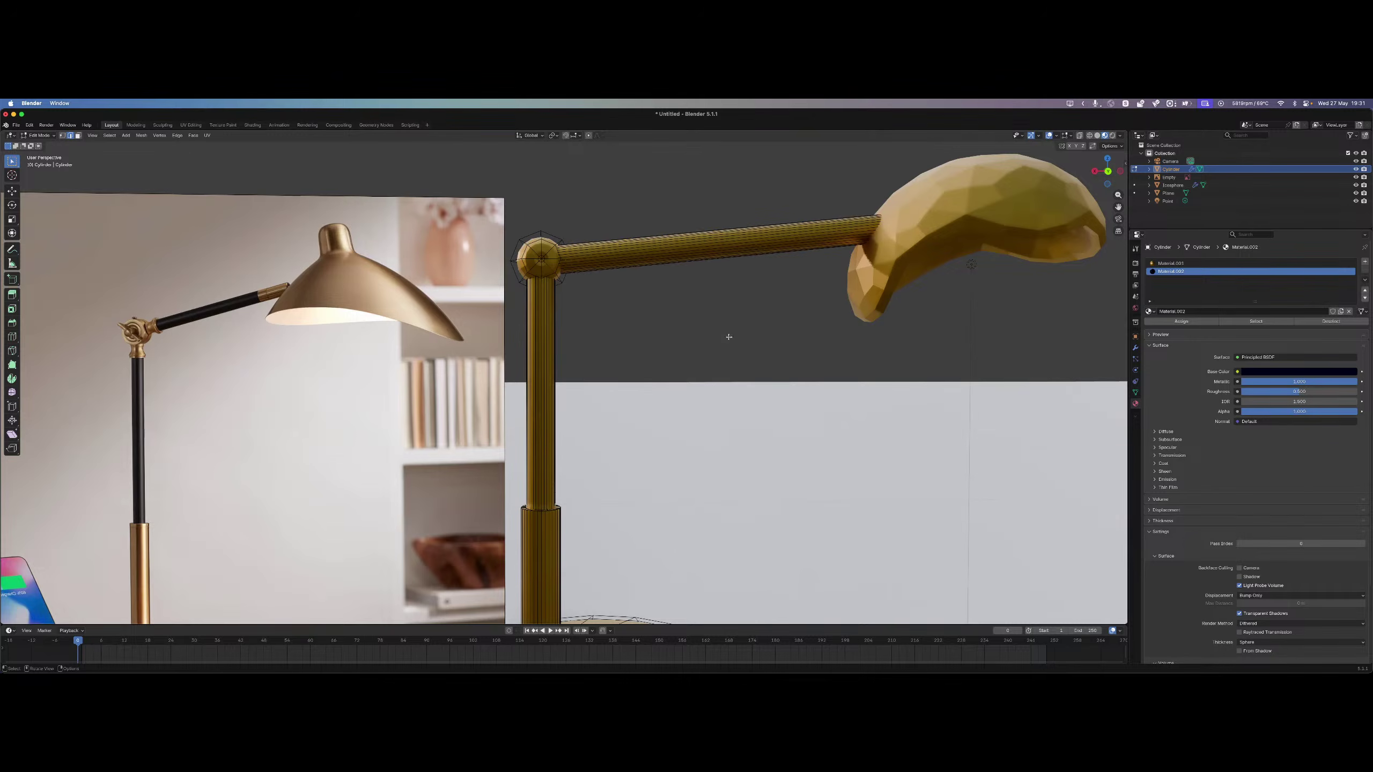
Select the ball joint's linked geometry, try a bright green base color on Material.001, and deselect that material's faces.
key("l")
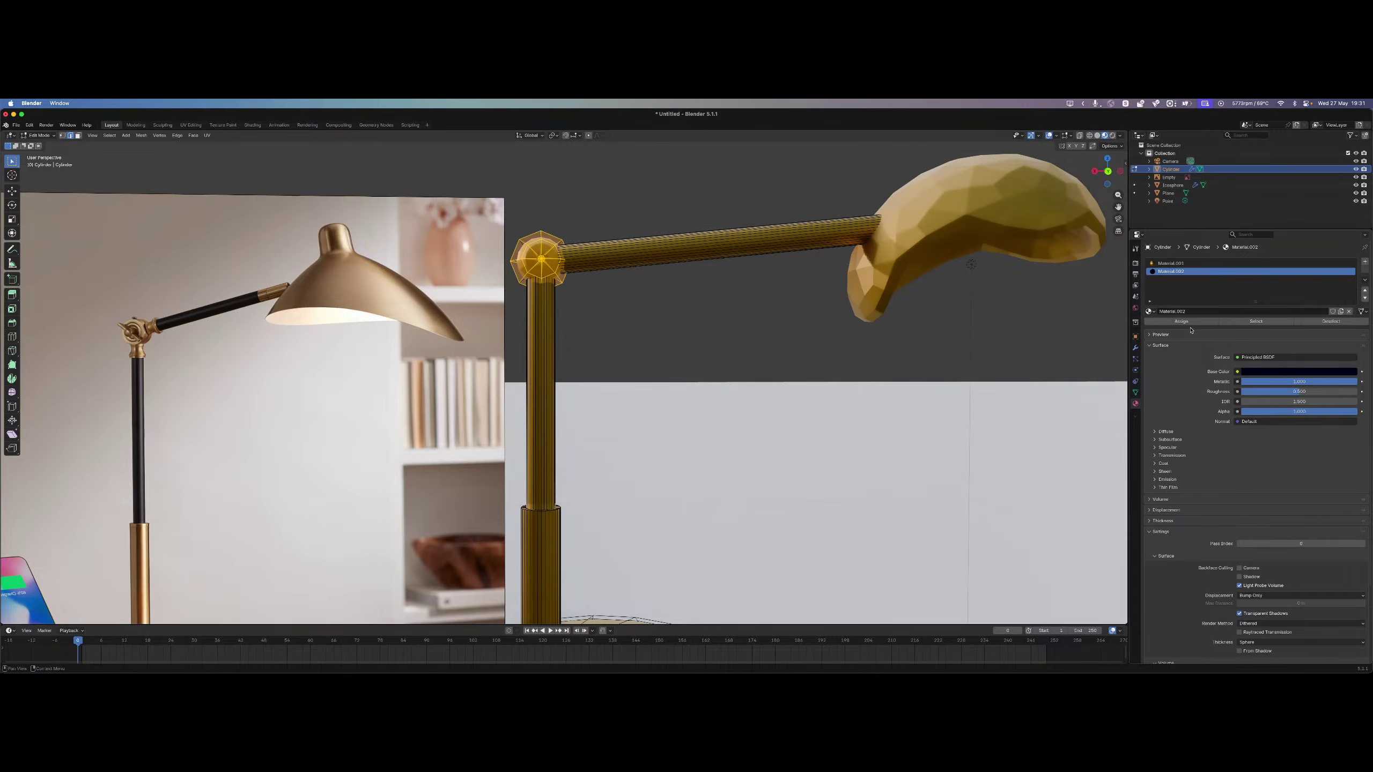
left_click(1178, 263)
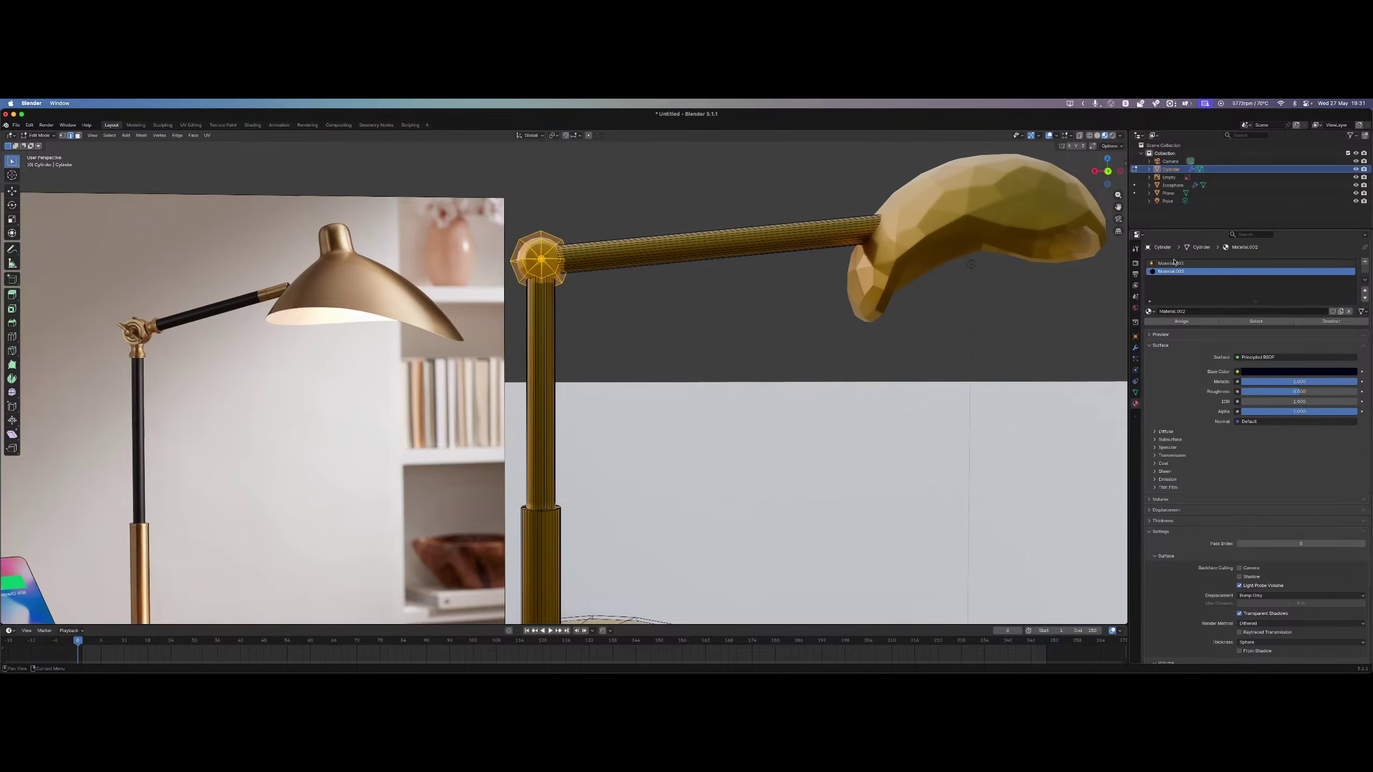
left_click(1265, 371)
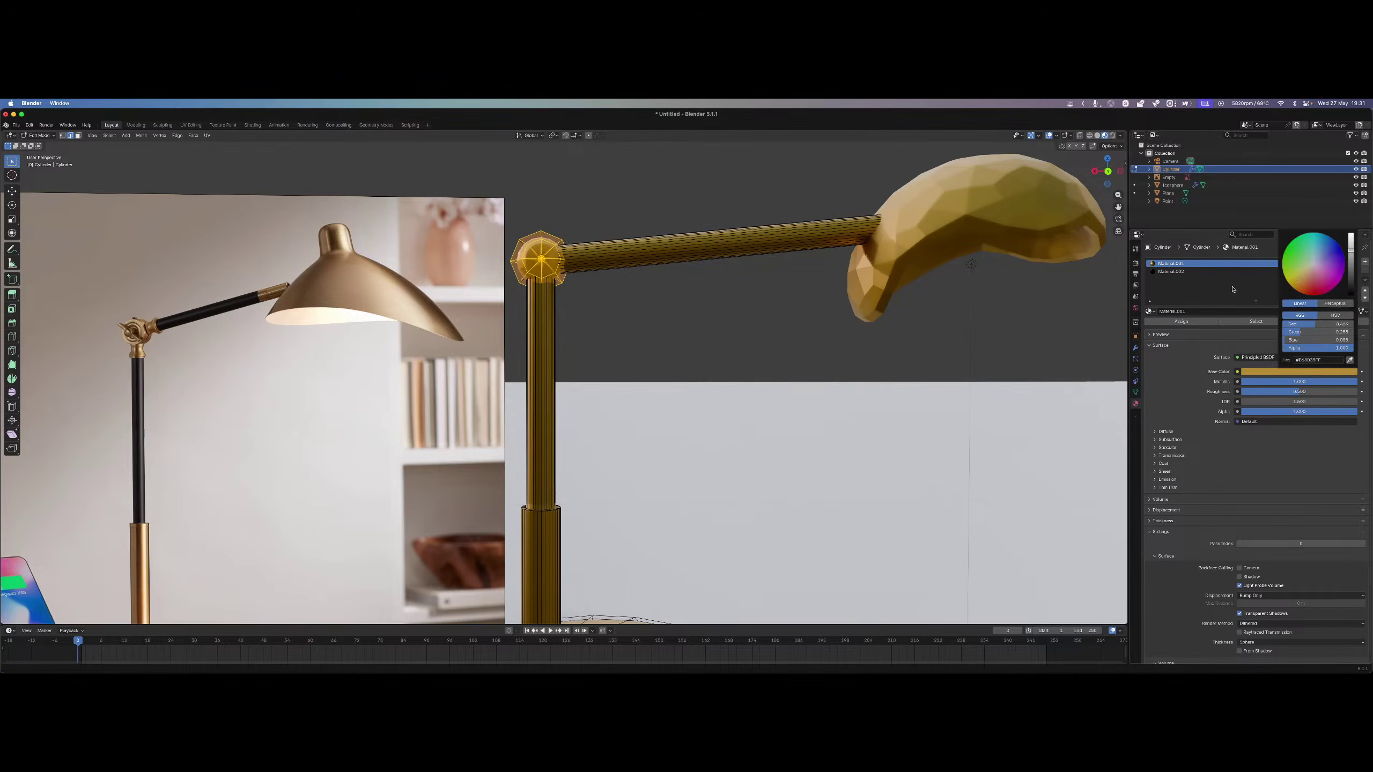
left_click(1259, 373)
left_click_drag(1309, 279, 1282, 257)
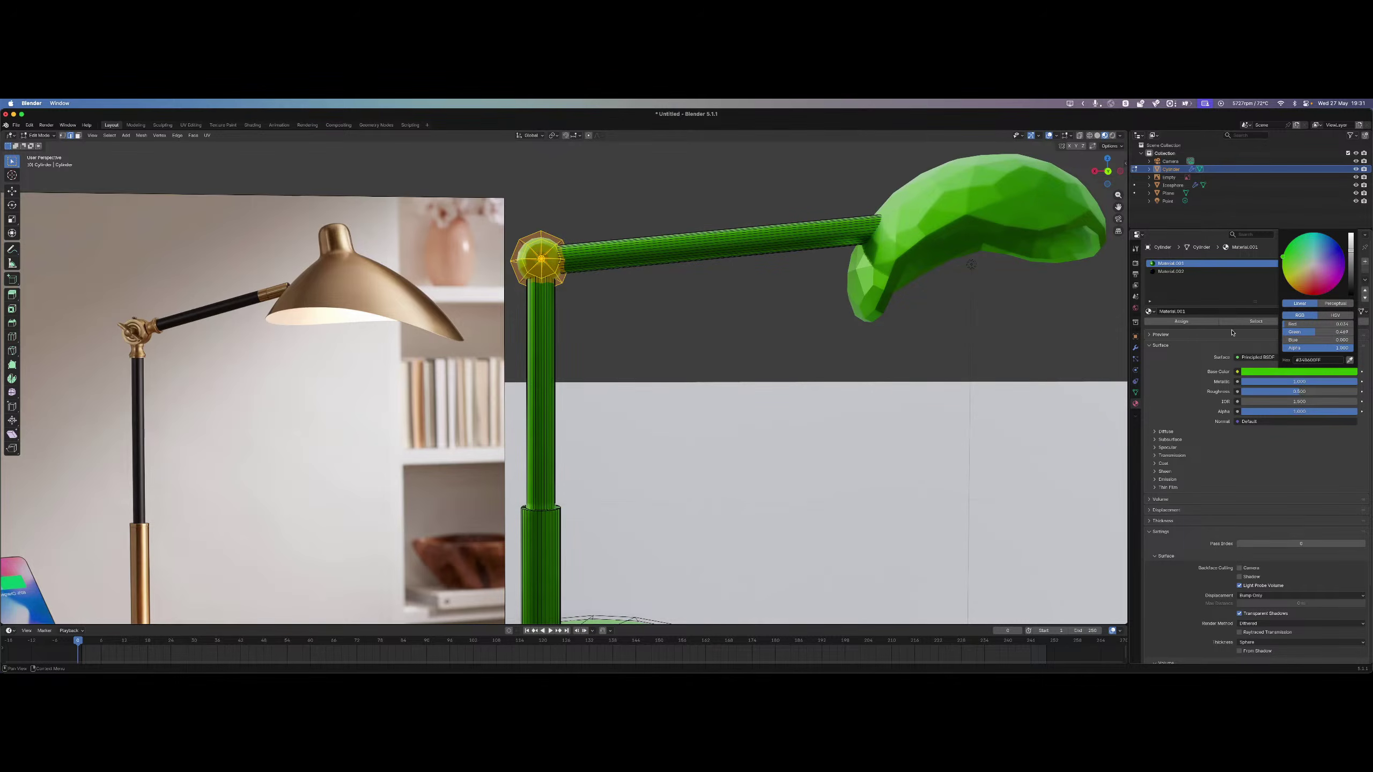
left_click(1327, 322)
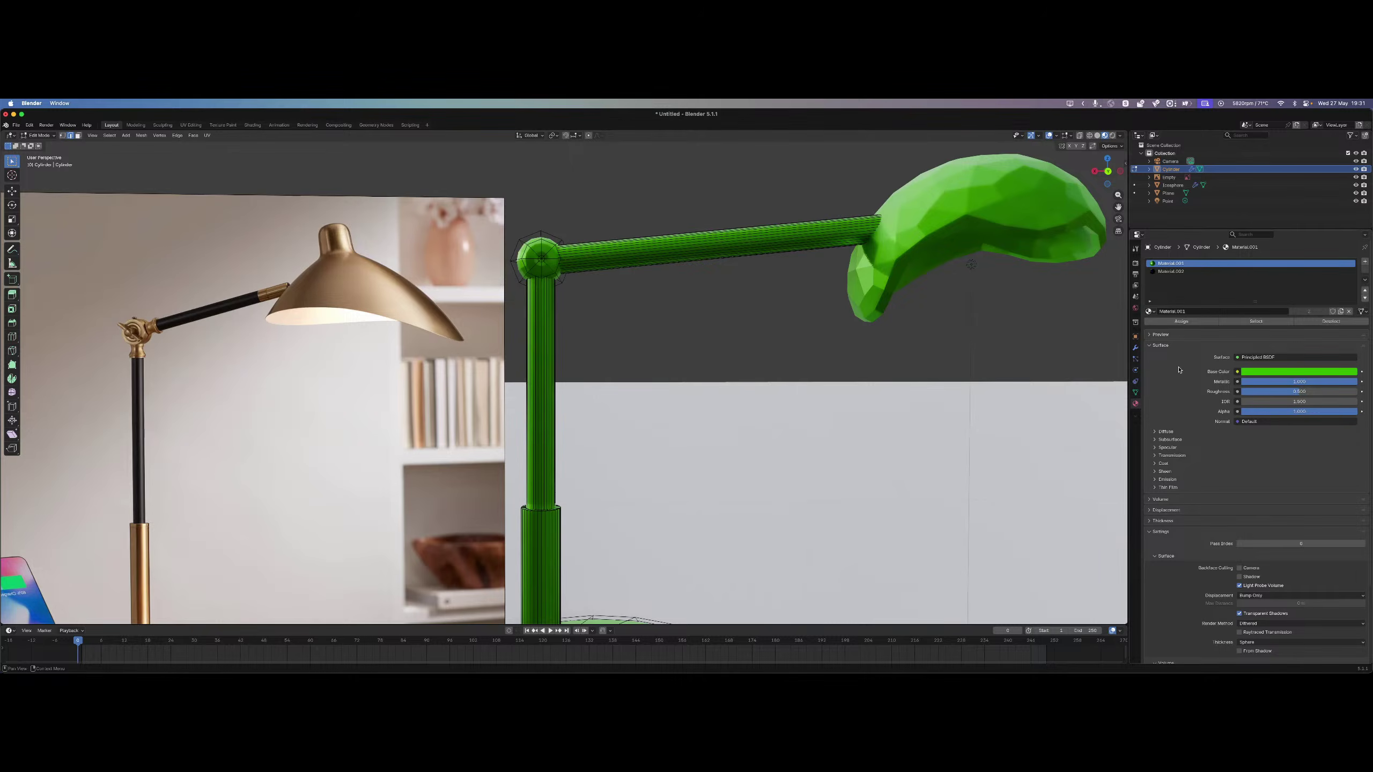
Undo the recent test edits and return the base color of Material.001 to gold.
key("super+z")
key("super+z")
key("super+z")
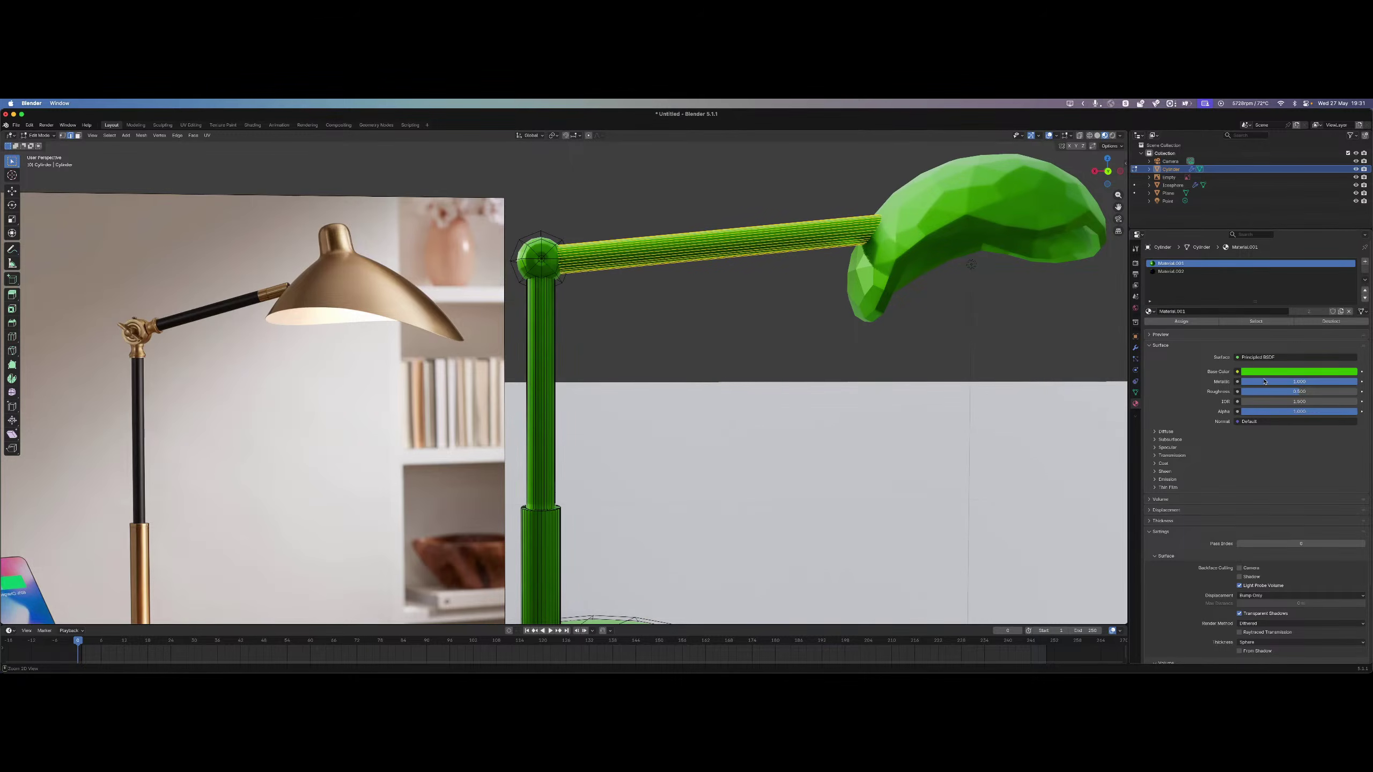
key("super+z")
key("super+z")
left_click(1268, 372)
left_click_drag(1305, 277, 1302, 281)
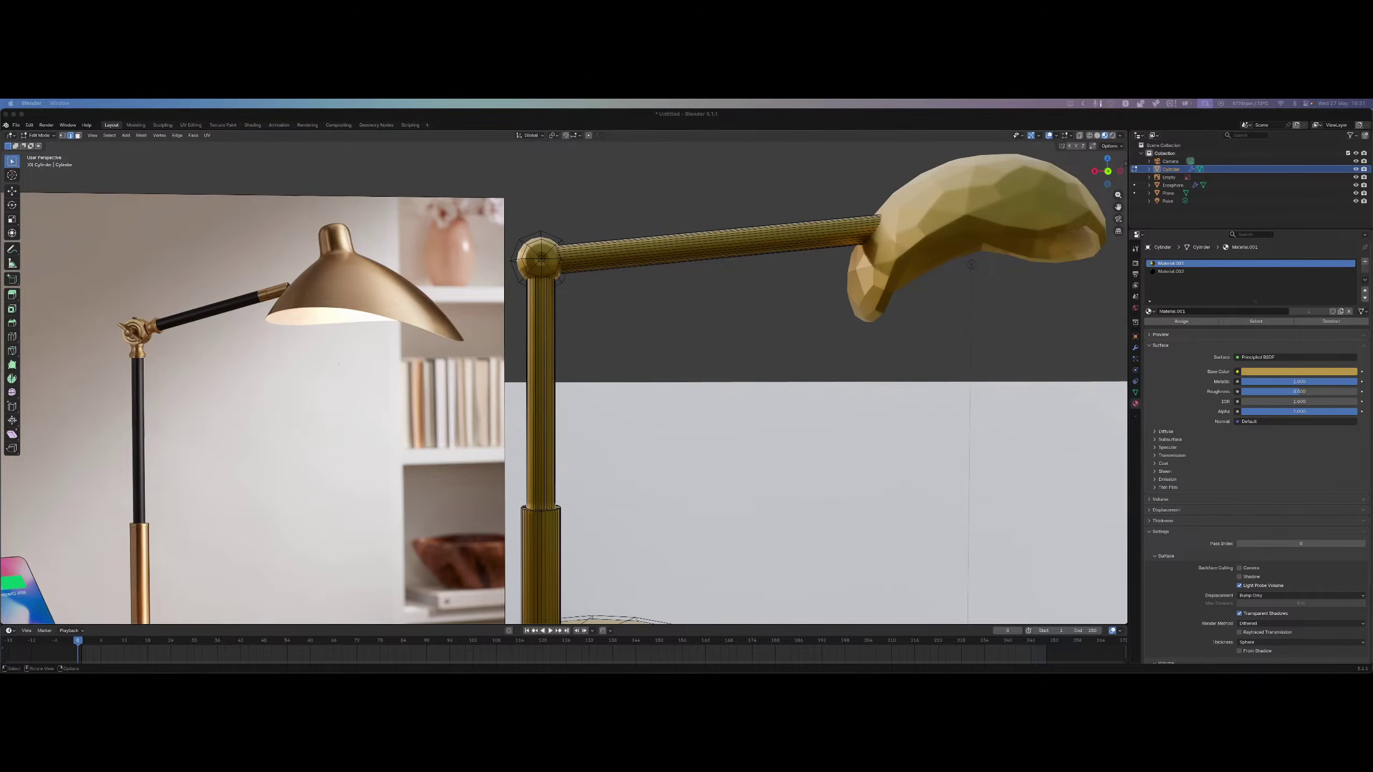
Turn off the lamp body's Subdivision modifier in the viewport and remove the modifier.
scroll(655, 361, "down", 5)
scroll(654, 360, "up", 4)
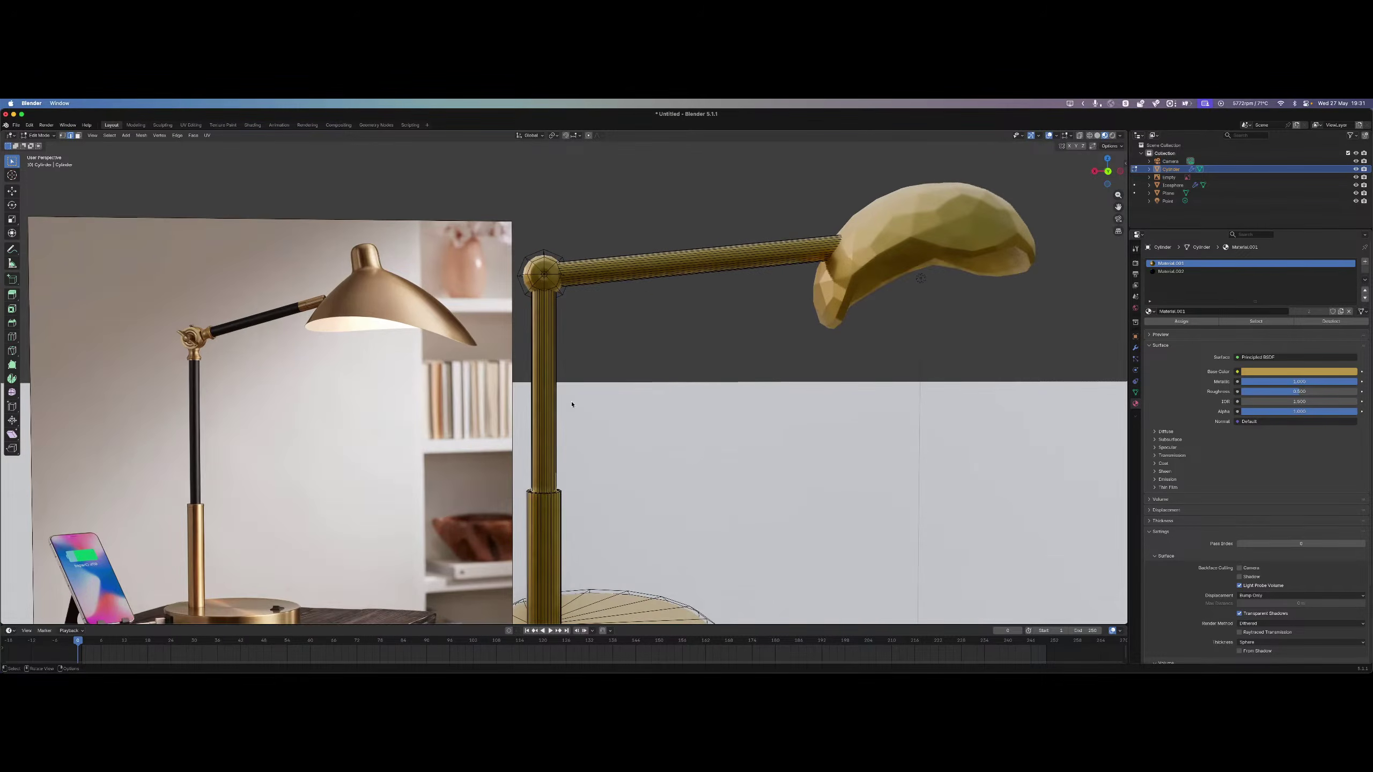
scroll(571, 402, "down", 4)
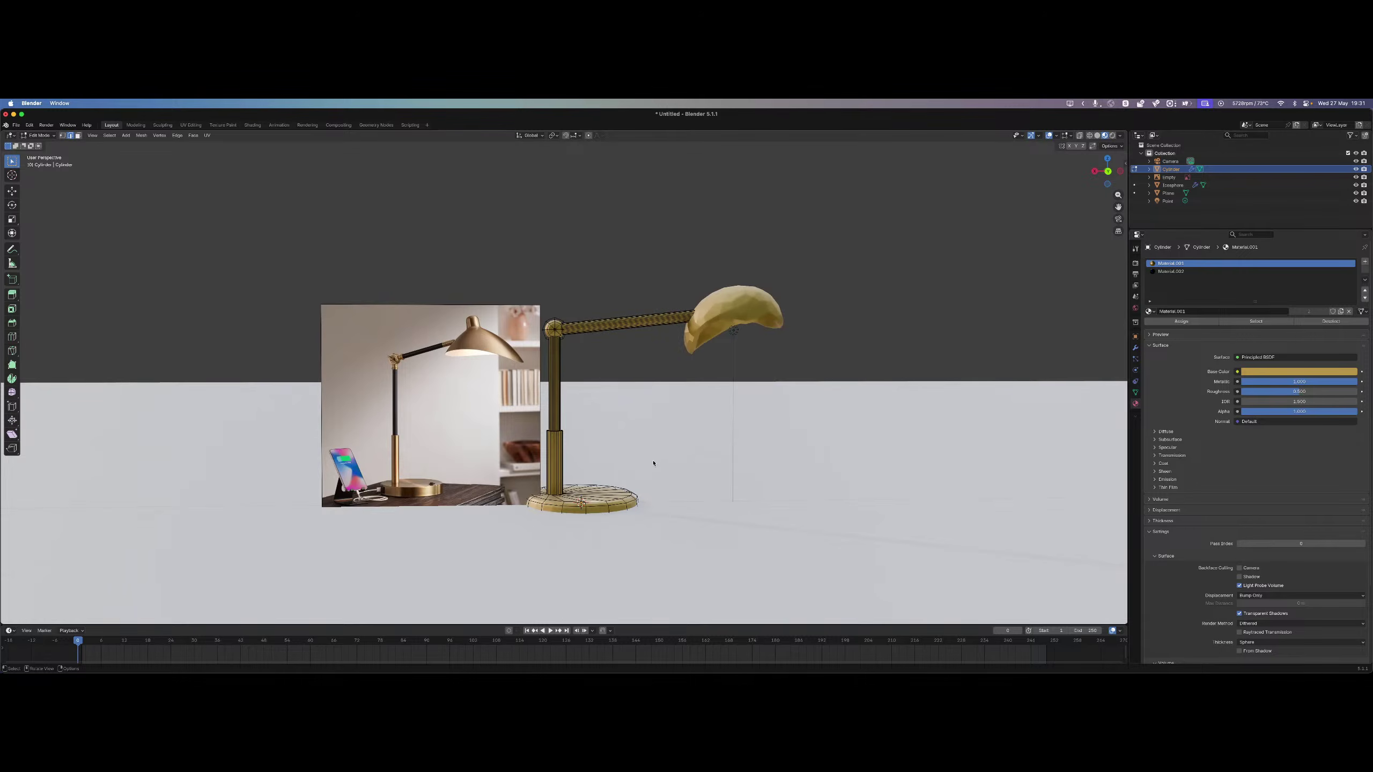
key("l")
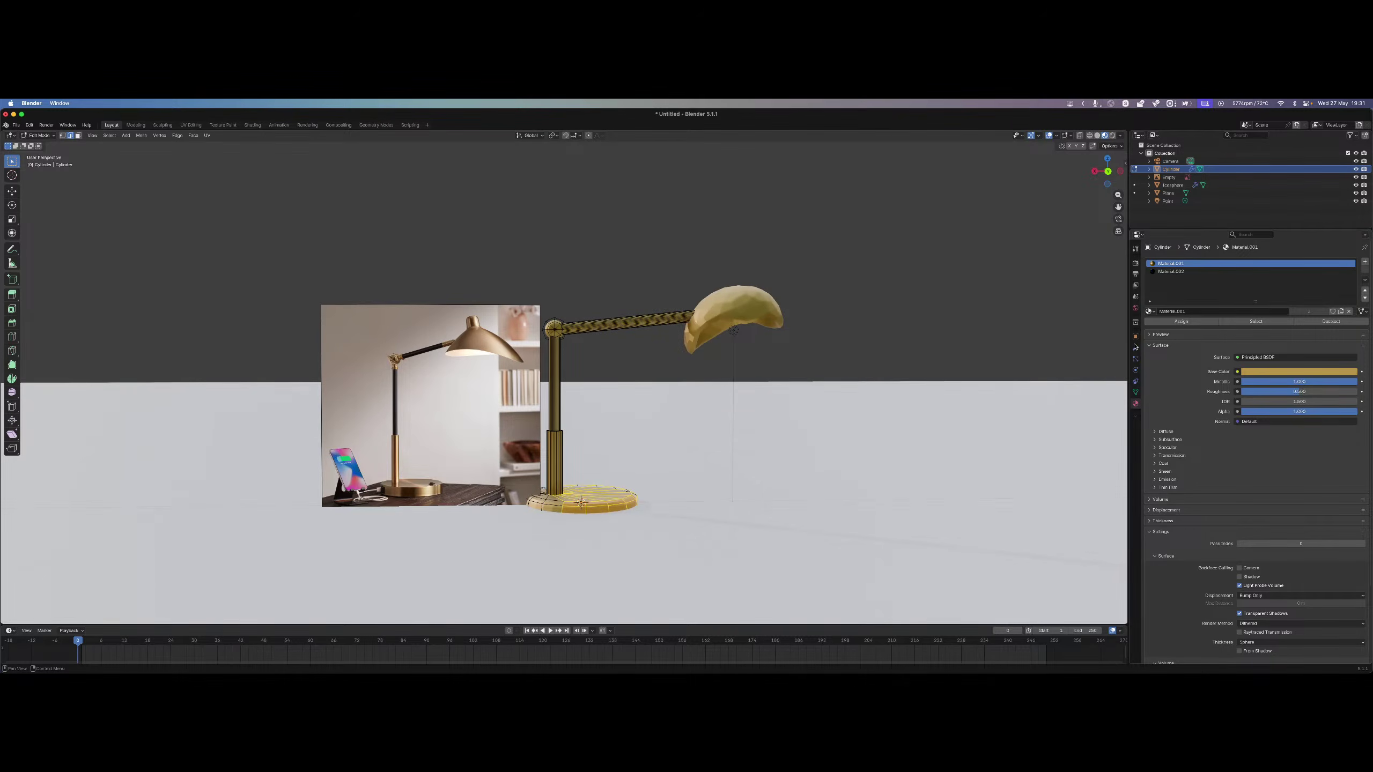
left_click(1136, 347)
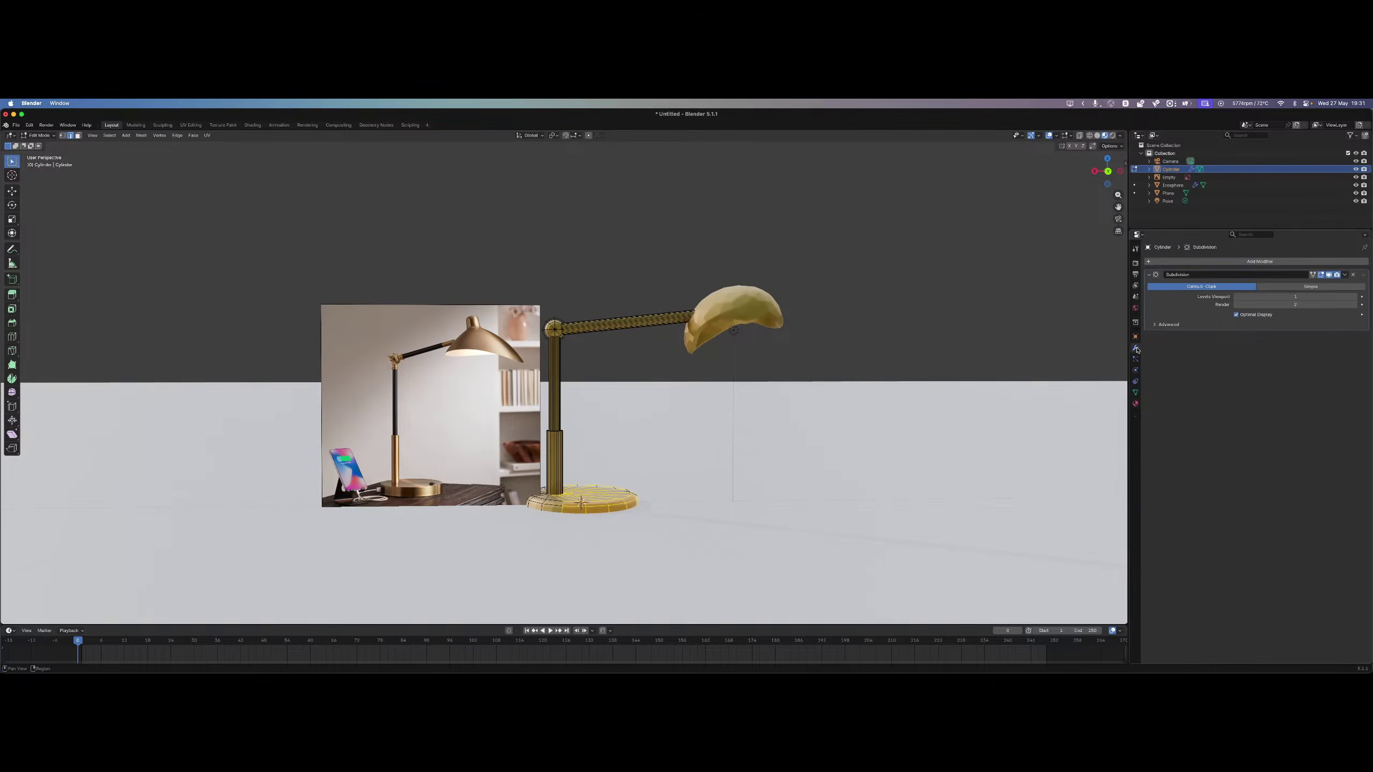
left_click(1328, 275)
scroll(535, 390, "up", 6)
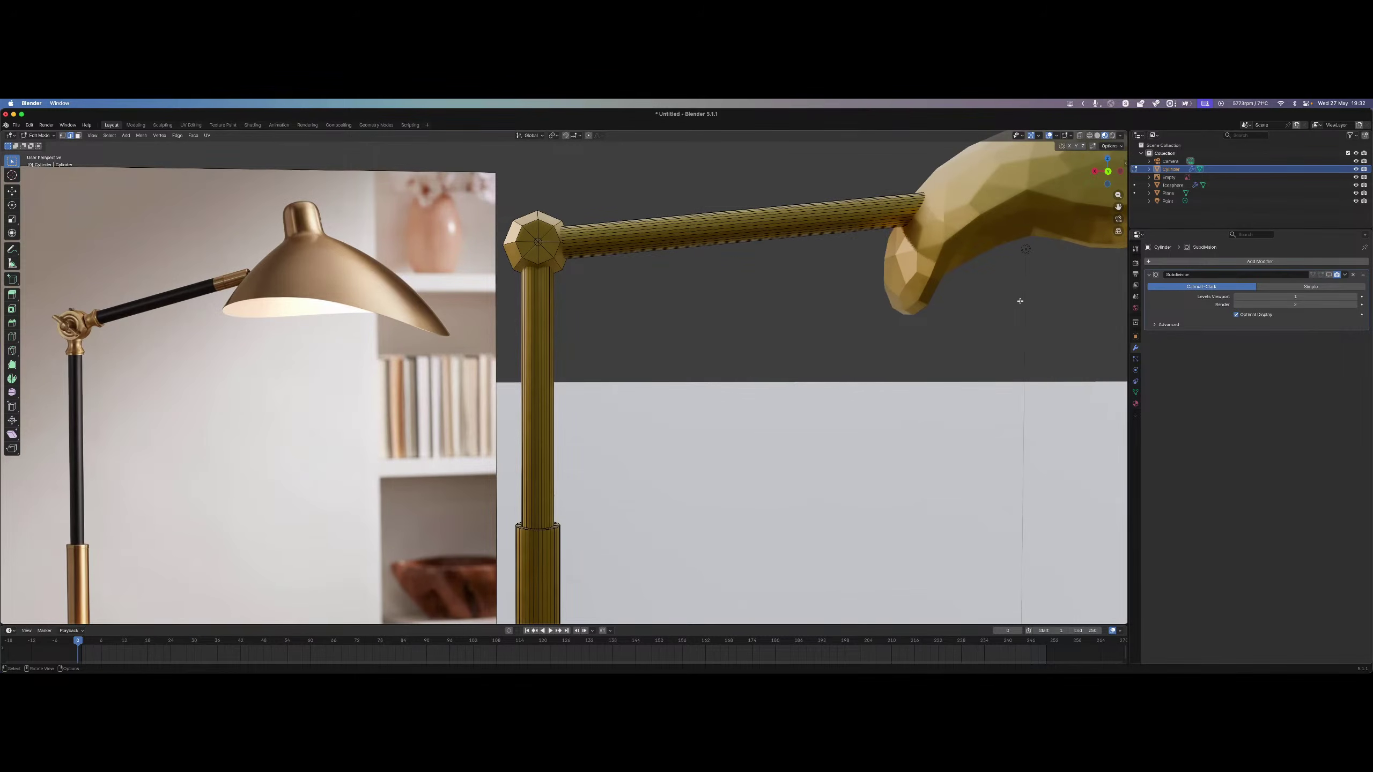
left_click(1354, 275)
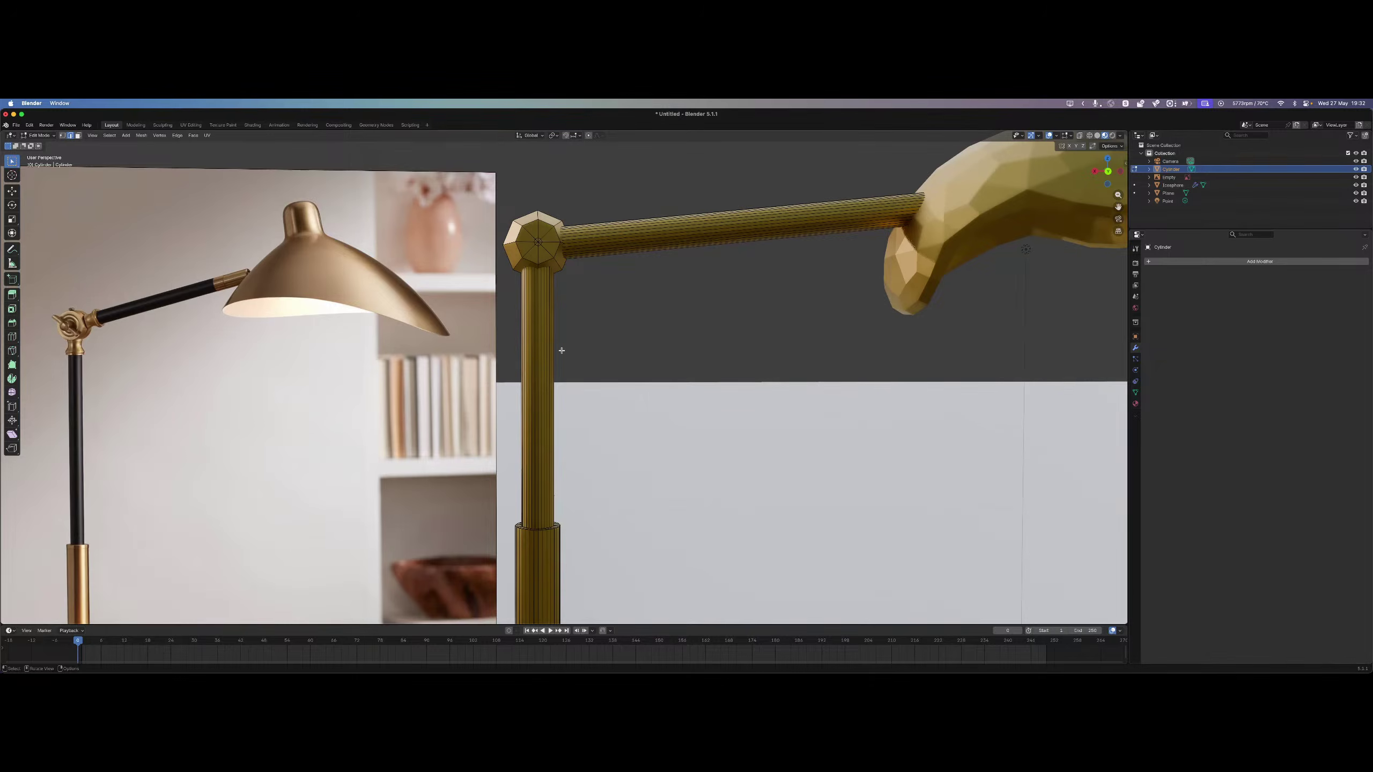
Box-select the upper stem's edges, make Material.002 the active slot, and clear the selection.
scroll(606, 338, "down", 6)
scroll(631, 339, "down", 1)
left_click_drag(600, 348, 533, 377)
left_click(1135, 404)
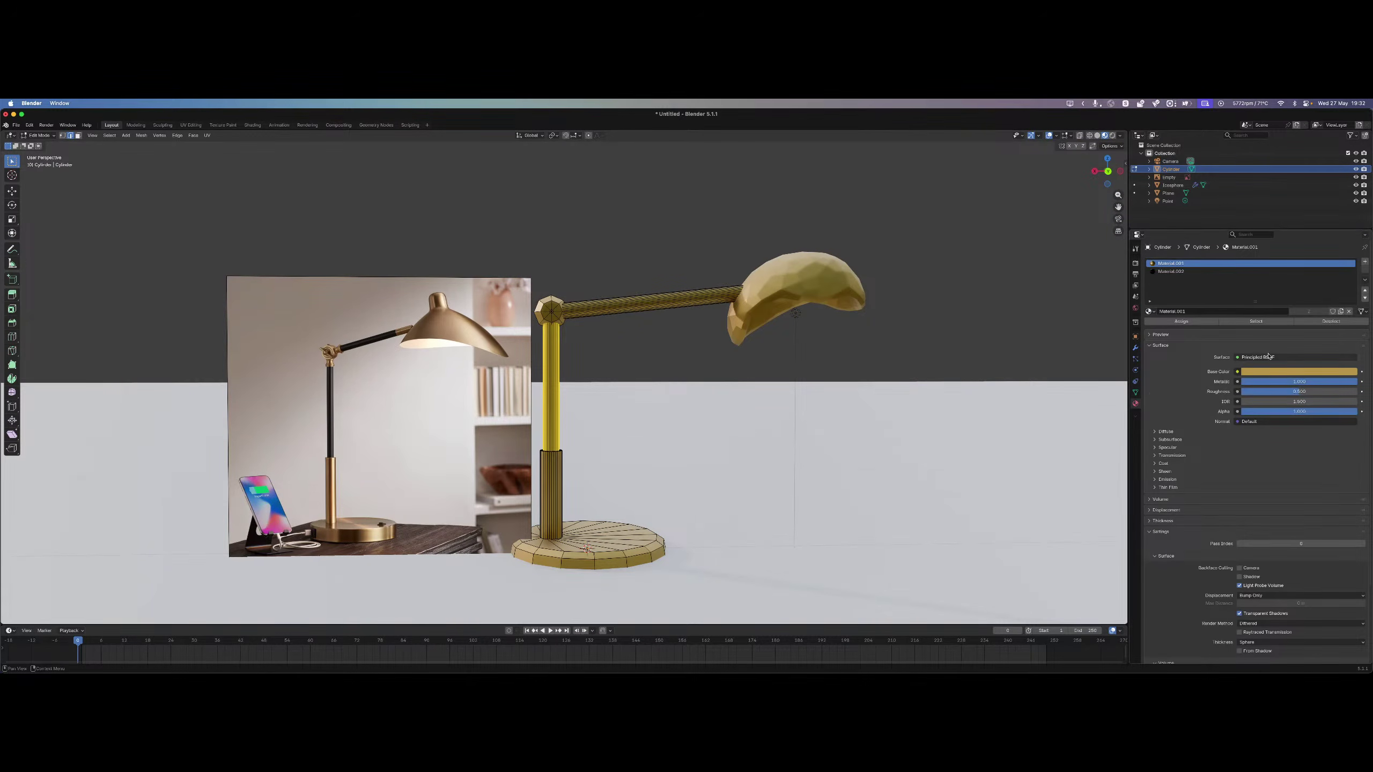
left_click(1210, 271)
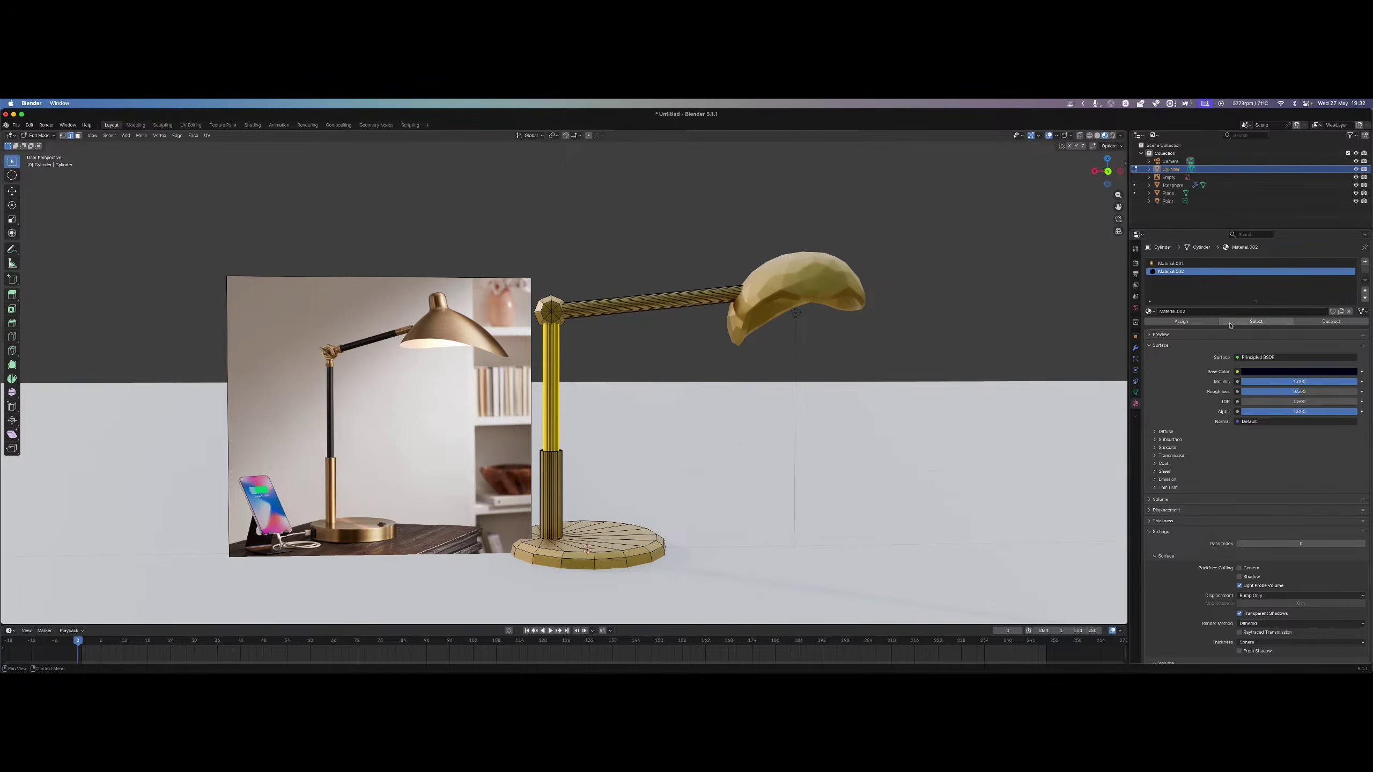
left_click(607, 417)
Switch to face selection, select the upper stem's faces, and assign the near-black Material.002 to them.
scroll(535, 404, "up", 7)
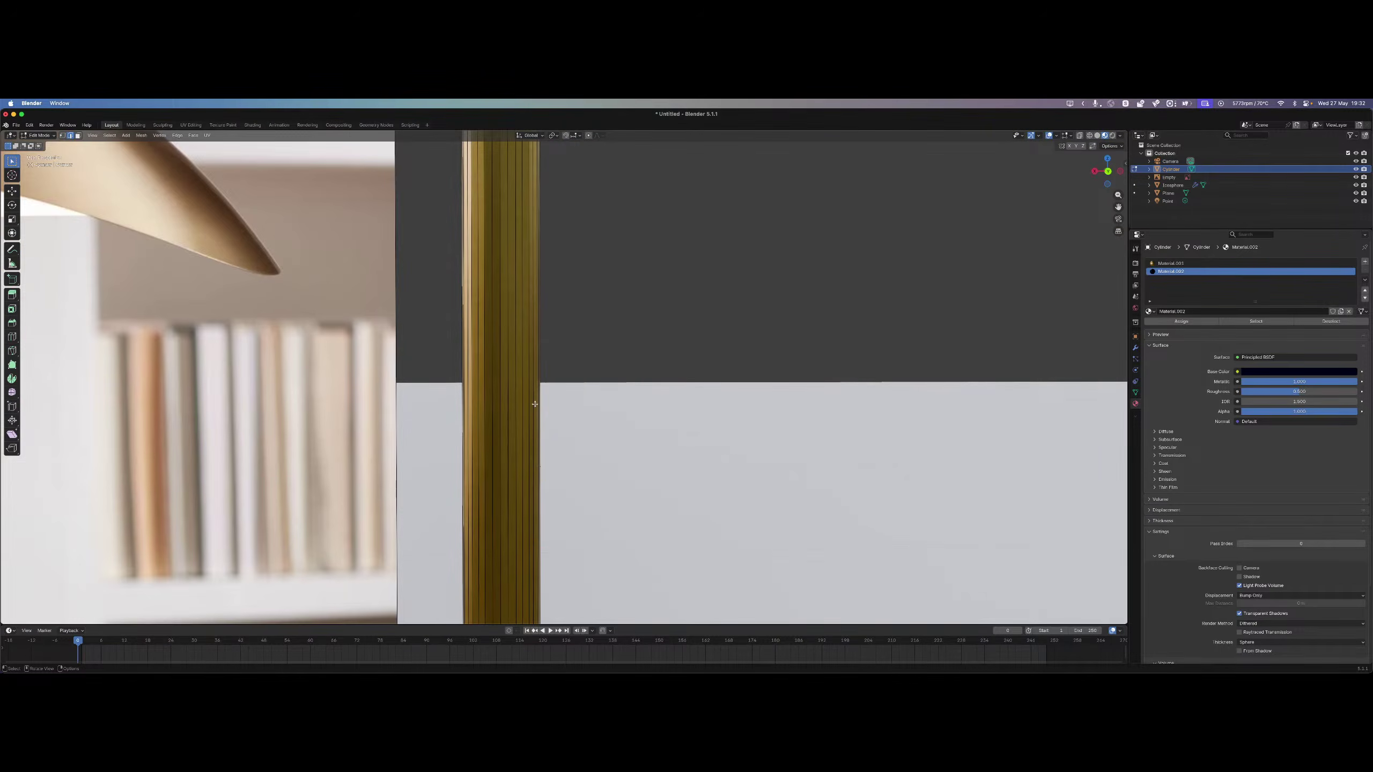
scroll(534, 403, "up", 1)
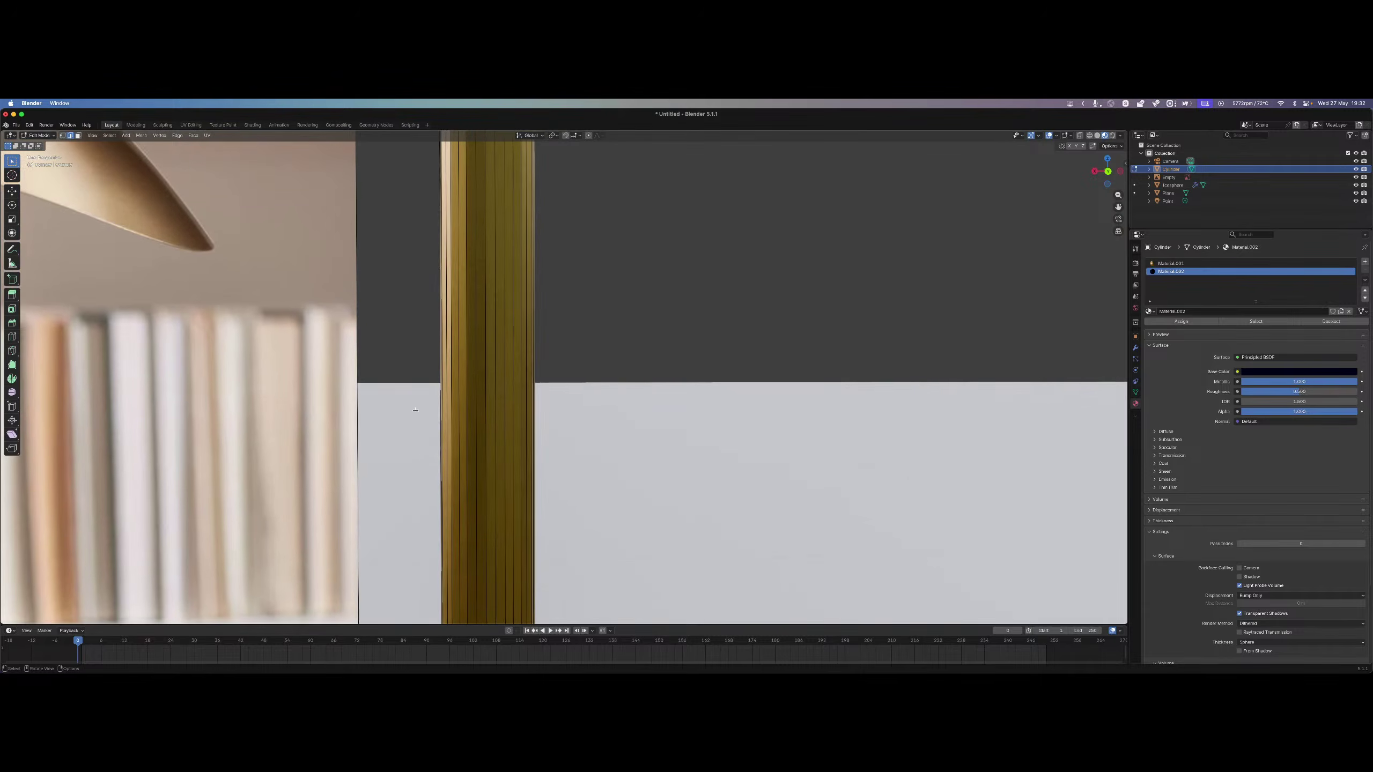
left_click(79, 135)
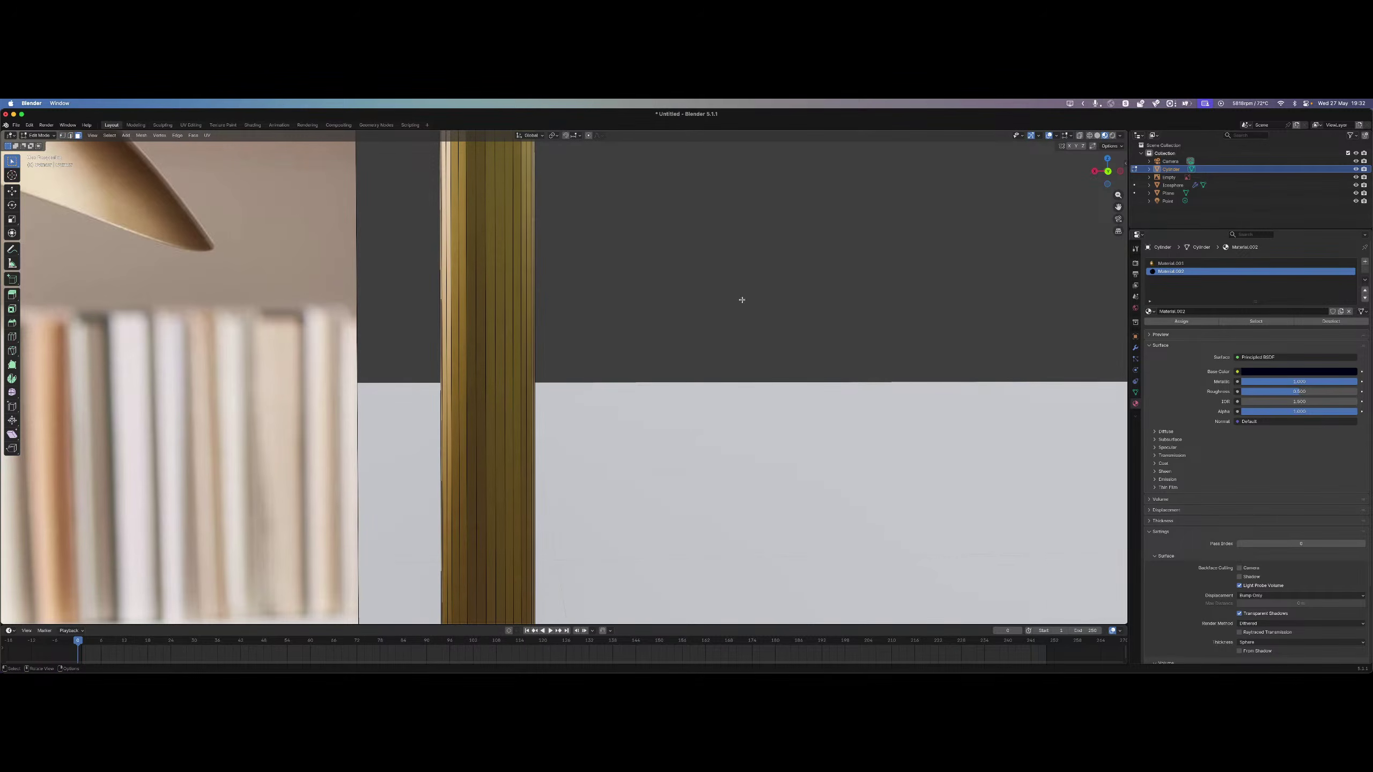
key("a")
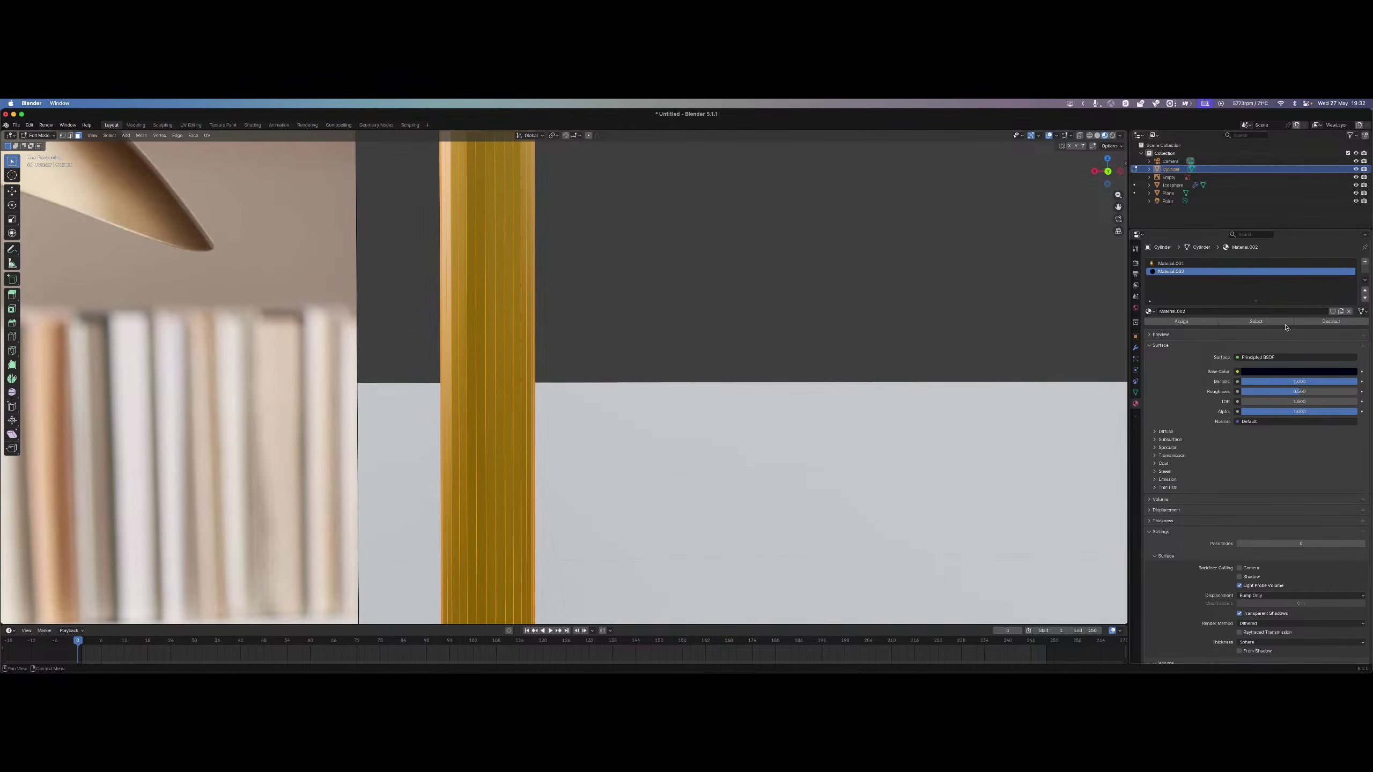
left_click(1205, 322)
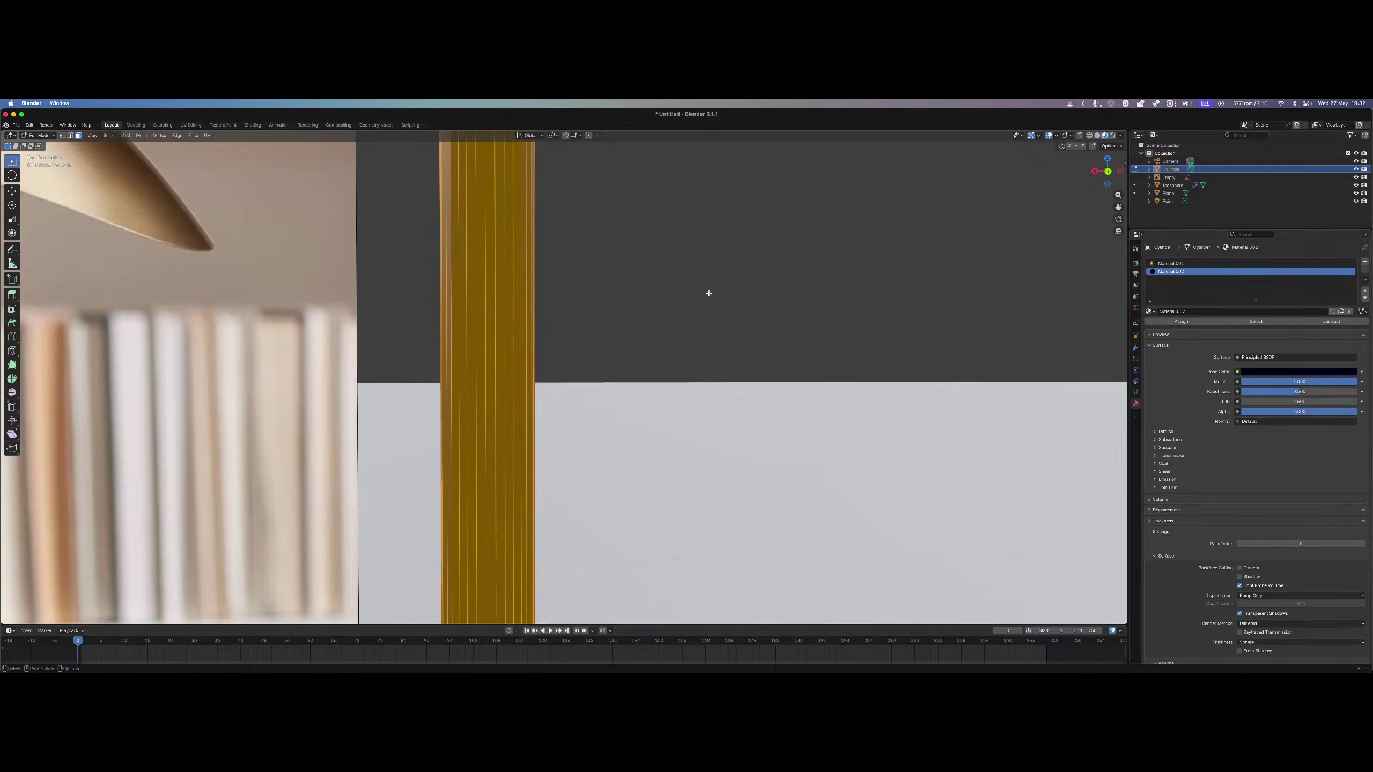
key("alt+a")
scroll(742, 290, "down", 3)
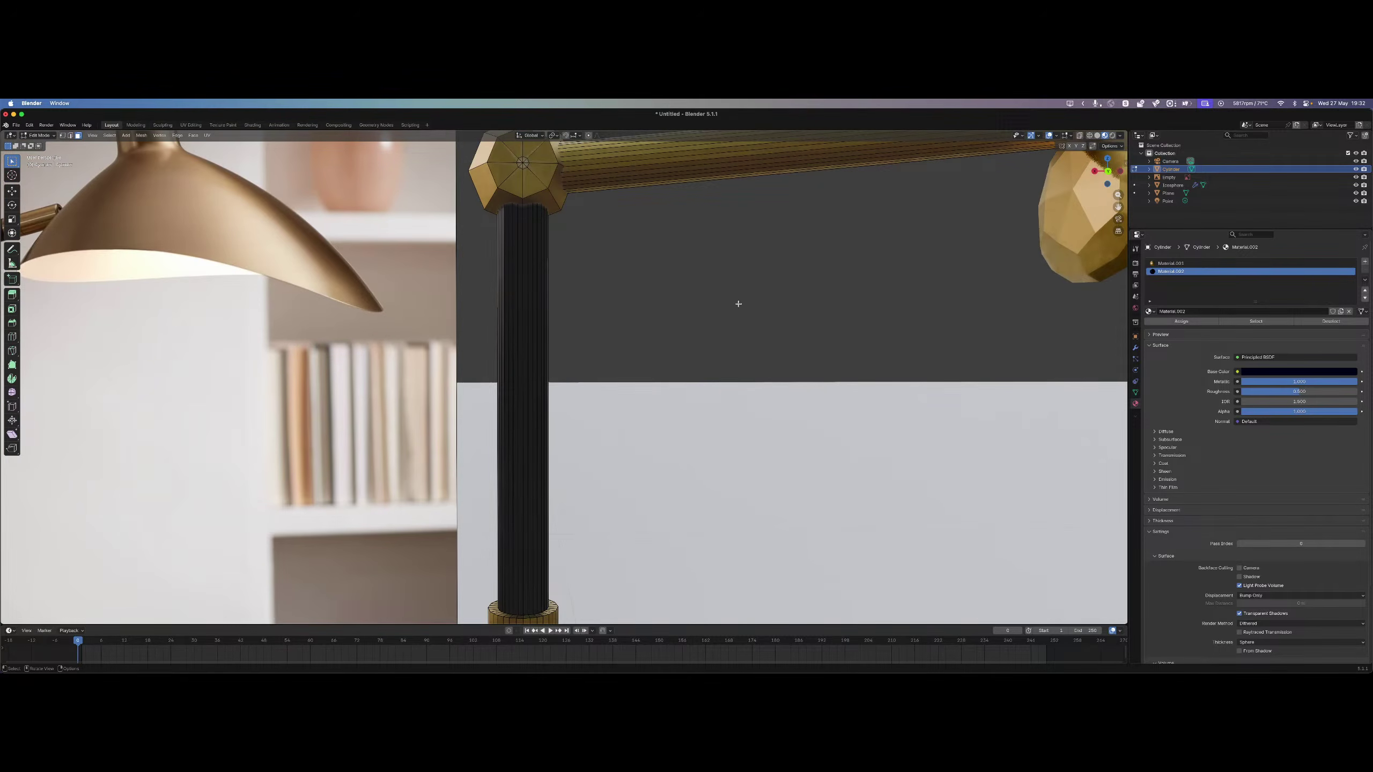
In wireframe shading, box-select all faces of the upper stem and arm and assign Material.002 to them.
key("z")
left_click(692, 293)
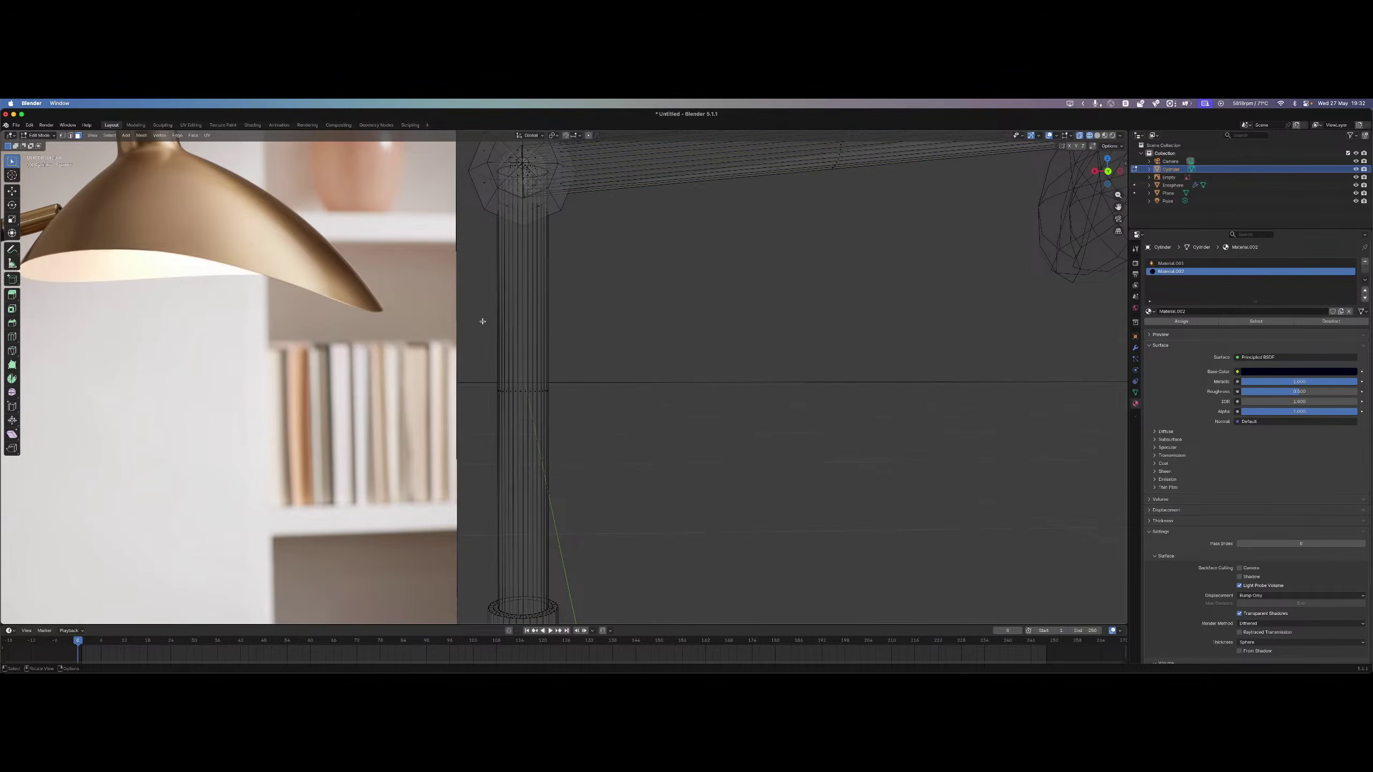
scroll(675, 307, "down", 2)
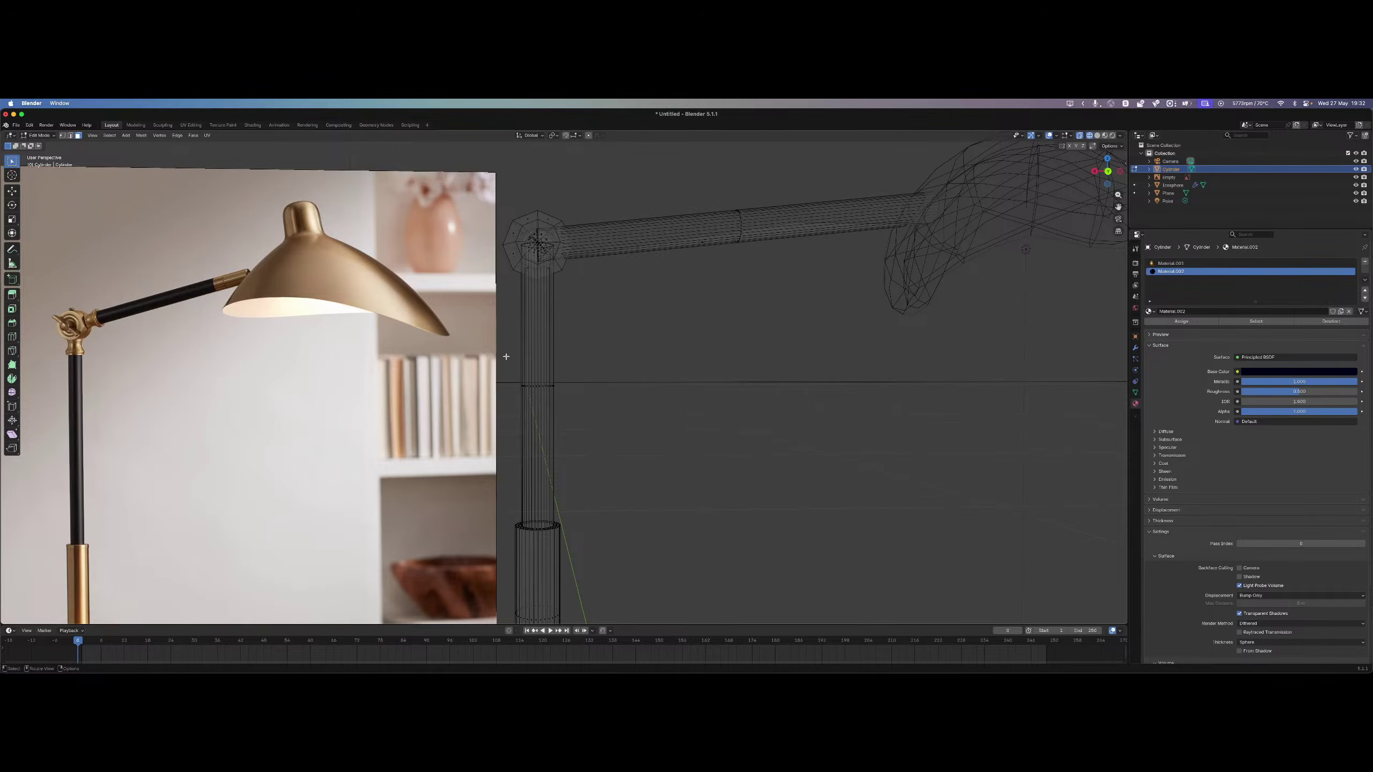
left_click(536, 357)
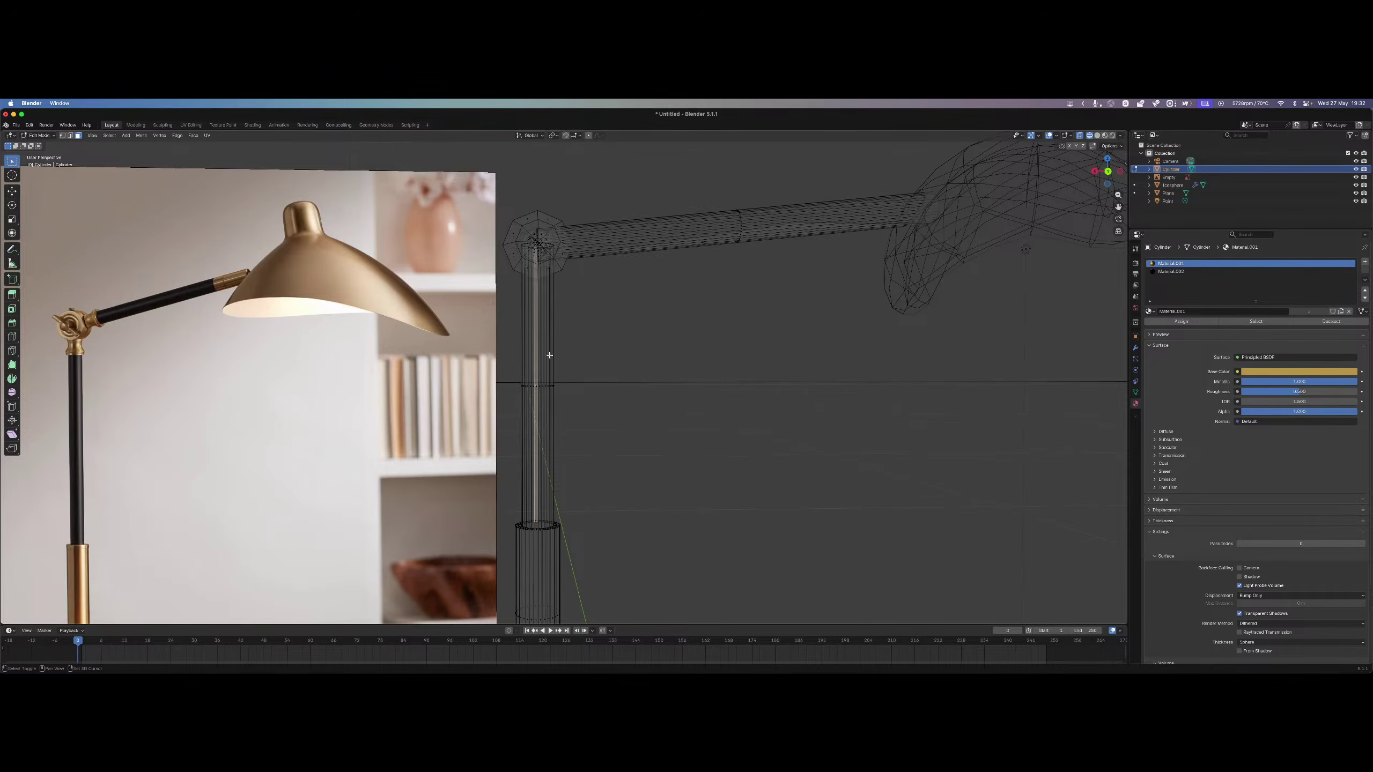
left_click(605, 339)
left_click_drag(736, 348, 504, 371)
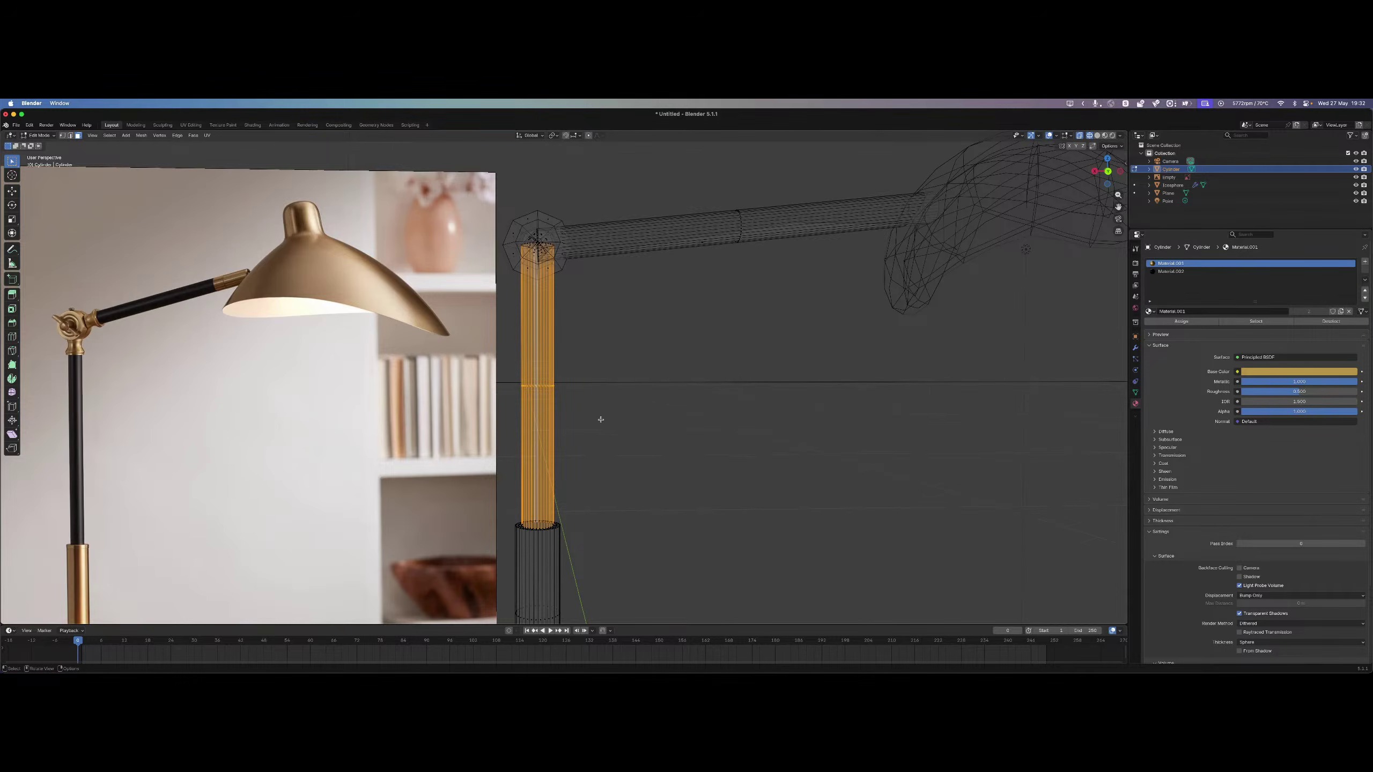
left_click_drag(648, 324, 825, 136, "shift")
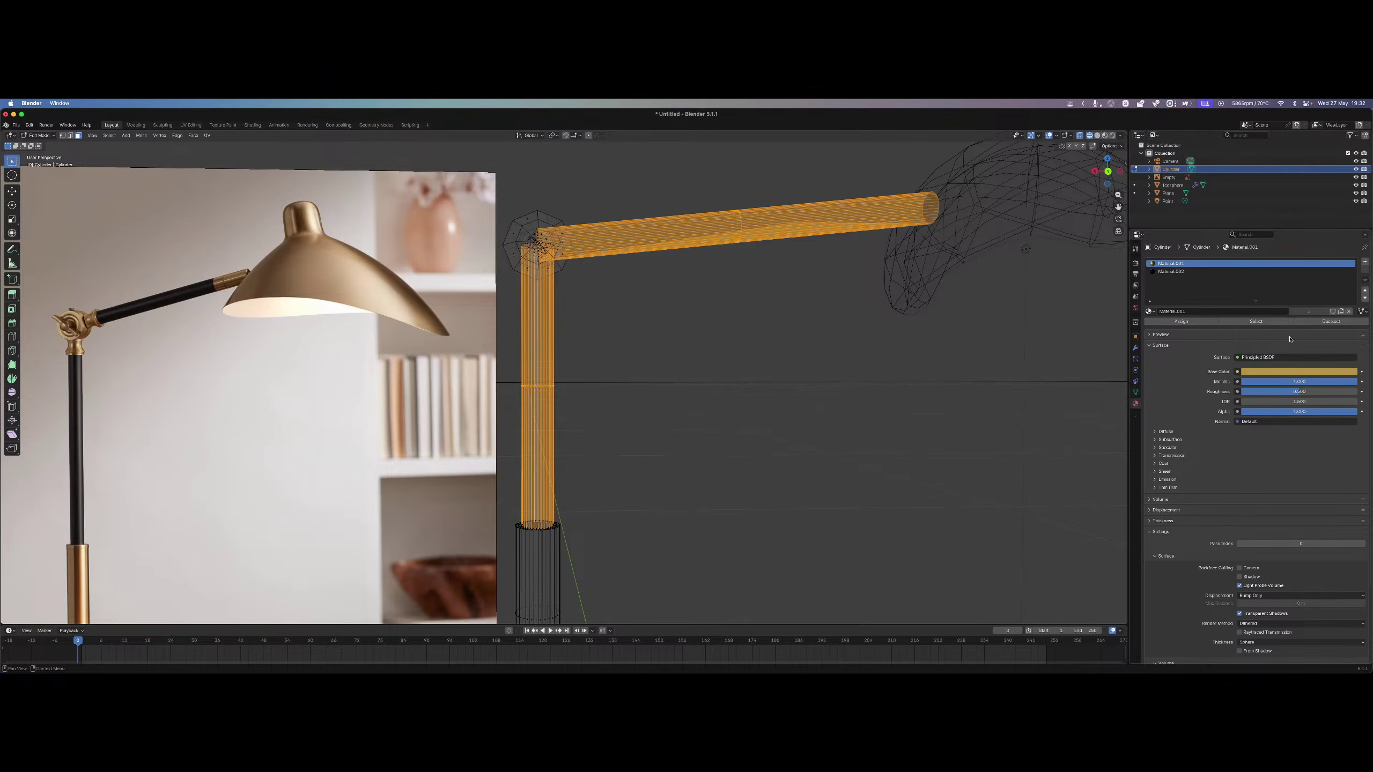
left_click(1232, 271)
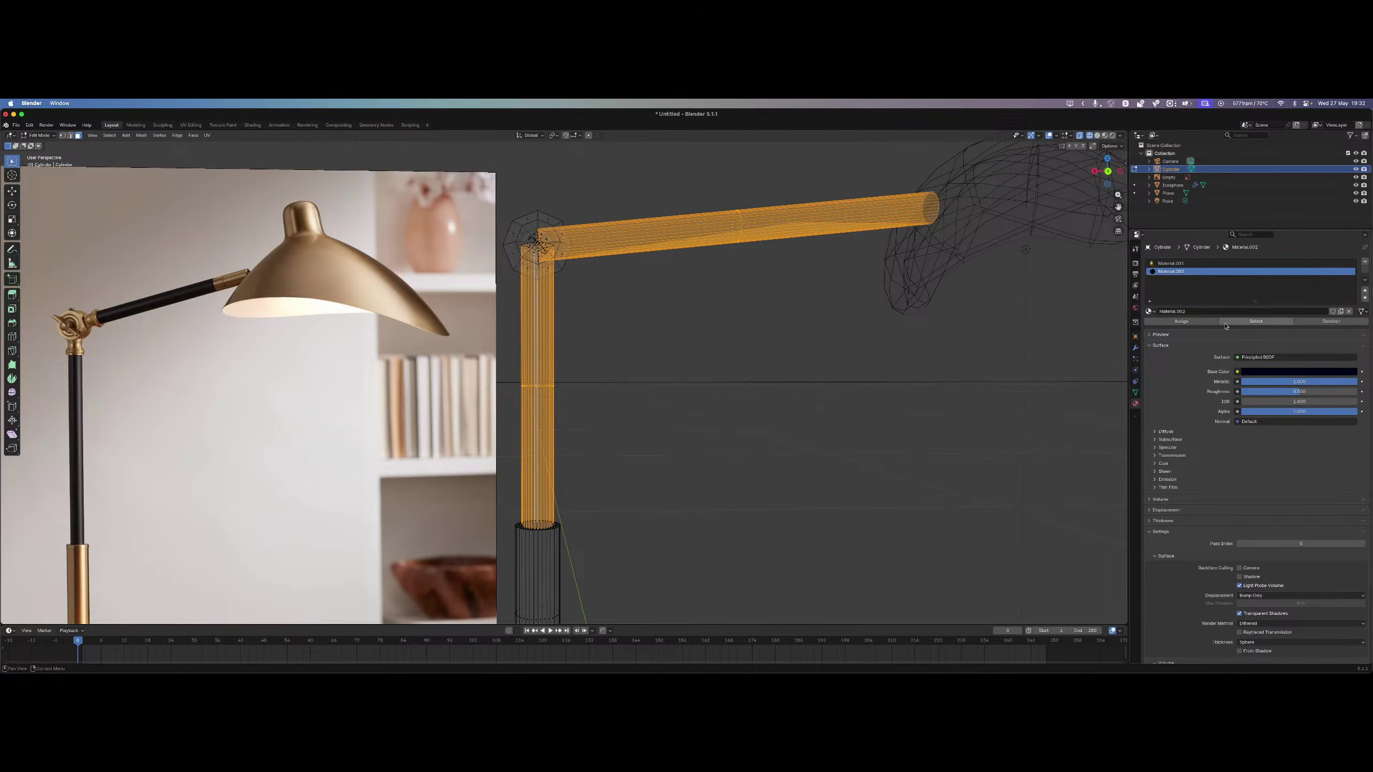
left_click(1181, 321)
Clear the selection and check the lamp's black stem and arm in Rendered shading against the reference photo.
key("alt+a")
key("z")
left_click(815, 284)
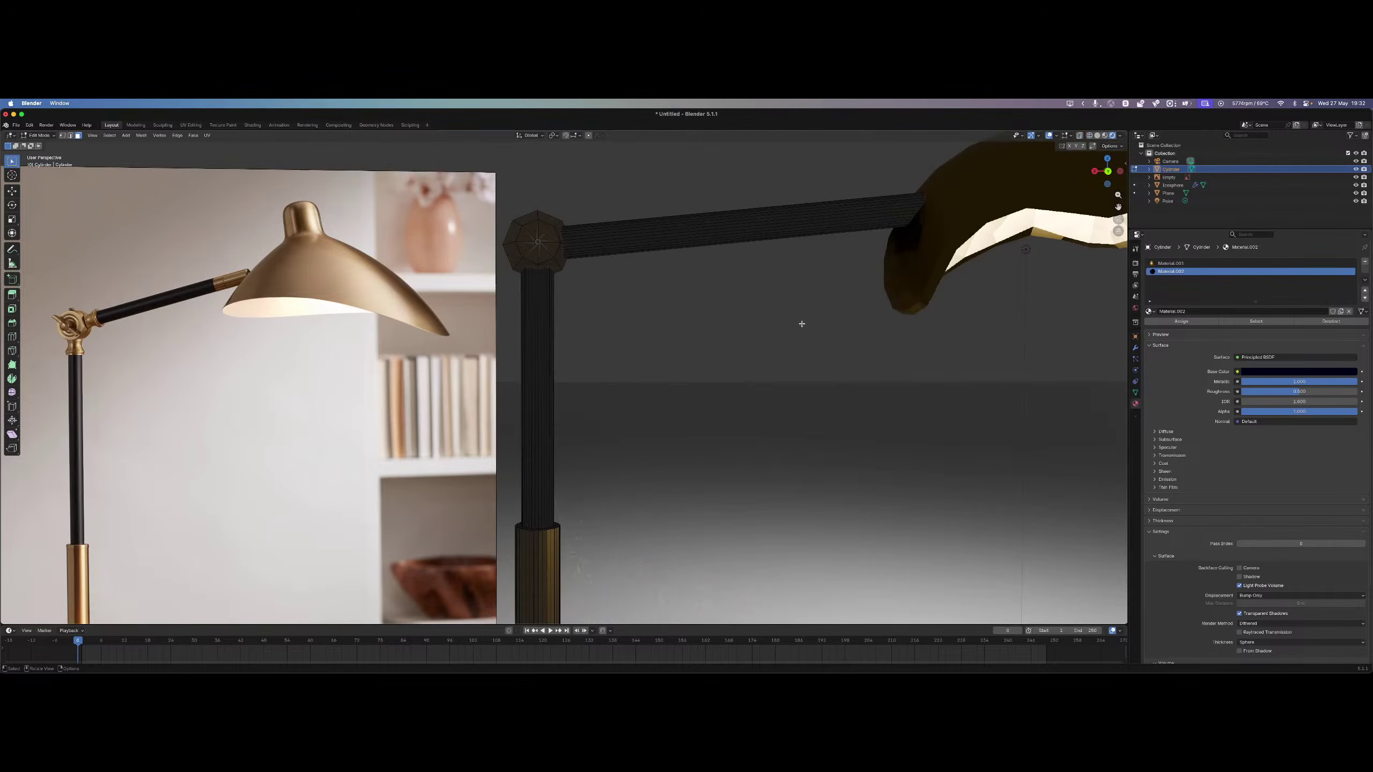
scroll(815, 284, "down", 8)
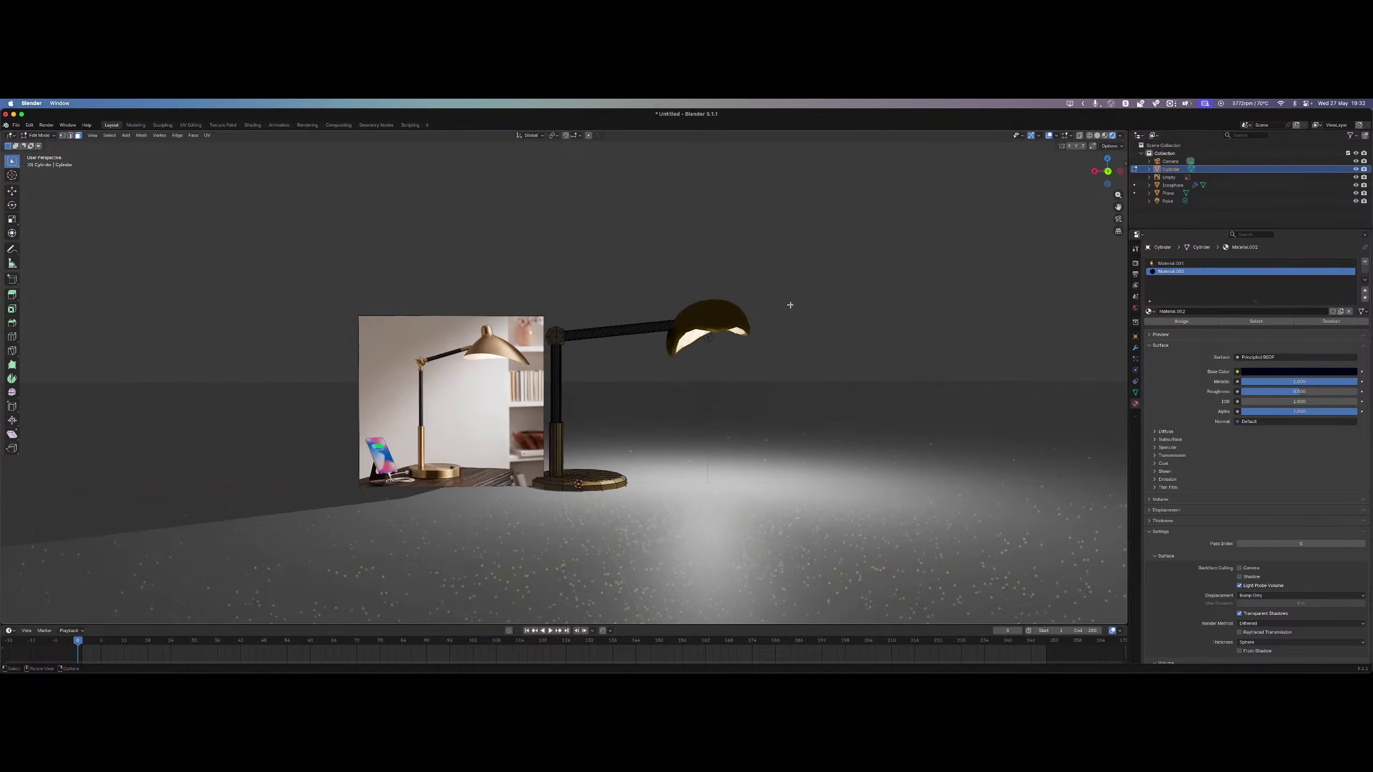
scroll(786, 314, "up", 4)
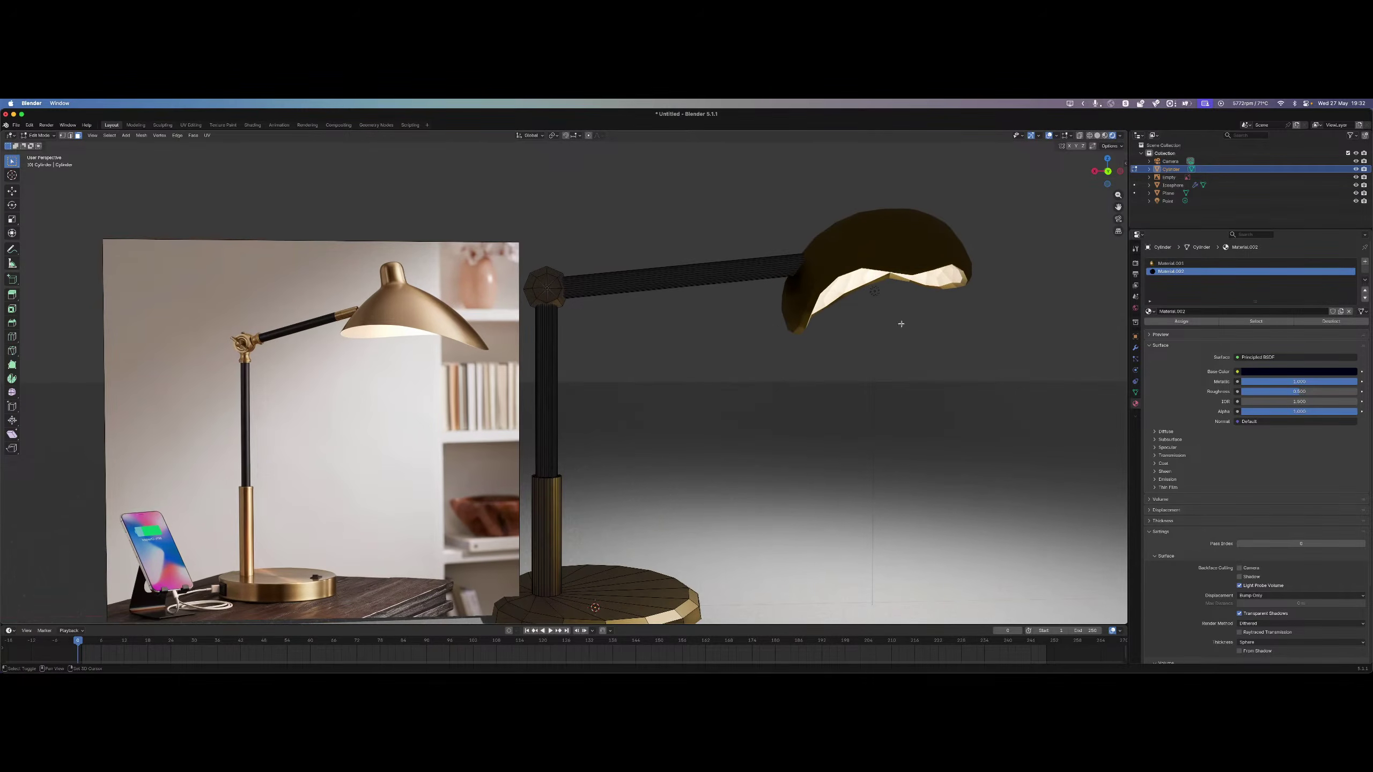
middle_click_drag(899, 322, 874, 302, "shift")
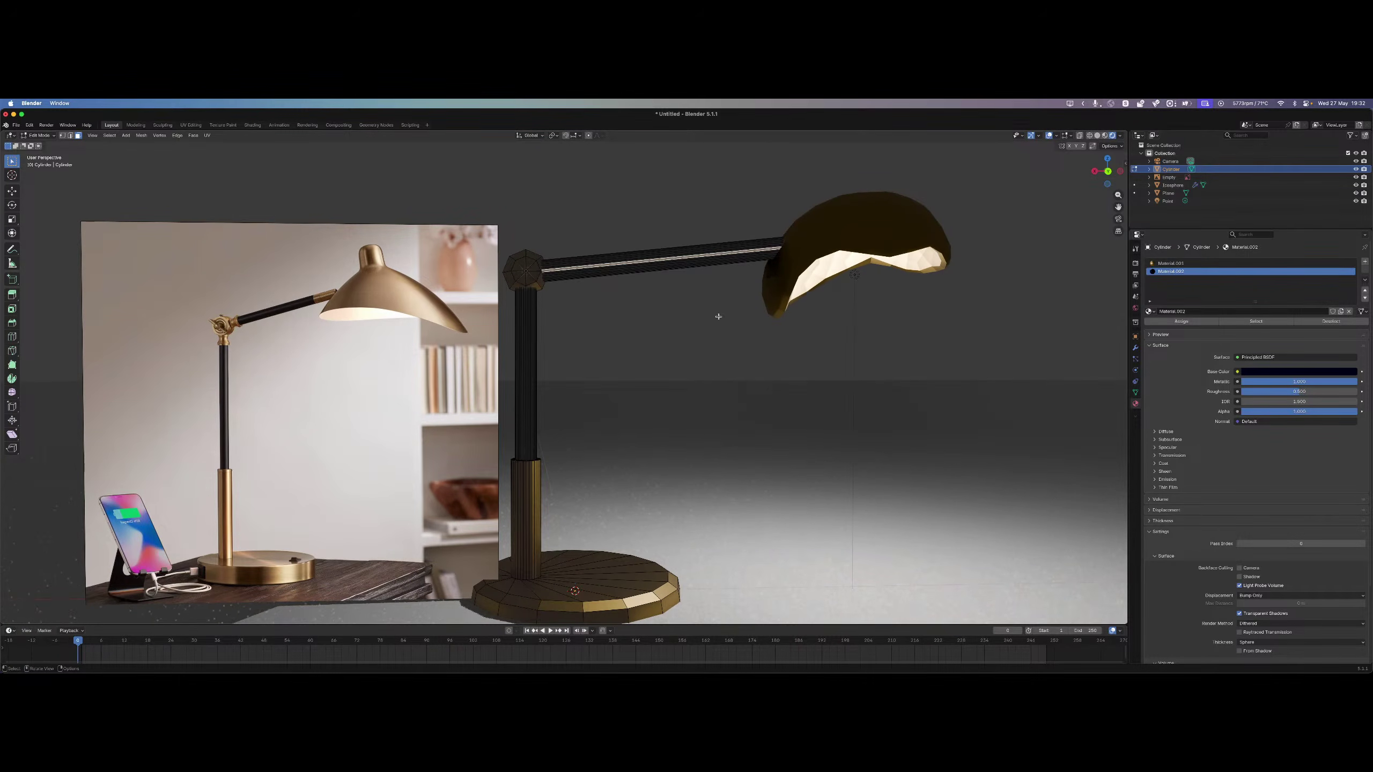
Add two loop cuts around the black arm, sliding them toward the lampshade end.
key("ctrl+r")
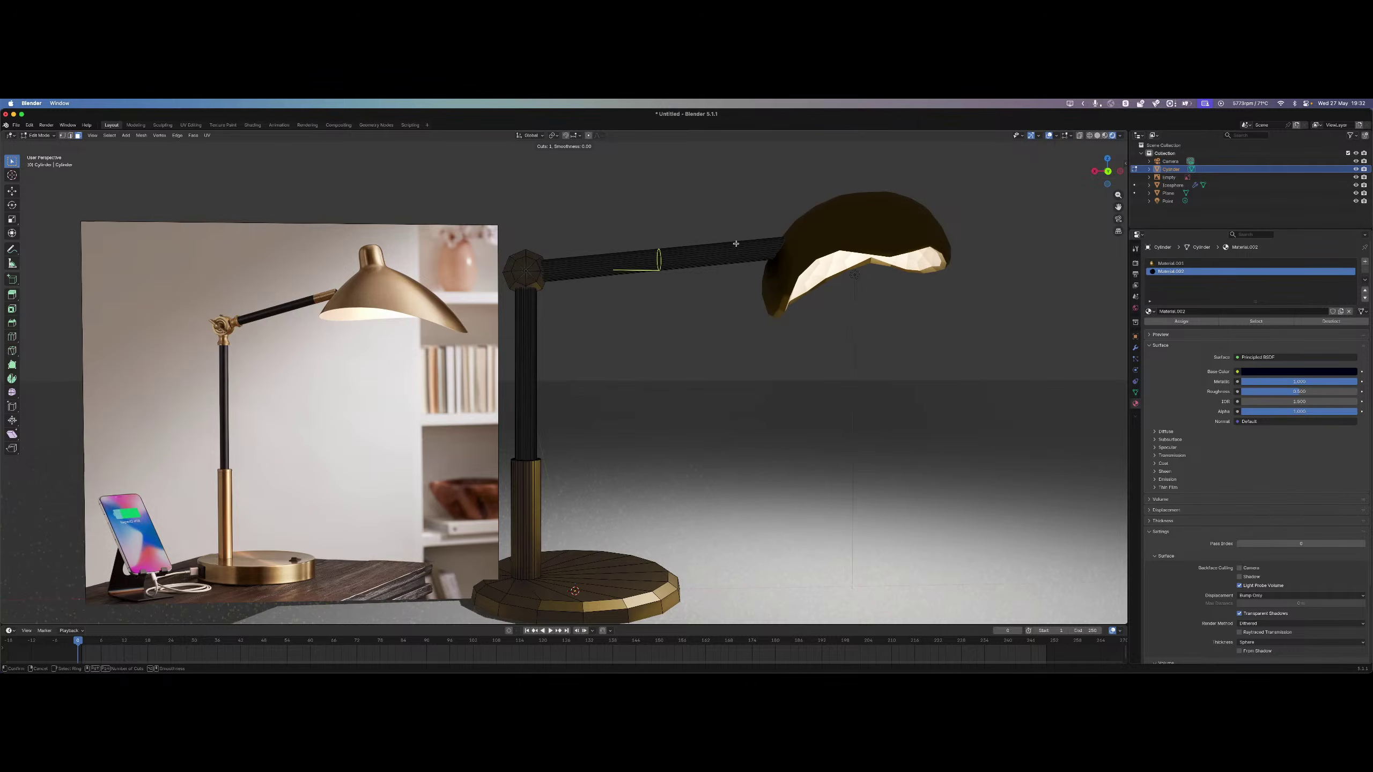
left_click(658, 260)
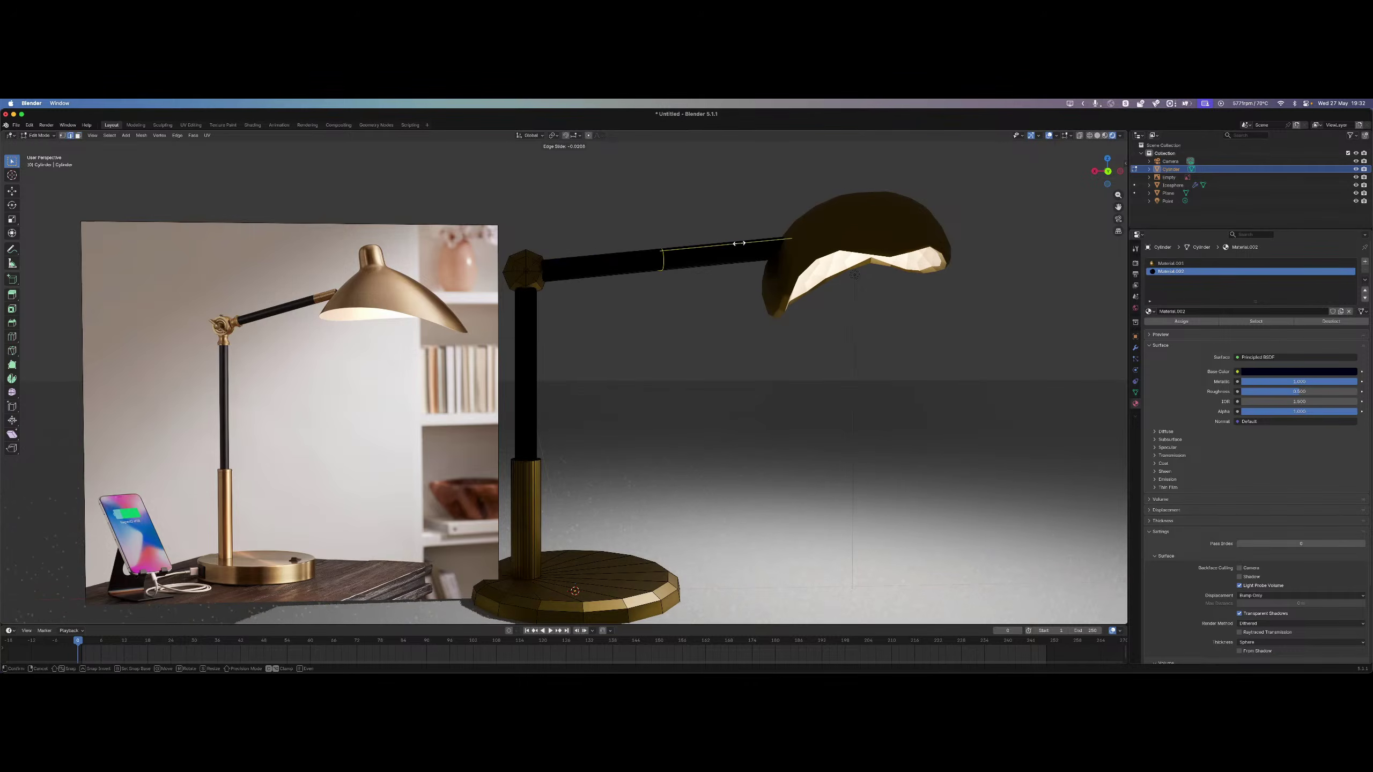
left_click(777, 258)
key("ctrl+r")
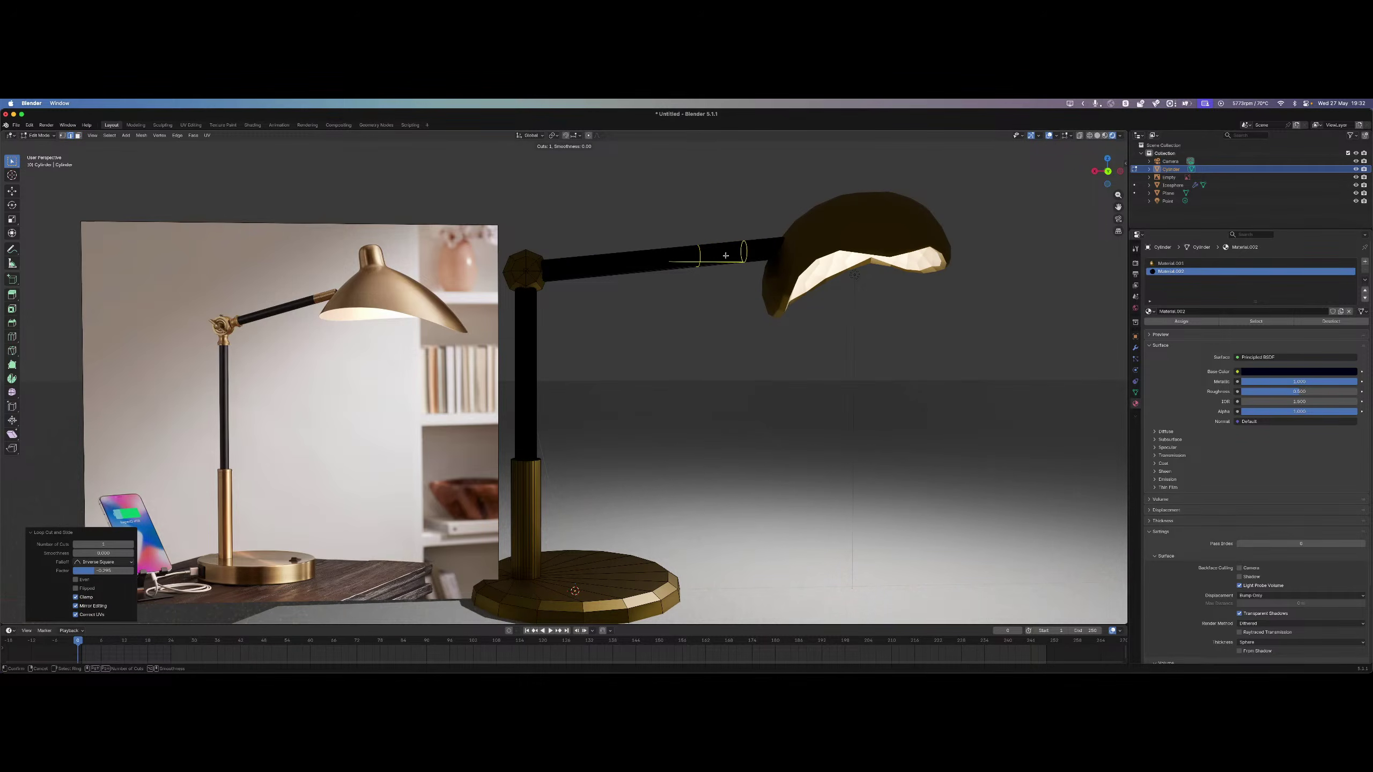
left_click(724, 258)
left_click(707, 260)
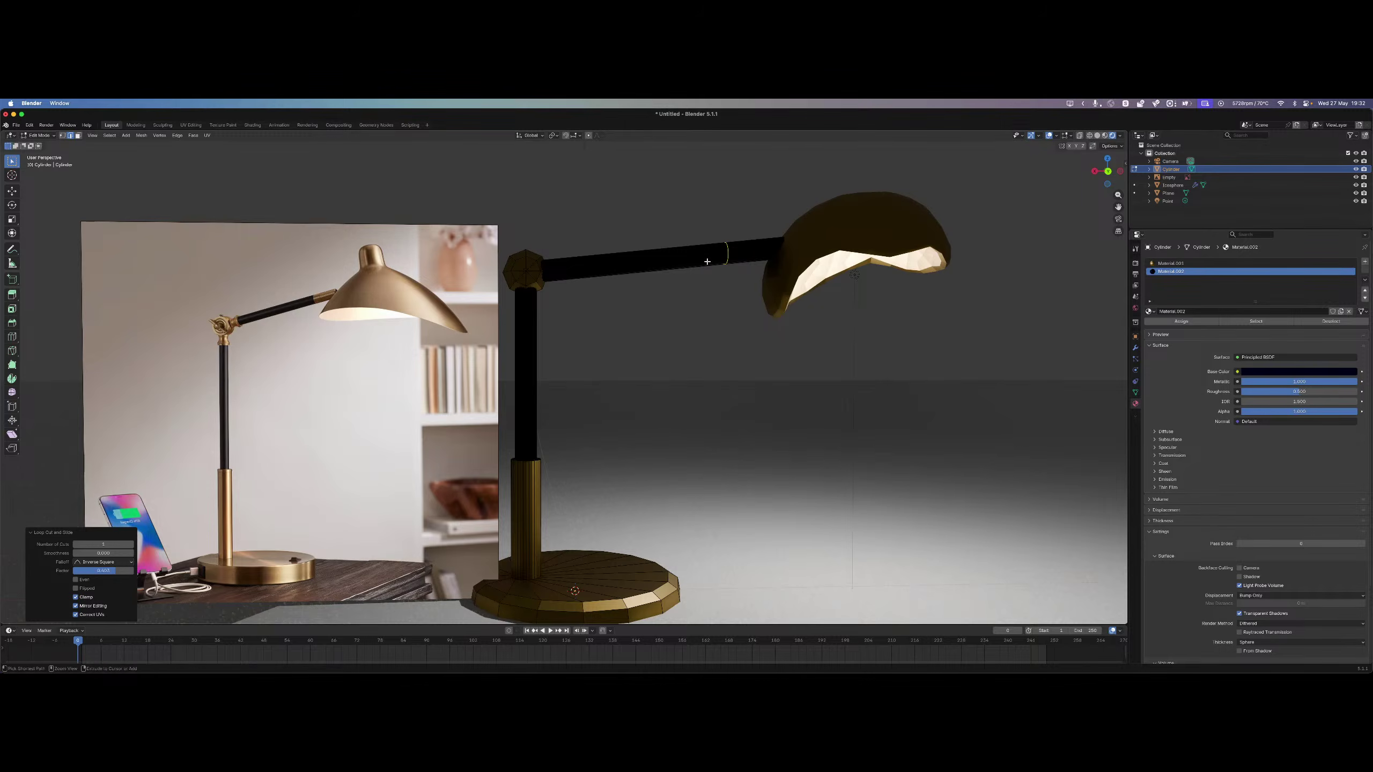
Add another loop cut around the arm and slide it along toward the existing cuts near the lampshade end.
key("ctrl+r")
left_click(754, 254)
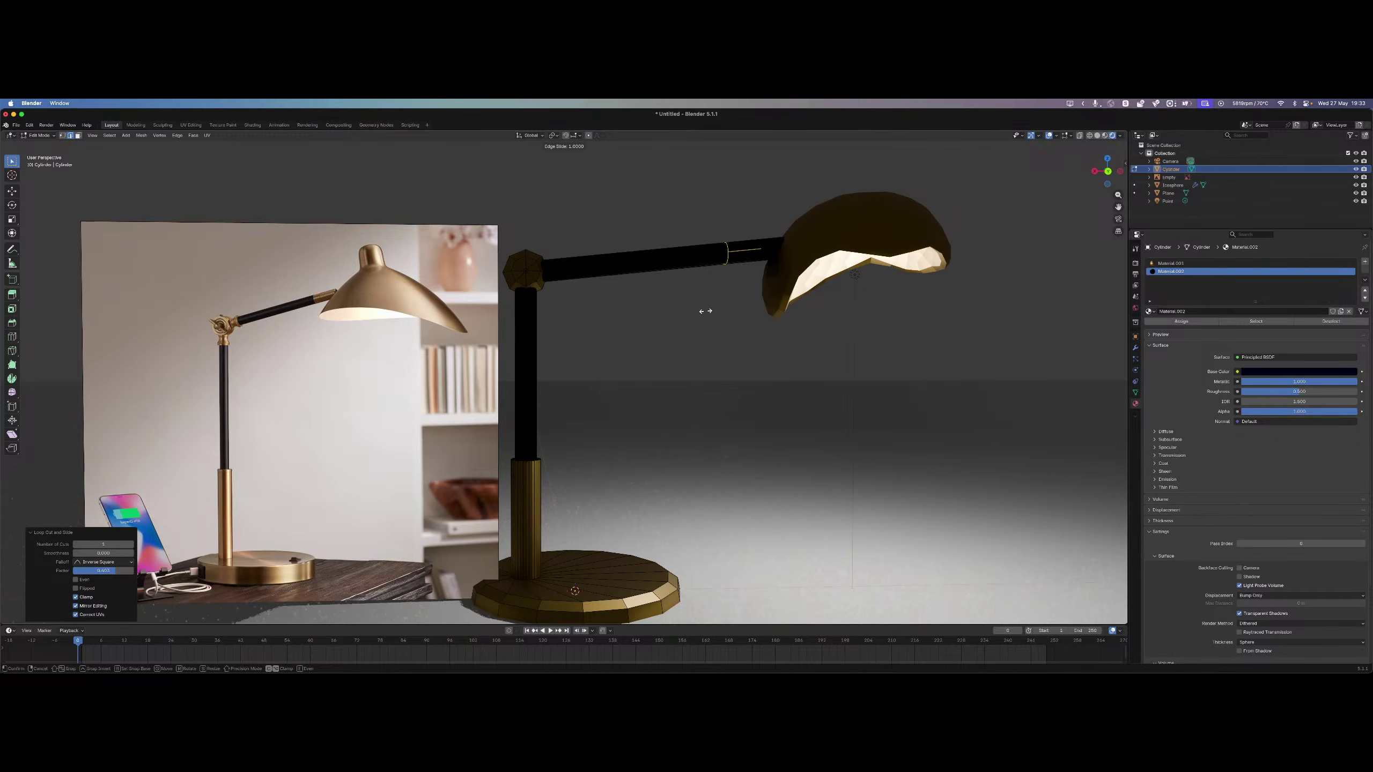
left_click(679, 338)
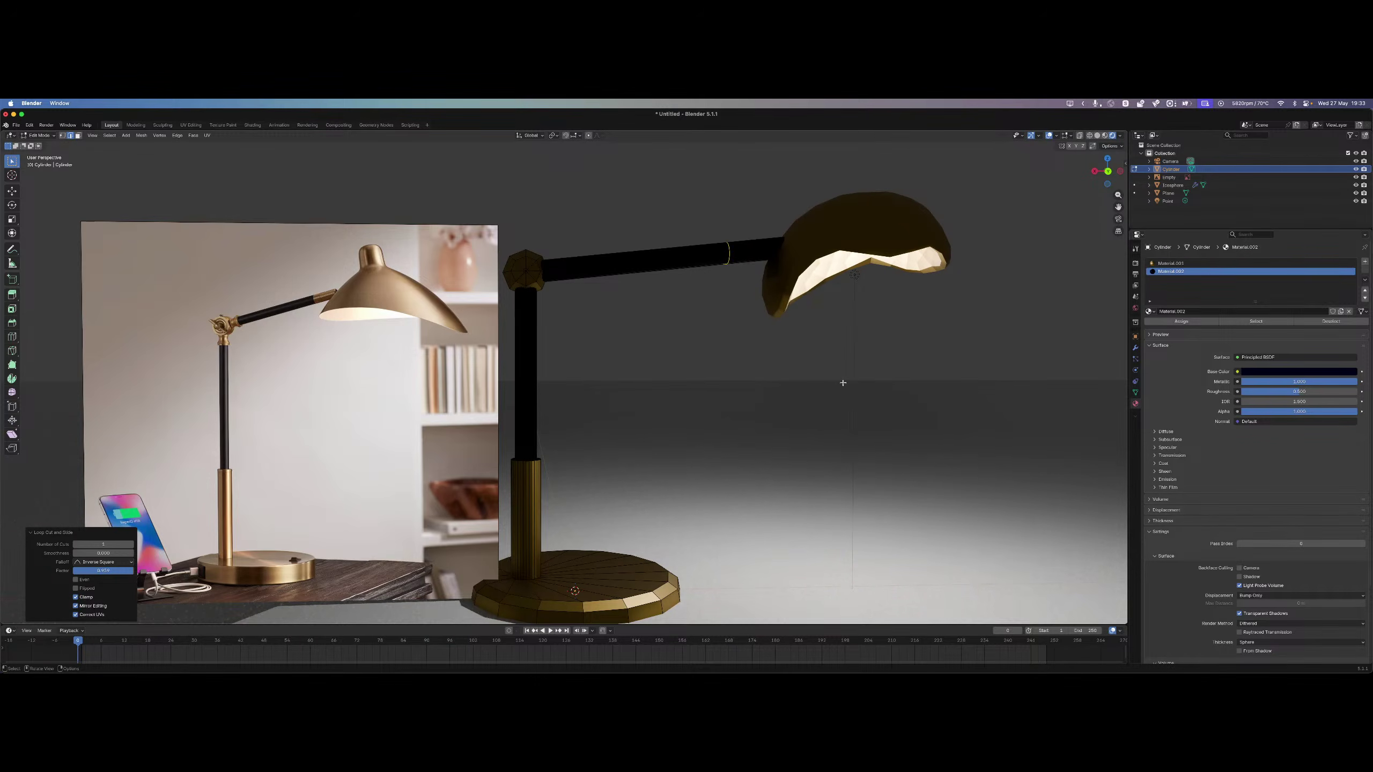
Try to assign the gold Material.001 to the arm's lampshade-end segments using a wireframe box selection, and check it in Rendered shading.
left_click(748, 392)
key("z")
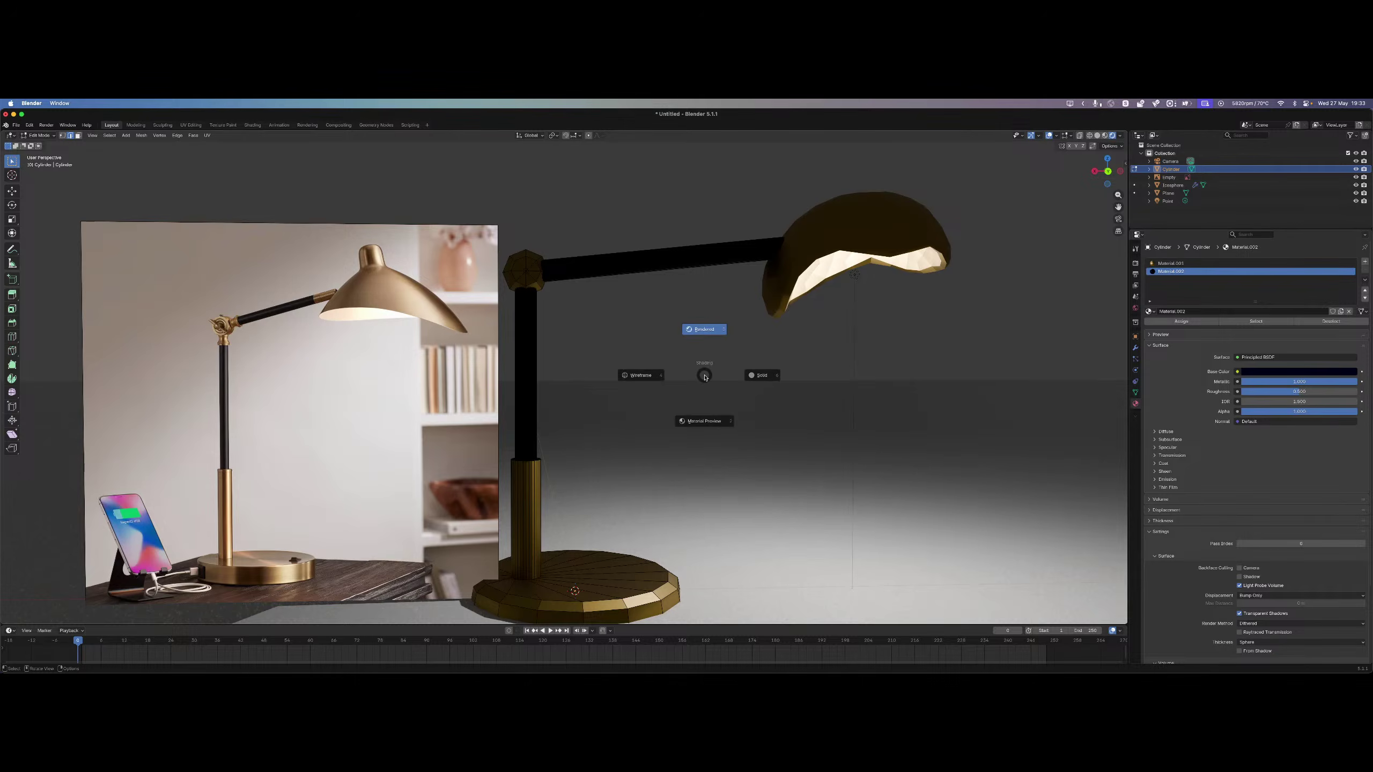
left_click_drag(705, 228, 793, 228)
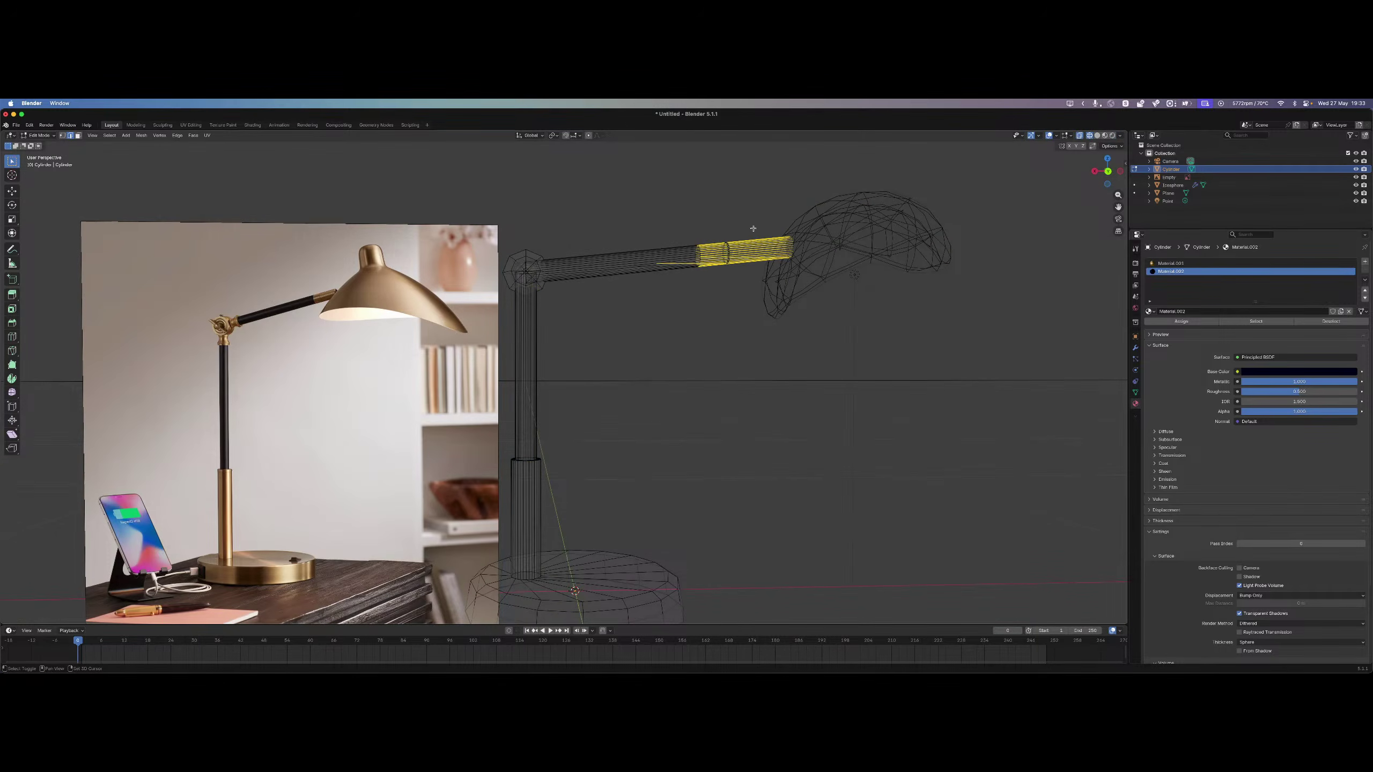
left_click(1169, 262)
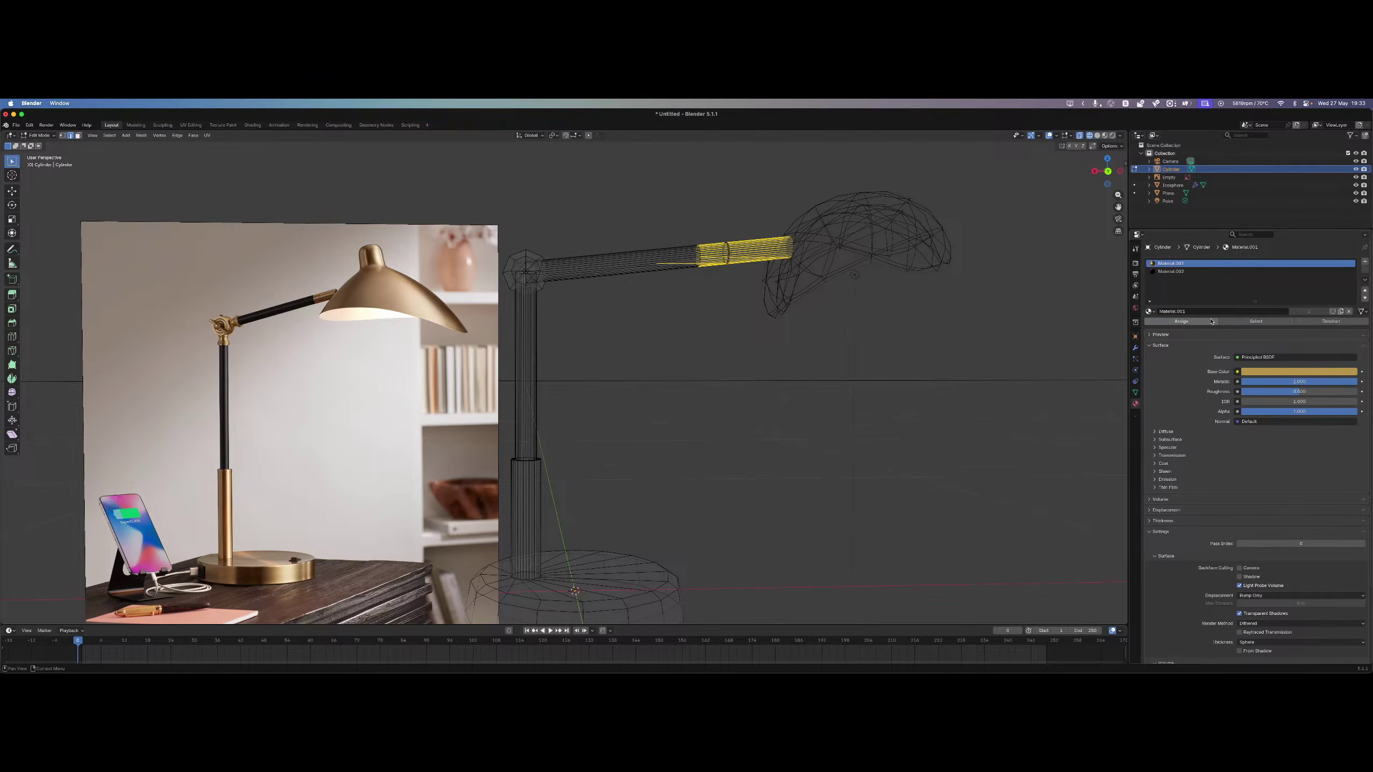
left_click(1181, 321)
key("alt+a")
key("z")
left_click(906, 327)
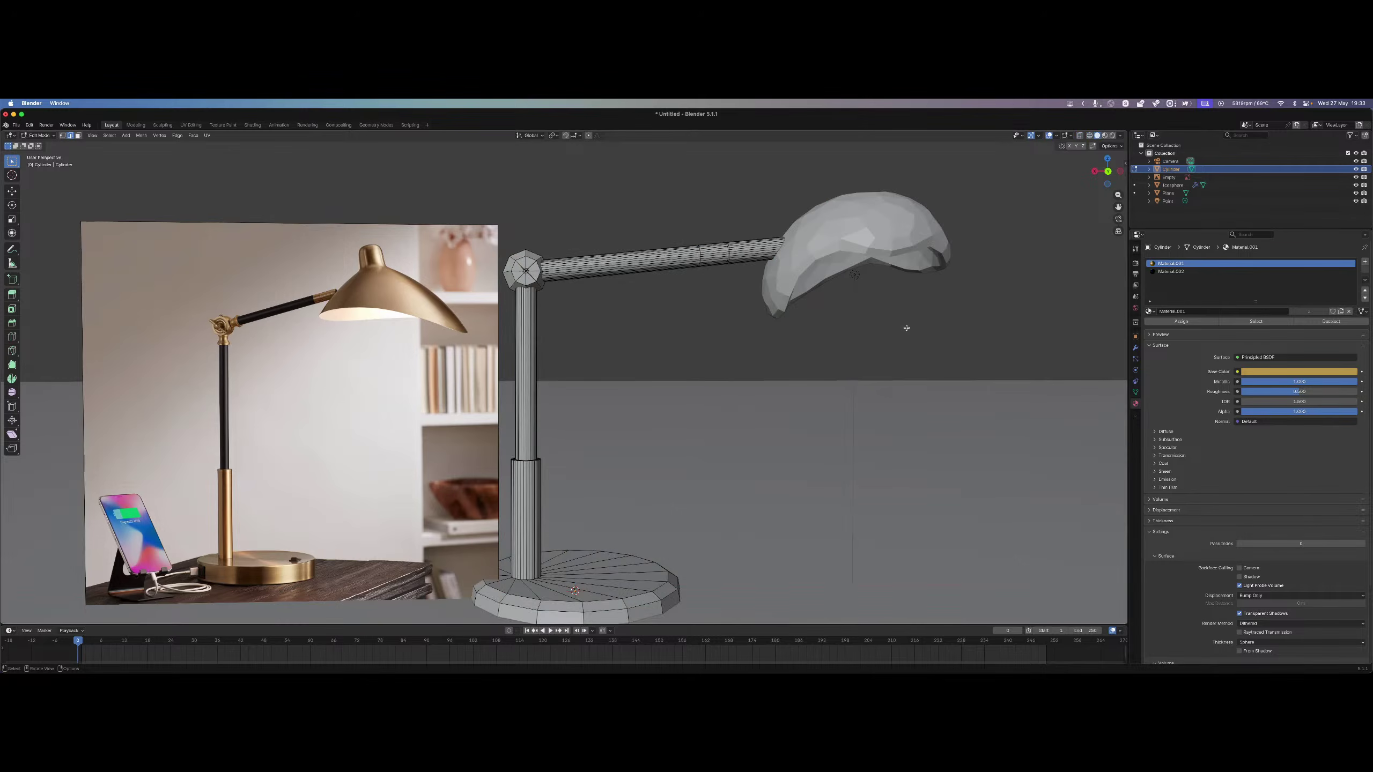
key("z")
left_click(911, 324)
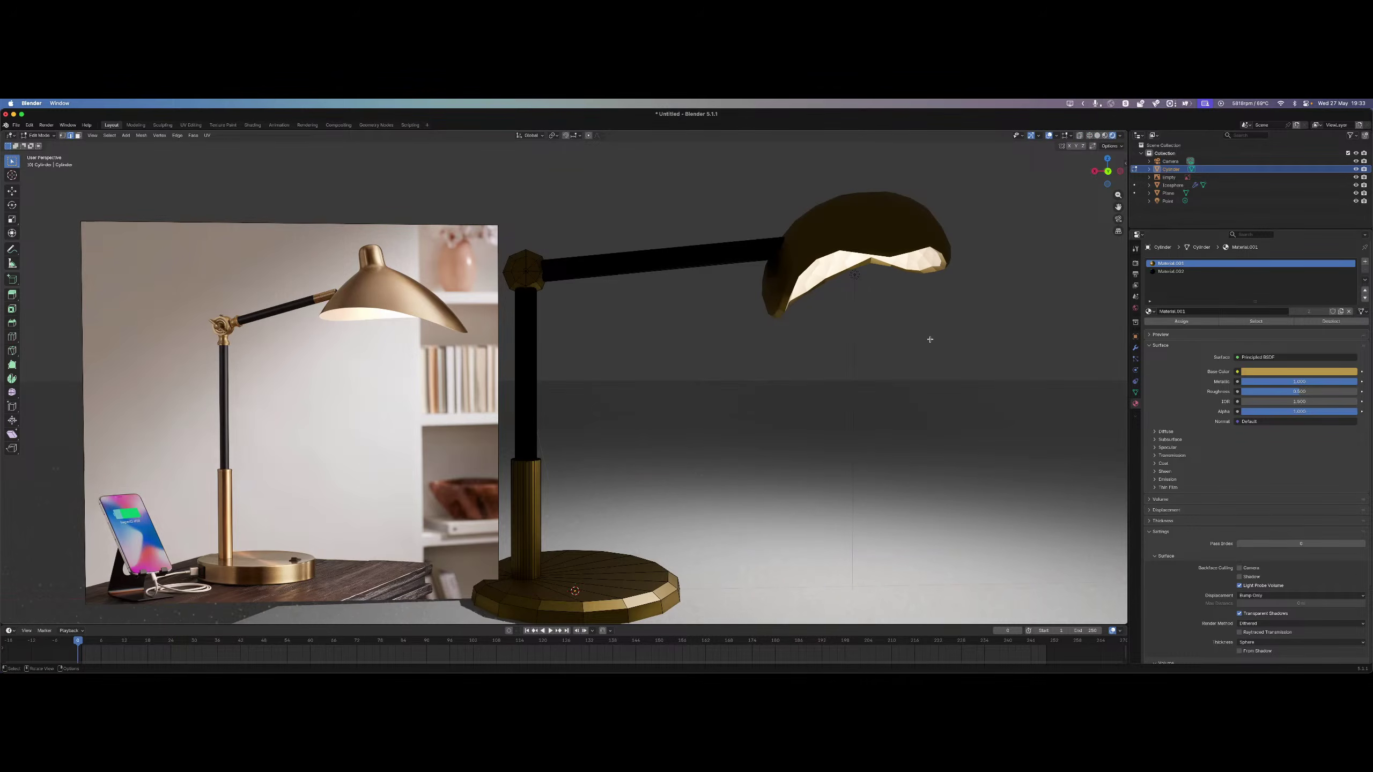
In wireframe face selection, box-select the arm segments beside the lampshade and assign the gold Material.001 to them.
scroll(713, 298, "up", 5)
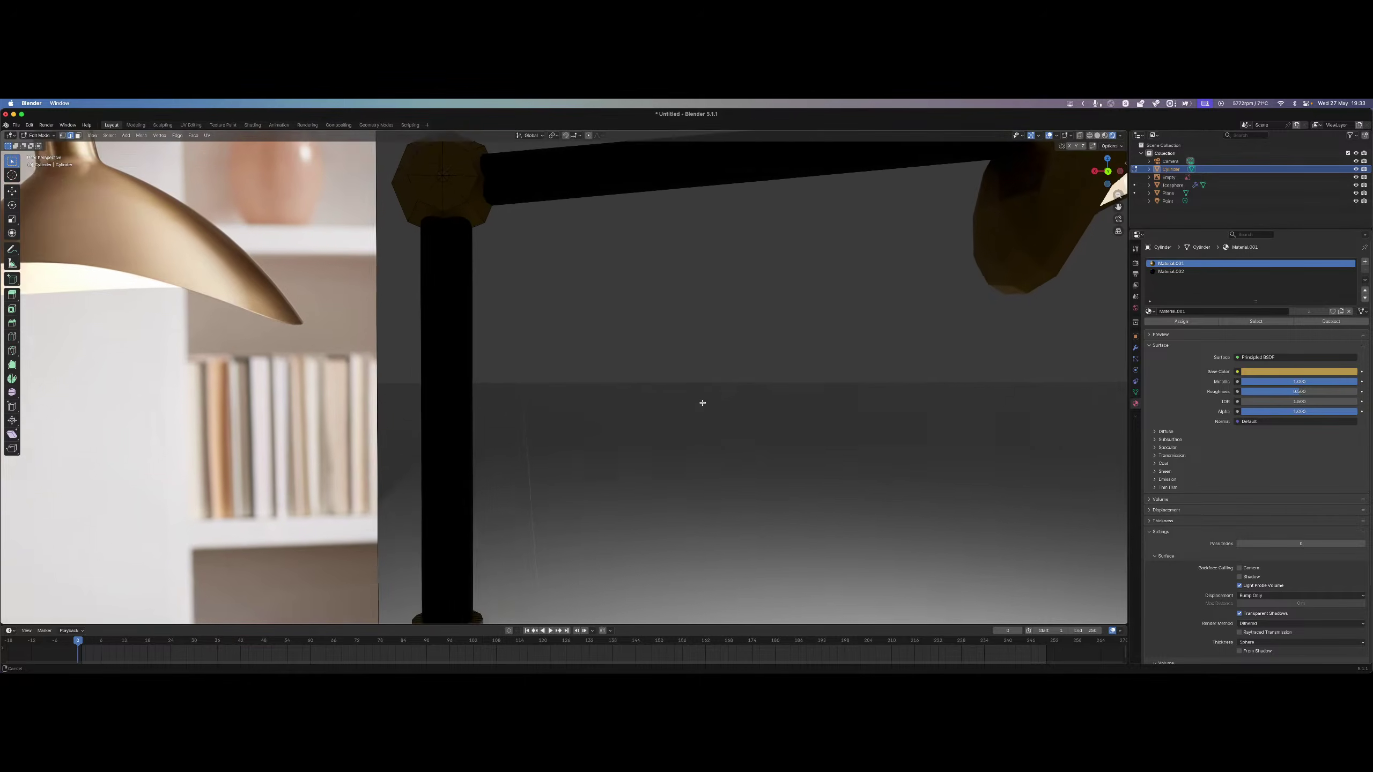
key("z")
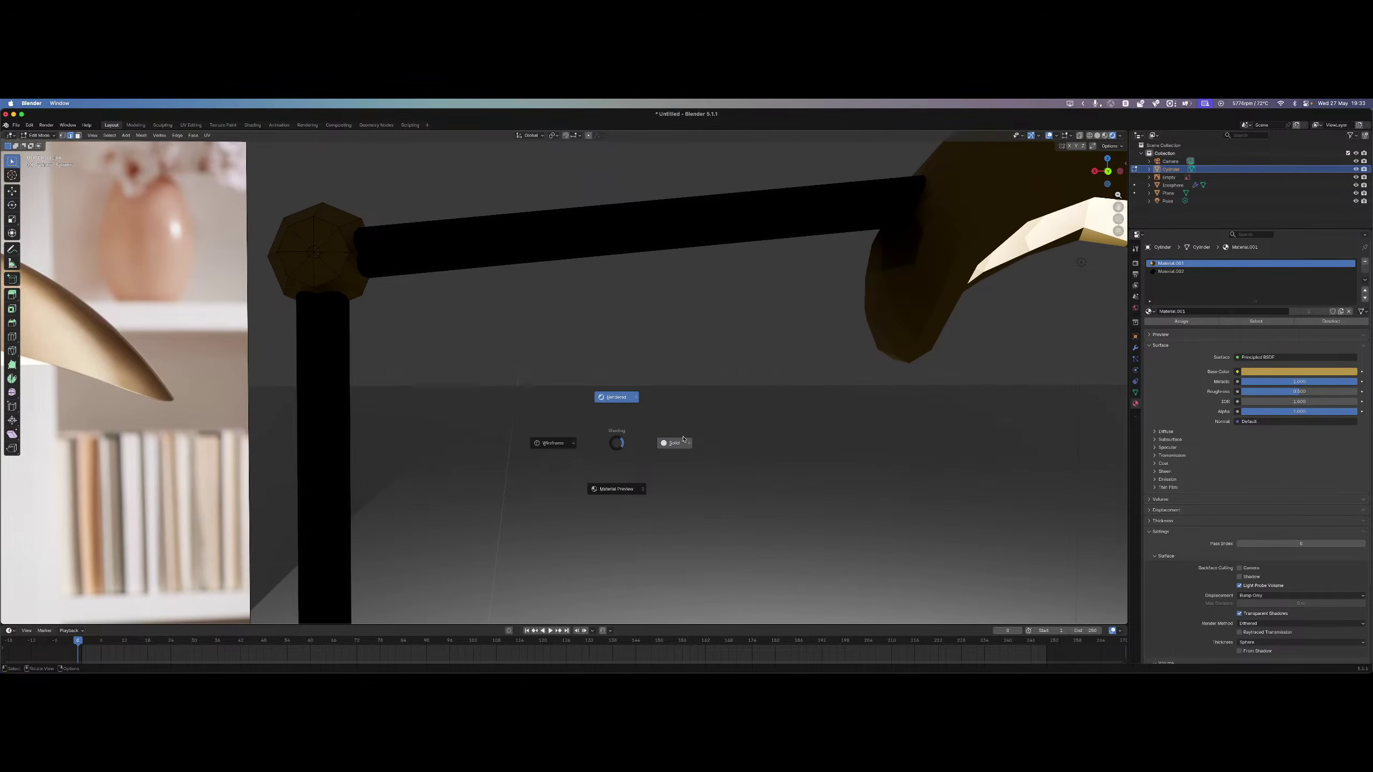
left_click(552, 443)
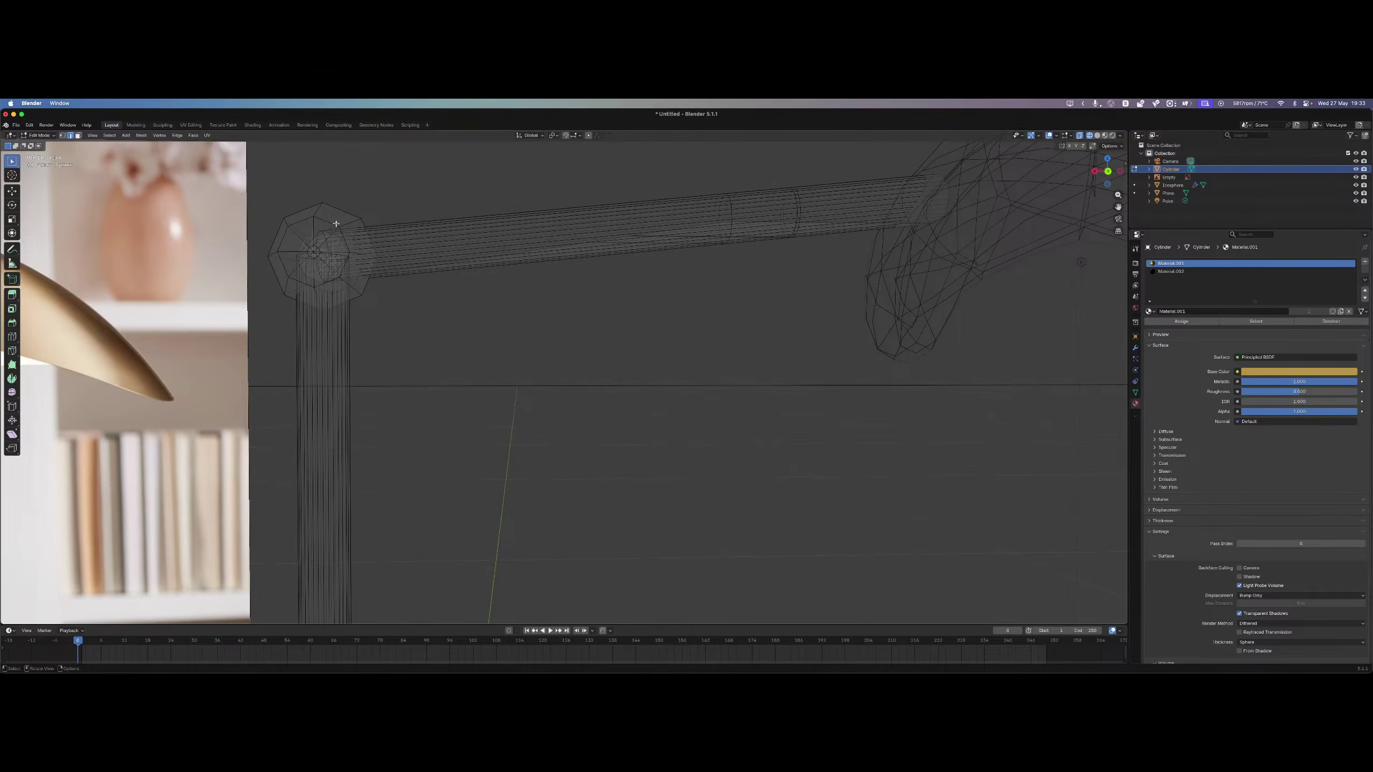
left_click_drag(774, 271, 753, 167)
left_click(764, 270)
mouse_move(765, 269)
left_mouse_down()
mouse_move(740, 164)
mouse_move(765, 270)
left_mouse_up()
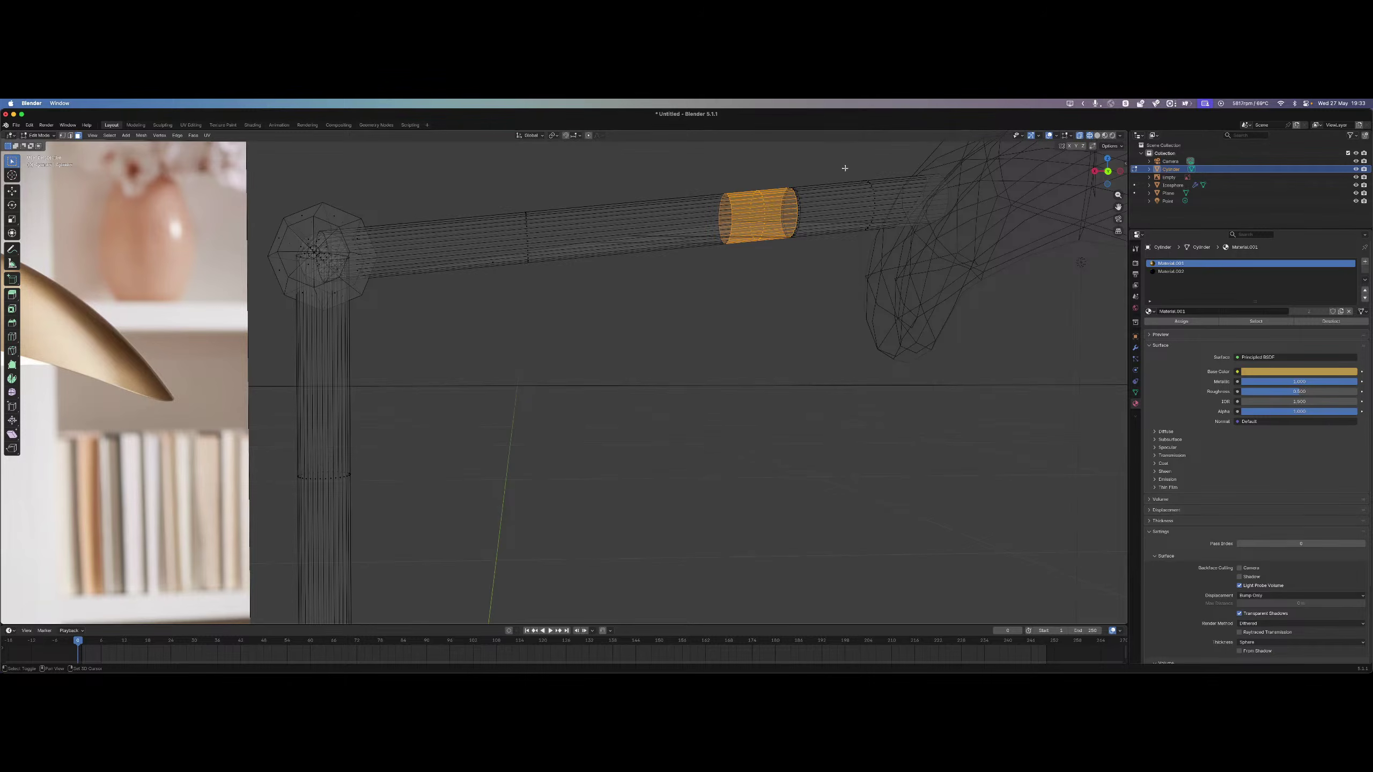
left_click_drag(853, 169, 882, 149, "shift")
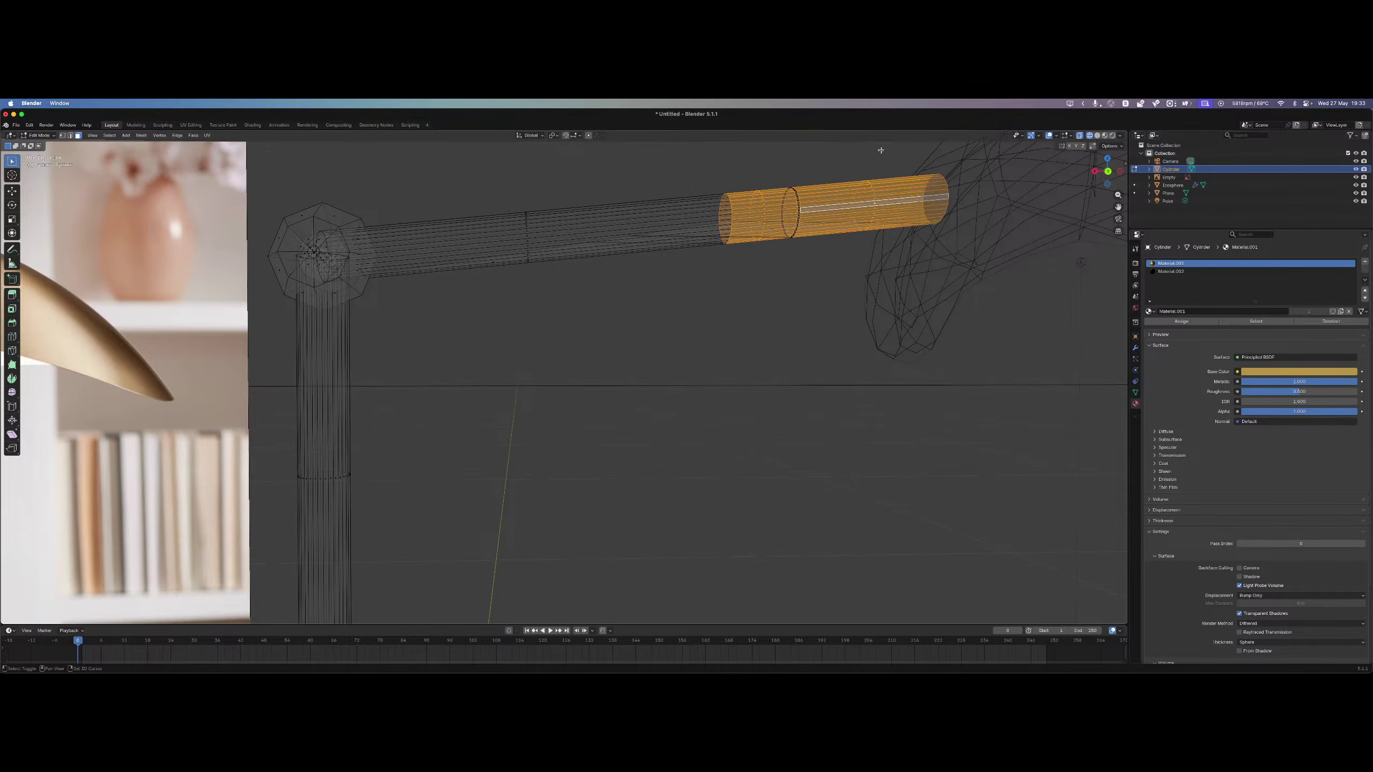
left_click(1198, 322)
Examine the arm's gold end and the whole lamp in Rendered shading beside the reference photo.
key("z")
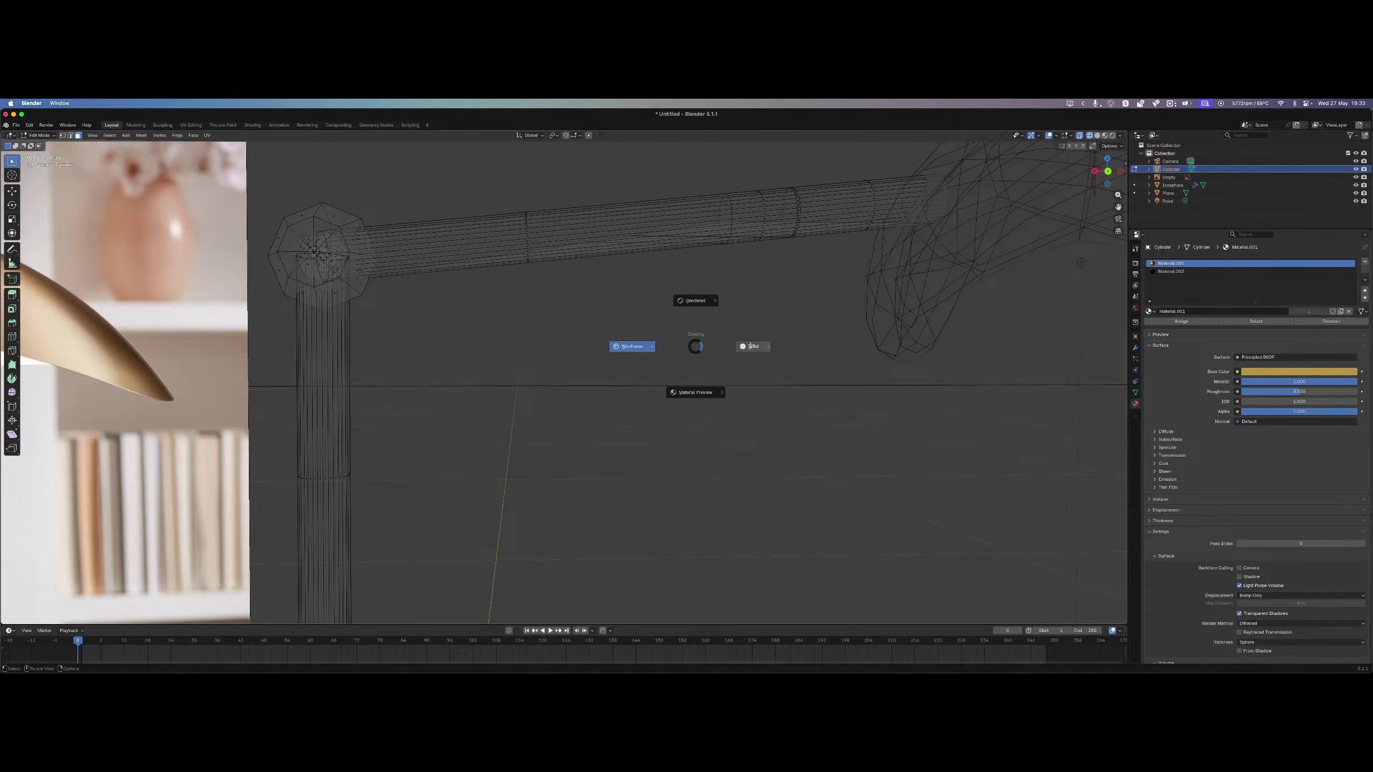
left_click(742, 345)
key("z")
left_click(747, 299)
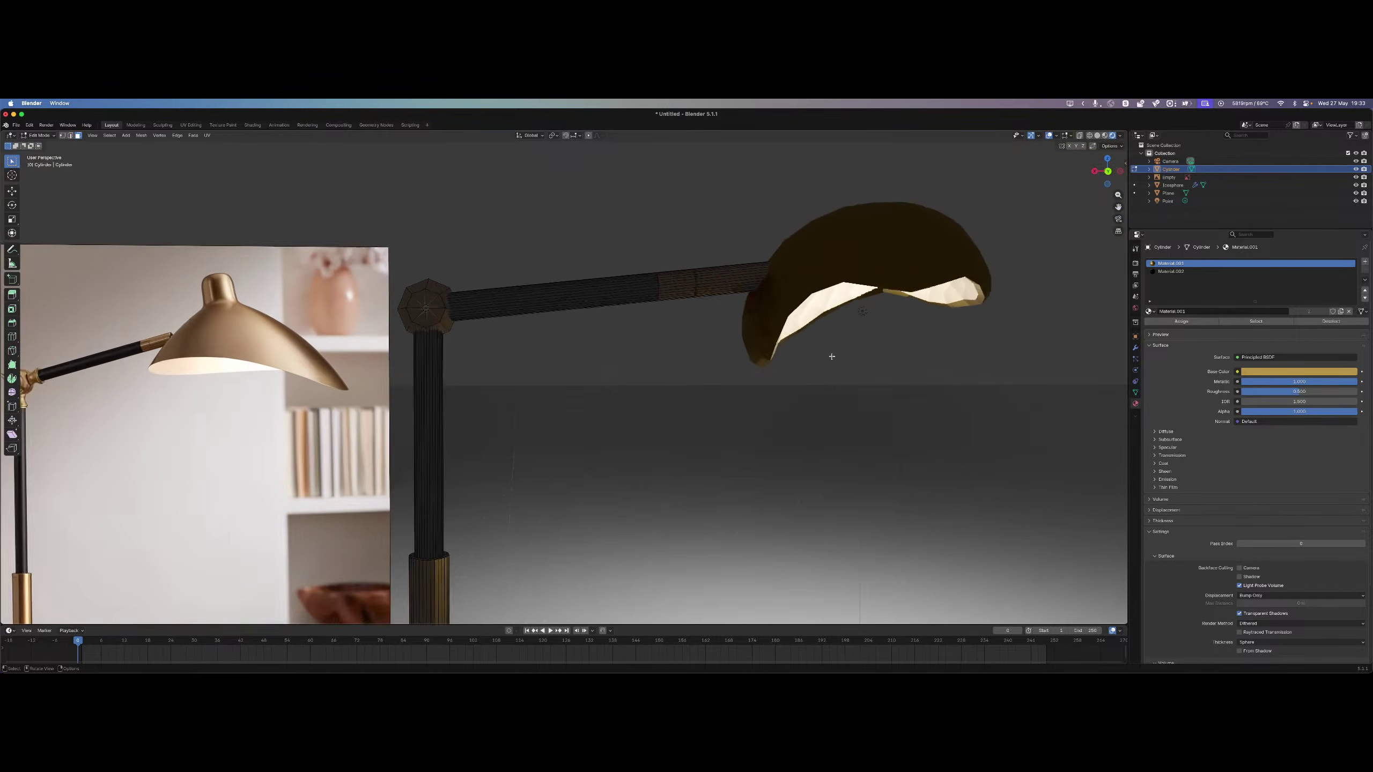
scroll(830, 357, "up", 1)
middle_click_drag(818, 359, 647, 162, "shift")
scroll(808, 451, "down", 6)
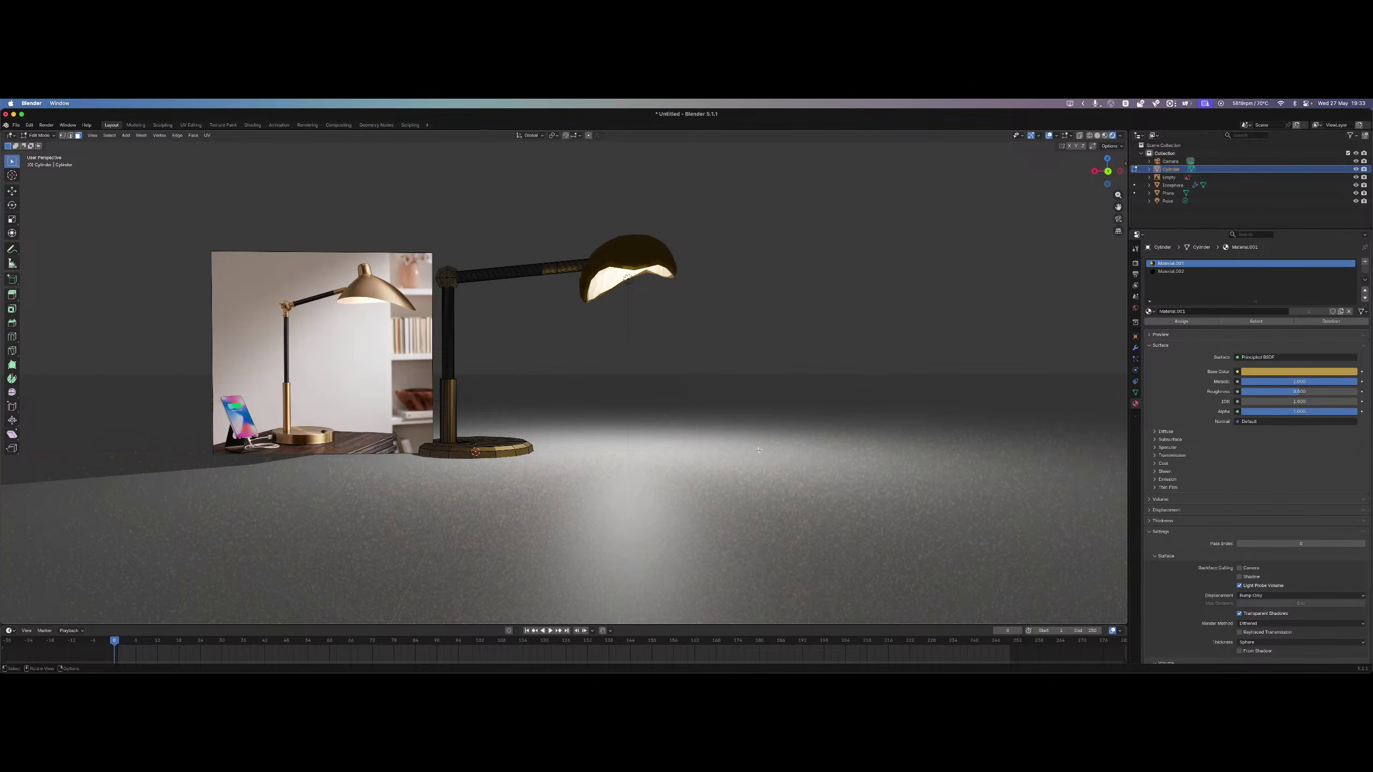
middle_click_drag(759, 450, 756, 461)
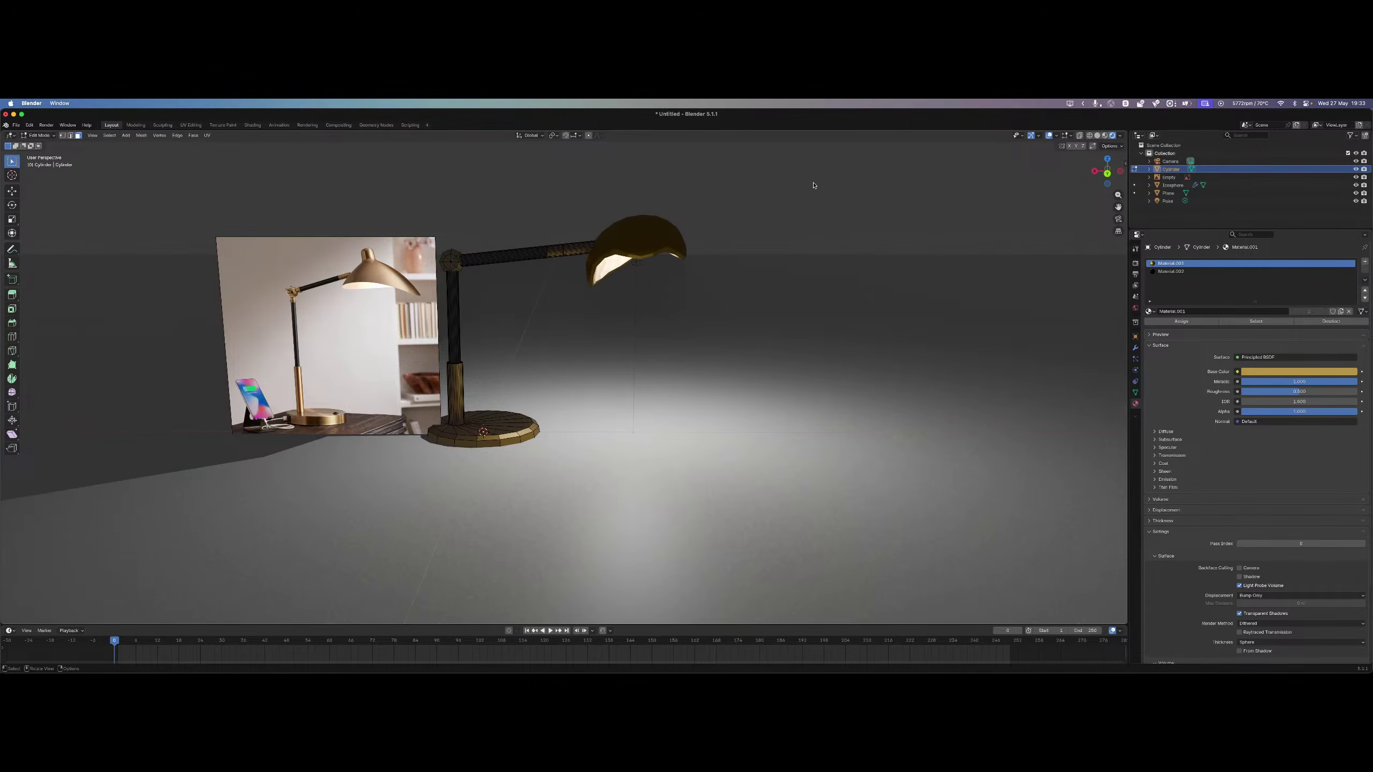
Return to Object Mode, select the lampshade icosphere, and show its object transform properties.
key("Tab")
left_click(1172, 185)
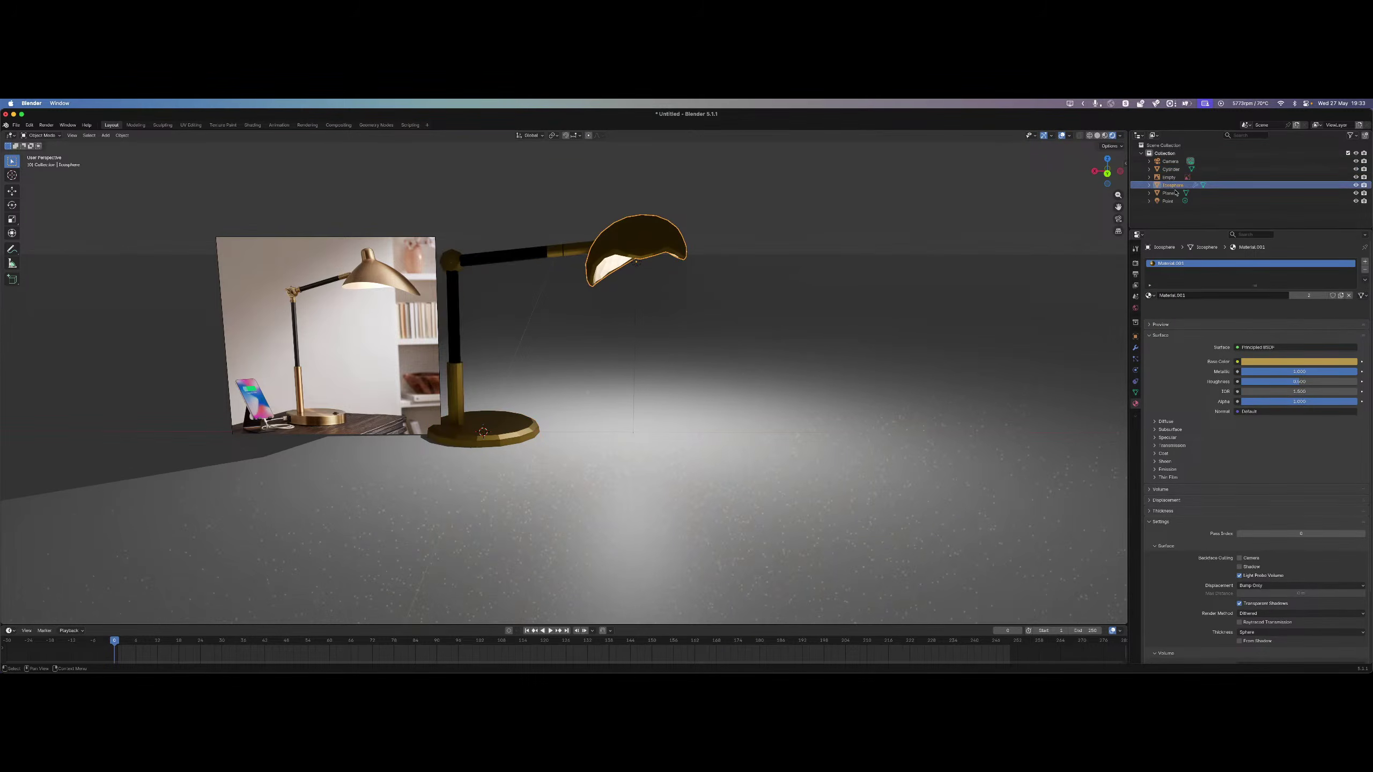
scroll(1237, 395, "down", 1)
left_click(1135, 337)
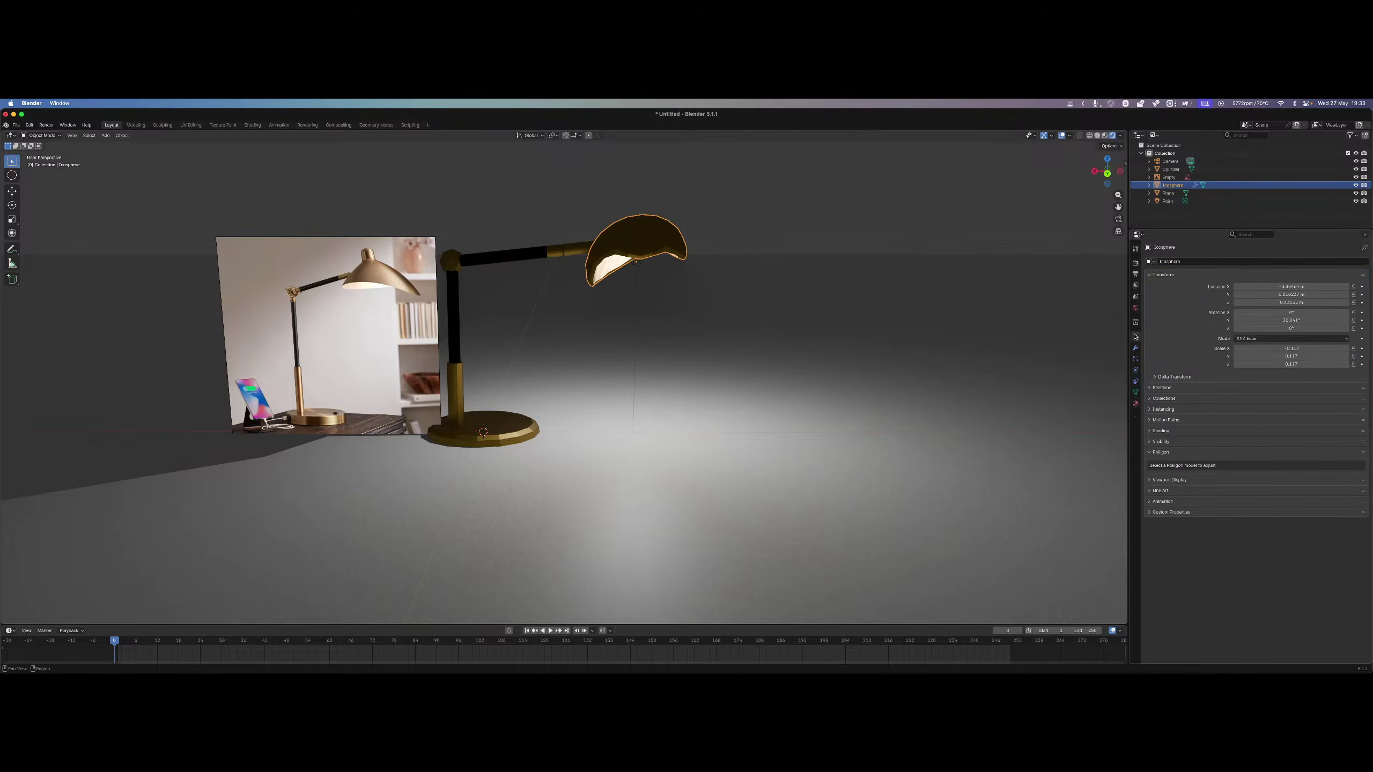
Try a positive X scale of 0.117 on the lampshade.
left_click(1346, 349)
type("0.117")
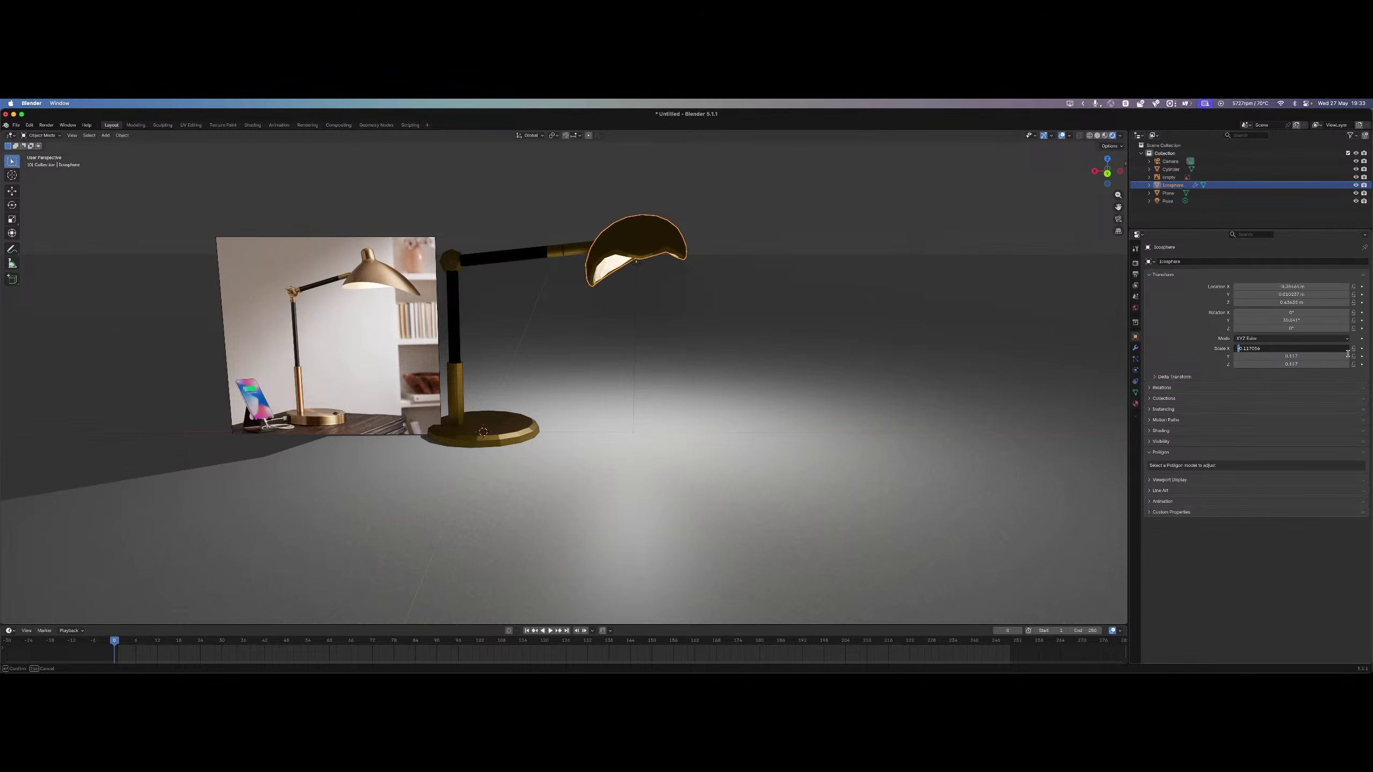
key("Return")
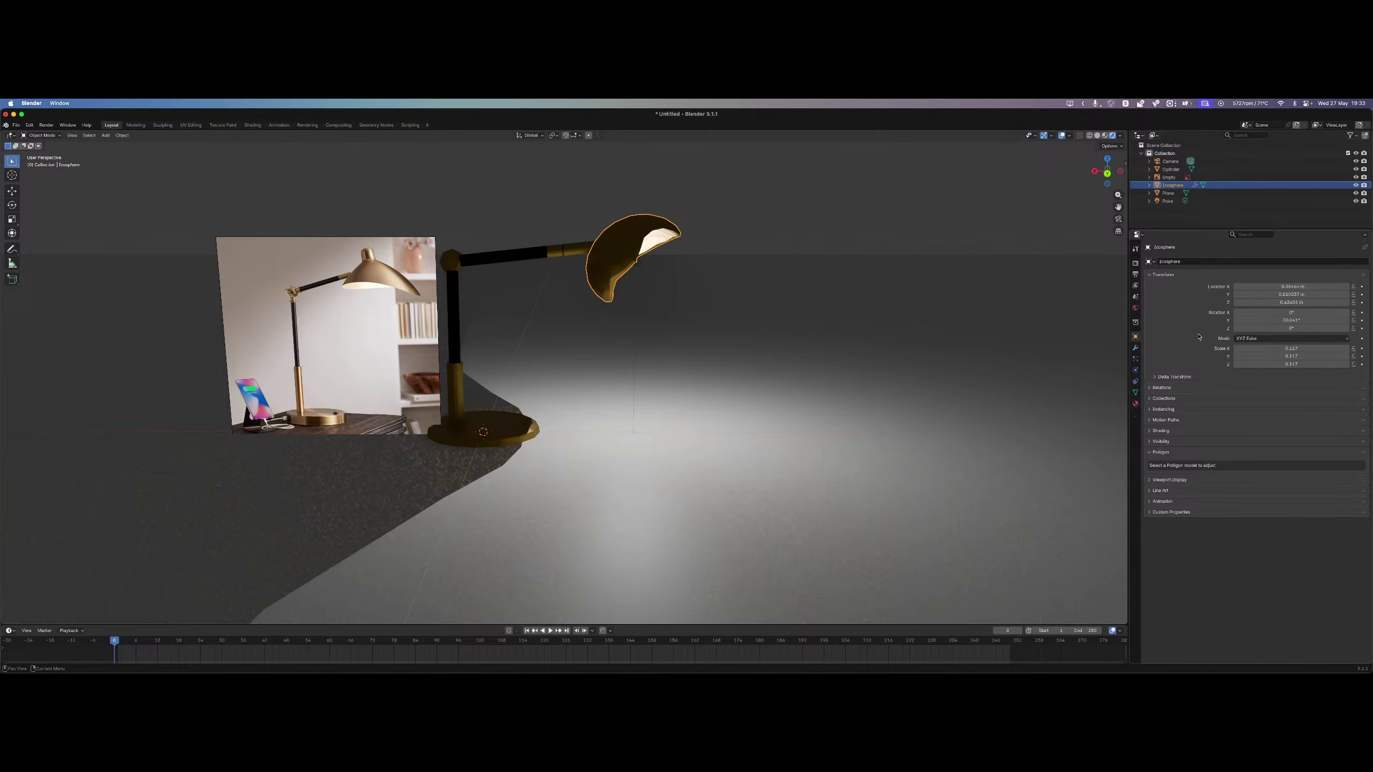
Try different Y rotations on the lampshade, and undo these trials along with the X scale change.
left_click_drag(1296, 356, 1287, 320)
key("super+z")
left_click_drag(1291, 321, 1268, 320)
key("super+z")
key("super+z")
key("super+z")
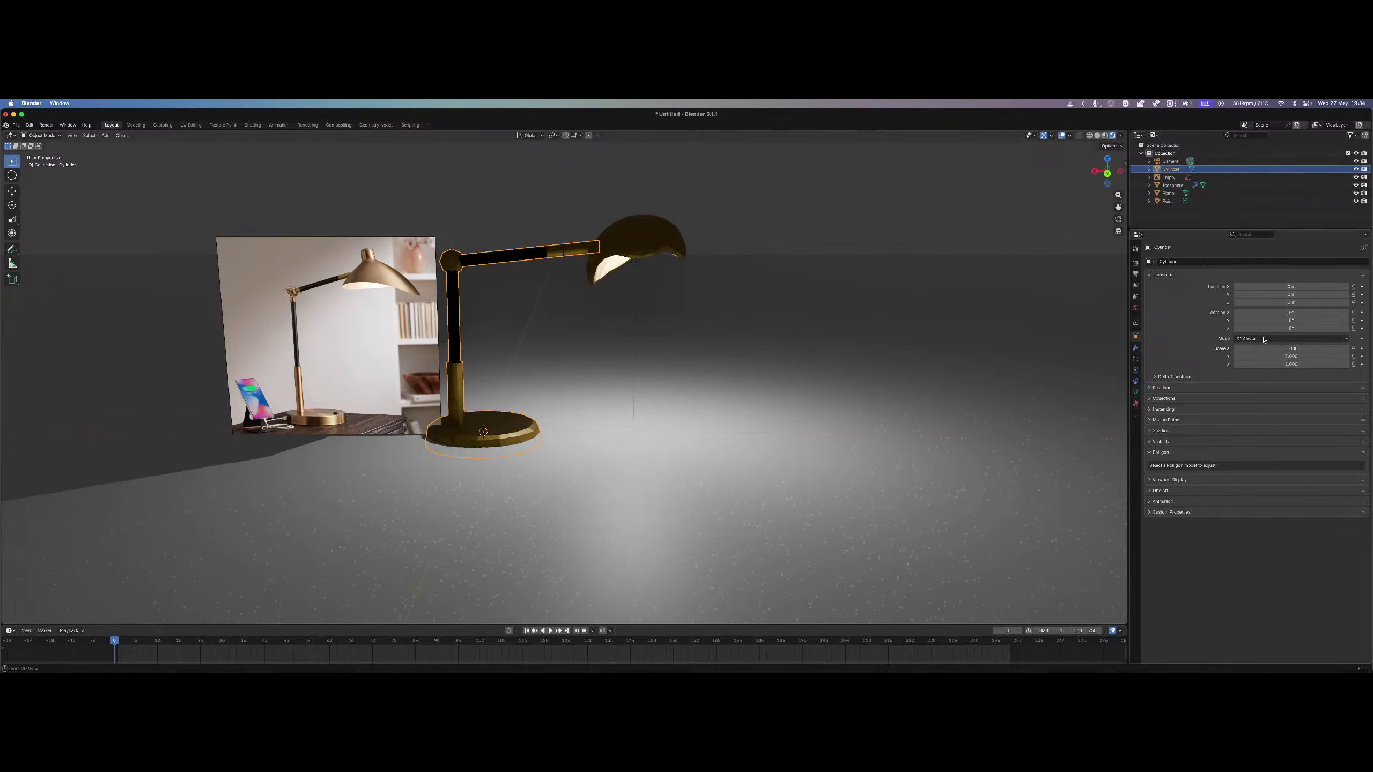
key("super+z")
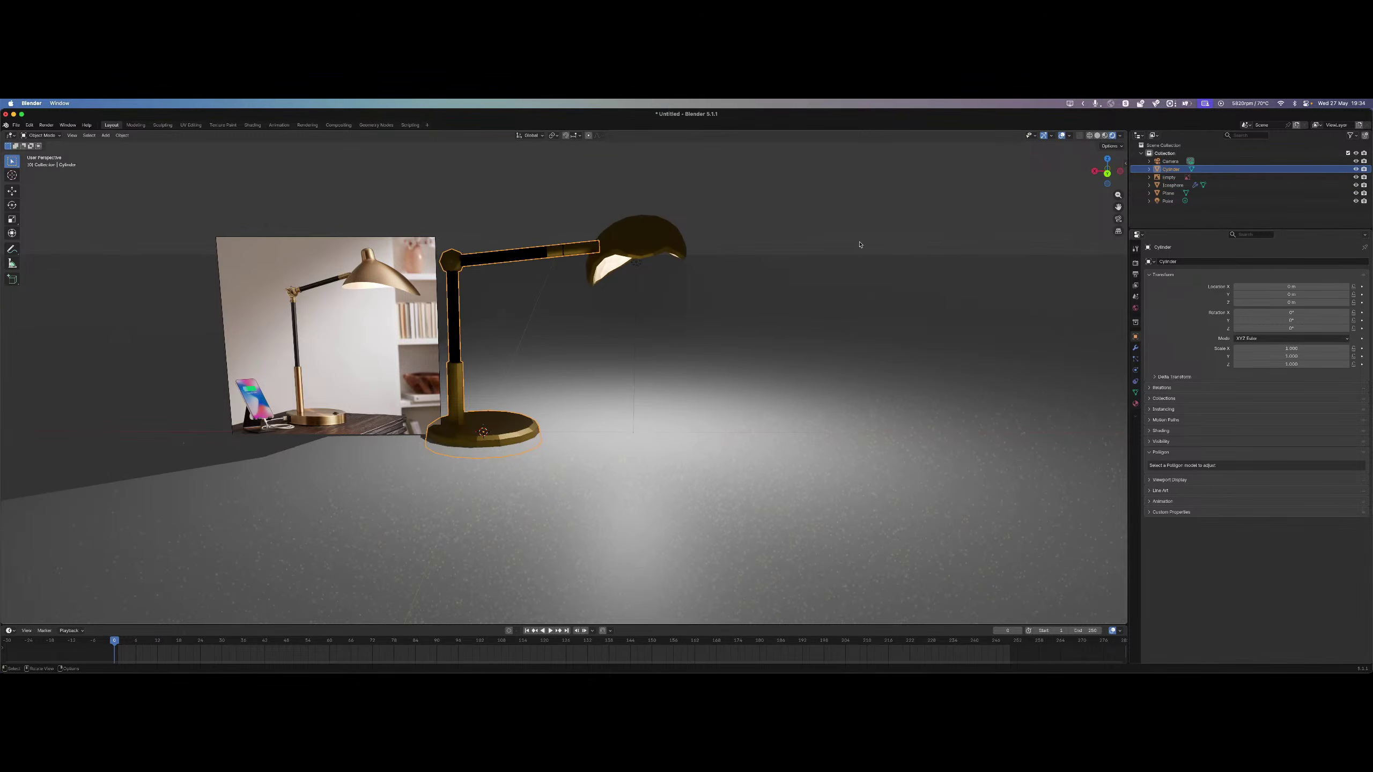
Reselect the lampshade and adjust its Y and Z rotation so the opening turns more toward the viewer.
left_click(660, 237)
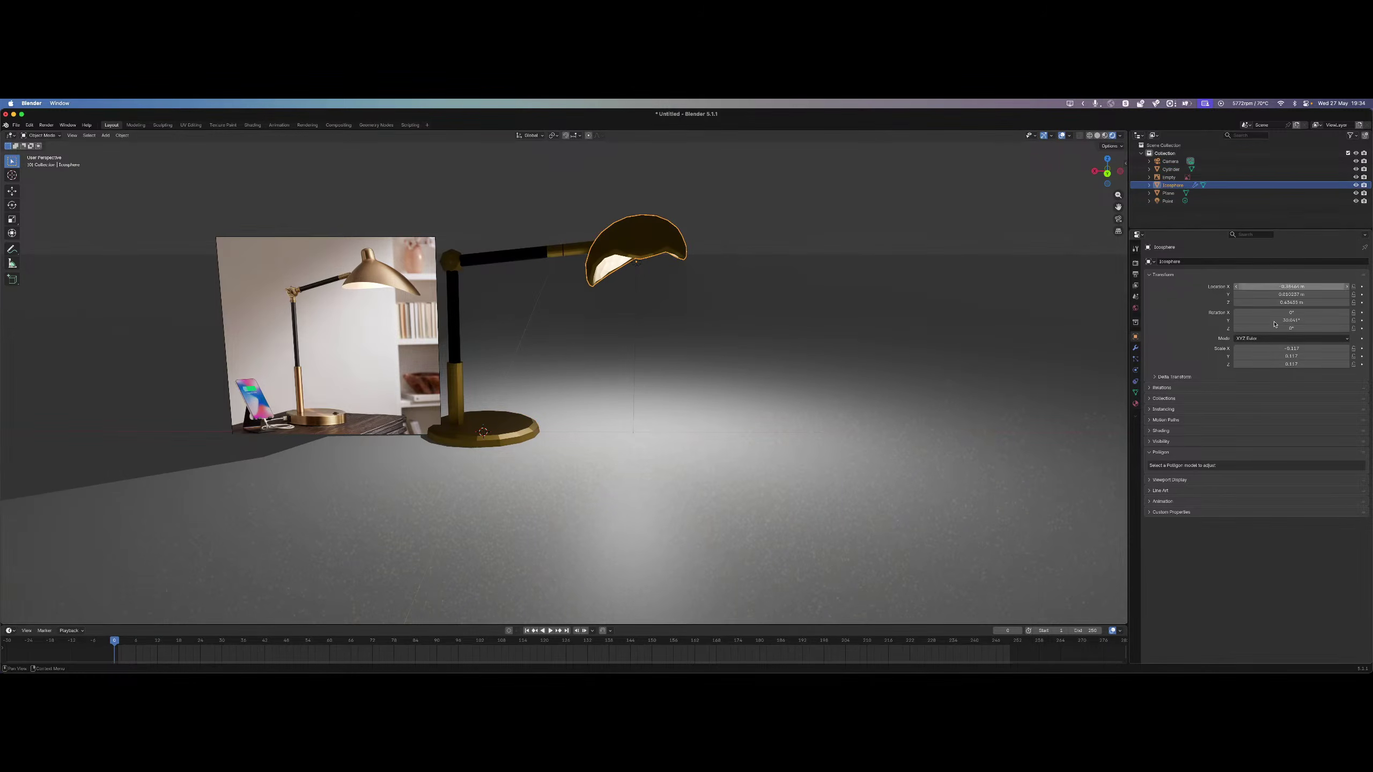
mouse_move(1291, 320)
left_mouse_down()
mouse_move(1360, 328)
mouse_move(1286, 328)
mouse_move(1341, 329)
mouse_move(1280, 310)
left_mouse_up()
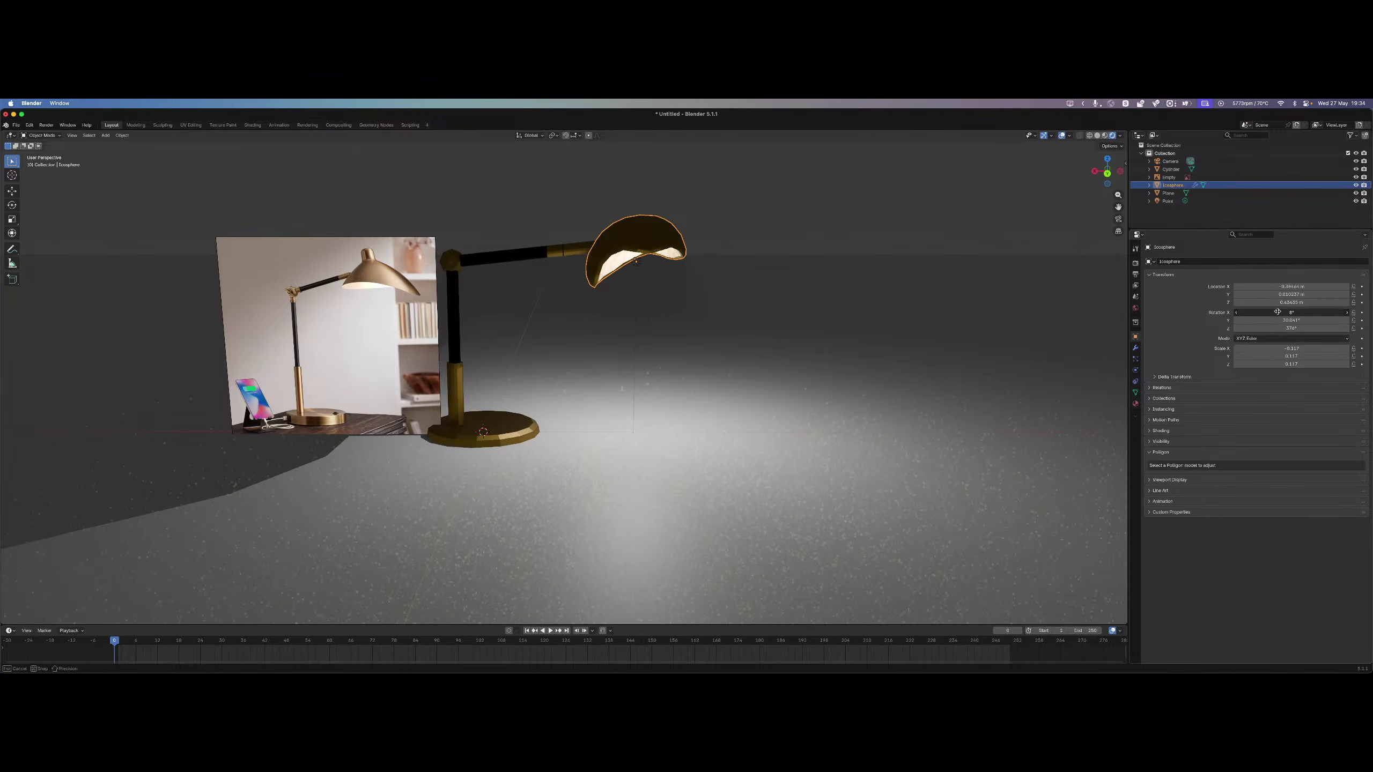
mouse_move(1281, 312)
left_mouse_down()
mouse_move(1267, 320)
mouse_move(1310, 312)
mouse_move(1291, 312)
left_mouse_up()
key("super+z")
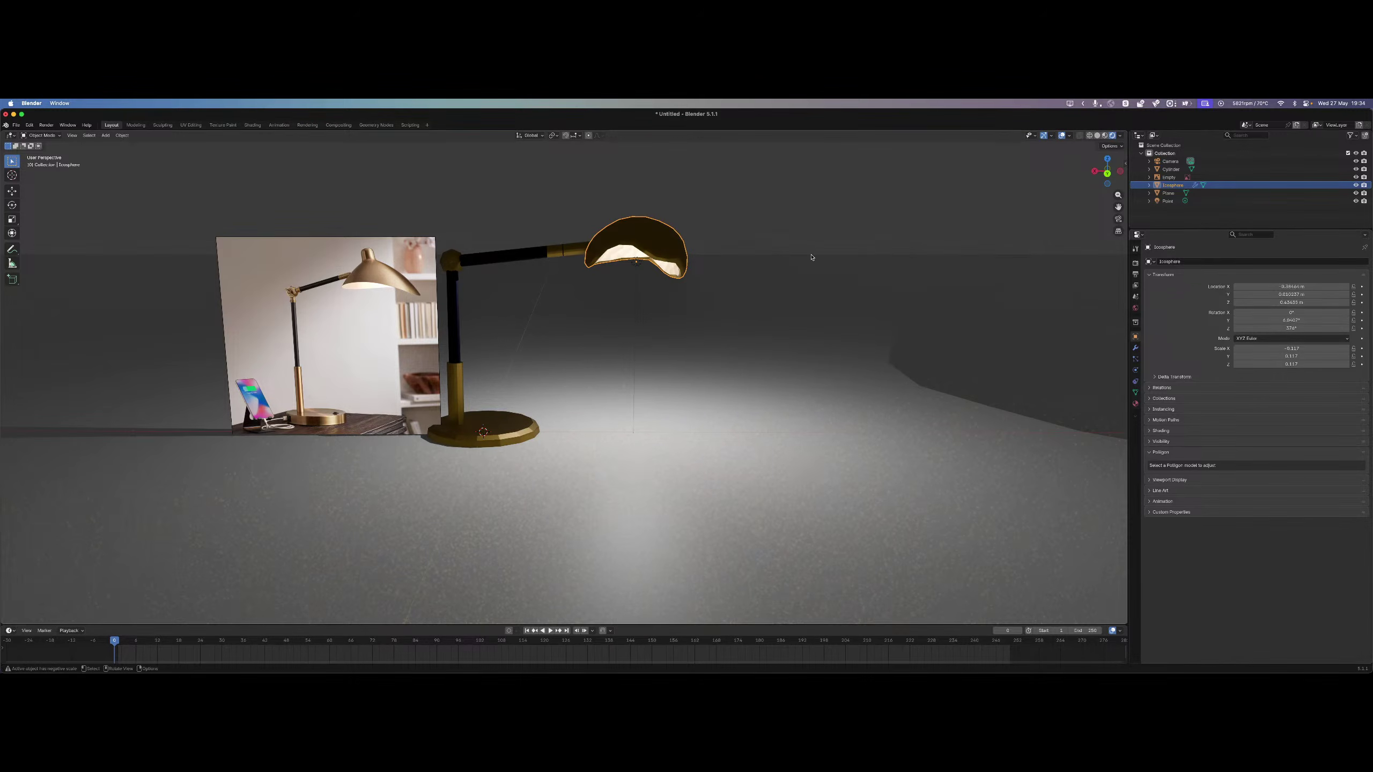
left_click(821, 257)
Select the floor plane and search the Poliigon asset library in the viewport sidebar for a suitable material.
scroll(772, 237, "down", 5)
left_click(772, 237)
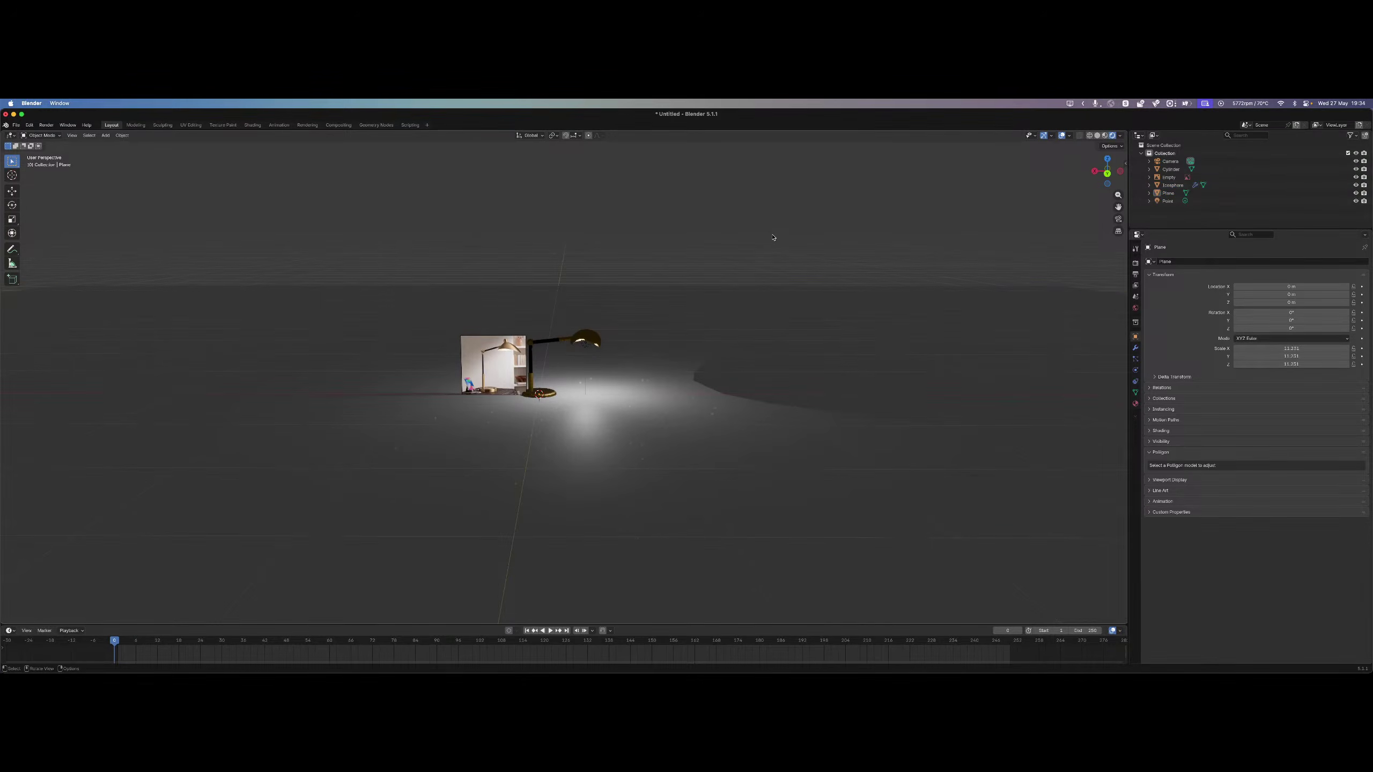
scroll(772, 238, "up", 5)
scroll(725, 321, "down", 1, "shift")
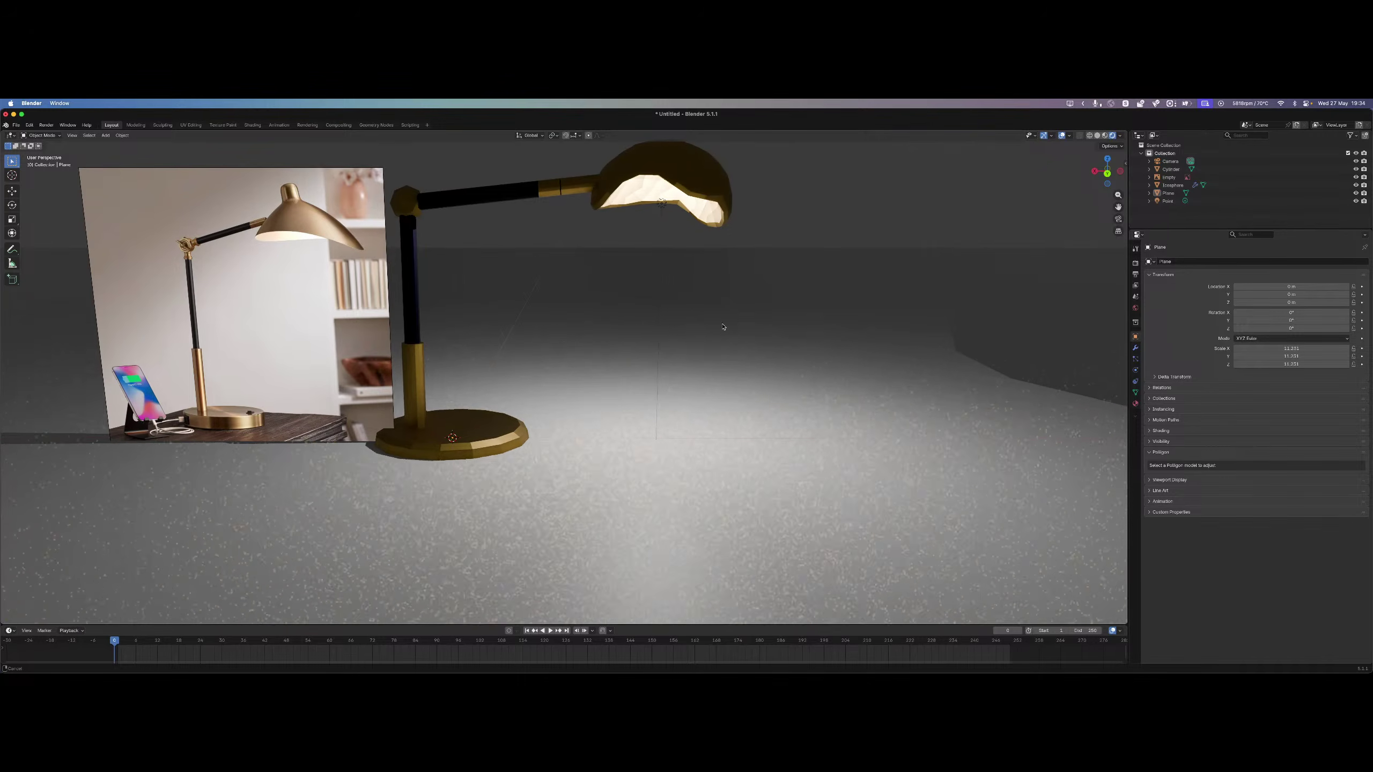
scroll(724, 324, "up", 1, "shift")
left_click(921, 402)
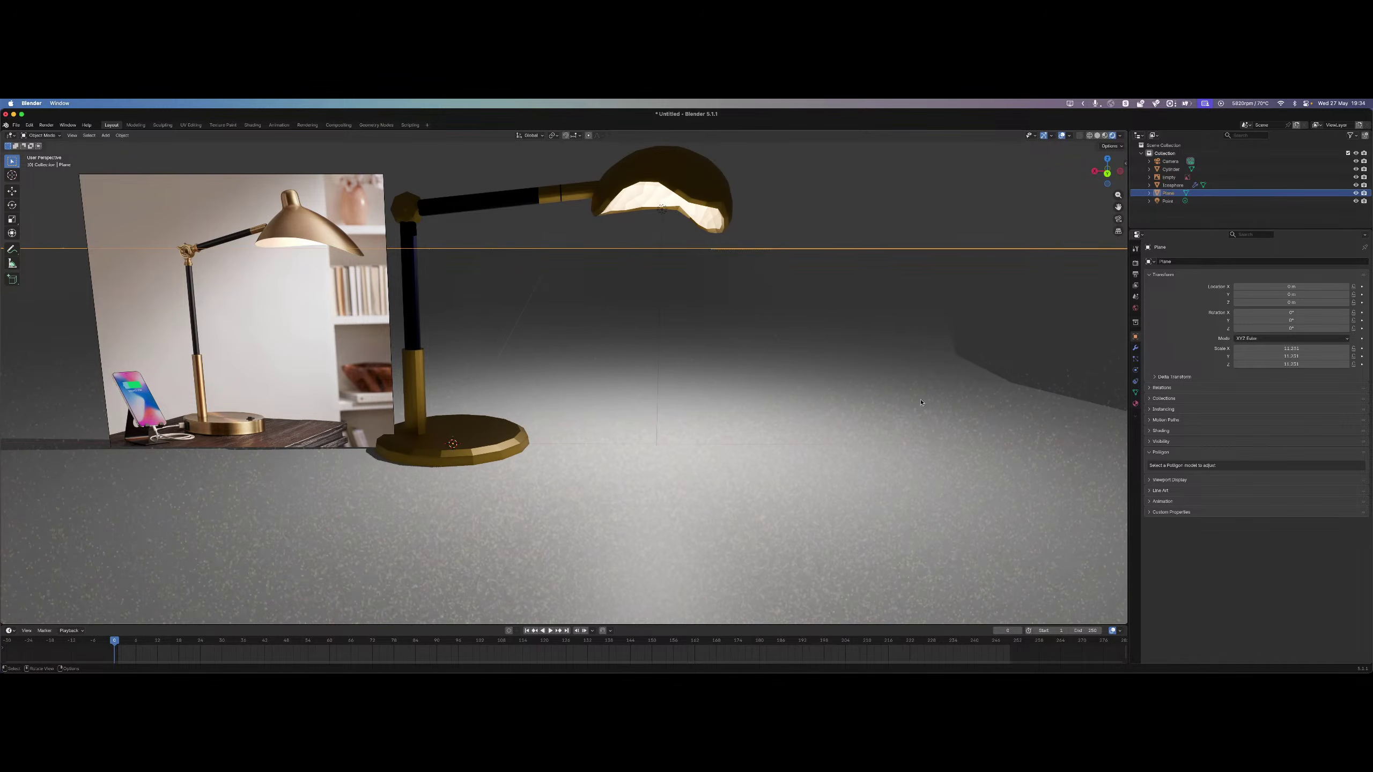
key("n")
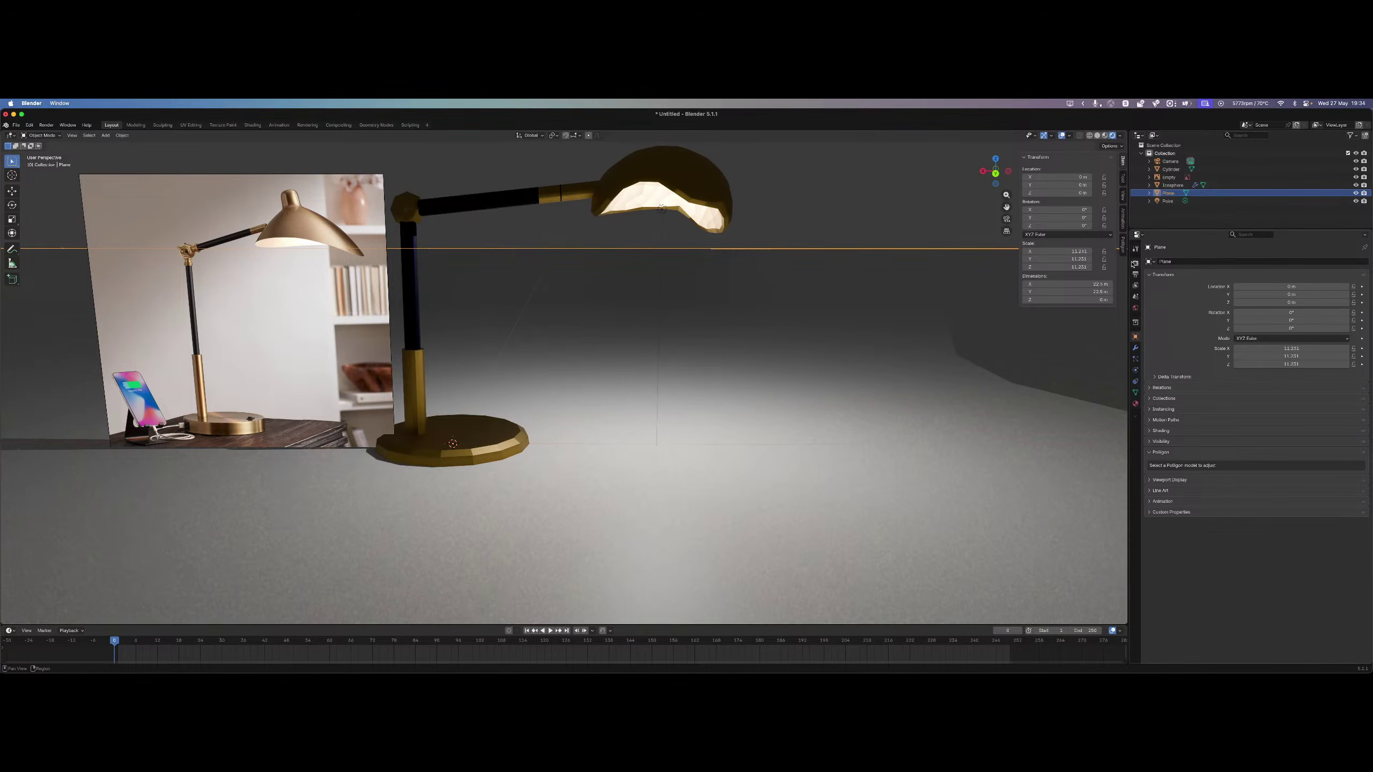
left_click(1124, 249)
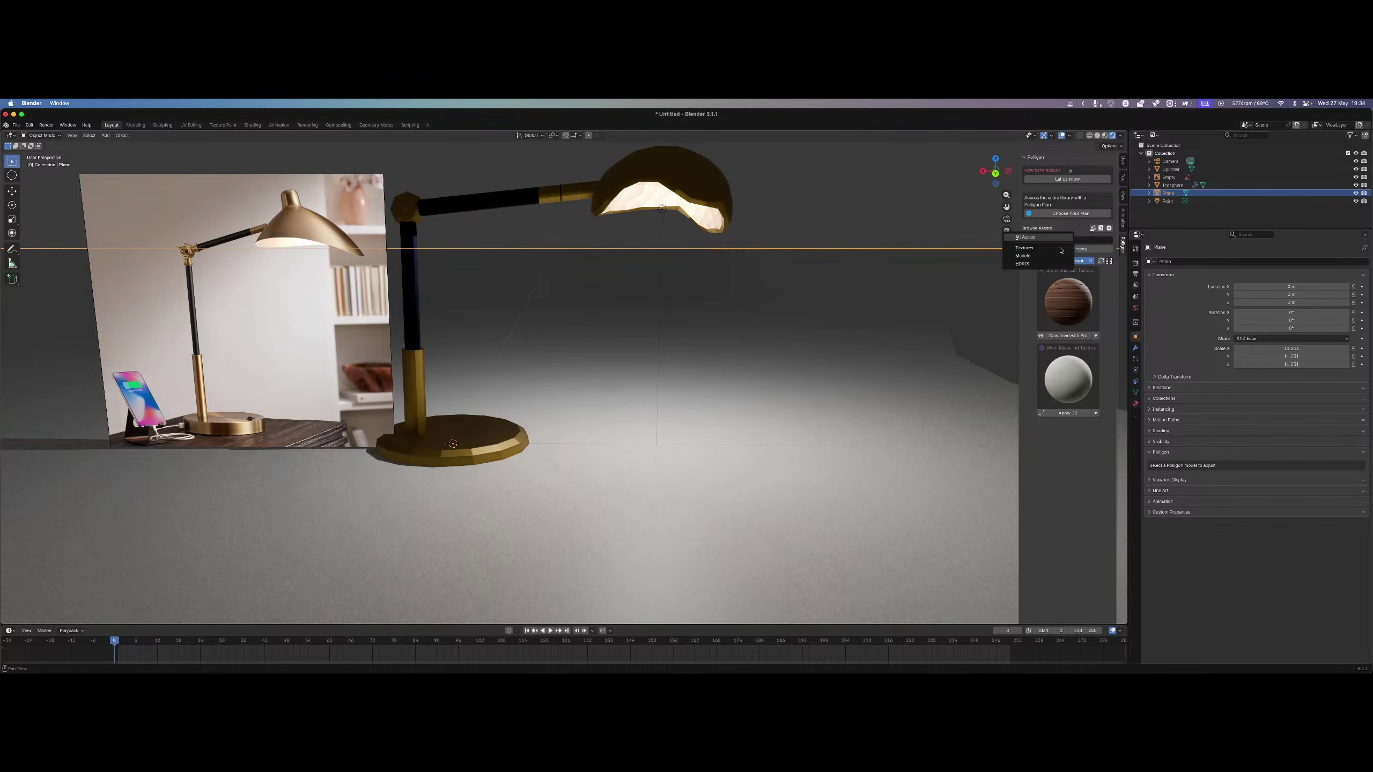
left_click(1093, 239)
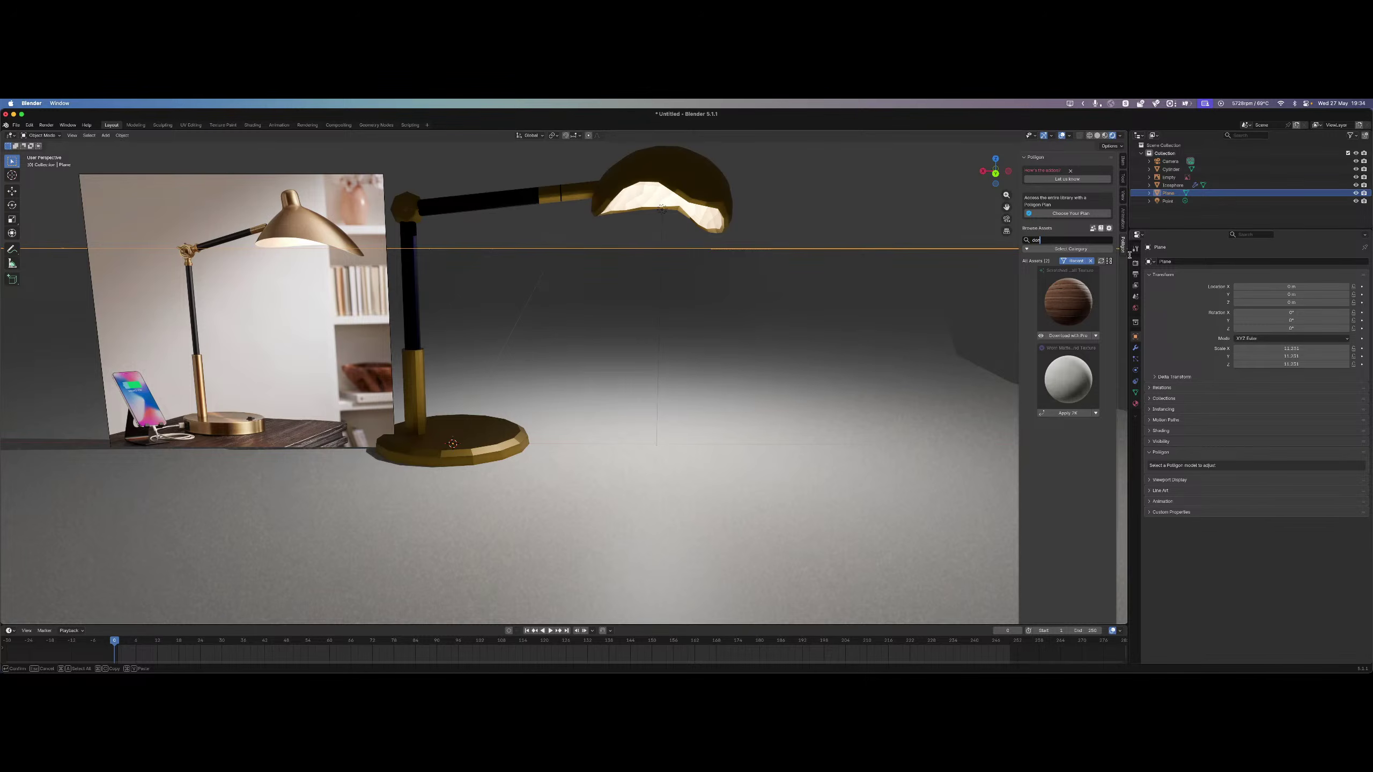
key("Return")
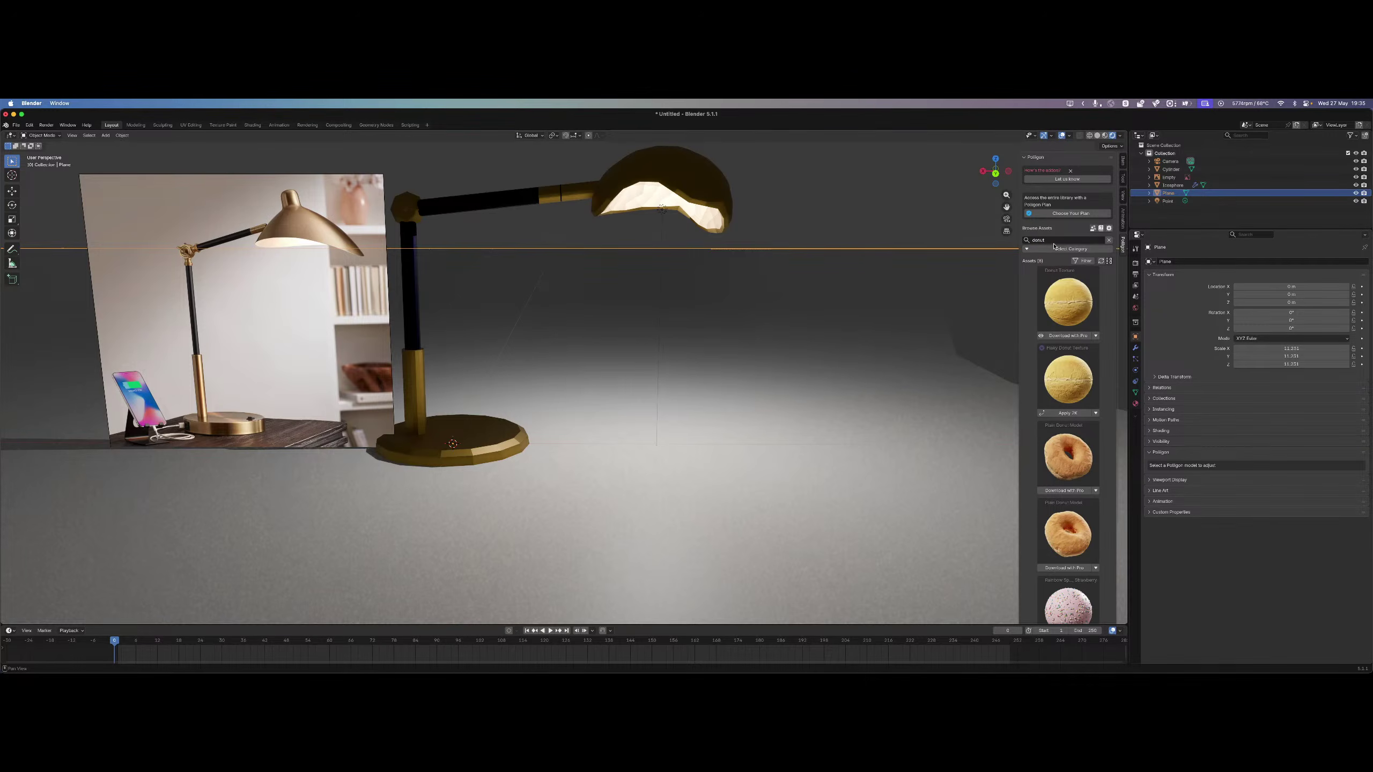
Revise the asset library search term and browse the result pages for a suitable floor material.
left_click(1076, 238)
key("Return")
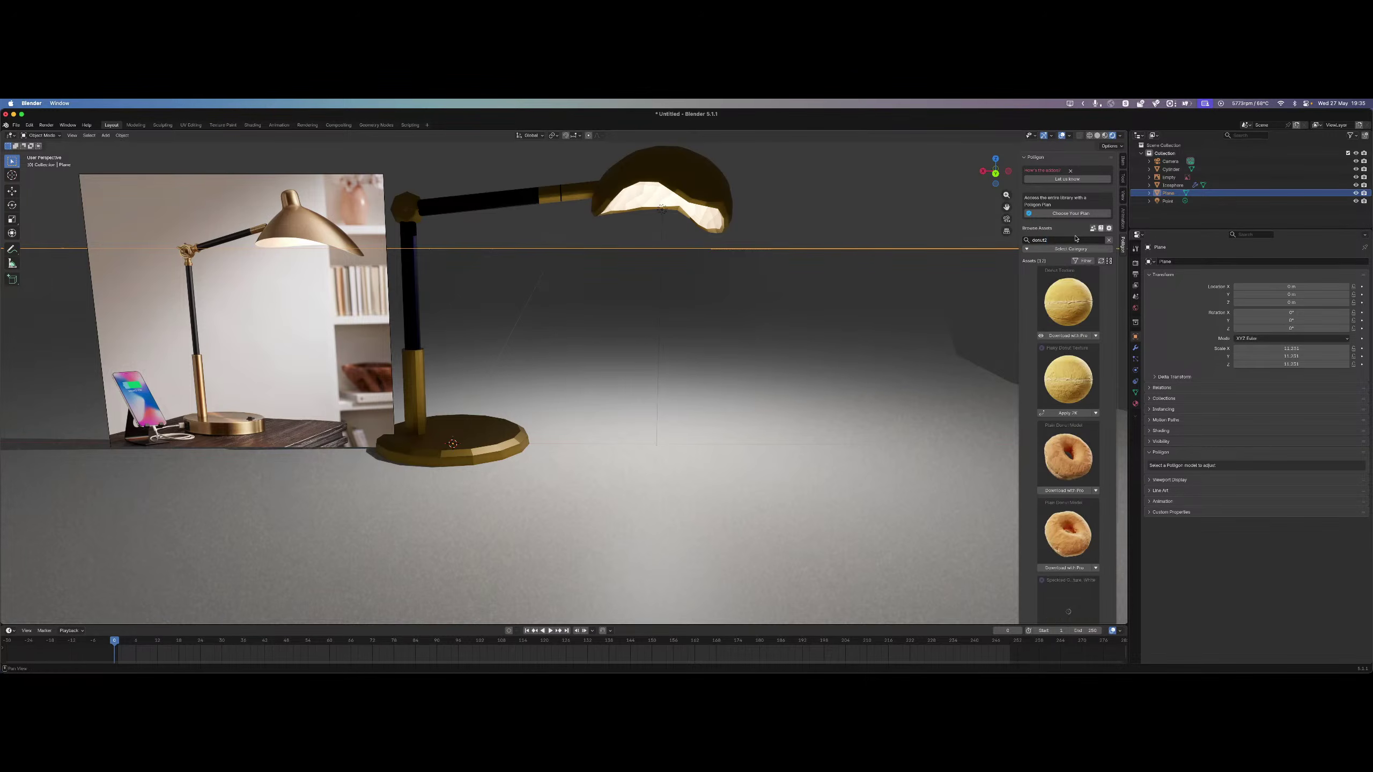
scroll(1105, 369, "down", 5)
scroll(1104, 369, "up", 5)
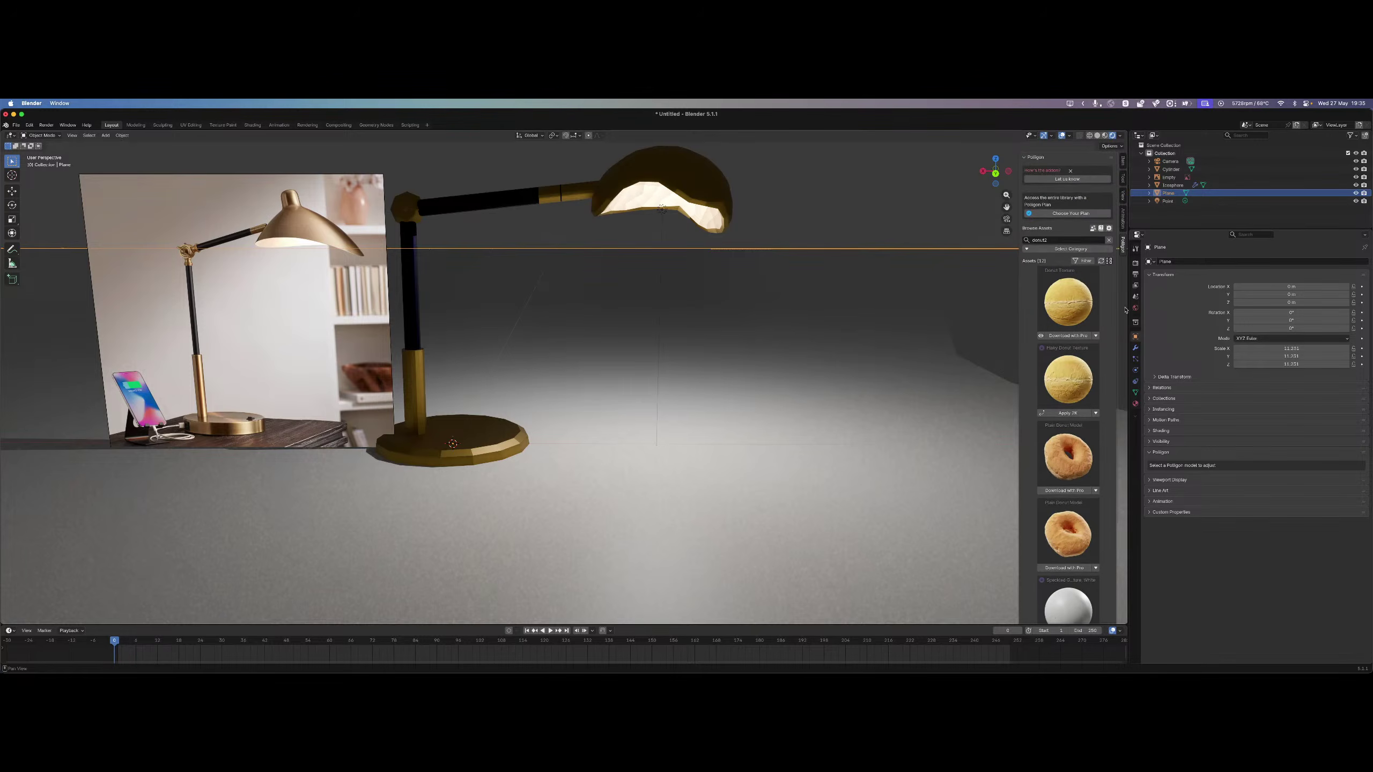
left_click(1052, 240)
key("Return")
left_click(1072, 239)
key("BackSpace")
key("Return")
scroll(1077, 369, "down", 5)
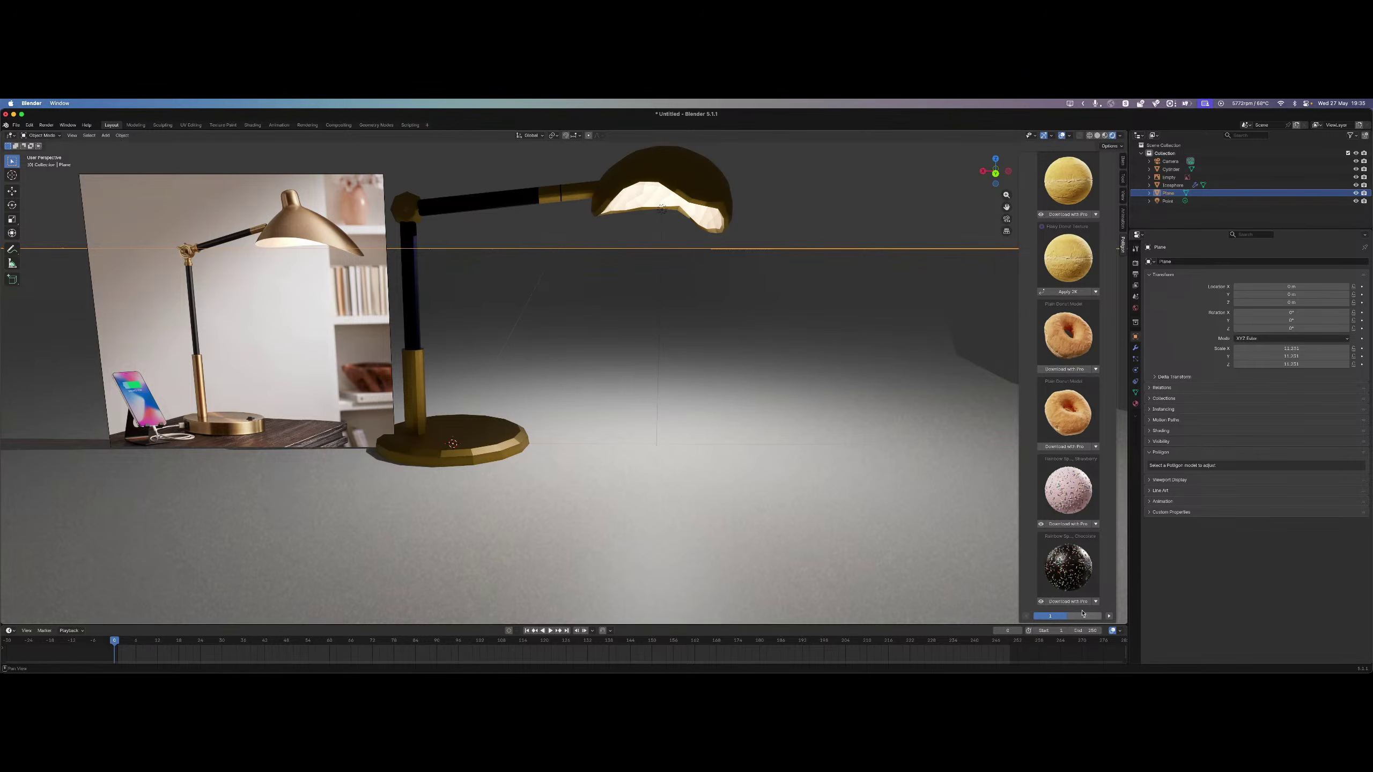
left_click(1086, 616)
left_click(1045, 617)
scroll(1104, 481, "up", 5)
Search the asset library for "wood" and "table".
left_click(1044, 240)
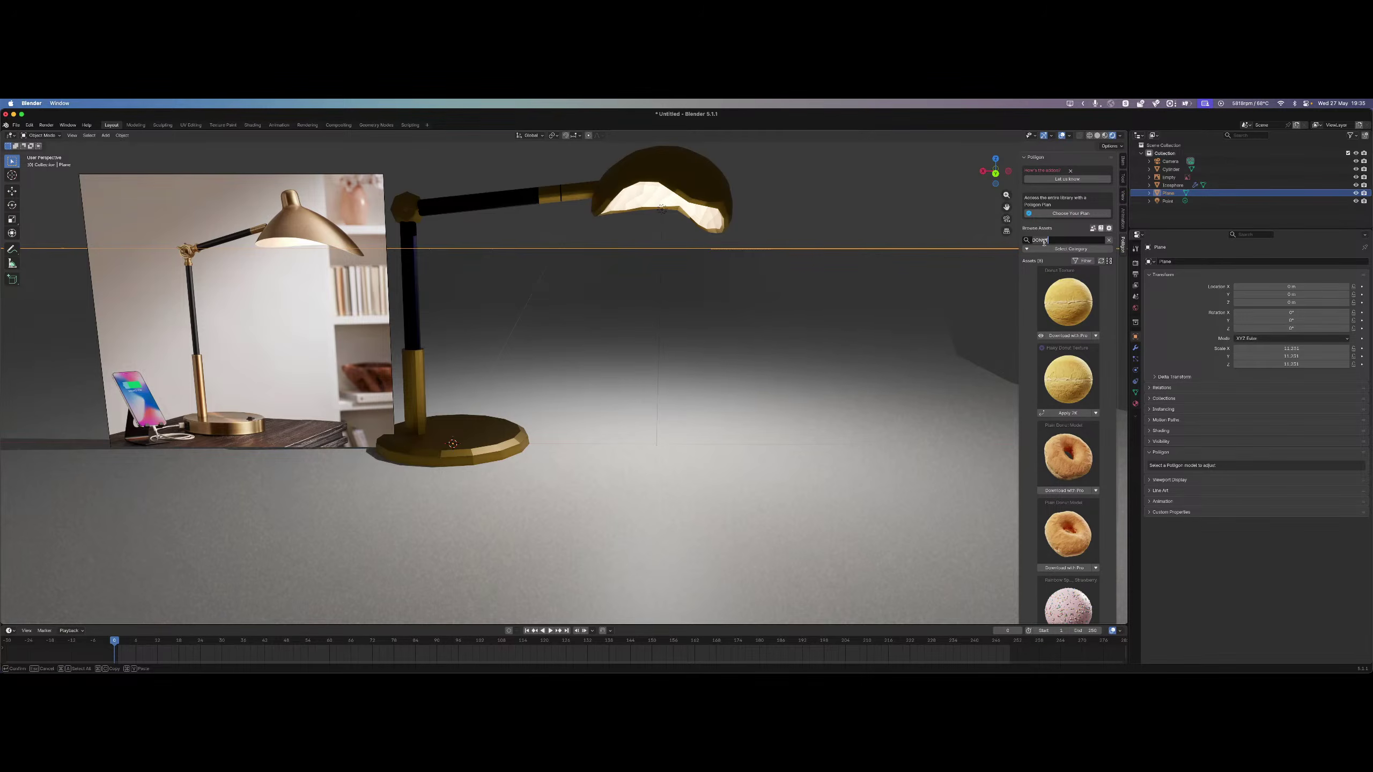
key("BackSpace")
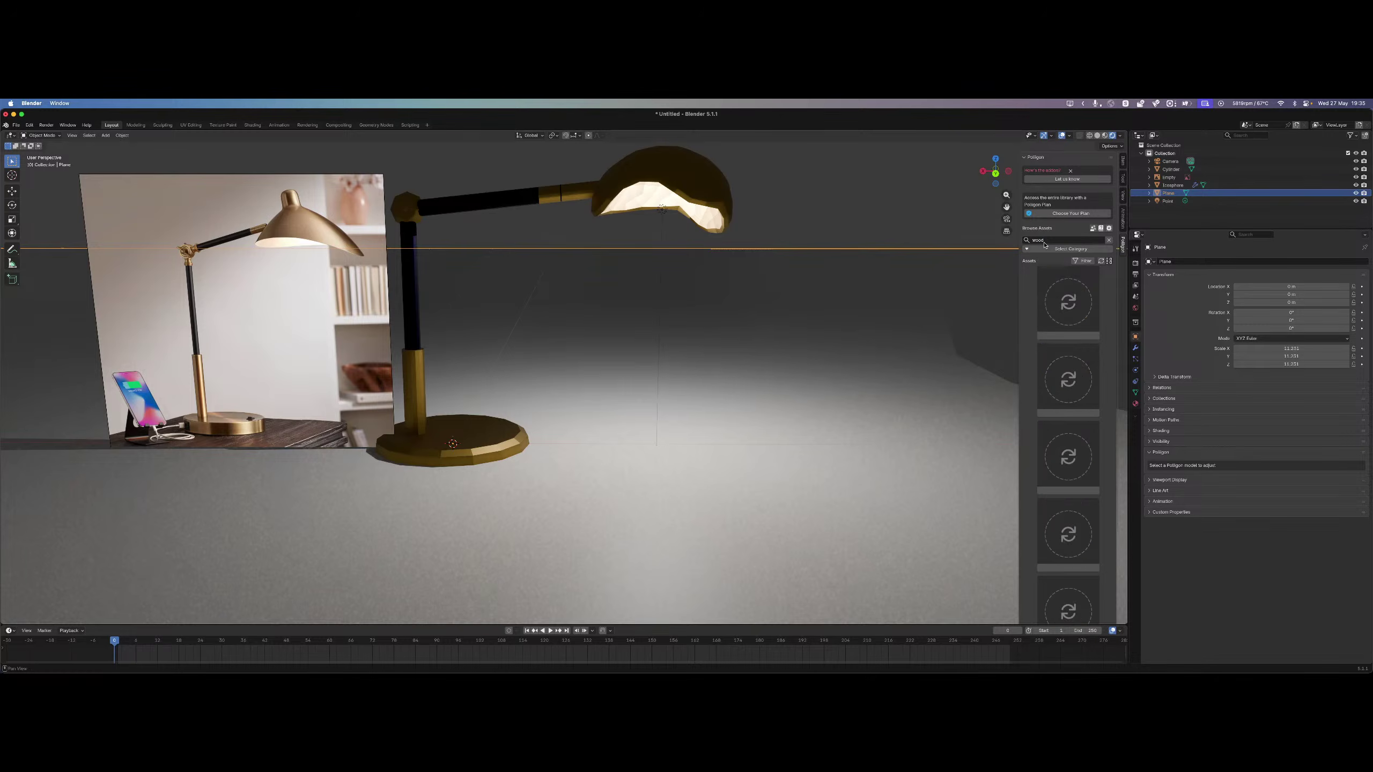
type("wood")
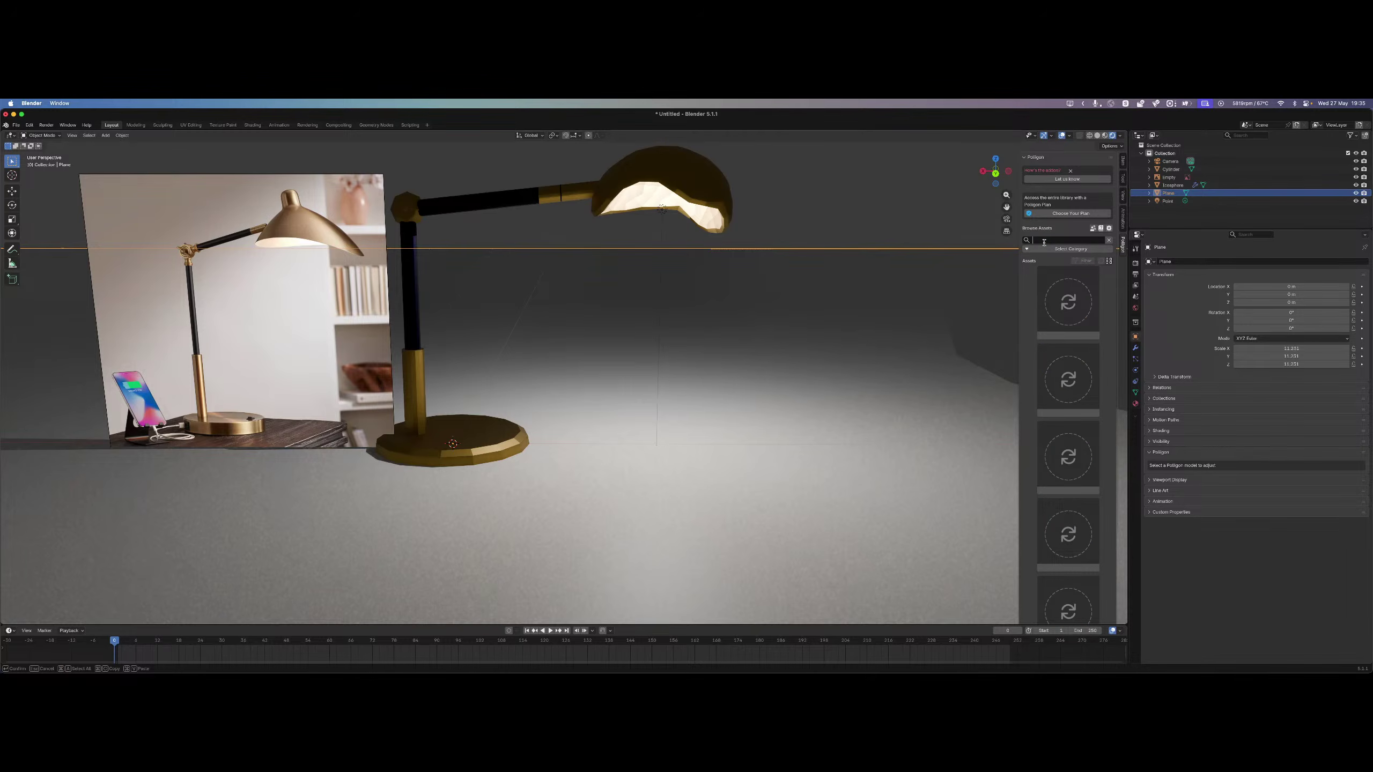
key("Return")
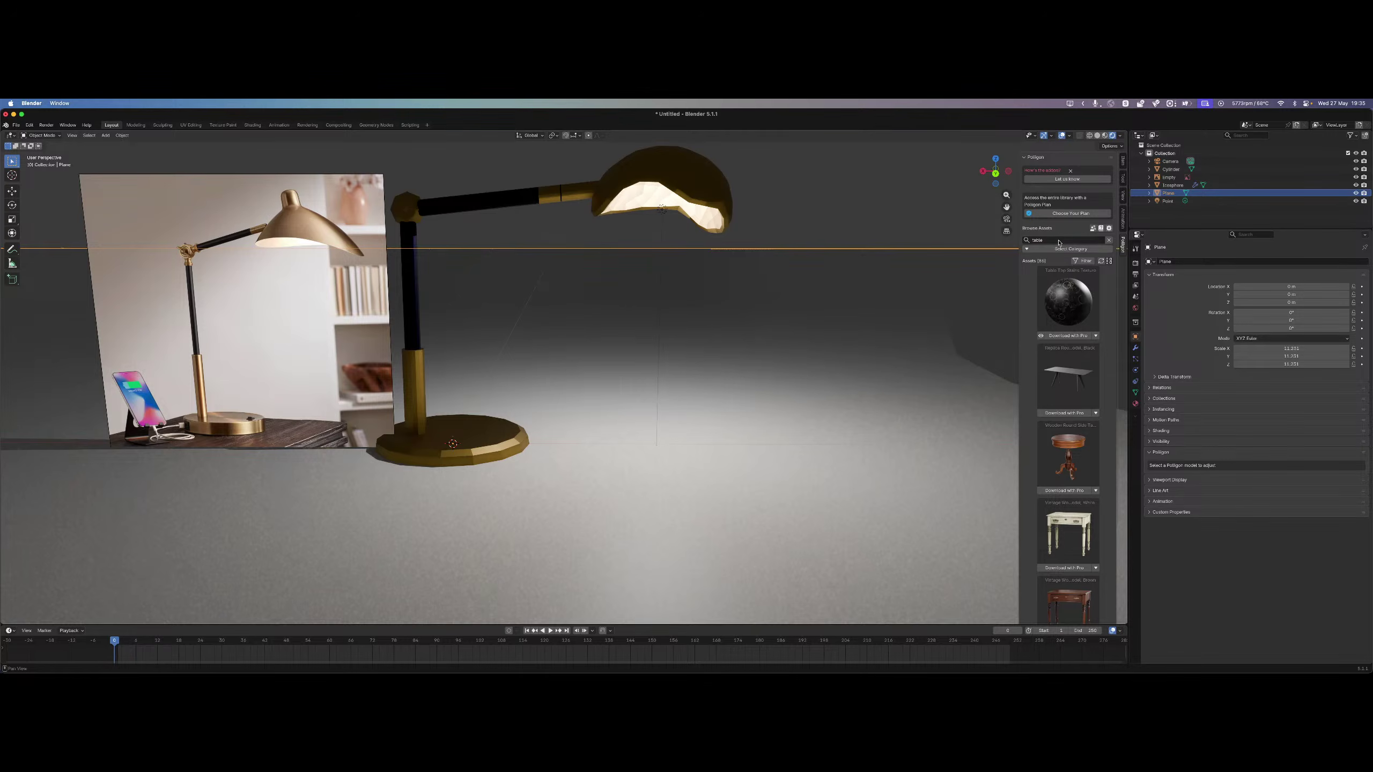
Filter the asset library to the Free category and apply the dark brown wood texture at 2K to the floor plane.
left_click(1030, 249)
left_click(1058, 249)
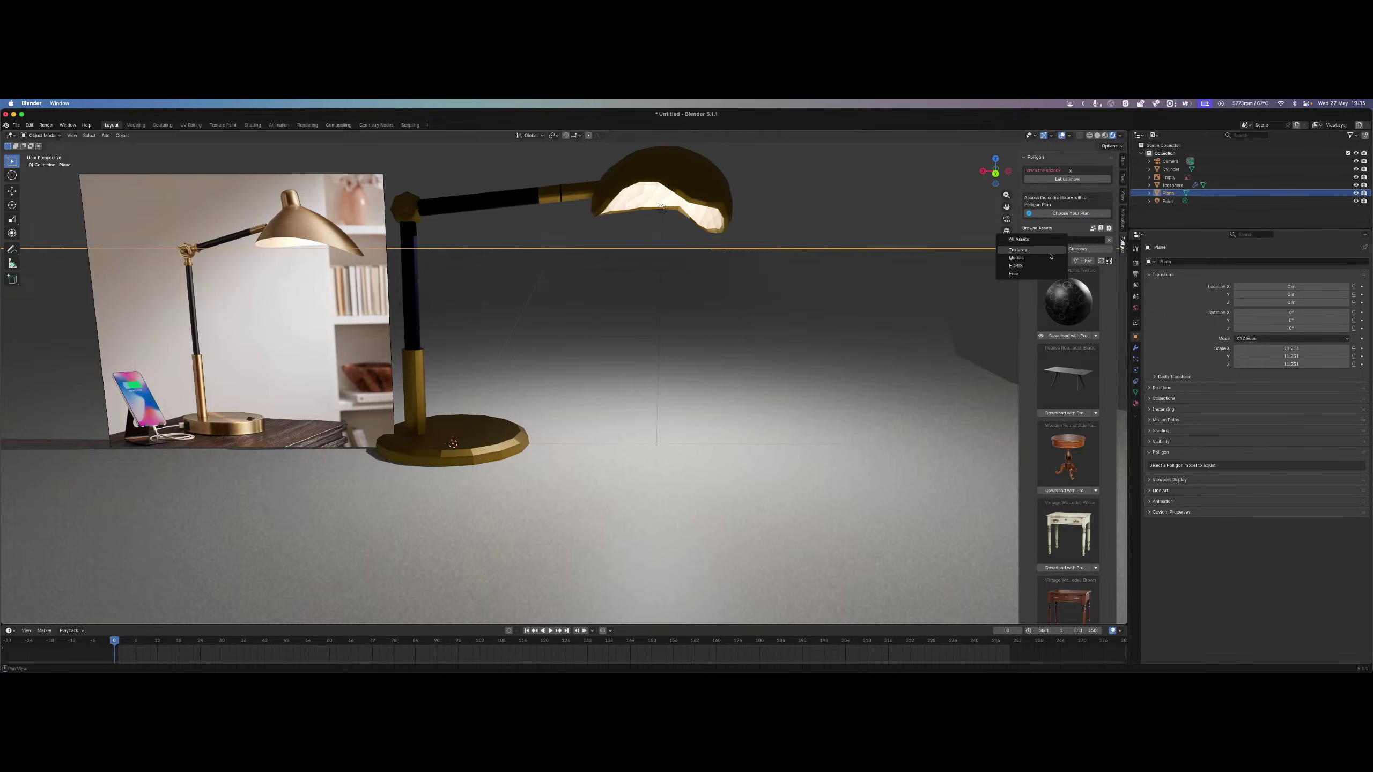
left_click(1018, 274)
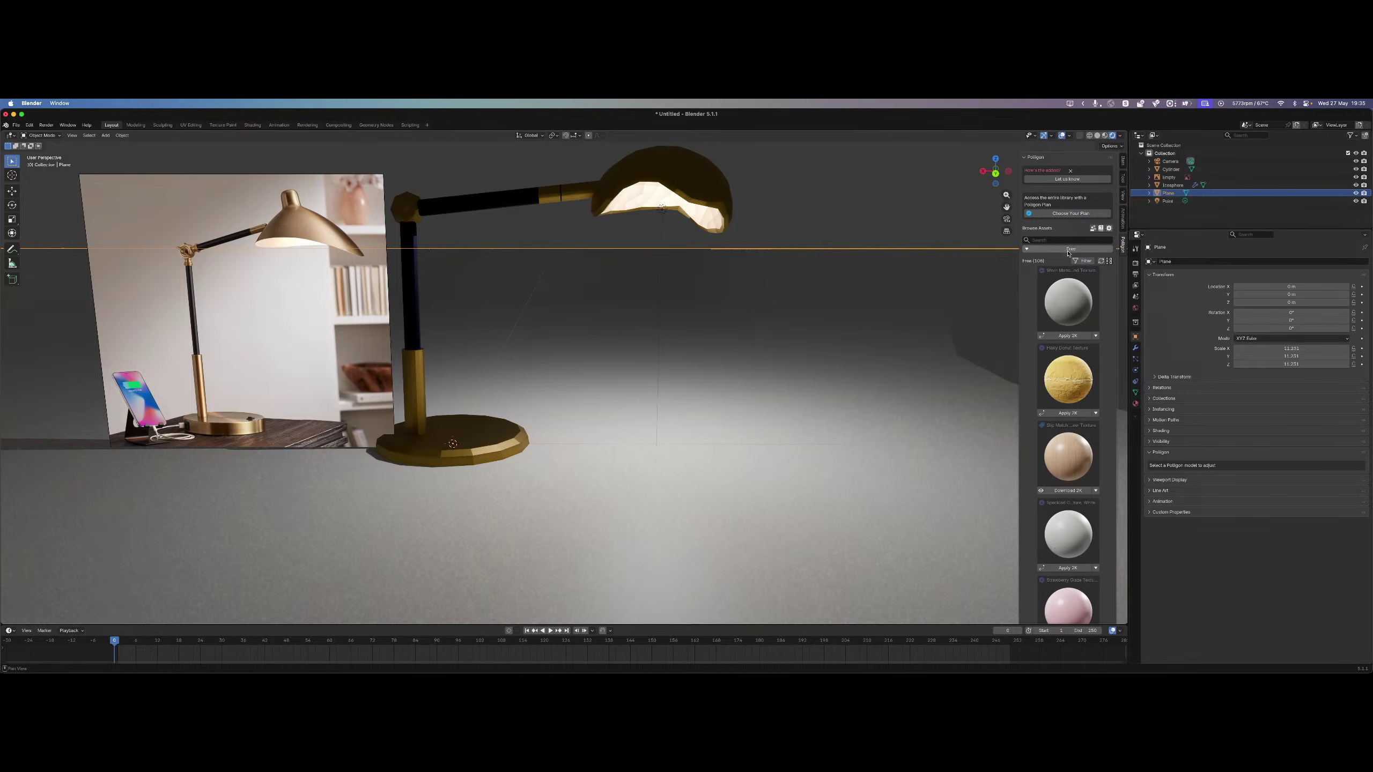
scroll(1084, 401, "down", 2)
scroll(1083, 401, "down", 1)
scroll(1086, 451, "down", 4)
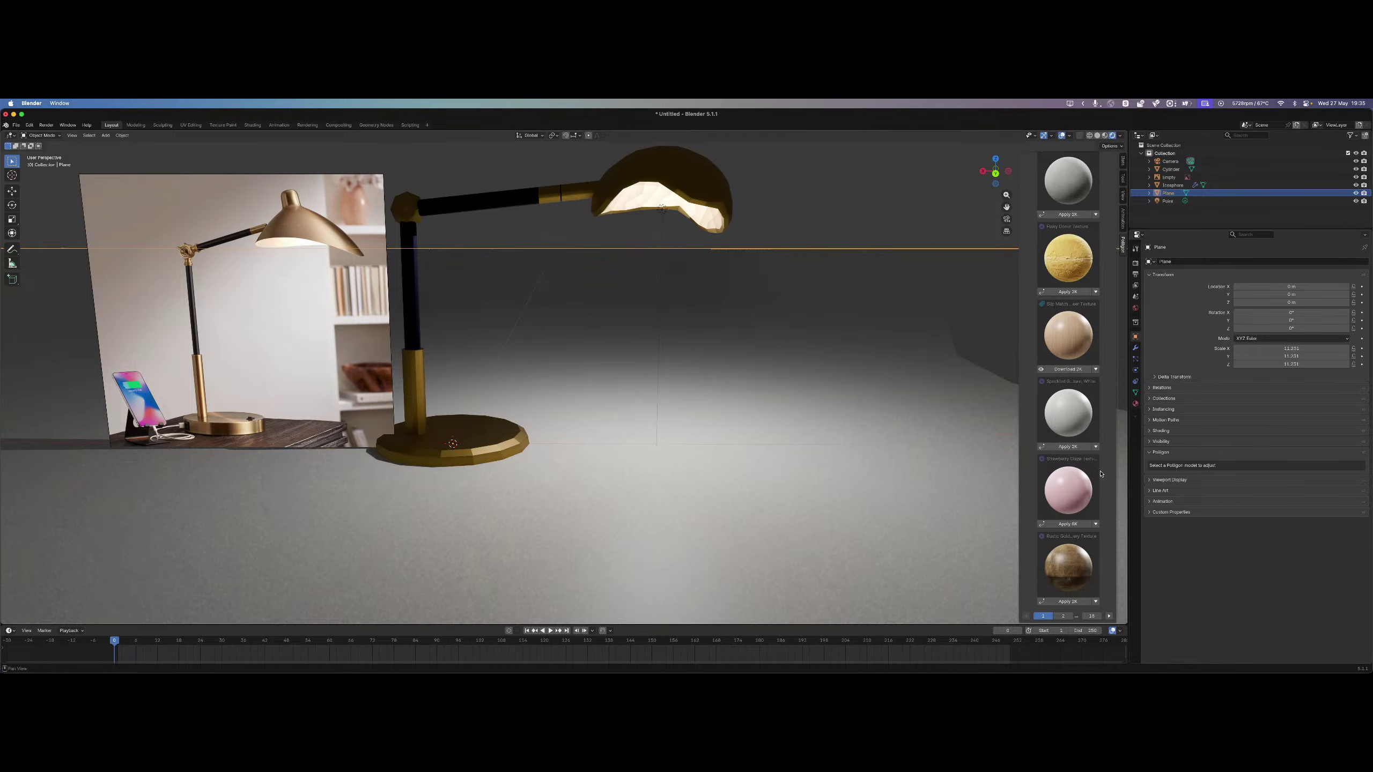
left_click(1053, 605)
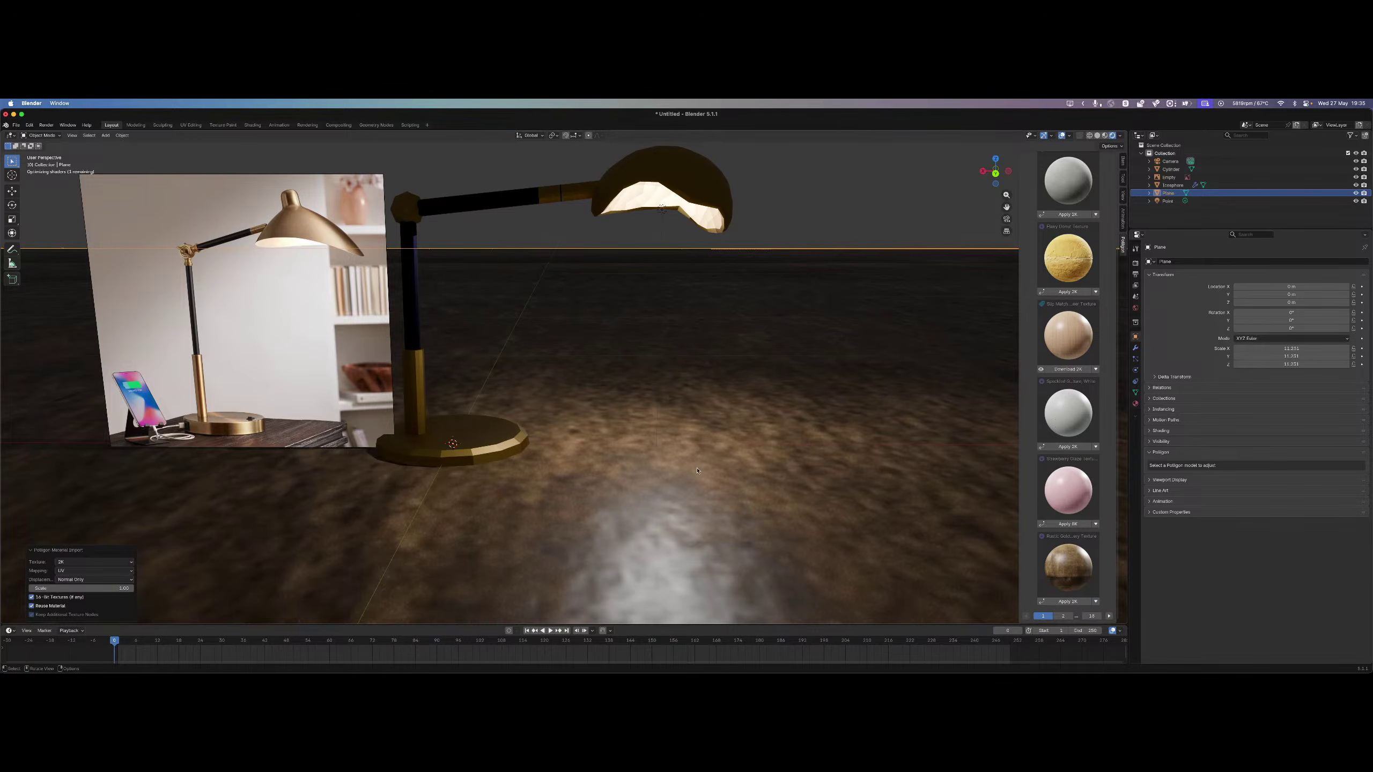
Scale the textured floor plane down to a tabletop-sized surface around the lamp.
scroll(696, 452, "down", 2)
scroll(692, 435, "down", 6)
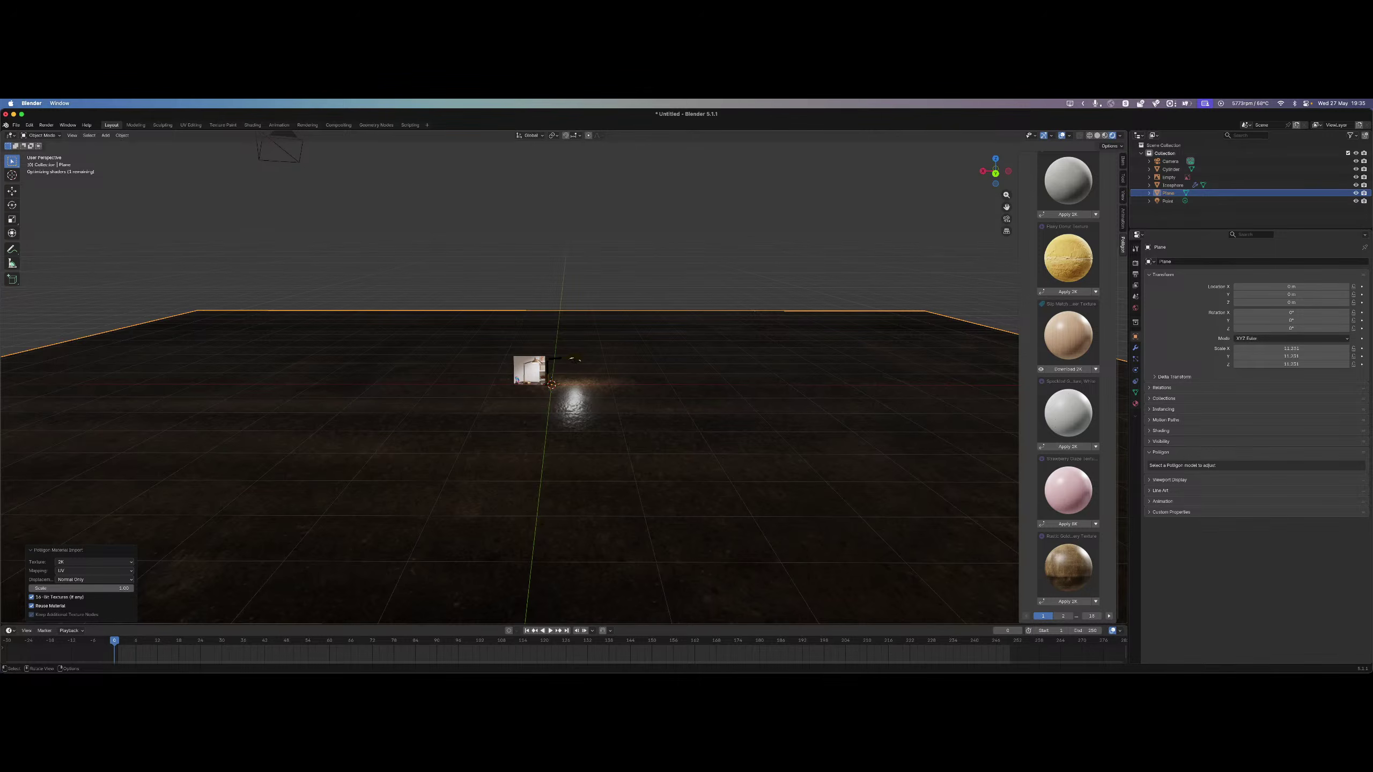
key("s")
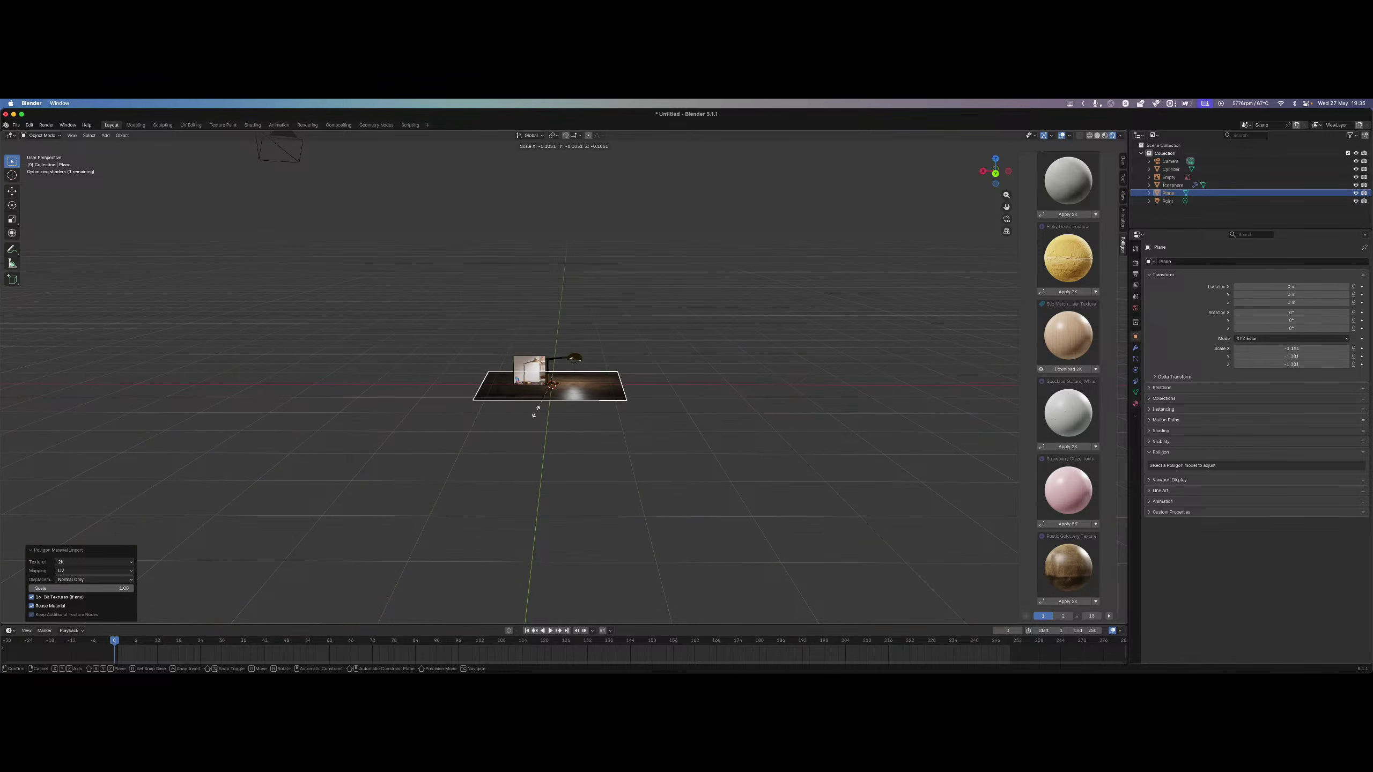
left_click(605, 379)
scroll(605, 378, "up", 6)
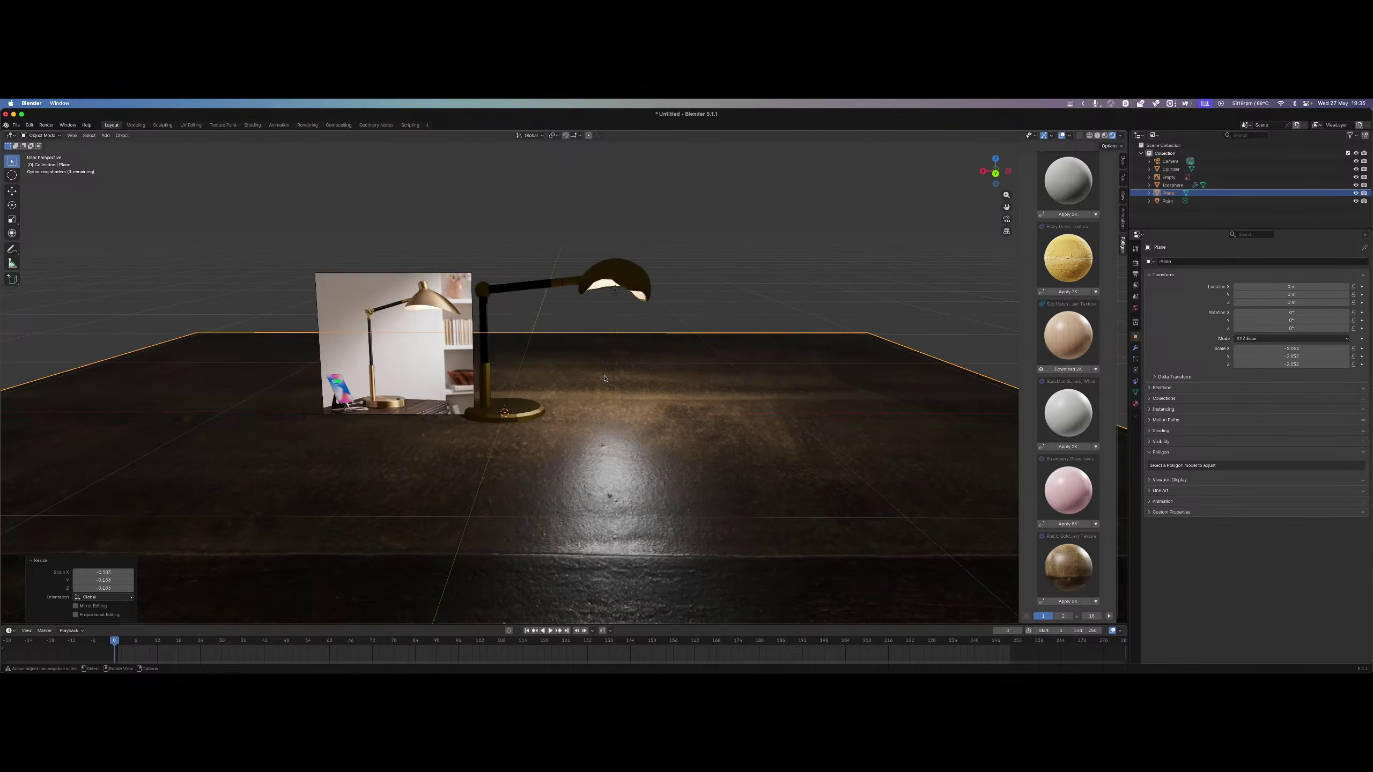
scroll(605, 378, "up", 4)
left_click(468, 431)
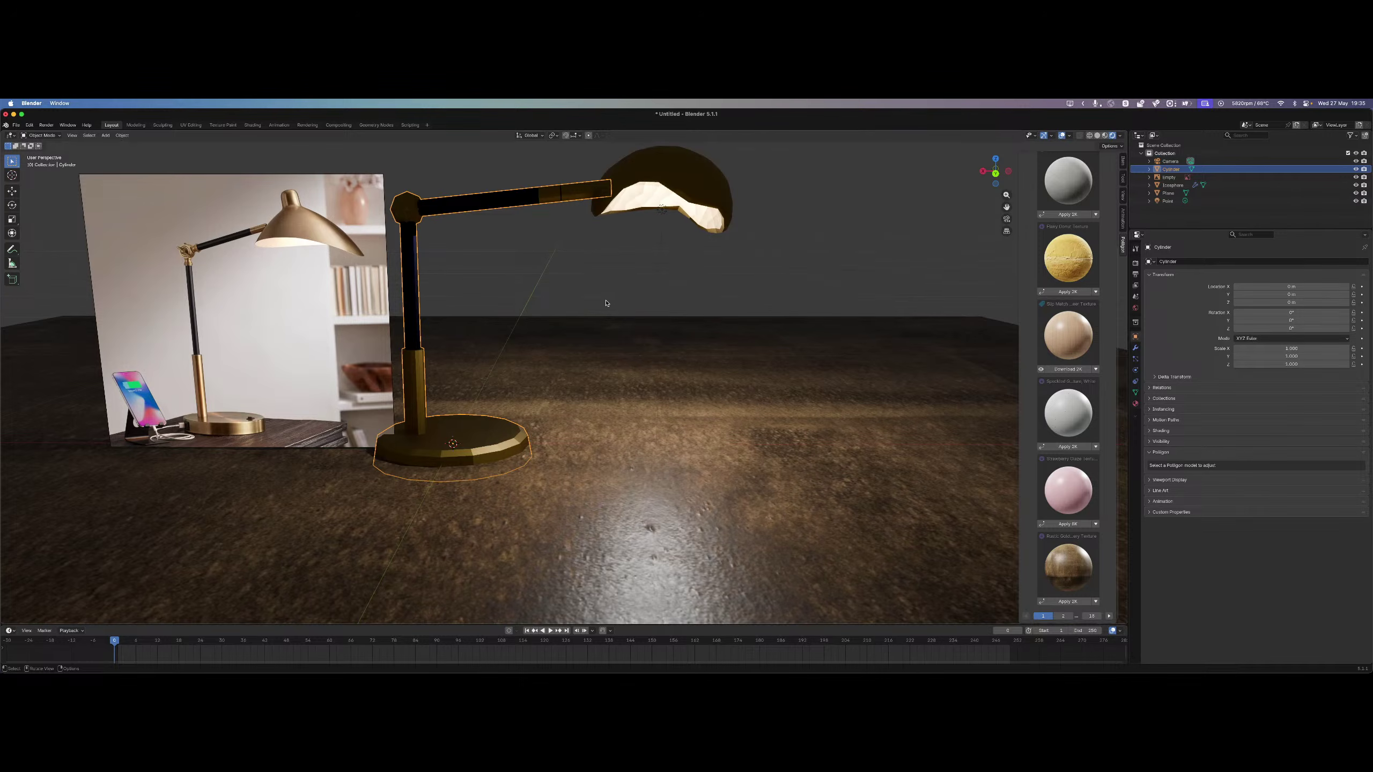
scroll(597, 296, "down", 5)
key("g")
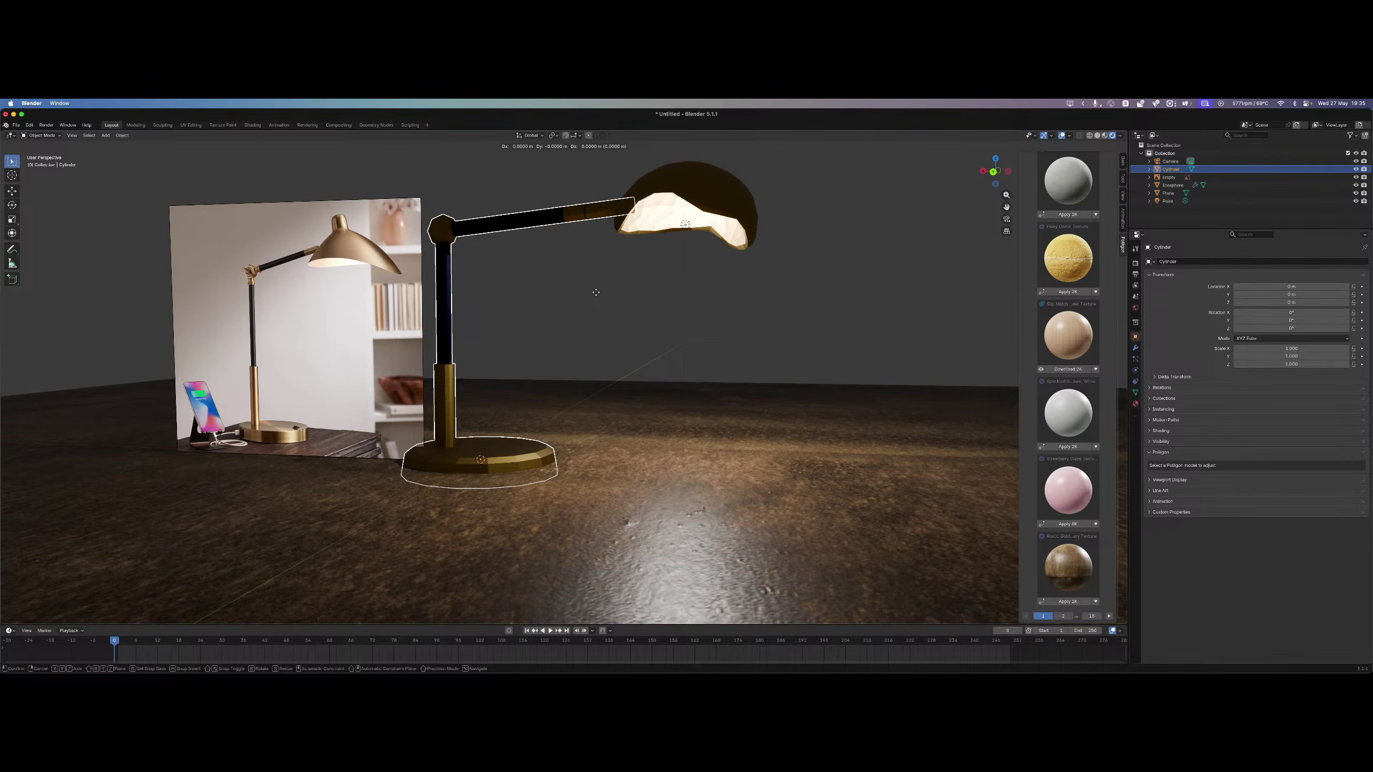
key("z")
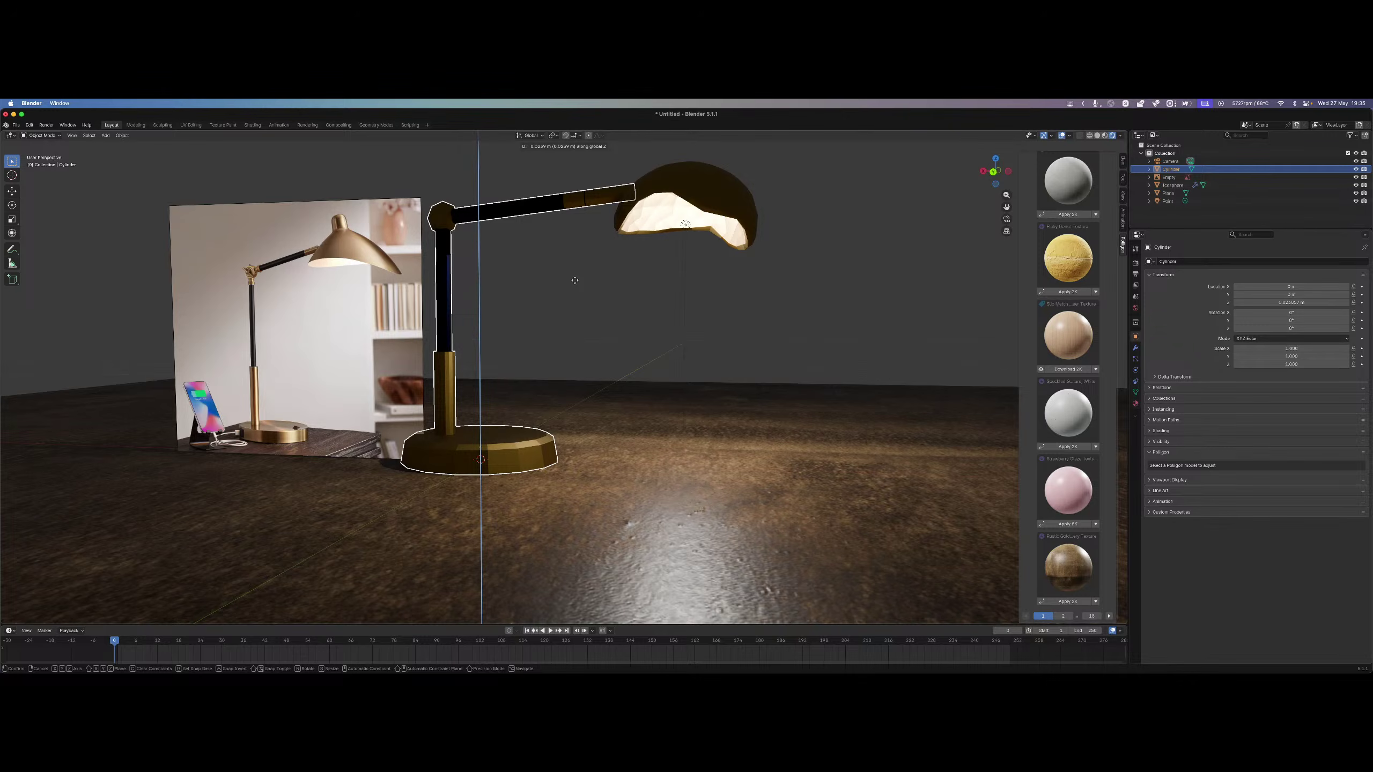
key("Escape")
Parent the lampshade and the point light to the lamp's cylinder body in the outliner.
left_click(674, 187, "shift")
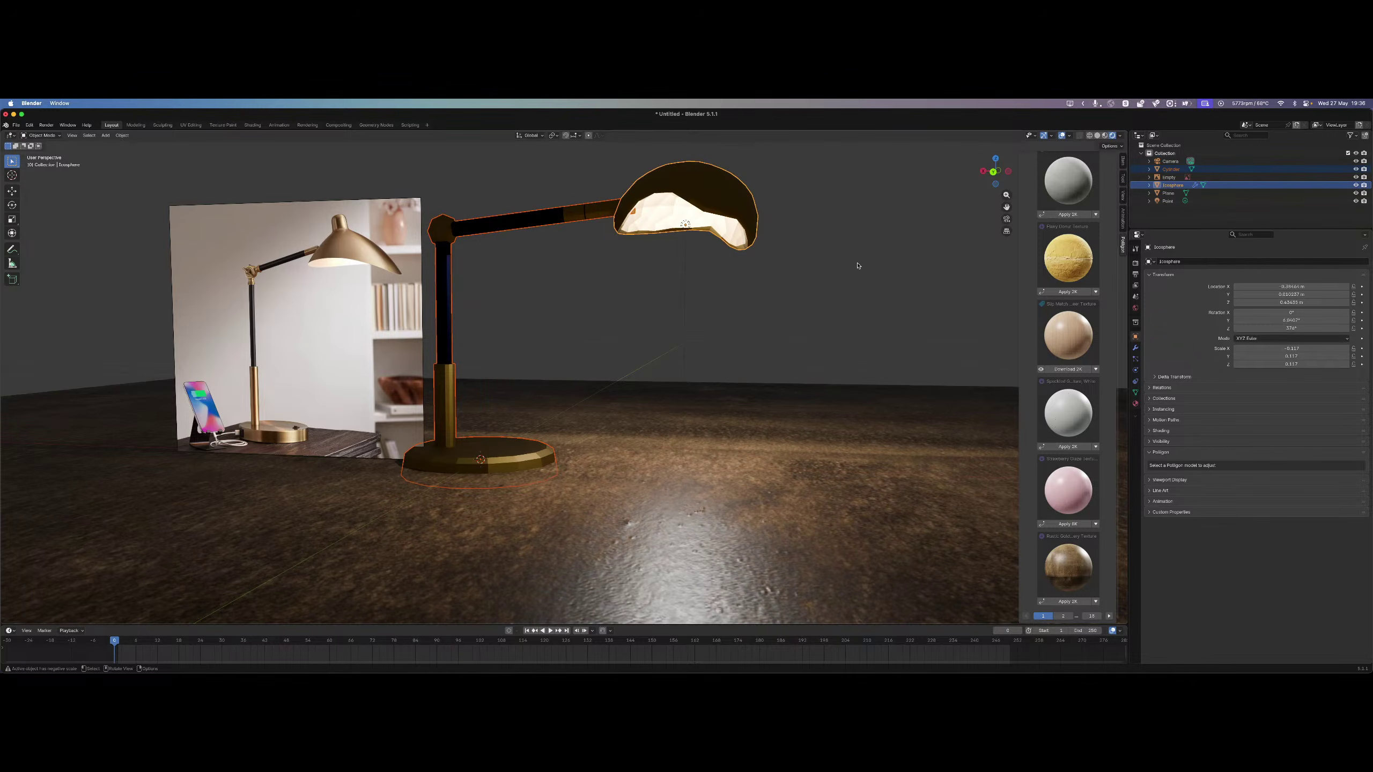
left_click(1168, 200)
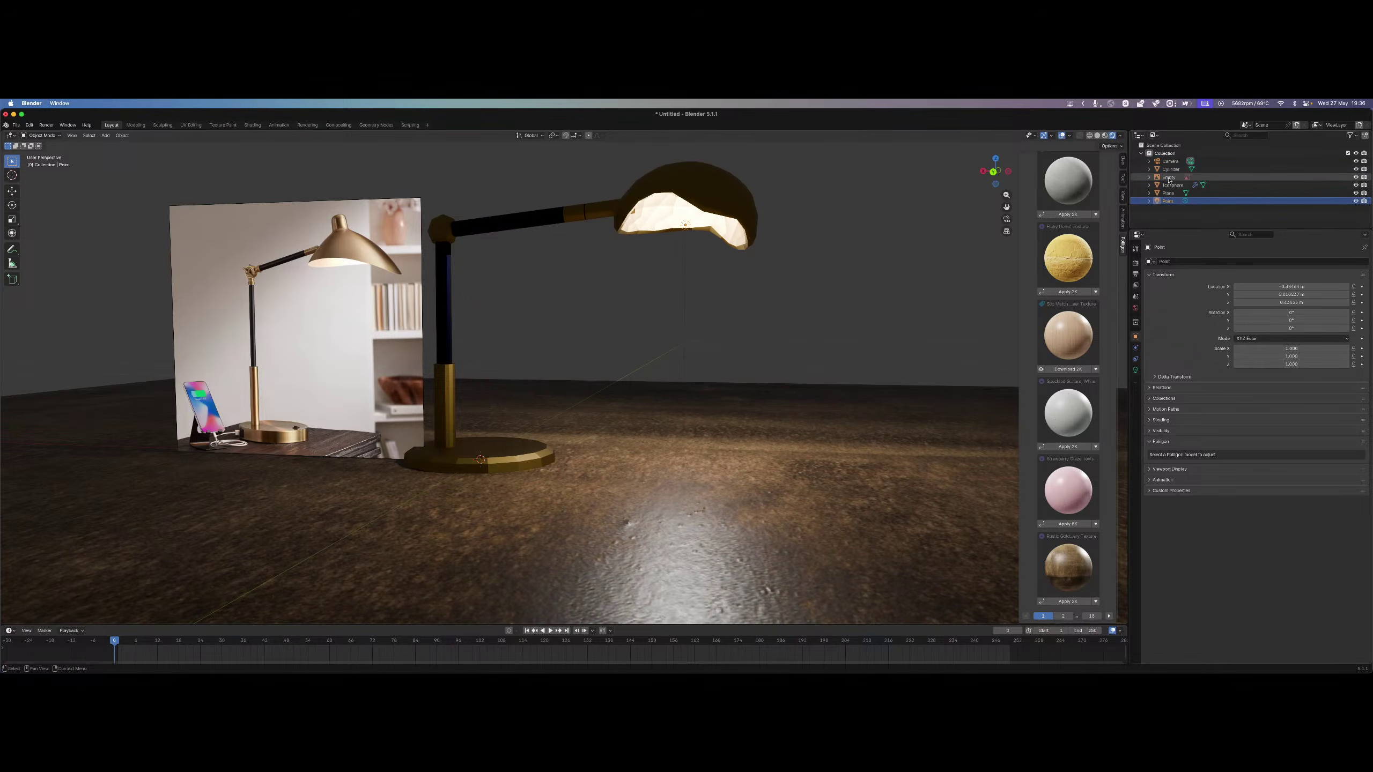
left_click_drag(1167, 200, 1168, 169)
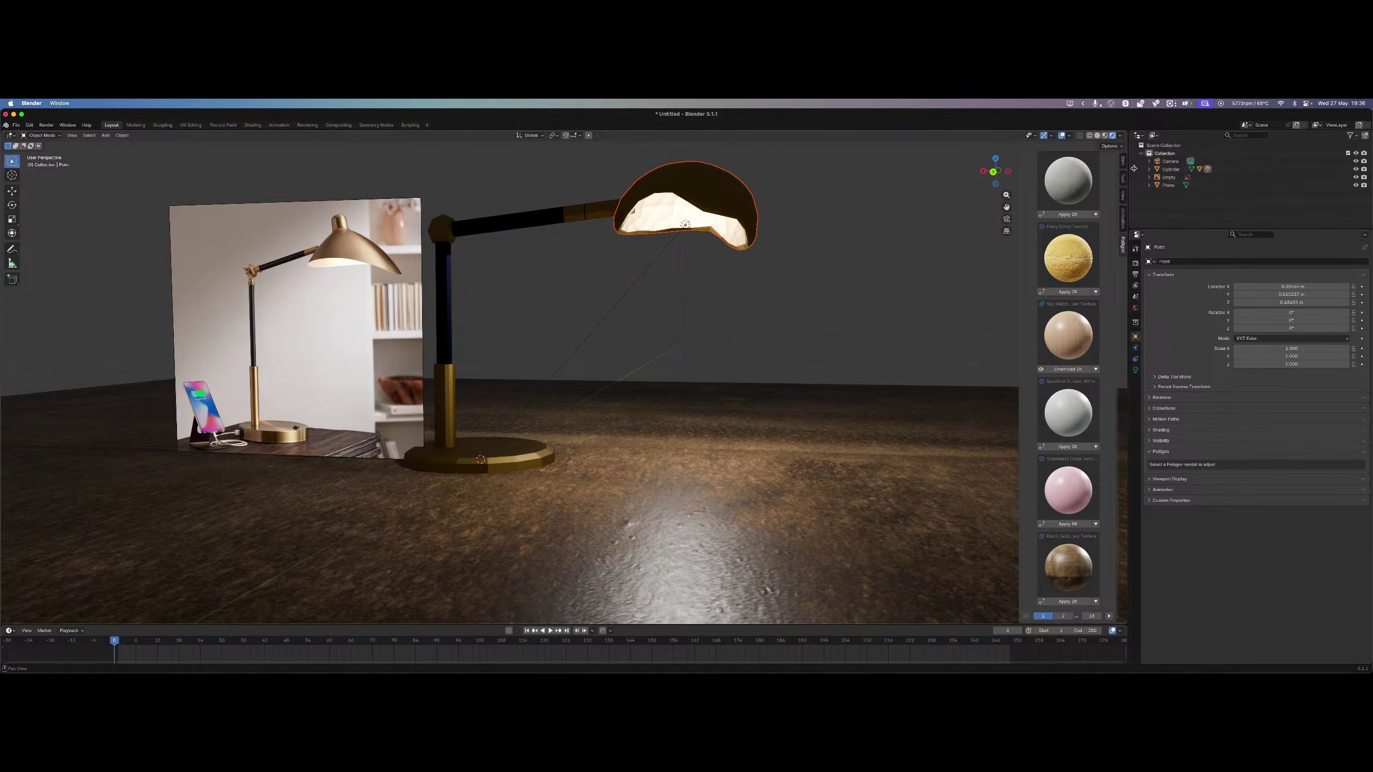
Raise the lamp's cylinder body with its parented parts along Z until the base rests on the wooden surface.
left_click(1170, 169)
key("g")
key("z")
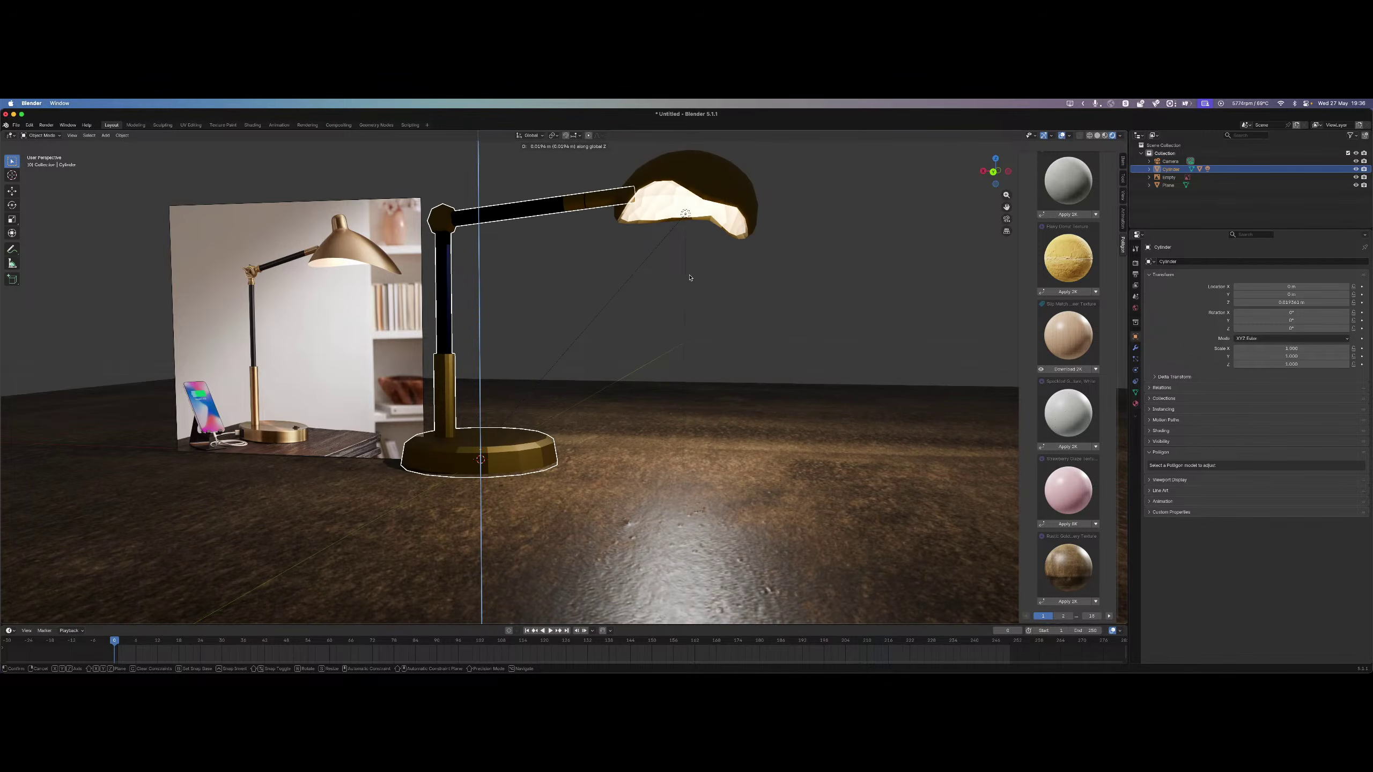
left_click(689, 277)
middle_click_drag(763, 307, 730, 316)
scroll(852, 277, "down", 4)
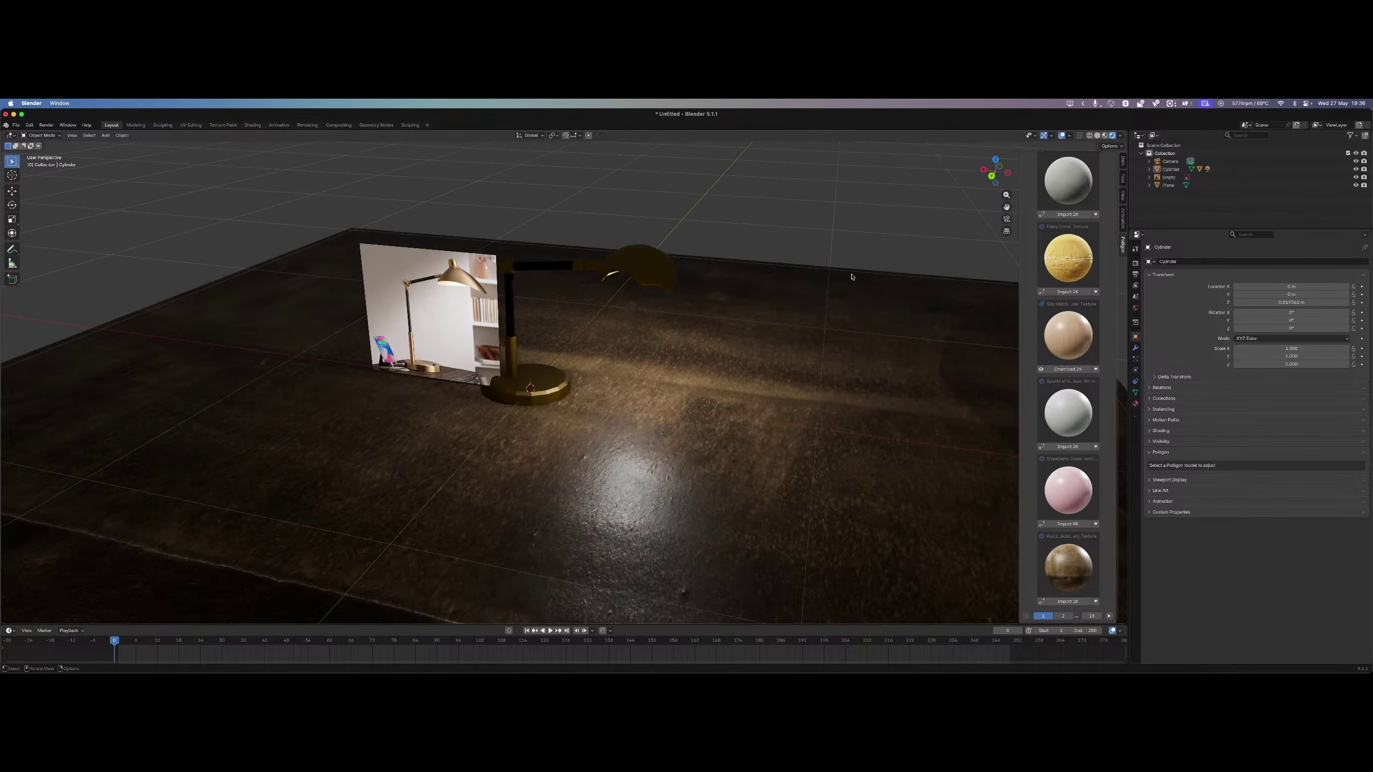
Copy the lamp's cylinder object from the outliner to the clipboard.
left_click(1171, 169)
right_click(1171, 169)
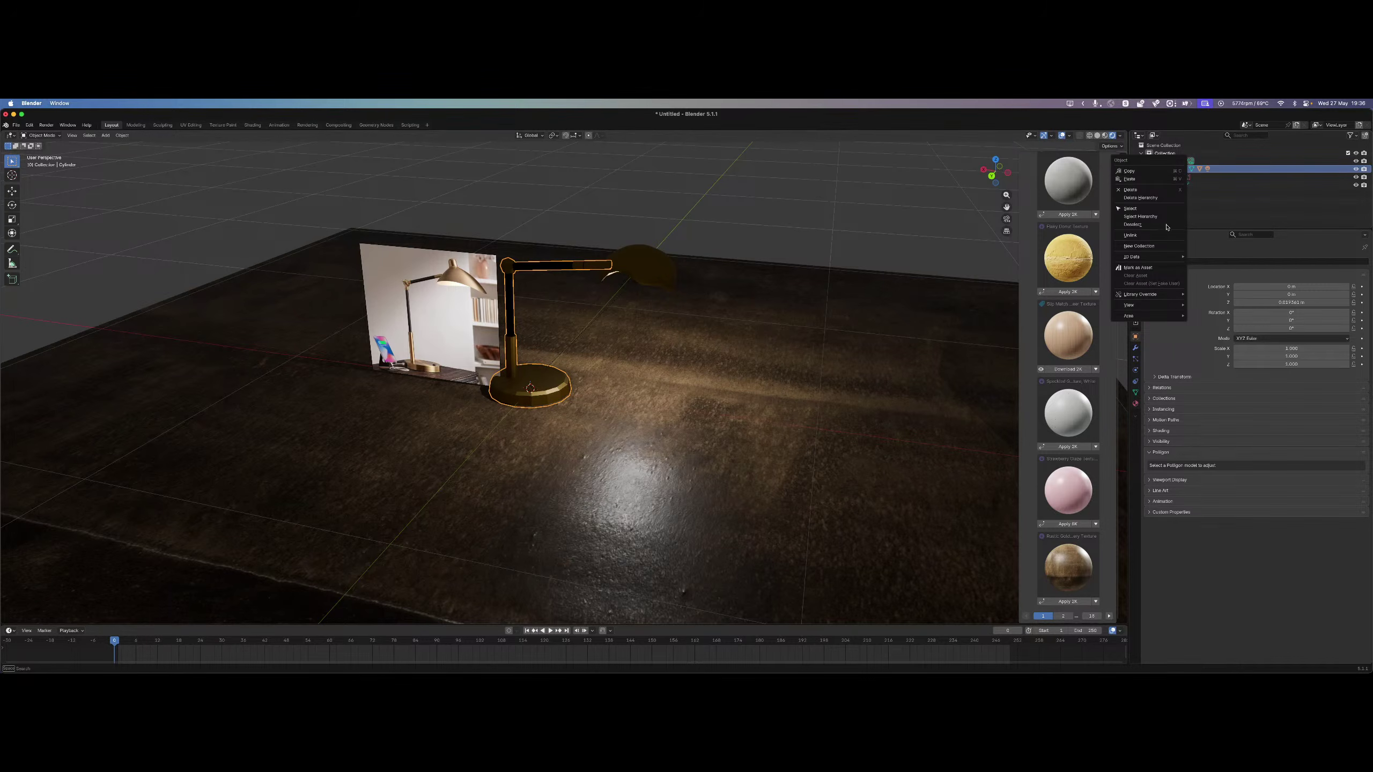
left_click(1148, 171)
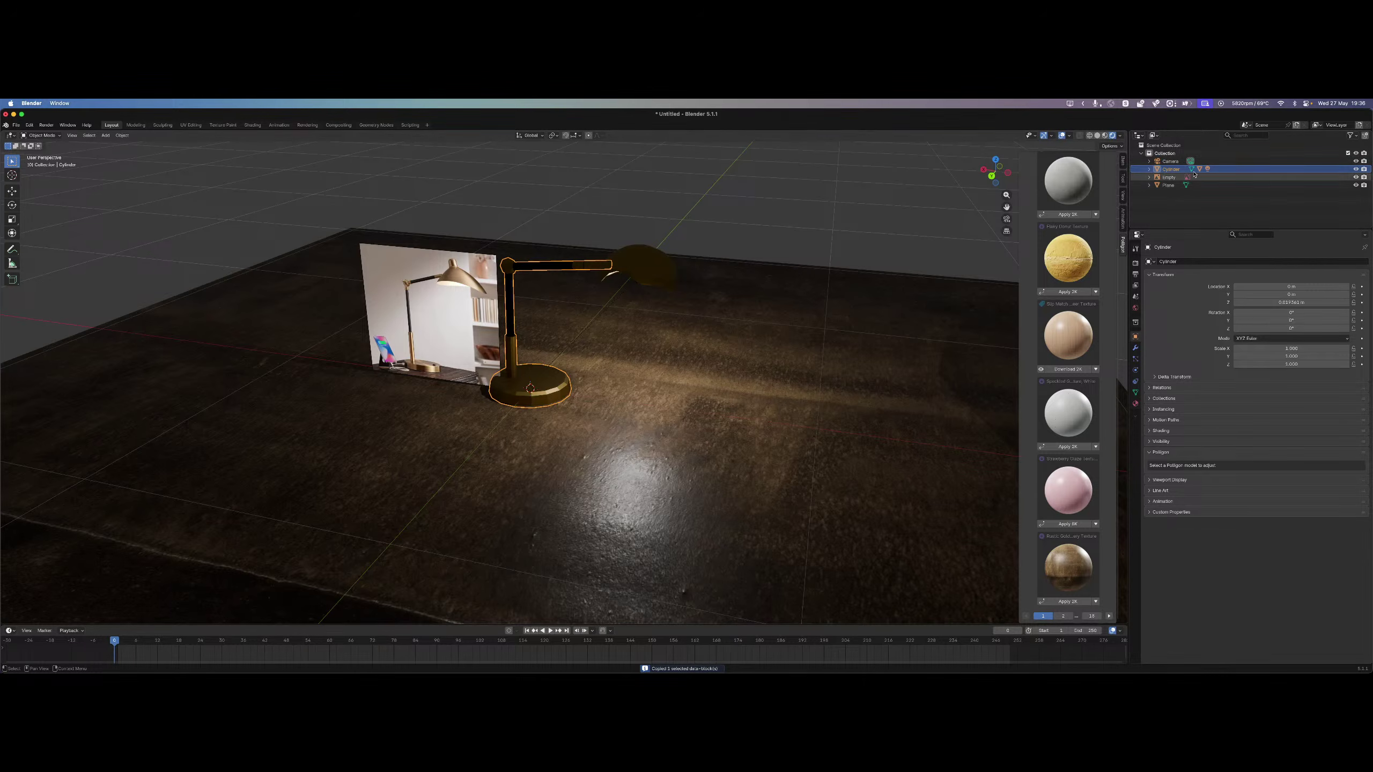
right_click(1163, 170)
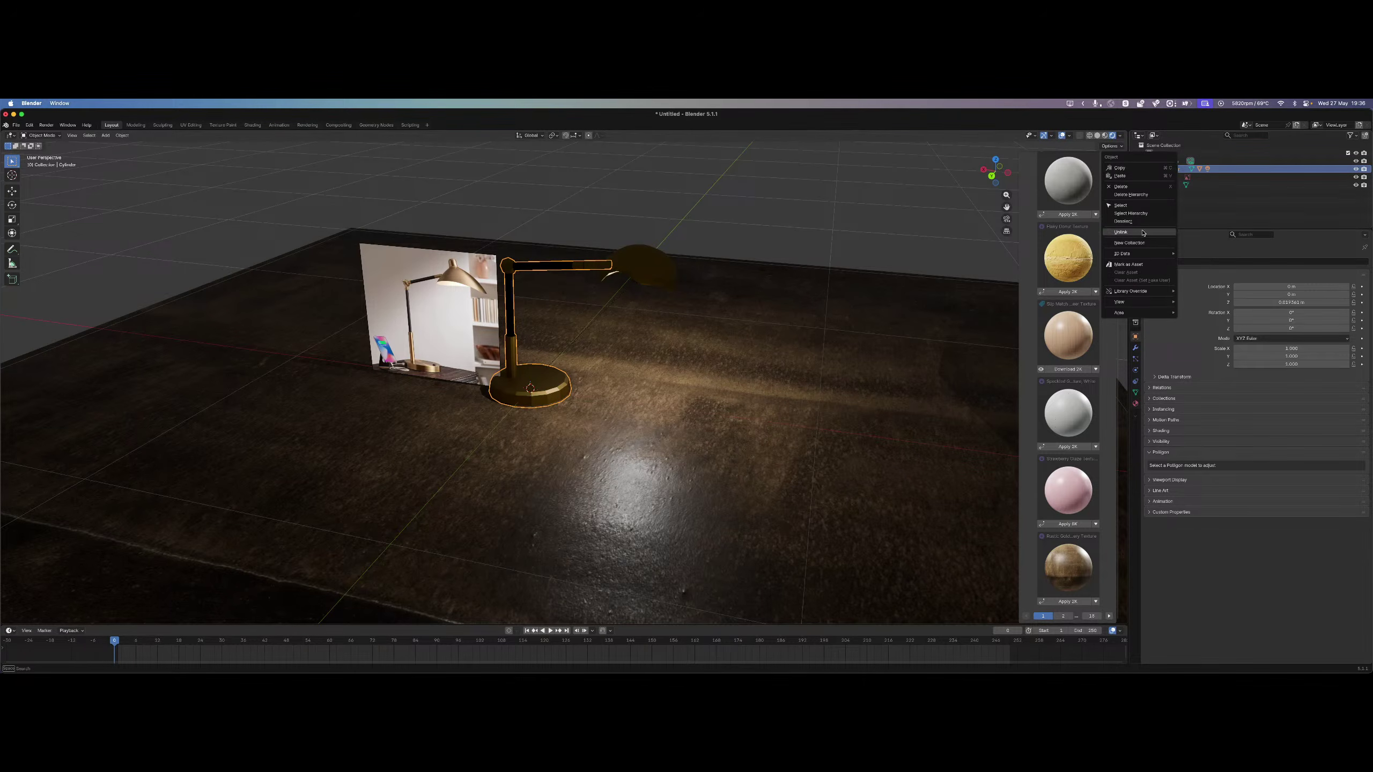
mouse_move(1138, 292)
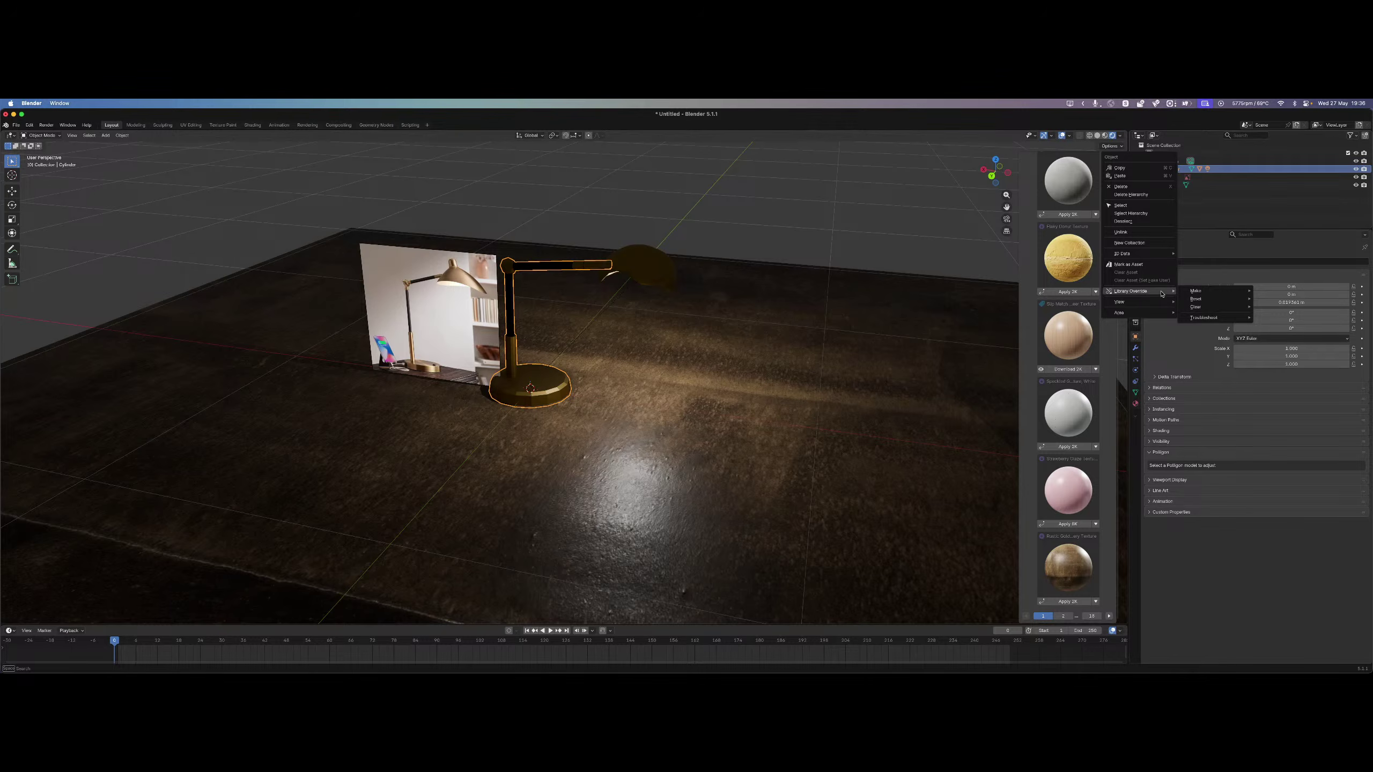
mouse_move(1193, 291)
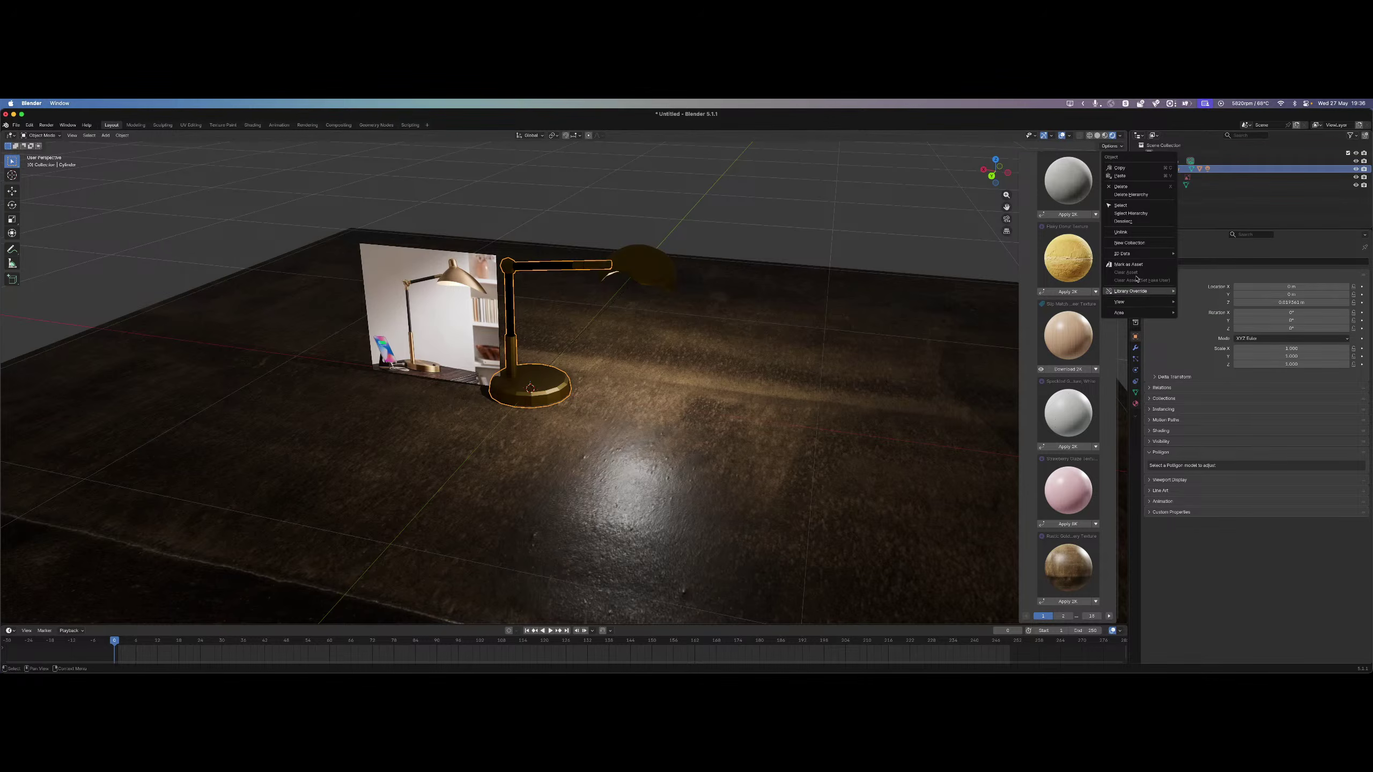
mouse_move(1109, 258)
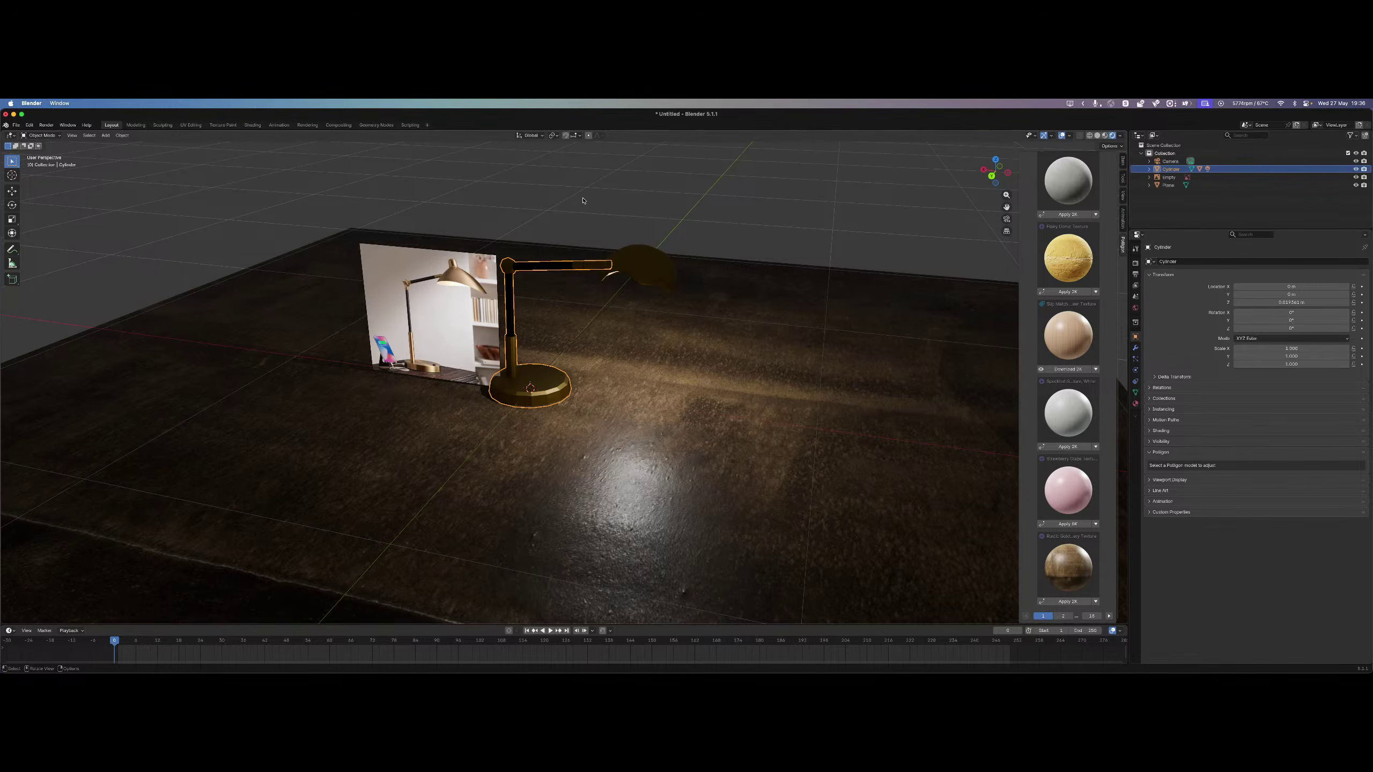
Narrow the Blender window to free desktop space beside it.
right_click(143, 248)
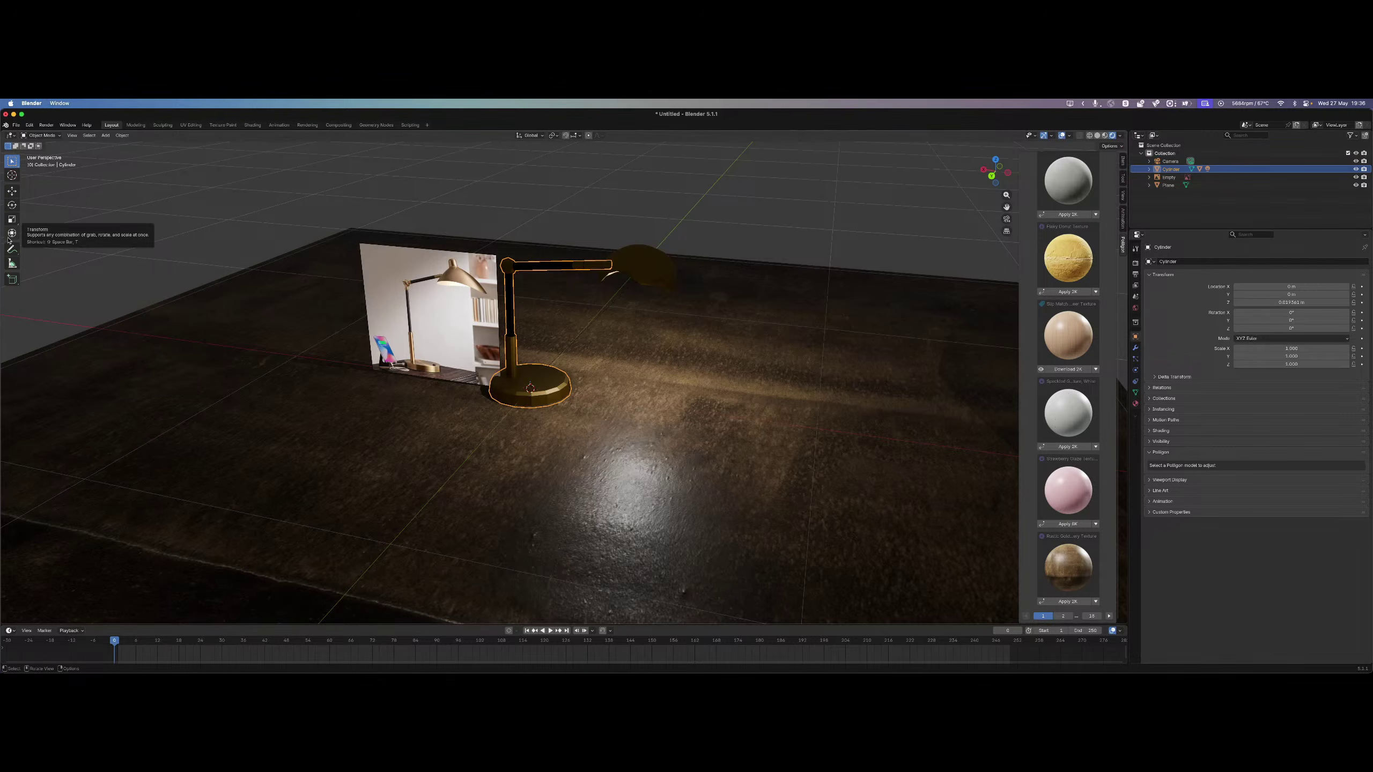
left_click_drag(1, 253, 396, 255)
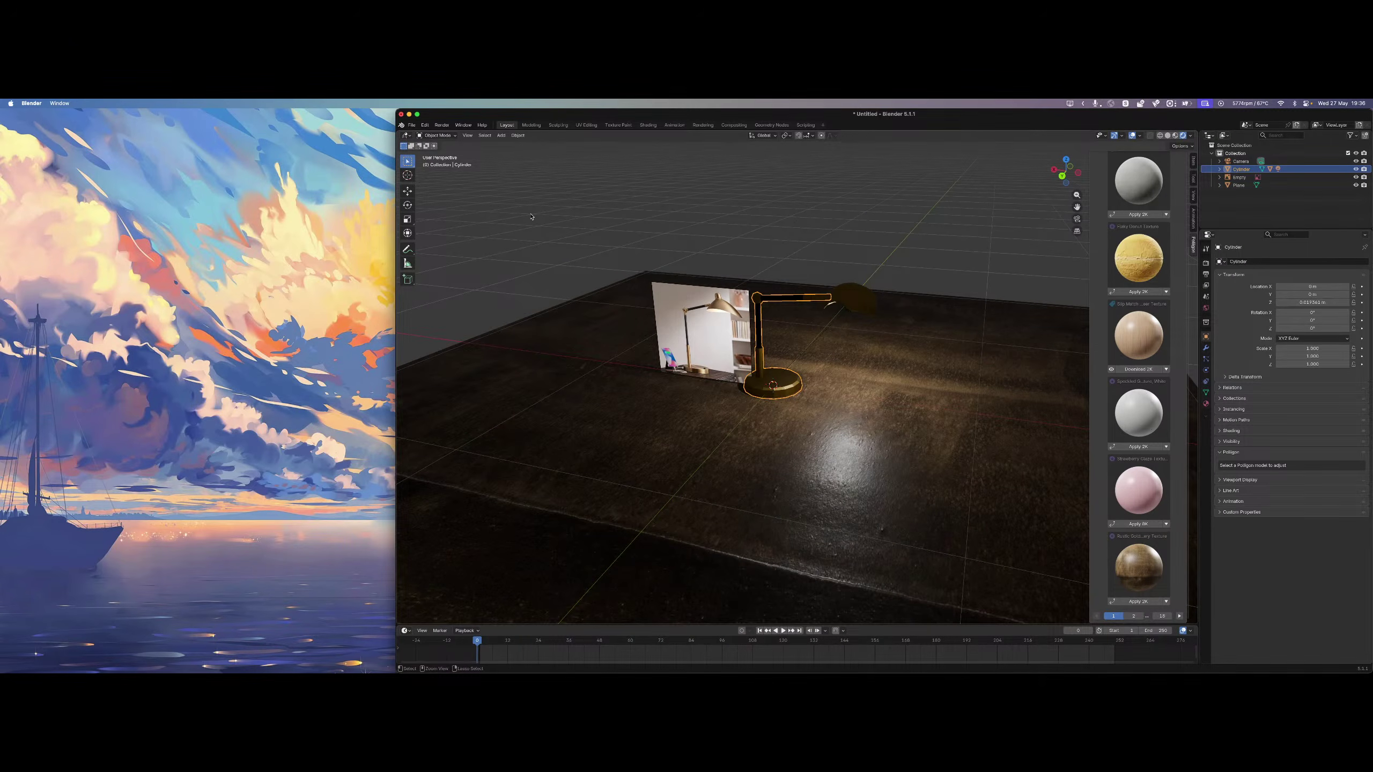
Try to open a second Blender instance beside the current one.
key("super+space")
type("blender")
key("Return")
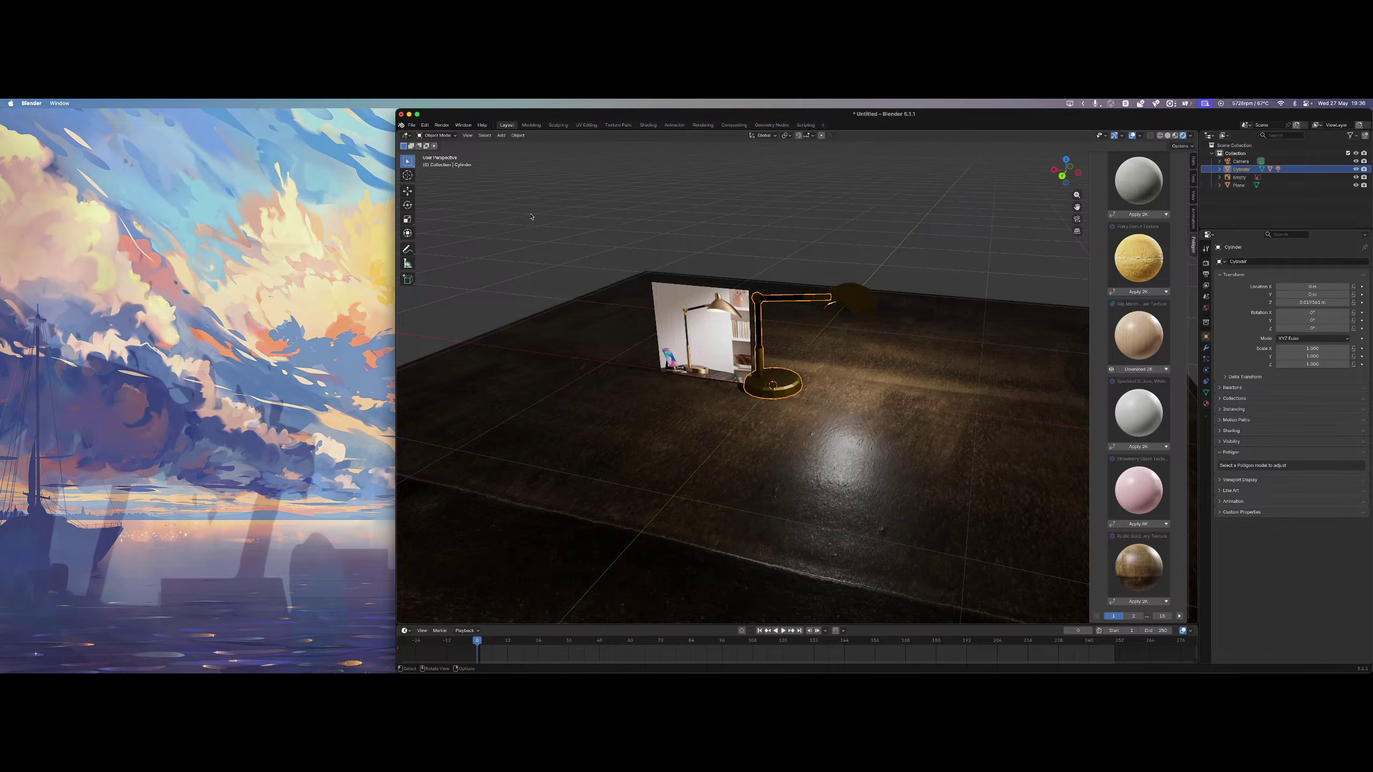
mouse_move(886, 672)
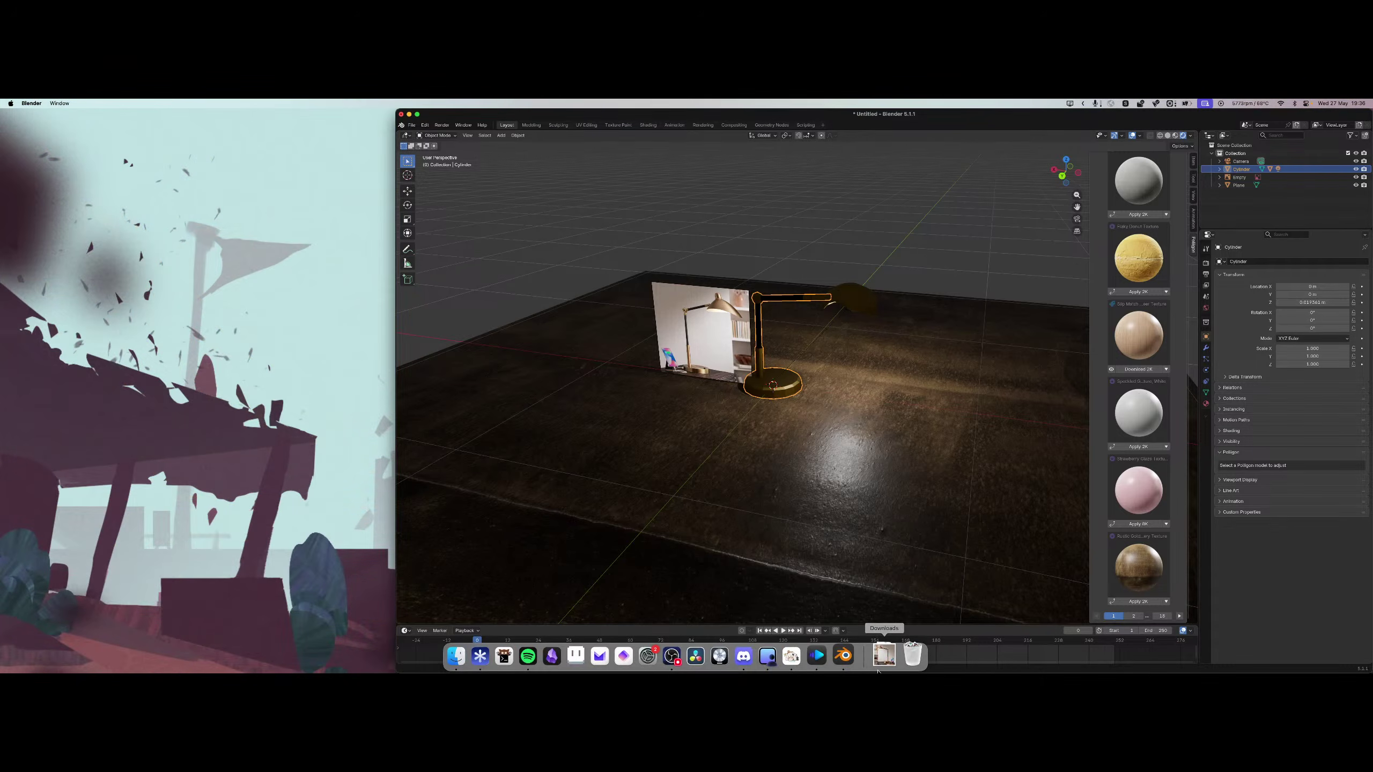
right_click(833, 664)
right_click(844, 664)
right_click(850, 663)
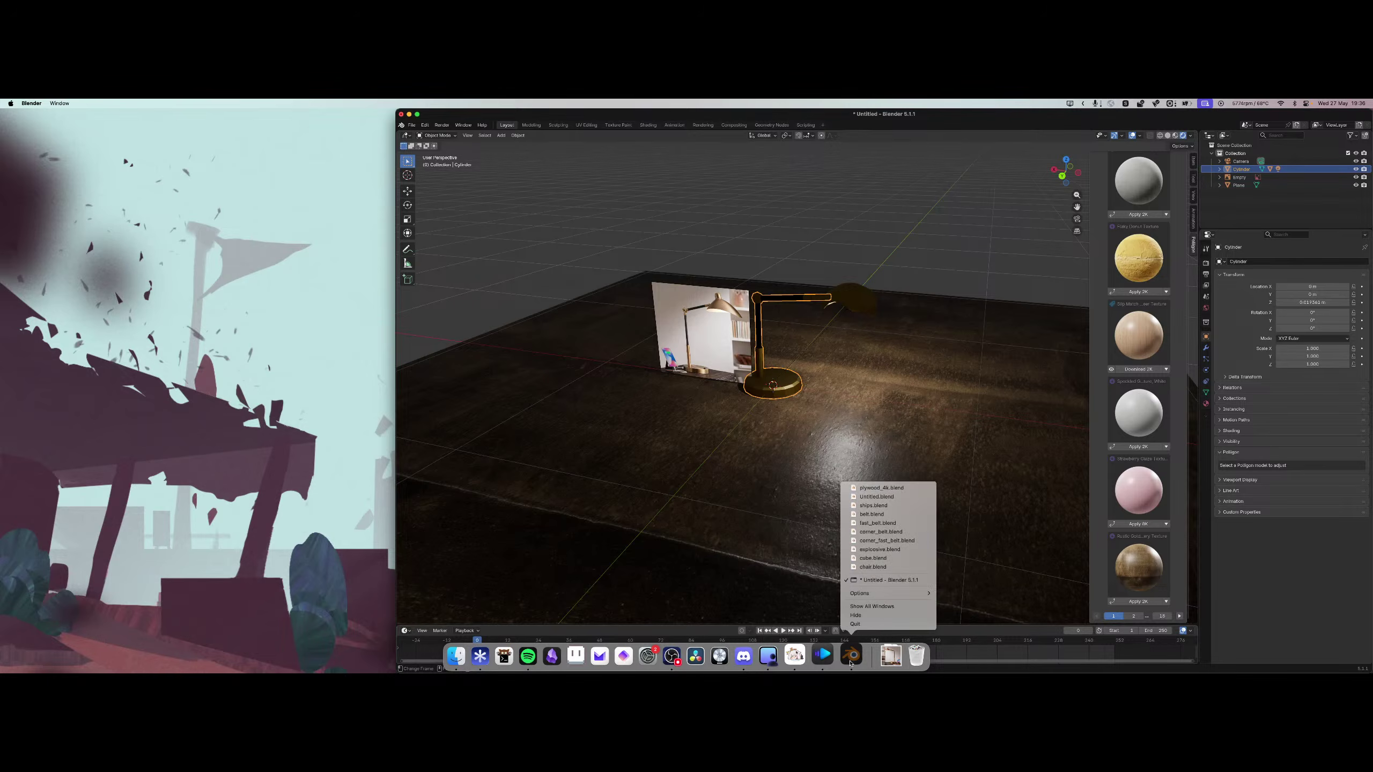
mouse_move(878, 593)
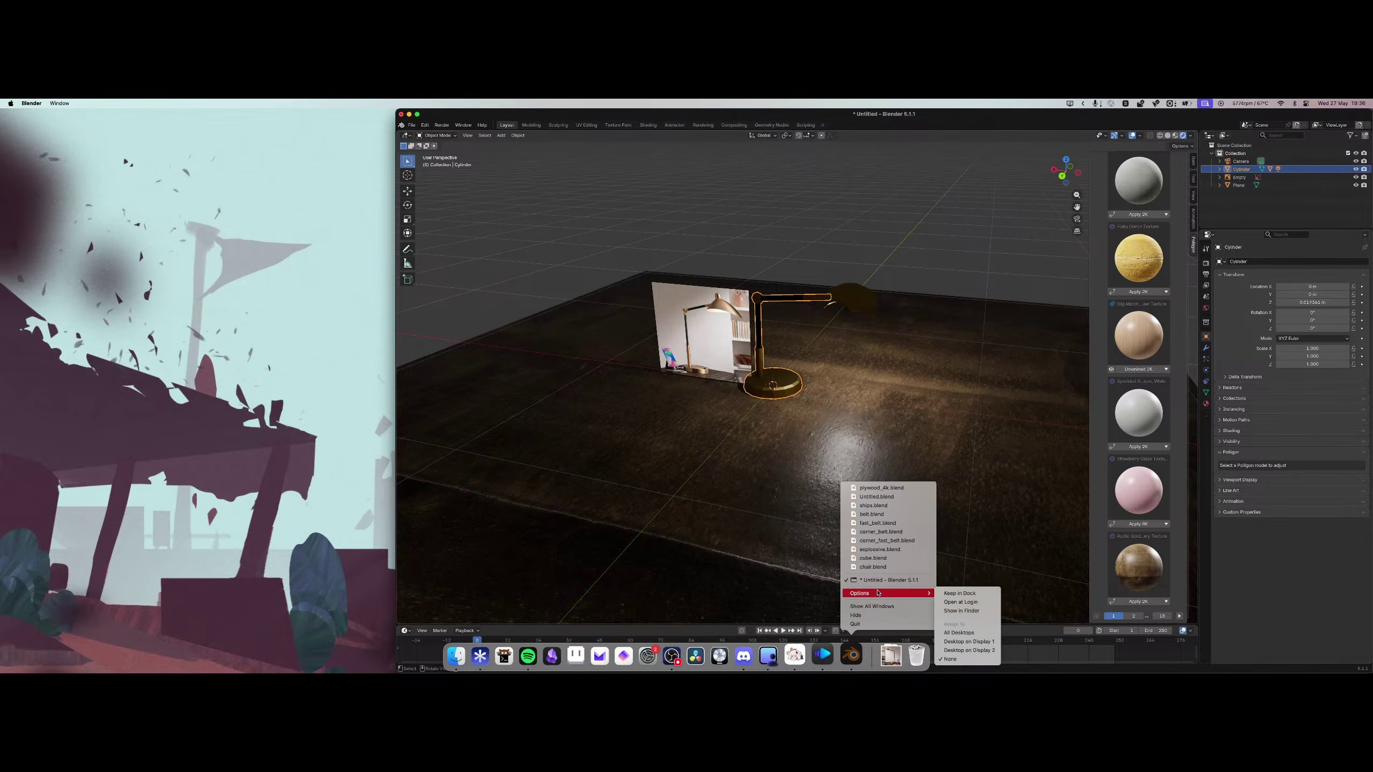
left_click(735, 468)
Save the scene as lamp.blend in the videos folder.
left_click(742, 435)
key("ctrl+s")
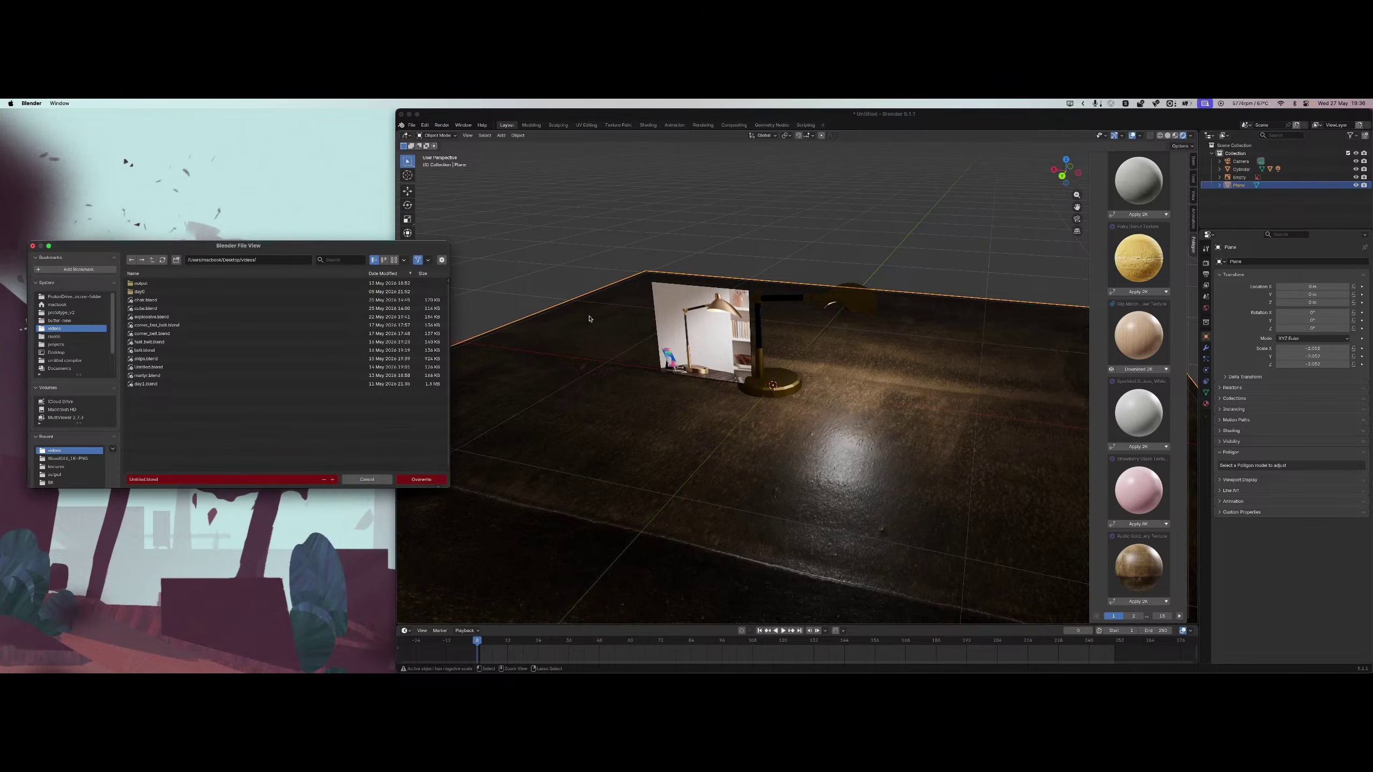
left_click(131, 479)
type("lamp")
left_click(425, 480)
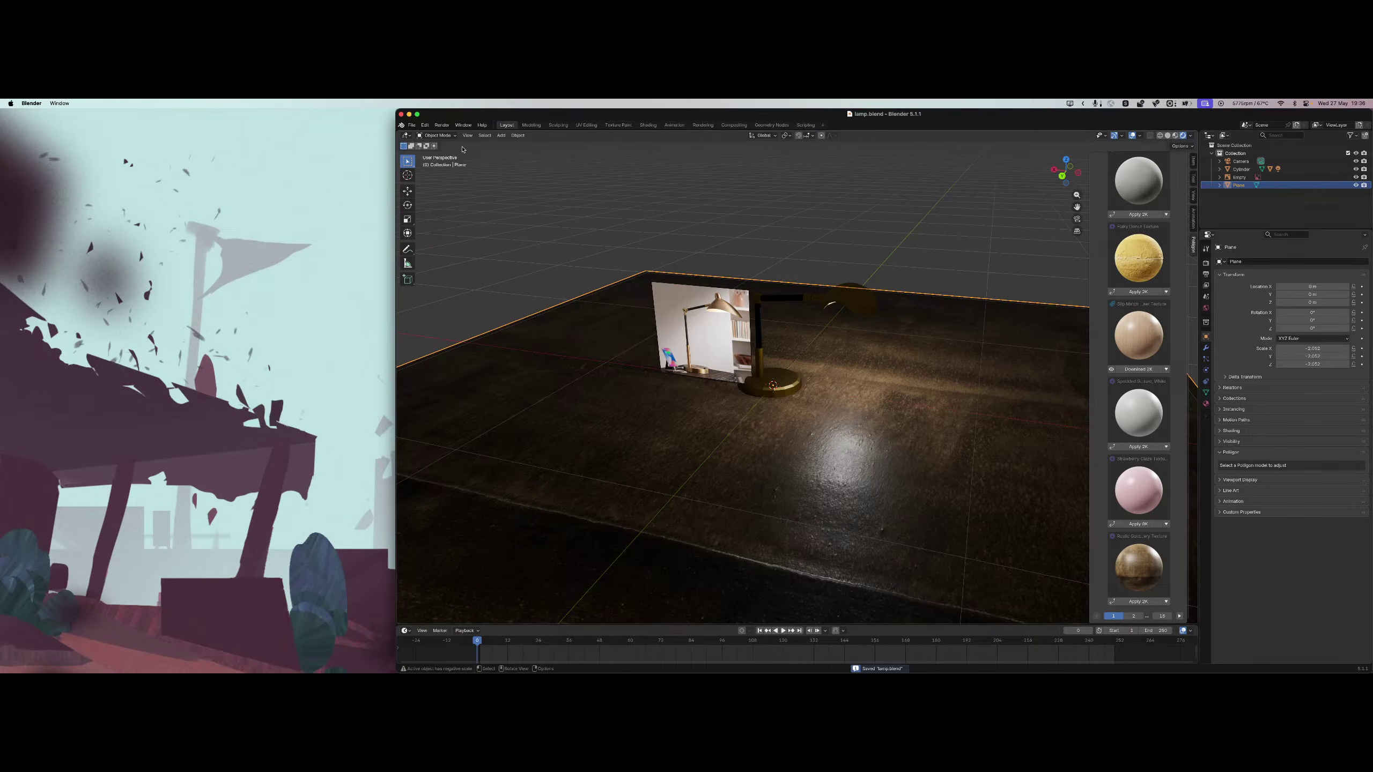
Expand the lamp's Cylinder hierarchy in the outliner and copy the Cylinder, its Icosphere shade and the point light together.
left_click(413, 126)
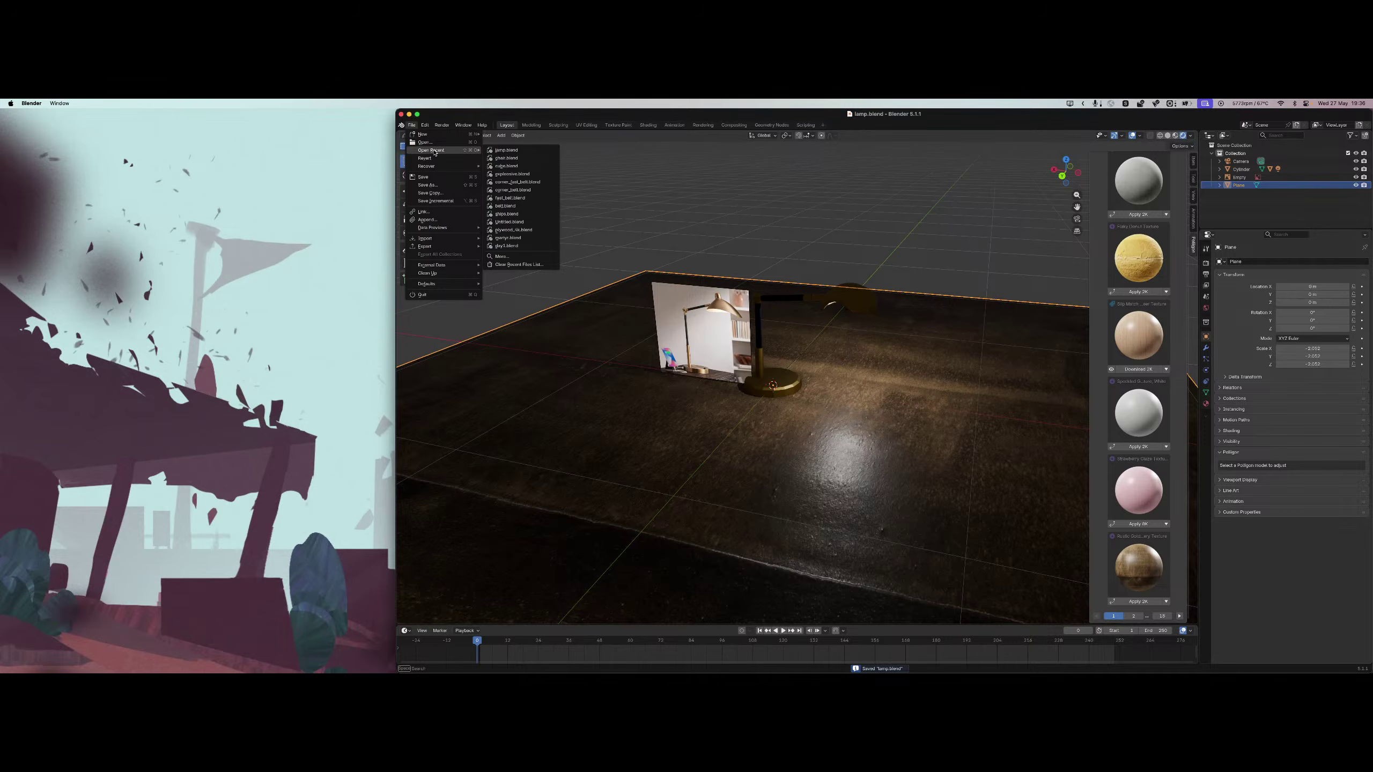
mouse_move(433, 150)
left_click(1241, 170)
left_click(1219, 169)
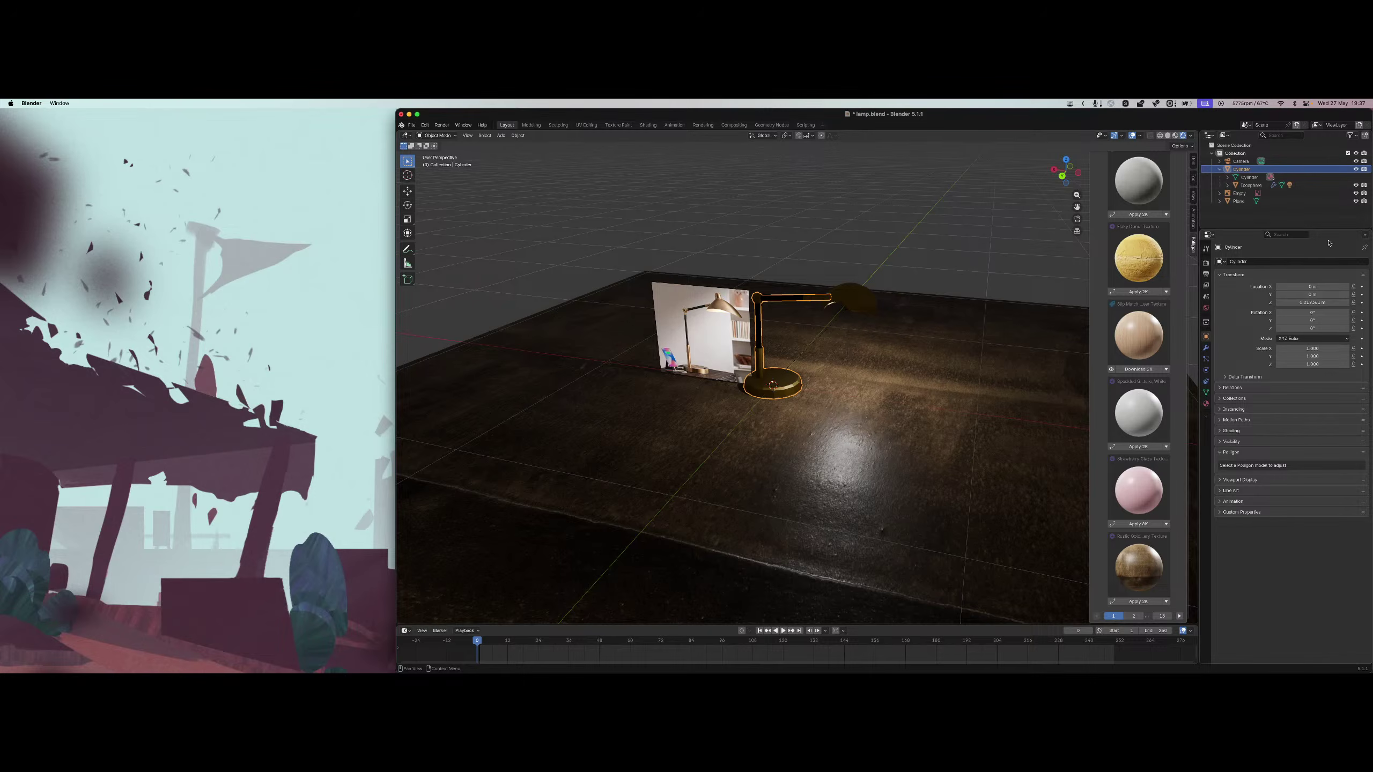
left_click(1259, 185)
left_click(1227, 185)
left_click(1258, 201)
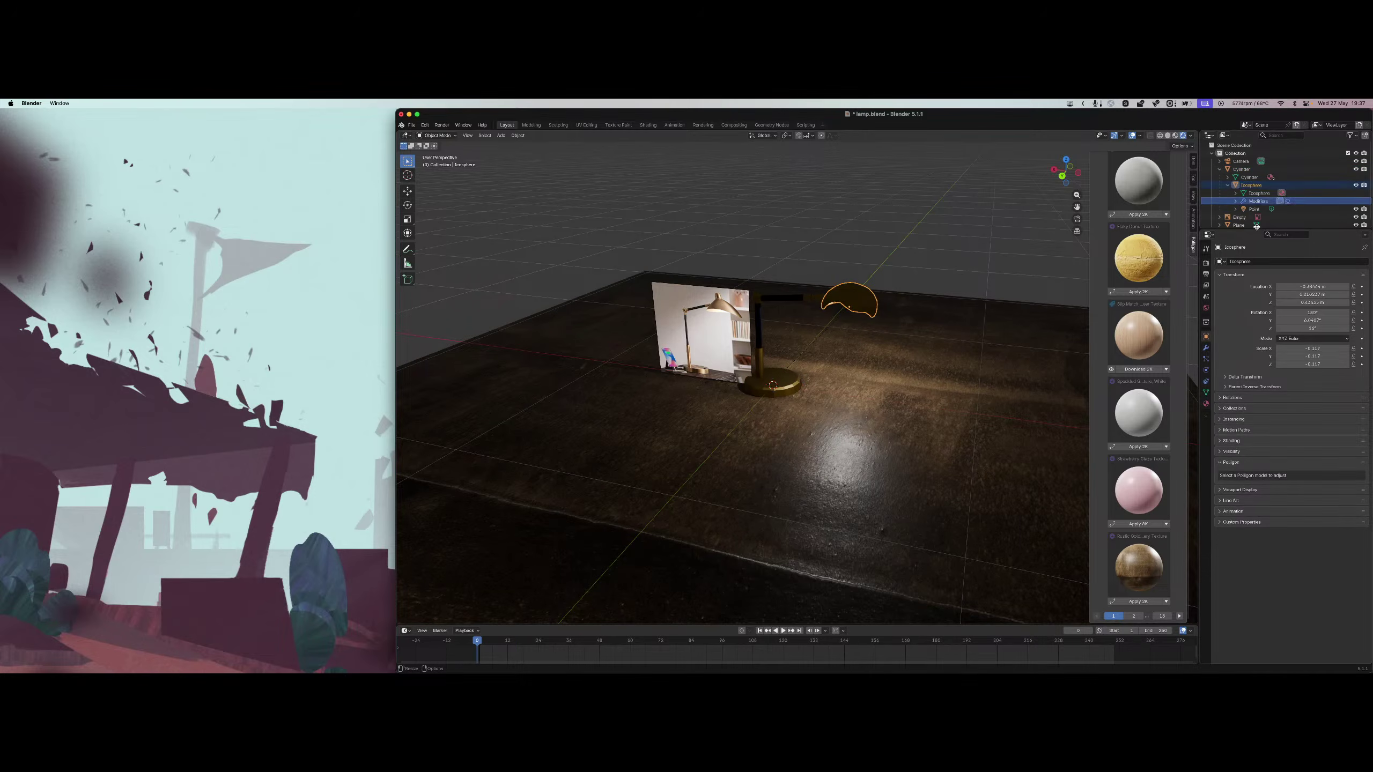
key("Down")
left_click(1242, 170, "shift")
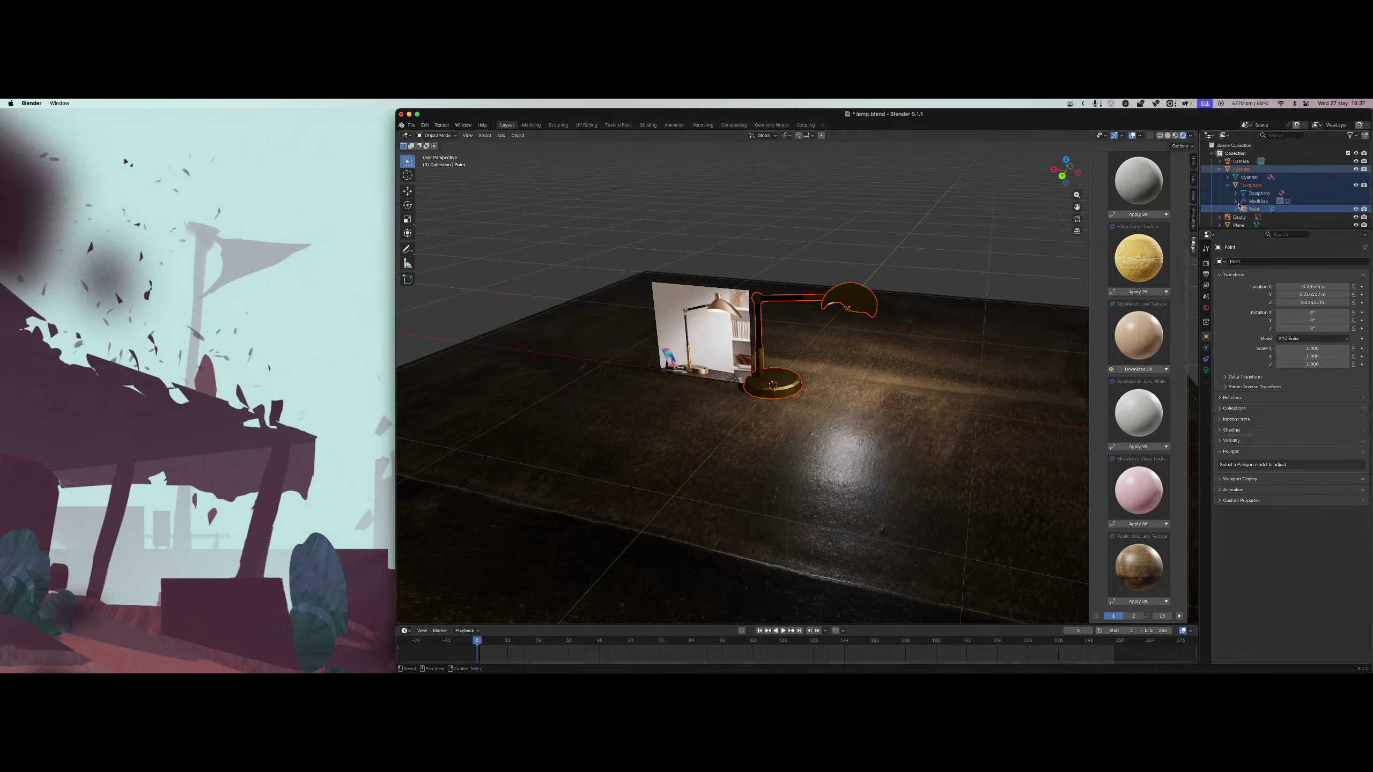
key("super+c")
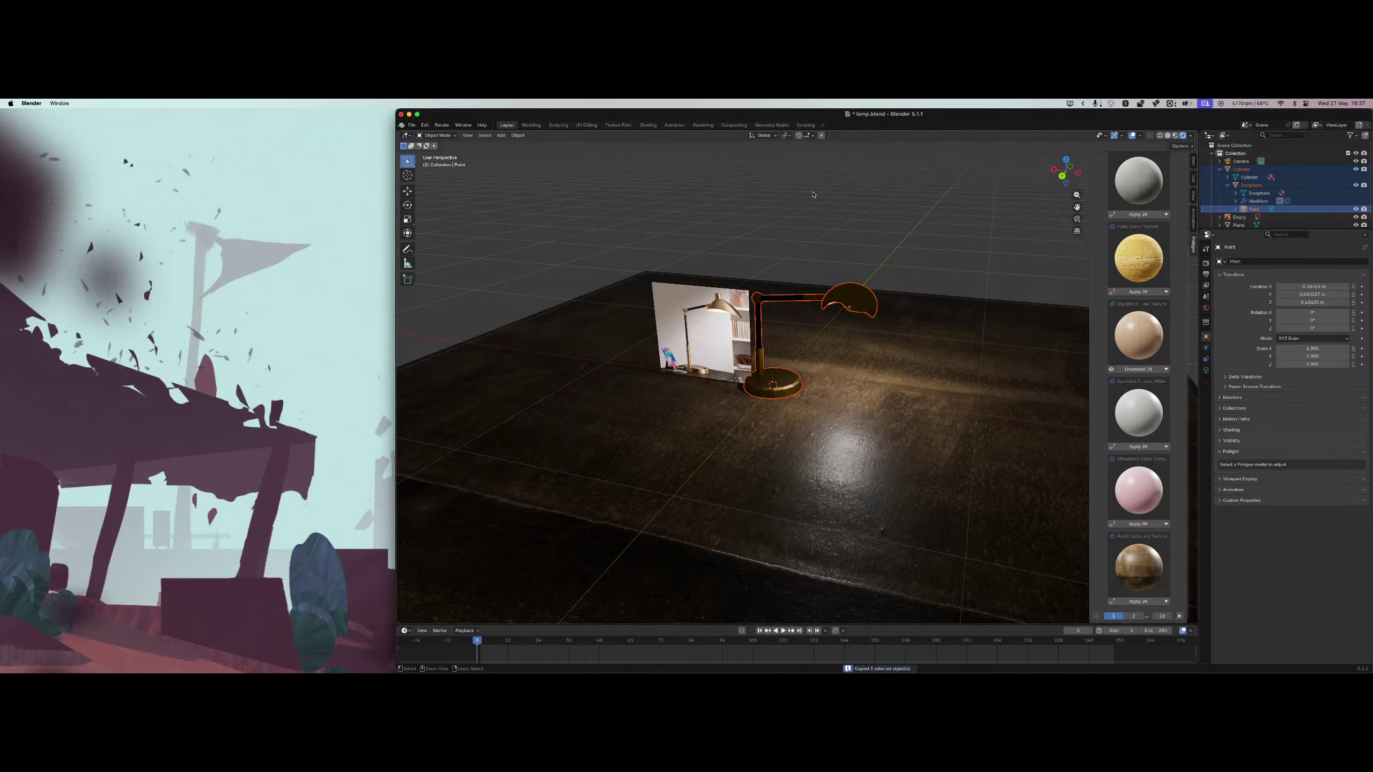
Open the recent donut scene day1.blend, saving the changes to the lamp file.
left_click(412, 125)
mouse_move(432, 150)
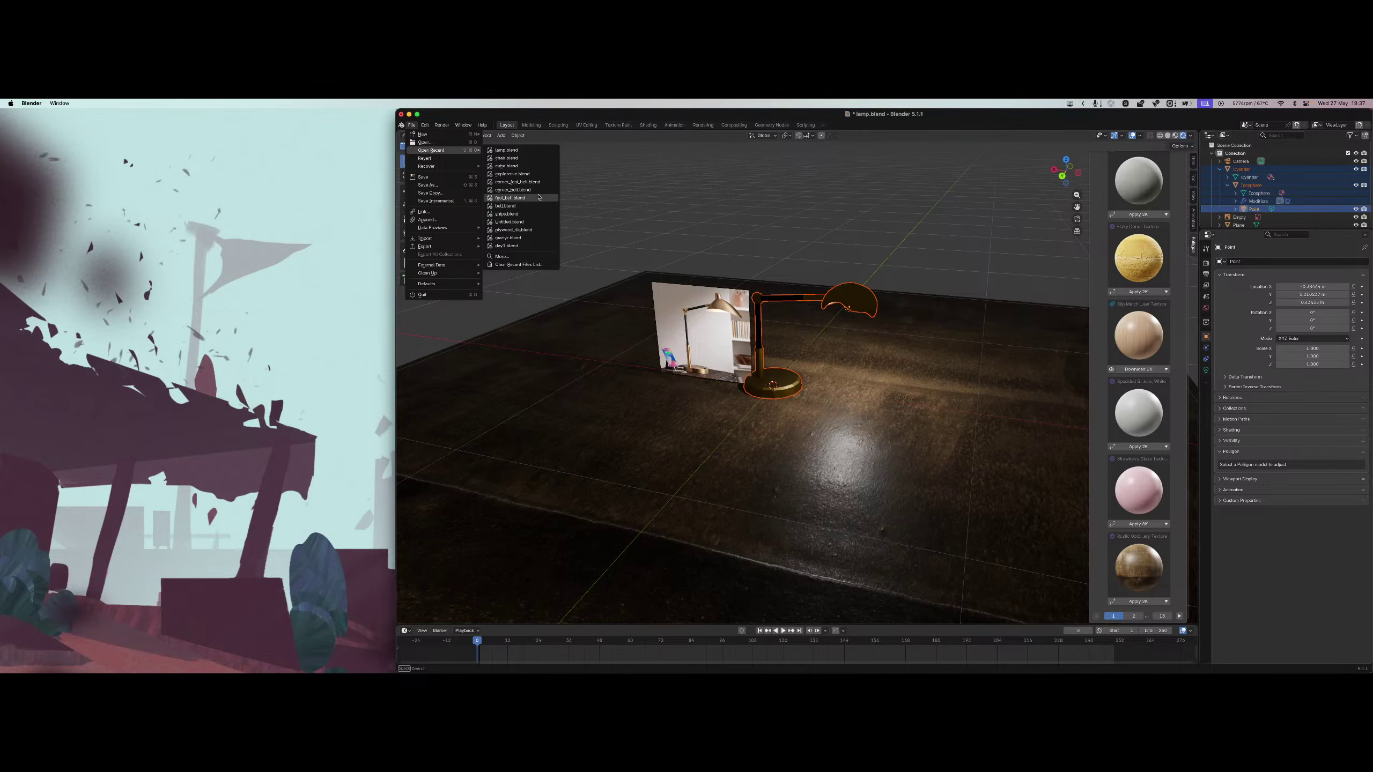
left_click(523, 246)
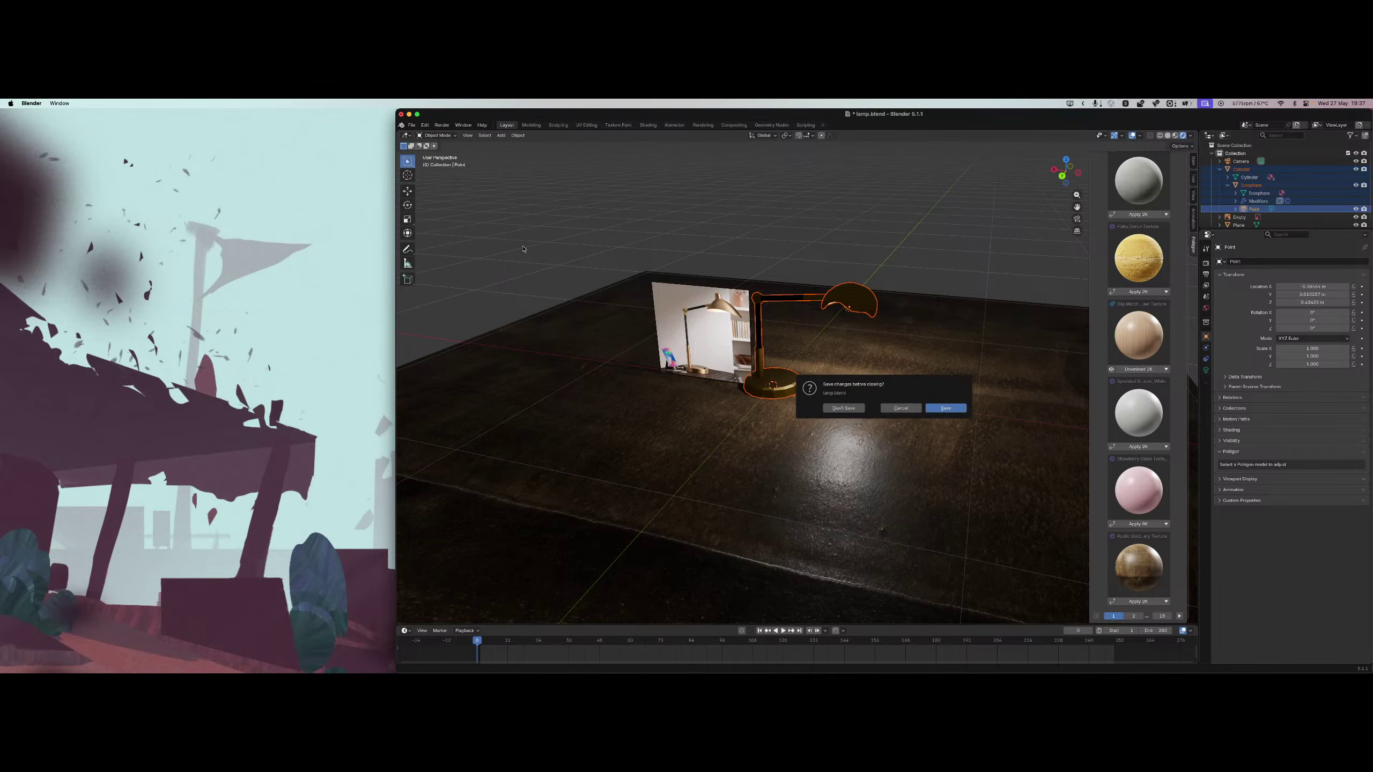
left_click(945, 408)
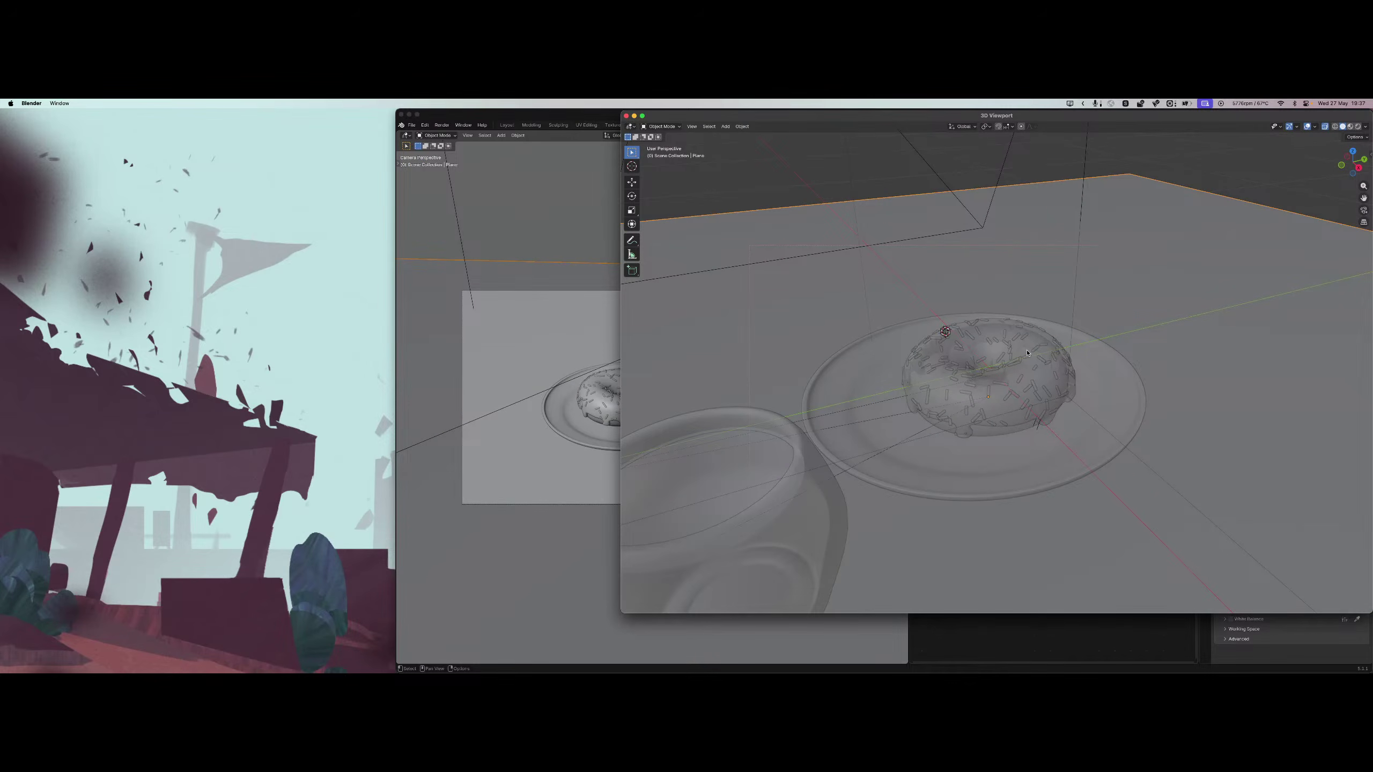
Paste the copied lamp into the donut scene and move it horizontally, with Z locked, to behind the plate.
key("super+v")
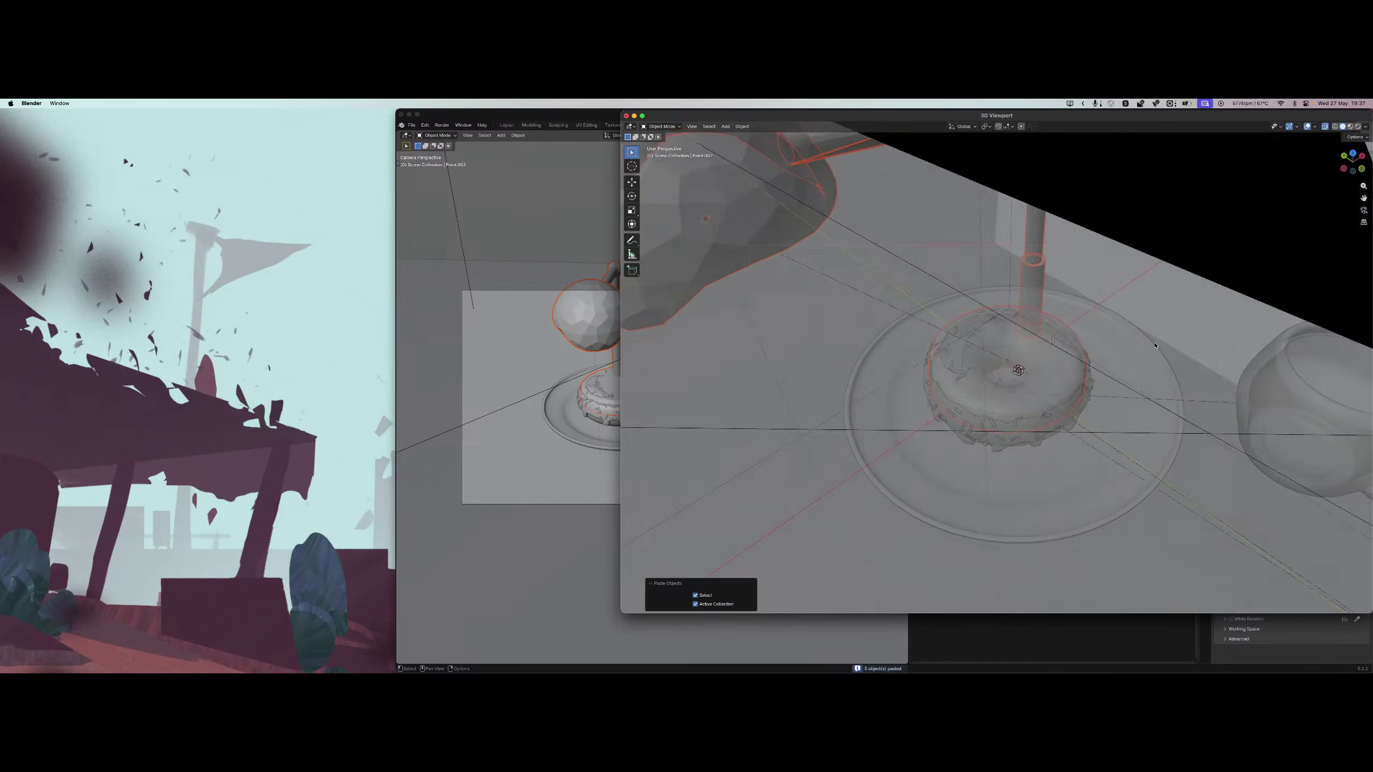
scroll(1155, 345, "down", 5)
middle_click_drag(1155, 345, 986, 360)
key("g")
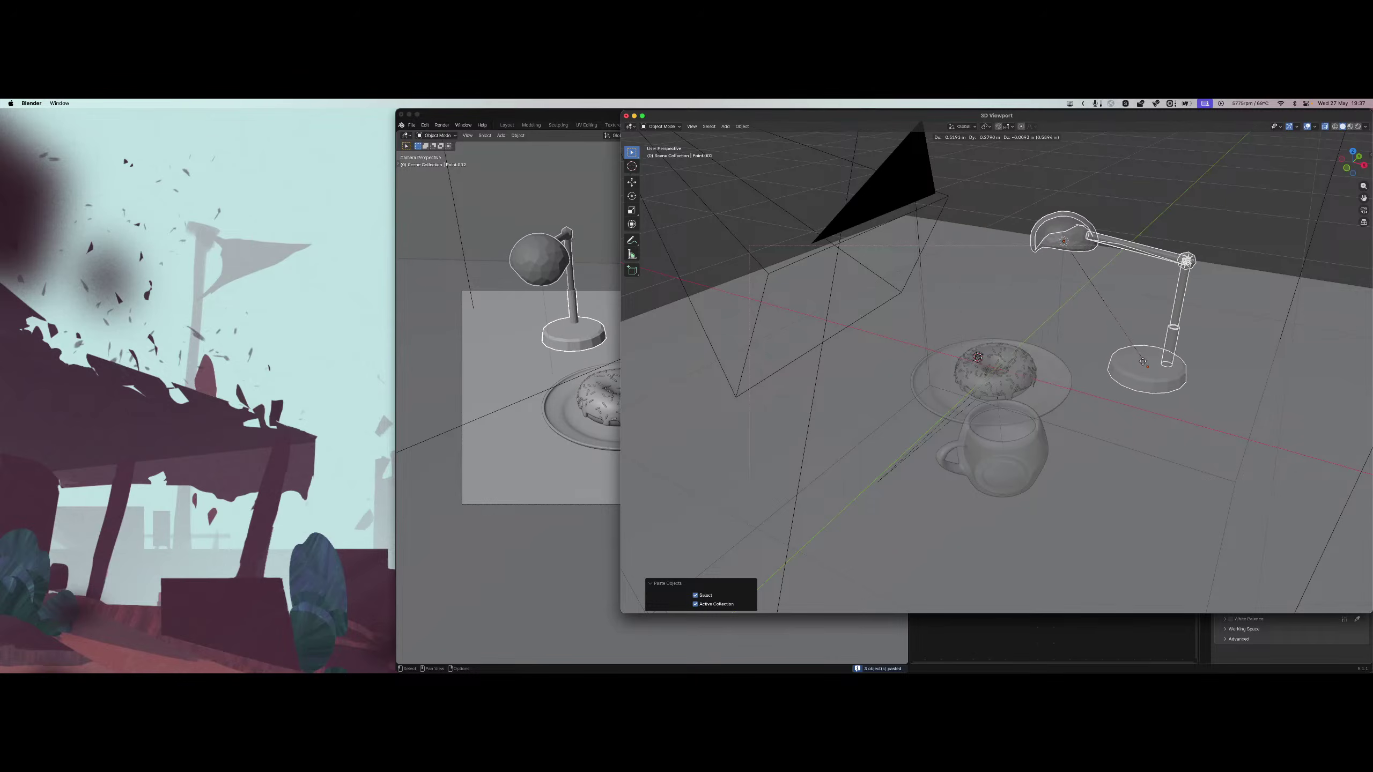
key("shift+z")
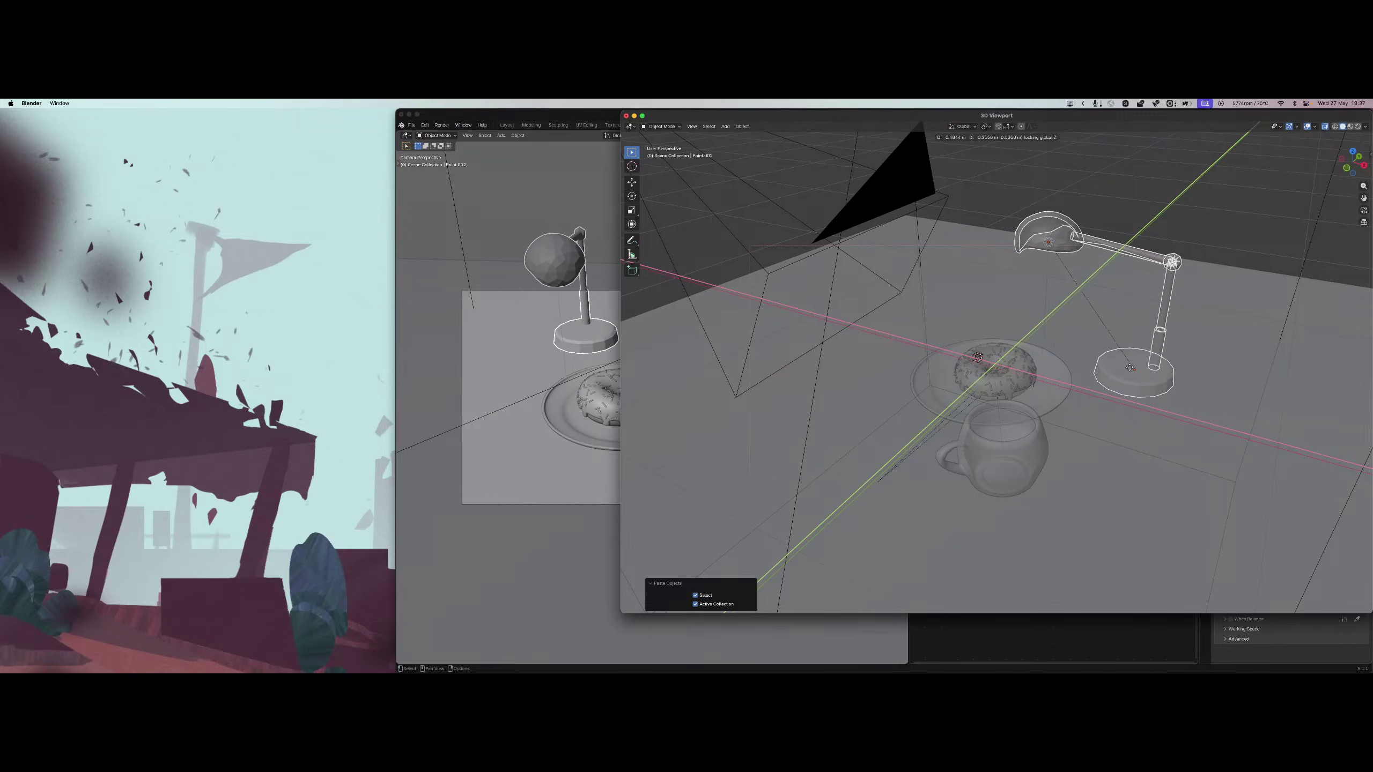
left_click(1128, 368)
middle_click_drag(1129, 368, 1128, 386)
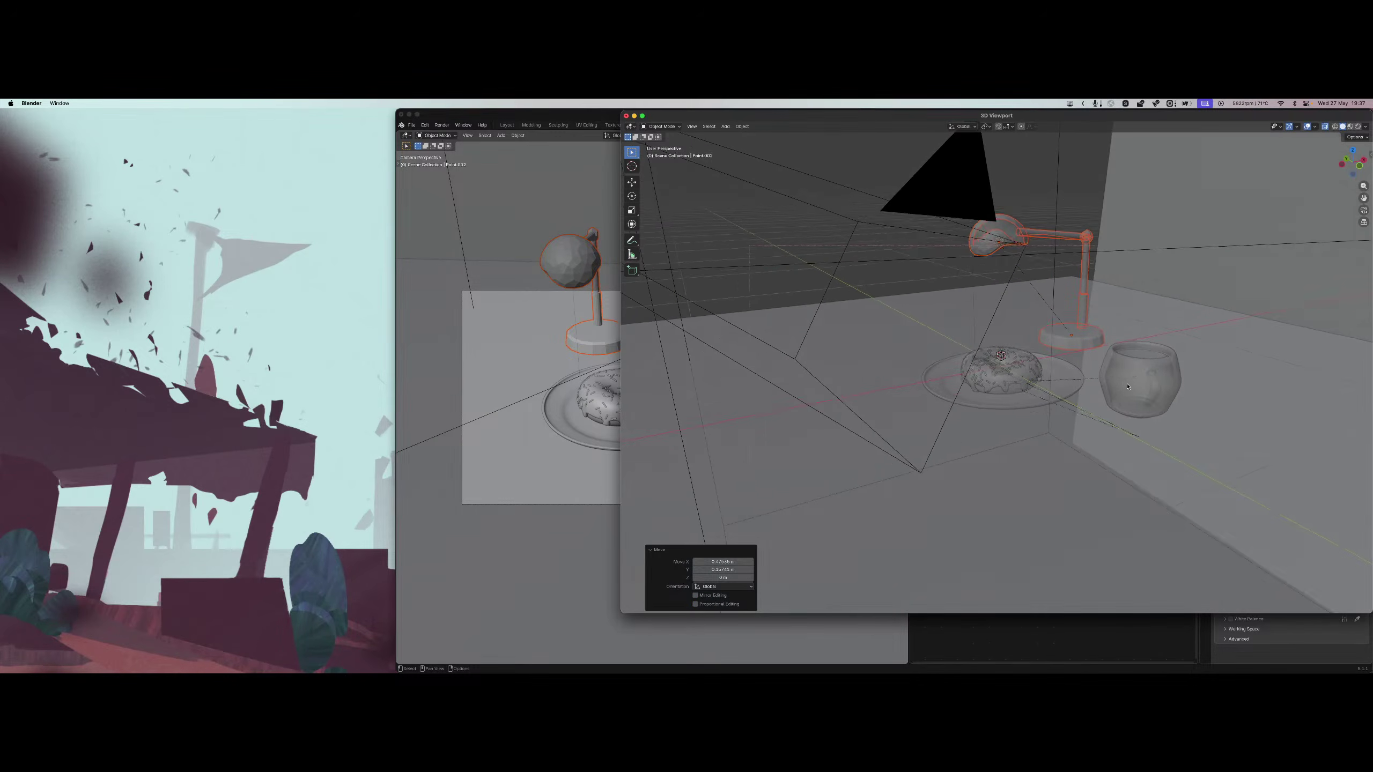
Rotate the lamp about the global Z axis so its arm and shade extend towards the mug in the camera view.
scroll(540, 270, "down", 6)
left_click(540, 270)
left_click(539, 269)
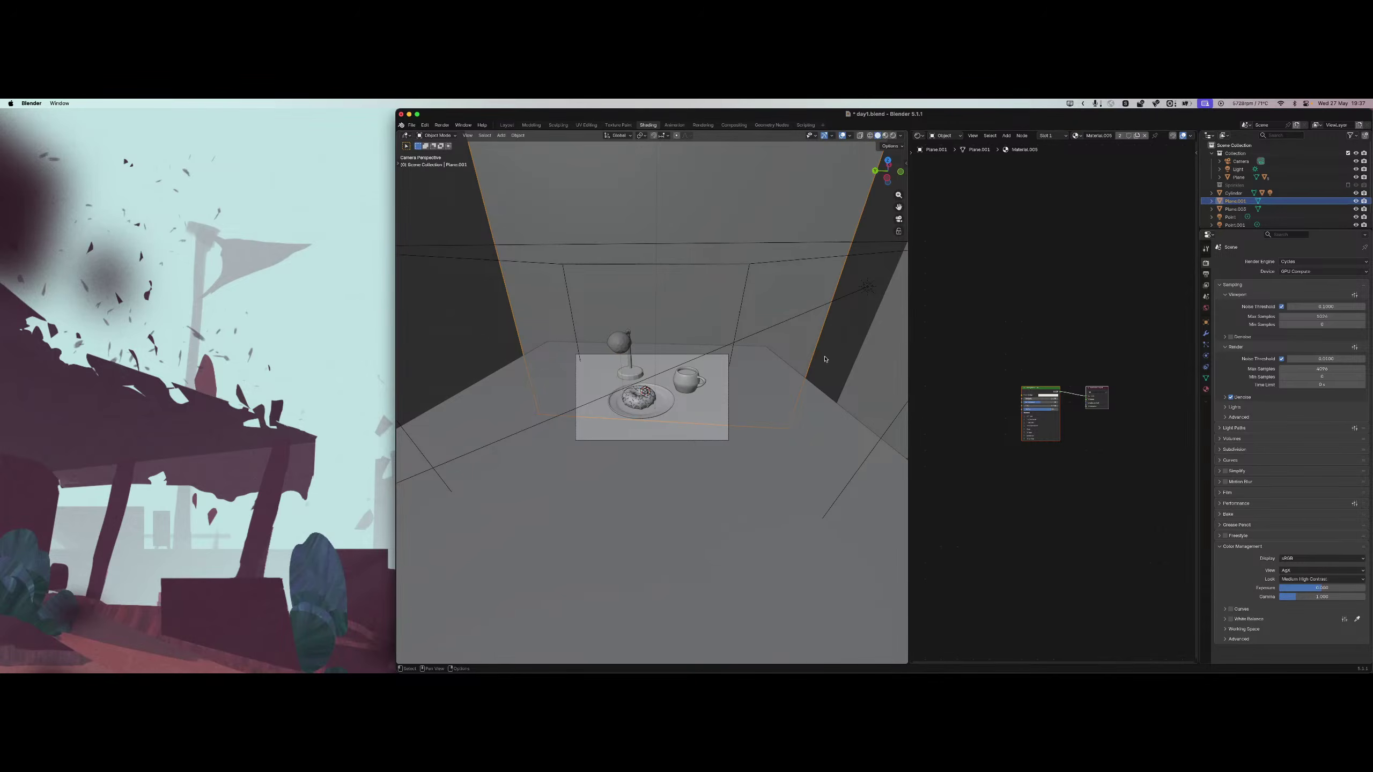
scroll(736, 363, "up", 6)
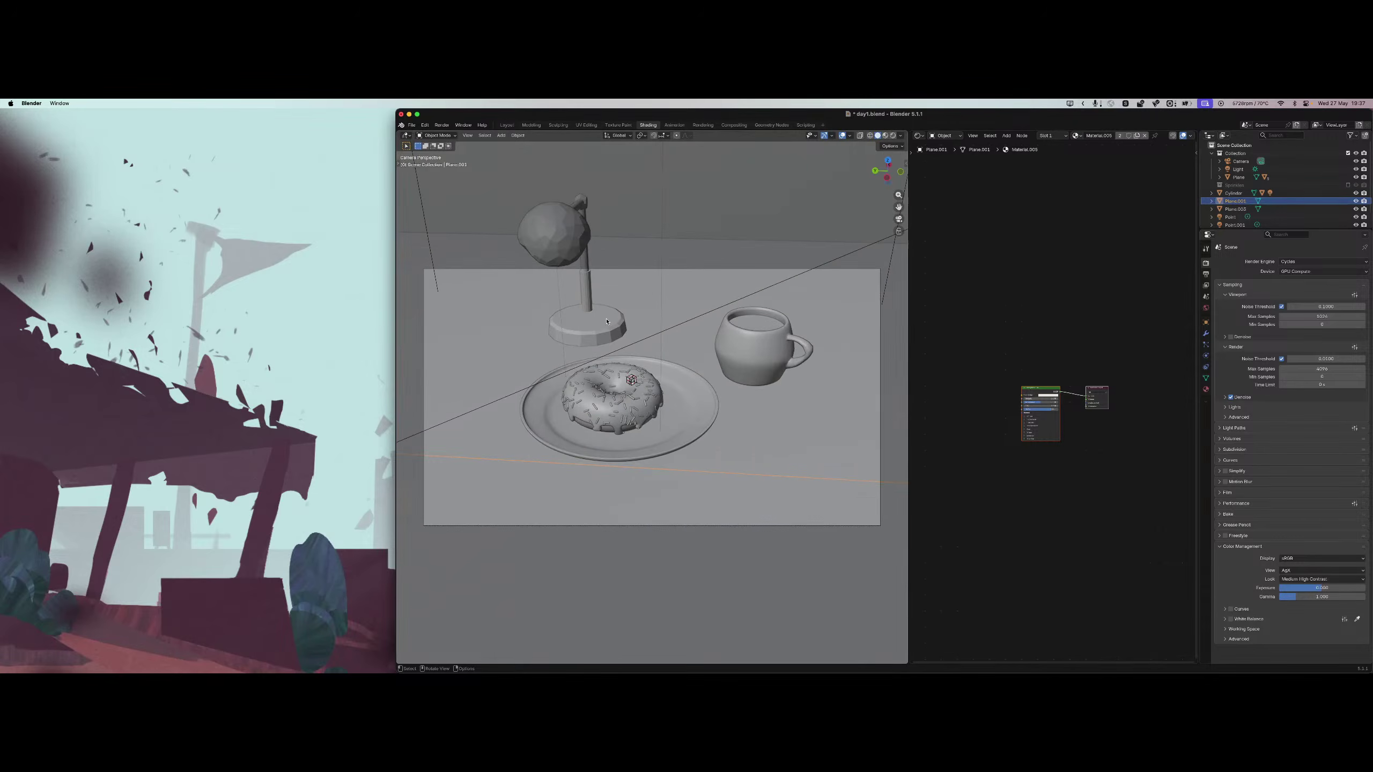
left_click(591, 323)
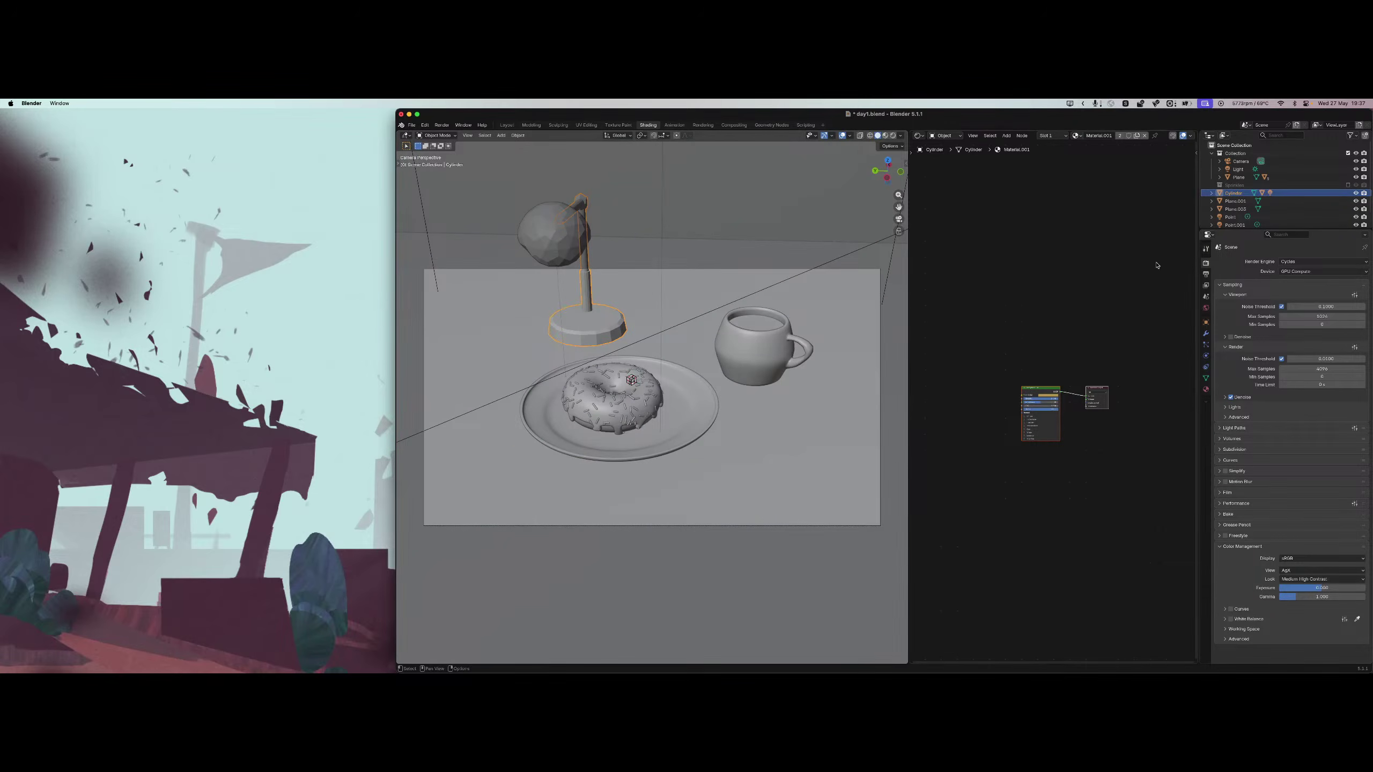
key("r")
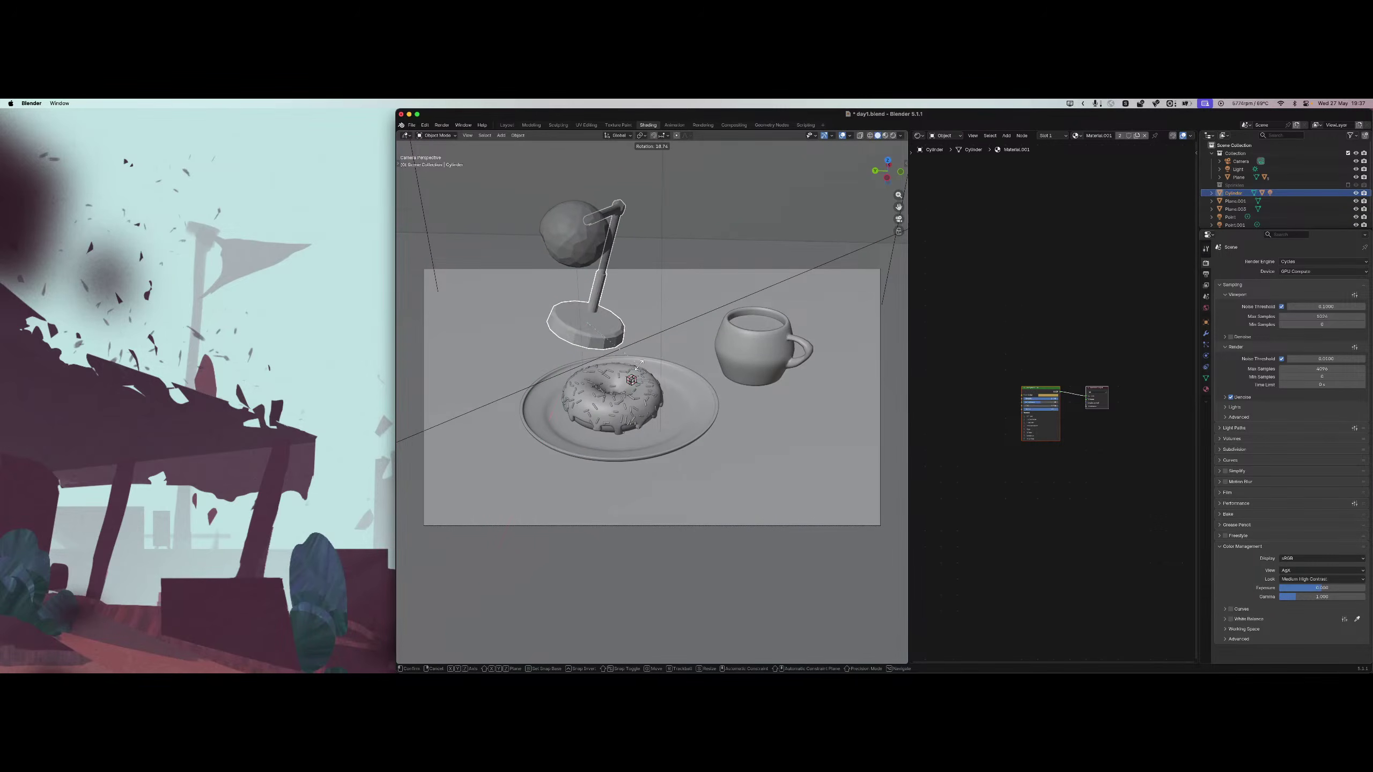
key("z")
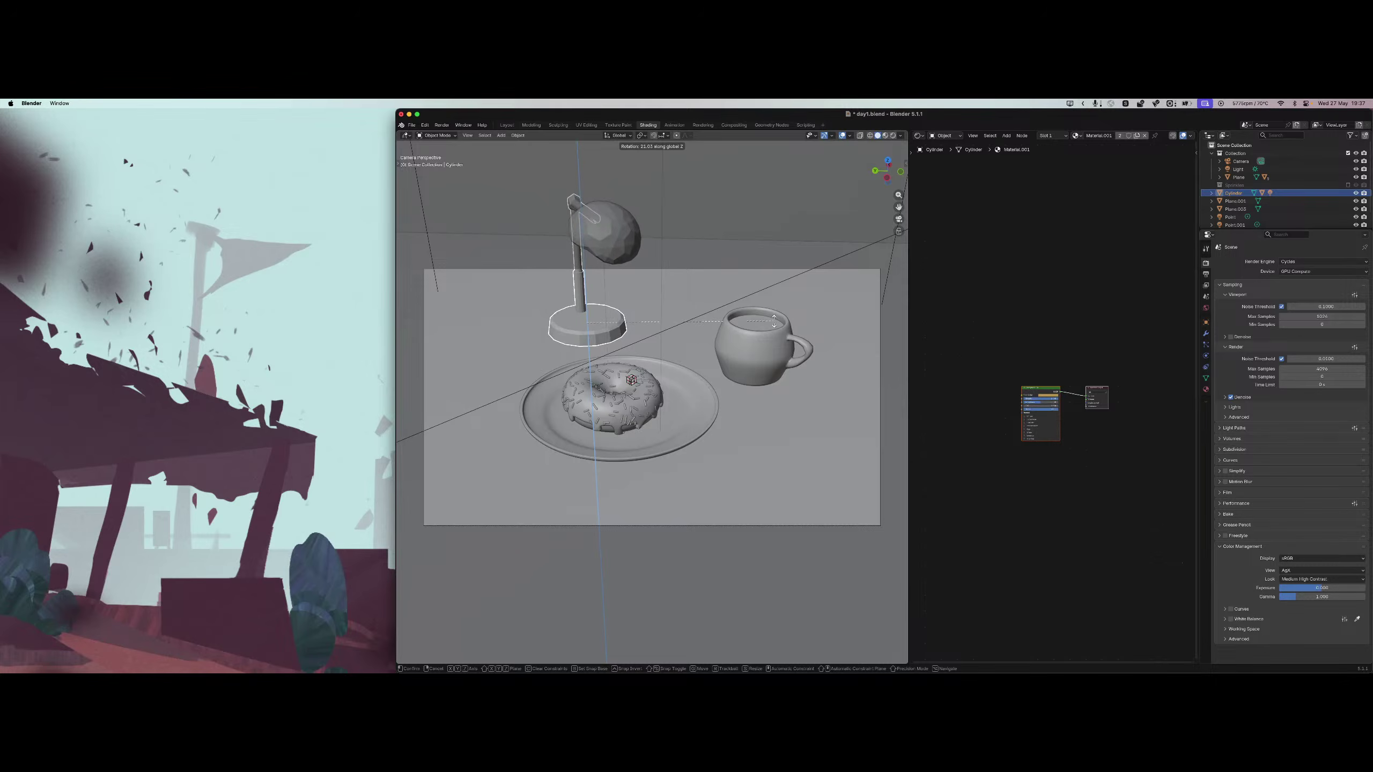
left_click(838, 211)
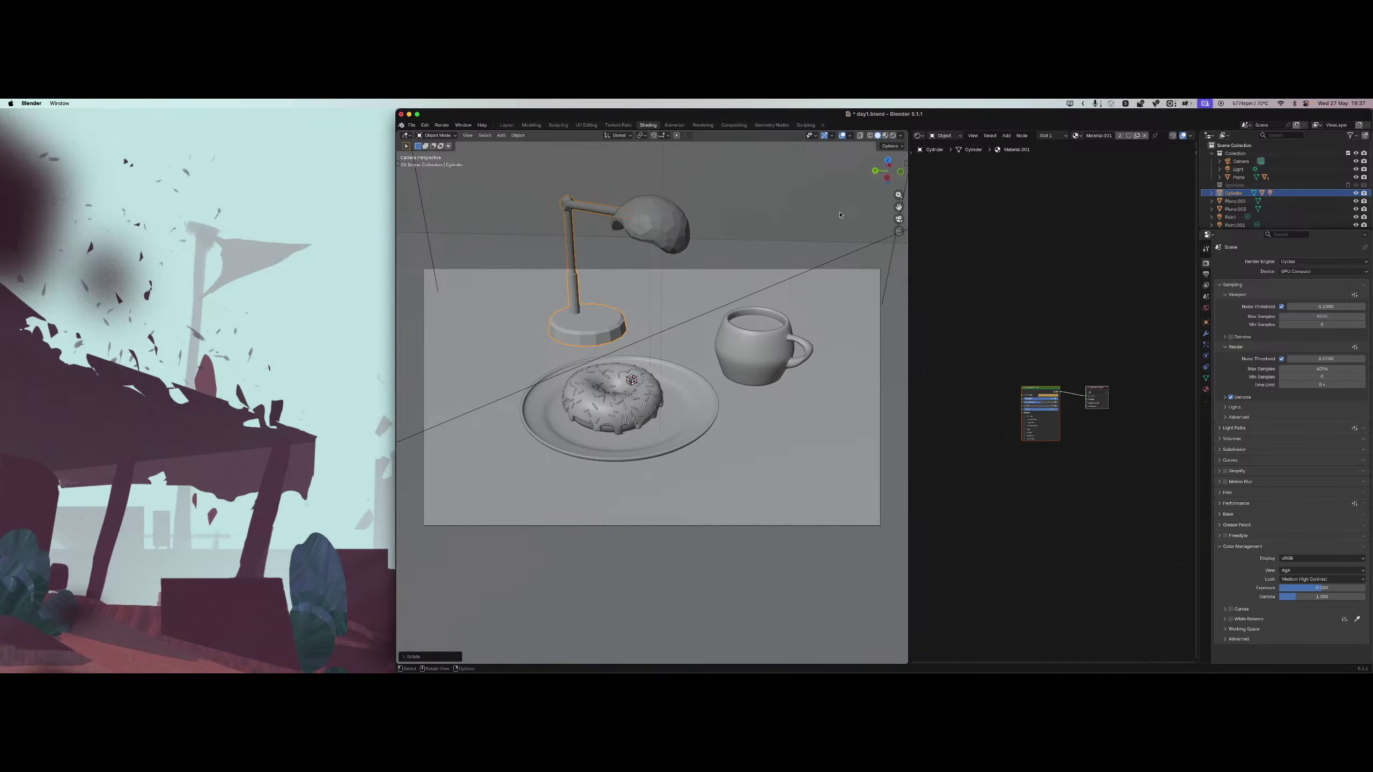
Move the lamp across the tabletop, with Z locked, to the plate's rear left.
key("g")
key("shift+z")
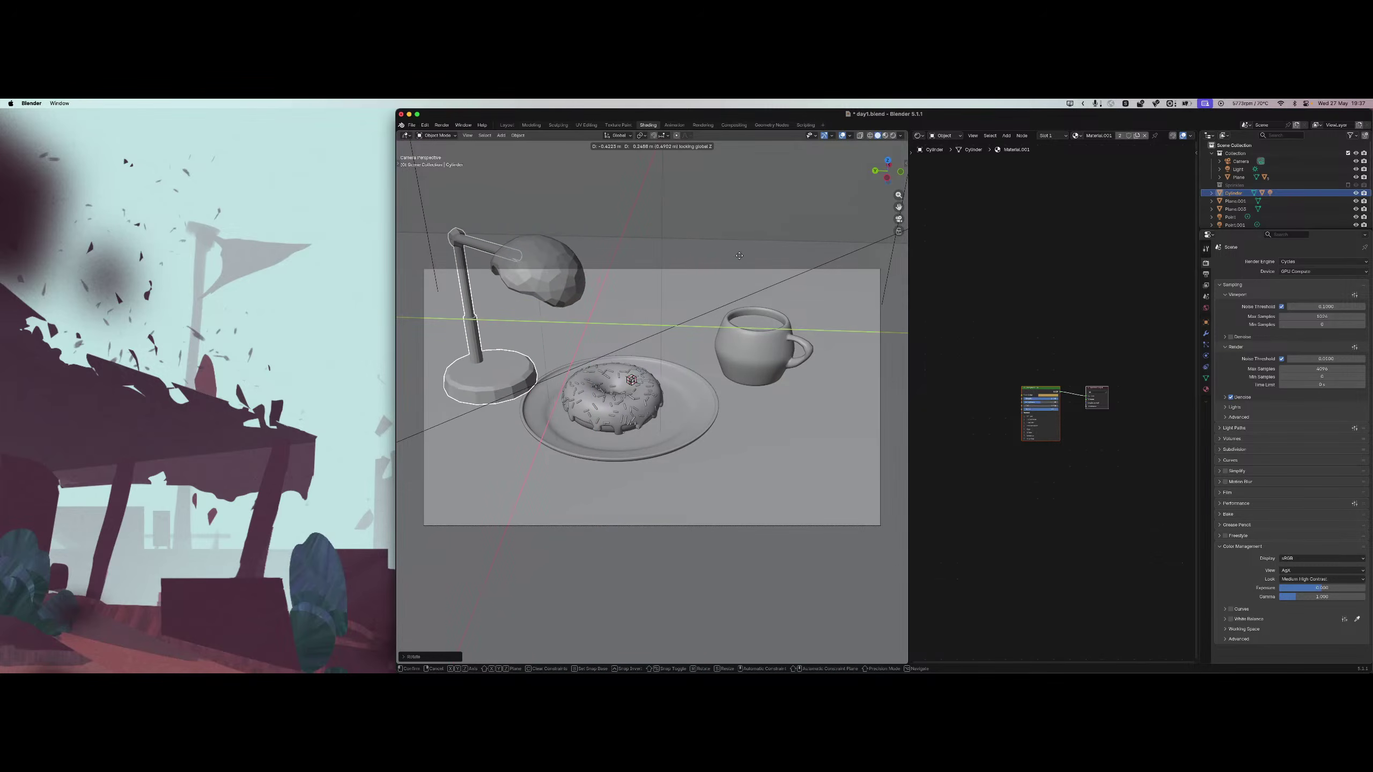
left_click(750, 248)
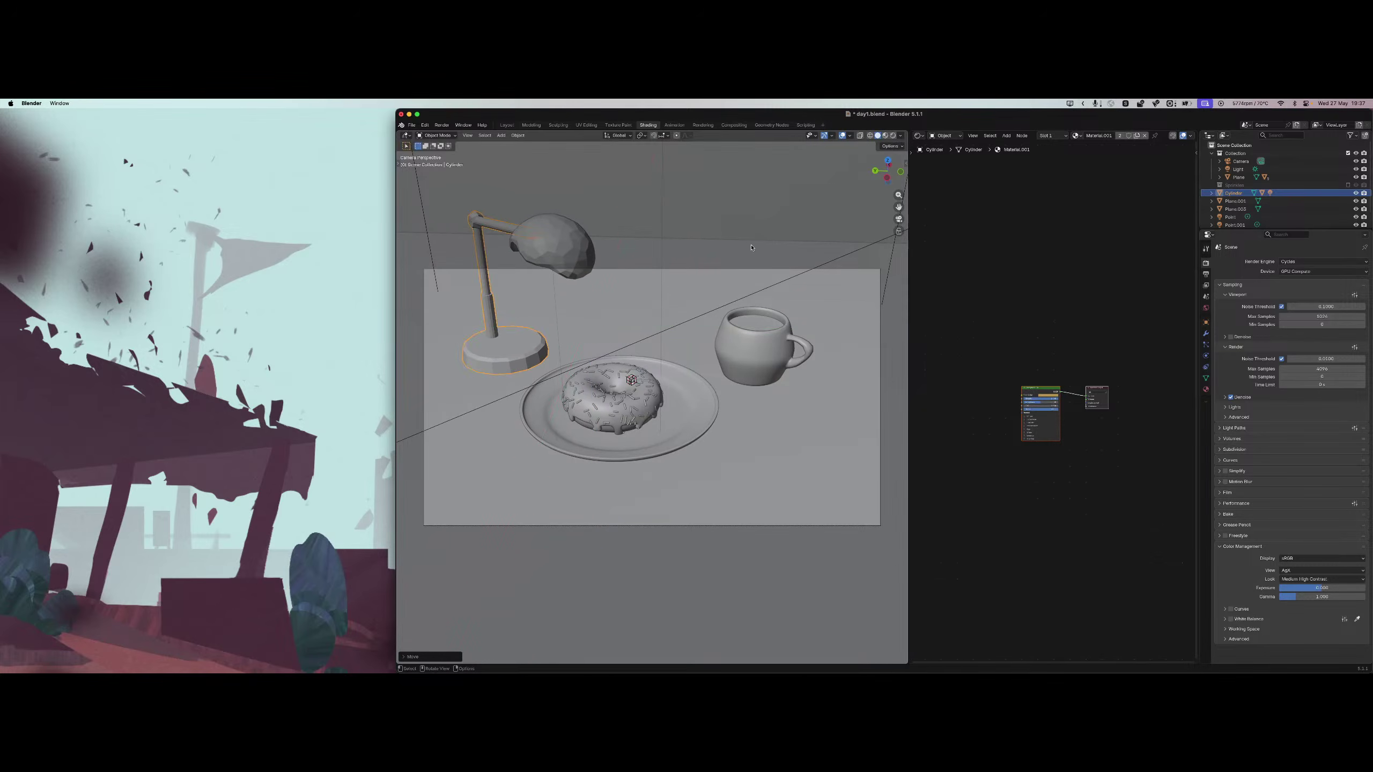
Rotate the lamp shade about the global Z axis and tilt it slightly in the camera view so it opens over the donut.
left_click(571, 238)
key("r")
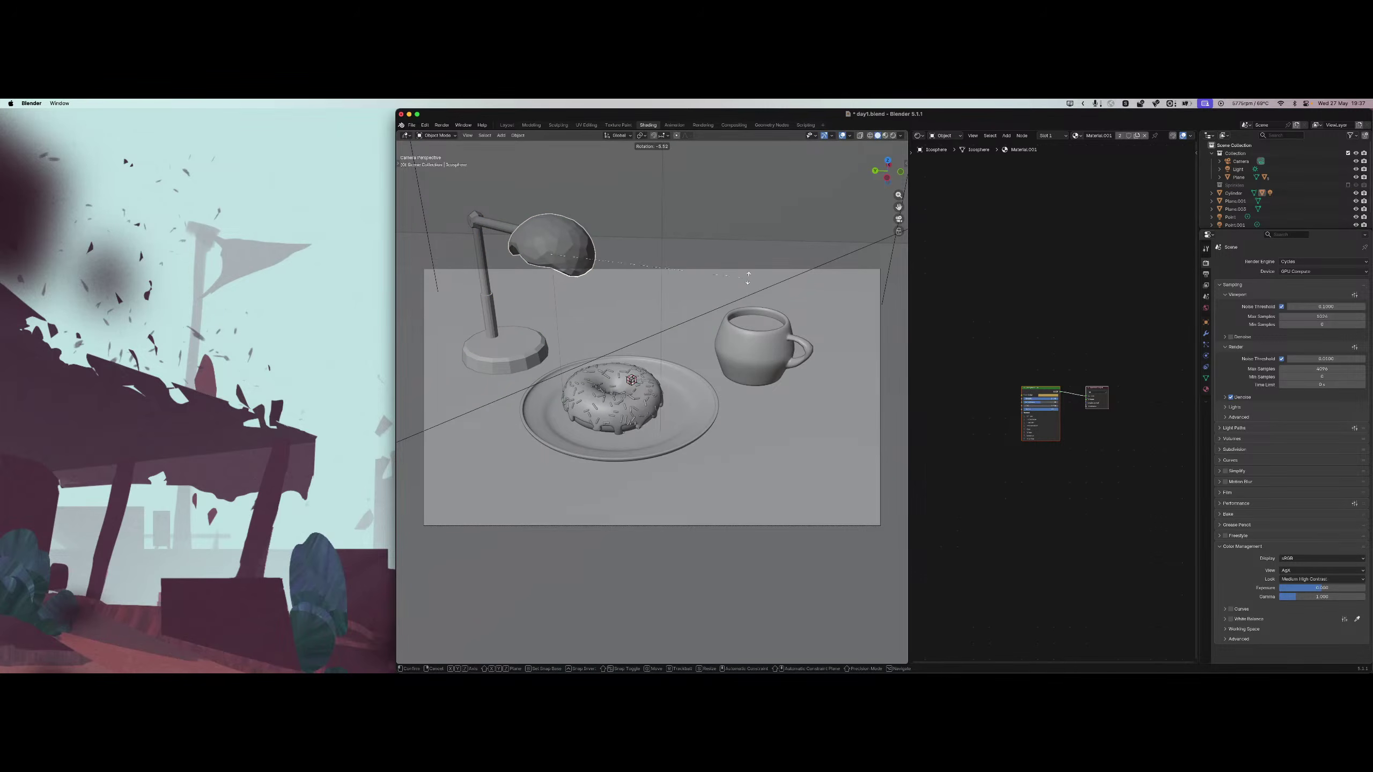
key("z")
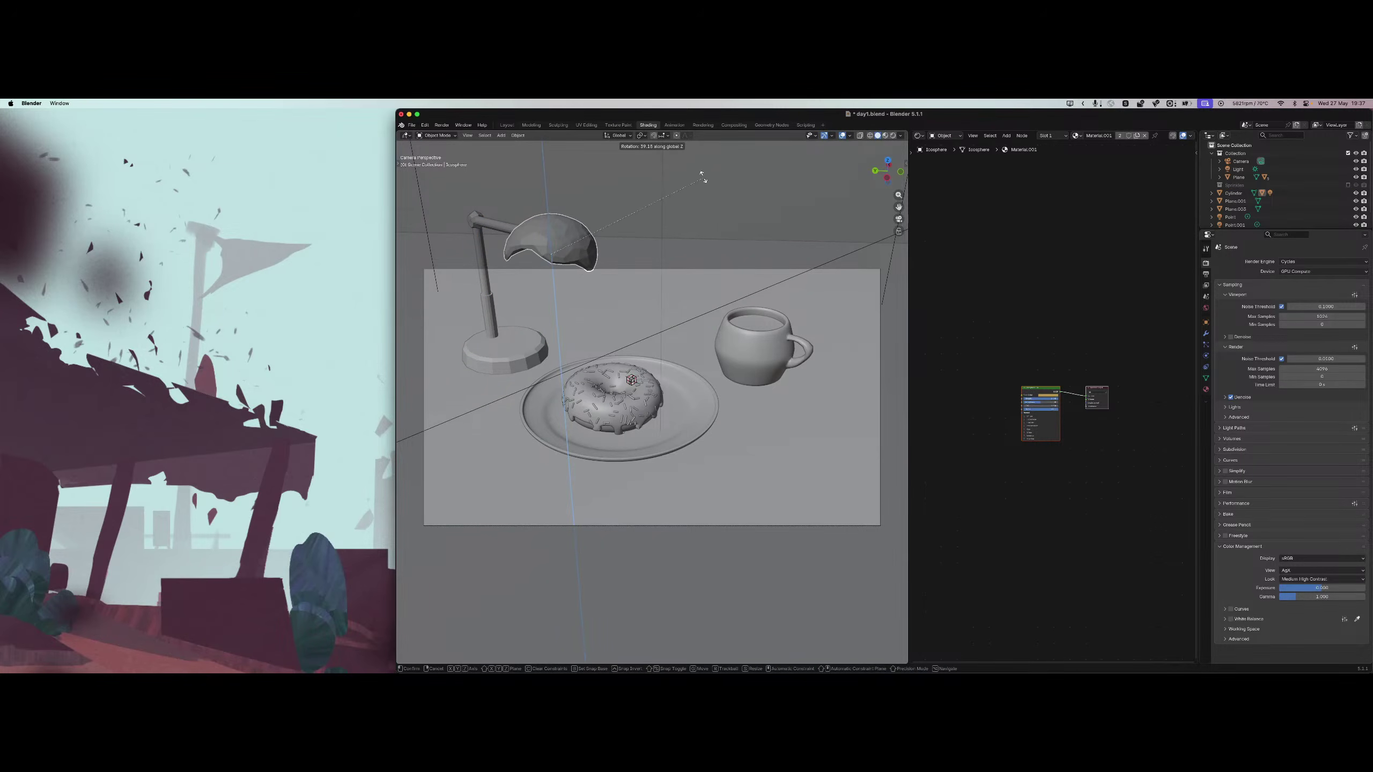
left_click(689, 246)
key("r")
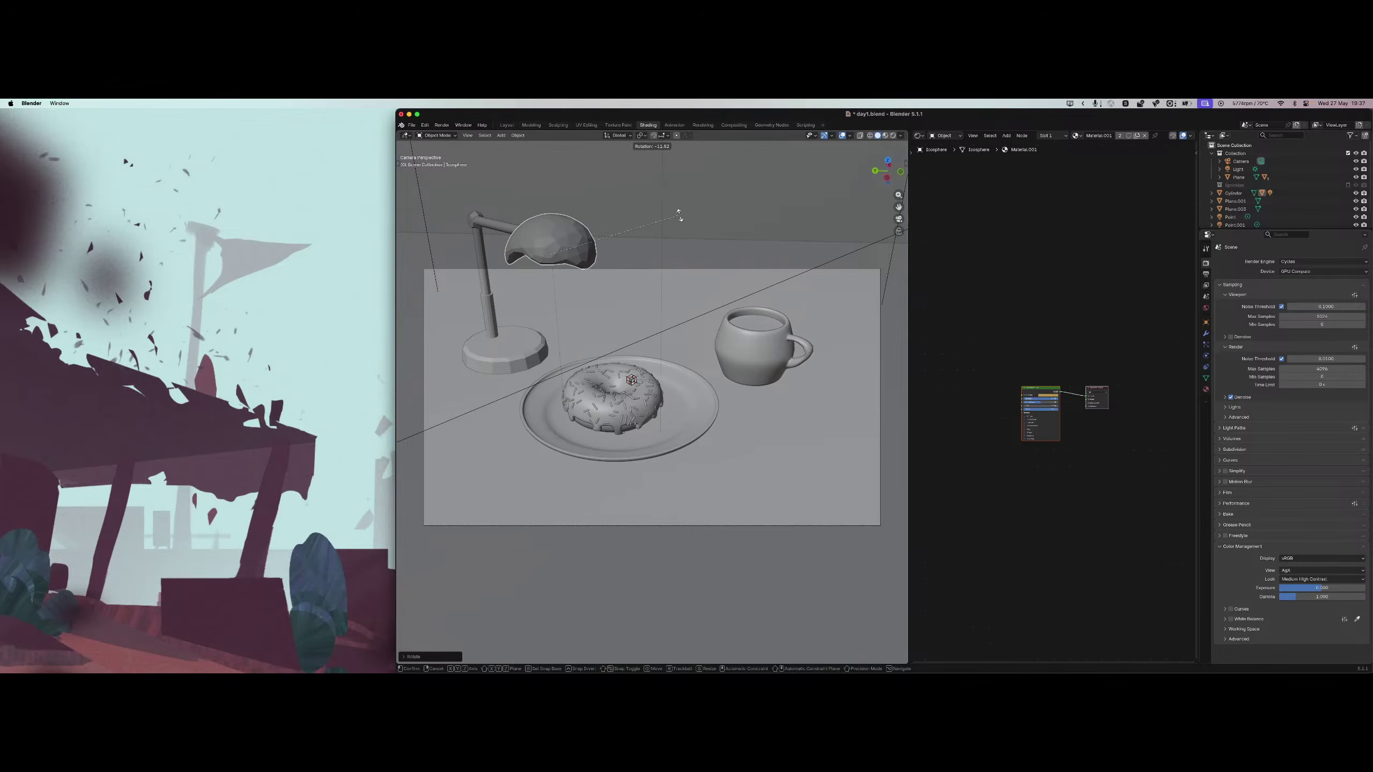
left_click(680, 216)
Reposition the lamp horizontally beside the plate and scale it up uniformly to about 1.3 times its size.
left_click(509, 342)
key("g")
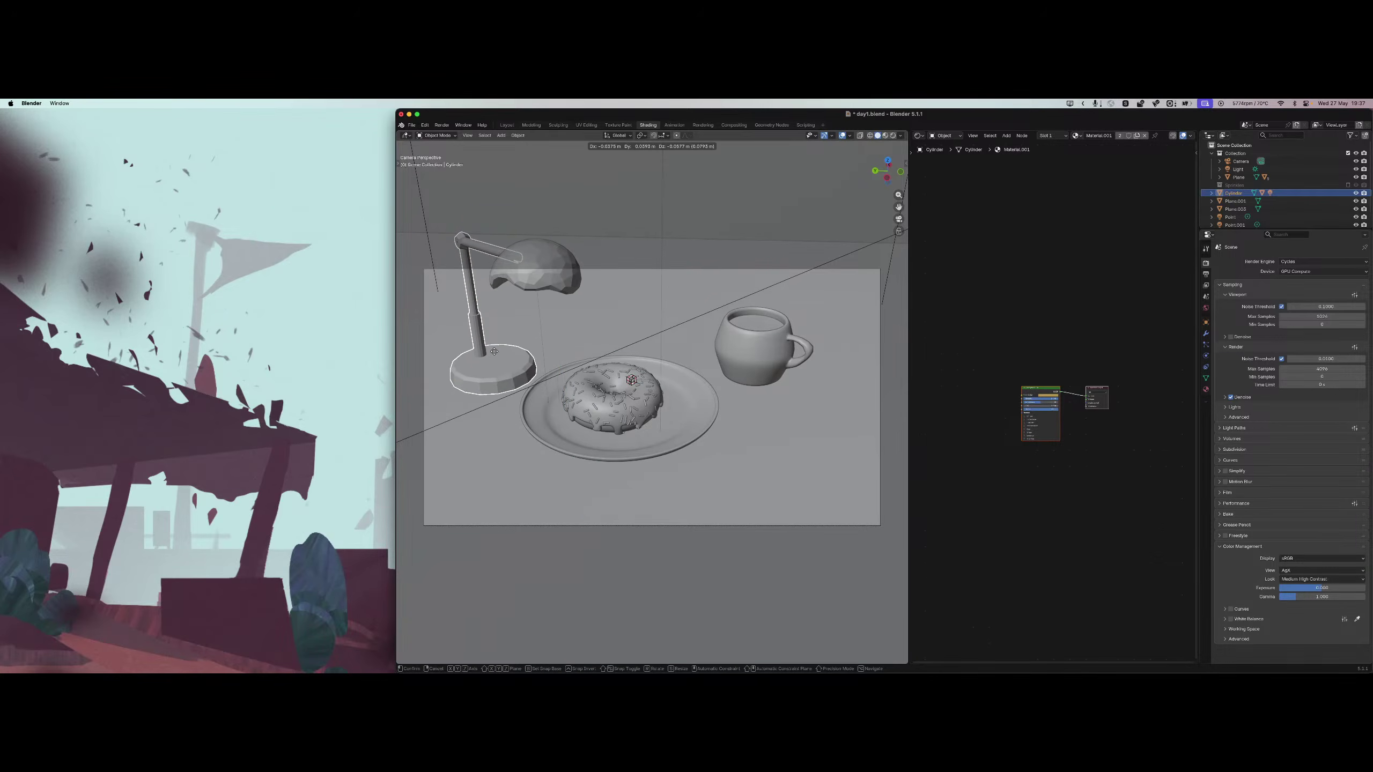
key("shift+z")
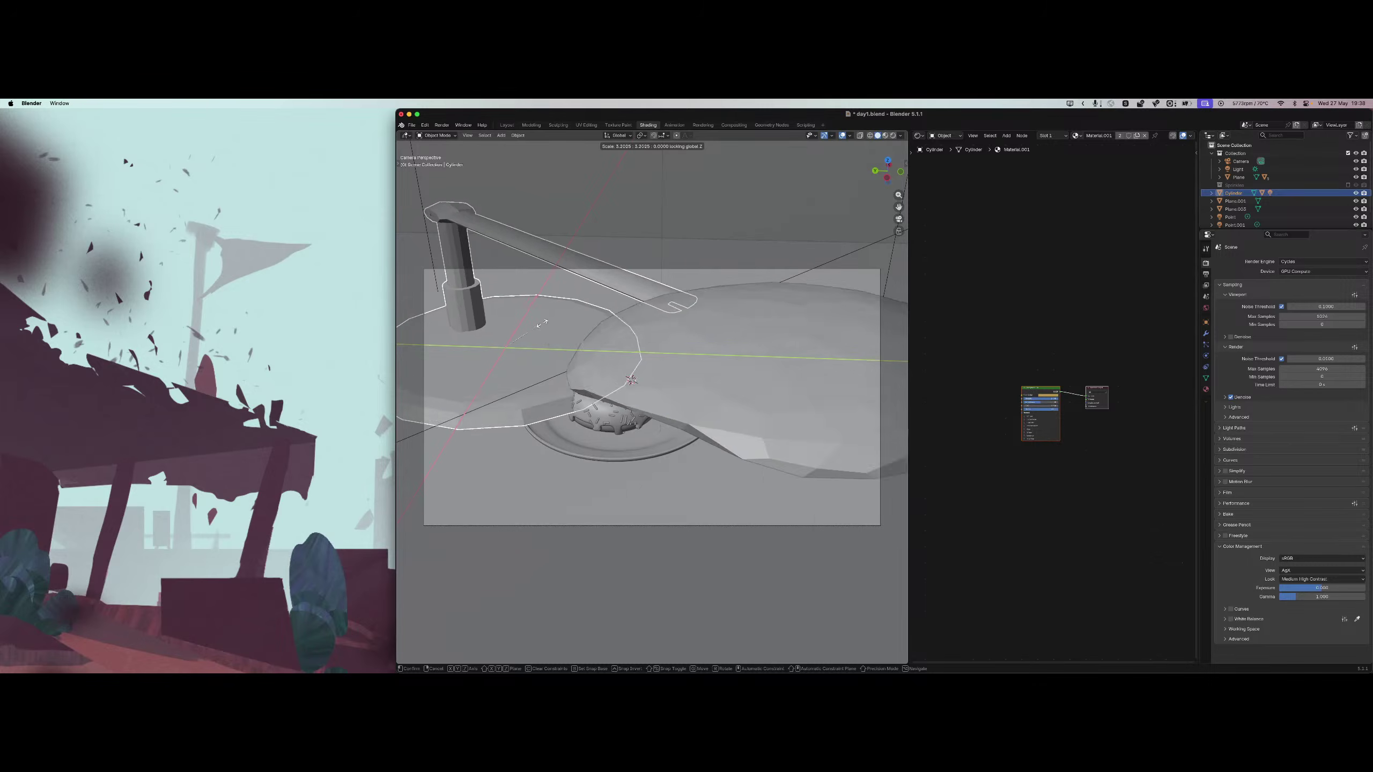
left_click(524, 311)
key("s")
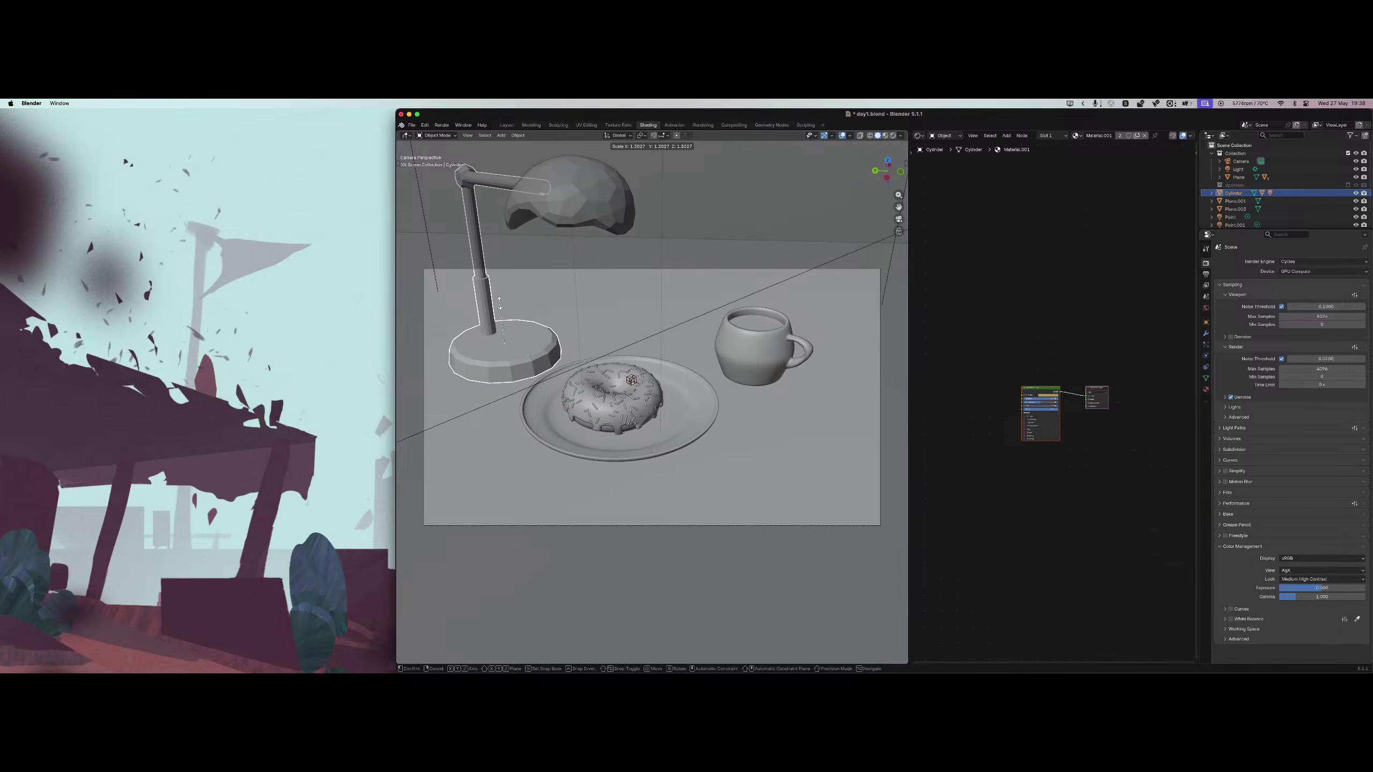
left_click(493, 306)
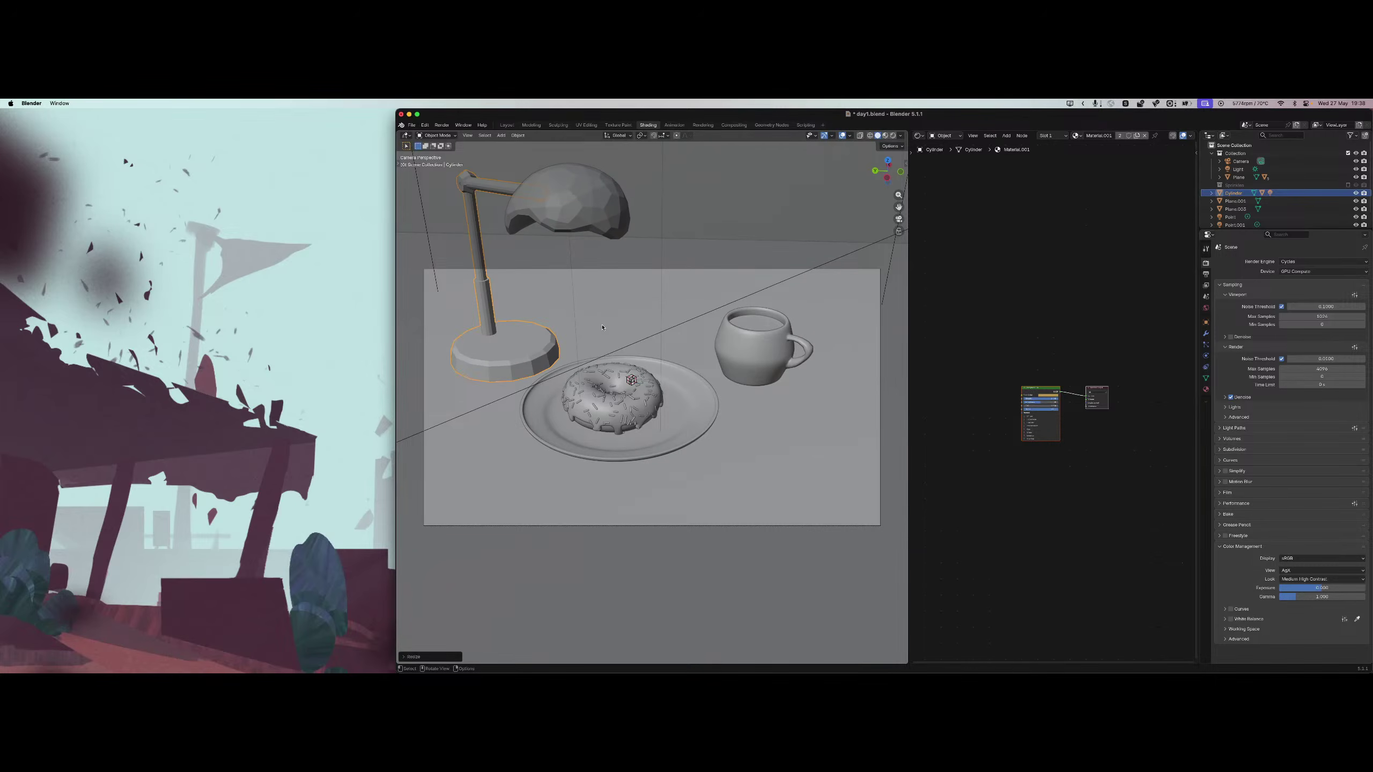
Lock the camera to the view and reframe the shot wider so the lamp, donut plate and mug all fit.
scroll(687, 322, "down", 2)
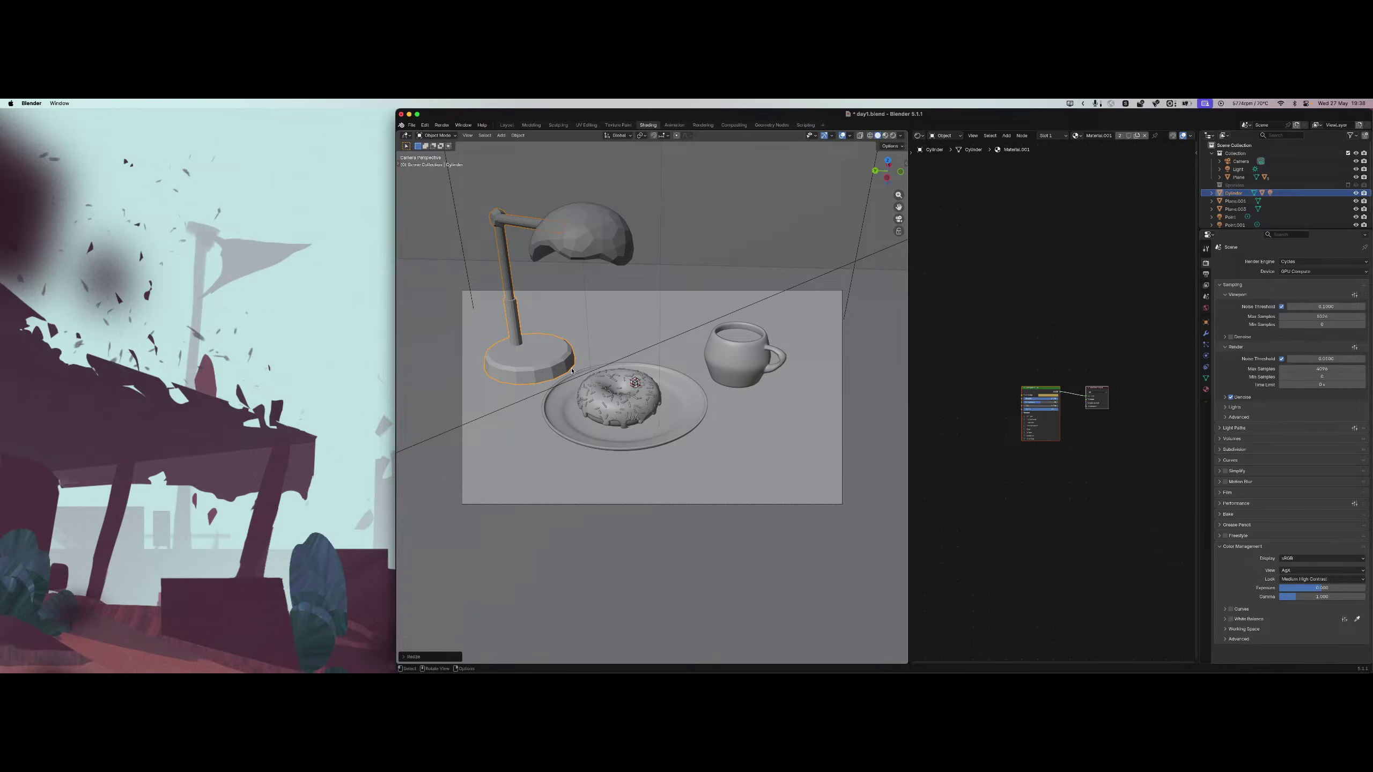
left_click(898, 234)
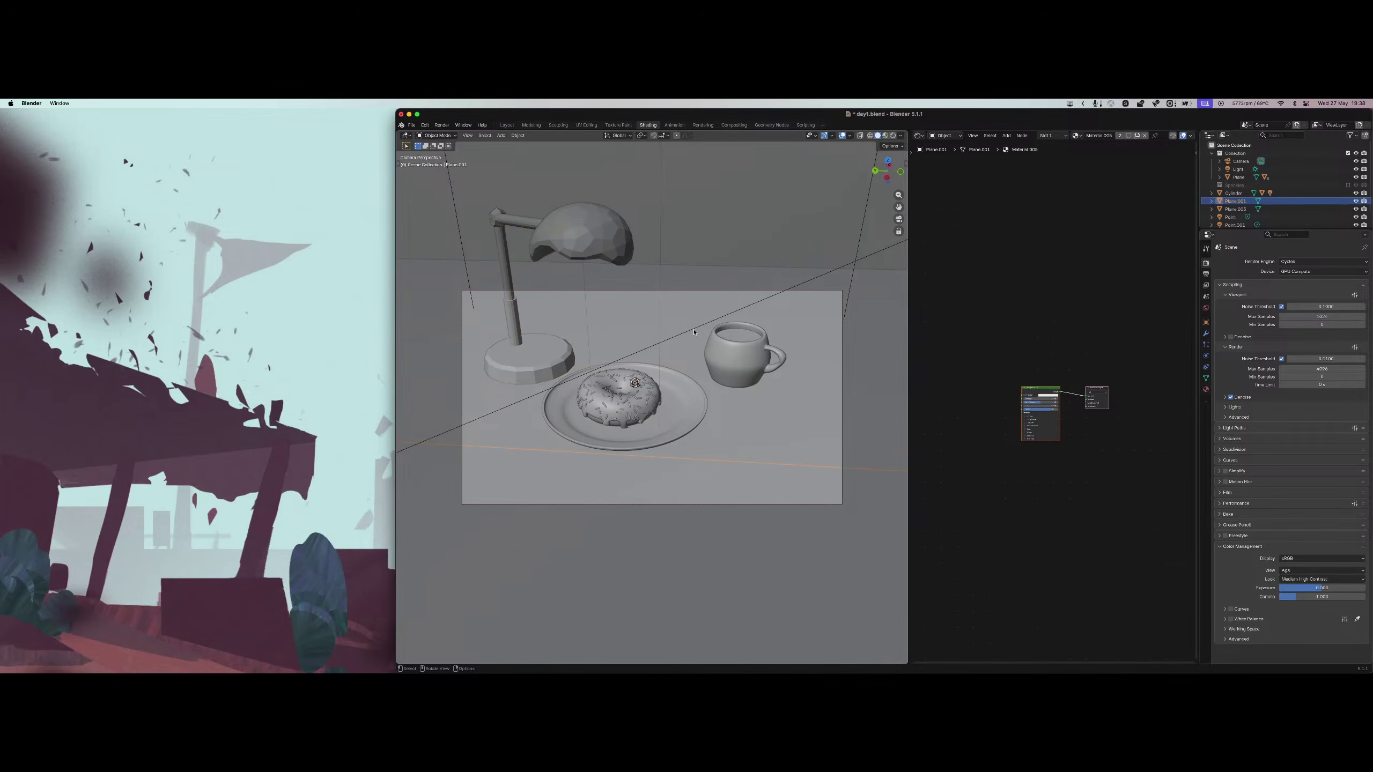
middle_click_drag(694, 332, 687, 387)
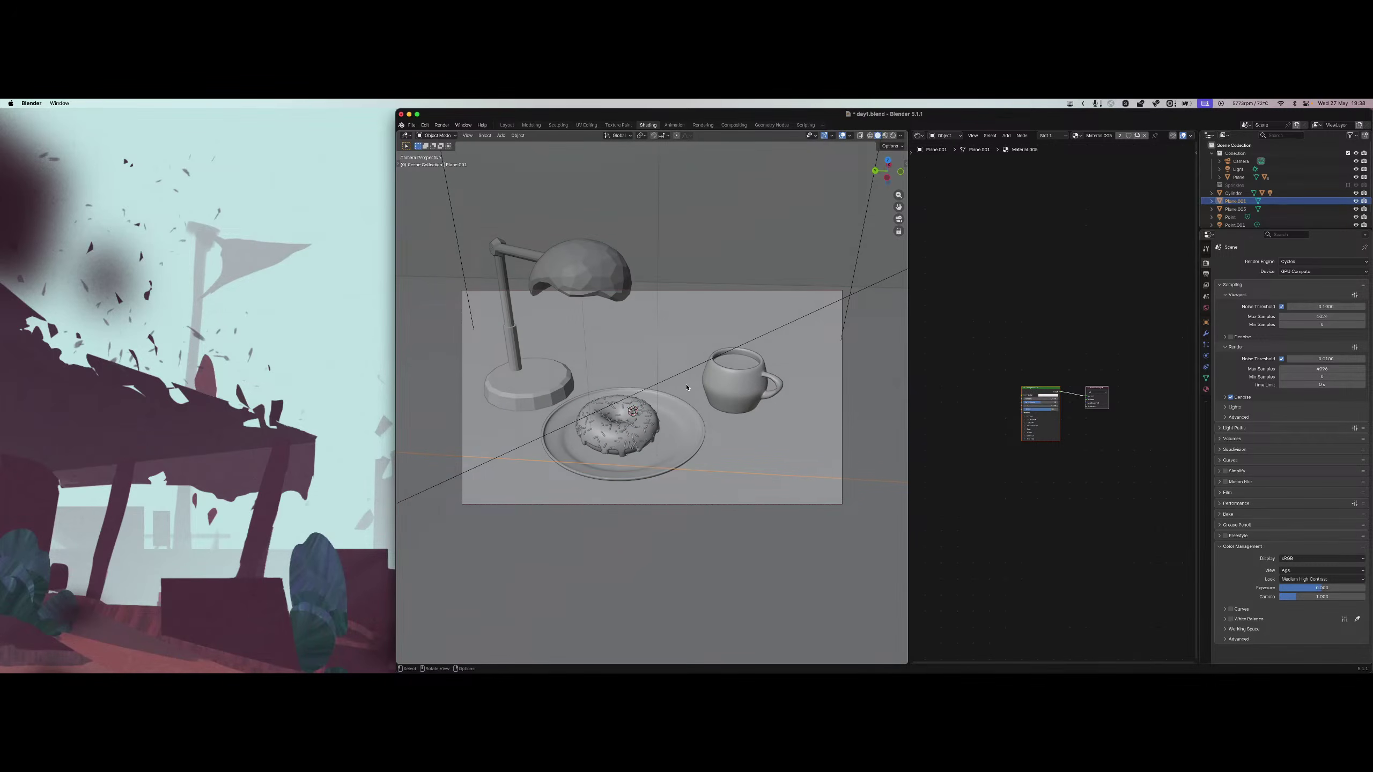
scroll(686, 387, "down", 2)
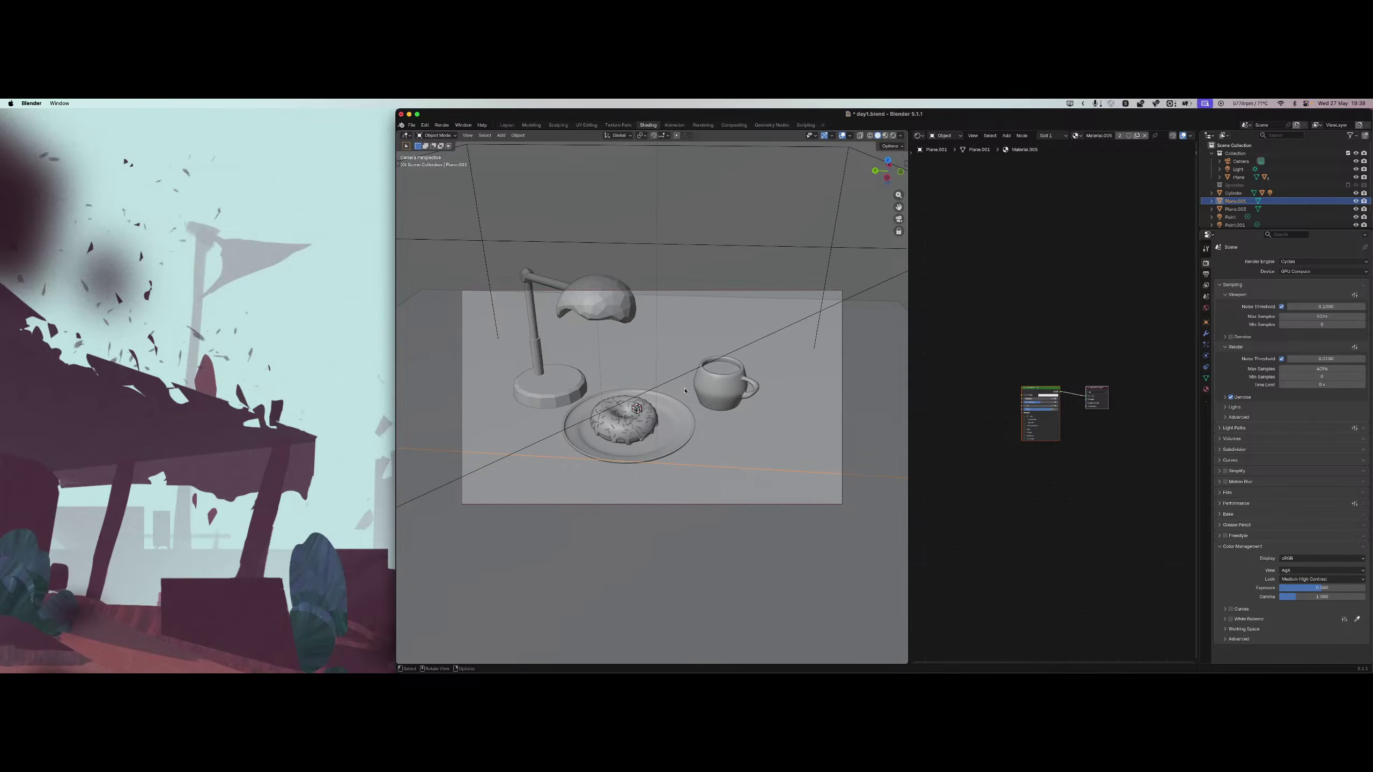
Select the mug and switch to the Animation workspace.
left_click(722, 392)
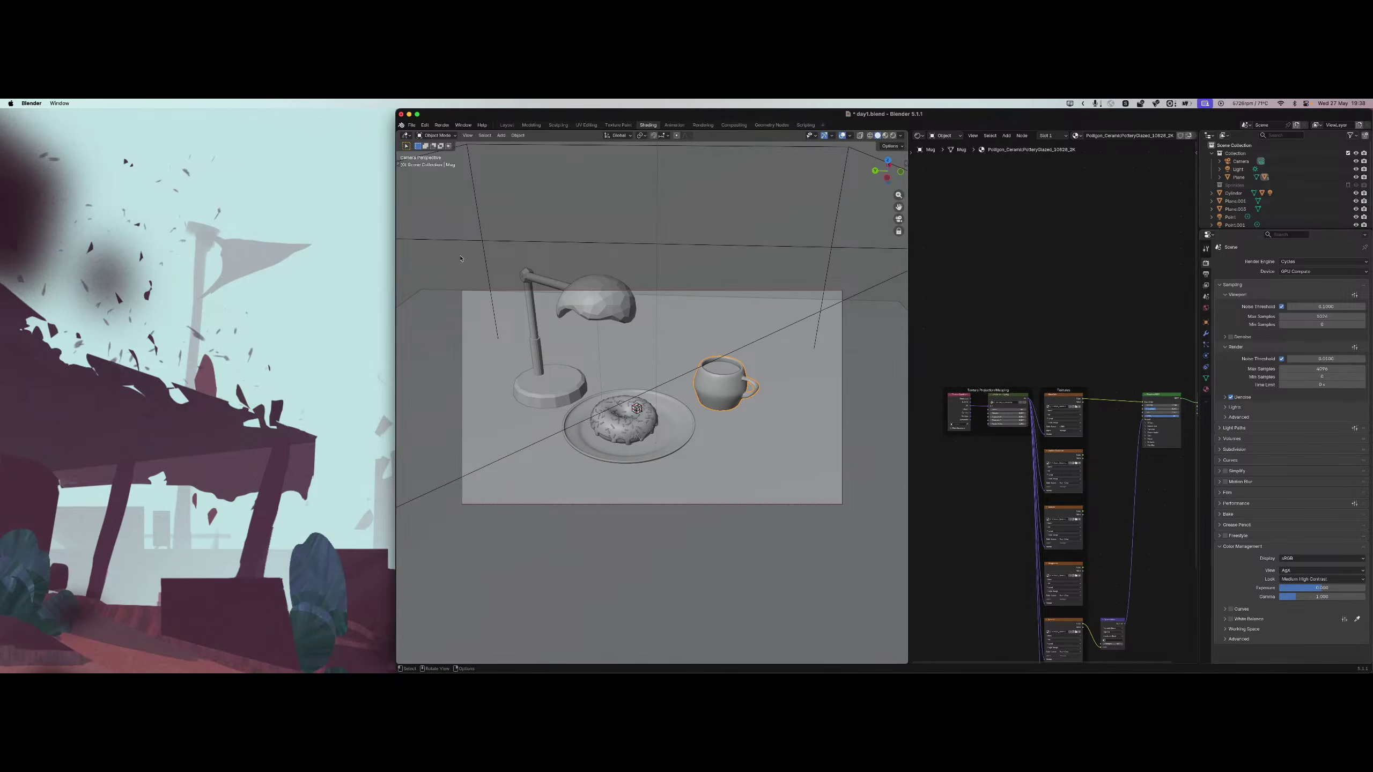
left_click(674, 125)
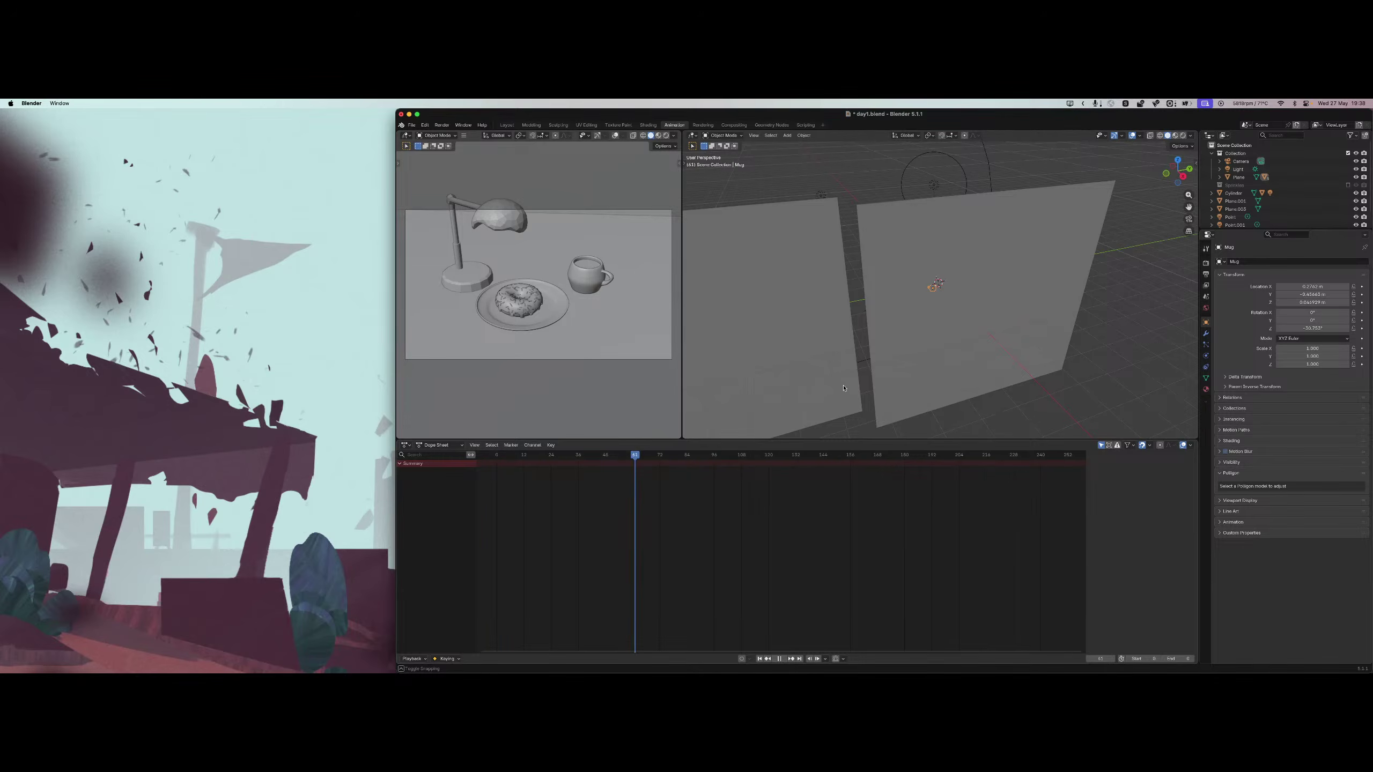
Return to the Layout workspace and change its main timeline area into a 3D Viewport.
left_click(806, 125)
left_click(674, 125)
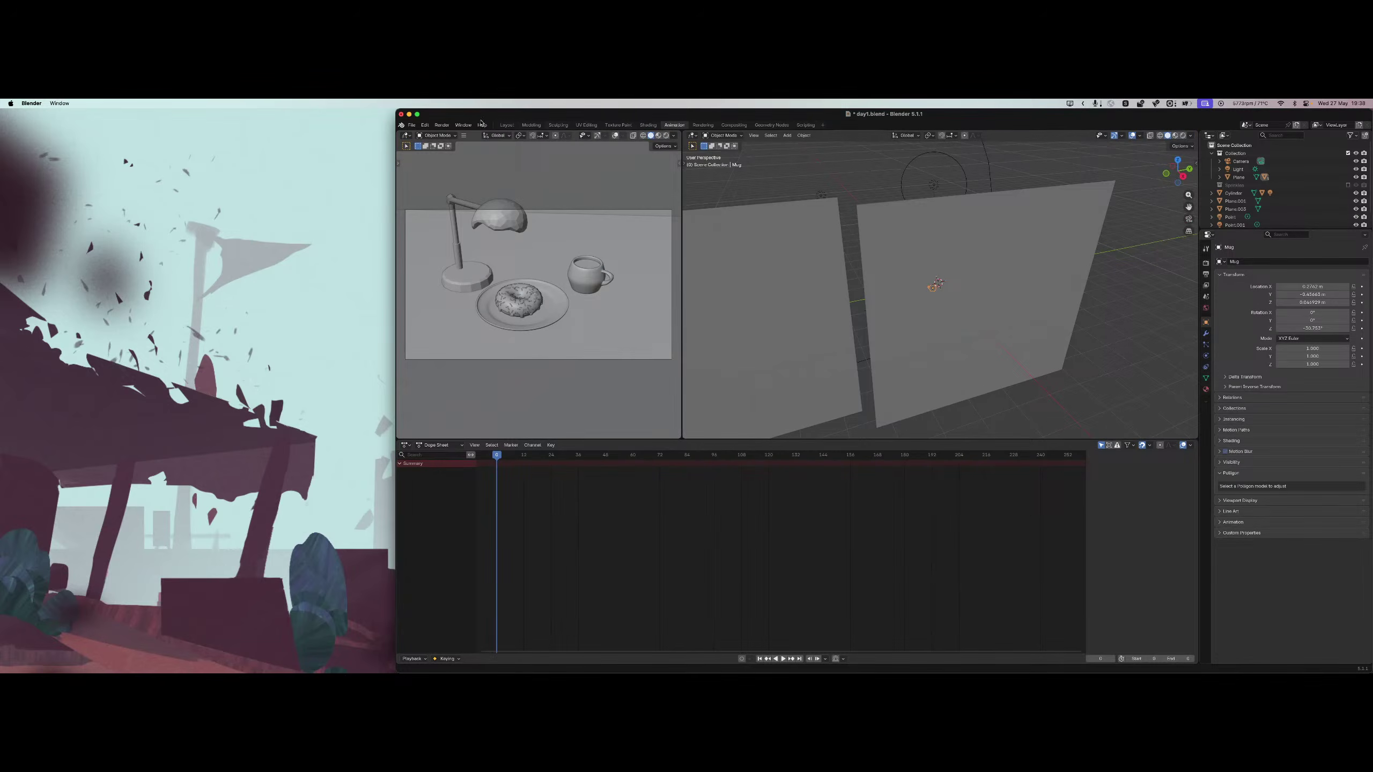
left_click(507, 125)
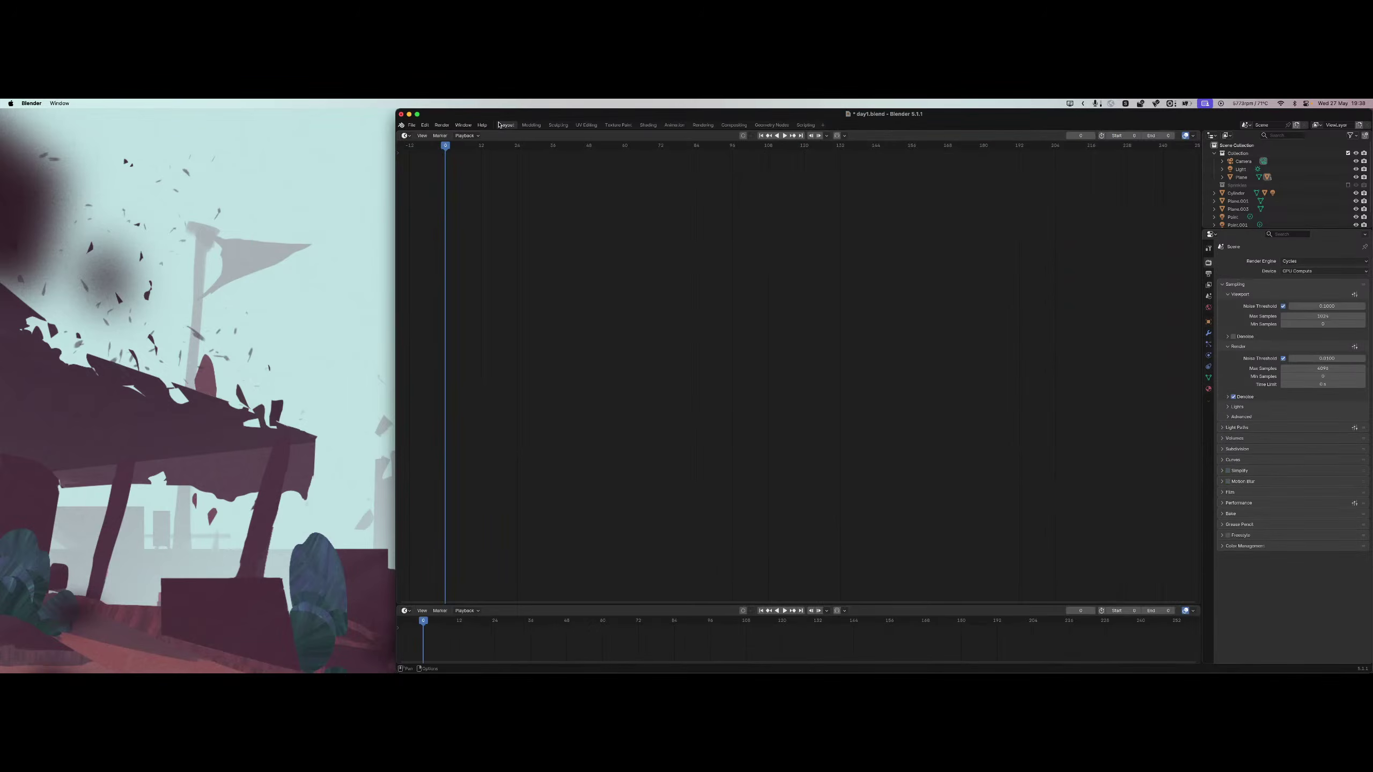
left_click(404, 135)
left_click(424, 157)
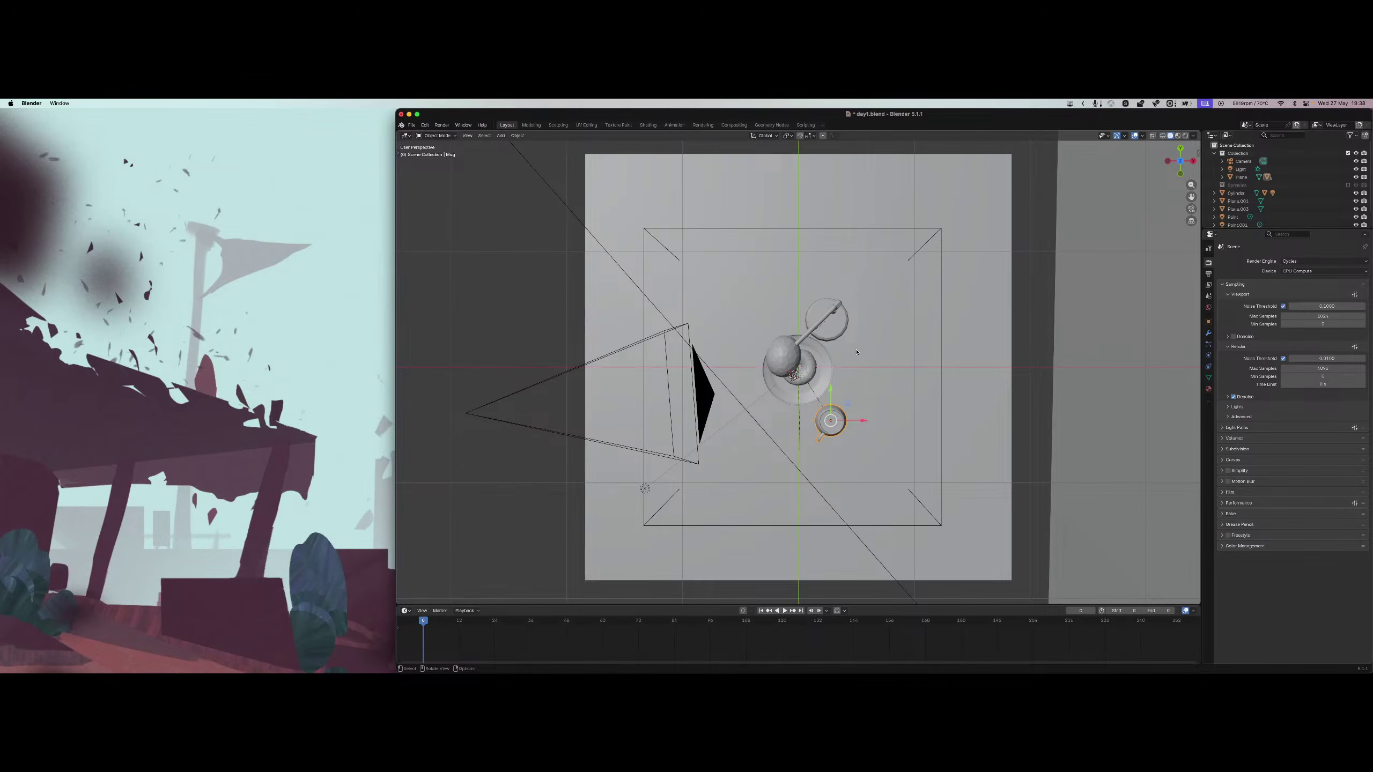
Move the mug farther back beyond the donut plate and adjust its horizontal position from the camera view.
middle_click_drag(856, 352, 904, 343)
key("g")
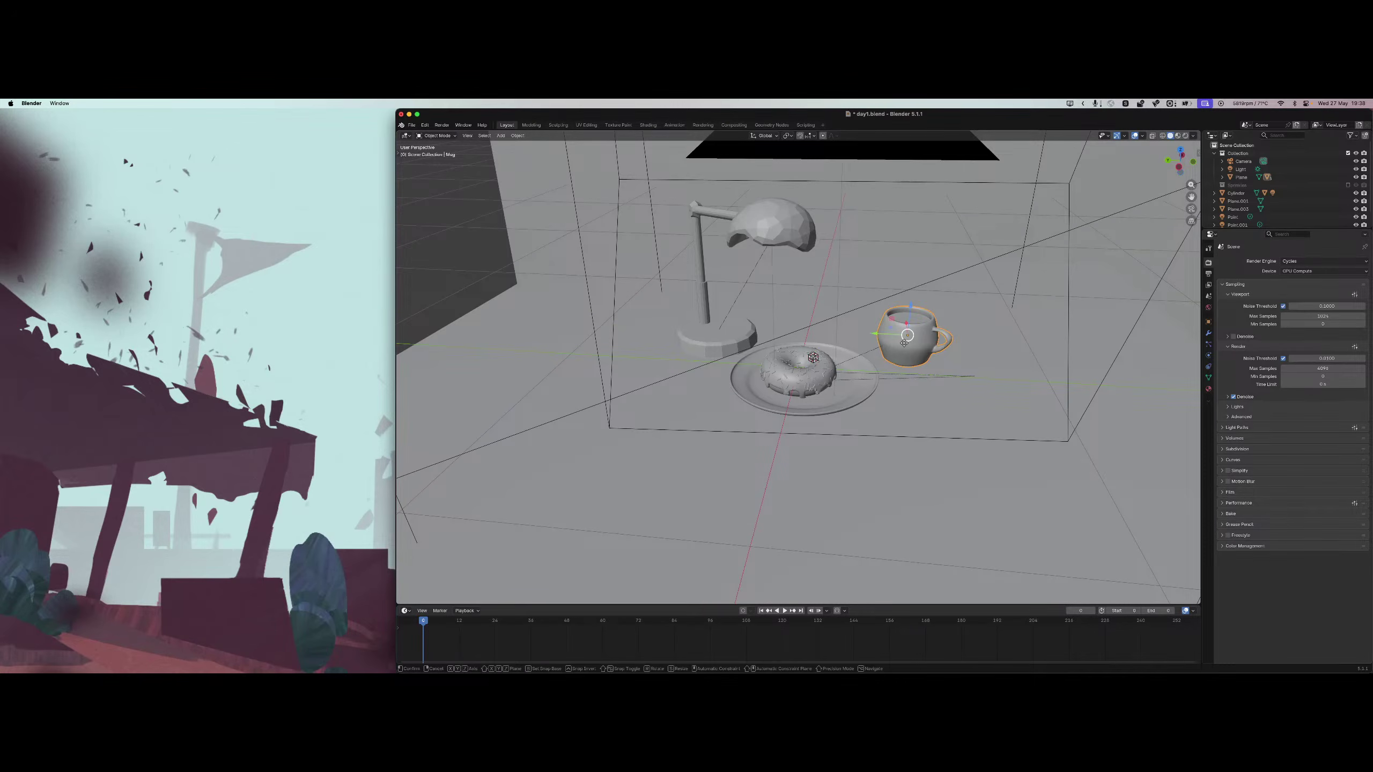
left_click(936, 317)
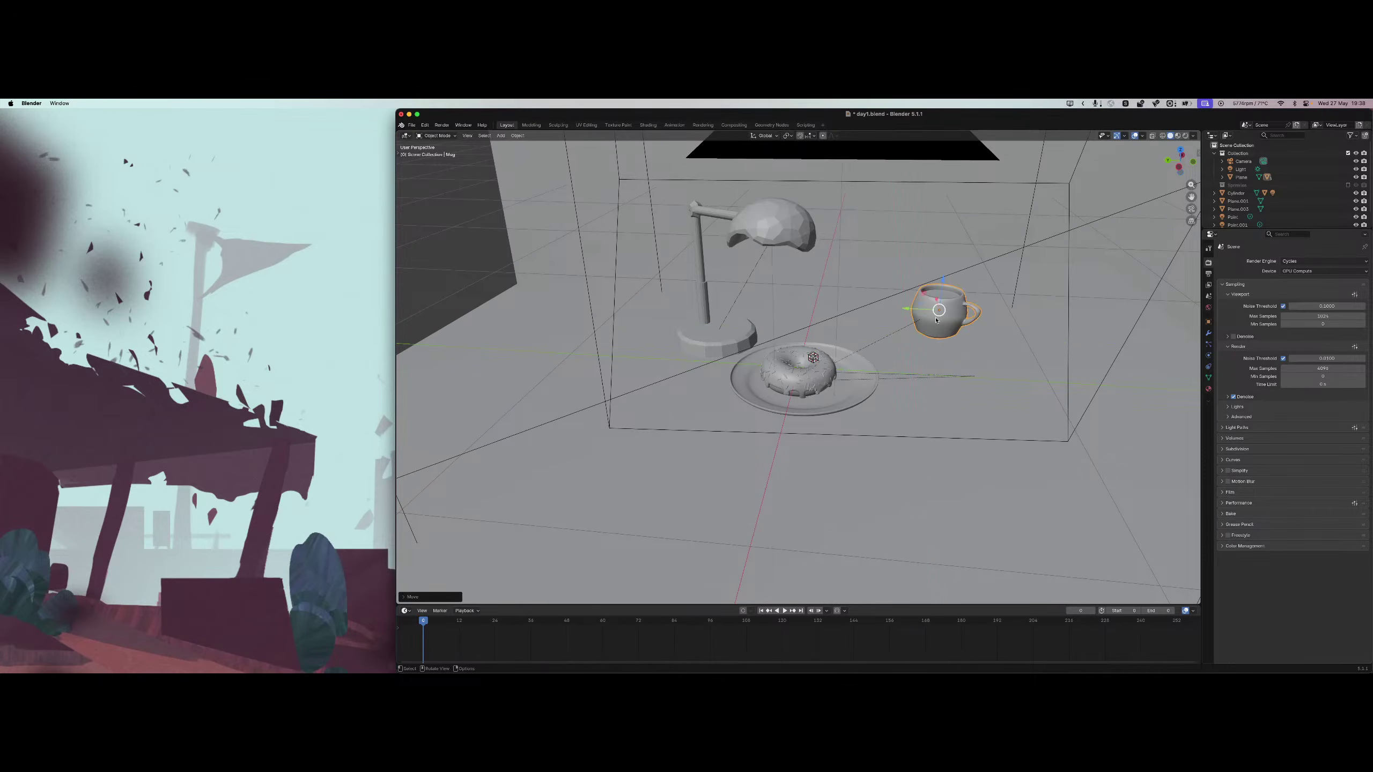
left_click(1191, 208)
key("g")
key("shift+z")
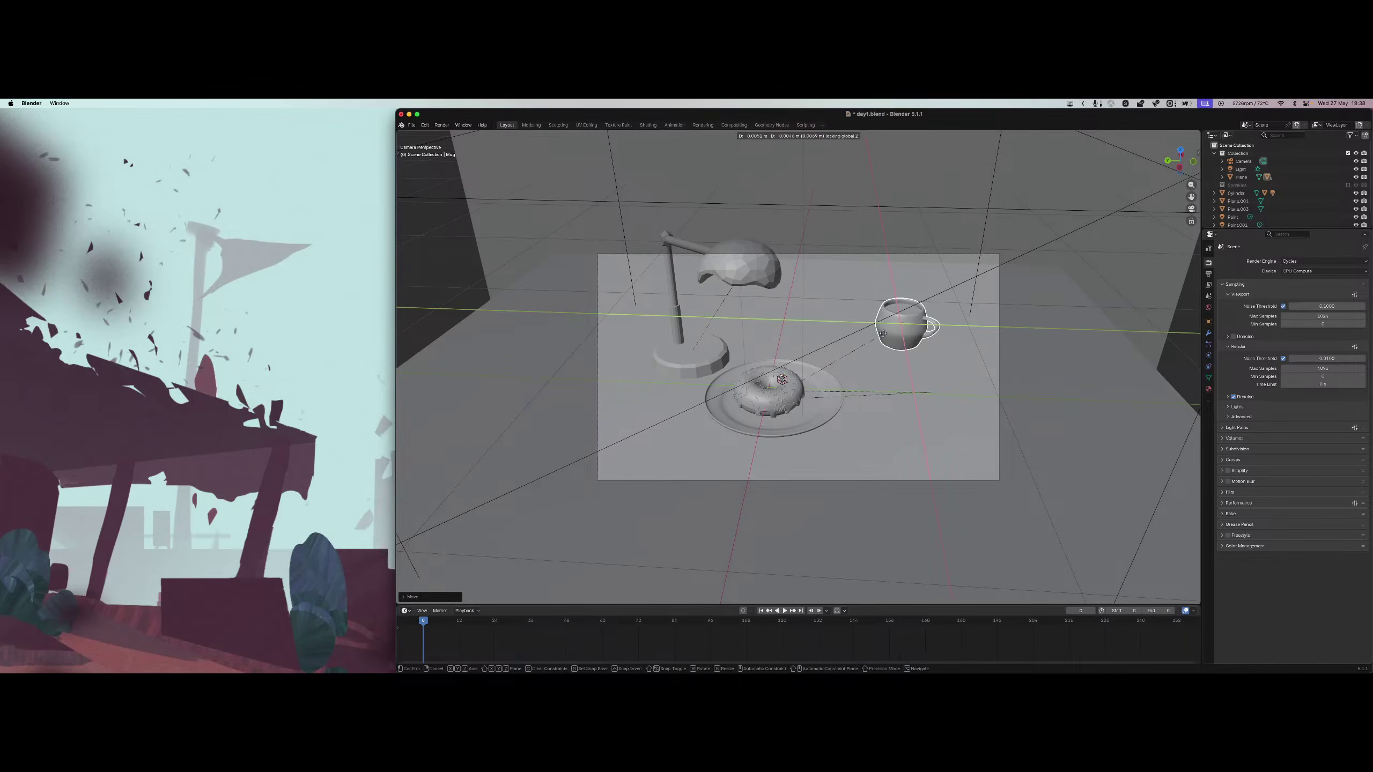
left_click(868, 346)
Slide the donut plate horizontally toward the middle of the camera frame and preview the scene with Rendered shading.
left_click(839, 390)
key("g")
key("shift+z")
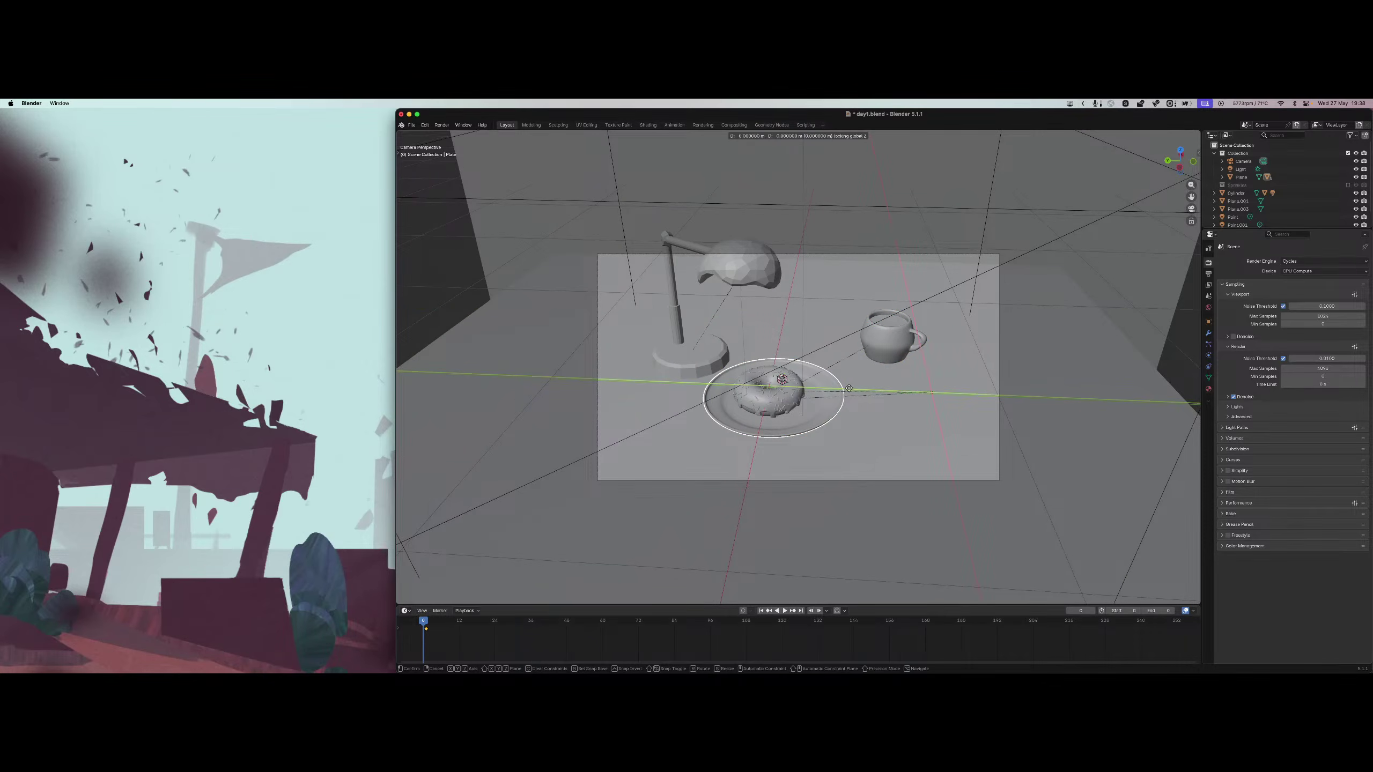
left_click(891, 403)
key("z")
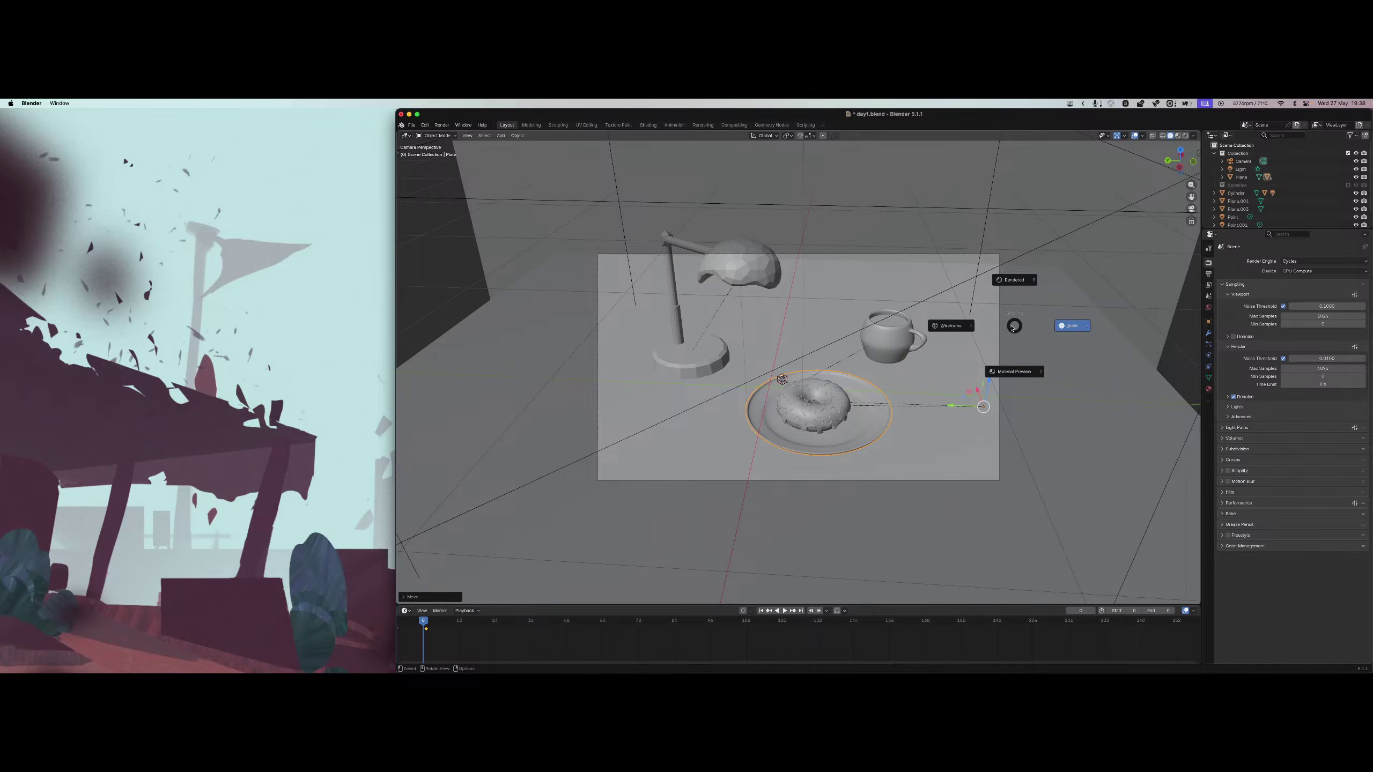
left_click(1030, 276)
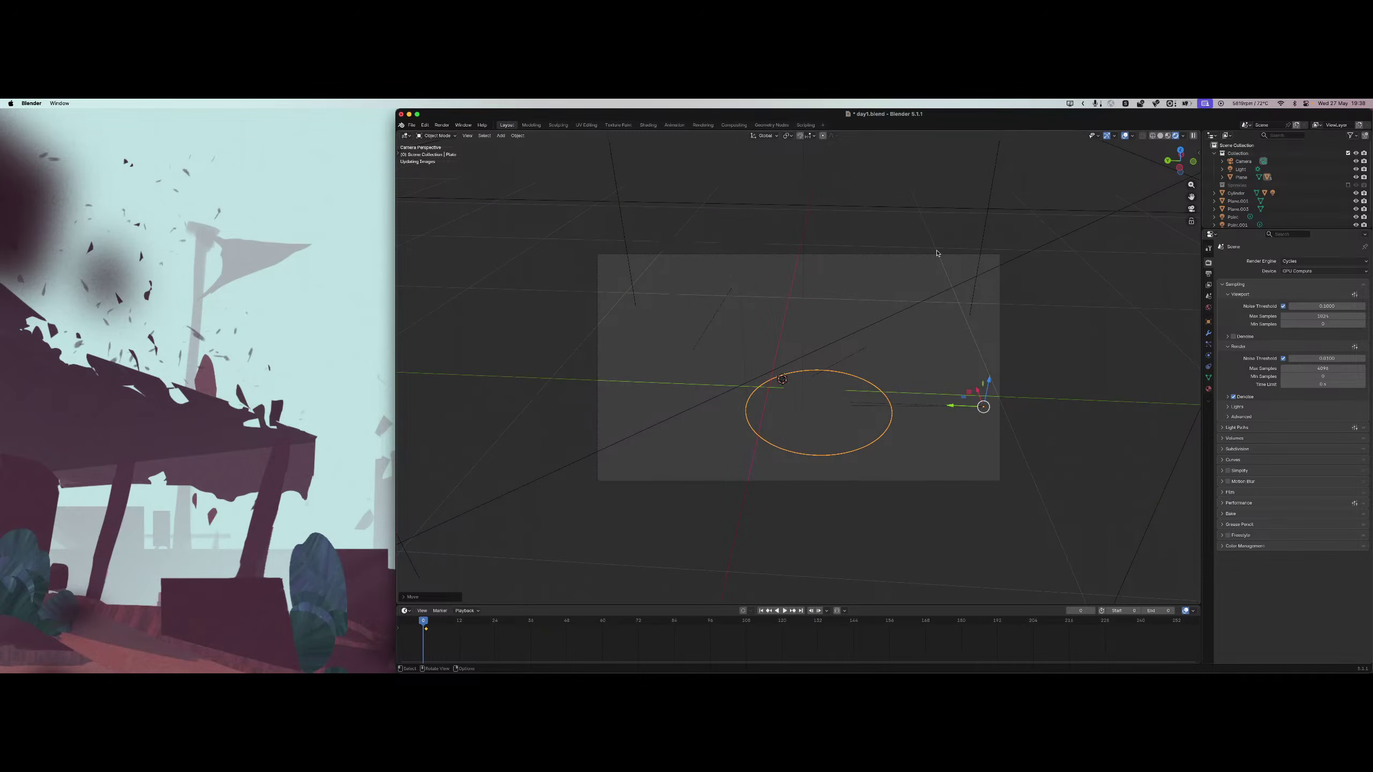
Select the lamp shade and rotate it in the camera view so its opening tilts toward the donut.
left_click(786, 241)
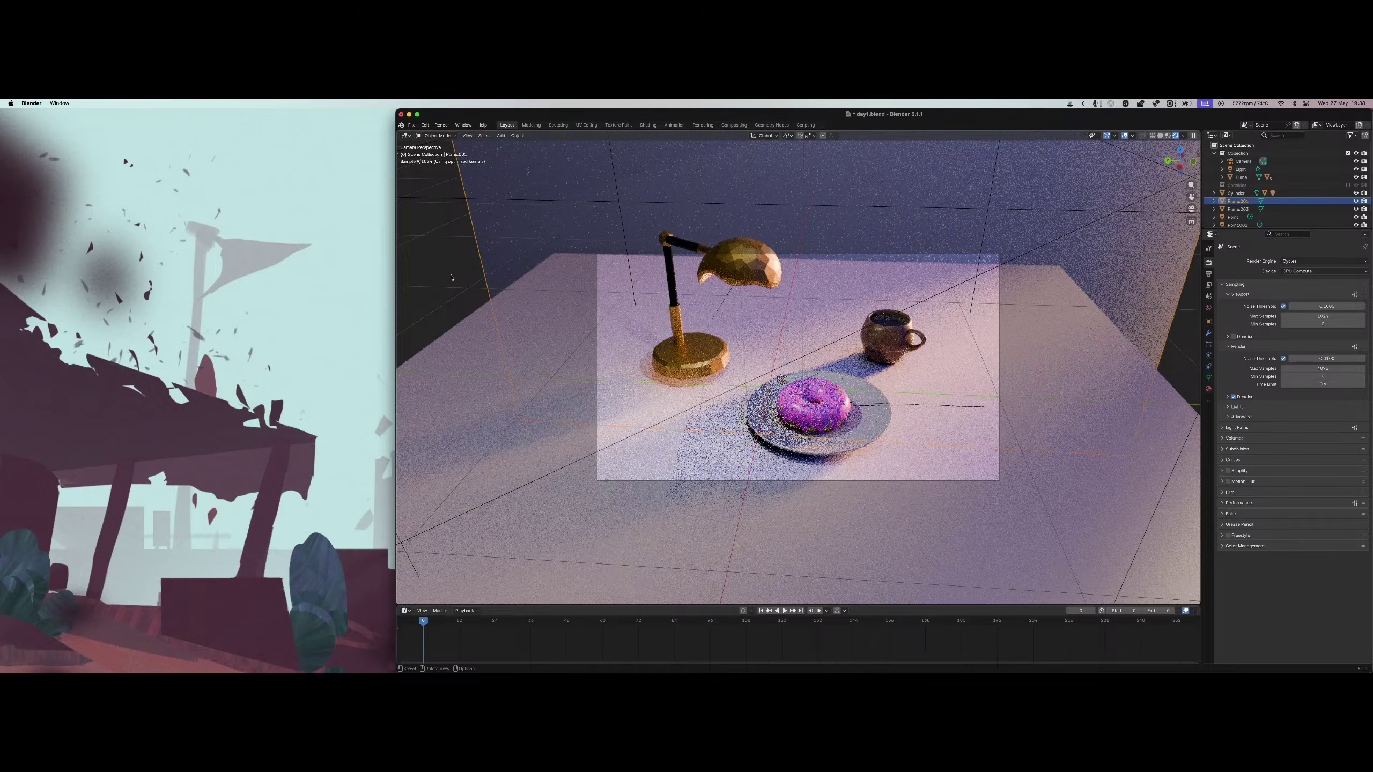
left_click(751, 262)
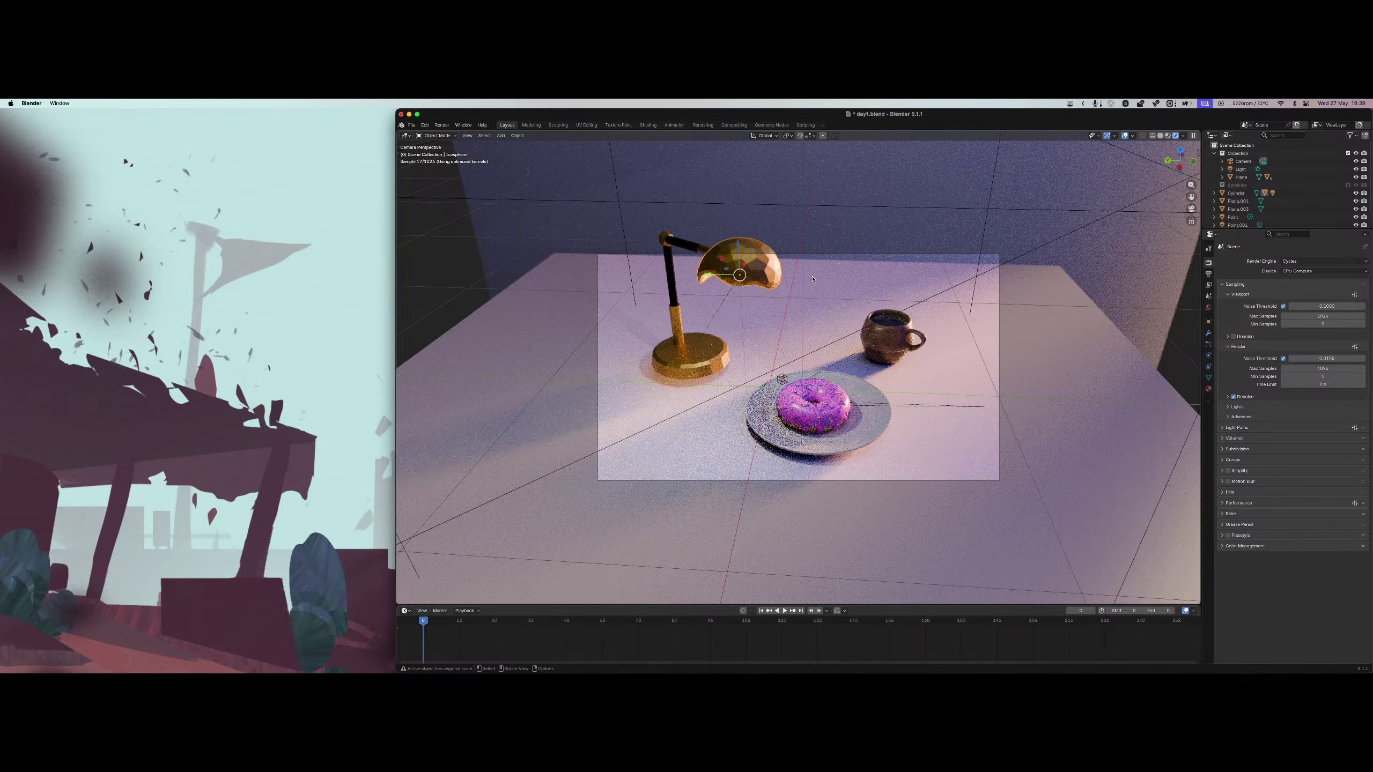
key("r")
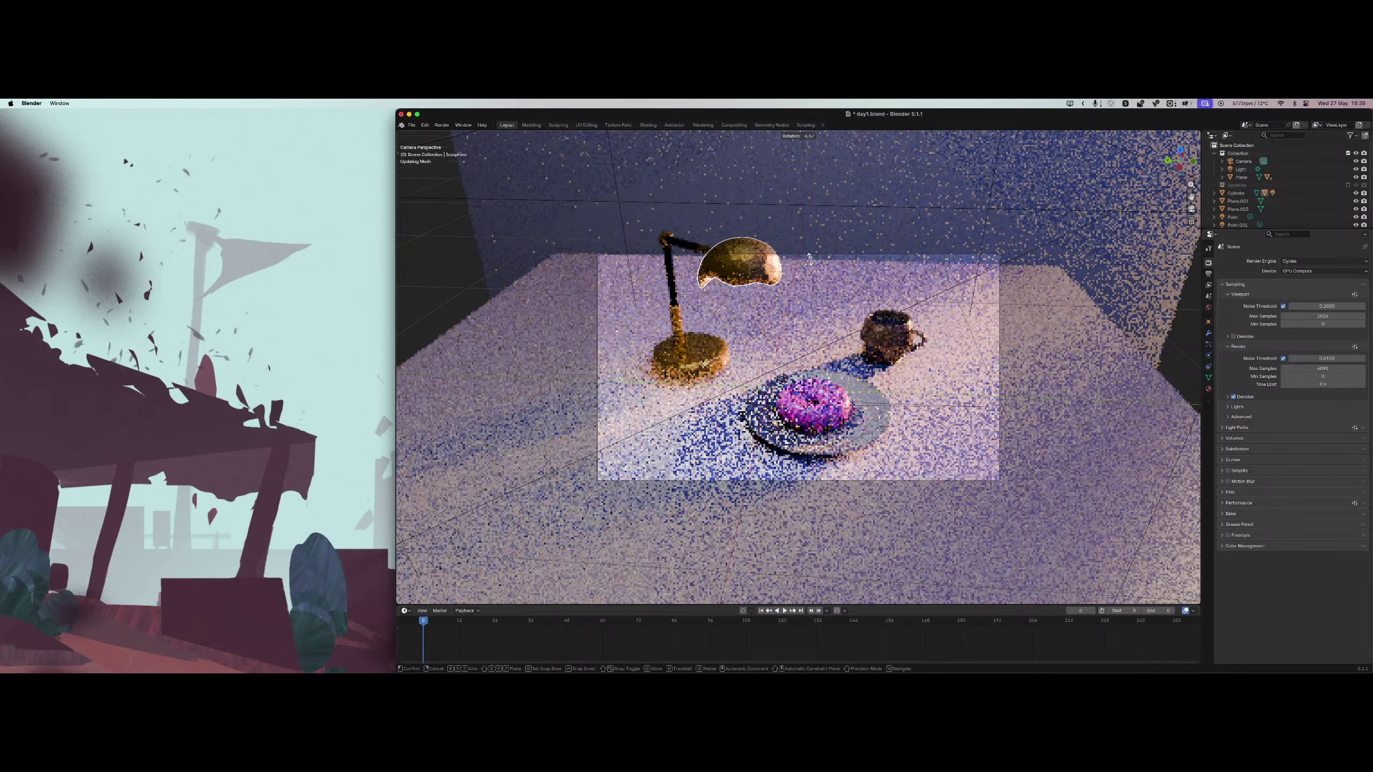
left_click(809, 261)
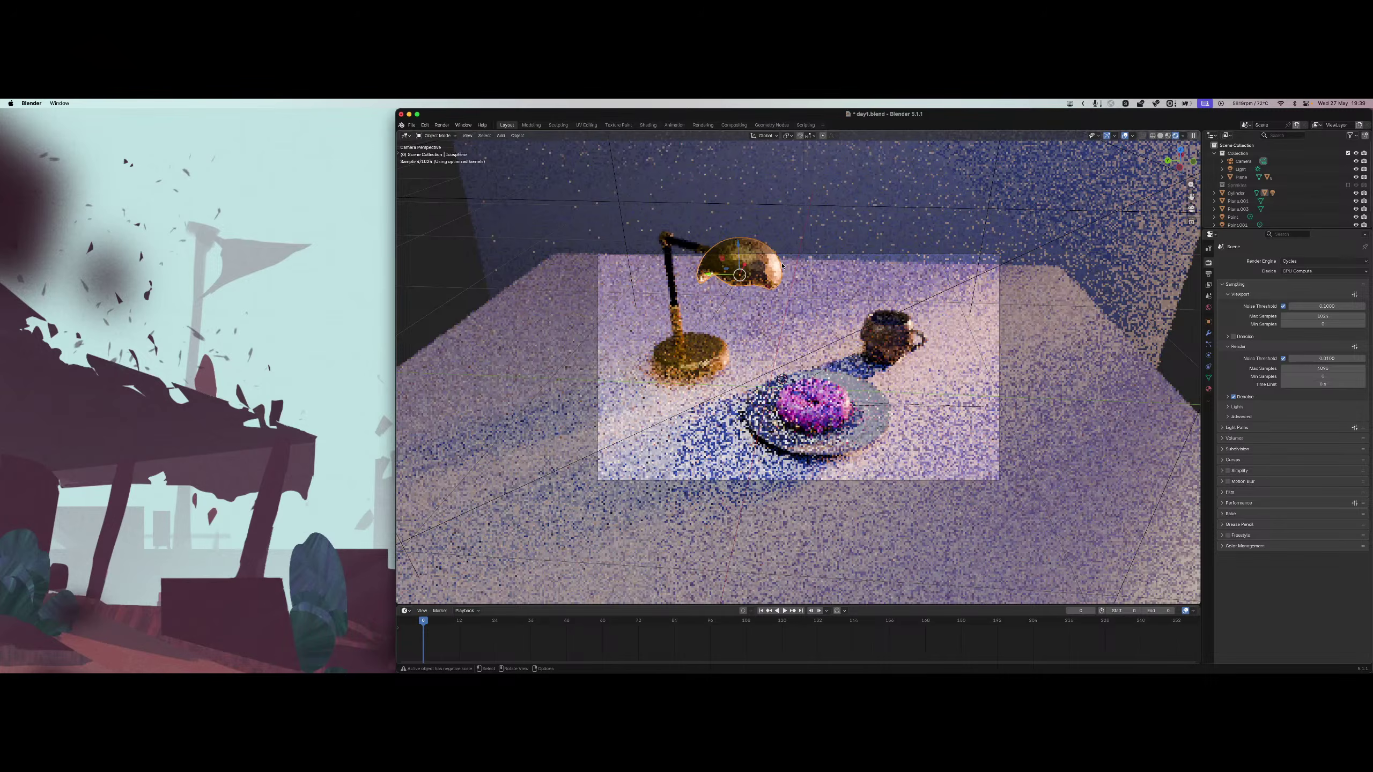
key("r")
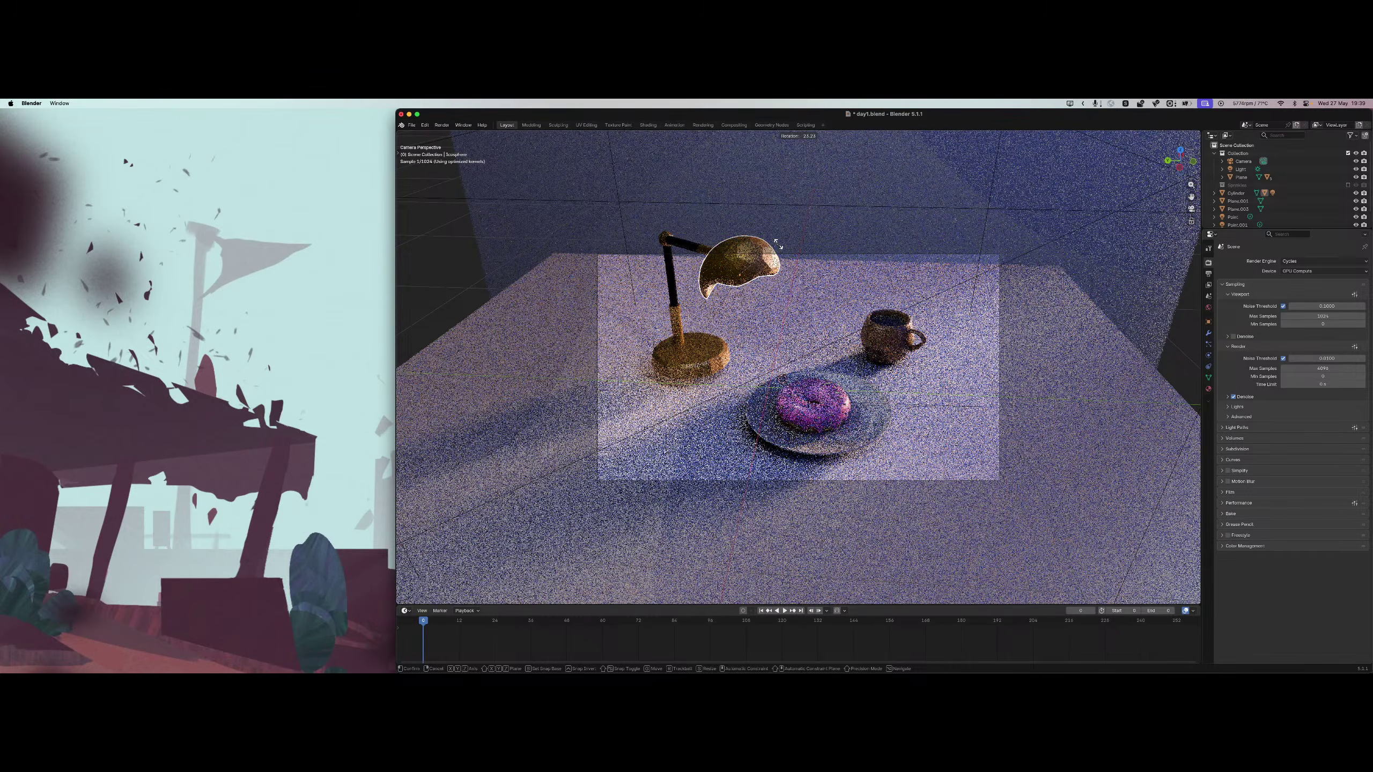
left_click(779, 246)
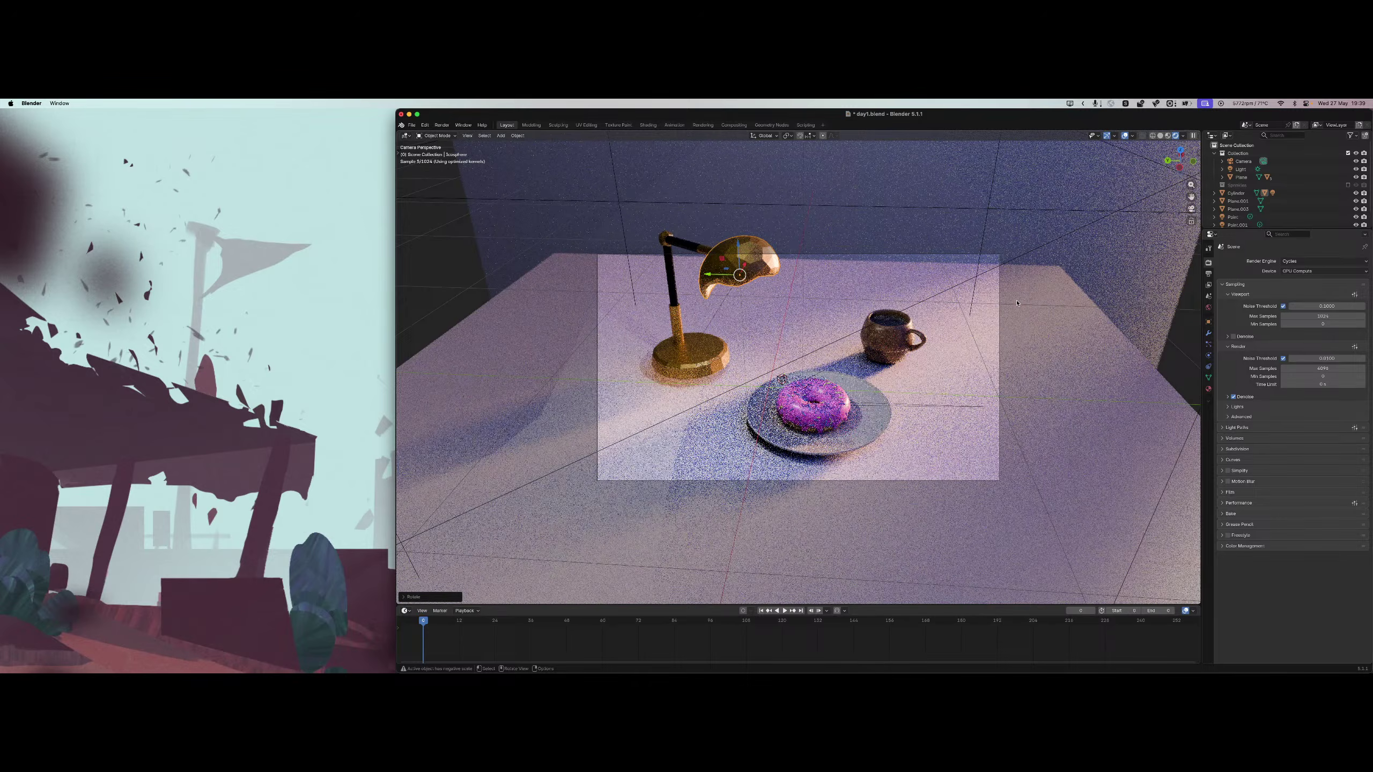
key("r")
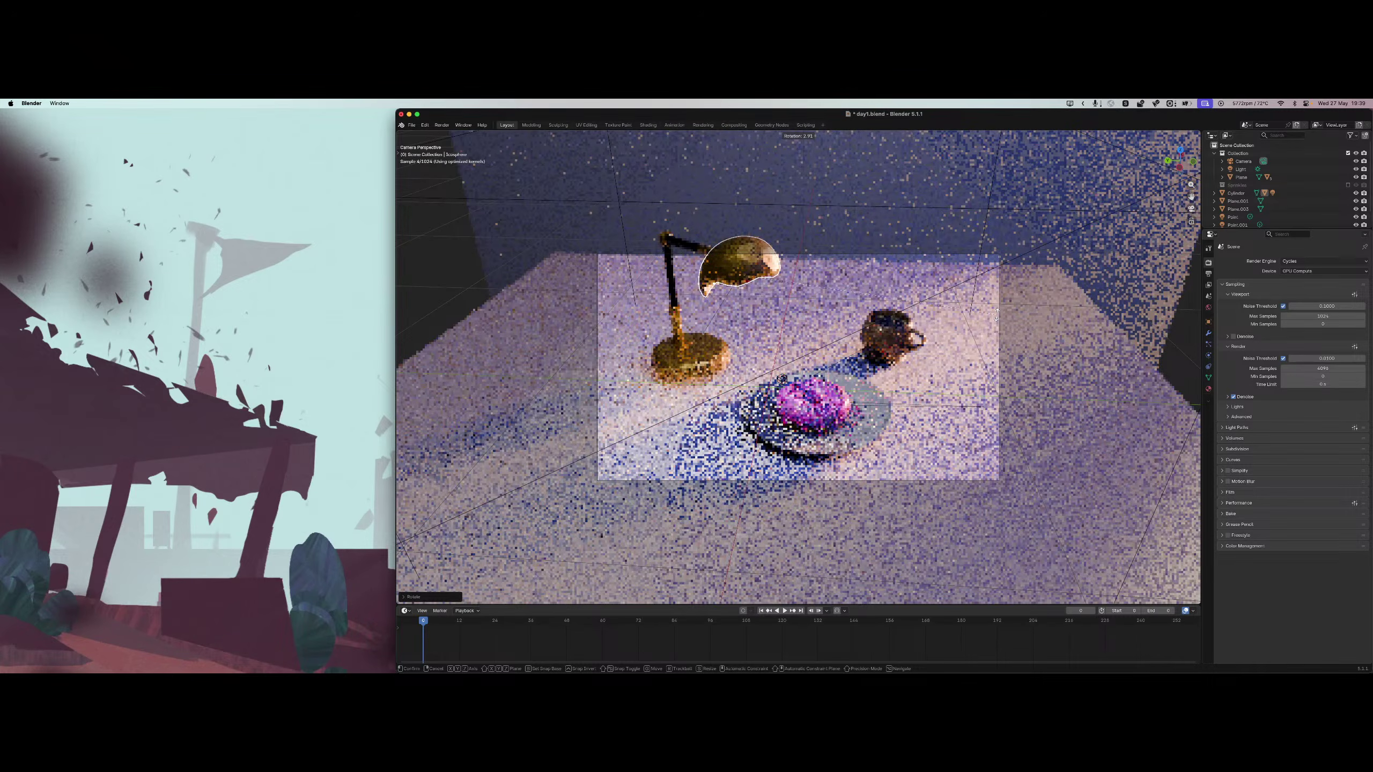
left_click(993, 314)
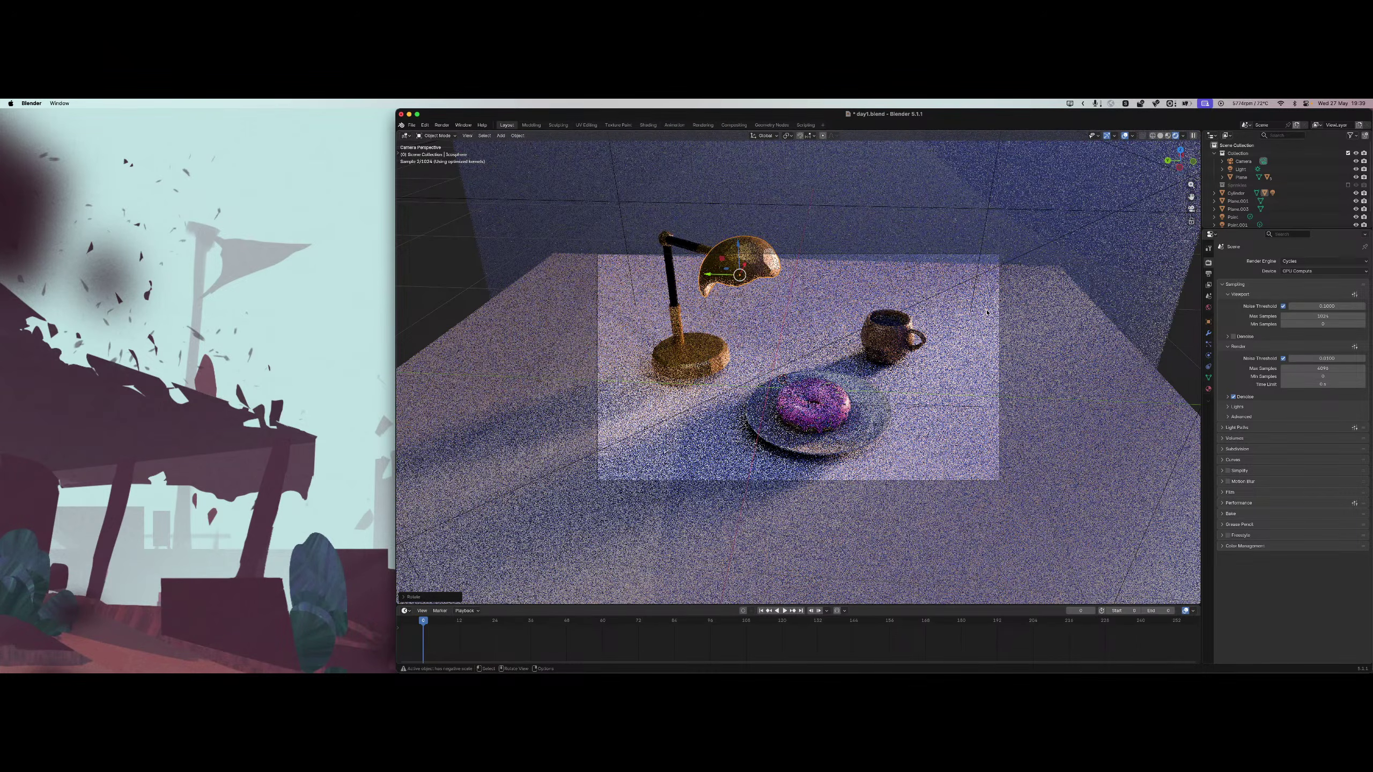
Extend the window across the full screen width and view the lamp and donut scene from another angle.
left_click_drag(396, 288, 0, 287)
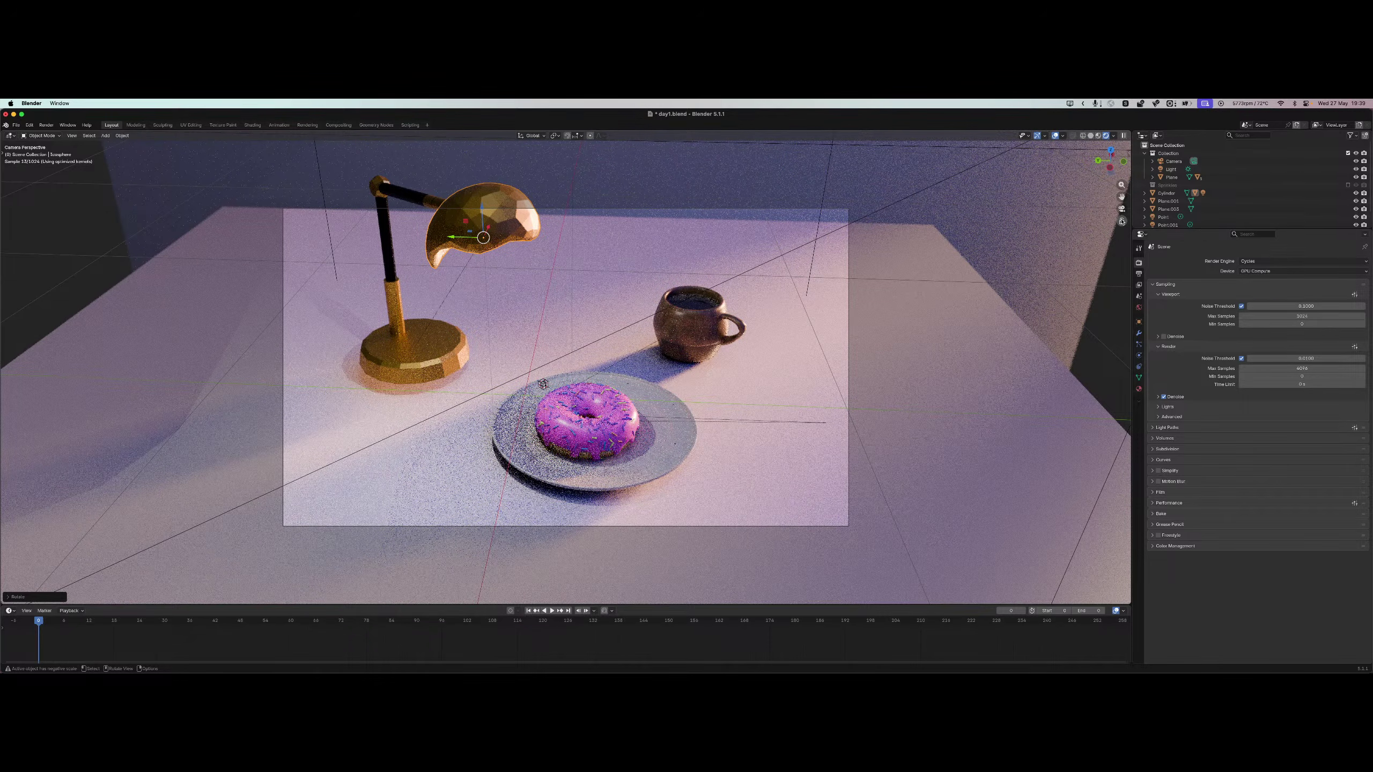
scroll(946, 272, "down", 2)
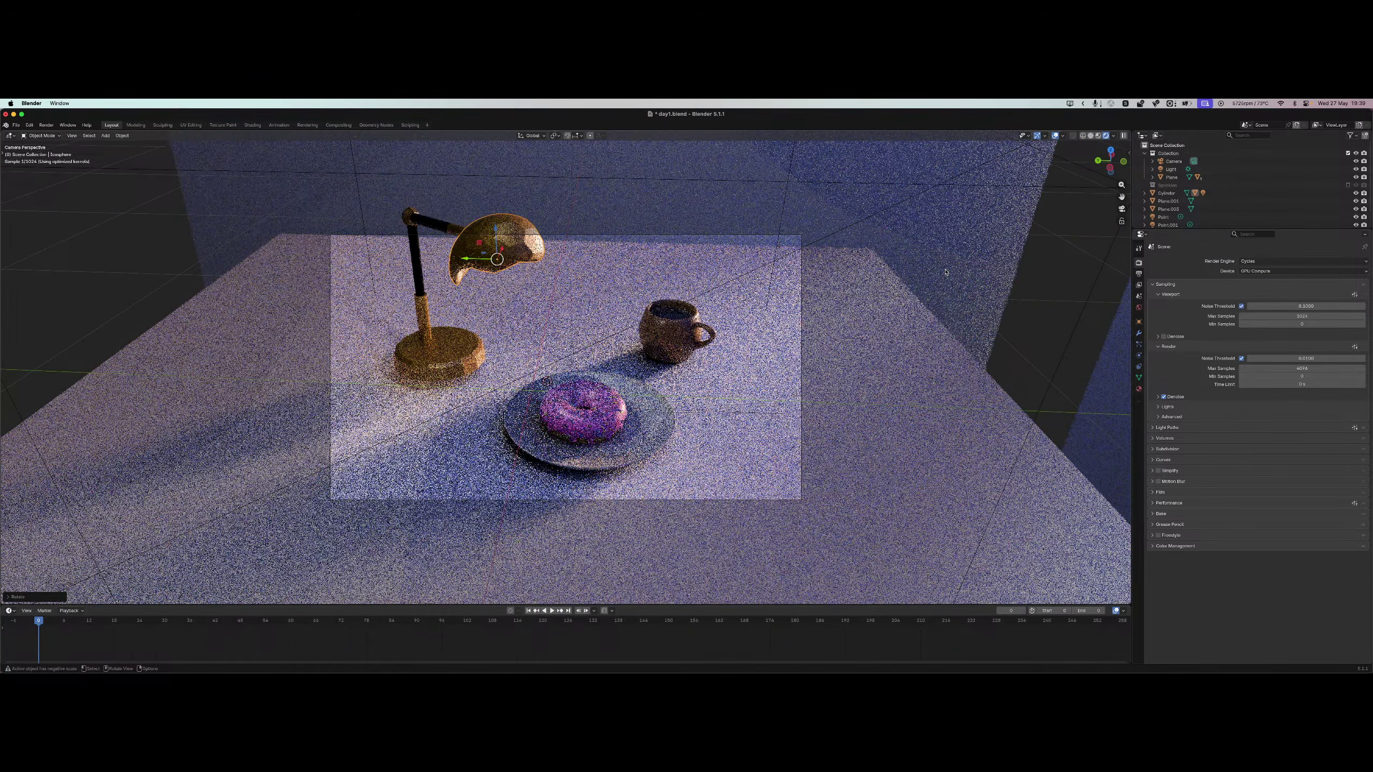
scroll(945, 271, "up", 1)
middle_click_drag(784, 316, 863, 272)
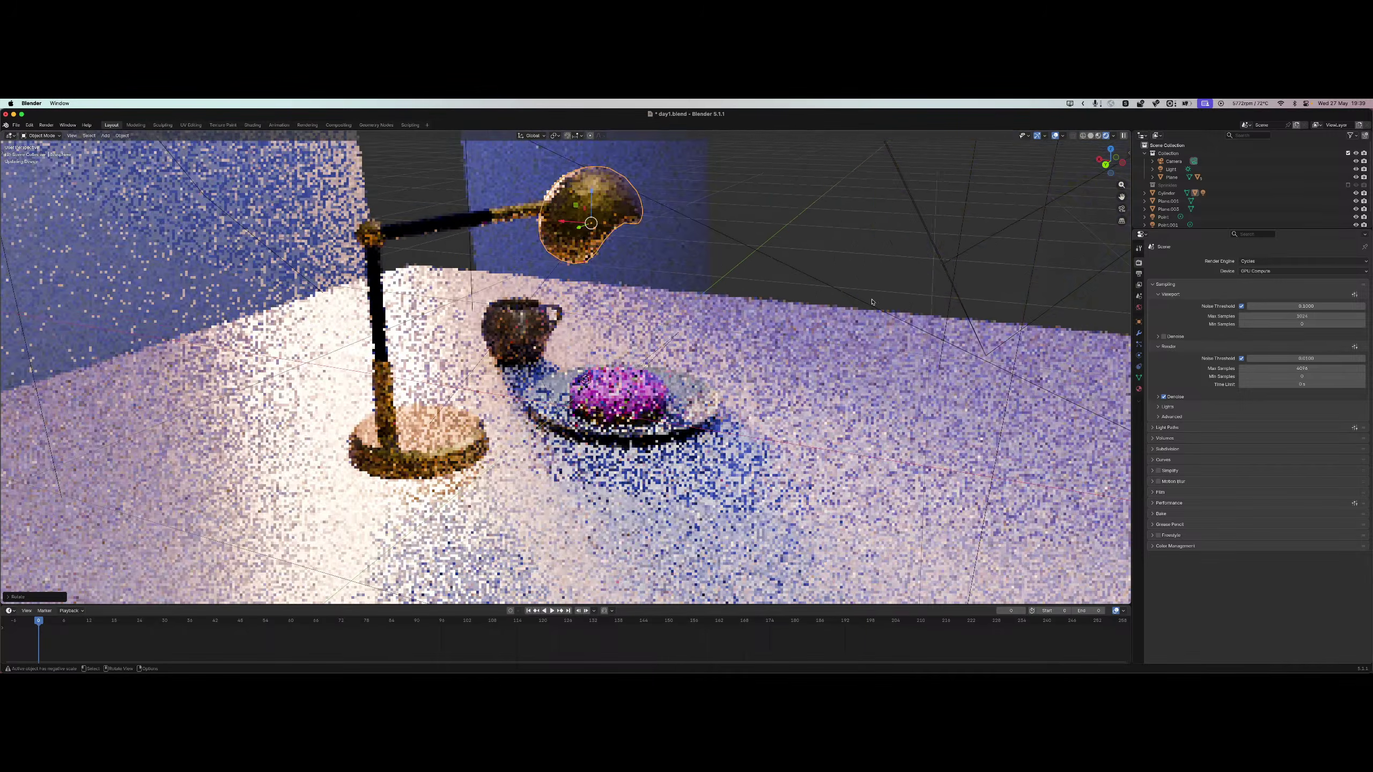
Render the current frame to check the shot's framing, and close the render window.
key("F12")
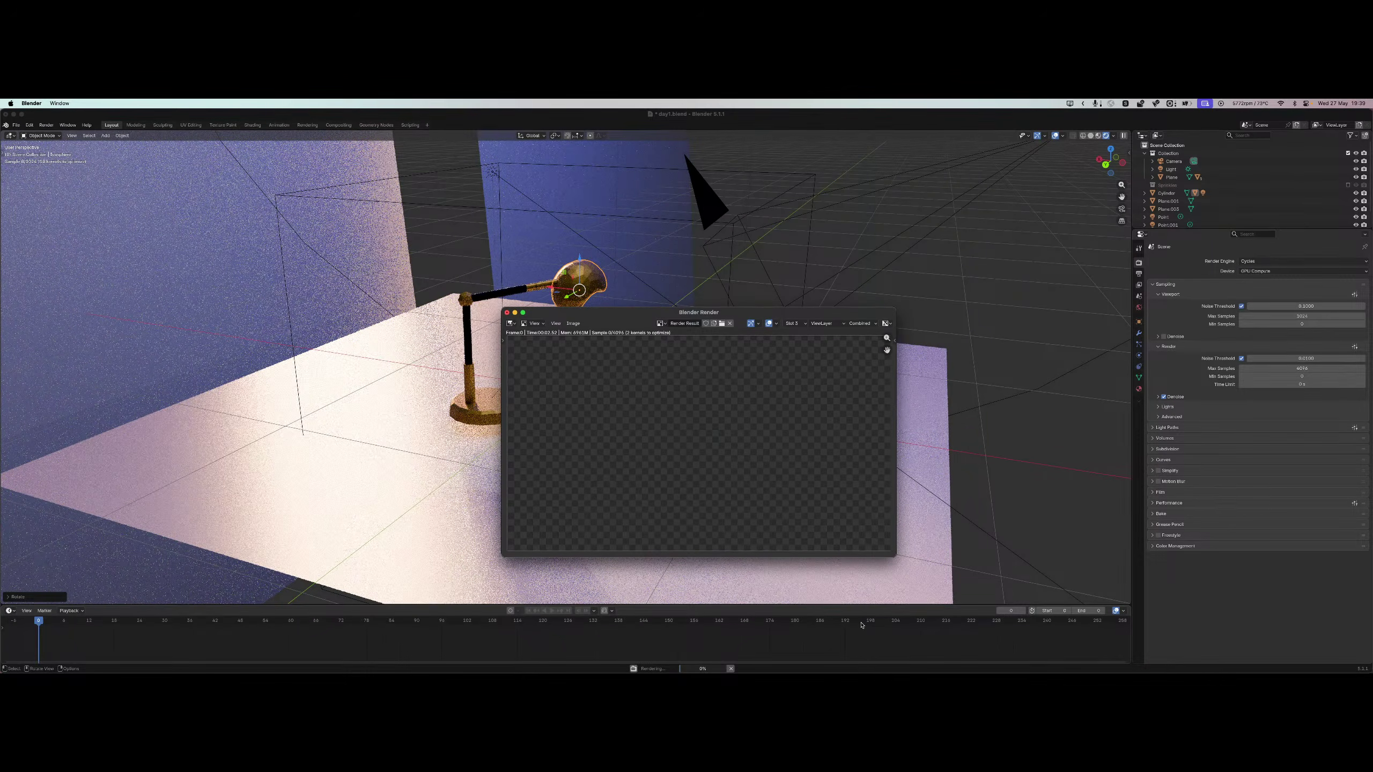
mouse_move(813, 671)
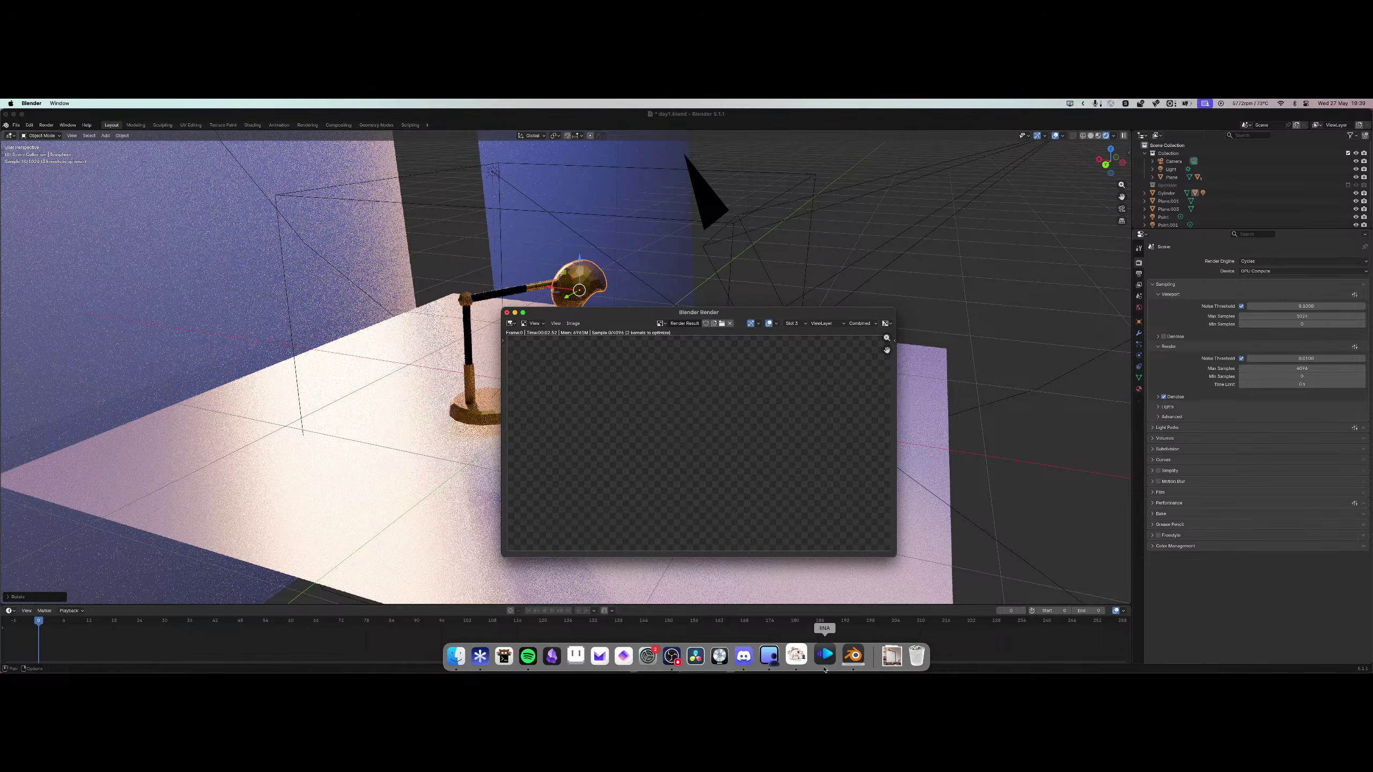
left_click(685, 660)
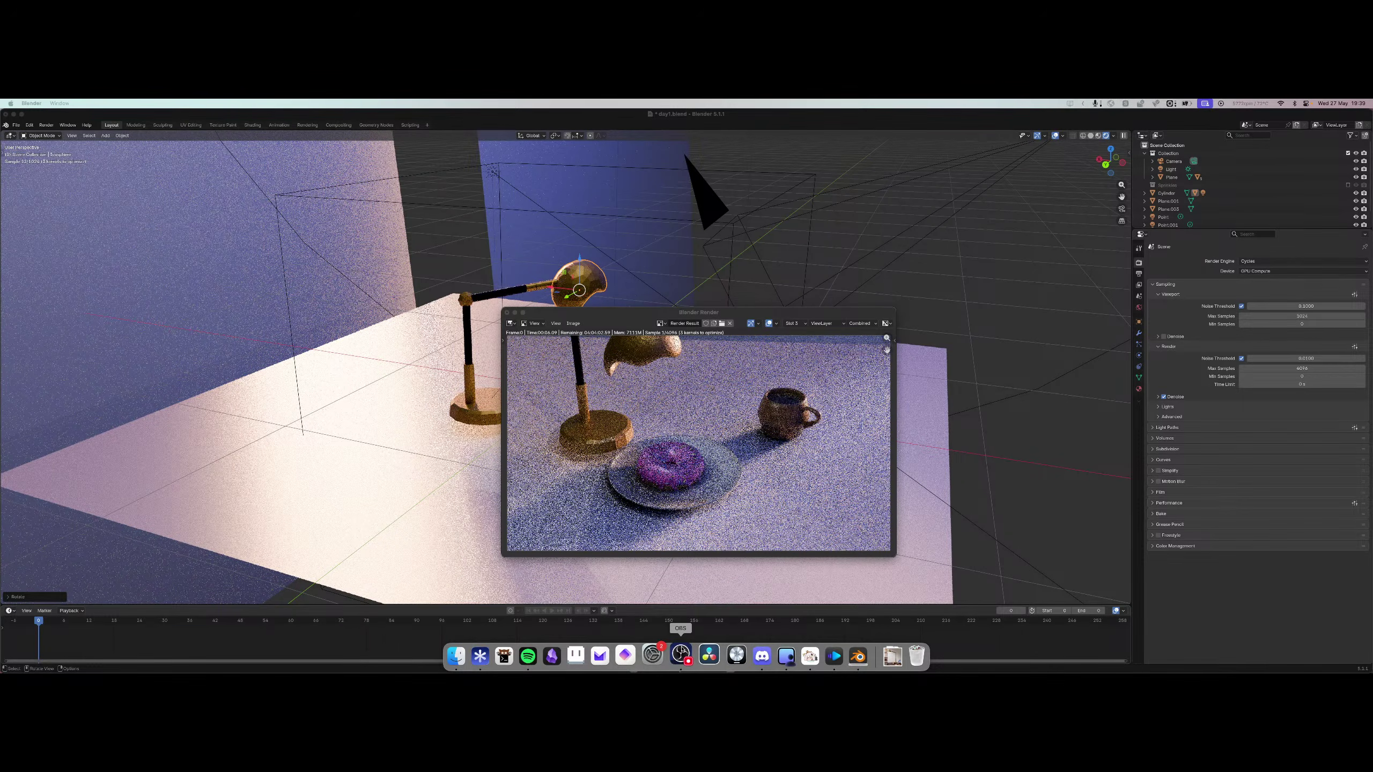
left_click(837, 481)
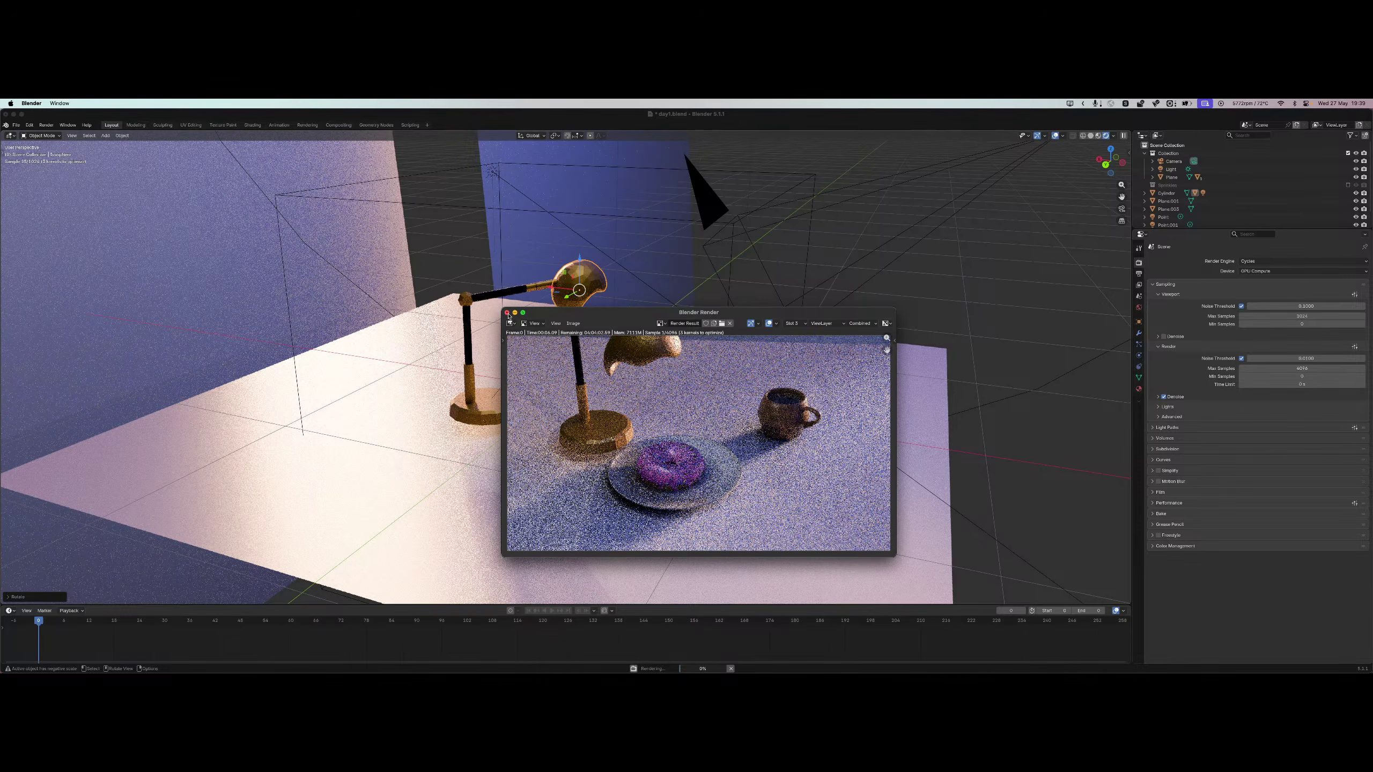
left_click(1085, 232)
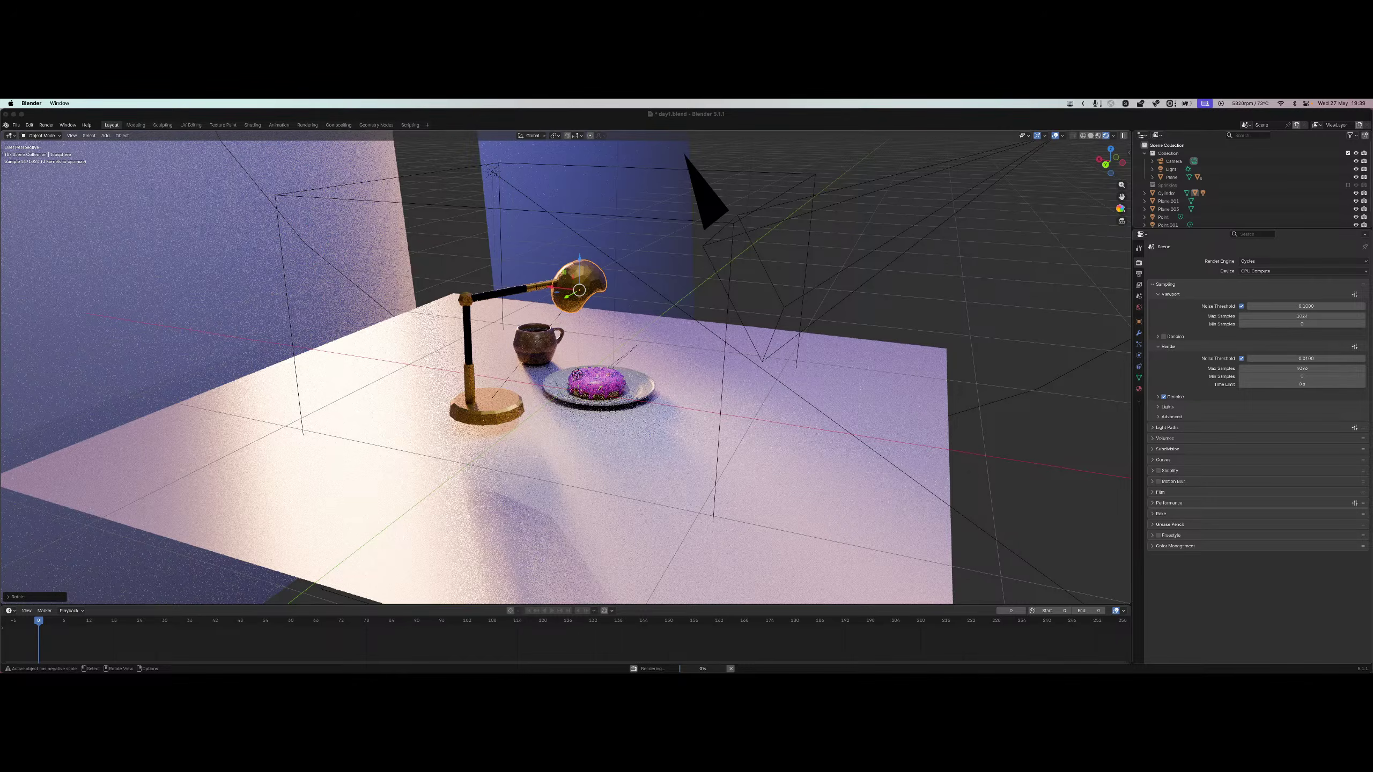
Return to the camera view, lock the camera to it and orbit slightly to adjust the shot's angle.
key("KP_0")
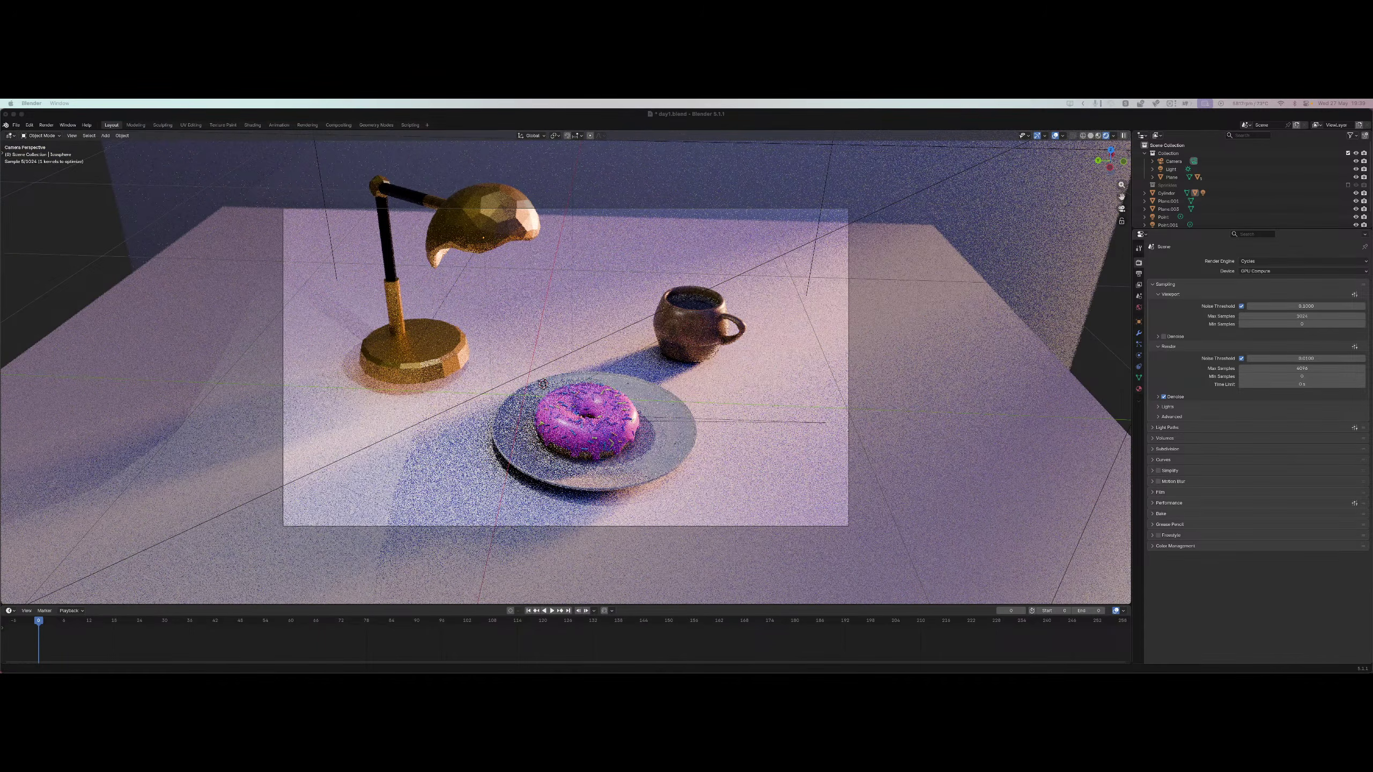
left_click(1122, 210)
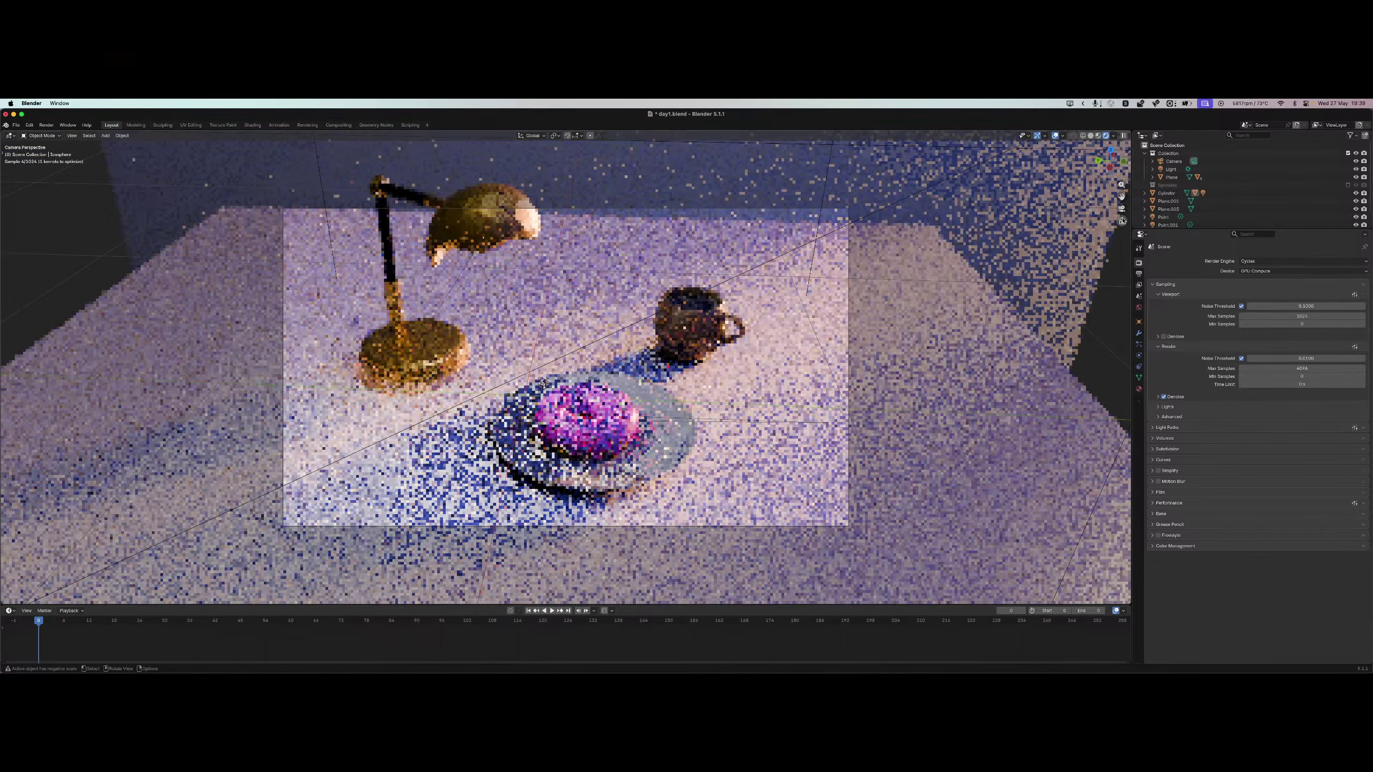
left_click(1121, 221)
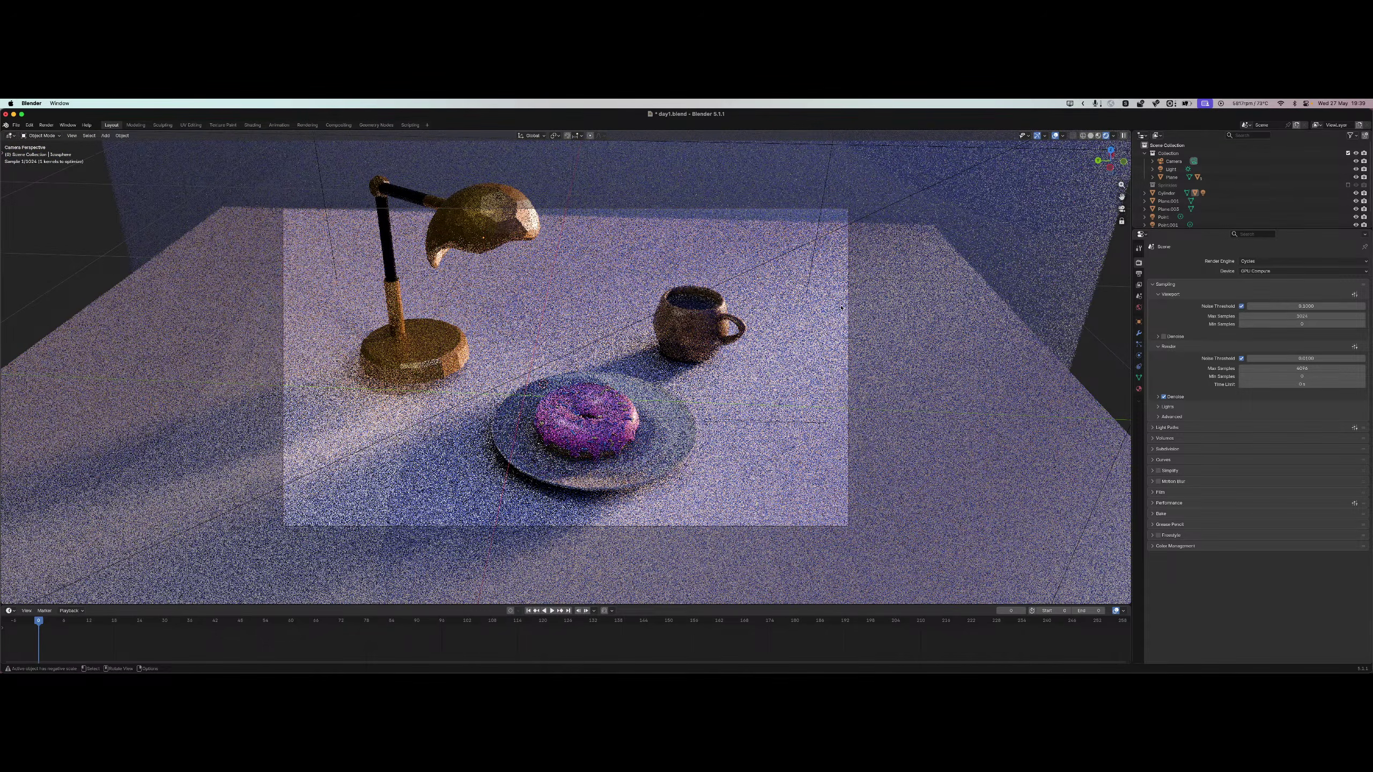
middle_click_drag(842, 308, 848, 309)
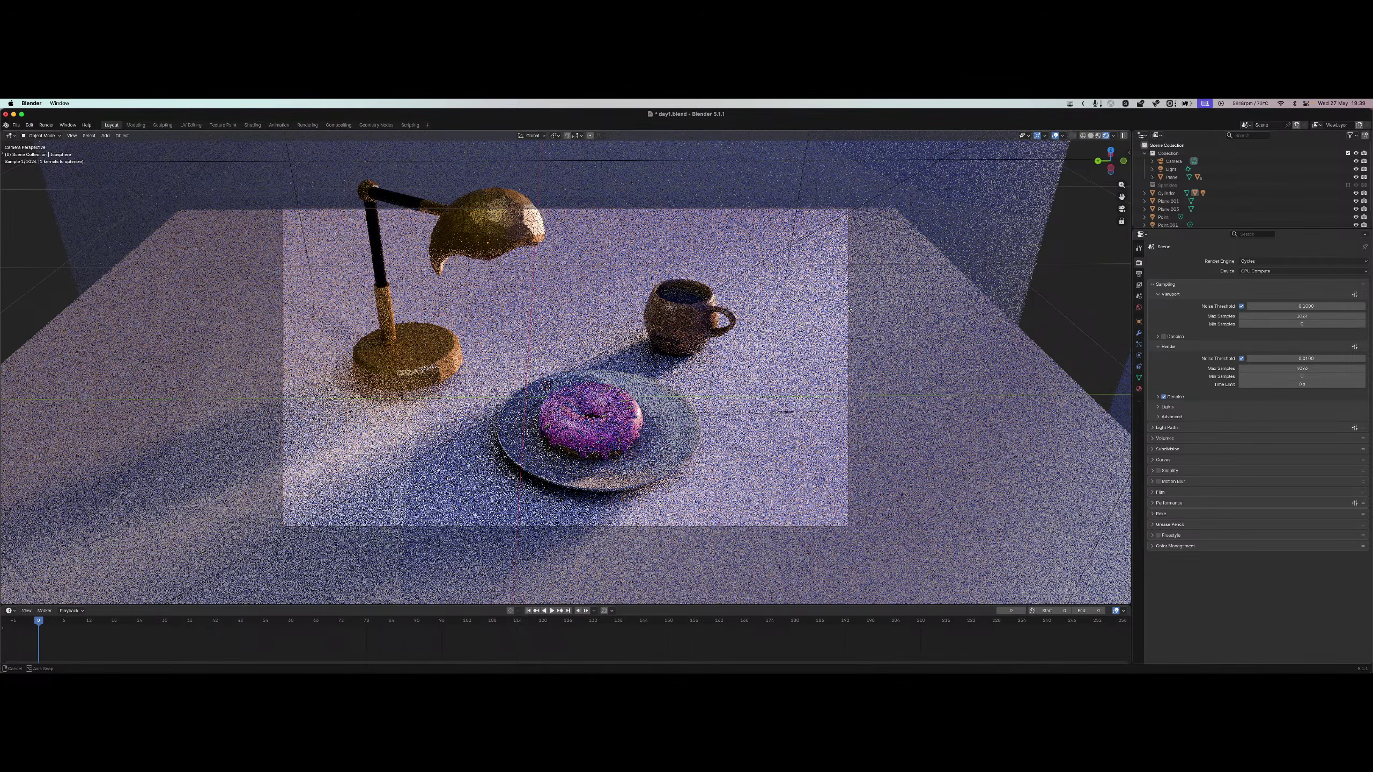
middle_click_drag(848, 308, 850, 310)
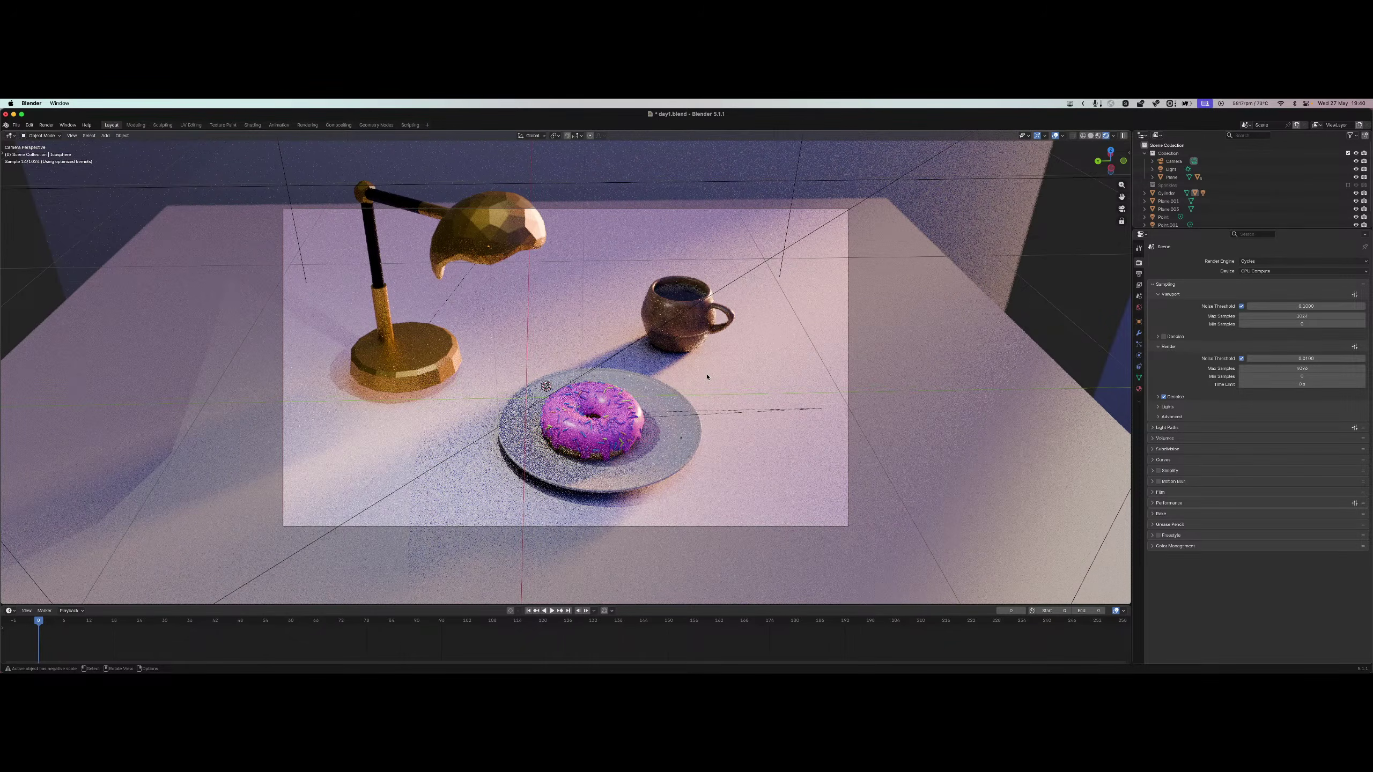
key("super+z")
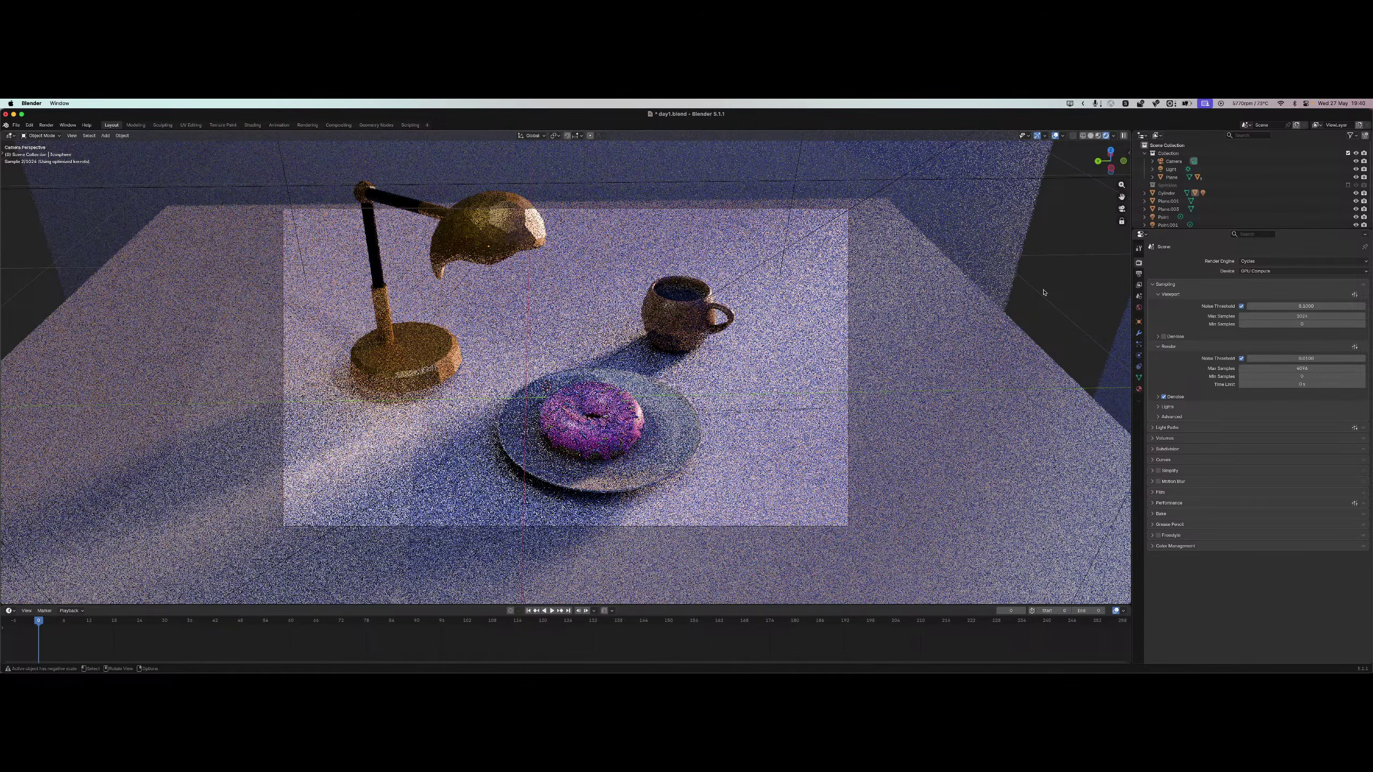
Bring the camera closer to the donut plate and start another render of the frame.
scroll(833, 336, "up", 2)
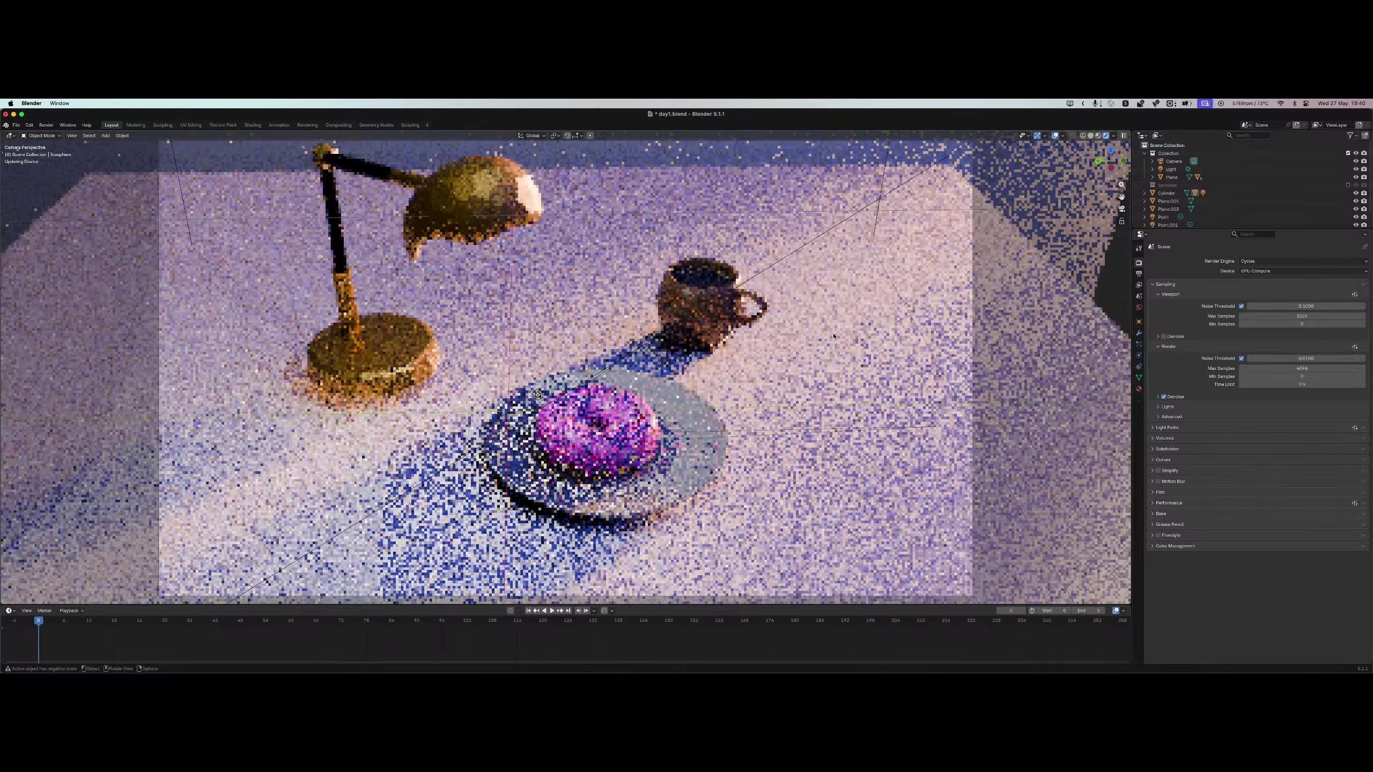
scroll(833, 336, "down", 1)
scroll(833, 336, "up", 1)
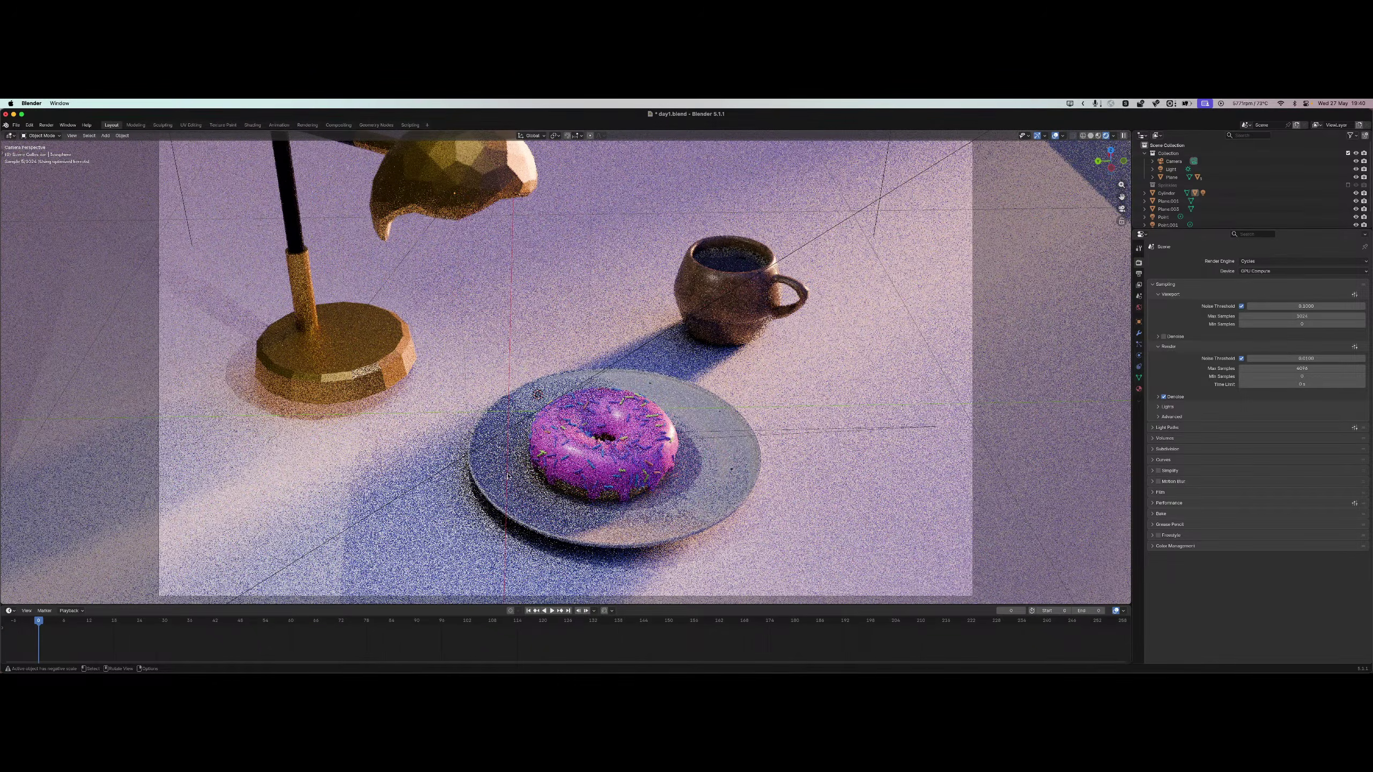
middle_click_drag(508, 475, 652, 405)
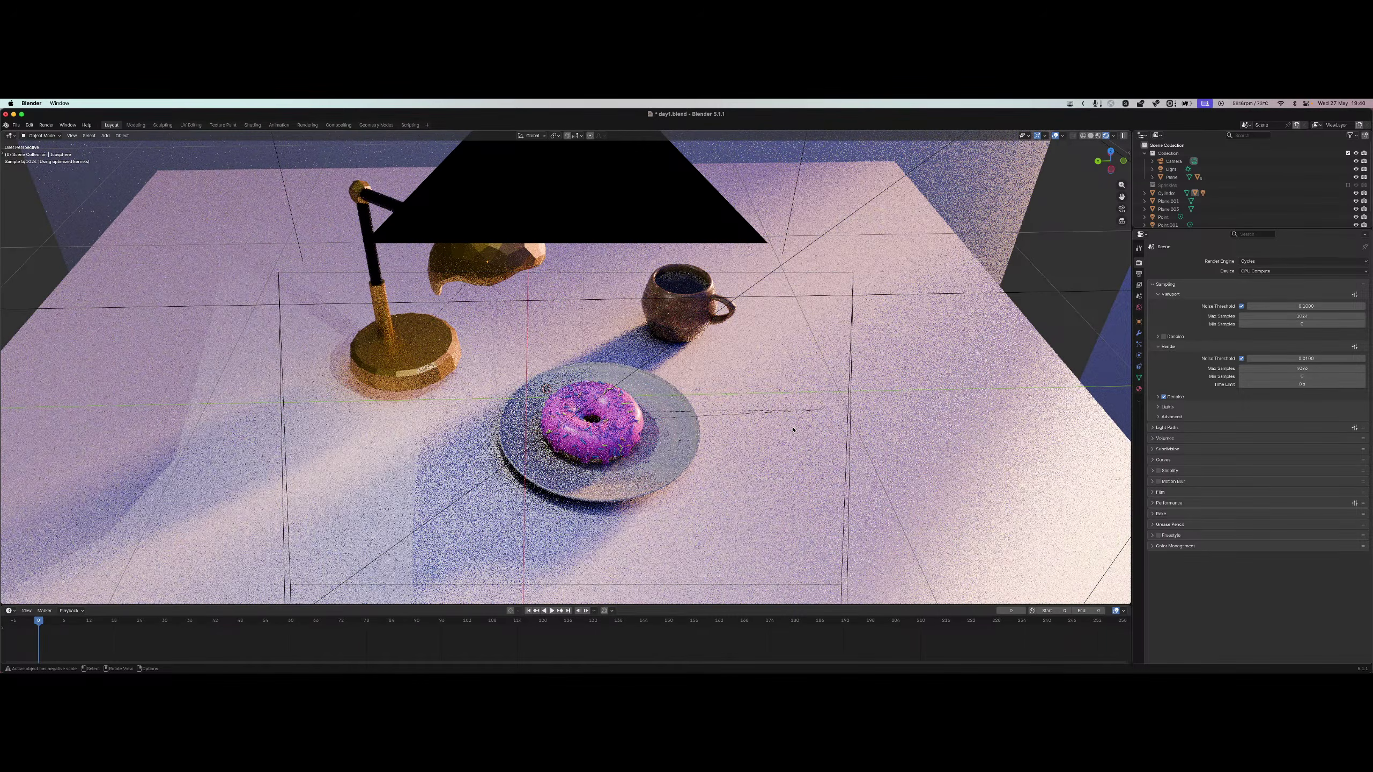
key("F12")
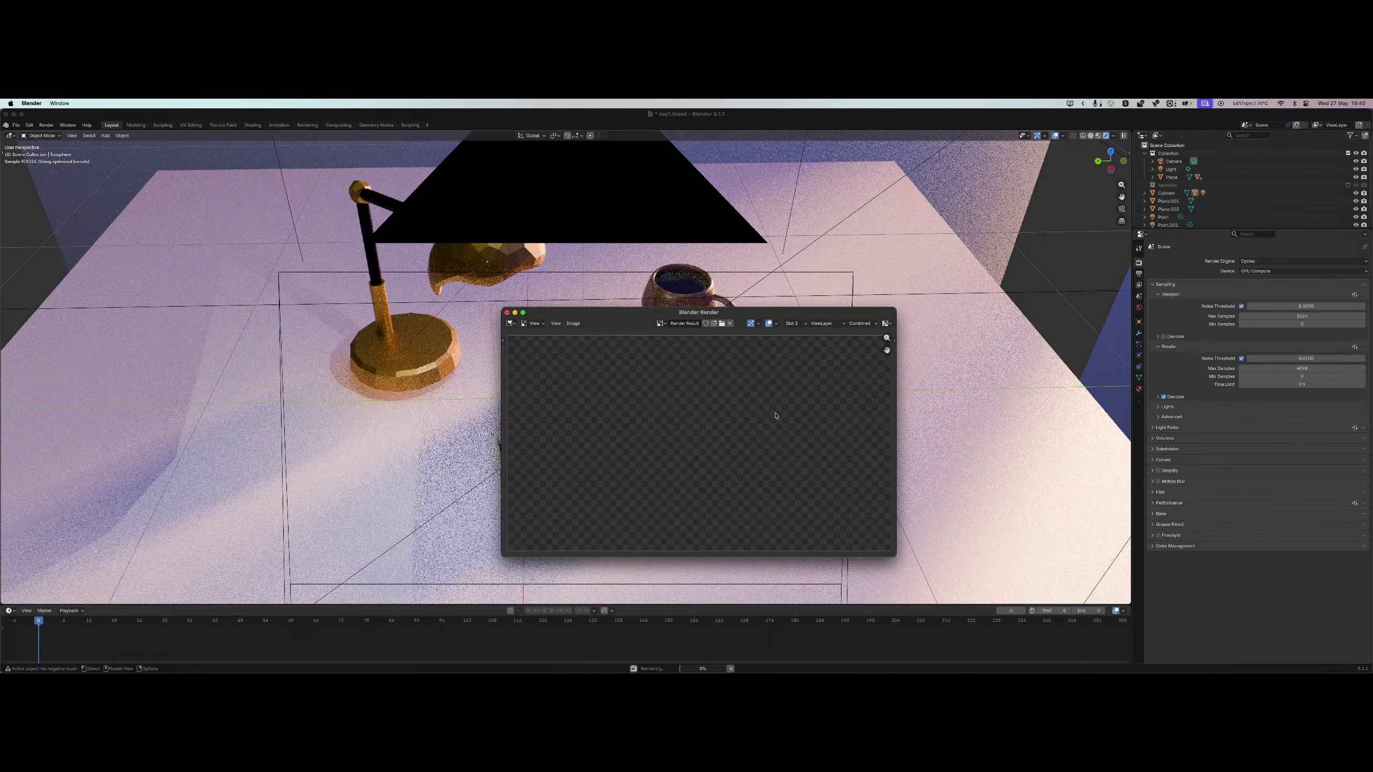
Inspect the render in progress, move its window beside the donut plate to compare the framing, and cancel the render.
mouse_move(681, 670)
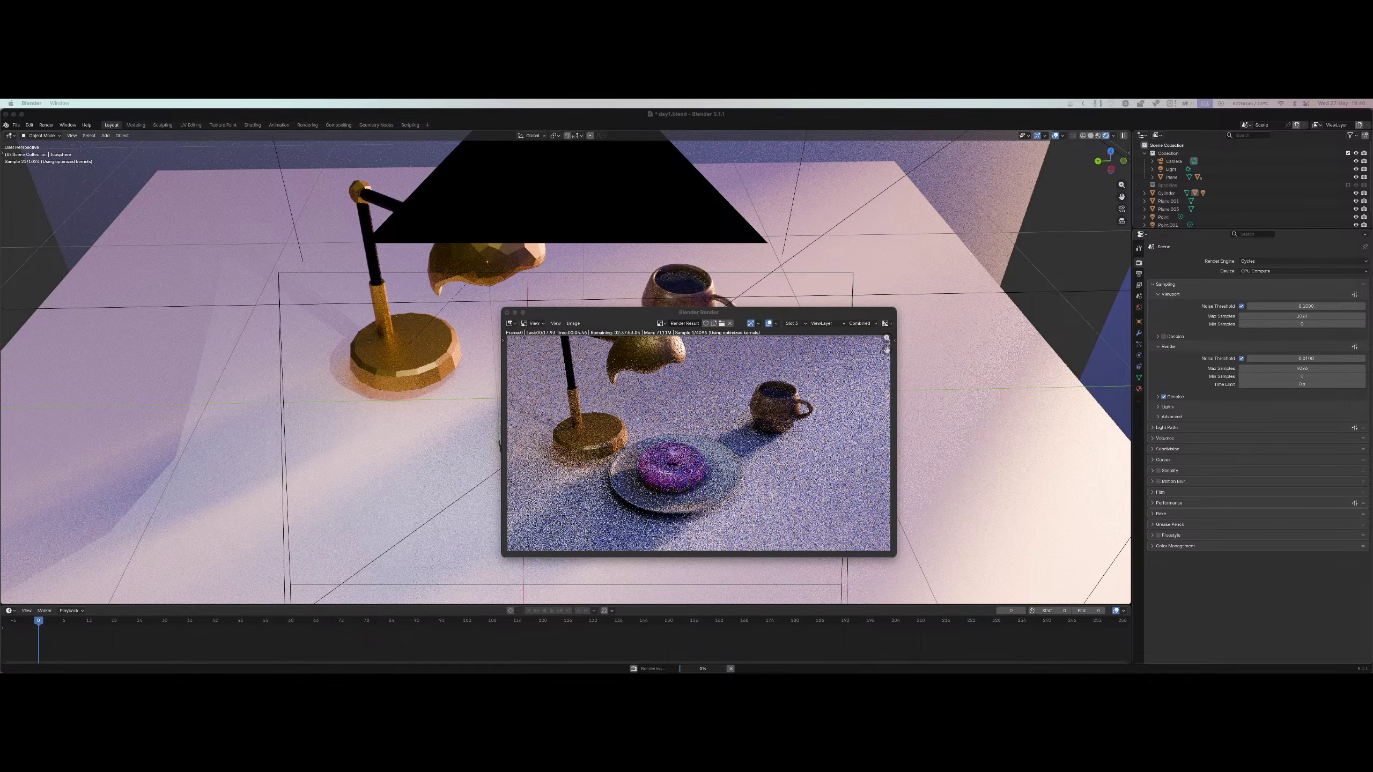
left_click(789, 457)
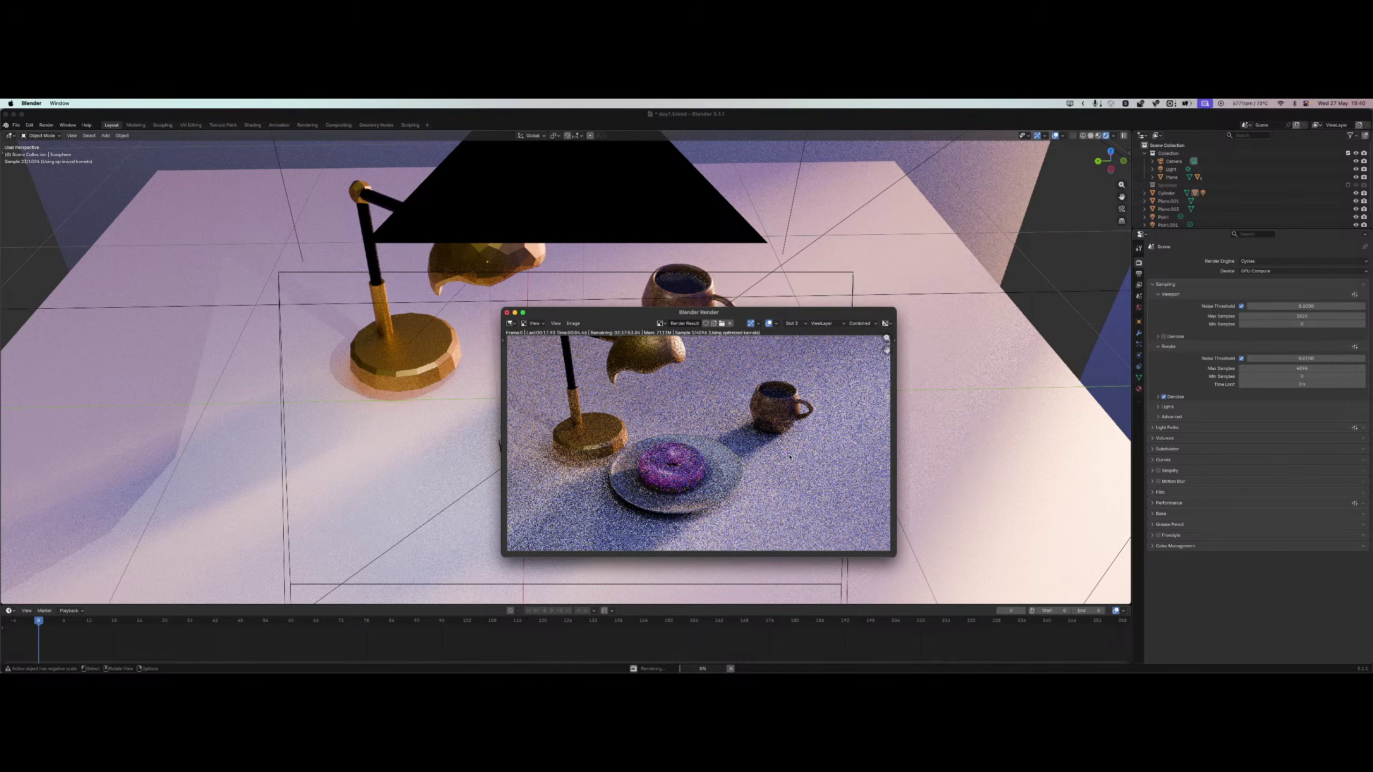
scroll(701, 406, "down", 1)
scroll(706, 429, "up", 1)
left_click_drag(560, 313, 810, 309)
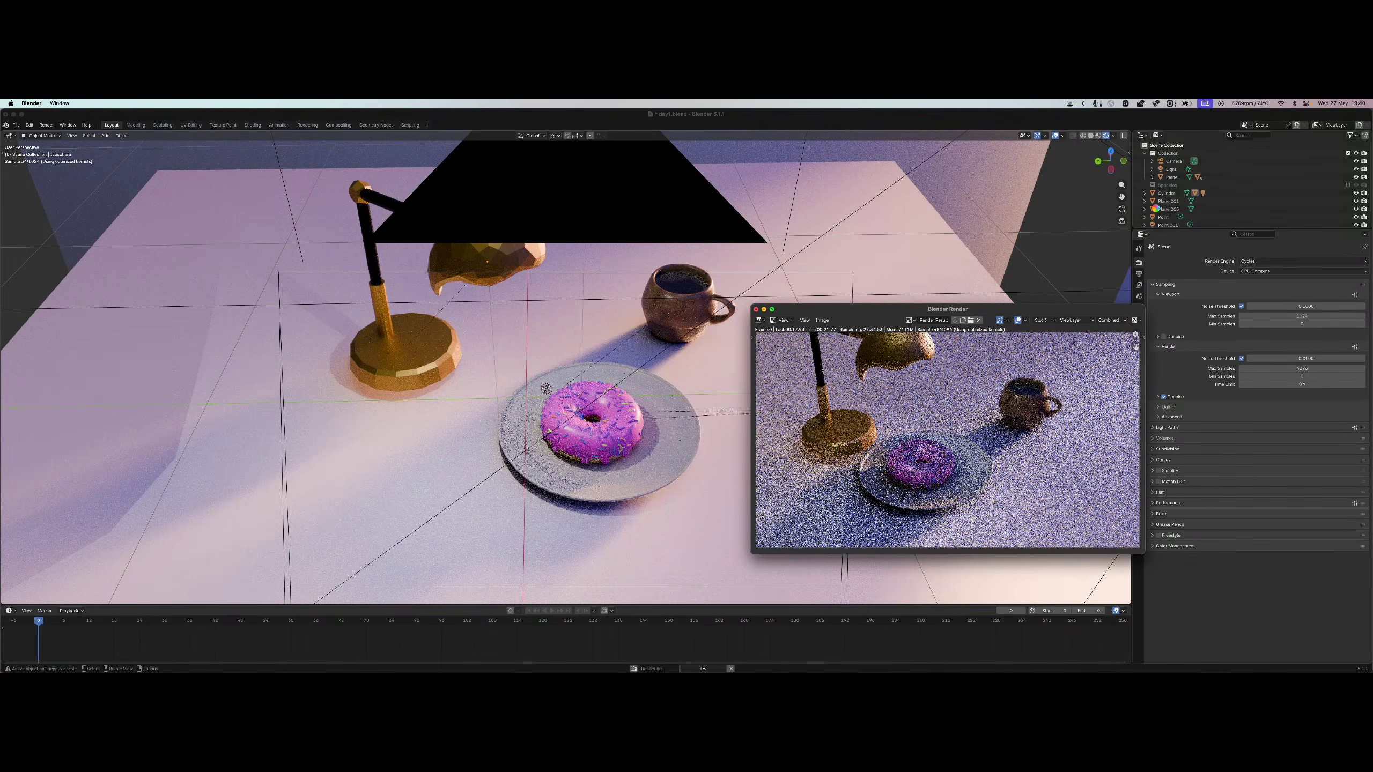
left_click(1126, 210)
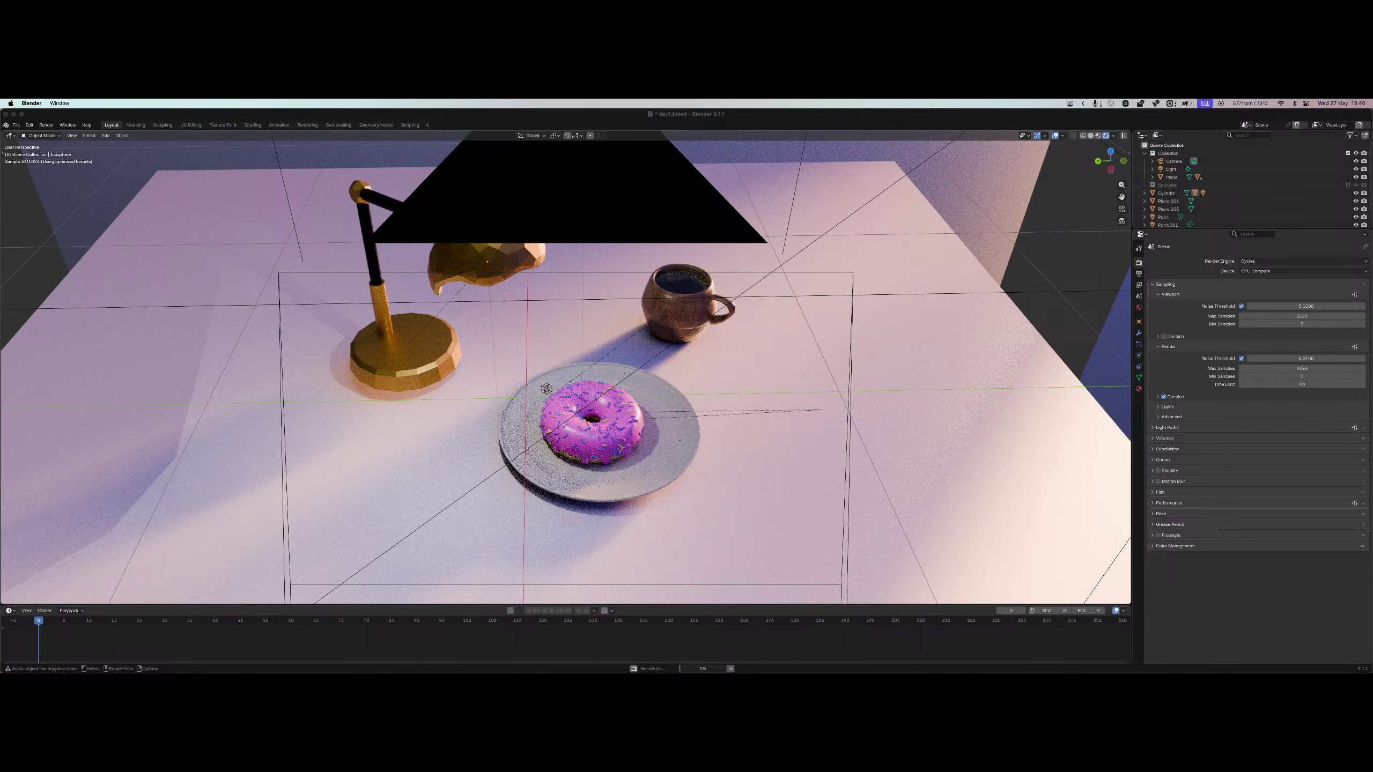
key("Escape")
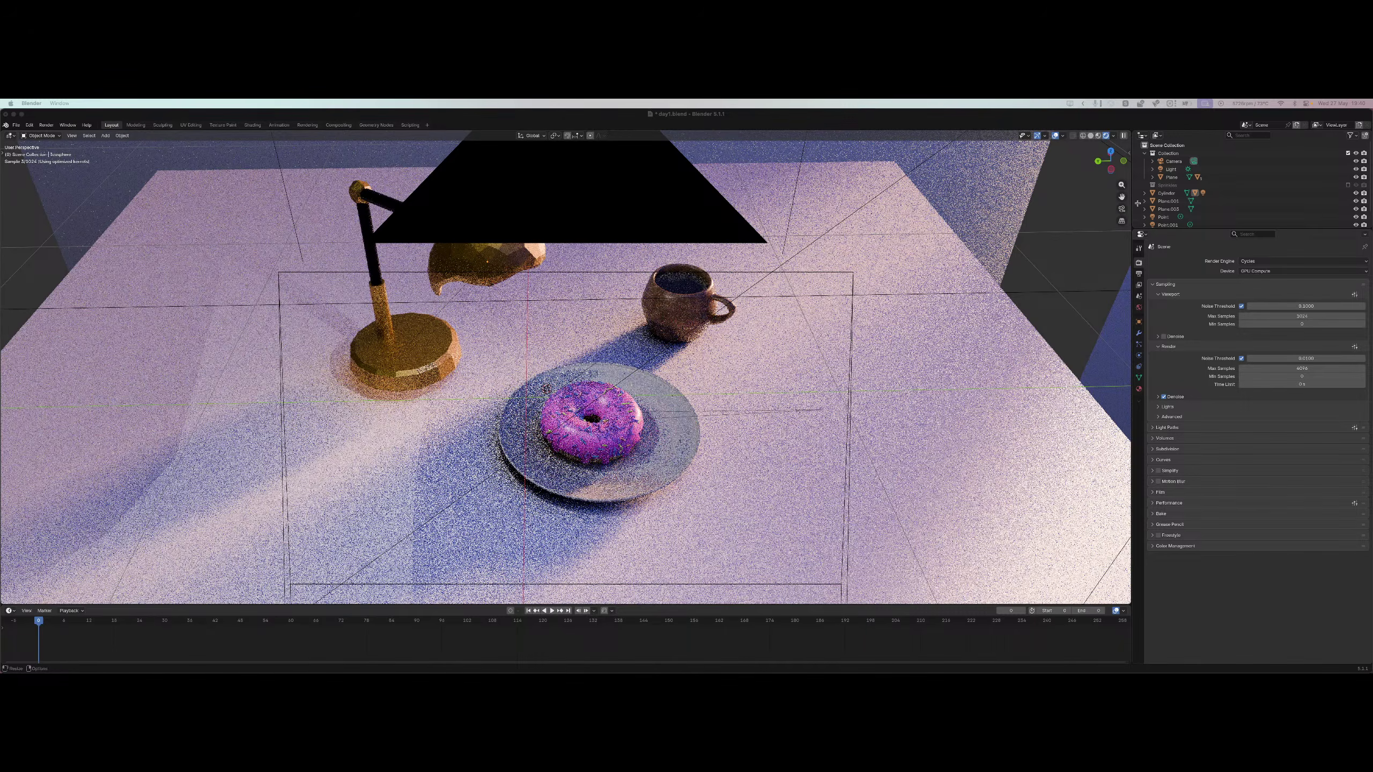
Return to the camera view of the donut scene and set the animation's end frame to 1.
left_click(1122, 209)
scroll(986, 304, "up", 3)
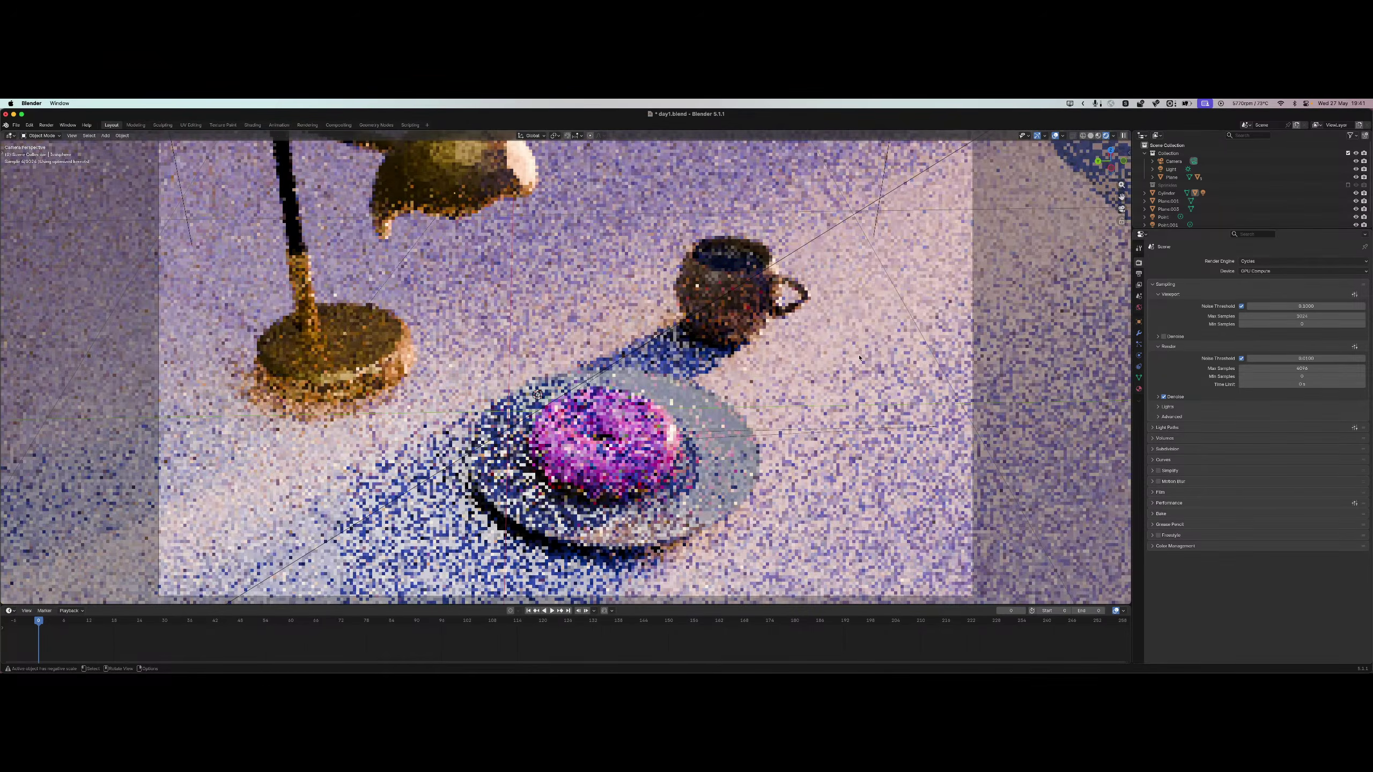
scroll(860, 359, "down", 1)
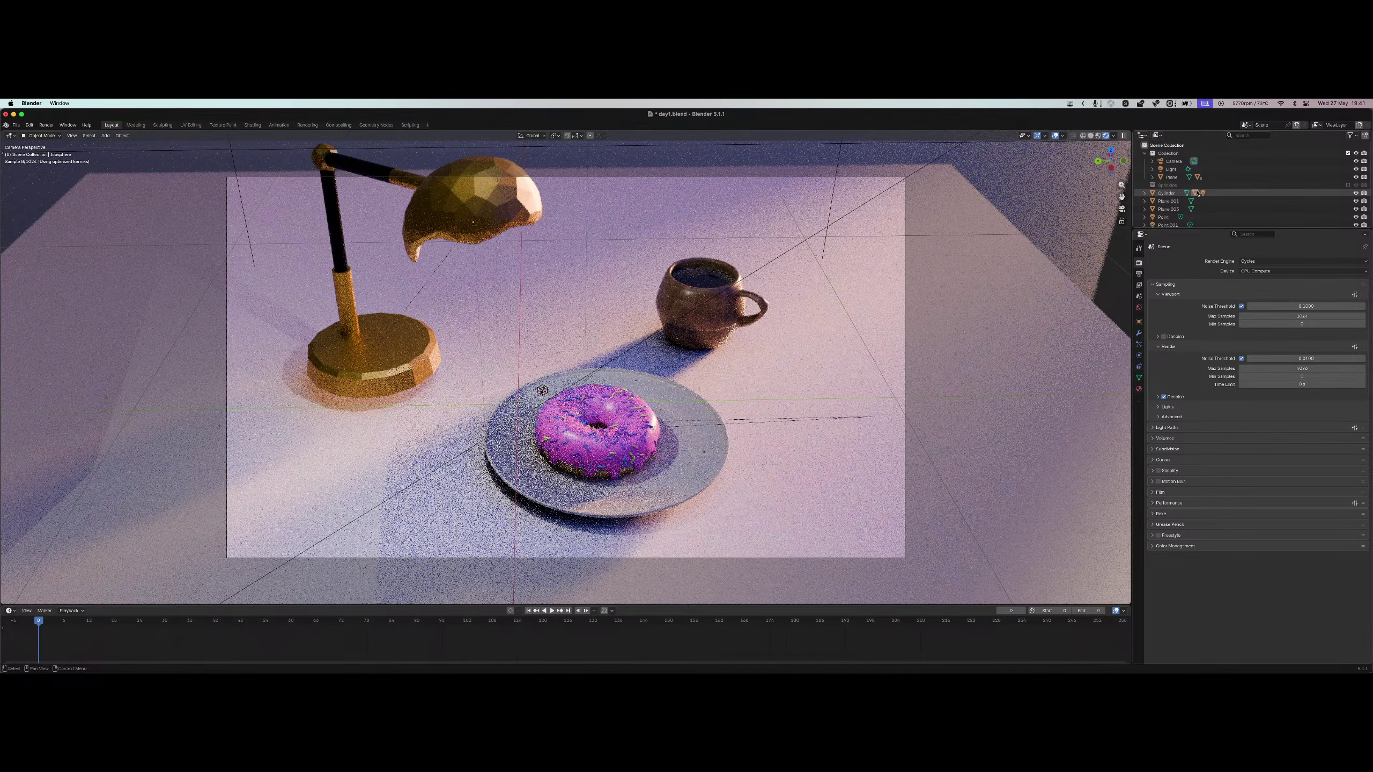
mouse_move(1049, 672)
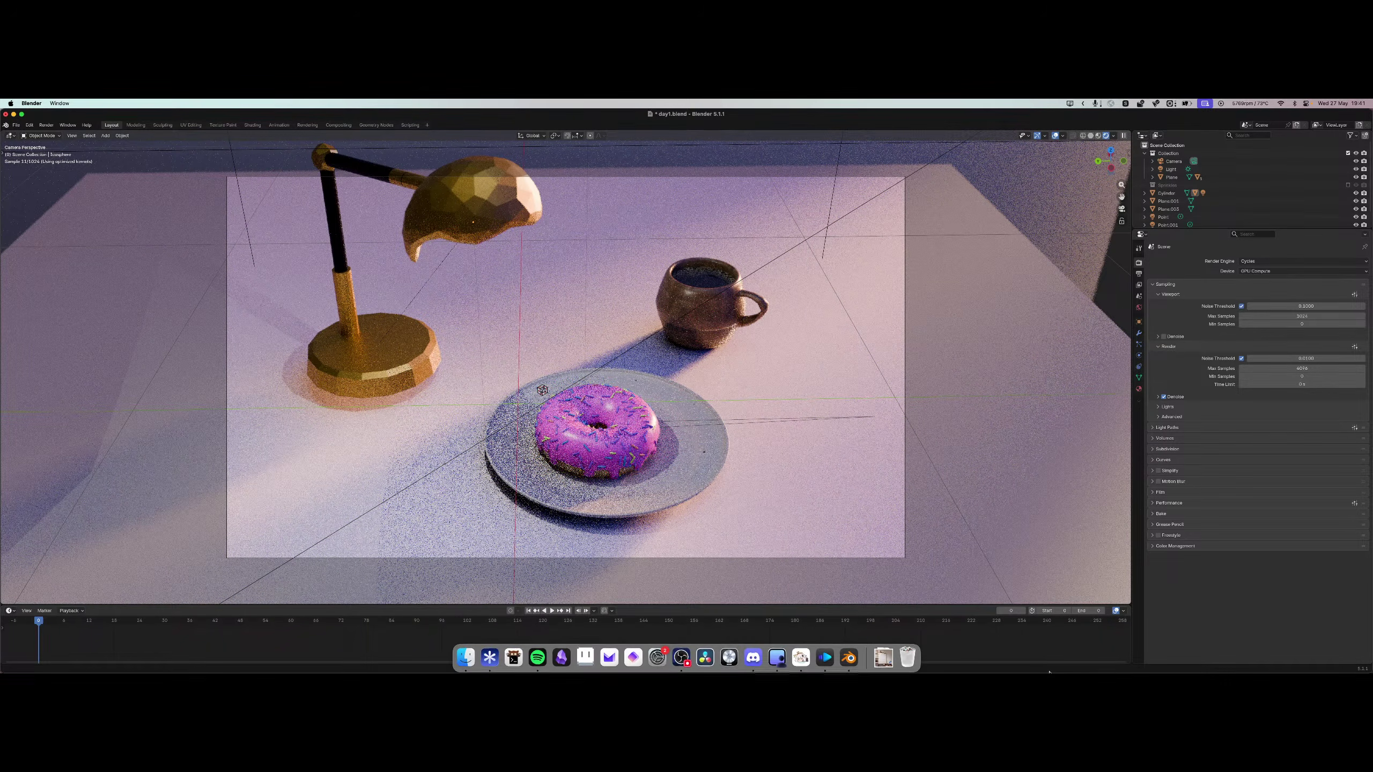
left_click(1088, 611)
type("1")
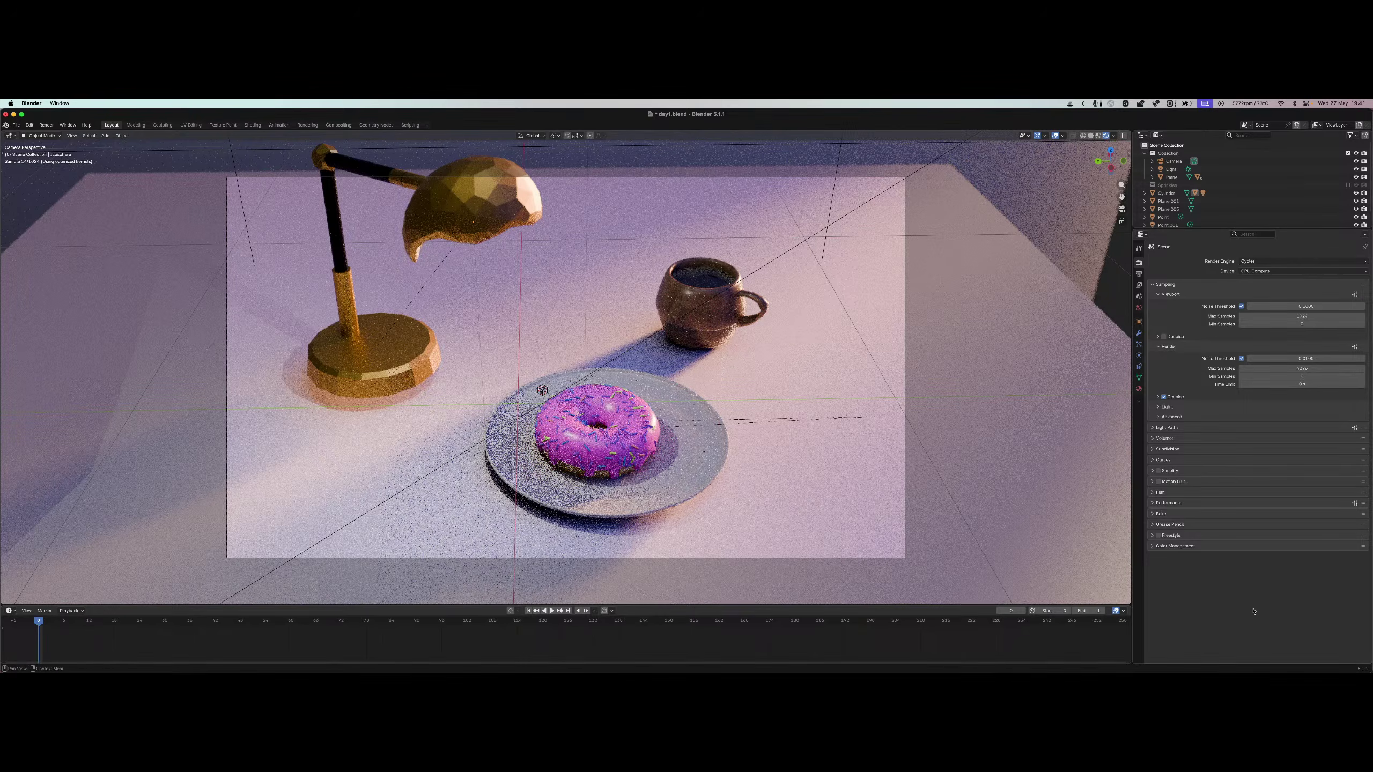
key("Return")
Bring up the render window, inspect the lamp, mug and donut plate beside the viewport, and close the window.
mouse_move(853, 661)
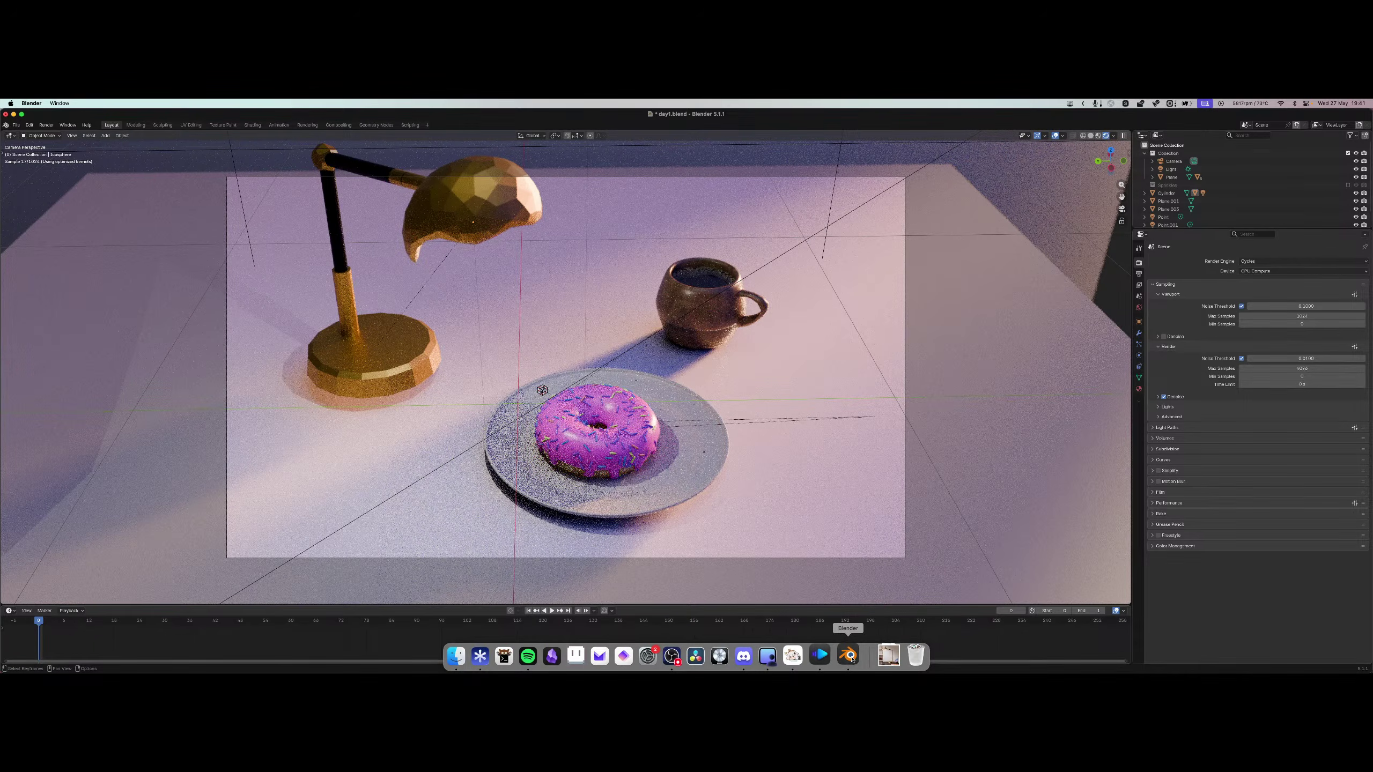
left_click(851, 657)
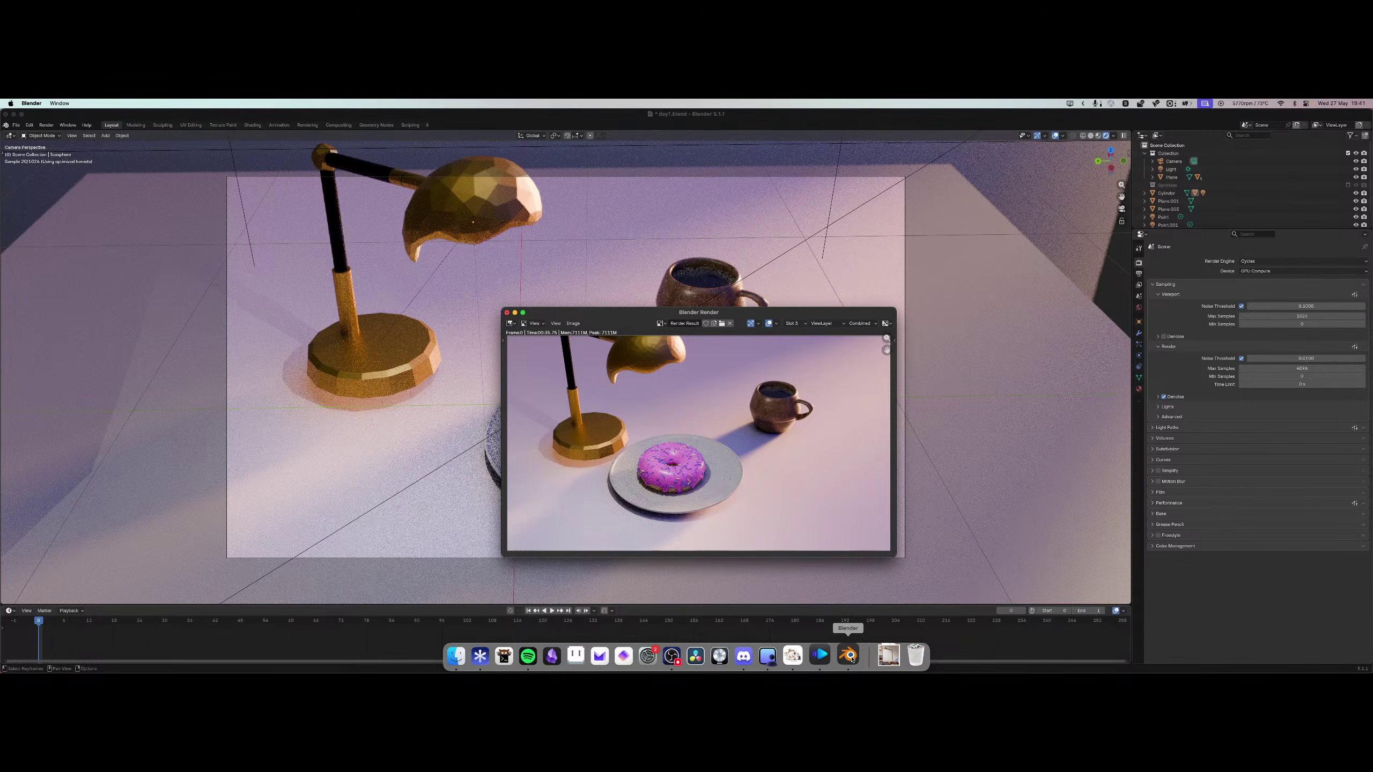
left_click(716, 459)
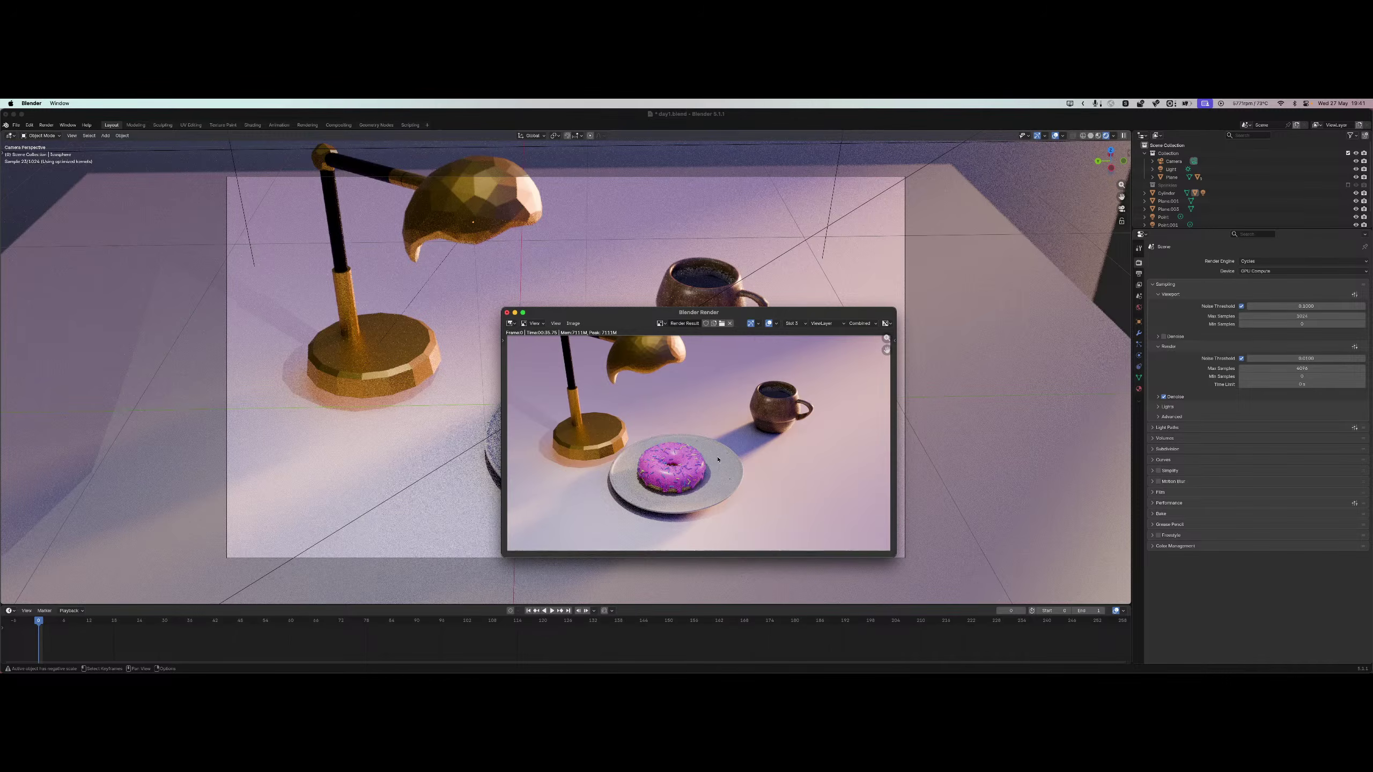
left_click_drag(611, 472, 748, 517)
left_click_drag(655, 420, 653, 417)
left_click_drag(679, 315, 1083, 329)
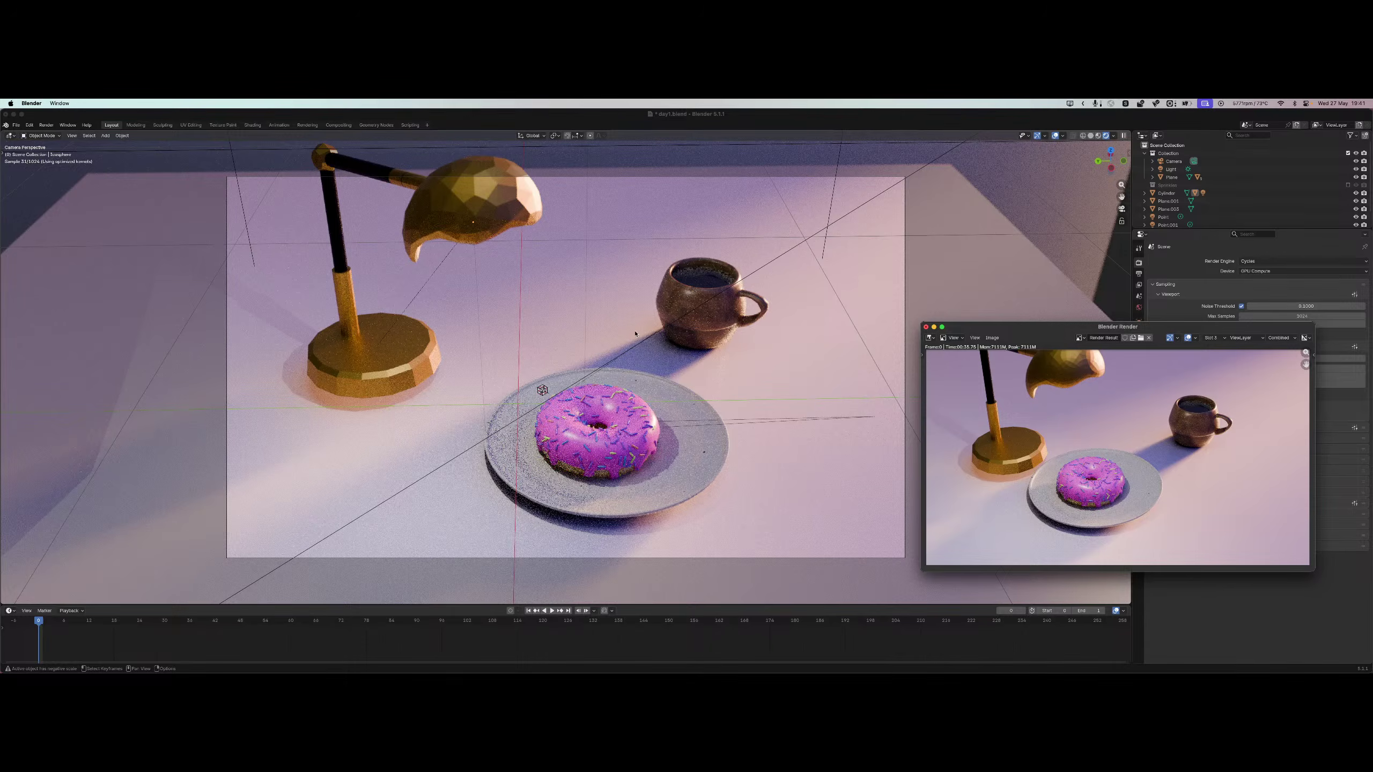
left_click(925, 327)
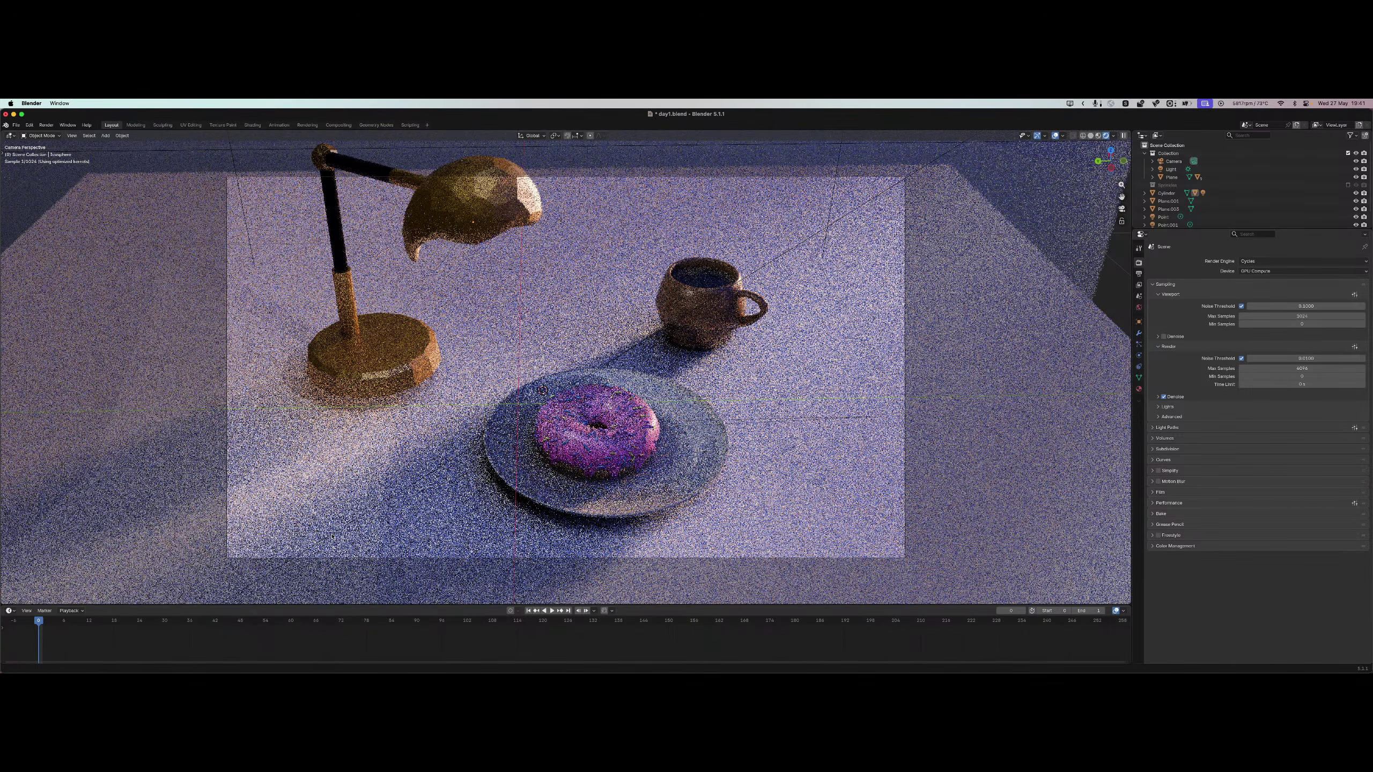
Go through the objects in the scene collection to find the Volume object and delete it.
left_click(1170, 177)
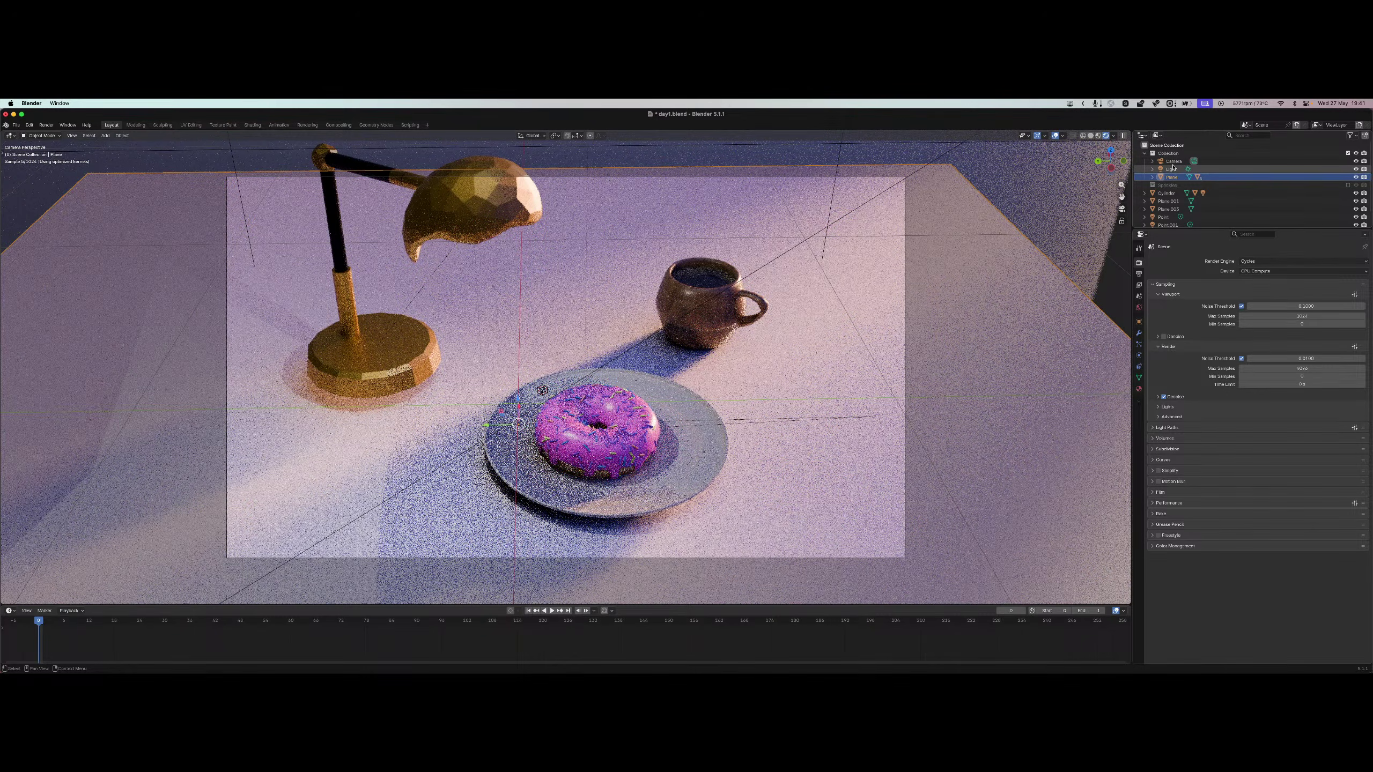
left_click(1170, 200)
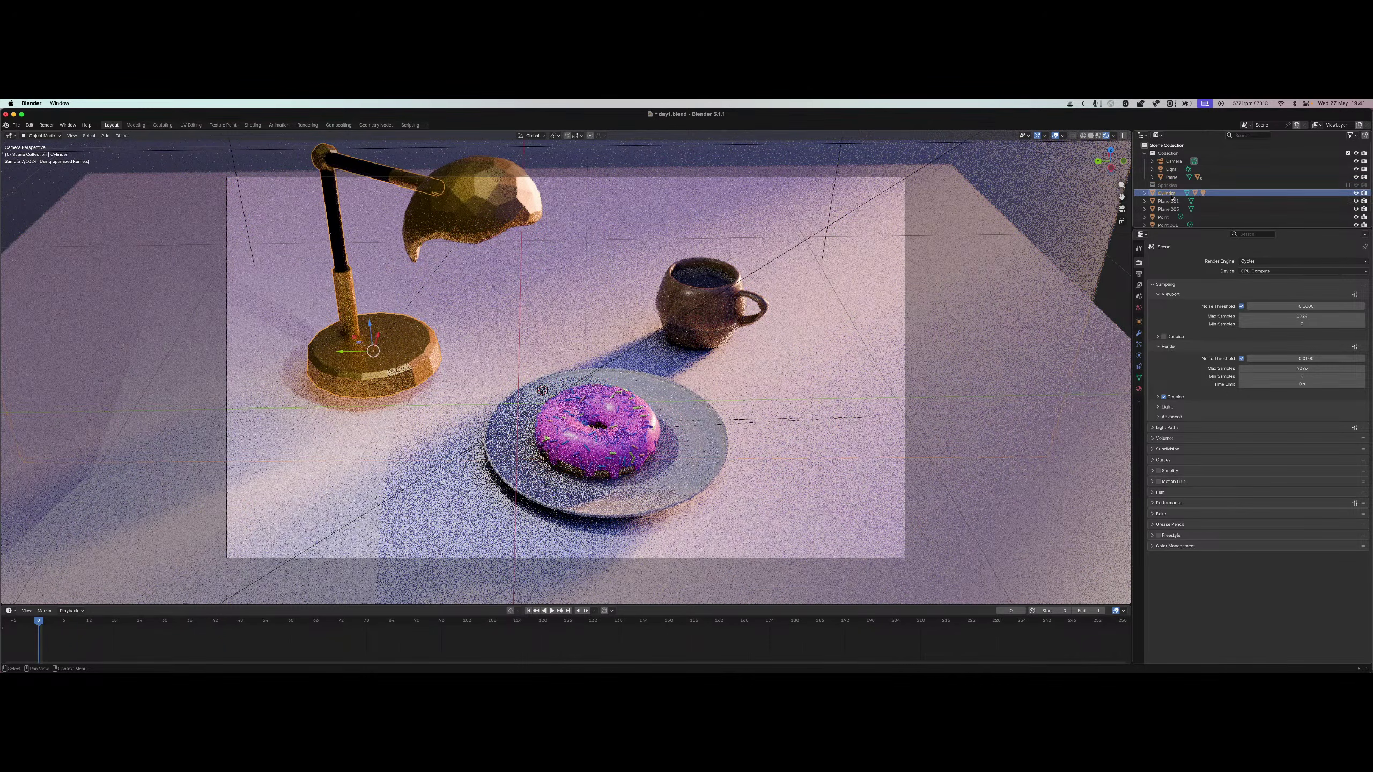
left_click(1168, 209)
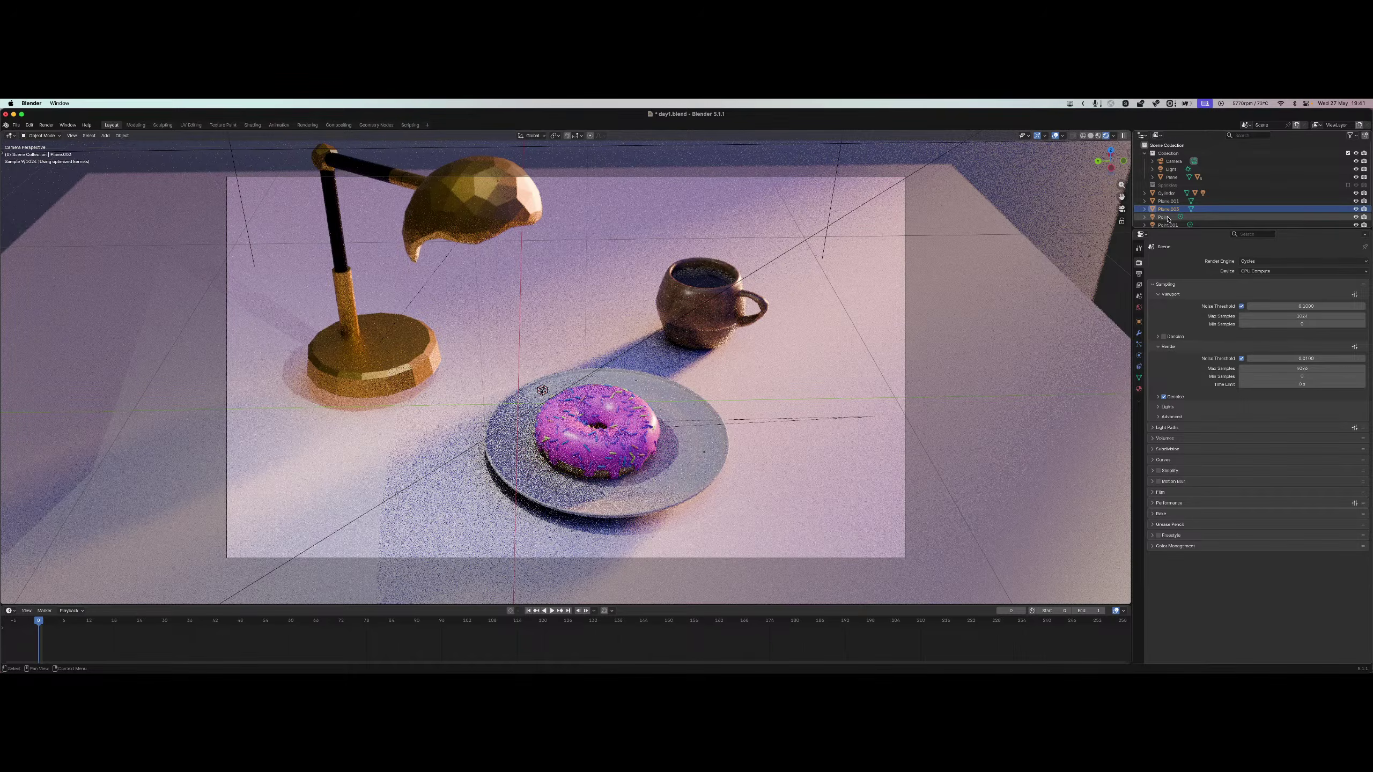
left_click(1167, 217)
left_click(1173, 225)
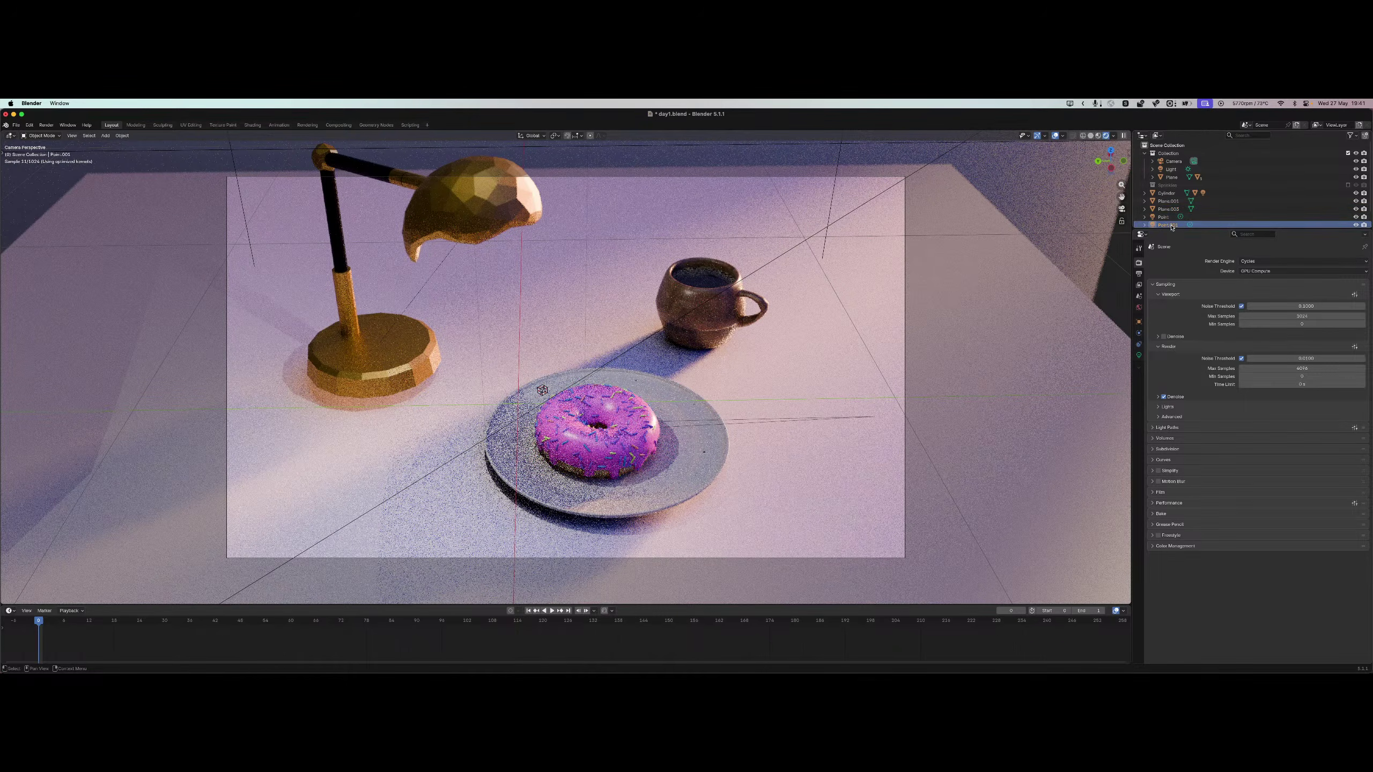
scroll(1172, 227, "down", 2)
left_click(1168, 219)
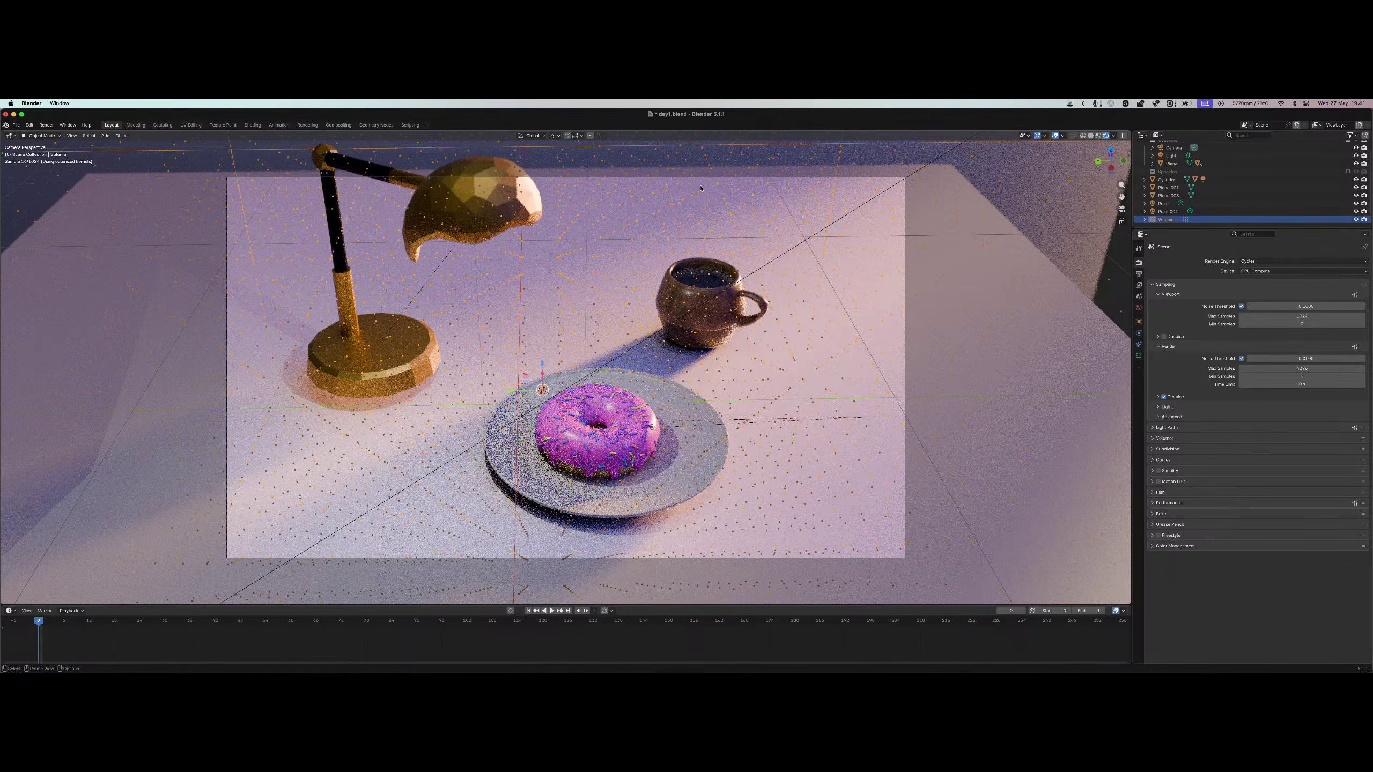
key("x")
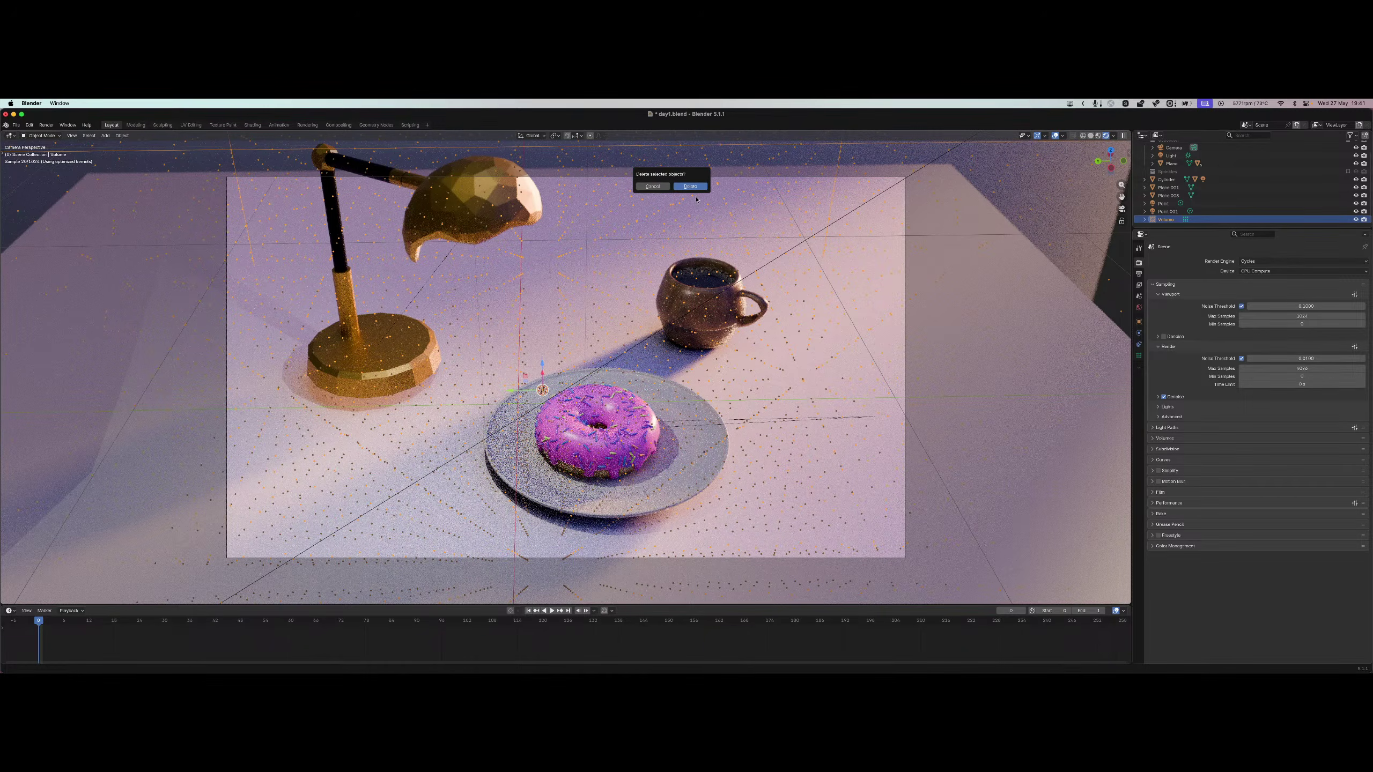
left_click(690, 186)
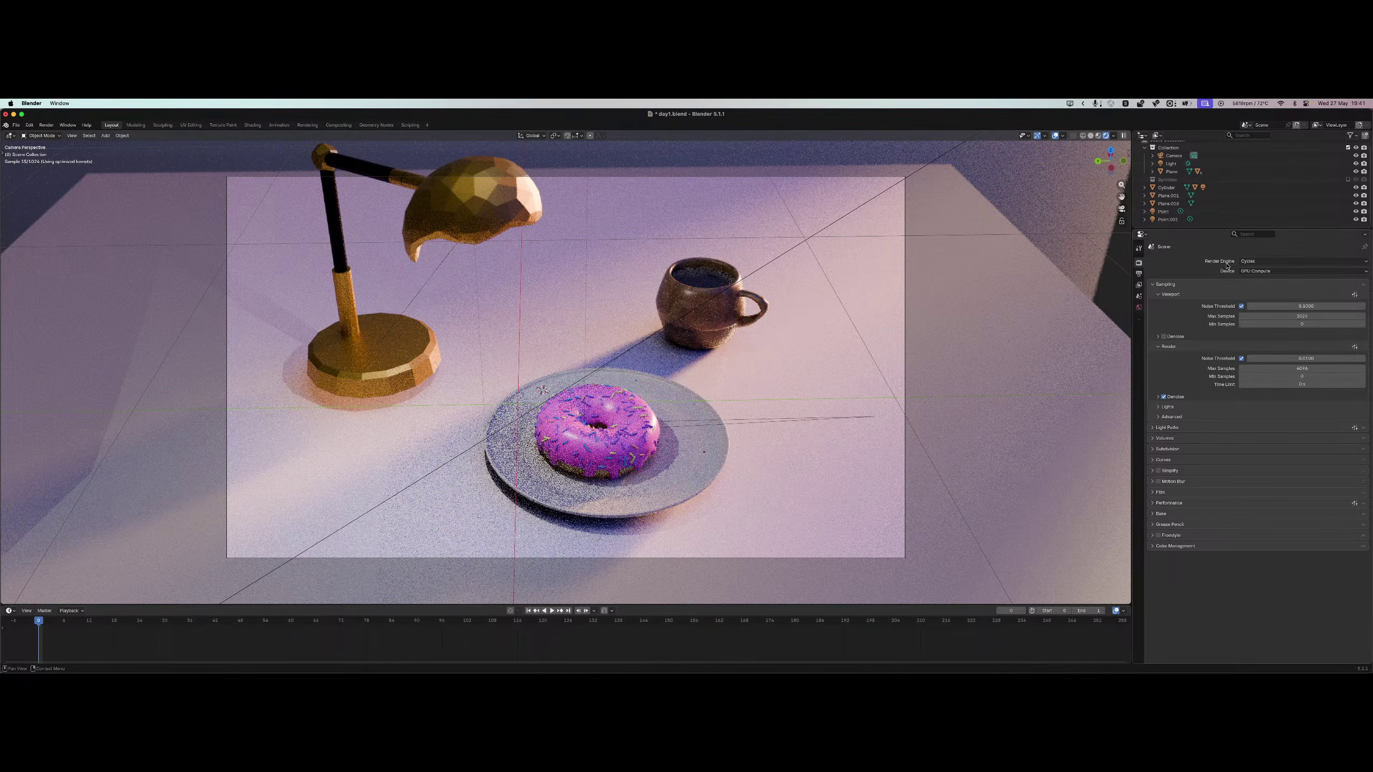
Switch the render engine to EEVEE, render the frame and examine the plate's position relative to the lamp and mug.
left_click(1258, 262)
left_click(1254, 270)
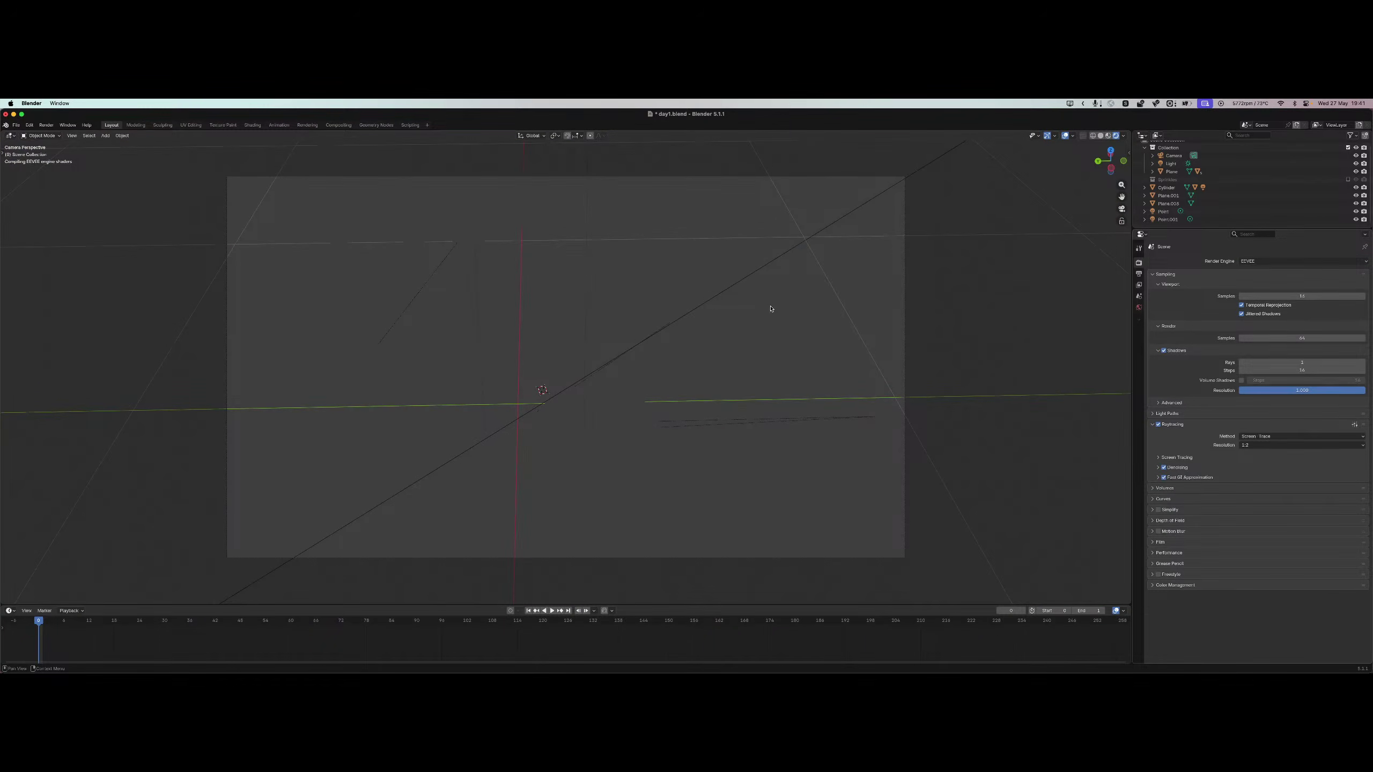
key("F12")
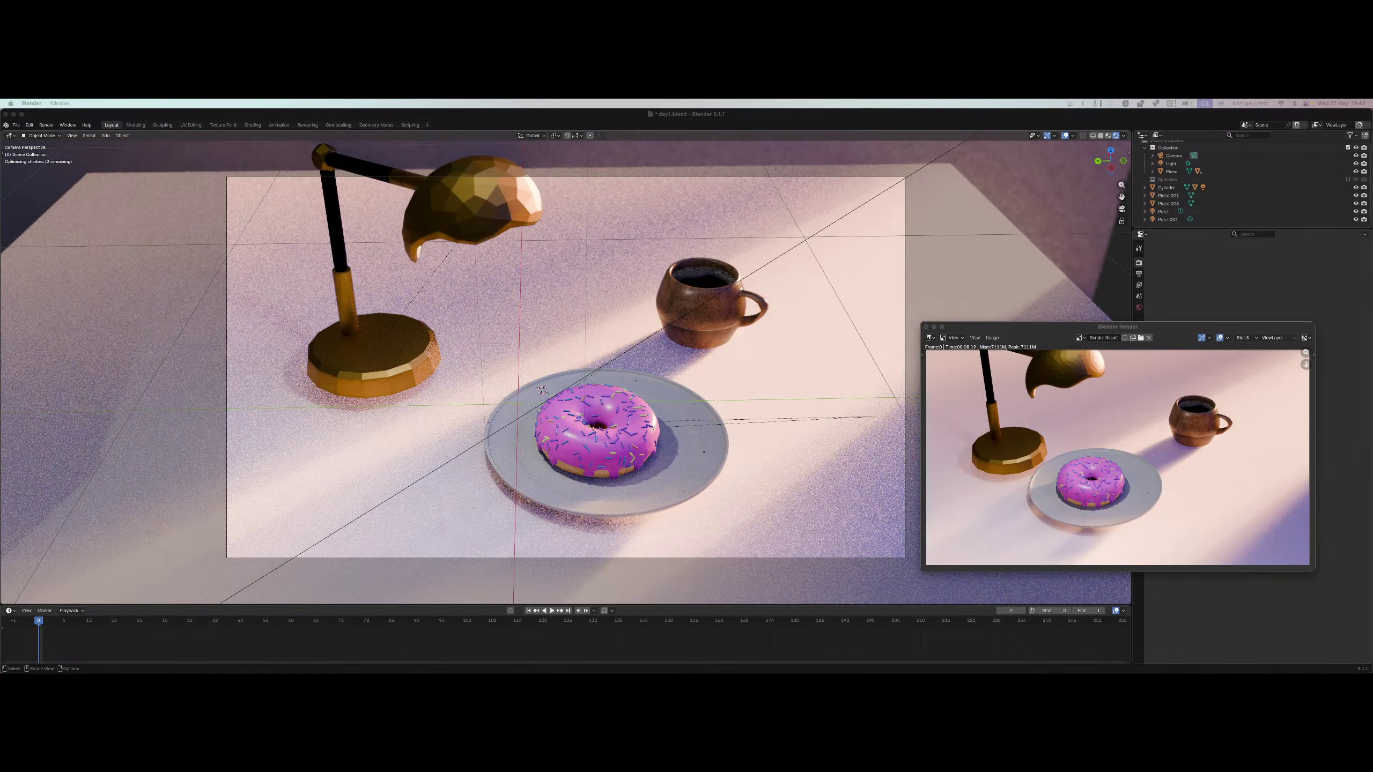
left_click(1238, 481)
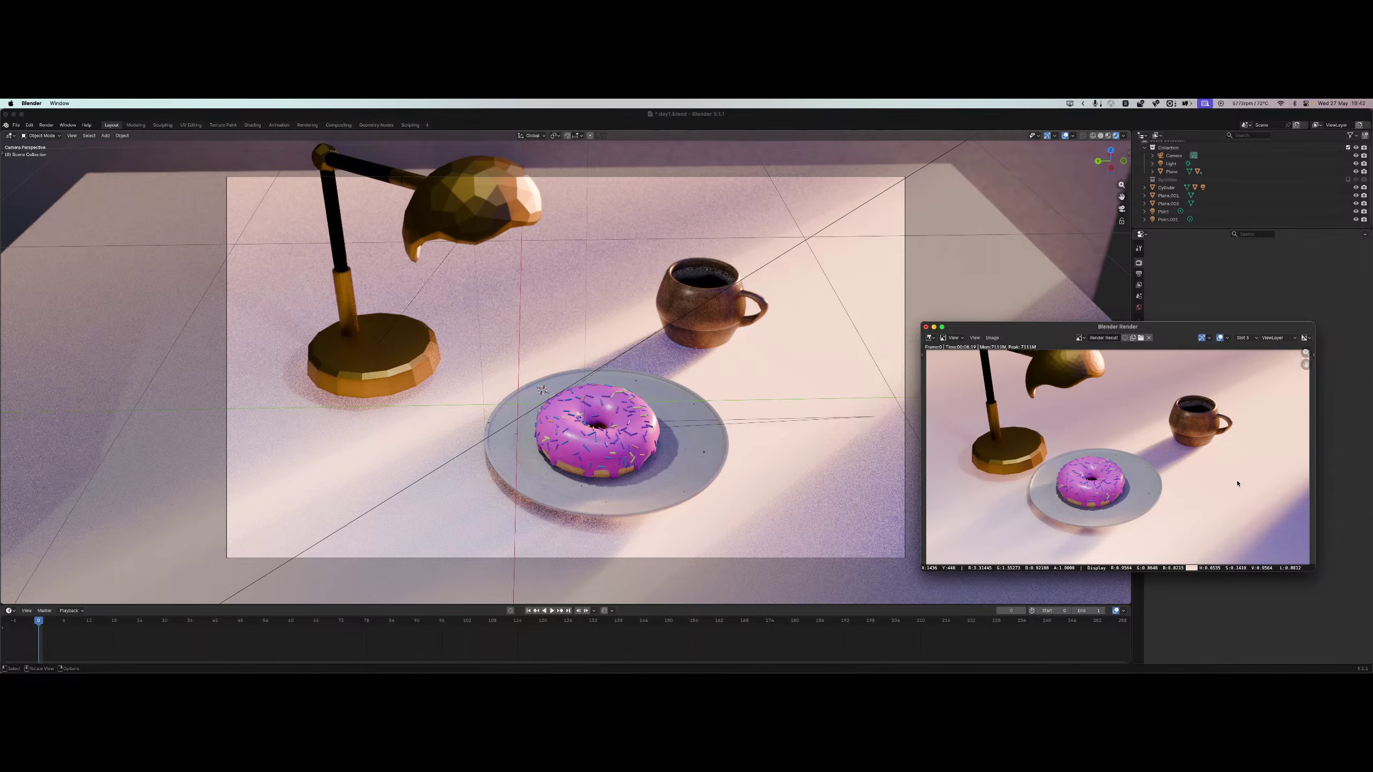
left_click_drag(997, 453, 1179, 417)
left_click_drag(1132, 509, 1168, 469)
left_click_drag(1125, 508, 1126, 508)
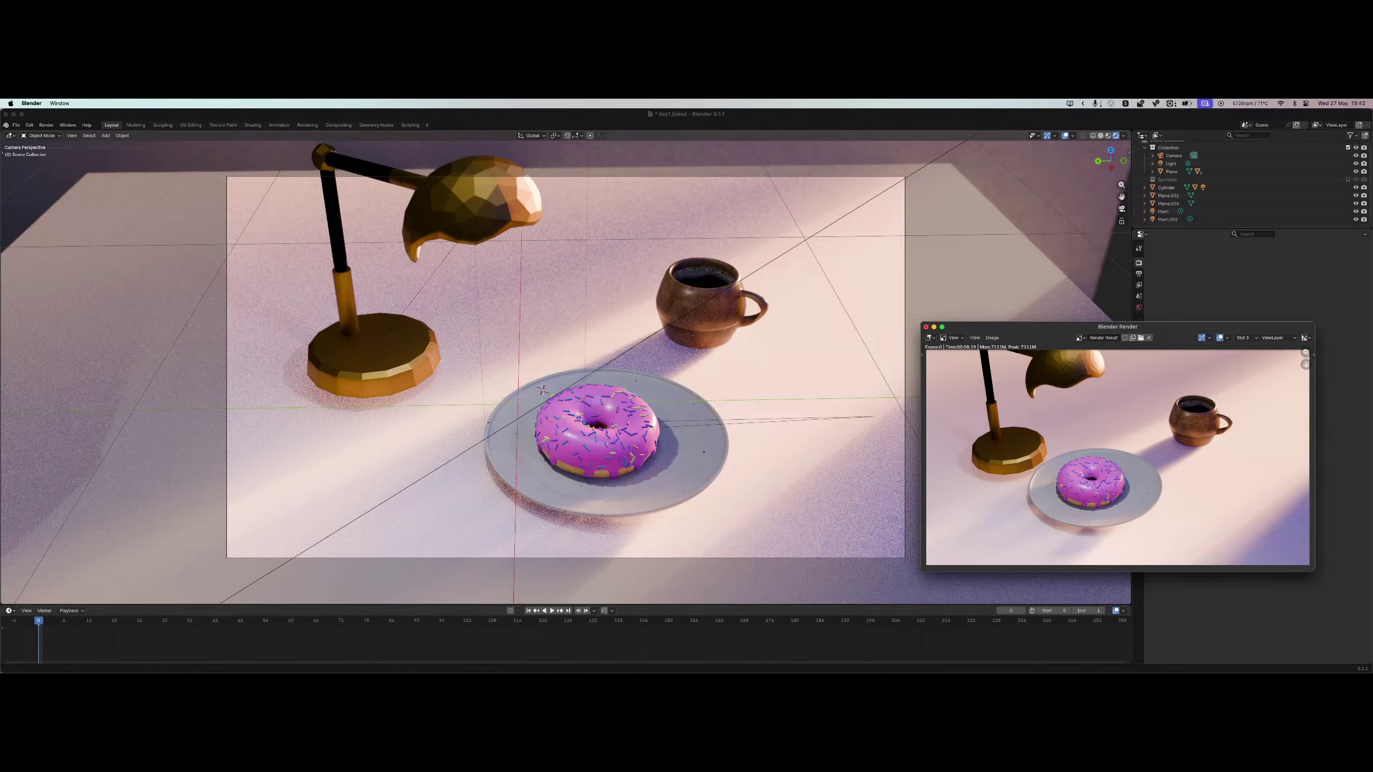
left_click_drag(1163, 415, 1115, 493)
Delete all keyframes of the donut plate in the Animation workspace and save the file.
left_click(723, 471)
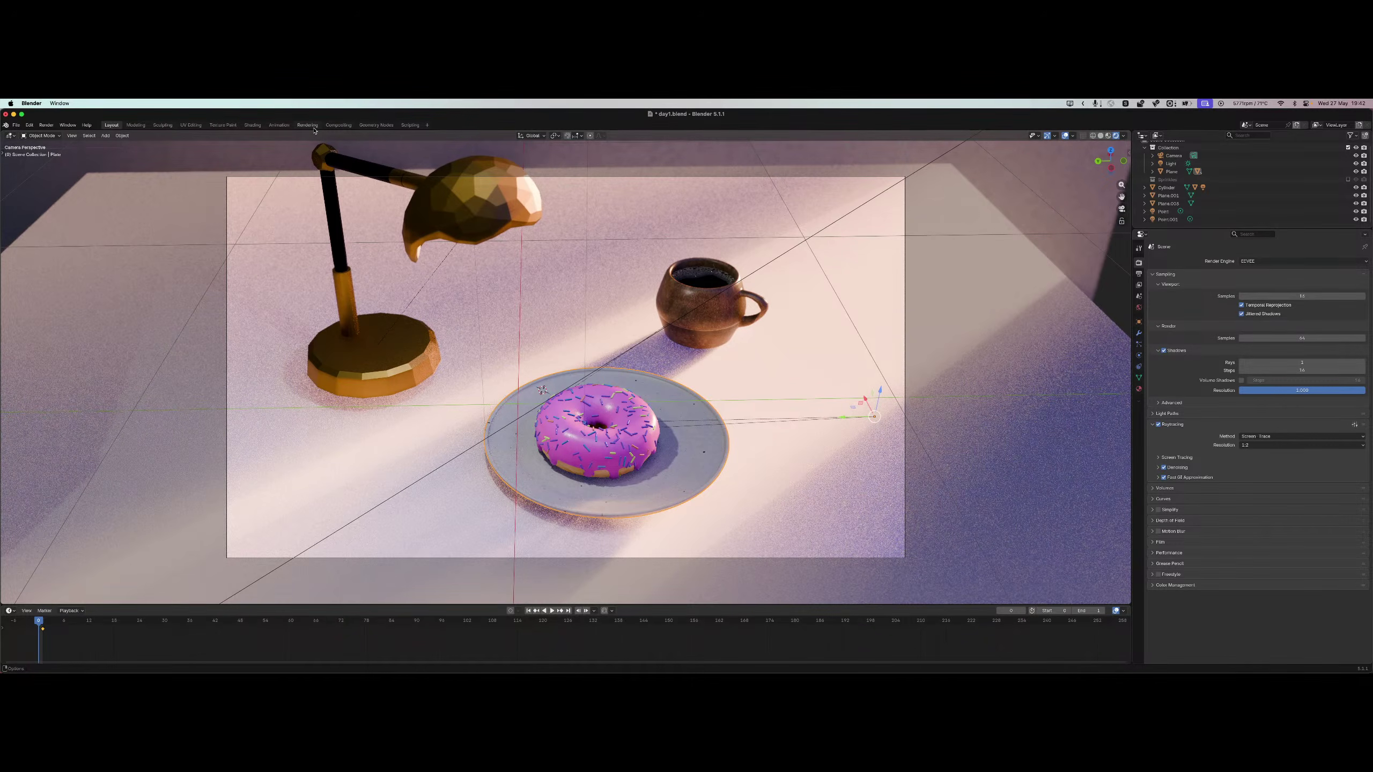
left_click(279, 125)
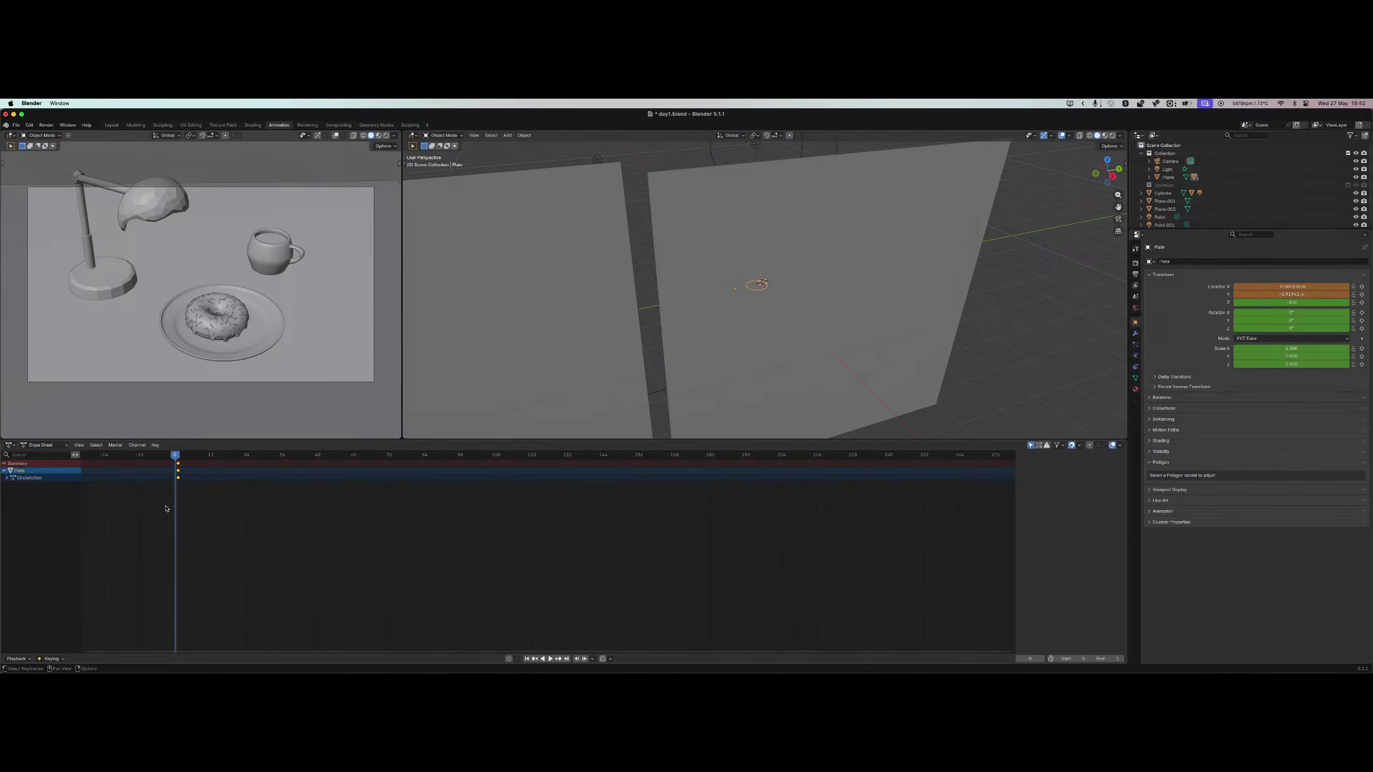
left_click_drag(151, 514, 260, 453)
key("Delete")
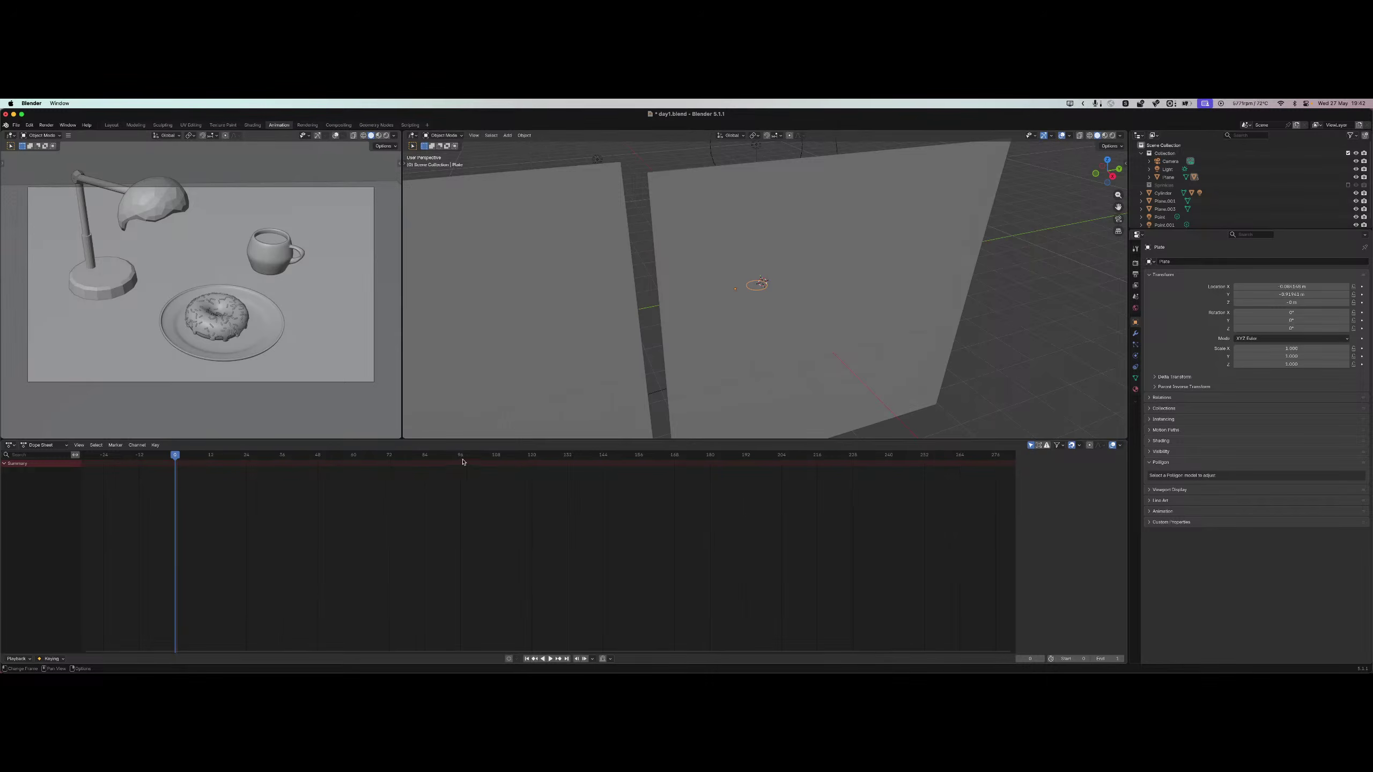
key("super+s")
Render the frame again to check the donut plate's placement, and close the render window.
key("F12")
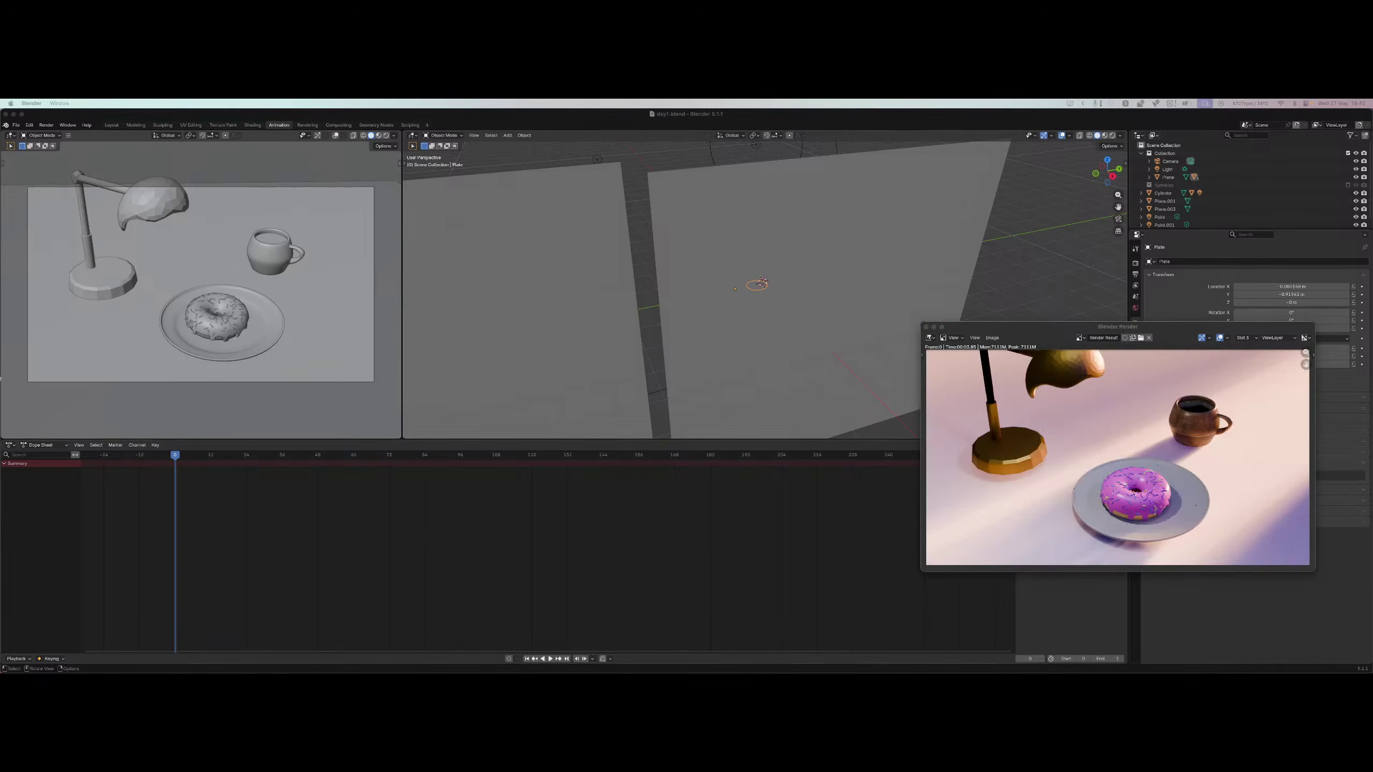
left_click(1115, 355)
left_click(1115, 354)
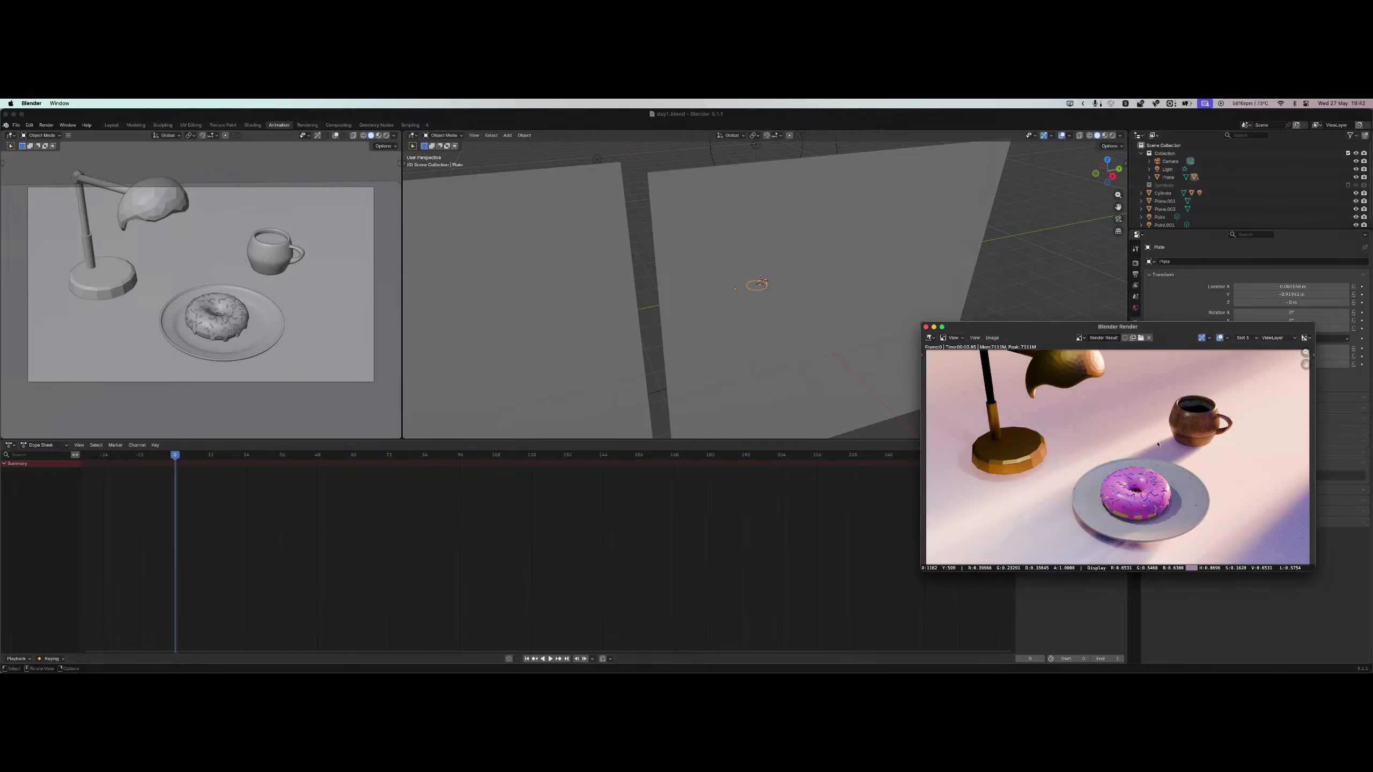
left_click(925, 327)
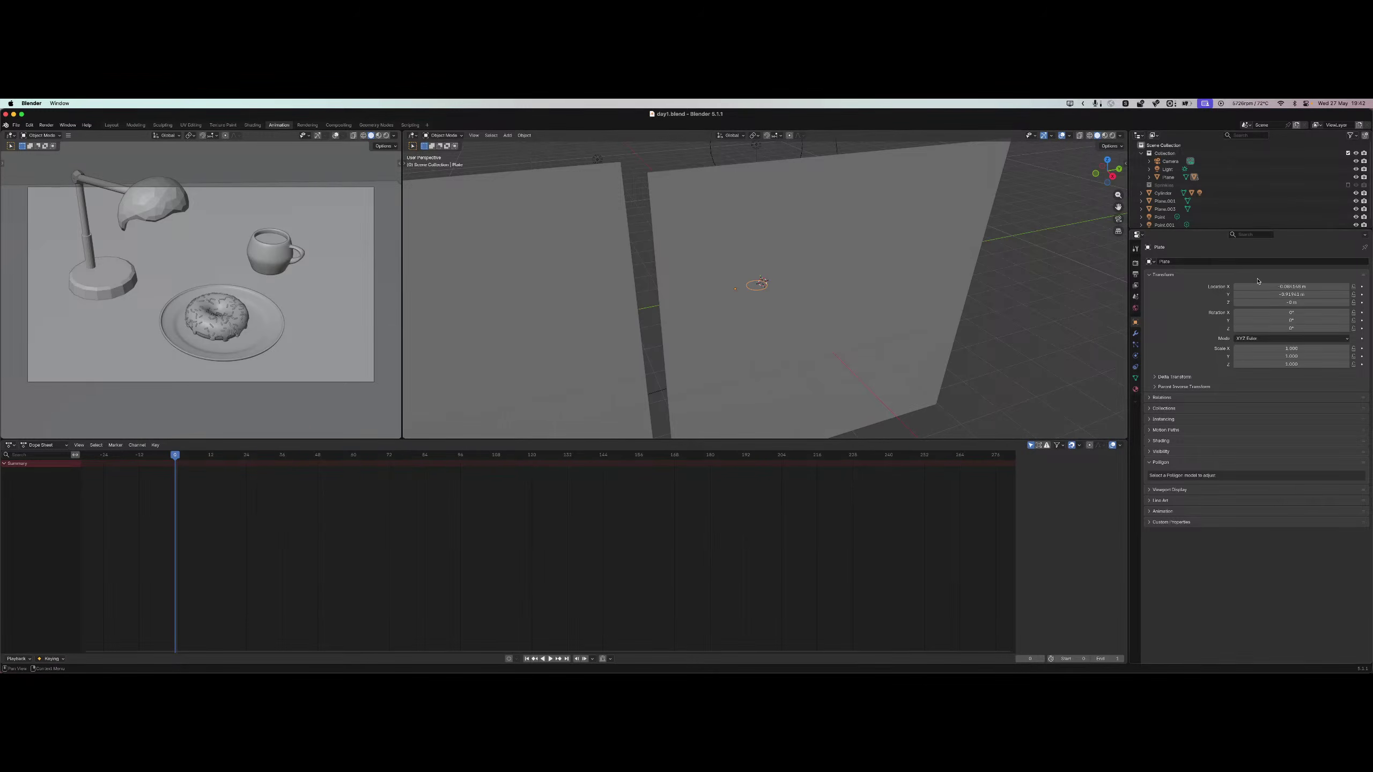
Set the render engine back to Cycles and start rendering the frame again.
left_click(1136, 275)
left_click(1136, 263)
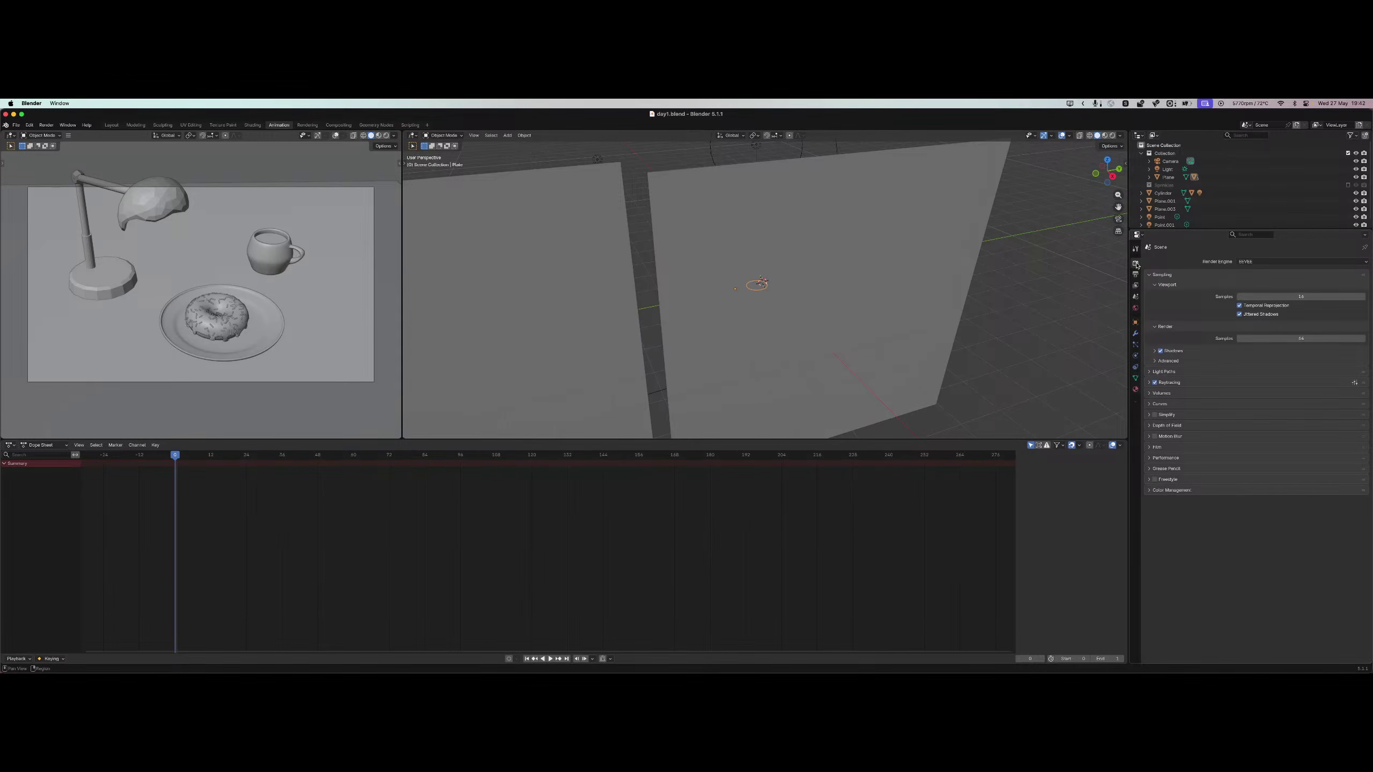
left_click(1252, 262)
left_click(1249, 288)
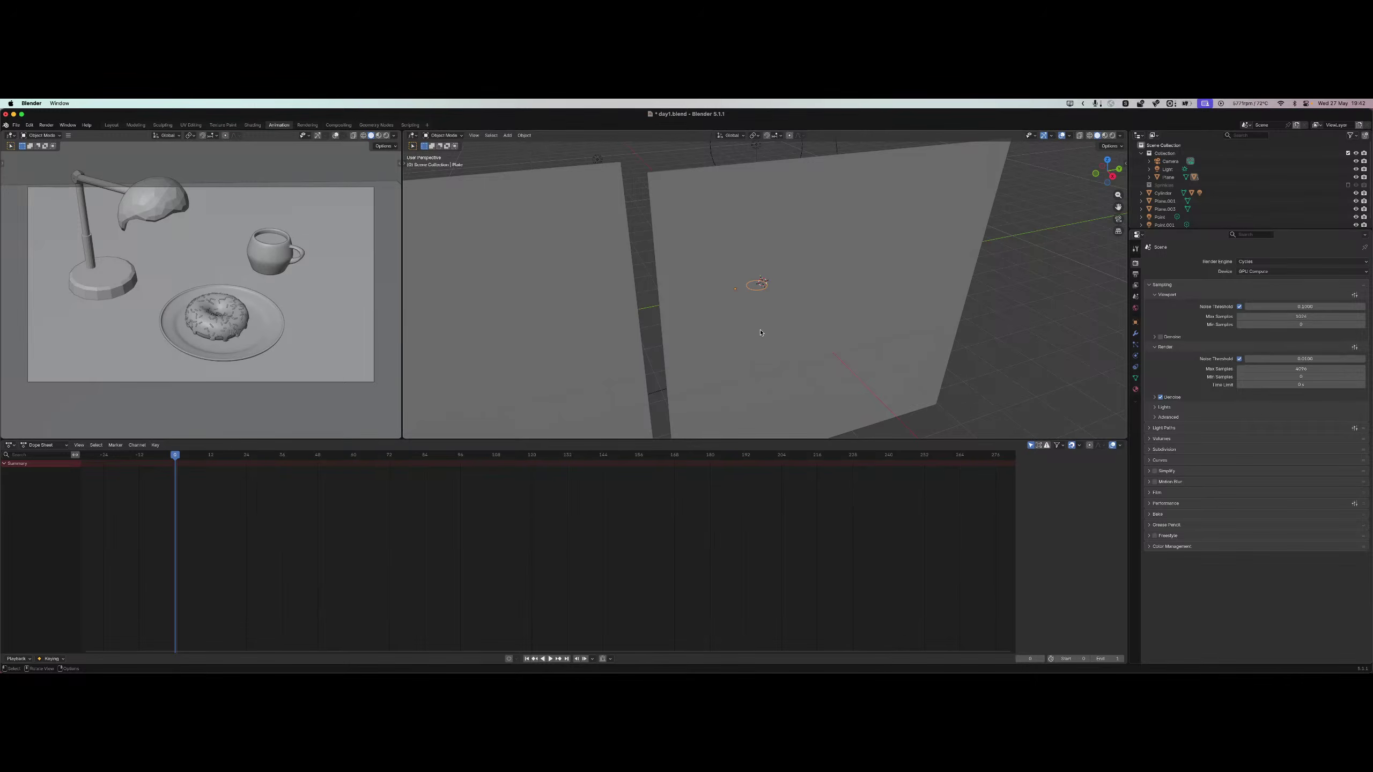
key("F12")
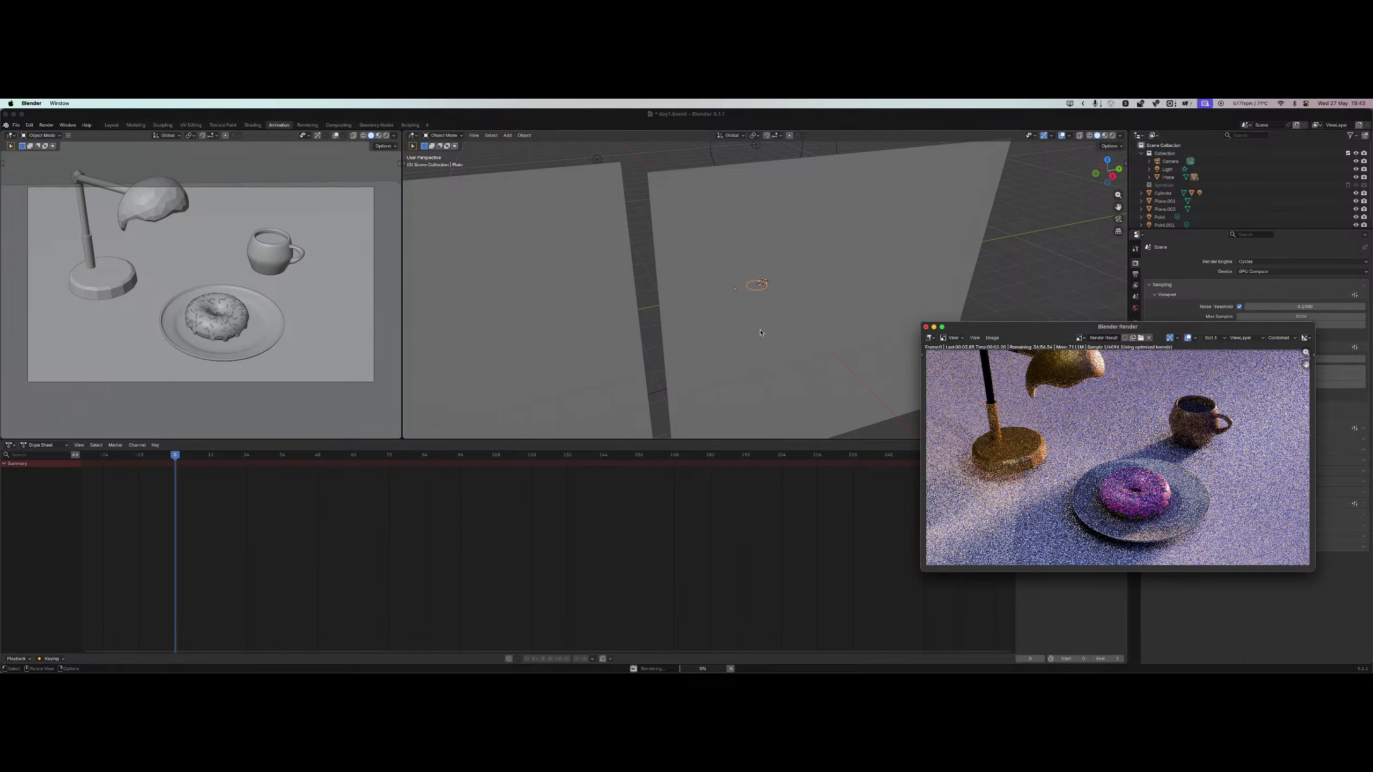
left_click(1237, 224)
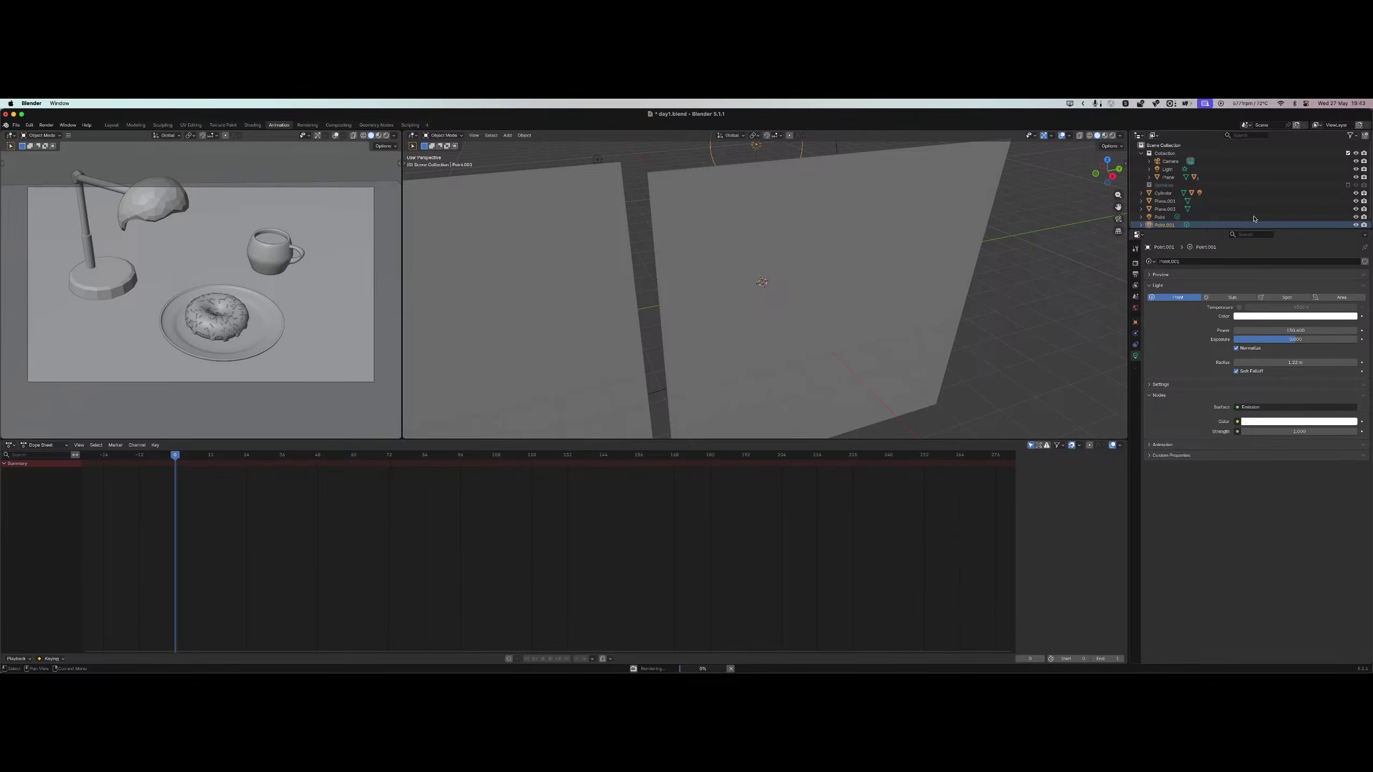
Expand the lamp's Cylinder and Icosphere hierarchy in the outliner and select the nested point light to inspect its light settings.
scroll(1239, 218, "down", 1)
left_click(1167, 188)
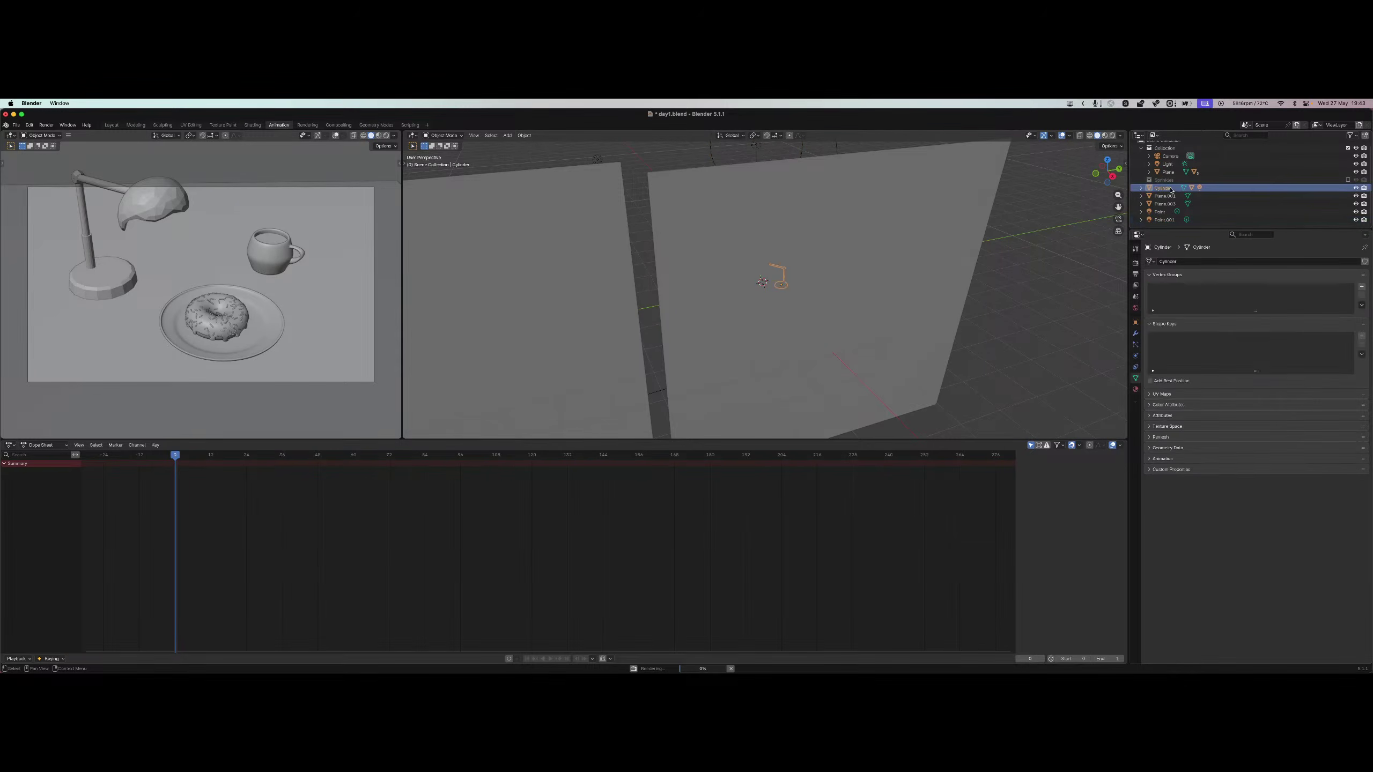
key("Right")
key("Down")
key("Down")
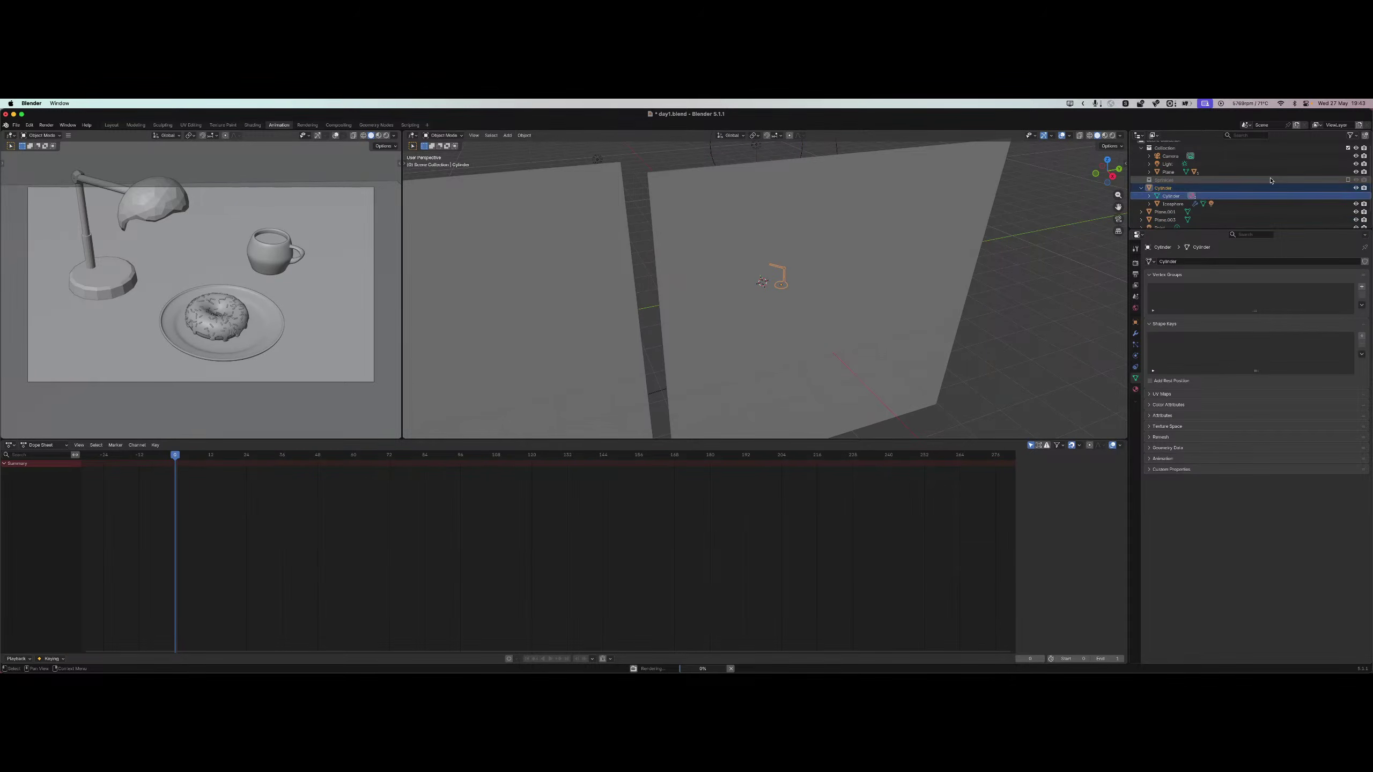
key("Right")
key("Down")
key("Down")
key("Down")
key("Down")
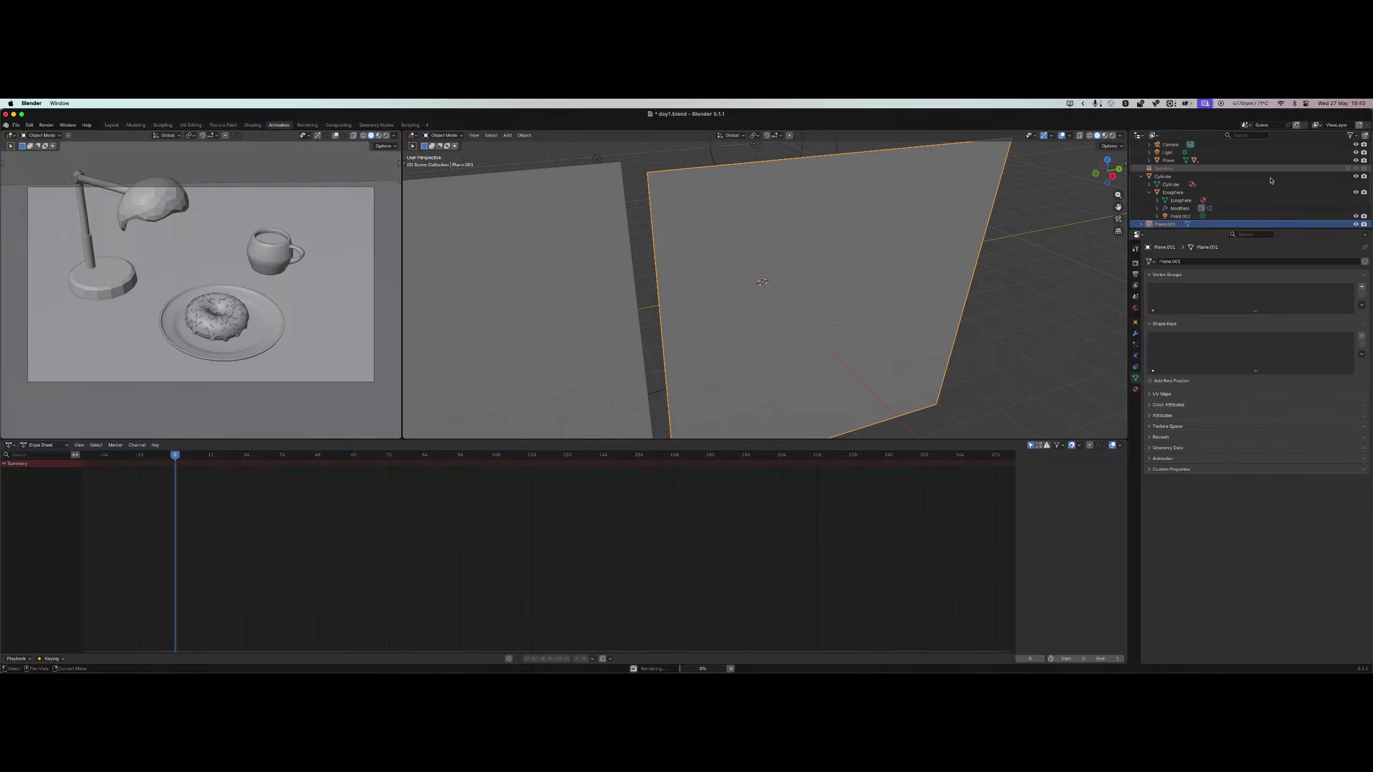
key("Up")
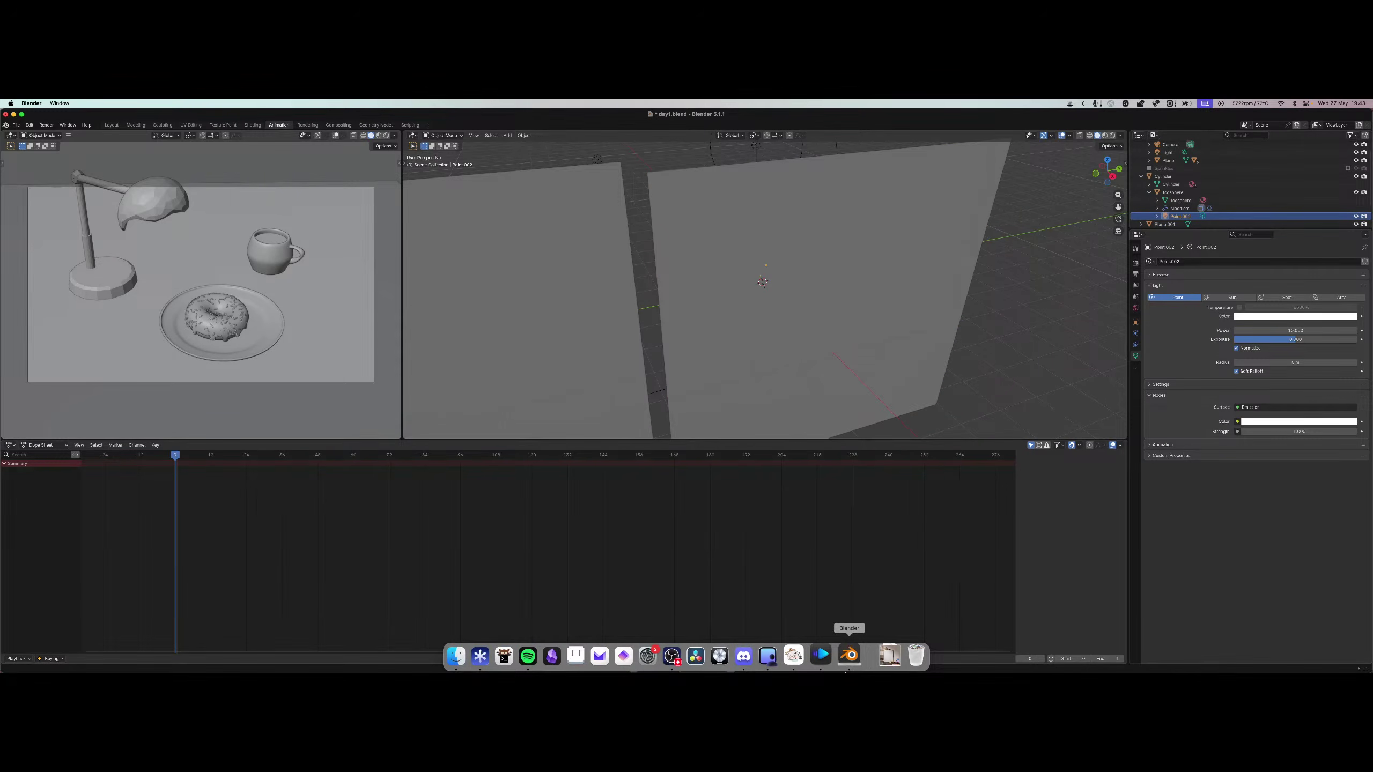
Bring the Blender Render window back to the front and move it off the properties editor.
right_click(849, 656)
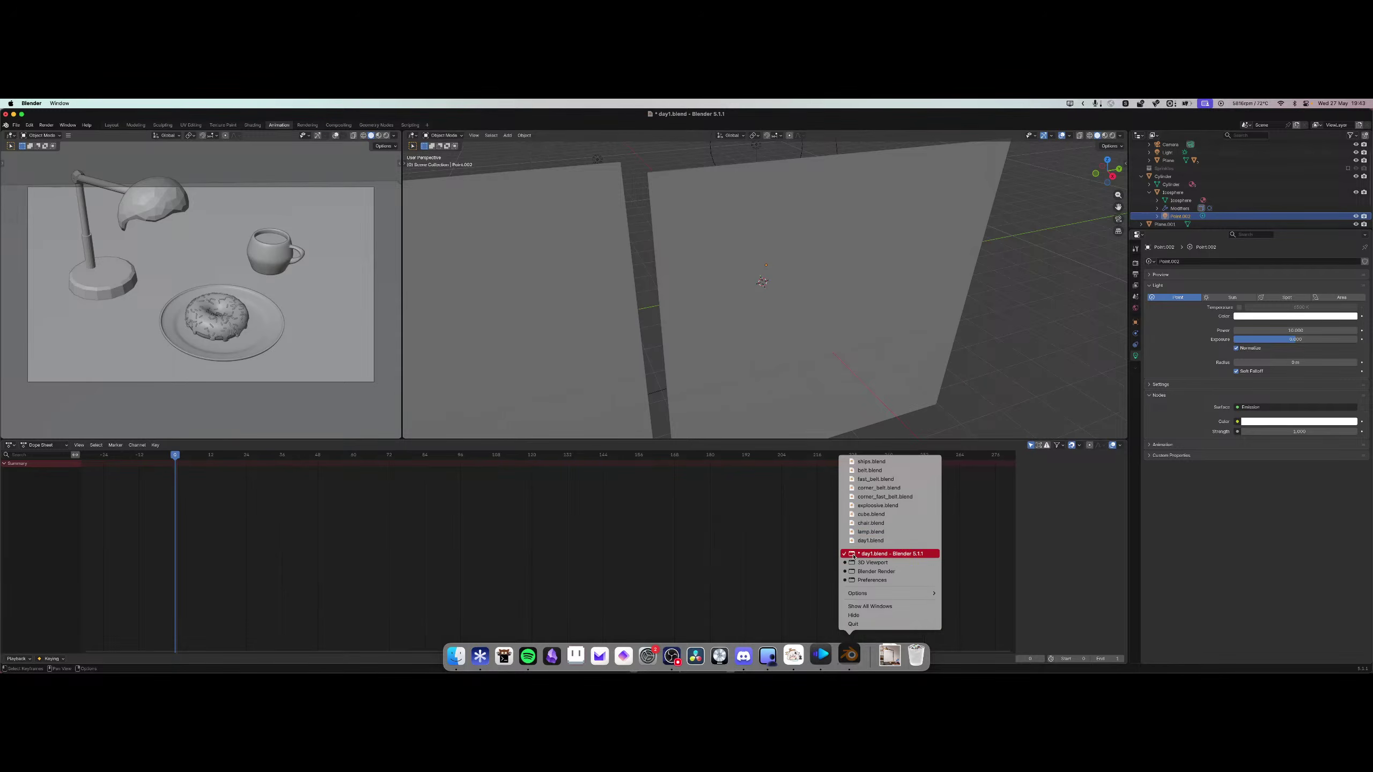
left_click(891, 572)
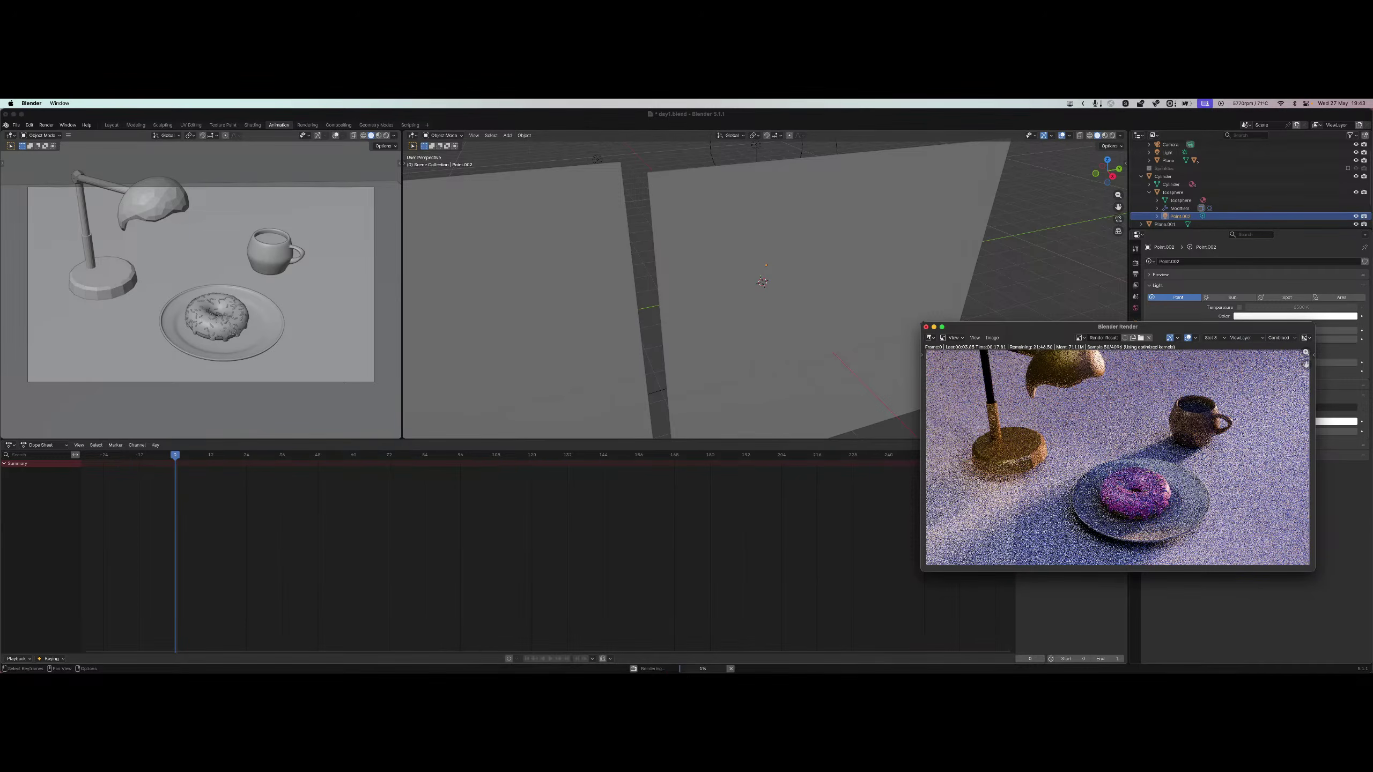
scroll(1115, 434, "down", 1)
scroll(1116, 447, "up", 1)
left_click_drag(1069, 328, 763, 308)
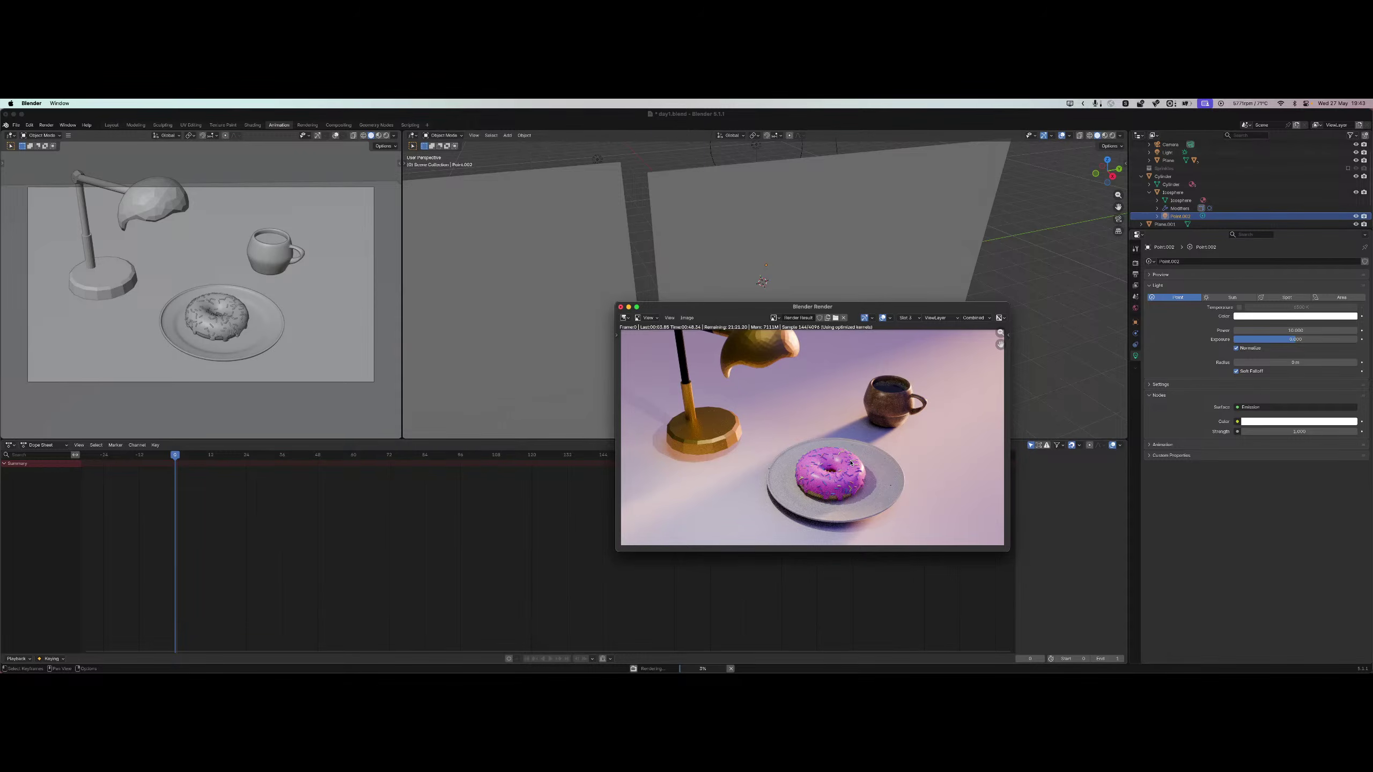
Examine the running Cycles render, both the whole frame and close-ups of the donut's sprinkles, plate, lamp and mug.
scroll(895, 456, "down", 1)
scroll(876, 471, "up", 1)
scroll(846, 487, "down", 1)
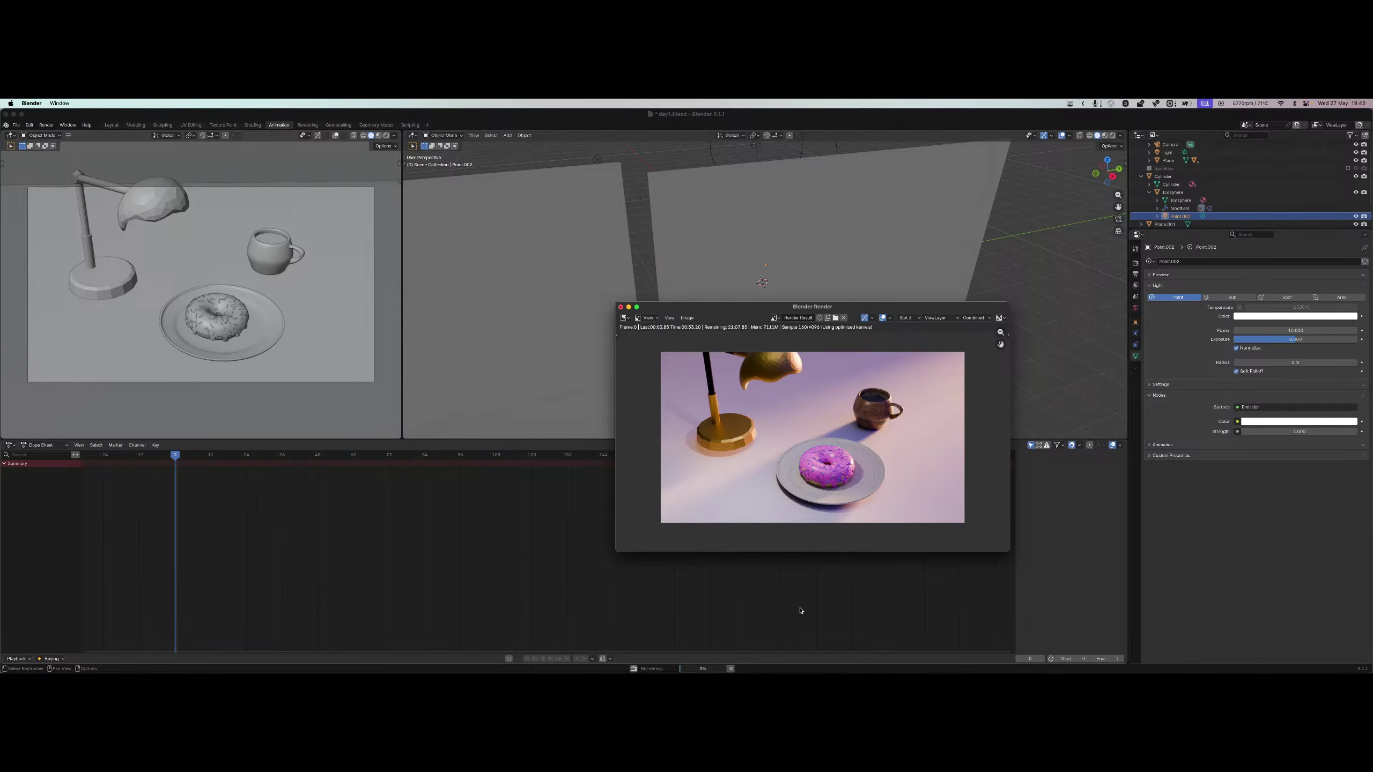
scroll(861, 449, "up", 4)
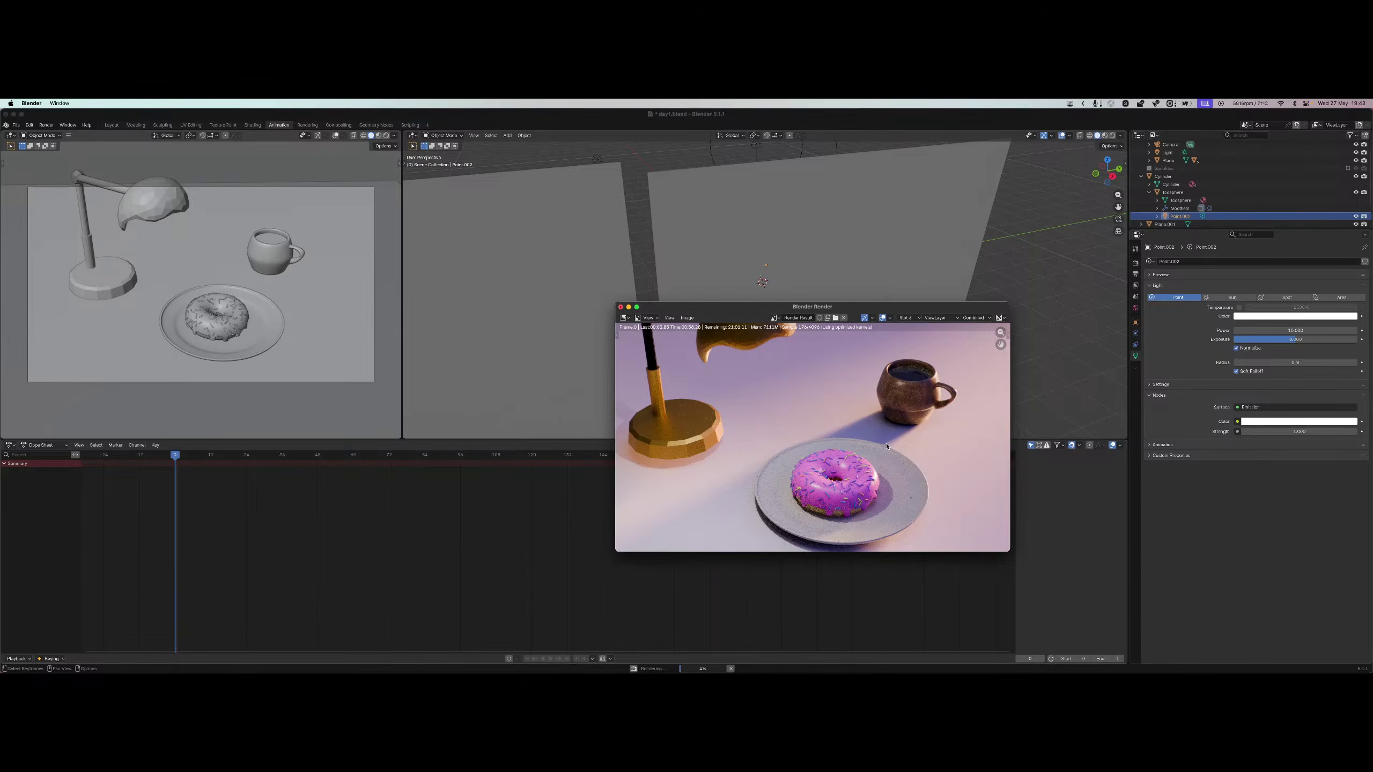
scroll(829, 442, "up", 3)
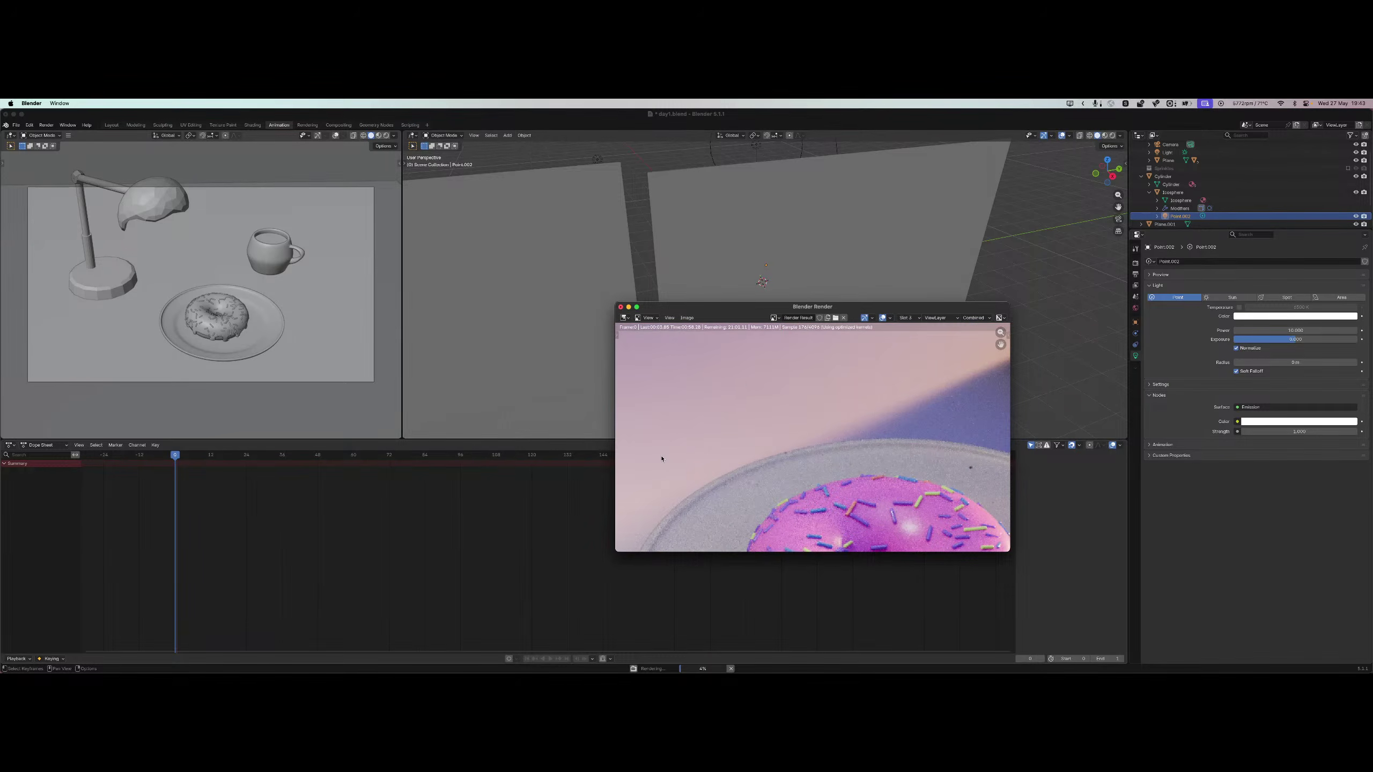
scroll(701, 401, "down", 6)
scroll(752, 379, "down", 2)
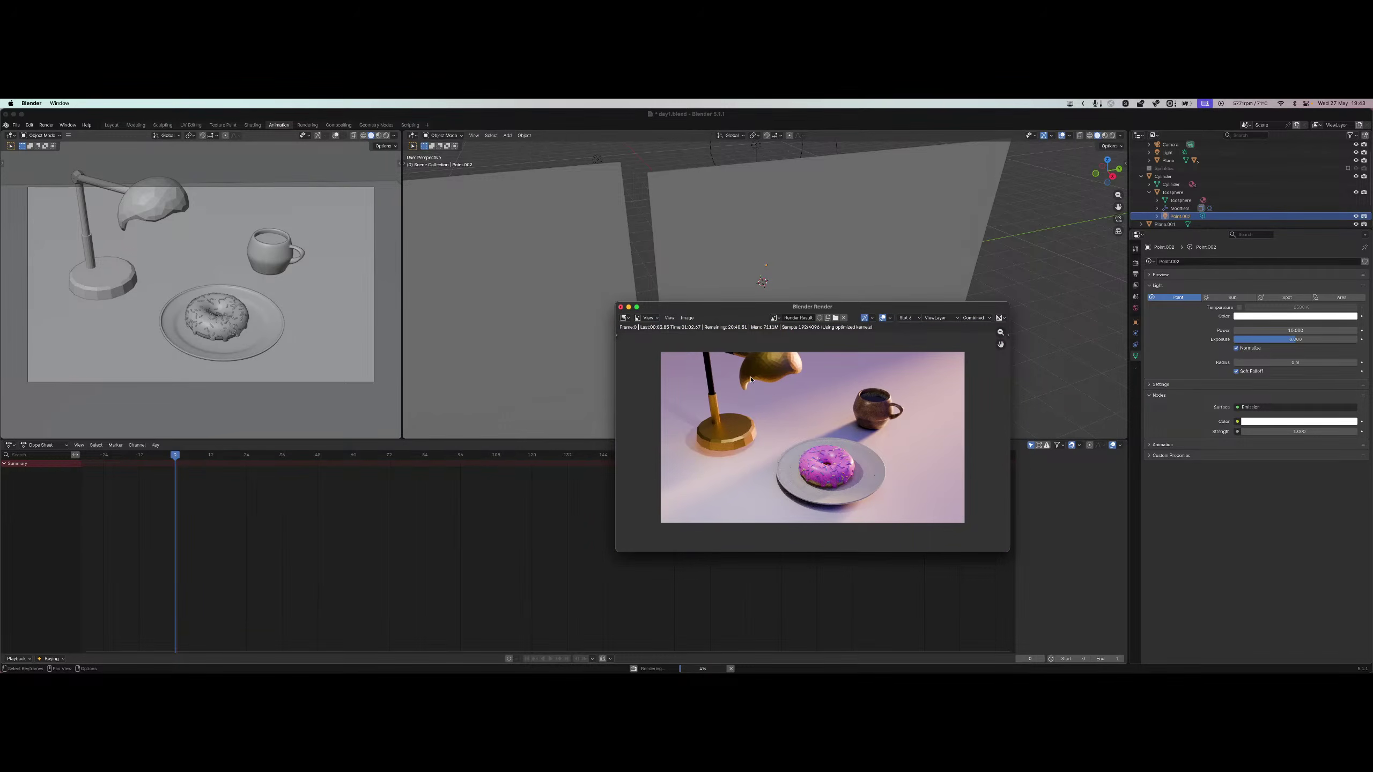
scroll(800, 375, "up", 2)
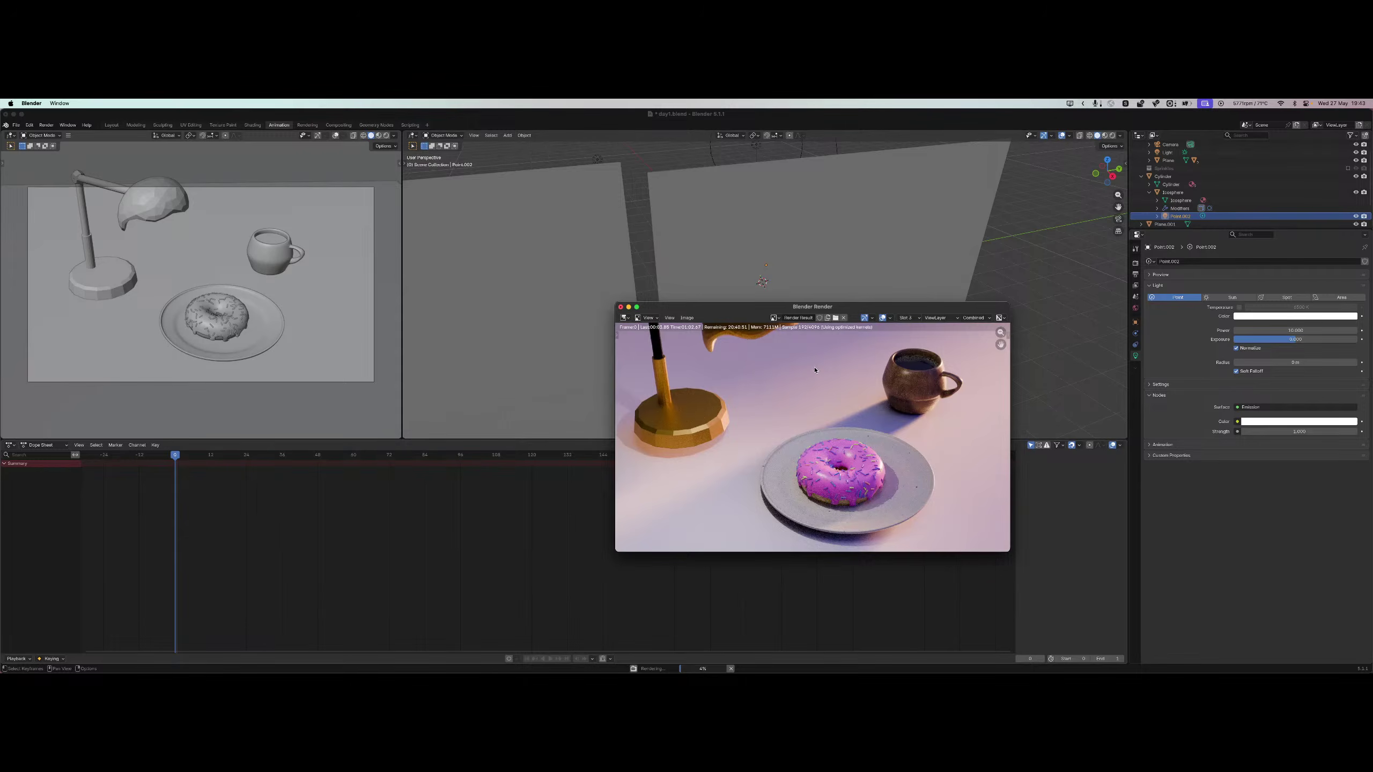
middle_click_drag(815, 371, 809, 383)
scroll(807, 390, "down", 2)
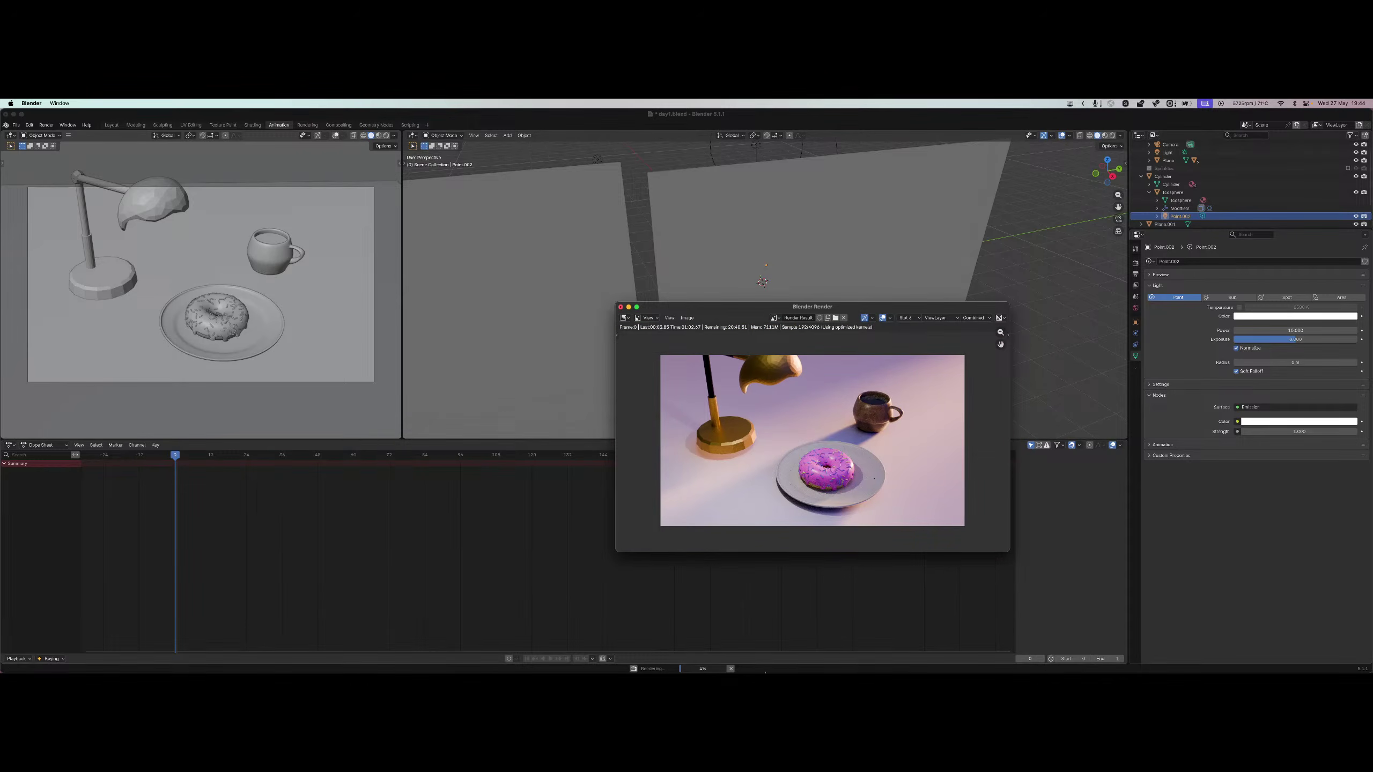
mouse_move(675, 666)
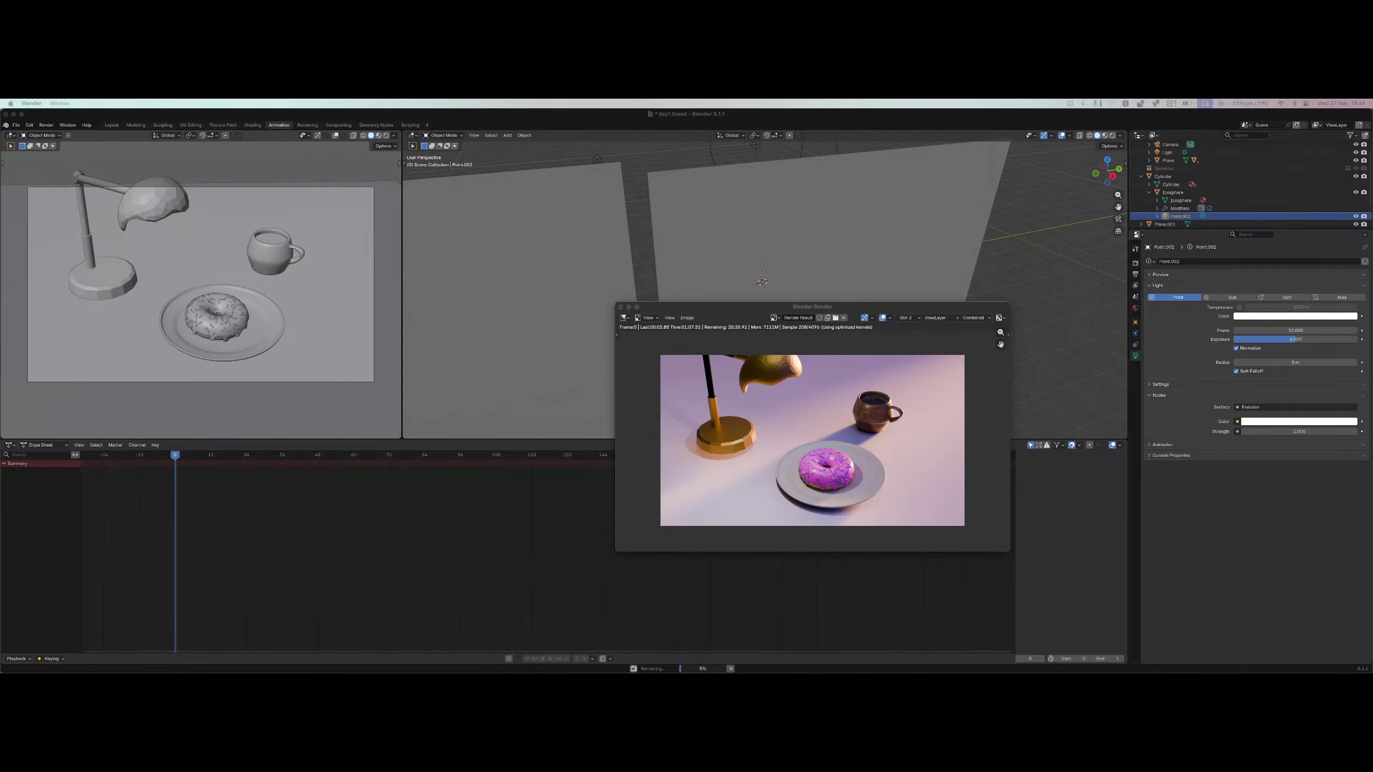